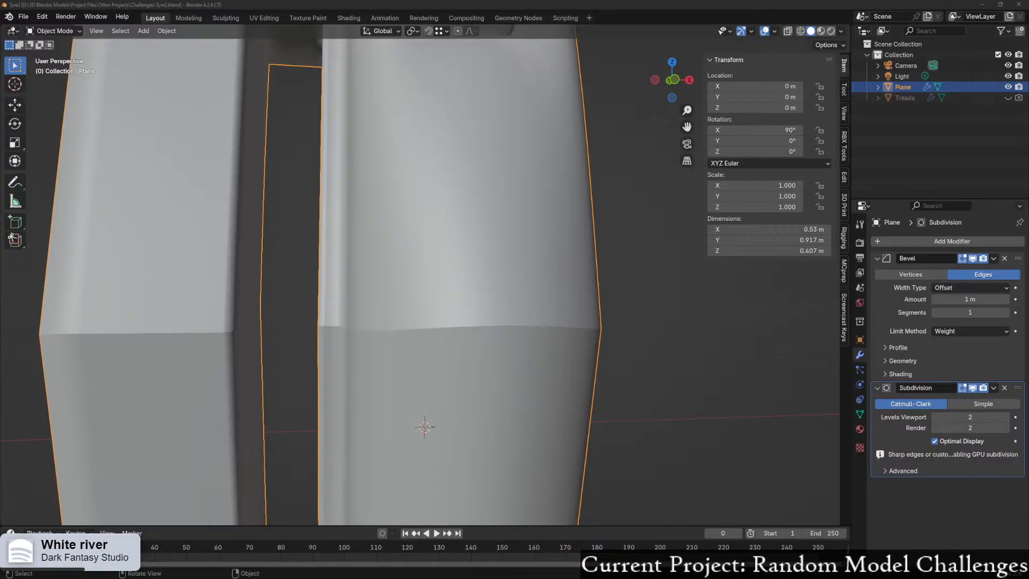
Step: Hide the Plane object and show the Treads object in the viewport
scroll(306, 391, "down", 4)
middle_click_drag(345, 388, 486, 418)
scroll(420, 388, "up", 4)
scroll(437, 387, "down", 4)
scroll(494, 406, "up", 4)
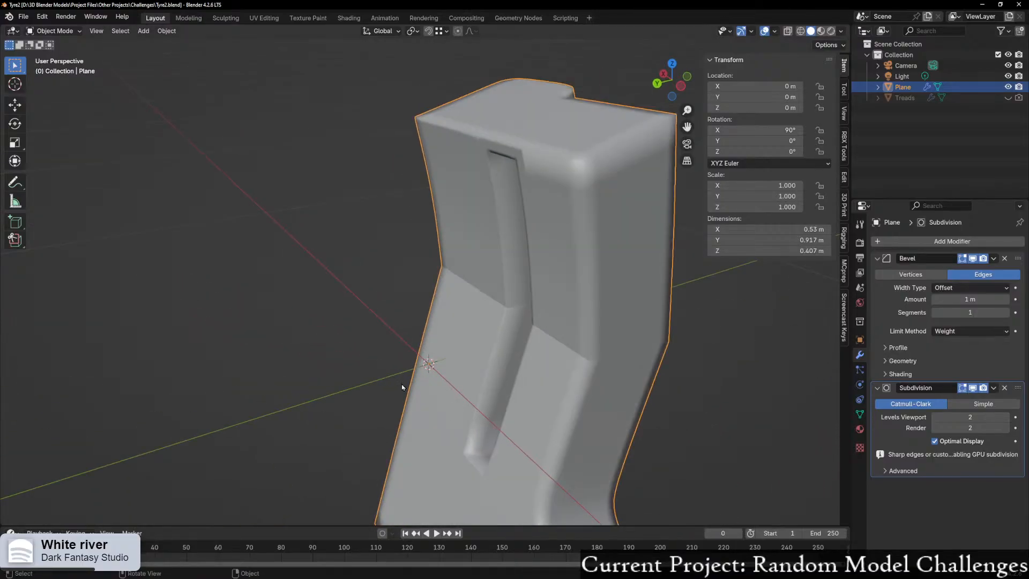
middle_click_drag(551, 365, 342, 365)
scroll(342, 365, "down", 3)
left_click(1007, 87)
scroll(699, 231, "down", 2)
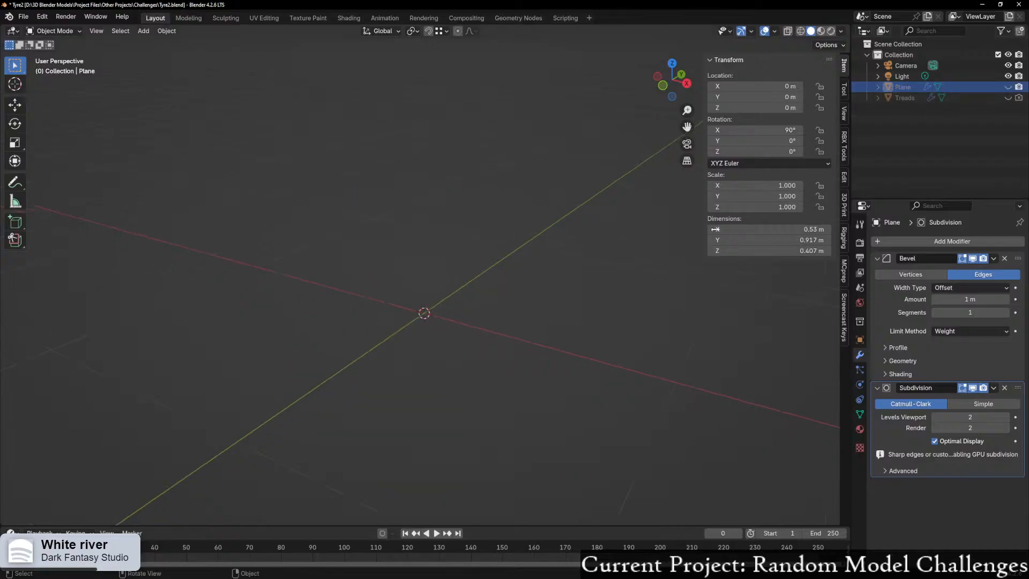
left_click(1008, 98)
middle_click_drag(410, 342, 437, 419)
scroll(476, 355, "down", 4)
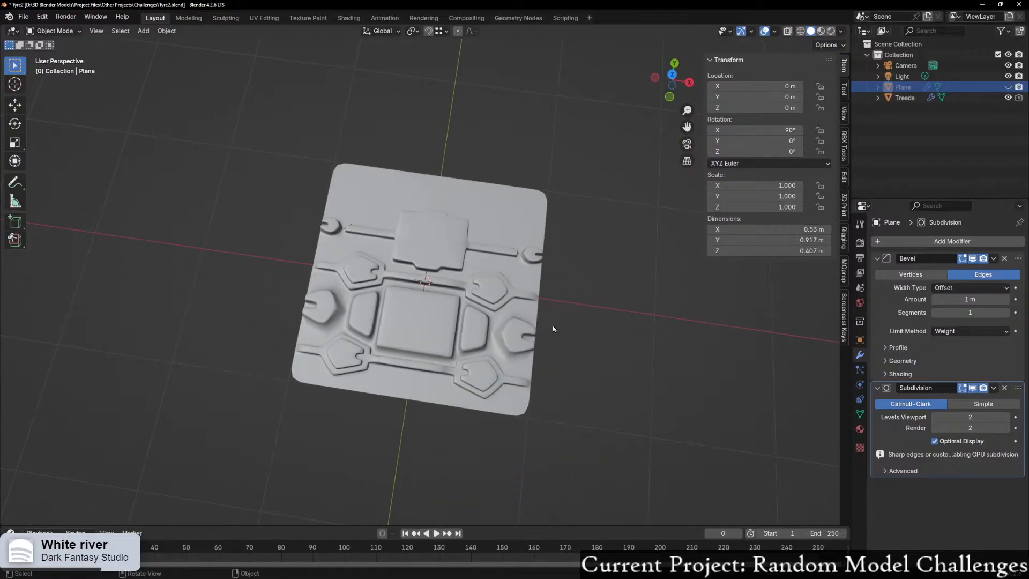
Step: Examine the Treads mesh around the end of the thin raised bar beside the round stud, in both Edit Mode and Object Mode
mouse_move(422, 321)
middle_mouse_down()
mouse_move(476, 296)
mouse_move(483, 262)
mouse_move(551, 261)
middle_mouse_up()
scroll(476, 296, "up", 2)
scroll(500, 347, "up", 6)
middle_click_drag(558, 413, 508, 348, "shift")
left_click(499, 314)
key("Tab")
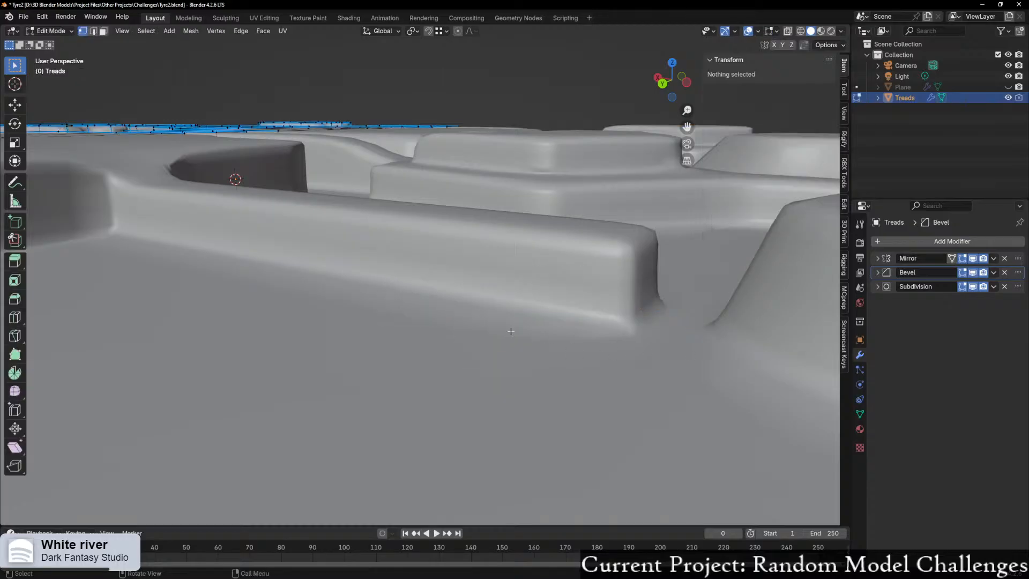
middle_click_drag(600, 320, 611, 364)
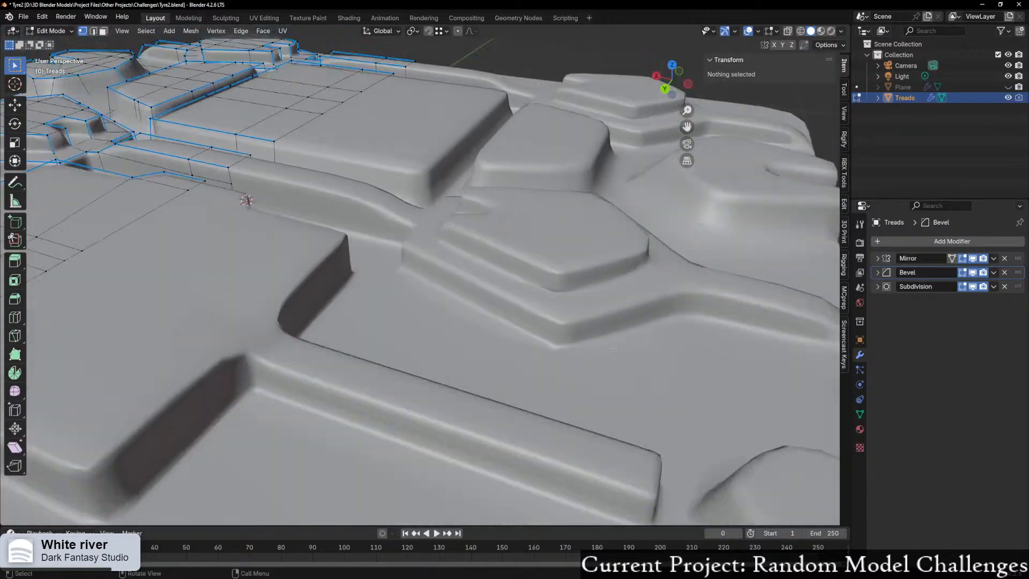
scroll(610, 364, "down", 5)
middle_click_drag(246, 393, 344, 290)
scroll(345, 290, "up", 5)
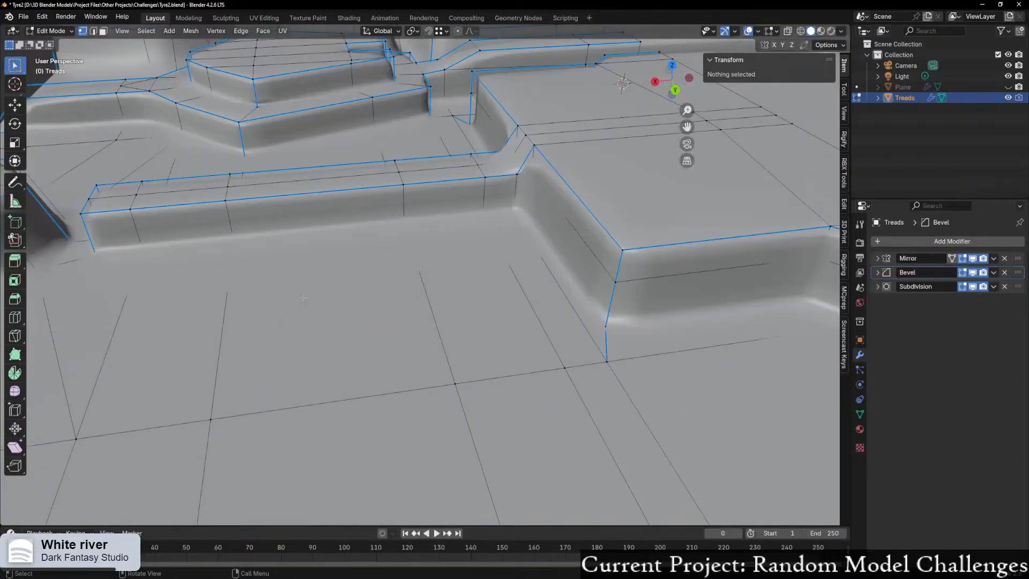
scroll(344, 290, "down", 5)
key("Tab")
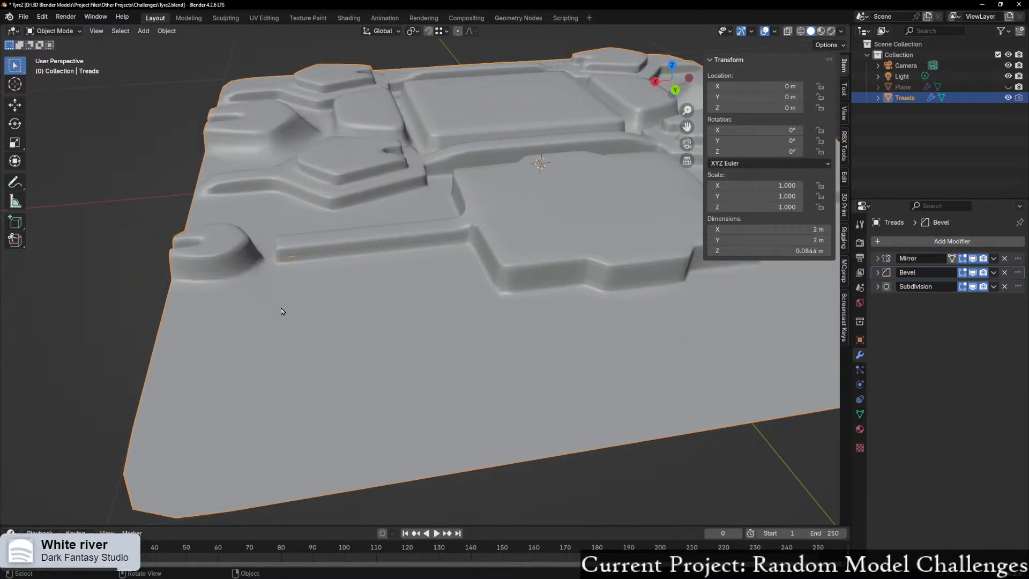
middle_click_drag(278, 305, 389, 303, "shift")
scroll(413, 278, "up", 5)
scroll(413, 278, "down", 3)
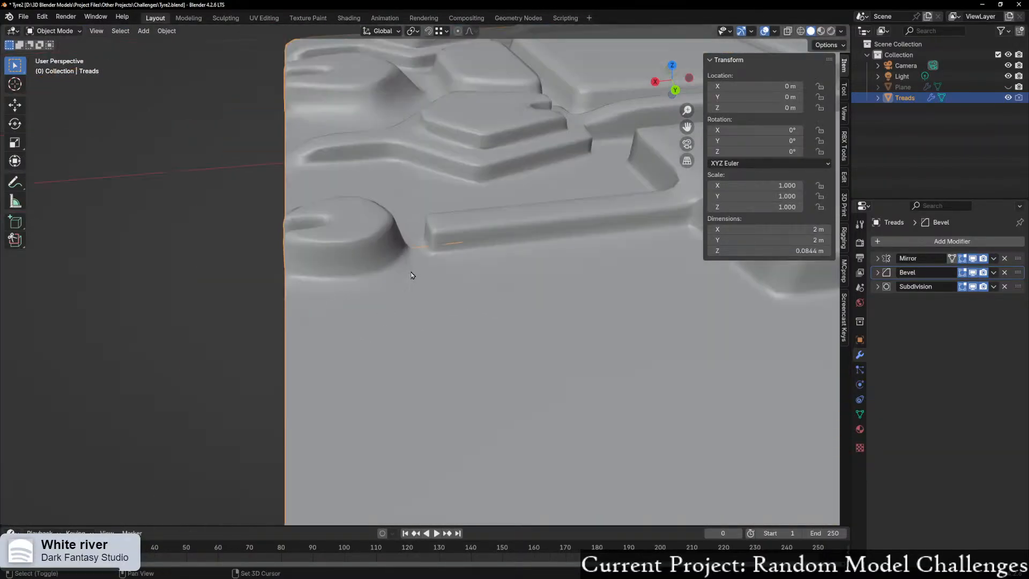
scroll(416, 282, "up", 3)
Step: In Edit Mode with X-ray on, select the middle base vertex at the bar's end and try moving it
key("ctrl+Tab")
left_click(542, 290)
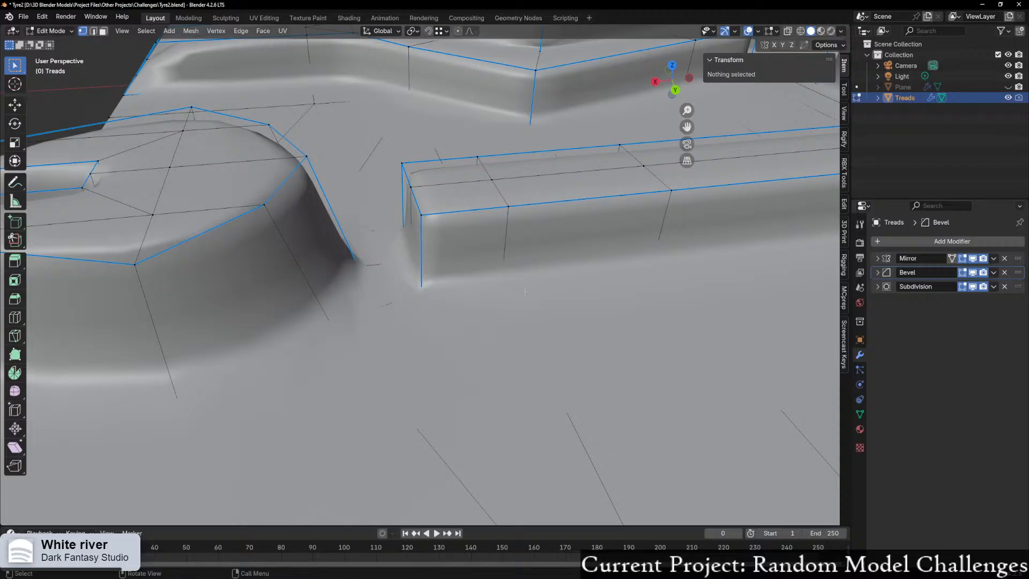
key("alt+z")
mouse_move(425, 279)
middle_mouse_down()
mouse_move(402, 282)
mouse_move(410, 284)
middle_mouse_up()
left_click(263, 251)
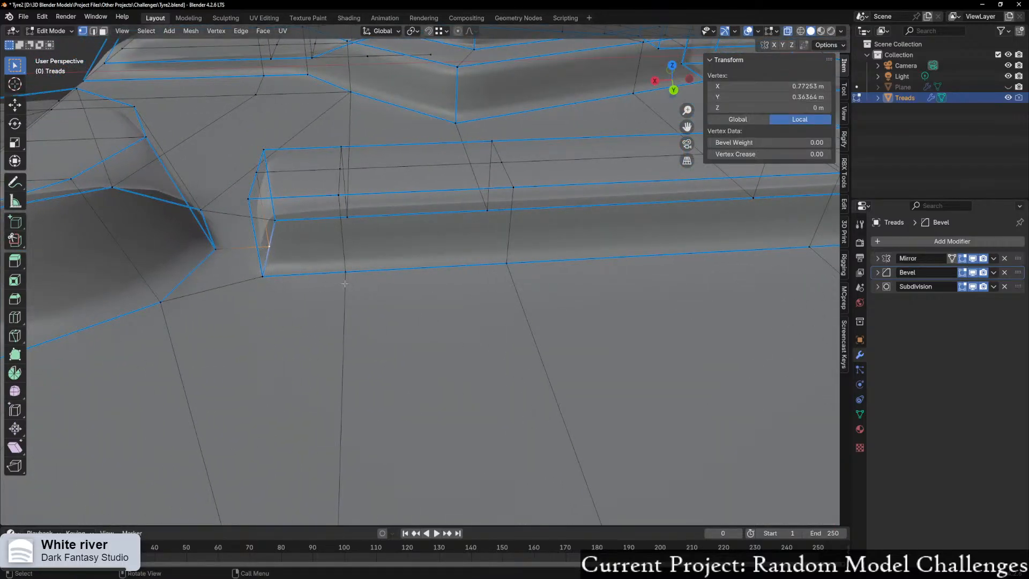
key("g")
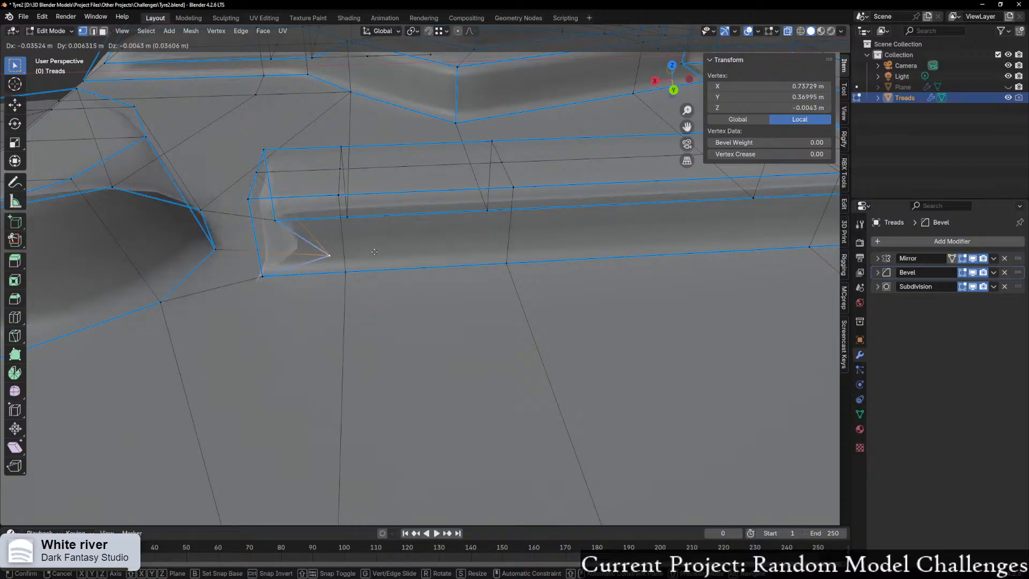
right_click(376, 253)
Step: Set the Subdivision modifier's viewport levels to 0 on the Treads object
middle_click_drag(233, 214, 393, 281, "shift")
scroll(393, 281, "down", 4)
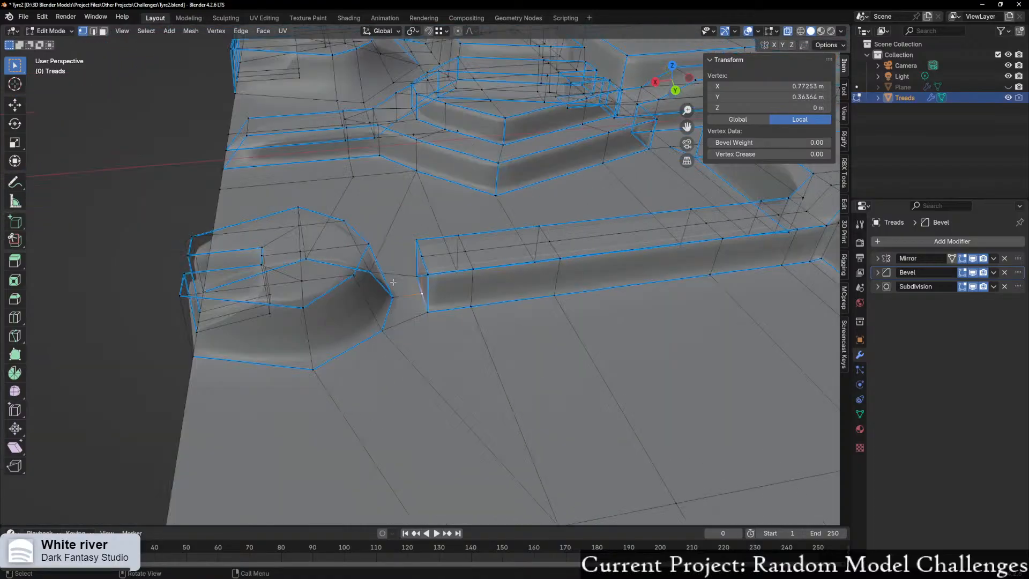
scroll(393, 282, "up", 9)
scroll(393, 282, "down", 4)
scroll(394, 281, "up", 2)
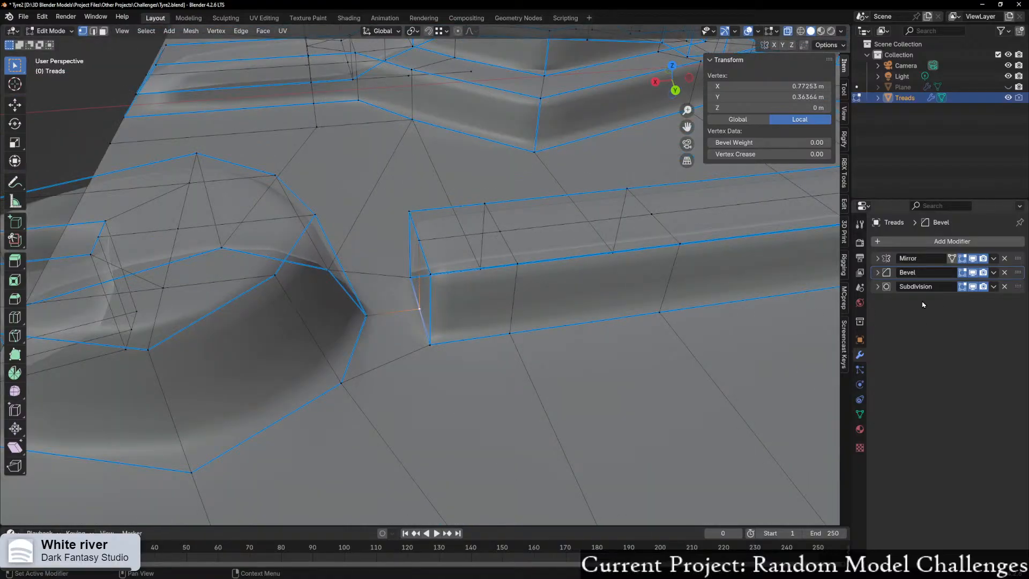
left_click(878, 286)
left_click(938, 315)
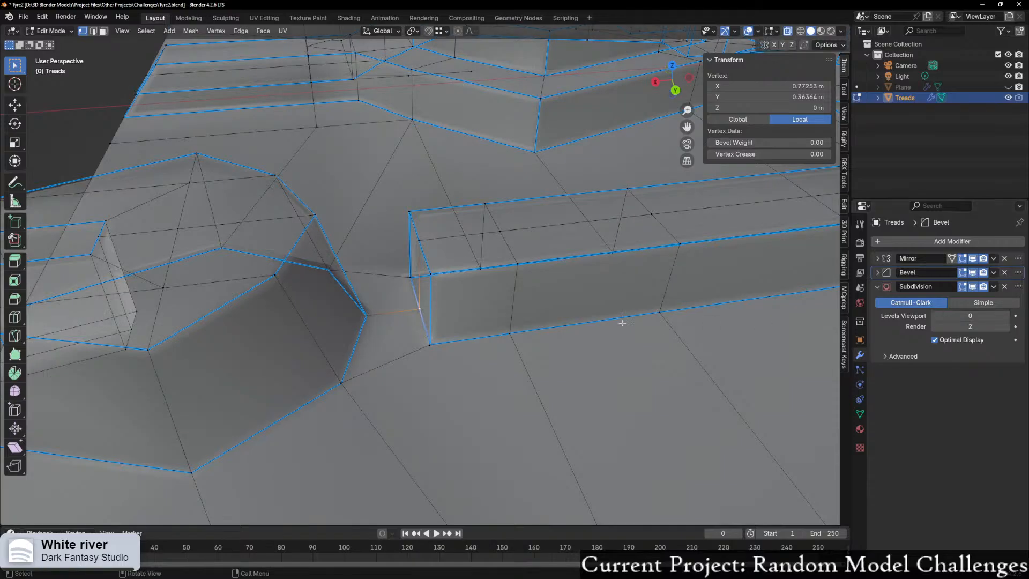
Step: Return to Object Mode, turn off X-ray and examine the surface around the bar's end
middle_click_drag(513, 333, 567, 321, "shift")
key("ctrl+Tab")
left_click(430, 345)
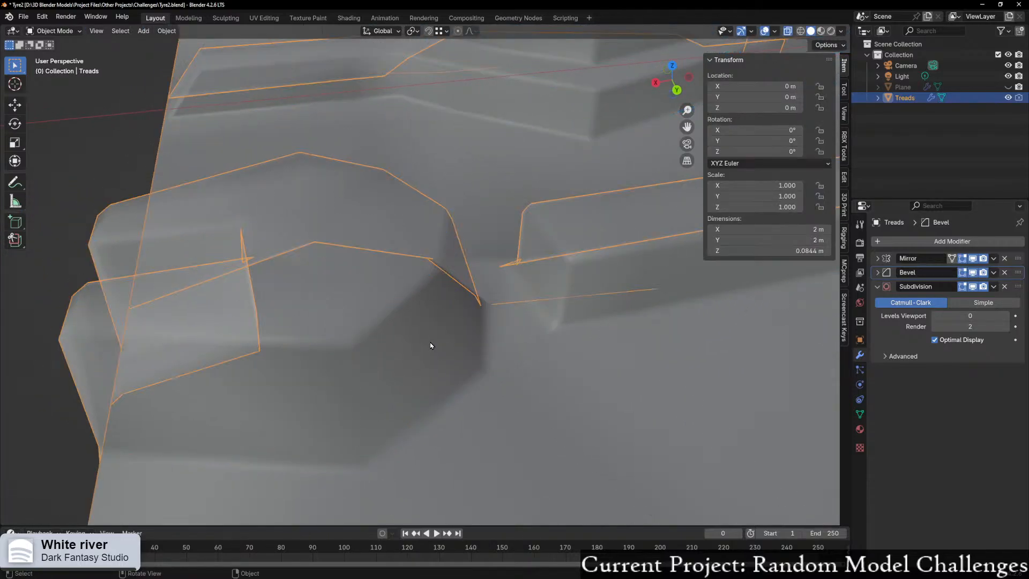
scroll(548, 331, "down", 5)
key("ctrl+Tab")
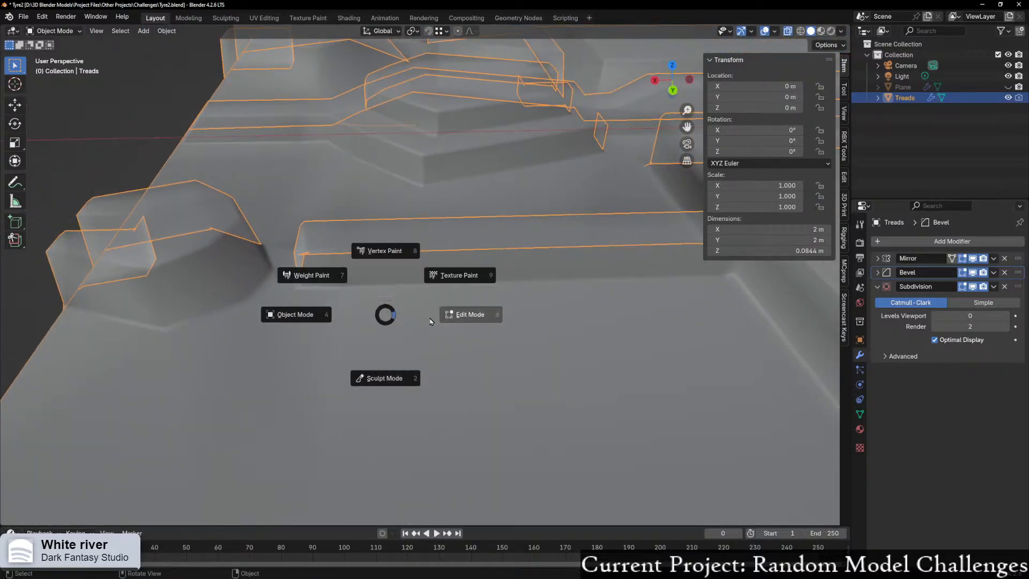
key("Escape")
key("alt+z")
mouse_move(413, 325)
middle_mouse_down()
mouse_move(432, 325)
mouse_move(423, 322)
middle_mouse_up()
scroll(430, 321, "up", 4)
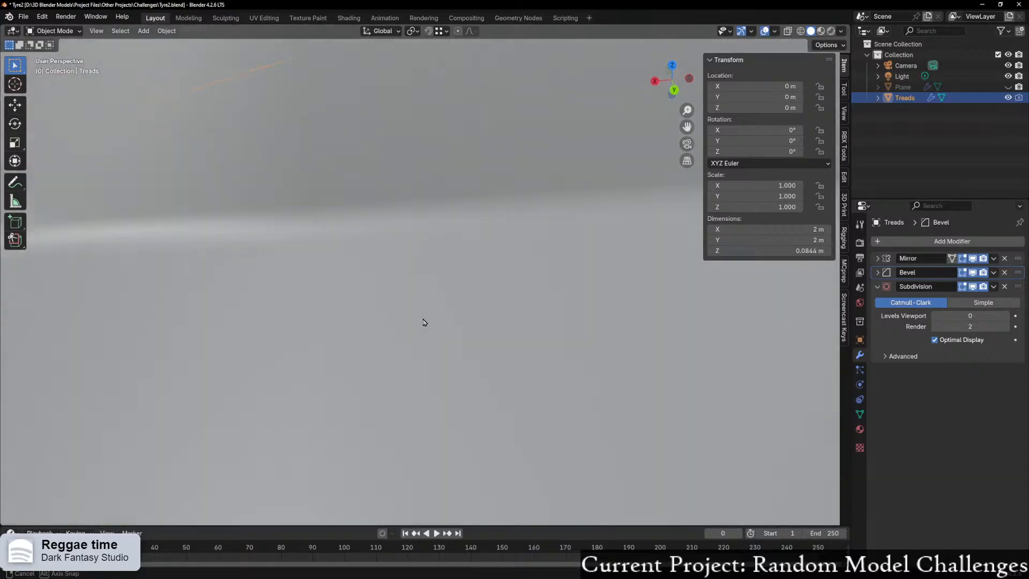
scroll(423, 322, "down", 6)
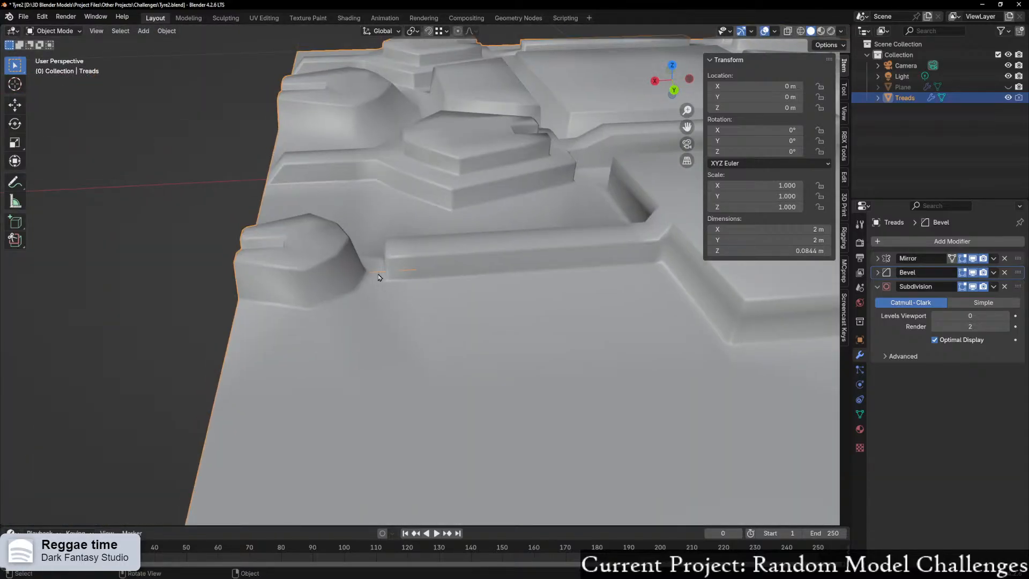
Step: Delete the selected middle base vertex at the bar's end in Edit Mode
key("ctrl+Tab")
left_click(467, 287)
scroll(428, 306, "up", 3)
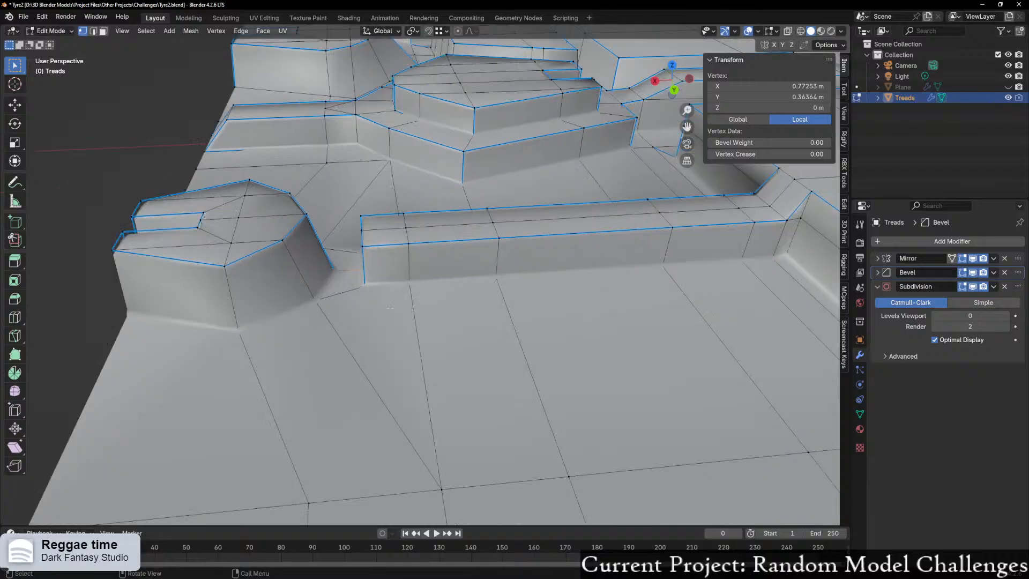
scroll(372, 304, "up", 3)
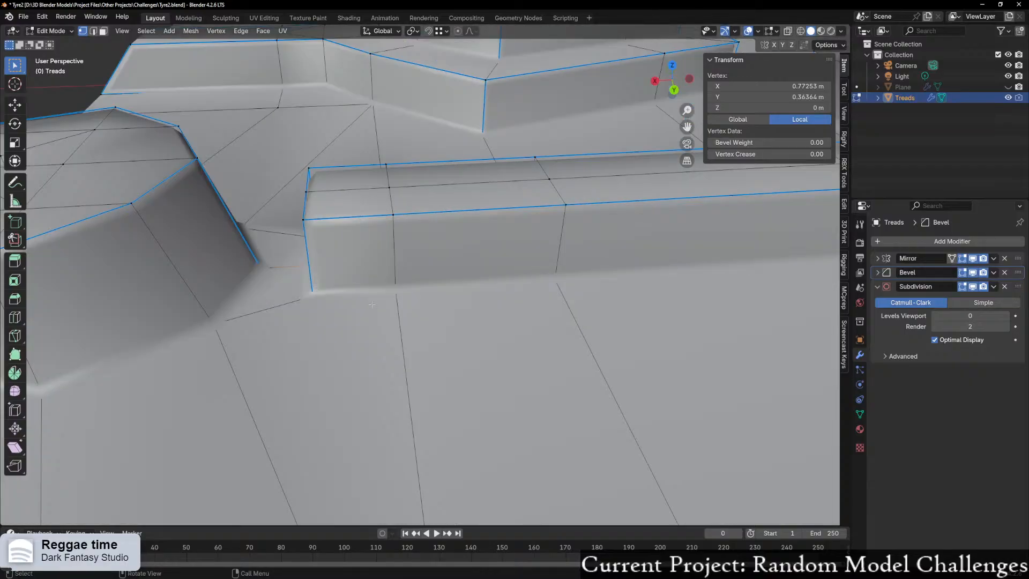
key("x")
left_click(369, 306)
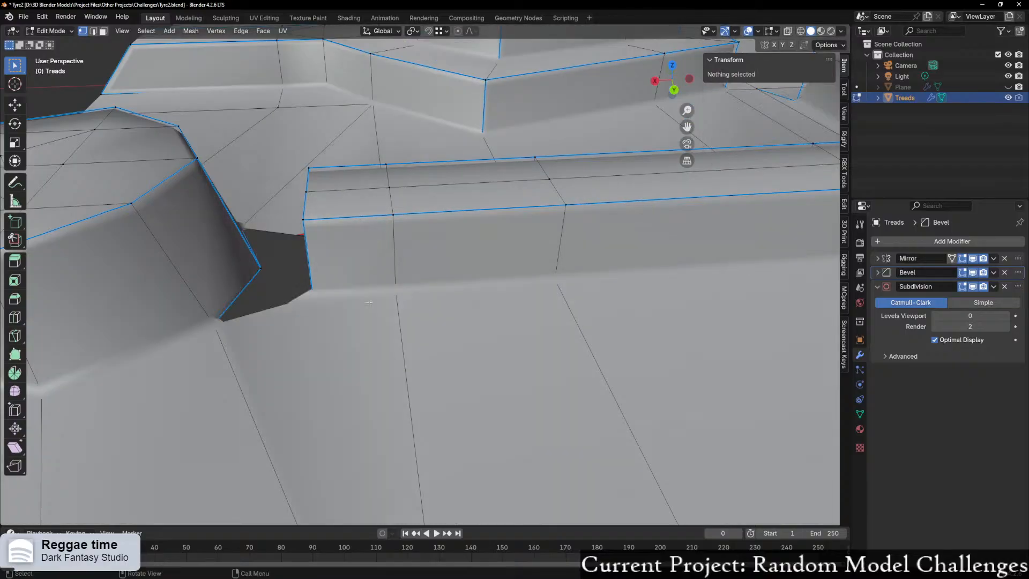
Step: Inspect the hole between the round stud and the bar, and select and frame the vertices around it
middle_click_drag(392, 319, 400, 321)
key("Tab")
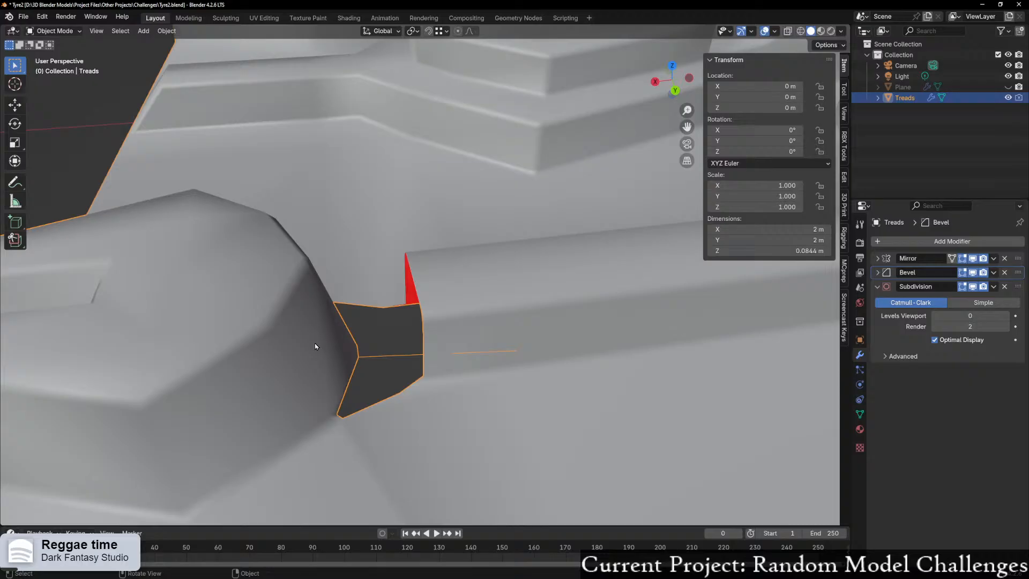
middle_click_drag(315, 347, 305, 344)
key("Tab")
scroll(397, 338, "up", 3)
middle_click_drag(397, 338, 386, 318)
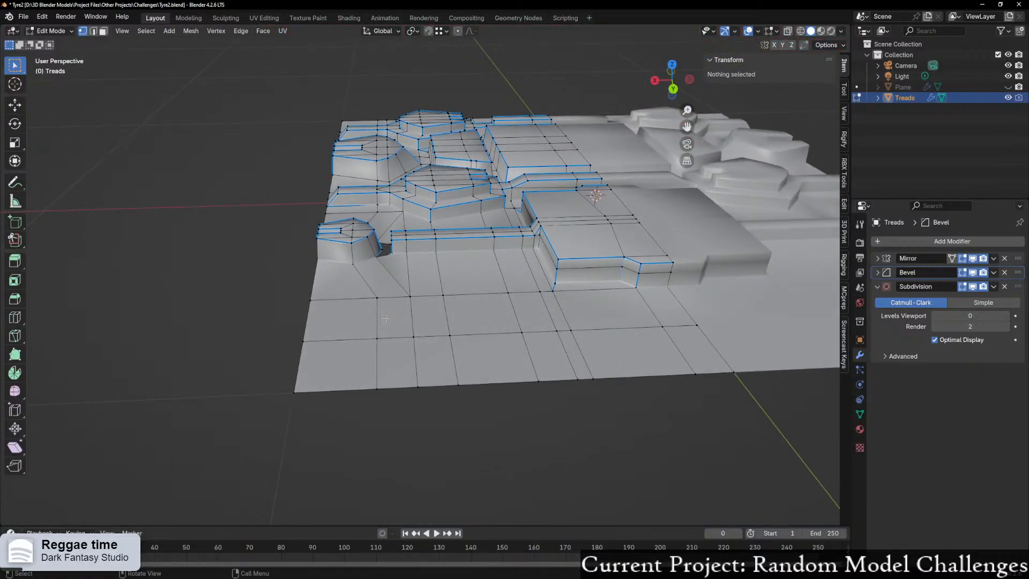
left_click(376, 244)
key("KP_Decimal")
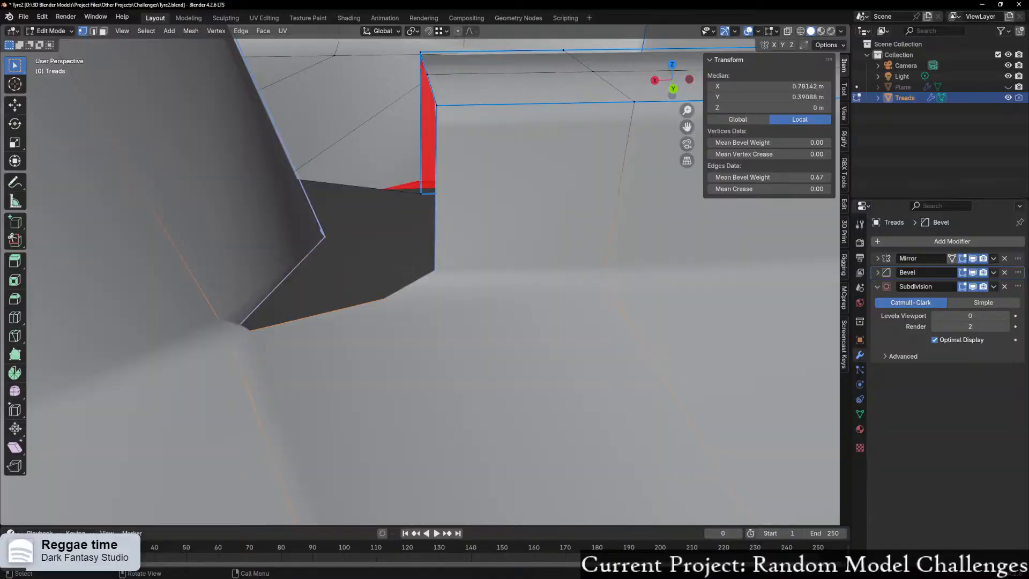
Step: Compare the loose edge crossing the hole in Object Mode and Edit Mode from several angles
middle_click_drag(419, 182, 451, 211)
key("ctrl+Tab")
left_click(523, 239)
middle_click_drag(522, 239, 279, 191)
key("Tab")
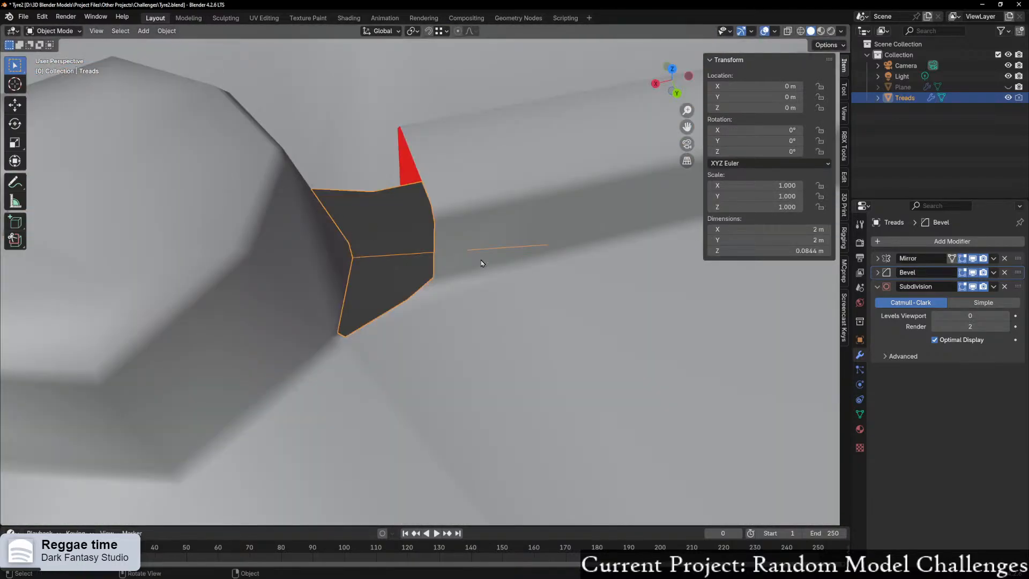
scroll(466, 262, "up", 2)
scroll(377, 310, "up", 1)
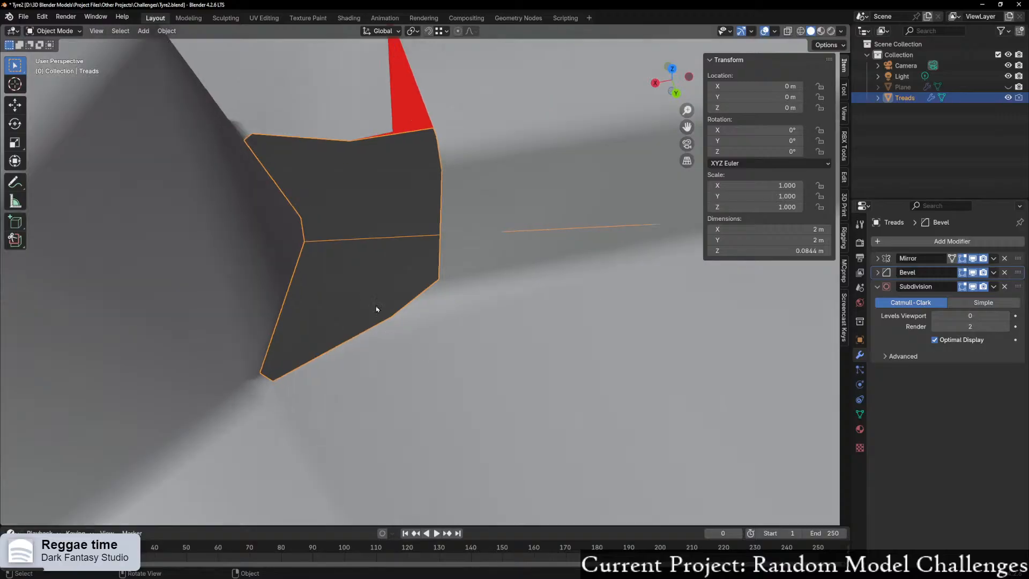
middle_click_drag(348, 276, 330, 242)
middle_click_drag(440, 227, 547, 224)
key("ctrl+Tab")
left_click(608, 223)
middle_click_drag(495, 249, 381, 258)
Step: Turn off the viewport display of the Subdivision and Bevel modifiers and check the hole in Object Mode
left_click(972, 286)
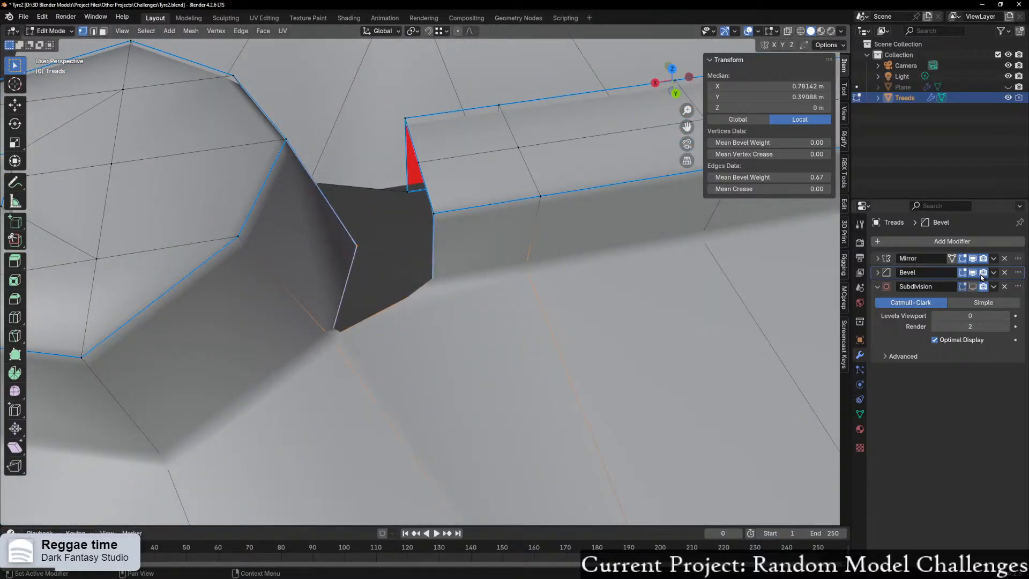
left_click(972, 272)
middle_click_drag(538, 302, 503, 303)
key("ctrl+Tab")
left_click(415, 306)
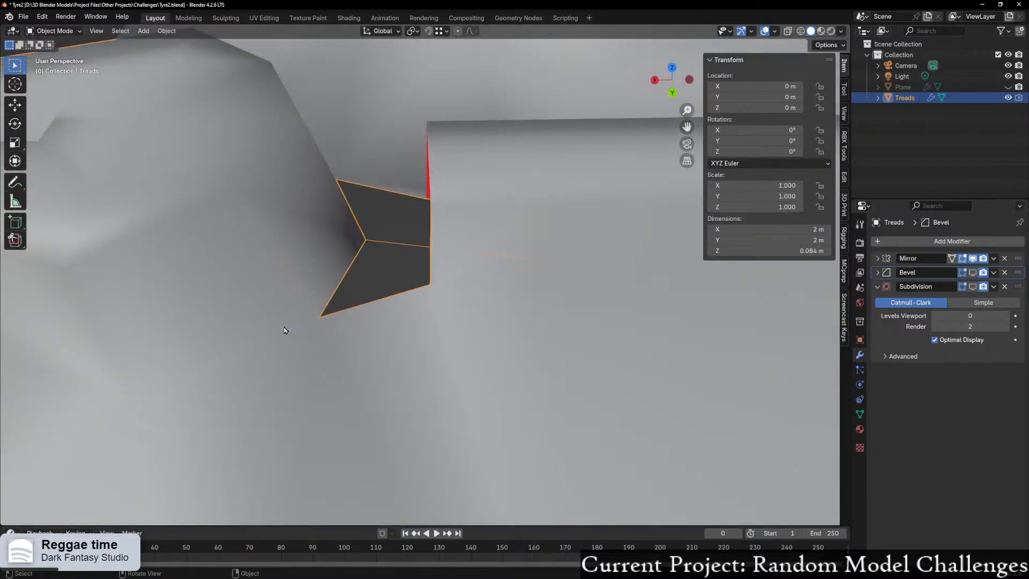
middle_click_drag(286, 331, 328, 300)
key("Tab")
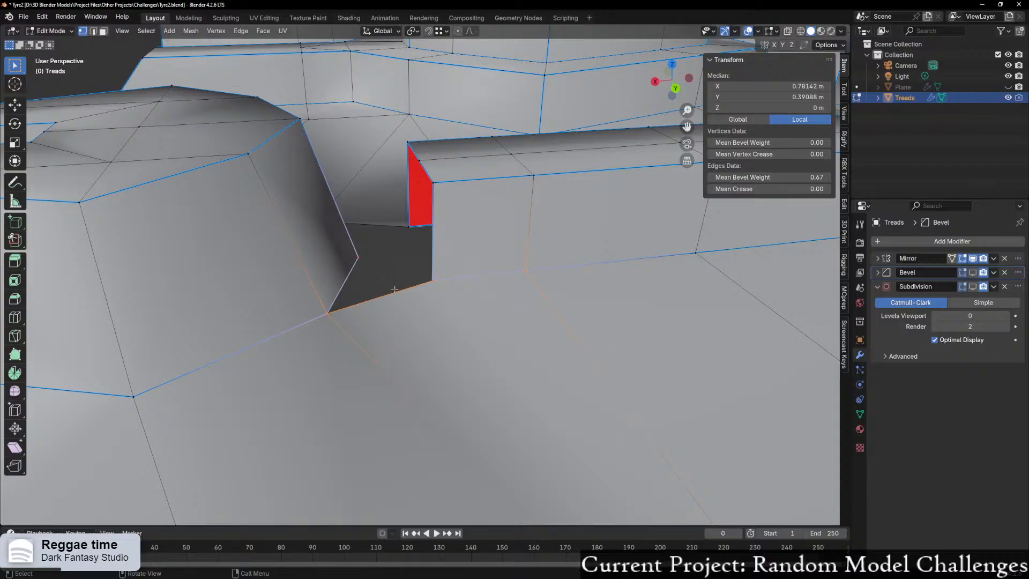
Step: Reveal the hidden geometry and delete the stray vertex on the loose edge beside the bar
middle_click_drag(394, 289, 520, 284)
key("alt+h")
left_click(541, 244)
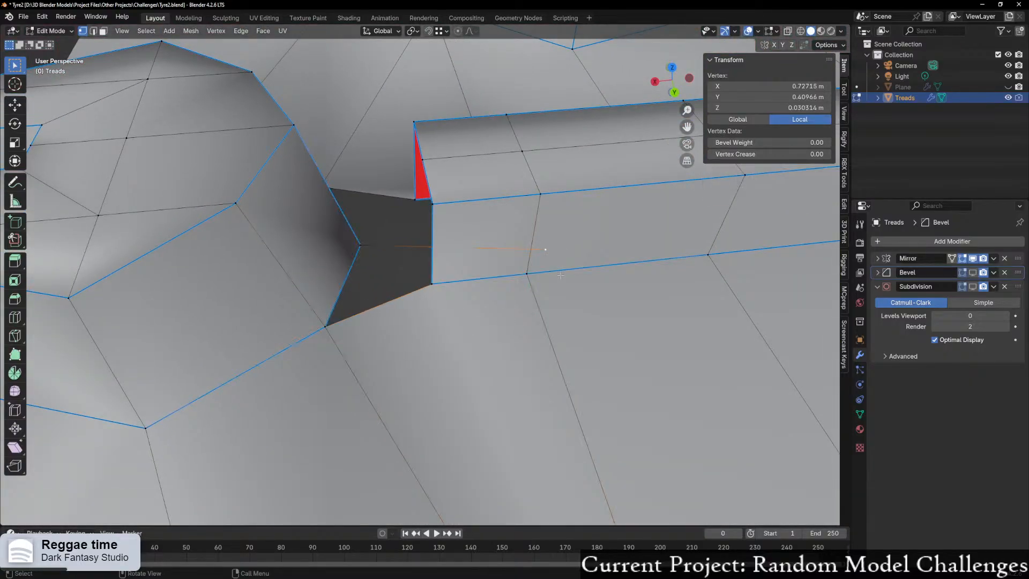
middle_click_drag(541, 244, 540, 301)
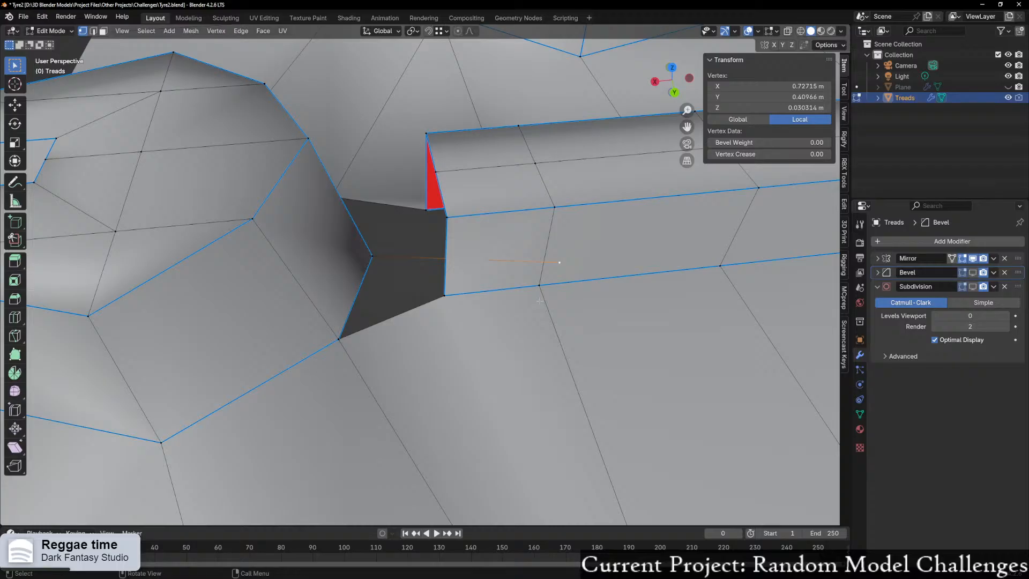
key("x")
left_click(536, 299)
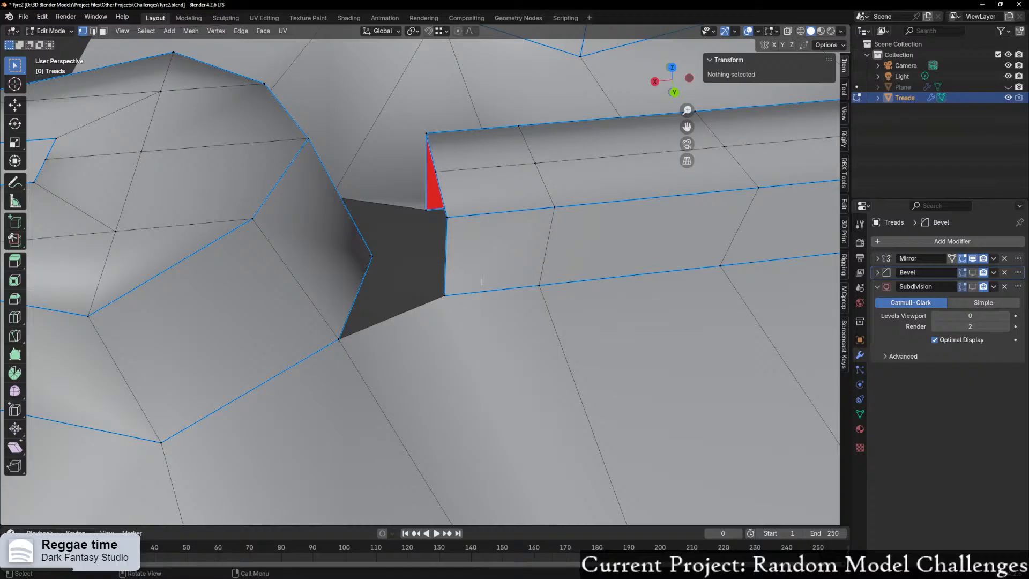
Step: Connect the two base corner vertices at the bar's open end with an edge
middle_click_drag(481, 281, 445, 262)
left_click(427, 242)
left_click(532, 309, "shift")
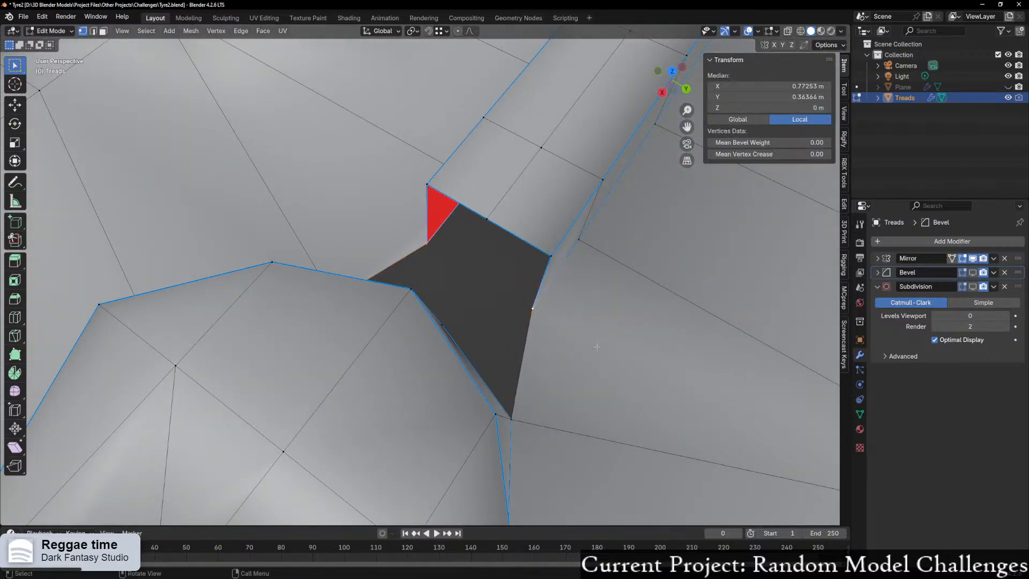
left_click(532, 332, "ctrl")
middle_click_drag(517, 327, 471, 257)
key("ctrl+z")
key("j")
Step: Subdivide the new base edge and connect its midpoint to the top middle vertex of the bar's end
right_click(472, 258)
left_click(474, 268)
left_click(476, 268)
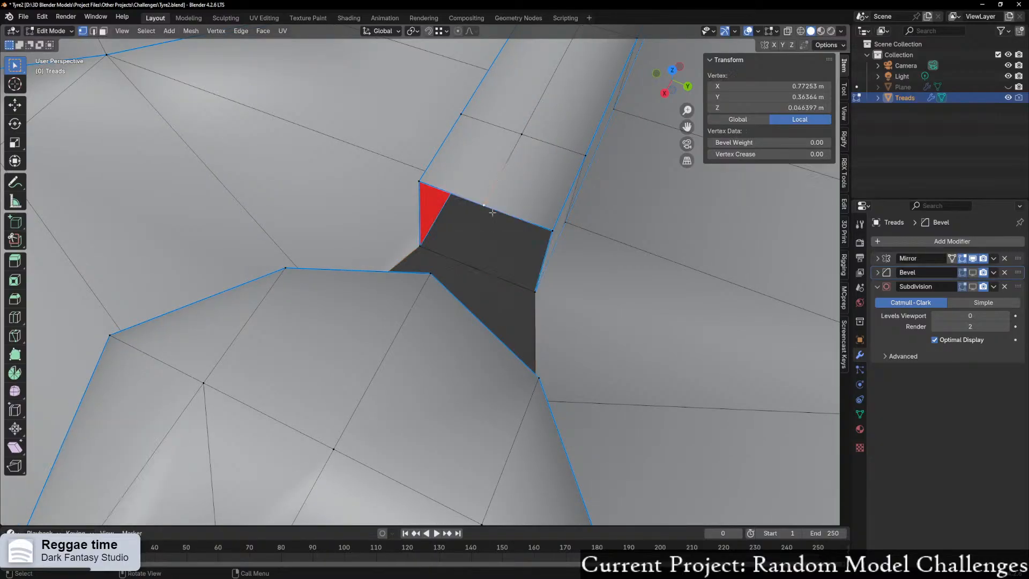
key("j")
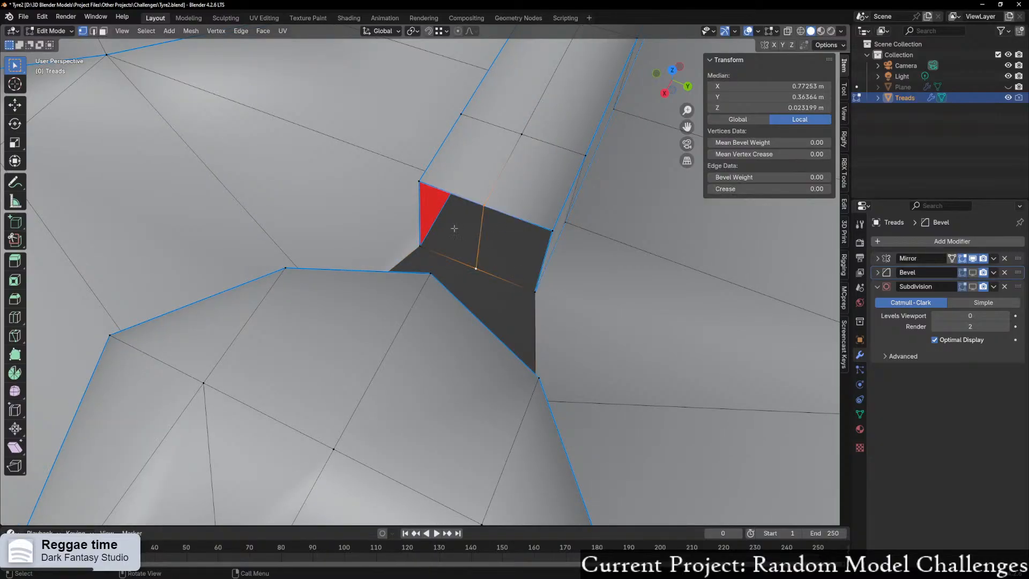
Step: Fill the open end of the raised bar with two faces, one on each side of the new middle edge
key("alt+a")
key("2")
left_click(451, 196)
key("f")
left_click(505, 219)
key("f")
Step: Fill the remaining gaps in the base surface between the bar's end and the neighbouring rounded tread block
middle_click_drag(510, 260, 455, 237)
left_click(393, 392)
key("f")
left_click(437, 250)
key("f")
Step: Set the Subdivision viewport level to 1, re-enable the viewport display of Subdivision and Bevel, and return to Object Mode
left_click(1005, 317)
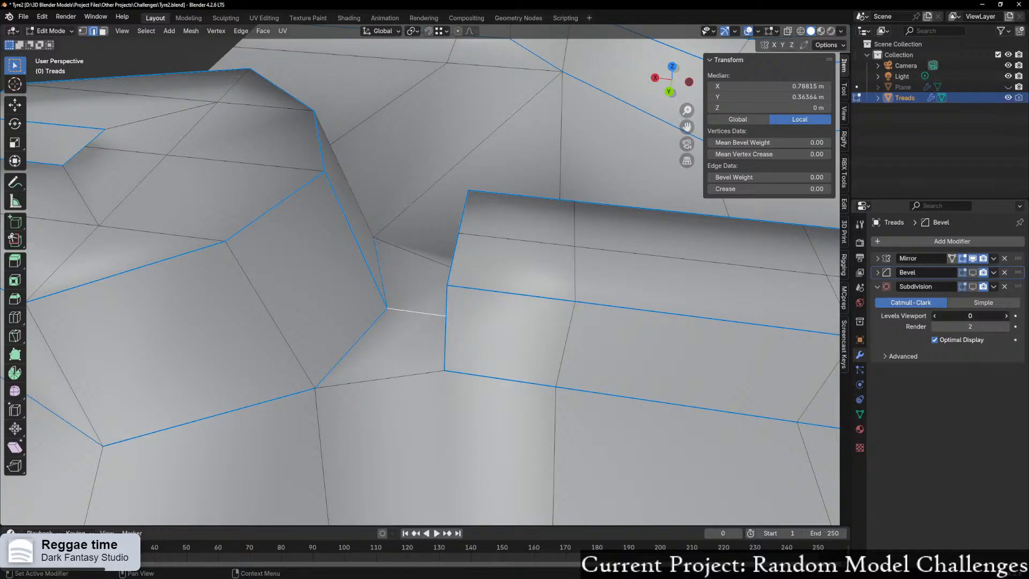
left_click(972, 286)
left_click(972, 273)
middle_click_drag(482, 375, 443, 390)
scroll(435, 419, "down", 4)
key("Tab")
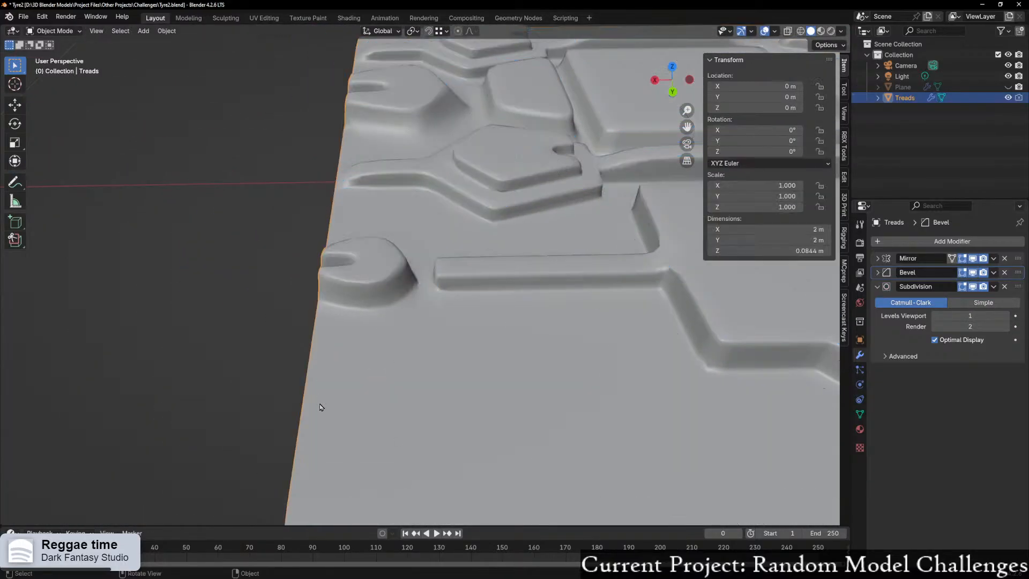
Step: Inspect the smoothed surface around the rebuilt bar end and the rounded tread block up close
middle_click_drag(322, 407, 387, 391)
scroll(274, 397, "up", 3)
scroll(388, 391, "up", 3)
key("ctrl+Tab")
left_click(445, 390)
scroll(490, 395, "up", 2)
key("ctrl+Tab")
left_click(411, 401)
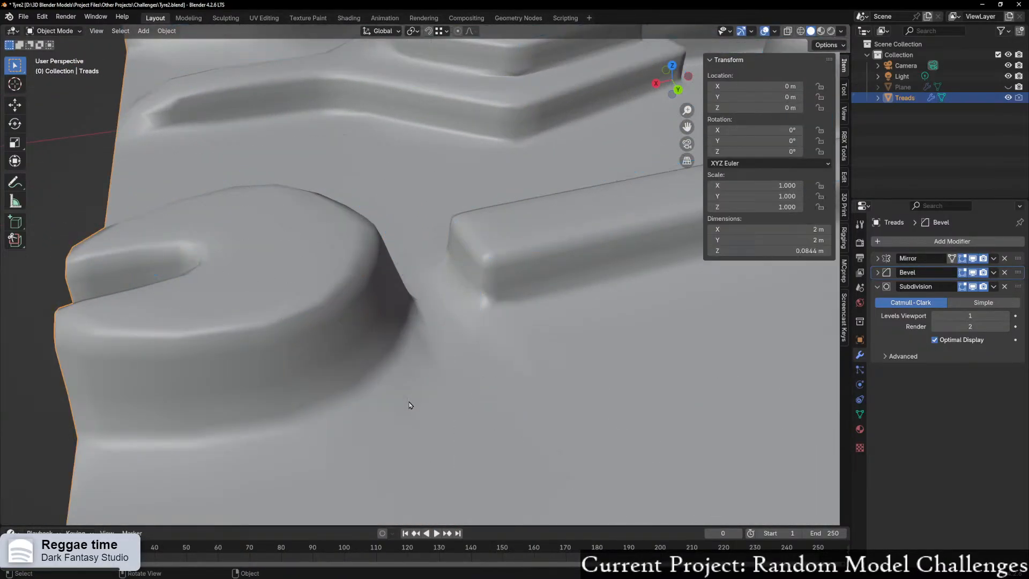
Step: Inspect the whole Treads plate from above and from a low angle
scroll(389, 410, "down", 5)
middle_click_drag(386, 413, 466, 450)
middle_click_drag(458, 441, 462, 440)
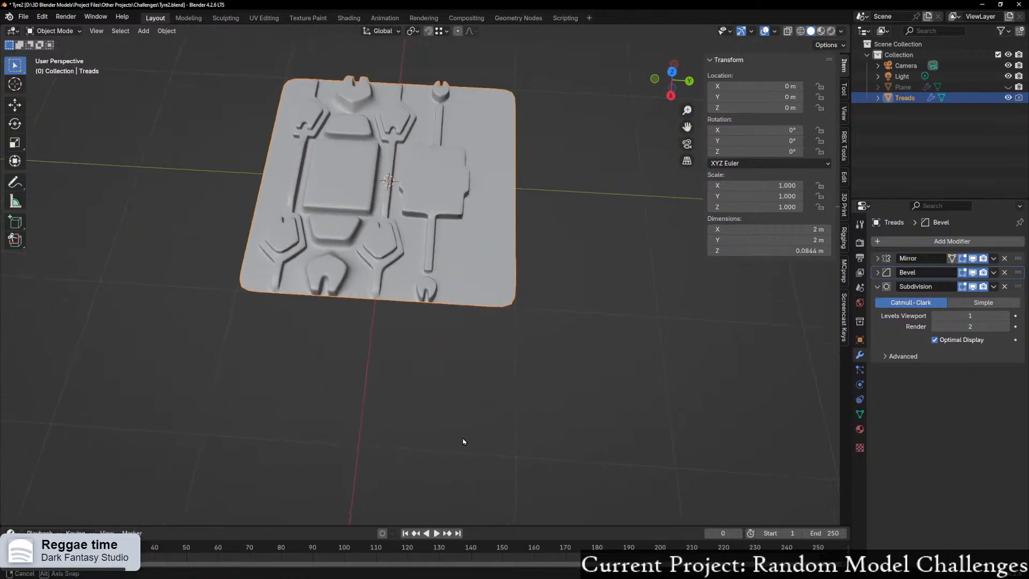
scroll(462, 429, "down", 1)
middle_click_drag(462, 397, 461, 457, "shift")
scroll(460, 437, "up", 2)
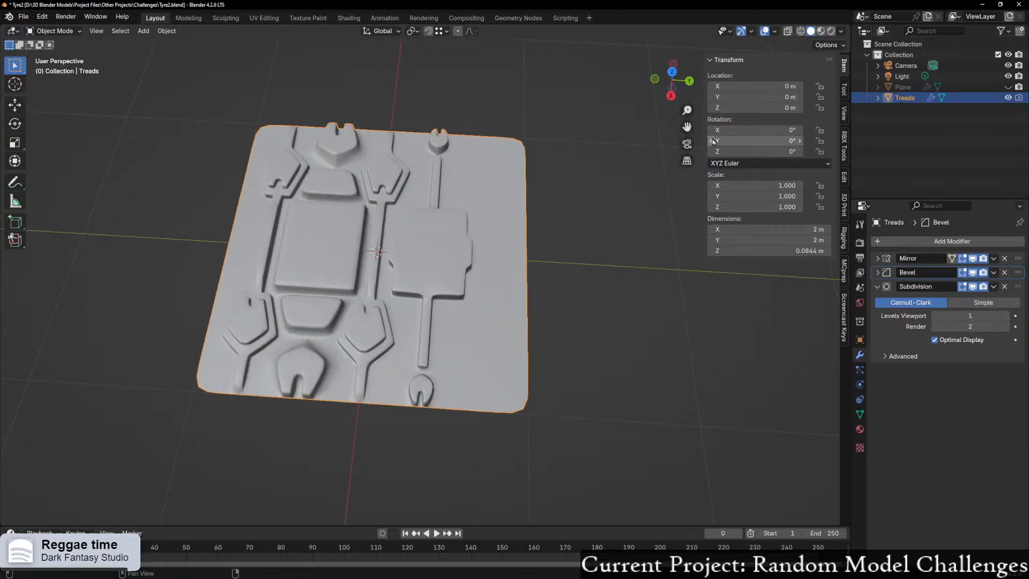
left_click(672, 72)
scroll(519, 360, "down", 4)
middle_click_drag(519, 360, 454, 304)
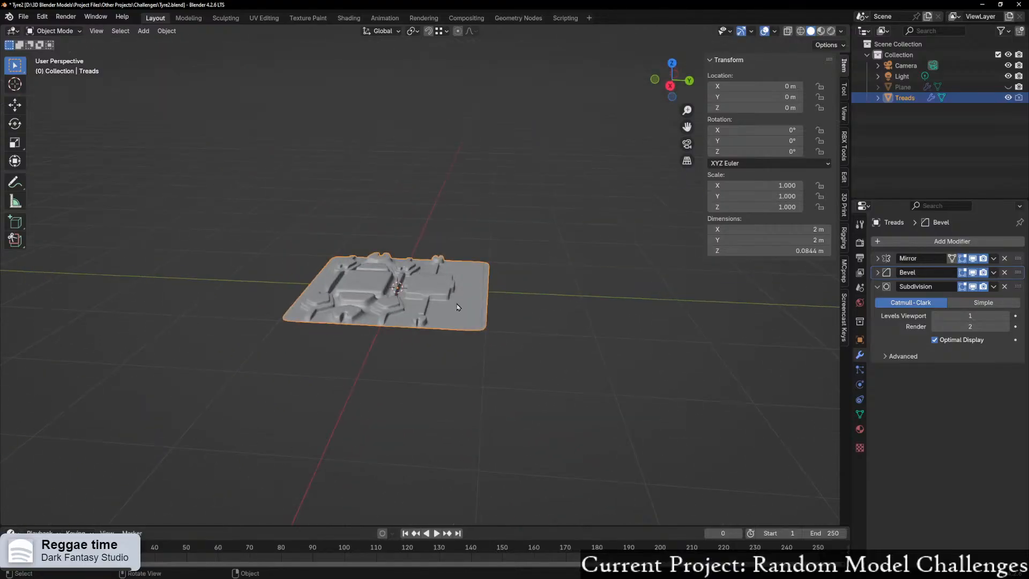
Step: View the Treads plate edge-on in the right orthographic view
key("ctrl+Tab")
left_click(378, 320)
scroll(377, 341, "down", 2)
middle_click_drag(377, 341, 388, 316)
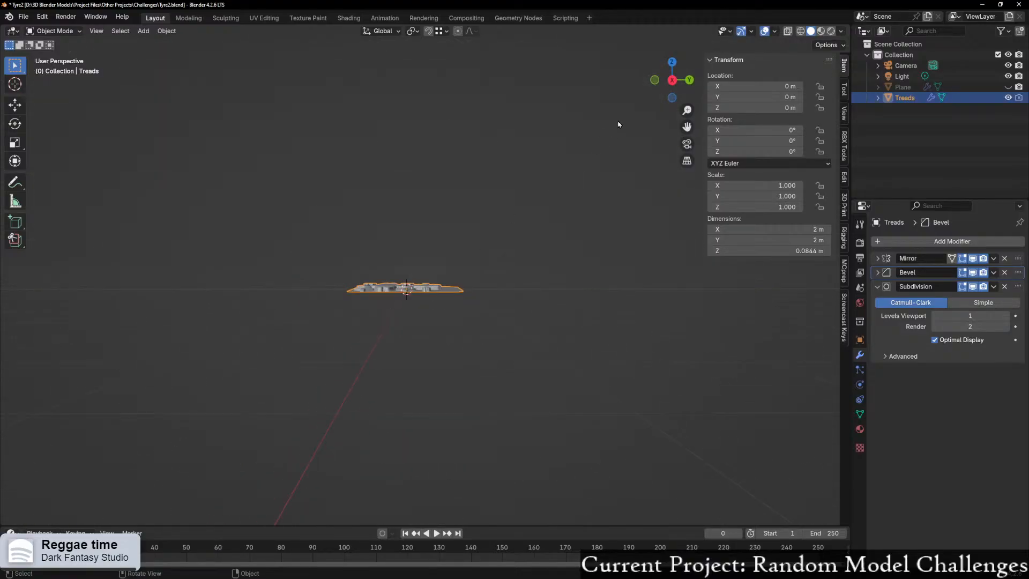
left_click(672, 79)
scroll(439, 343, "up", 4)
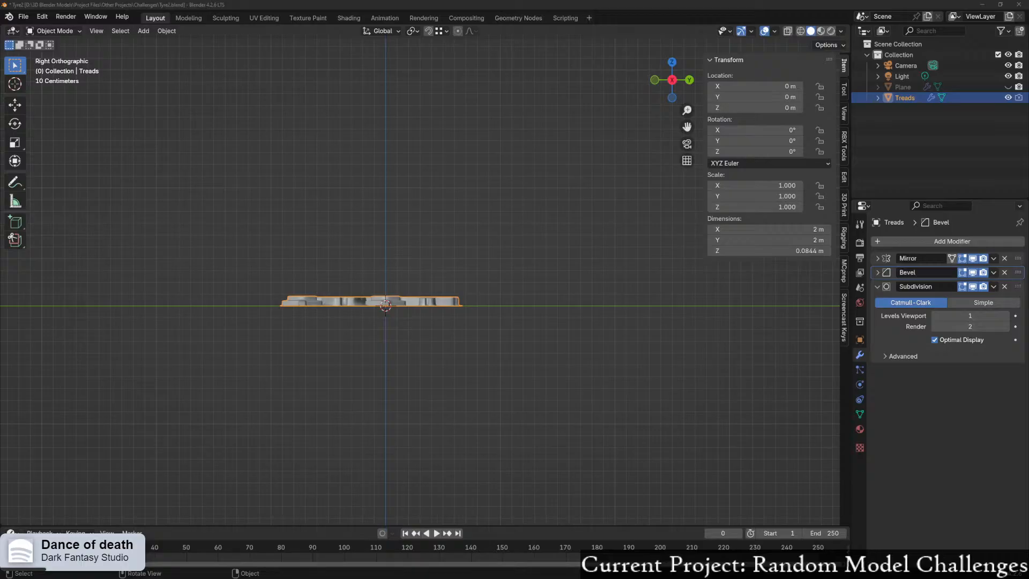
Step: Switch to the browser and study the RC tyre reference photos on the Freshly Baked Modeling Challenge 18 page
key("alt+Tab")
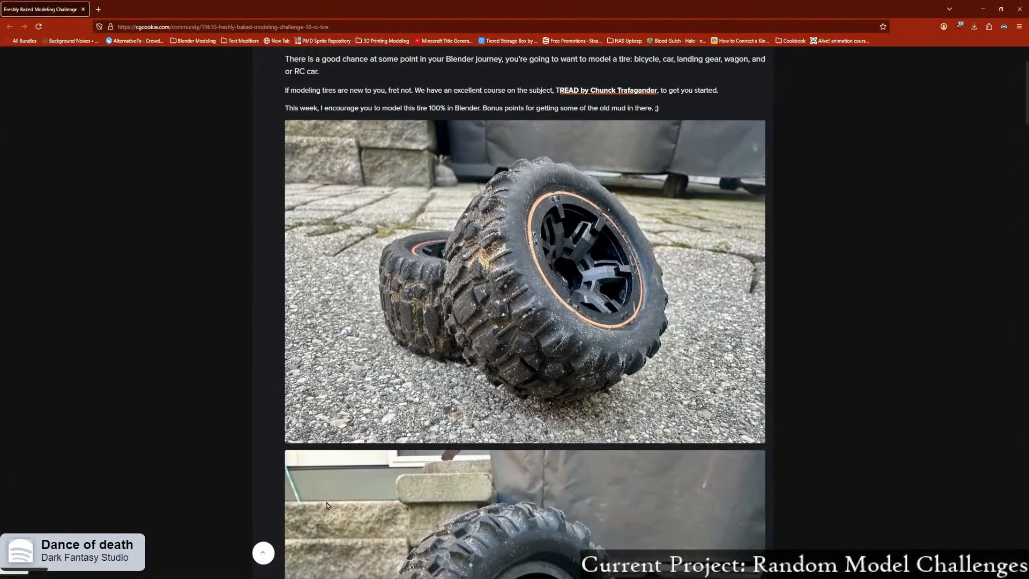
scroll(314, 508, "down", 5)
scroll(314, 508, "down", 15)
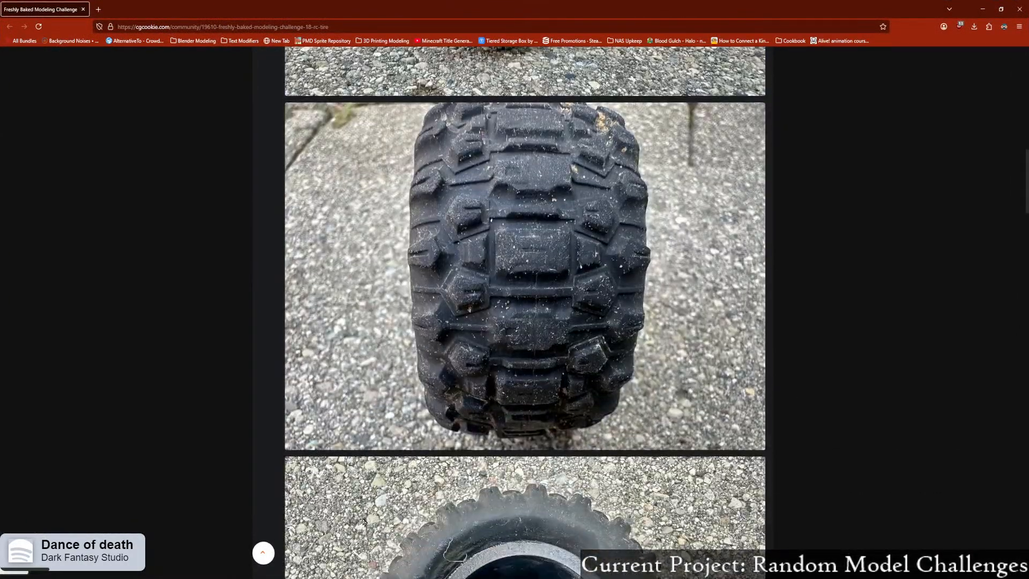
scroll(404, 511, "up", 1)
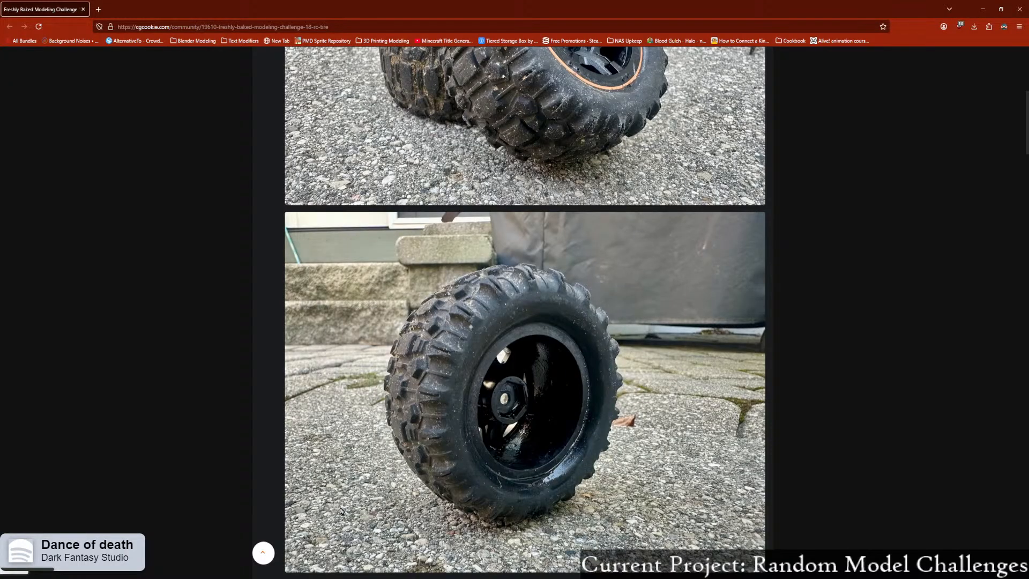
key("Home")
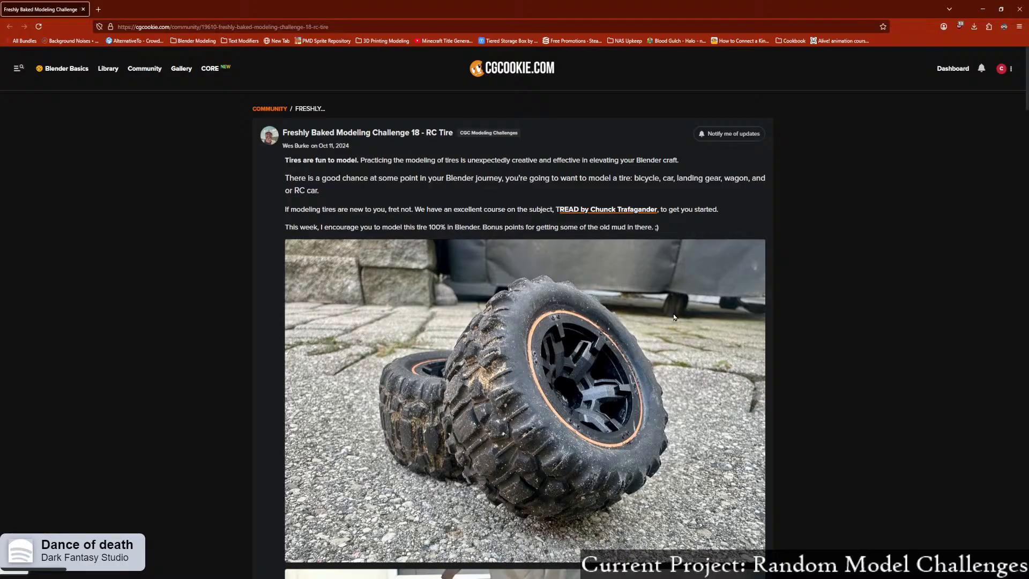
scroll(396, 292, "down", 4)
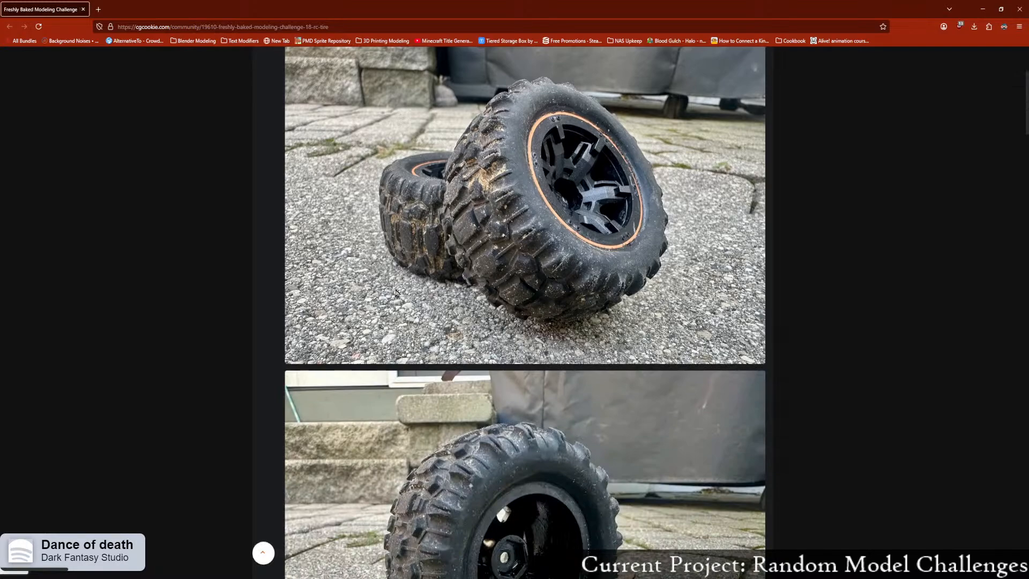
scroll(396, 292, "down", 8)
scroll(670, 302, "up", 1)
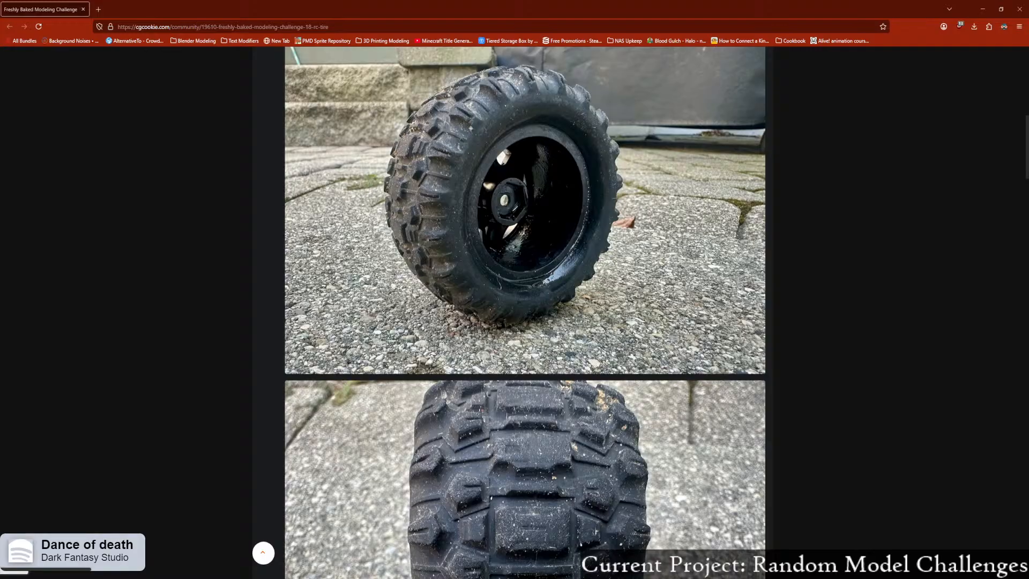
Step: Examine the Ford Bronco ride-on and other toy car rideables image results, and compare them with the tyre reference photos
left_click_drag(322, 578, 565, 87)
left_click(548, 227)
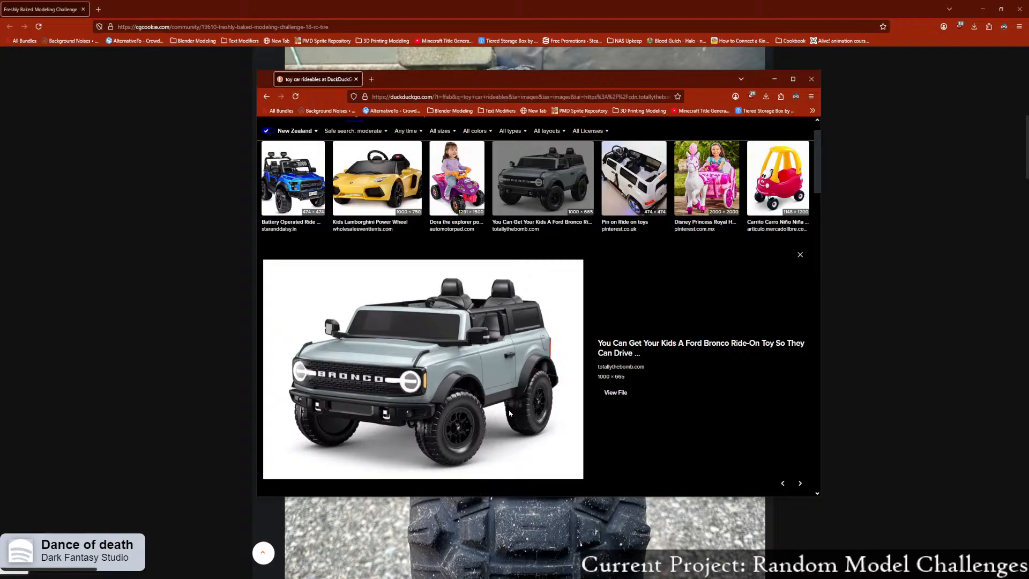
scroll(484, 410, "down", 4)
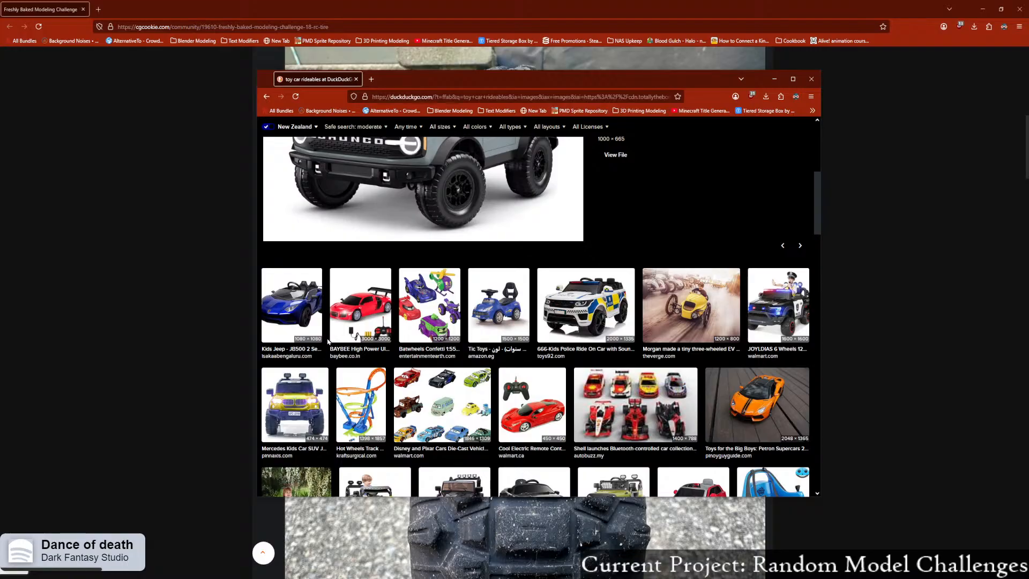
scroll(462, 341, "down", 2)
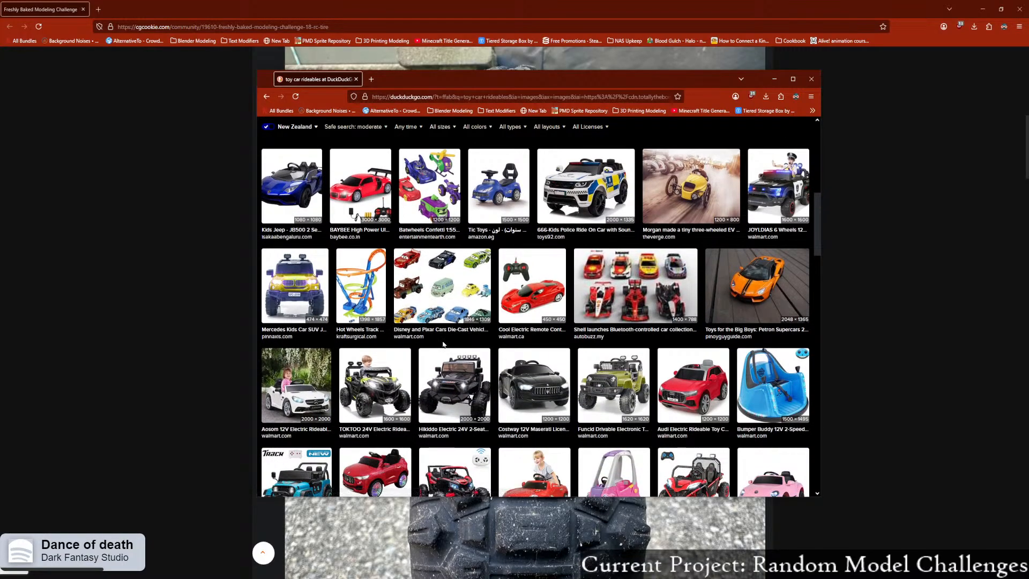
scroll(438, 348, "down", 3)
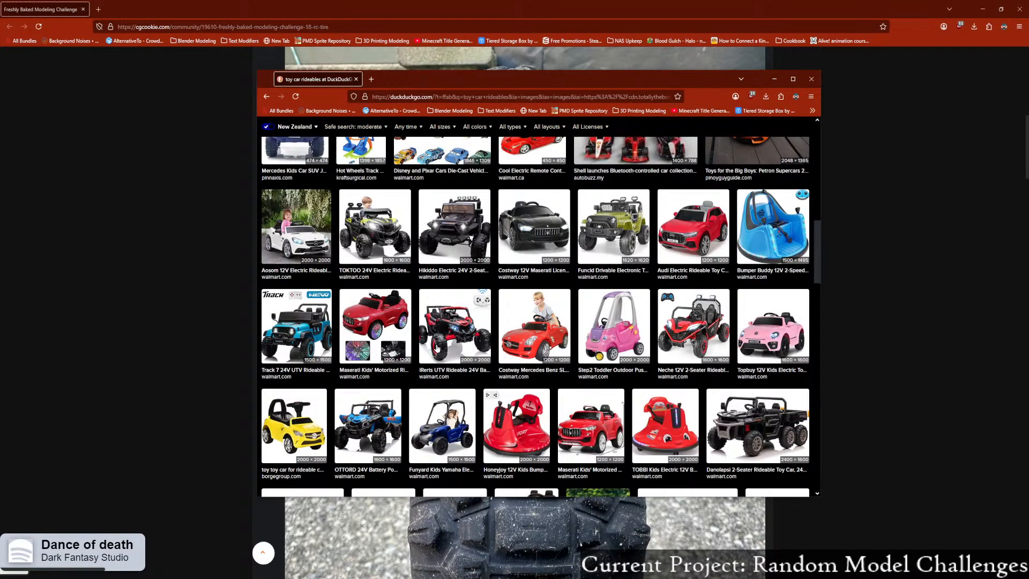
scroll(435, 349, "down", 1)
scroll(434, 349, "up", 6)
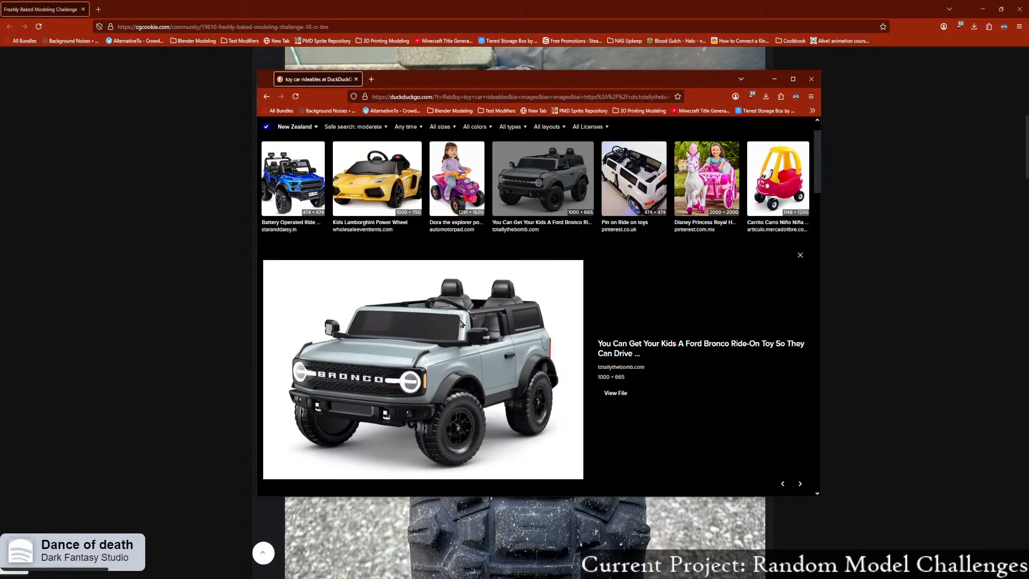
left_click_drag(611, 81, 0, 328)
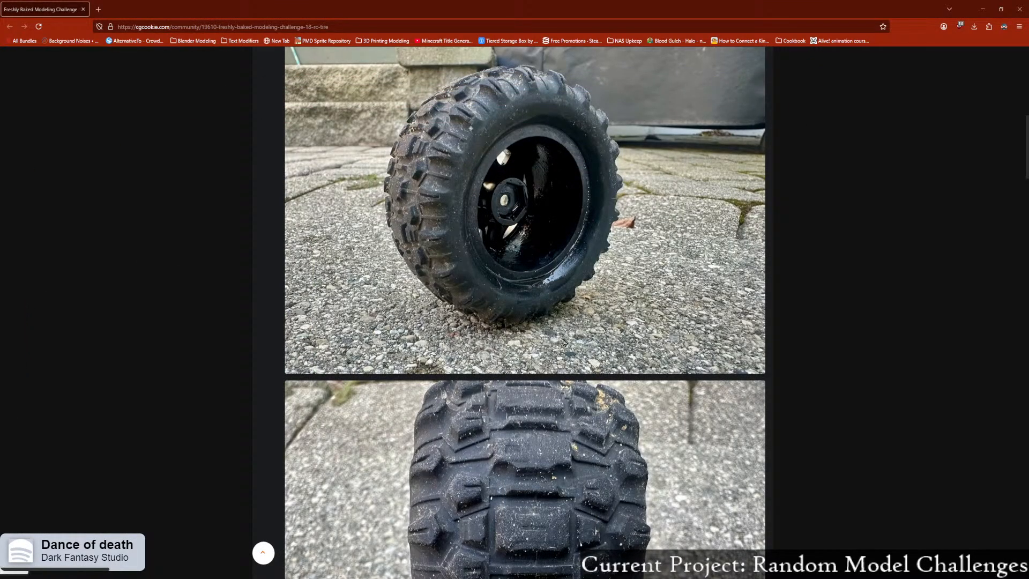
scroll(564, 343, "down", 3)
scroll(544, 356, "up", 4)
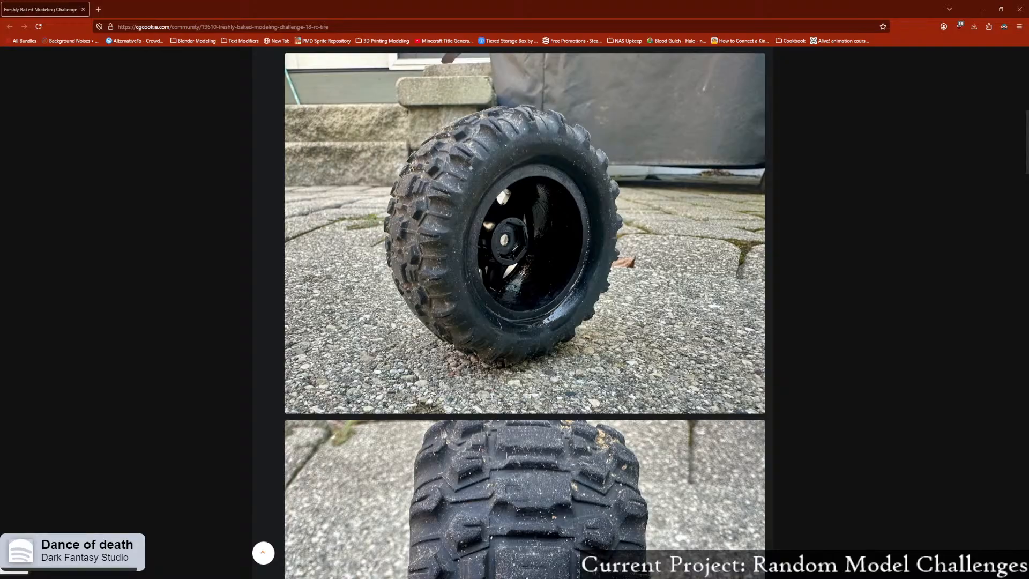
Step: Examine the wheels of the Lamborghini, Hikiddo and TOKTOO ride-on cars in the toy car rideables image results
left_click_drag(0, 279, 548, 79)
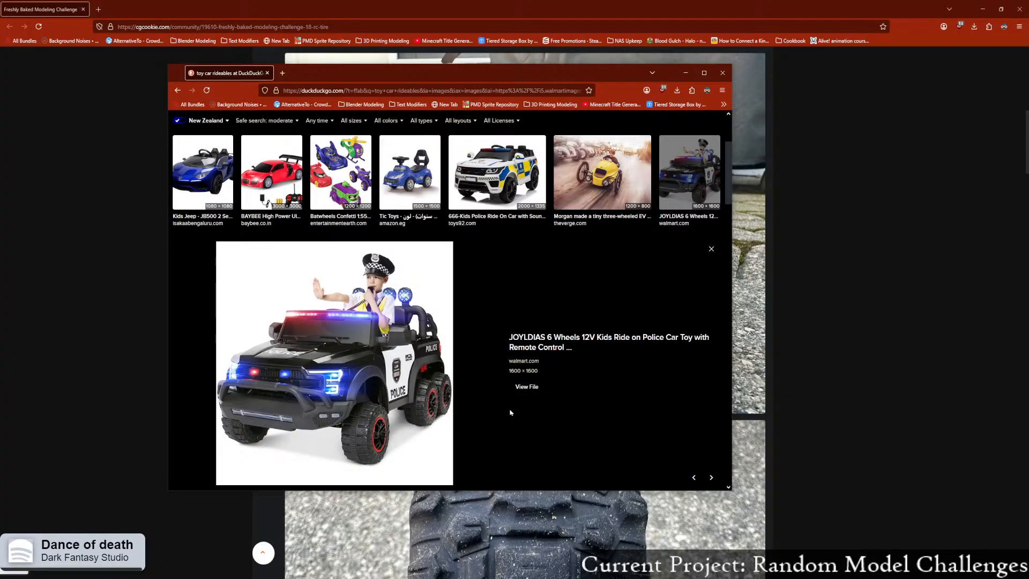
scroll(496, 410, "down", 3)
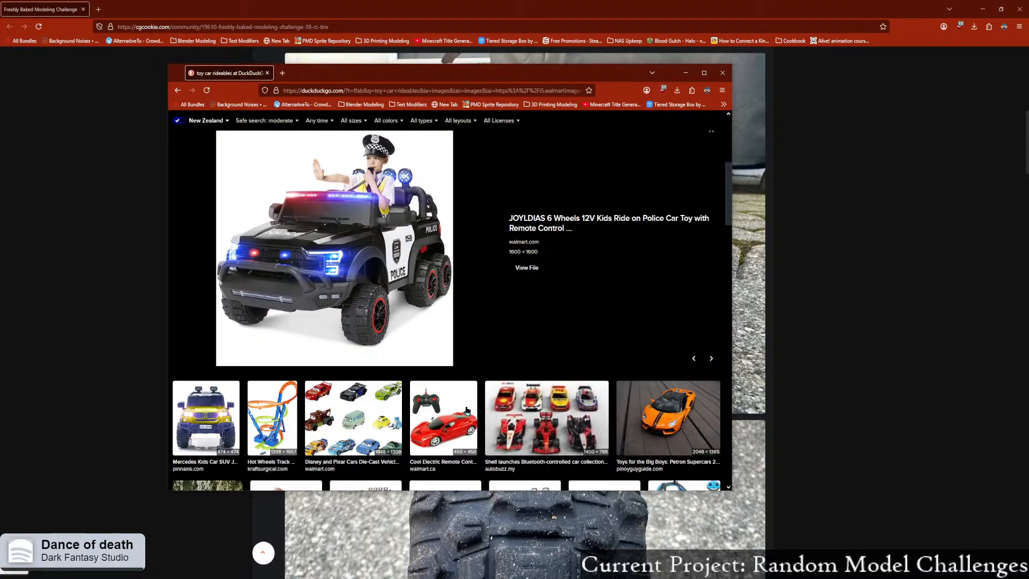
scroll(461, 413, "up", 2)
scroll(398, 417, "up", 3)
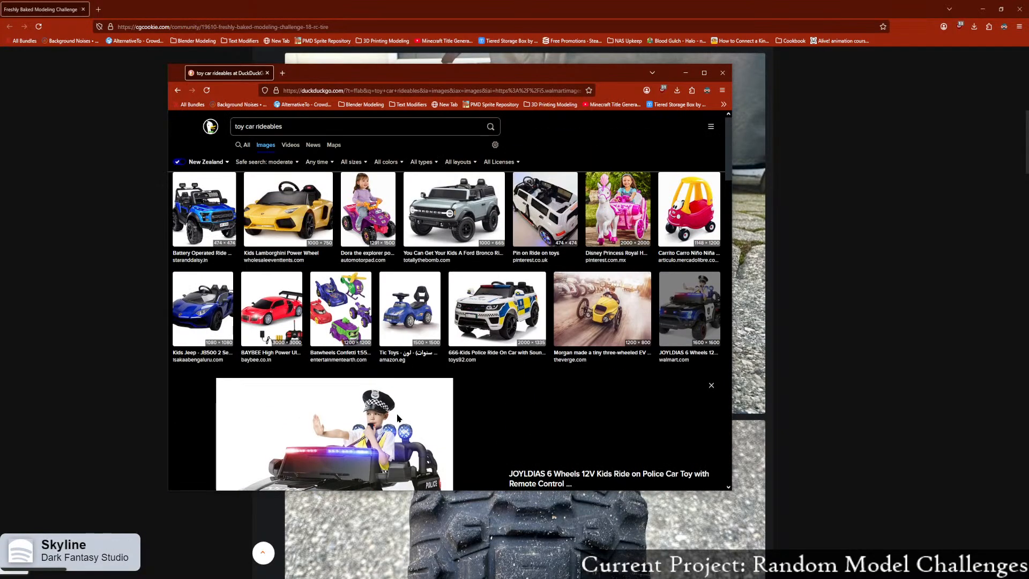
left_click(277, 214)
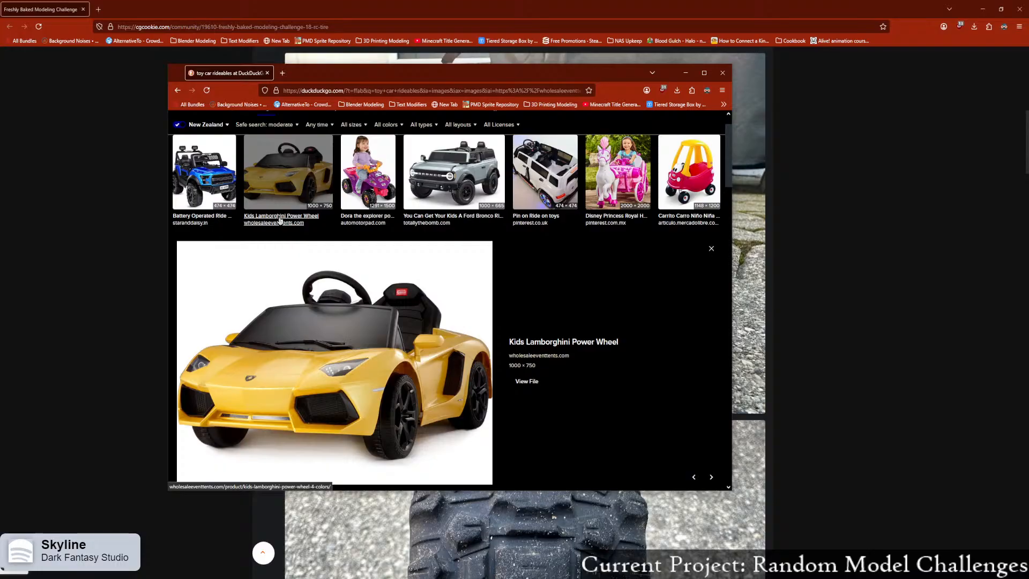
scroll(439, 416, "down", 10)
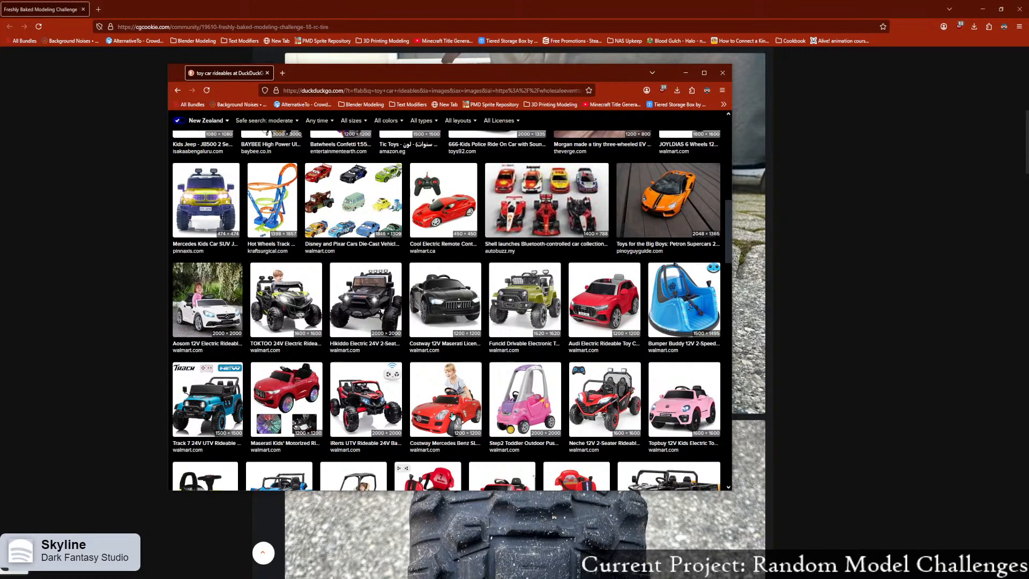
left_click(342, 320)
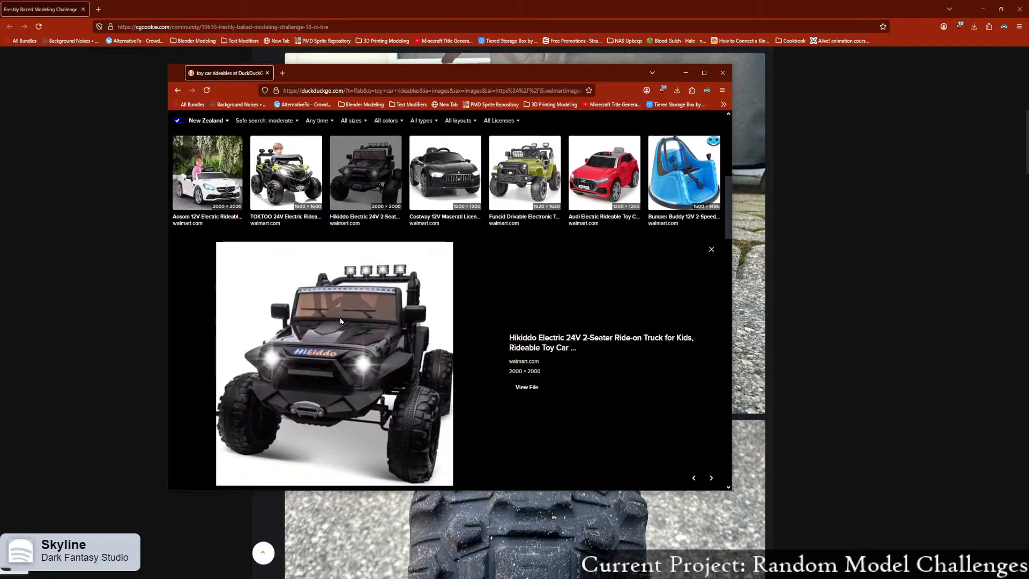
left_click(294, 171)
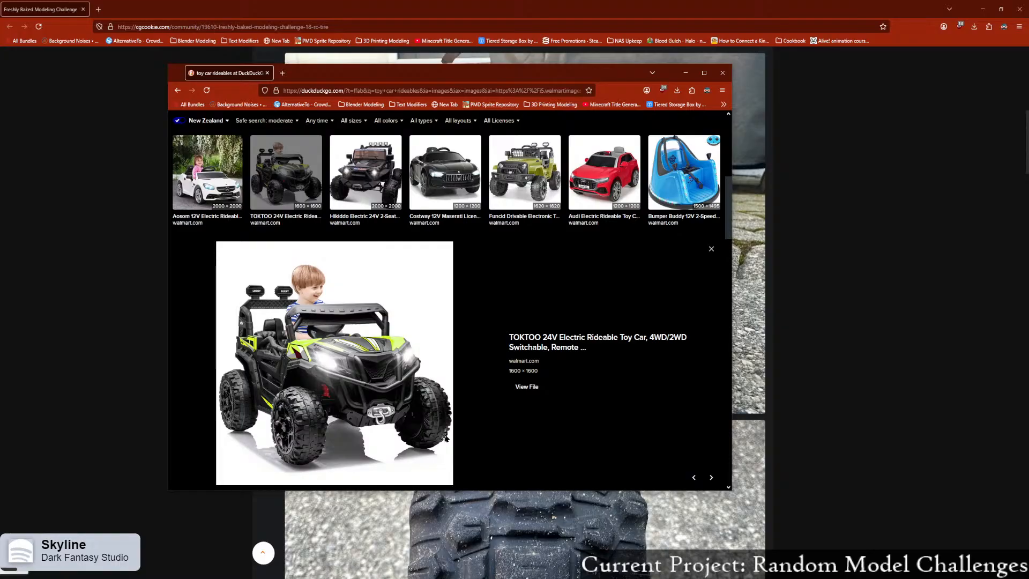
left_click_drag(381, 75, 0, 182)
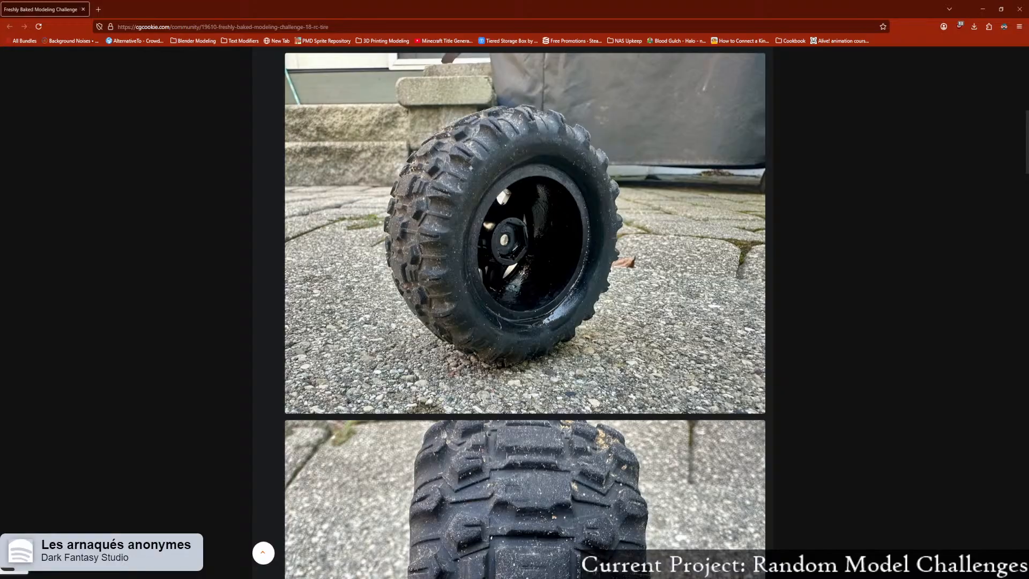
Step: Review the Dynacraft ride-on sizing guide and the toy car wheel size image searches, going back to the TOKTOO car image
left_click_drag(449, 578, 483, 82)
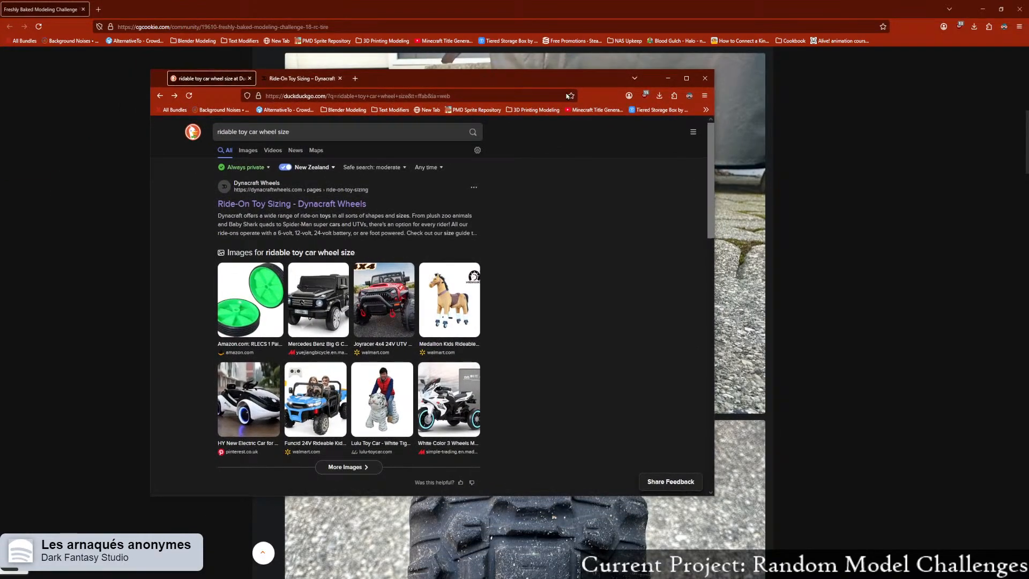
left_click(685, 79)
left_click(134, 9)
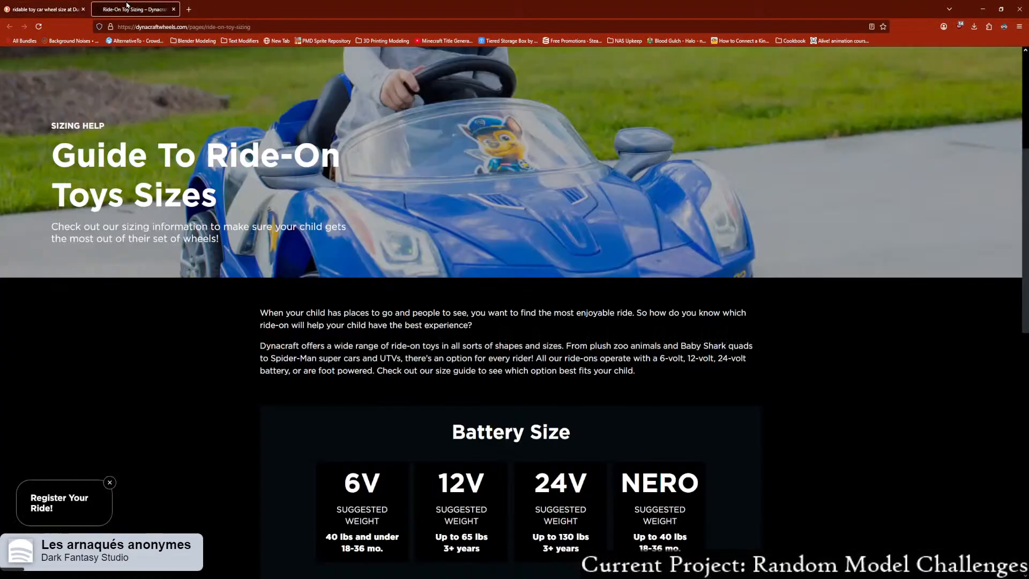
left_click(54, 9)
left_click(98, 81)
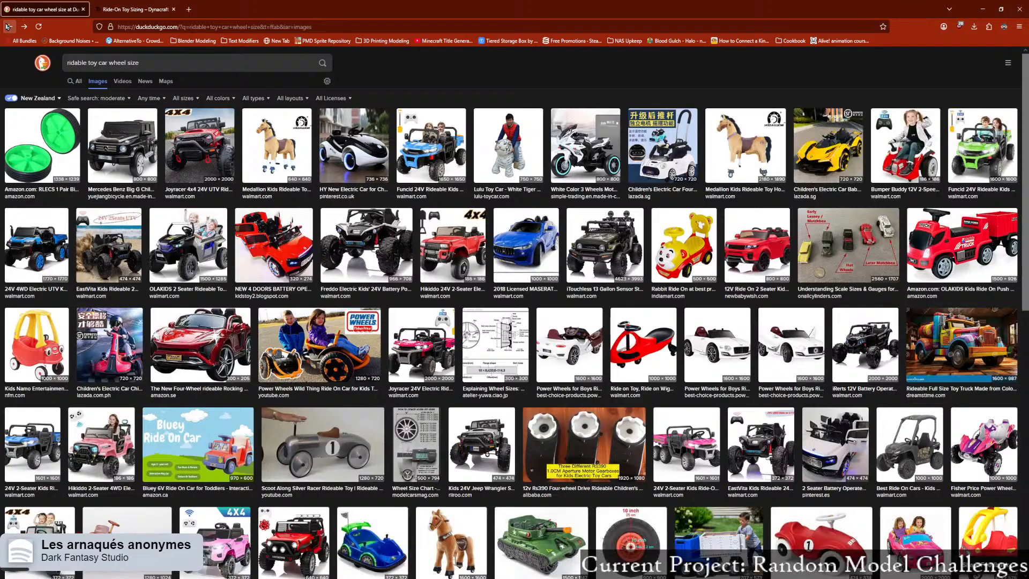
left_click(10, 27)
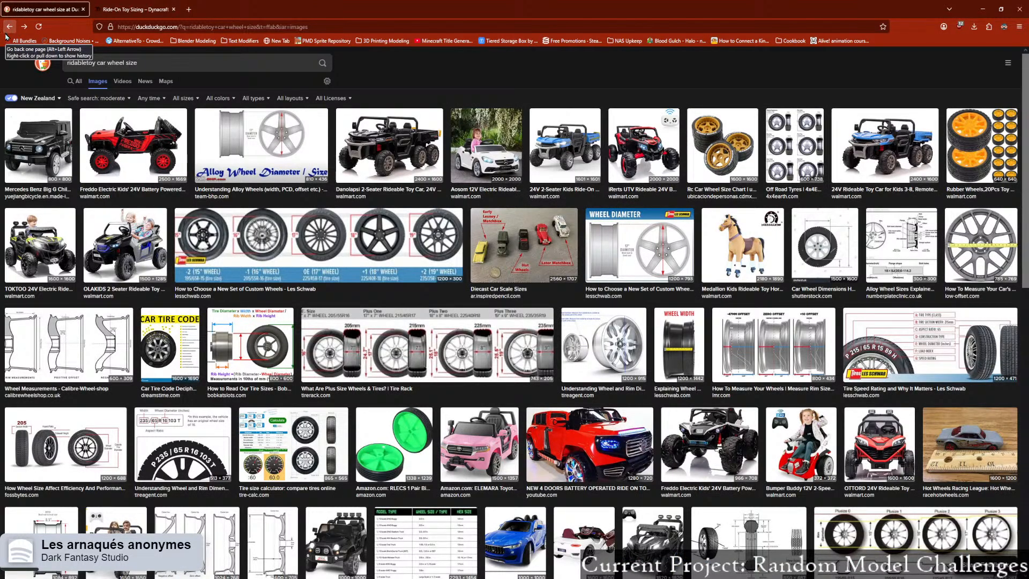
left_click(6, 33)
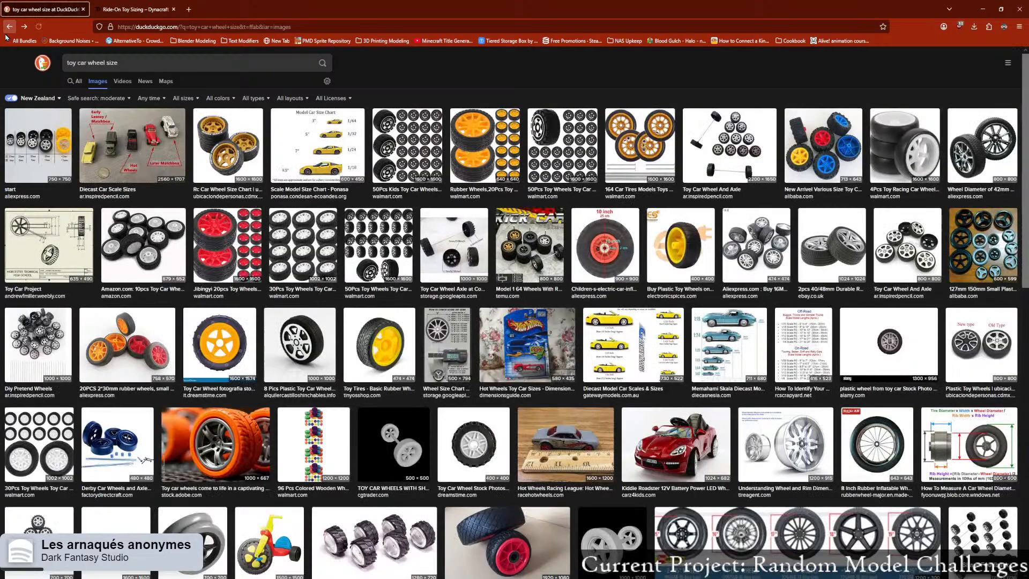
left_click(7, 28)
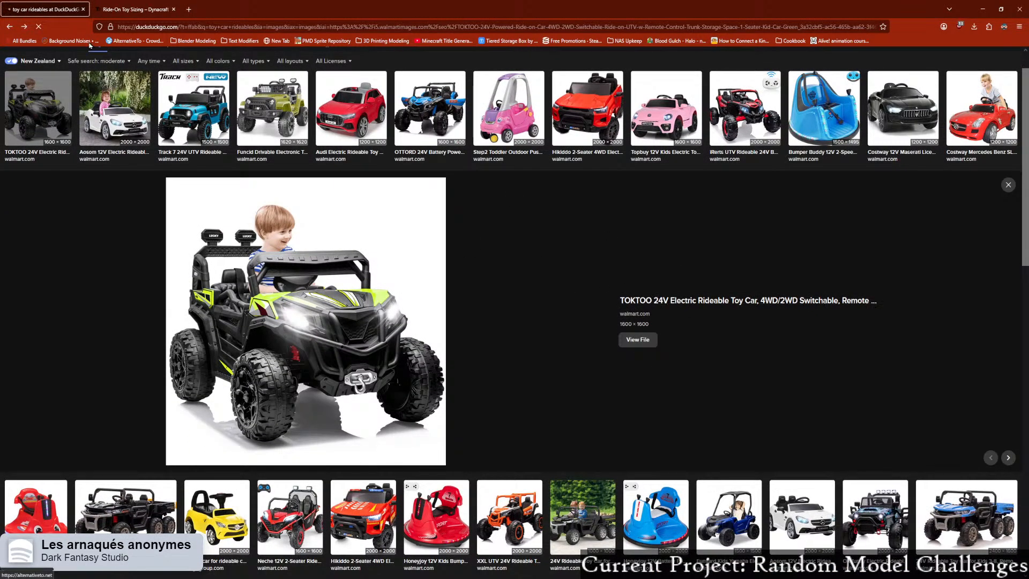
Step: Open the TOKTOO ride-on product page and examine its specifications and product images for the wheel size
left_click(98, 37)
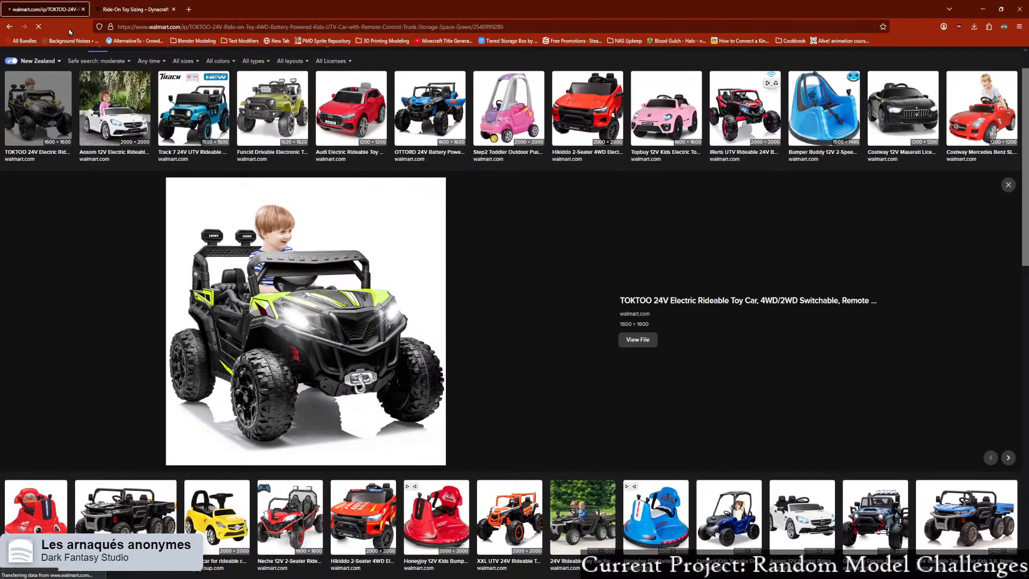
scroll(475, 258, "down", 3)
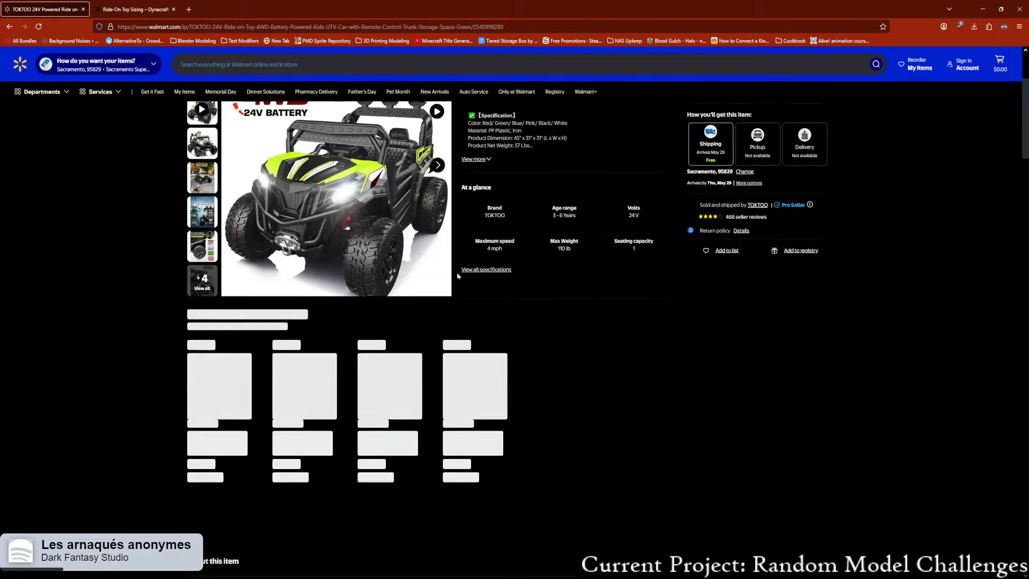
left_click(479, 237)
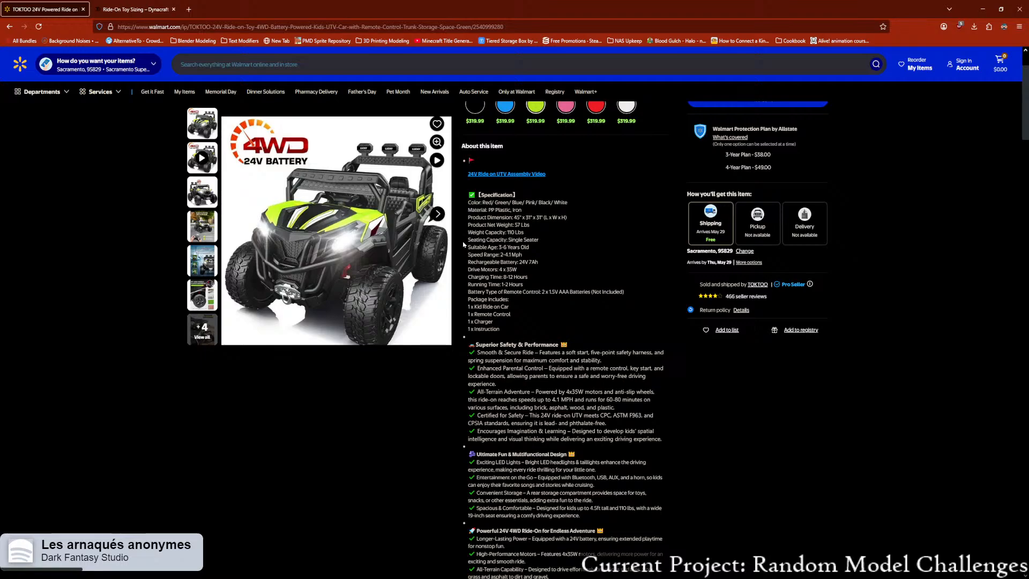
left_click(202, 192)
left_click(213, 300)
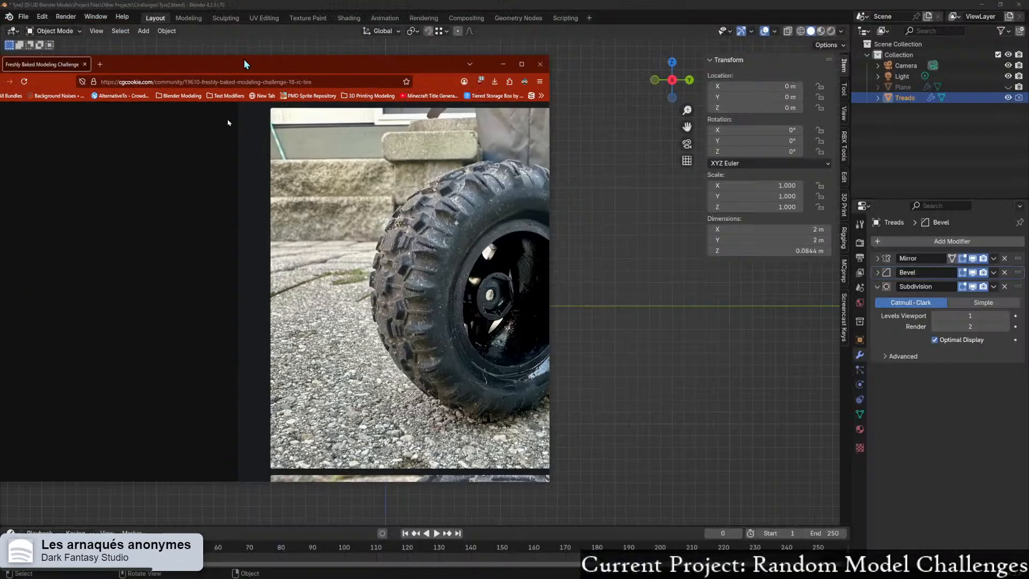
Step: Move the browser off the Blender window and add a Bézier circle at the world origin
left_click_drag(244, 64, 0, 67)
middle_click_drag(338, 330, 356, 342)
left_click(671, 84)
key("shift+a")
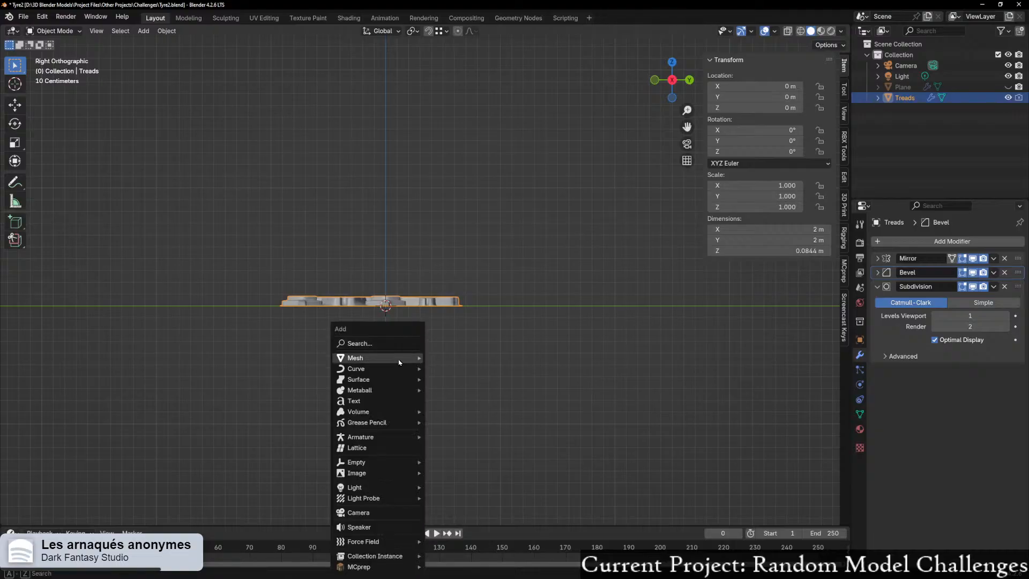
mouse_move(394, 362)
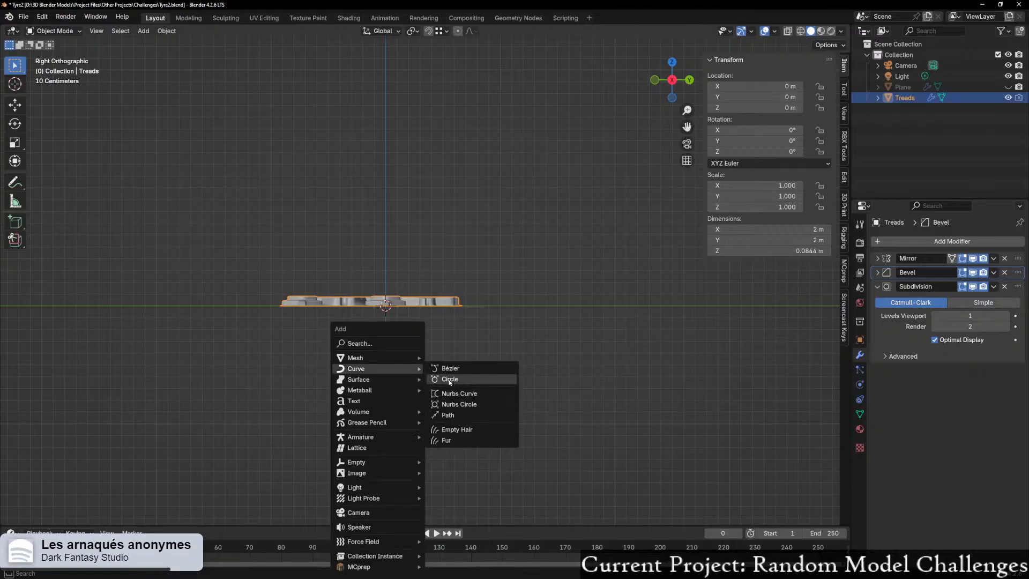
left_click(449, 379)
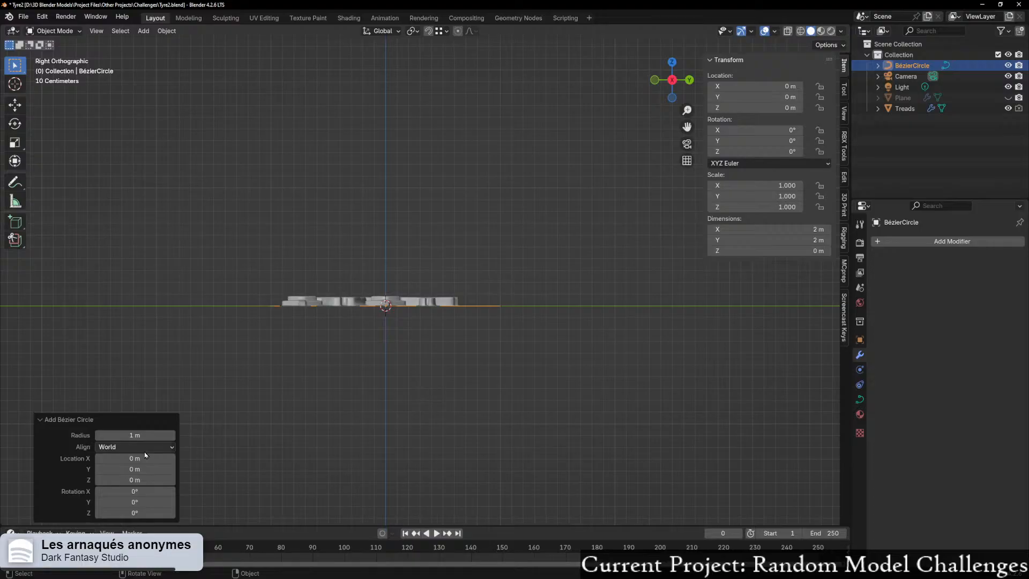
middle_click_drag(277, 424, 268, 487)
Step: Switch to the browser, close the Dynacraft sizing page, and examine the tyre reference photo and the TOKTOO wheel size image
key("alt+Tab")
double_click(305, 6)
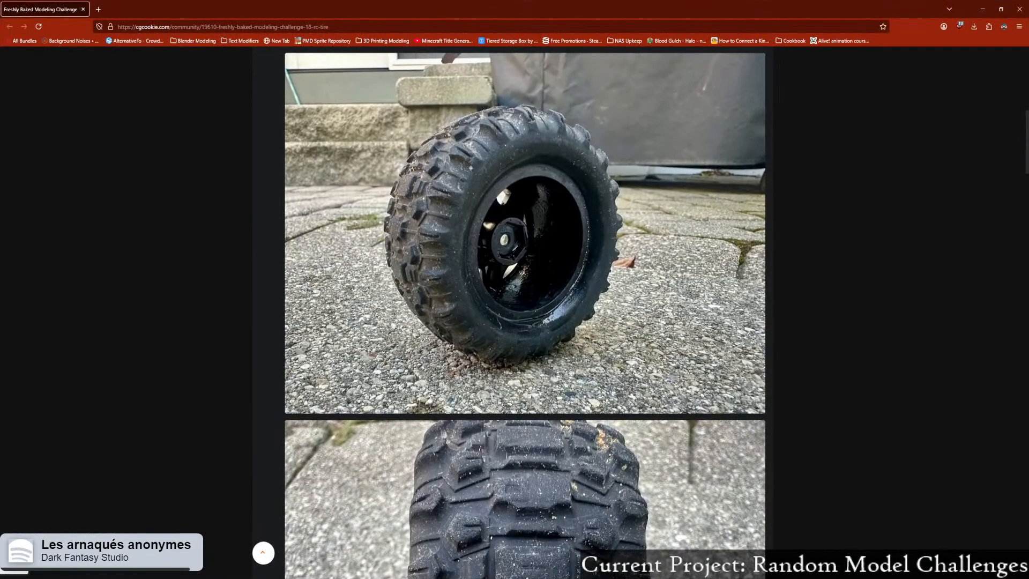
left_click_drag(0, 300, 514, 1)
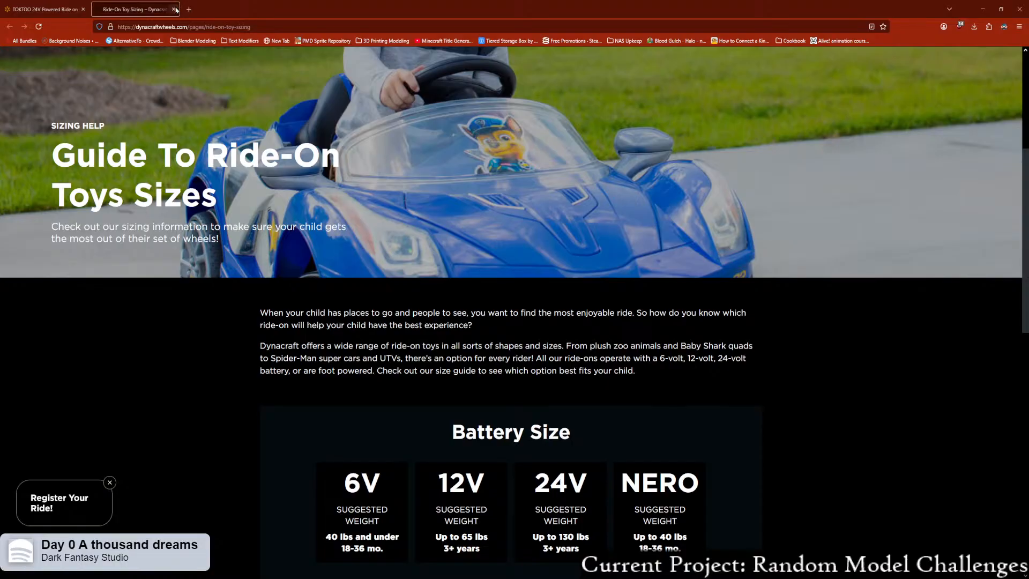
key("ctrl+w")
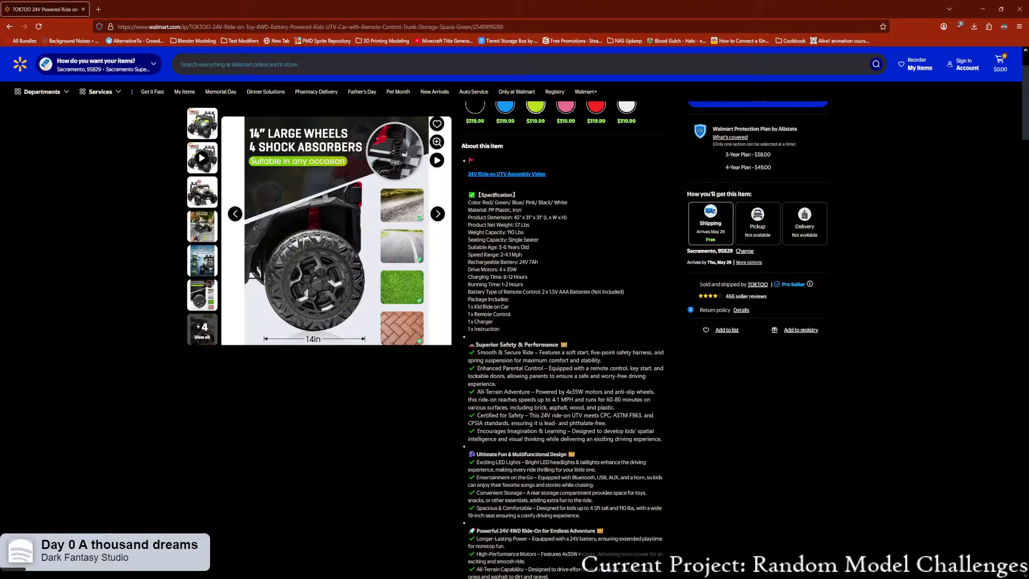
left_click_drag(408, 9, 0, 241)
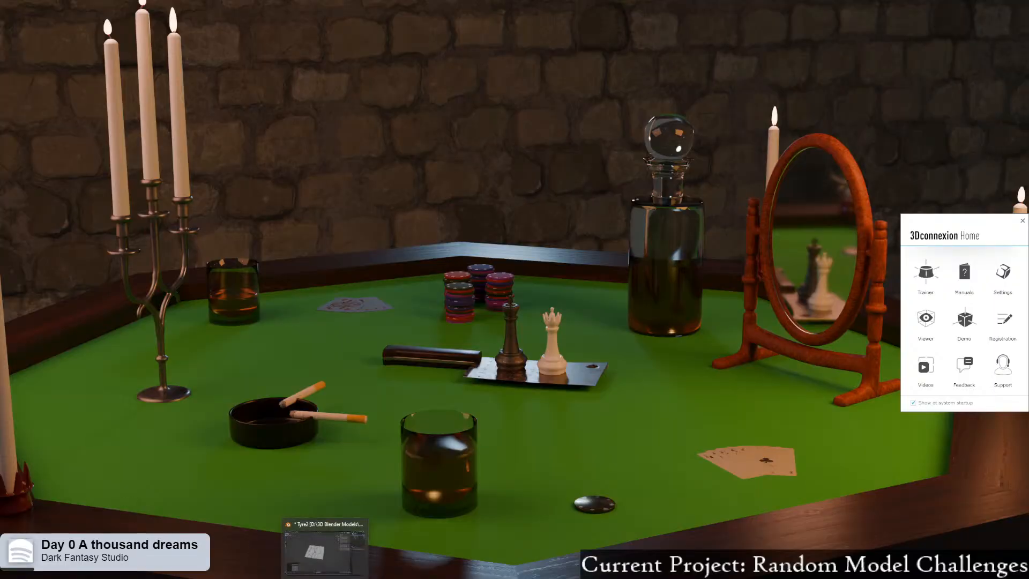
Step: Return to Blender and set the Bézier circle's radius to 17.78 cm
left_click(325, 562)
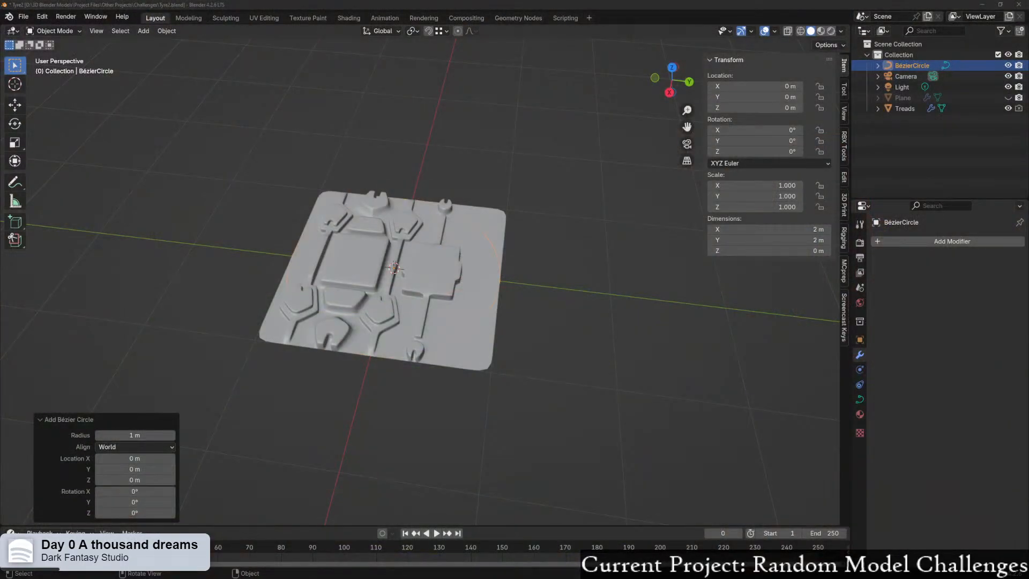
middle_click_drag(172, 345, 182, 335)
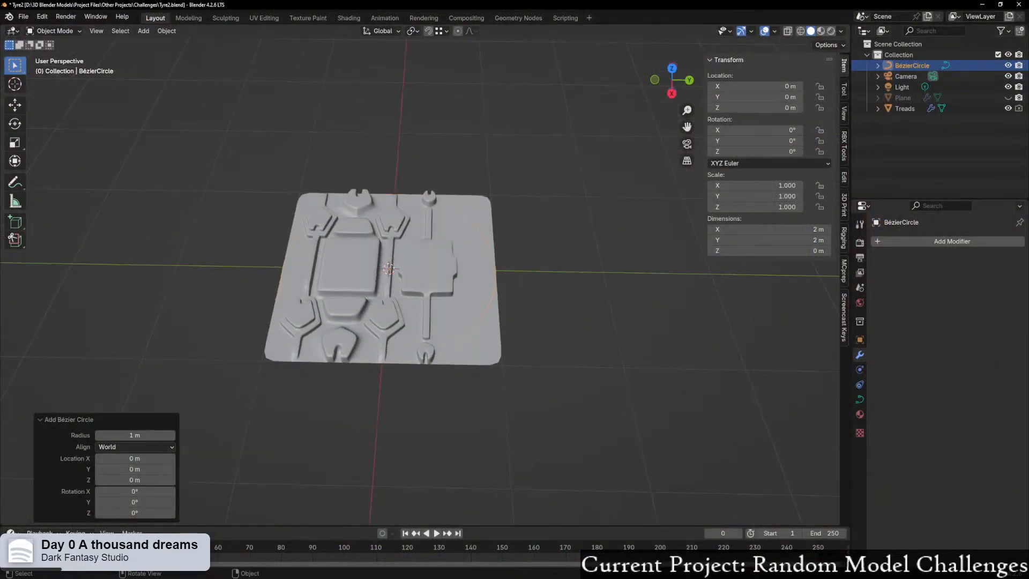
left_click(99, 435)
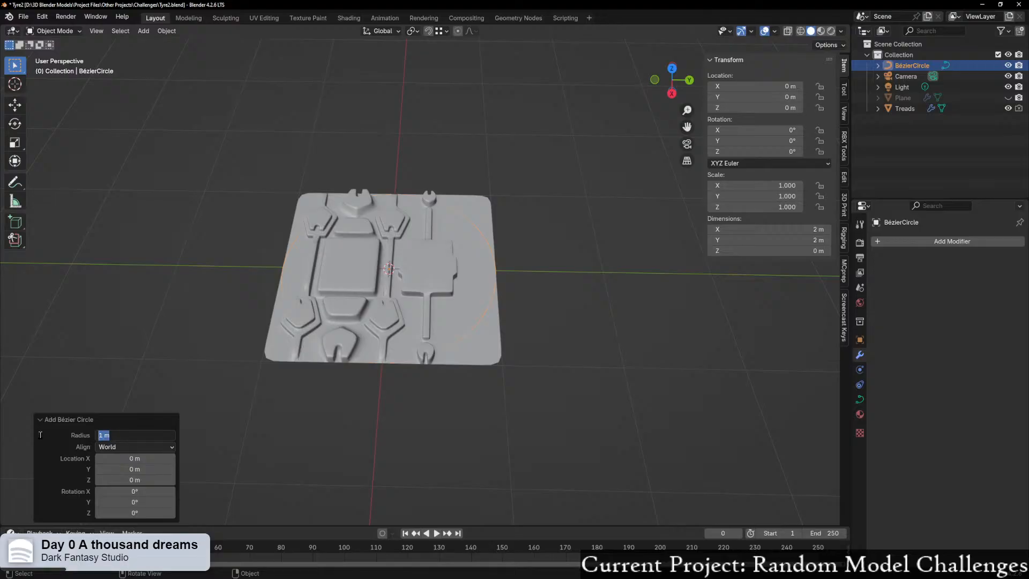
type("1")
type("7.78cm")
key("Return")
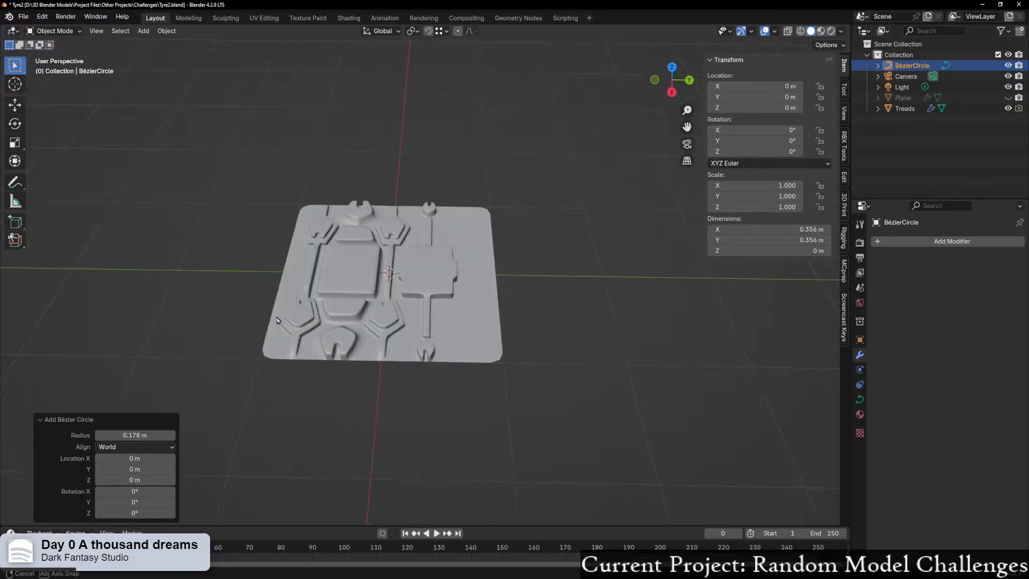
Step: Rotate the Bézier circle 90° about the global Y axis so that it stands upright
middle_click_drag(160, 322, 547, 395)
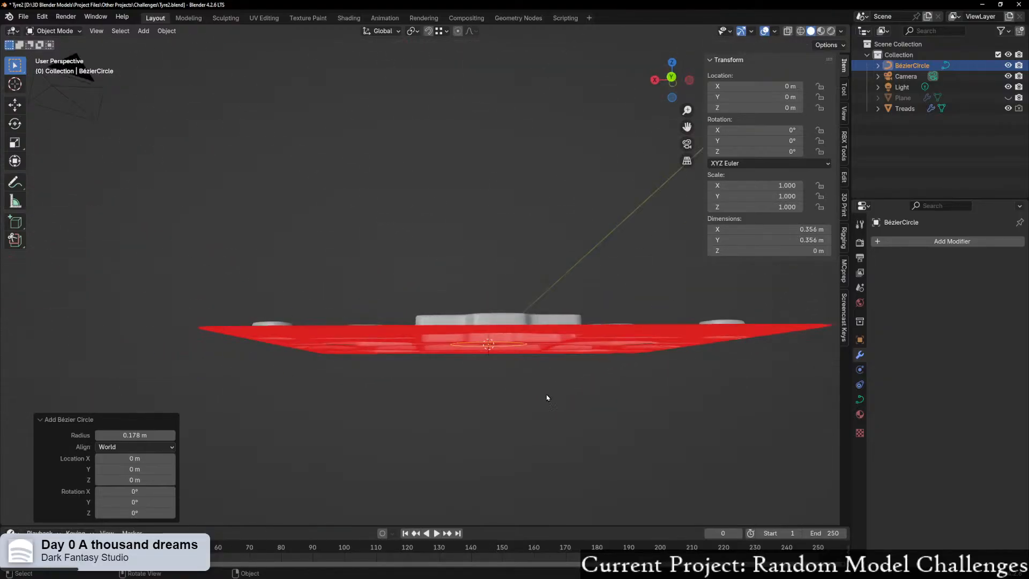
key("r")
key("x")
type("y")
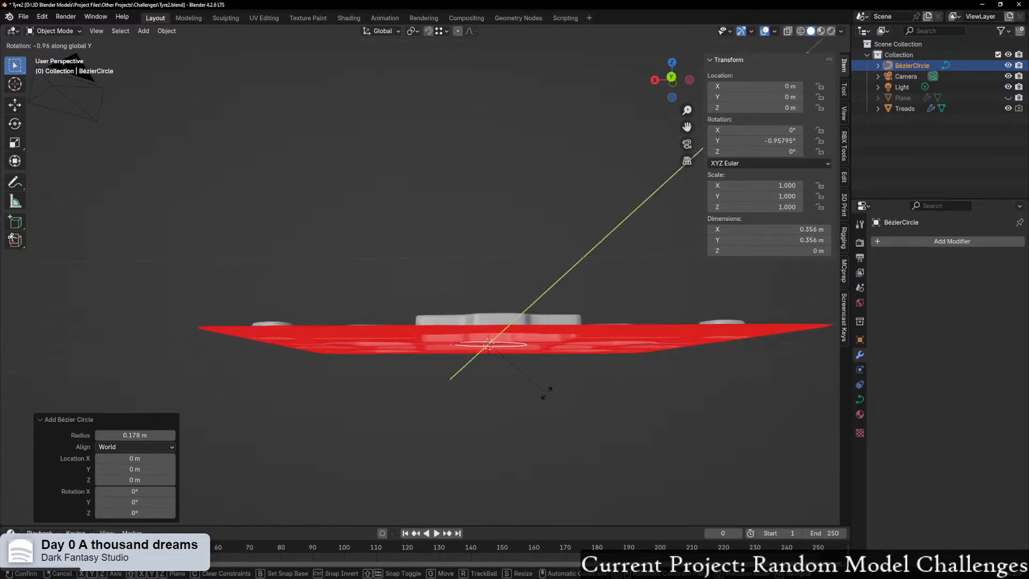
type("90")
key("Return")
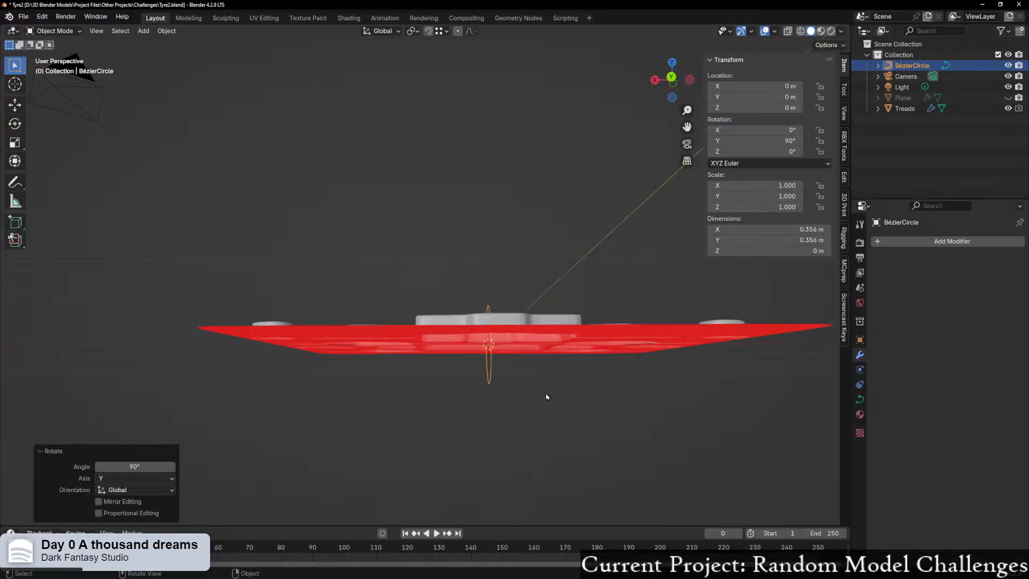
Step: Scale the Treads object down to 0.120 so that it fits within the Bézier circle
middle_click_drag(448, 311, 523, 339)
left_click(565, 348)
key("s")
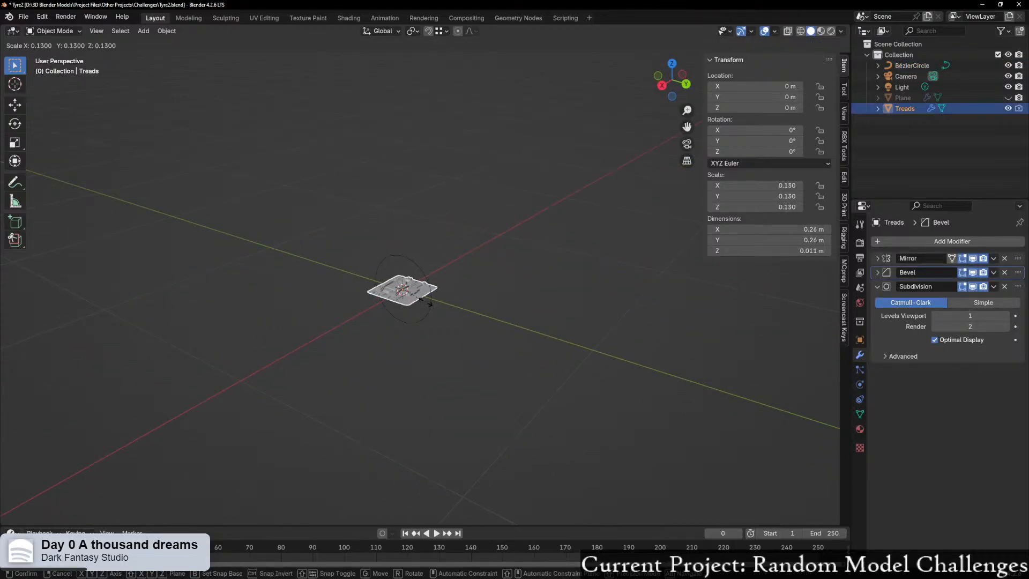
left_click(431, 302)
scroll(435, 297, "up", 4)
middle_click_drag(464, 307, 507, 299)
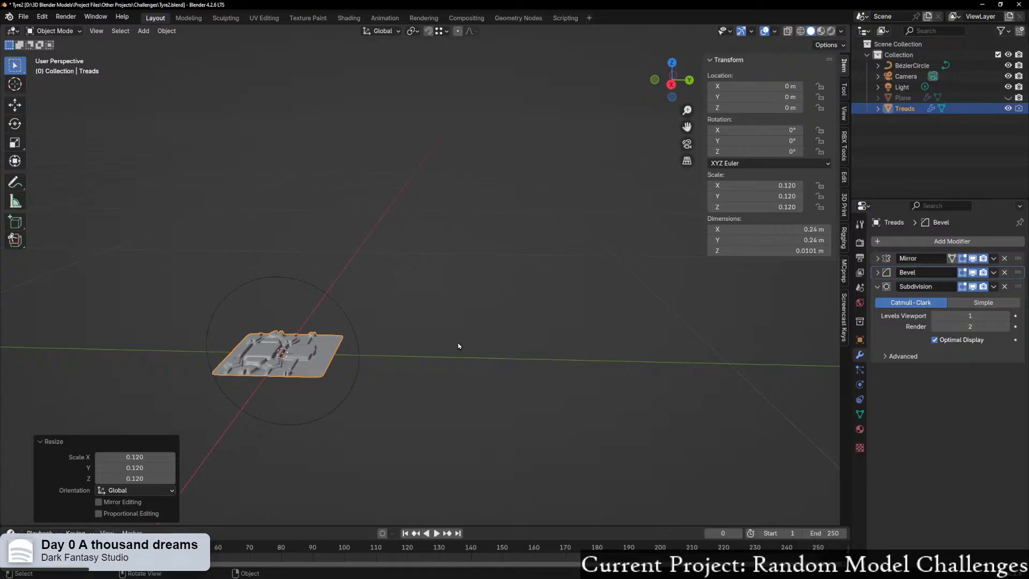
Step: Scale the Treads object down by a further factor of 0.5
key("KP_Decimal")
scroll(557, 333, "down", 8)
middle_click_drag(609, 315, 592, 320)
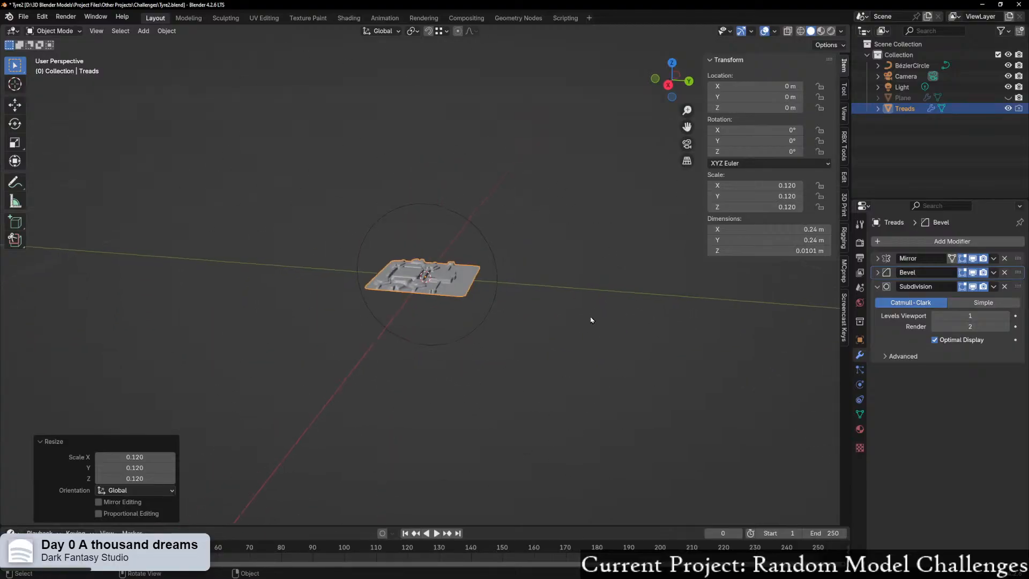
key("s")
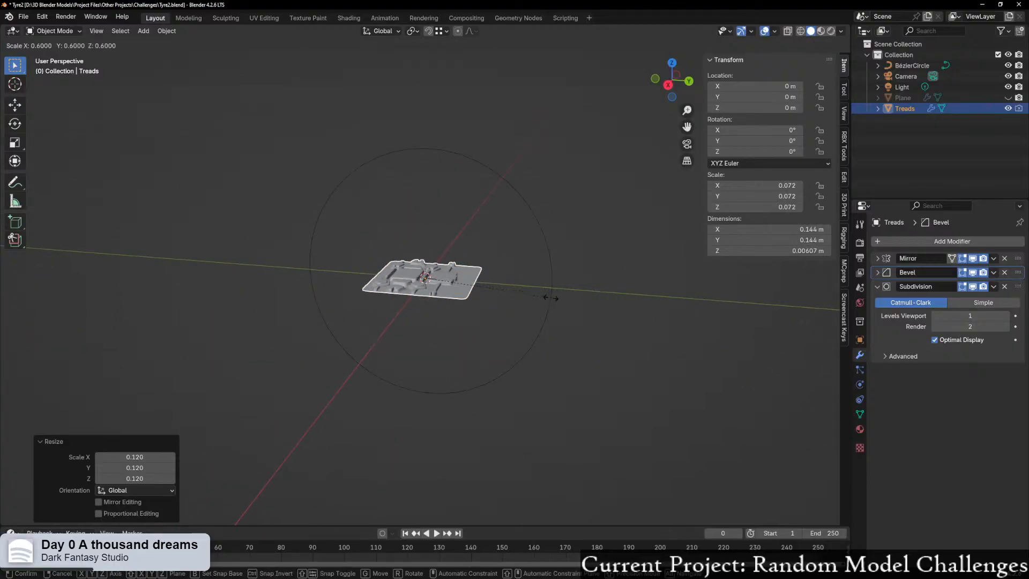
left_click(538, 298)
middle_click_drag(527, 303, 578, 299)
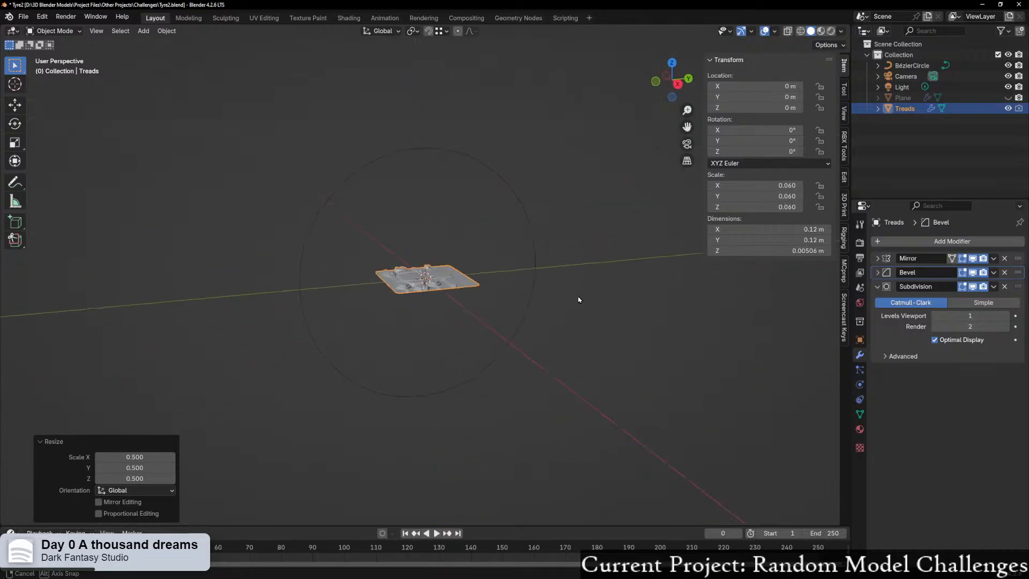
scroll(535, 316, "up", 4)
middle_click_drag(514, 329, 471, 345)
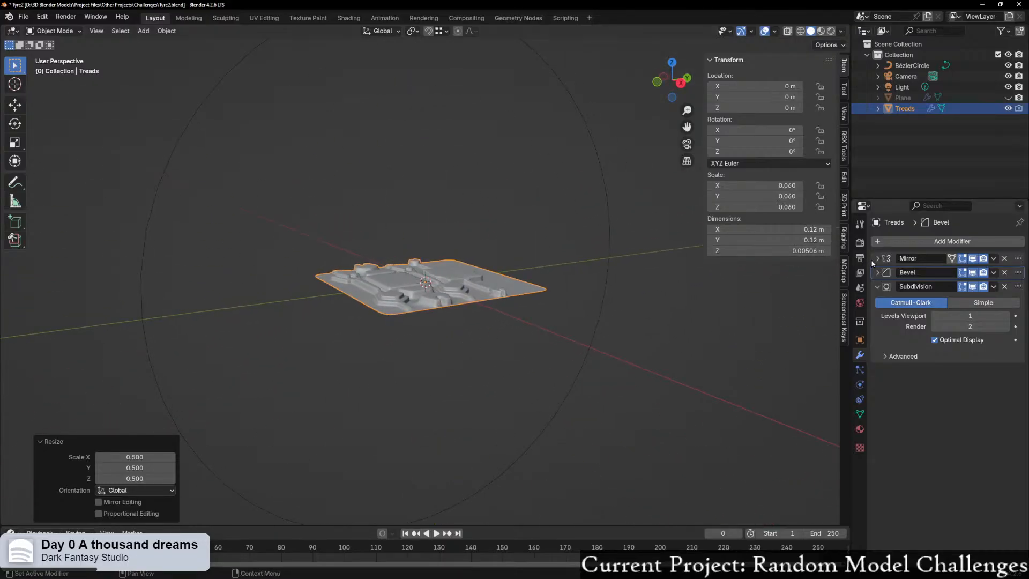
Step: Add an Array modifier to the Treads with Fit Curve as its fit type and the Bézier circle as its curve
left_click(877, 288)
left_click(884, 241)
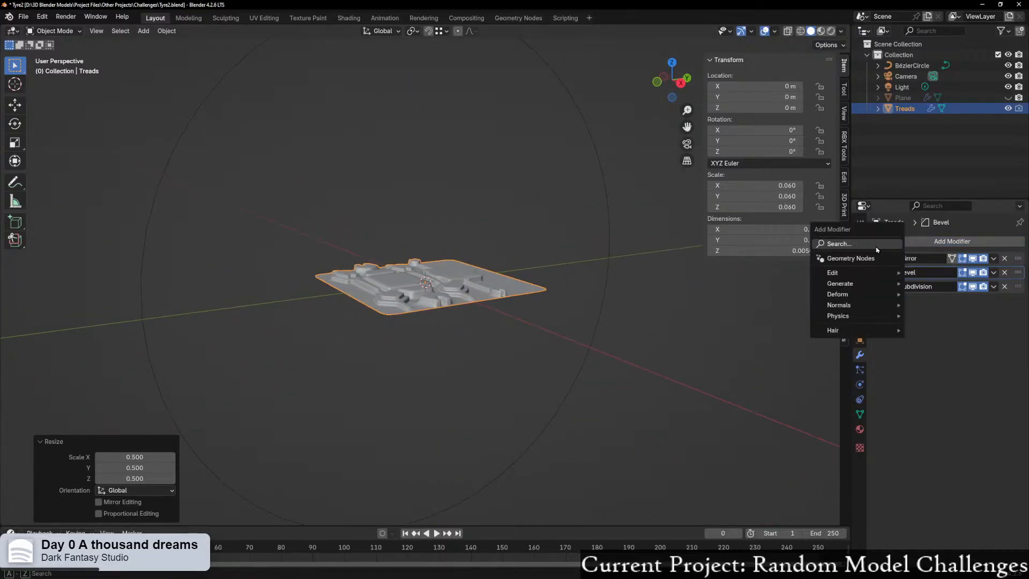
type("a")
left_click(846, 263)
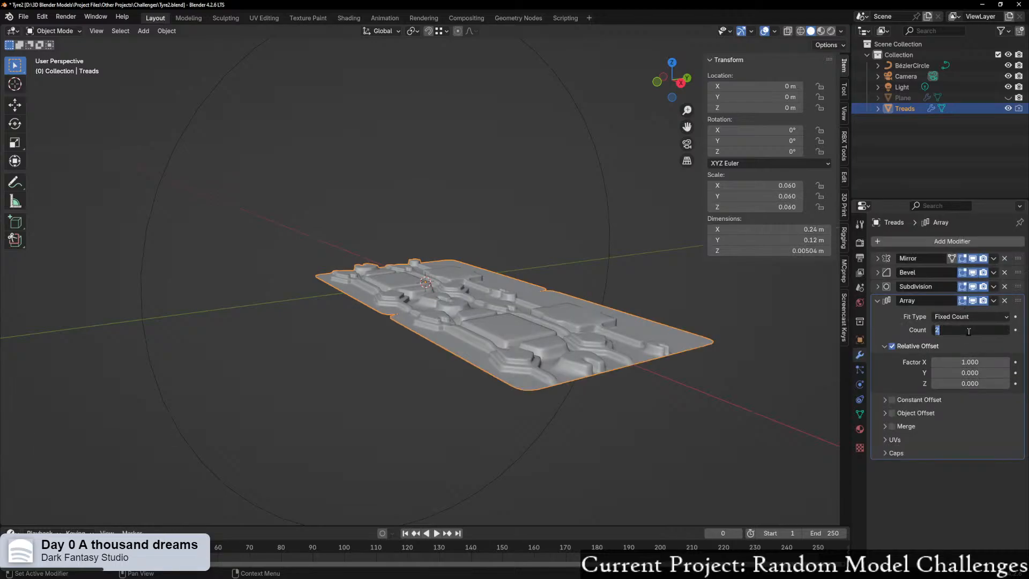
left_click(964, 316)
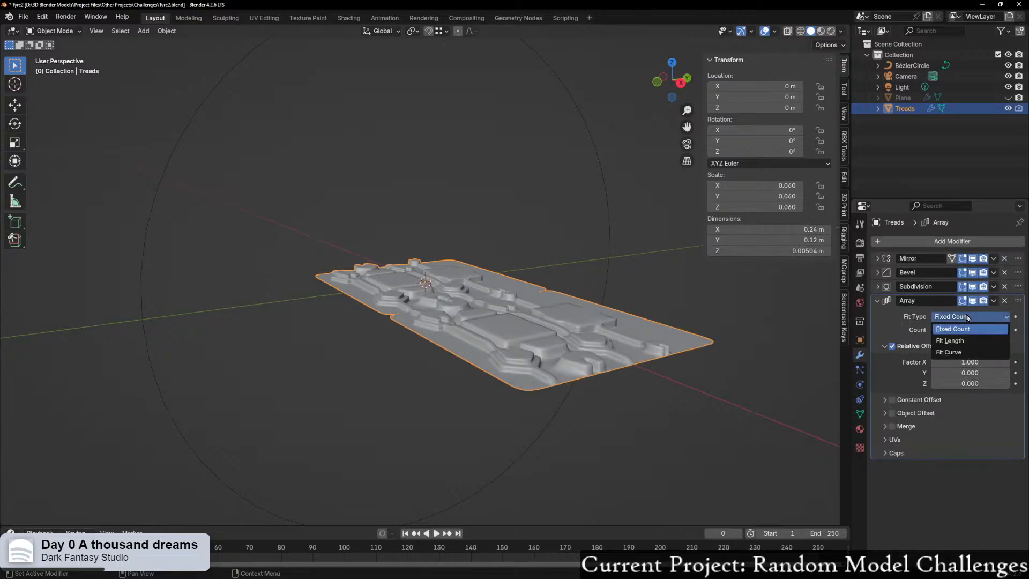
left_click(962, 352)
left_click(1004, 330)
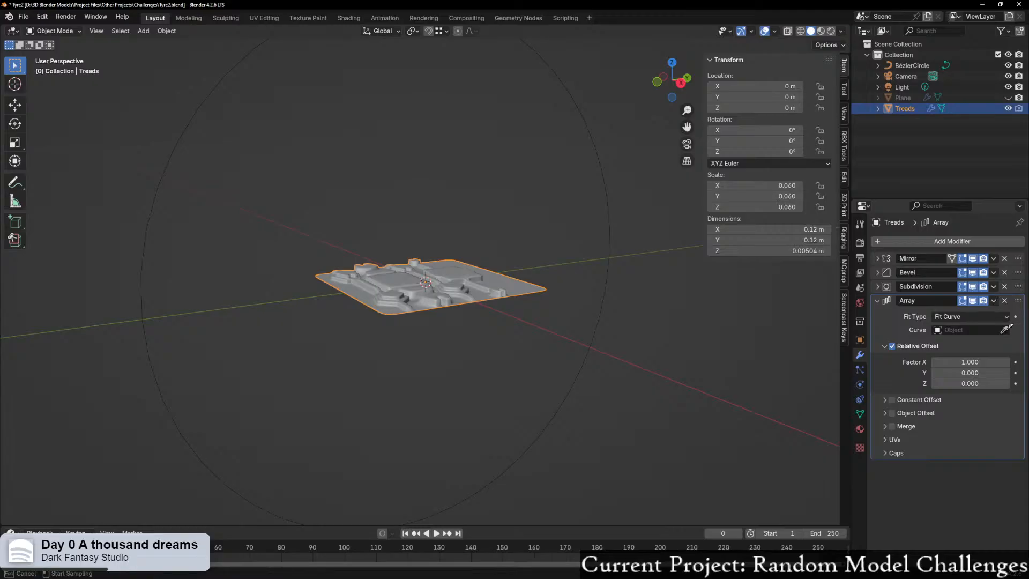
left_click(581, 121)
Step: Enable the array's Object Offset using the Bézier circle as its object, with Relative Offset on and Constant Offset off
scroll(589, 330, "down", 4)
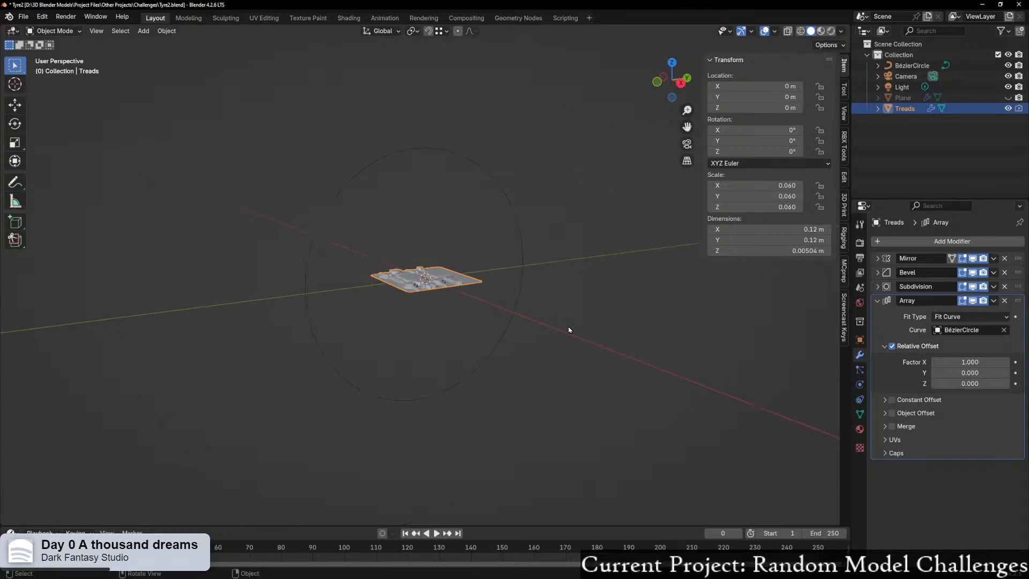
middle_click_drag(570, 331, 537, 350)
scroll(536, 349, "up", 3)
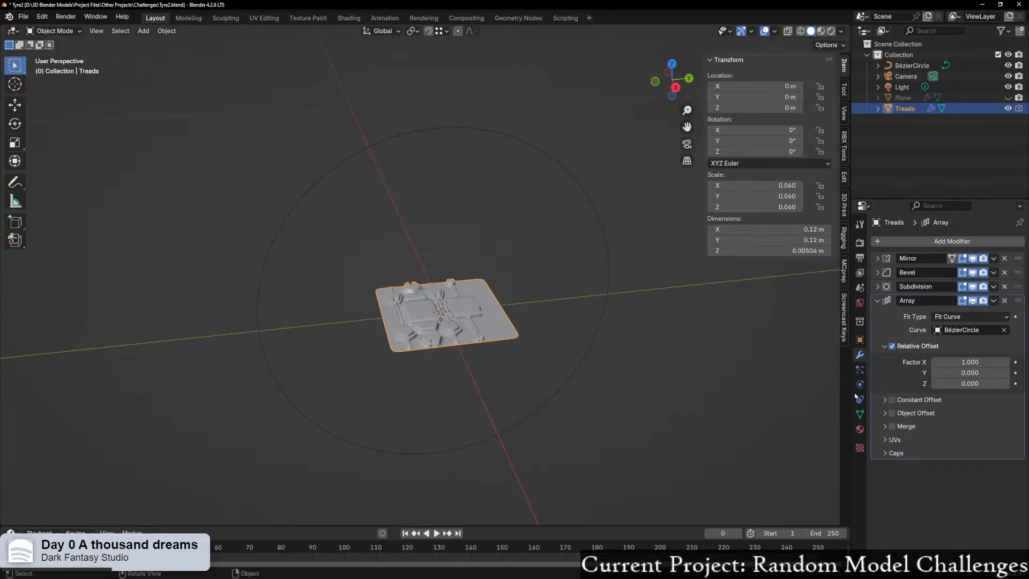
left_click(891, 345)
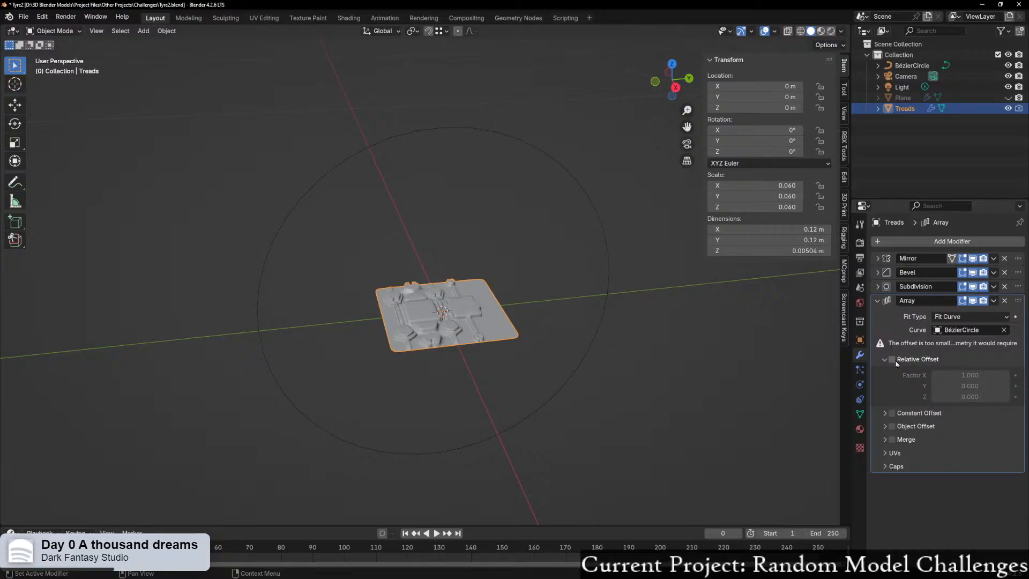
left_click(891, 399)
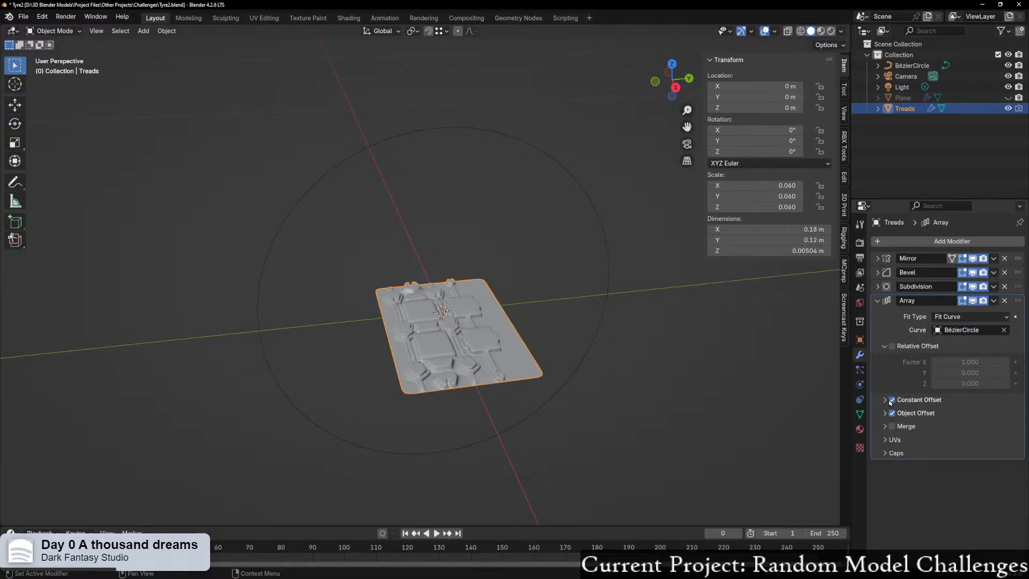
left_click(892, 399)
left_click(892, 426)
left_click(883, 426)
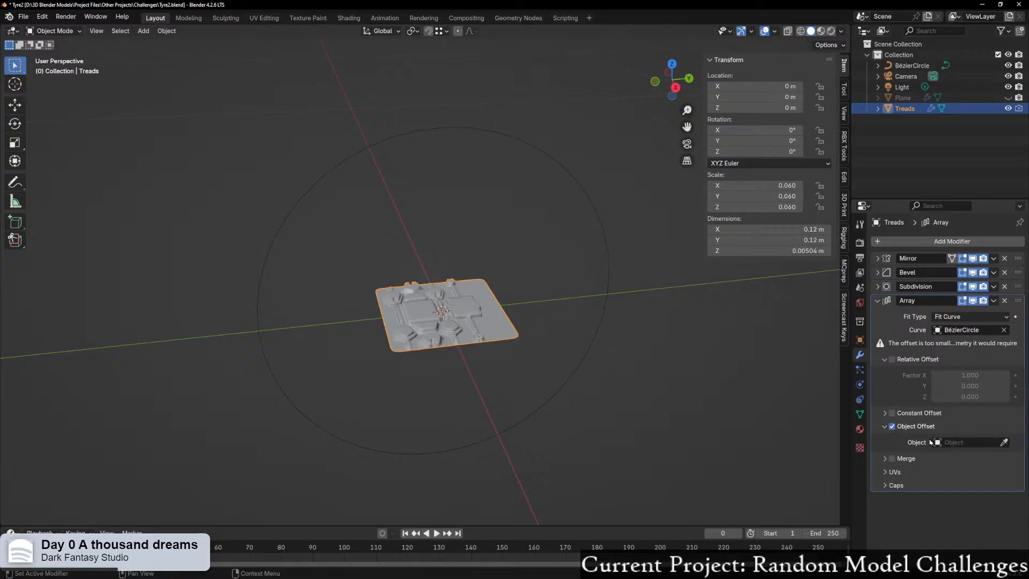
left_click(1004, 442)
left_click(597, 214)
left_click(891, 360)
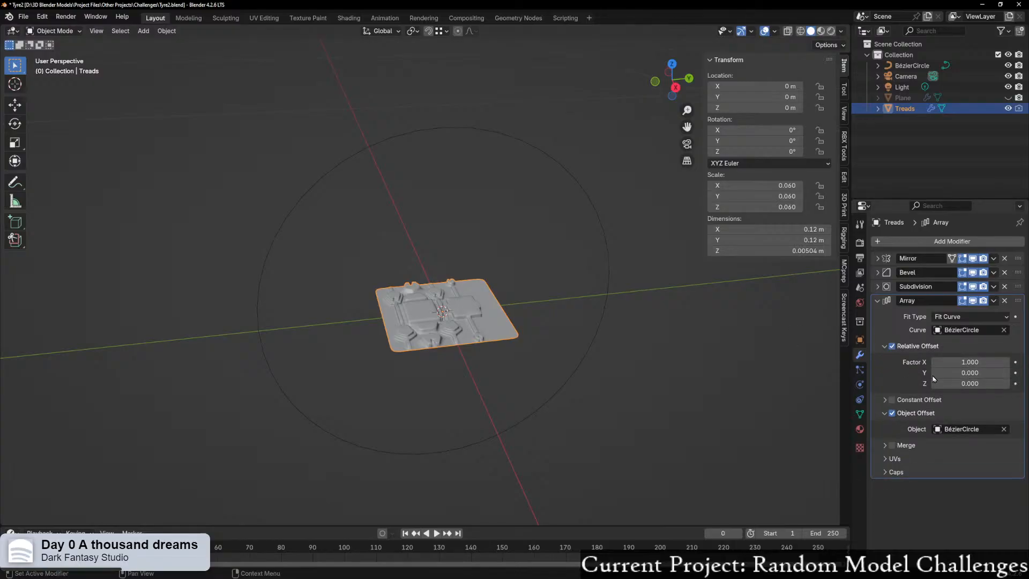
Step: Try out the array's Relative Offset Y factor and set it back to 0
mouse_move(959, 375)
left_mouse_down()
mouse_move(946, 375)
mouse_move(971, 375)
left_mouse_up()
left_click(970, 372)
type("0")
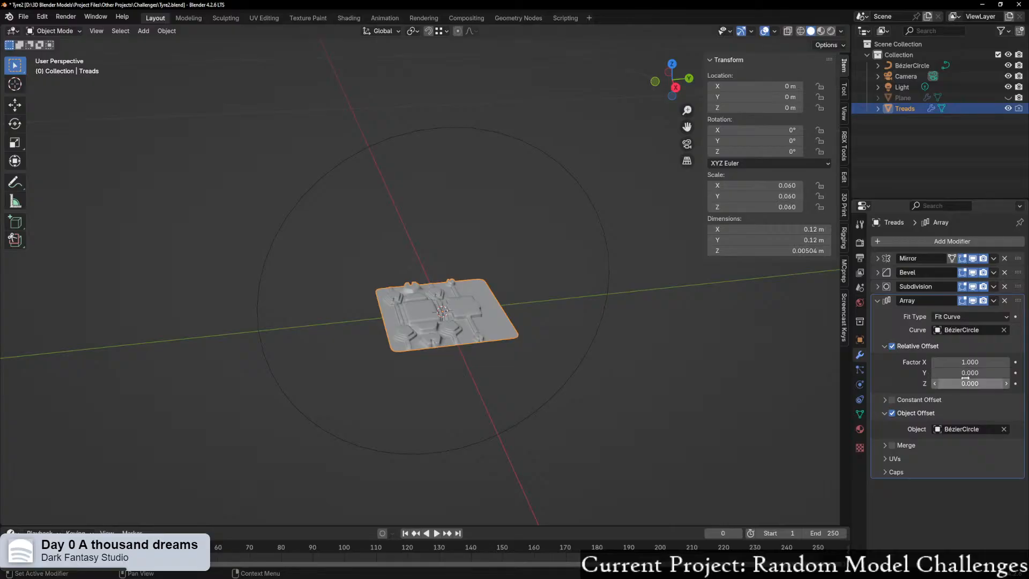
Step: Set the array's Relative Offset X factor to 0.3
key("Return")
mouse_move(460, 333)
middle_mouse_down()
mouse_move(430, 344)
mouse_move(583, 370)
mouse_move(447, 341)
middle_mouse_up()
scroll(446, 341, "up", 5)
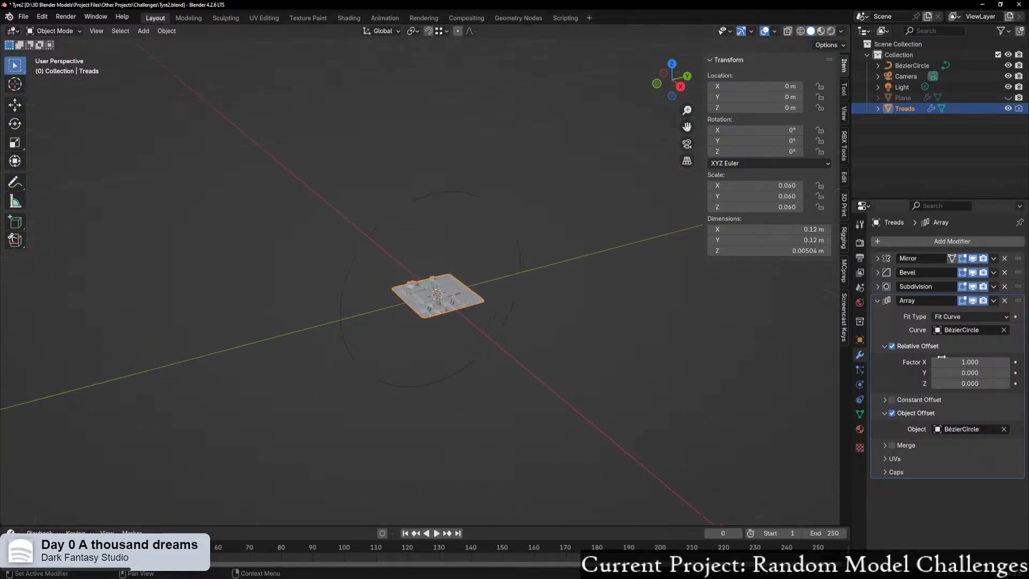
mouse_move(970, 361)
left_mouse_down()
mouse_move(942, 362)
mouse_move(967, 361)
left_mouse_up()
scroll(539, 317, "down", 9)
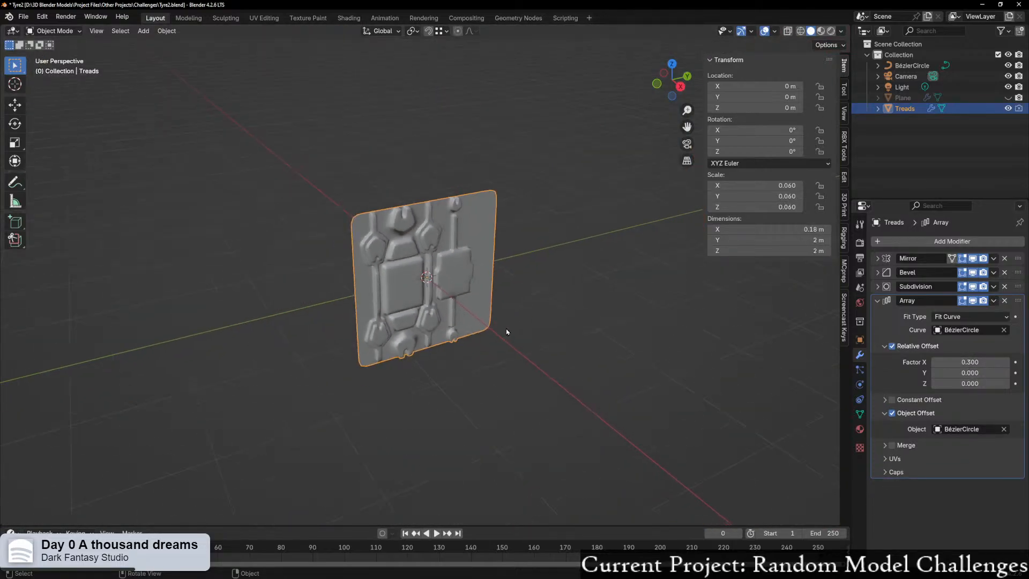
middle_click_drag(507, 333, 536, 334)
scroll(557, 340, "up", 5)
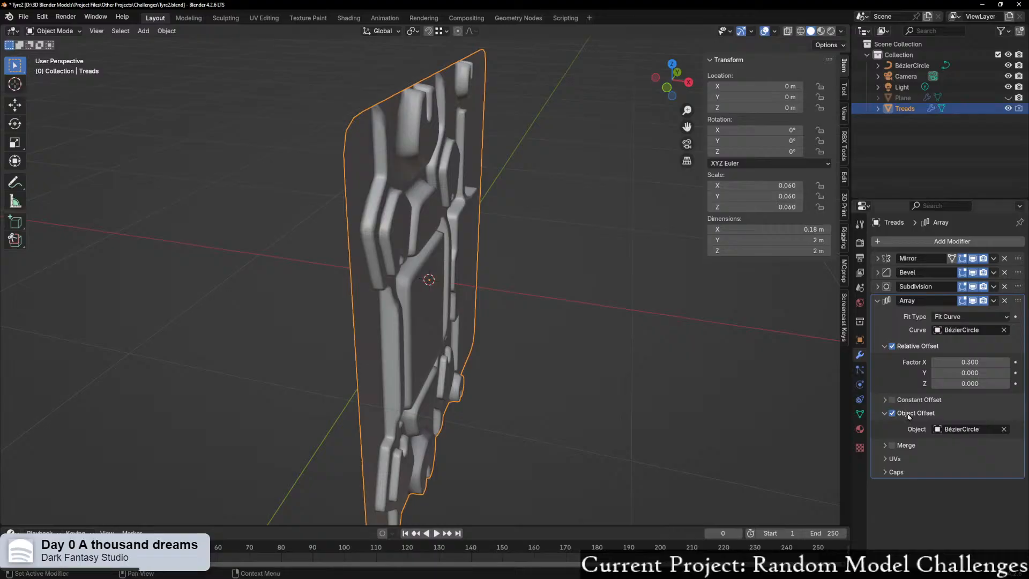
Step: Try switching the array's Object Offset, Relative Offset and Merge options and restore their original states
left_click(891, 412)
left_click(891, 412)
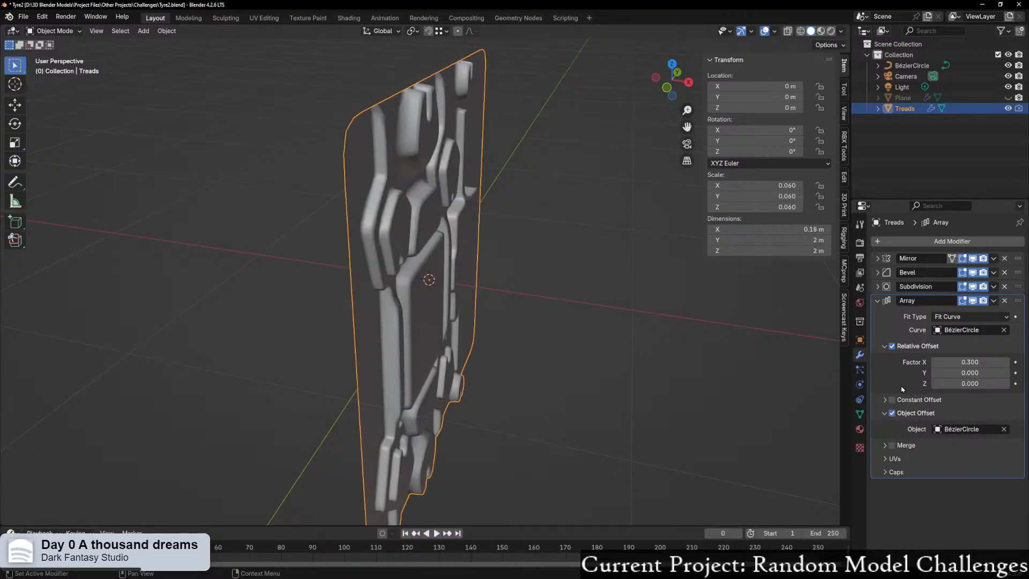
left_click(891, 345)
left_click(893, 360)
middle_click_drag(778, 397, 797, 397)
middle_click_drag(670, 436, 653, 397)
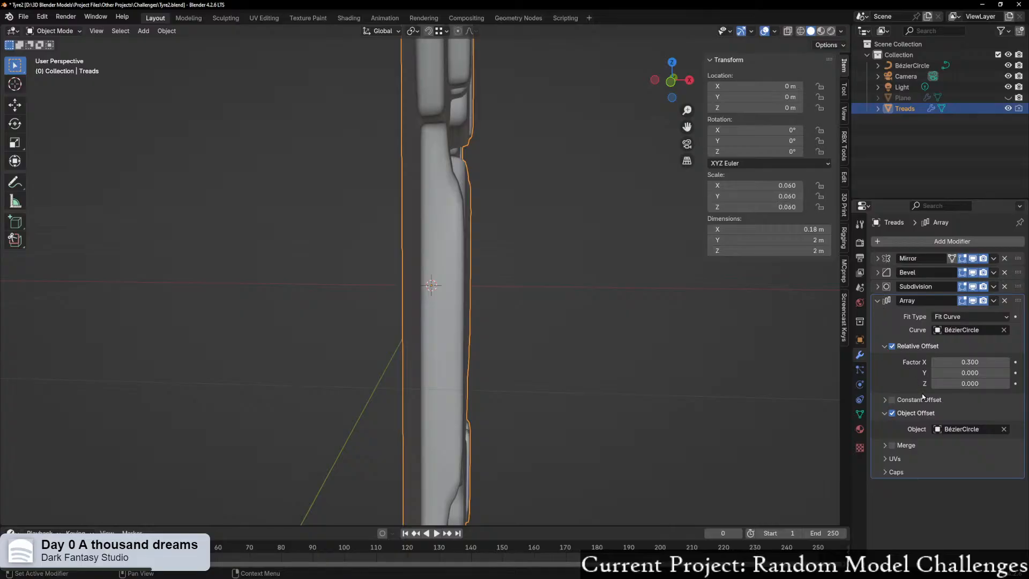
left_click(884, 400)
left_click(884, 400)
left_click(901, 448)
left_click(892, 445)
Step: Try Fit Length as the array's fit type and return it to Fit Curve
left_click(961, 317)
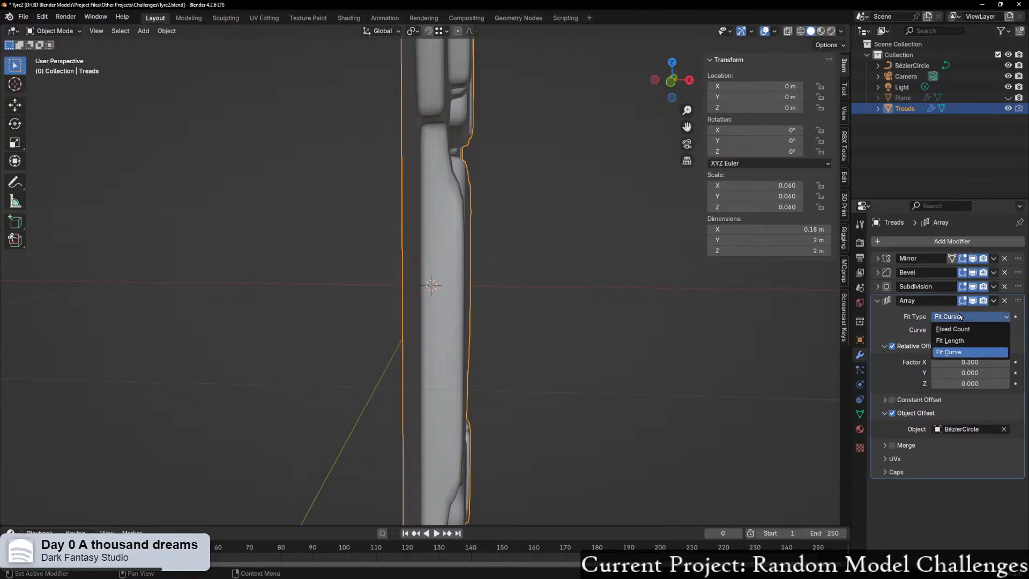
left_click(959, 346)
middle_click_drag(577, 352, 539, 385)
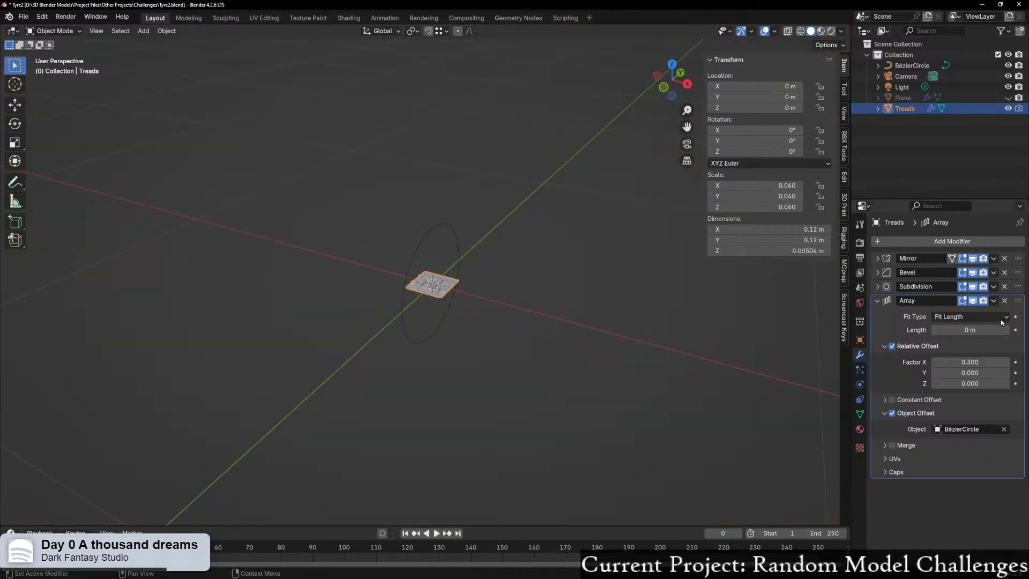
left_click(1005, 320)
left_click(944, 351)
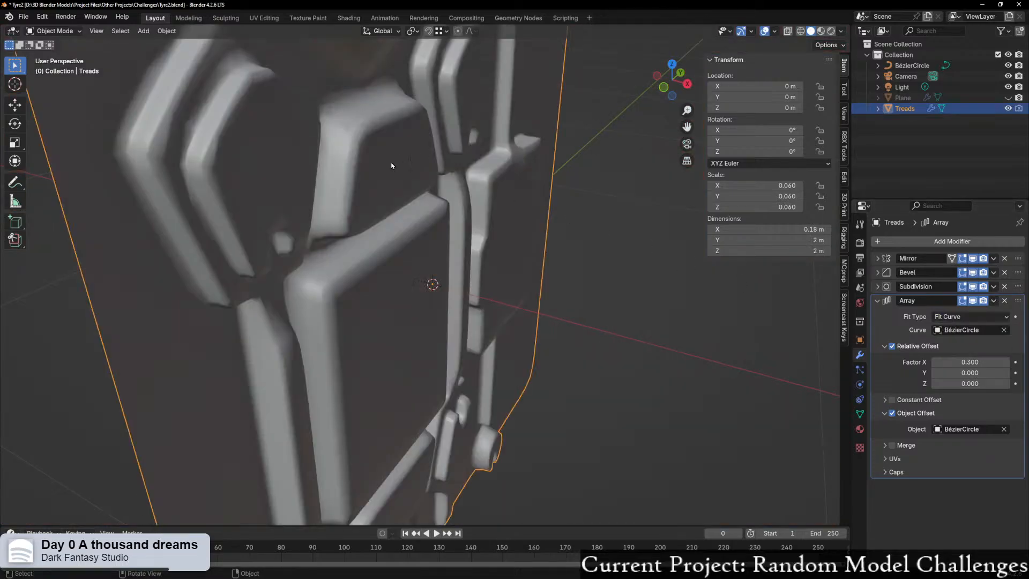
middle_click_drag(576, 247, 615, 239)
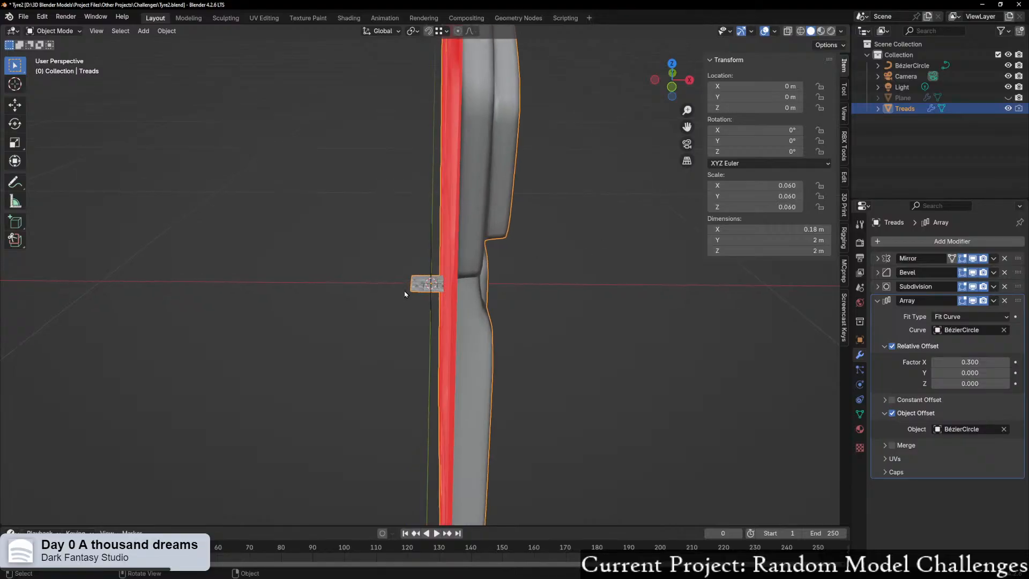
Step: Clear the Treads object's rotation and try rotating it about the global X and Y axes
key("alt+r")
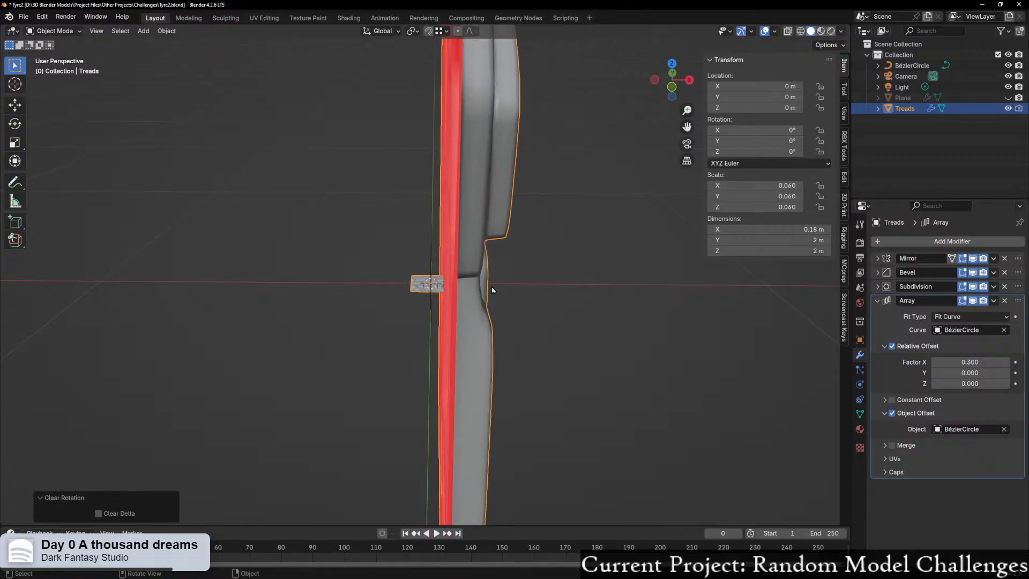
scroll(382, 313, "up", 3)
key("r")
key("x")
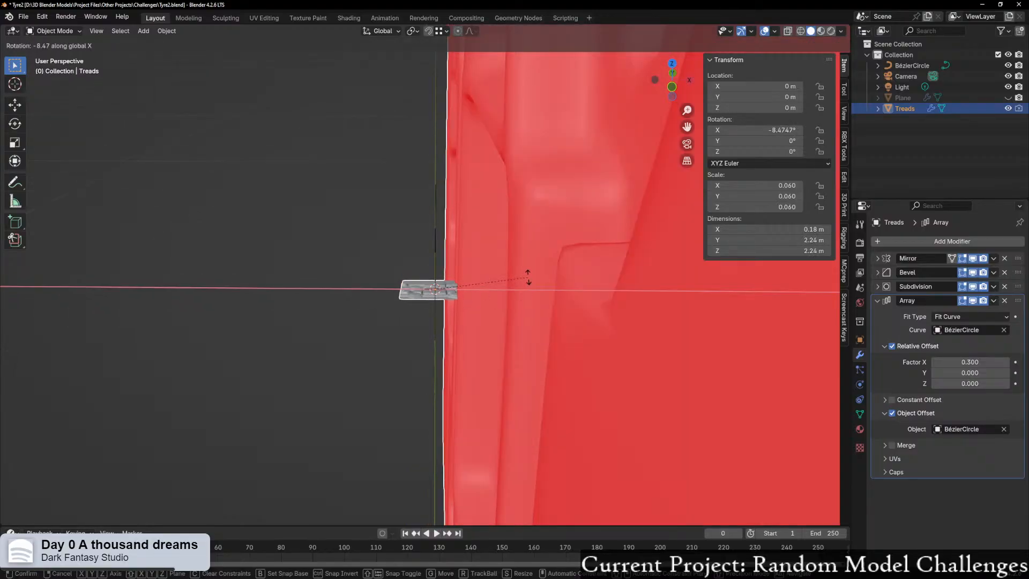
right_click(535, 287)
key("r")
key("y")
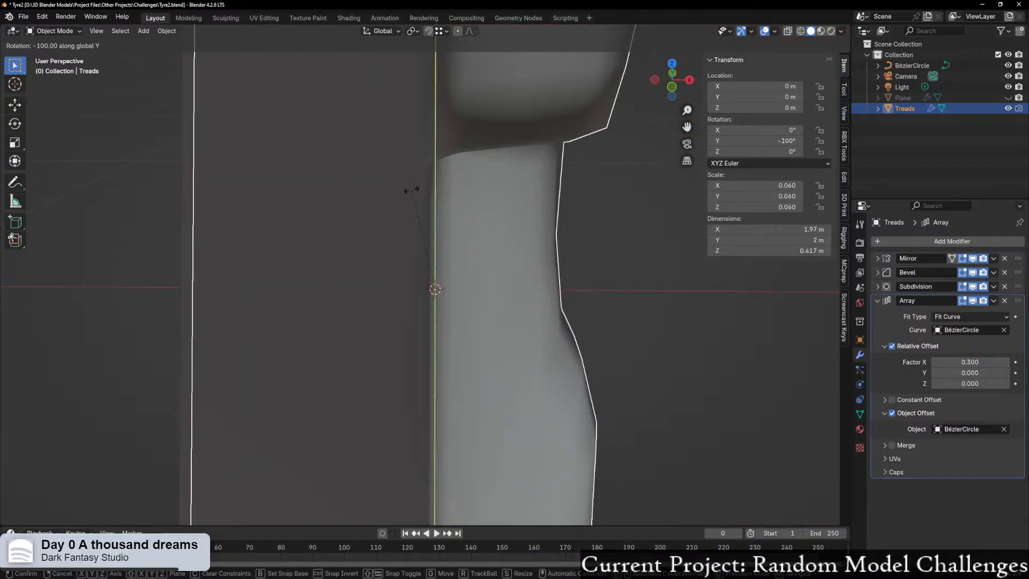
right_click(412, 191)
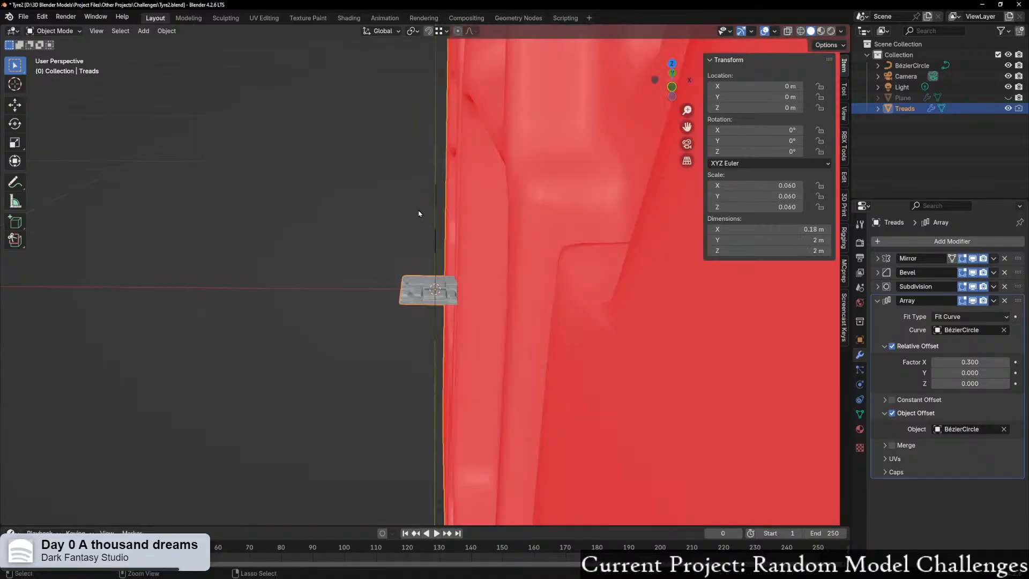
middle_click_drag(418, 213, 617, 294)
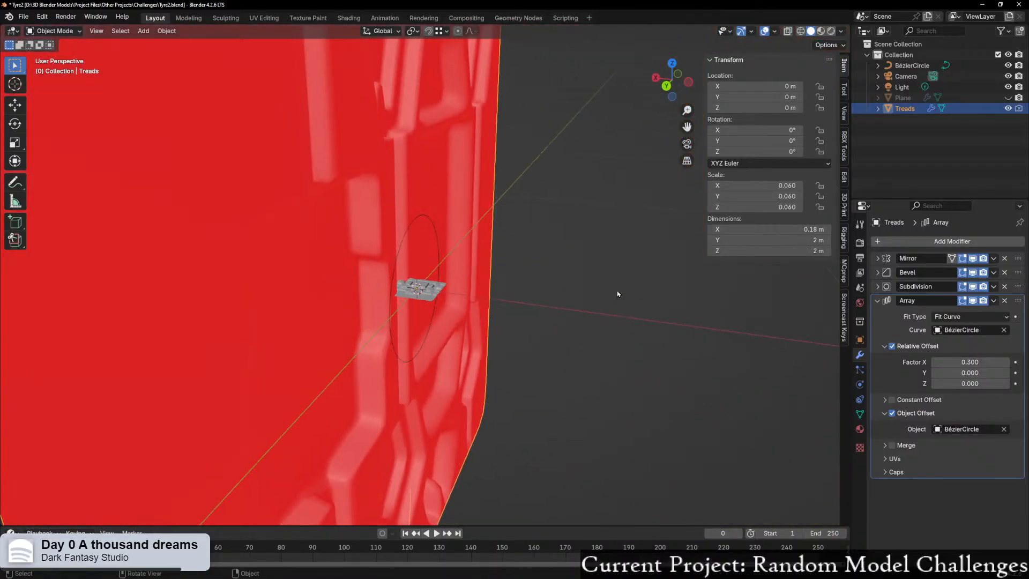
middle_click_drag(780, 385, 616, 423)
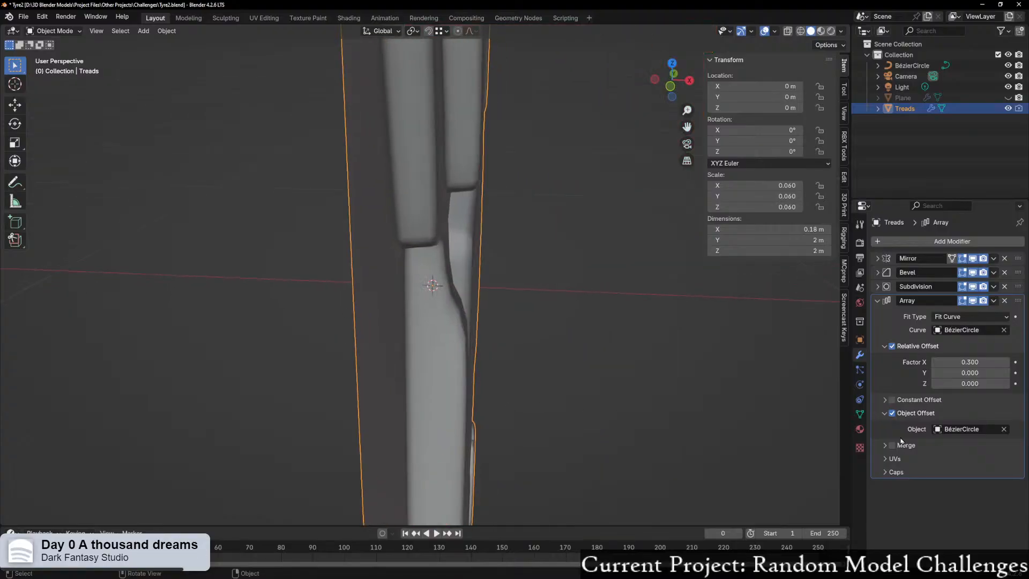
Step: Disable the array's Object Offset
left_click(892, 413)
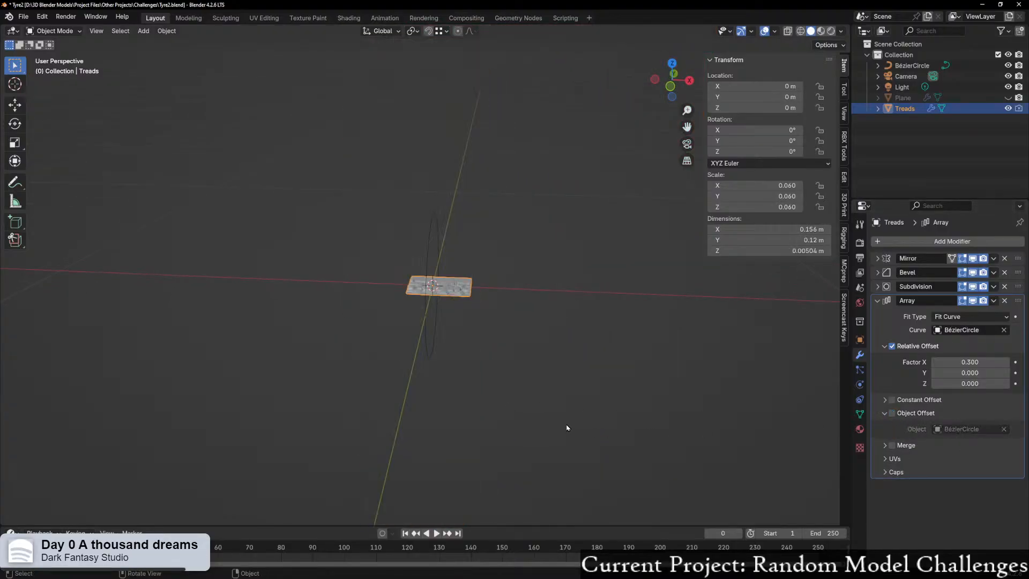
middle_click_drag(750, 423, 668, 427)
scroll(636, 427, "up", 3)
Step: Add a Curve modifier to the Treads with the Bézier circle as its curve object
left_click(943, 241)
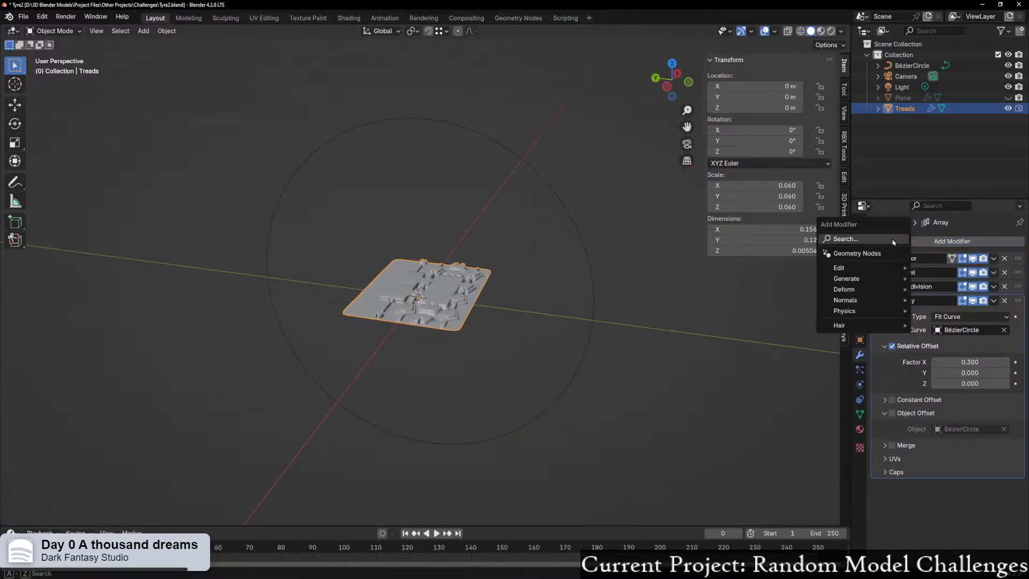
type("surc")
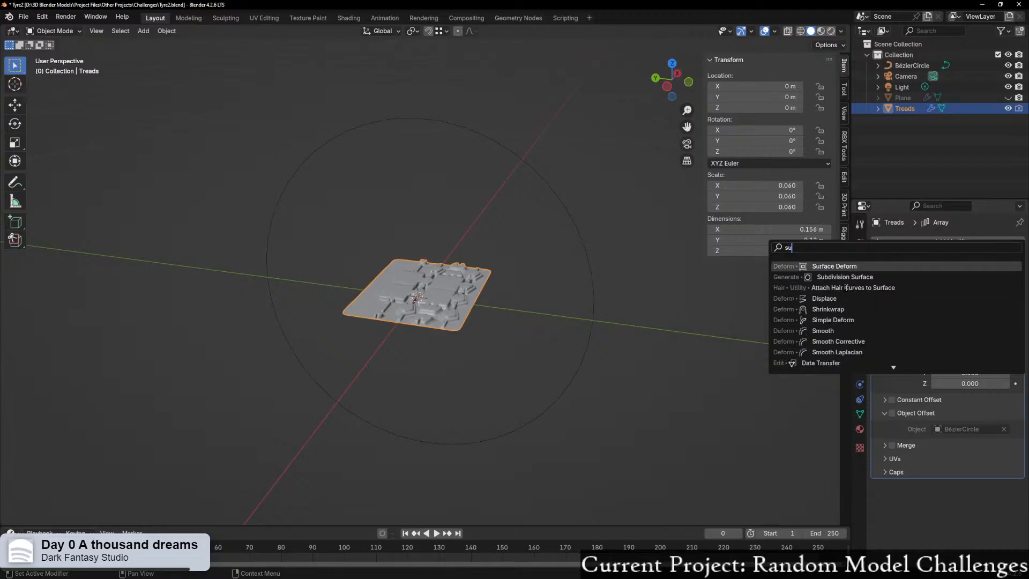
key("BackSpace")
key("BackSpace")
key("BackSpace")
key("BackSpace")
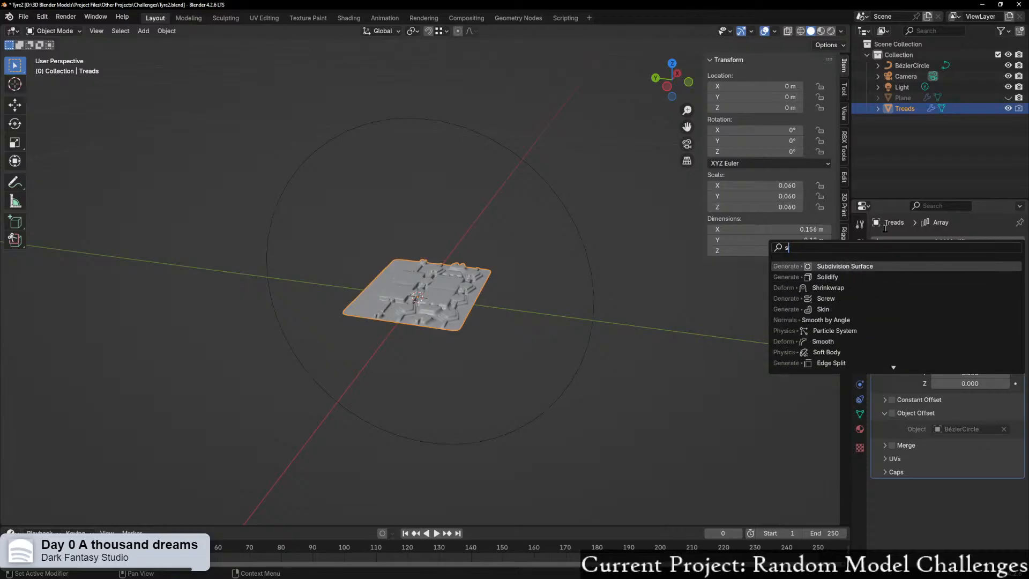
type("curve")
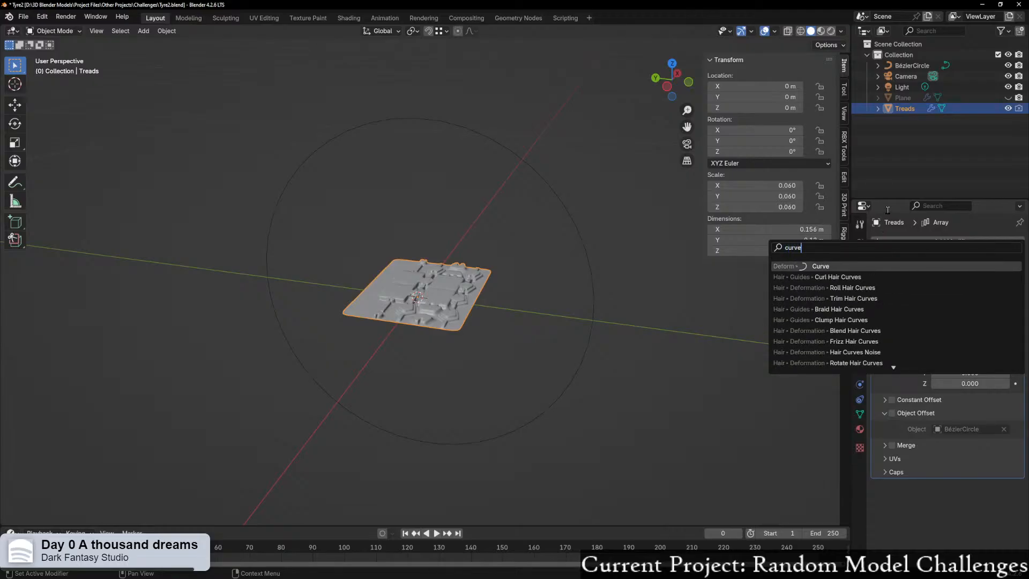
left_click(841, 267)
left_click(1003, 501)
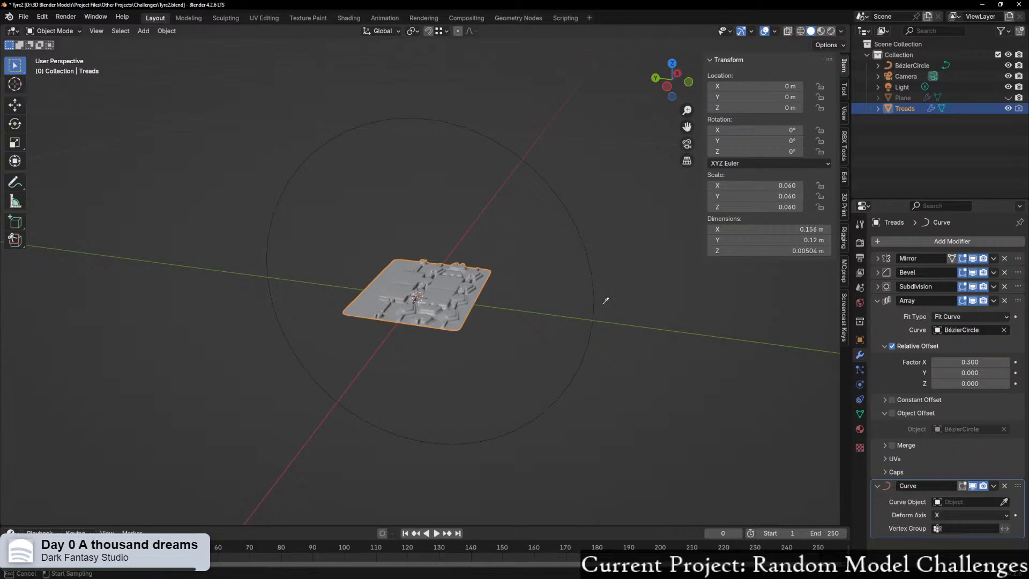
left_click(586, 240)
Step: Try Y, Z and -Z as the Curve modifier's deform axis and check the tread's bend
middle_click_drag(576, 321, 567, 403)
left_click(972, 517)
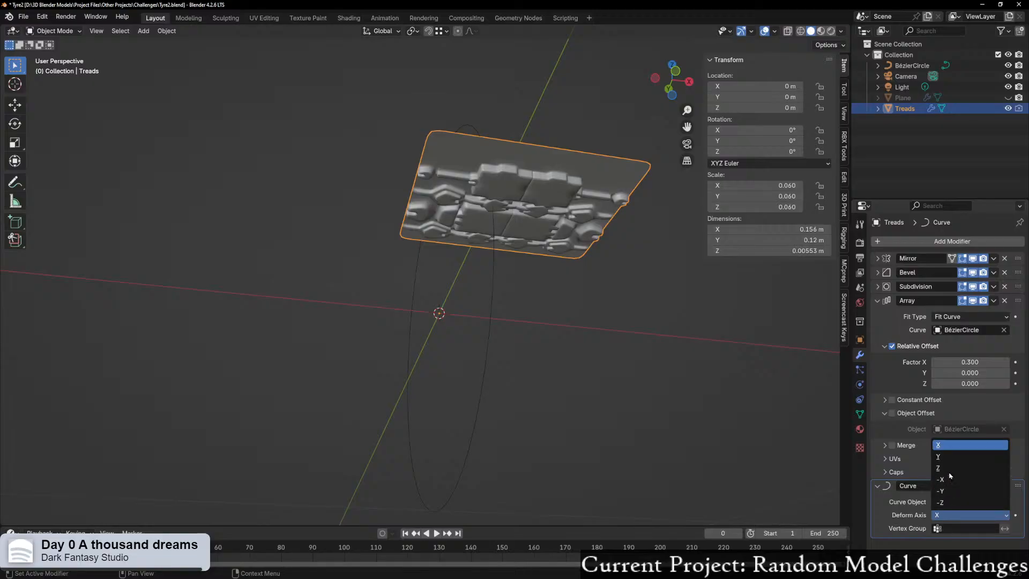
left_click(937, 456)
middle_click_drag(776, 436, 666, 391)
left_click(971, 515)
left_click(942, 469)
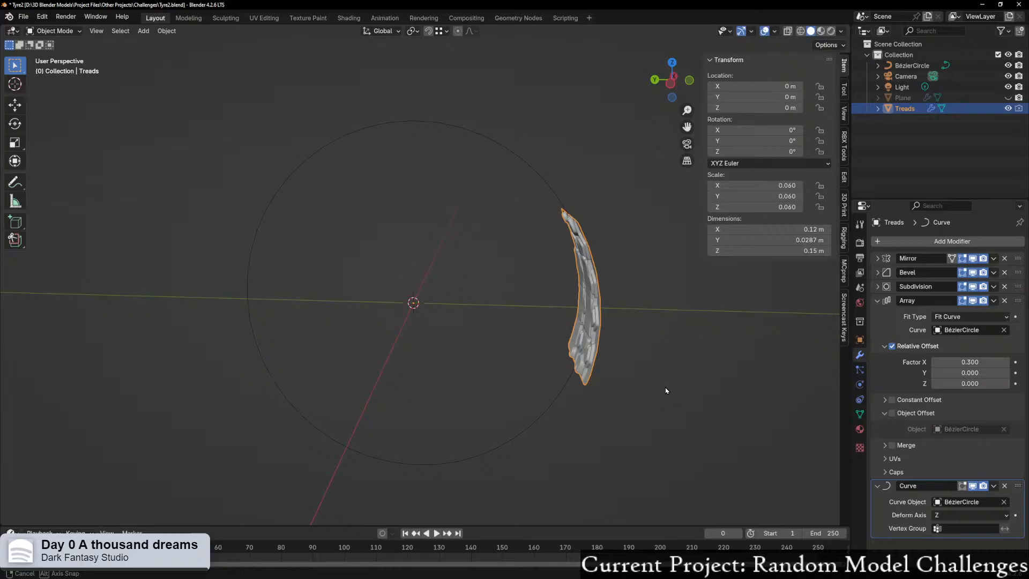
left_click(954, 516)
left_click(950, 507)
middle_click_drag(600, 396, 521, 407)
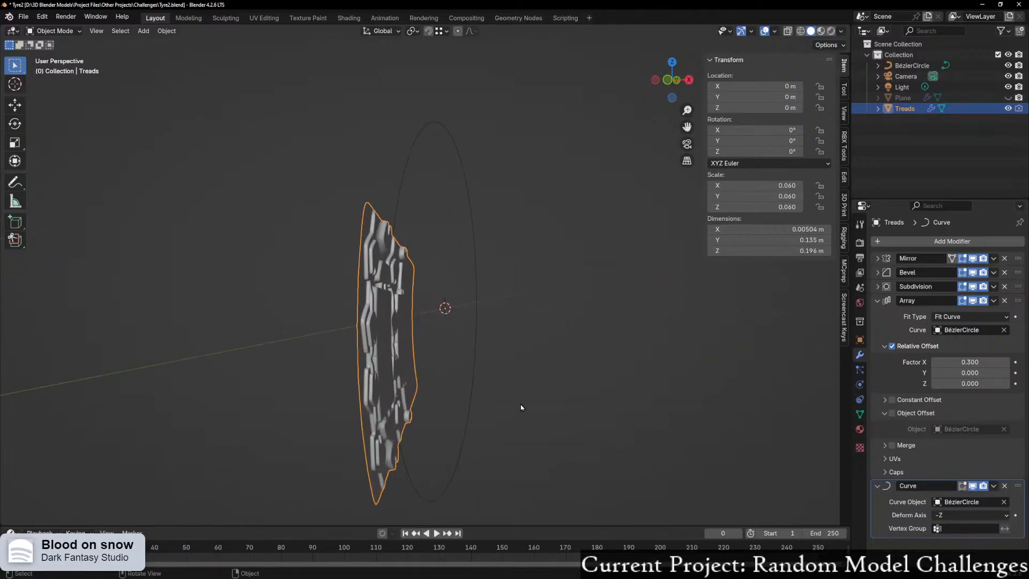
Step: Try -Y and -X as the Curve modifier's deform axis and inspect the tread against the circle
left_click(971, 514)
left_click(951, 492)
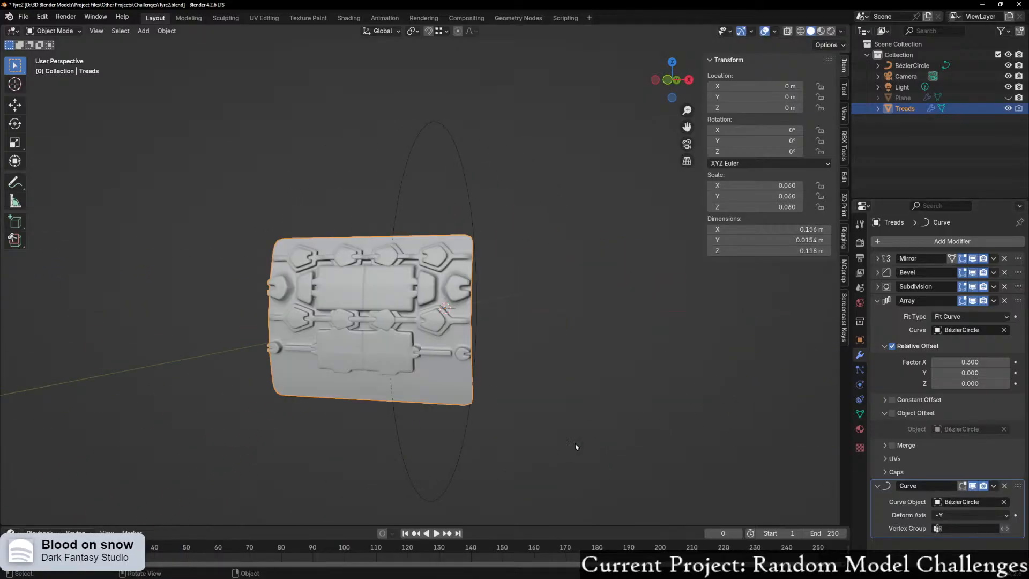
middle_click_drag(519, 438, 542, 448)
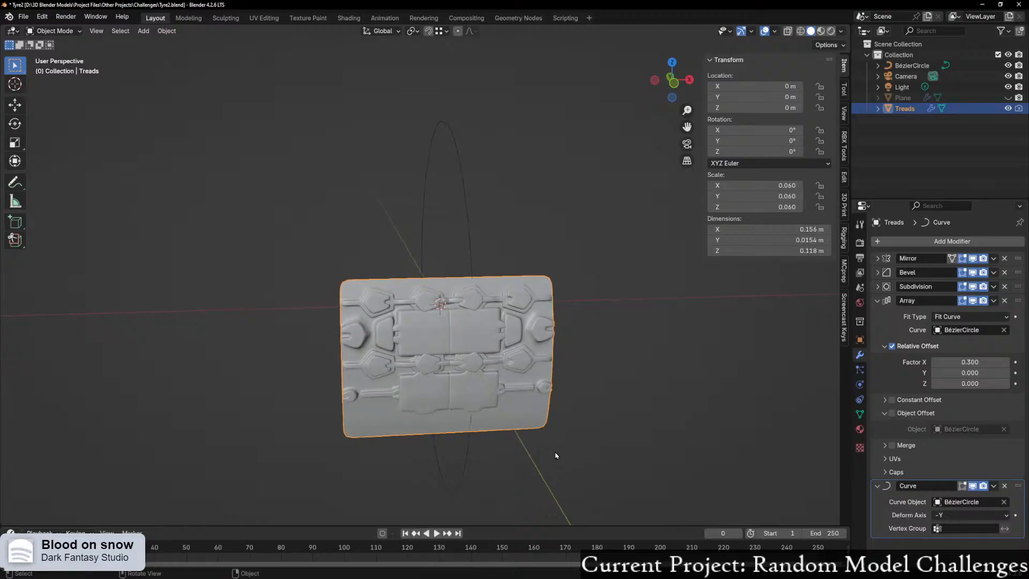
scroll(542, 447, "up", 3)
left_click(964, 515)
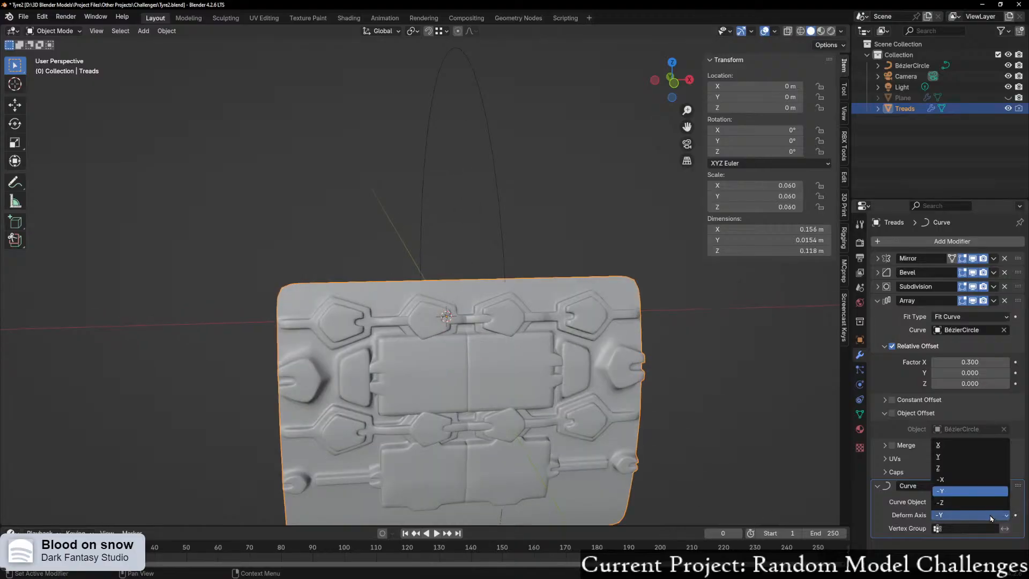
left_click(941, 482)
middle_click_drag(584, 471, 682, 23)
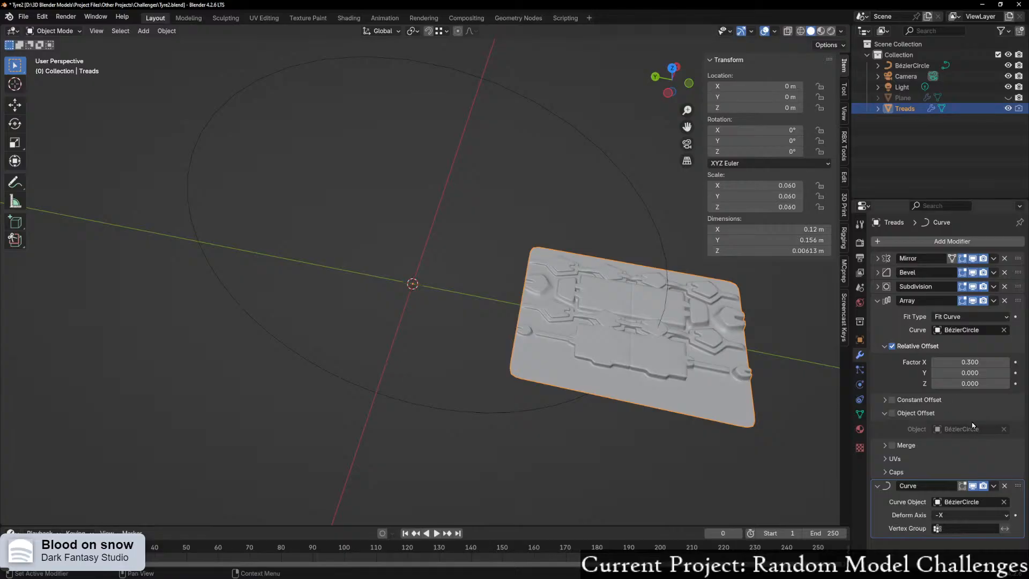
Step: Collapse the Array settings and move the Curve modifier between Mirror and Bevel in the stack
left_click(877, 301)
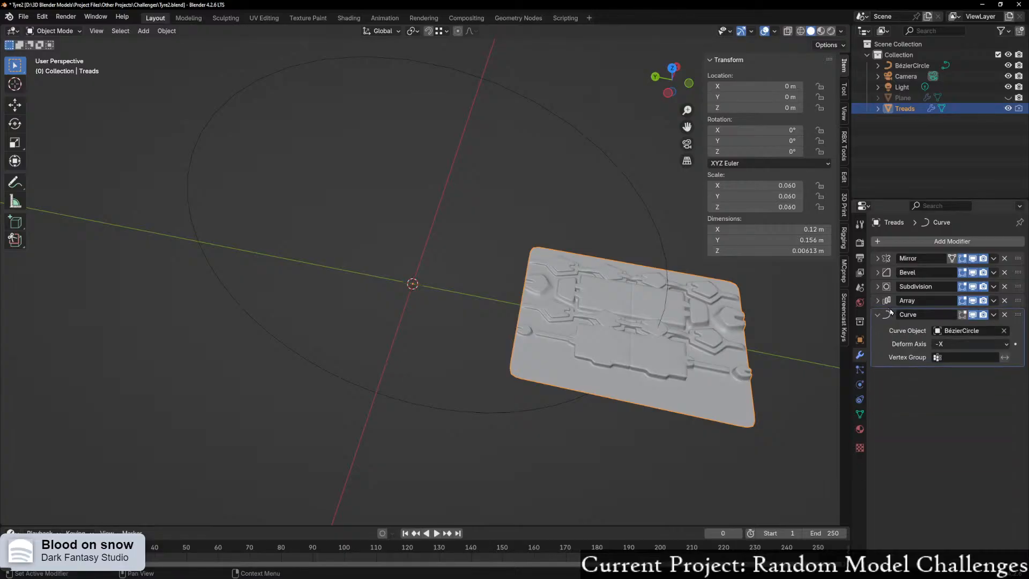
mouse_move(1014, 316)
left_mouse_down()
mouse_move(1014, 284)
mouse_move(1004, 306)
left_mouse_up()
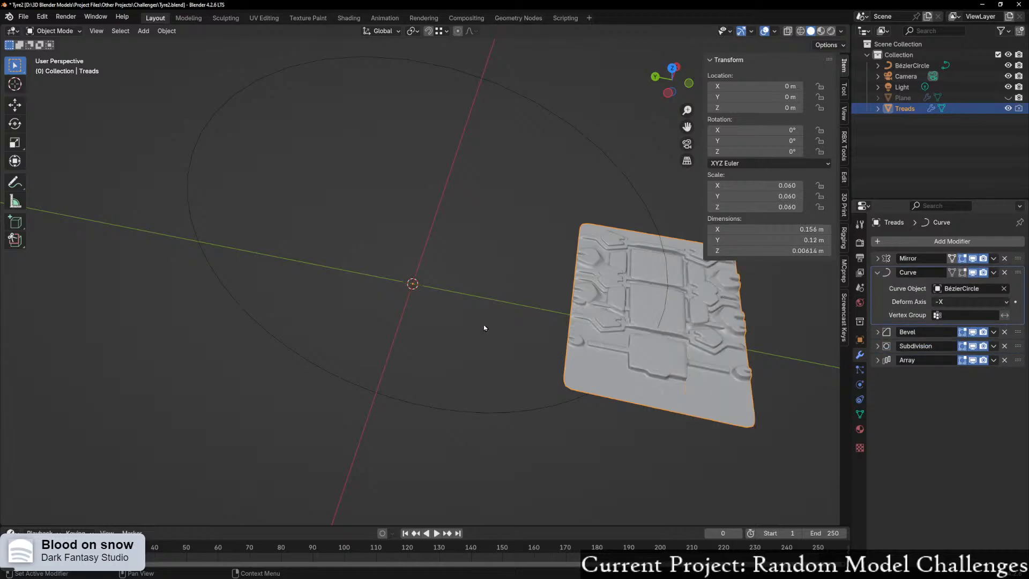
middle_click_drag(524, 326, 839, 330)
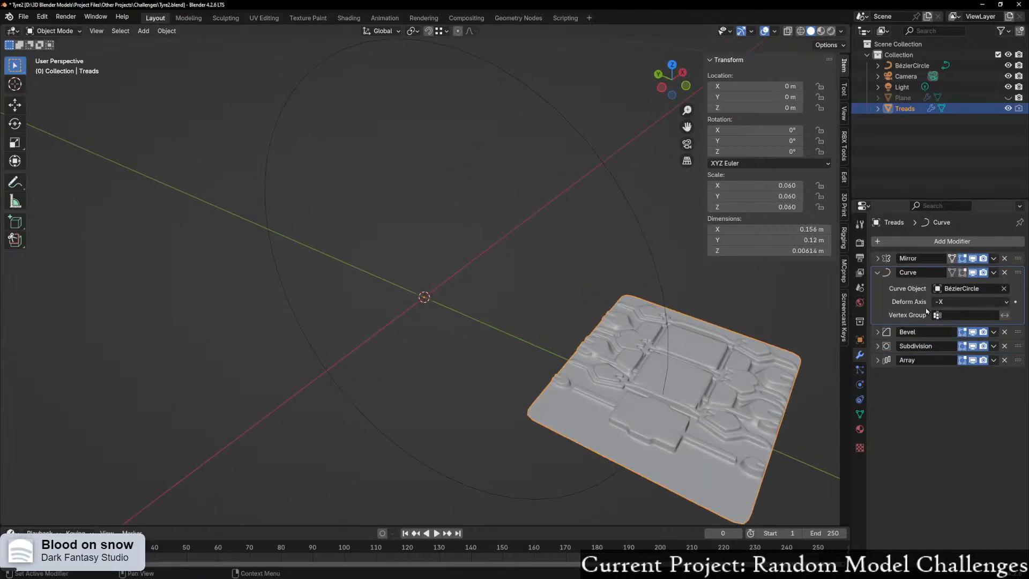
Step: Try -Z, X and Y as the deform axis of the reordered Curve modifier
left_click(964, 301)
left_click(956, 371)
middle_click_drag(622, 327, 557, 320)
left_click(970, 301)
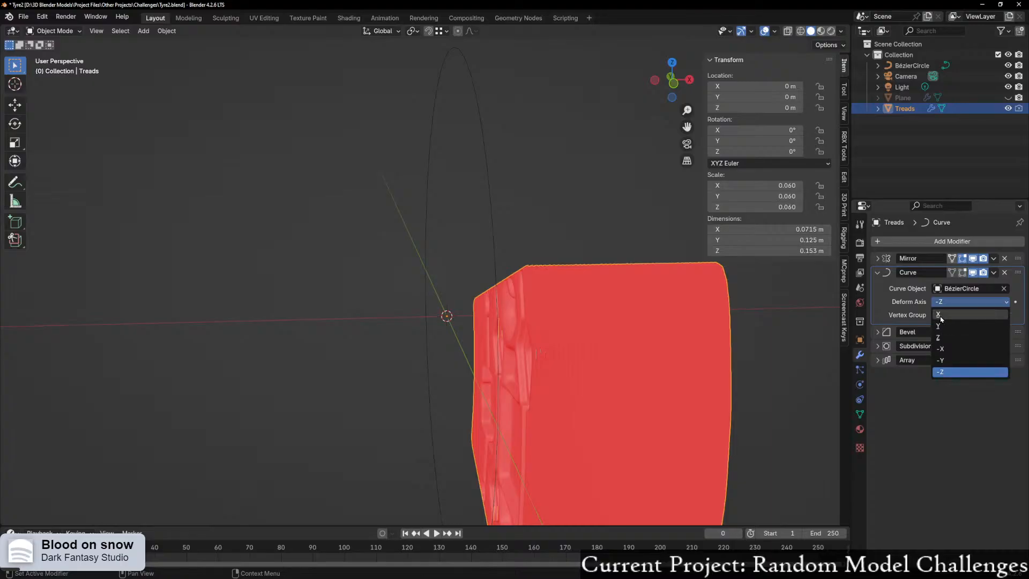
left_click(940, 315)
left_click(964, 304)
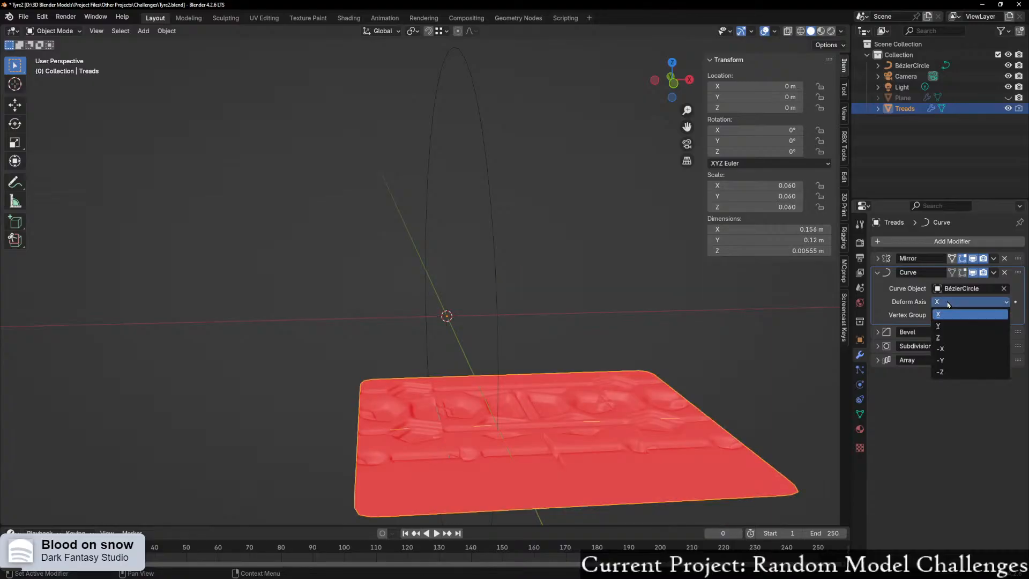
left_click(949, 322)
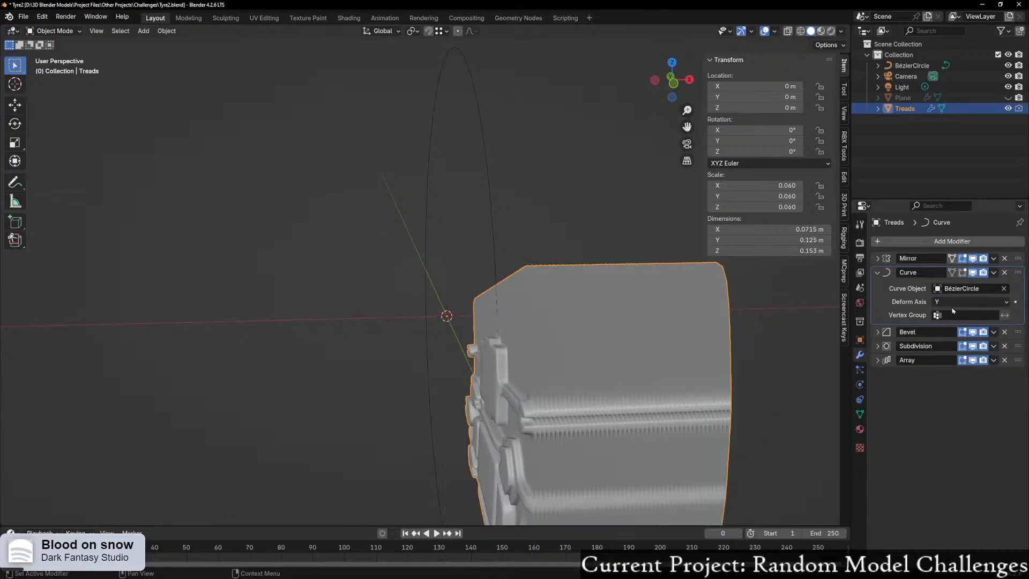
Step: Set the Curve modifier's deform axis to Z and inspect the tread's curvature
left_click(964, 302)
left_click(948, 334)
middle_click_drag(547, 384, 572, 390)
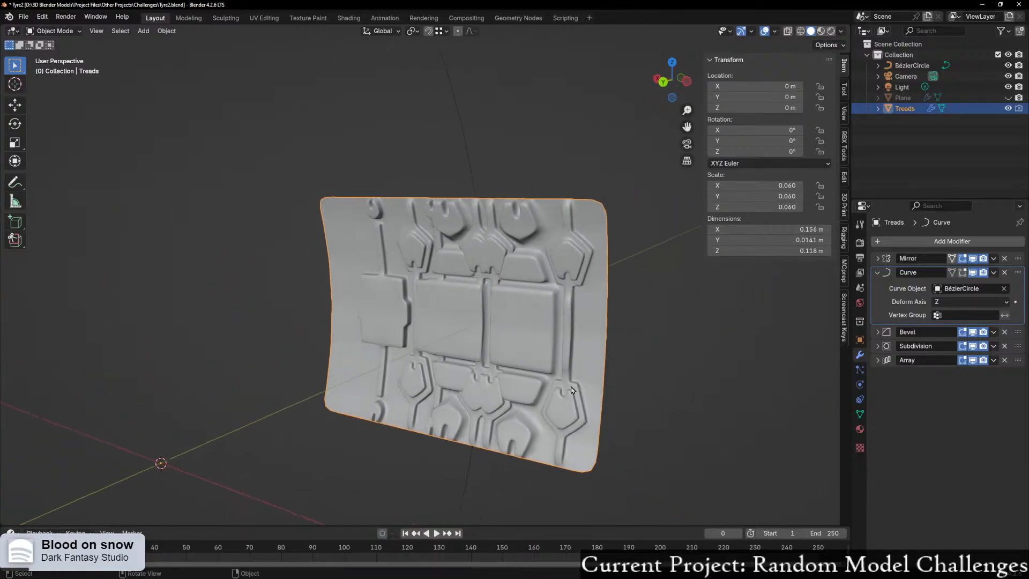
Step: Try -X as the deform axis of the Treads' Curve modifier and check the result against the circle
left_click(964, 301)
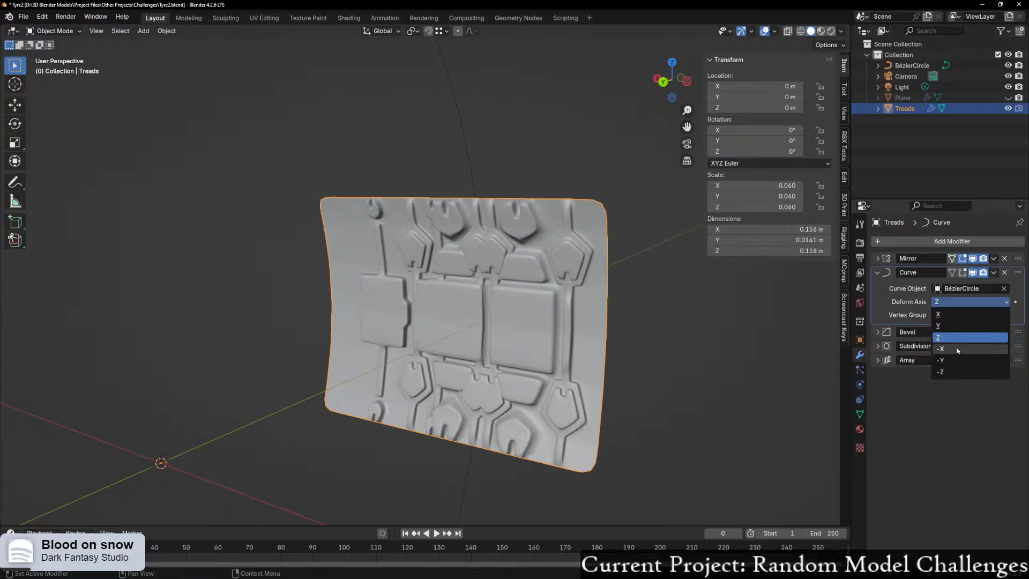
left_click(959, 349)
middle_click_drag(593, 364, 570, 390)
middle_click_drag(630, 357, 675, 343)
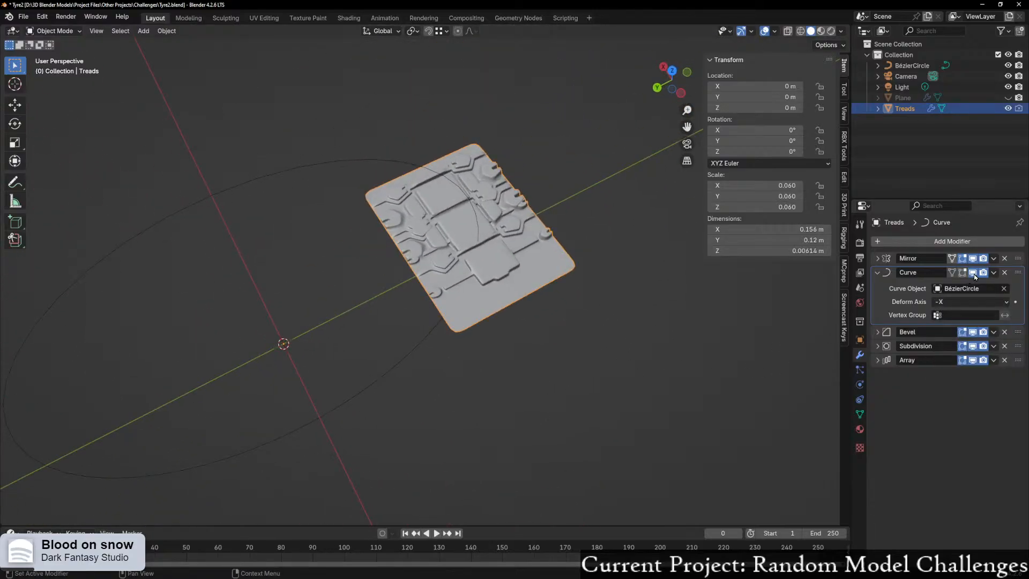
Step: Turn off the Curve modifier's viewport display and examine the flat tread pattern and where the arrayed copies overlap
left_click(972, 272)
middle_click_drag(386, 300, 461, 407)
scroll(375, 356, "up", 5)
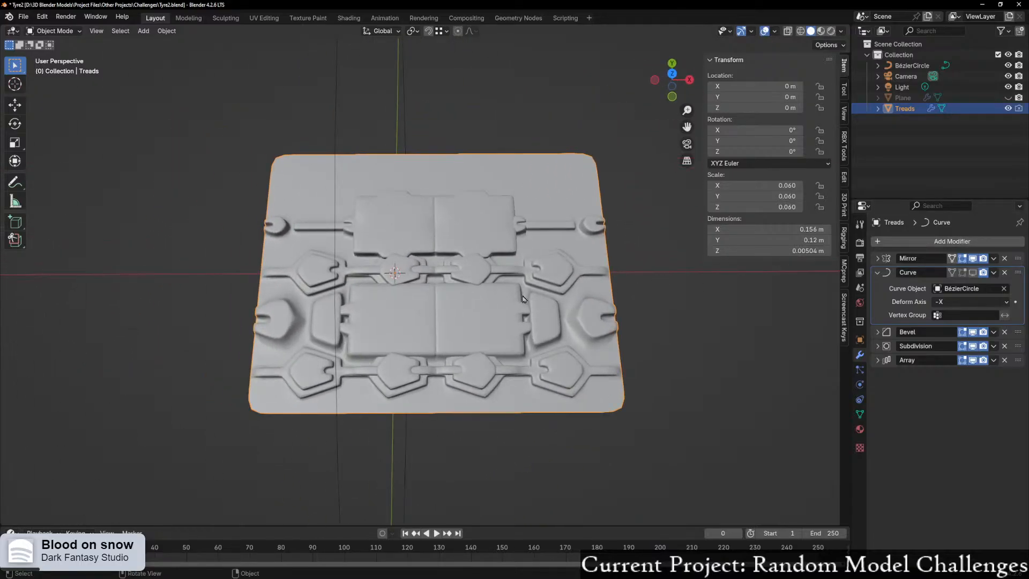
middle_click_drag(524, 299, 646, 266)
scroll(577, 306, "down", 2)
scroll(402, 359, "down", 2)
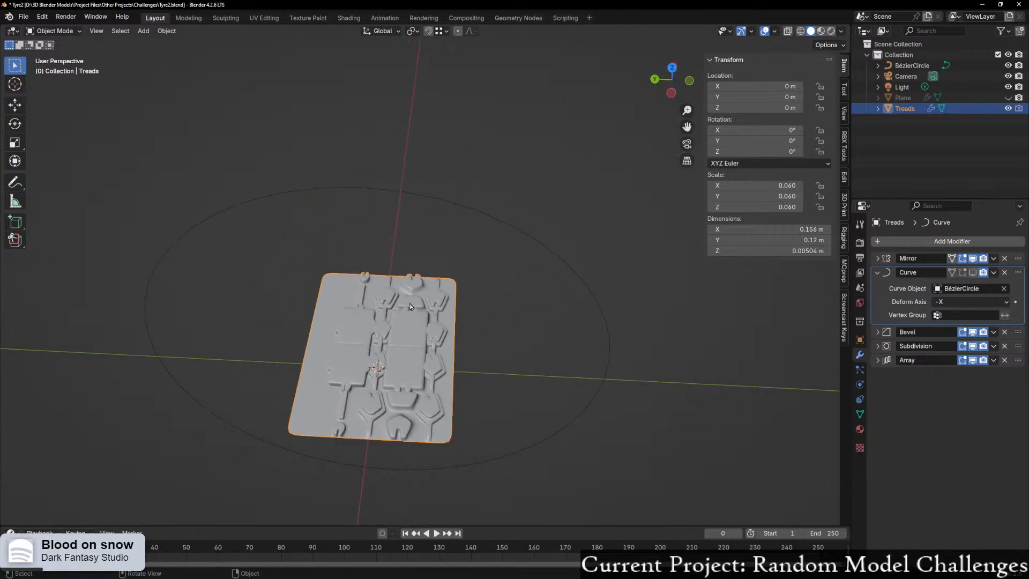
scroll(410, 307, "up", 3)
middle_click_drag(374, 334, 471, 345)
scroll(474, 349, "up", 3)
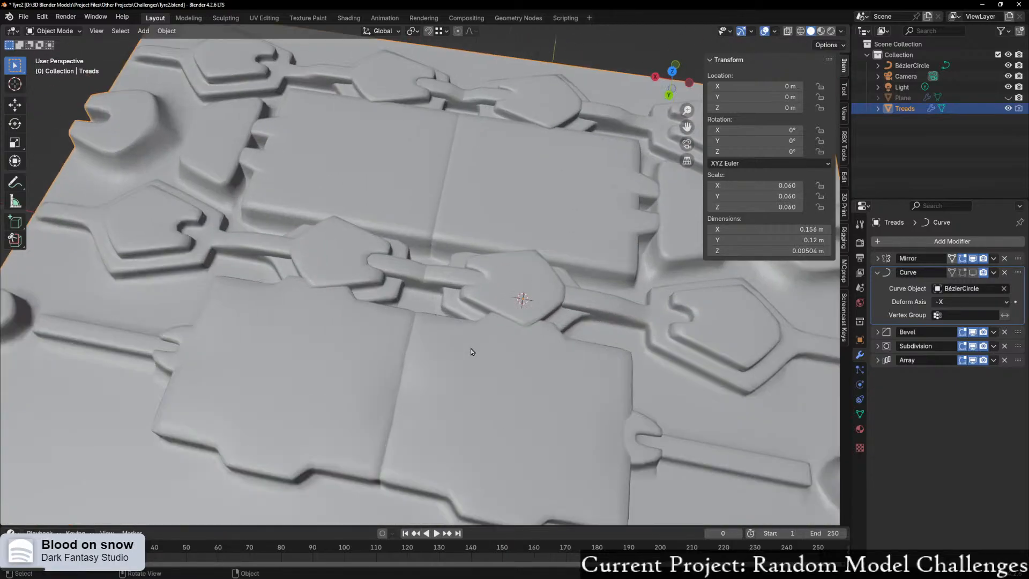
scroll(475, 349, "down", 2)
scroll(462, 328, "down", 3)
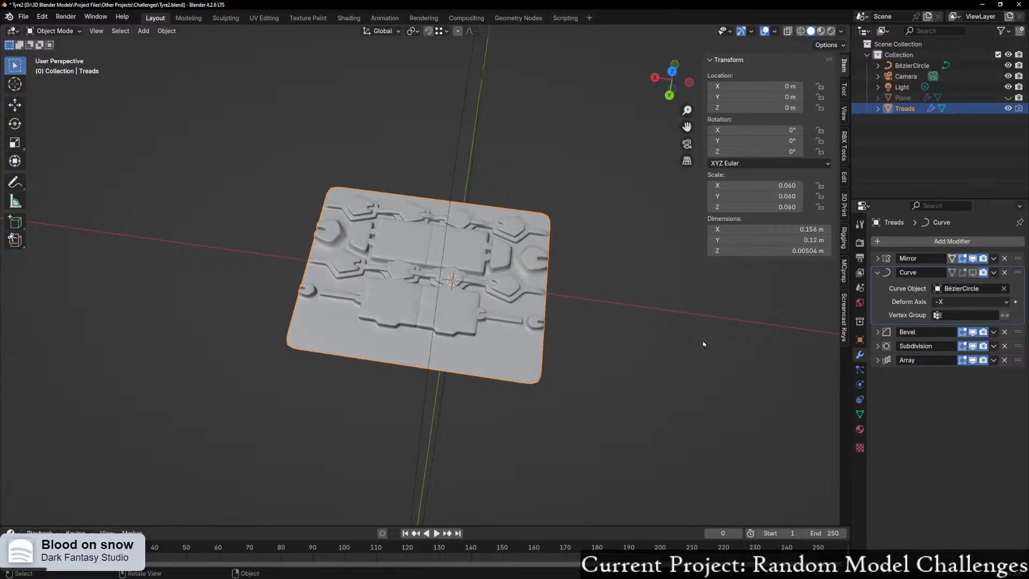
Step: Remove the Array modifier from the Treads and expand the Mirror modifier's settings
left_click(1004, 360)
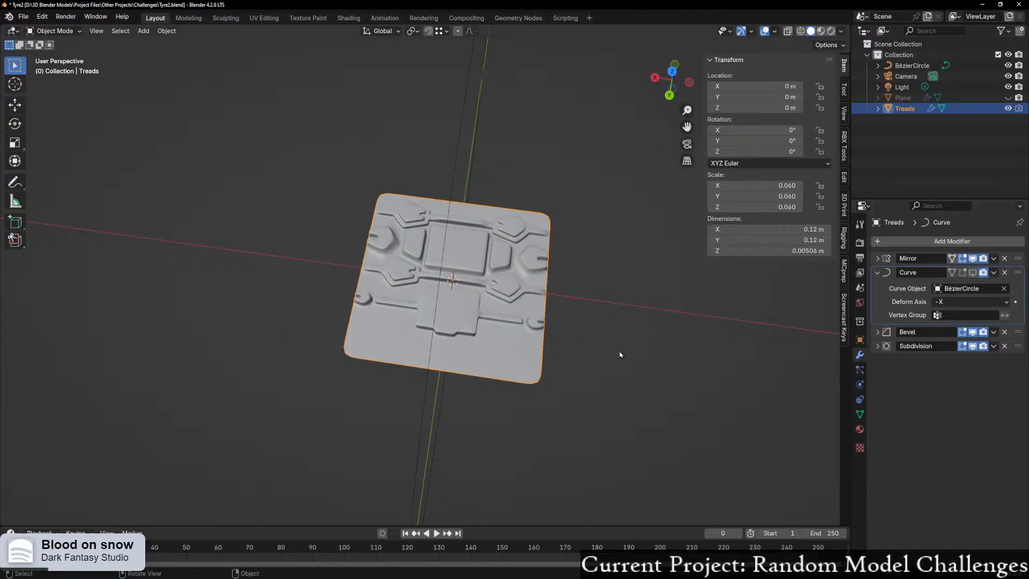
middle_click_drag(622, 353, 500, 324)
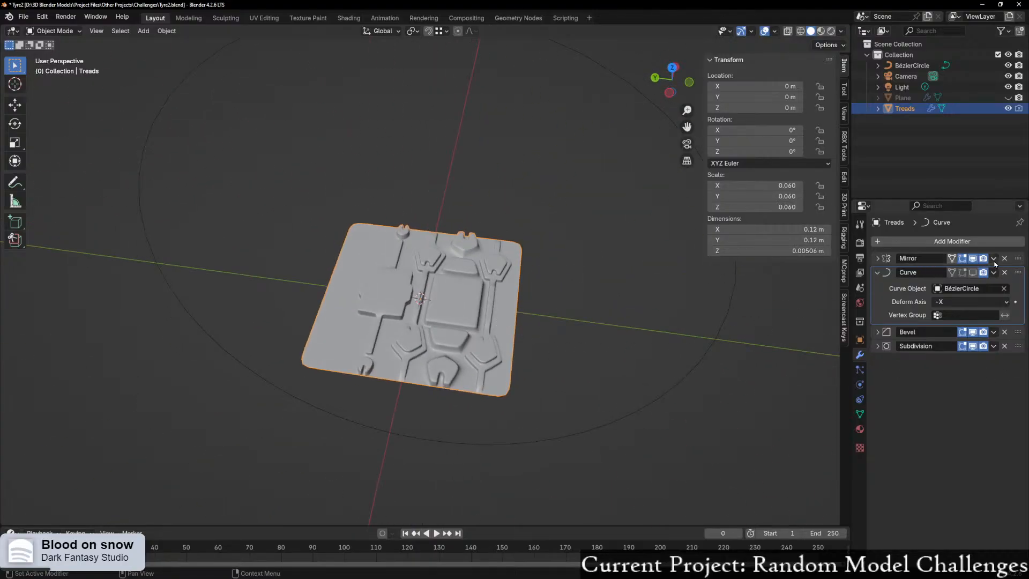
left_click(877, 258)
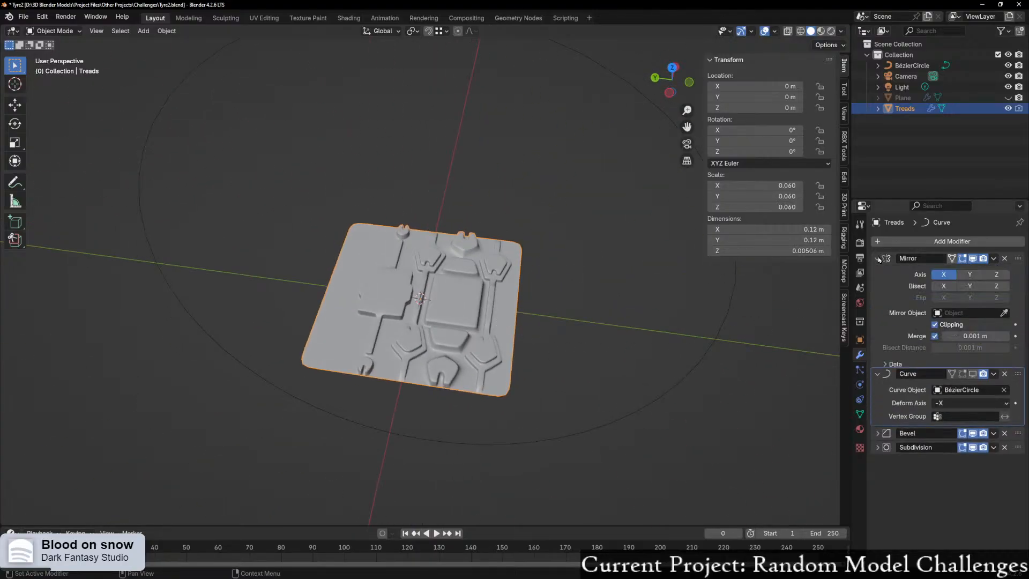
left_click(1004, 313)
key("Escape")
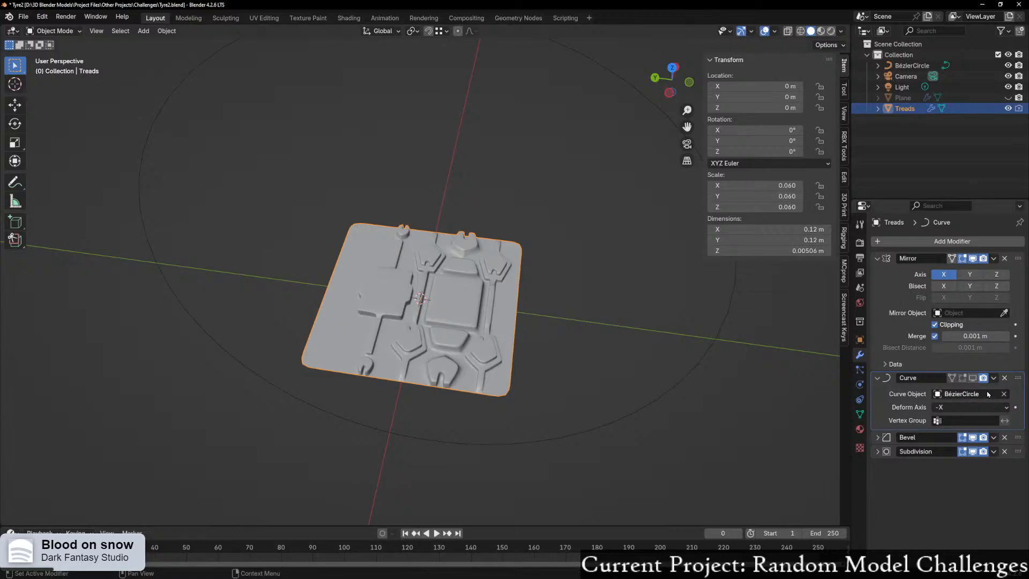
Step: Toggle the Curve modifier's viewport display to compare the tread's deformed and flat positions
left_click(973, 380)
middle_click_drag(737, 383, 653, 362)
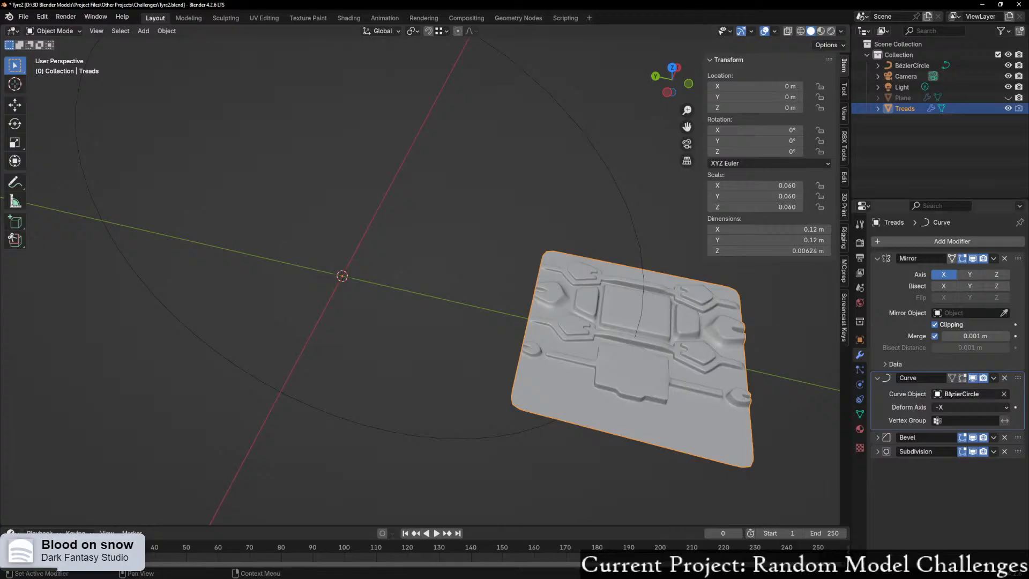
left_click(973, 378)
left_click(973, 377)
left_click(973, 379)
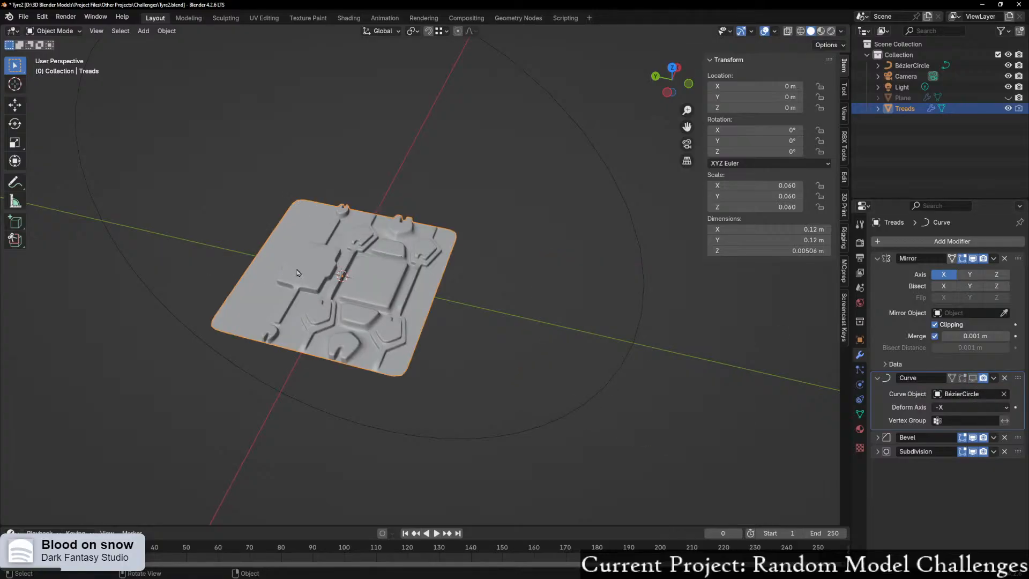
Step: Apply the rotation and scale of the Treads object and inspect the bevelled tread details
key("ctrl+a")
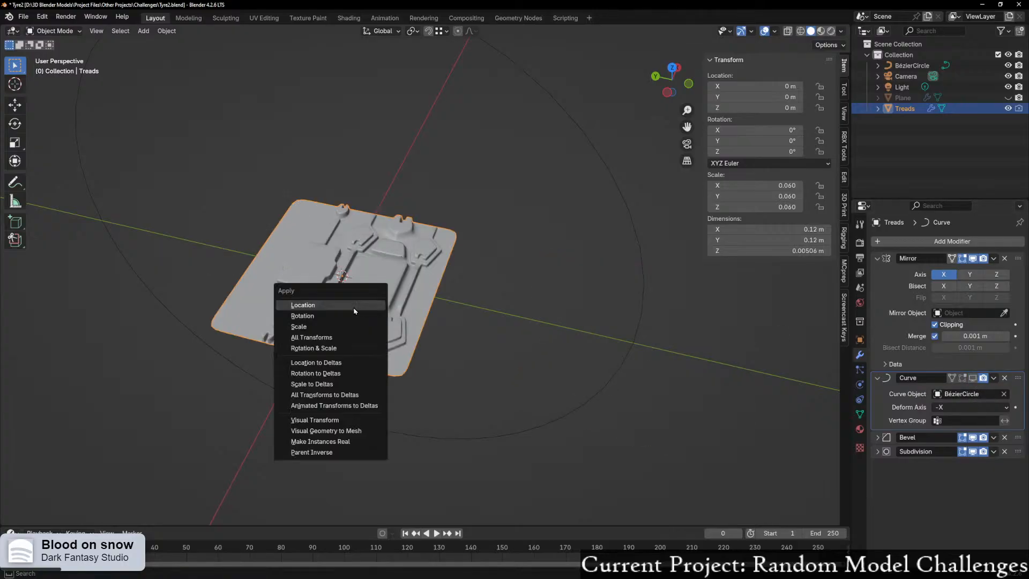
left_click(333, 348)
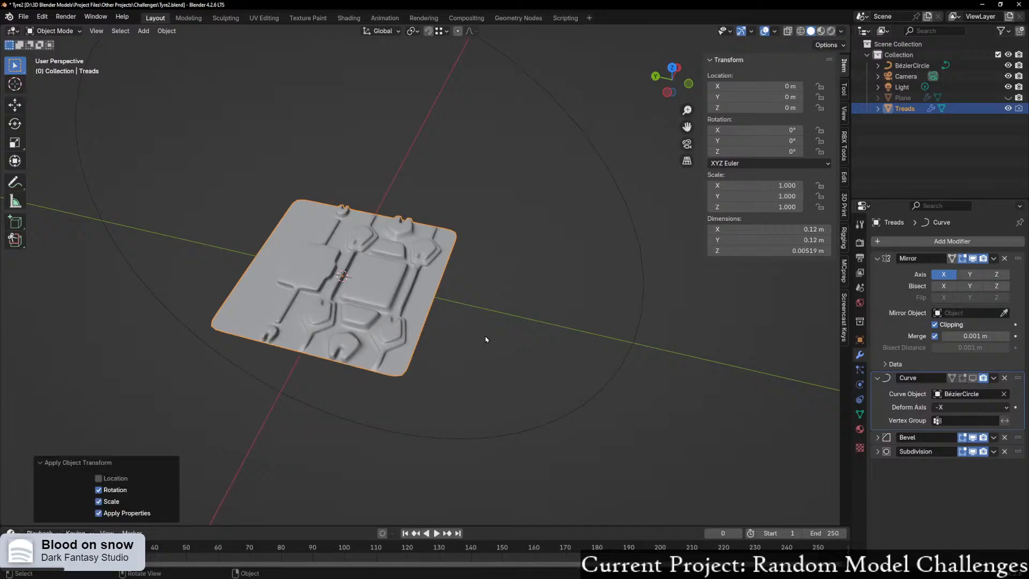
scroll(480, 255, "up", 8)
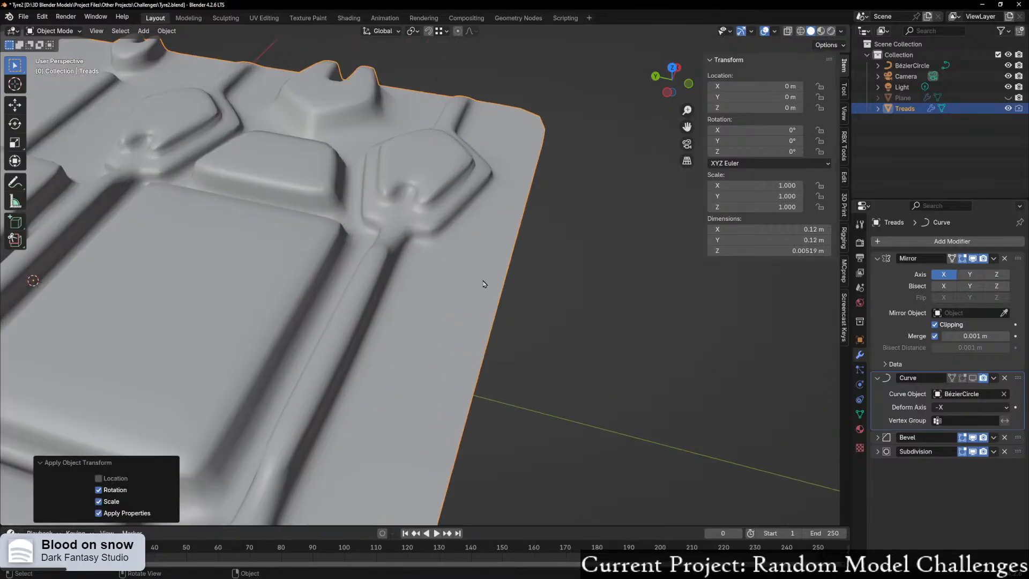
scroll(483, 279, "down", 7)
mouse_move(478, 280)
middle_mouse_down()
mouse_move(528, 237)
mouse_move(475, 289)
middle_mouse_up()
scroll(528, 237, "up", 4)
scroll(476, 289, "down", 5)
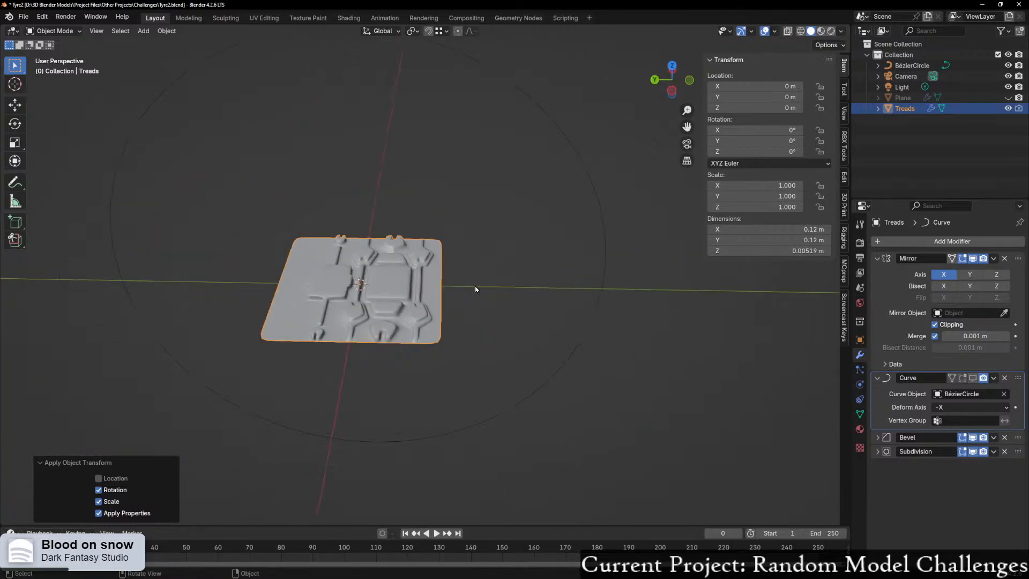
Step: Turn the Curve modifier's viewport display back on, leaving the Mirror modifier without a mirror object
left_click(1003, 312)
key("Escape")
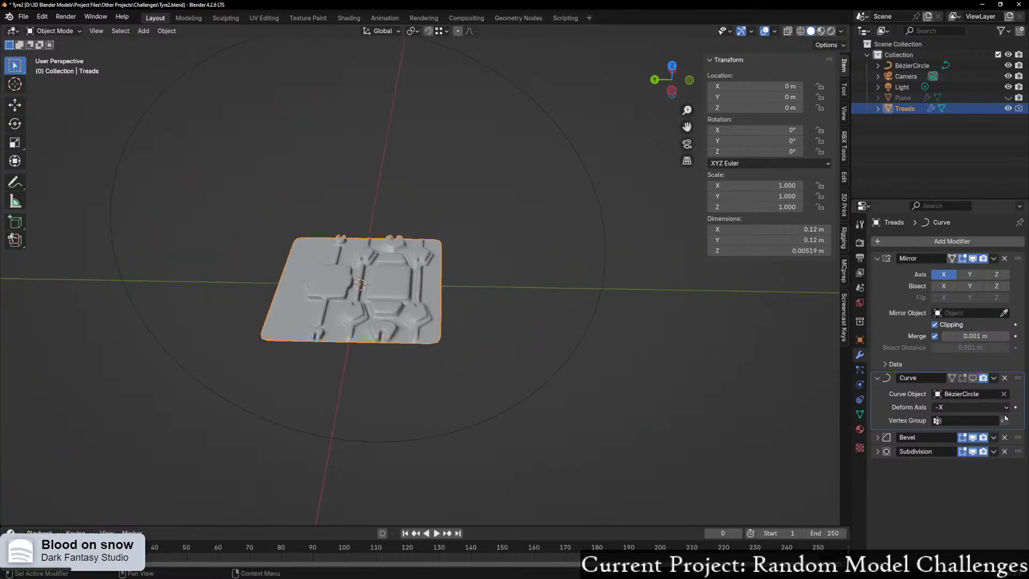
left_click(967, 407)
left_click(971, 378)
Step: Try Y, Z, X and -X as the Curve modifier's deform axis on the rescaled tread
left_click(959, 407)
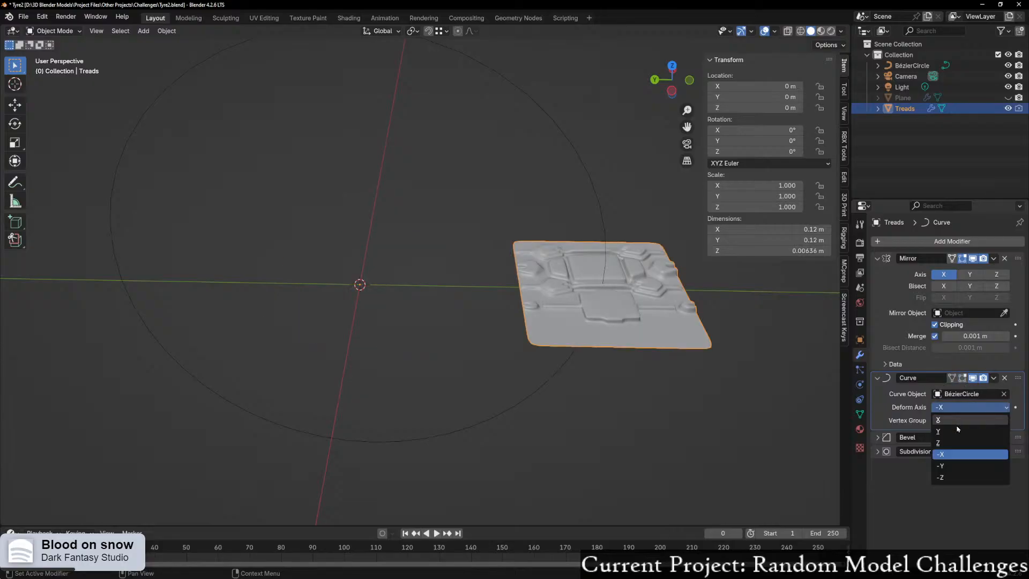
left_click(957, 433)
left_click(969, 406)
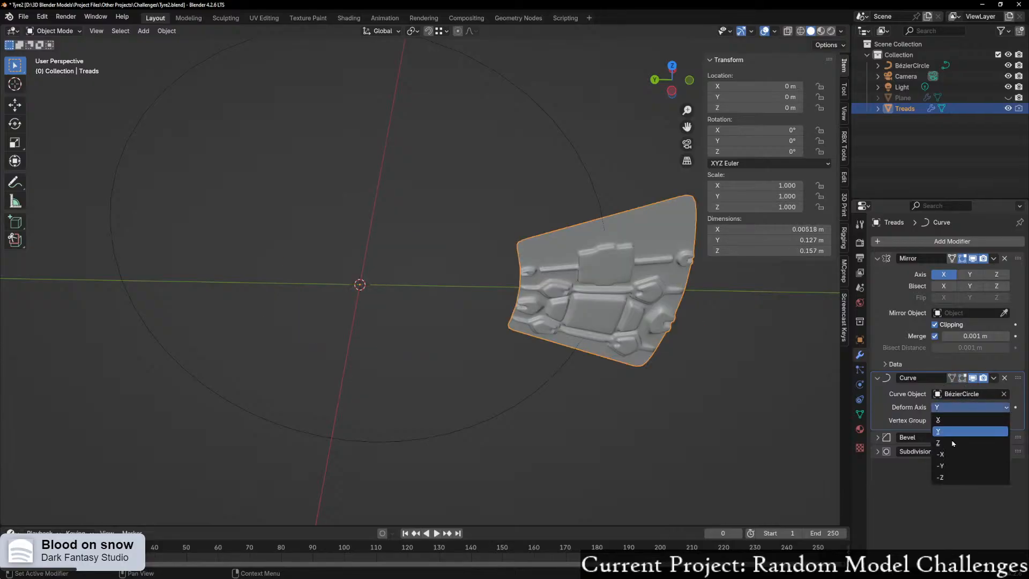
left_click(950, 446)
middle_click_drag(771, 342, 809, 338)
left_click(972, 407)
left_click(964, 421)
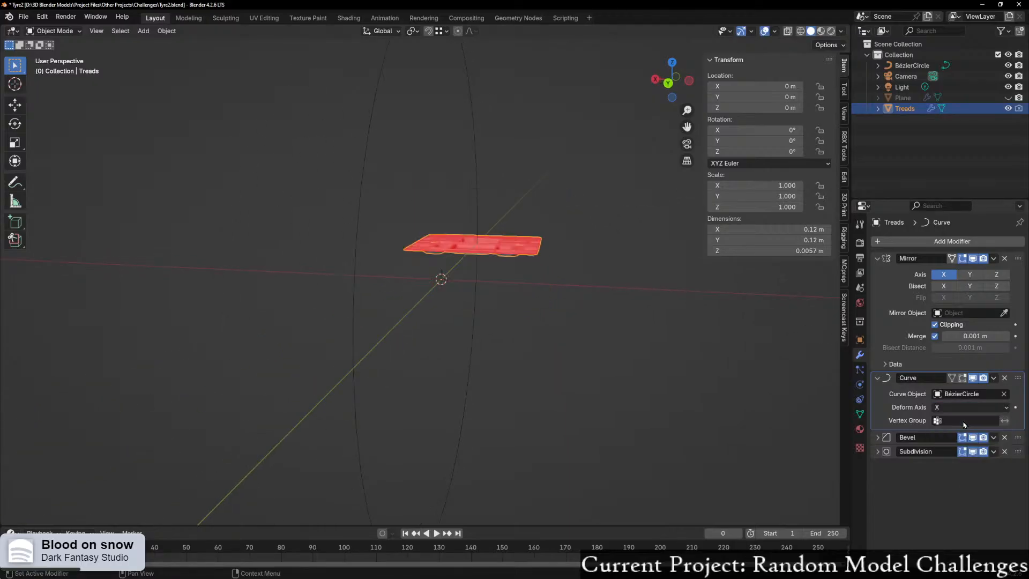
middle_click_drag(460, 379, 590, 375)
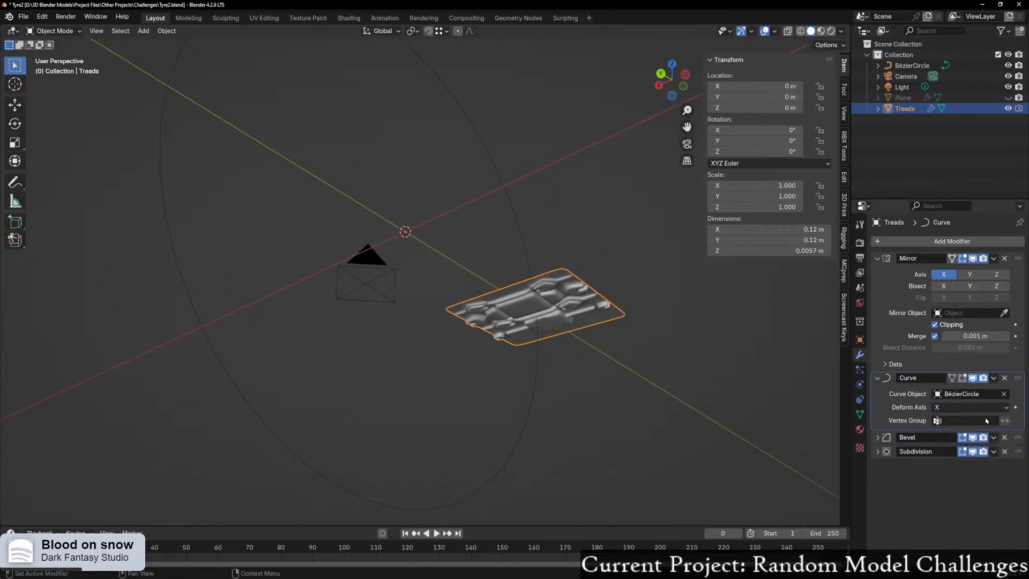
left_click(959, 407)
left_click(941, 455)
middle_click_drag(634, 416, 491, 484)
Step: Set the Curve modifier's deform axis to -Y and view the tread bending along the circle
left_click(948, 407)
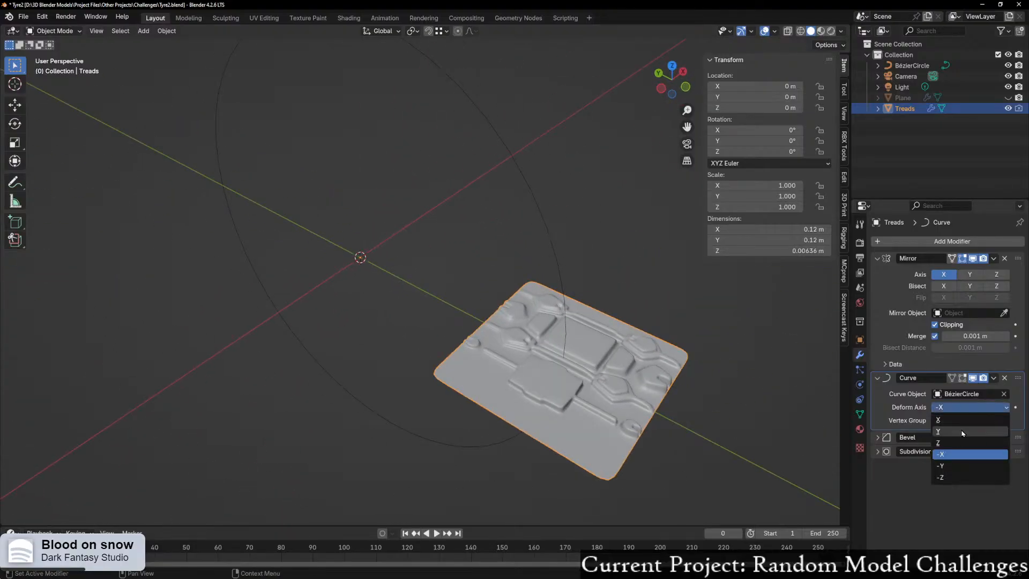
left_click(958, 464)
middle_click_drag(616, 375, 639, 347)
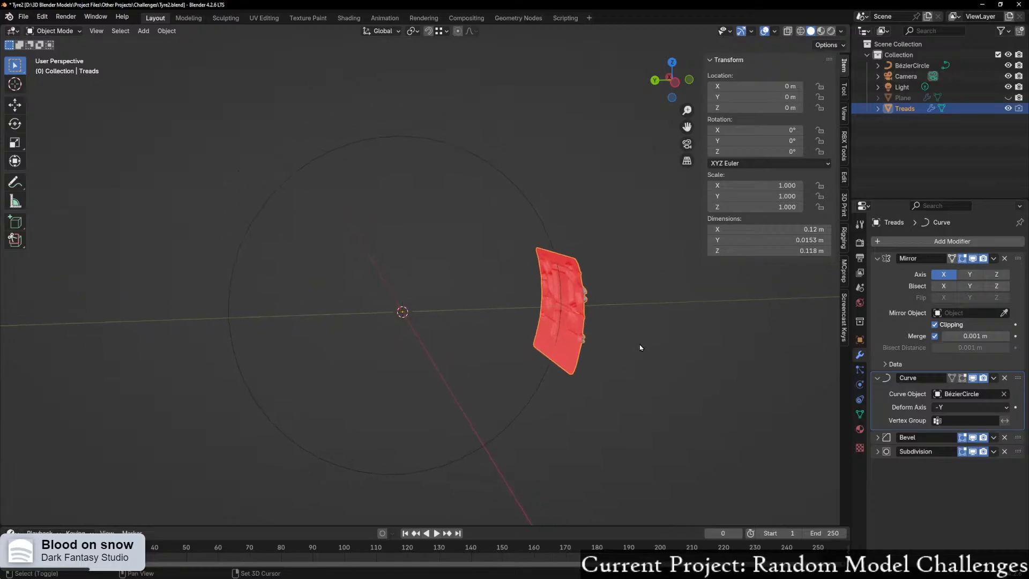
Step: Add a new Array modifier to the Treads and view the duplicated segment
left_click(874, 242)
type("array")
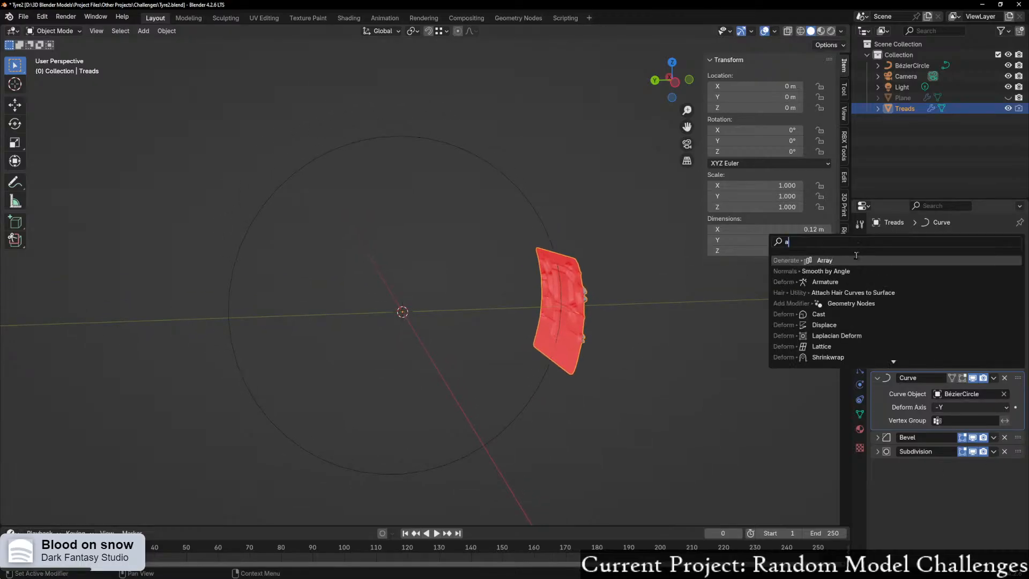
key("Return")
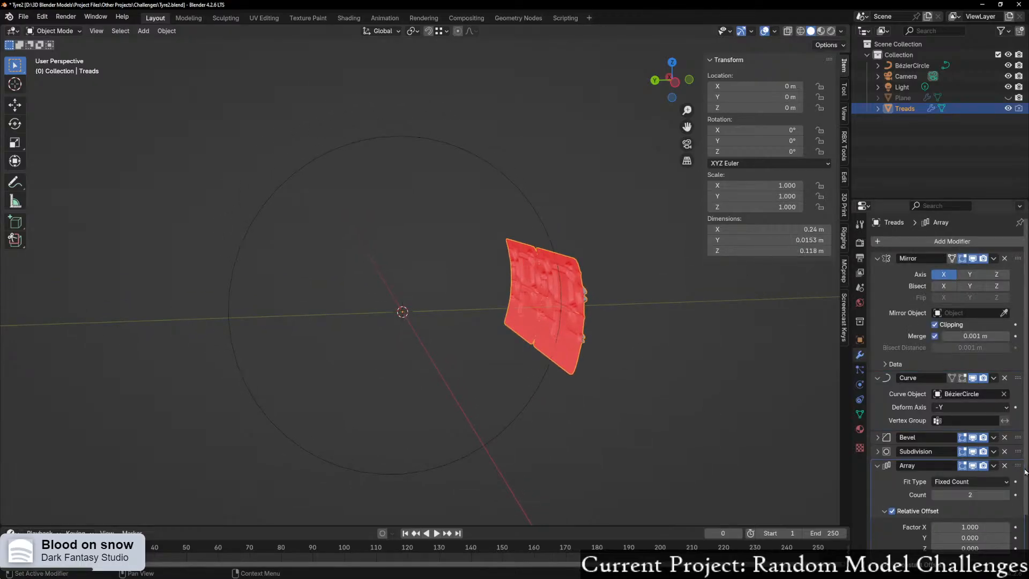
middle_click_drag(616, 446, 497, 435)
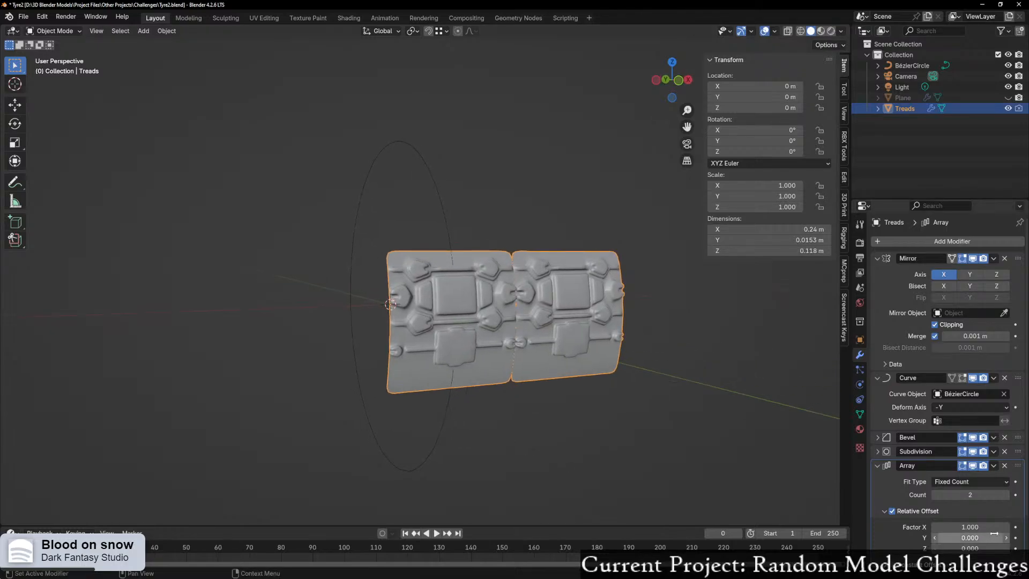
Step: Set the Array's fit type to Fit Curve with BézierCircle as its curve
scroll(978, 522, "down", 1)
left_click(971, 460)
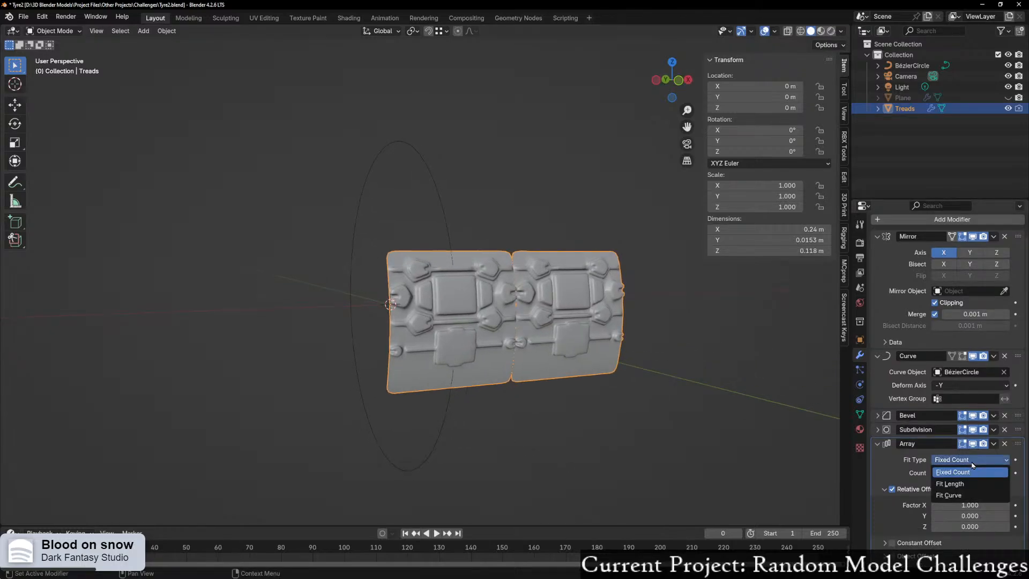
left_click(961, 496)
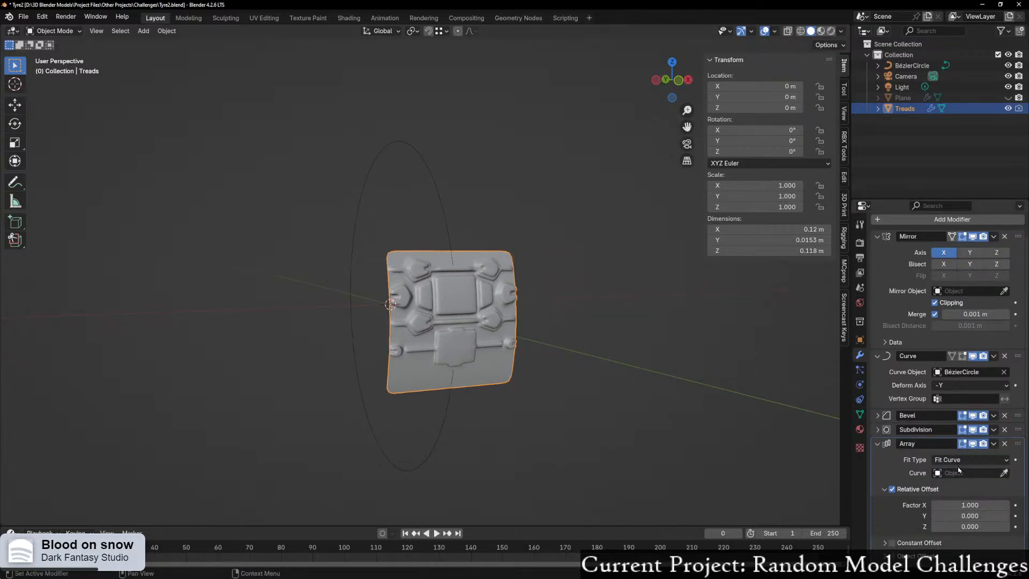
left_click(1004, 472)
left_click(439, 217)
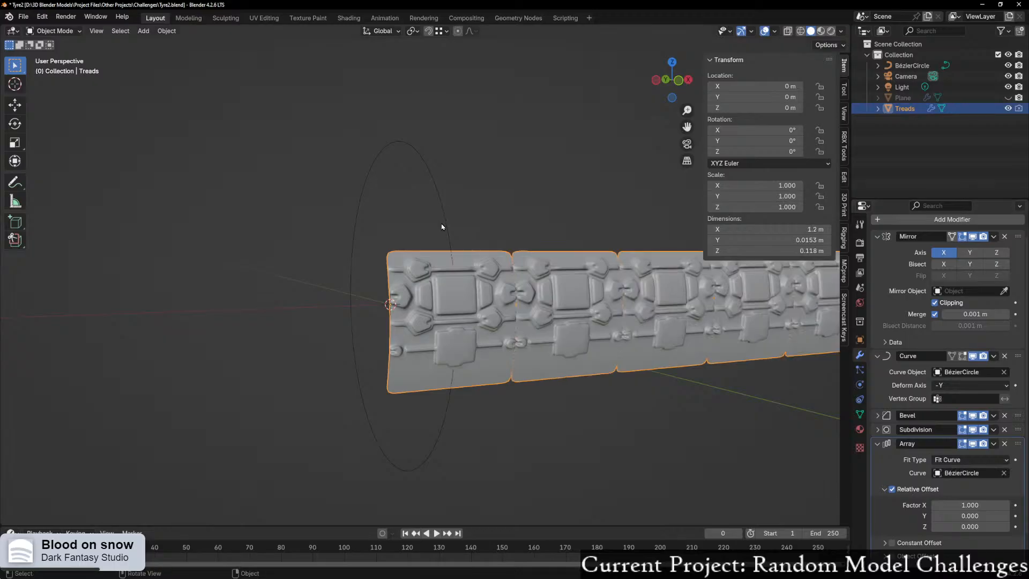
middle_click_drag(469, 290, 450, 292)
Step: Set the Array's relative offset factors to 0 on X and Y and 1 on Z, stacking the segments vertically
scroll(953, 375, "down", 2)
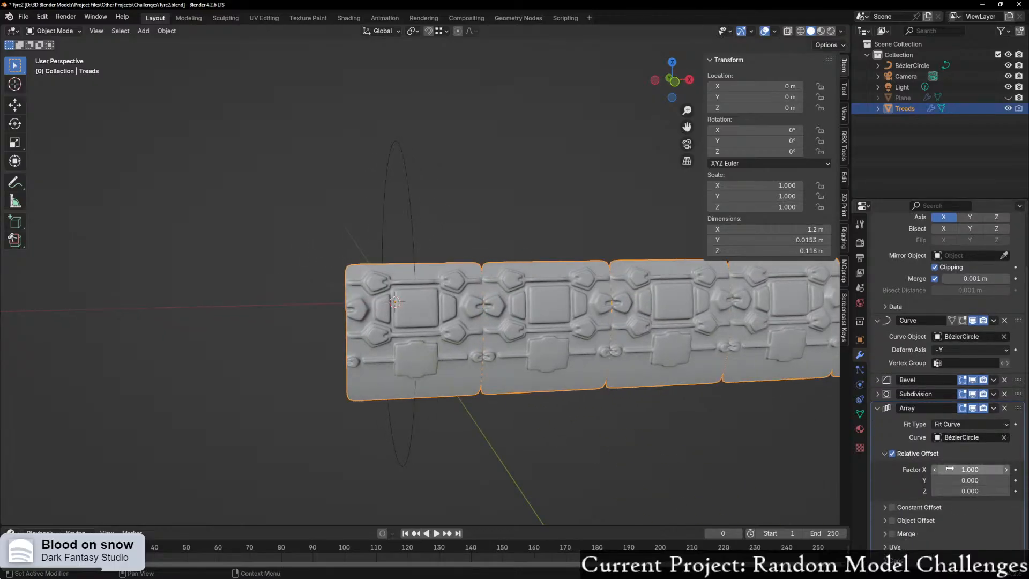
double_click(949, 470)
type("0")
key("Return")
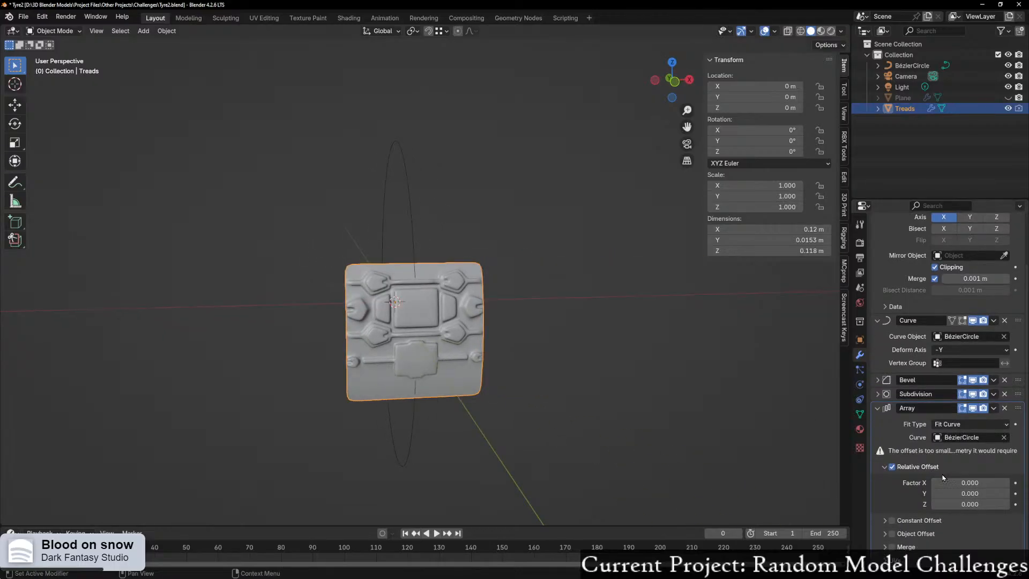
mouse_move(970, 493)
left_mouse_down()
mouse_move(1018, 493)
mouse_move(1007, 480)
mouse_move(977, 503)
mouse_move(974, 491)
left_mouse_up()
key("ctrl+z")
middle_click_drag(223, 36, 287, 40)
scroll(383, 80, "down", 9)
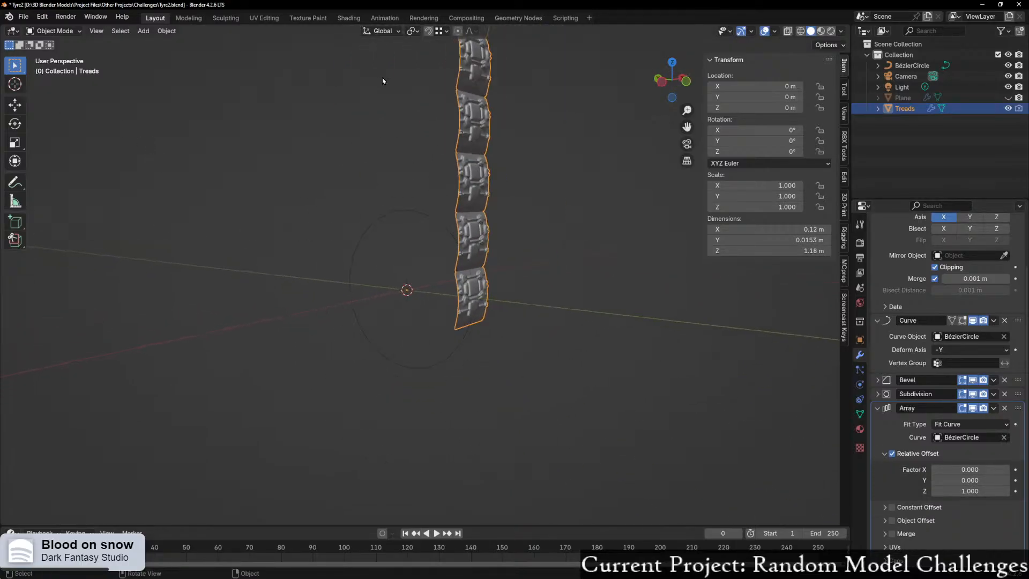
scroll(613, 222, "up", 9)
middle_click_drag(637, 254, 665, 269)
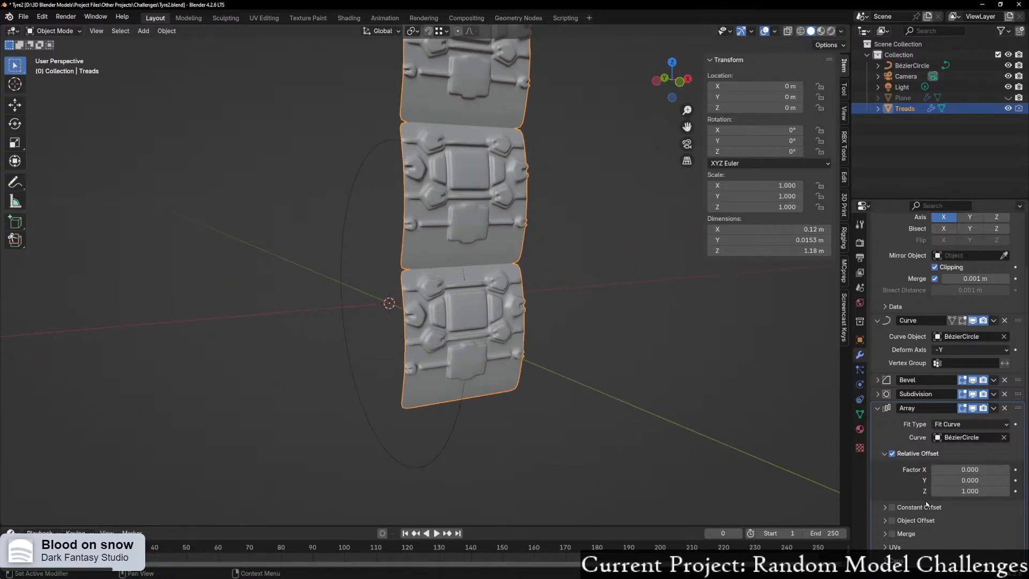
Step: Disable the Array's Relative Offset and collapse its settings
left_click(892, 453)
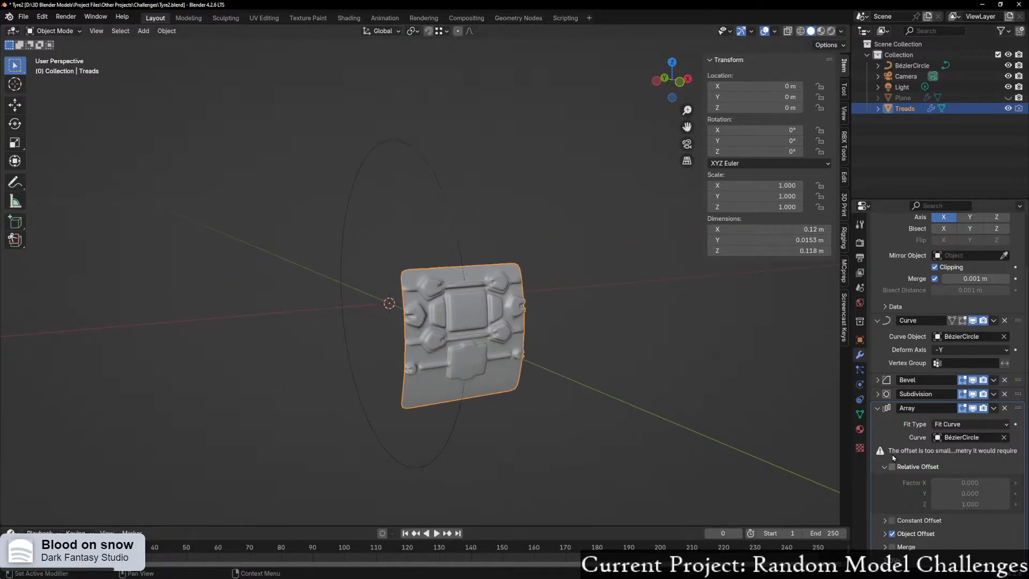
left_click(885, 468)
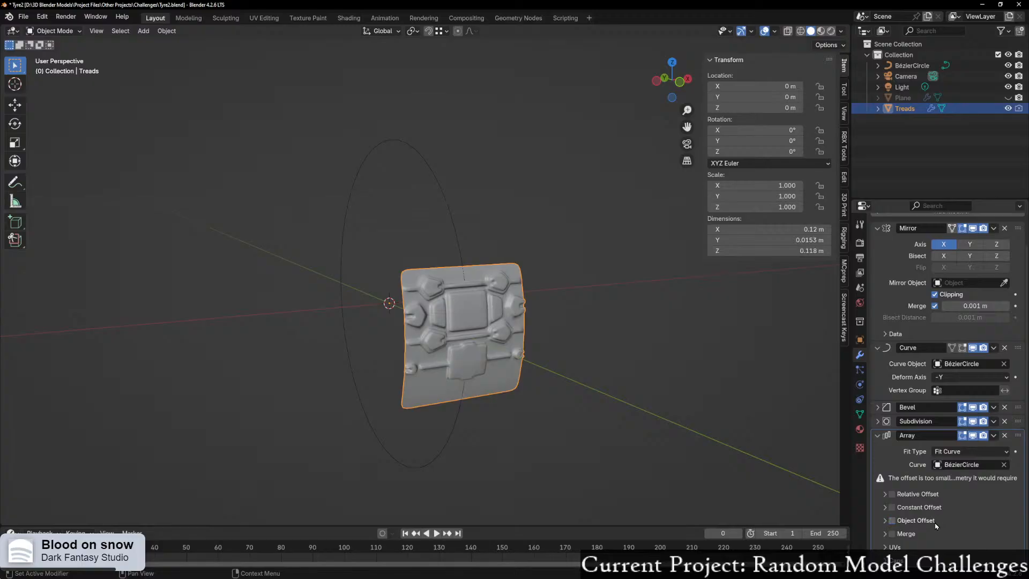
Step: Enable the Array's Object Offset with BézierCircle as the offset object
left_click(895, 524)
left_click(1003, 537)
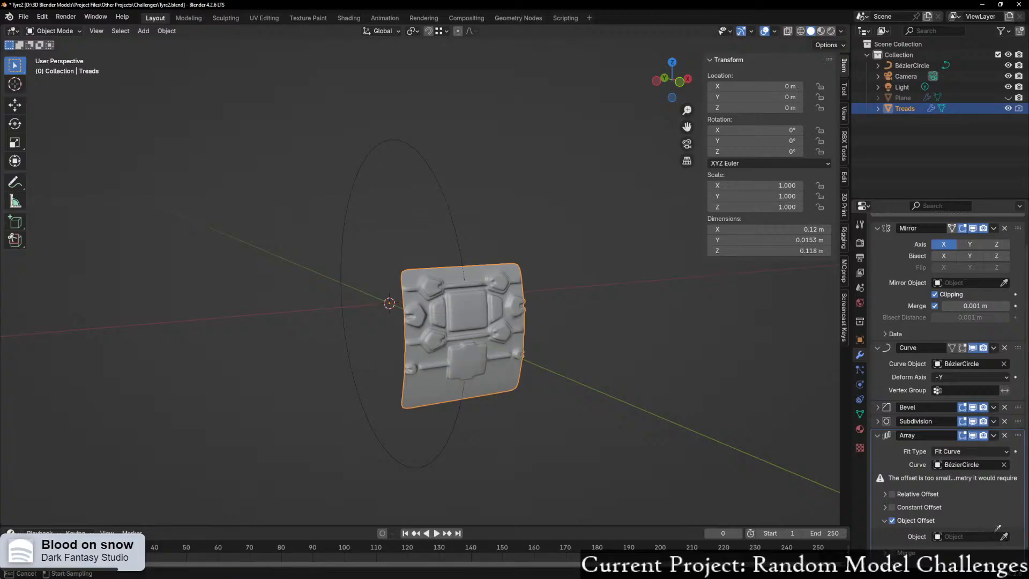
left_click(462, 237)
scroll(461, 255, "down", 8)
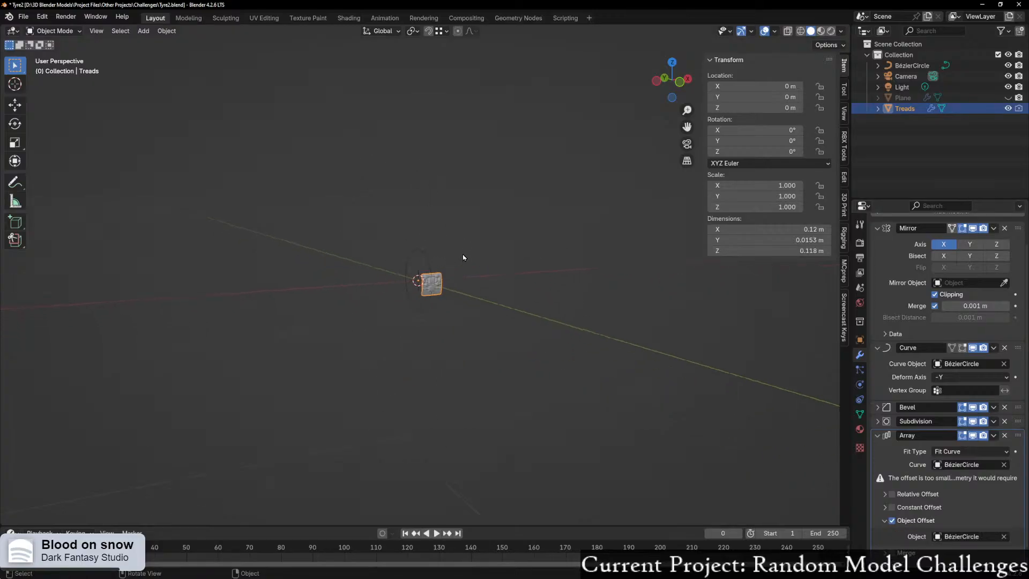
scroll(722, 433, "up", 2)
Step: Disable the Array's Object Offset, re-enable Relative Offset and expand its factor settings
left_click(892, 521)
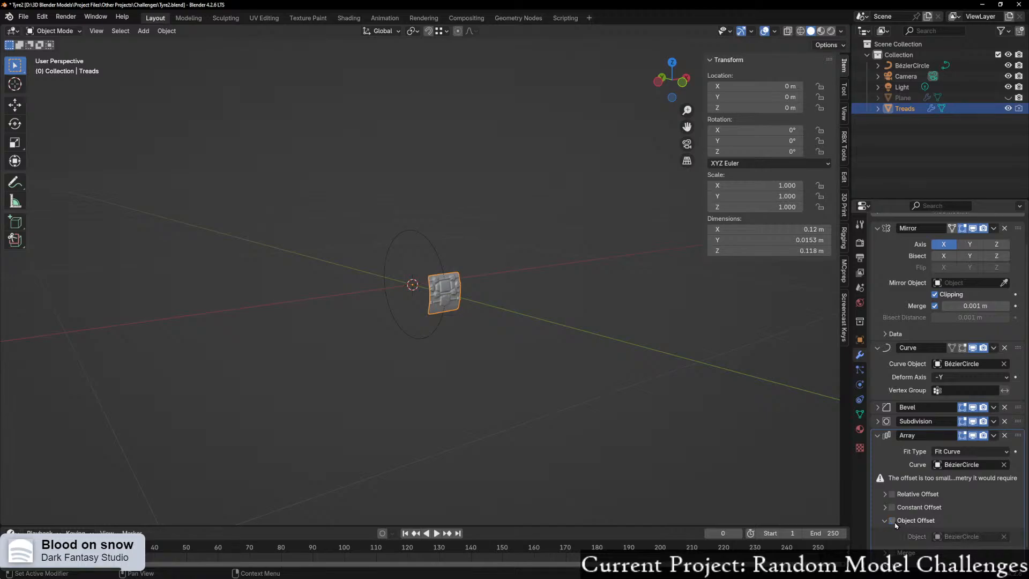
left_click(891, 493)
scroll(779, 426, "up", 4)
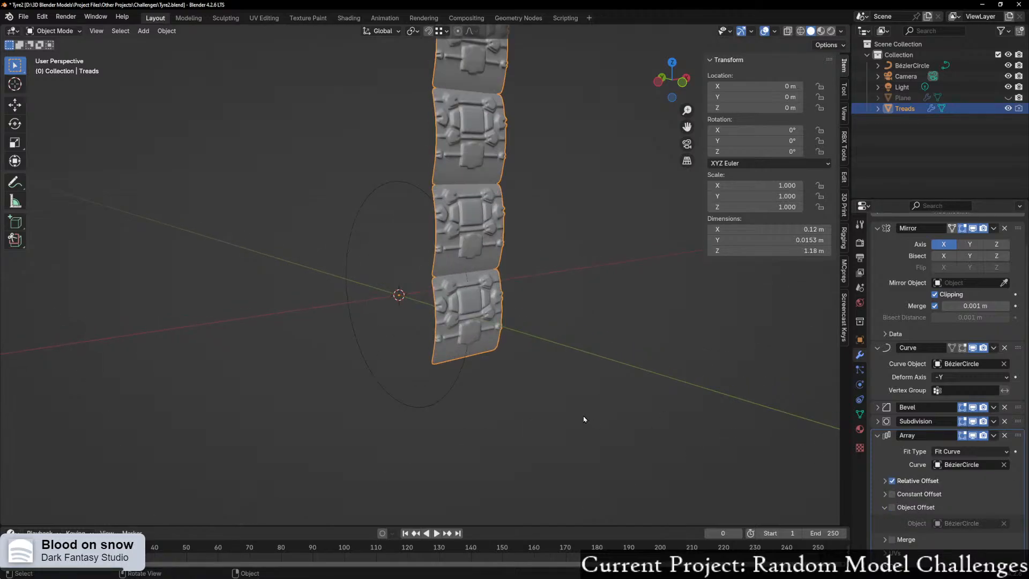
middle_click_drag(584, 419, 631, 416)
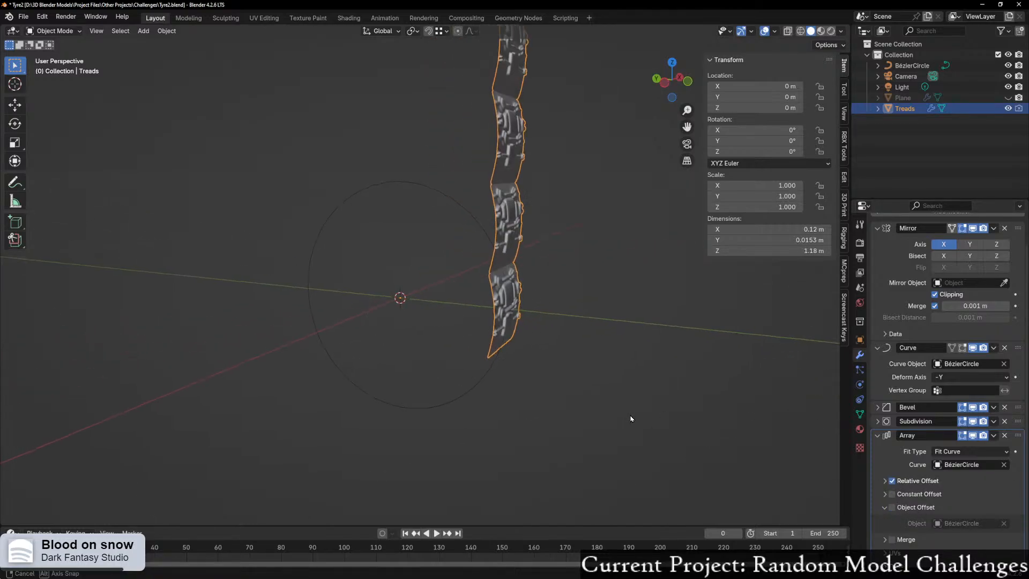
left_click(884, 480)
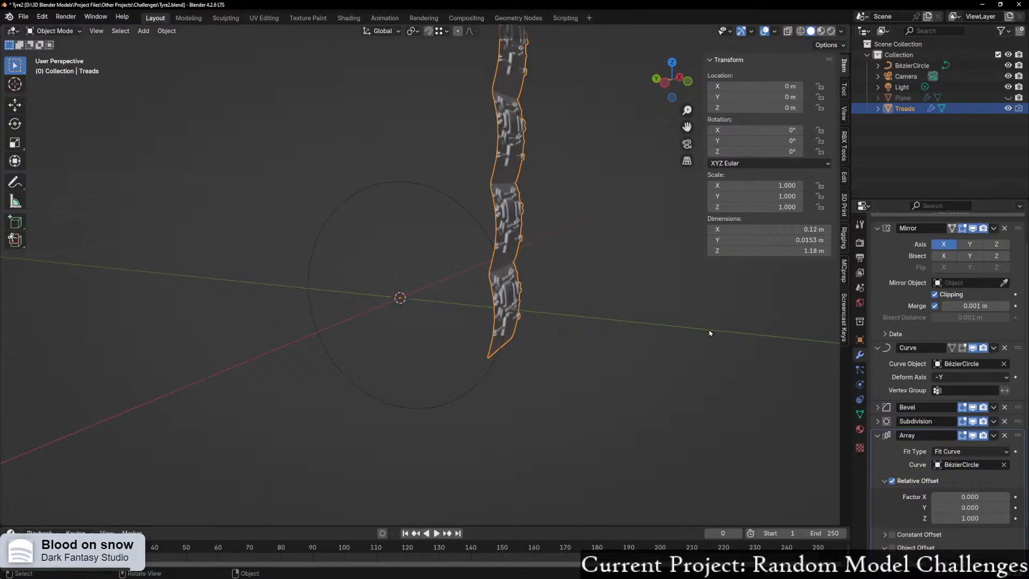
middle_click_drag(525, 280, 333, 280)
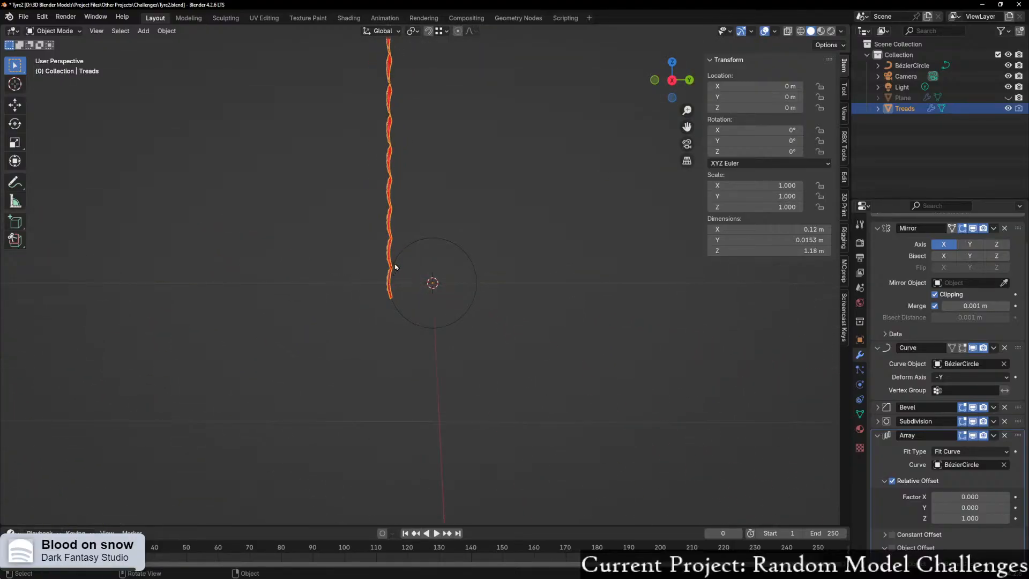
Step: Try rotating the BézierCircle about the global X axis
left_click(416, 244)
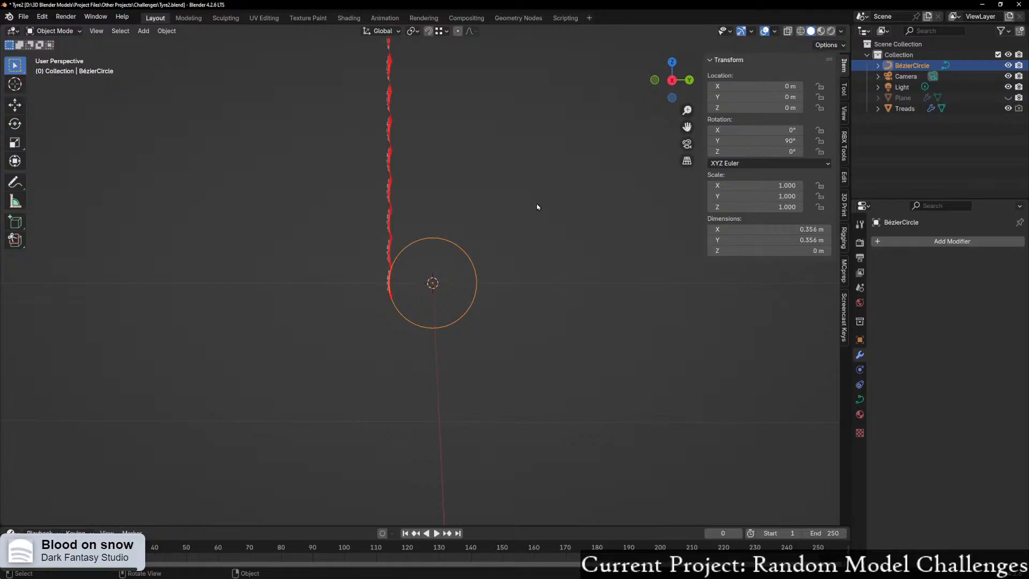
key("x")
key("r")
key("x")
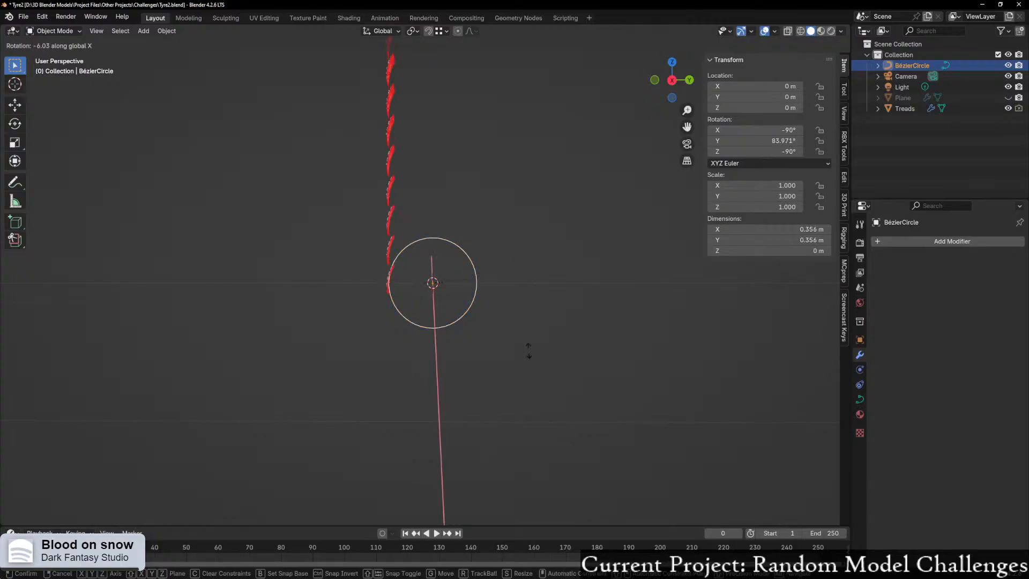
right_click(525, 350)
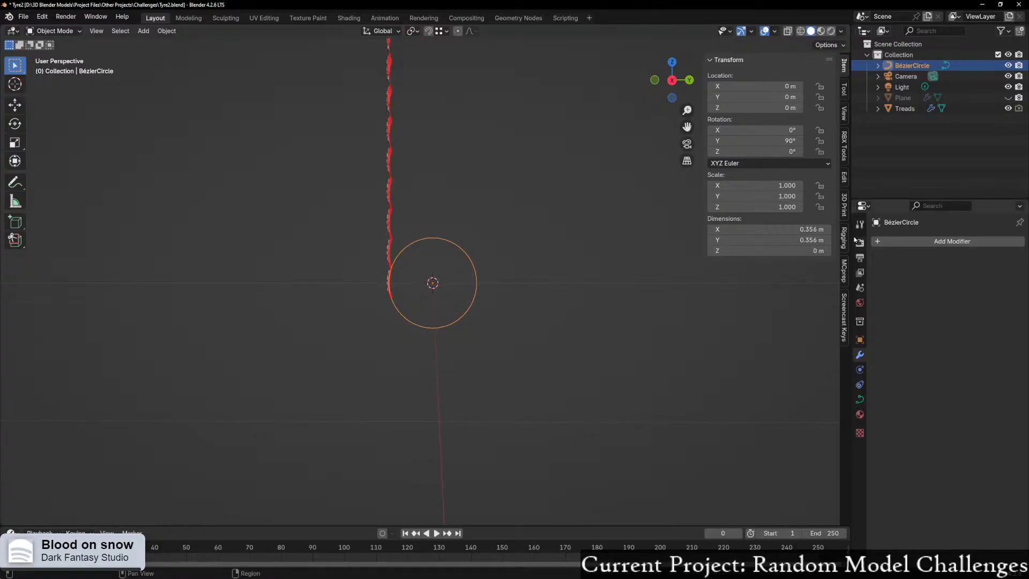
Step: Try a Relative Offset Y factor of 17.8 on the Treads' Array, and undo the change
left_click(390, 225)
middle_click_drag(381, 252, 530, 375)
scroll(495, 275, "up", 4)
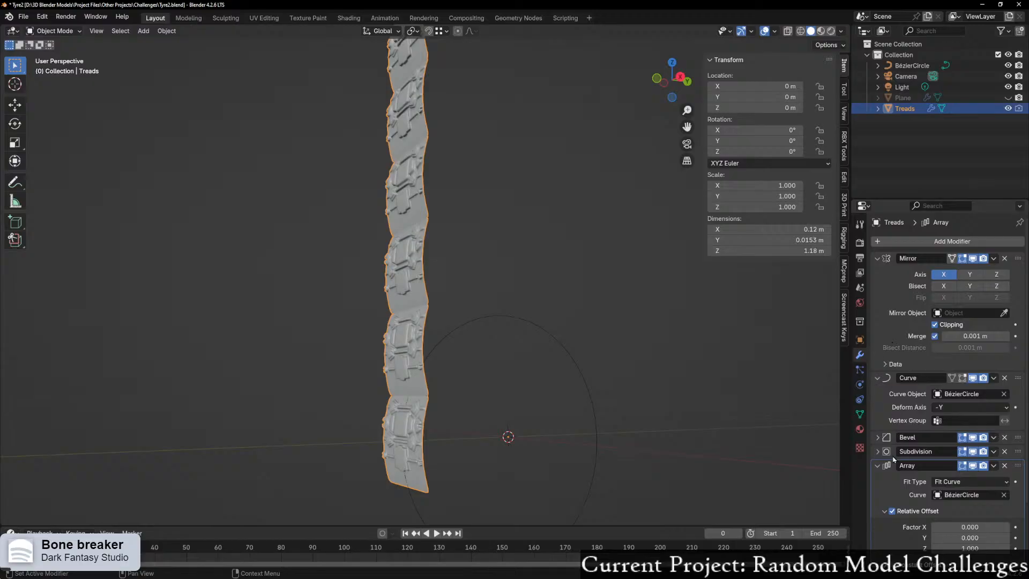
middle_click_drag(664, 476, 644, 478)
middle_click_drag(689, 507, 739, 445, "shift")
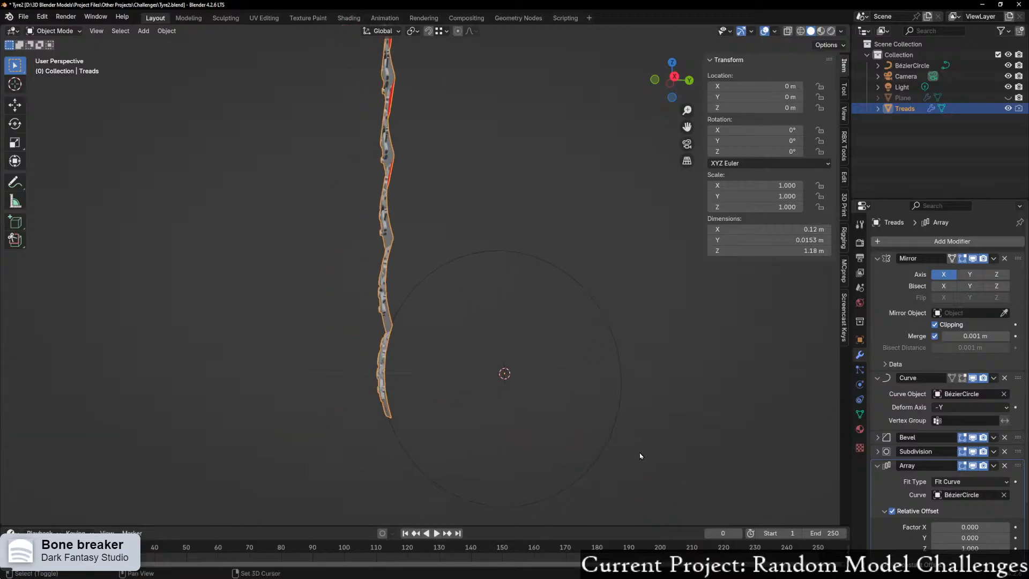
scroll(963, 537, "down", 3)
left_click_drag(963, 484, 993, 471)
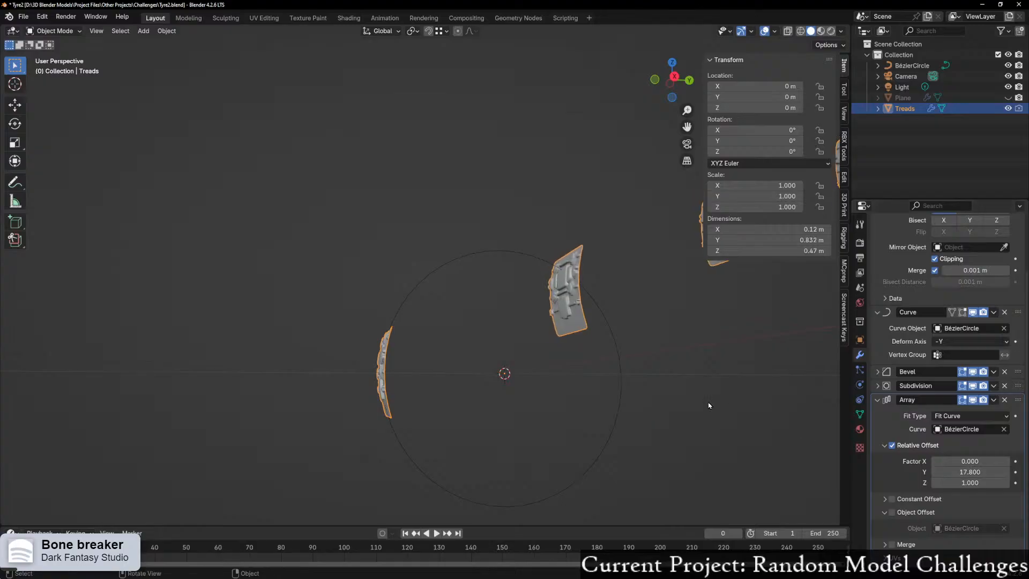
middle_click_drag(710, 406, 782, 466)
key("ctrl+z")
middle_click_drag(712, 473, 629, 417)
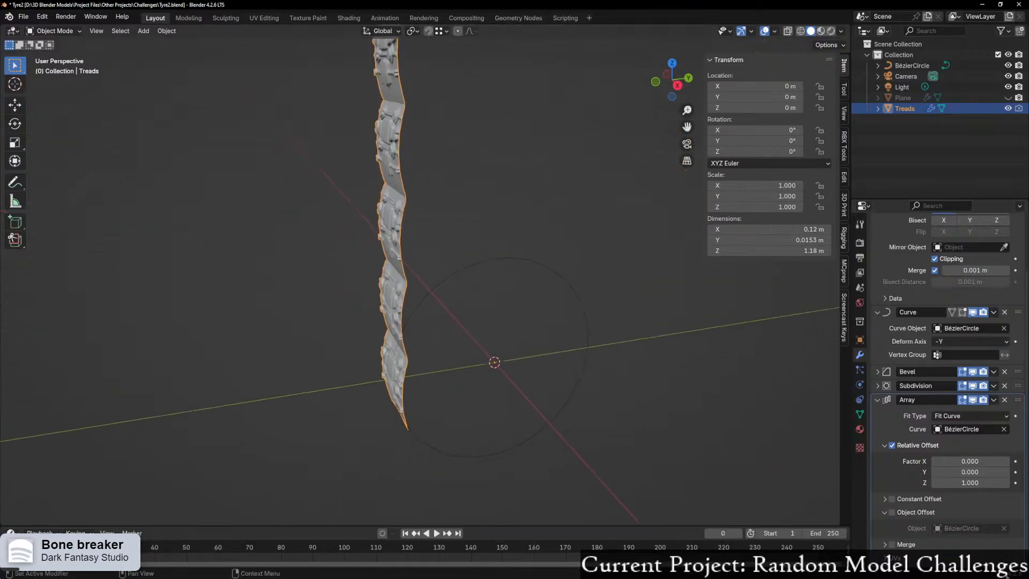
Step: Try combining Object Offset with an adjusted Relative Offset factor in the Array, and undo the changes
left_click(891, 513)
middle_click_drag(696, 359, 563, 404)
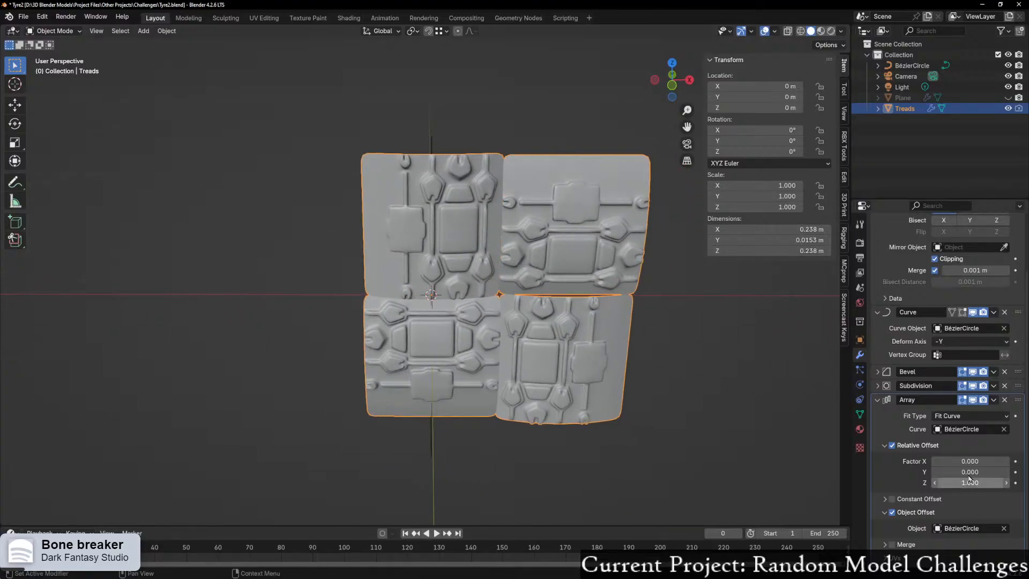
left_click_drag(969, 478, 998, 461)
key("ctrl+z")
key("ctrl+z")
key("ctrl+z")
middle_click_drag(672, 388, 449, 397)
key("ctrl+shift+z")
key("ctrl+z")
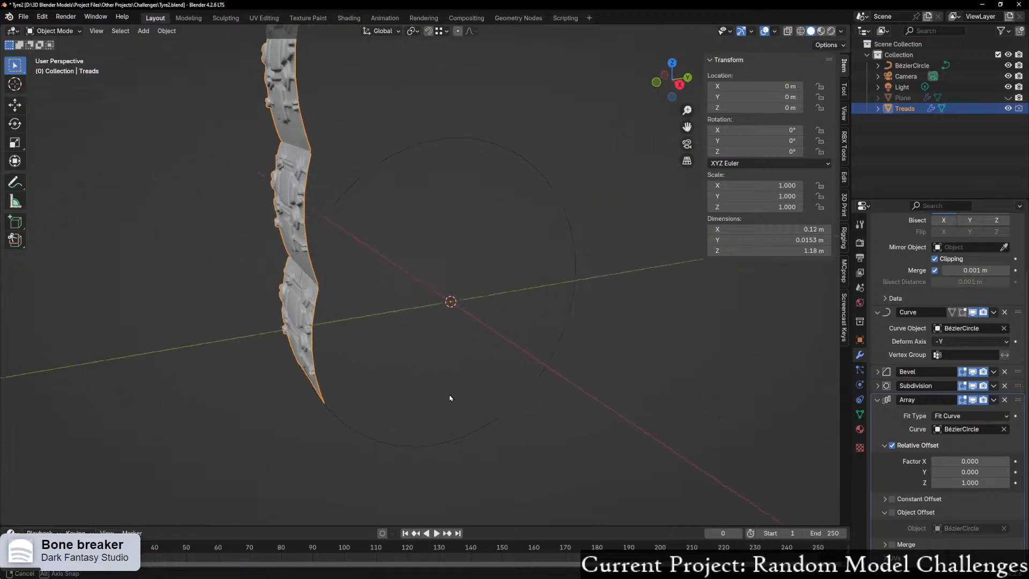
Step: Switch the Array's Object Offset on to compare the stacked treads, and switch it back off
scroll(445, 396, "down", 2)
middle_click_drag(536, 422, 572, 447, "shift")
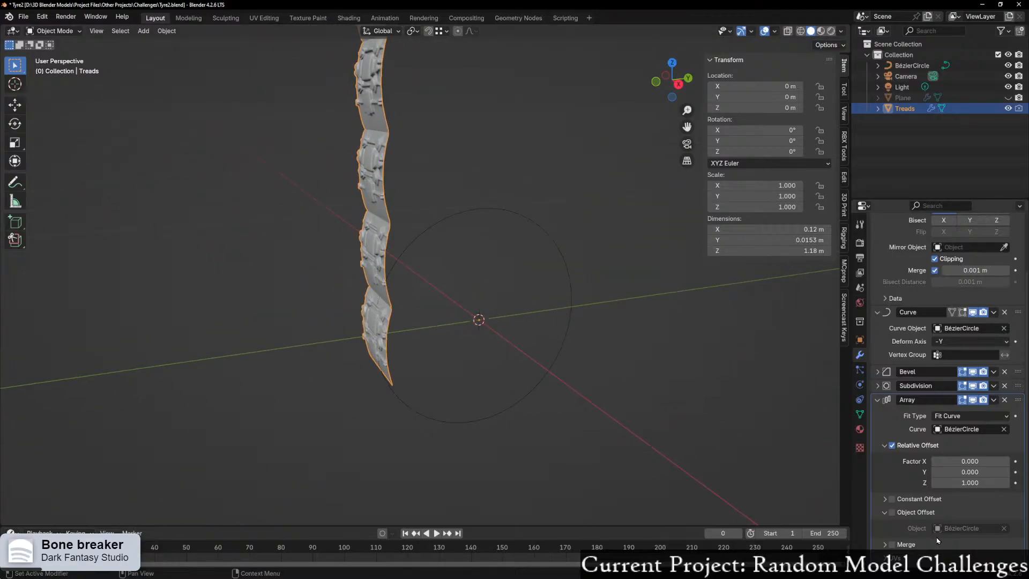
left_click(893, 512)
middle_click_drag(837, 496, 803, 499)
left_click(892, 512)
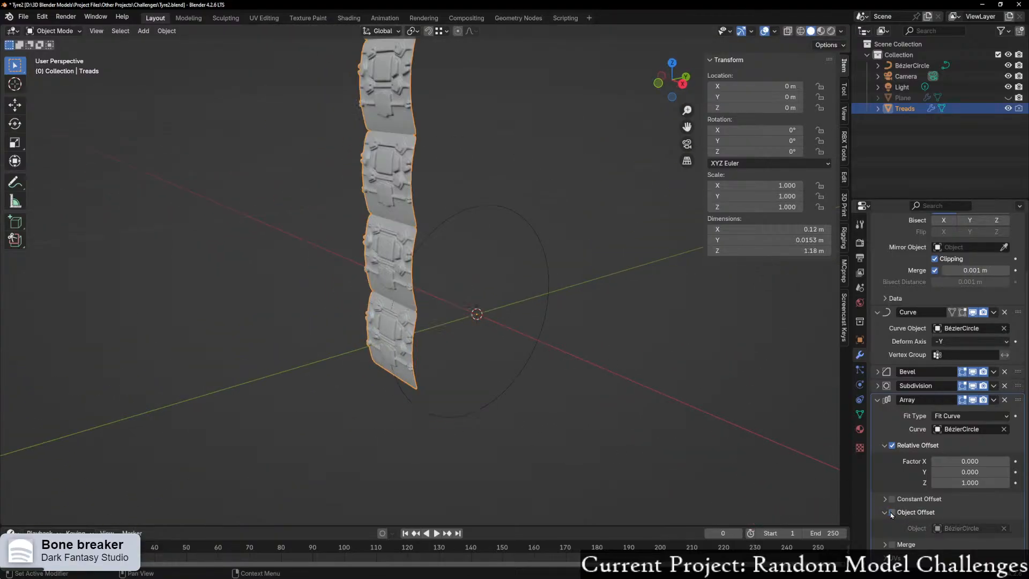
Step: Move the Treads' Array modifier above the Curve modifier, directly below Mirror
middle_click_drag(447, 421, 385, 390)
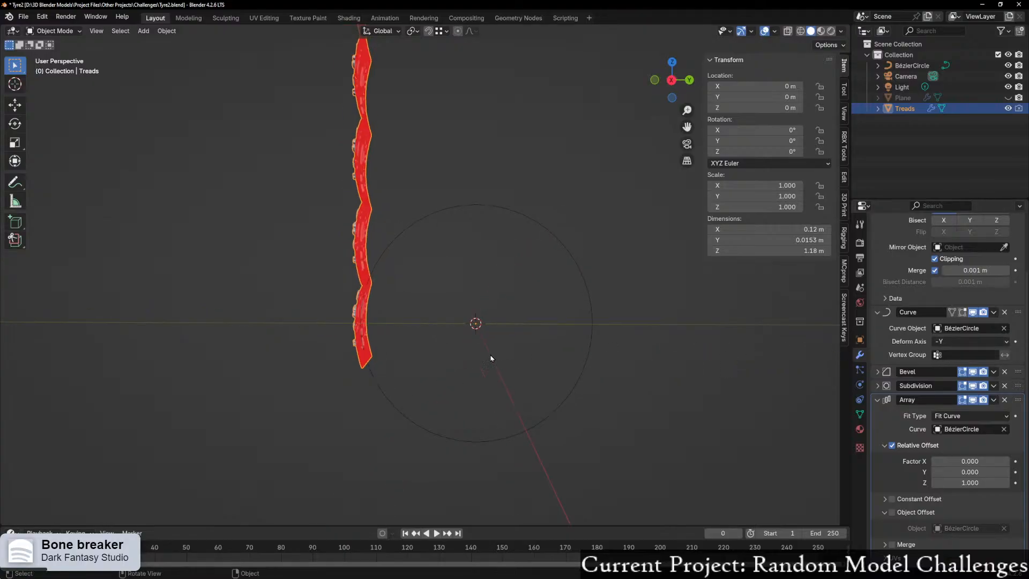
middle_click_drag(492, 356, 577, 363)
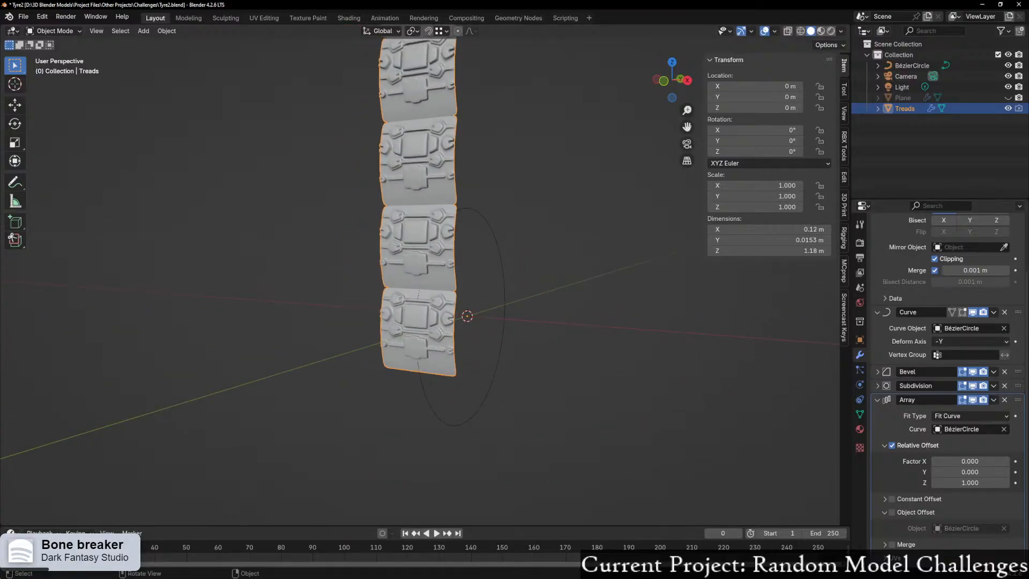
middle_click_drag(351, 349, 221, 291)
mouse_move(485, 287)
middle_mouse_down()
mouse_move(390, 280)
mouse_move(436, 239)
mouse_move(429, 287)
mouse_move(693, 283)
mouse_move(399, 270)
mouse_move(390, 283)
mouse_move(413, 271)
mouse_move(486, 282)
mouse_move(356, 288)
mouse_move(445, 311)
middle_mouse_up()
left_click(437, 238)
left_click(398, 255)
scroll(399, 270, "up", 10)
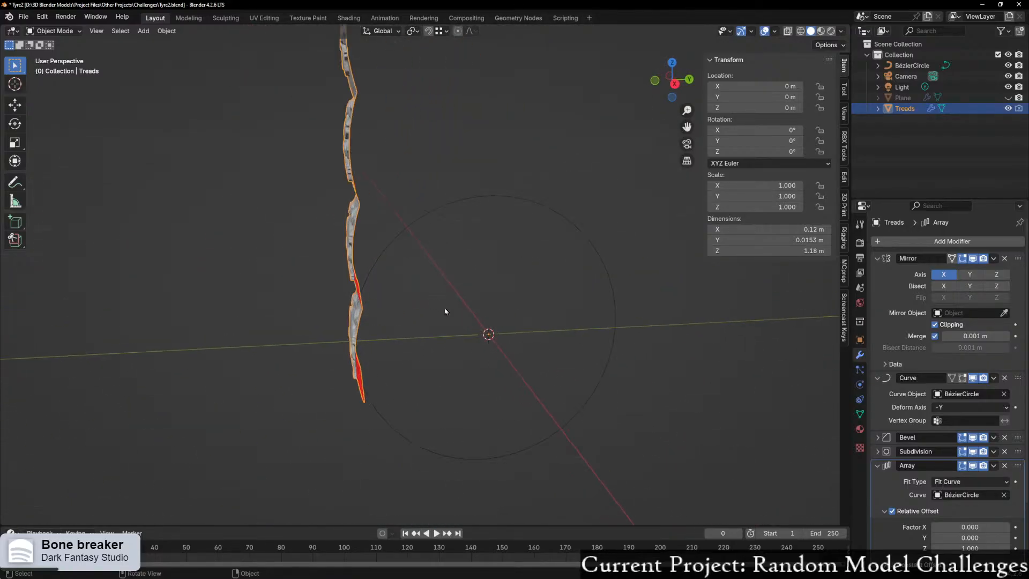
scroll(999, 377, "down", 1)
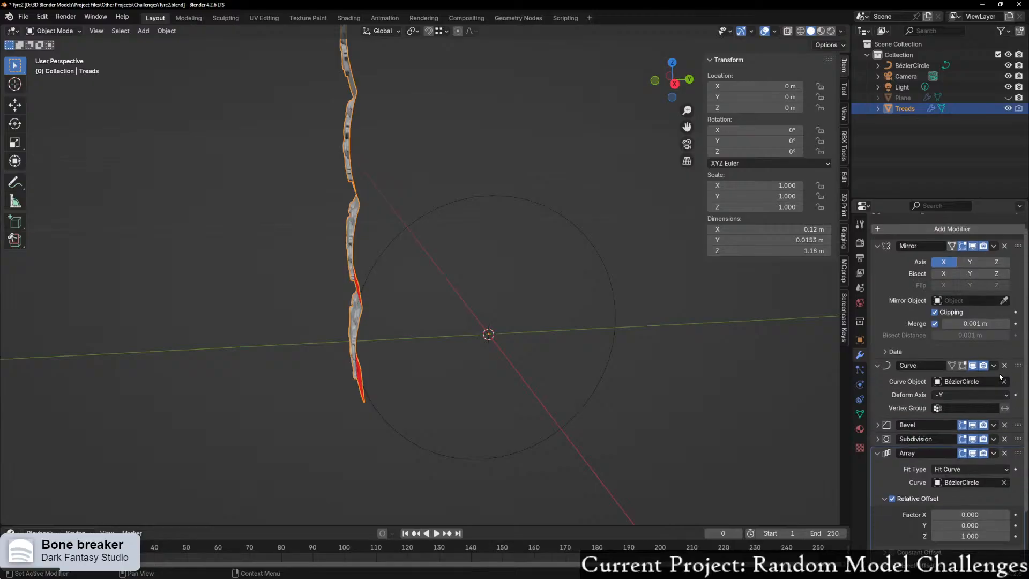
scroll(999, 377, "down", 1)
left_click_drag(1018, 439, 993, 351)
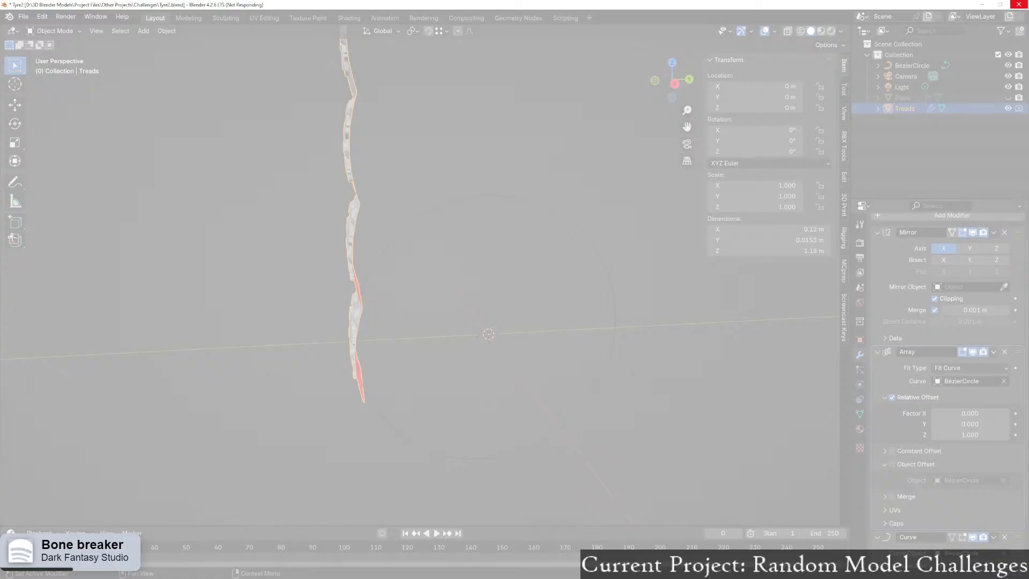
Step: Close the unresponsive Blender window and dismiss the 3Dconnexion Home window
right_click(325, 577)
left_click(324, 572)
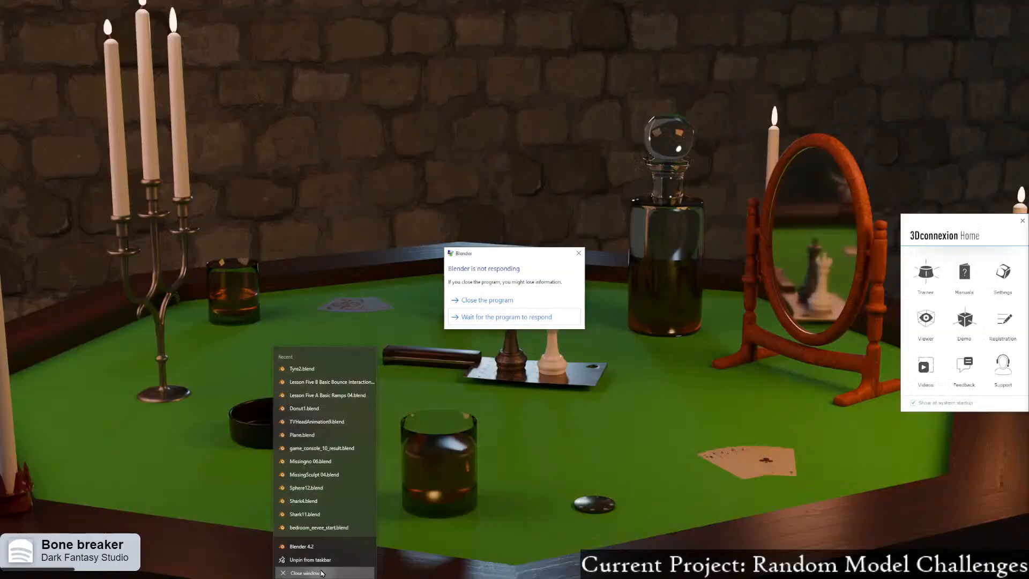
left_click(1022, 221)
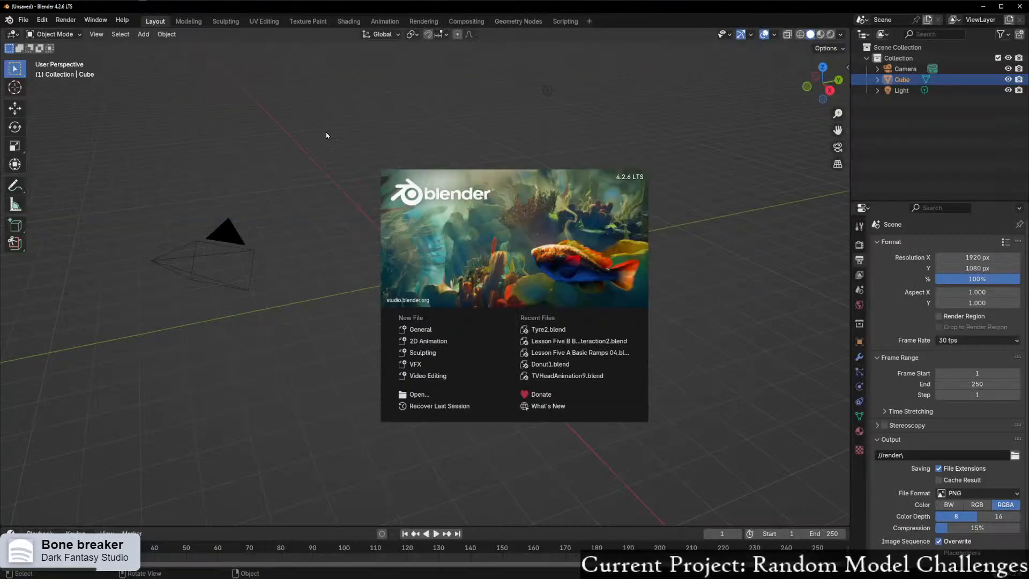
Step: Recover the auto-saved file Tyre2_12104_autosave.blend in the restarted Blender and select the Treads
left_click(525, 423)
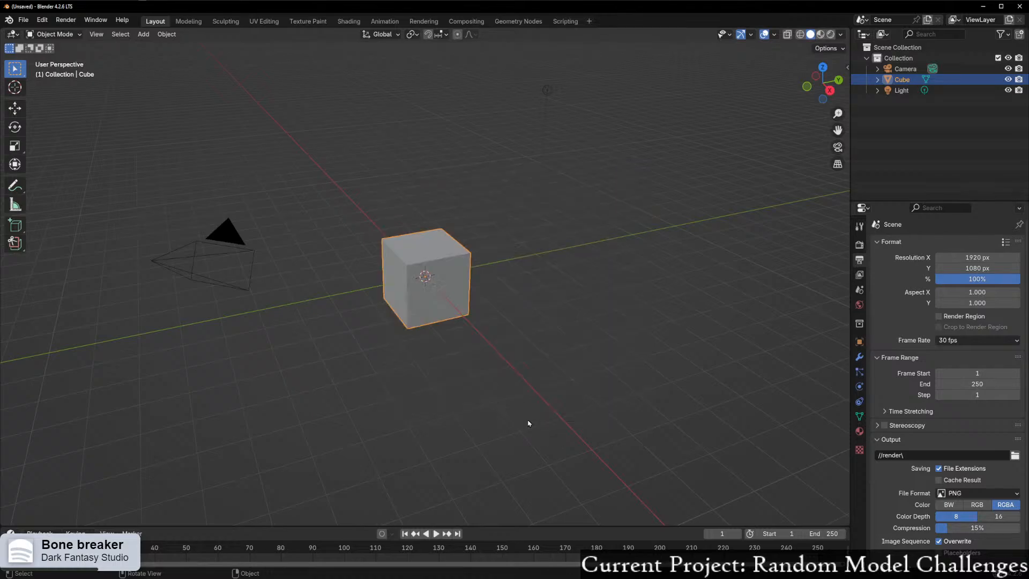
left_click(24, 20)
mouse_move(96, 75)
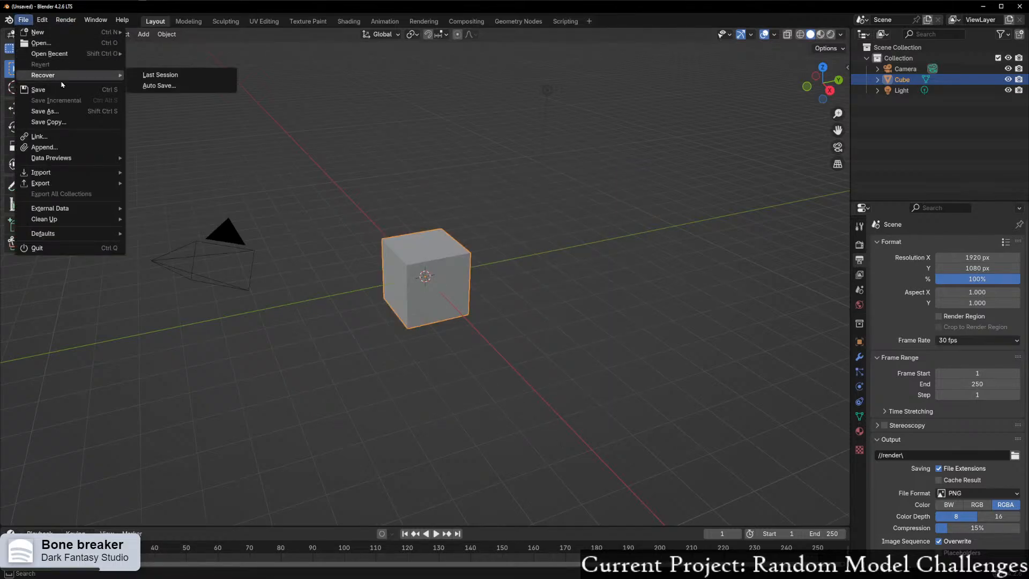
left_click(158, 86)
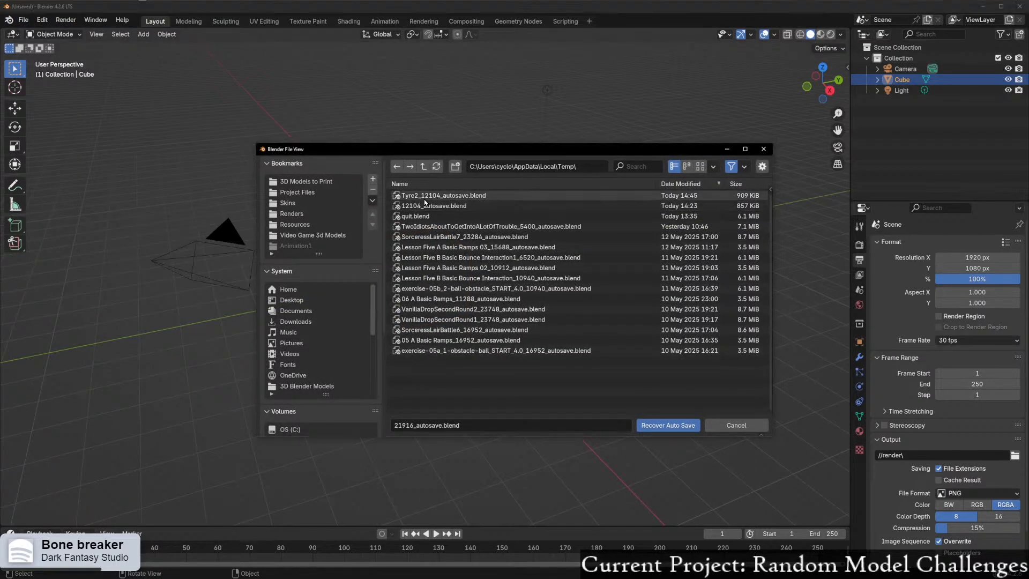
double_click(422, 200)
mouse_move(325, 202)
middle_mouse_down()
mouse_move(372, 218)
mouse_move(355, 196)
middle_mouse_up()
left_click(355, 196)
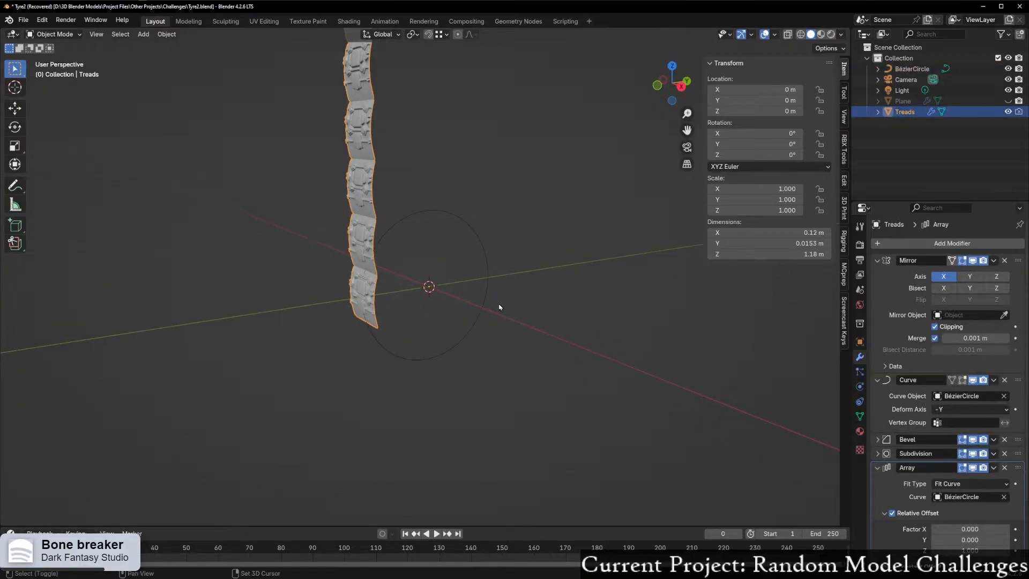
middle_click_drag(498, 306, 513, 350)
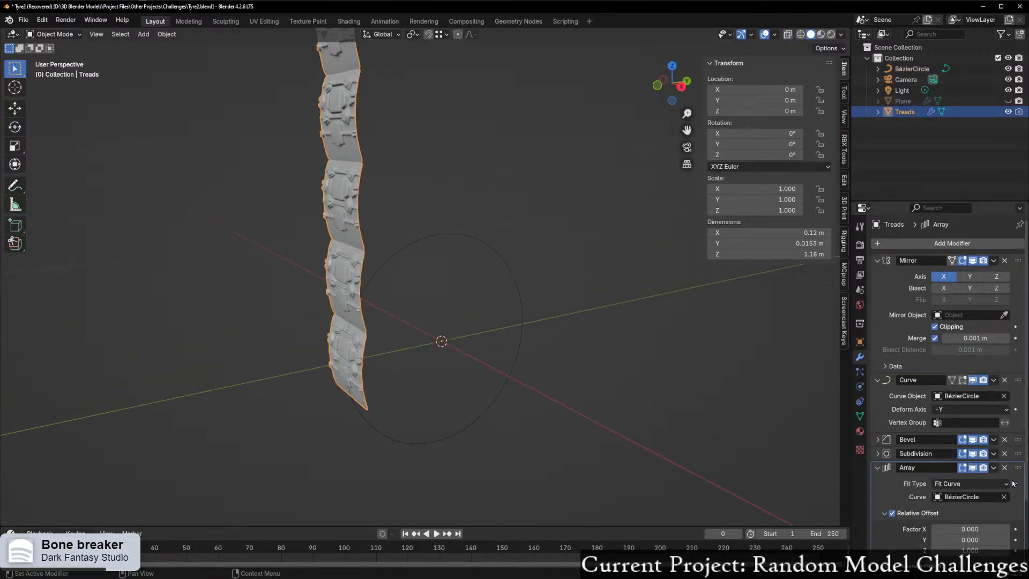
Step: Turn off the Subdivision modifier's viewport display and move the Array directly below the Curve modifier
left_click(972, 454)
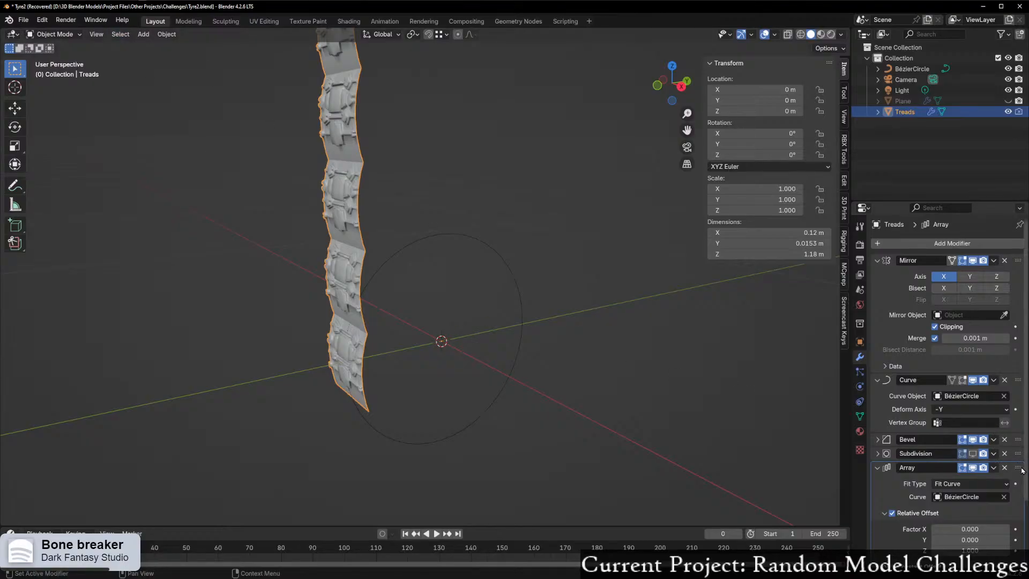
left_click_drag(1018, 469, 1009, 434)
scroll(777, 428, "down", 2)
scroll(895, 429, "down", 2)
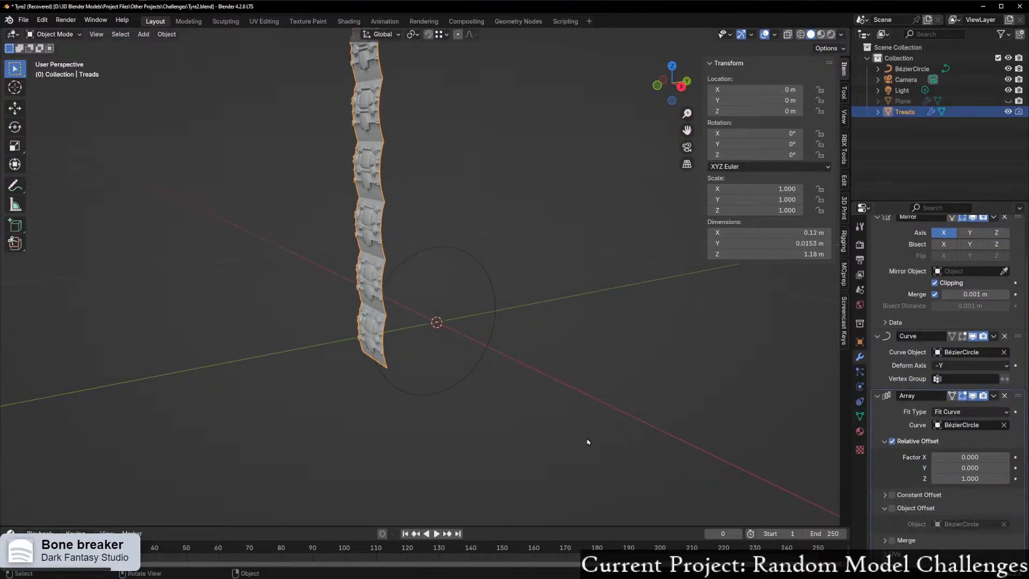
Step: Move the Array modifier above the Curve modifier in the recovered Treads' modifier stack
middle_click_drag(586, 439, 522, 419)
scroll(538, 422, "up", 4)
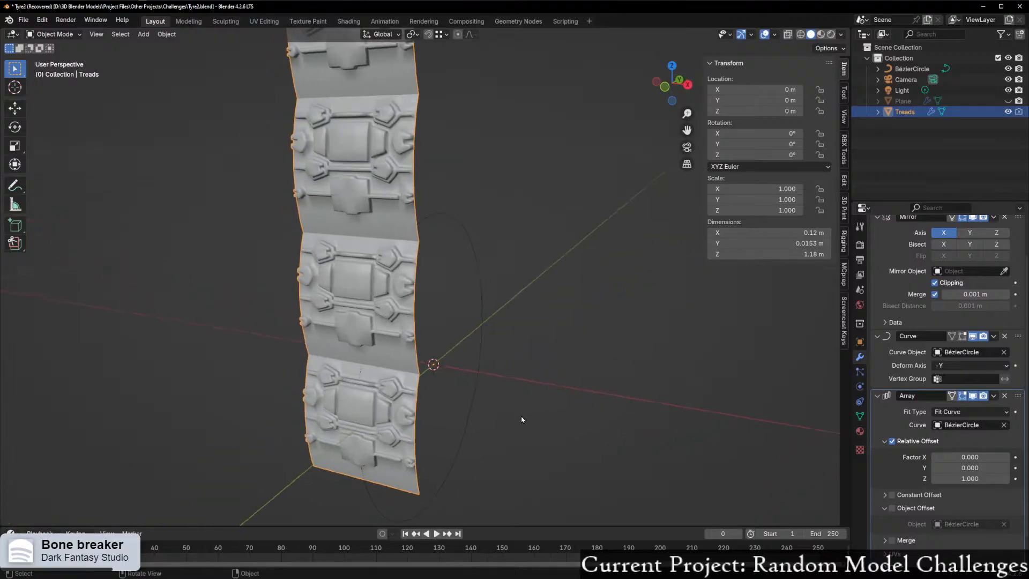
scroll(537, 420, "up", 1)
left_click_drag(1018, 396, 972, 335)
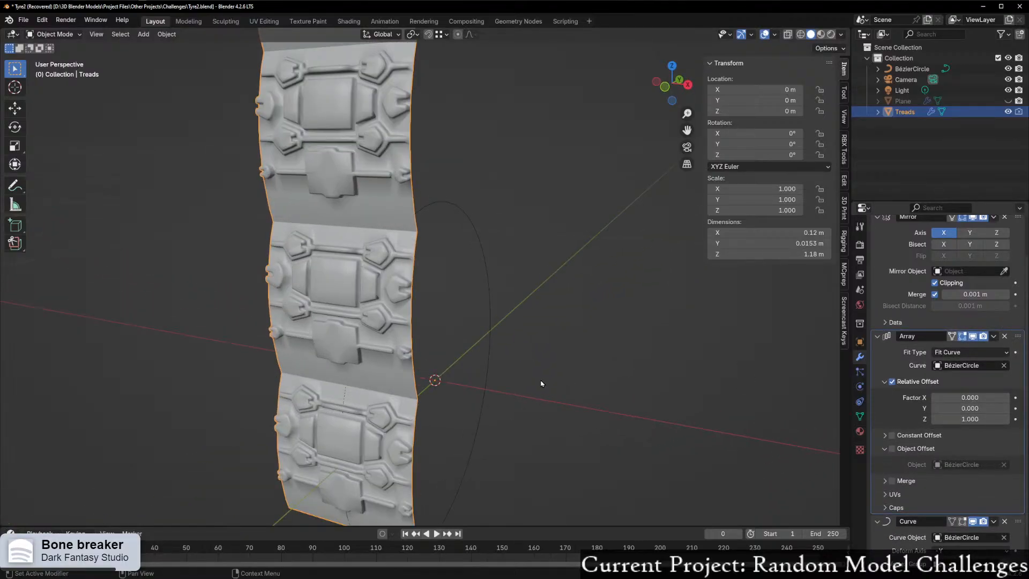
scroll(539, 380, "down", 9)
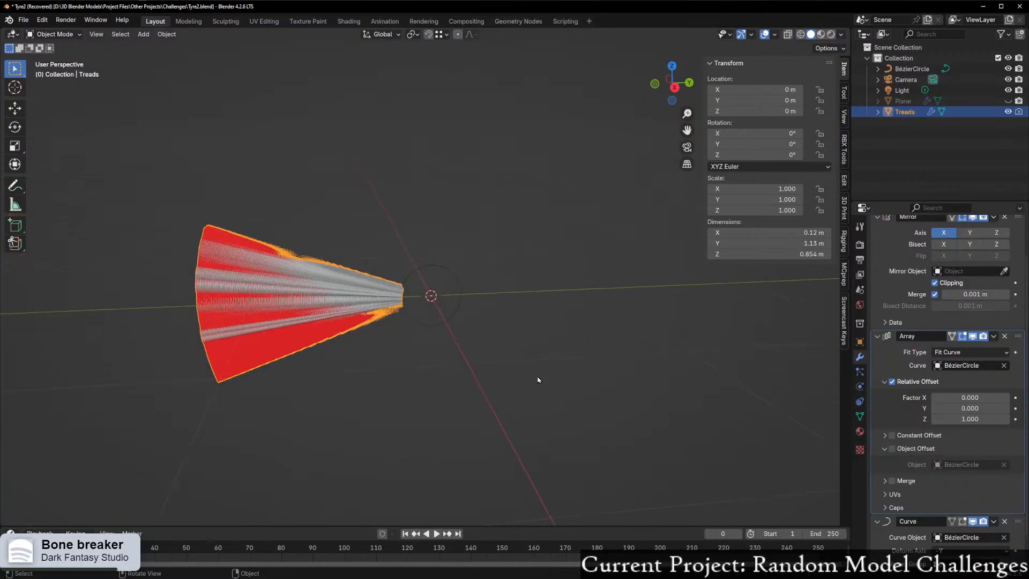
Step: Set the Z factor of the Treads' Array relative offset to 0
middle_click_drag(539, 379, 652, 366)
scroll(559, 383, "up", 6)
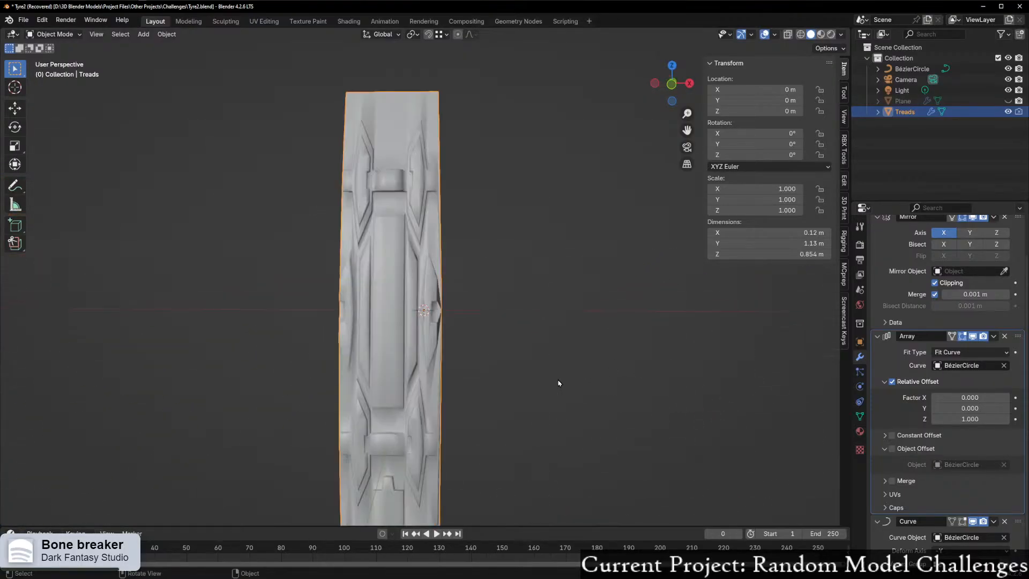
middle_click_drag(558, 383, 543, 387)
middle_click_drag(621, 433, 605, 435)
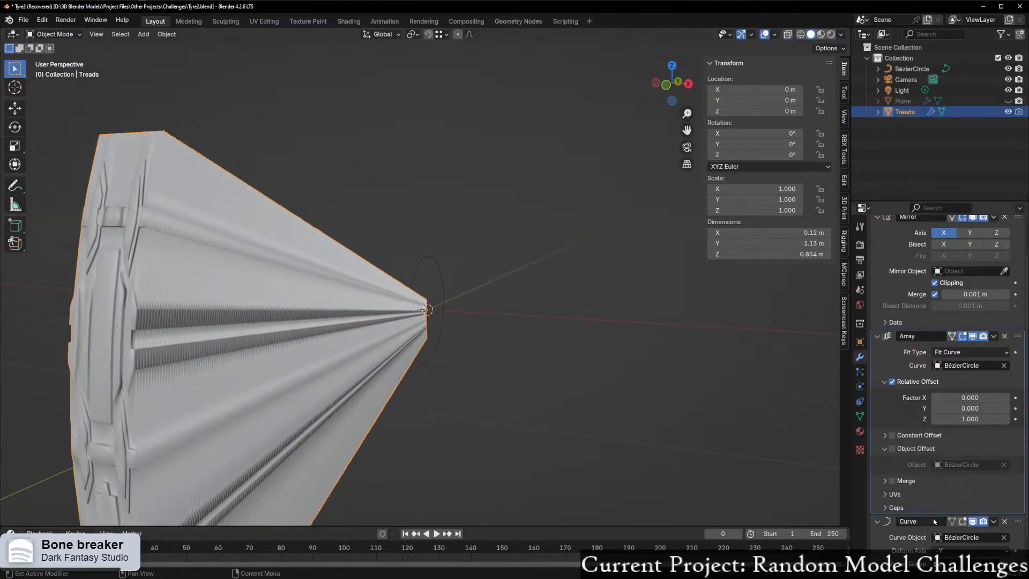
scroll(948, 482, "down", 2)
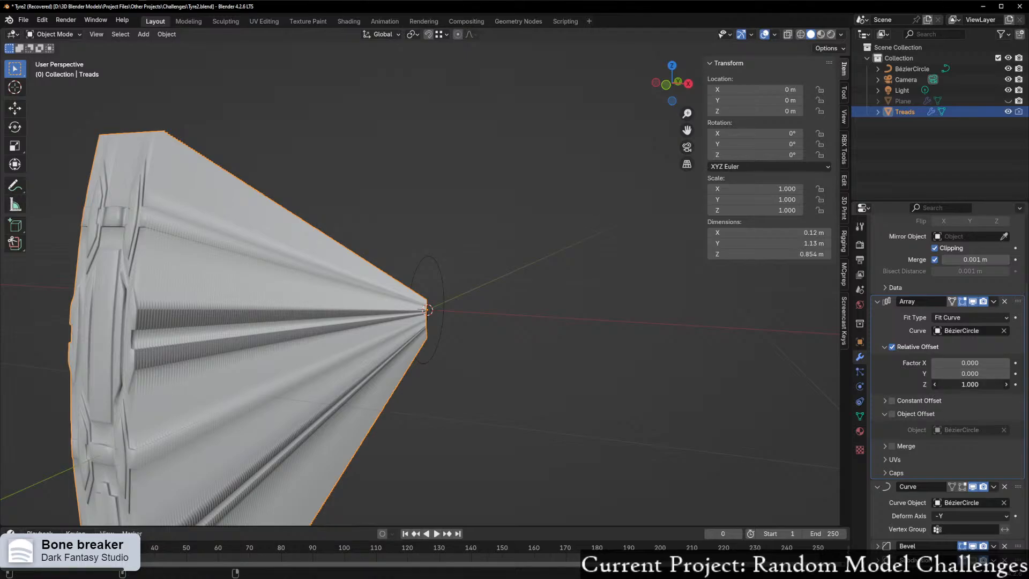
left_click_drag(970, 384, 644, 398)
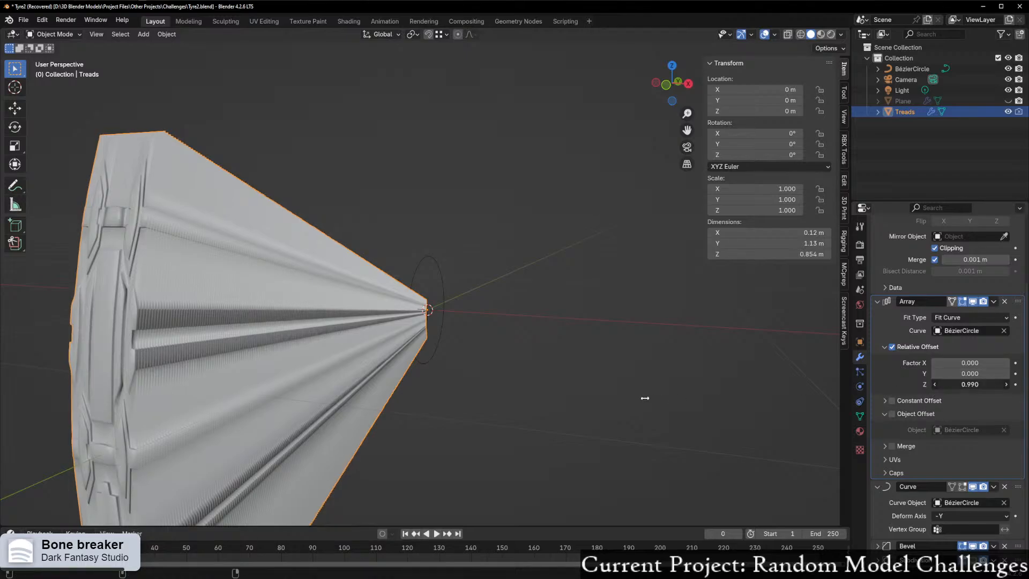
left_click_drag(937, 393, 558, 445)
left_click(975, 384)
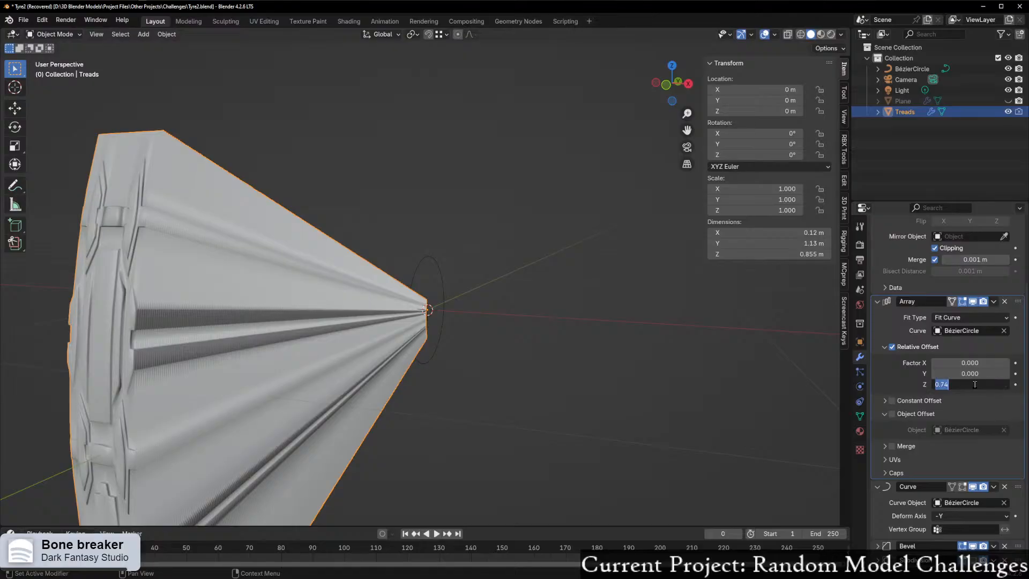
type("0")
key("Return")
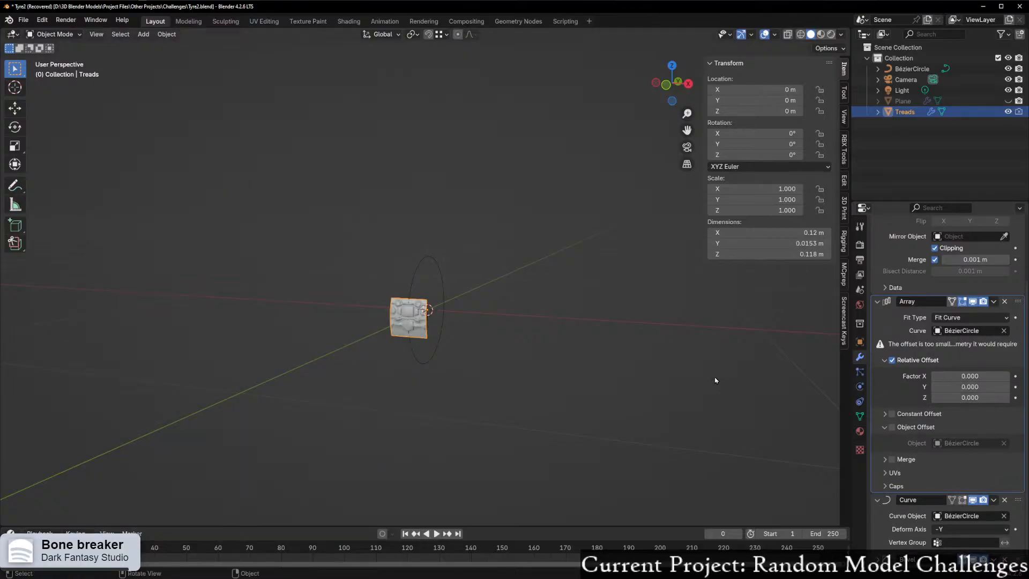
Step: Set the Y factor of the Array's relative offset to 0.9 and check the resulting tread ring
left_click(970, 386)
type("0.9")
key("Return")
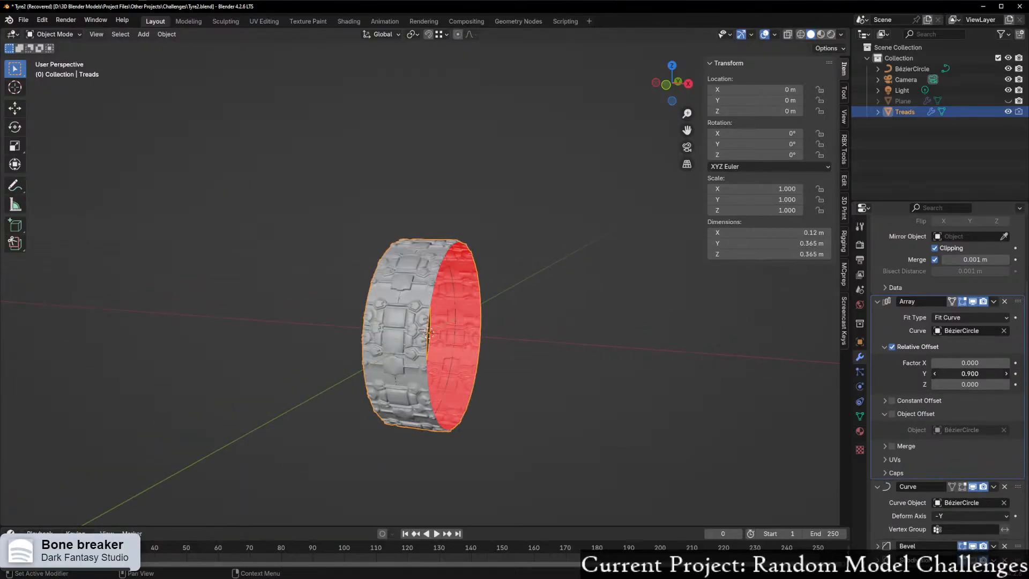
scroll(610, 373, "up", 3)
middle_click_drag(603, 374, 538, 417)
scroll(503, 374, "up", 2)
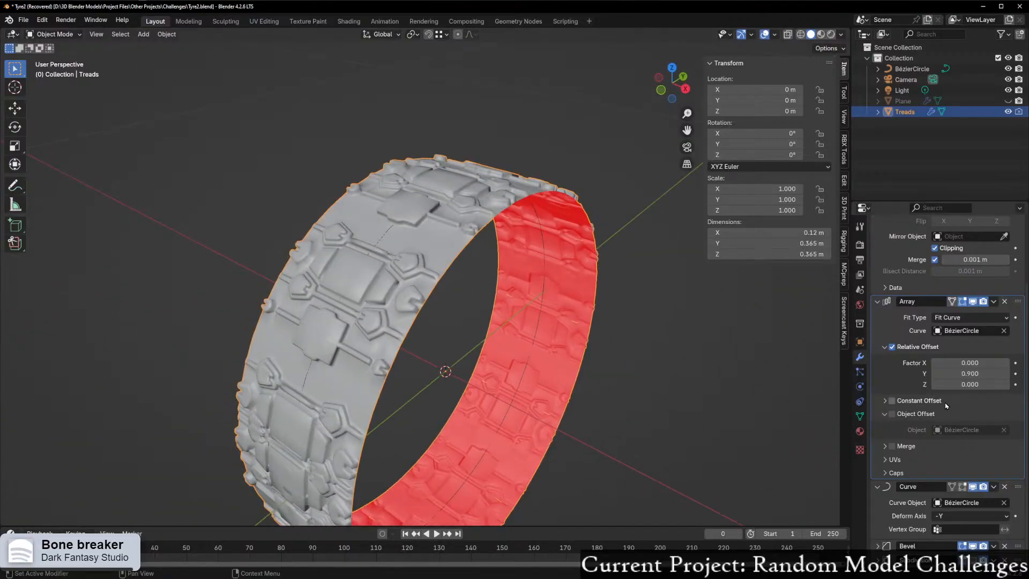
Step: Set the Y factor of the Array's relative offset to 1 and check the spacing of the tread copies
left_click(956, 373)
type("1")
key("Return")
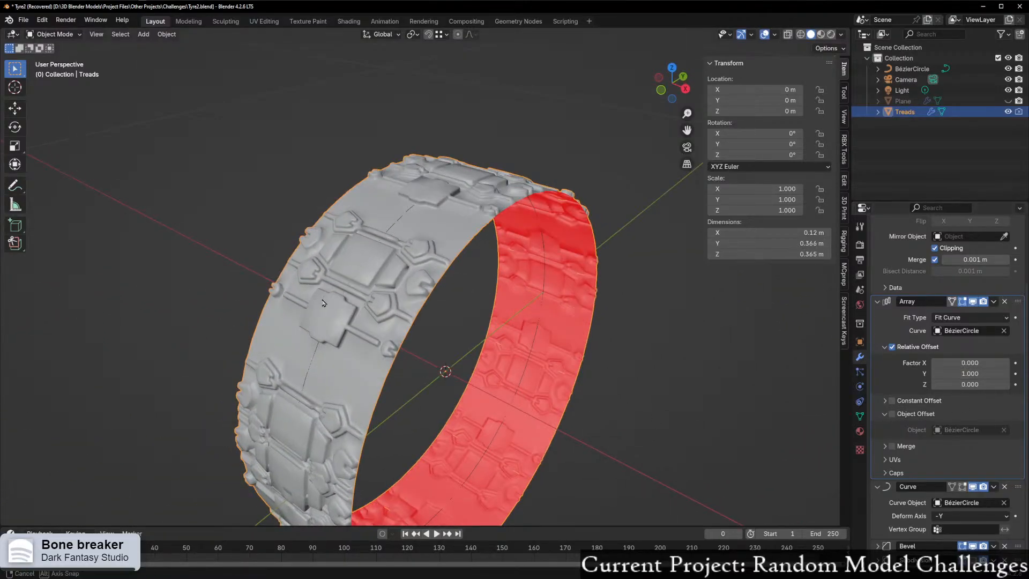
middle_click_drag(343, 247, 454, 367)
scroll(371, 363, "up", 3)
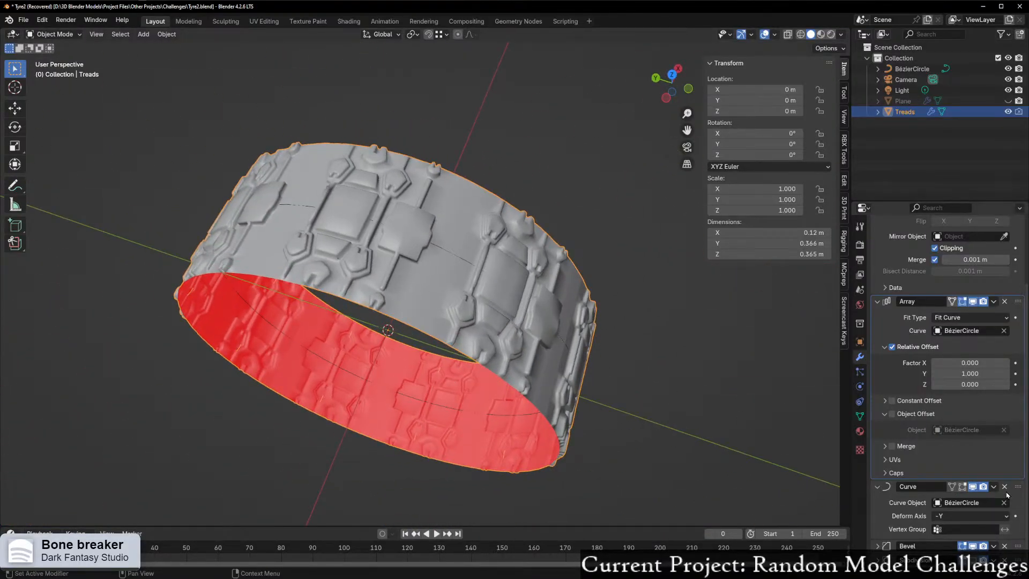
Step: Collapse the Curve, Array and Mirror modifier settings of the Treads
left_click(877, 487)
left_click(876, 347)
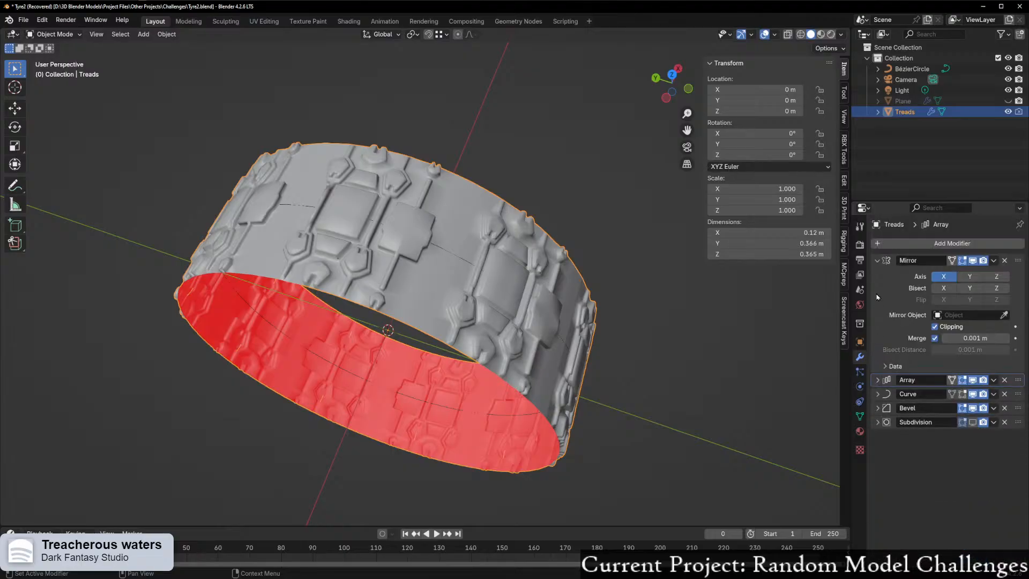
left_click(877, 261)
middle_click_drag(388, 321, 423, 305)
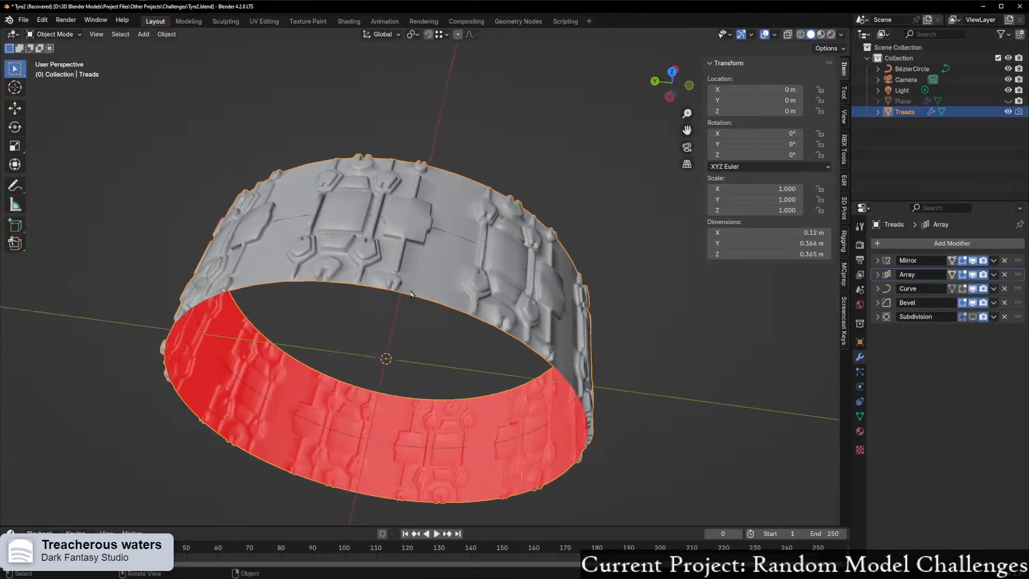
Step: Turn on the viewport statistics overlay and expand the Subdivision modifier's settings
left_click(841, 34)
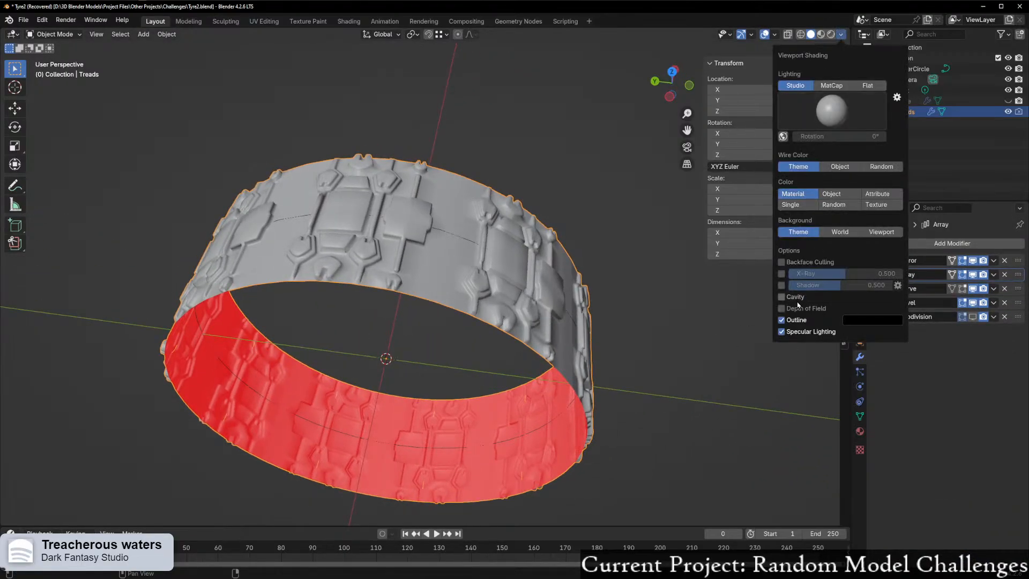
left_click(776, 34)
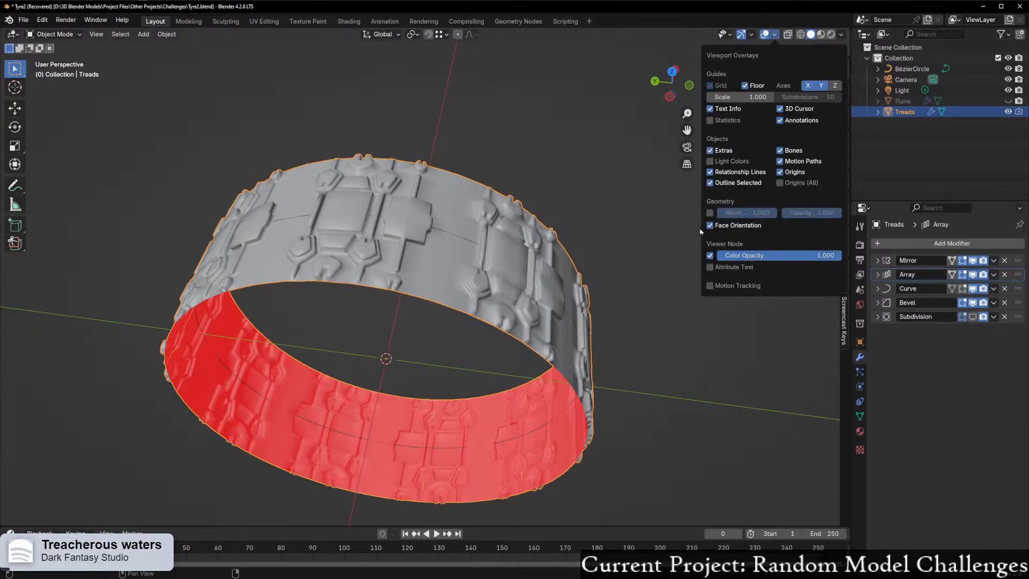
left_click(709, 121)
middle_click_drag(428, 247, 471, 286)
scroll(391, 271, "up", 3)
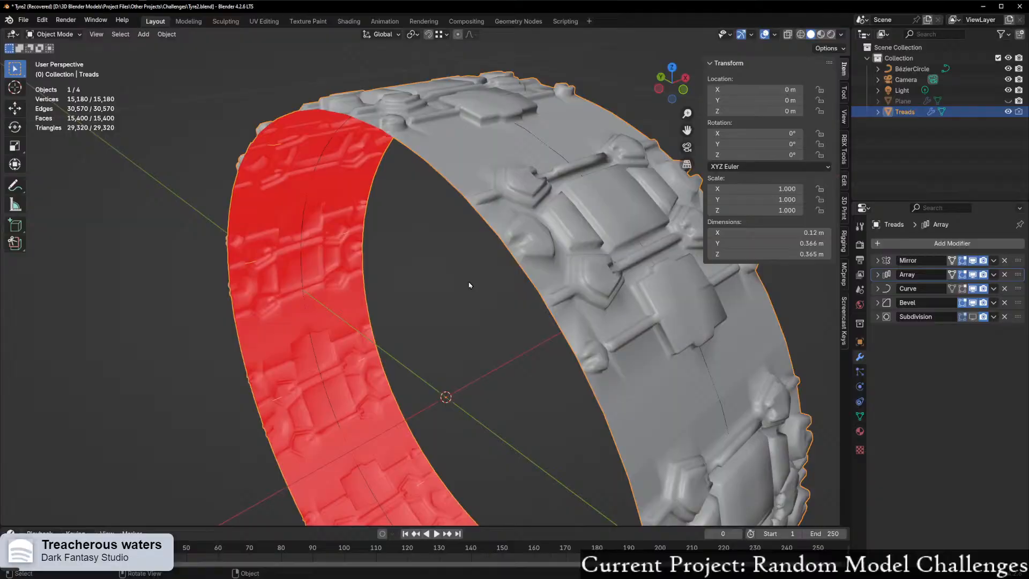
left_click(877, 316)
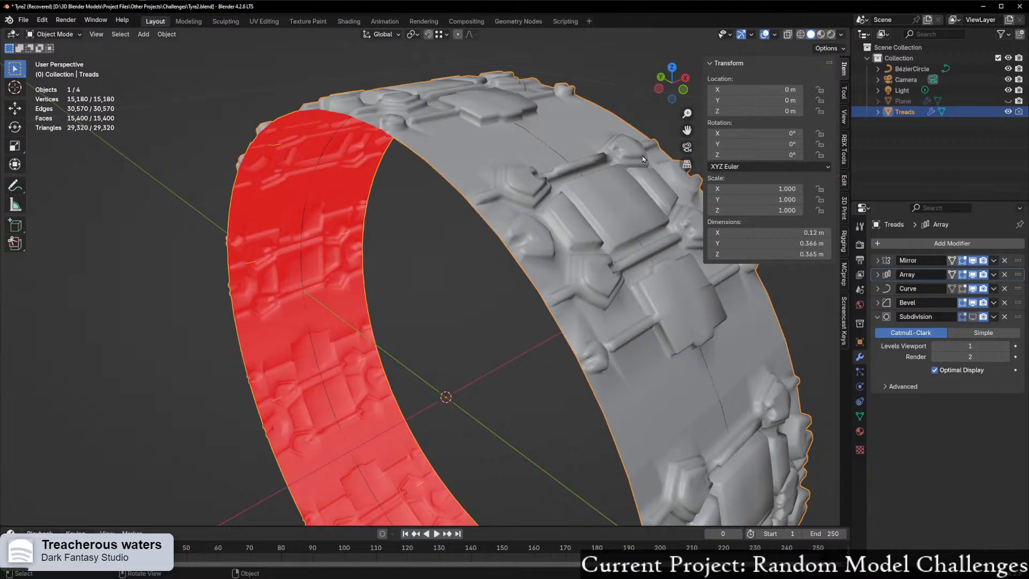
middle_click_drag(449, 190, 493, 230)
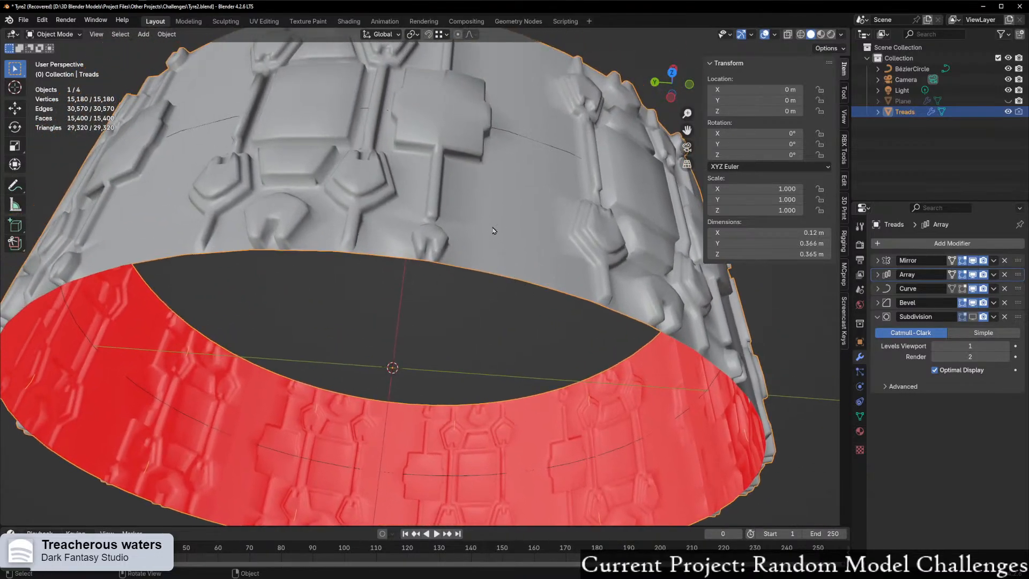
Step: Enter Edit Mode on the Treads and delete the outermost row of faces along the tile's -Y edge
key("ctrl+Tab")
left_click(561, 247)
middle_click_drag(540, 263, 431, 290)
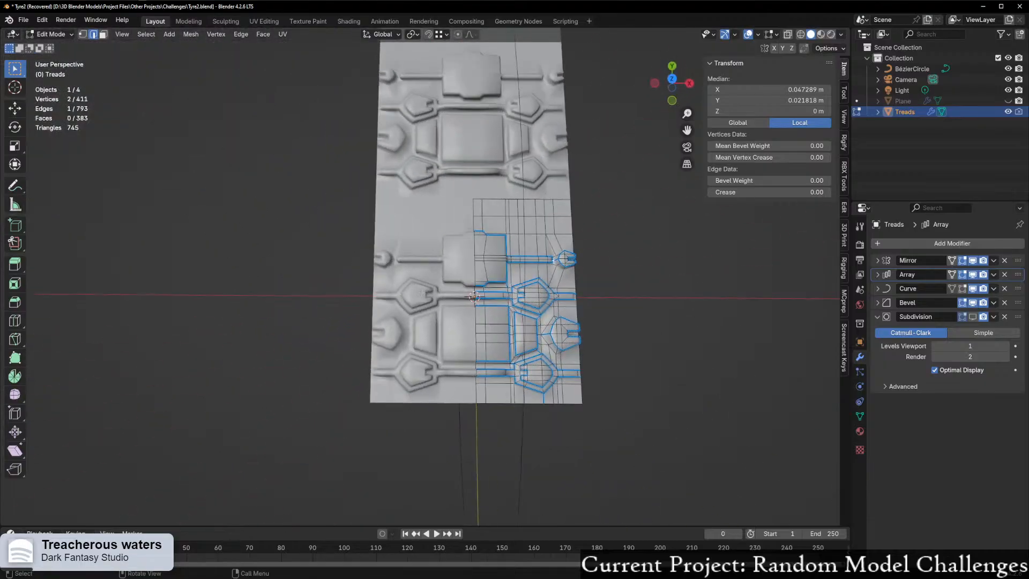
scroll(507, 245, "up", 2)
middle_click_drag(534, 221, 433, 379)
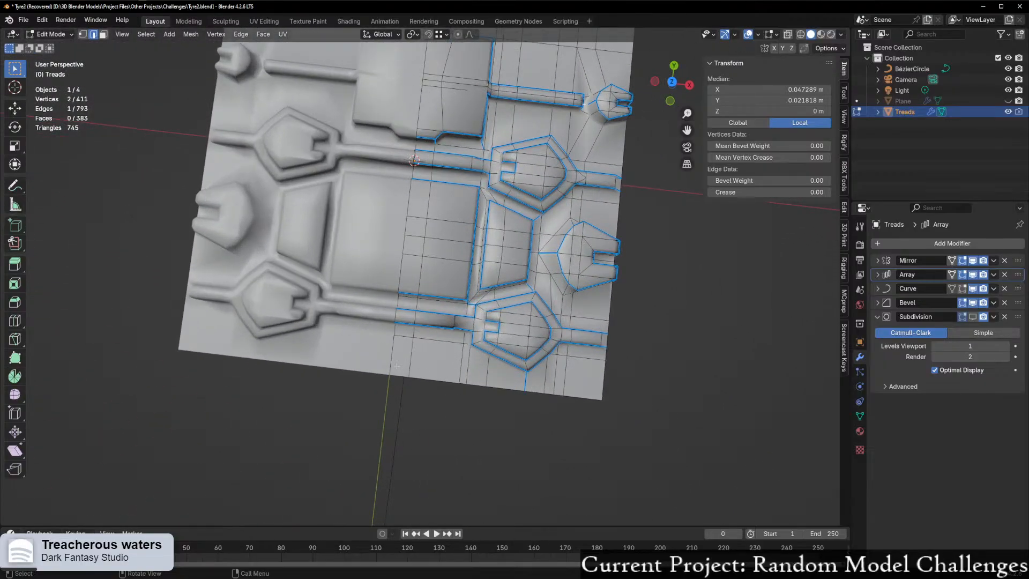
left_click_drag(396, 375, 488, 394)
middle_click_drag(488, 394, 412, 411)
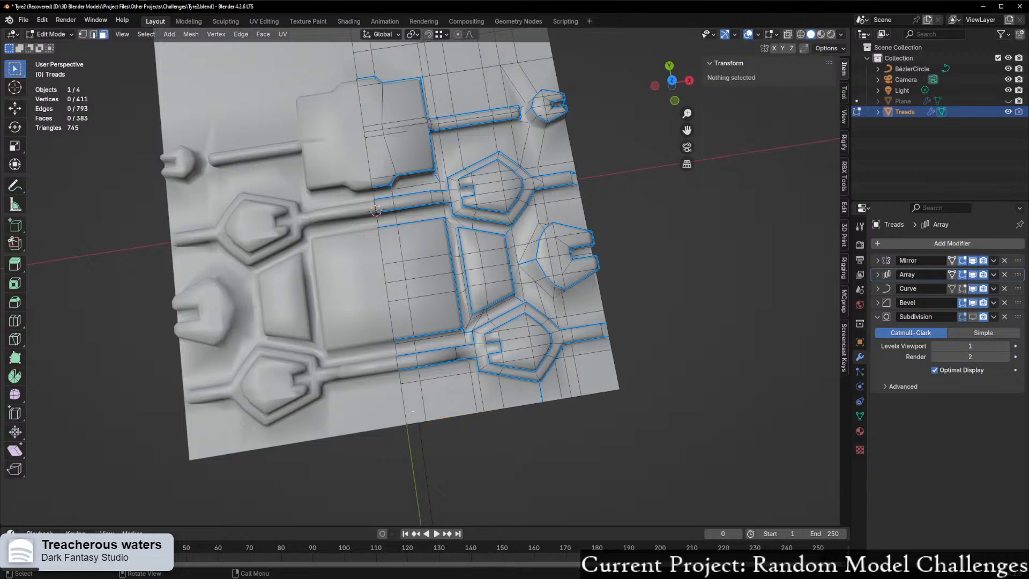
left_click_drag(416, 411, 531, 427)
middle_click_drag(554, 415, 501, 429)
left_click_drag(498, 429, 613, 438)
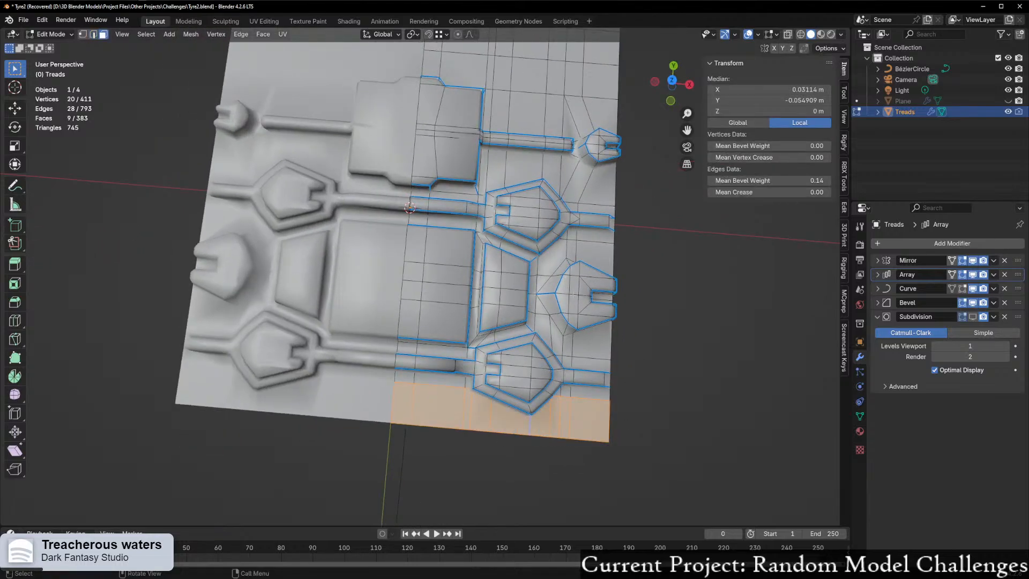
key("x")
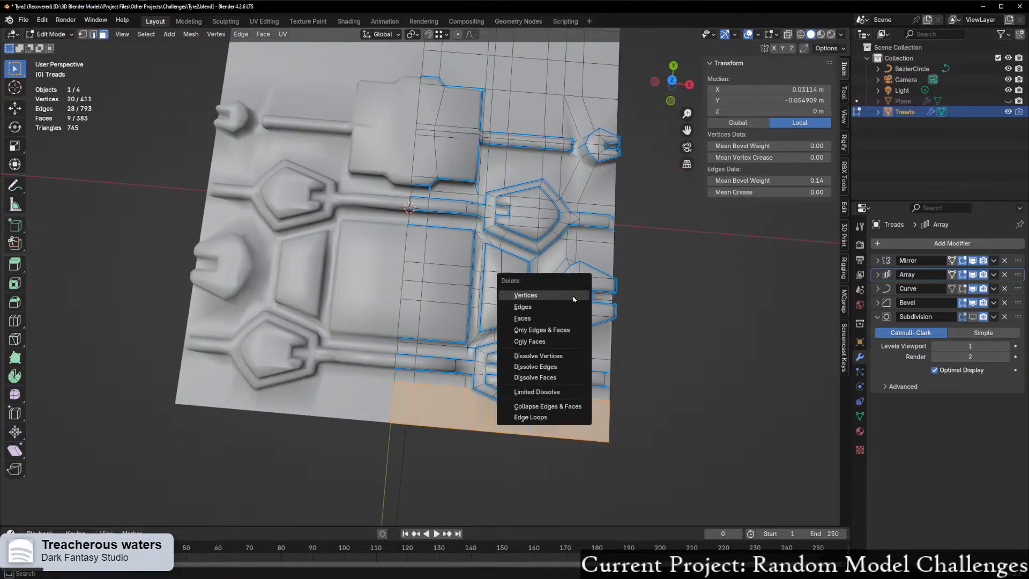
left_click(547, 321)
Step: Delete the outermost row of faces along the tread tile's +Y edge
middle_click_drag(547, 320, 469, 456)
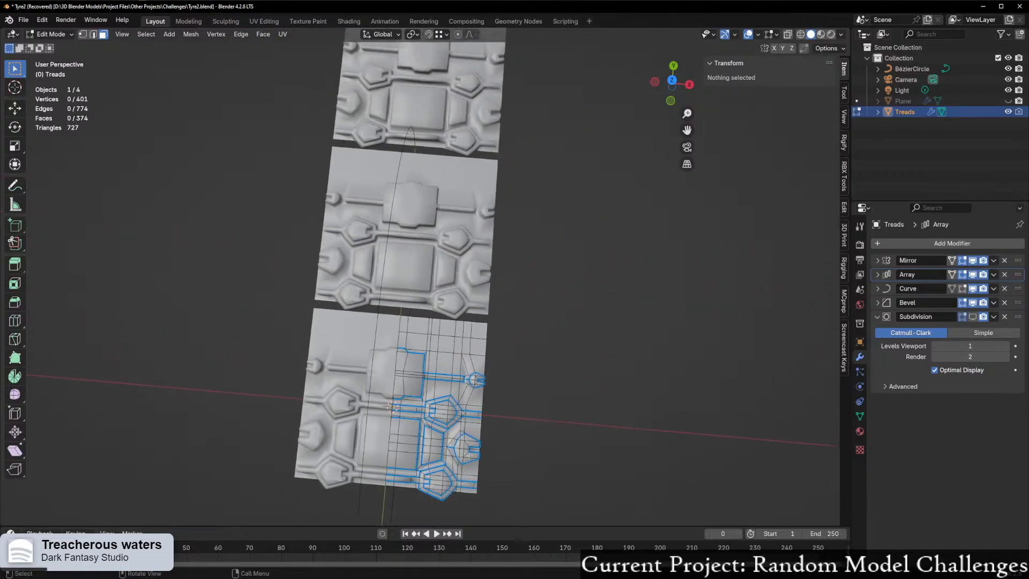
scroll(468, 455, "up", 3)
middle_click_drag(423, 410, 446, 351, "shift")
left_click_drag(554, 279, 553, 282)
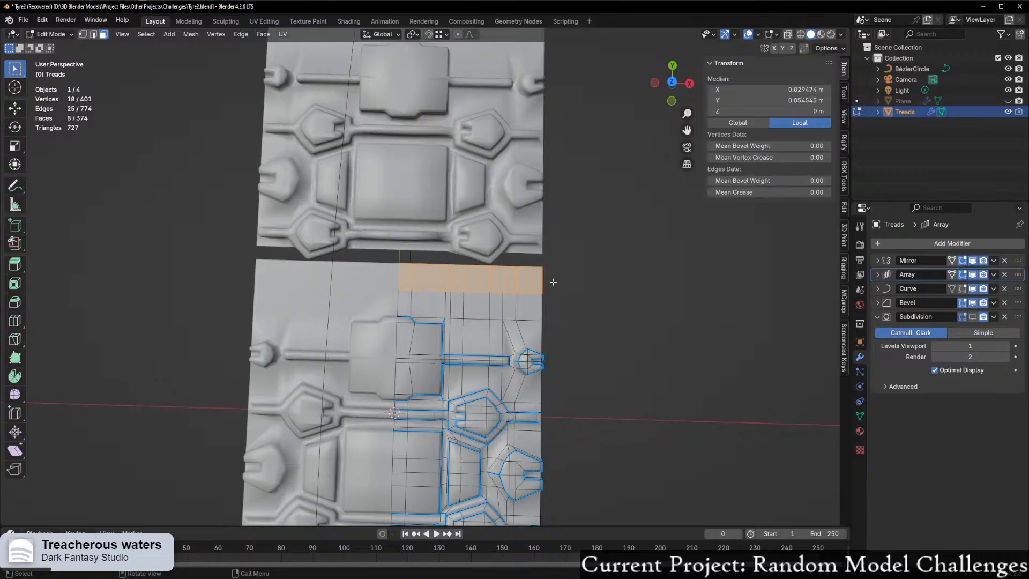
key("x")
left_click(551, 292)
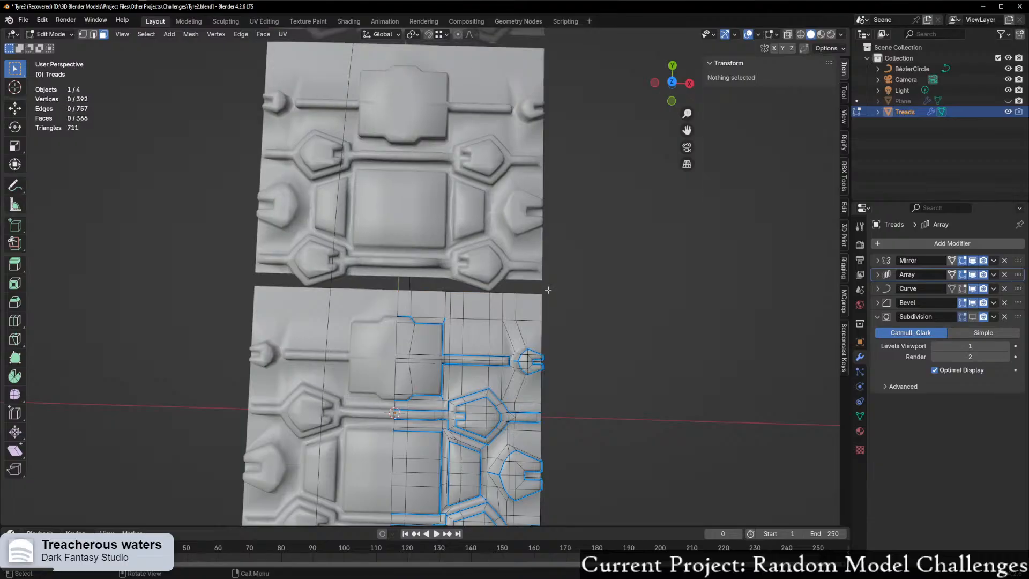
Step: Delete the next plain row of faces at the +Y edge, trimming the tile up to the central block
left_click_drag(397, 293, 561, 303)
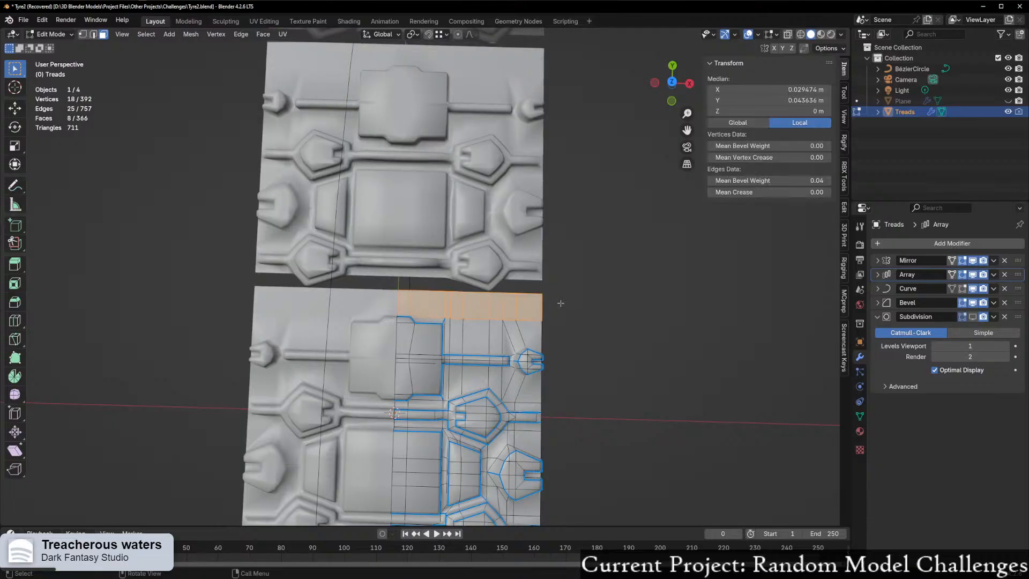
key("x")
left_click(557, 307)
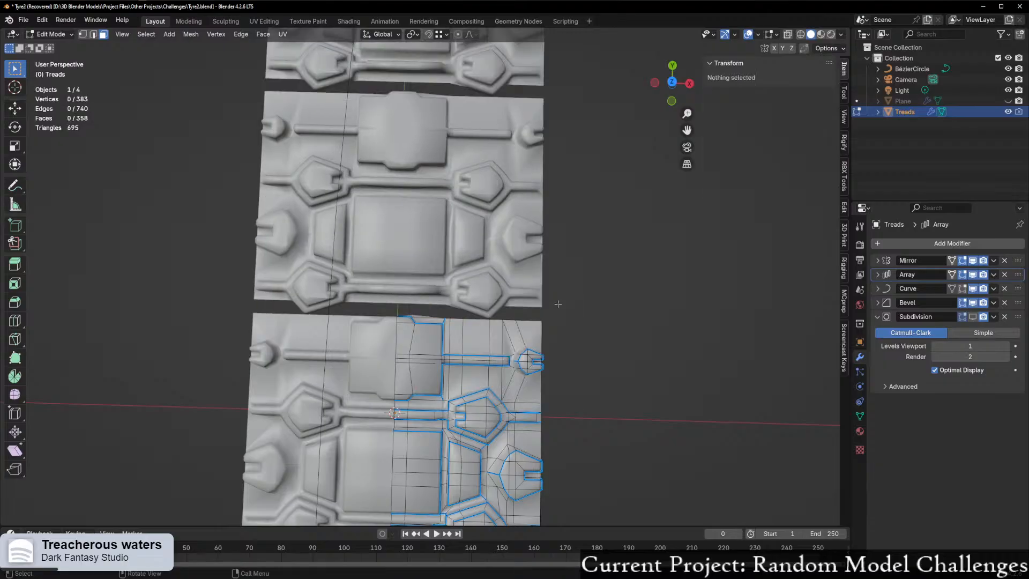
Step: Examine the trimmed tread tile and the gaps between its arrayed copies from several angles
scroll(483, 327, "up", 3)
scroll(457, 342, "down", 1)
scroll(456, 342, "down", 2)
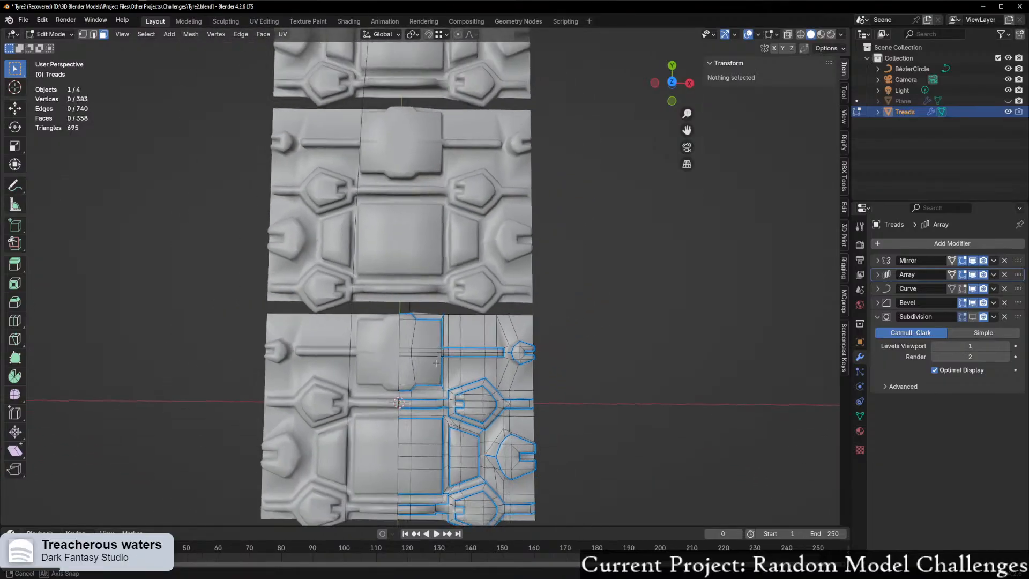
middle_click_drag(456, 342, 509, 361)
scroll(509, 361, "down", 6)
scroll(420, 268, "down", 2)
left_click_drag(358, 195, 514, 399)
key("KP_Decimal")
left_click(361, 226)
middle_click_drag(361, 225, 483, 209)
middle_click_drag(263, 393, 331, 210, "shift")
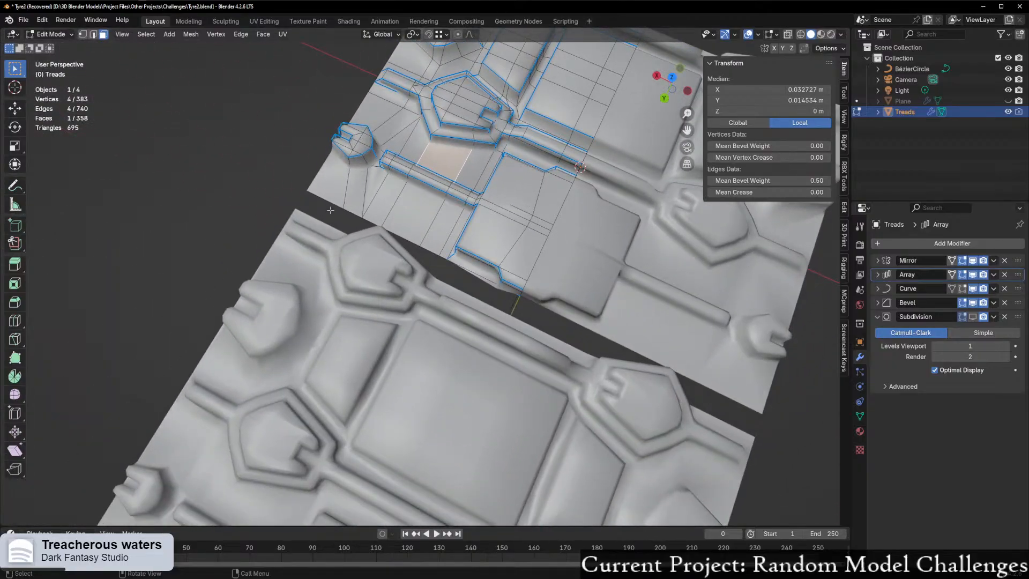
left_click(308, 137)
middle_click_drag(364, 142, 263, 147)
scroll(263, 147, "down", 1)
Step: Return to Object Mode and turn off the viewport display of the Bevel, Curve and Array modifiers
key("Tab")
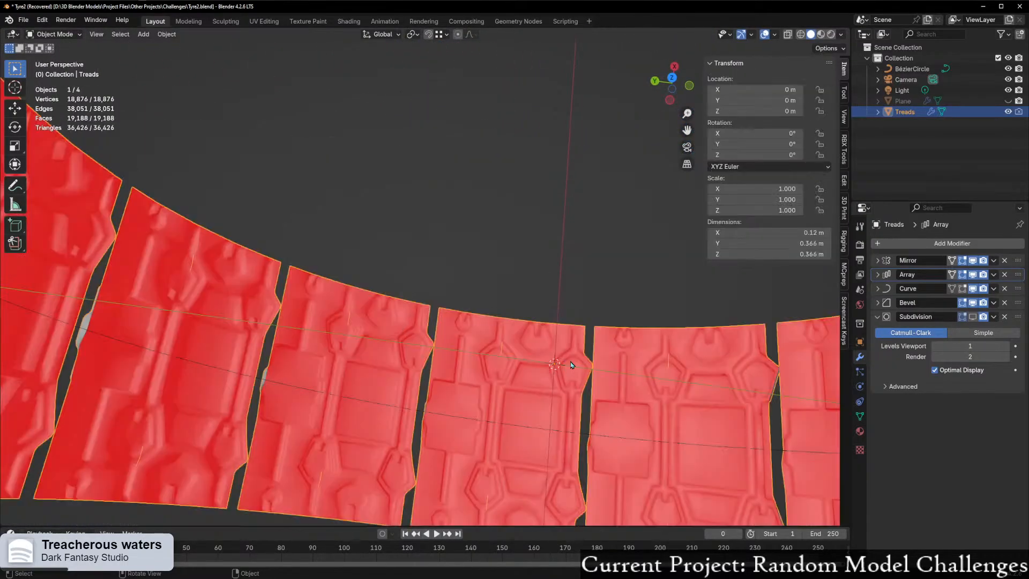
key("KP_Decimal")
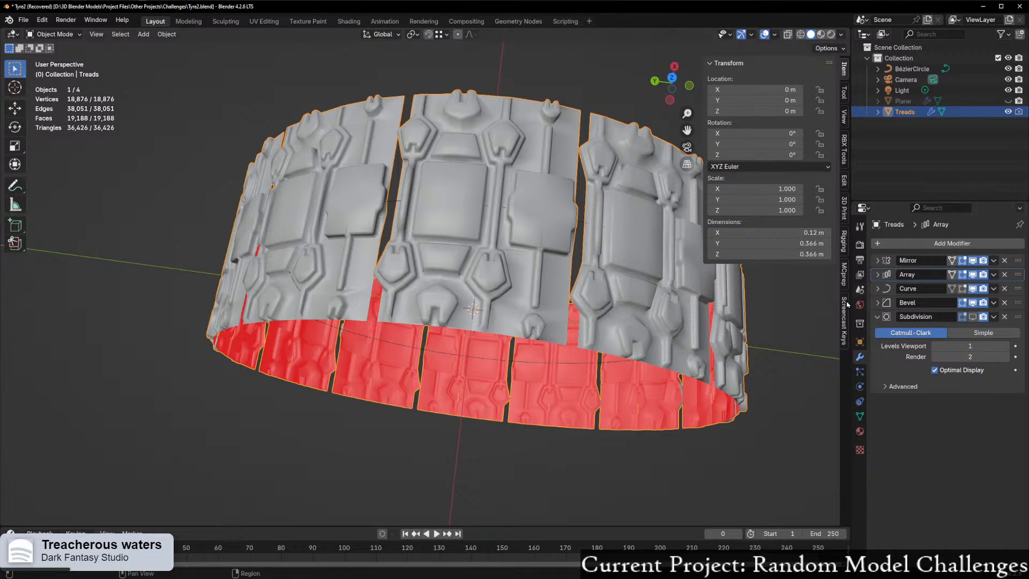
left_click(973, 302)
left_click(973, 288)
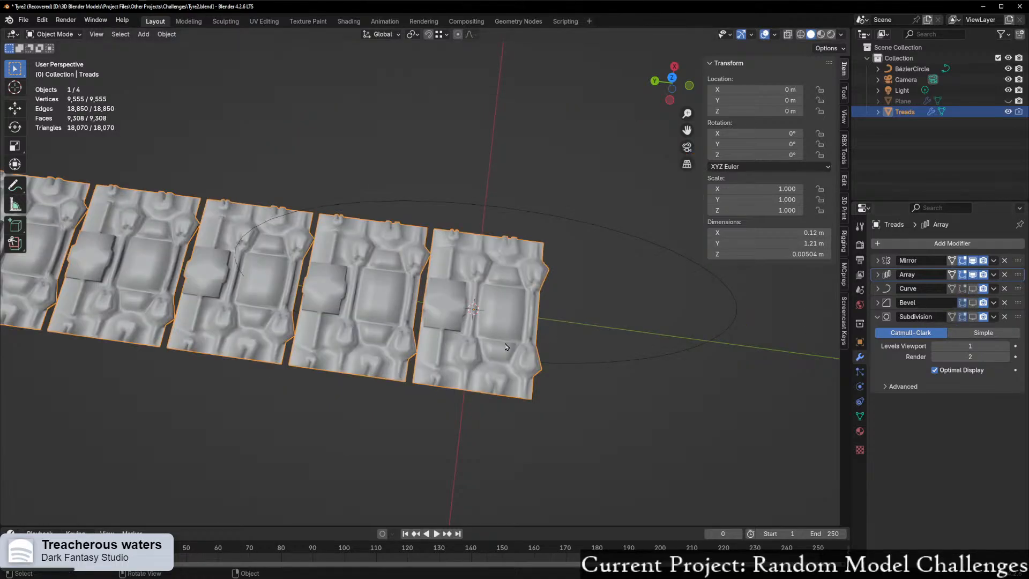
left_click(972, 274)
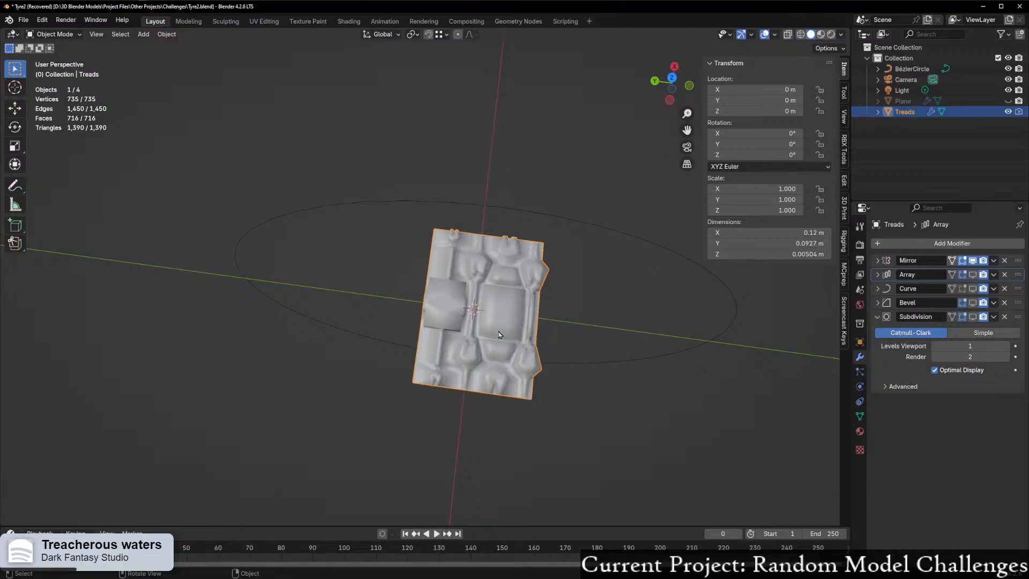
Step: Try to set the Treads object's origin to its geometry in Object Mode
key("ctrl+Tab")
left_click(566, 333)
scroll(572, 352, "up", 3)
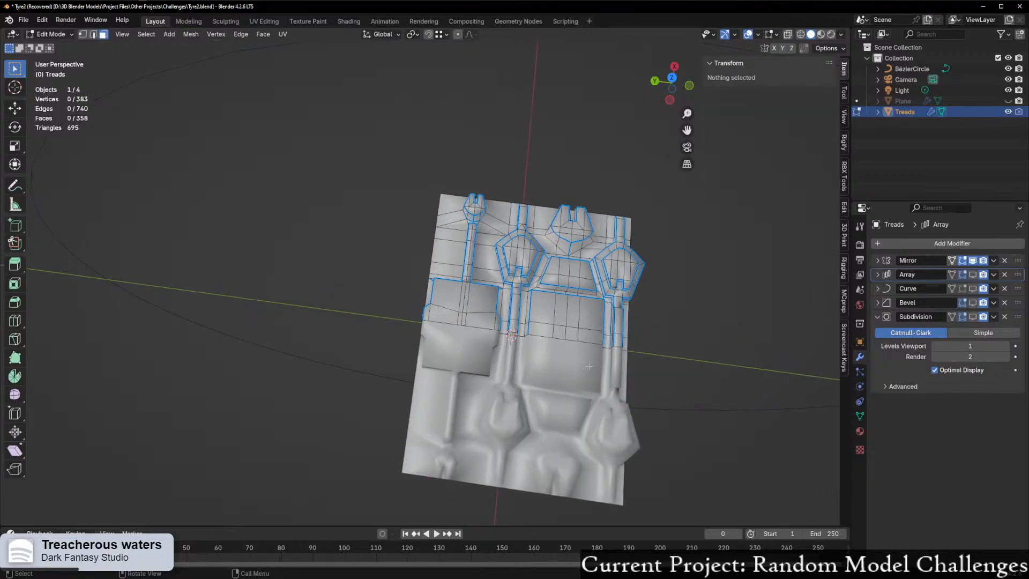
key("ctrl+Tab")
left_click(517, 379)
right_click(518, 379)
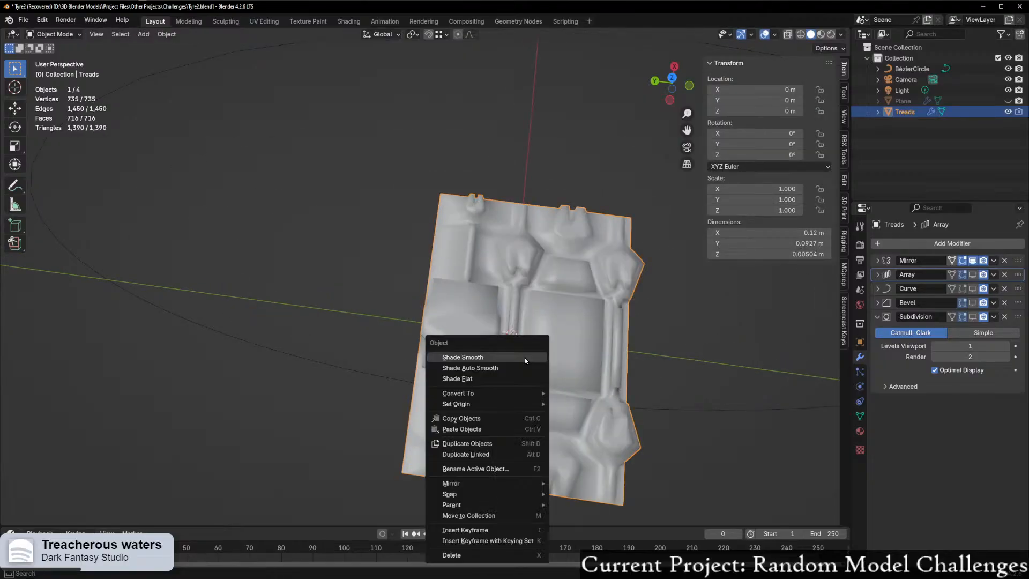
mouse_move(529, 406)
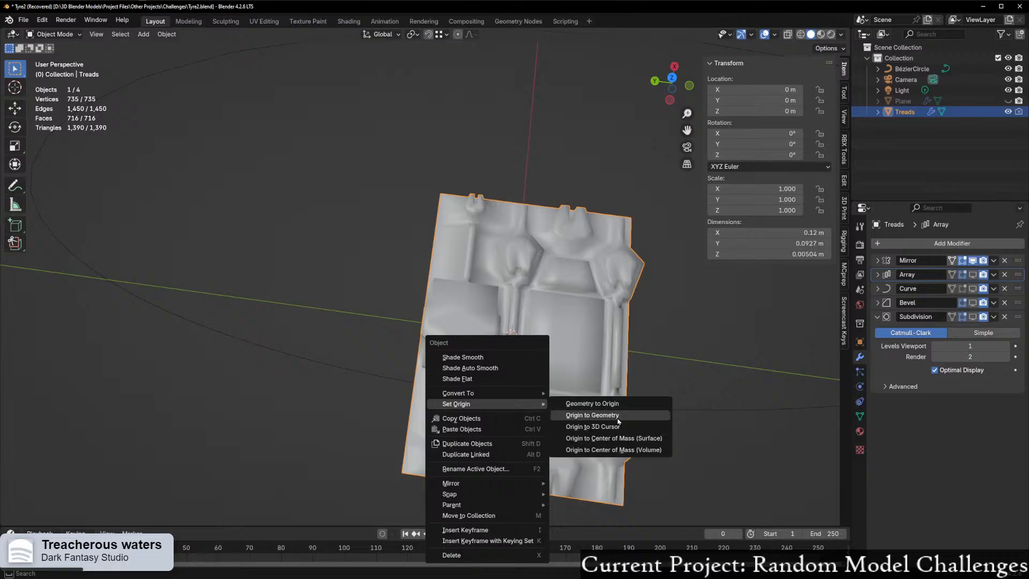
left_click(616, 418)
middle_click_drag(607, 419, 496, 415)
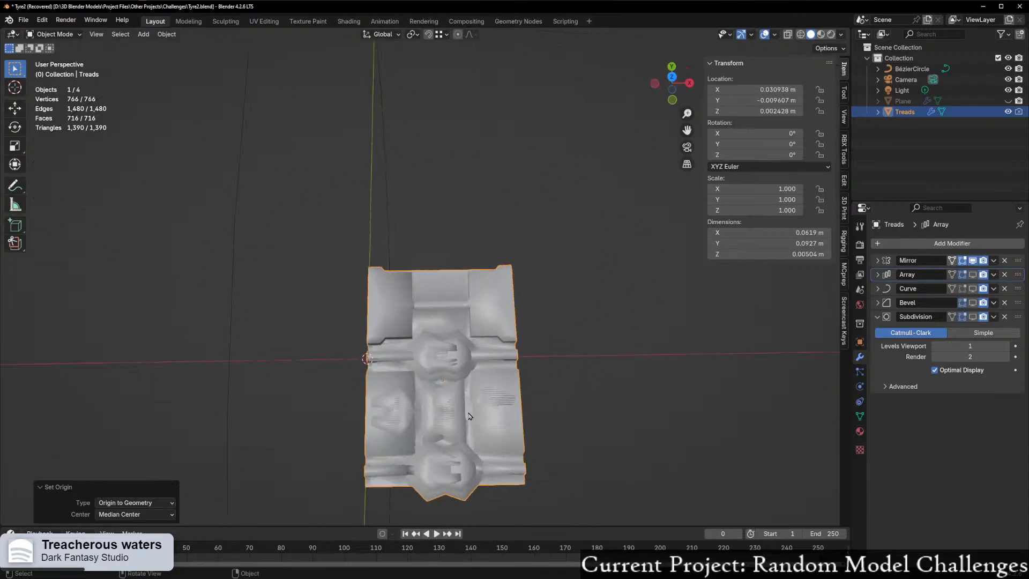
key("ctrl+z")
Step: Limit transforms to origins only and move the Treads object's origin about -0.0079 m along Y in top view
scroll(456, 418, "down", 2)
middle_click_drag(408, 418, 516, 434)
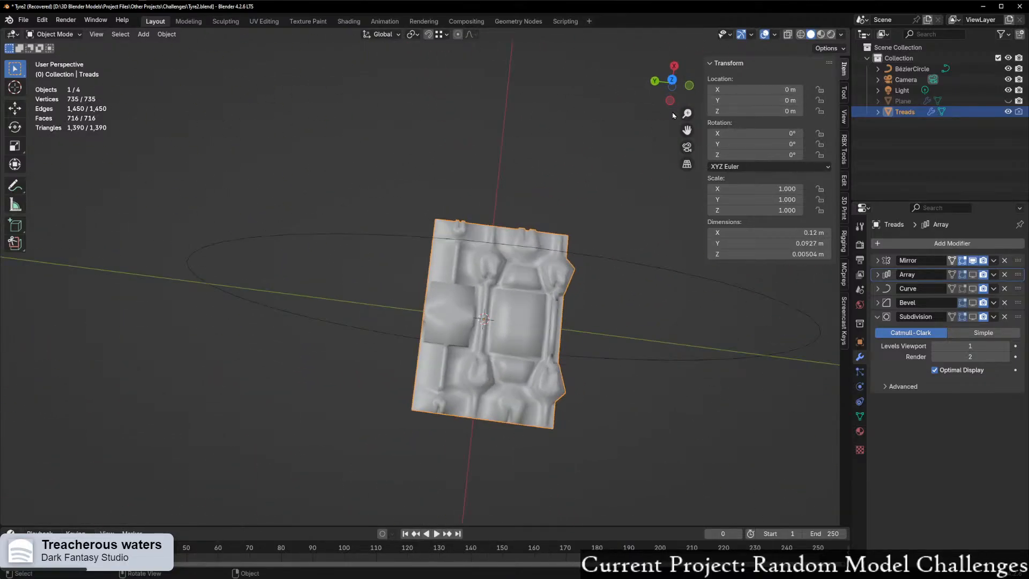
left_click(672, 81)
scroll(423, 429, "up", 3)
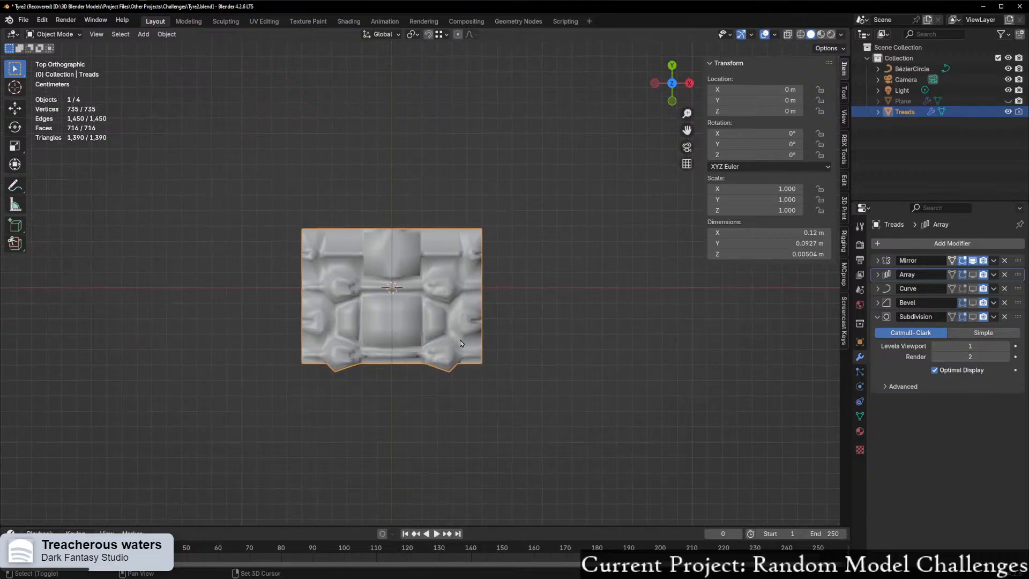
left_click(828, 48)
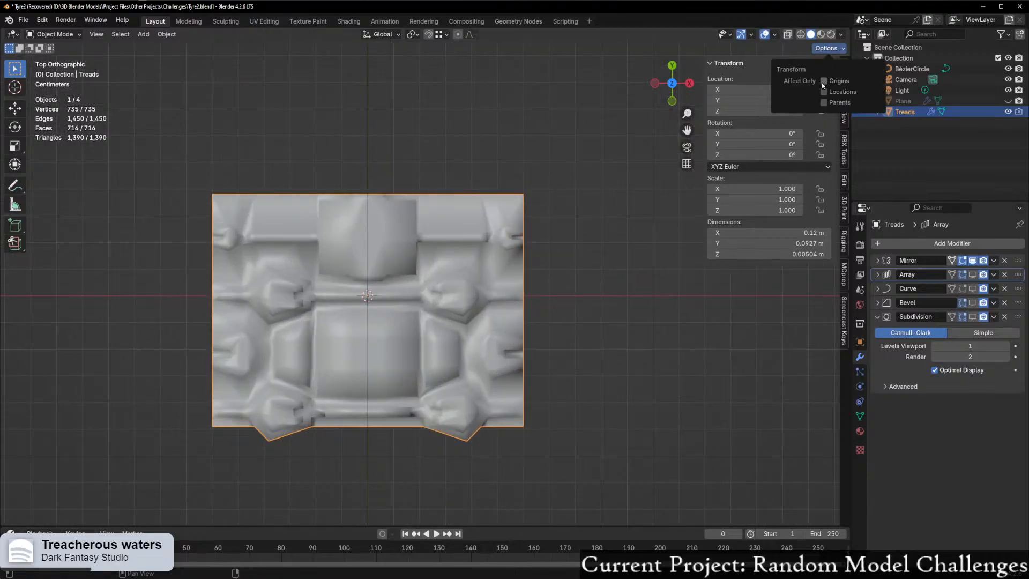
left_click(823, 81)
scroll(420, 251, "down", 5)
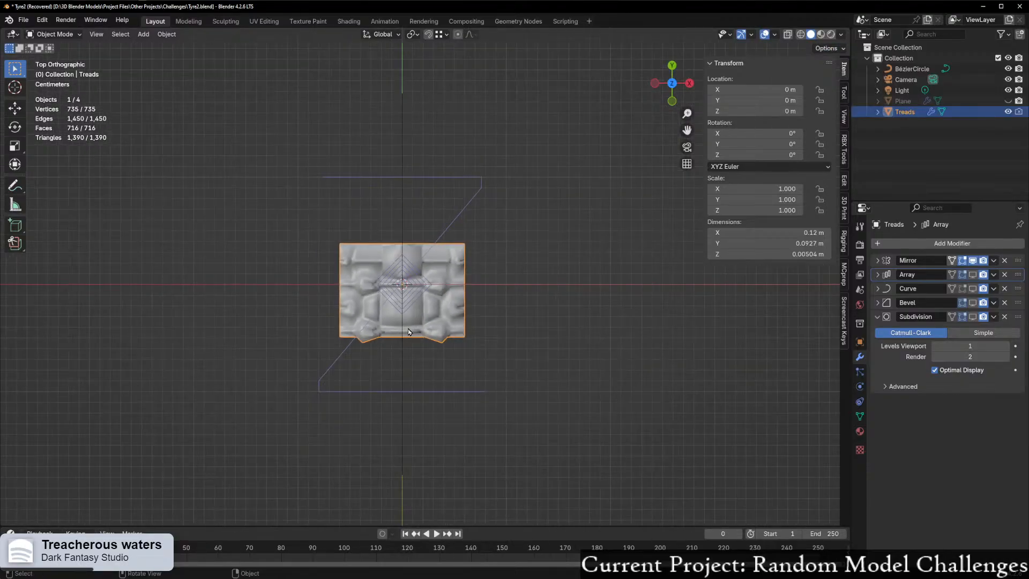
scroll(409, 332, "up", 5)
key("g")
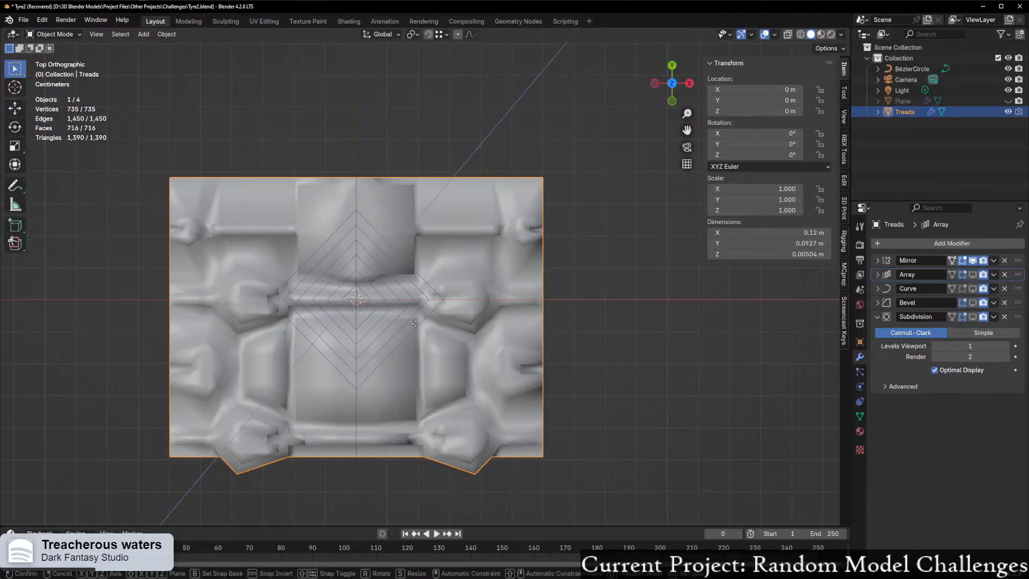
key("y")
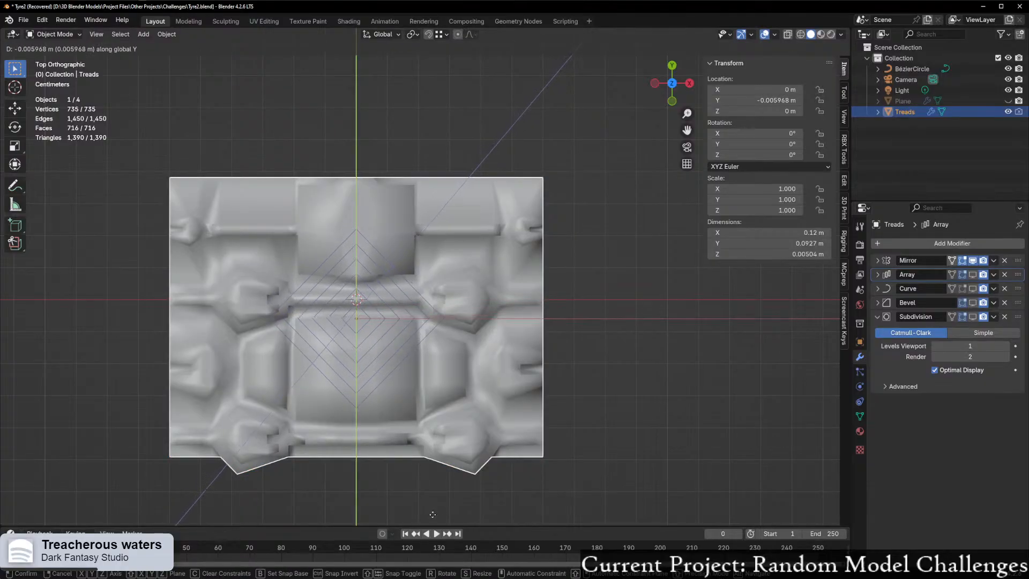
left_click(467, 80)
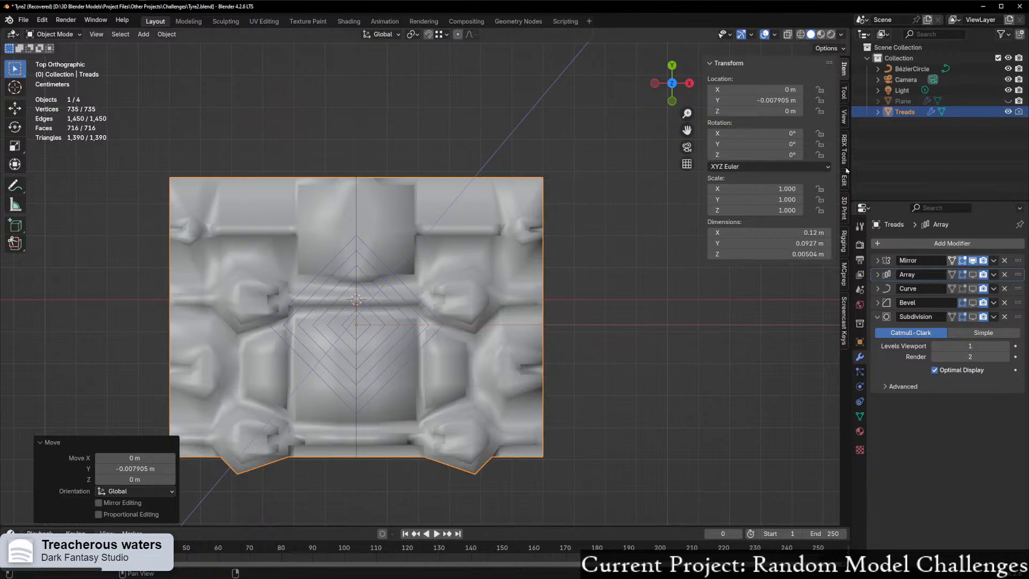
Step: Try to clear the Treads object's location while transforms affect only origins
middle_click_drag(541, 144, 499, 199)
middle_click_drag(632, 142, 634, 107)
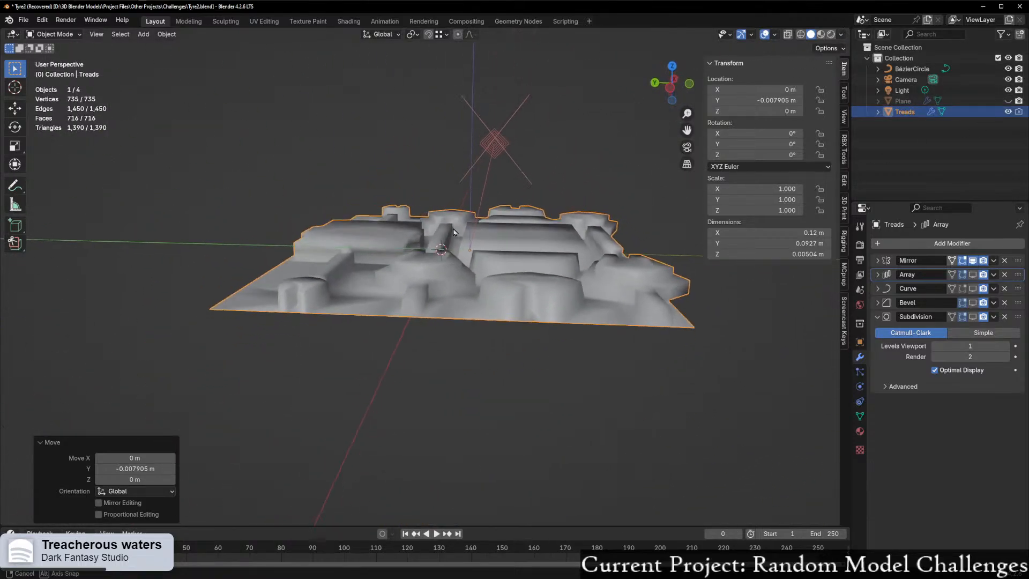
left_click(671, 89)
scroll(638, 163, "up", 4)
middle_click_drag(638, 163, 553, 230, "shift")
scroll(539, 240, "down", 3)
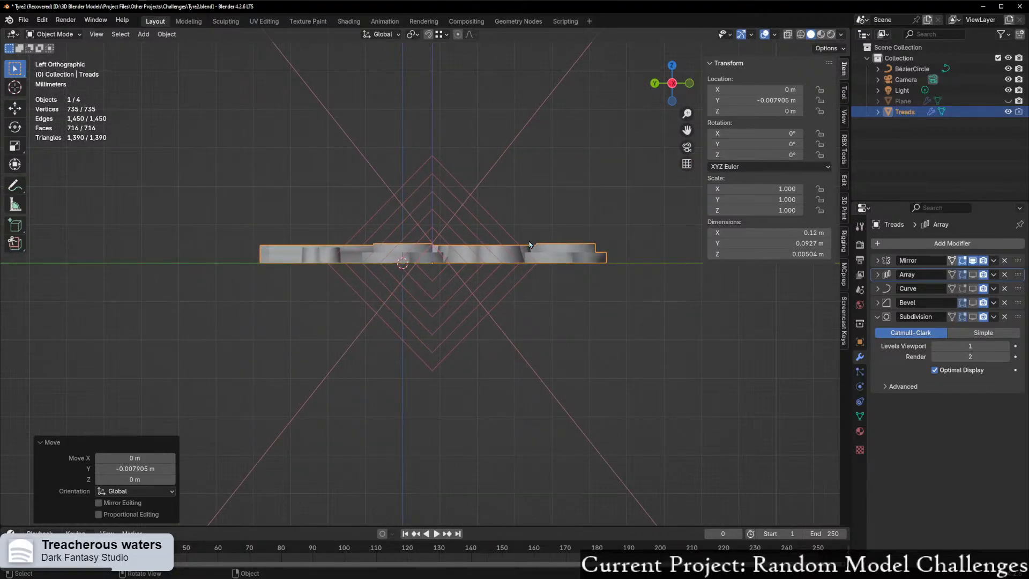
key("alt+g")
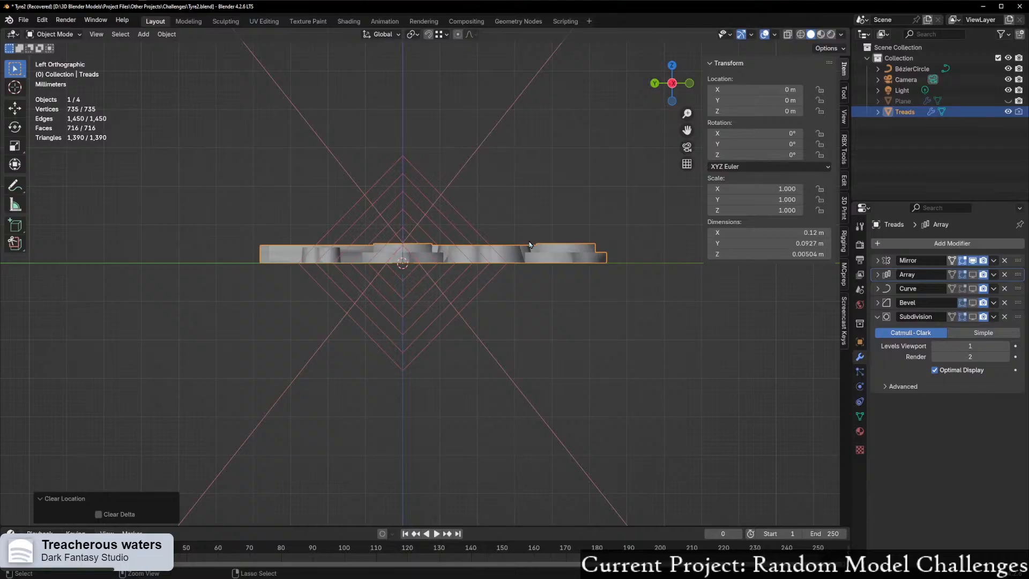
key("ctrl+z")
Step: Turn off the origins-only transform option and clear the Treads object's location
left_click(827, 49)
left_click(832, 79)
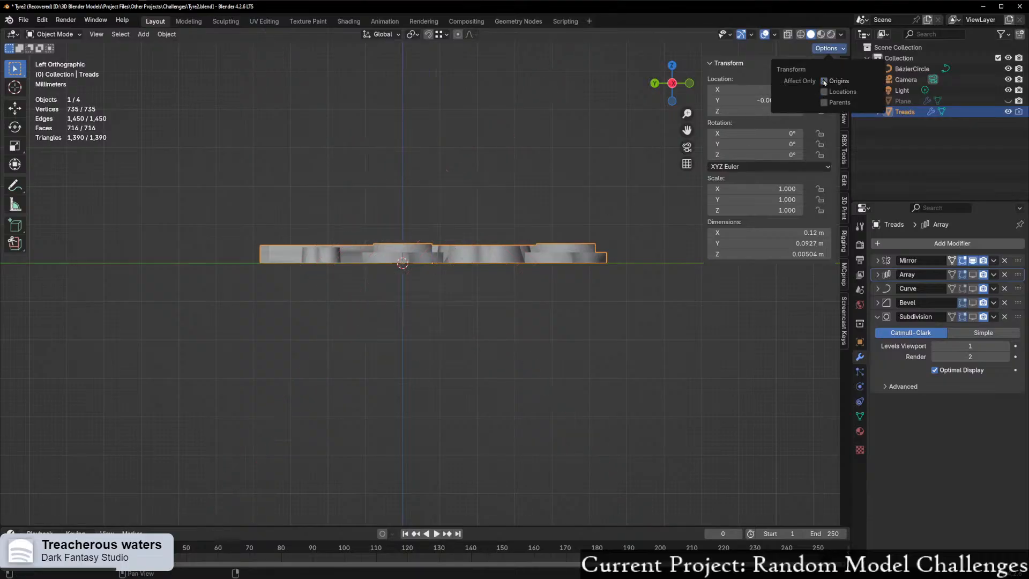
key("alt+g")
middle_click_drag(568, 318, 541, 380)
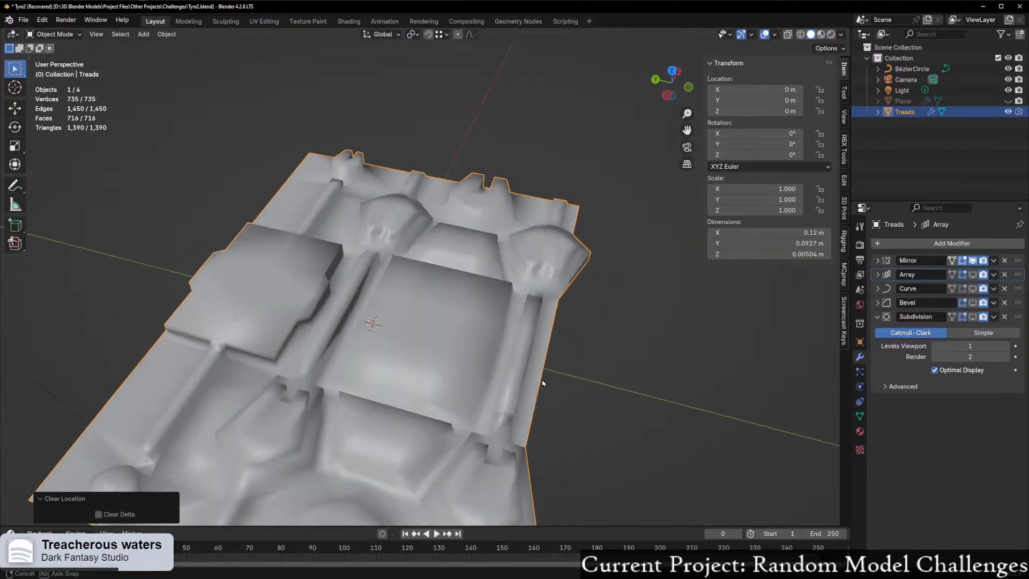
scroll(542, 381, "down", 4)
Step: Turn the viewport display of the Array and Curve modifiers back on and enter Edit Mode on the Treads
left_click(973, 275)
left_click(972, 288)
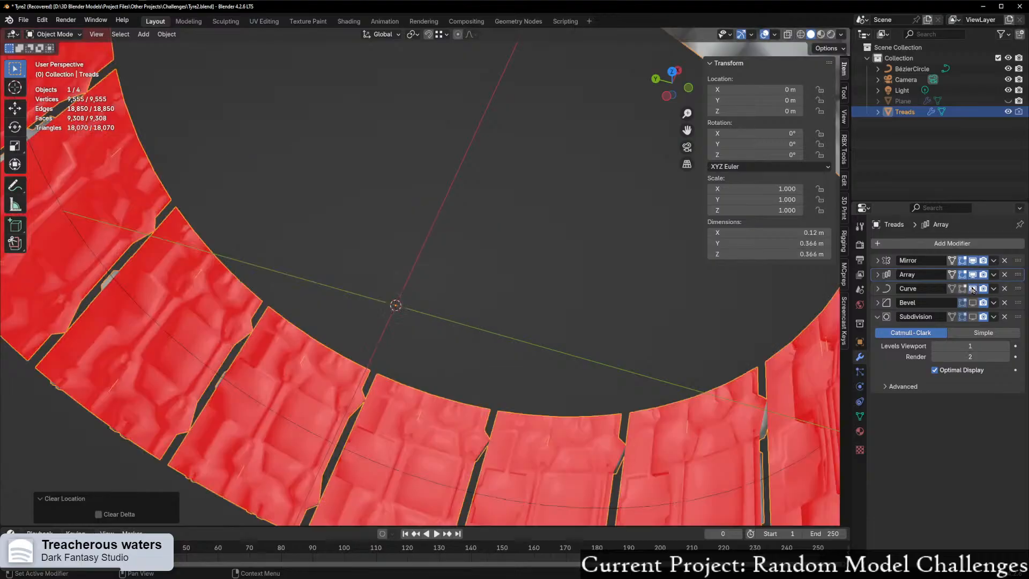
scroll(602, 351, "down", 3)
middle_click_drag(602, 351, 546, 362)
scroll(376, 395, "up", 4)
key("Tab")
scroll(447, 373, "up", 4)
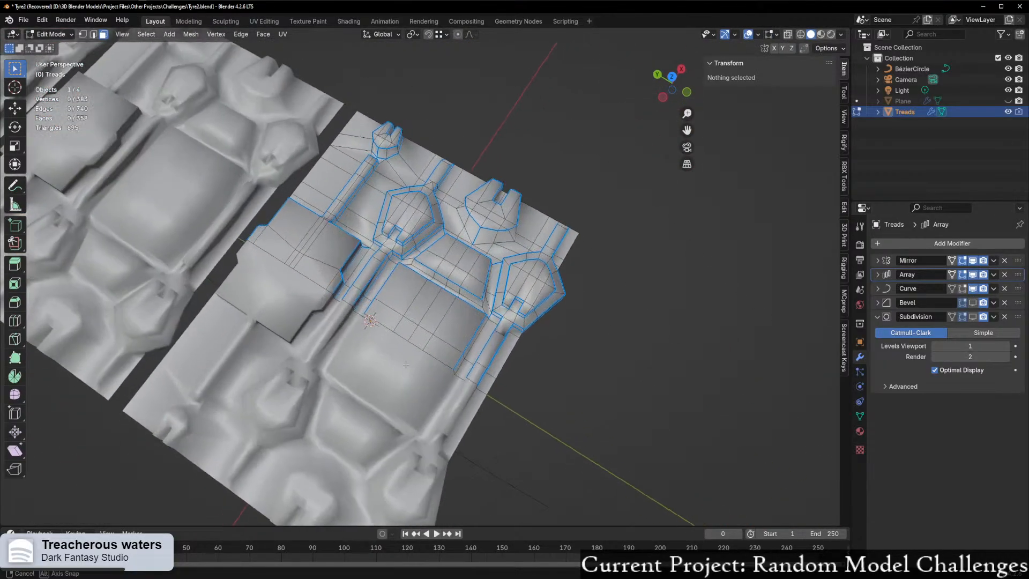
Step: Try to extrude the short open edge beside the raised block on the tread tile's +Y border
middle_click_drag(448, 373, 520, 376)
middle_click_drag(356, 454, 455, 365, "shift")
scroll(430, 374, "up", 6)
scroll(428, 343, "down", 2)
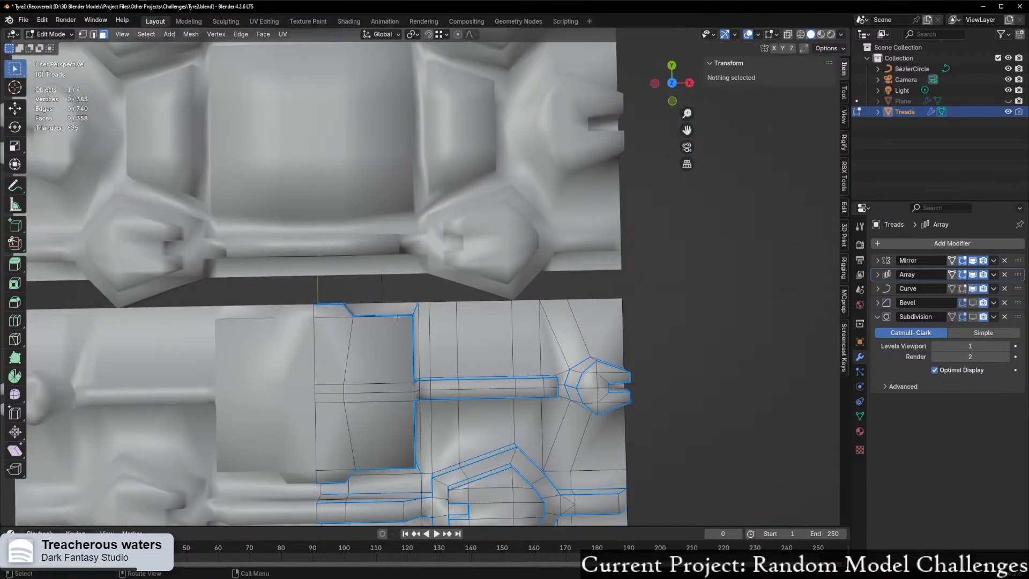
left_click(387, 303)
key("e")
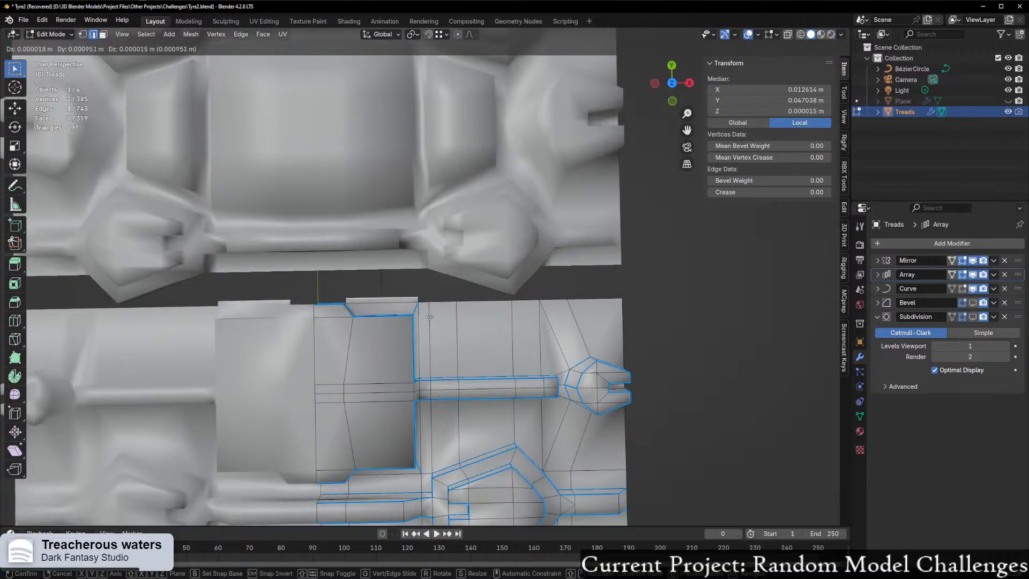
key("Escape")
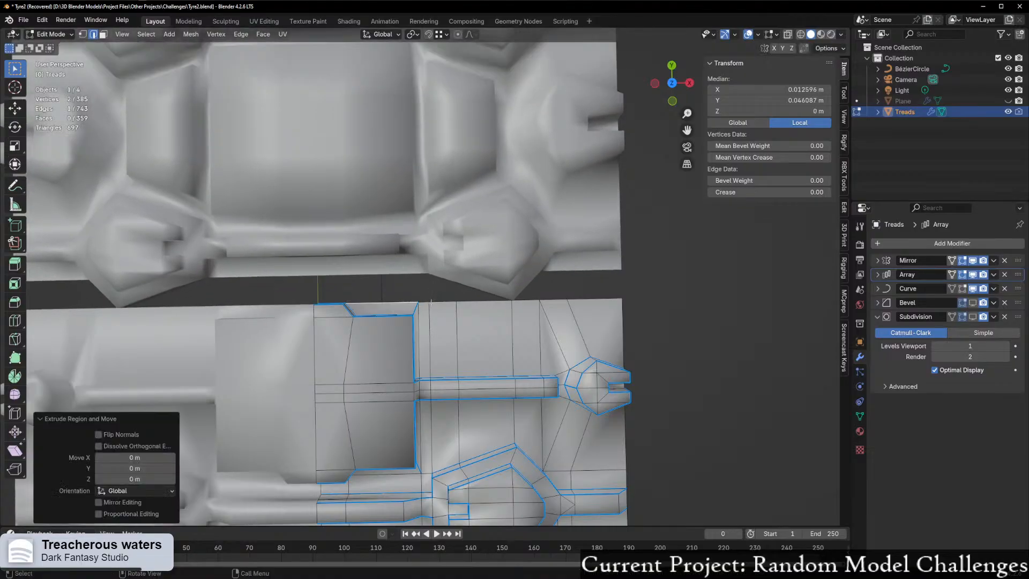
key("ctrl+z")
Step: Set the Array modifier's relative offset Y factor to 0.900 and check how the tile copies overlap
middle_click_drag(726, 330, 681, 328)
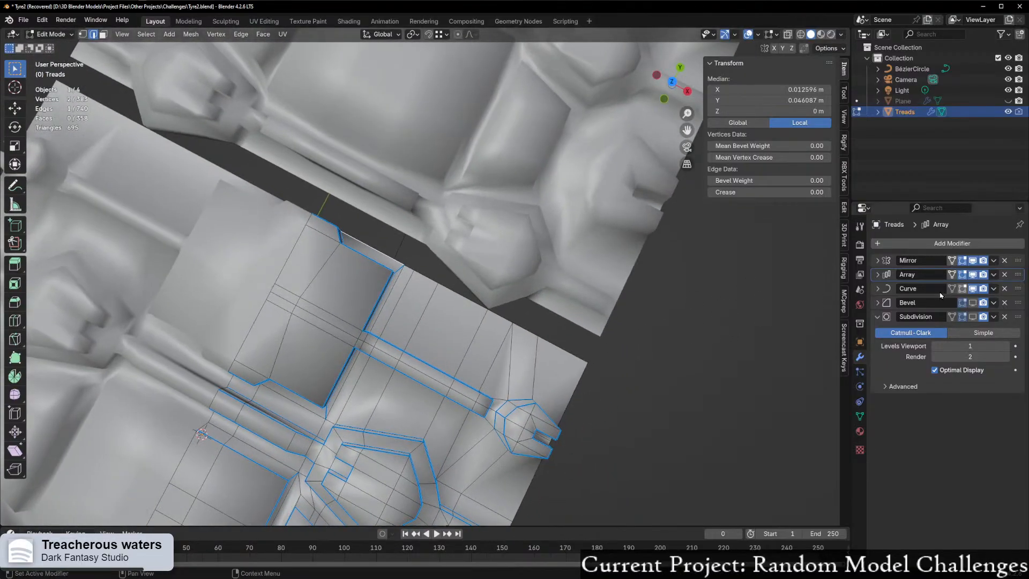
left_click(877, 274)
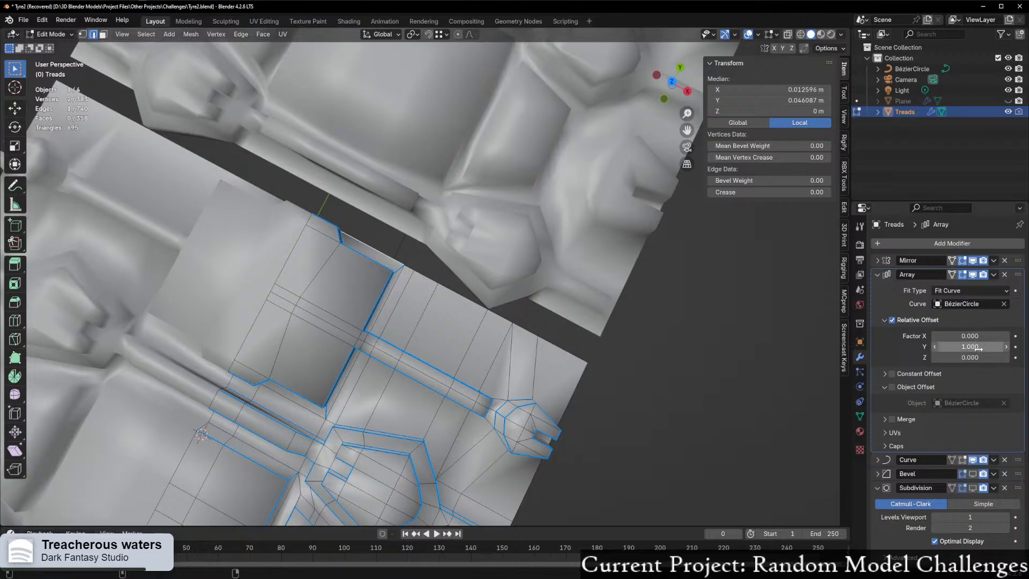
left_click(935, 347)
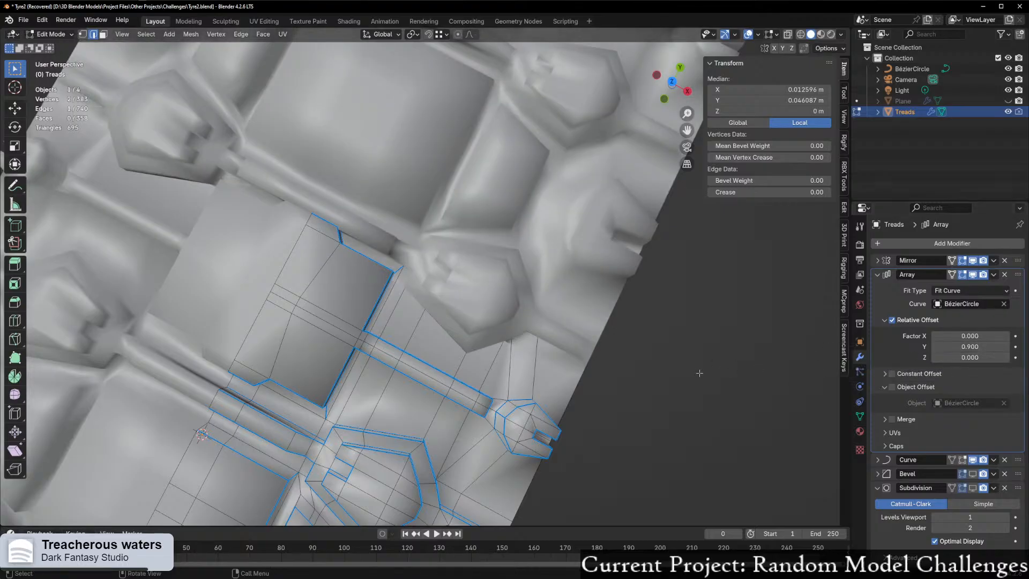
scroll(691, 378, "down", 6)
middle_click_drag(542, 366, 498, 455)
scroll(537, 332, "up", 5)
scroll(505, 340, "down", 2)
middle_click_drag(498, 455, 533, 436)
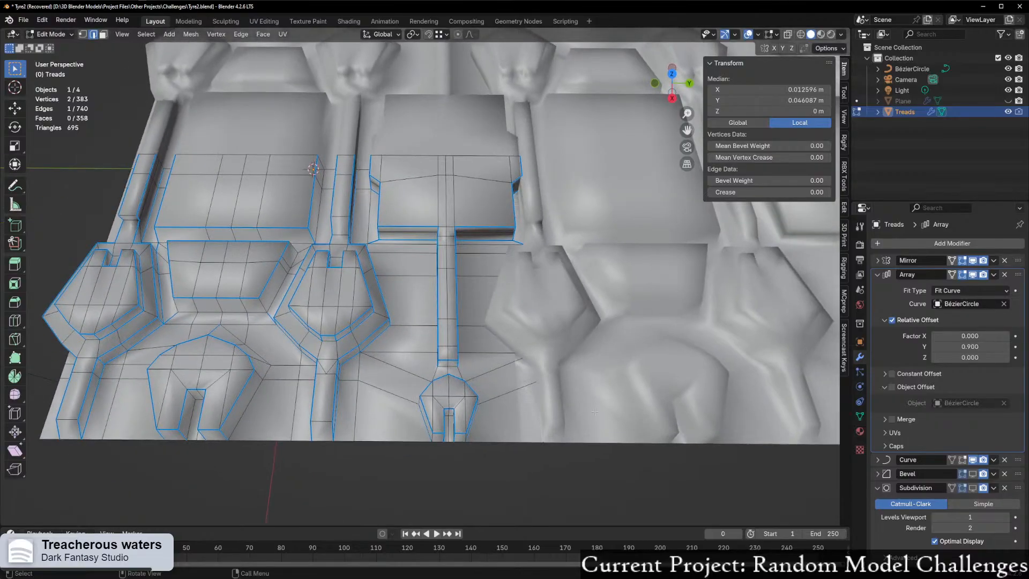
scroll(533, 399, "up", 2)
Step: Try relative offset Y factors of 0.950 and 0.960 in the Array modifier, checking the gap between copies
left_click(970, 347)
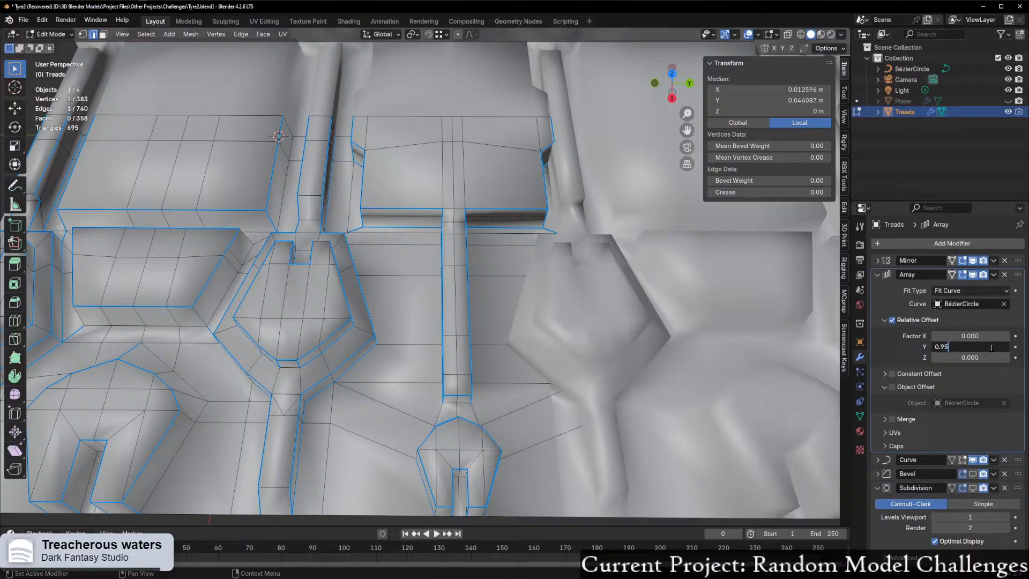
key("Return")
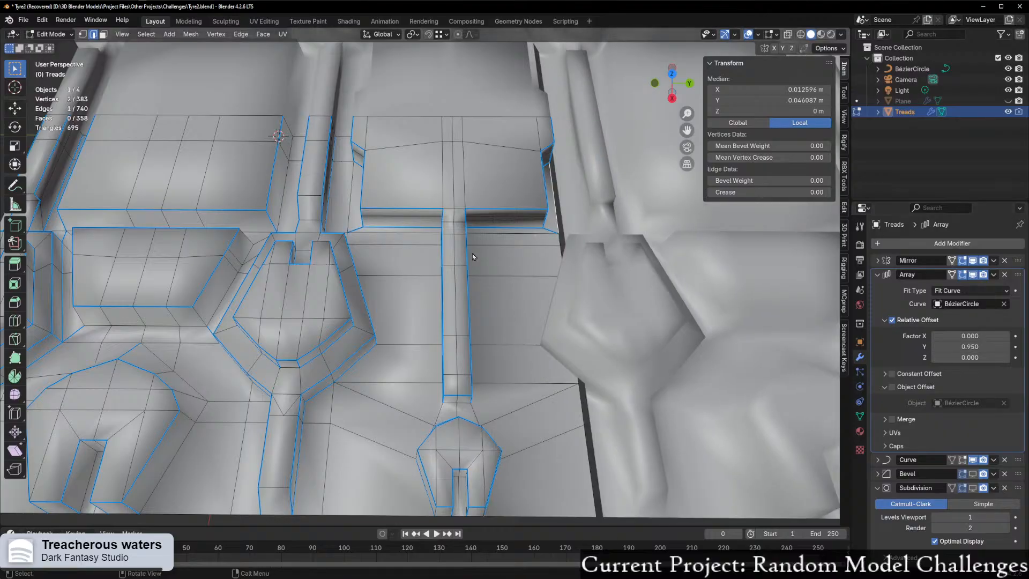
middle_click_drag(478, 266, 485, 303)
scroll(484, 303, "up", 3)
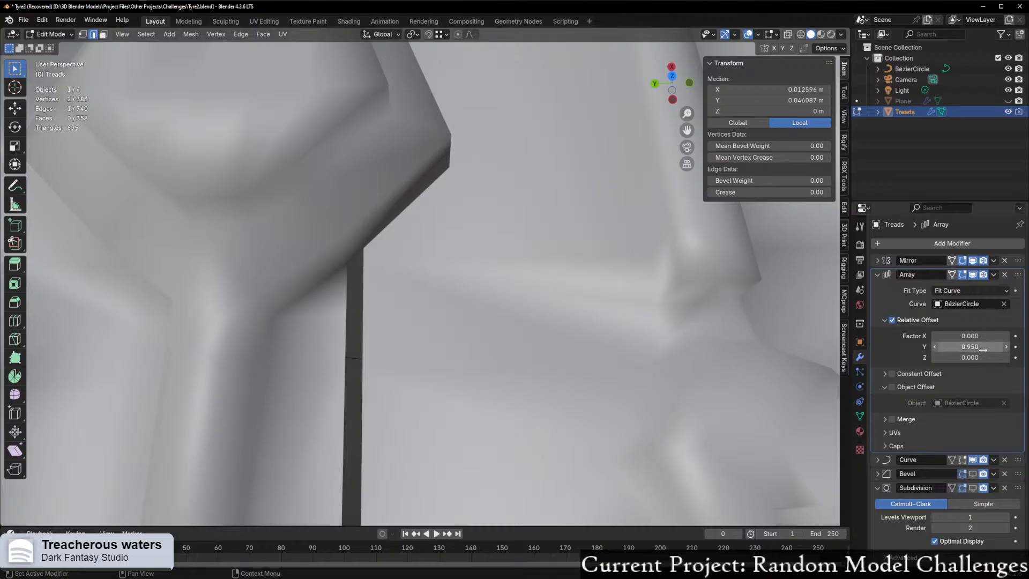
left_click(961, 347)
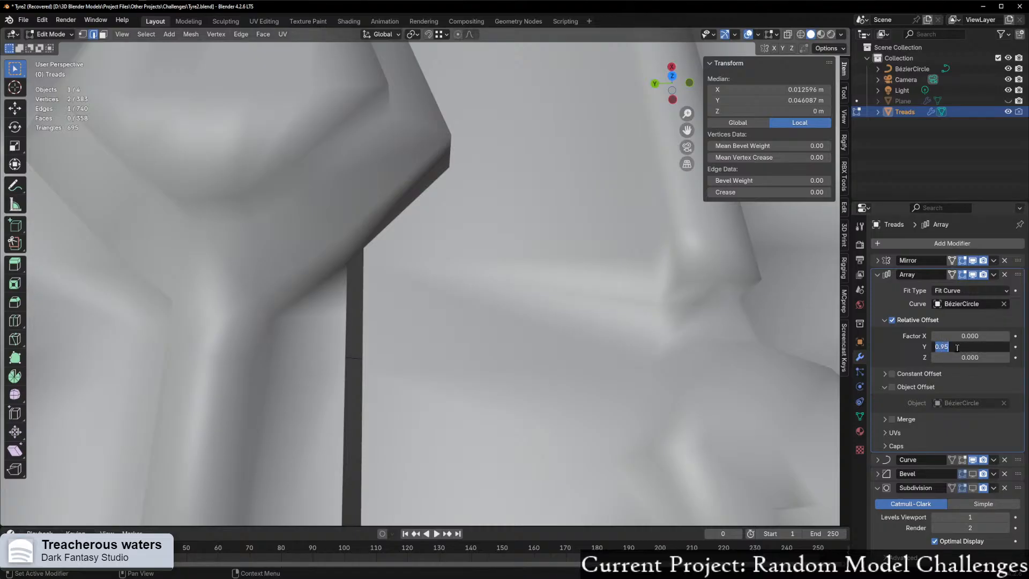
type("5")
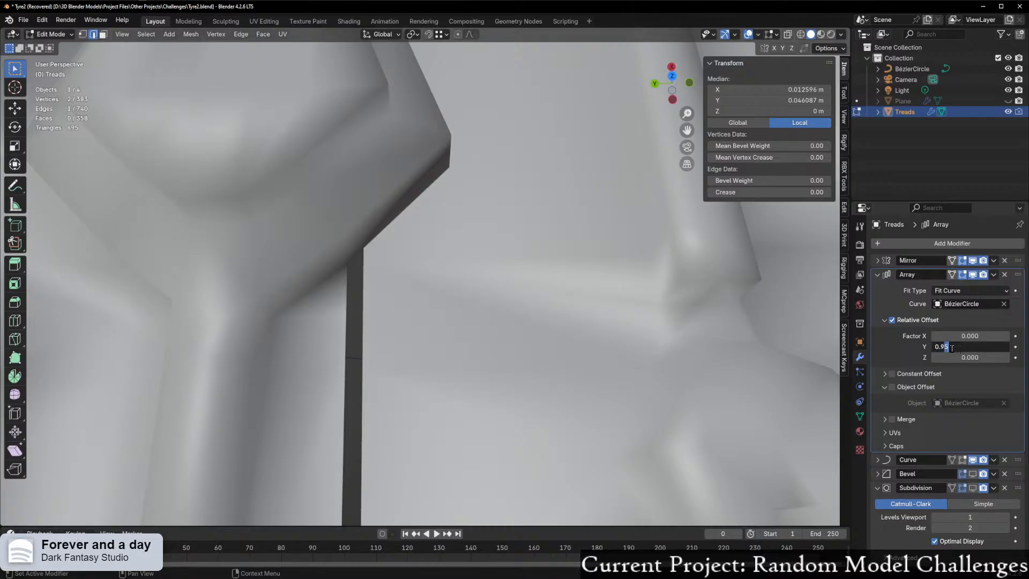
key("Return")
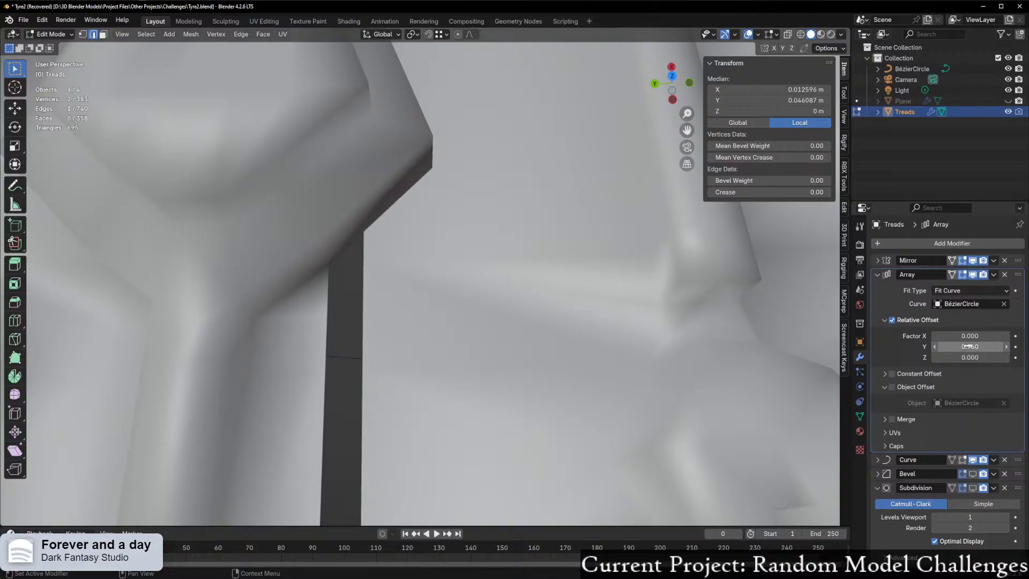
Step: Set the Array modifier's relative offset Y factor to 0.940 and inspect the joint between tile copies from underneath
left_click(938, 349)
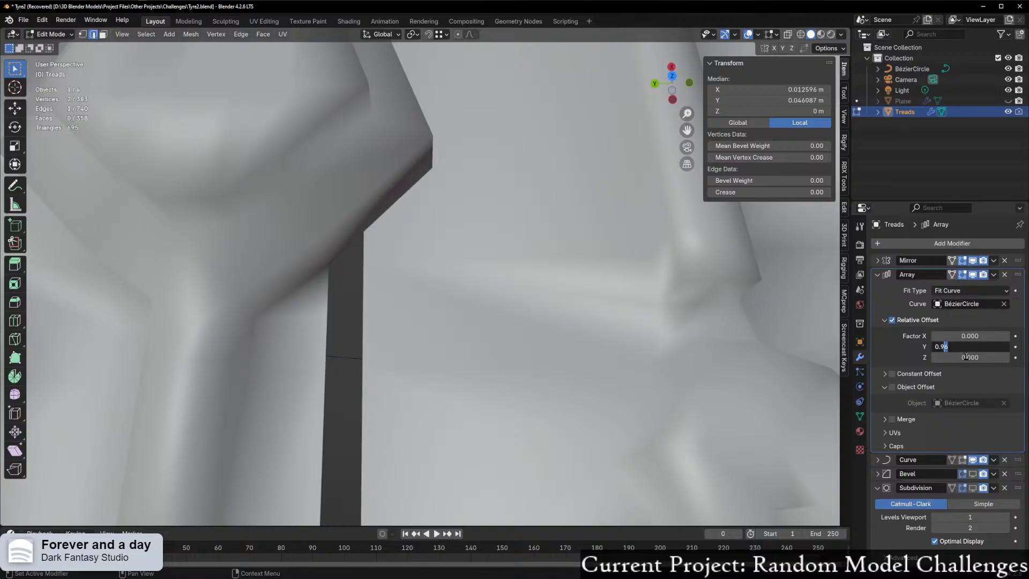
key("Return")
scroll(475, 301, "down", 9)
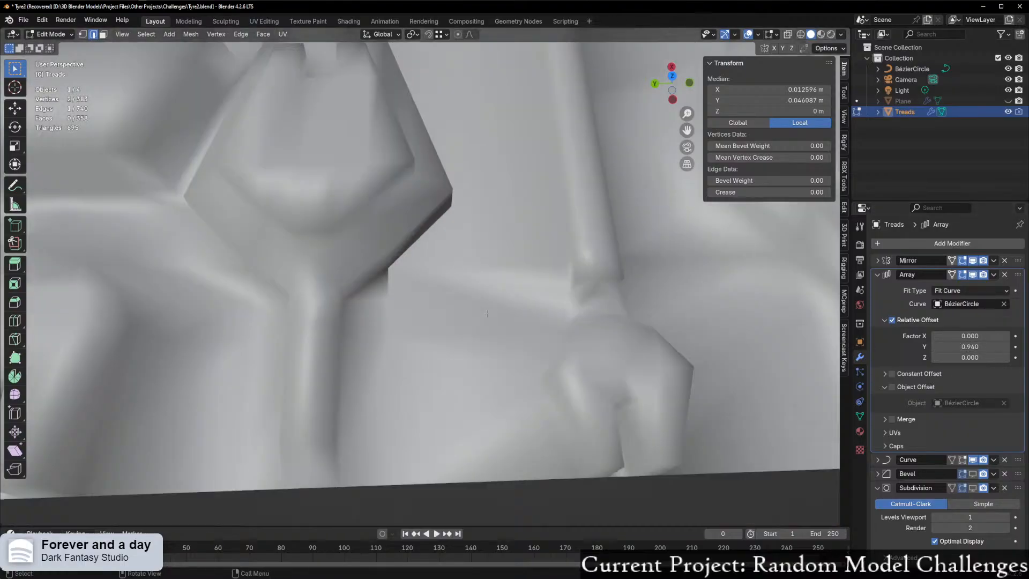
middle_click_drag(475, 301, 504, 148)
scroll(415, 183, "up", 2)
key("KP_7")
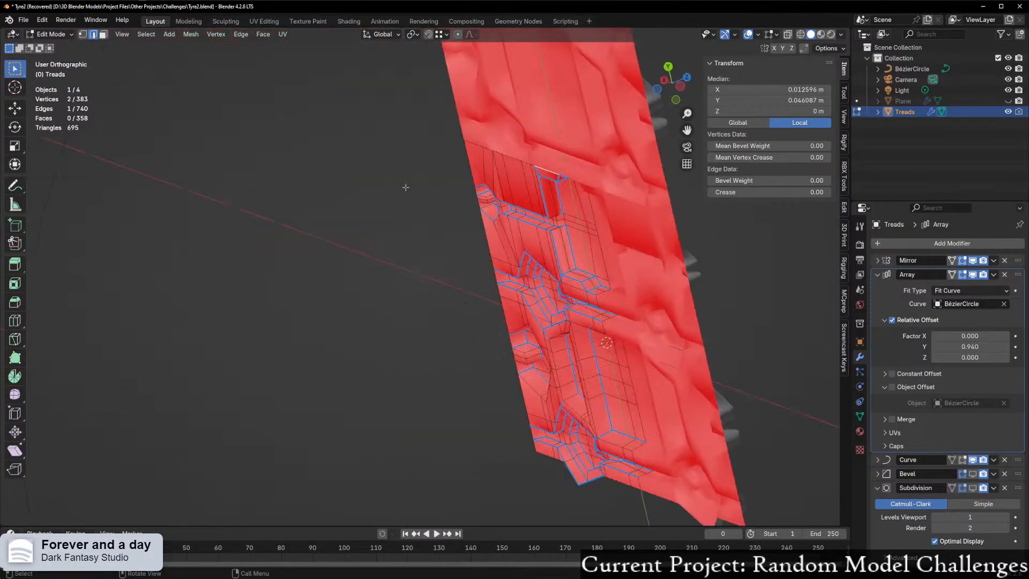
key("ctrl+KP_7")
scroll(575, 285, "up", 5)
scroll(575, 285, "up", 2)
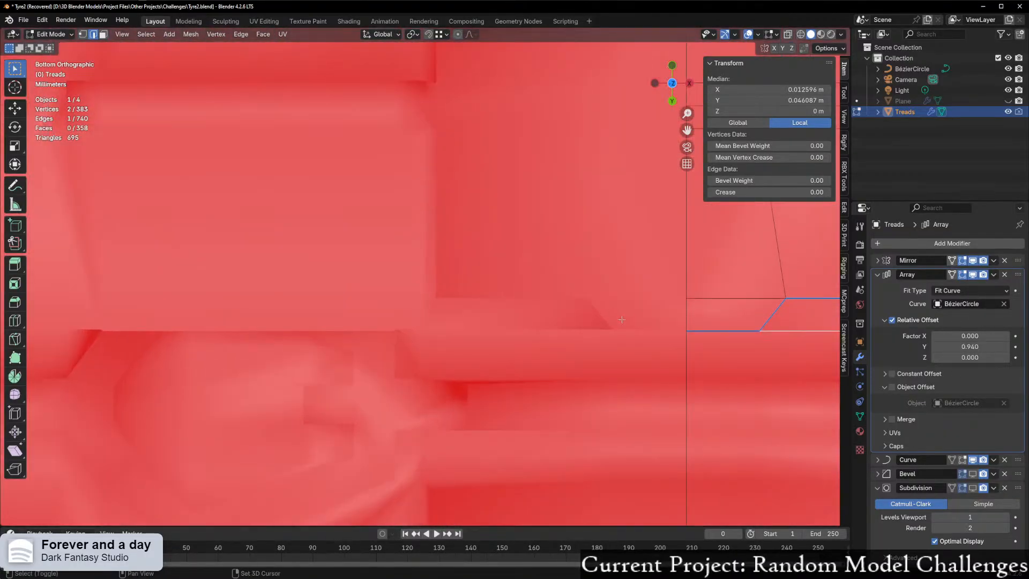
Step: Select the tread tile's whole +Y border edge loop and move it about -0.000072 m along Y
middle_click_drag(814, 333, 272, 276, "shift")
scroll(319, 276, "down", 3)
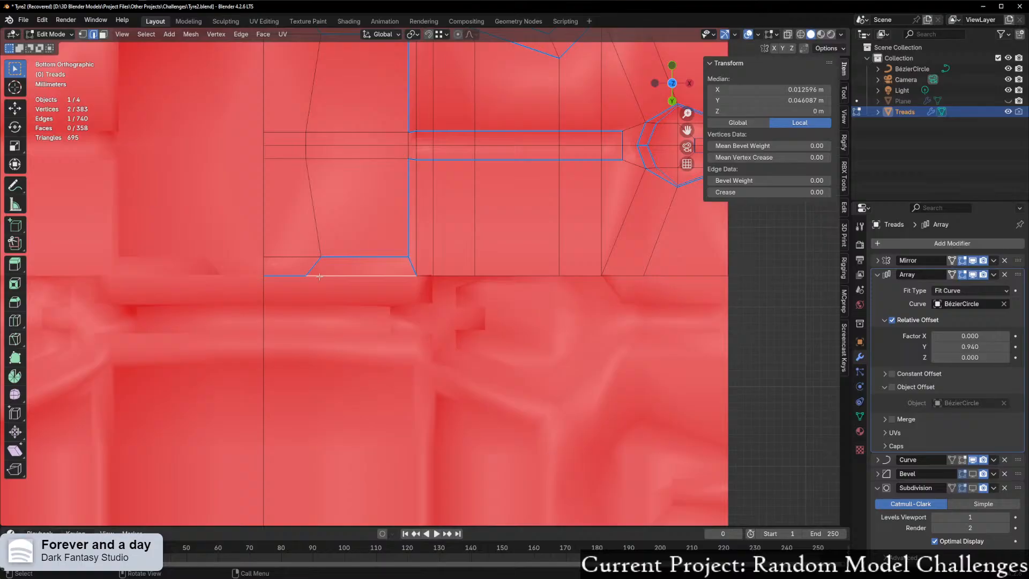
left_click(261, 269, "alt")
scroll(610, 320, "up", 3)
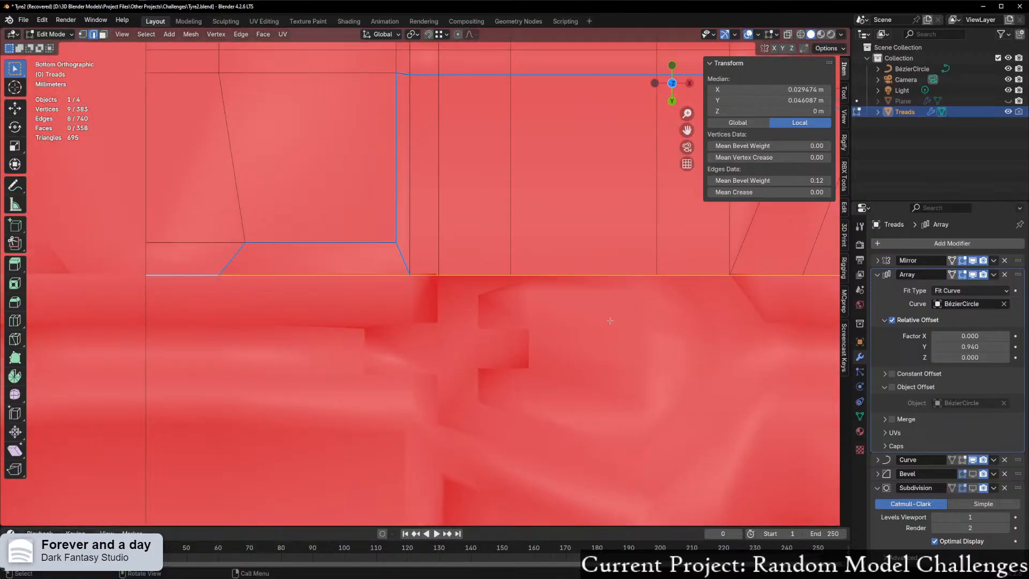
key("g")
key("x")
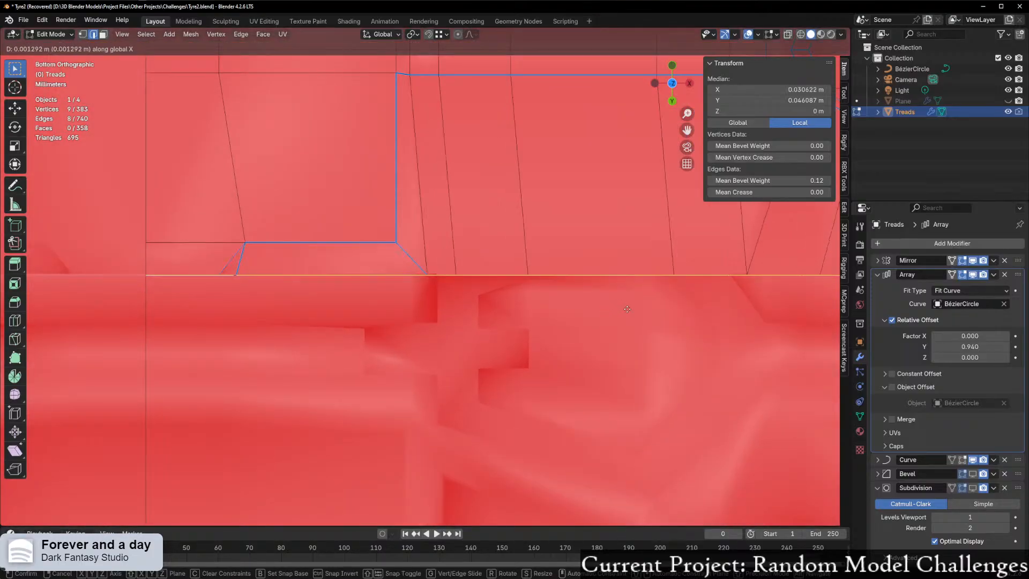
key("y")
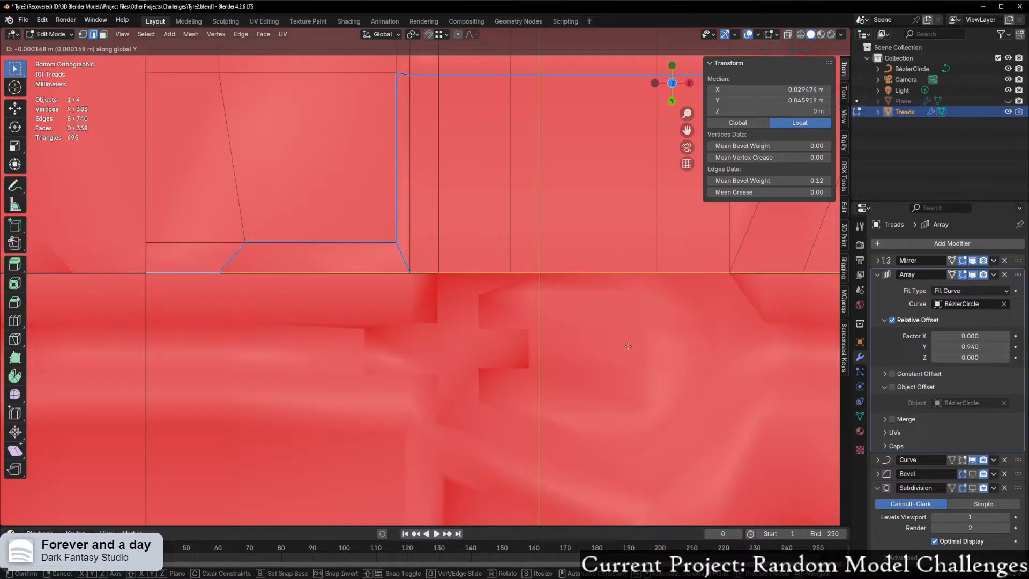
left_click(632, 359)
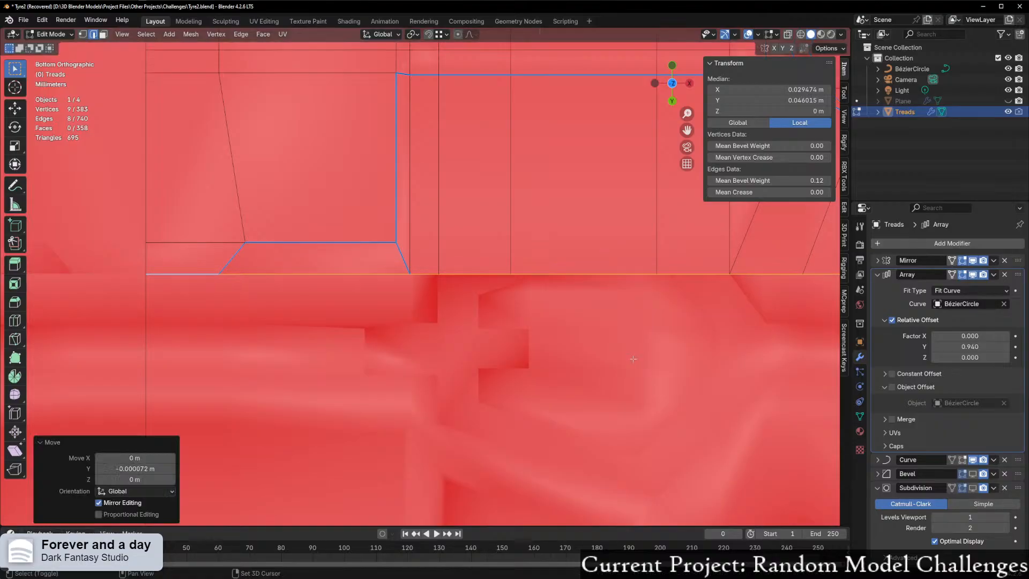
Step: Return to Object Mode and inspect the joints between the tile copies on the curved tyre
middle_click_drag(632, 356, 470, 262)
scroll(567, 175, "up", 4)
key("ctrl+Tab")
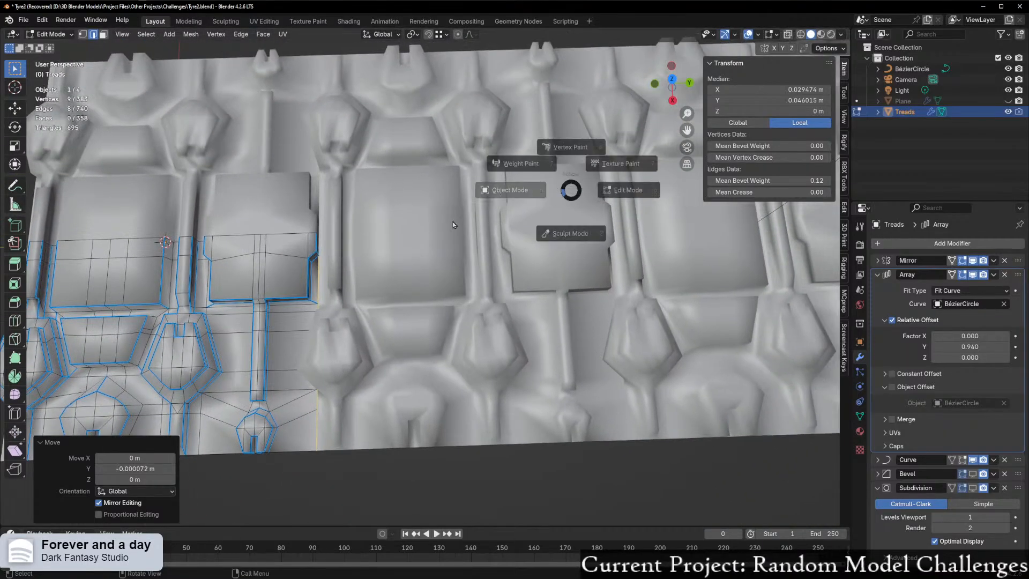
left_click(506, 190)
scroll(369, 236, "down", 6)
middle_click_drag(370, 236, 470, 194)
scroll(473, 186, "up", 3)
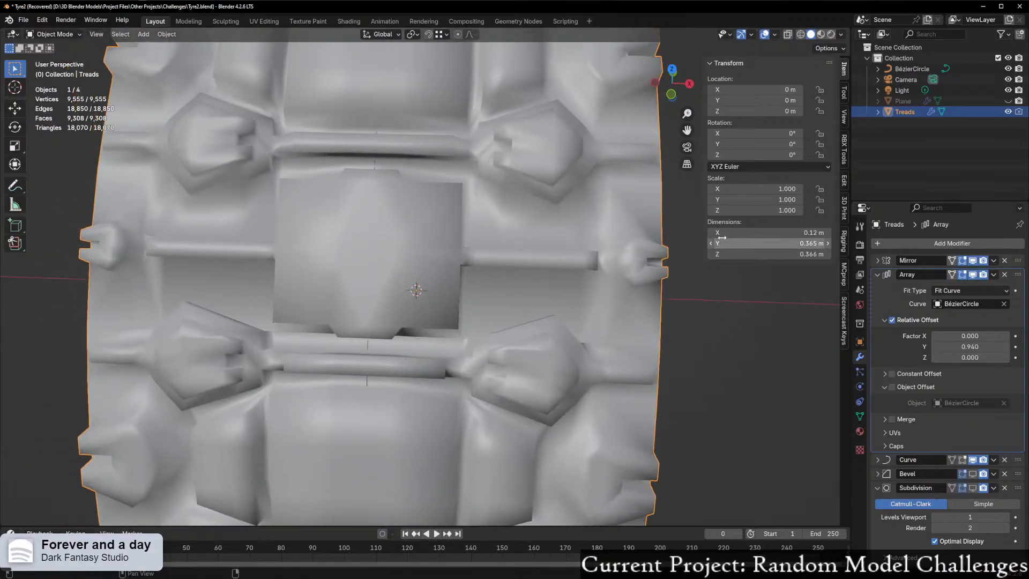
Step: Show the Bevel and Subdivision modifiers in the viewport and inspect the tyre ring's outer treads and inner surface
left_click(973, 475)
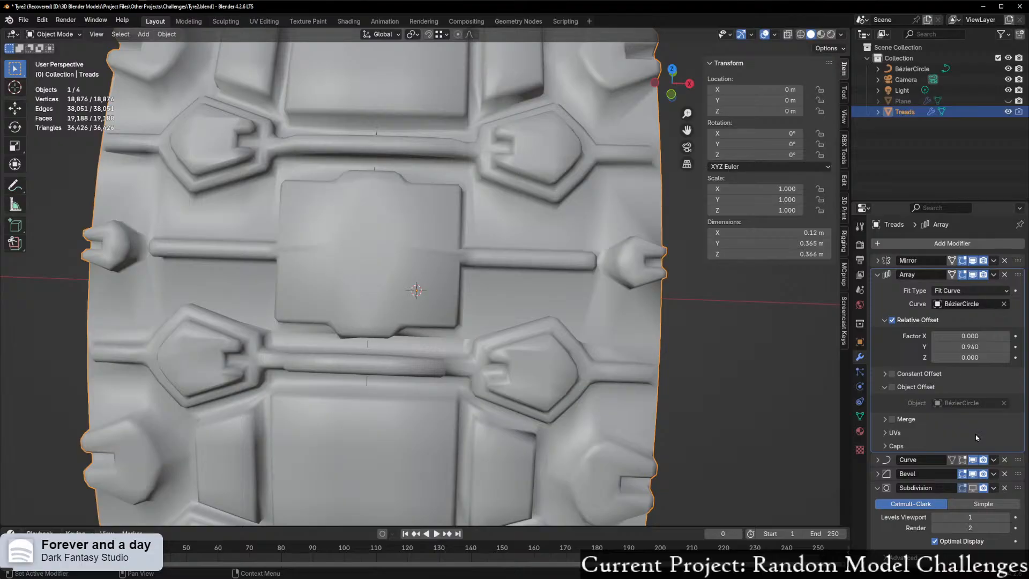
scroll(551, 423, "down", 8)
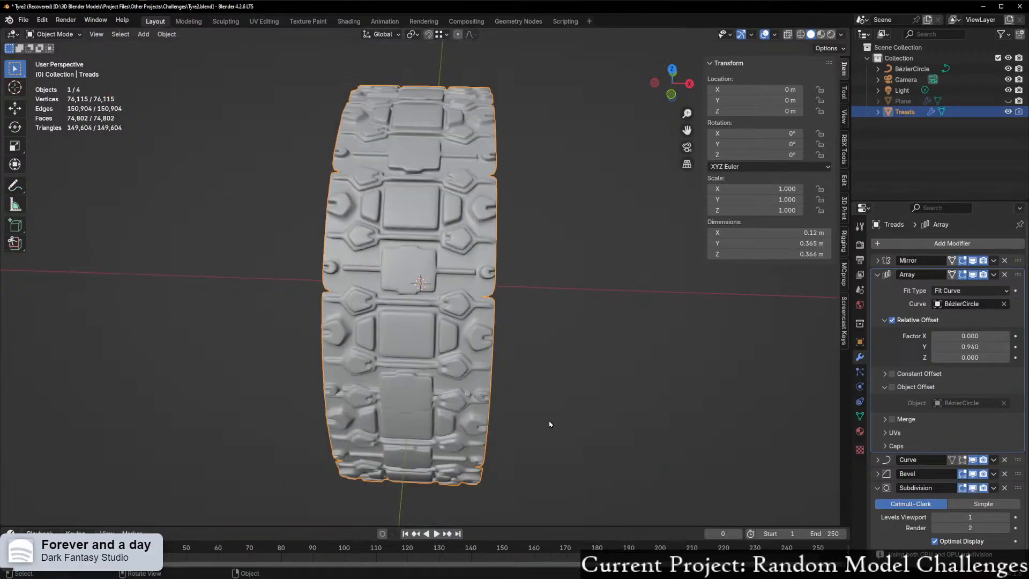
middle_click_drag(551, 423, 716, 420)
scroll(627, 411, "up", 2)
middle_click_drag(625, 411, 562, 374)
scroll(632, 366, "up", 2)
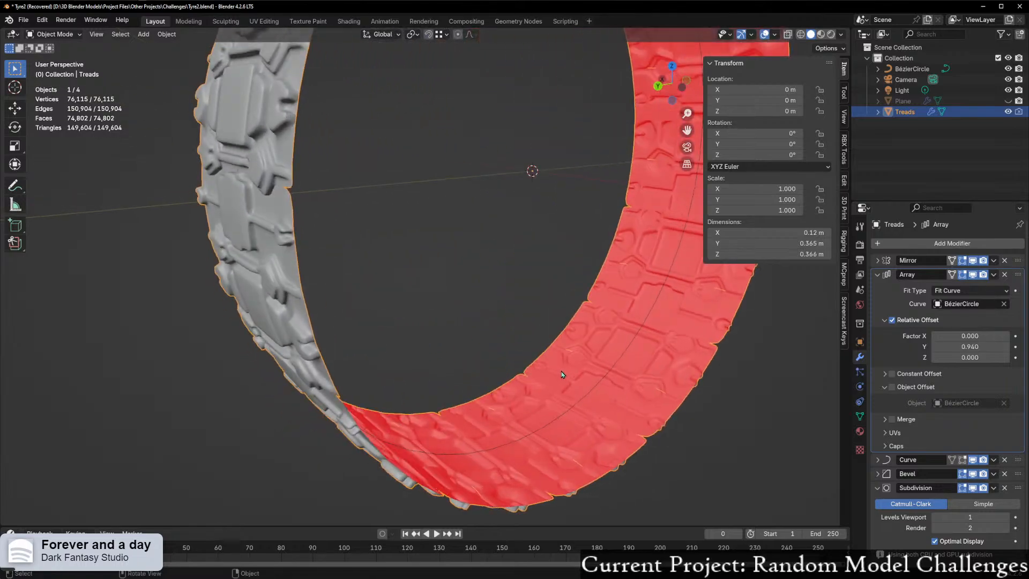
scroll(563, 373, "down", 3)
Step: Enter Edit Mode on Treads and show the Curve modifier in Edit Mode and on the editing cage
key("ctrl+Tab")
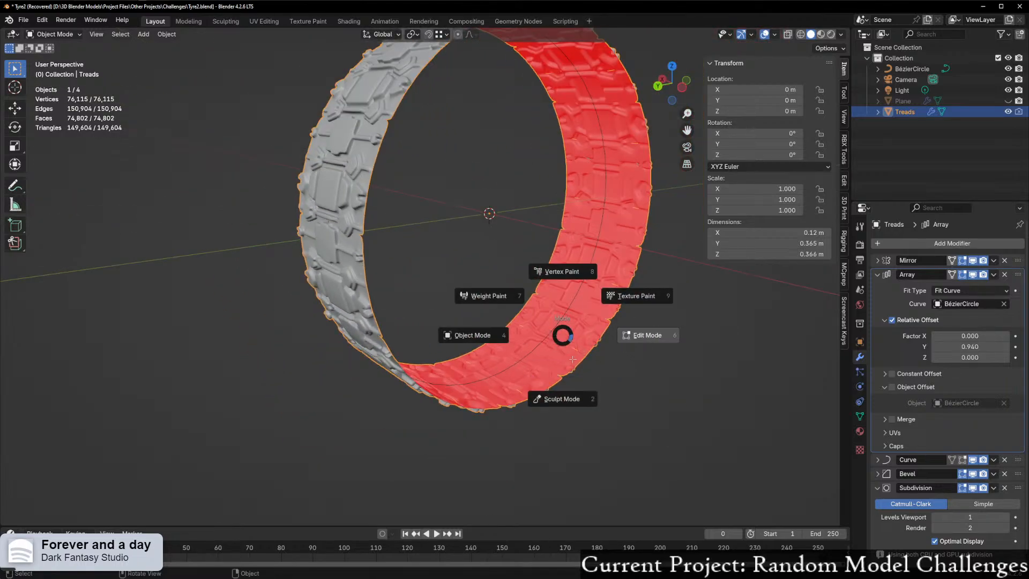
key("6")
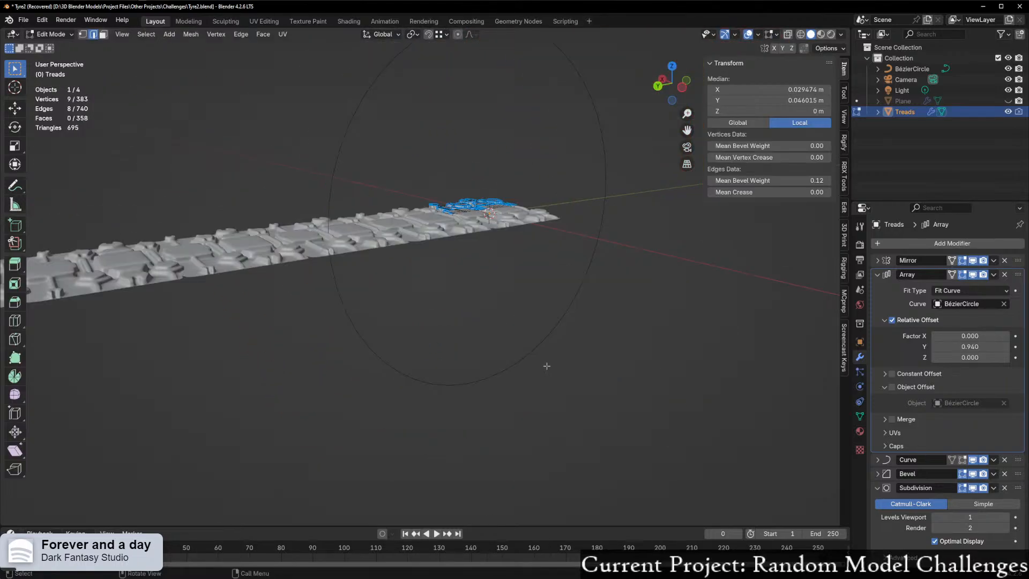
scroll(545, 366, "up", 2)
middle_click_drag(544, 366, 434, 470)
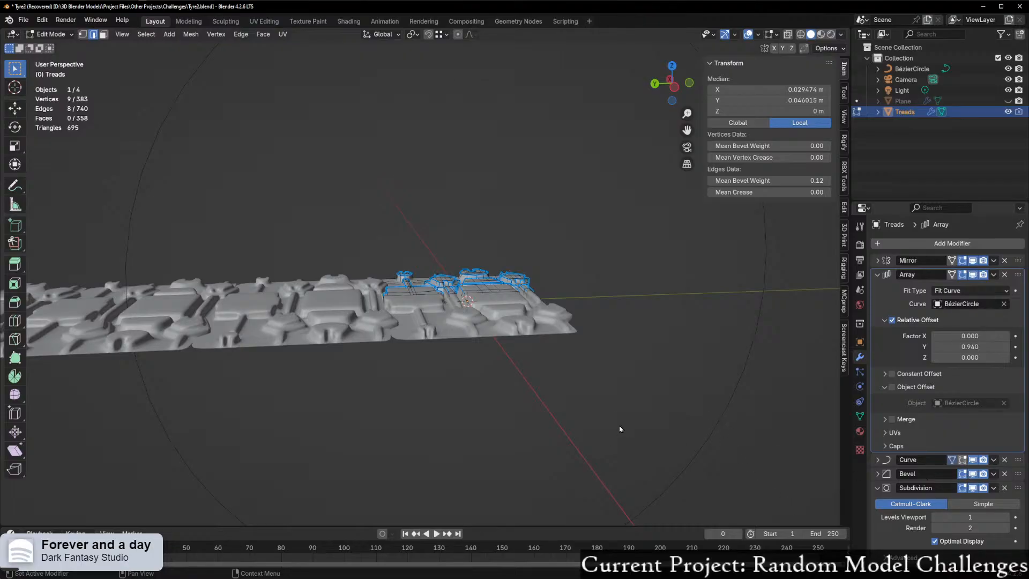
scroll(535, 417, "down", 3)
middle_click_drag(443, 413, 707, 418)
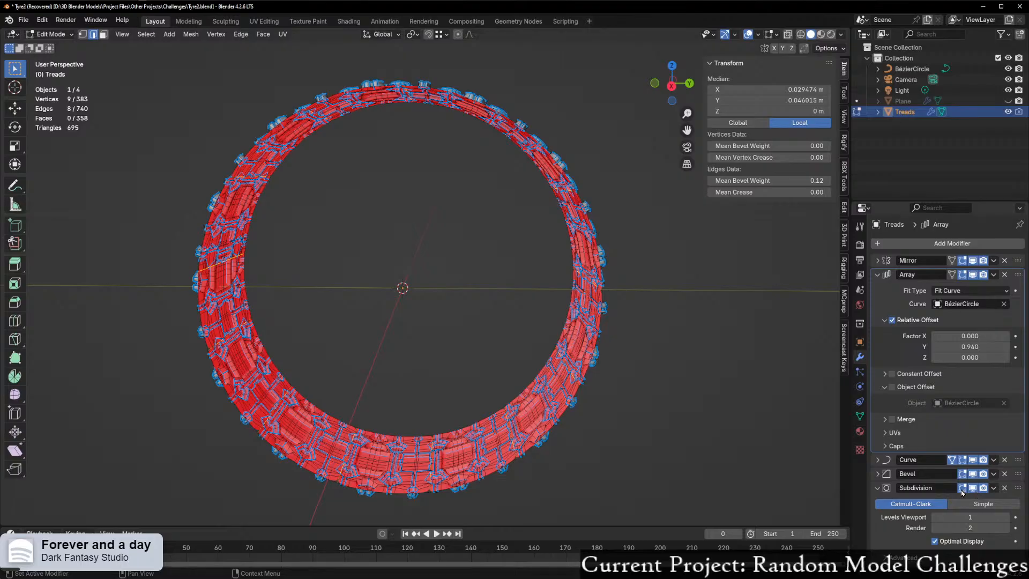
Step: Hide the Array modifier in Edit Mode so only the original curved tile is shown
left_click(963, 274)
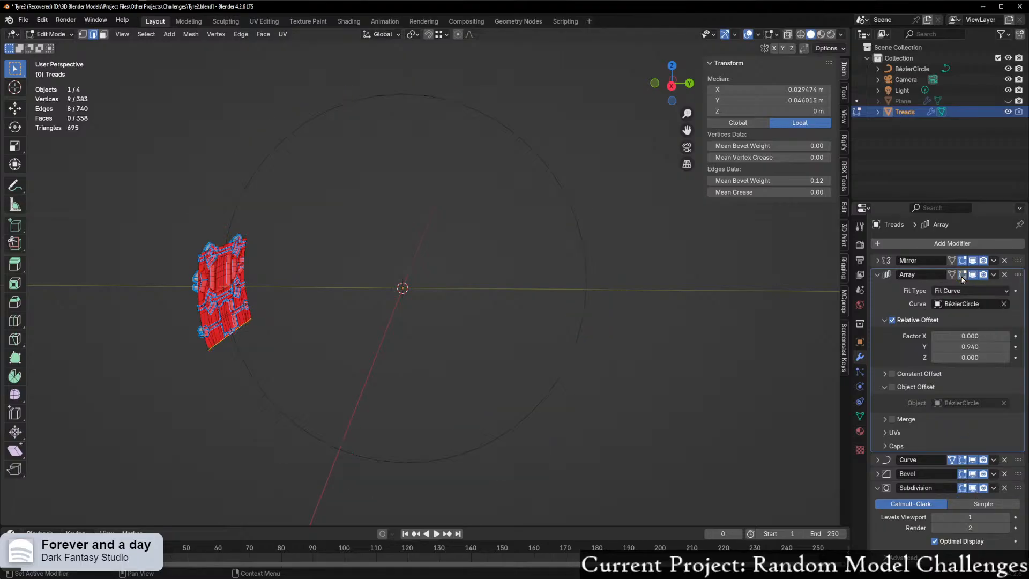
middle_click_drag(544, 374, 531, 344)
mouse_move(428, 355)
middle_mouse_down()
mouse_move(489, 356)
mouse_move(442, 355)
middle_mouse_up()
scroll(489, 356, "up", 4)
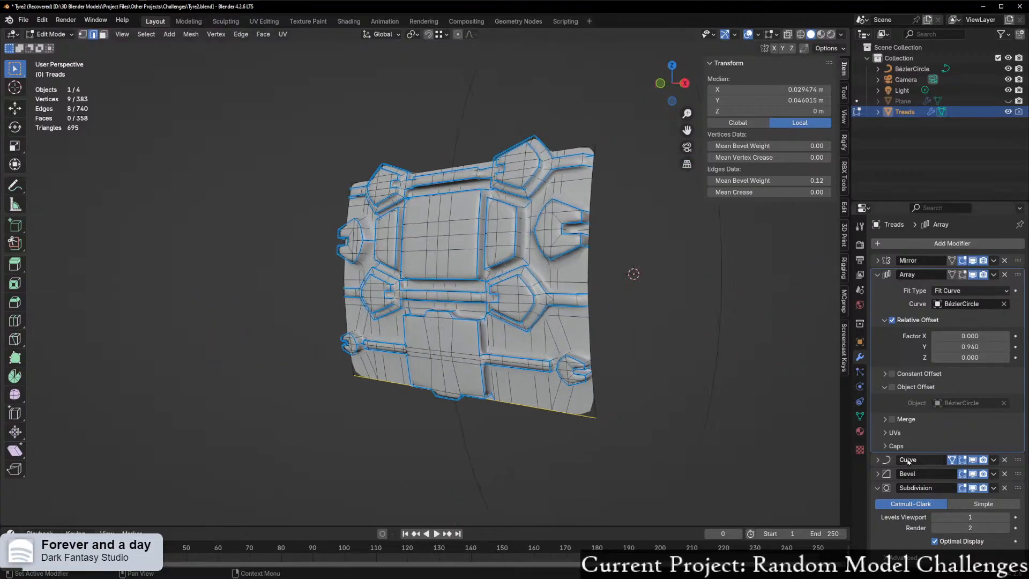
Step: Hide the Mirror modifier in Edit Mode, comparing the mirrored tile with its unmirrored half
left_click(971, 261)
middle_click_drag(259, 418, 324, 456)
scroll(387, 436, "up", 8)
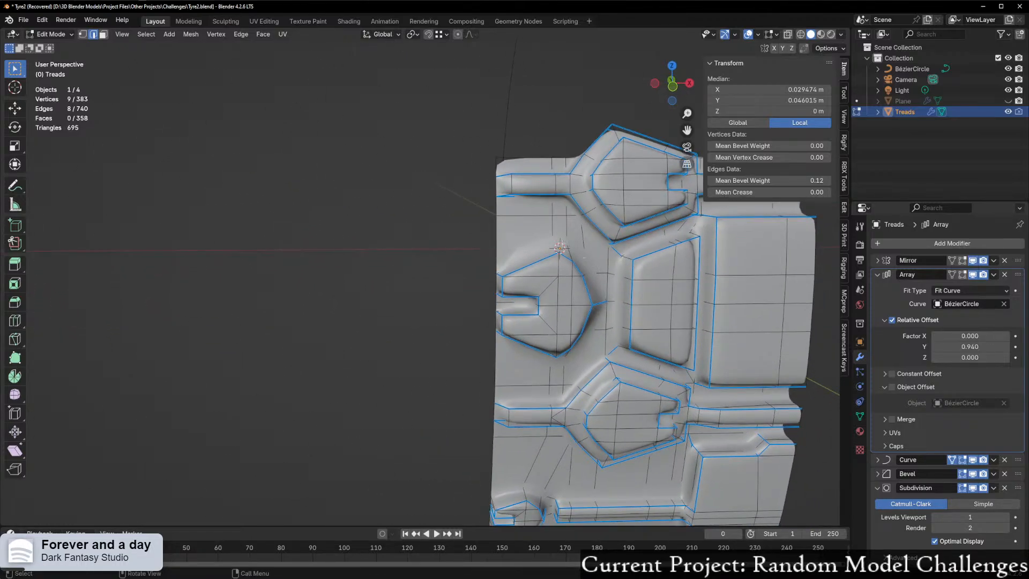
left_click(962, 261)
scroll(694, 338, "down", 2)
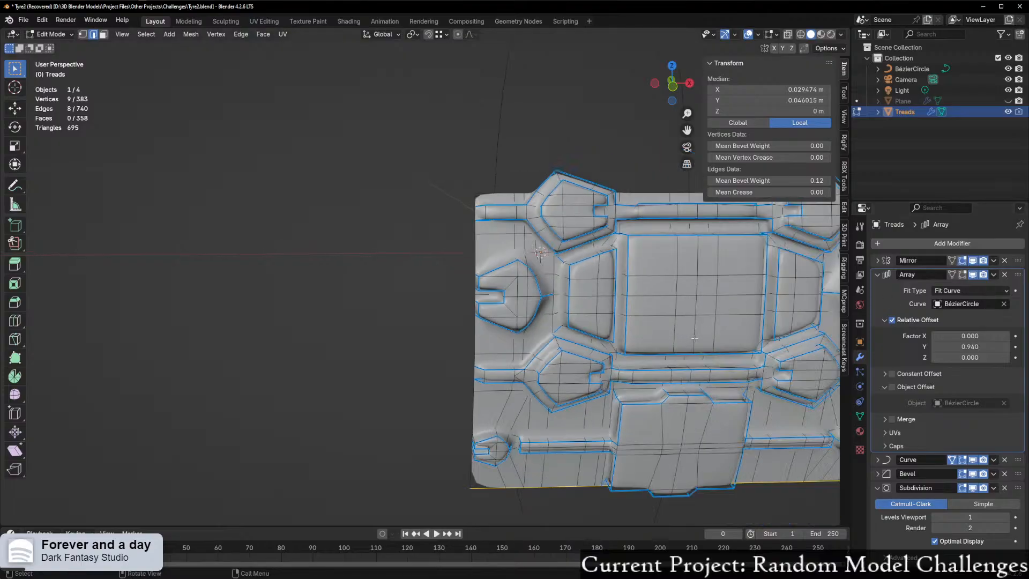
scroll(695, 338, "down", 1)
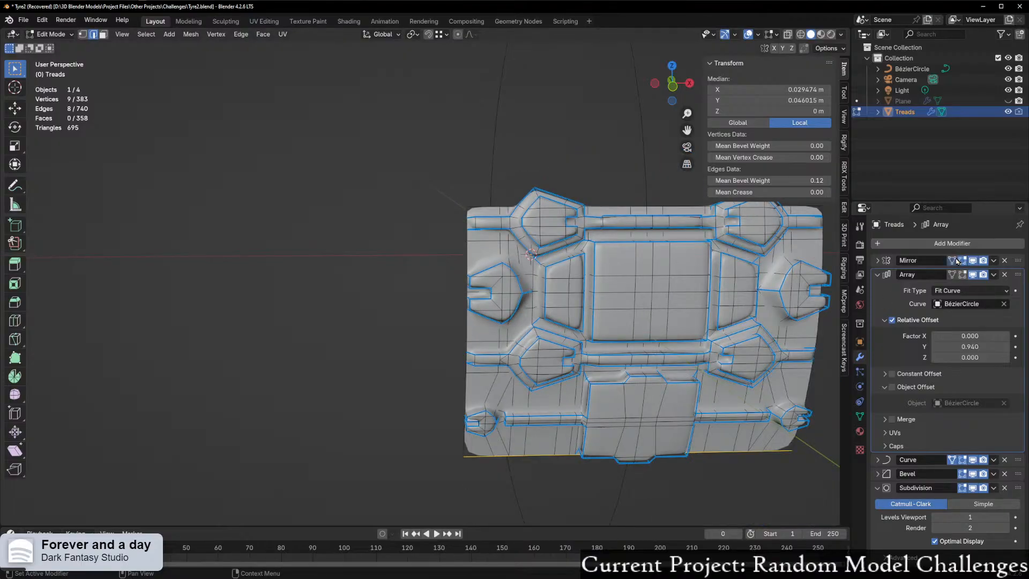
scroll(418, 416, "up", 1)
middle_click_drag(418, 416, 544, 391)
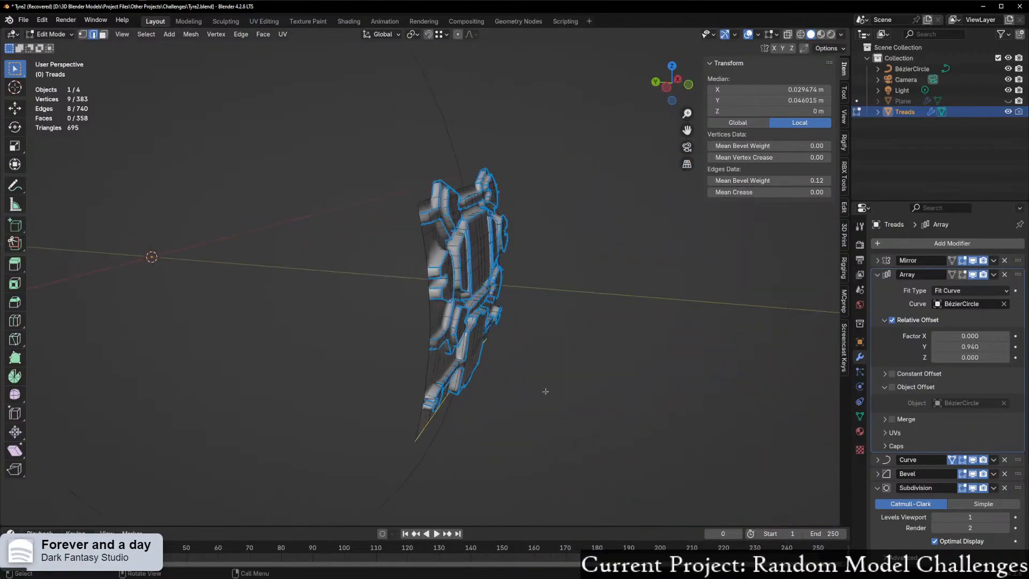
left_click(963, 264)
middle_click_drag(453, 354, 395, 358)
scroll(397, 368, "up", 3)
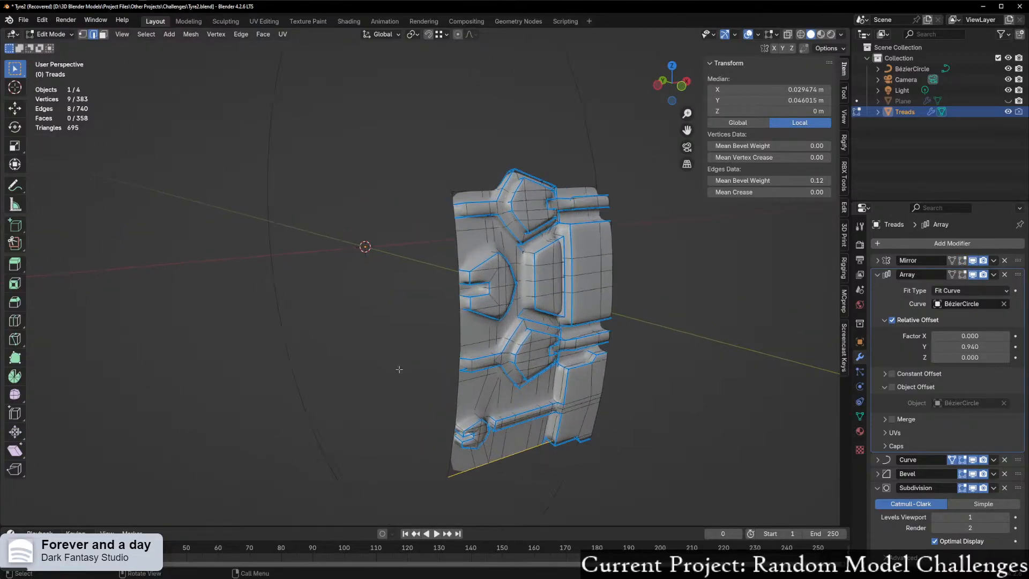
Step: Select the path of border edges along the half tile's outer +X side and view the tile side-on
middle_click_drag(457, 210, 483, 344)
left_click(458, 161)
left_click(394, 361, "ctrl")
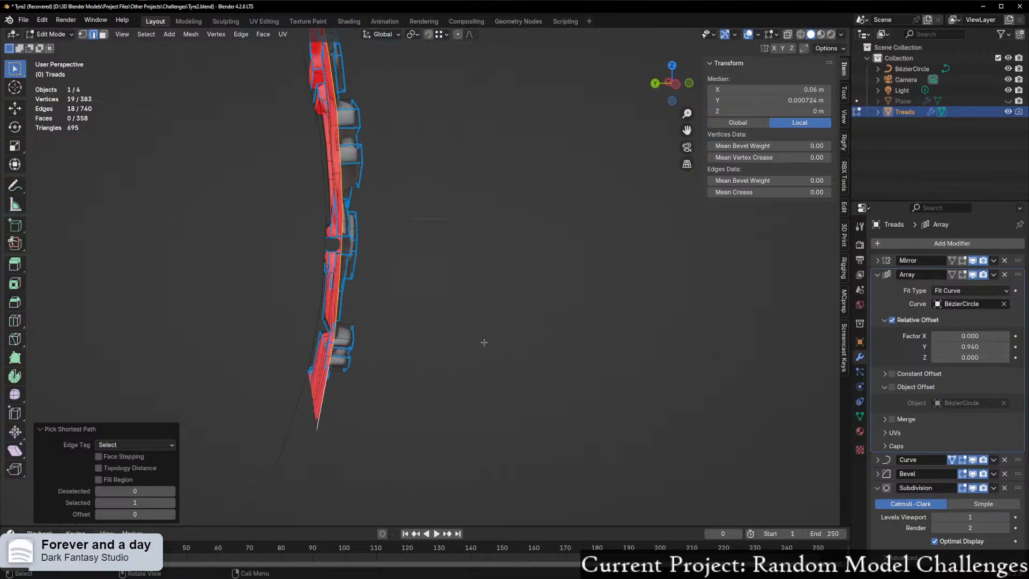
left_click(673, 84)
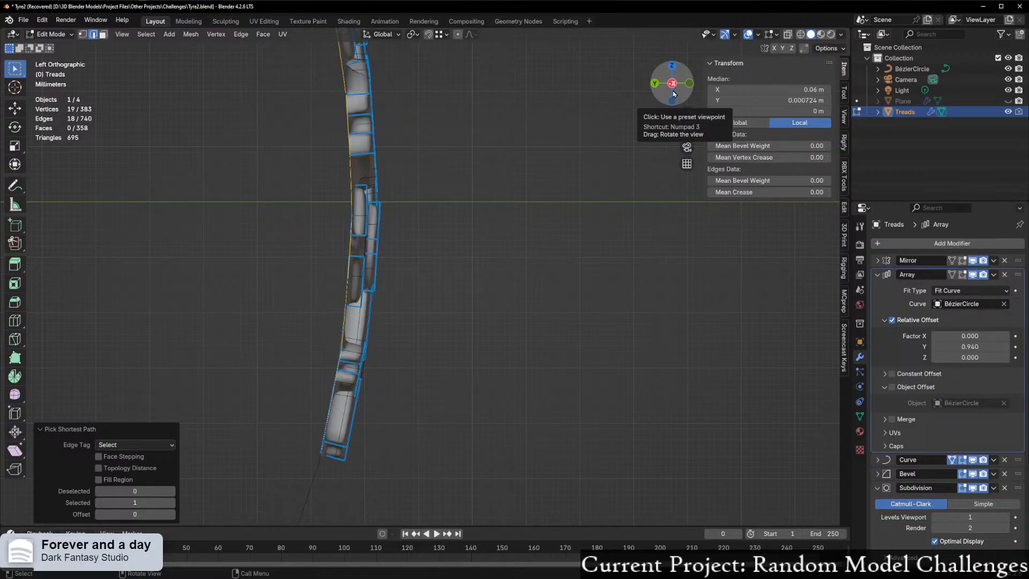
scroll(429, 70, "up", 1)
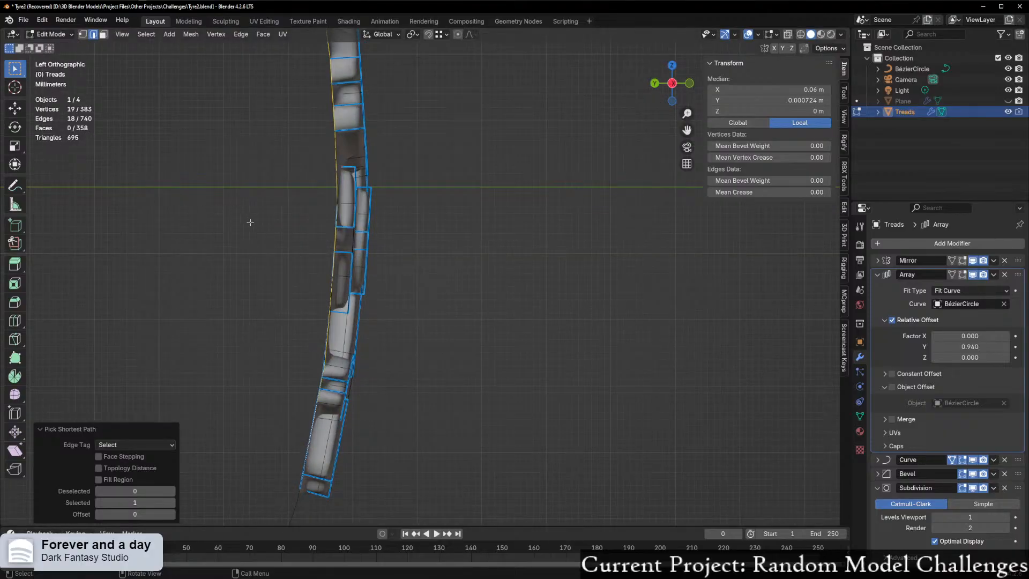
middle_click_drag(250, 222, 550, 309, "shift")
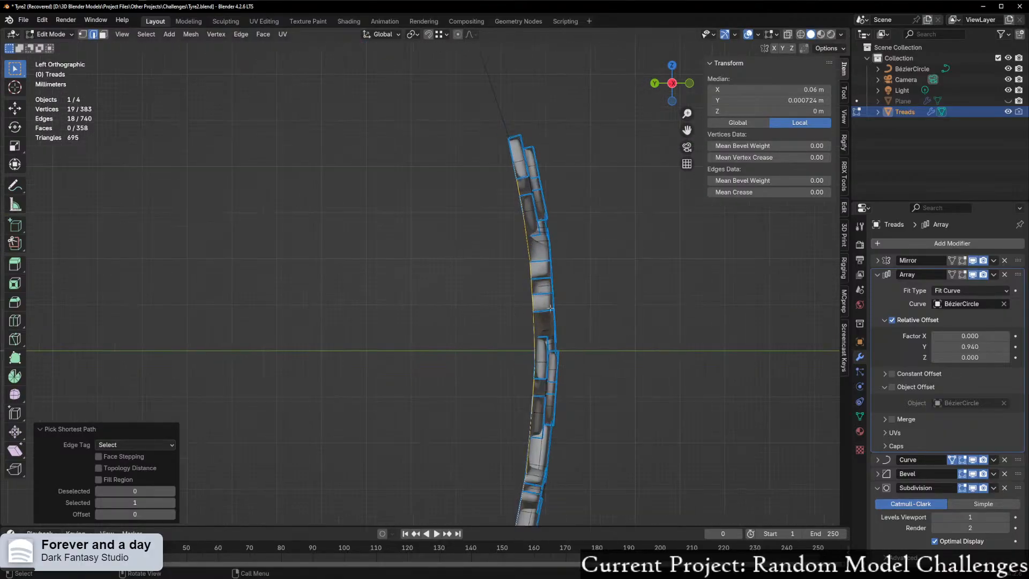
Step: Try to extrude the tile's outer side edges freely and along X, and undo the extrusion
key("e")
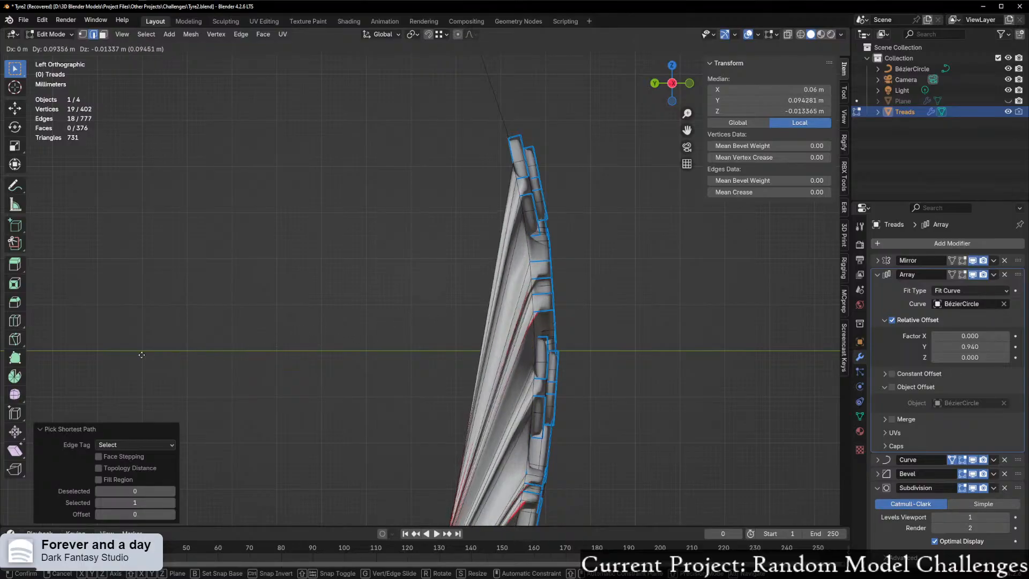
key("x")
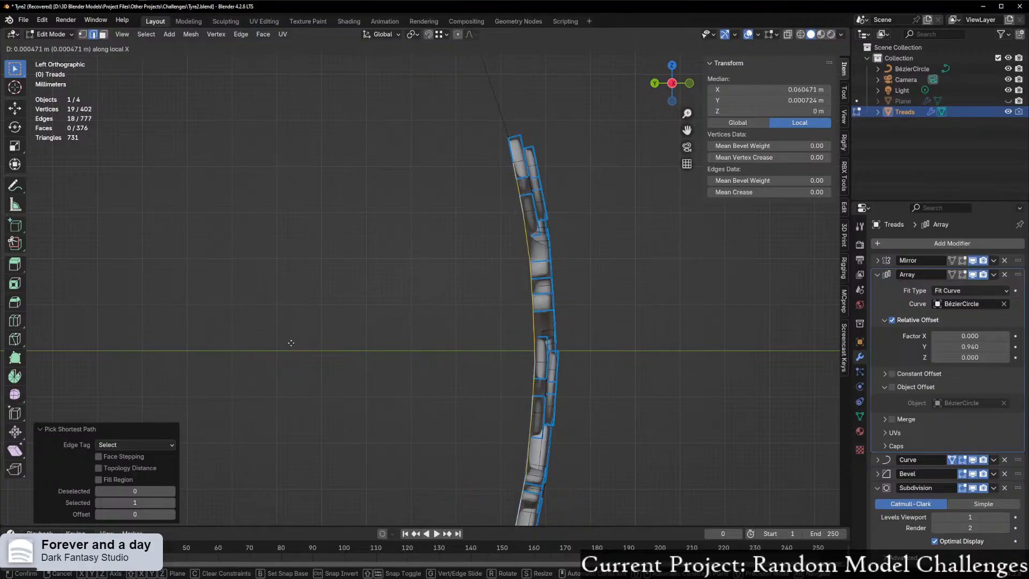
key("Escape")
scroll(377, 357, "down", 5)
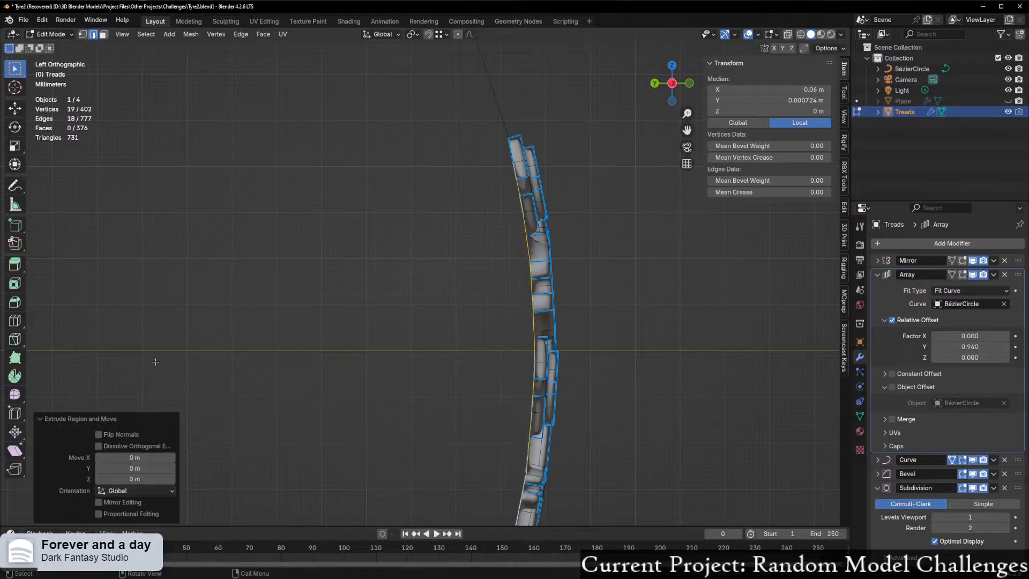
mouse_move(377, 356)
middle_mouse_down()
mouse_move(507, 384)
mouse_move(429, 395)
mouse_move(381, 375)
middle_mouse_up()
key("ctrl+z")
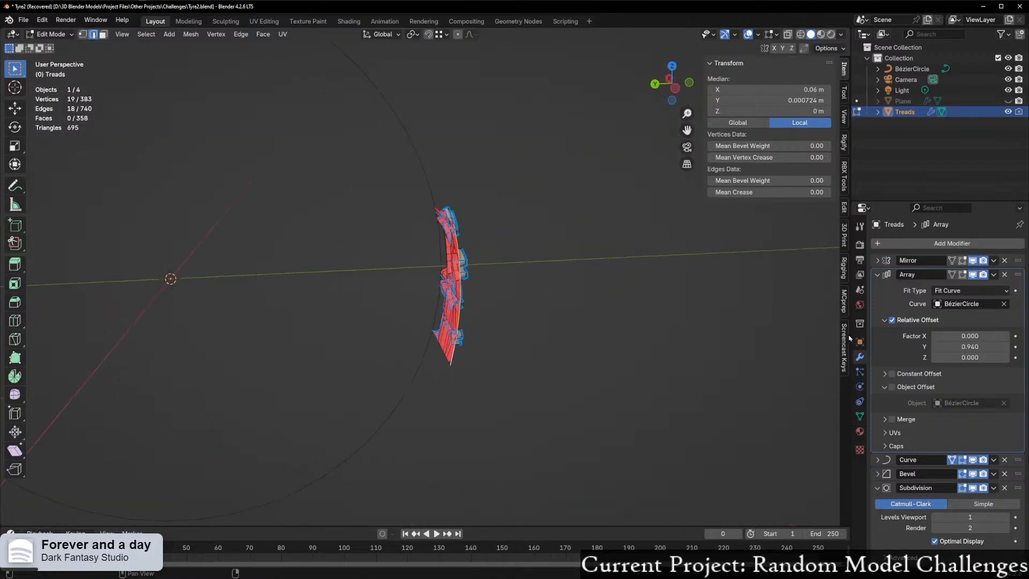
Step: Hide the Curve modifier in the viewport so the half tile lies flat for editing
left_click(972, 274)
left_click(972, 275)
mouse_move(557, 343)
middle_mouse_down()
mouse_move(480, 347)
mouse_move(535, 356)
mouse_move(413, 326)
mouse_move(294, 330)
mouse_move(485, 332)
mouse_move(423, 336)
middle_mouse_up()
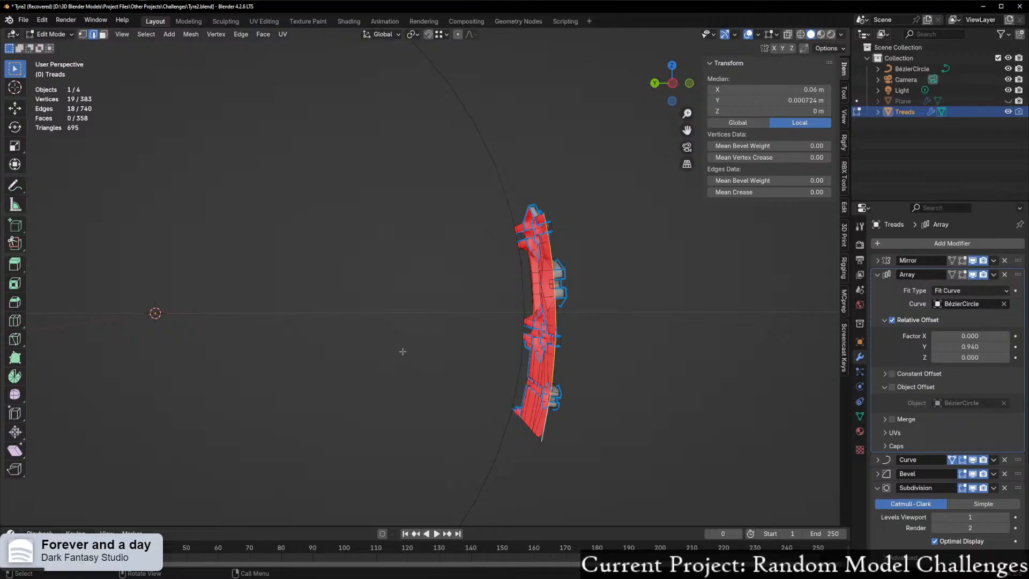
middle_click_drag(453, 366, 506, 343)
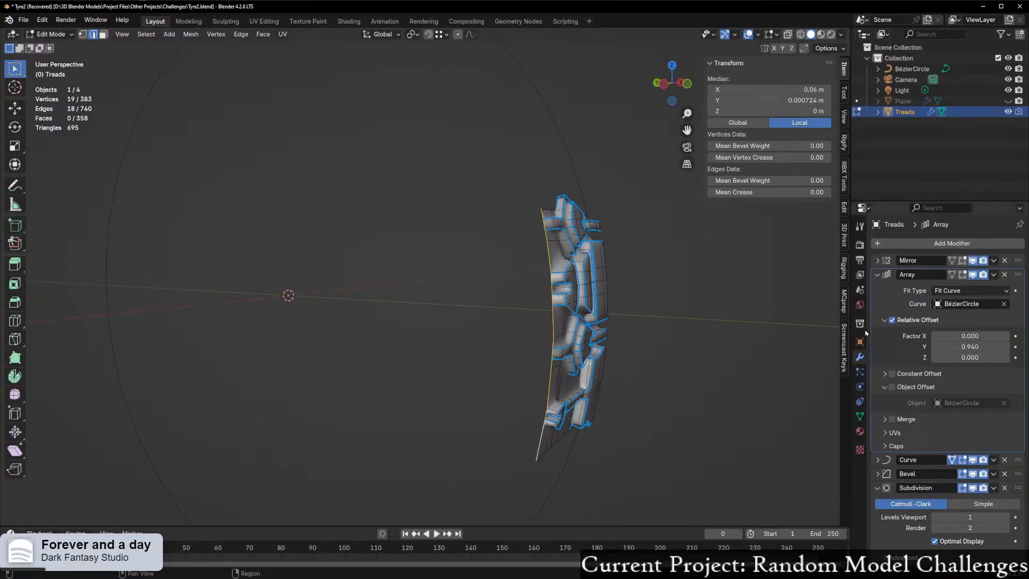
left_click(972, 459)
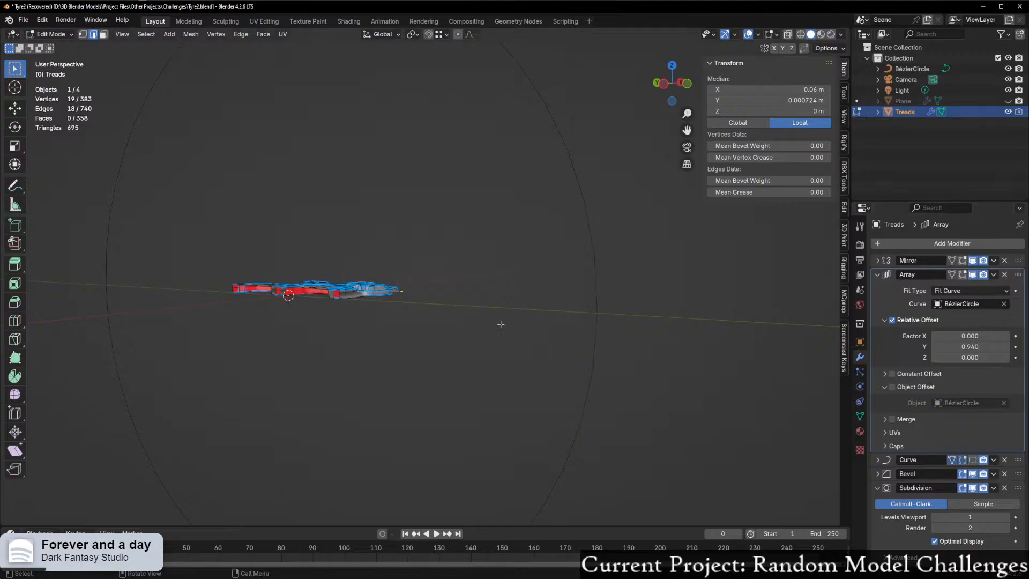
middle_click_drag(416, 360, 429, 236)
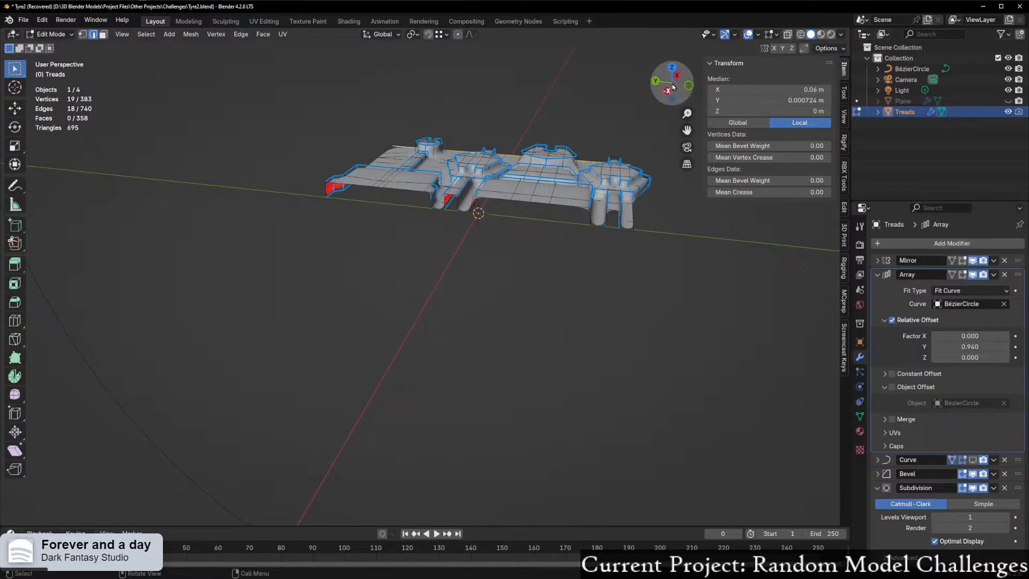
Step: Show the flat half tile from directly above and turn on X-ray
left_click(671, 67)
scroll(580, 243, "down", 5)
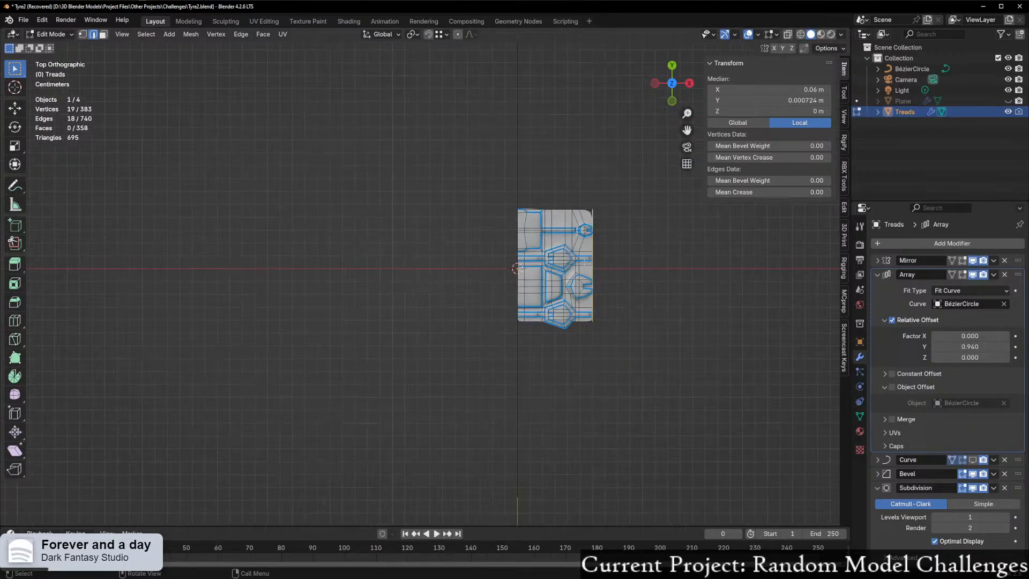
middle_click_drag(580, 242, 449, 234, "shift")
scroll(453, 268, "up", 5)
middle_click_drag(455, 284, 522, 324, "shift")
key("alt+z")
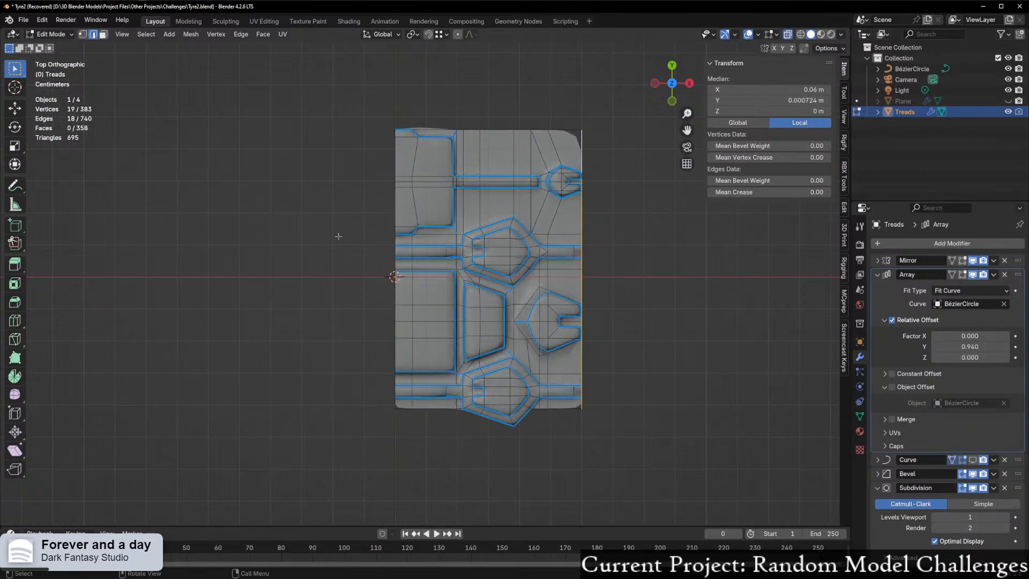
Step: Select the border edges along the half tile's X = 0 side and extrude them down about 0.027 m along Z
left_click_drag(383, 99, 402, 439)
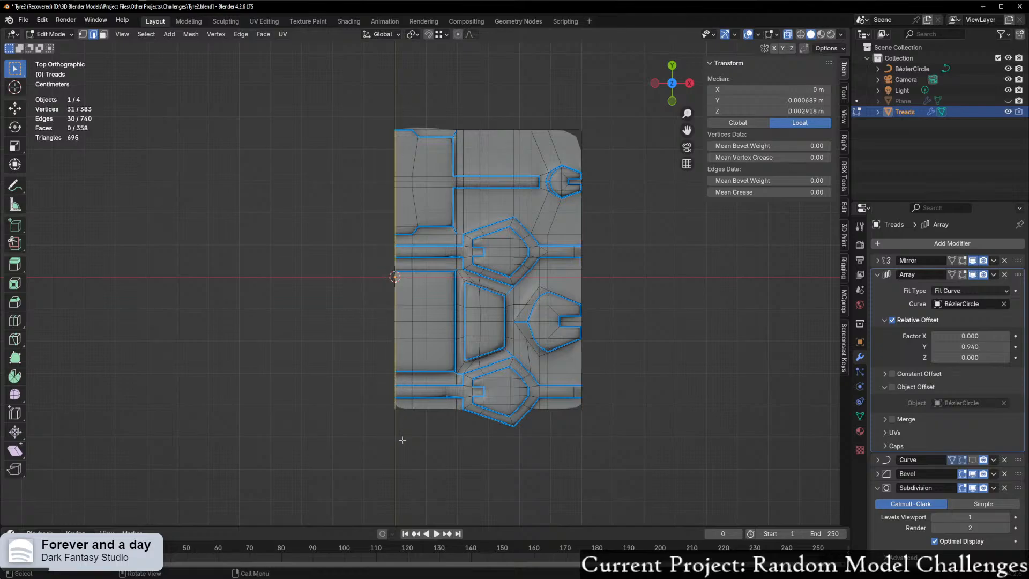
key("alt+z")
middle_click_drag(326, 394, 459, 269)
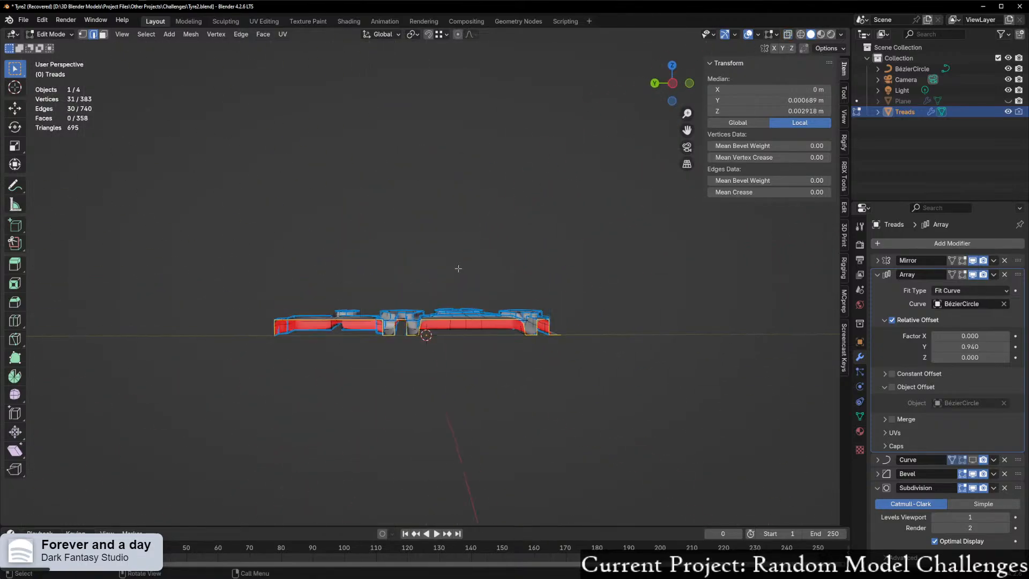
key("g")
key("z")
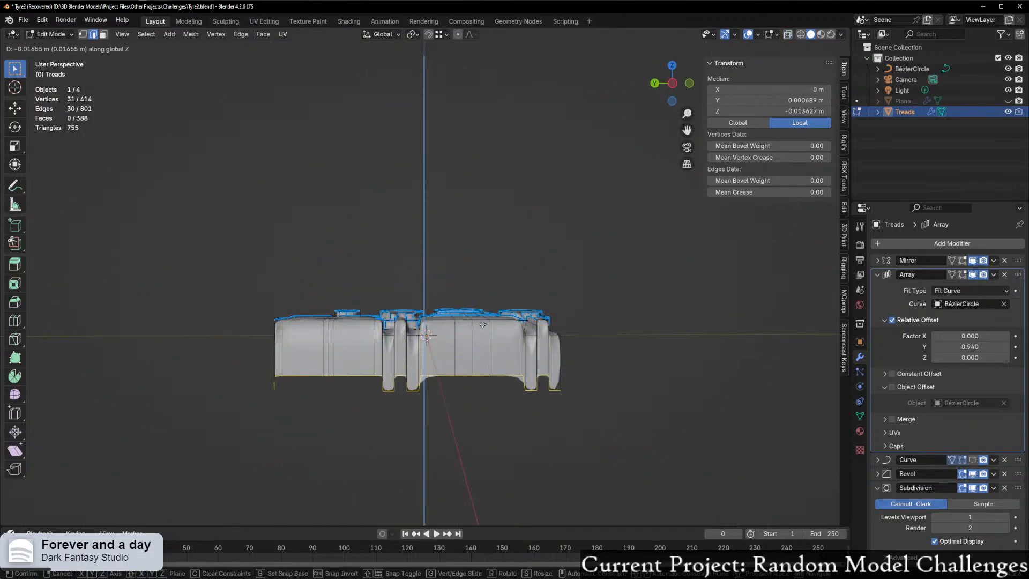
left_click(484, 357)
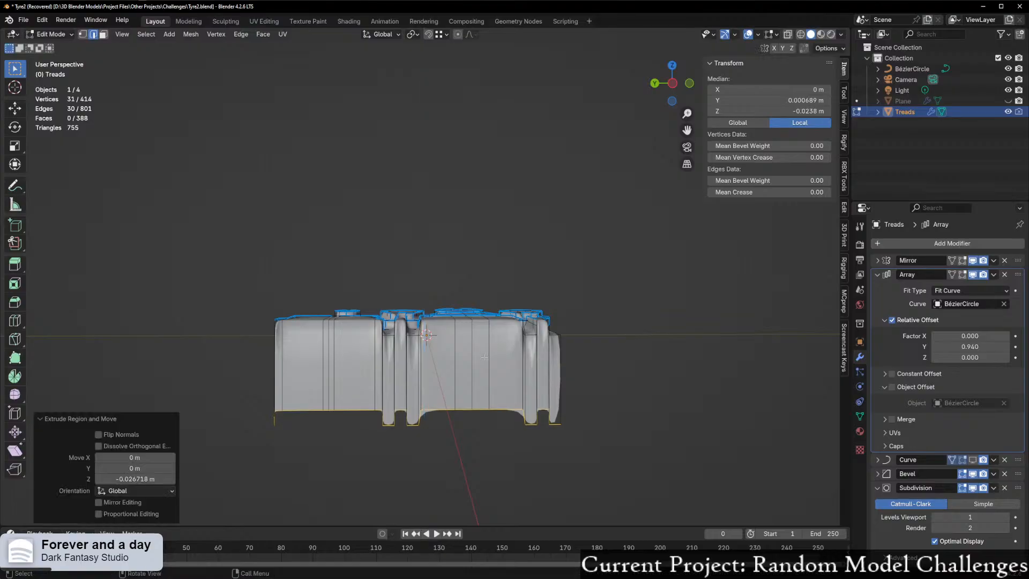
Step: Flatten the extruded edges to a single height by scaling them to 0 along Z
key("s")
key("z")
key("0")
key("Return")
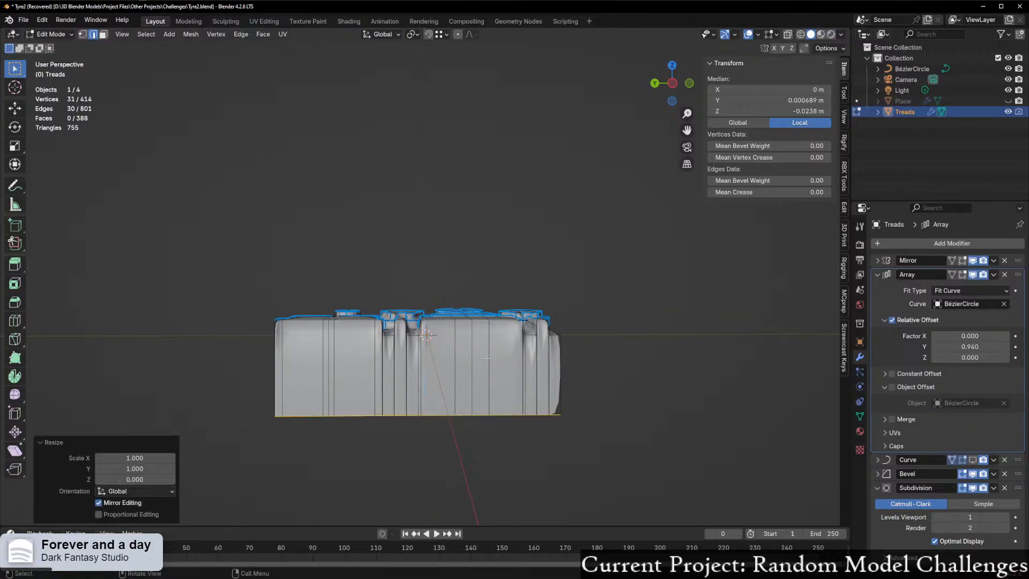
Step: Show the Curve modifier in the viewport again and check the extruded half tile bent along the circle
middle_click_drag(492, 359, 751, 355)
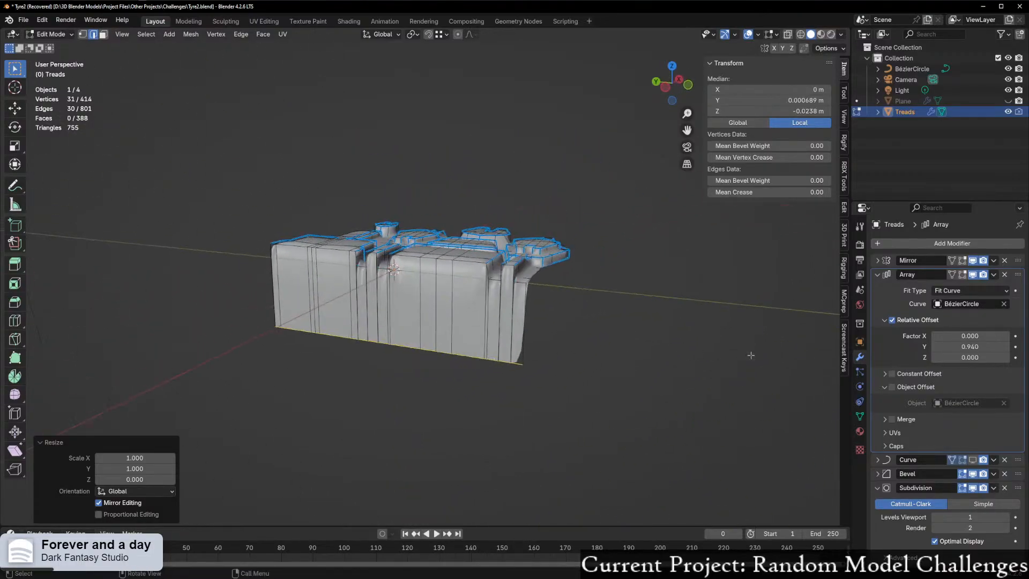
left_click(972, 460)
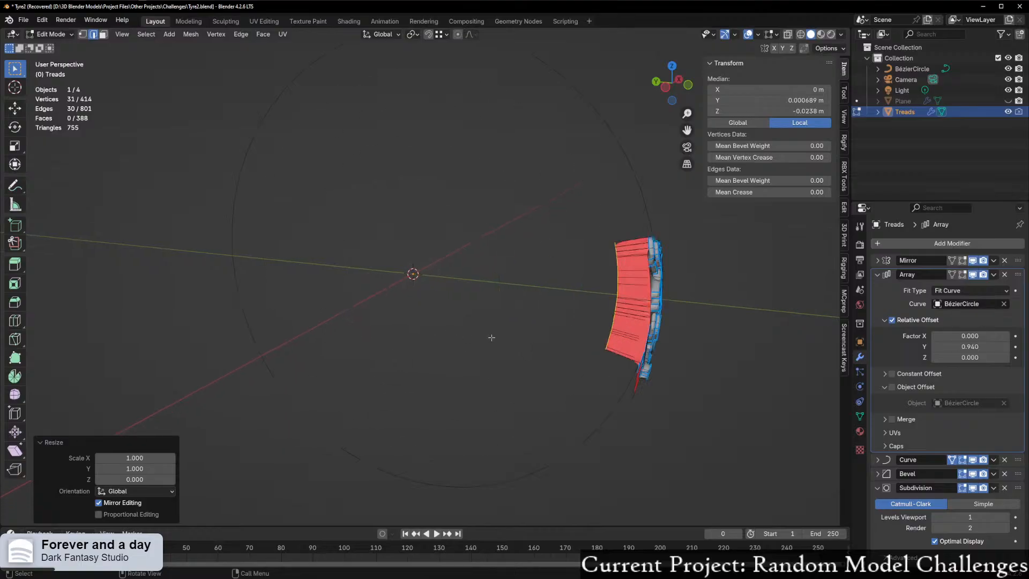
middle_click_drag(491, 337, 763, 328)
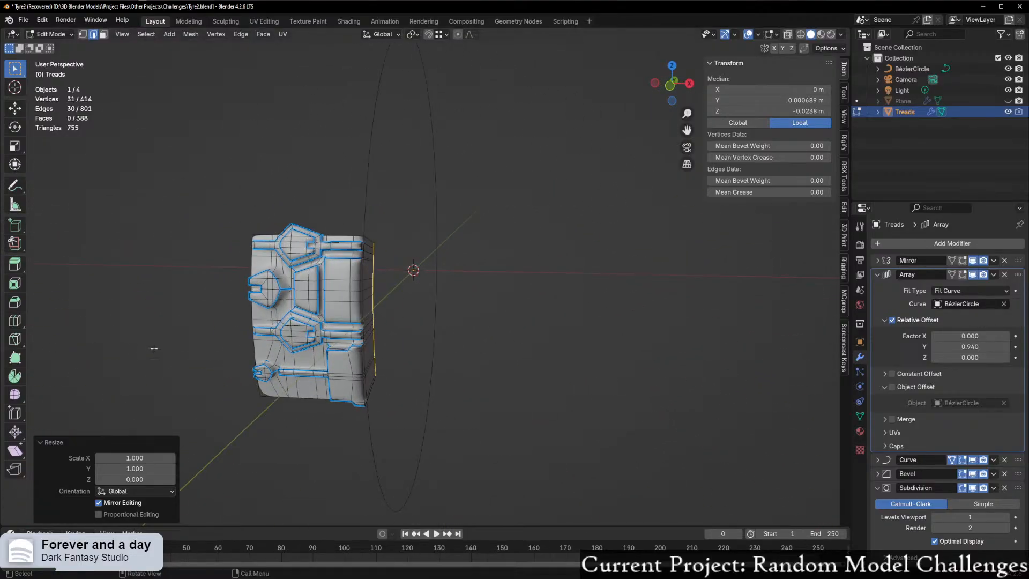
middle_click_drag(154, 349, 432, 314)
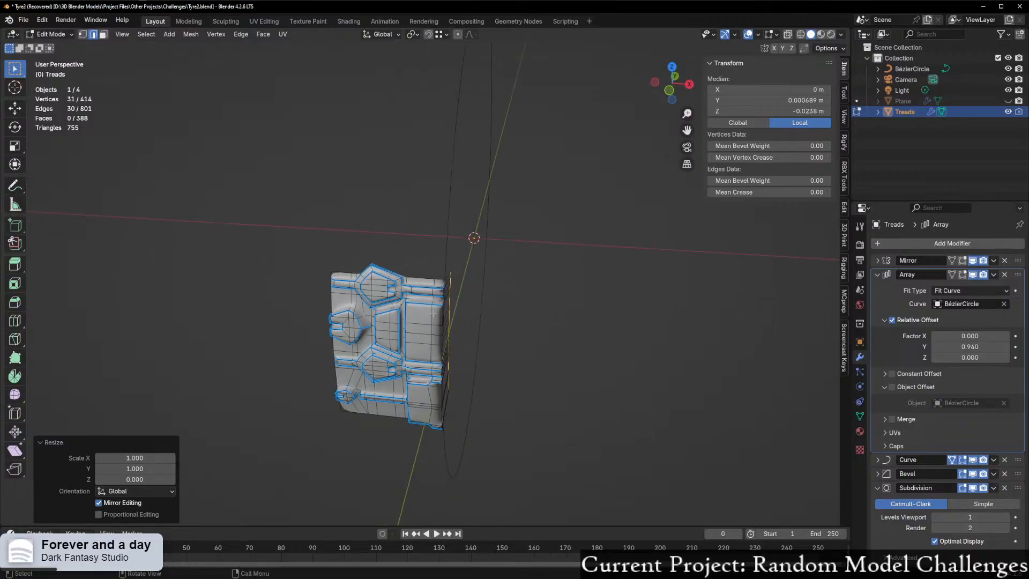
scroll(432, 314, "up", 3)
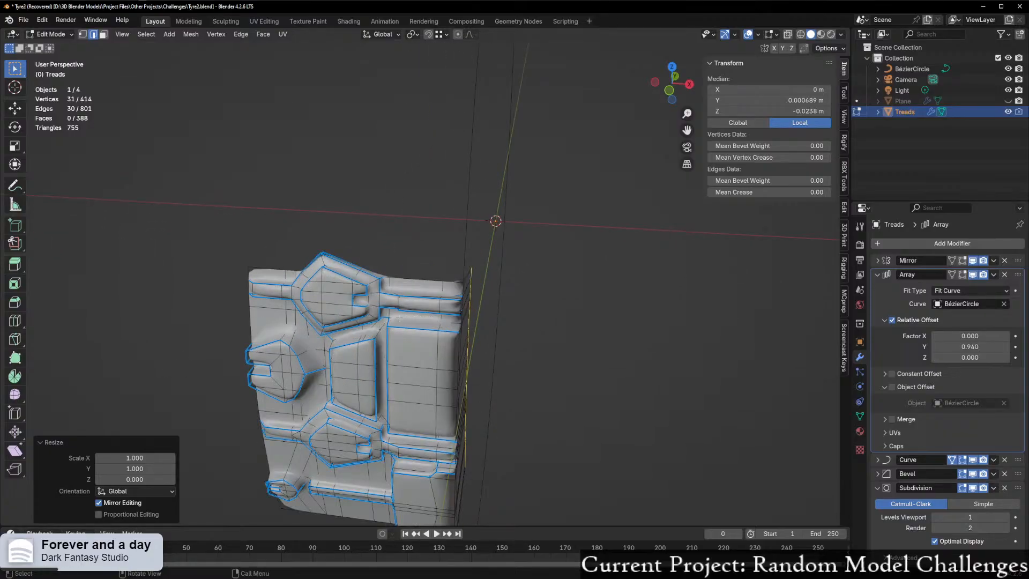
scroll(399, 319, "down", 2)
middle_click_drag(398, 318, 414, 304)
Step: Undo the flattening, the extrusion and the edge selection on the half tile's X = 0 side
key("ctrl+z")
key("ctrl+z")
key("ctrl+z")
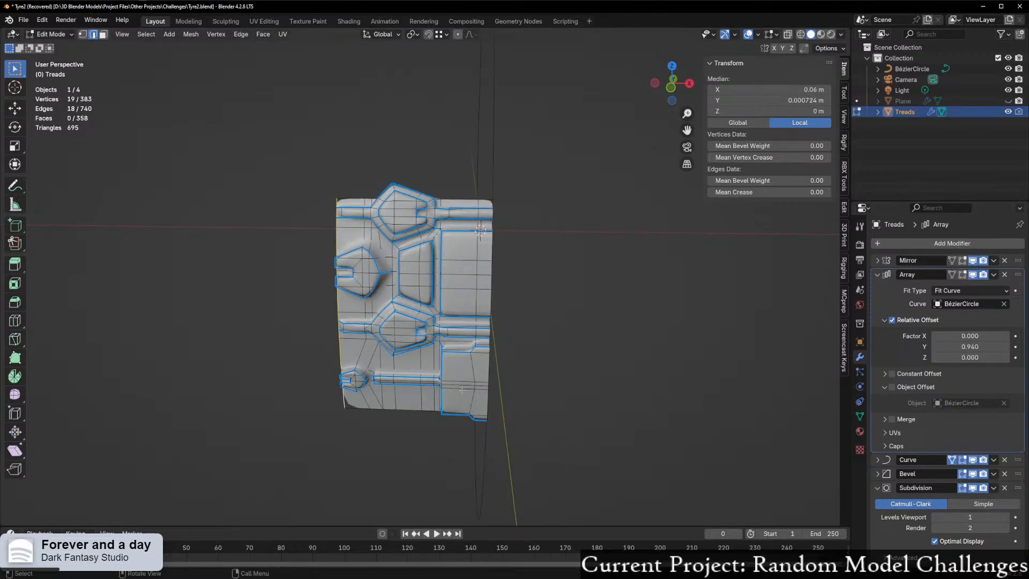
Step: Extrude the tile's outer +X side edges down about 0.039 m along Z to form the tyre's sidewall
middle_click_drag(485, 375, 552, 386)
key("e")
key("z")
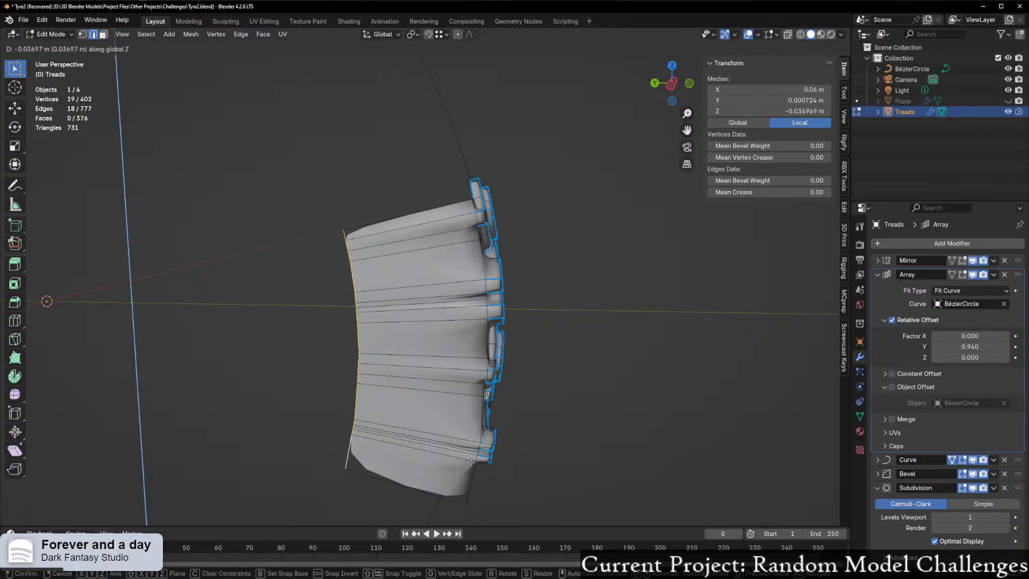
left_click(469, 467)
scroll(469, 467, "down", 10)
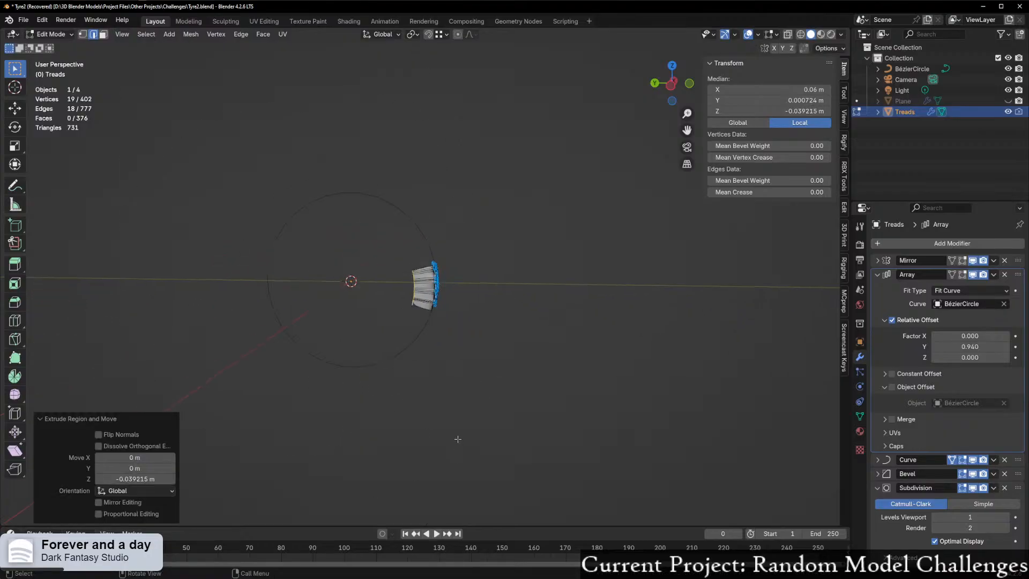
Step: Check the sidewall depth from the side, and switch to Object Mode to show the complete tyre
left_click(671, 86)
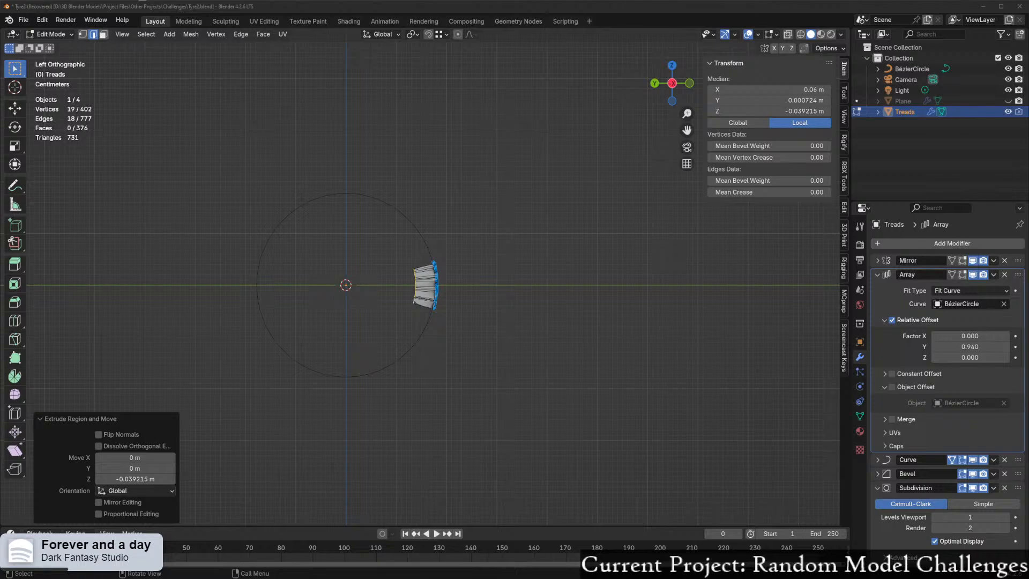
scroll(418, 284, "up", 10)
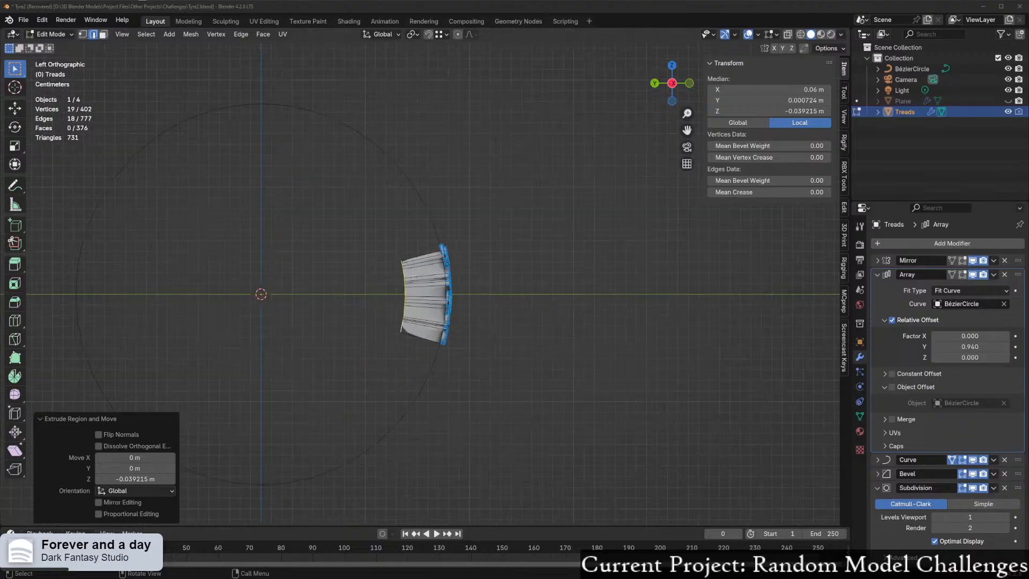
scroll(371, 275, "down", 9)
middle_click_drag(510, 277, 465, 299)
key("ctrl+Tab")
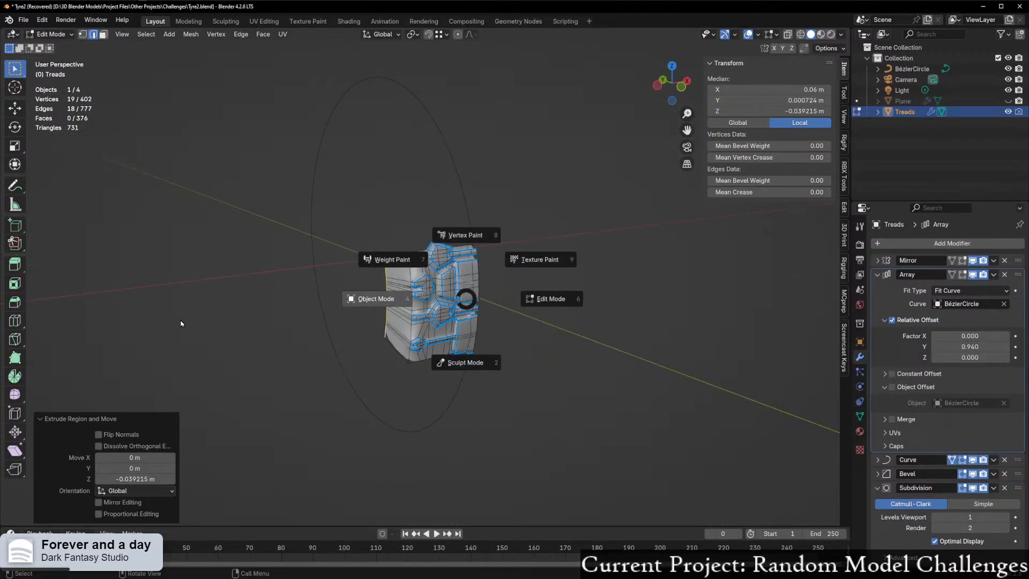
left_click(156, 316)
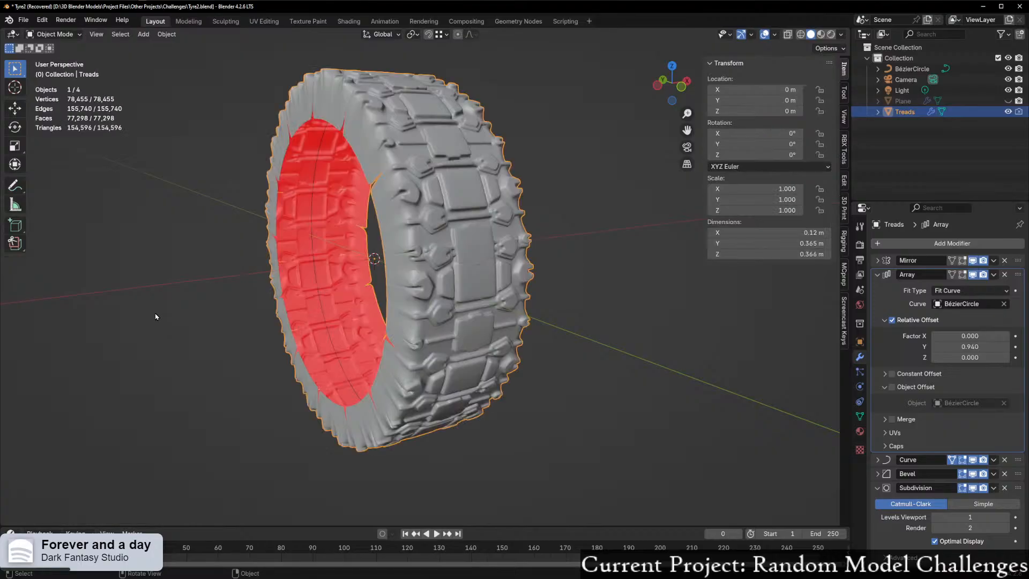
middle_click_drag(148, 316, 231, 305)
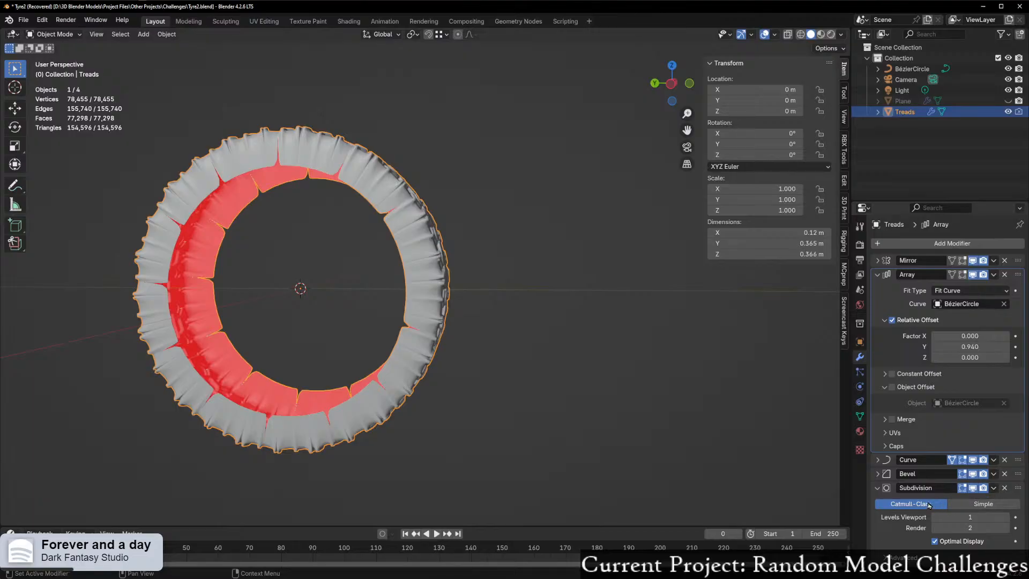
Step: Enable Merge in the Treads object's Array modifier and check the seams between the tiles up close
middle_click_drag(384, 316, 452, 414)
scroll(396, 340, "up", 3)
scroll(451, 413, "up", 3)
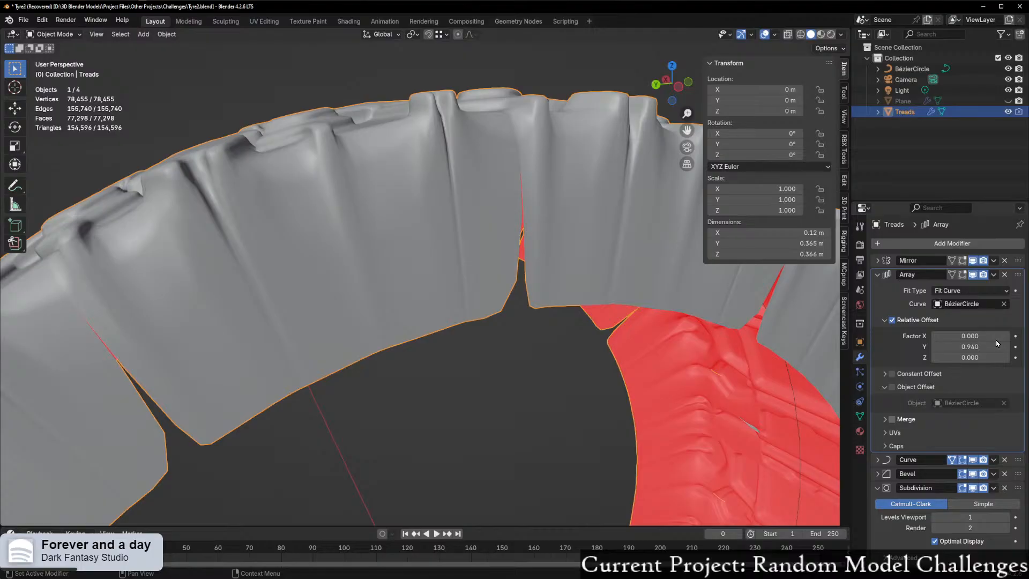
scroll(584, 375, "down", 7)
middle_click_drag(563, 400, 590, 431)
scroll(569, 385, "up", 3)
scroll(580, 429, "up", 6)
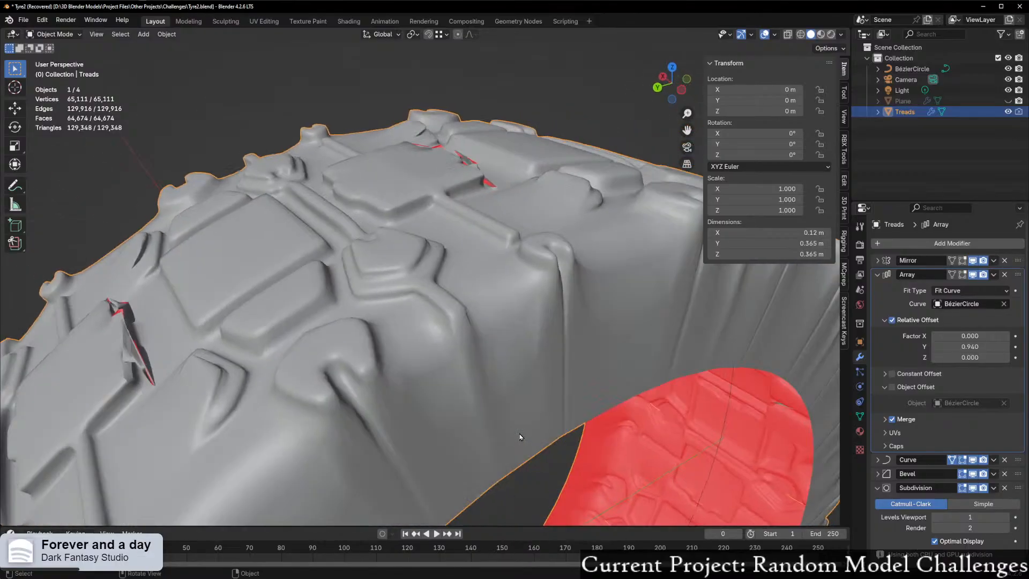
middle_click_drag(517, 431, 478, 401)
scroll(471, 399, "up", 2)
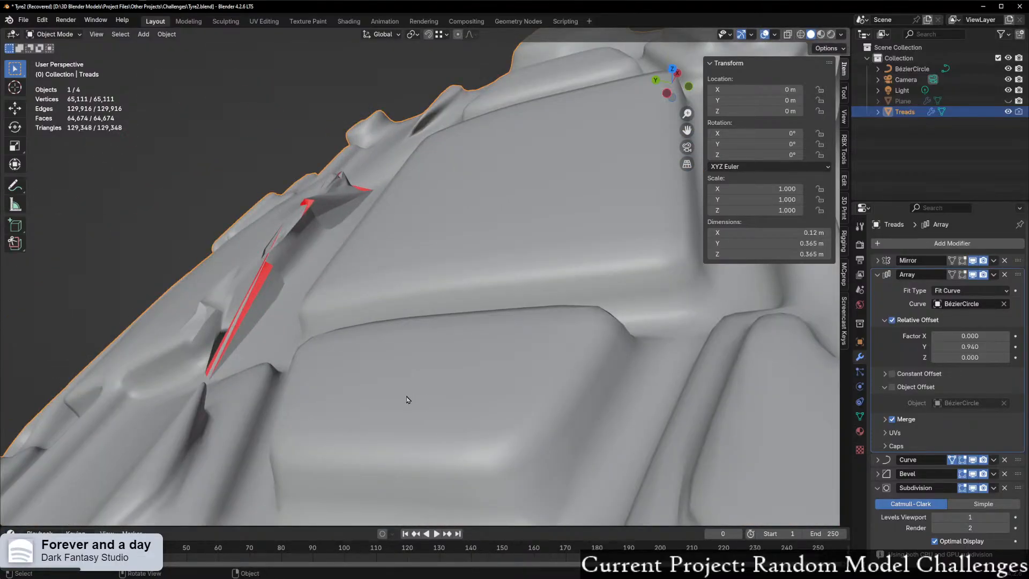
scroll(415, 403, "up", 2)
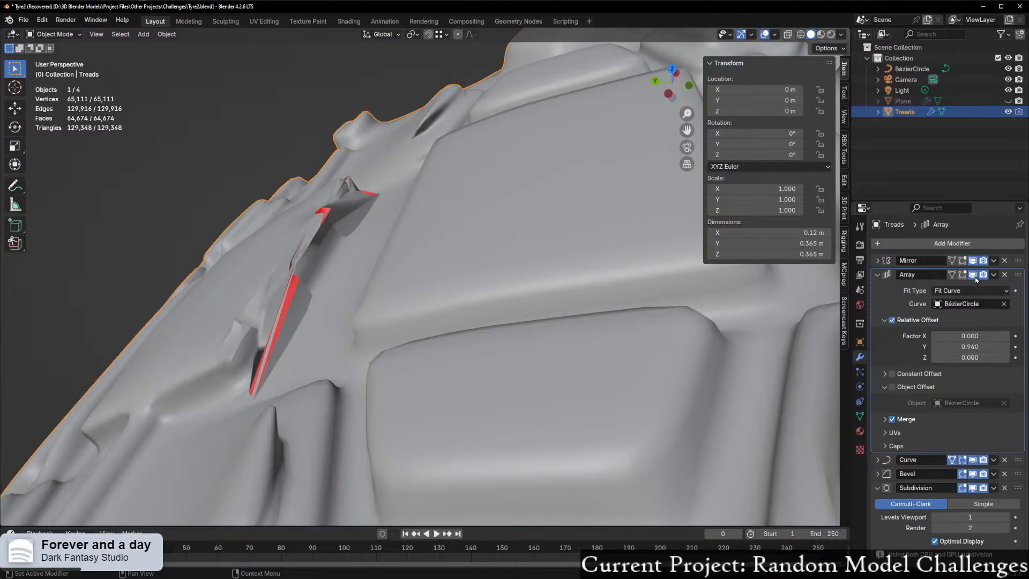
scroll(542, 295, "down", 4)
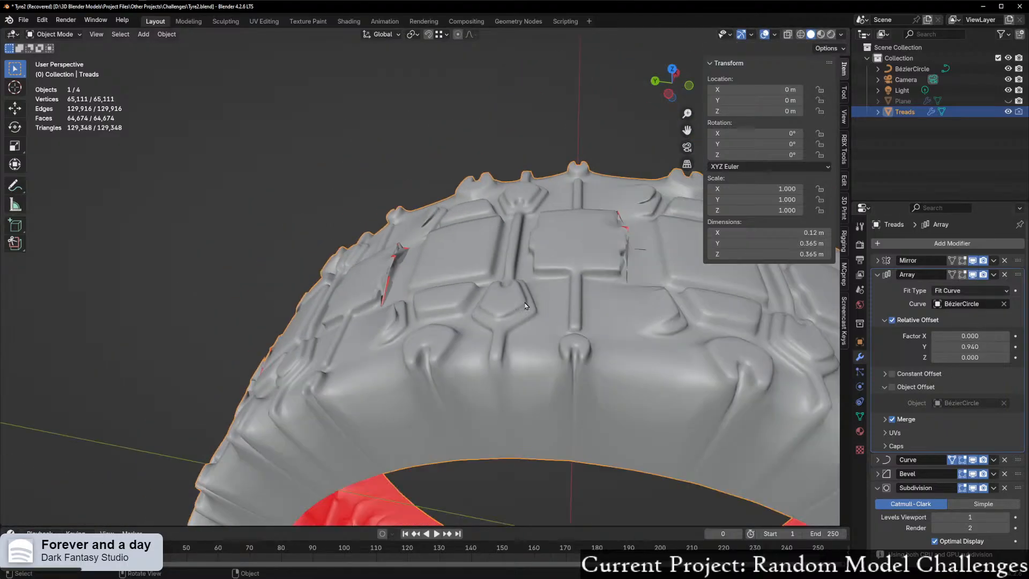
Step: Return to Edit Mode and examine the half tile's sidewall, centre side and end edges from several angles
key("ctrl+Tab")
middle_click_drag(492, 261, 459, 241)
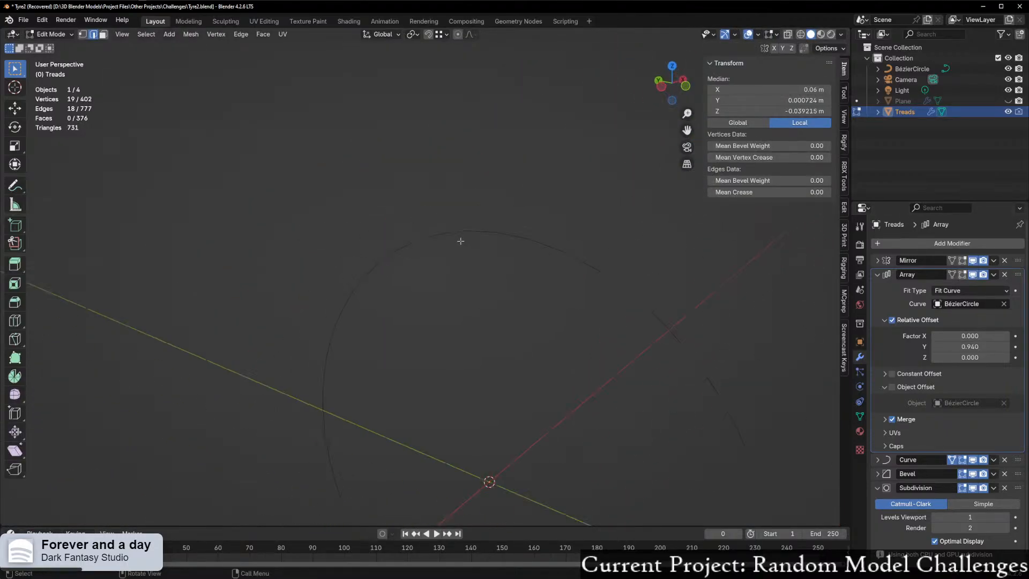
scroll(460, 241, "down", 5)
middle_click_drag(523, 310, 296, 274)
scroll(608, 340, "up", 4)
scroll(416, 251, "up", 3)
middle_click_drag(586, 266, 510, 169)
scroll(509, 169, "down", 3)
middle_click_drag(620, 265, 407, 309, "shift")
scroll(476, 273, "up", 2)
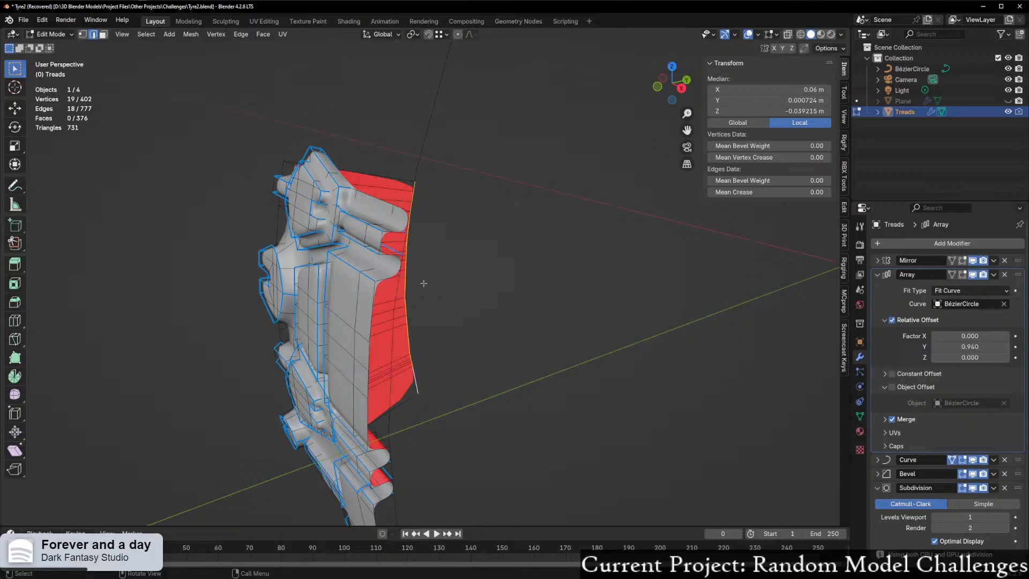
middle_click_drag(315, 248, 503, 279)
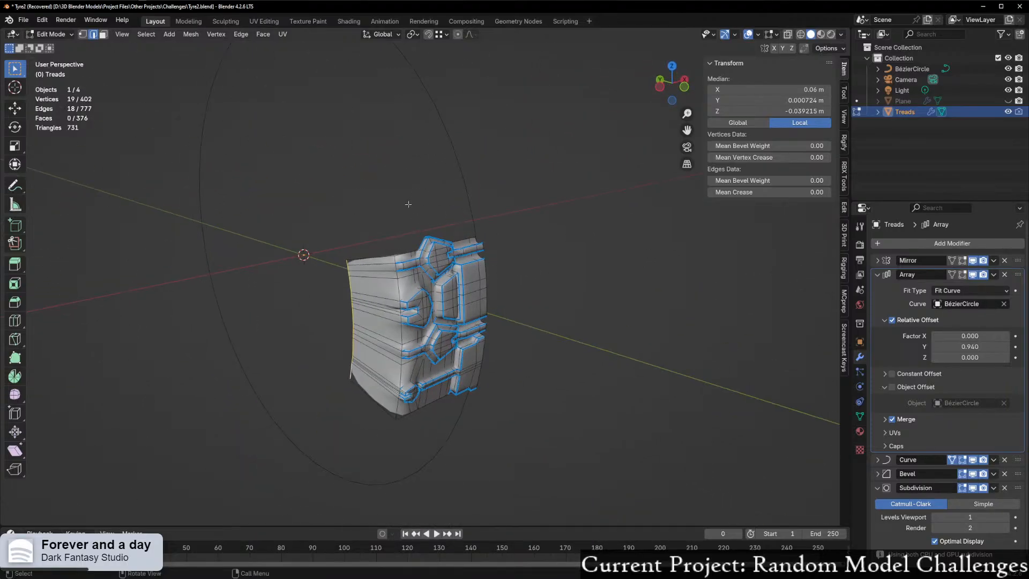
middle_click_drag(408, 204, 407, 208)
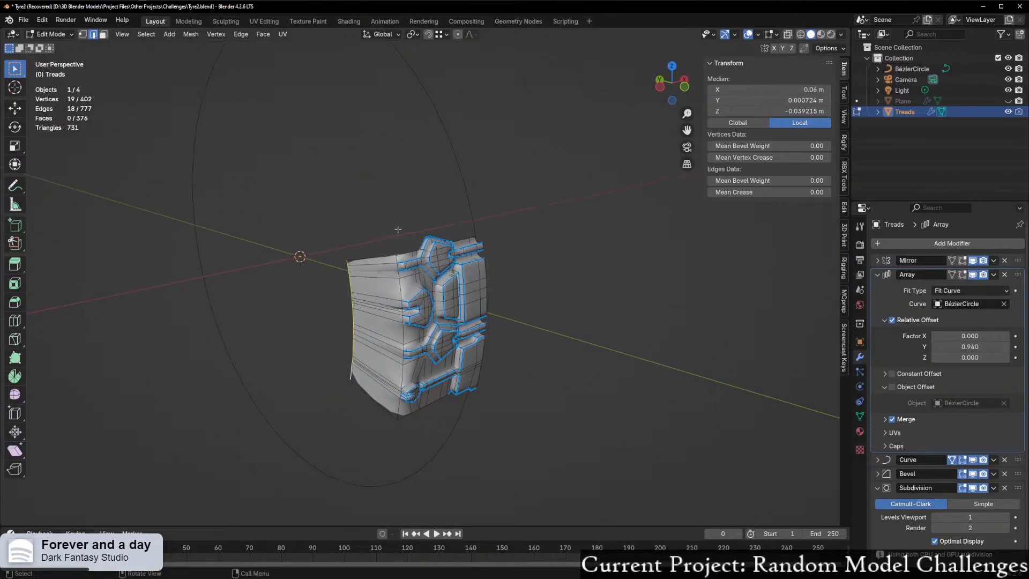
scroll(378, 231, "up", 5)
middle_click_drag(378, 231, 418, 242)
Step: Switch to Object Mode and inspect the merged seams across the whole tyre's tread
key("ctrl+Tab")
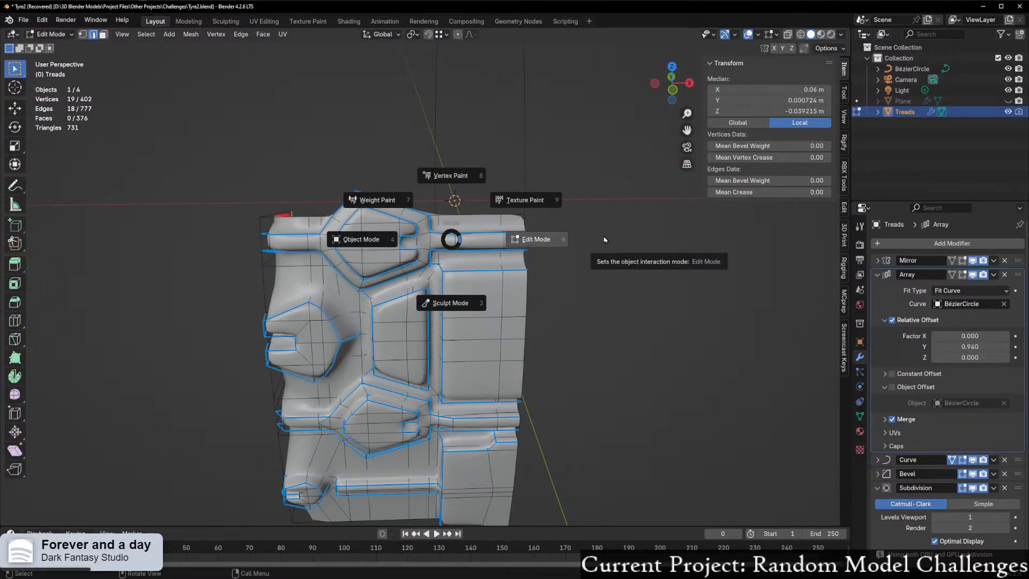
left_click(277, 265)
middle_click_drag(317, 266, 375, 268)
scroll(442, 286, "up", 7)
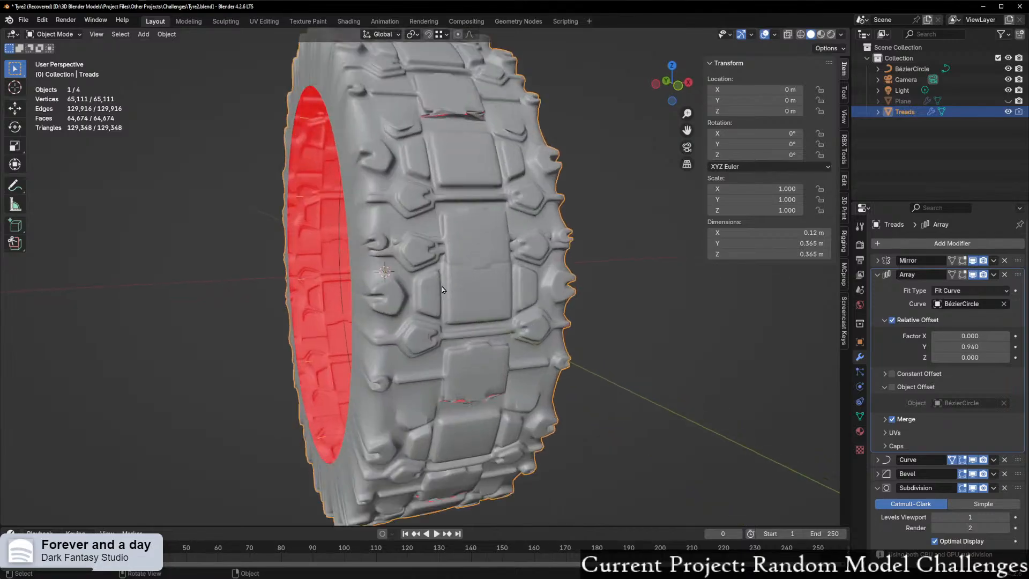
middle_click_drag(443, 285, 470, 286)
scroll(452, 289, "down", 4)
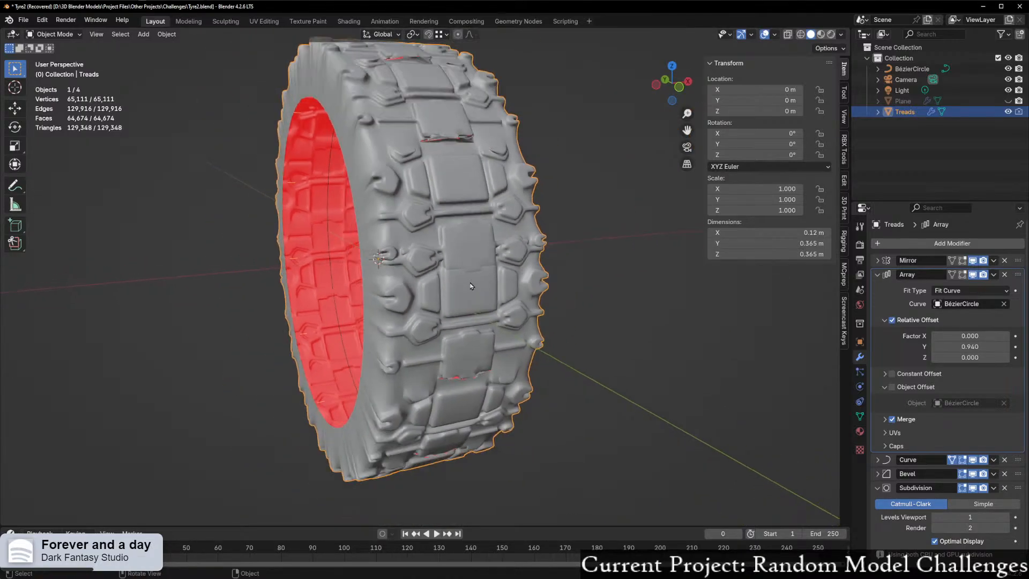
middle_click_drag(539, 422, 501, 408)
scroll(948, 416, "down", 1)
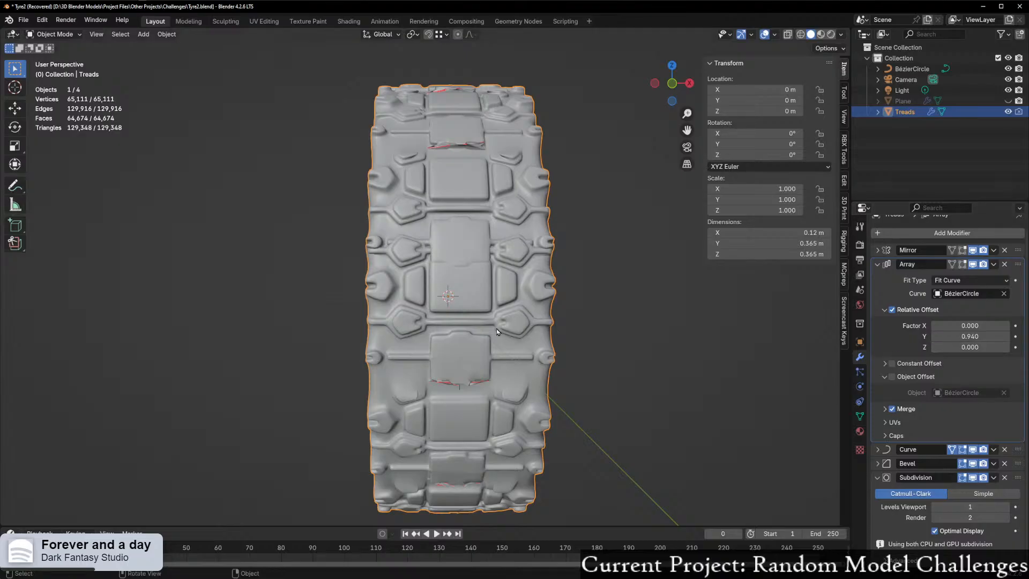
Step: Apply the rotation and scale of the Treads object
middle_click_drag(506, 338, 566, 362)
key("ctrl+Tab")
left_click(615, 384)
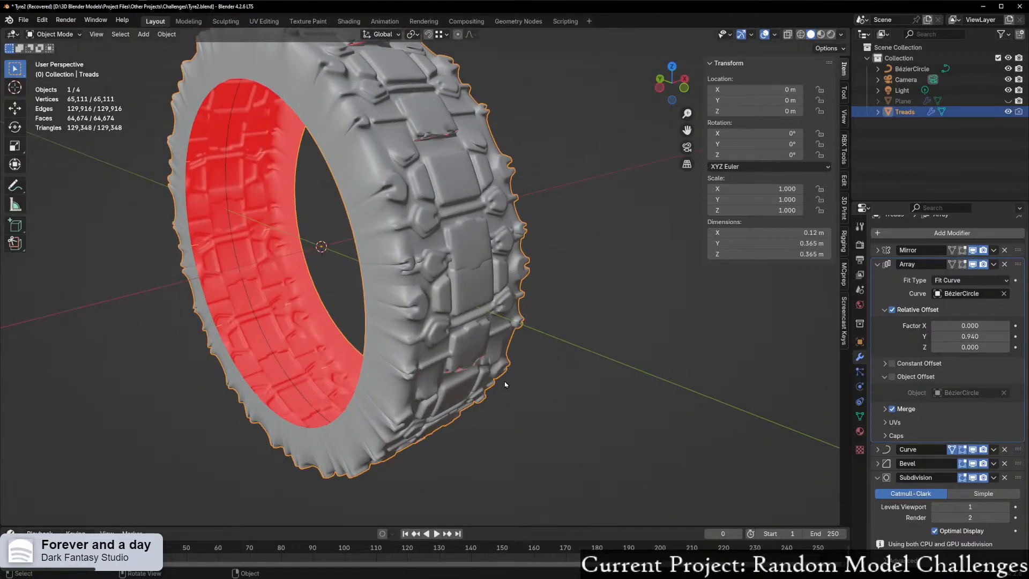
key("ctrl+a")
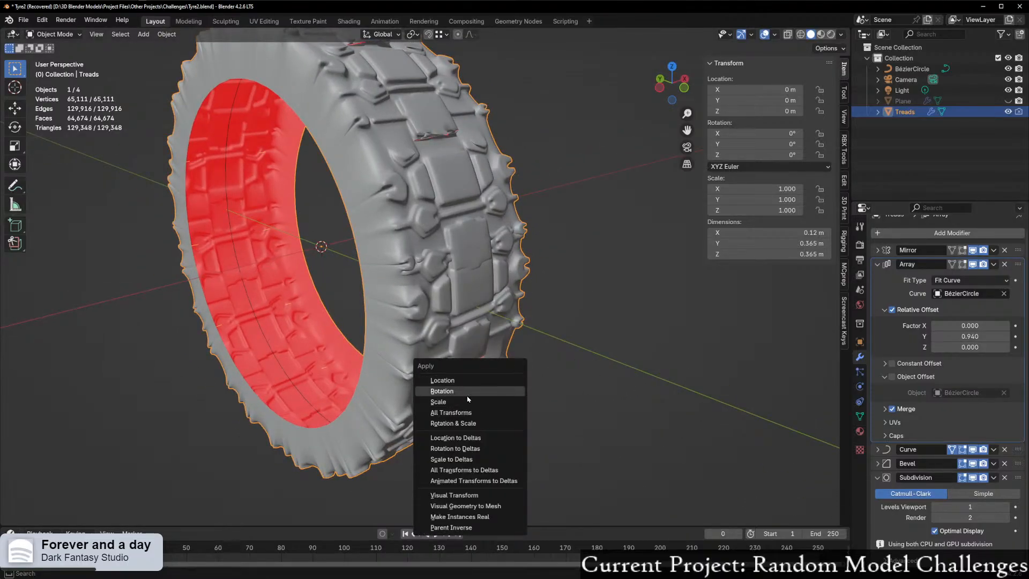
left_click(468, 425)
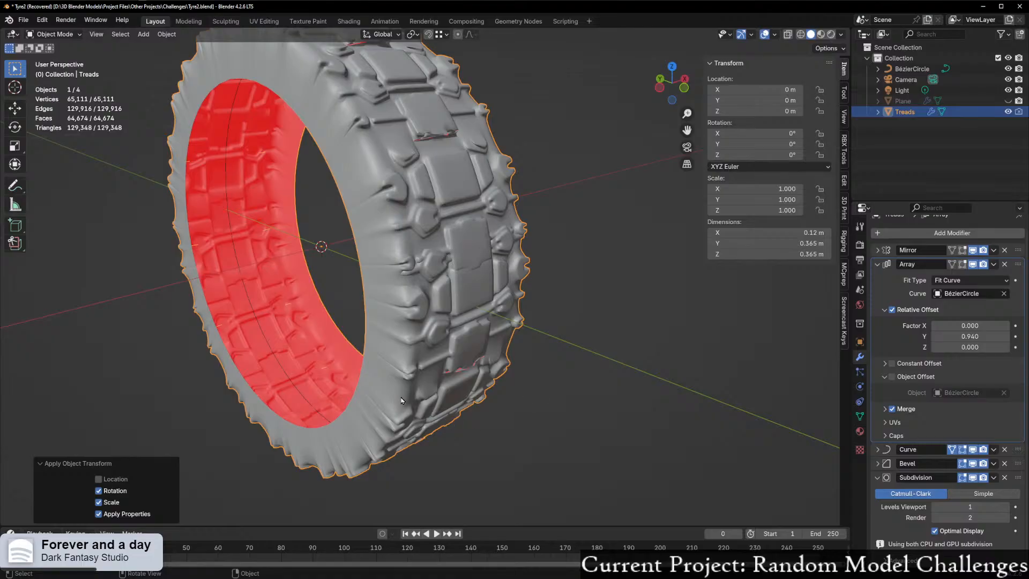
middle_click_drag(401, 400, 419, 334)
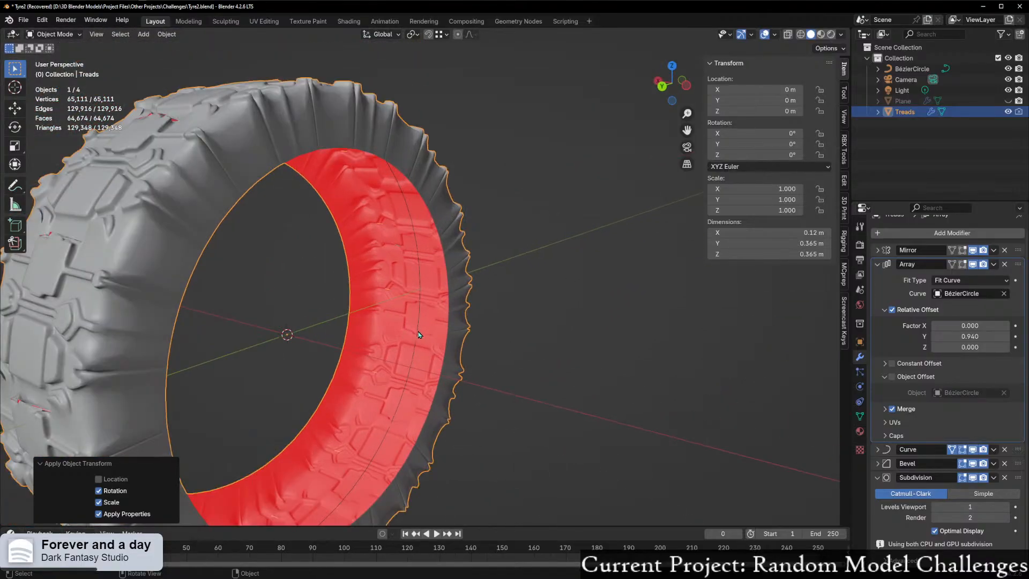
Step: Try to apply the rotation and scale of the Bézier circle that the tyre follows
left_click(419, 334)
key("ctrl+a")
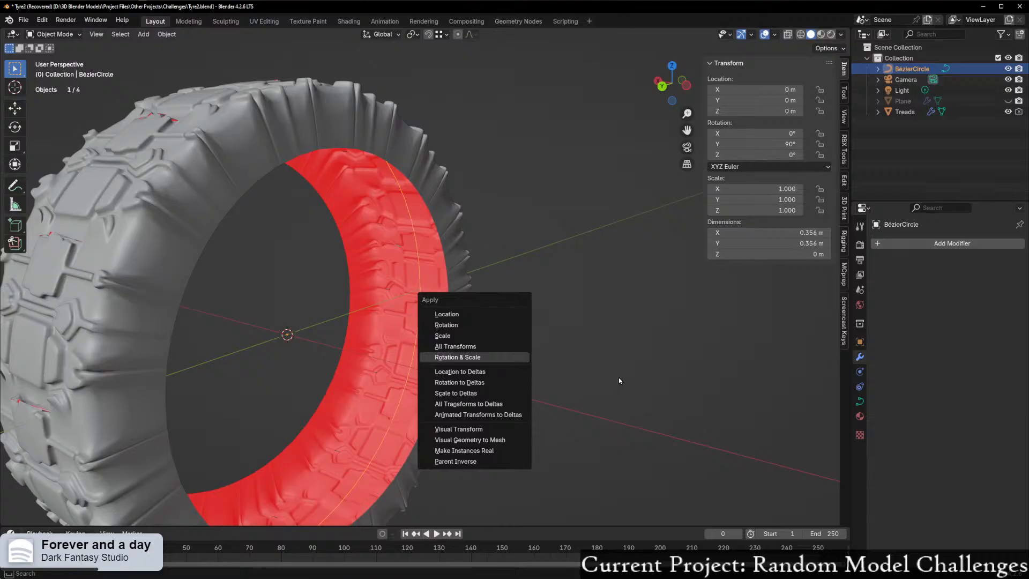
middle_click_drag(608, 378, 484, 351)
scroll(426, 374, "up", 4)
Step: Set the Treads Array modifier's relative Y offset to 0.93 and check the tile seams around the tyre
left_click(426, 374)
scroll(483, 349, "down", 4)
middle_click_drag(481, 453, 419, 377, "shift")
scroll(558, 240, "up", 4)
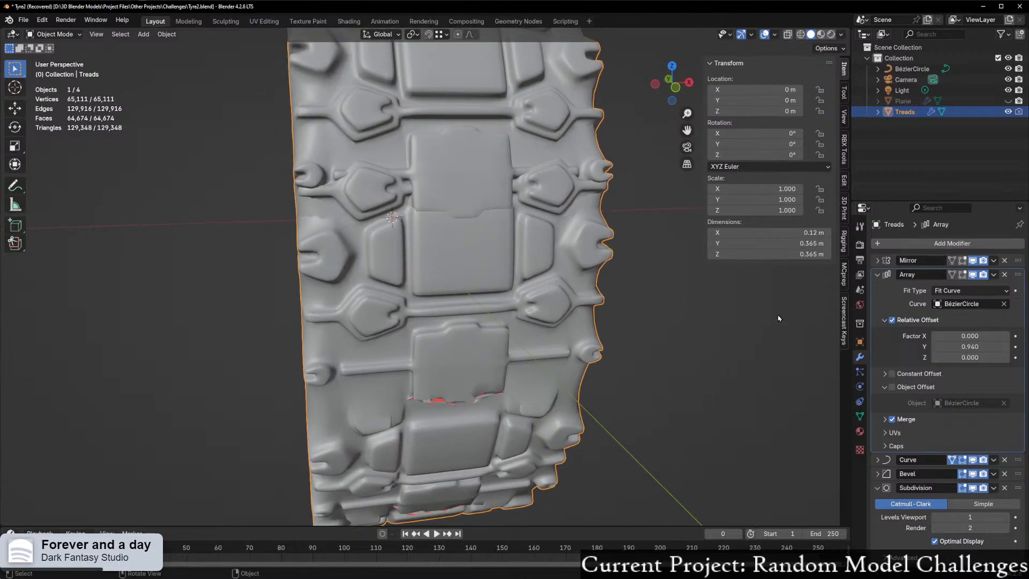
left_click(978, 349)
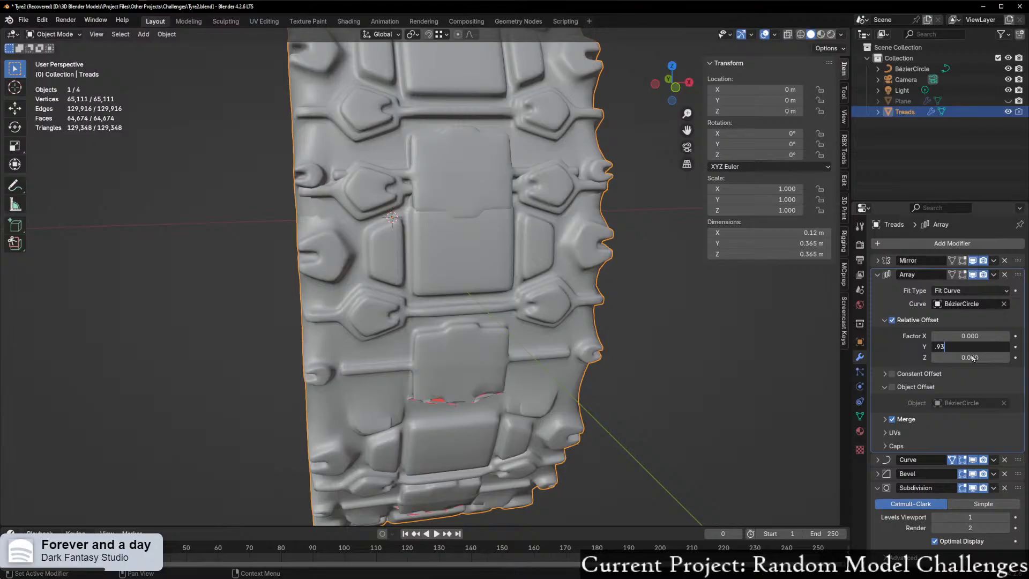
key("Return")
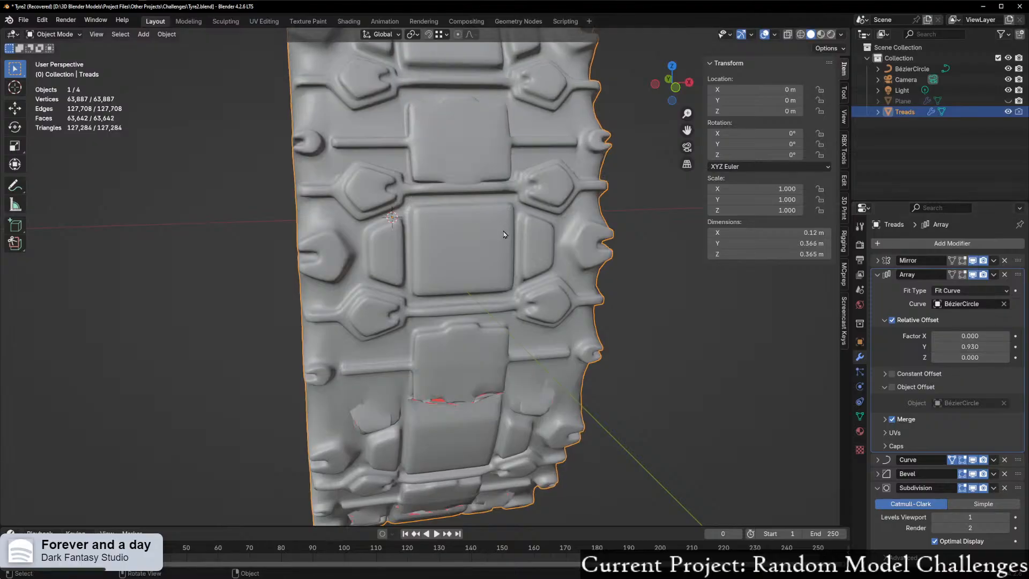
middle_click_drag(503, 232, 567, 437)
Step: Set the Treads Array modifier's relative Y offset to 0.9, with Merge disabled, and inspect how the tiles overlap
left_click(963, 345)
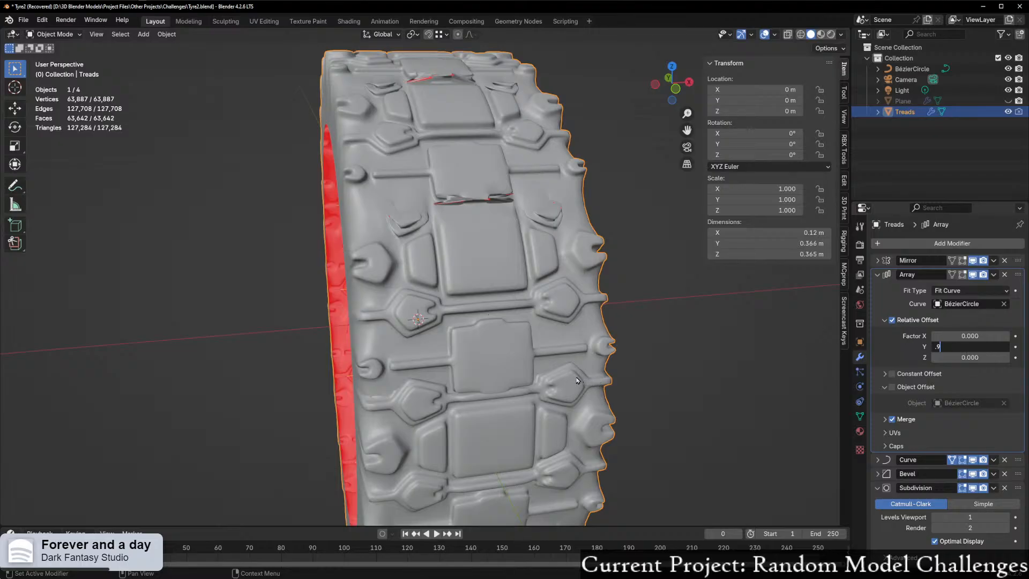
key("Return")
middle_click_drag(568, 380, 478, 350)
scroll(477, 351, "up", 4)
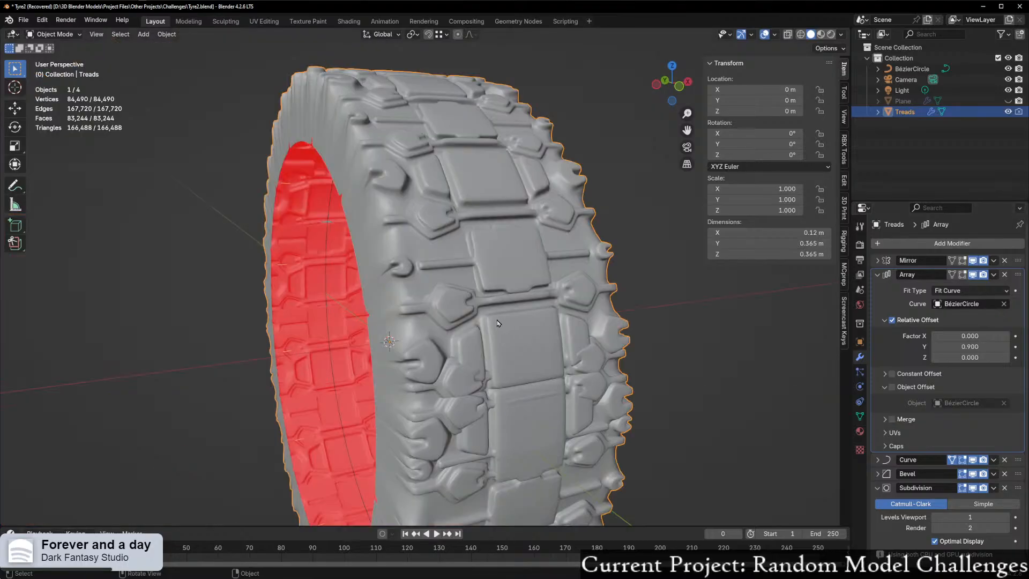
middle_click_drag(481, 326, 437, 398)
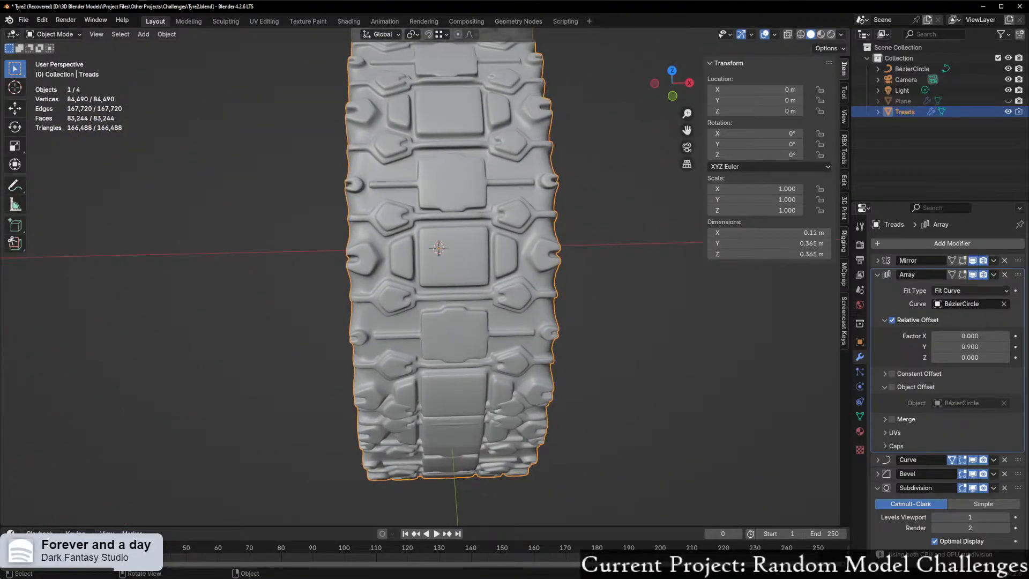
scroll(303, 345, "up", 1)
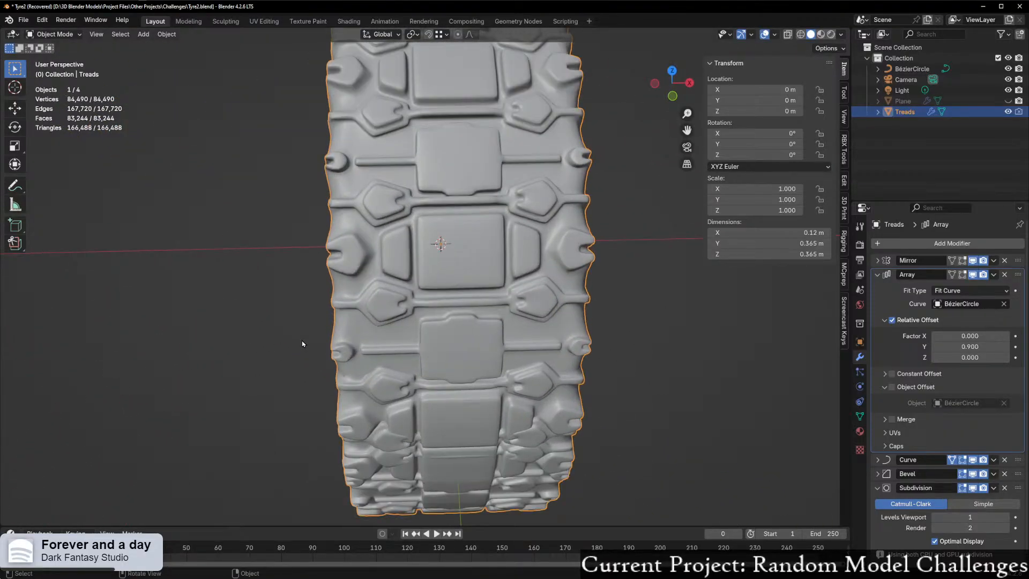
Step: Enter Edit Mode on the Treads object
middle_click_drag(302, 343, 294, 300)
scroll(294, 300, "up", 1)
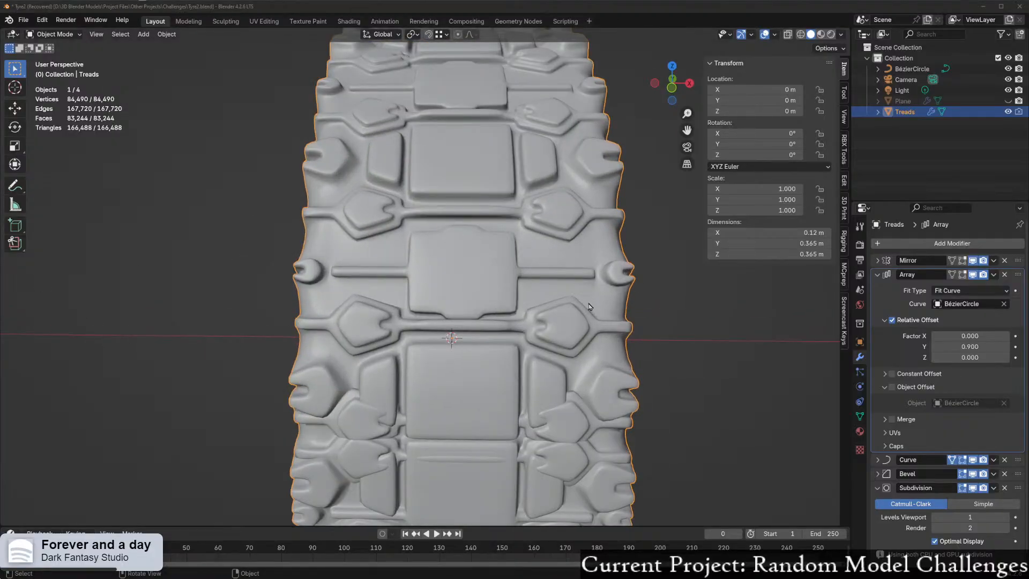
scroll(606, 320, "down", 3)
middle_click_drag(626, 340, 686, 362)
scroll(708, 428, "up", 2)
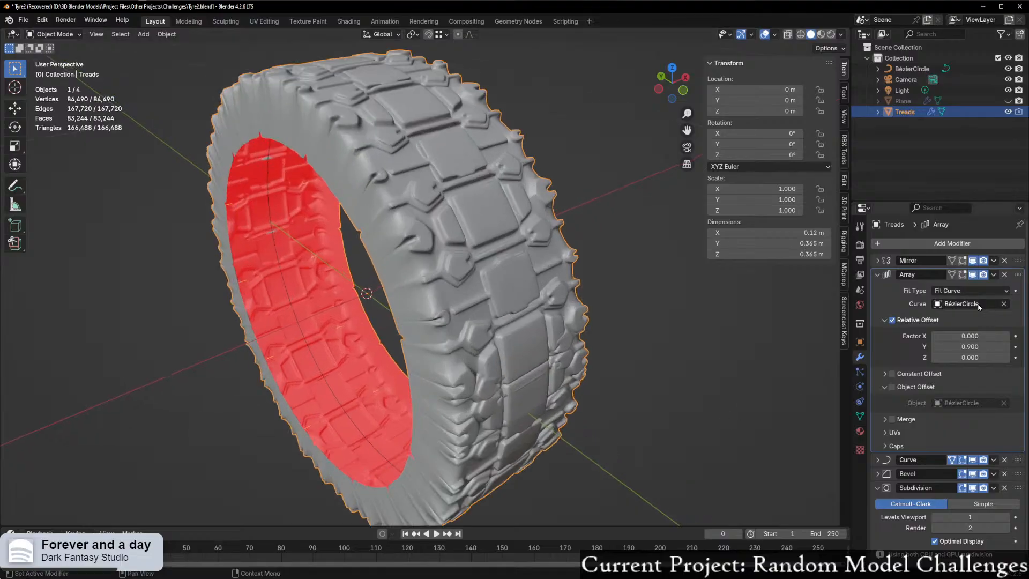
key("ctrl+Tab")
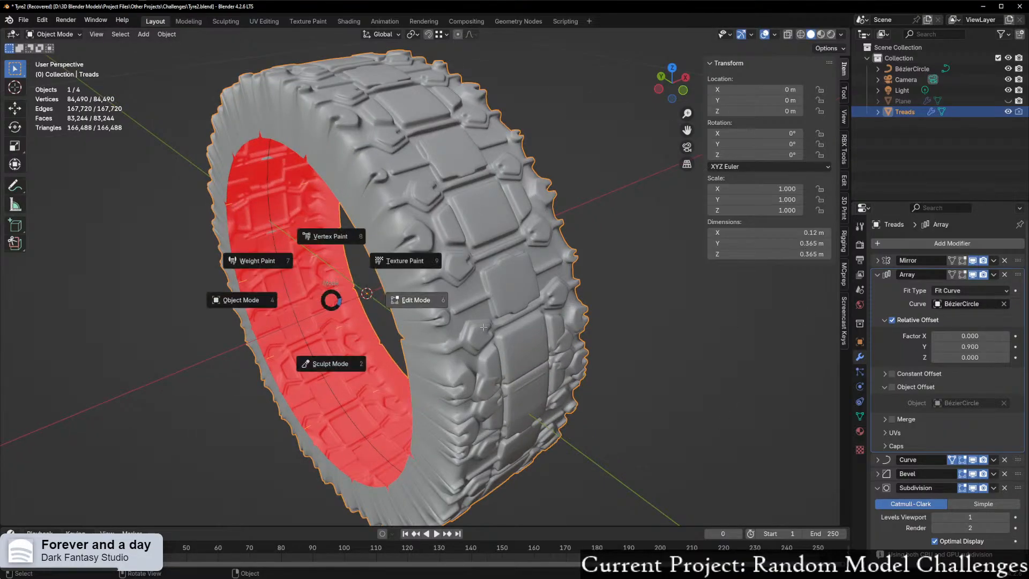
left_click(416, 300)
middle_click_drag(447, 360, 410, 321)
scroll(498, 407, "up", 2)
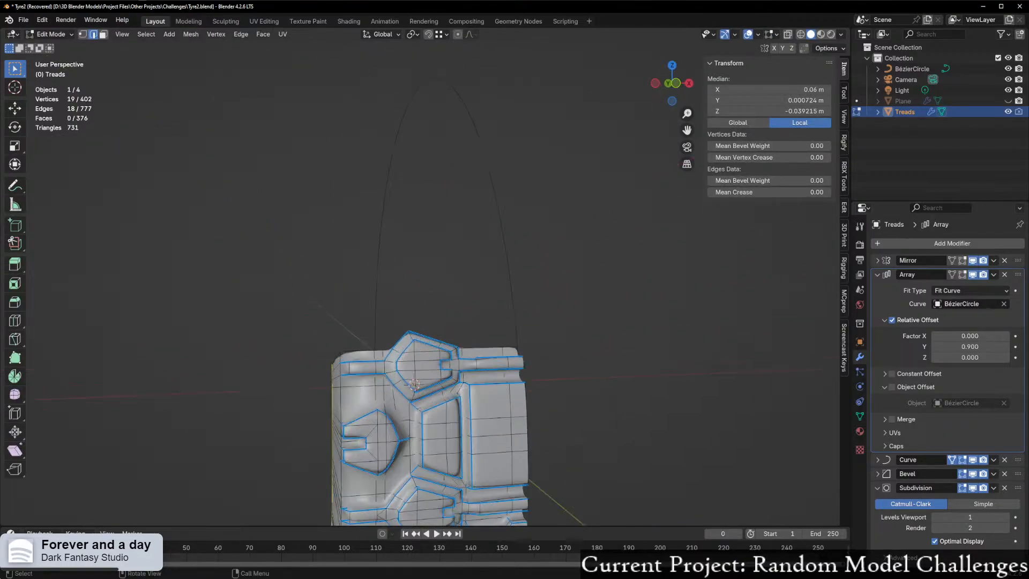
Step: Select the path of border edges along the open end of the tread segment, beside the narrow bar
middle_click_drag(541, 447, 422, 278, "shift")
key("ctrl+Tab")
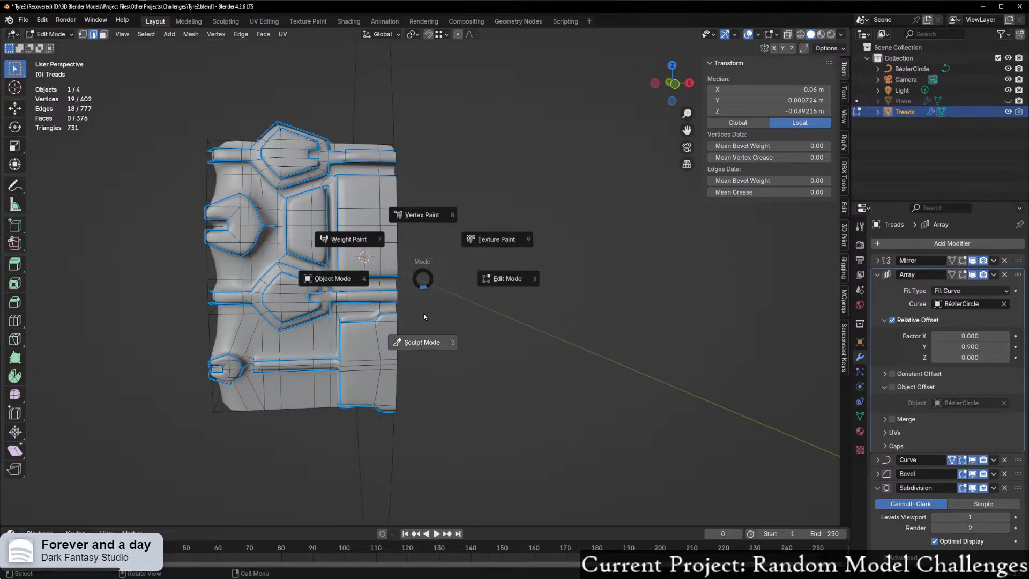
key("Escape")
middle_click_drag(422, 312, 455, 280)
key("ctrl+Tab")
key("Escape")
scroll(314, 310, "up", 1)
left_click(411, 278)
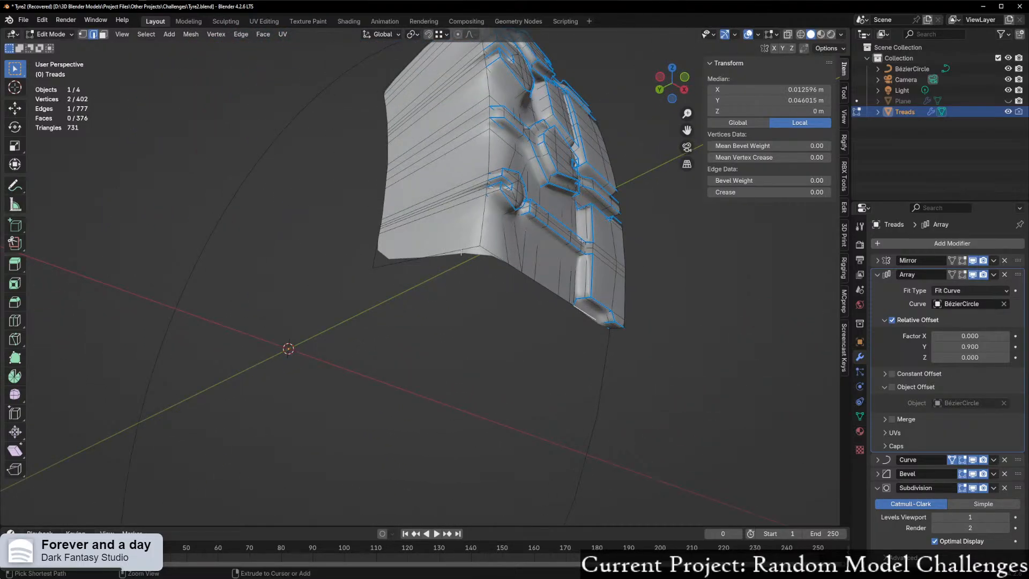
left_click(573, 304, "ctrl")
middle_click_drag(573, 305, 531, 303)
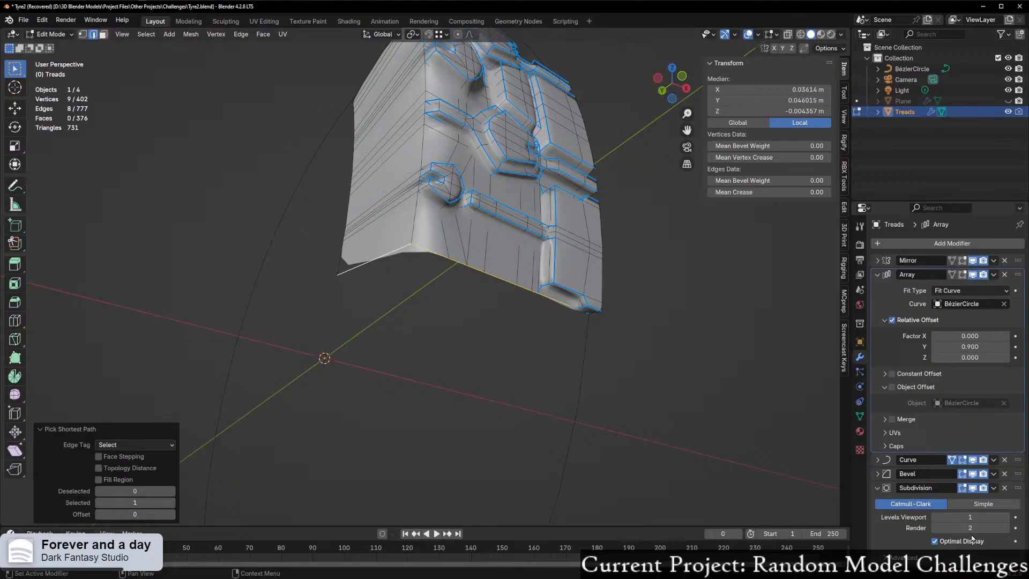
Step: Turn off the Curve modifier's viewport display and frame the selected border edges on the flattened segment
left_click(973, 462)
middle_click_drag(527, 412, 504, 429)
key("KP_Decimal")
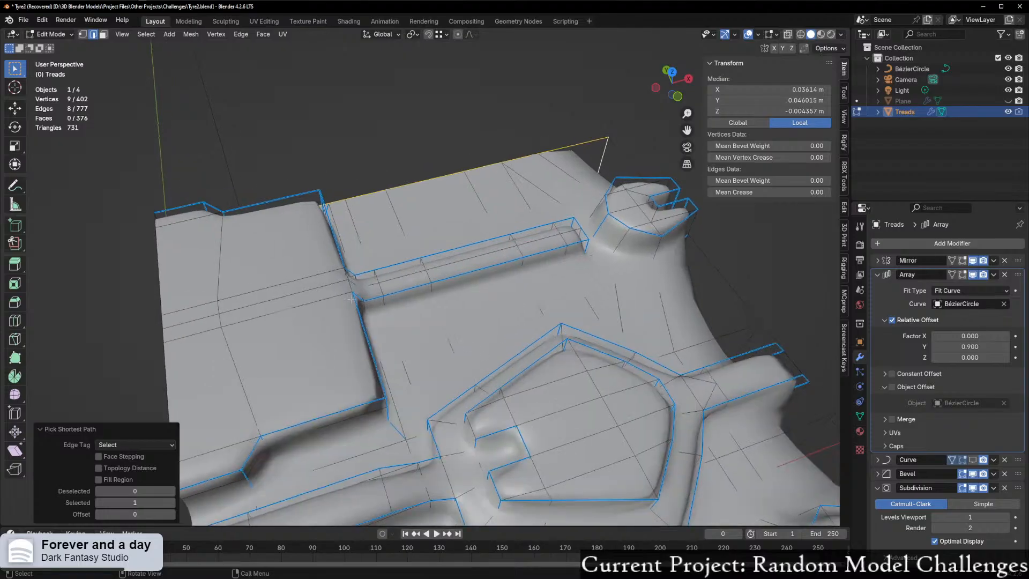
middle_click_drag(481, 356, 417, 332)
scroll(417, 332, "down", 5)
key("e")
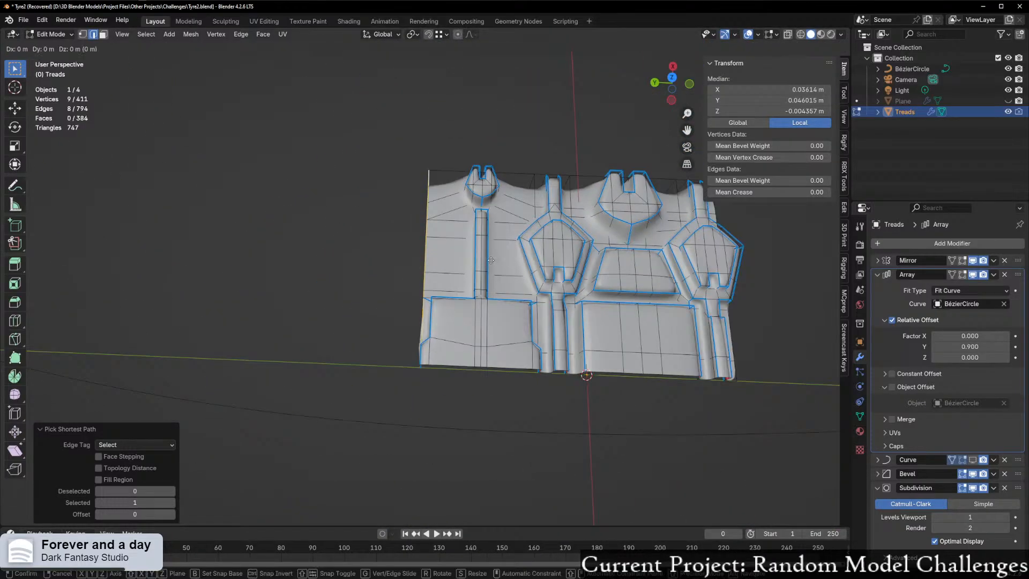
key("x")
key("y")
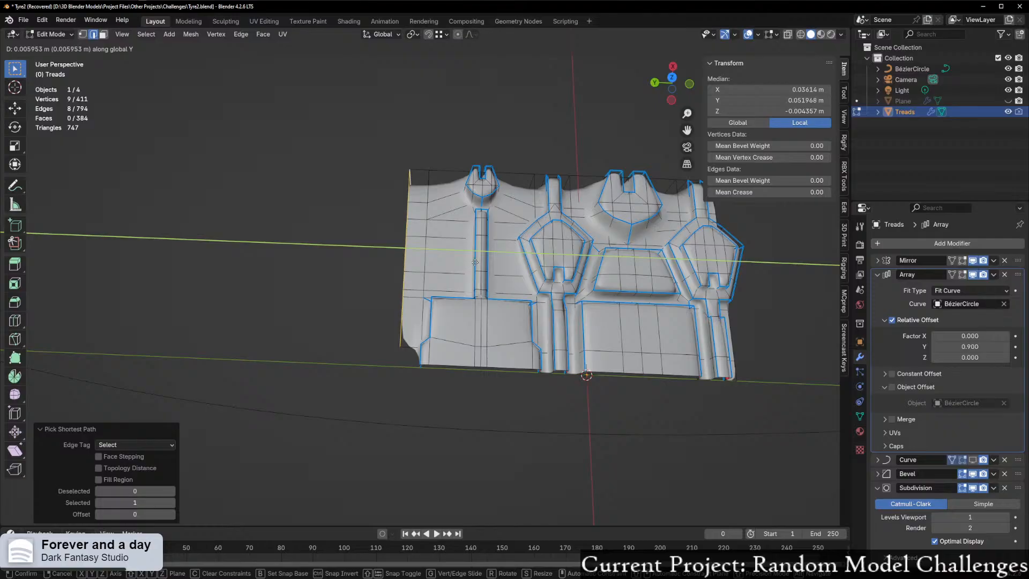
right_click(476, 262)
middle_click_drag(454, 342, 552, 265)
key("ctrl+z")
Step: Add the missing border edge at the centre block to the selection and extrude the border about 0.0064 m along Y
scroll(552, 265, "up", 2)
left_click(600, 209, "shift")
middle_click_drag(600, 209, 539, 263)
key("alt+z")
key("alt+z")
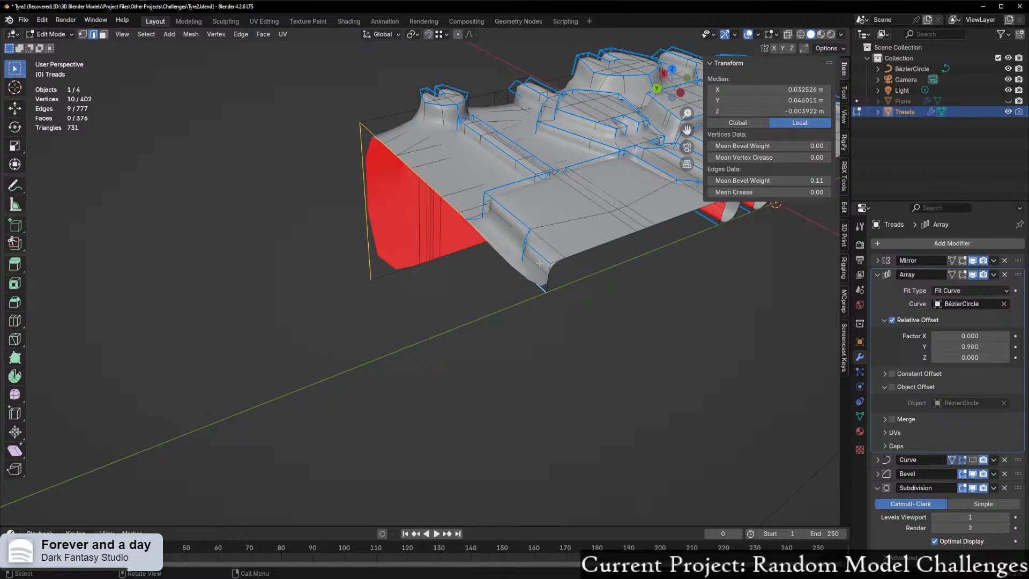
key("e")
key("y")
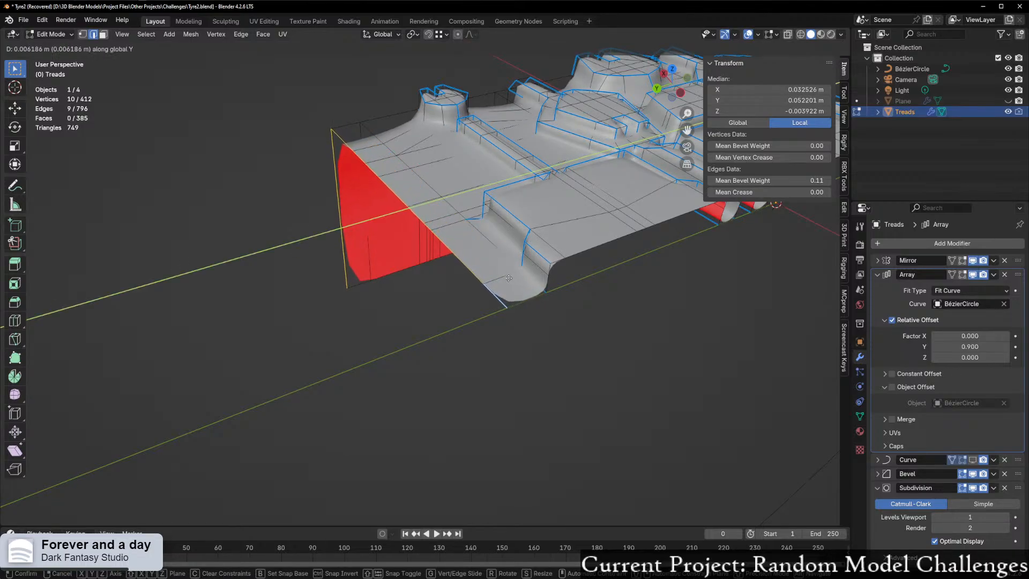
left_click(511, 278)
Step: Turn the Curve modifier's viewport display back on and return to Object Mode
middle_click_drag(511, 278, 452, 306)
scroll(450, 296, "down", 1)
left_click(972, 459)
key("ctrl+Tab")
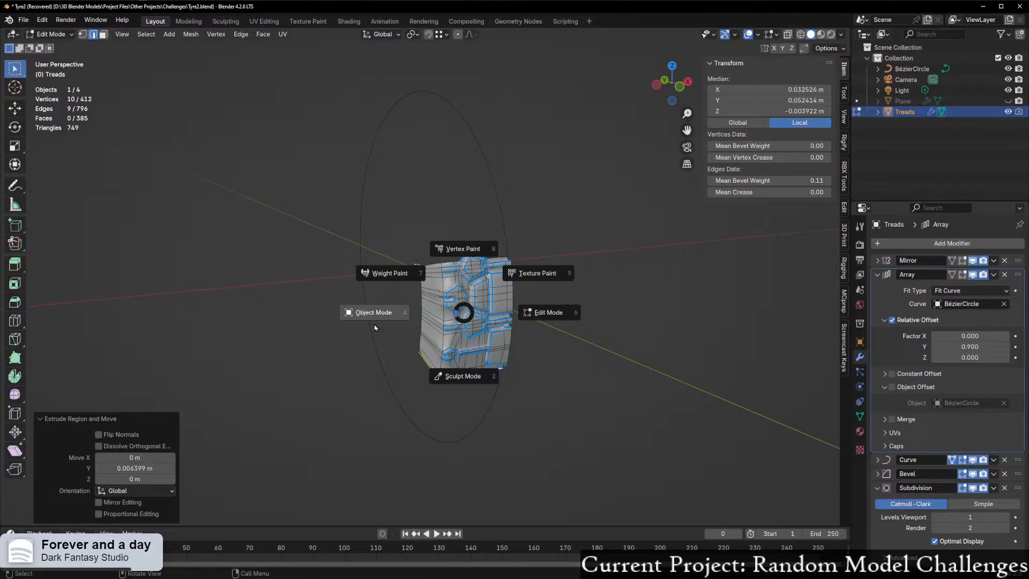
left_click(374, 327)
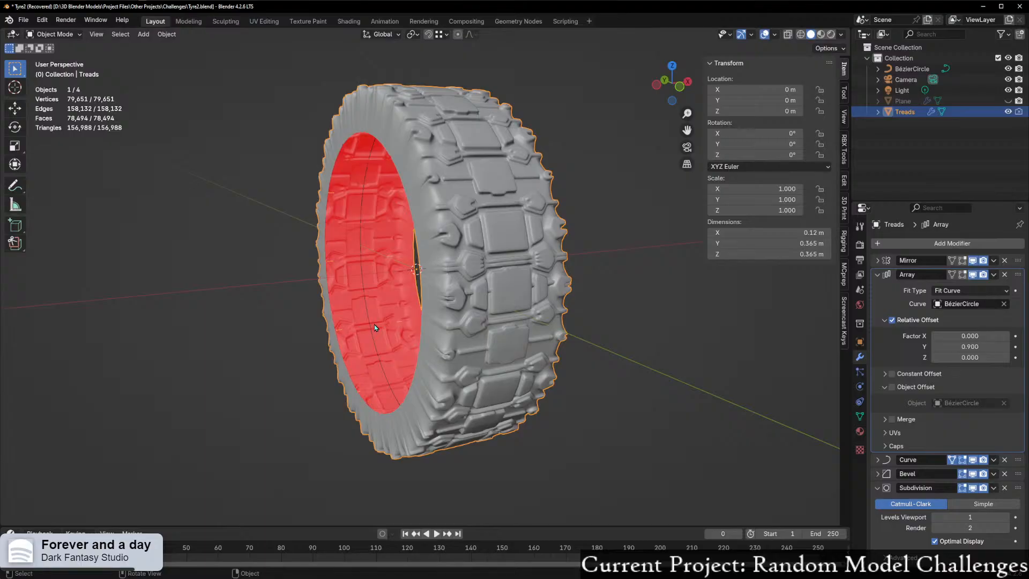
Step: Turn off the viewport display of the Subdivision and Bevel modifiers on the treads
middle_click_drag(394, 239, 468, 267)
scroll(471, 273, "up", 5)
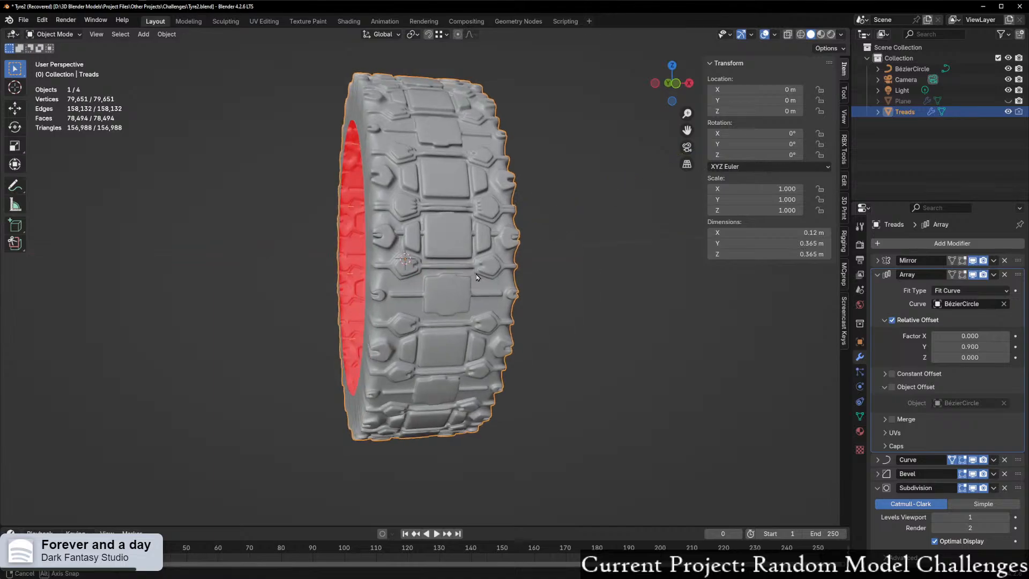
middle_click_drag(513, 320, 509, 319)
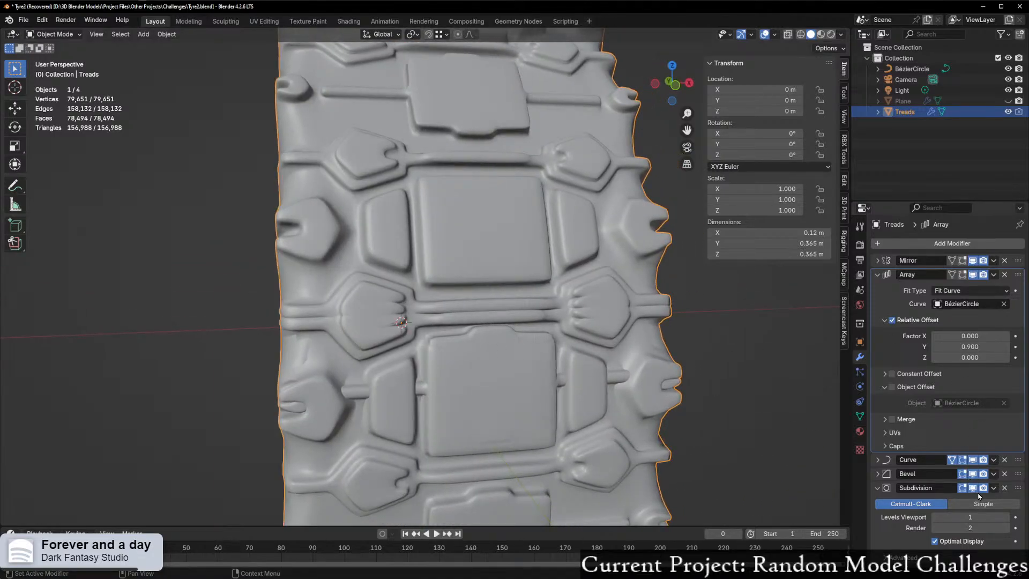
left_click(972, 487)
left_click(973, 474)
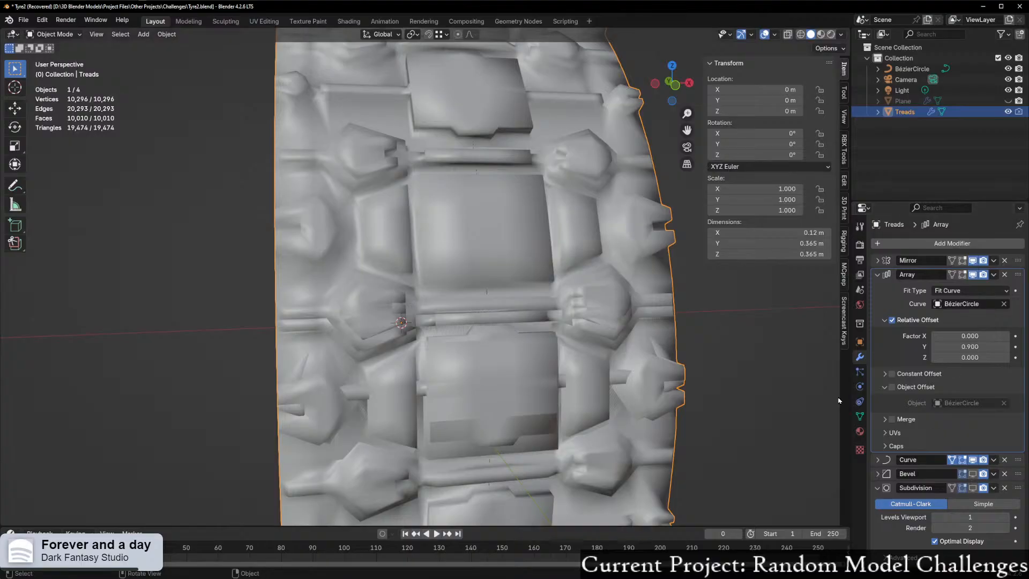
Step: Set the Array modifier's relative offset Y factor to 0.940 and check the spacing of the tread copies
left_click_drag(970, 347, 966, 346)
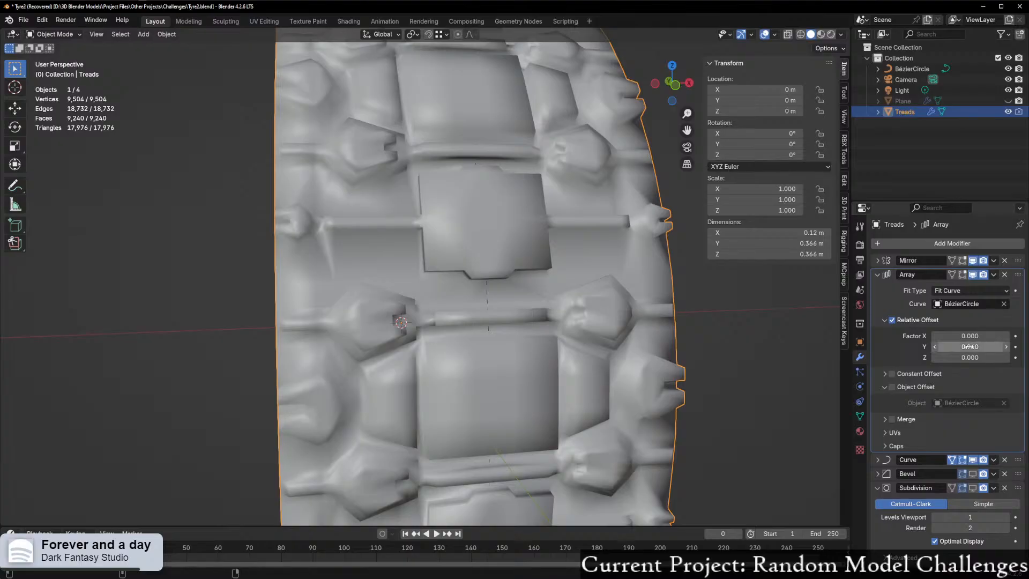
scroll(664, 416, "down", 7)
middle_click_drag(563, 397, 579, 444)
scroll(557, 394, "up", 6)
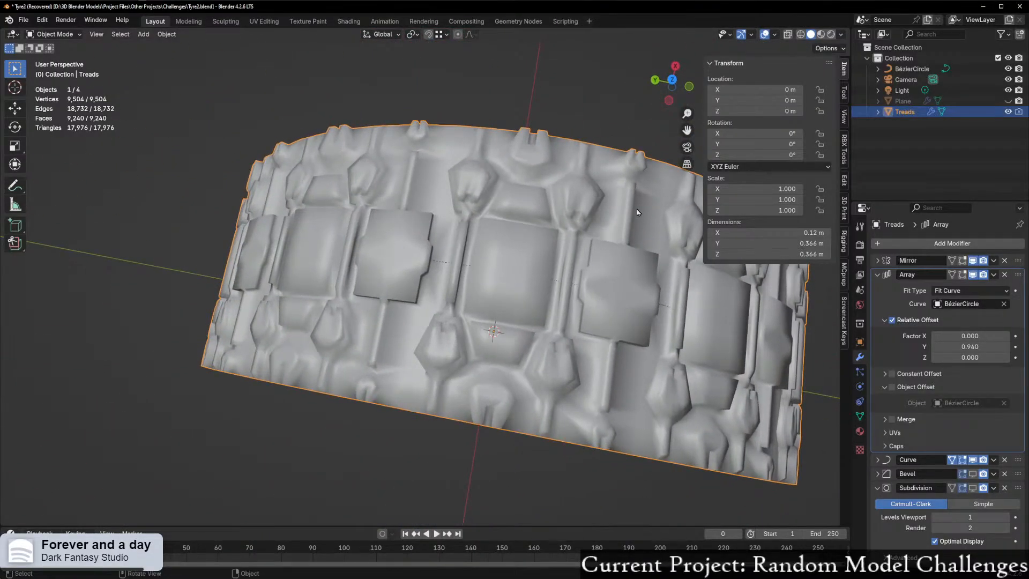
Step: Try relative offset Y factors of -0.960 and -0.95 on the Array modifier
mouse_move(969, 347)
left_mouse_down()
mouse_move(921, 346)
mouse_move(962, 347)
mouse_move(940, 346)
mouse_move(951, 347)
left_mouse_up()
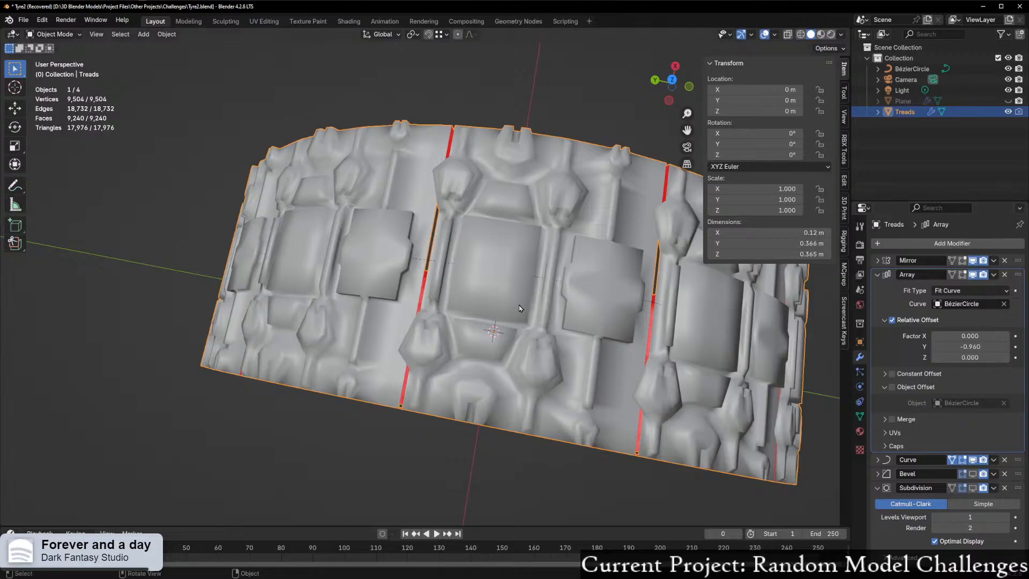
middle_click_drag(519, 308, 498, 398)
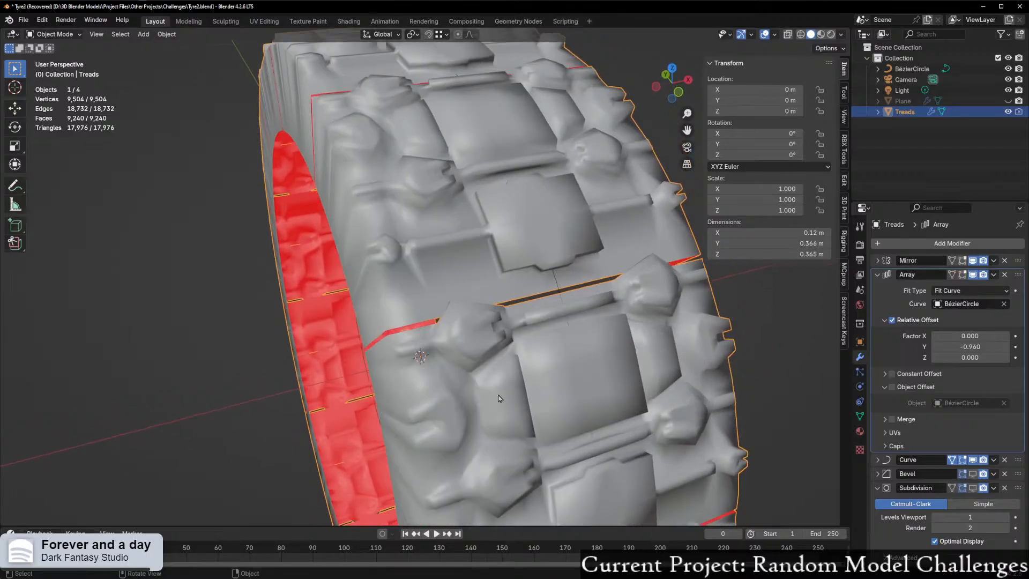
left_click(980, 346)
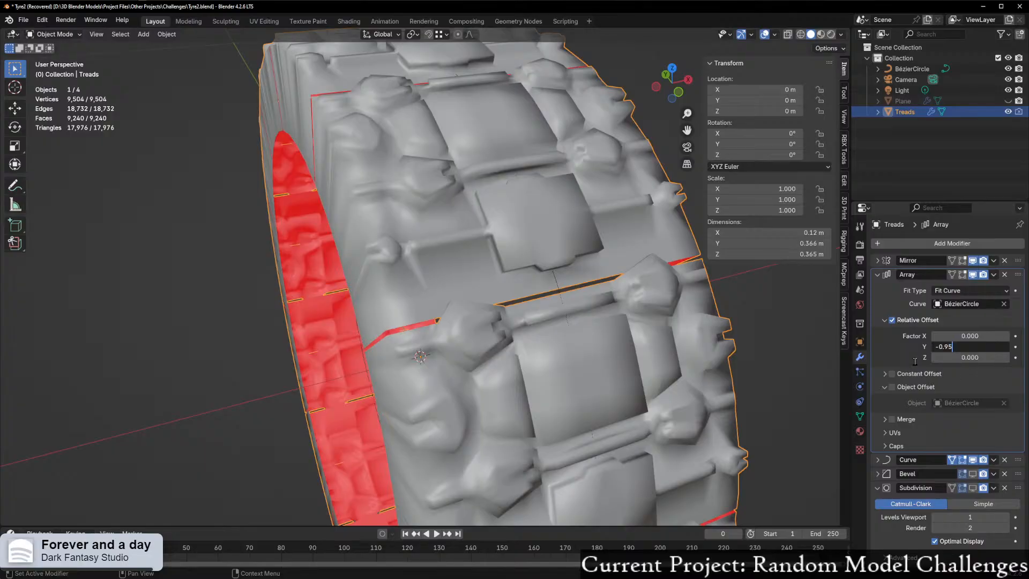
key("Return")
Step: Examine the seams between the tread copies from the front and along the tyre's sidewall
scroll(594, 373, "up", 3)
middle_click_drag(572, 371, 599, 362)
left_click(673, 98)
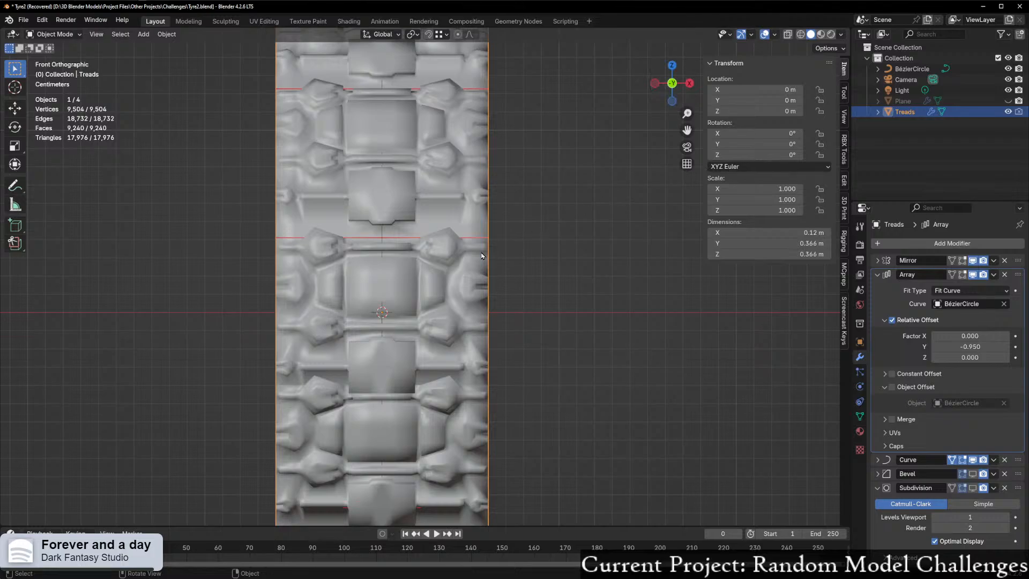
scroll(483, 256, "up", 3)
middle_click_drag(484, 255, 675, 315)
scroll(525, 280, "down", 7)
scroll(525, 325, "up", 4)
middle_click_drag(525, 325, 449, 304)
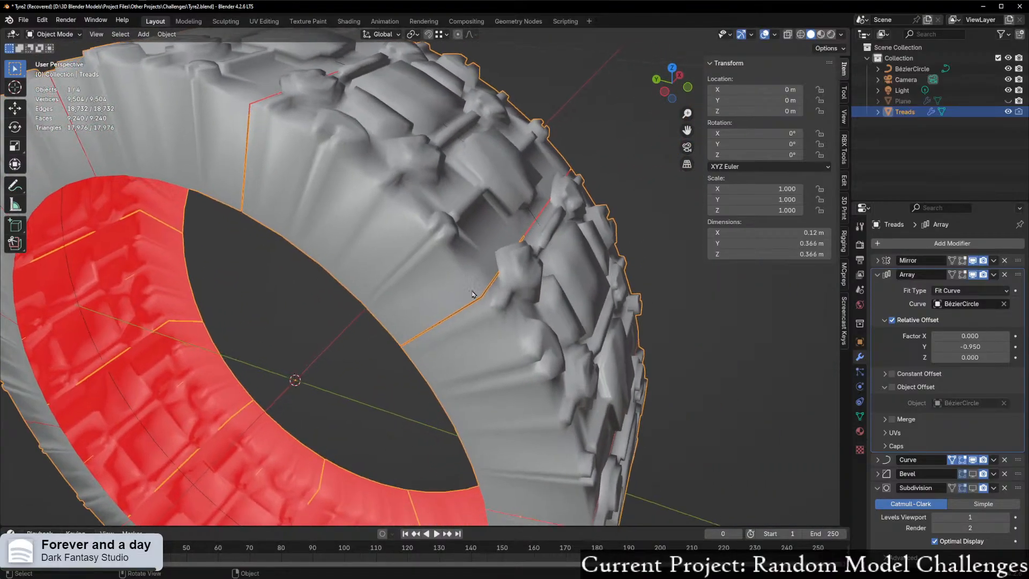
scroll(482, 296, "up", 5)
Step: Try a relative offset Y factor of -0.955 on the Array modifier and undo it
left_click(981, 347)
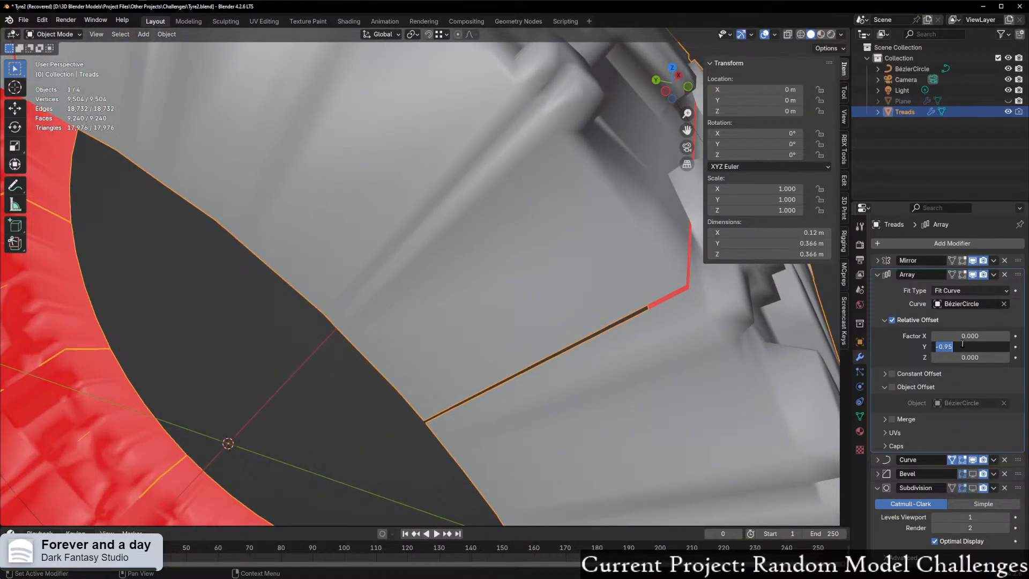
type("-0.95")
key("Return")
key("Return")
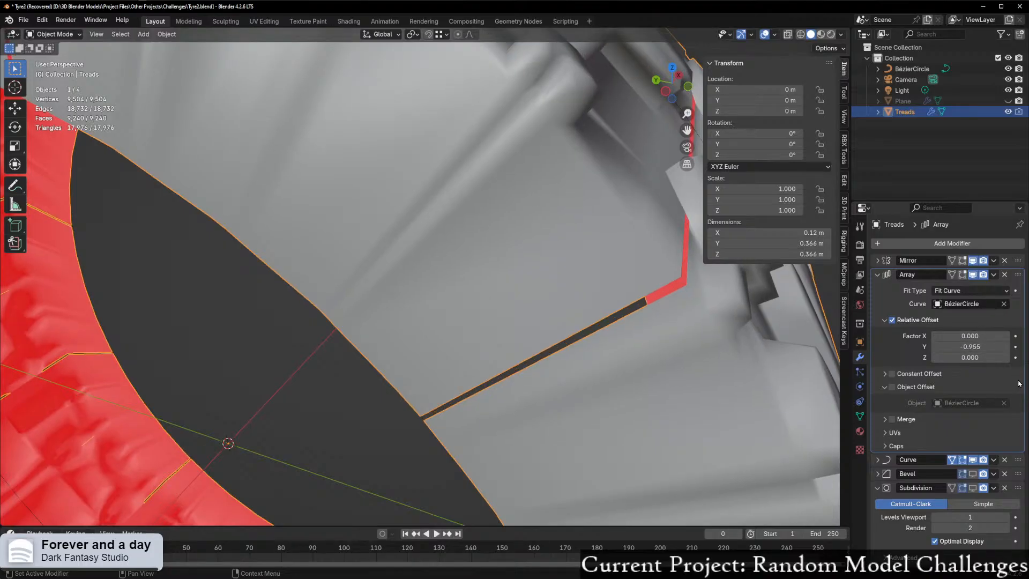
key("ctrl+z")
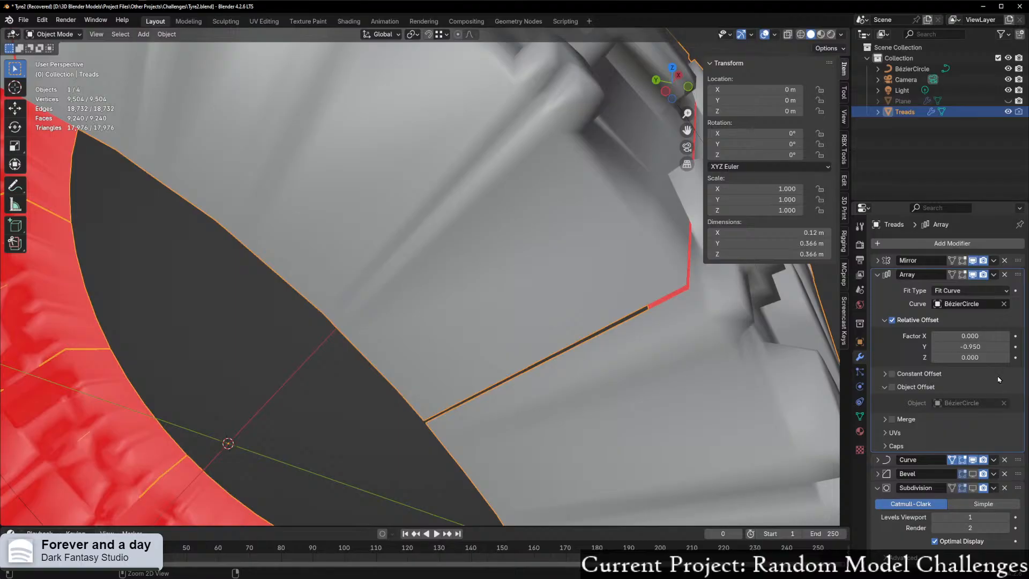
Step: Try relative offset Y factors of -0.94 and -0.945 on the Array modifier to close the sidewall seam
left_click(977, 347)
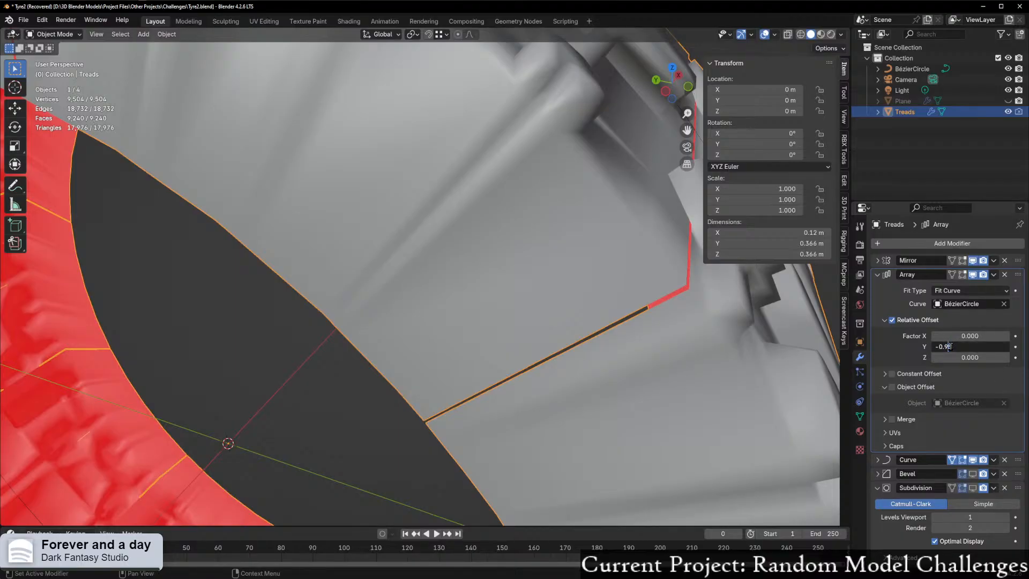
key("Return")
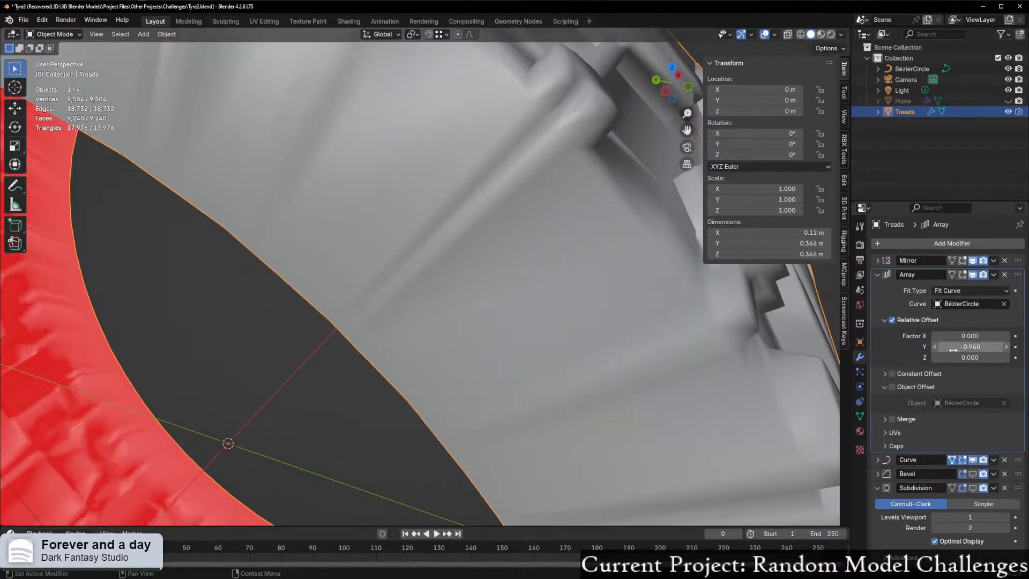
left_click(953, 348)
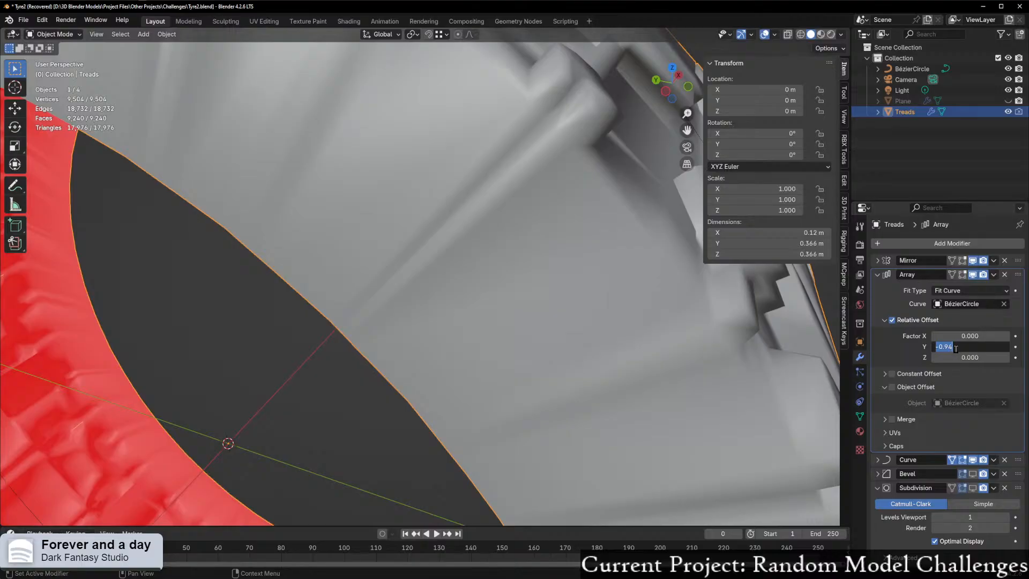
type("5")
key("Return")
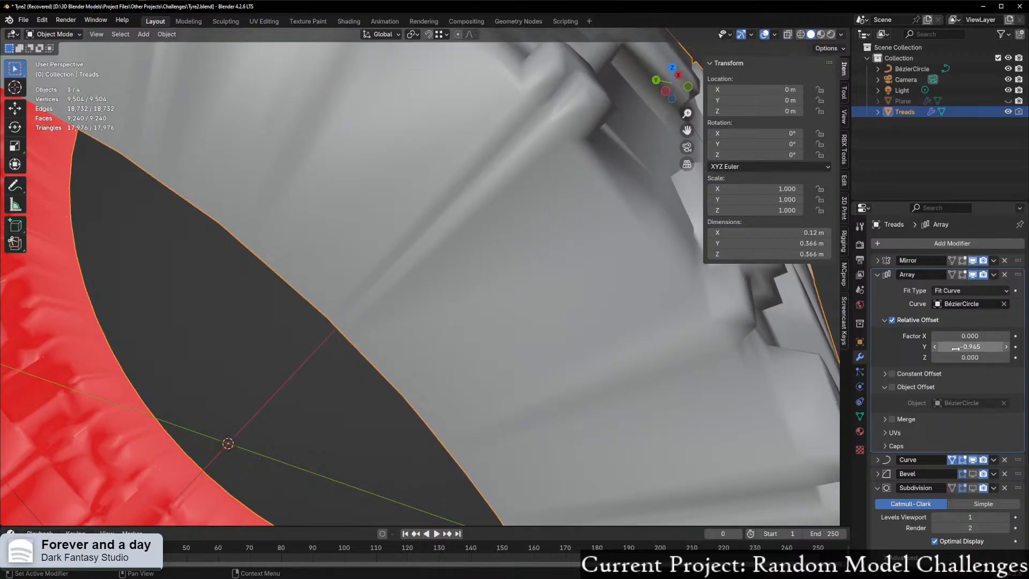
Step: Try relative offset Y factors of -0.943, -0.947 and -0.946 on the Array modifier
left_click(956, 349)
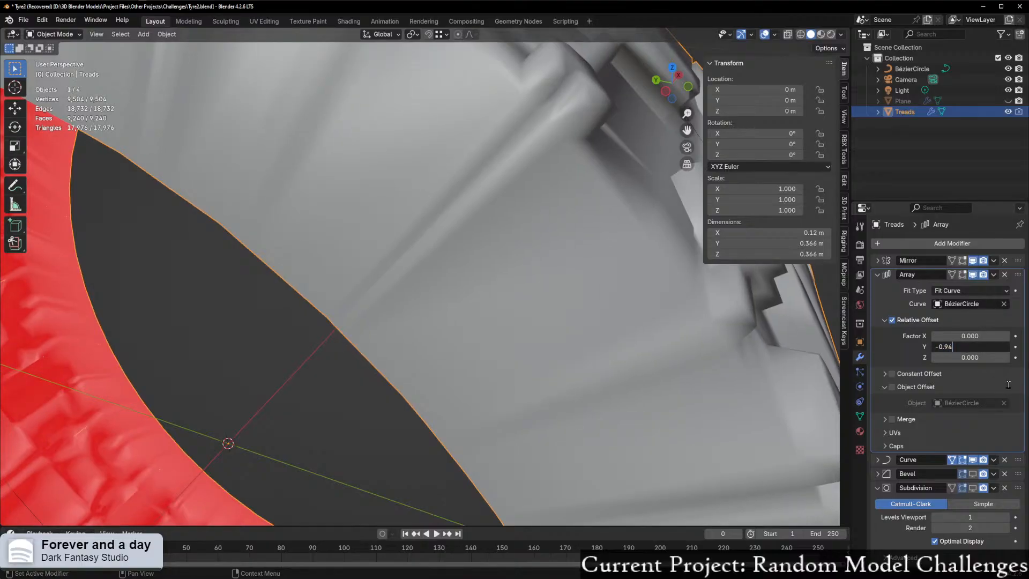
key("Return")
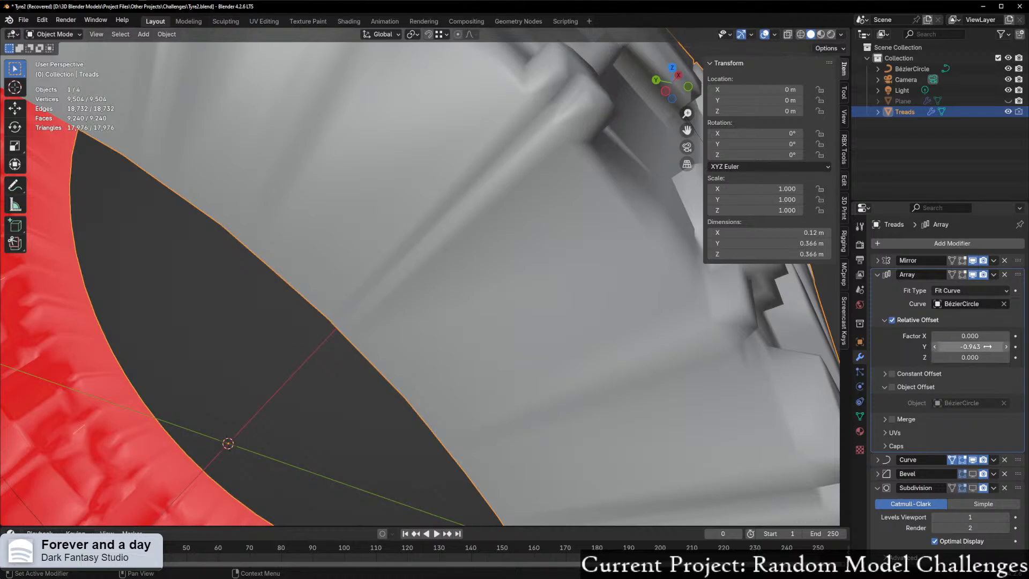
left_click(952, 347)
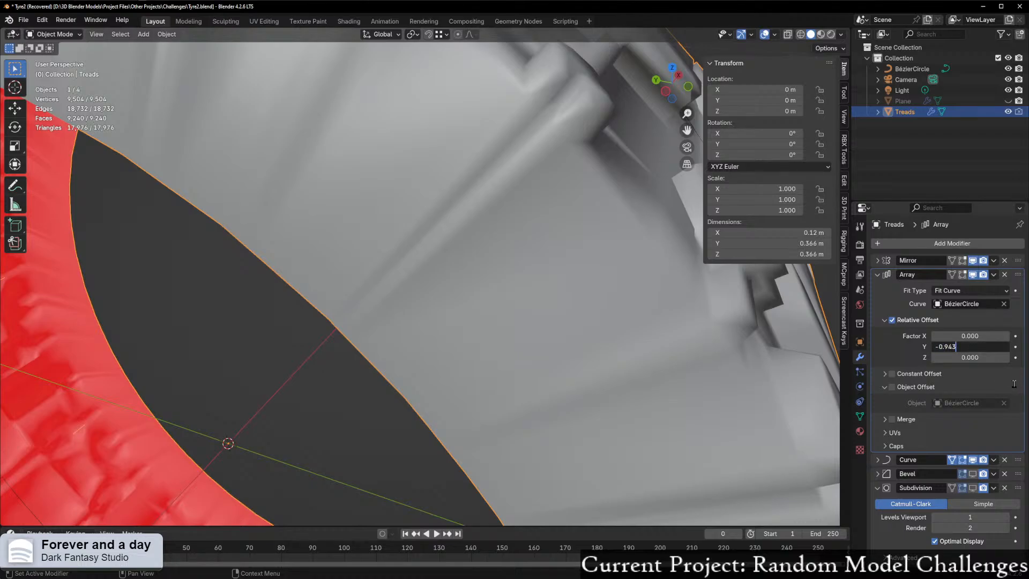
key("BackSpace")
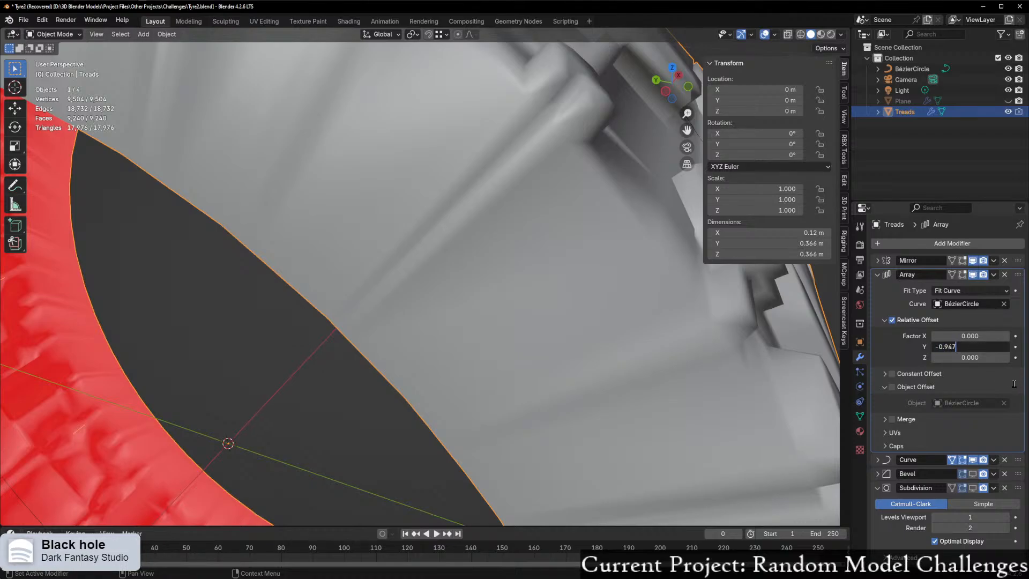
type("7")
key("Return")
left_click(985, 347)
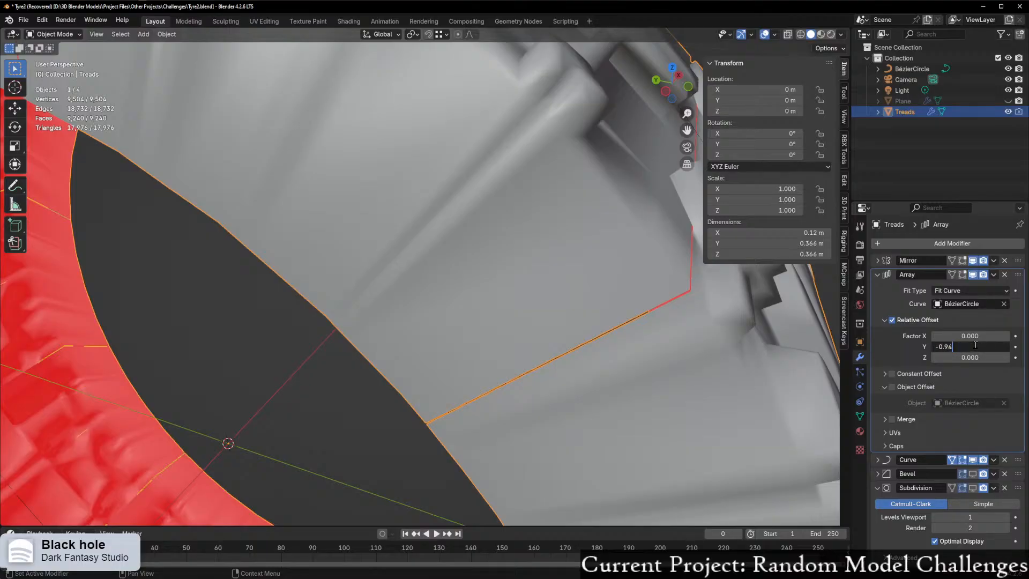
key("Return")
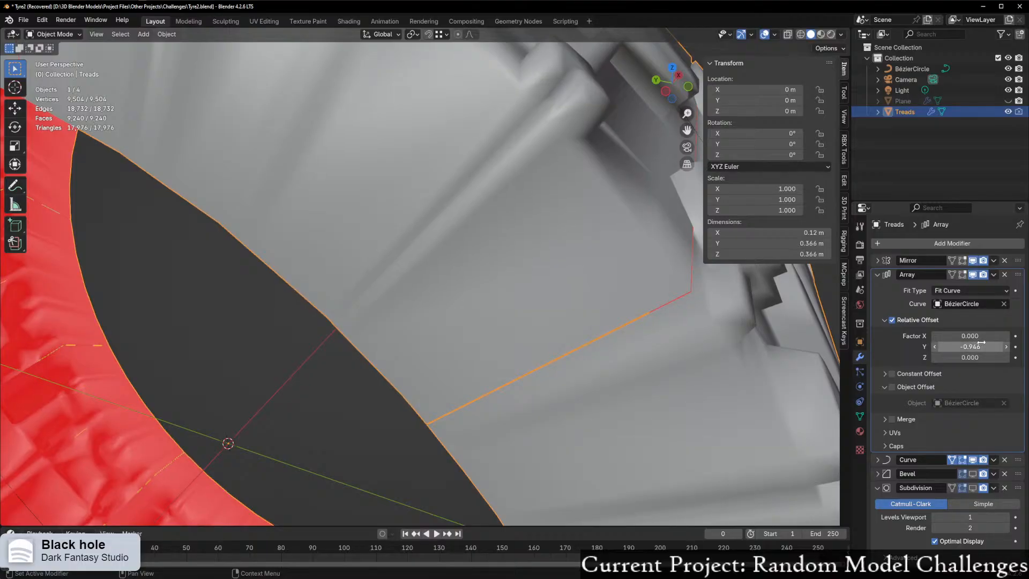
Step: Set the Array modifier's relative offset Y factor to -0.945 and check the sidewall seams around the whole tyre
left_click(979, 346)
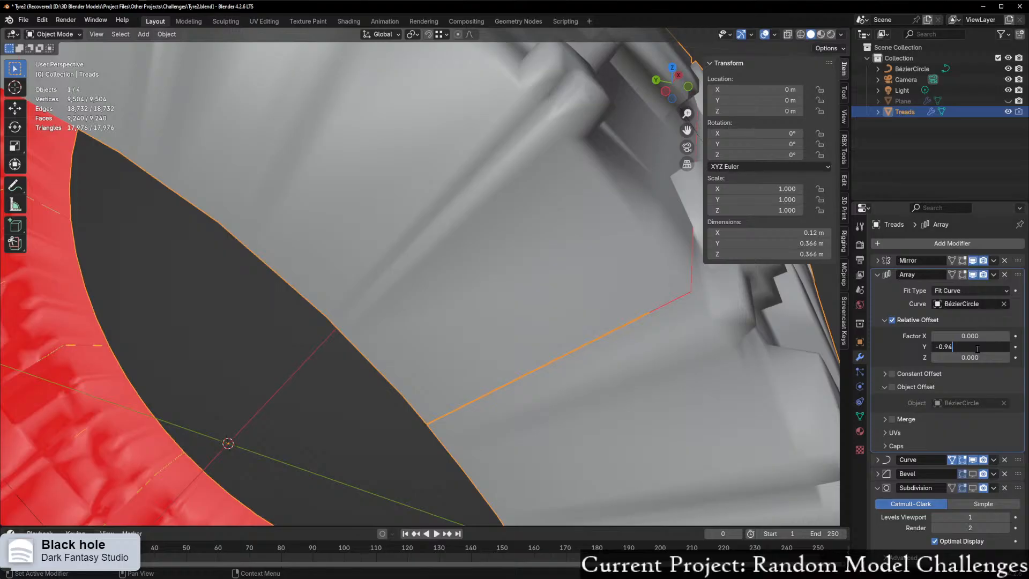
type("-0.945")
key("Return")
scroll(546, 374, "down", 10)
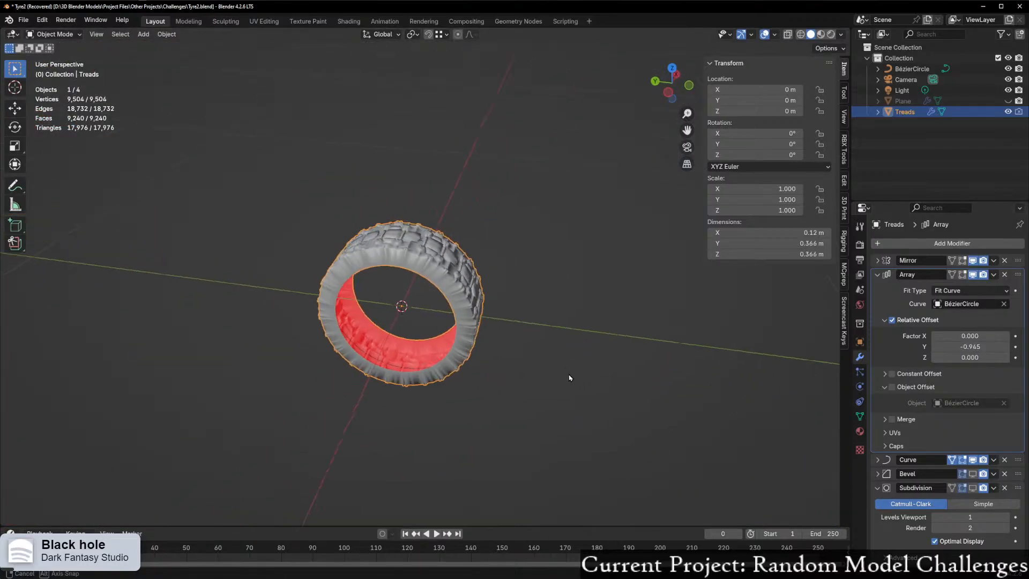
scroll(547, 390, "up", 5)
middle_click_drag(547, 390, 502, 259)
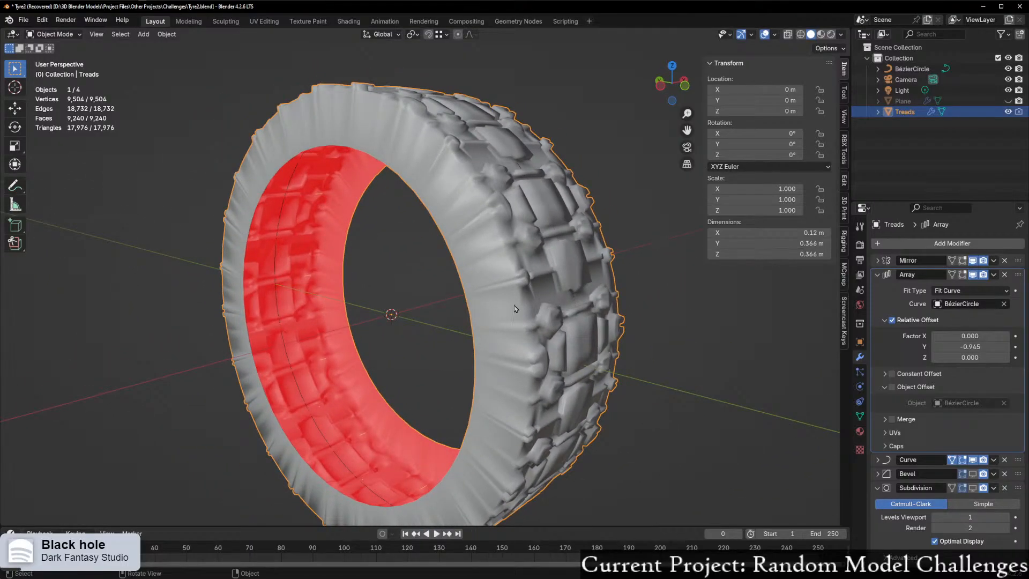
middle_click_drag(479, 388, 534, 390)
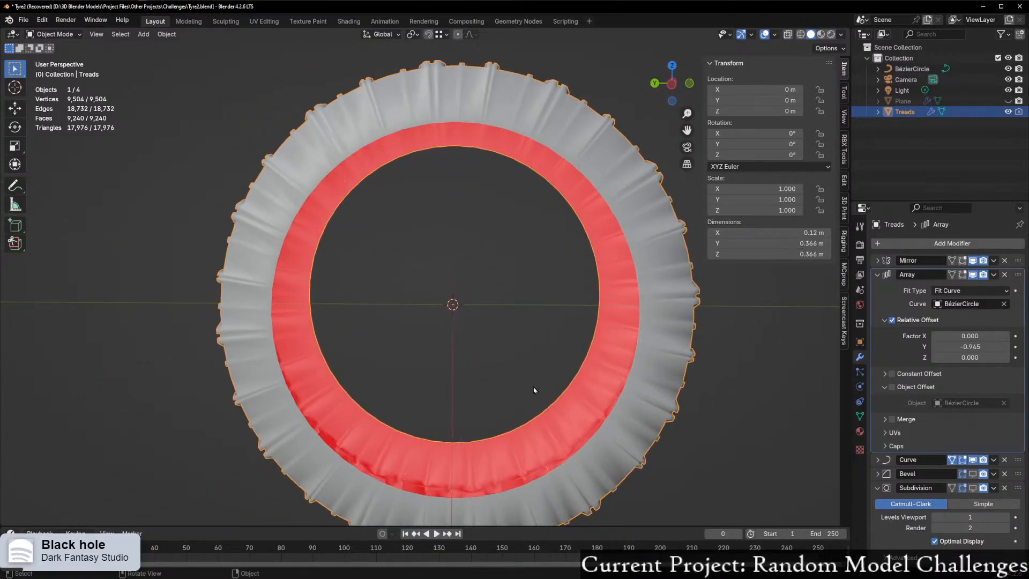
middle_click_drag(609, 368, 602, 368)
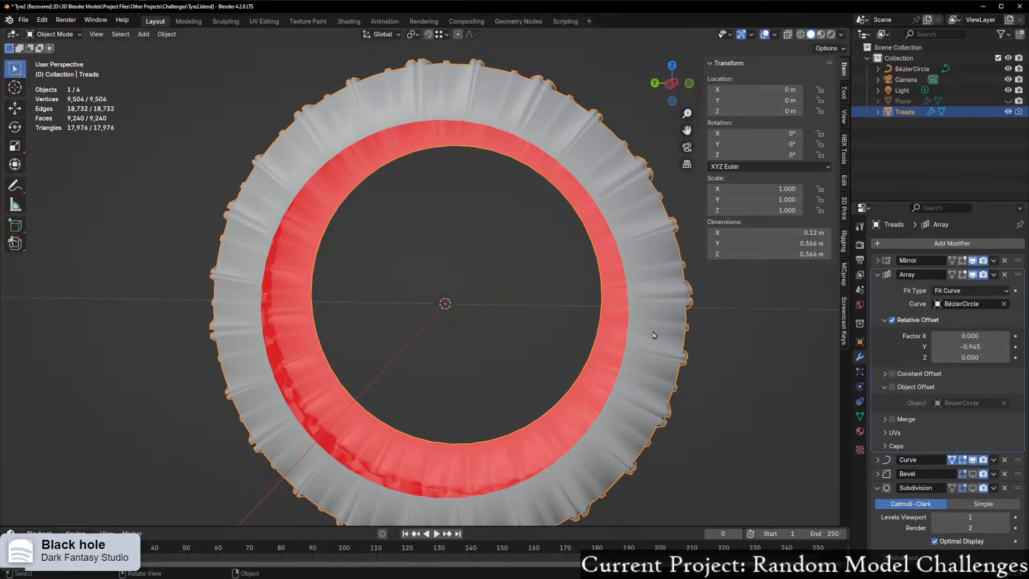
Step: Select the sidewall's inner edge in the treads mesh and move it along global Z by about -0.027 m
scroll(650, 339, "up", 1)
left_click_drag(672, 84, 669, 82)
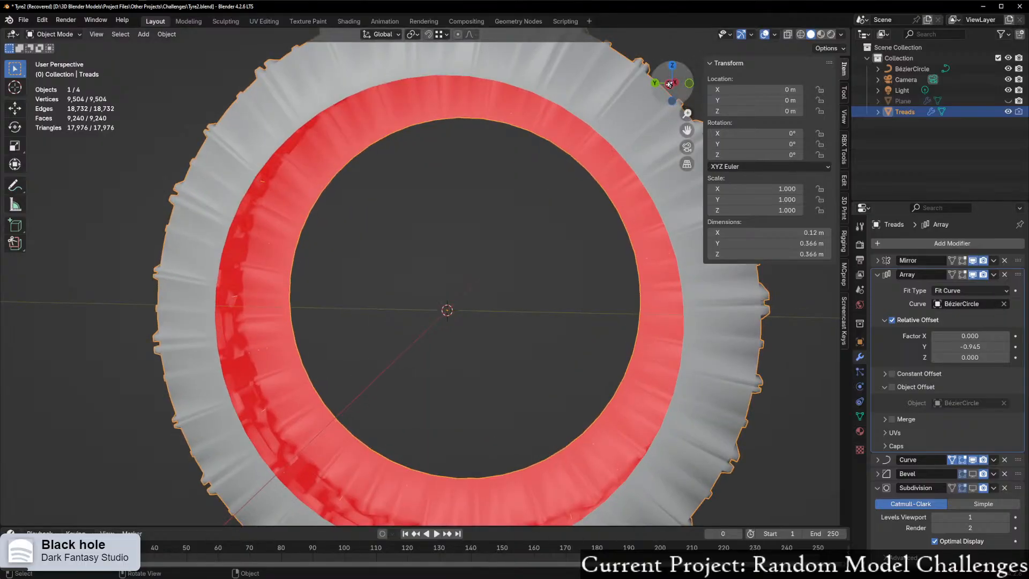
left_click(671, 84)
key("ctrl+Tab")
left_click(764, 274)
left_click_drag(608, 217, 662, 385, "shift")
key("g")
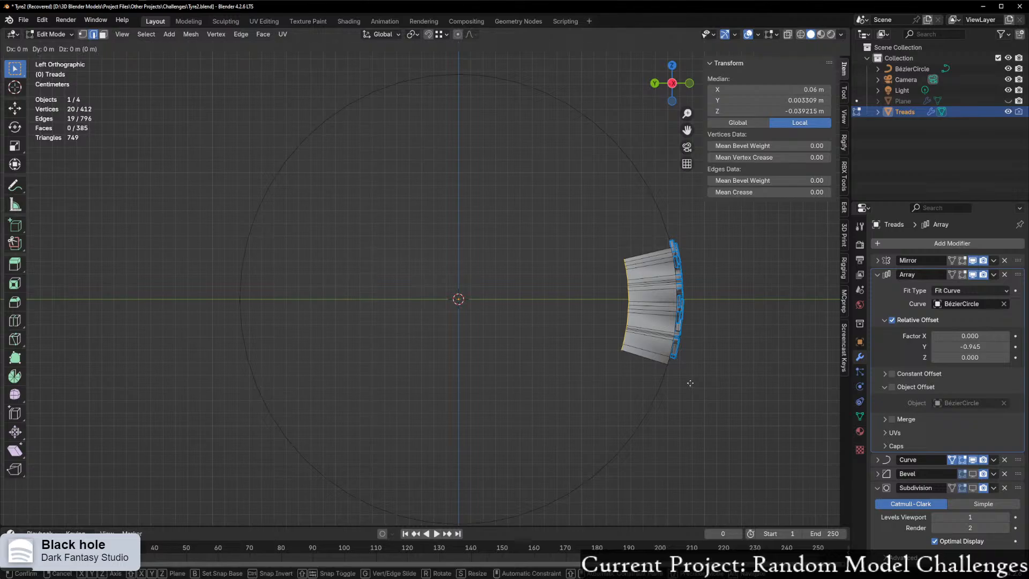
key("z")
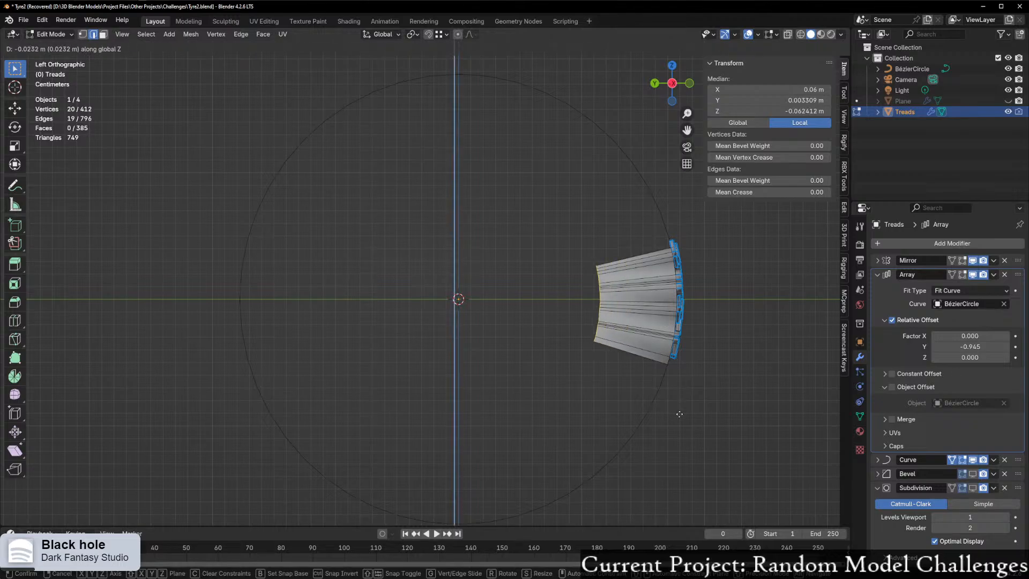
left_click(671, 391)
scroll(664, 383, "up", 2)
scroll(664, 383, "down", 3)
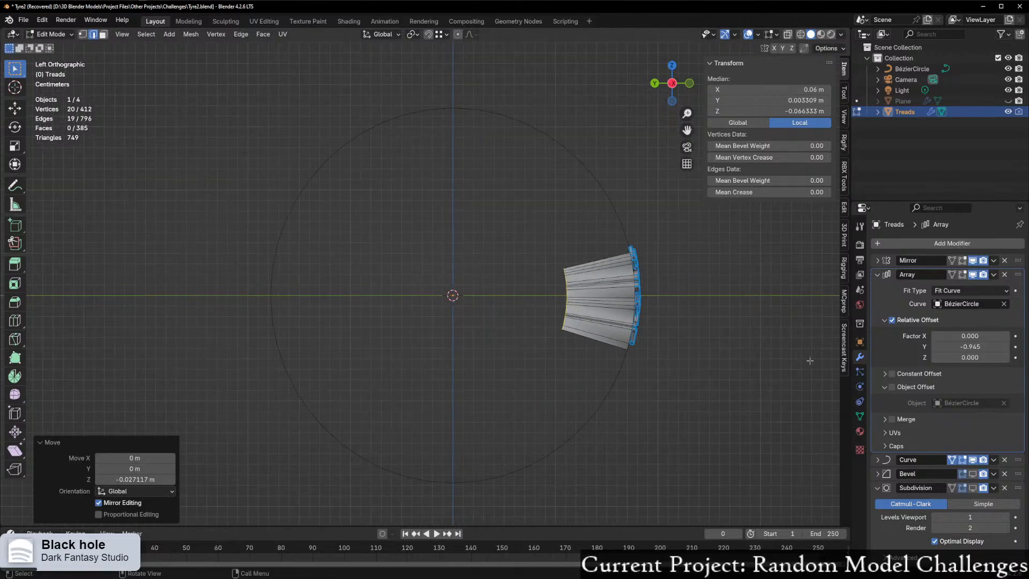
Step: Add three evenly spaced loop cuts running along the tread segment's sidewall
scroll(687, 408, "up", 1)
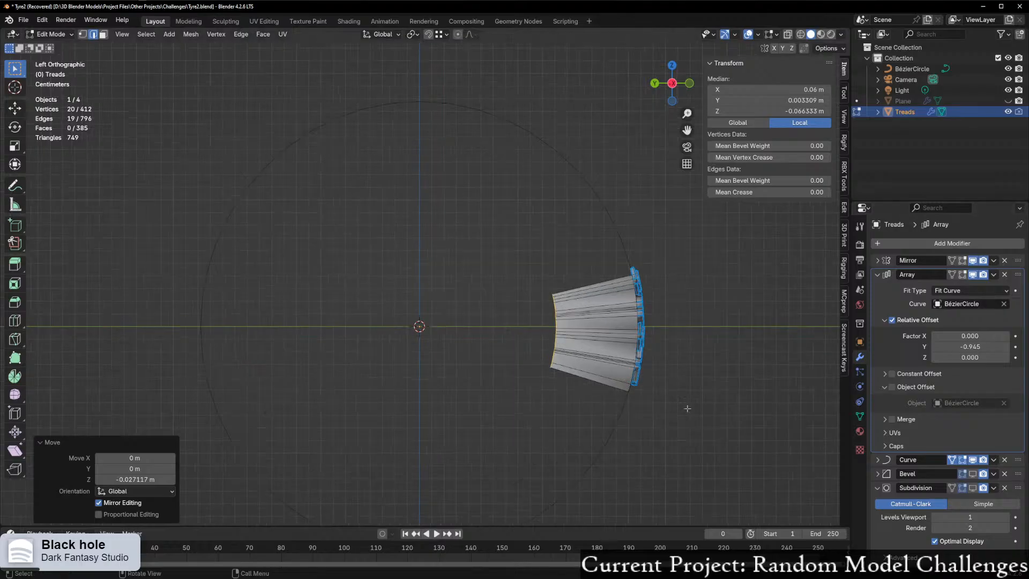
key("ctrl+r")
scroll(590, 300, "up", 1)
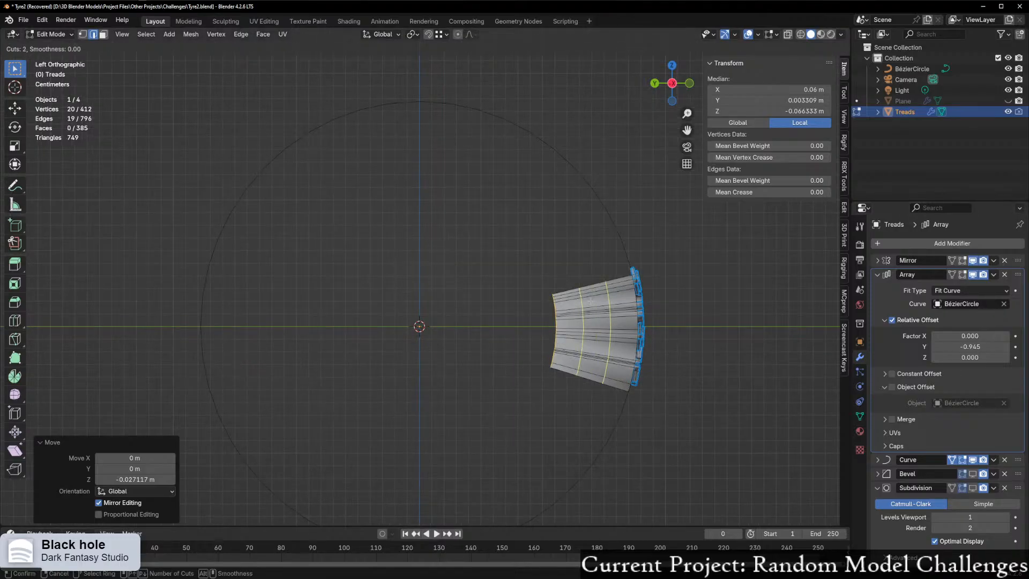
scroll(590, 301, "up", 1)
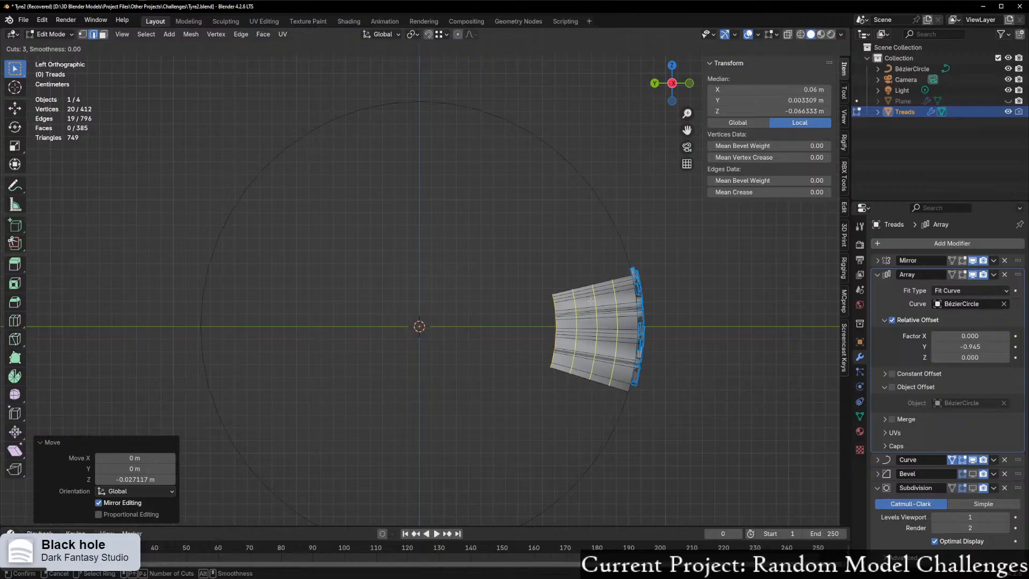
scroll(590, 300, "down", 1)
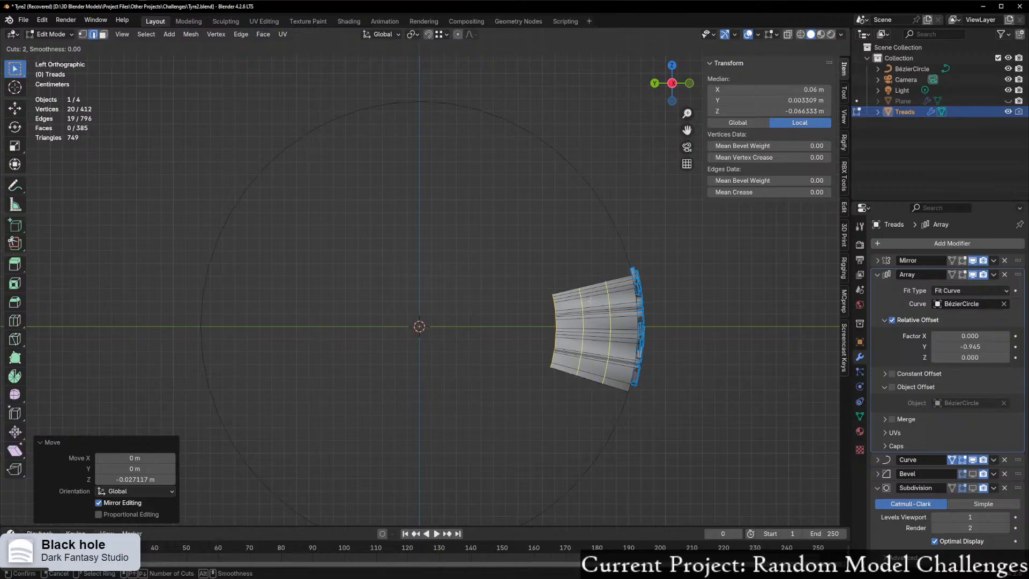
scroll(590, 300, "up", 1)
left_click(589, 301)
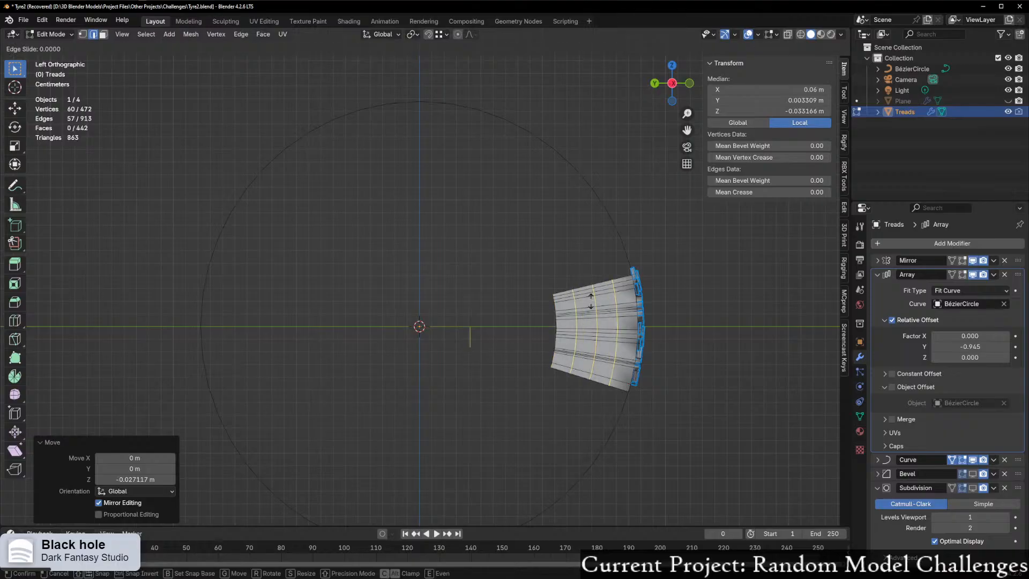
right_click(589, 301)
Step: Select the middle of the sidewall's three edge loops and try to move it along global Y
scroll(604, 412, "up", 3)
middle_click_drag(596, 412, 554, 393, "shift")
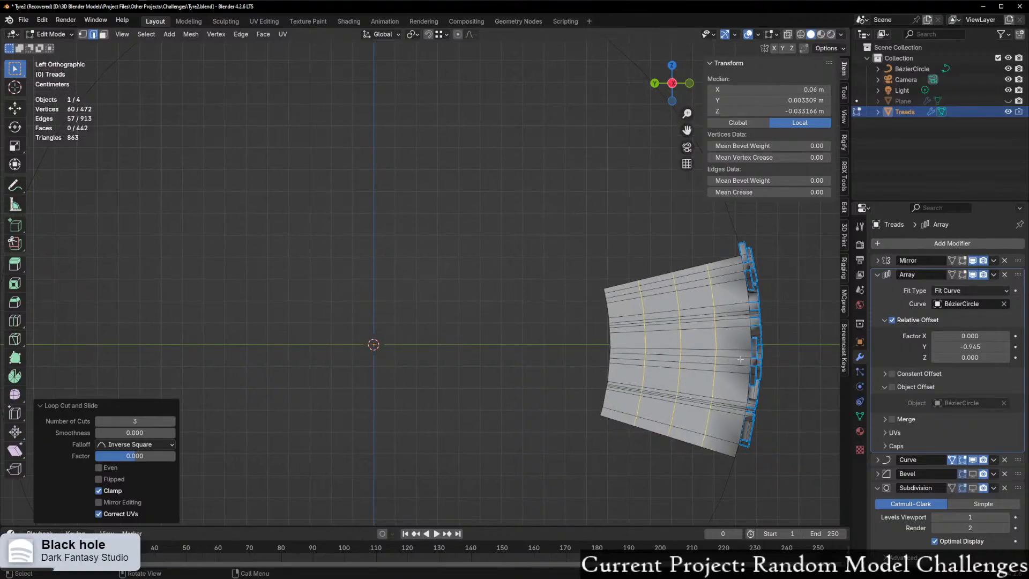
left_click(680, 341, "alt")
middle_click_drag(751, 386, 749, 431, "shift")
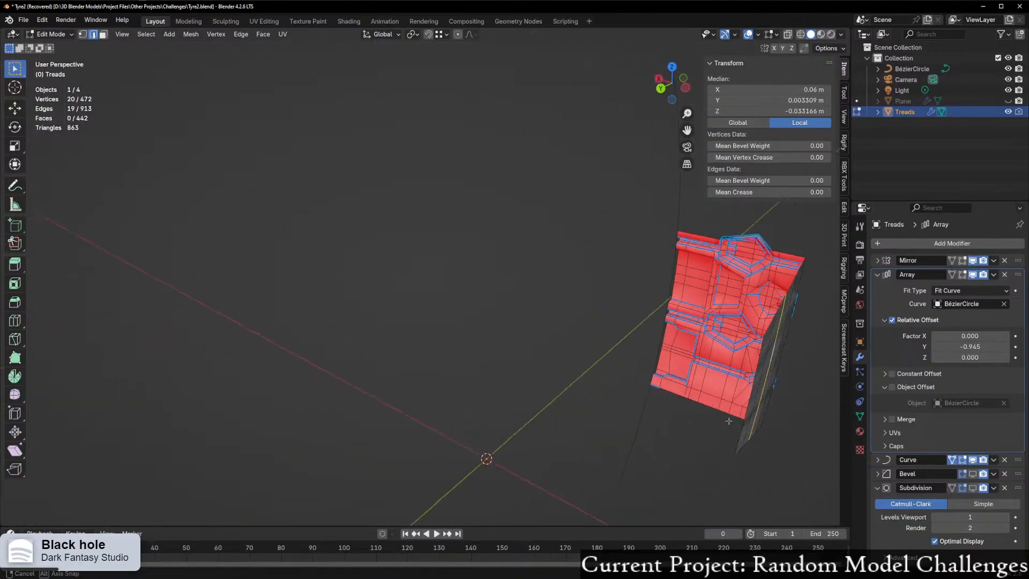
middle_click_drag(825, 455, 594, 397)
key("g")
key("y")
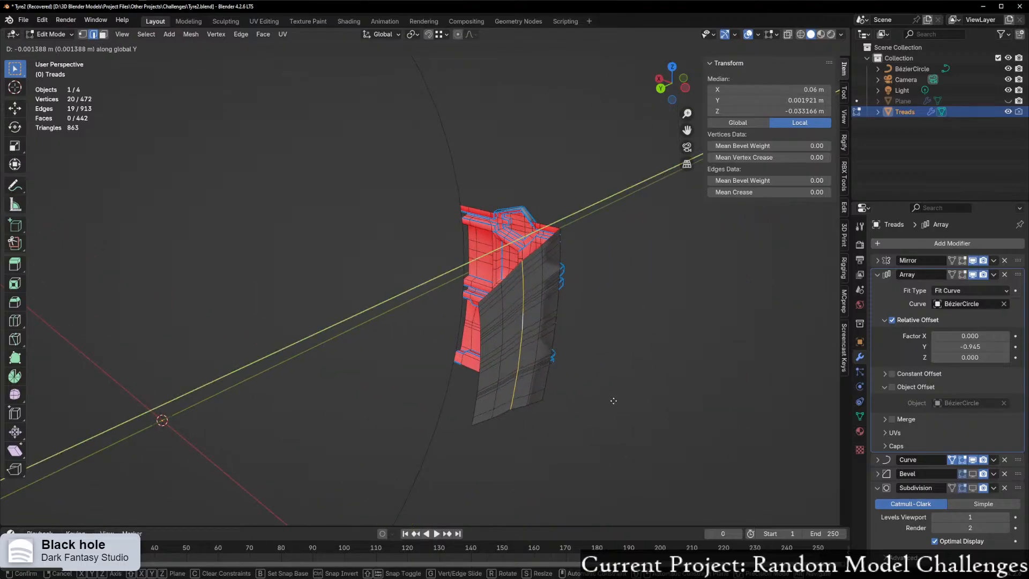
key("Escape")
Step: Turn off the Curve modifier's viewport display so the tread segment can be edited flat
middle_click_drag(590, 393, 871, 329)
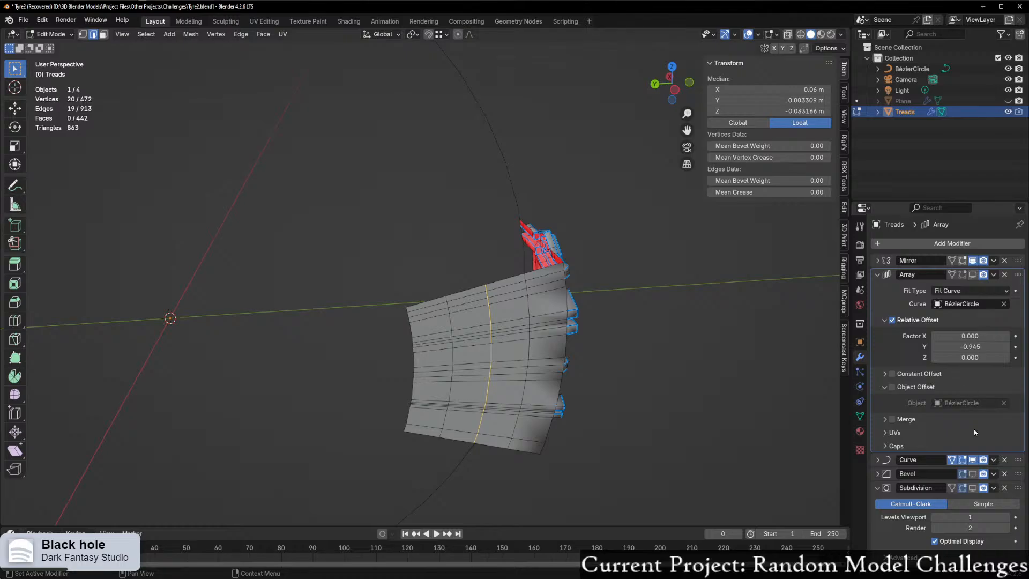
left_click(973, 474)
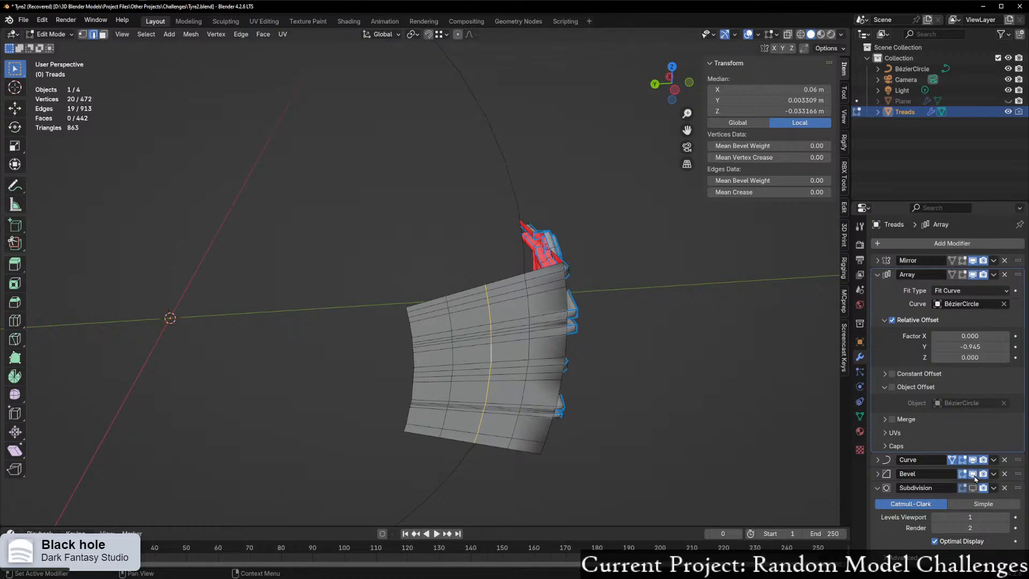
left_click(972, 460)
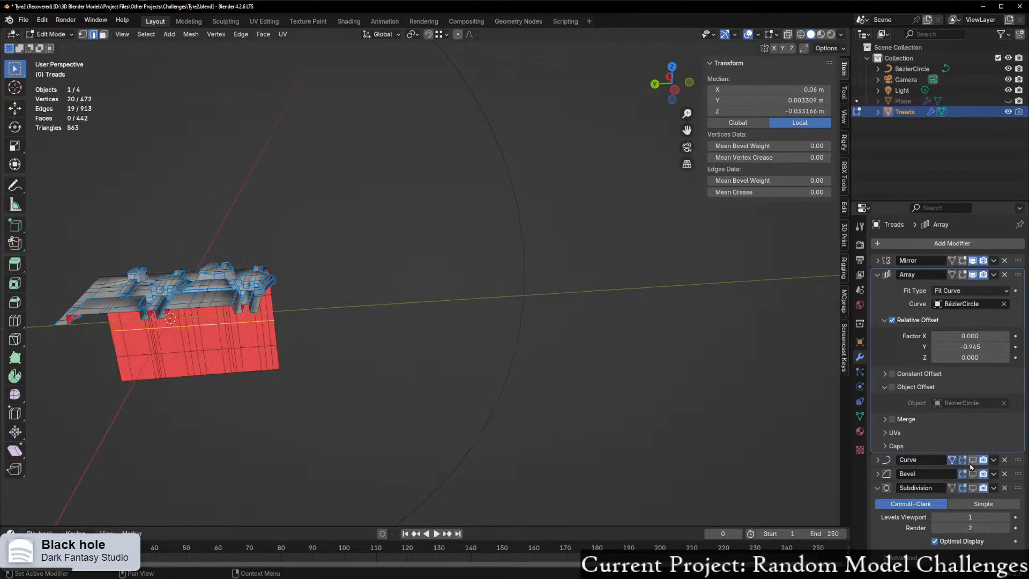
middle_click_drag(616, 444, 629, 436)
middle_click_drag(276, 320, 428, 343)
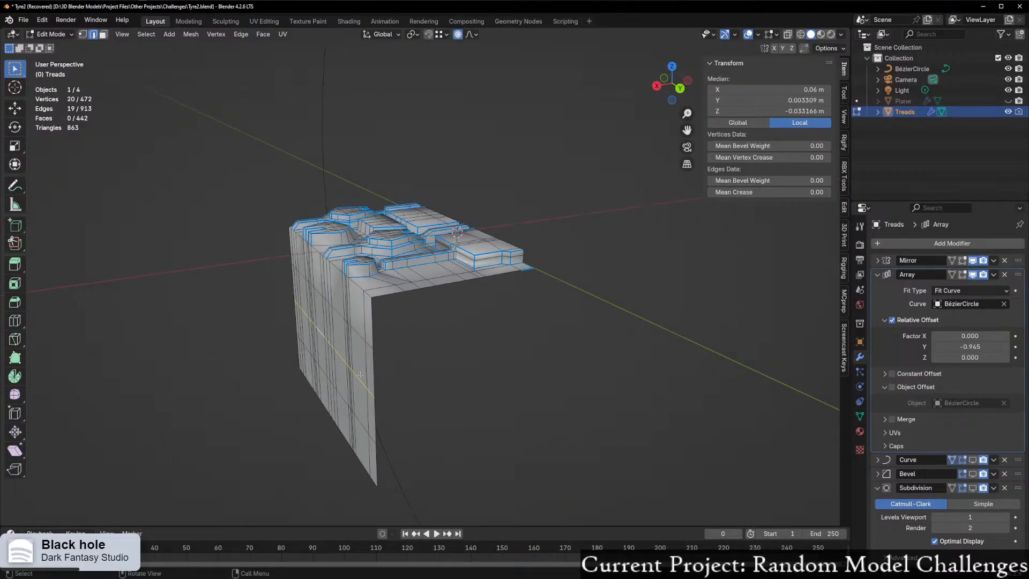
Step: Try to bulge the sidewall's middle edge loop outward along X with smooth proportional editing and a reduced influence radius
key("g")
scroll(341, 375, "up", 20)
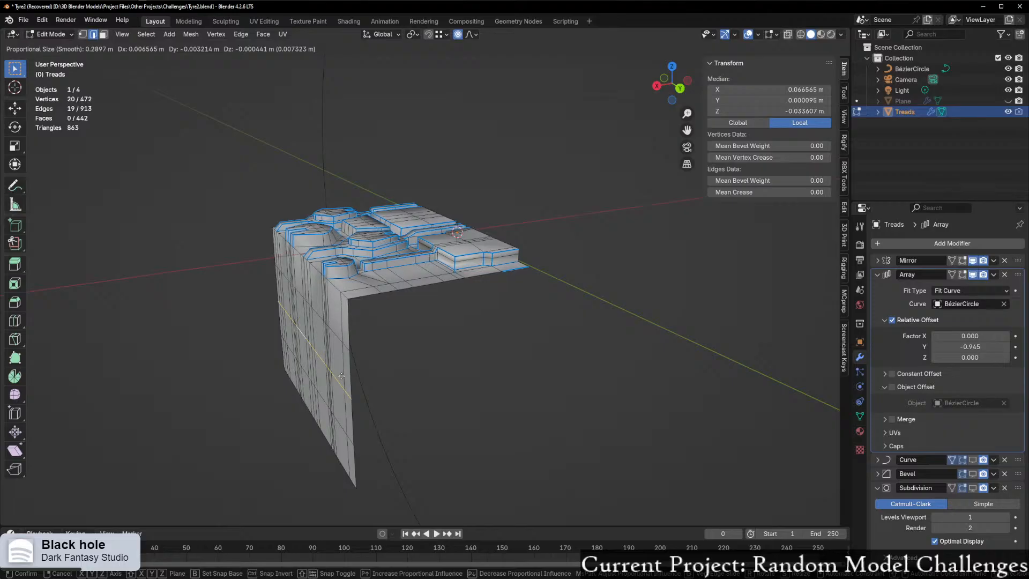
scroll(341, 376, "up", 3)
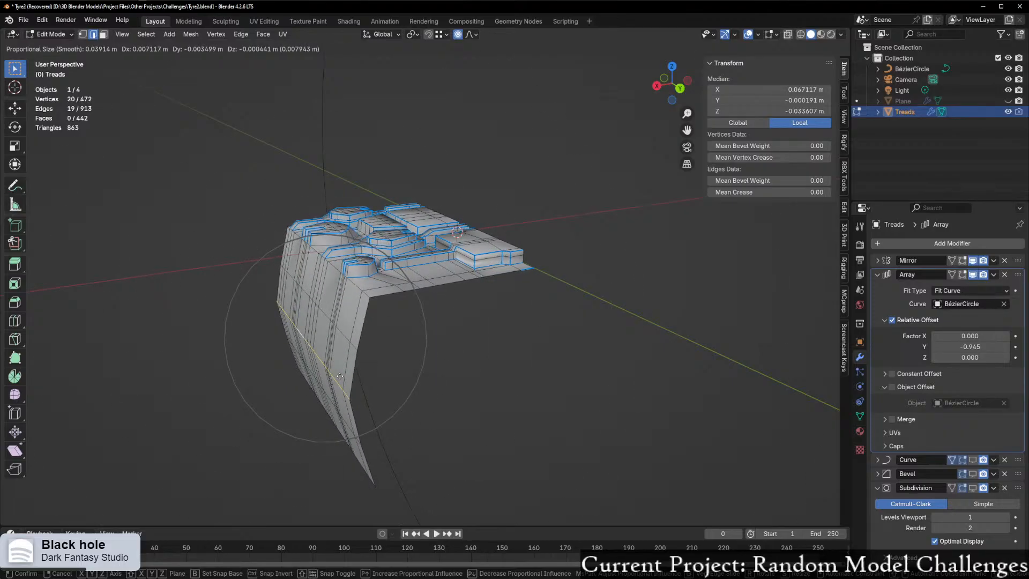
key("x")
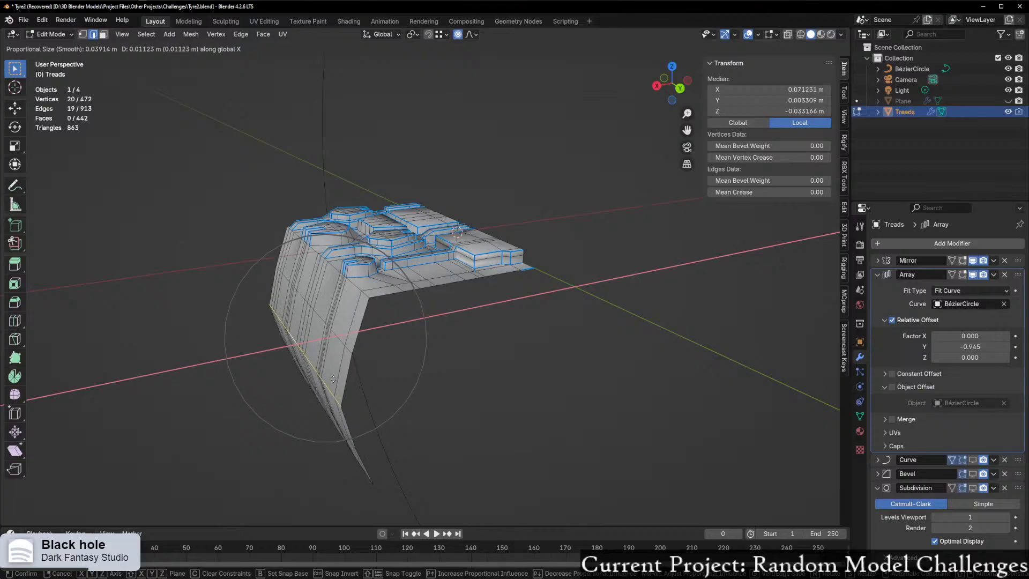
scroll(325, 379, "down", 1)
scroll(326, 381, "up", 3)
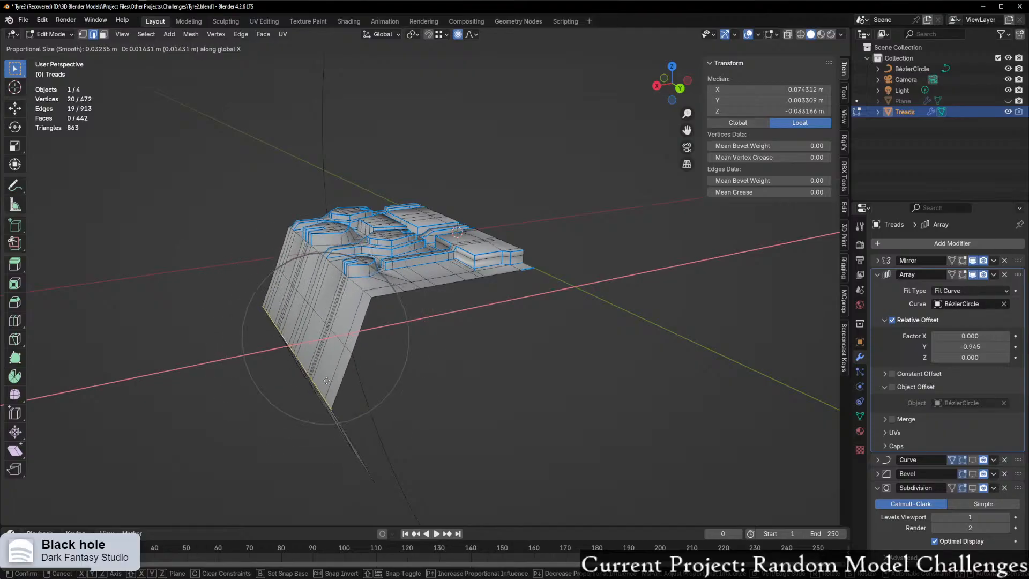
right_click(326, 381)
Step: Remove the added edge loops from the sidewall, dissolving the selected ones
middle_click_drag(326, 381, 359, 300)
key("ctrl+z")
key("ctrl+x")
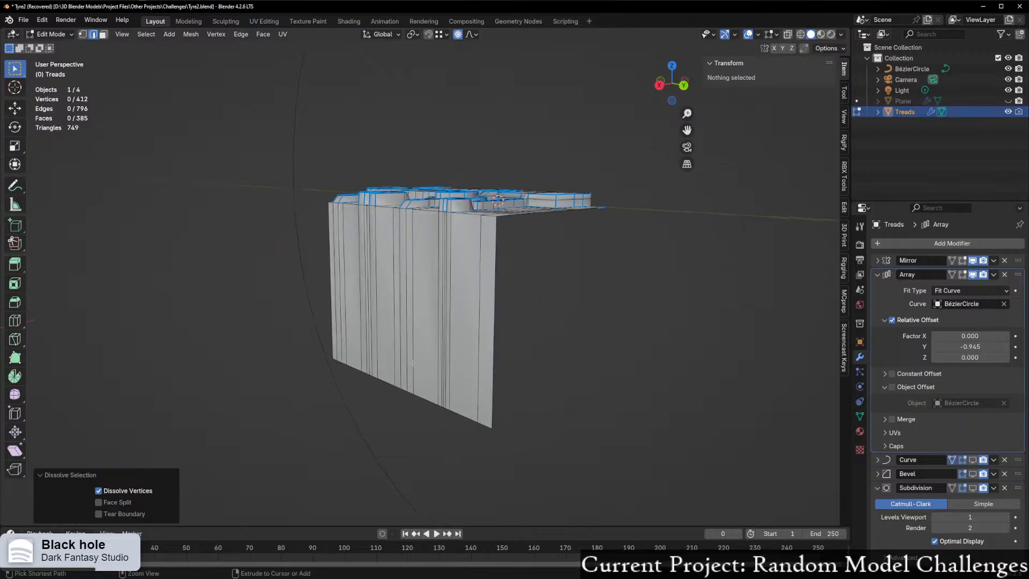
Step: Add a centred horizontal edge loop to the sidewall and move it outward about 0.014 m along global X
key("g")
key("g")
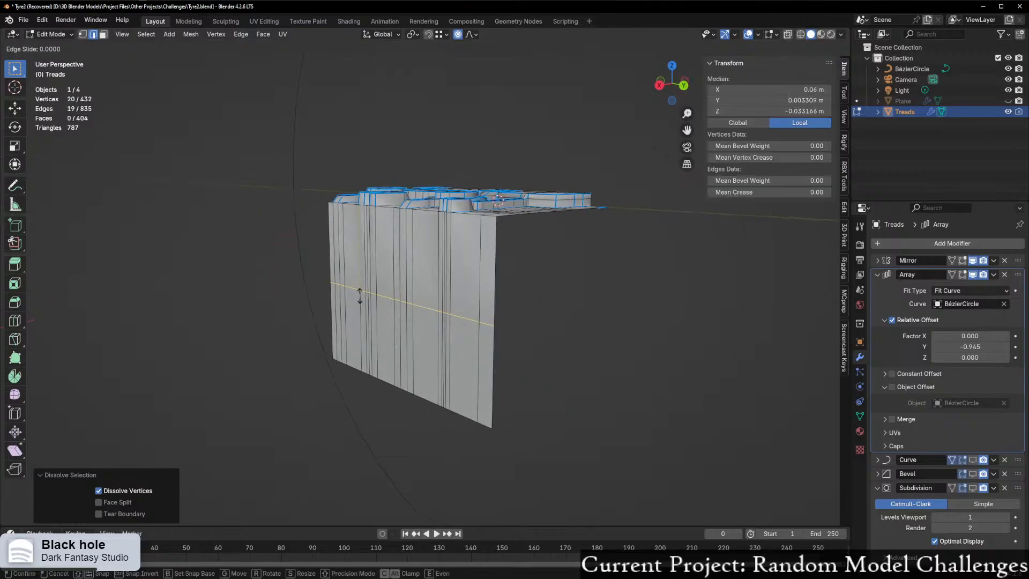
right_click(415, 316)
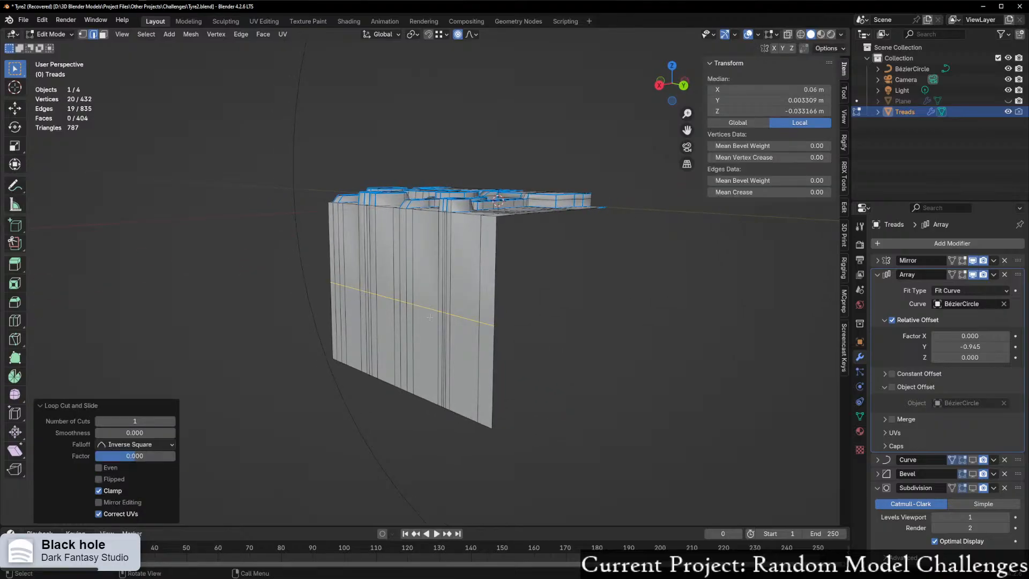
key("g")
key("x")
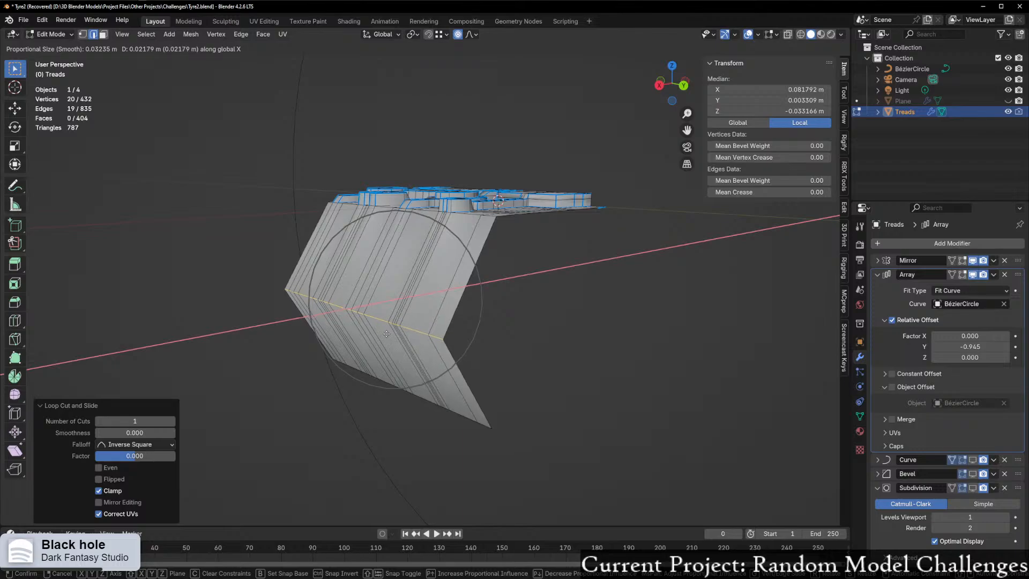
left_click(485, 326)
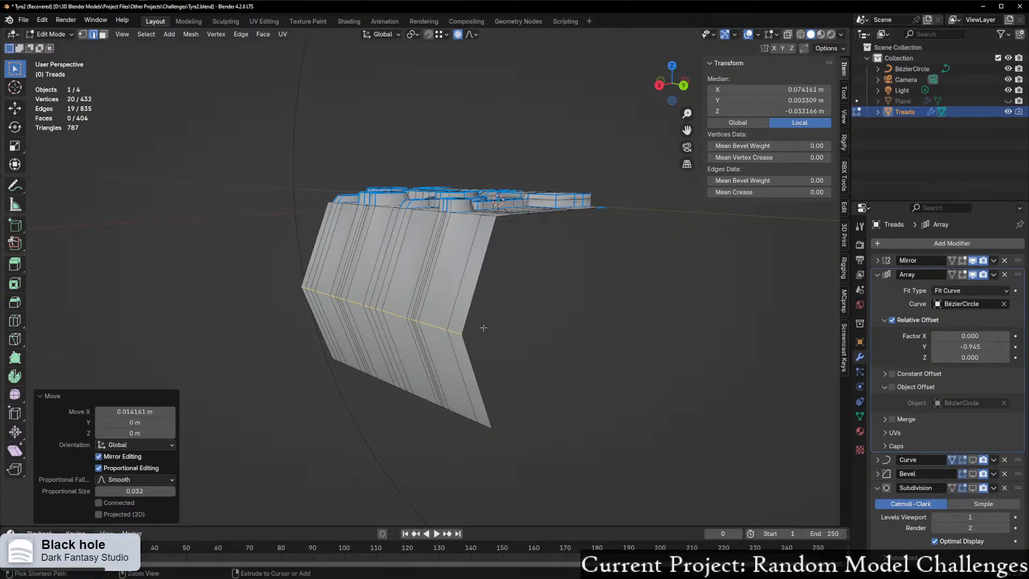
Step: Bevel the sidewall's middle edge loop with one segment and a width of about 0.016 m
key("ctrl+b")
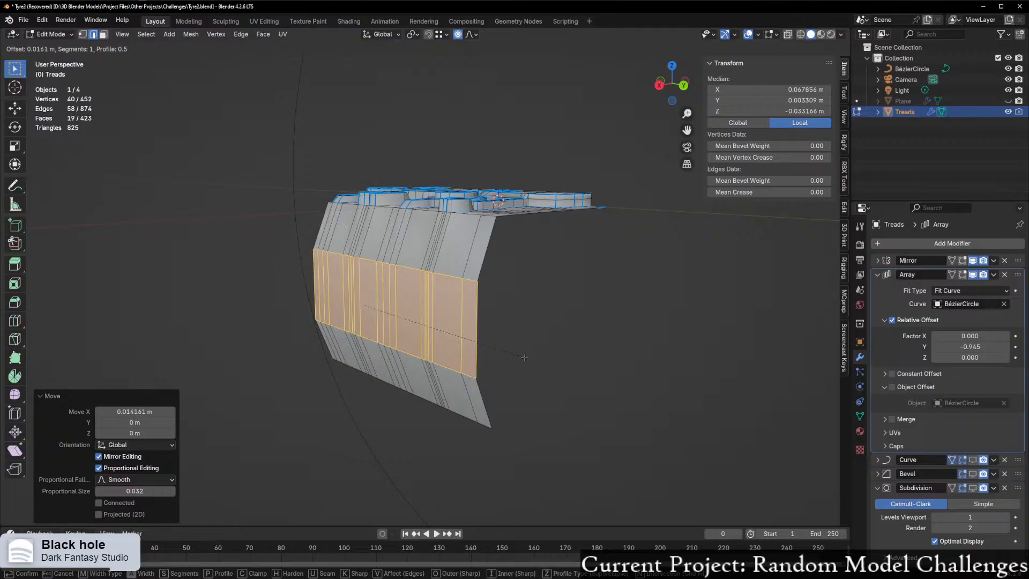
left_click(525, 357)
mouse_move(523, 355)
middle_mouse_down()
mouse_move(438, 361)
mouse_move(508, 360)
middle_mouse_up()
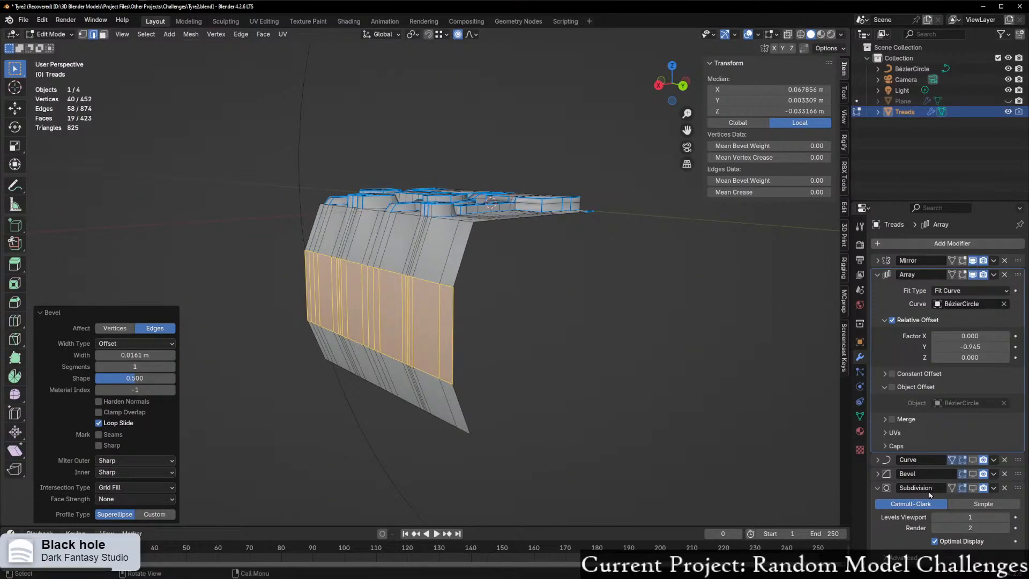
Step: Return to Object Mode and turn on the viewport display of the Curve, Subdivision and Bevel modifiers on the treads
key("ctrl+Tab")
left_click(451, 388)
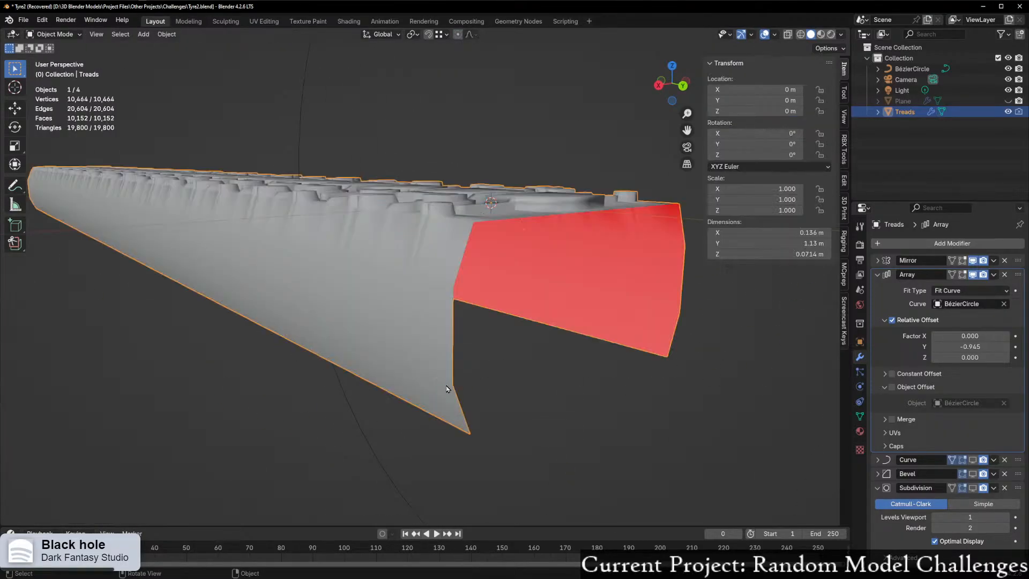
scroll(446, 390, "down", 4)
middle_click_drag(440, 389, 610, 391)
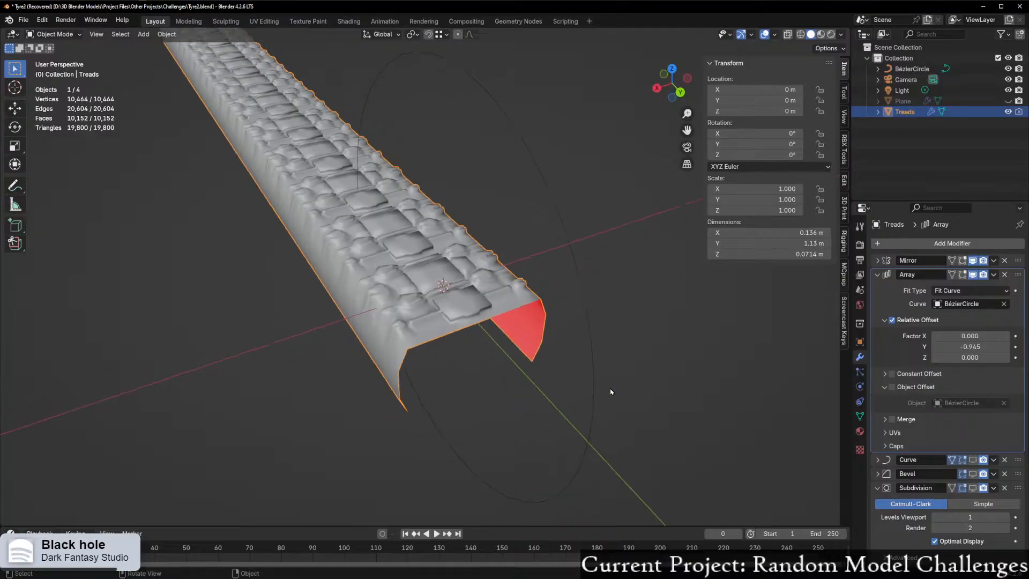
left_click(973, 460)
middle_click_drag(620, 359, 667, 420)
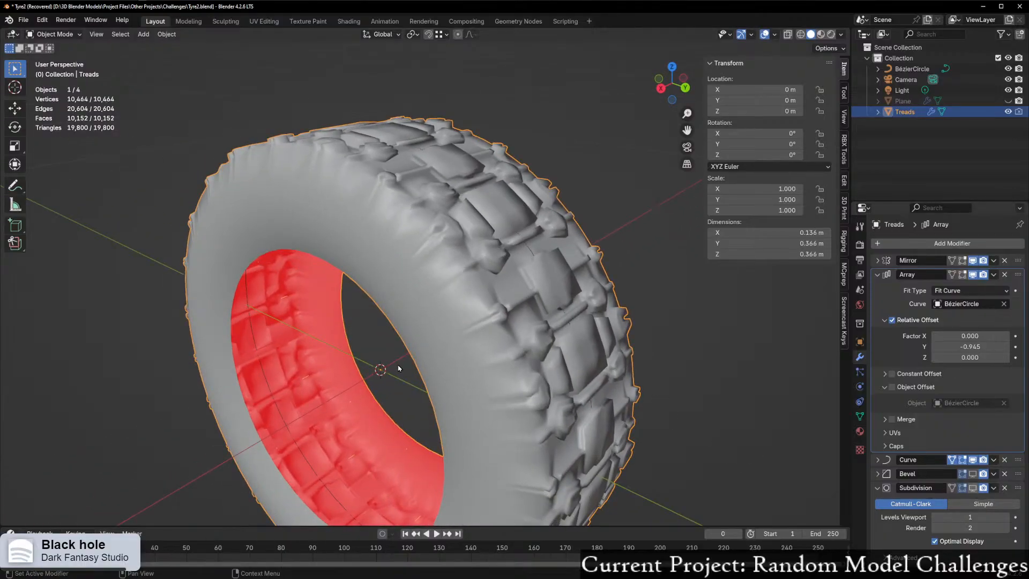
middle_click_drag(398, 367, 373, 351)
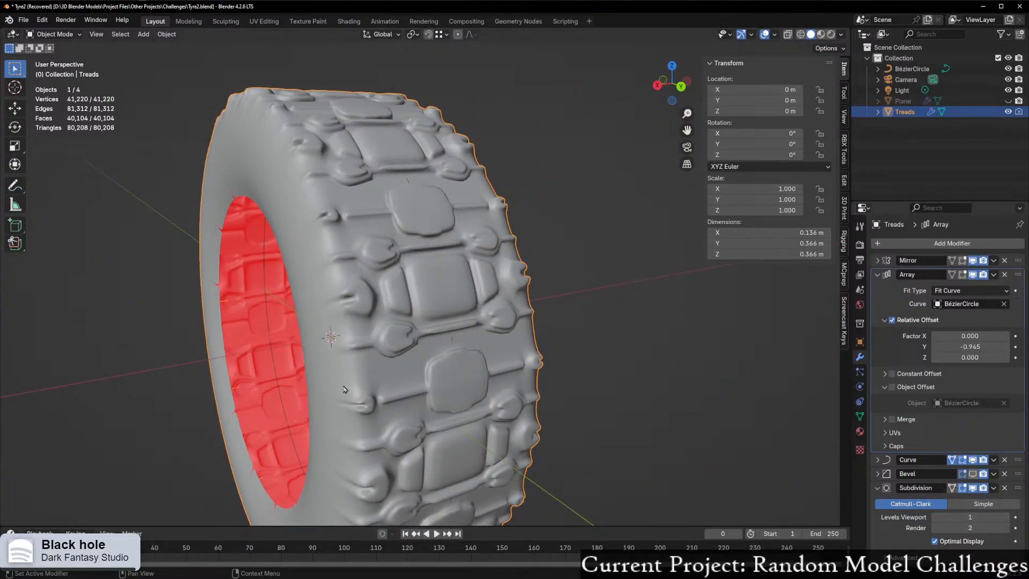
middle_click_drag(352, 390, 408, 386)
Step: Examine the curved tread segment and its sidewall in Edit Mode with nothing selected, ending back in Object Mode
key("ctrl+Tab")
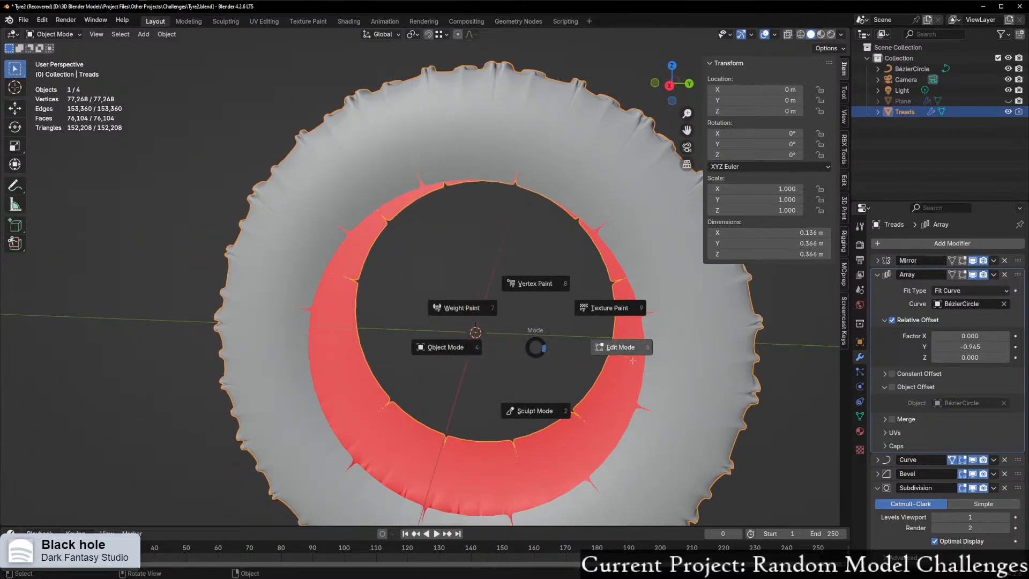
left_click(622, 348)
middle_click_drag(435, 381, 718, 378)
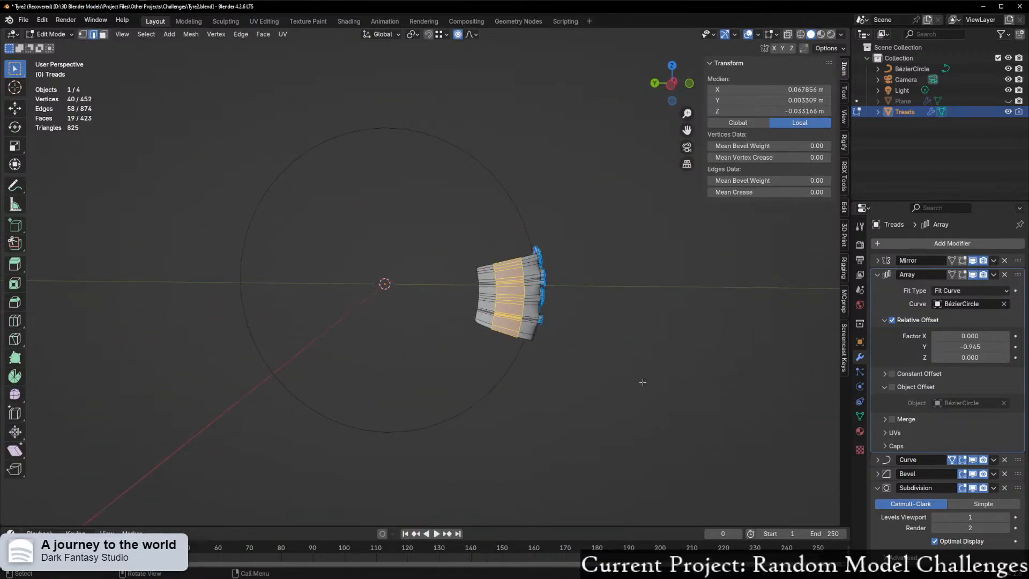
scroll(641, 381, "up", 7)
mouse_move(522, 391)
middle_mouse_down("shift")
mouse_move(410, 368)
mouse_move(506, 403)
middle_mouse_up("shift")
left_click(507, 402)
mouse_move(287, 423)
middle_mouse_down()
mouse_move(361, 432)
mouse_move(206, 356)
mouse_move(448, 344)
mouse_move(242, 351)
mouse_move(181, 331)
mouse_move(388, 327)
mouse_move(435, 354)
mouse_move(517, 371)
middle_mouse_up()
key("ctrl+Tab")
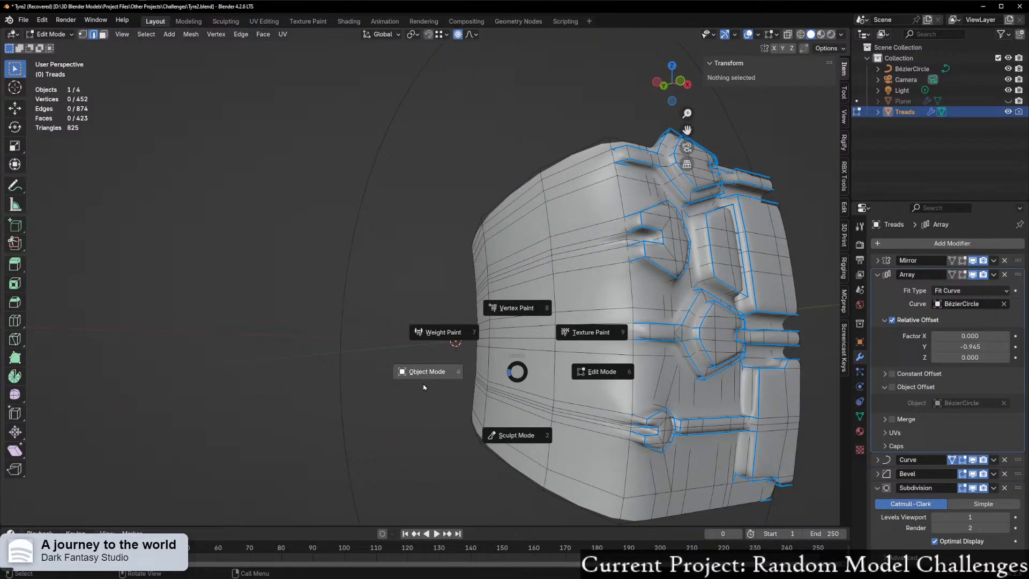
left_click(382, 400)
Step: Examine the whole tyre's sidewall, inner rim edge and tread from the side and from several angles
scroll(376, 402, "down", 3)
middle_click_drag(370, 402, 529, 393)
scroll(415, 409, "up", 3)
scroll(357, 437, "down", 5)
scroll(493, 399, "up", 1)
left_click(677, 87)
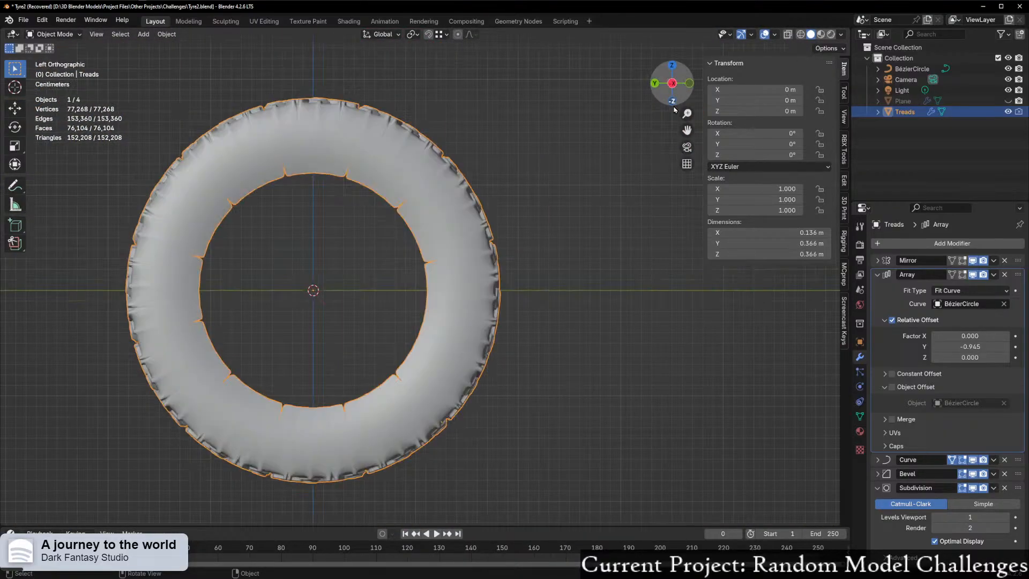
scroll(413, 404, "down", 2)
scroll(386, 417, "up", 1)
scroll(387, 419, "up", 1)
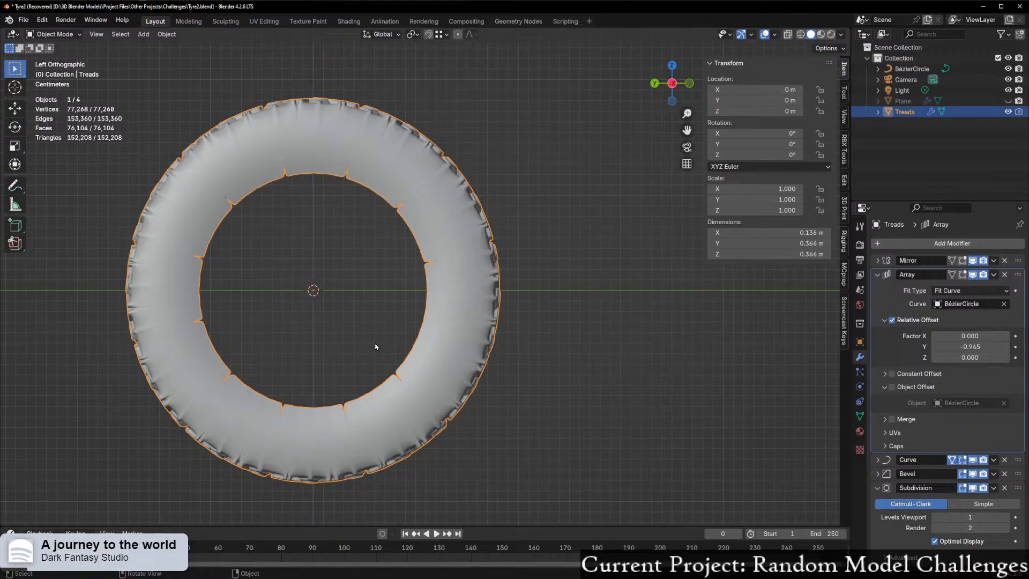
middle_click_drag(376, 346, 279, 397)
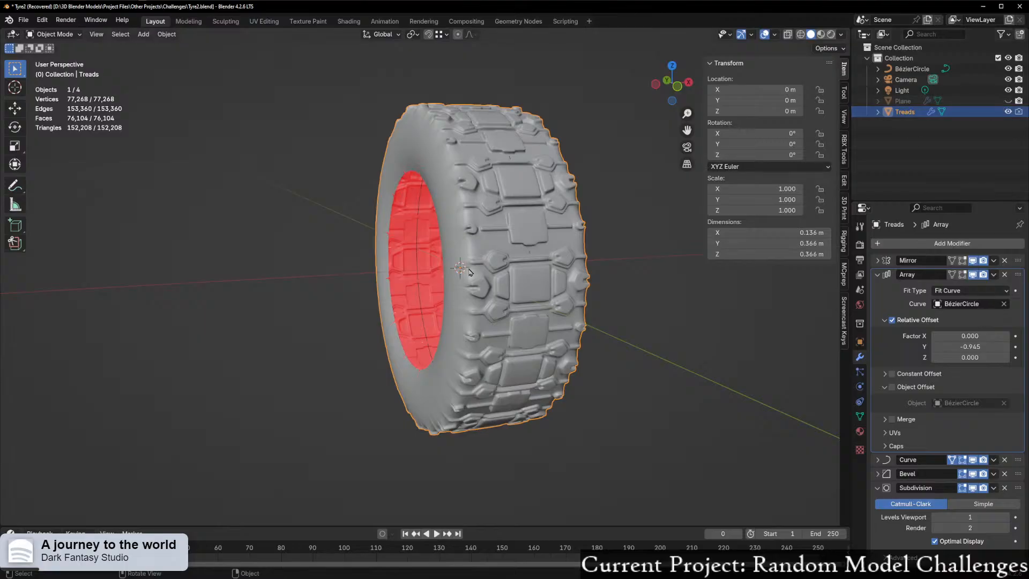
middle_click_drag(470, 272, 558, 257)
scroll(501, 279, "up", 3)
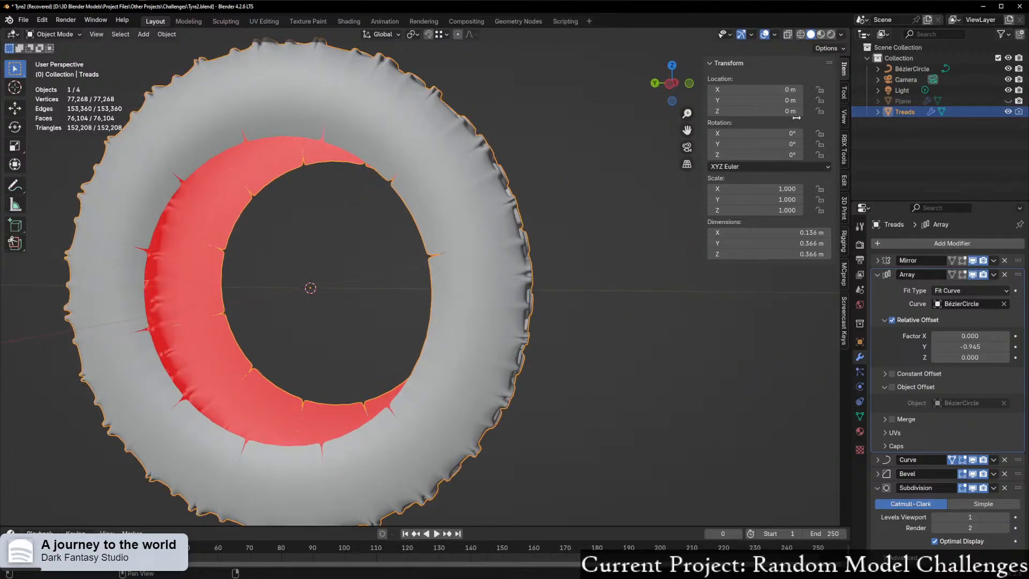
Step: Unhide the Plane object in the viewport and select it
left_click(1008, 101)
scroll(553, 221, "down", 8)
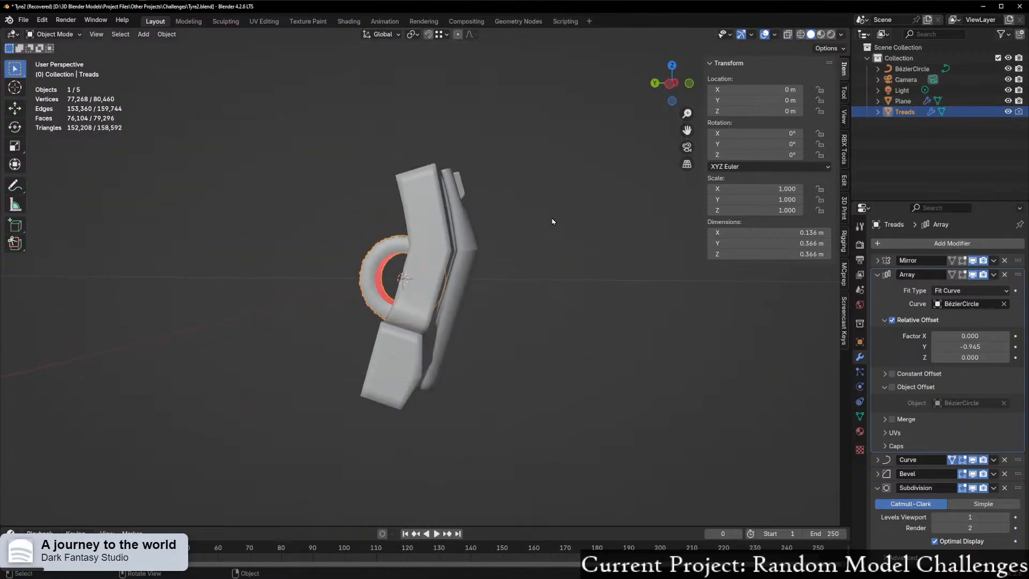
middle_click_drag(553, 222, 578, 241)
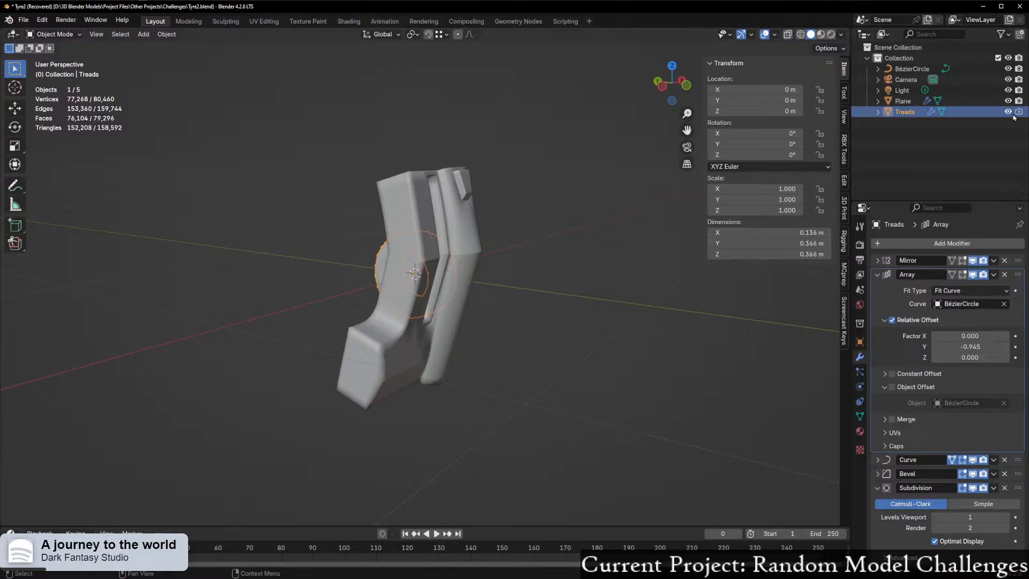
scroll(473, 236, "up", 3)
middle_click_drag(473, 233, 491, 267)
left_click(495, 266)
middle_click_drag(616, 174, 563, 195)
scroll(562, 195, "down", 3)
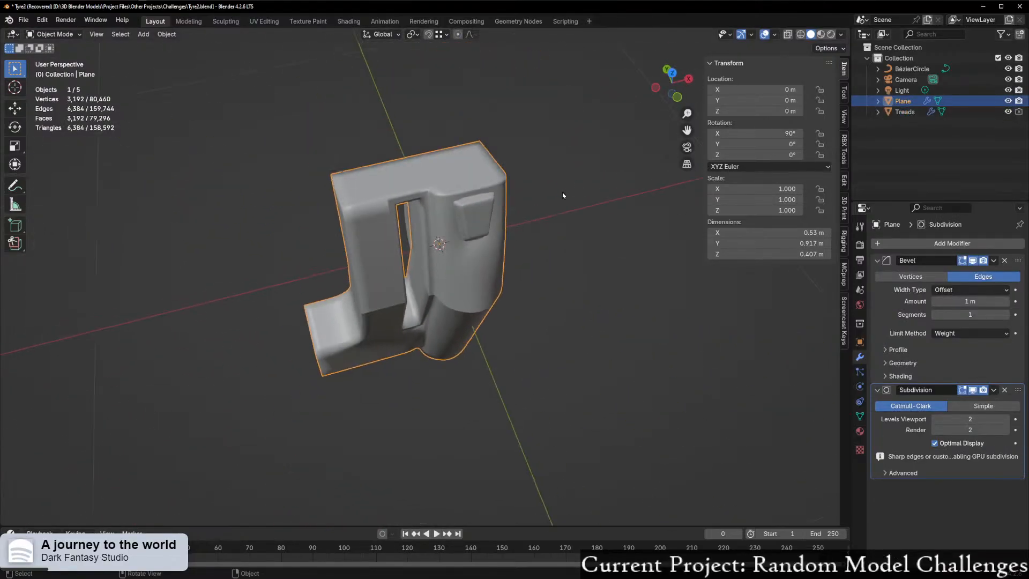
Step: Try to rotate the Plane object -90° about global Z, and compare its orientation with the front view
key("r")
key("z")
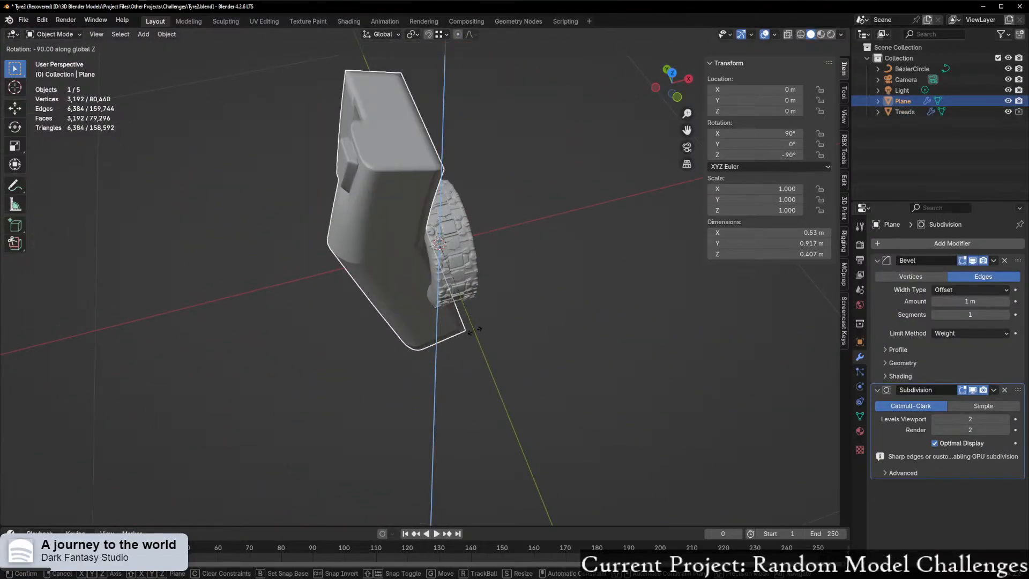
right_click(474, 329)
middle_click_drag(474, 329, 591, 309)
key("KP_1")
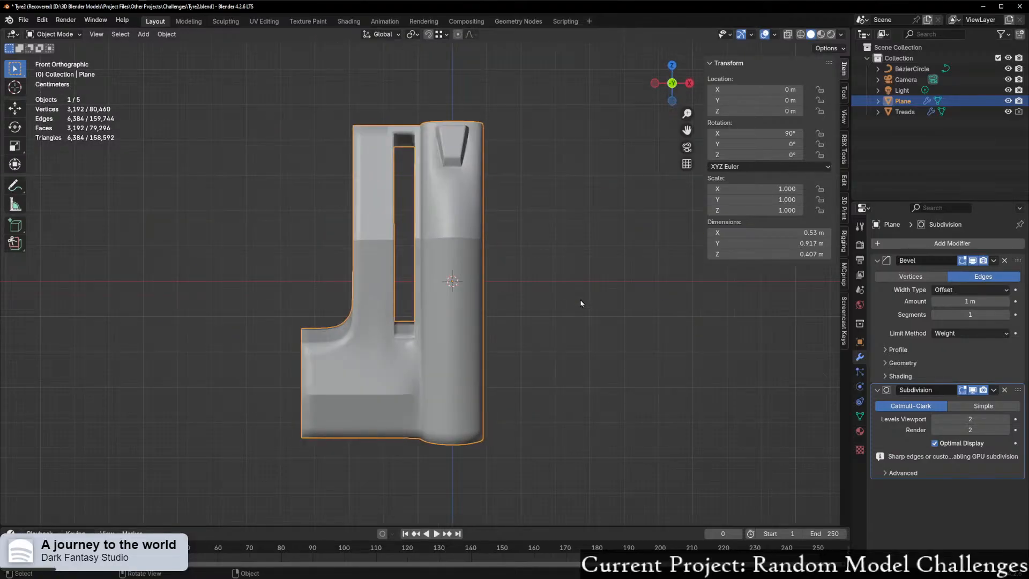
scroll(559, 163, "up", 3)
middle_click_drag(558, 167, 569, 221)
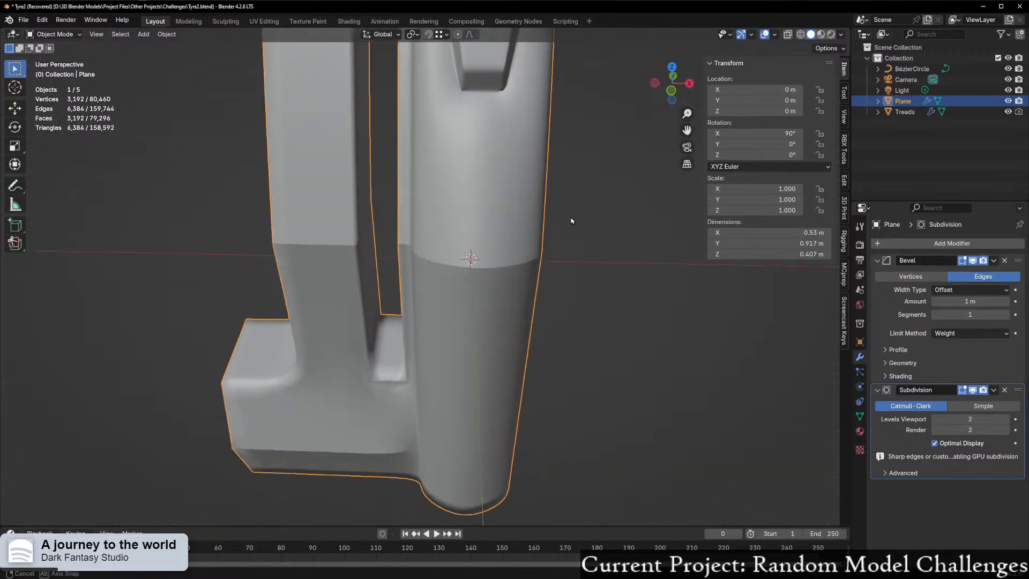
scroll(569, 220, "down", 4)
Step: Try to rotate only the BézierCircle about the global Z axis
left_click(918, 71)
middle_click_drag(496, 289, 547, 378)
key("r")
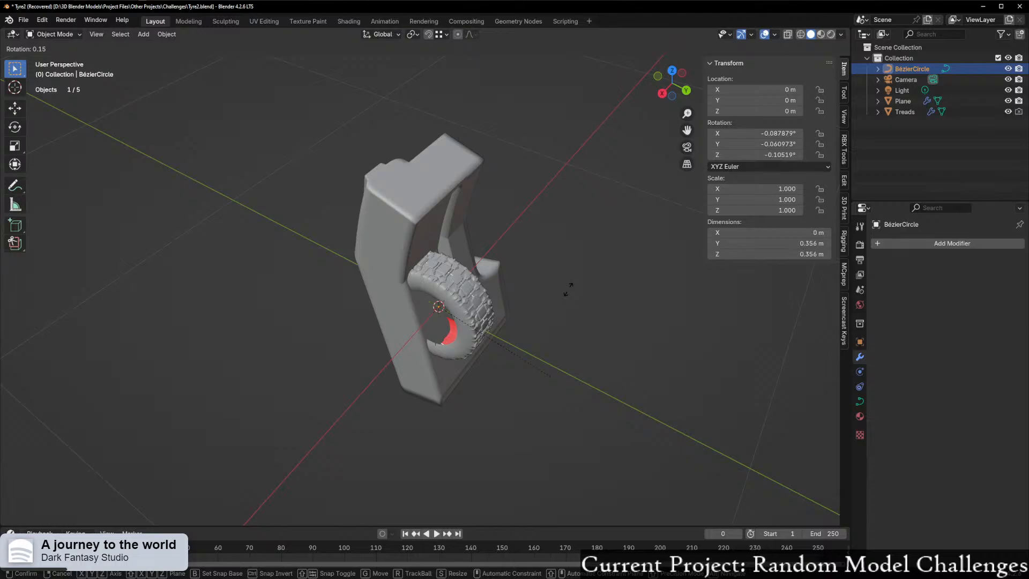
key("z")
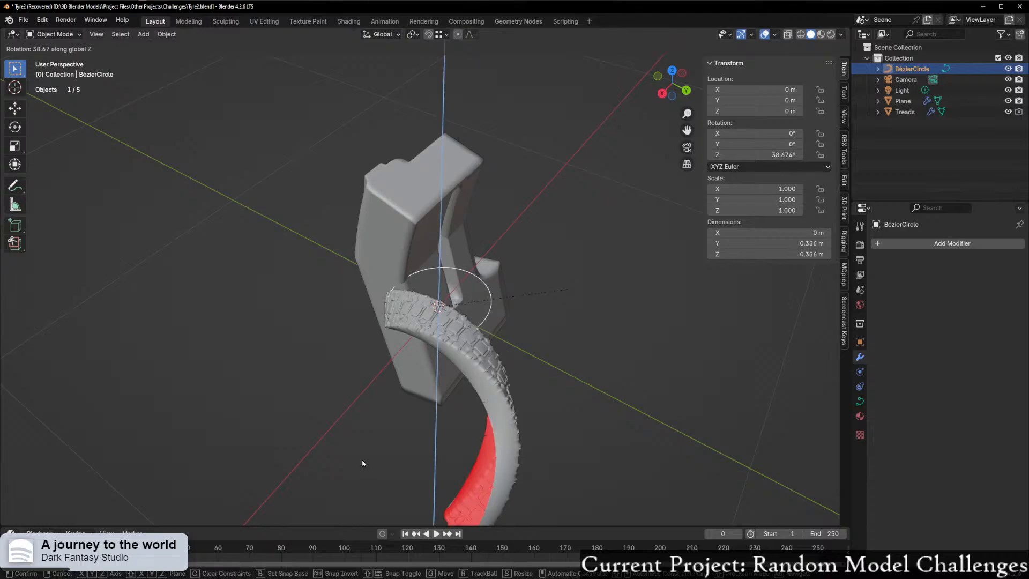
key("Escape")
Step: Save the project as a new incremental version
middle_click_drag(425, 435, 373, 420)
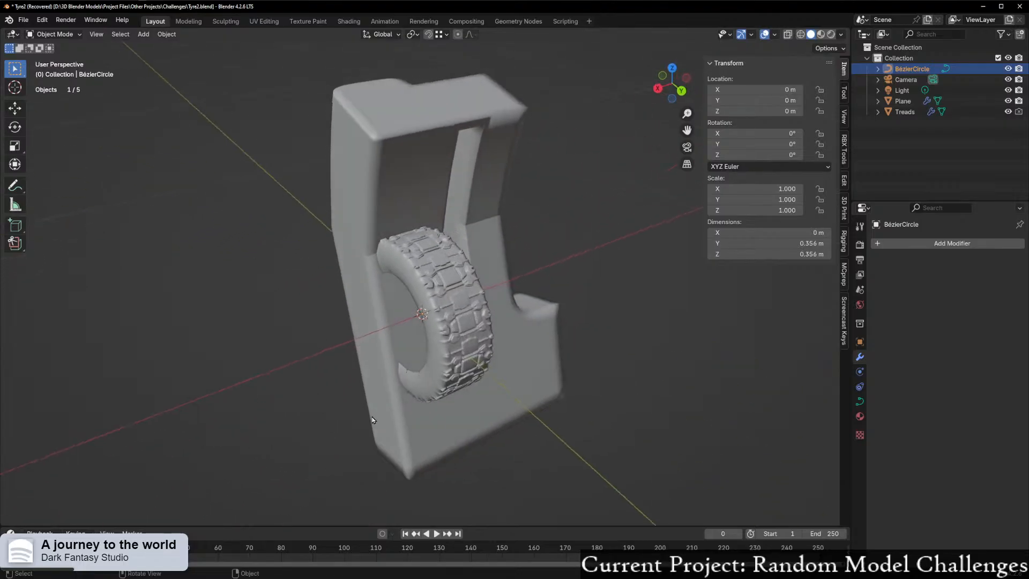
left_click(23, 20)
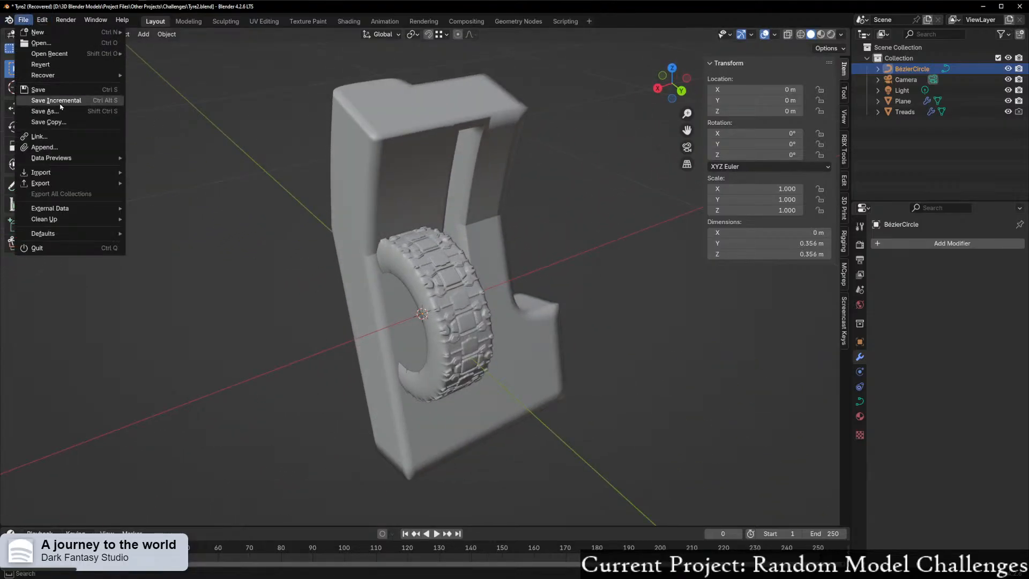
left_click(48, 103)
Step: Select the Treads object and turn off the viewport display of its Subdivision and Bevel modifiers
middle_click_drag(384, 246, 415, 251)
middle_click_drag(381, 321, 597, 264)
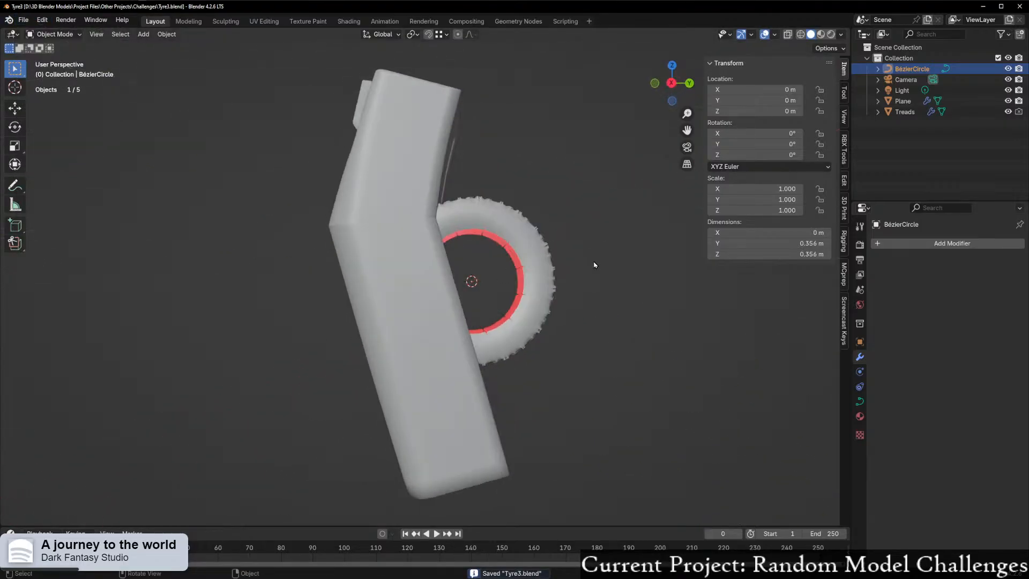
left_click(545, 270)
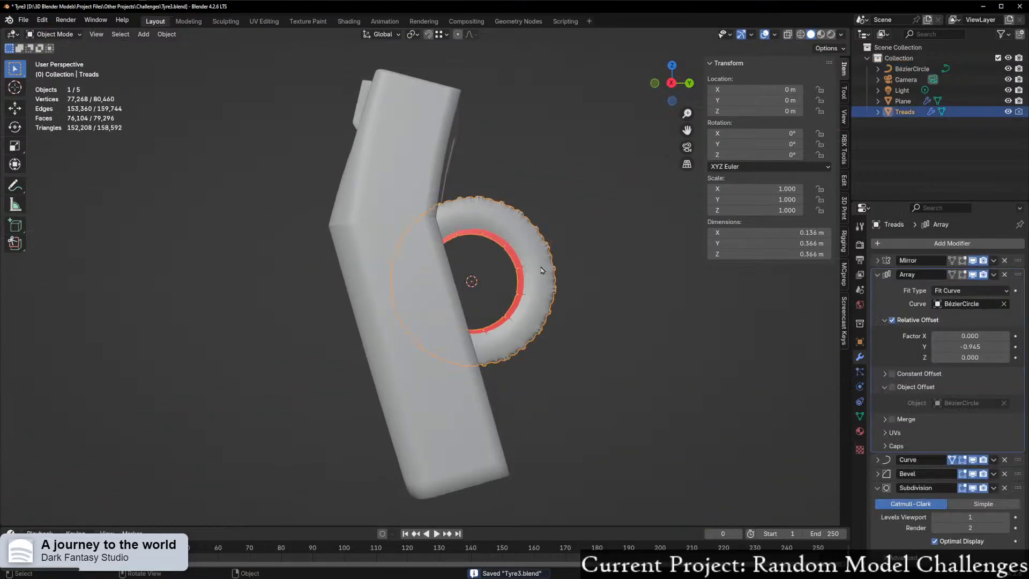
left_click(973, 487)
left_click(972, 474)
Step: Select the BézierCircle and Treads together and rotate them 90° about global Z
middle_click_drag(592, 381, 481, 415)
left_click(912, 69)
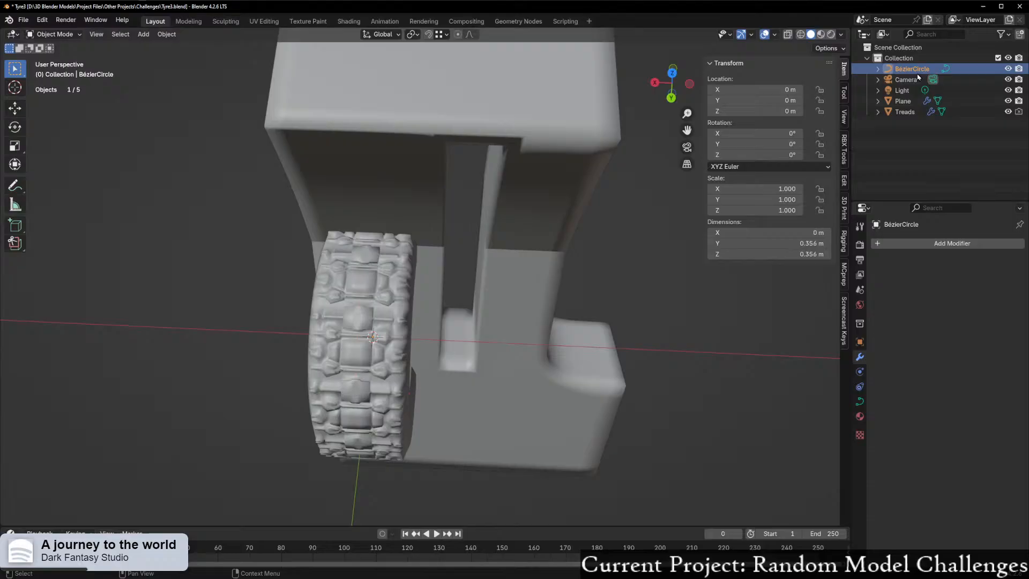
left_click(908, 114, "ctrl")
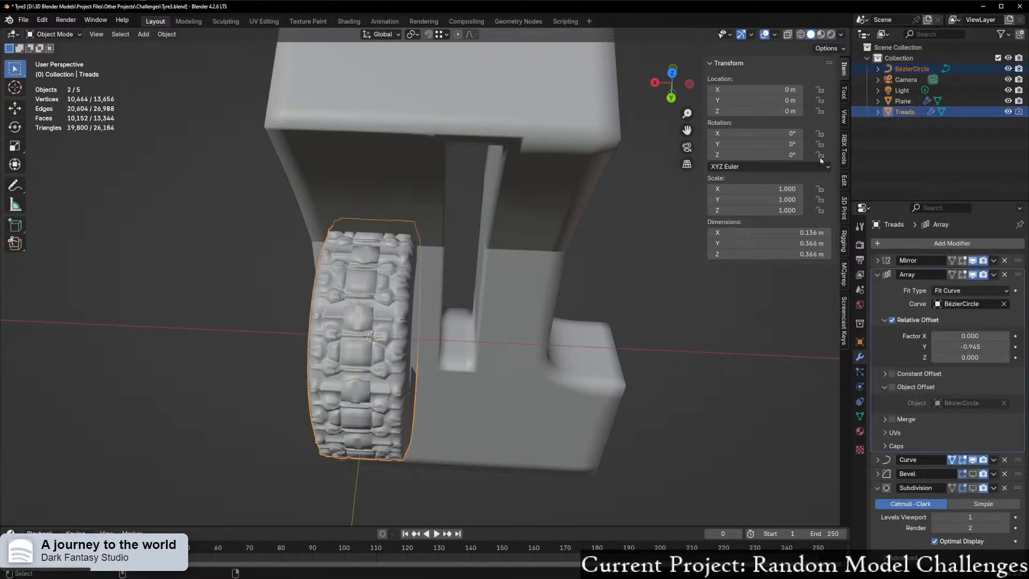
type("rz")
type("90")
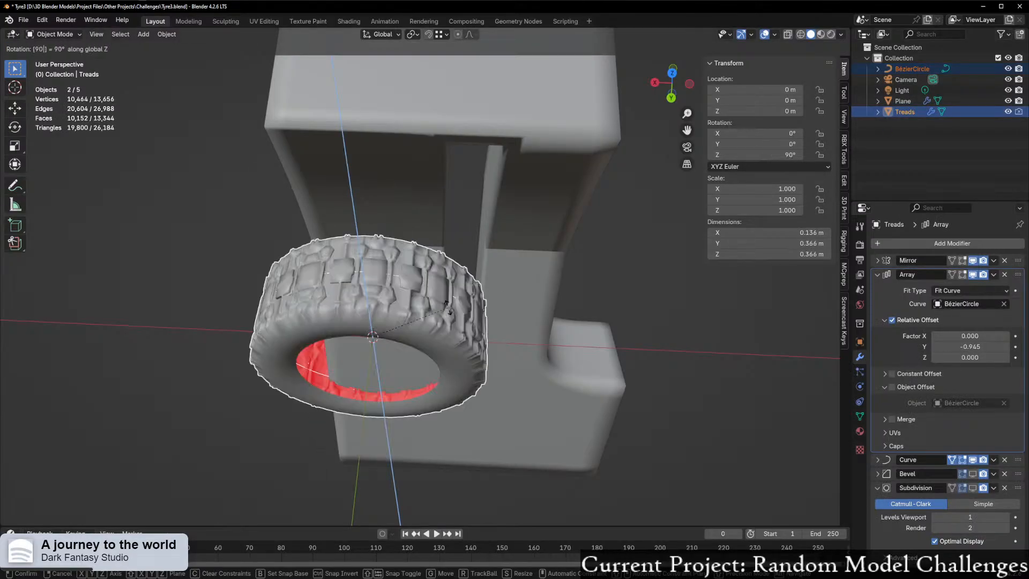
key("Return")
Step: Select the Plane object in front view and scale it uniformly to 0.1
middle_click_drag(432, 308, 533, 307)
key("KP_1")
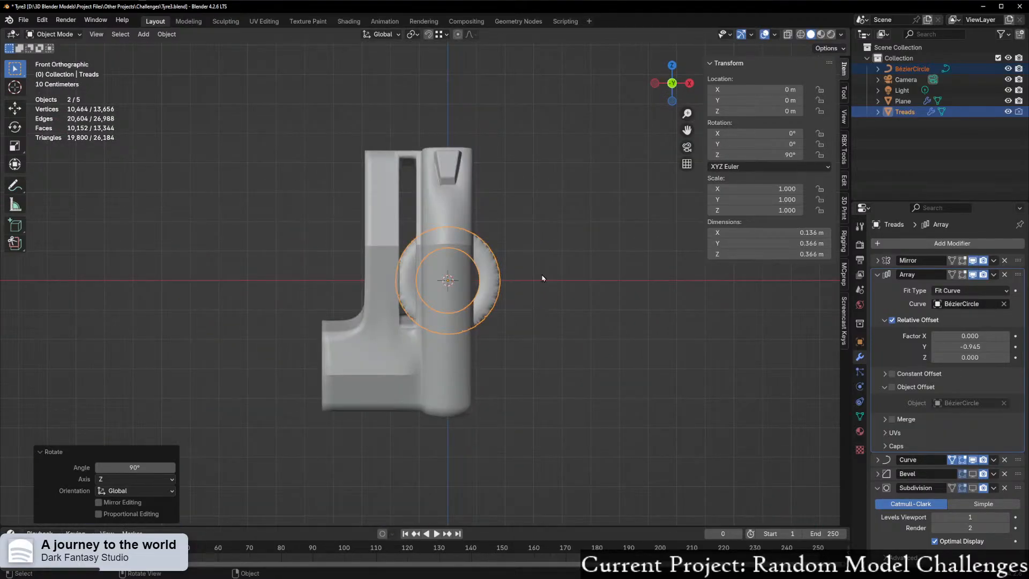
scroll(542, 278, "up", 4)
middle_click_drag(542, 266, 473, 305, "shift")
left_click(452, 142)
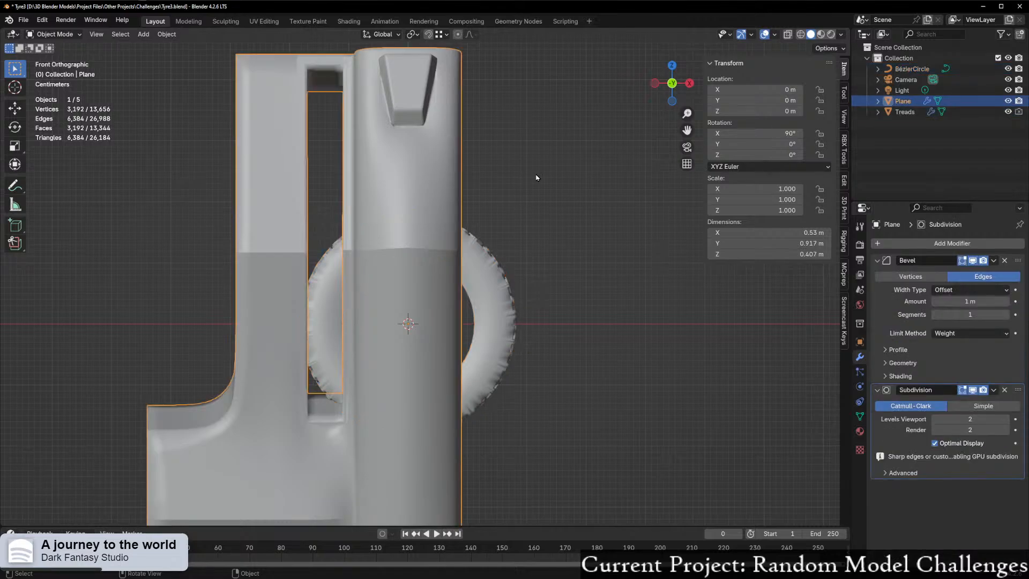
key("s")
left_click(425, 297)
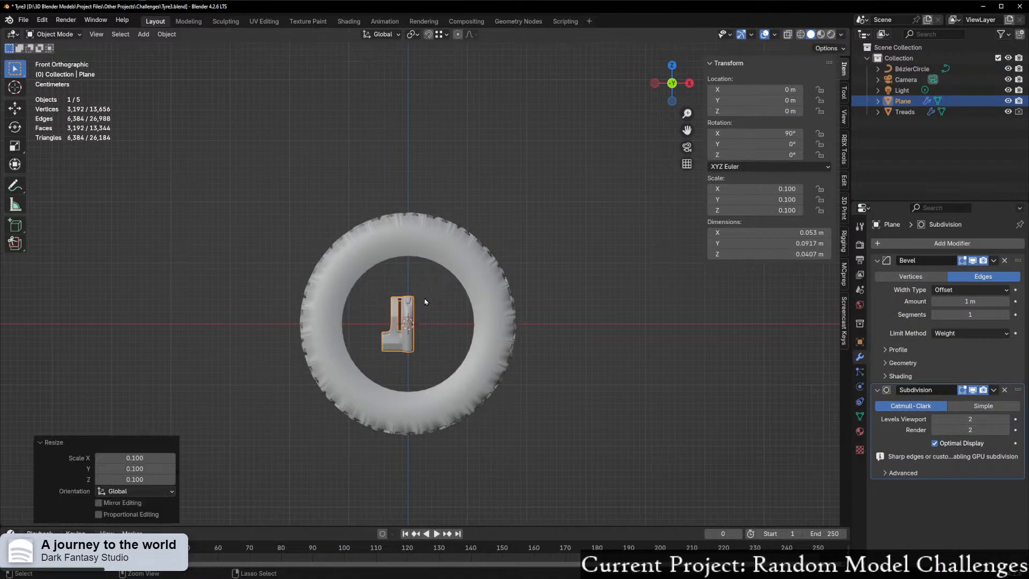
Step: Apply the scale transform of the Plane object
scroll(409, 300, "up", 5)
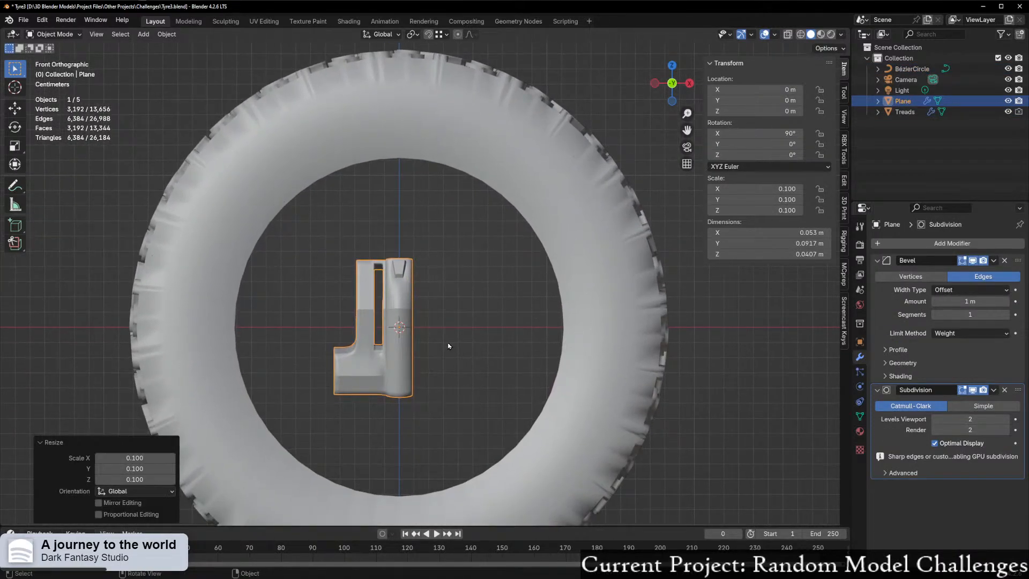
key("ctrl+a")
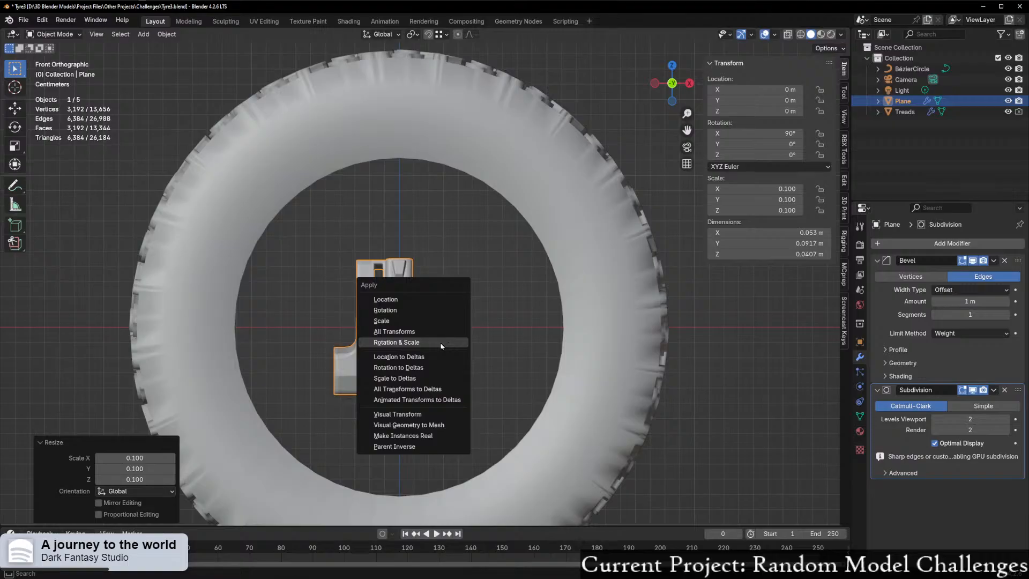
left_click(405, 321)
middle_click_drag(437, 337, 489, 228)
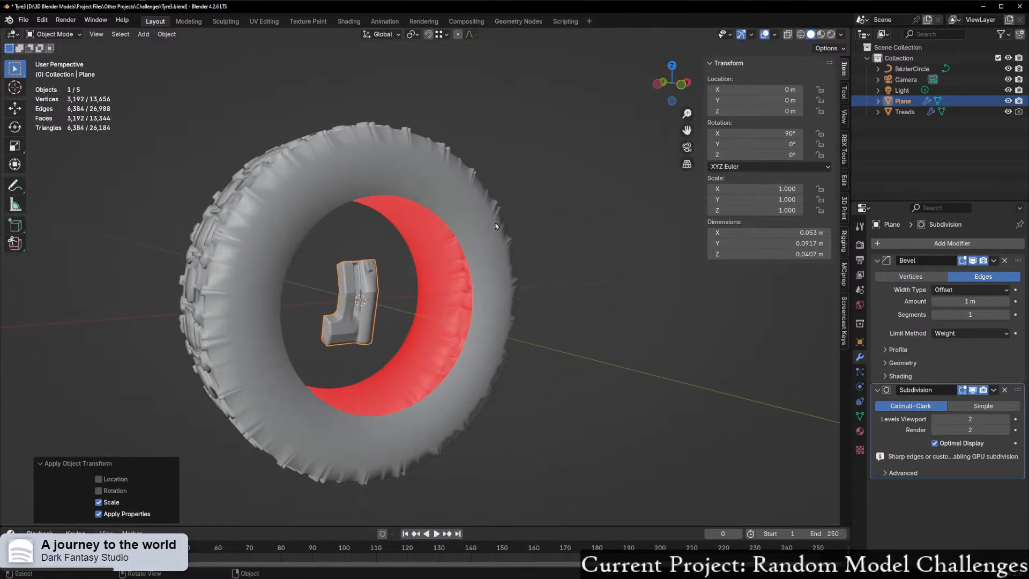
Step: Examine the Treads and Plane meshes together in Edit Mode from several angles, including in local view
left_click(488, 227)
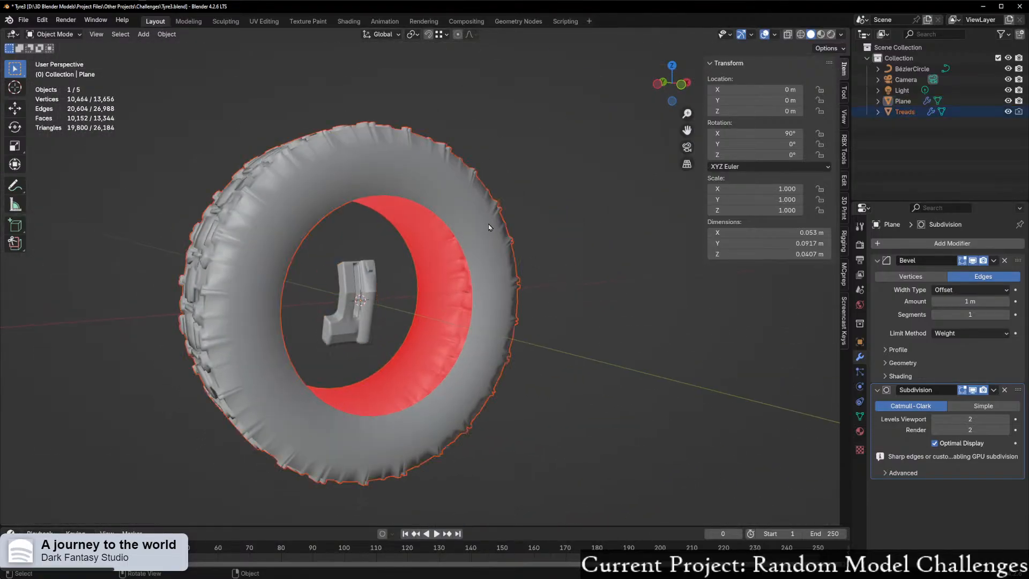
left_click(681, 84)
scroll(439, 250, "up", 3)
middle_click_drag(439, 251, 479, 289)
scroll(483, 305, "up", 8)
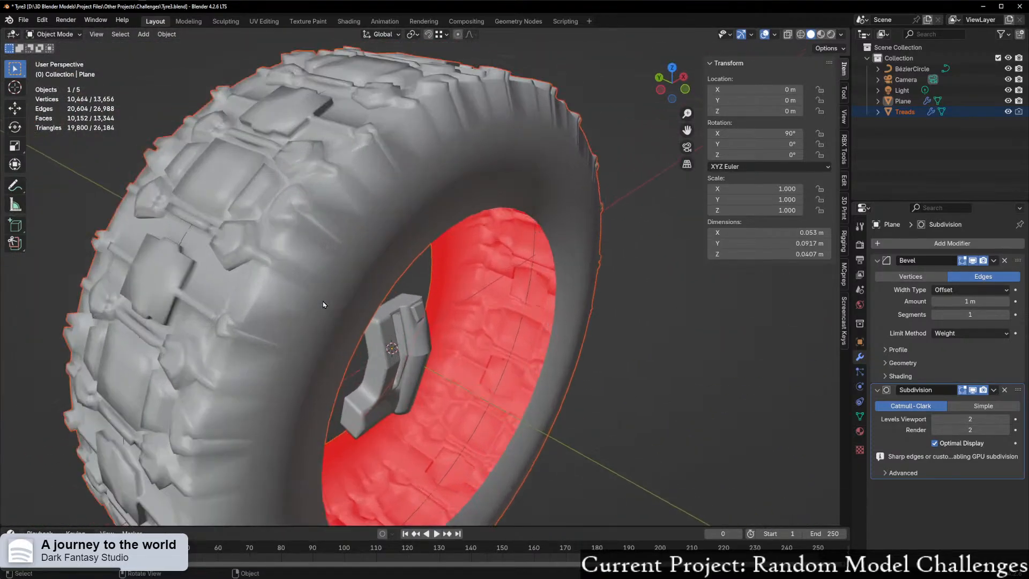
key("Tab")
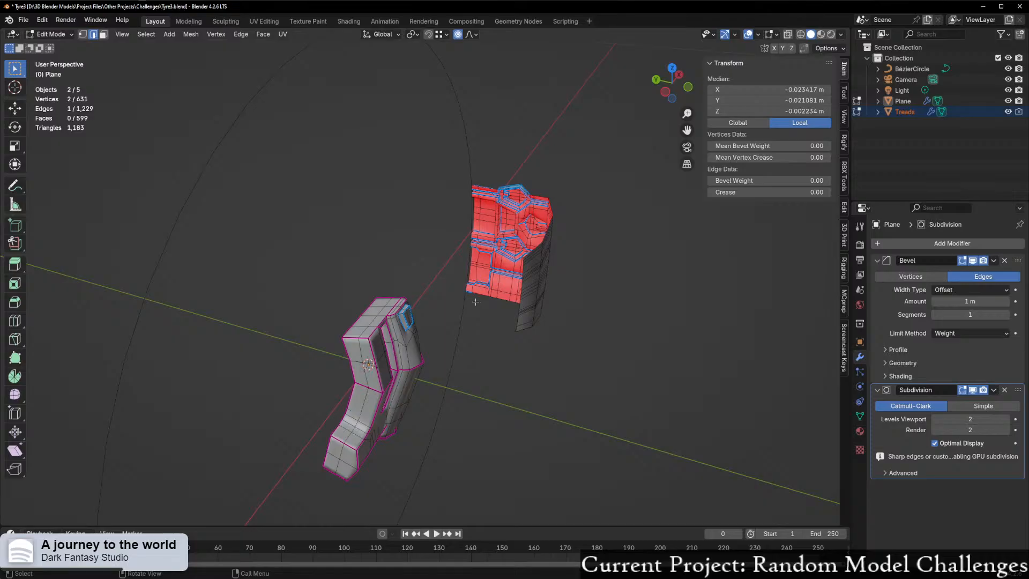
middle_click_drag(475, 302, 283, 200)
scroll(324, 297, "down", 4)
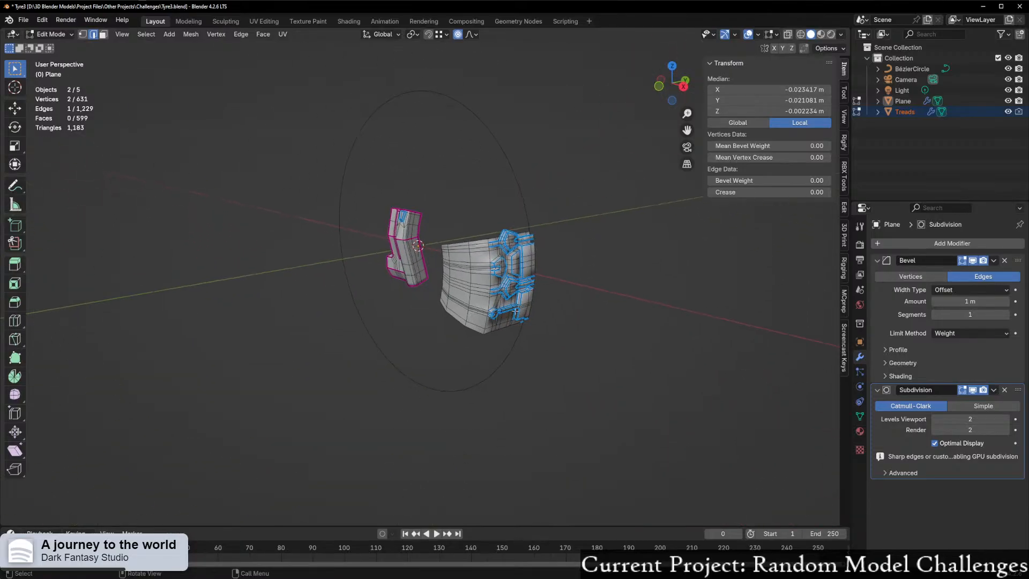
scroll(515, 310, "up", 5)
middle_click_drag(515, 311, 421, 325, "shift")
scroll(429, 322, "up", 3)
middle_click_drag(566, 269, 453, 209)
scroll(445, 249, "down", 4)
scroll(510, 210, "up", 3)
left_click(507, 198)
middle_click_drag(343, 252, 312, 334, "shift")
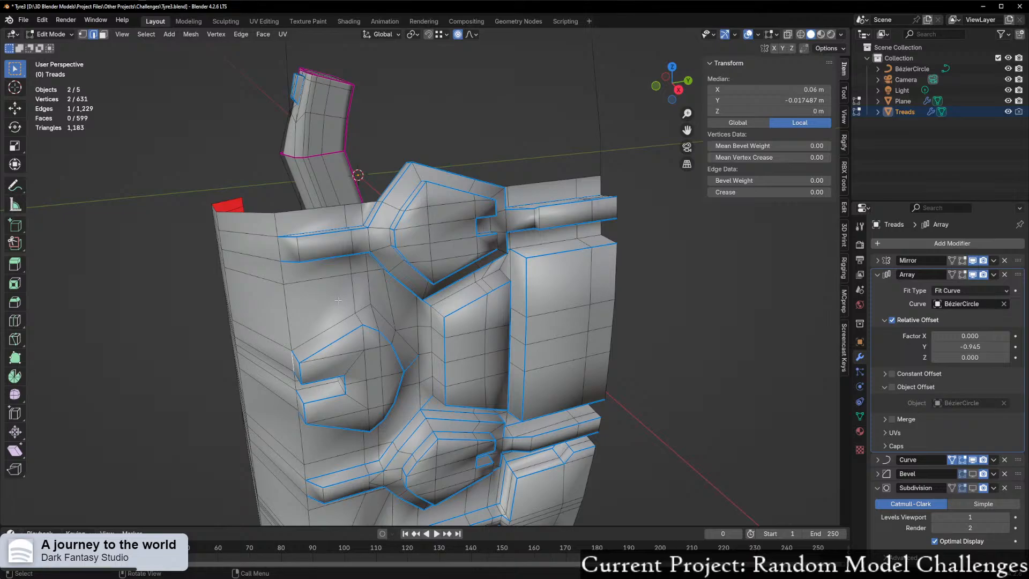
middle_click_drag(338, 300, 403, 313)
scroll(321, 275, "down", 5)
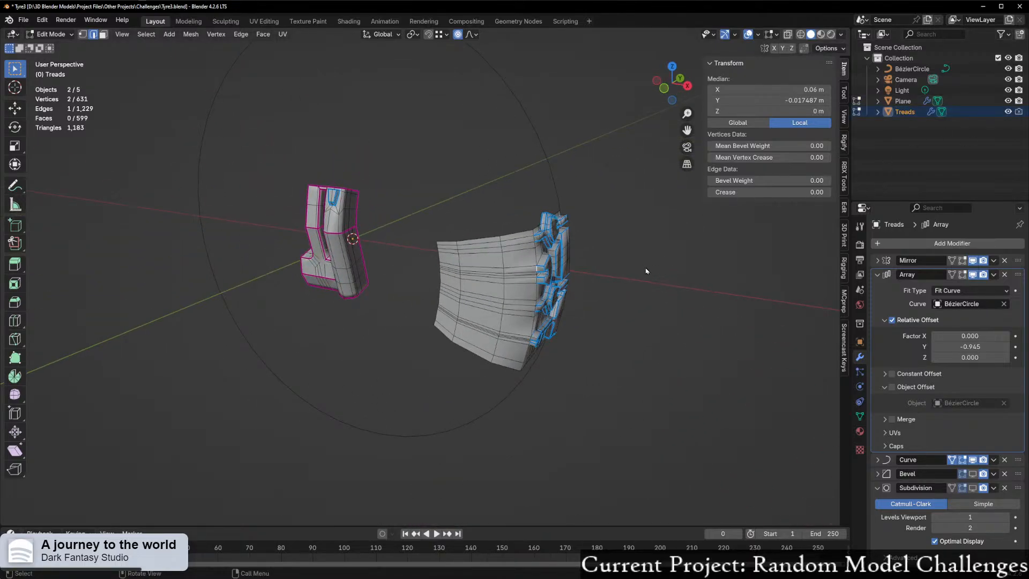
middle_click_drag(645, 270, 653, 230)
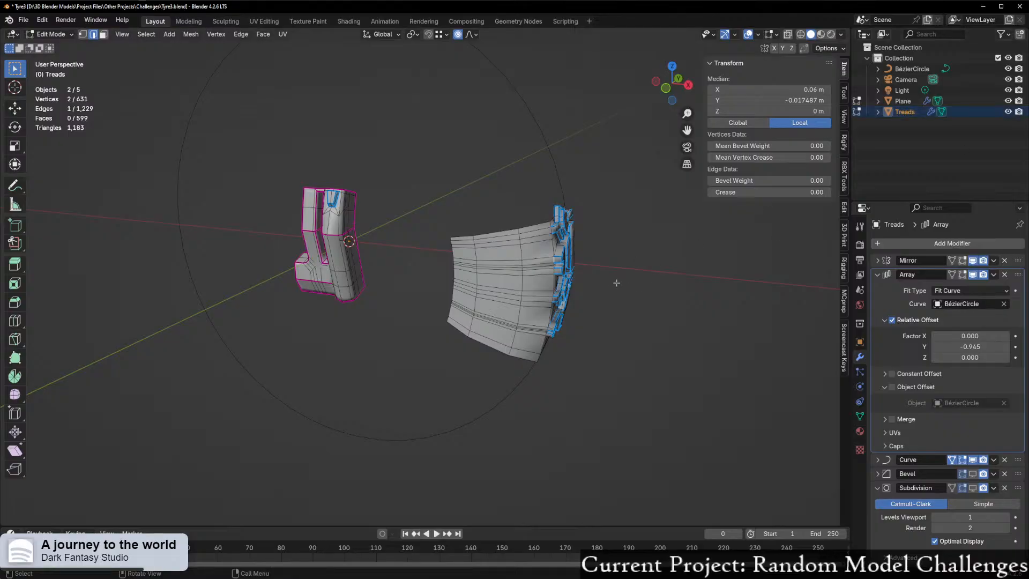
middle_click_drag(611, 279, 623, 285)
key("KP_Divide")
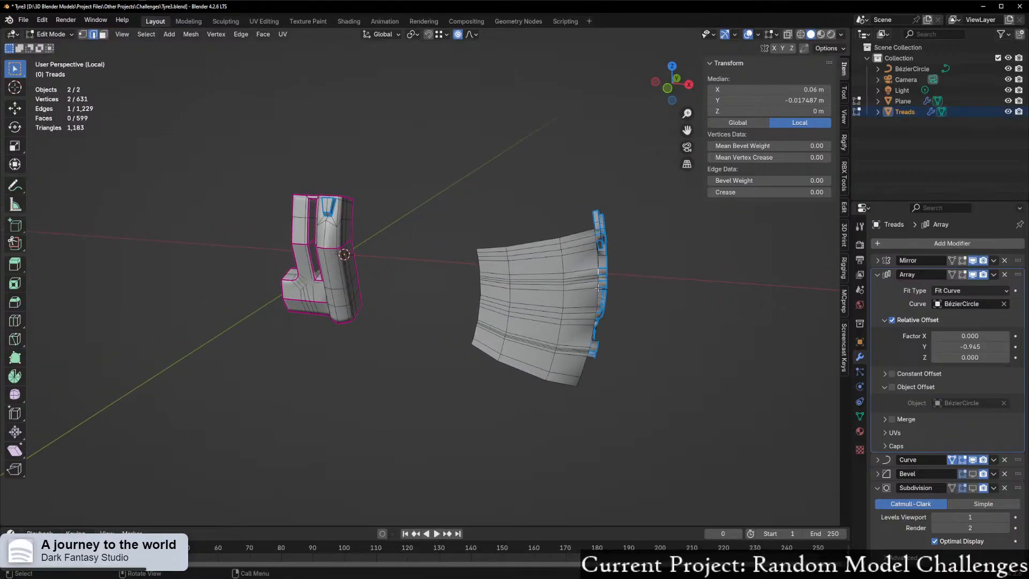
key("KP_Divide")
key("Tab")
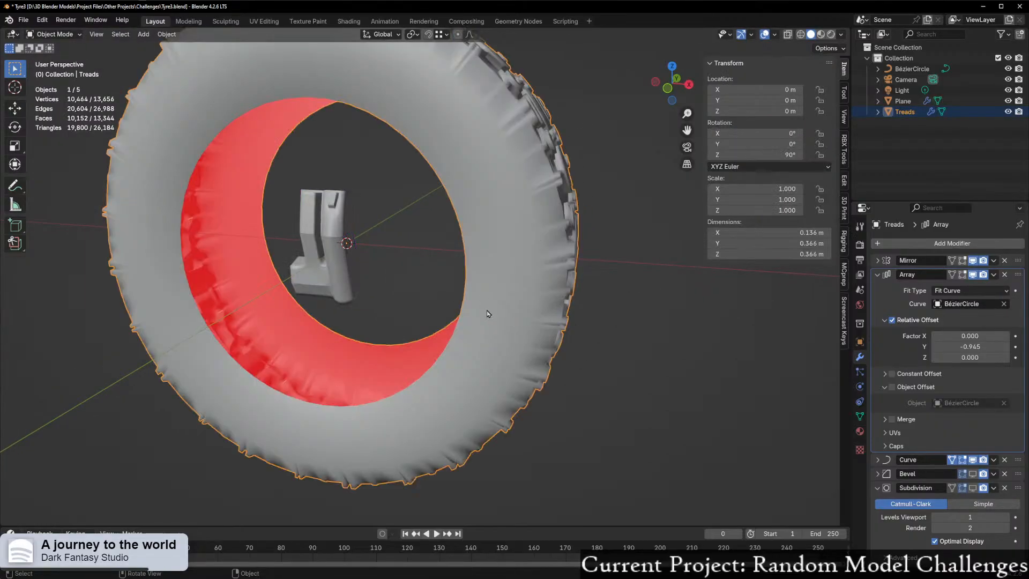
Step: Select the Plane object and inspect its size and position within the tyre's opening in front view
middle_click_drag(292, 336, 320, 326)
left_click(328, 274)
left_click(671, 85)
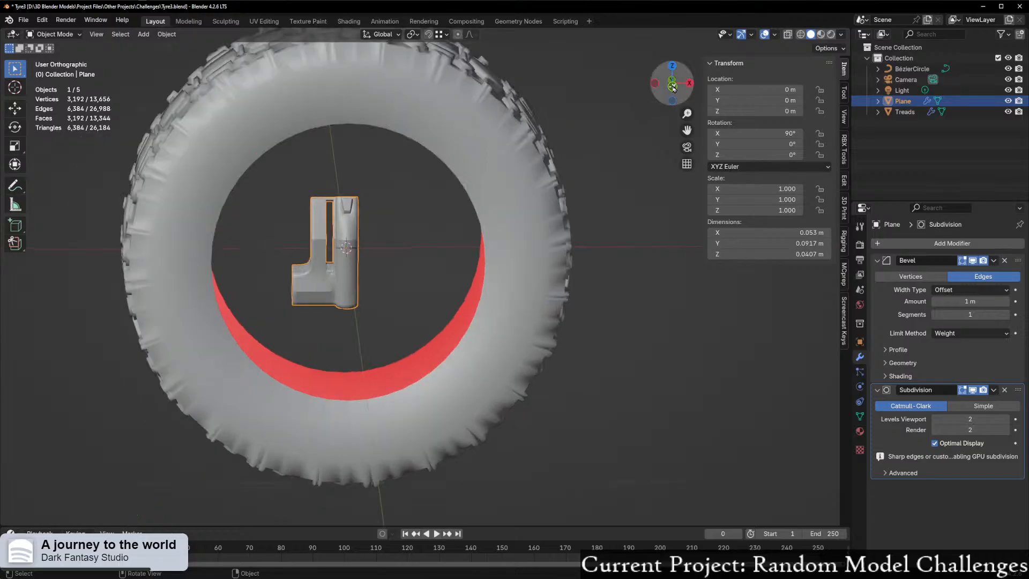
scroll(452, 202, "up", 2)
middle_click_drag(452, 202, 533, 270, "shift")
scroll(515, 261, "down", 2)
scroll(478, 169, "up", 1)
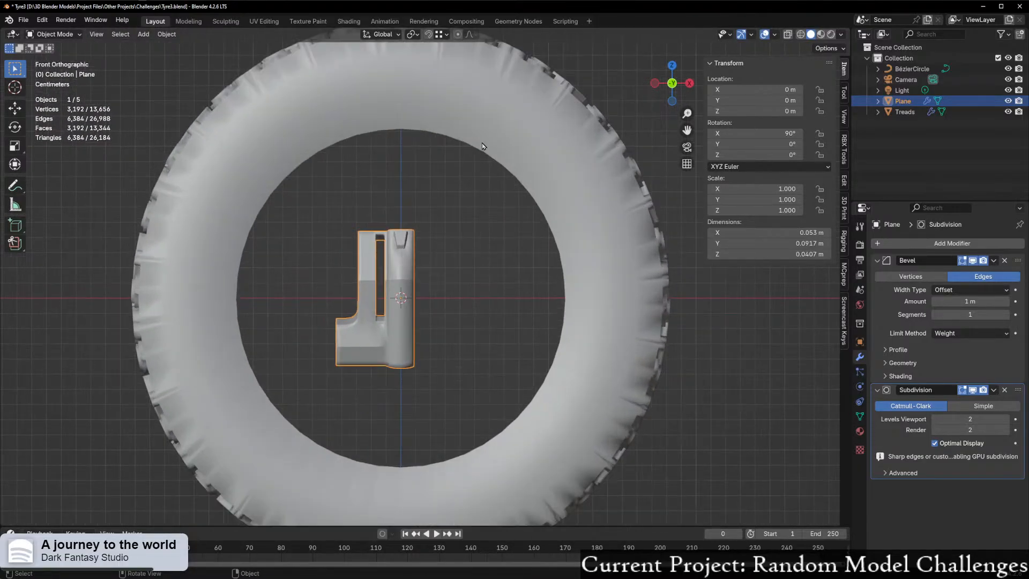
middle_click_drag(475, 158, 464, 223, "shift")
scroll(475, 176, "down", 3)
left_click(671, 86)
scroll(486, 272, "up", 2)
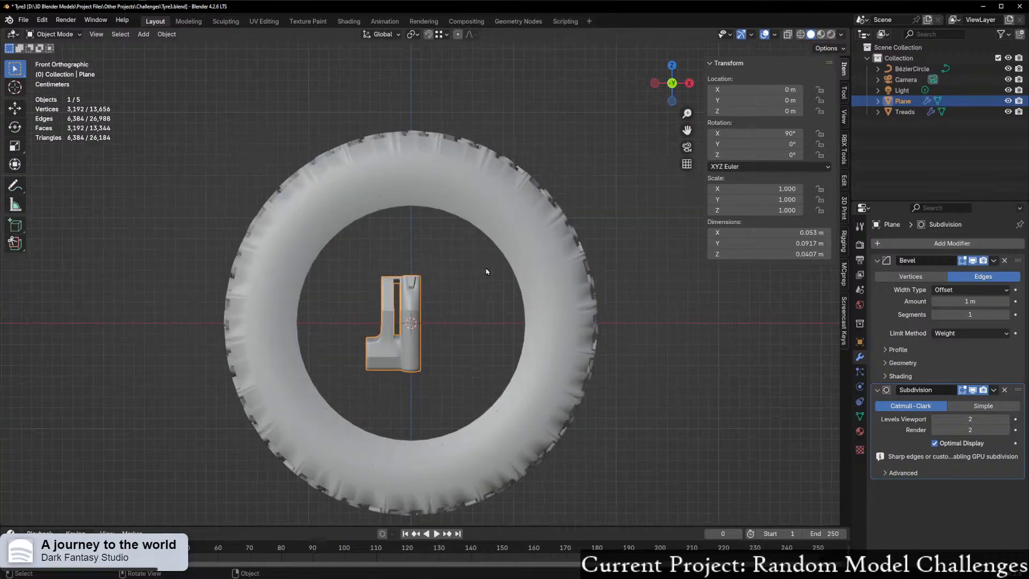
Step: Add a mesh circle with 20 vertices at the tyre's centre
key("shift+a")
mouse_move(476, 282)
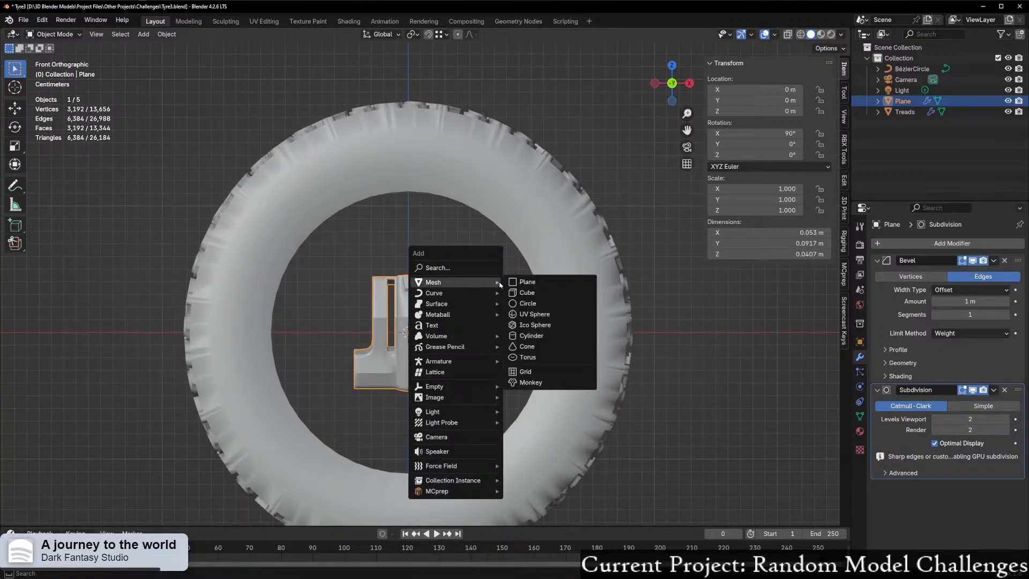
left_click(530, 303)
scroll(532, 311, "down", 4)
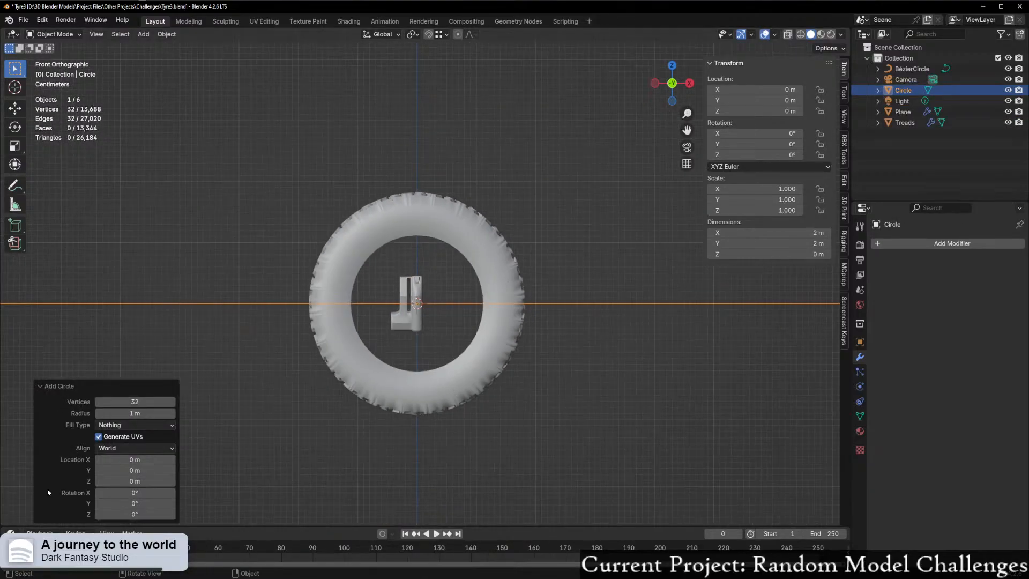
left_click(134, 401)
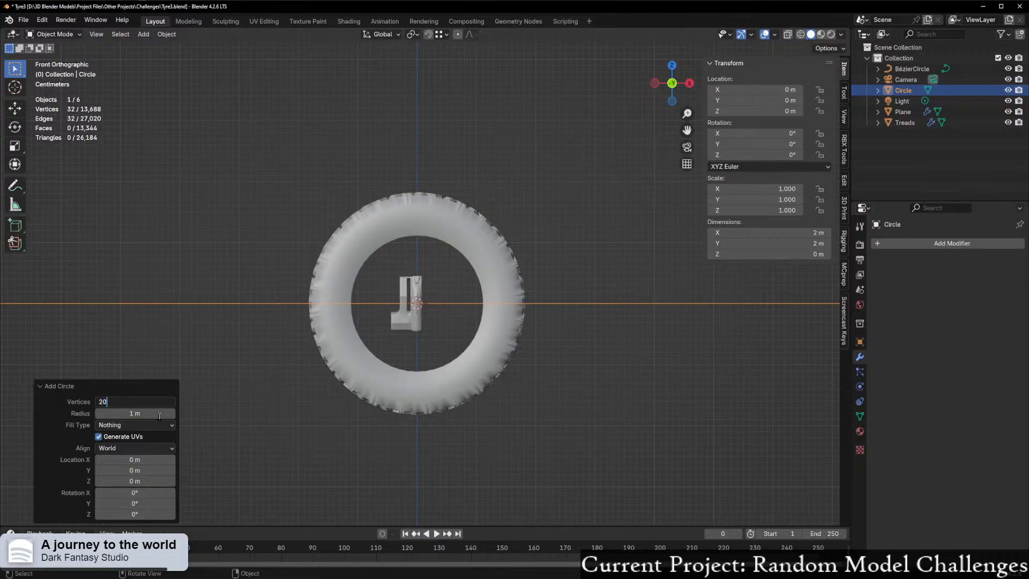
type("20")
key("Return")
Step: Rotate the new circle 90° about the global X axis so it lies parallel to the wheel face
middle_click_drag(396, 257, 452, 278)
type("rz")
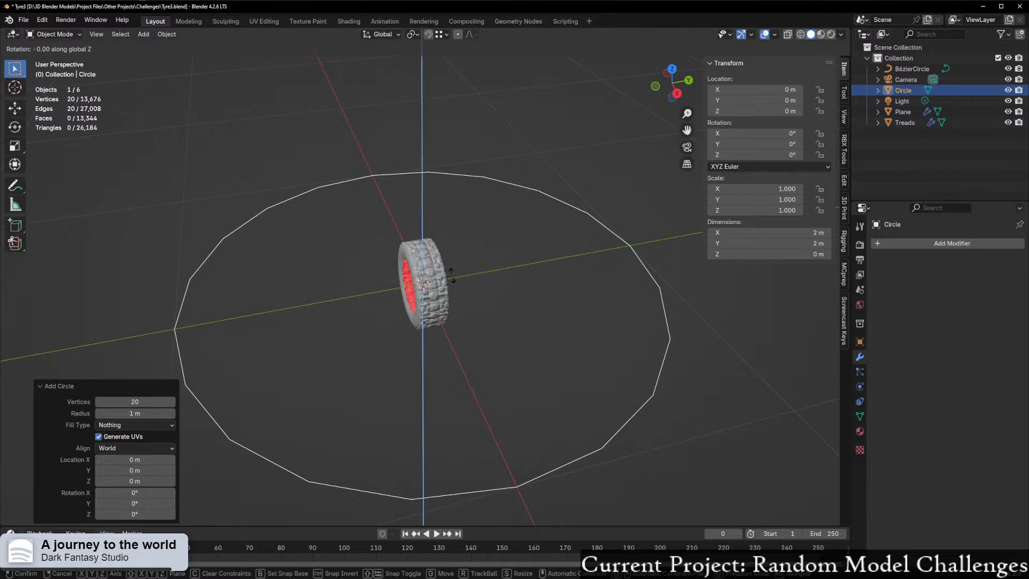
type("x90")
key("Return")
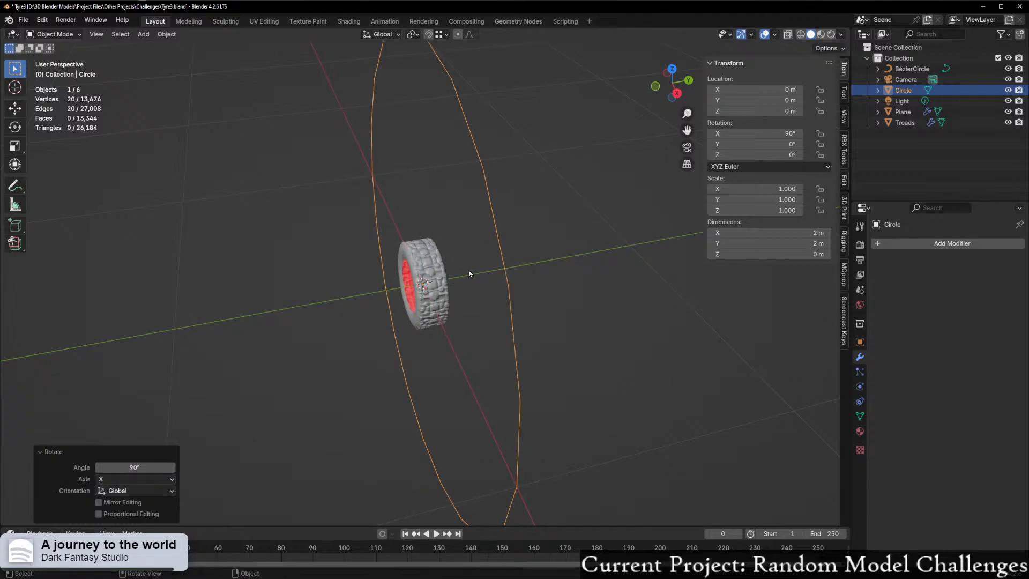
Step: Scale the circle uniformly to 0.1 in front view
left_click(676, 95)
left_click(655, 83)
key("s")
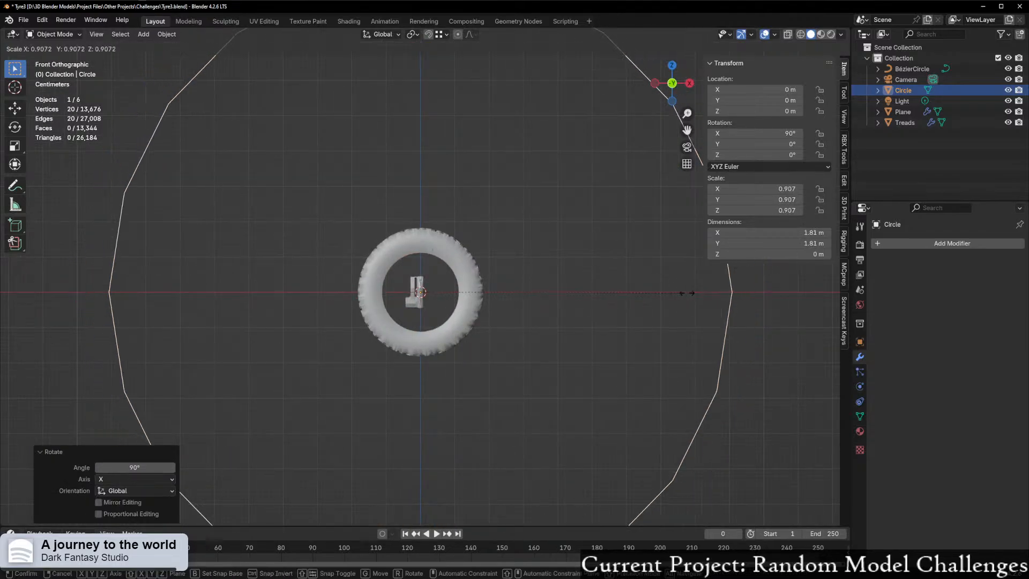
type("0.1")
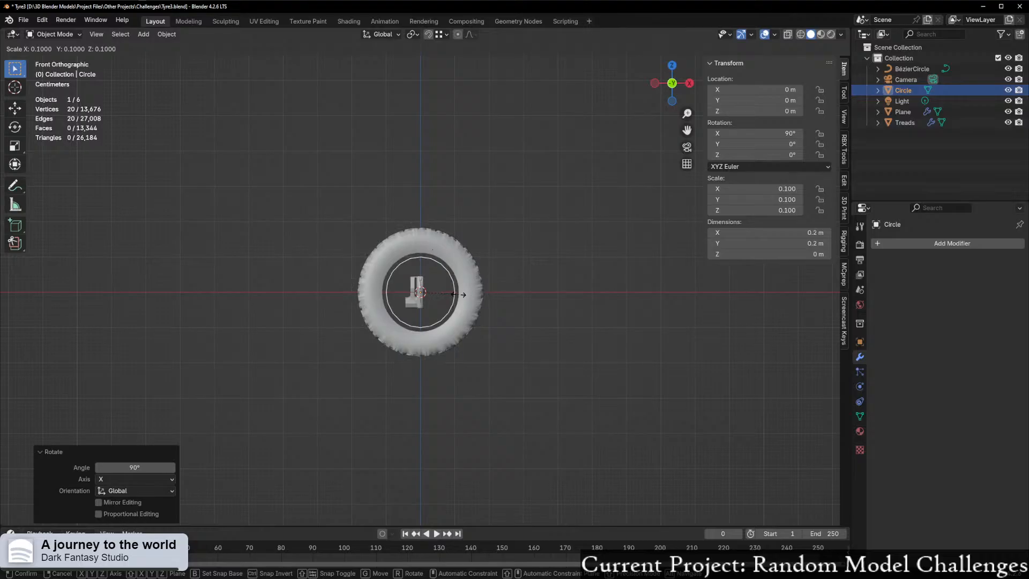
key("Return")
scroll(482, 300, "up", 5)
middle_click_drag(494, 305, 521, 236)
key("g")
key("y")
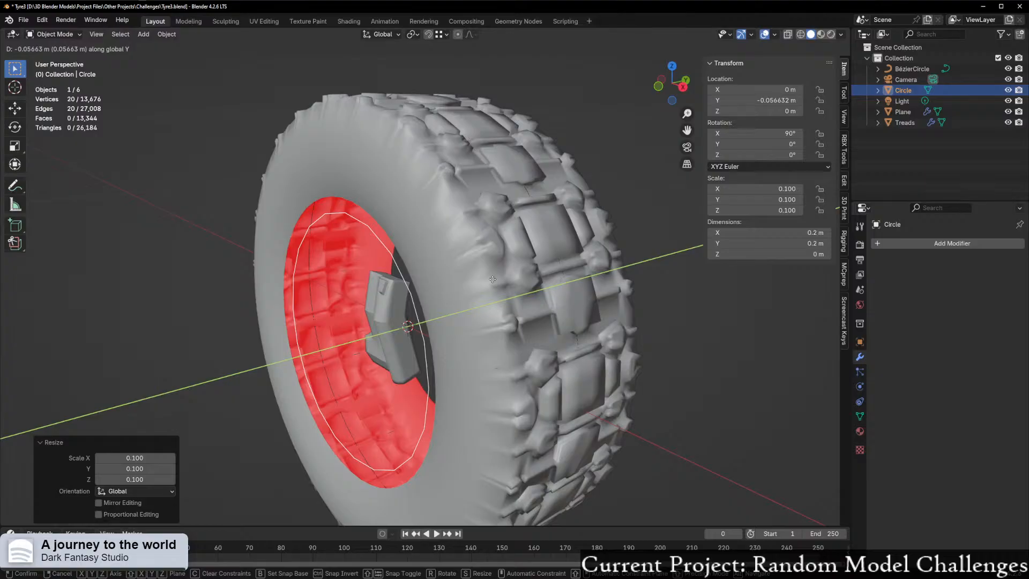
right_click(492, 278)
middle_click_drag(511, 283, 477, 298)
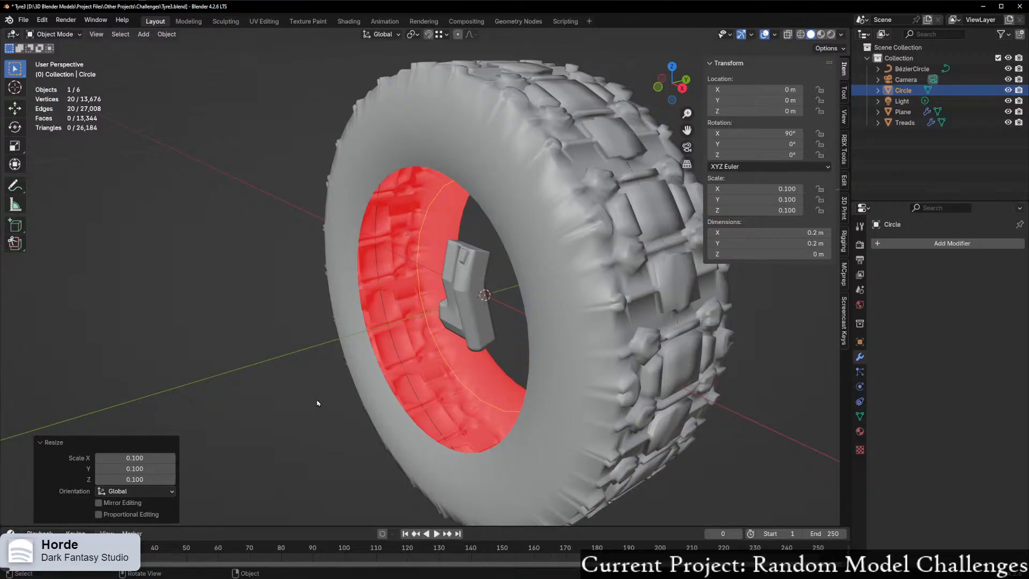
Step: Move the circle -0.06 m along global Y towards the tyre's outer face
middle_click_drag(317, 403, 302, 398)
key("g")
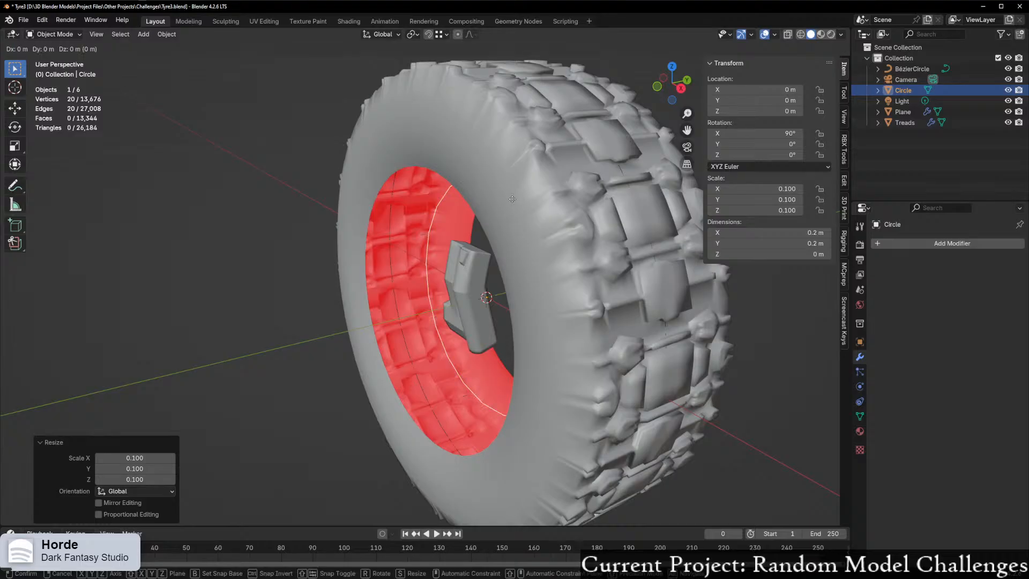
key("y")
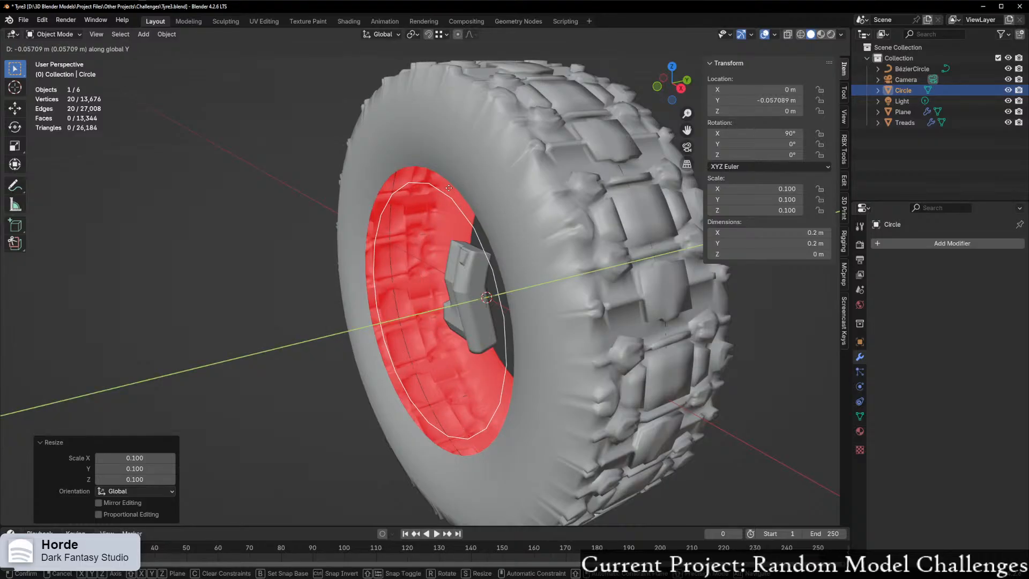
key("ctrl")
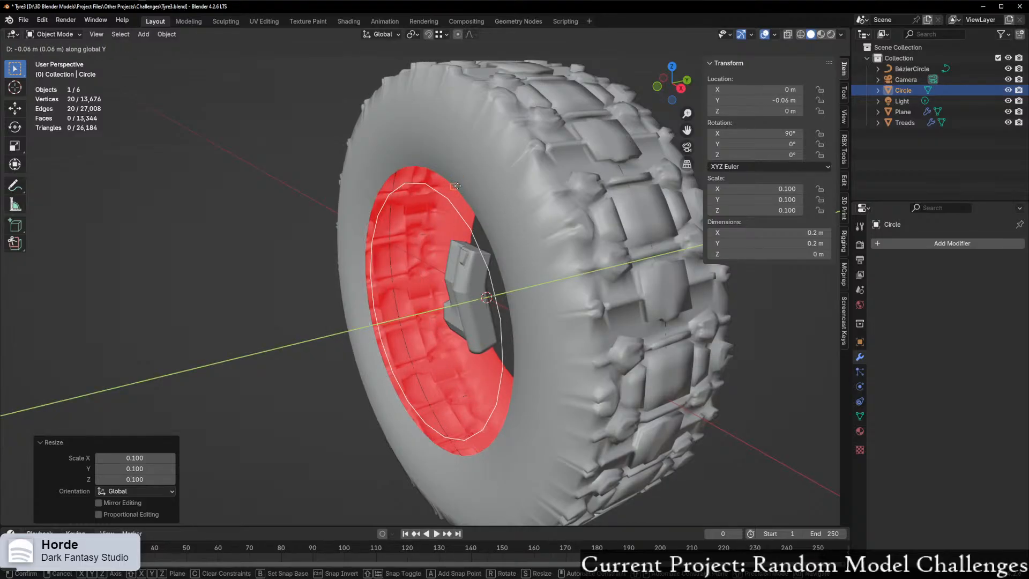
left_click(457, 186)
Step: Scale the circle up by about 1.131 in front view to match the tyre's inner opening, and enter Edit Mode on it
left_click(658, 86)
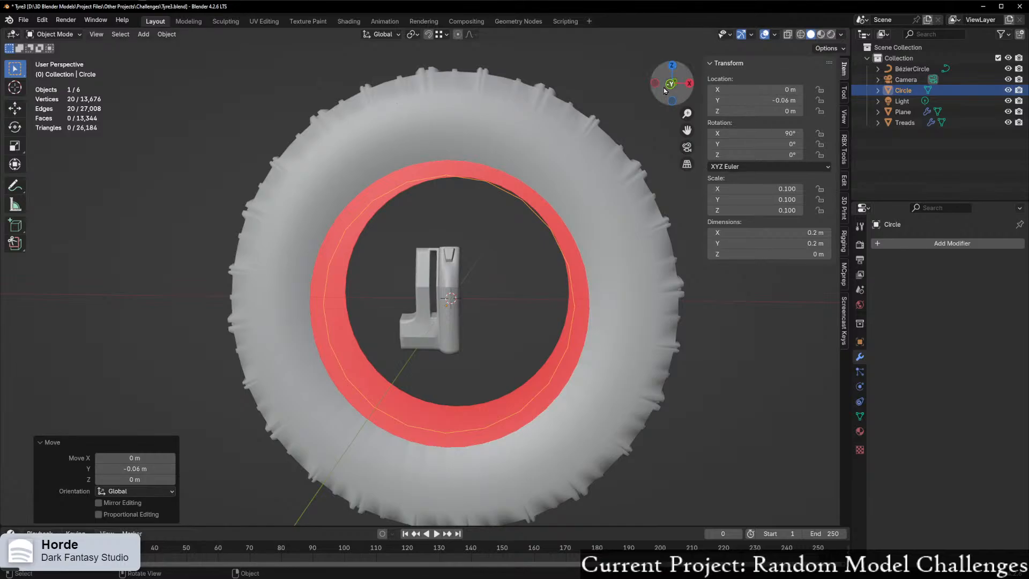
left_click(665, 90)
left_click(446, 34)
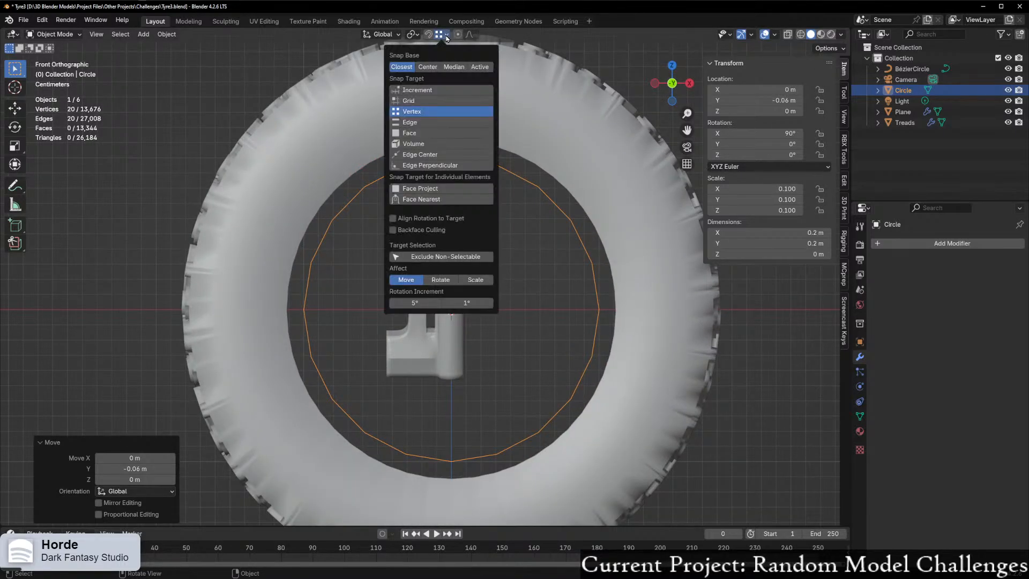
key("s")
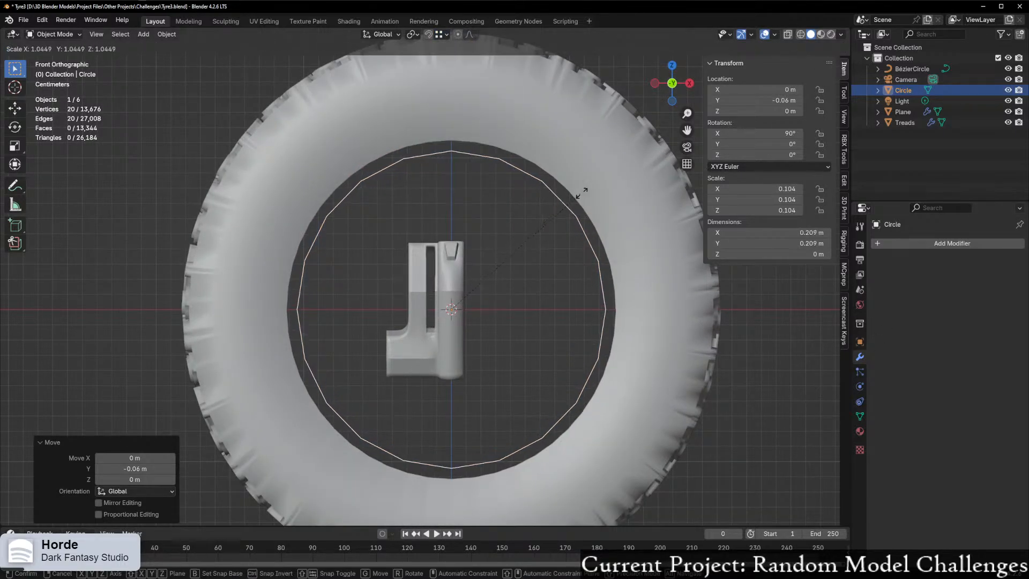
left_click(688, 171)
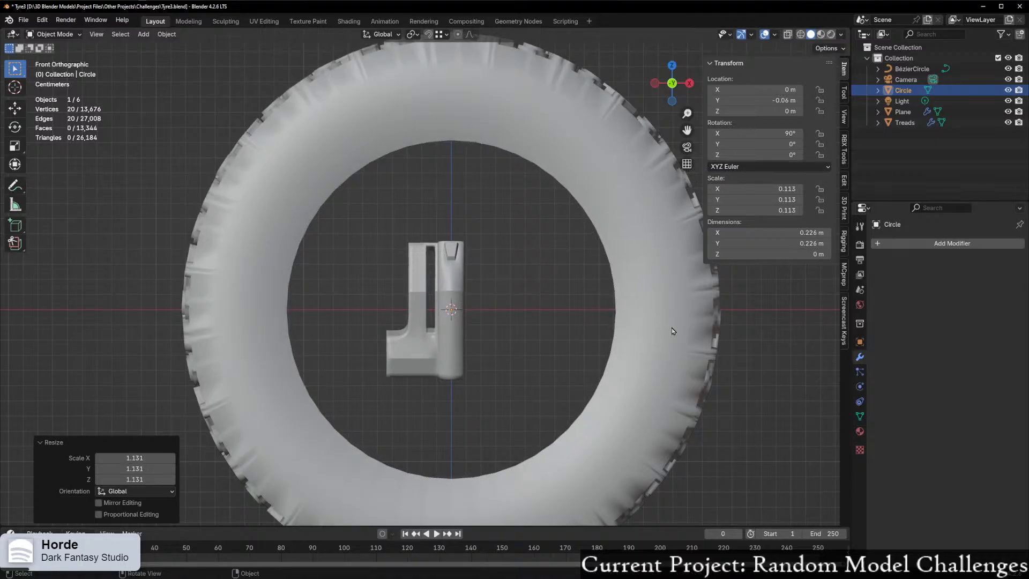
key("Tab")
Step: Try to extrude and rescale the circle's edge loop at the tyre's inner opening, and undo the extrusion
key("g")
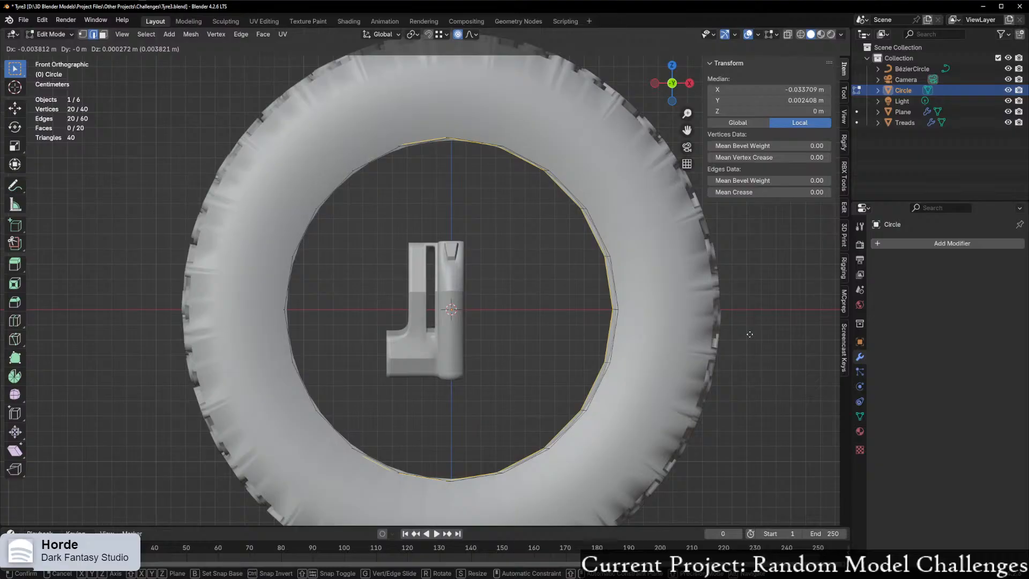
key("shift+y")
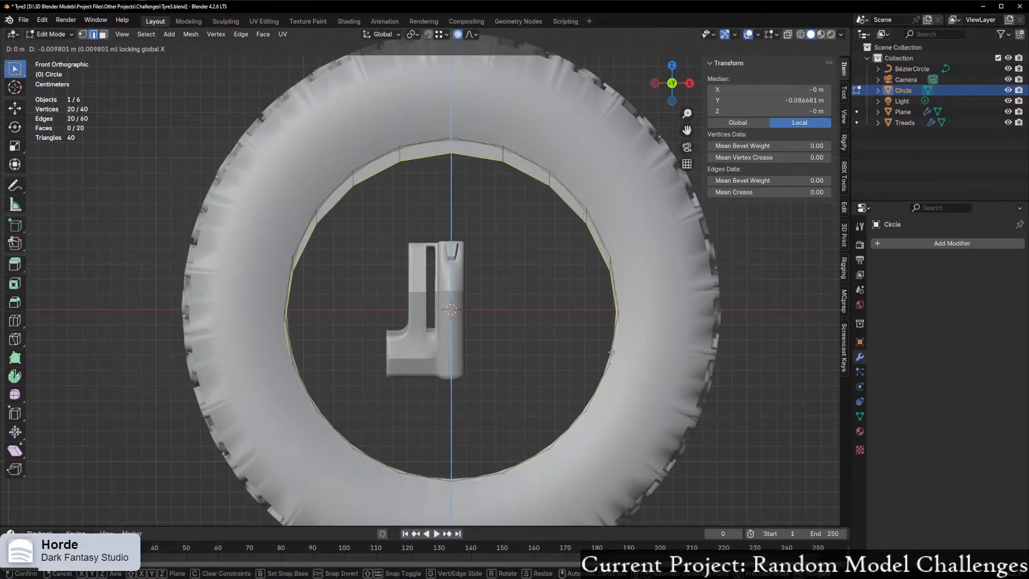
key("shift+z")
right_click(576, 359)
middle_click_drag(597, 356, 653, 177)
left_click(672, 82)
key("s")
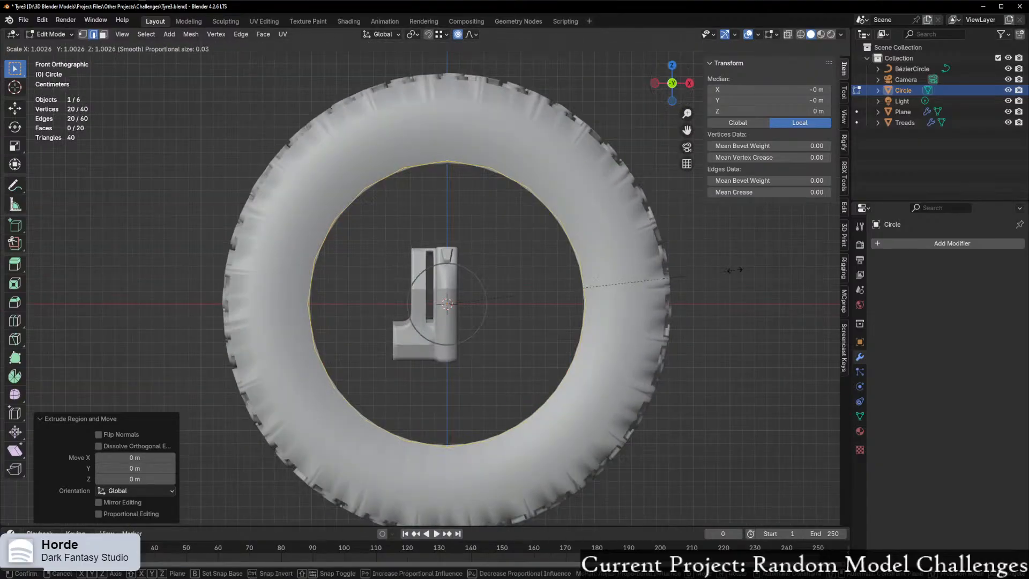
right_click(608, 289)
mouse_move(585, 303)
middle_mouse_down()
mouse_move(526, 294)
mouse_move(568, 301)
middle_mouse_up()
key("ctrl+z")
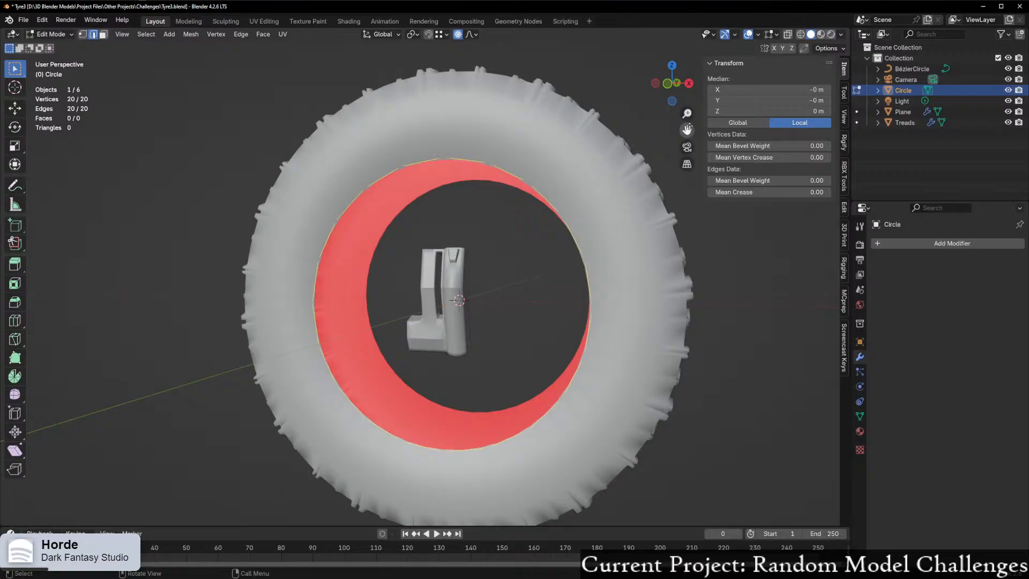
Step: Extrude the circle's edge loop in front view and scale it inward to about 0.81 to form a flat rim ring
left_click(667, 83)
key("e")
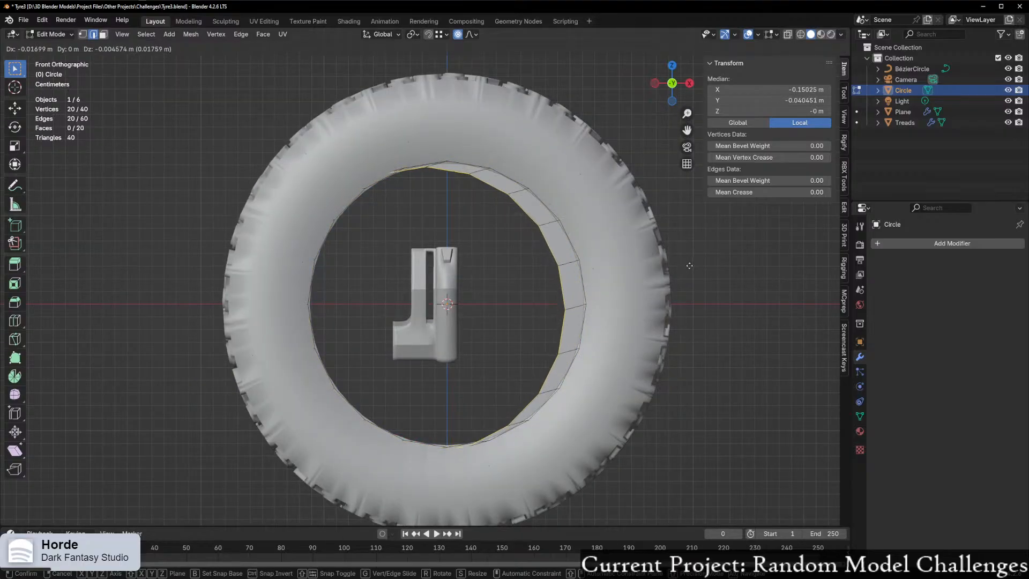
key("s")
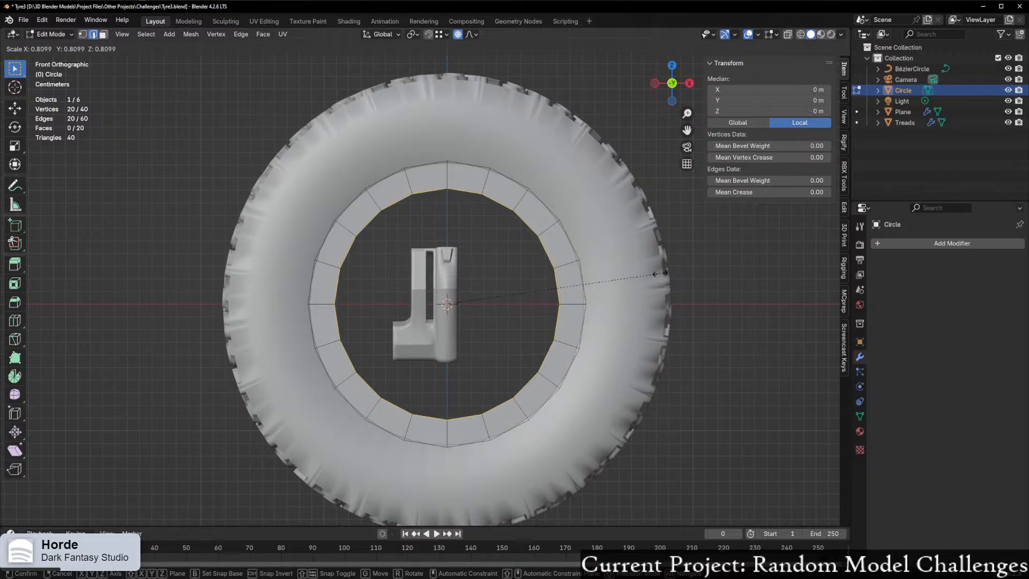
left_click(661, 273)
middle_click_drag(660, 274, 512, 221)
scroll(512, 222, "up", 2)
scroll(540, 246, "up", 3)
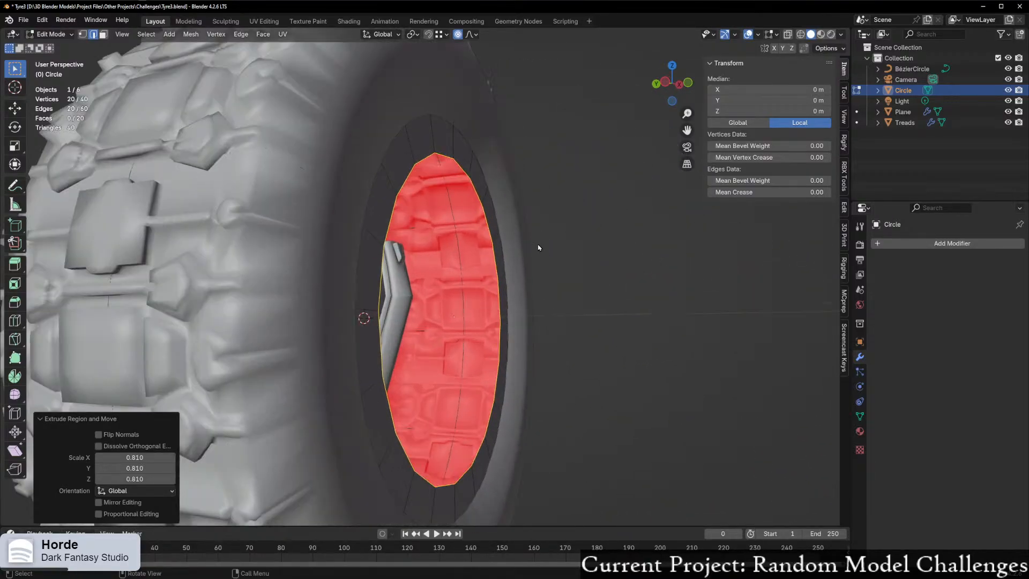
Step: Return to Object Mode and move the rim ring about 0.0018 m along global Y, slightly into the tyre
key("Tab")
key("g")
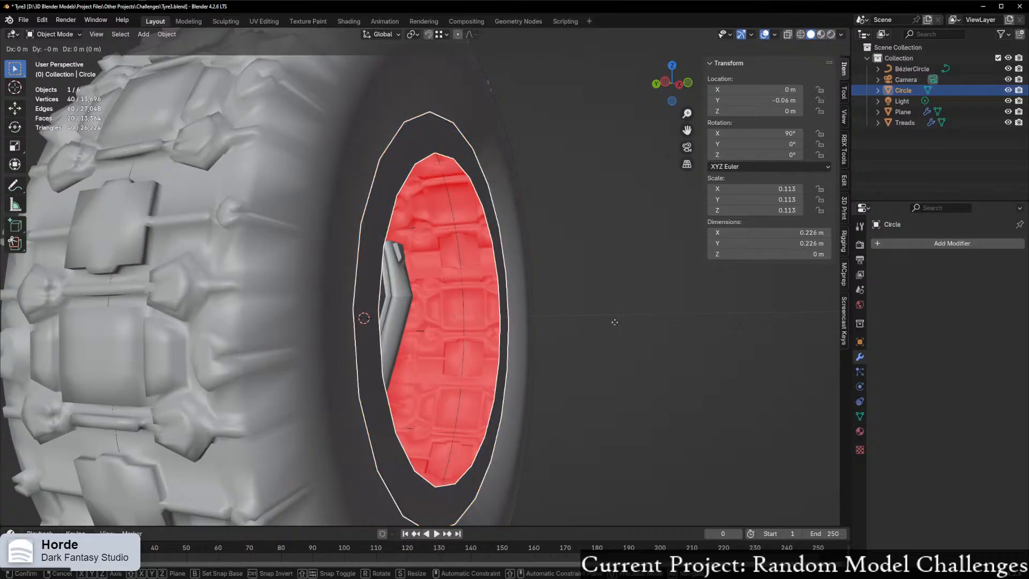
key("y")
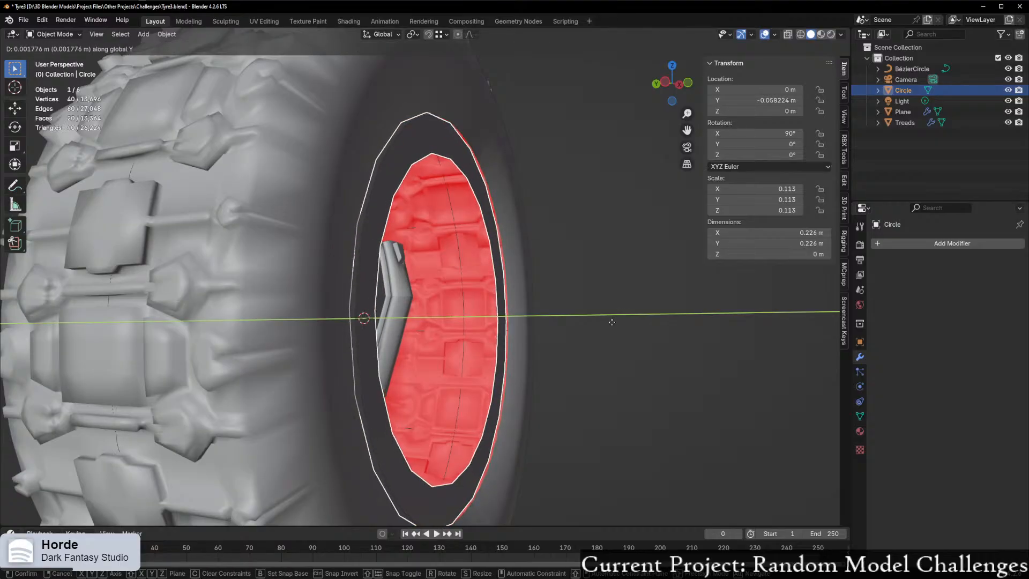
left_click(611, 320)
middle_click_drag(610, 321, 493, 350)
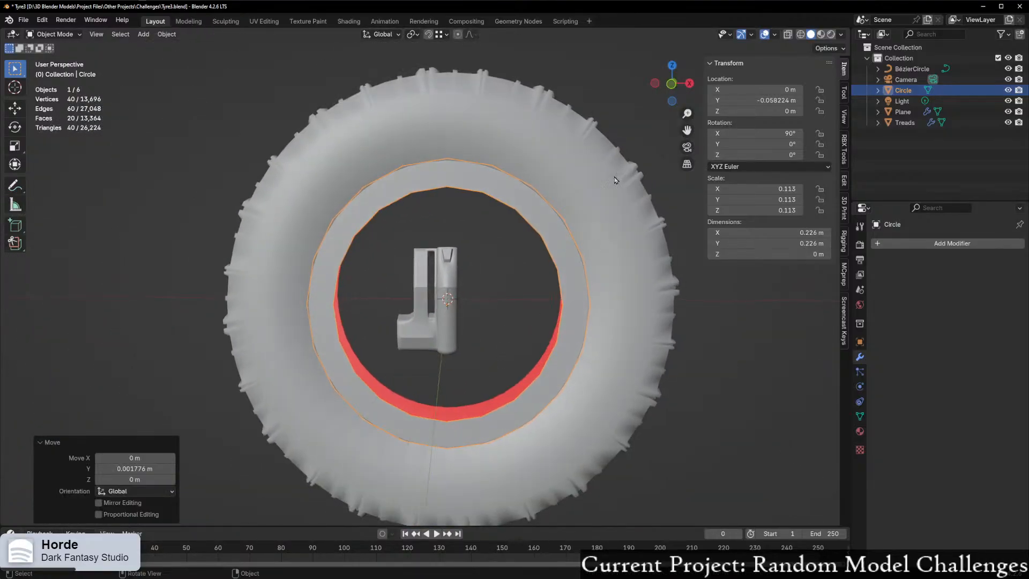
Step: Move the Plane part up about 0.048 m along global Z in front view to meet the rim ring's inner edge
key("KP_1")
scroll(482, 355, "up", 4)
scroll(482, 355, "down", 4)
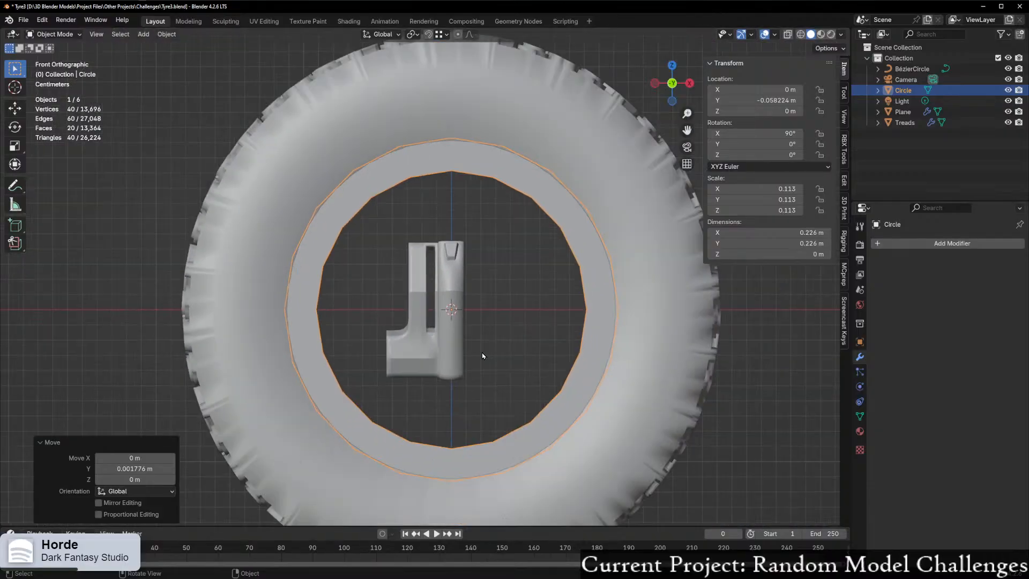
left_click(462, 318)
scroll(478, 343, "up", 3)
middle_click_drag(494, 331, 472, 350, "shift")
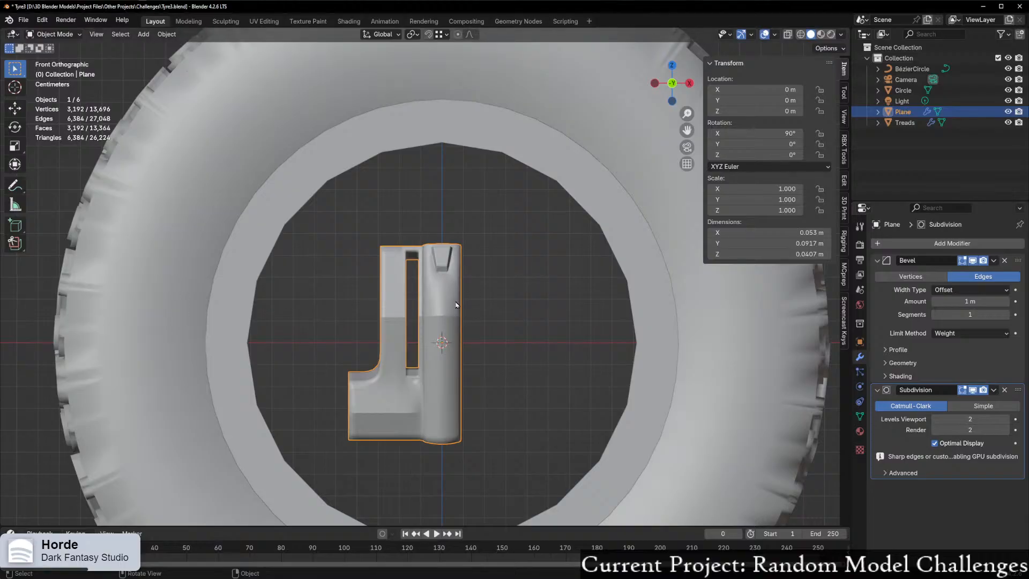
key("g")
key("z")
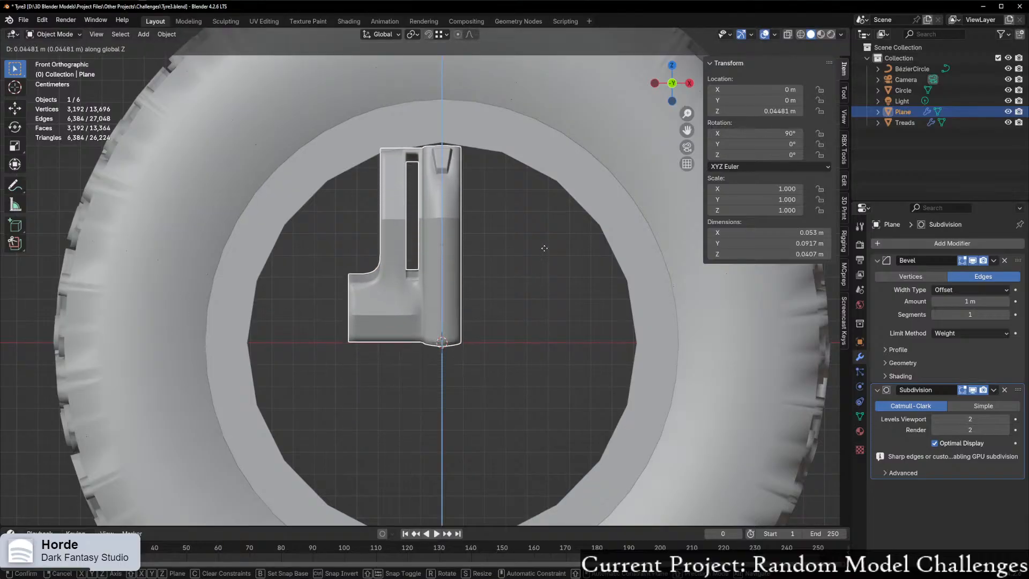
left_click(545, 242)
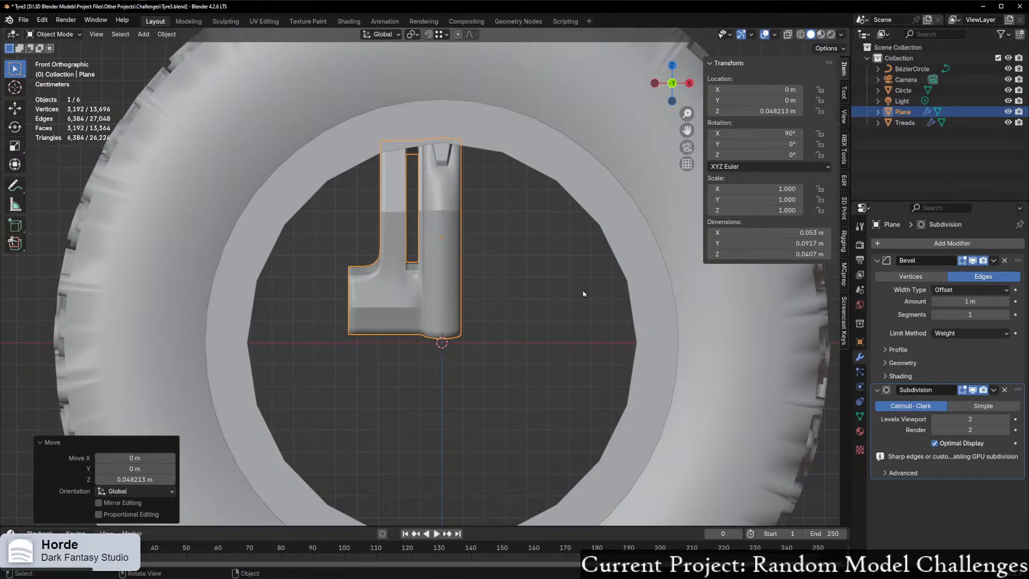
Step: Scale the Plane part to 0.8 and move it up about 0.0078 m along global Z against the rim ring
key("s")
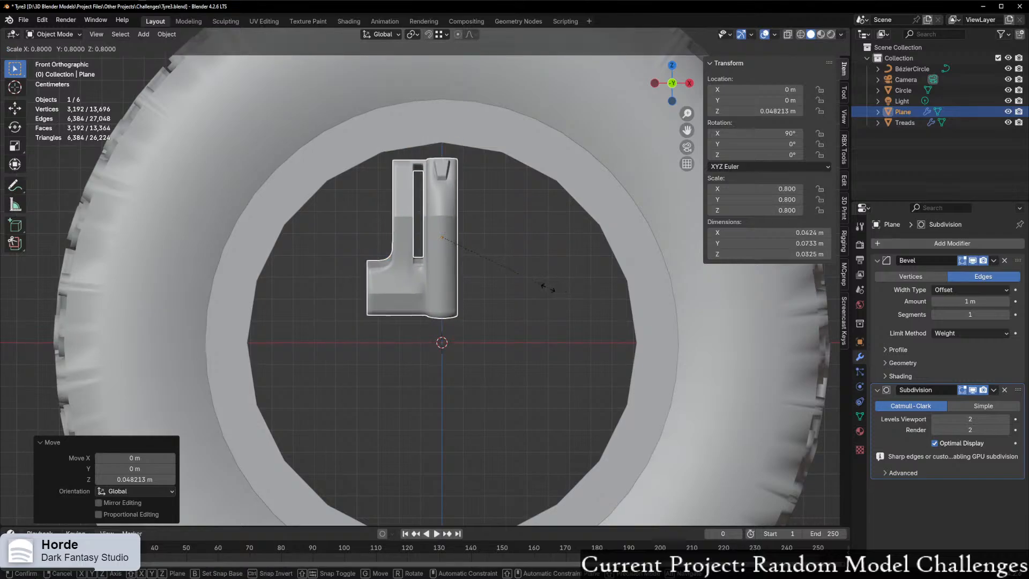
left_click(543, 288)
key("g")
key("z")
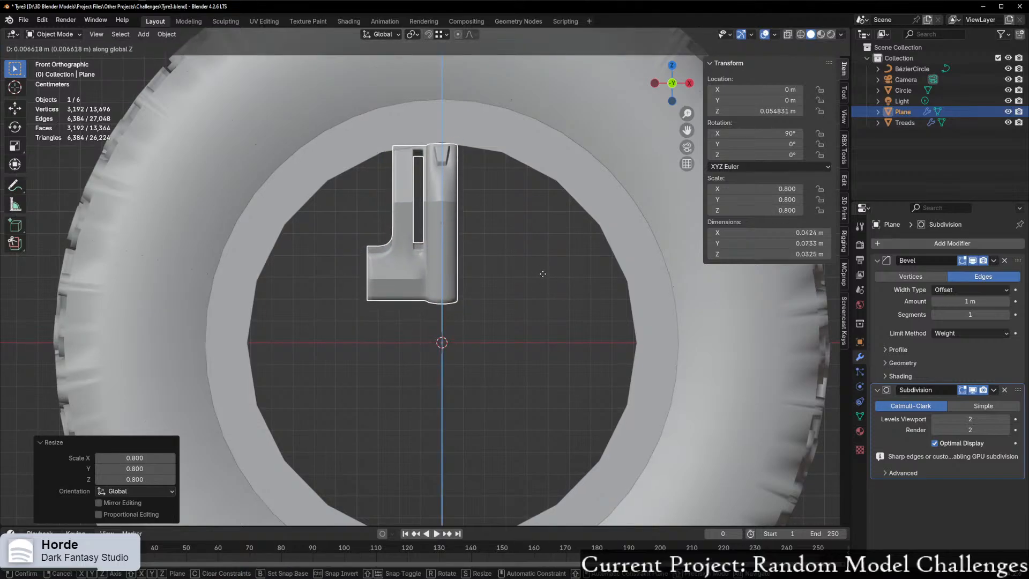
left_click(542, 280)
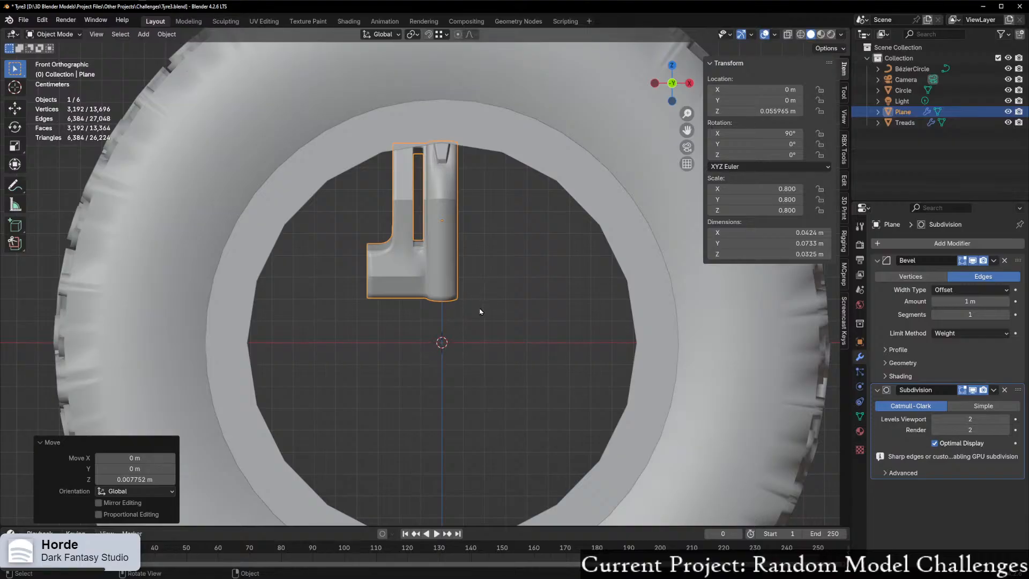
Step: Set the transform pivot point to 3D Cursor
left_click(383, 34)
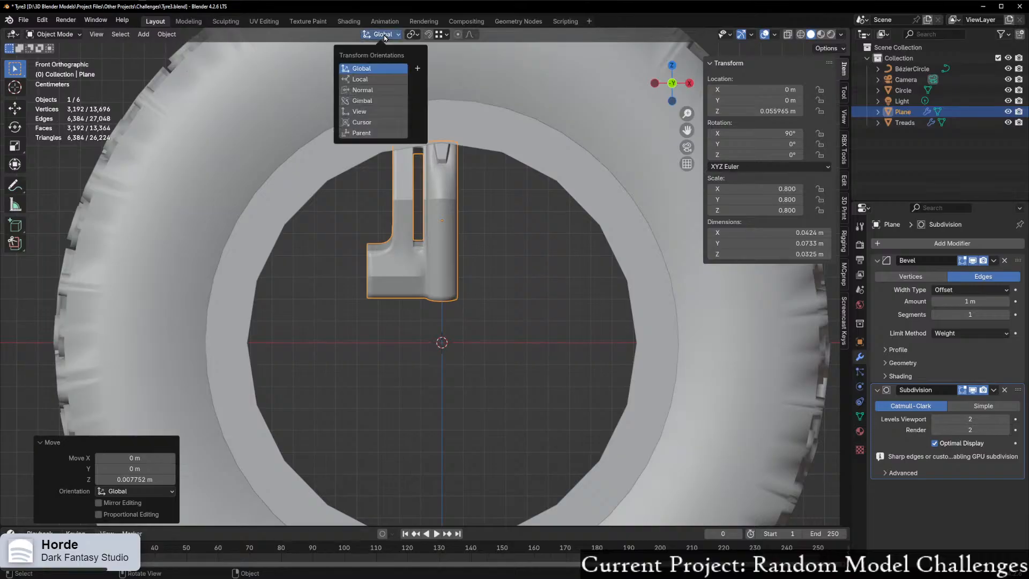
mouse_move(413, 34)
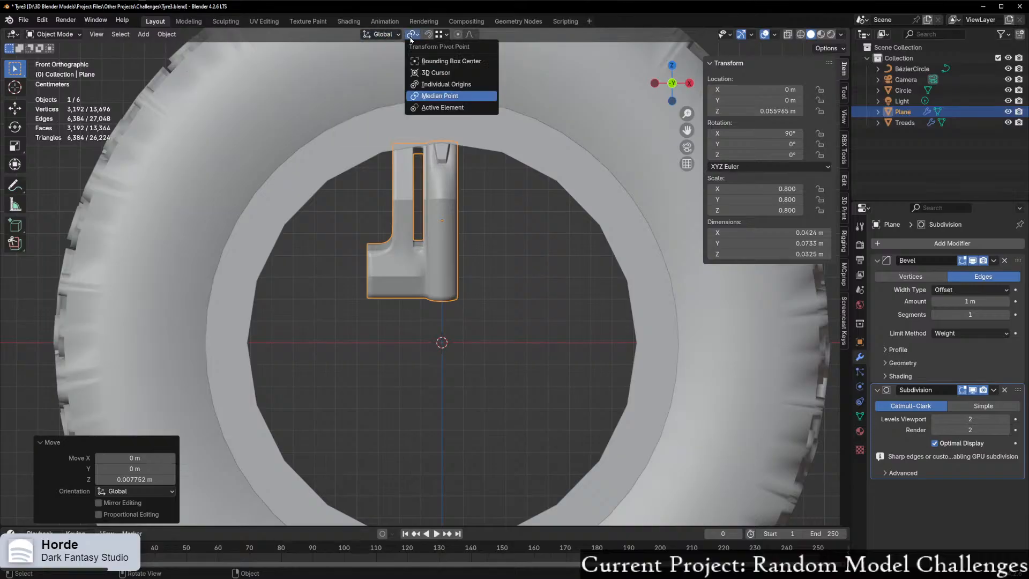
left_click(435, 72)
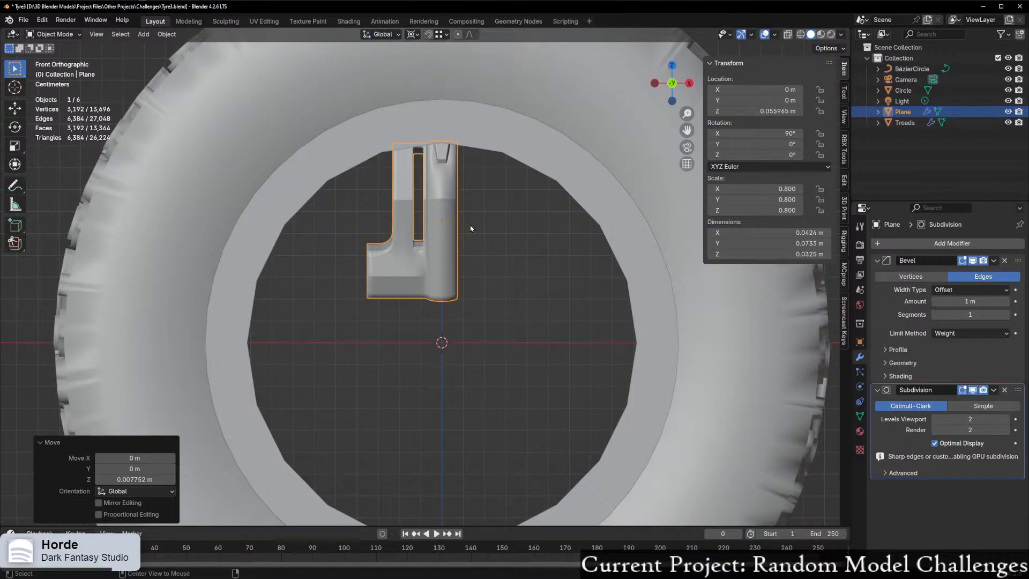
Step: Try duplicating the Plane part and rotating the copy about global Y around the 3D cursor, and undo the duplication
key("shift+d")
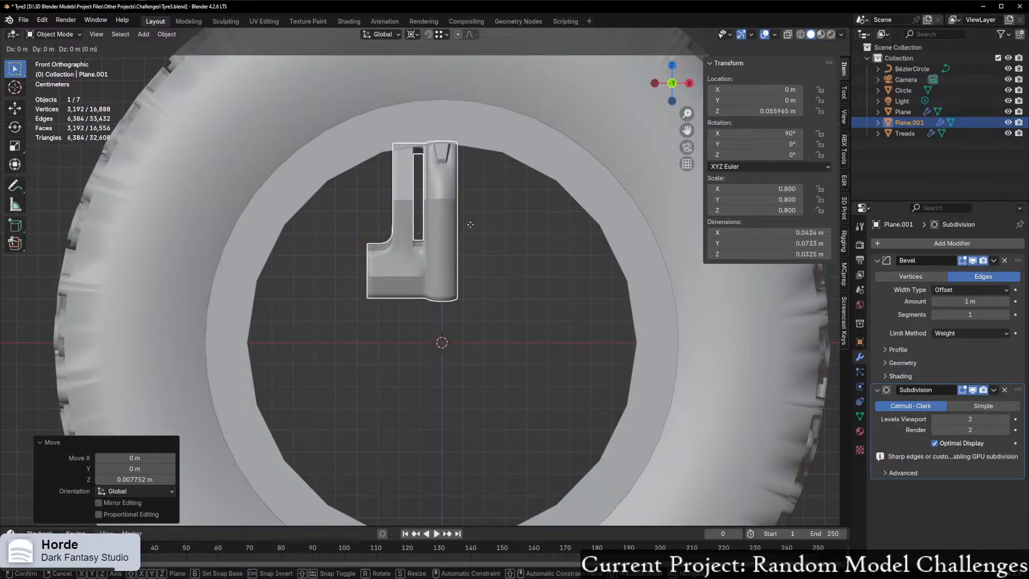
key("r")
key("y")
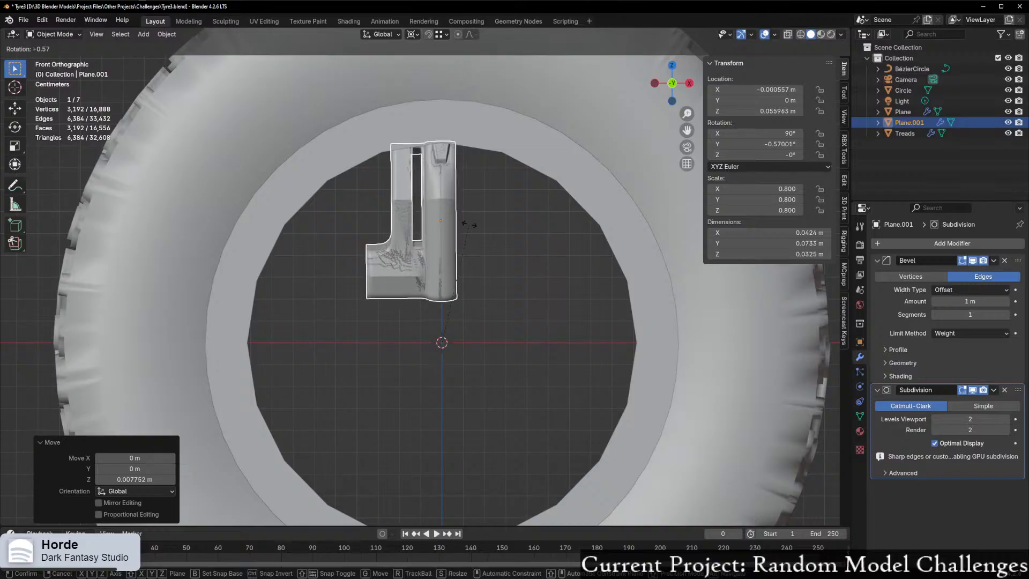
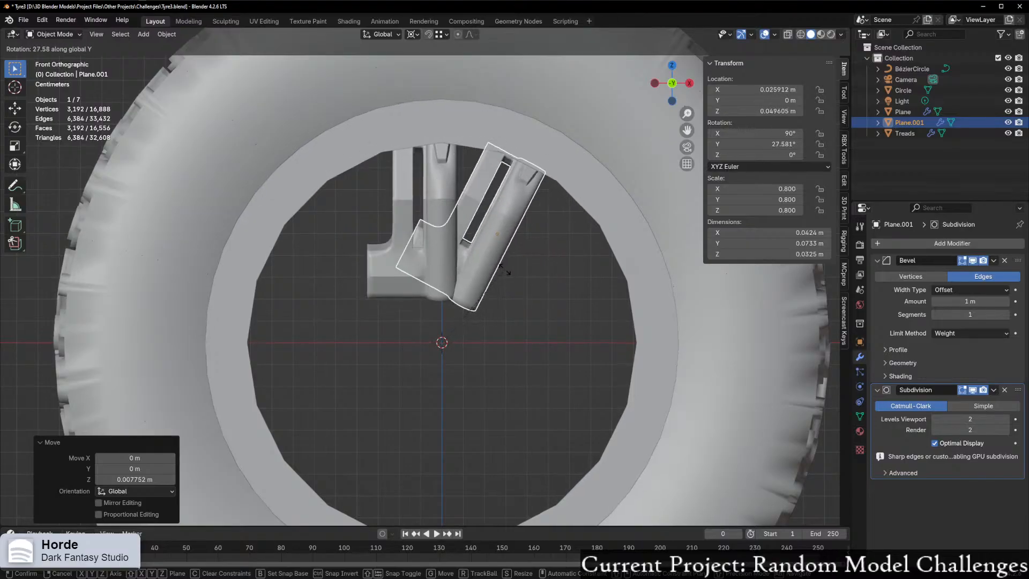
key("Escape")
key("ctrl+z")
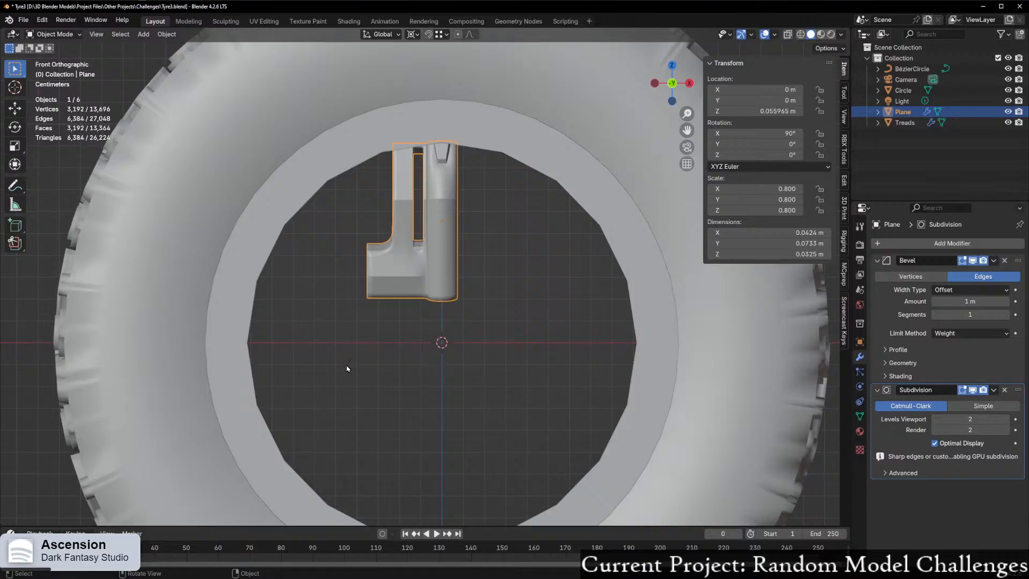
Step: Add a Plain Axes empty at the wheel's centre and scale it down uniformly to 0.01
left_click(460, 352)
key("shift+a")
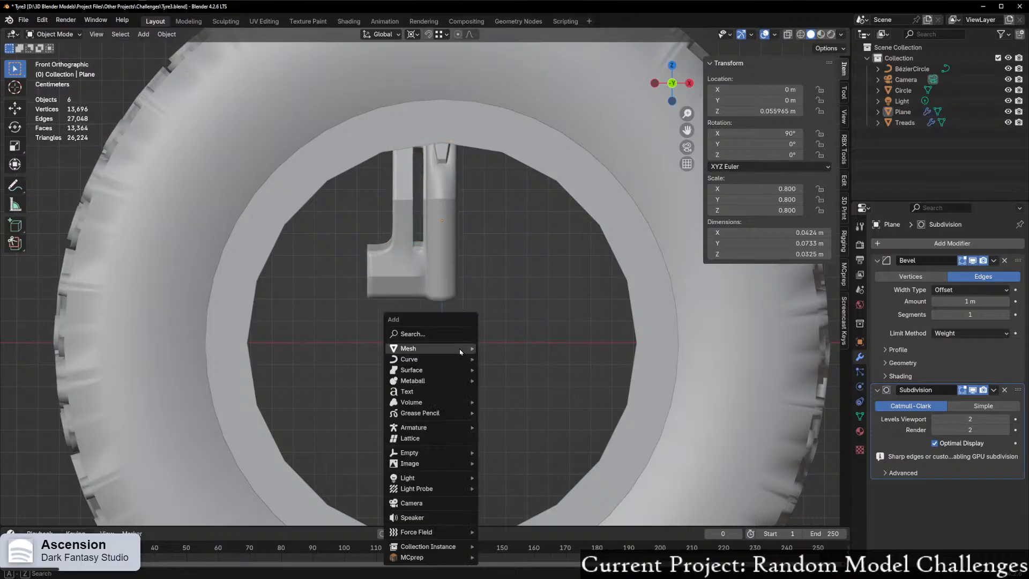
mouse_move(434, 456)
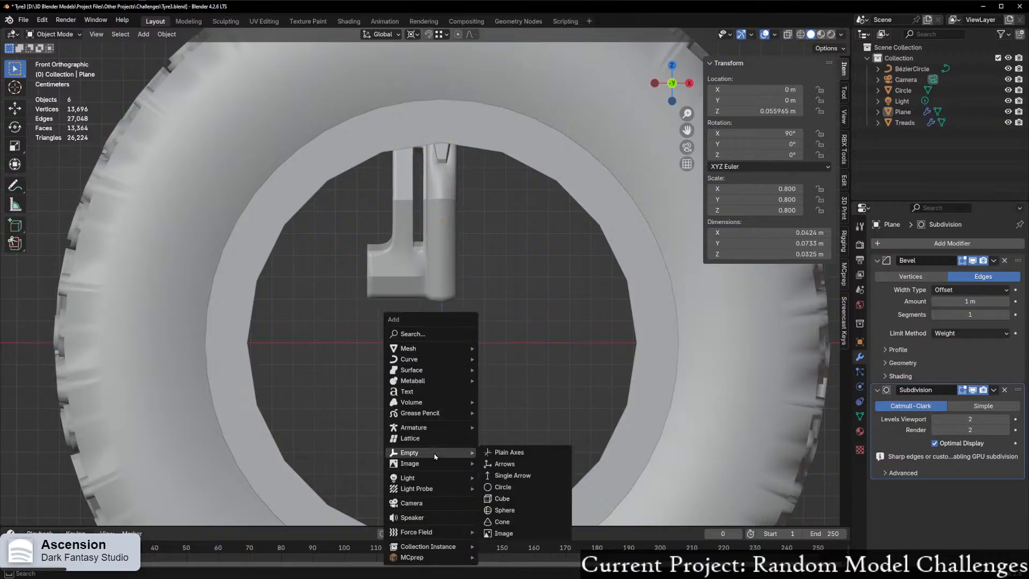
left_click(518, 451)
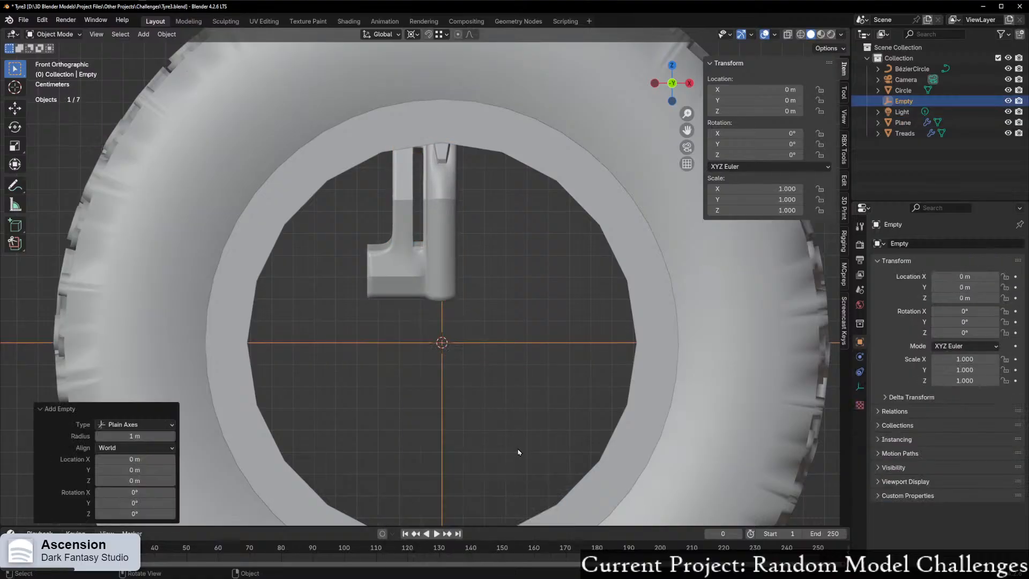
key("s")
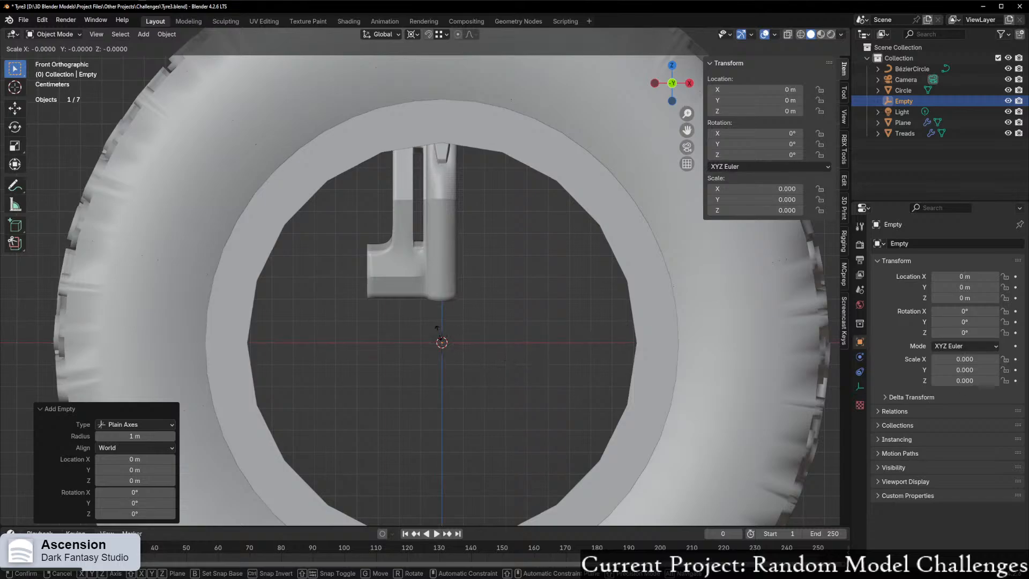
left_click(453, 351)
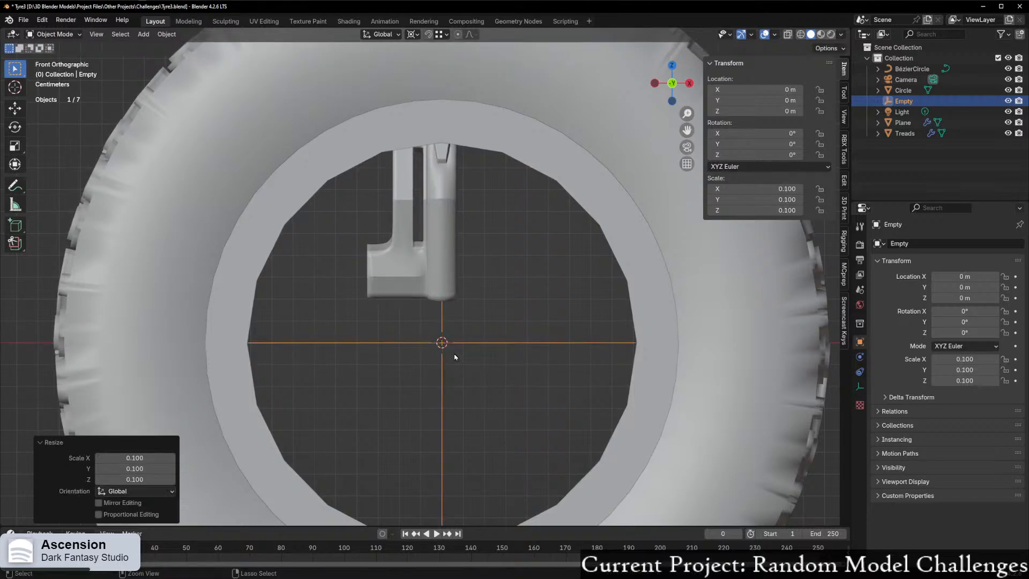
key("s")
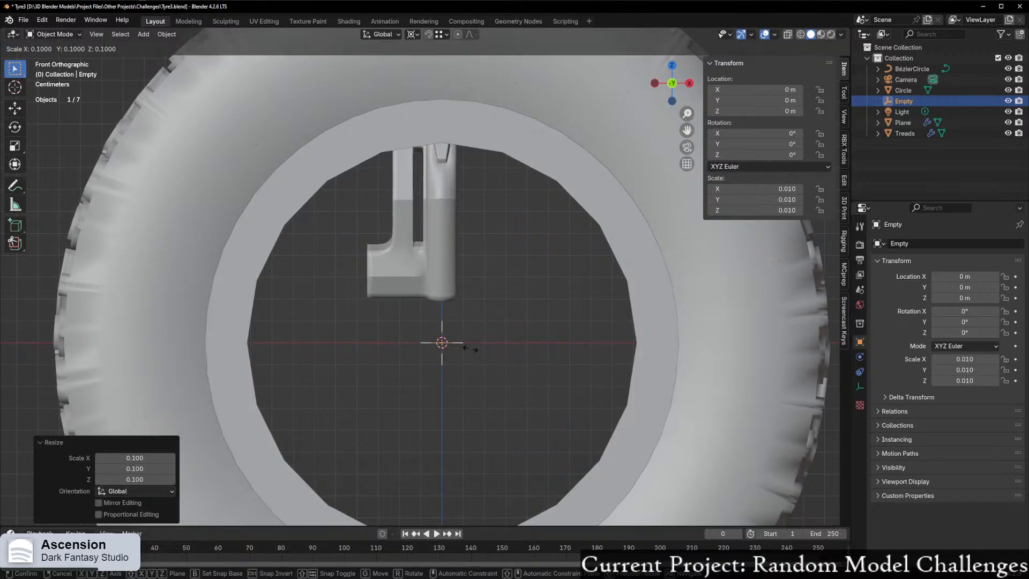
left_click(451, 323)
Step: Parent the Plane part to the central empty using Object (Keep Transform)
left_click(440, 253, "shift")
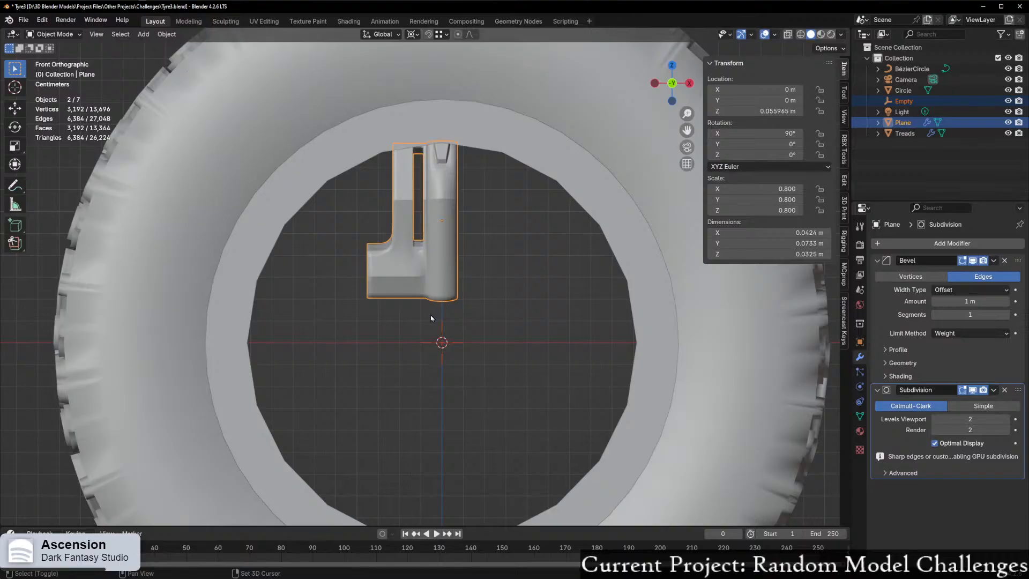
left_click(443, 333, "shift")
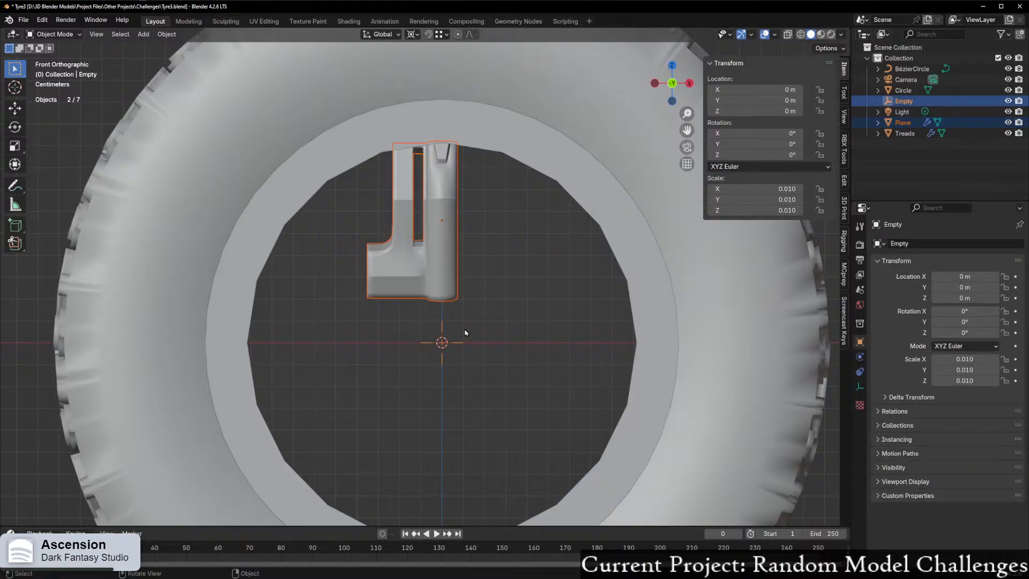
key("ctrl+p")
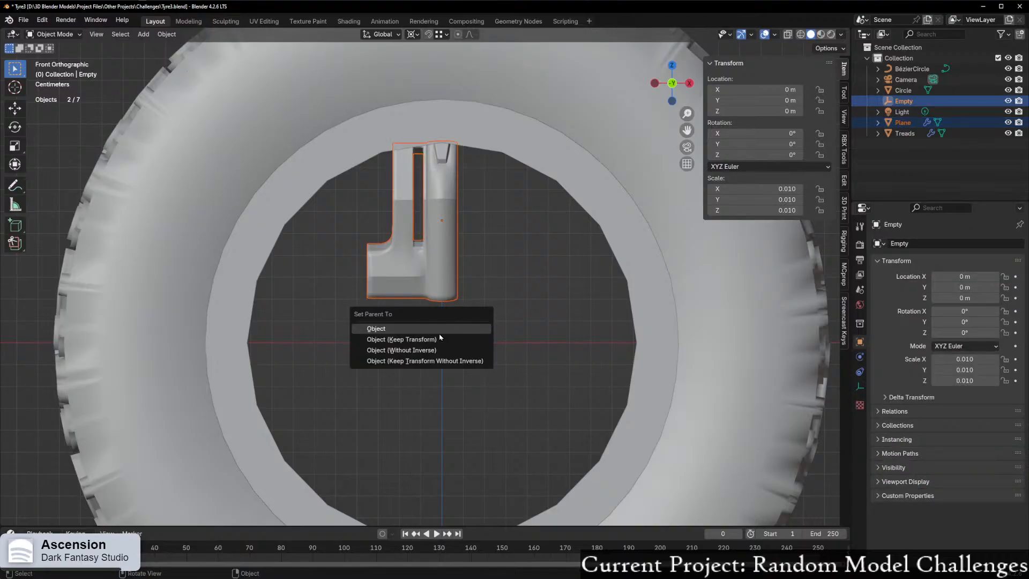
left_click(423, 339)
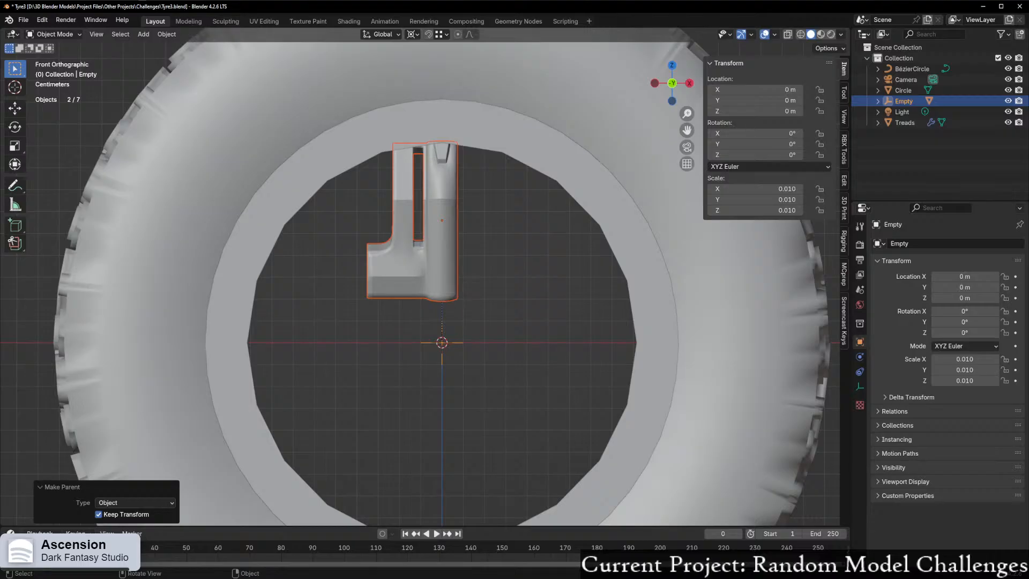
Step: Try rotating the empty with its parented part about global Y, and cancel the rotation
key("r")
key("y")
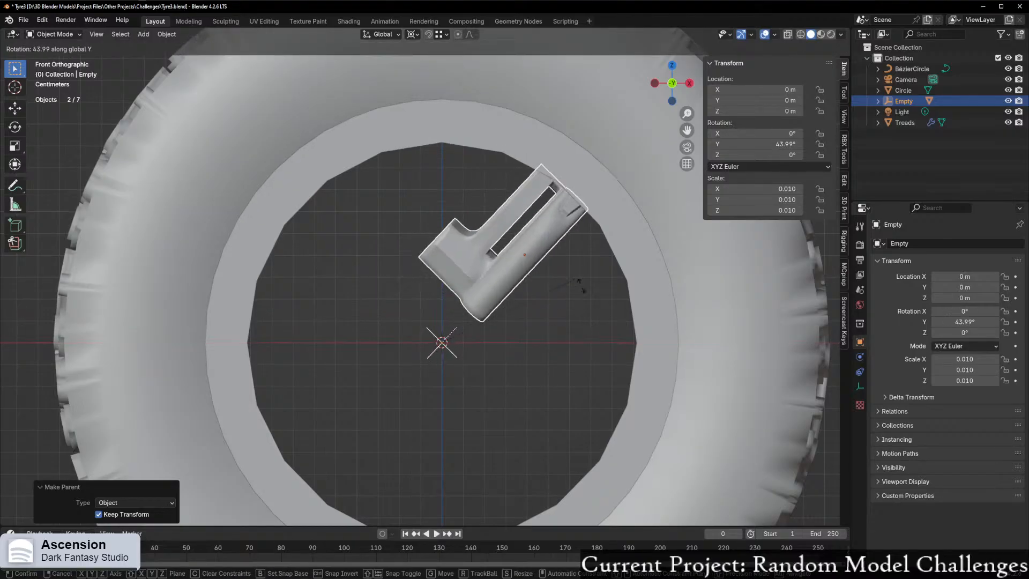
key("Escape")
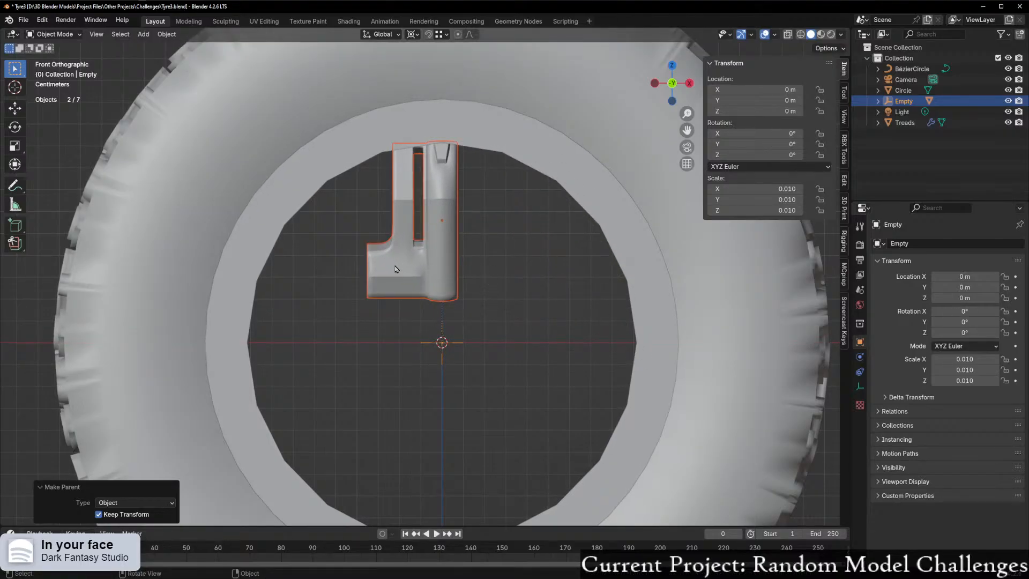
Step: Add an Array modifier to the Plane part, below its Subdivision modifier
left_click(421, 265)
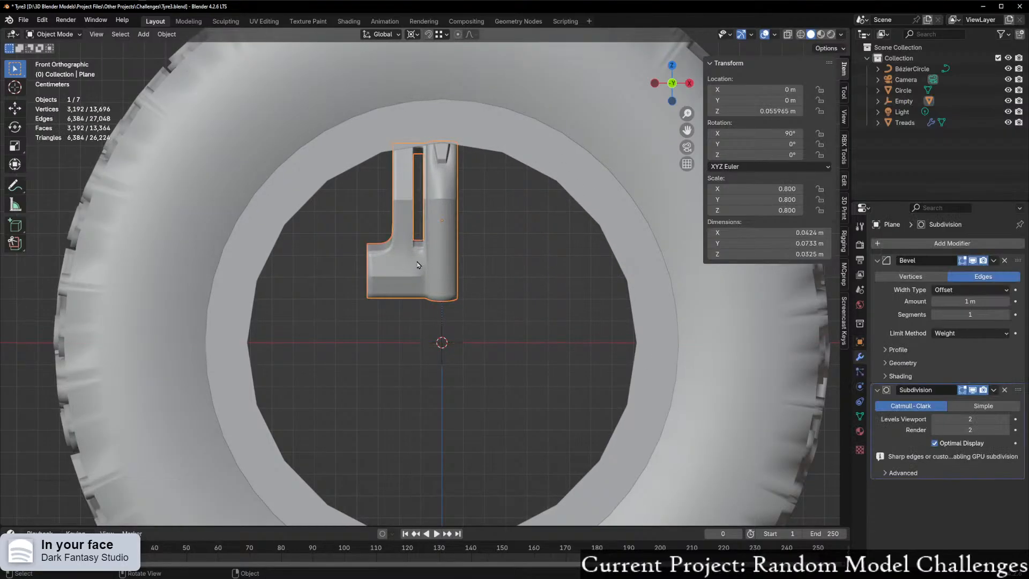
left_click(908, 246)
type("arr")
key("Return")
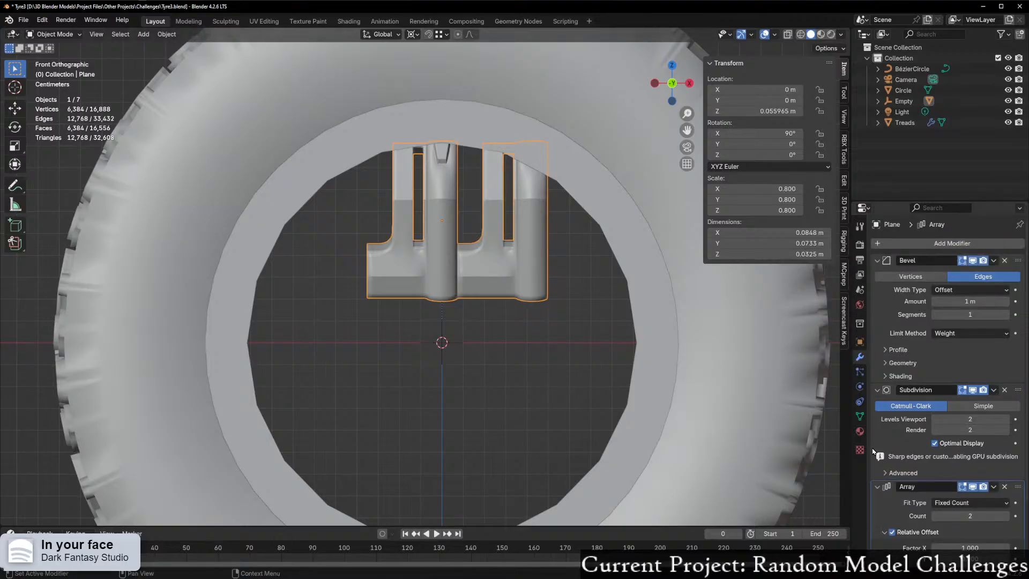
Step: Try rotating the empty at the wheel's centre about the global Z axis, and cancel the rotation
left_click(436, 330)
left_click(444, 334)
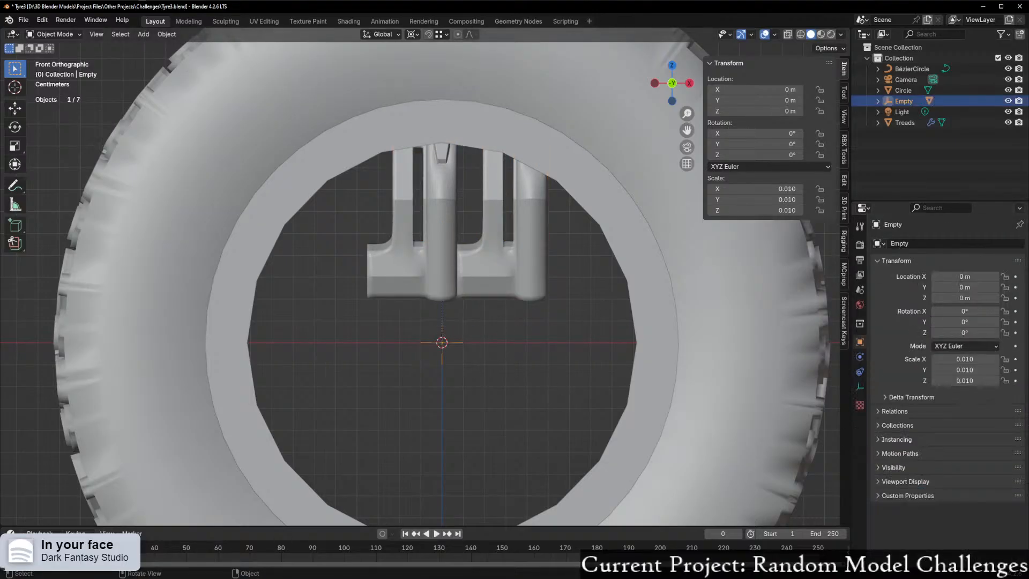
key("r")
key("x")
key("z")
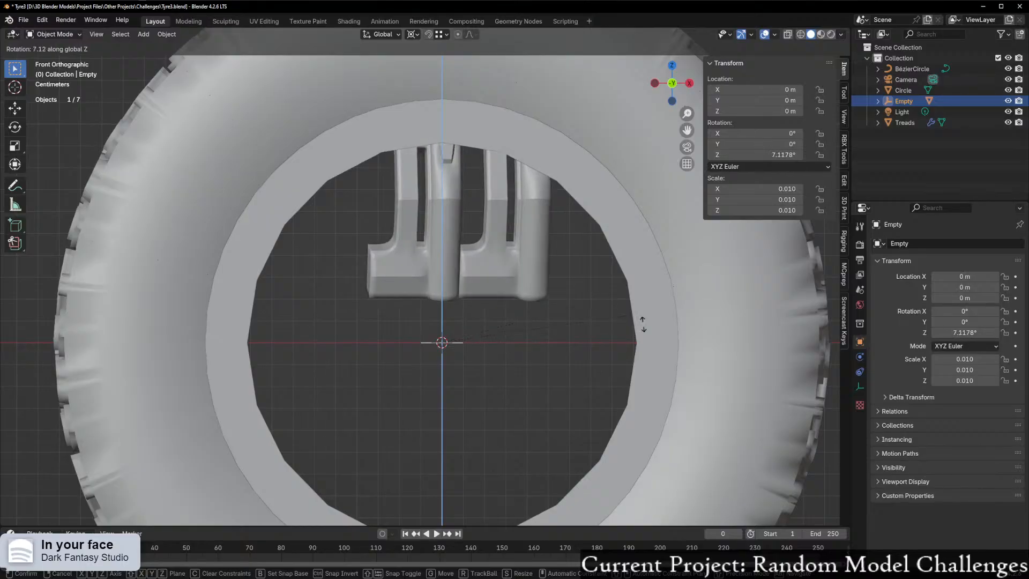
right_click(611, 357)
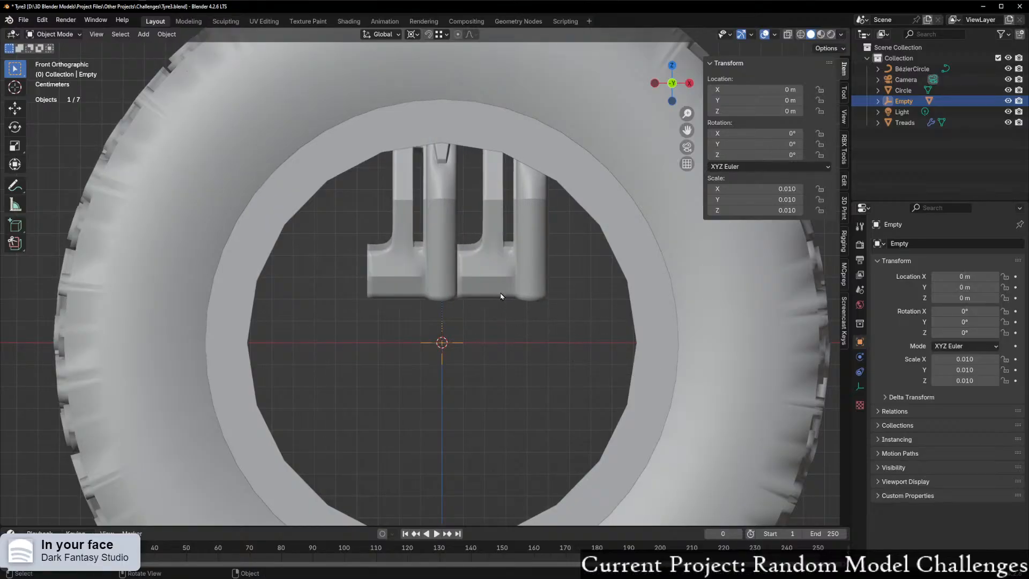
Step: Undo the Plane part's Array modifier and add it again below the Subdivision modifier
key("ctrl+z")
key("ctrl+z")
key("ctrl+z")
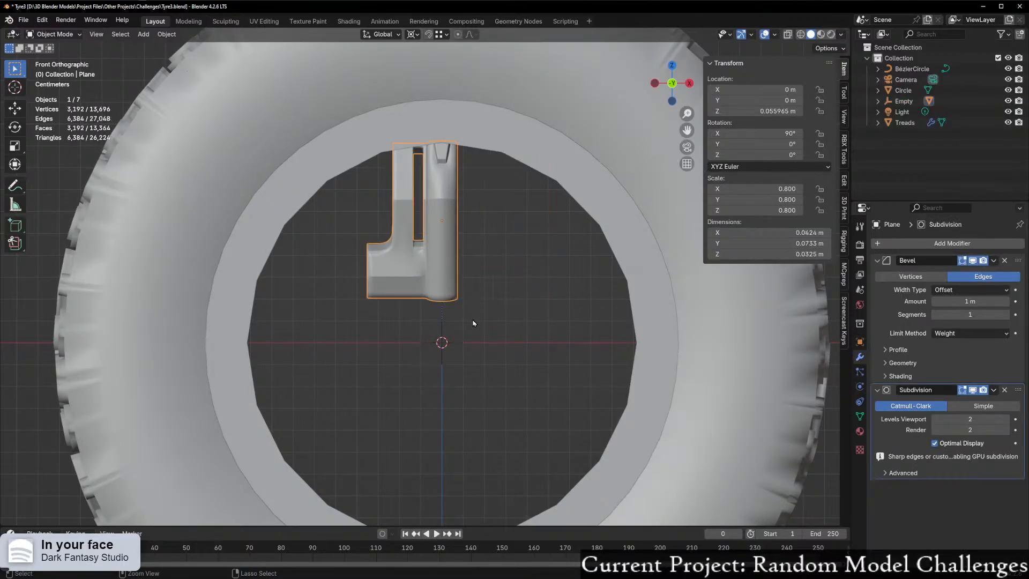
key("ctrl+z")
key("ctrl+shift+z")
left_click(916, 245)
mouse_move(803, 262)
left_click(872, 265)
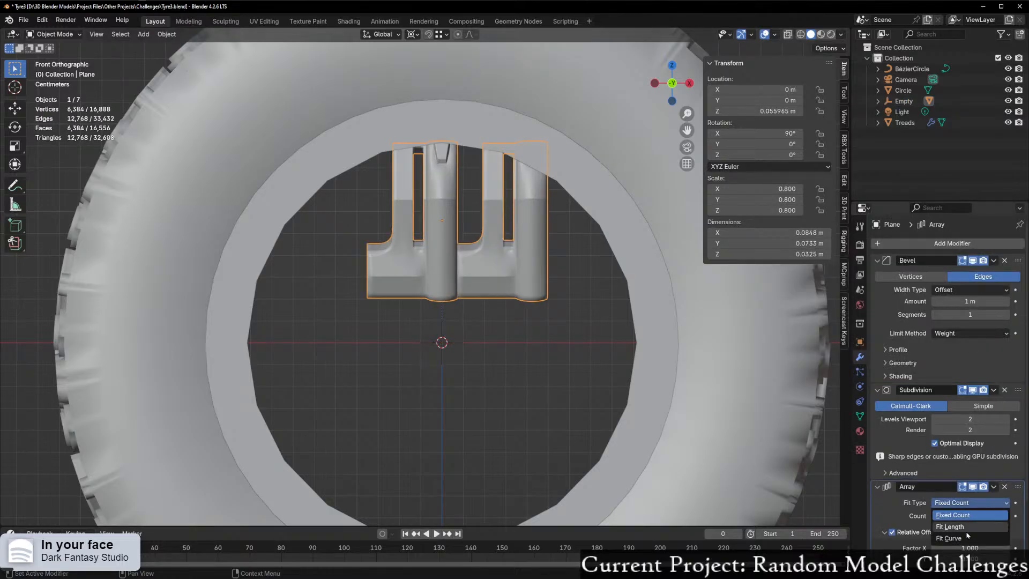
Step: Enable Object Offset in the Plane part's Array modifier and pick the central empty as its offset object
scroll(895, 514, "down", 3)
left_click(892, 521)
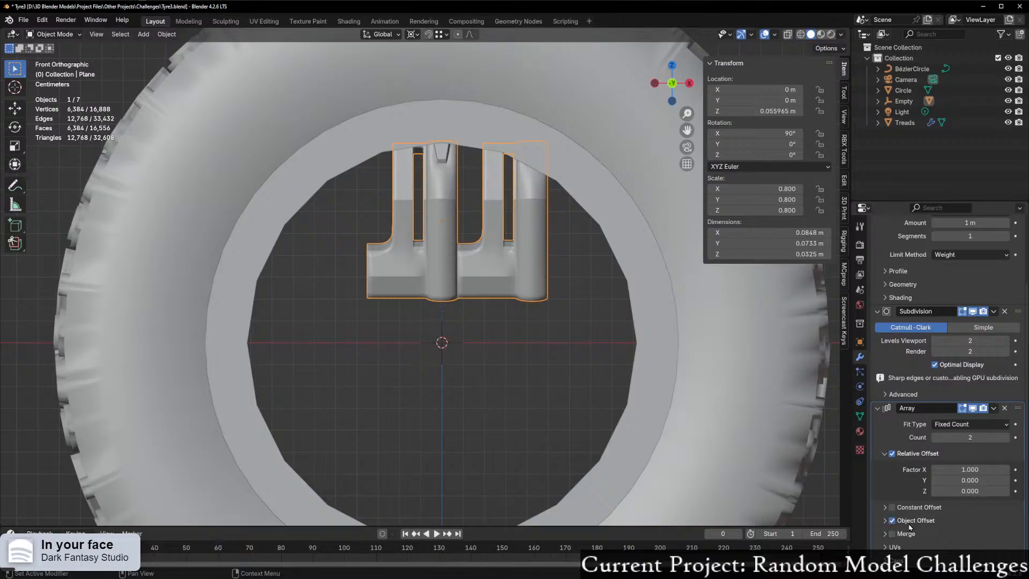
left_click(892, 521)
left_click(884, 521)
left_click(1003, 536)
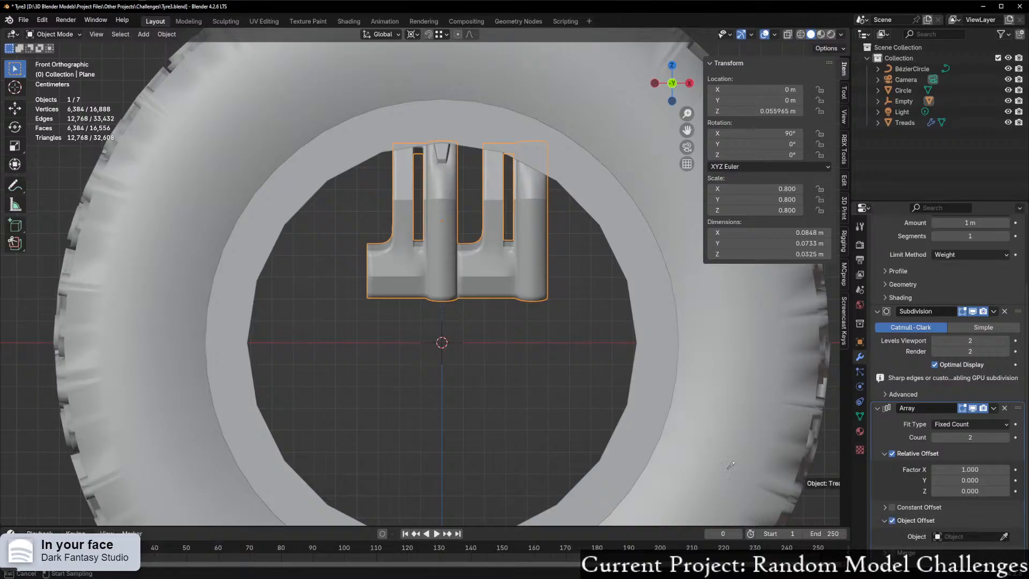
left_click(451, 321)
scroll(544, 308, "down", 8)
scroll(503, 354, "up", 10)
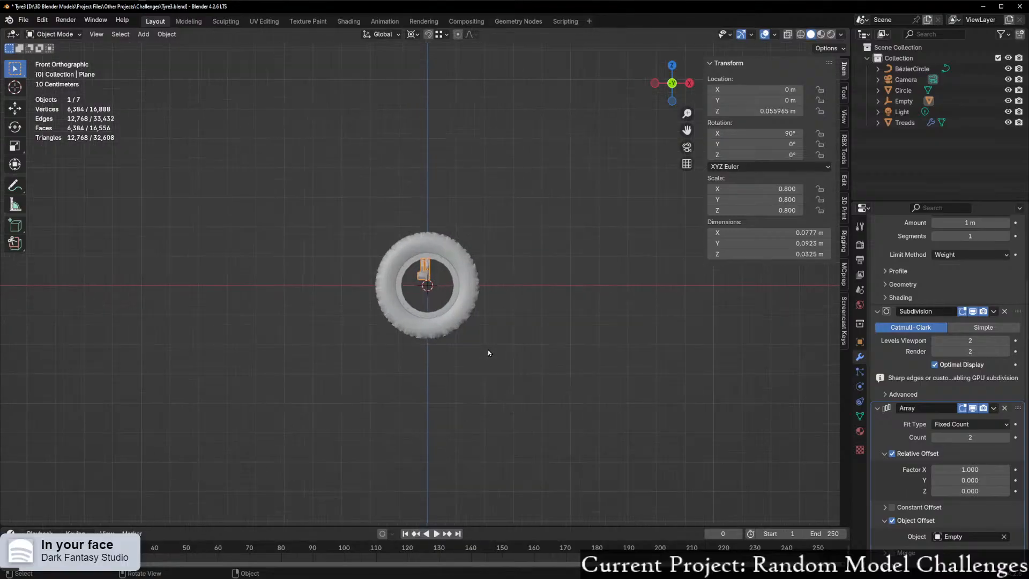
Step: Try a relative X offset factor of 14.260 on the array, and reset it to the default 1.000
left_click_drag(970, 469, 1003, 469)
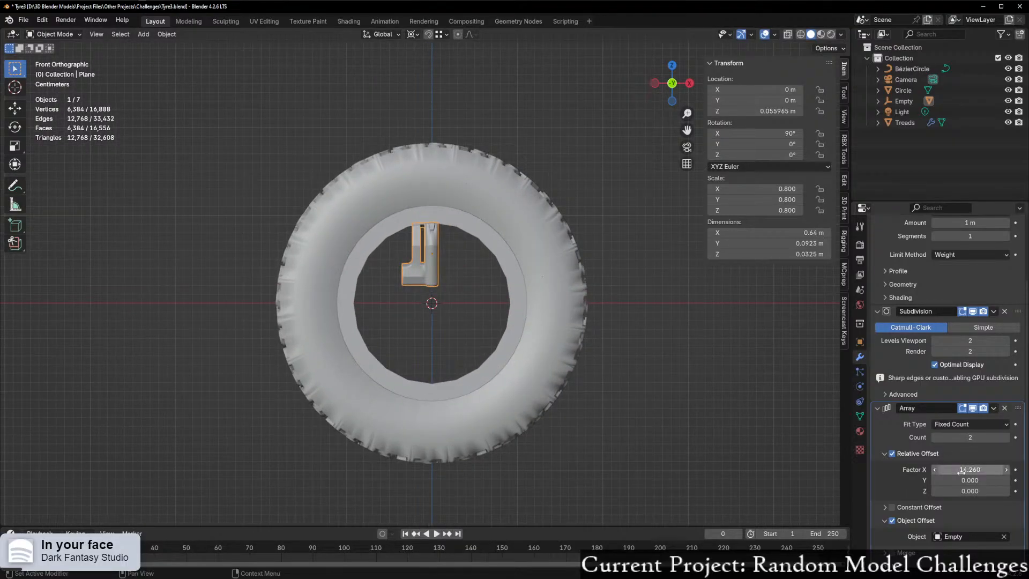
key("BackSpace")
scroll(424, 278, "up", 2)
scroll(344, 373, "up", 1)
Step: Try rotating the Plane part and the central empty about the global Z axis, cancelling both rotations
key("r")
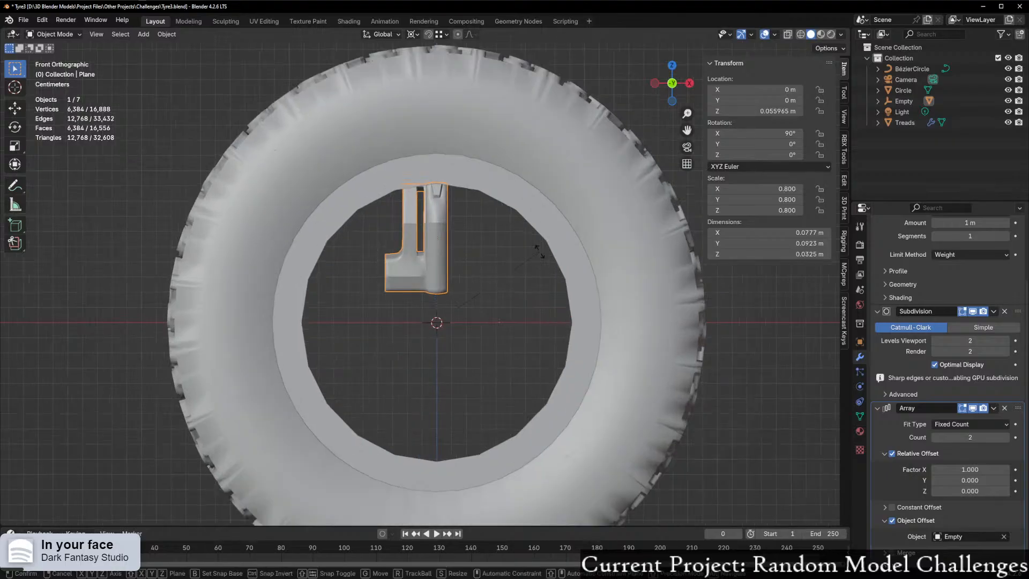
key("z")
right_click(573, 339)
left_click(437, 323)
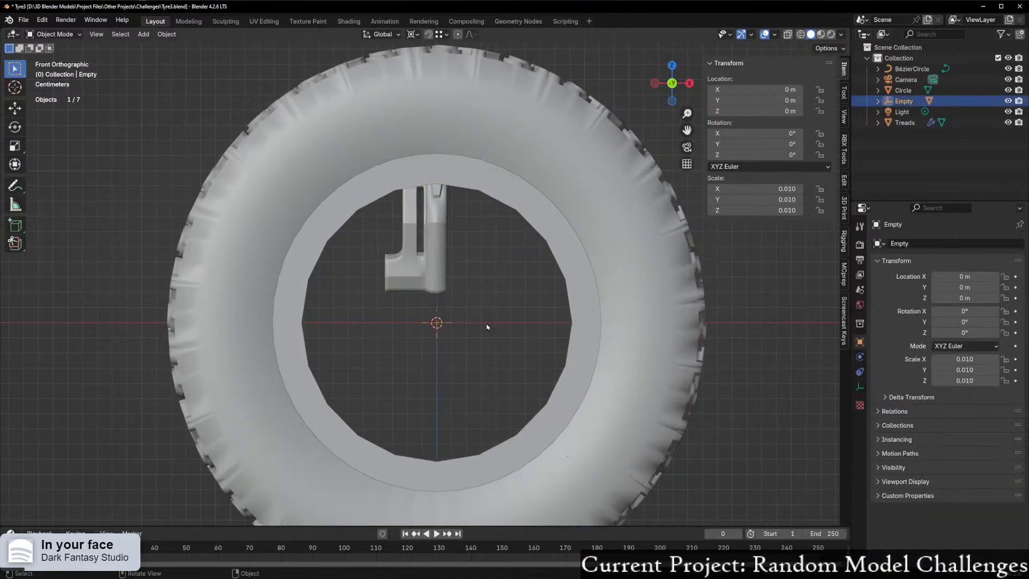
key("r")
key("z")
right_click(474, 220)
Step: Undo the array's object offset settings and remove the Array modifier from the Plane part
key("ctrl+z")
key("ctrl+z")
scroll(558, 325, "up", 3)
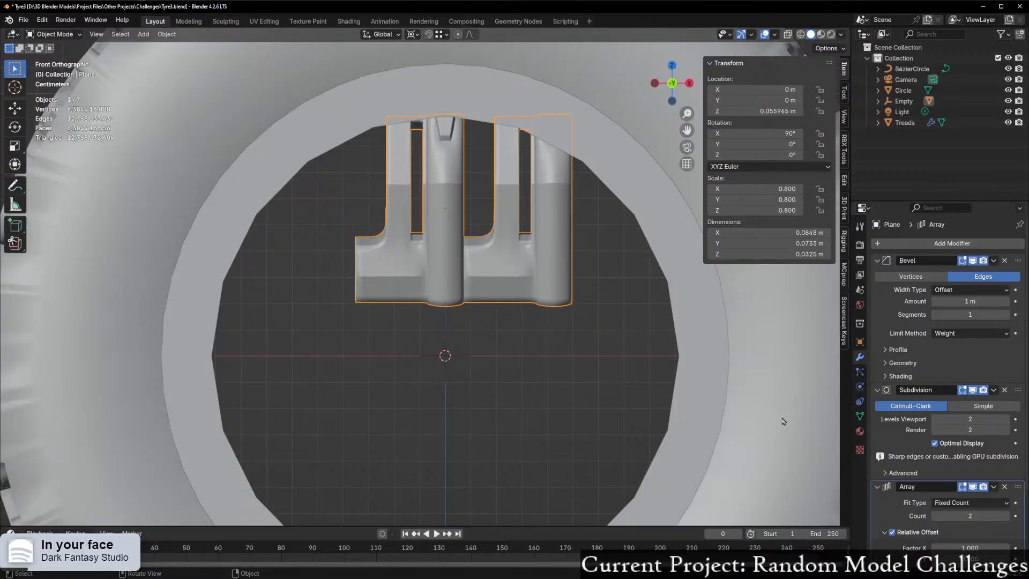
left_click(1004, 486)
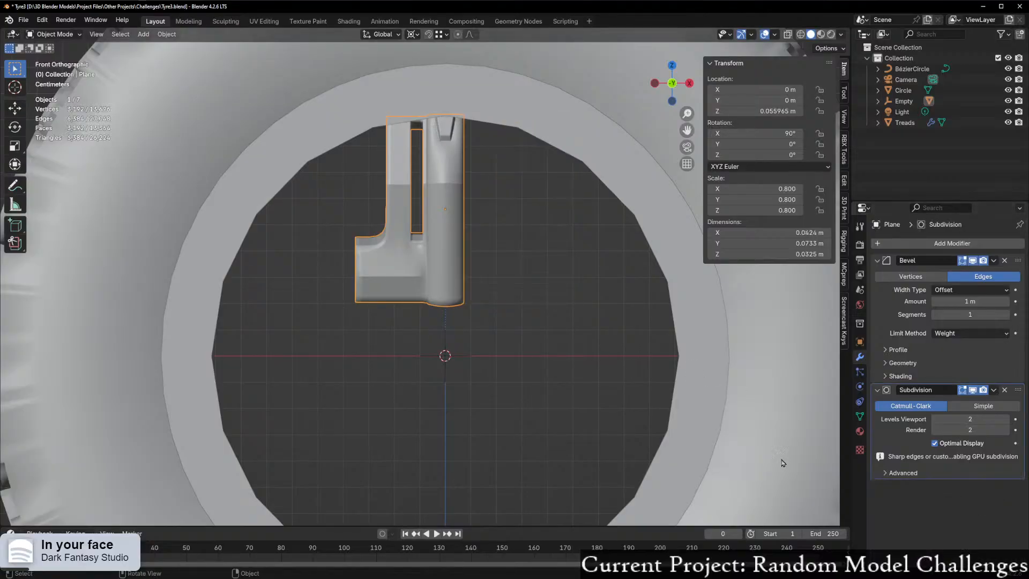
scroll(427, 320, "up", 1)
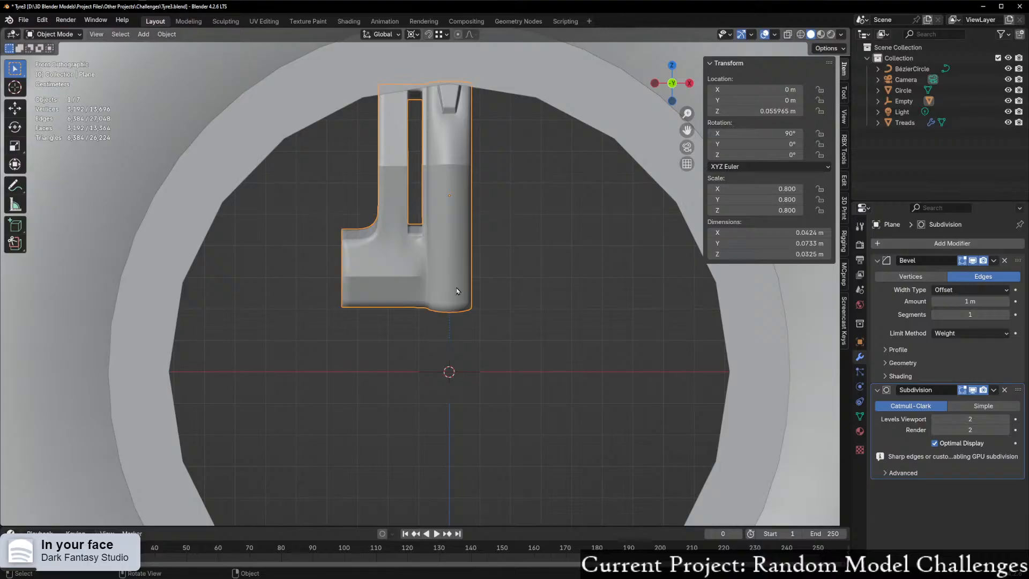
scroll(456, 291, "up", 2)
scroll(485, 359, "down", 3)
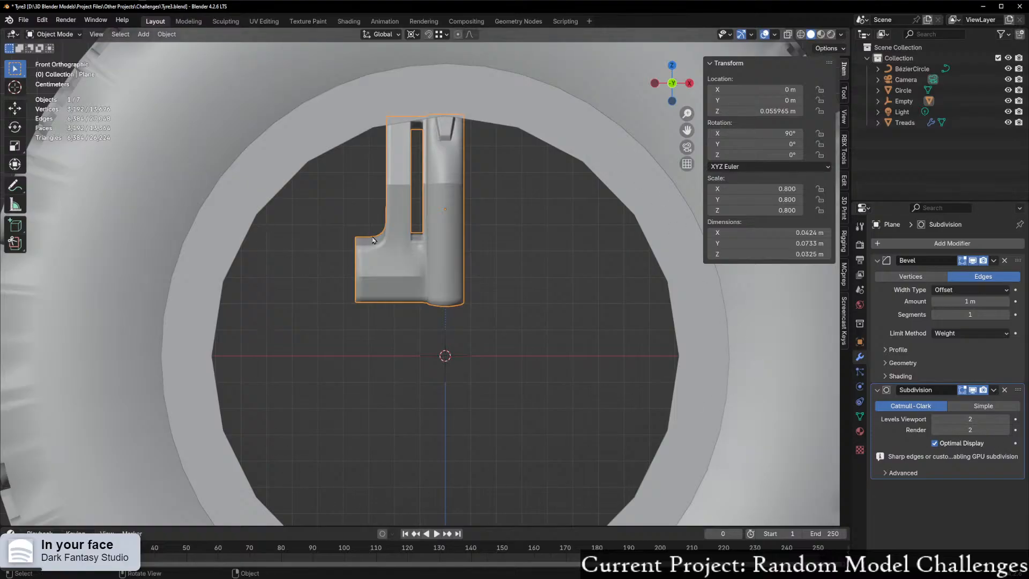
scroll(373, 239, "down", 3)
scroll(471, 257, "up", 2)
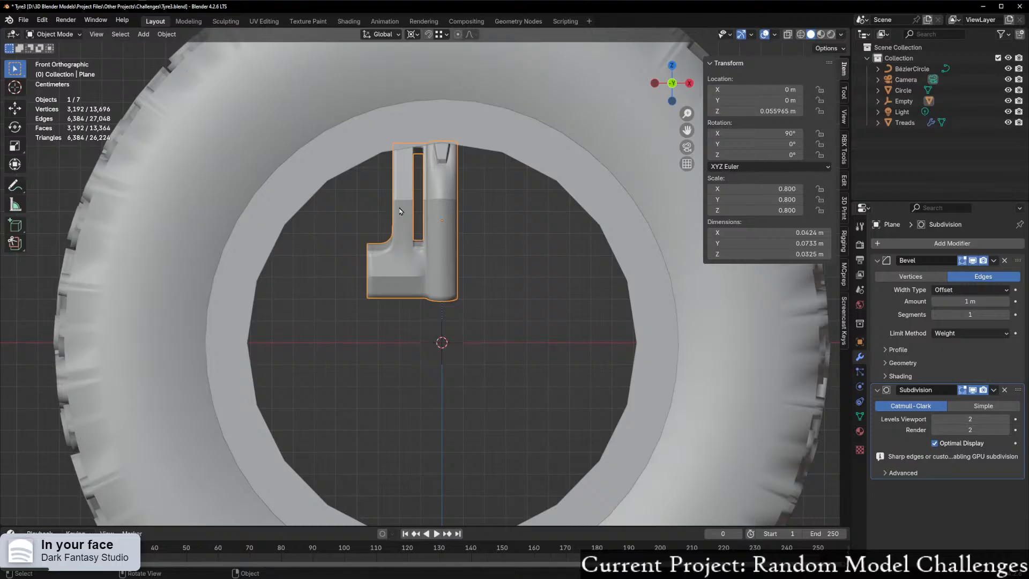
scroll(514, 354, "up", 2)
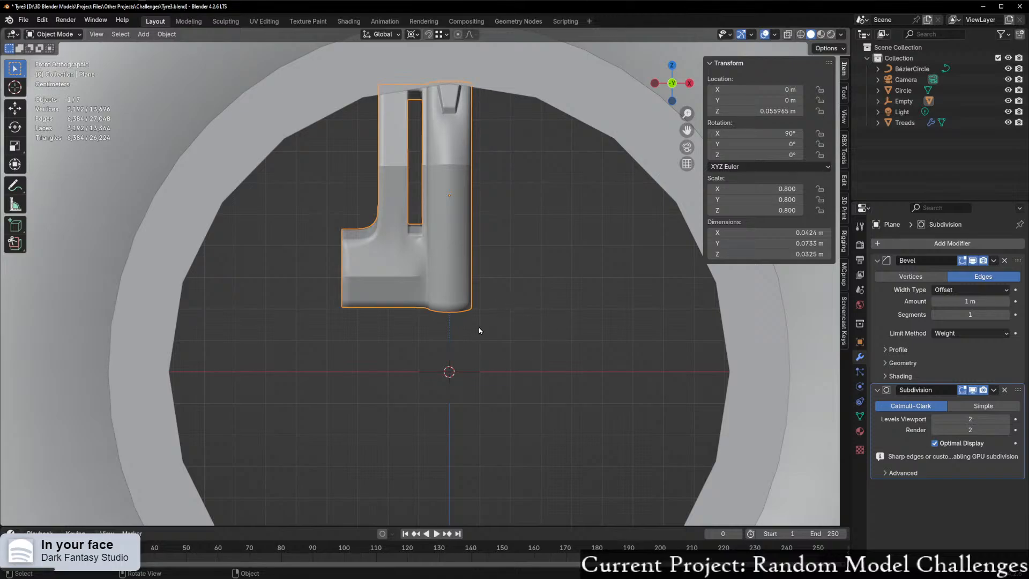
Step: Delete the empty at the wheel's centre, keeping the Plane part
left_click(459, 355)
left_click(450, 363)
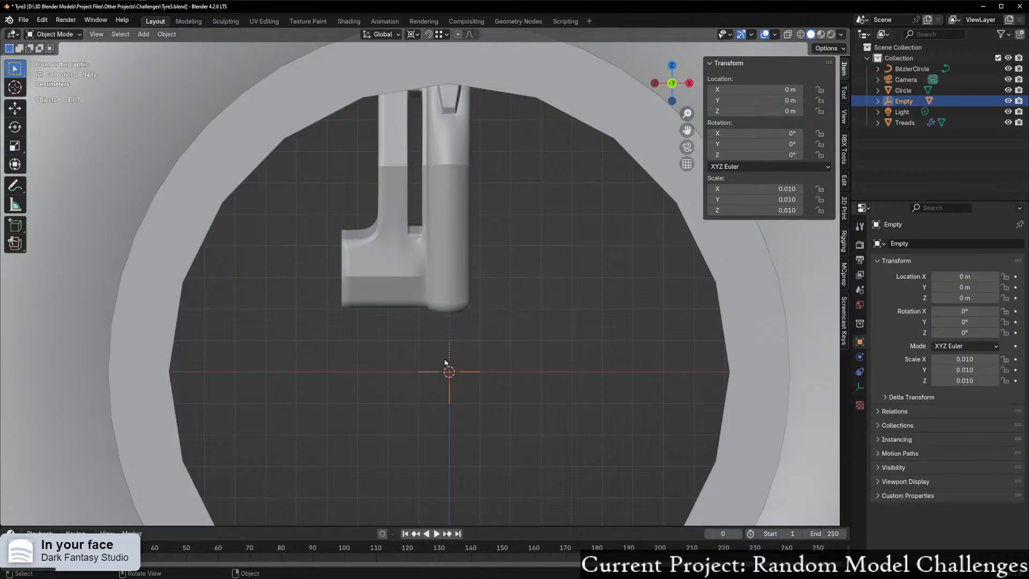
left_click(468, 274)
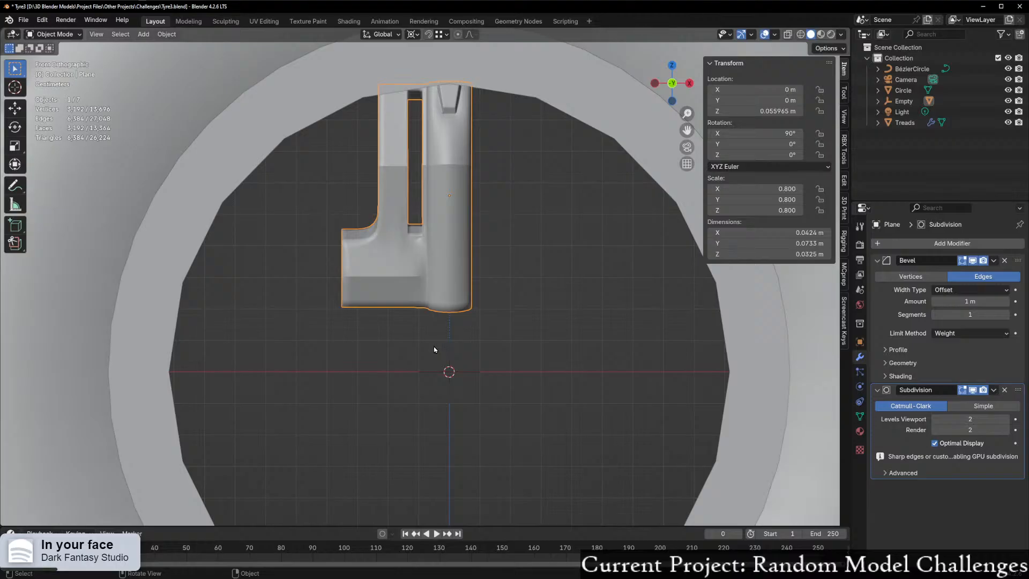
left_click(445, 351)
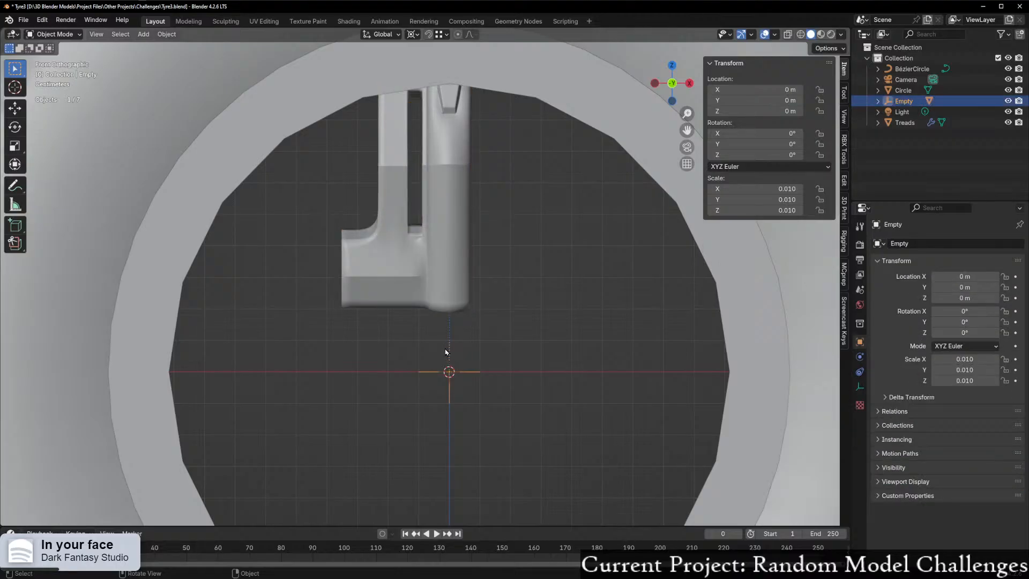
left_click(447, 306)
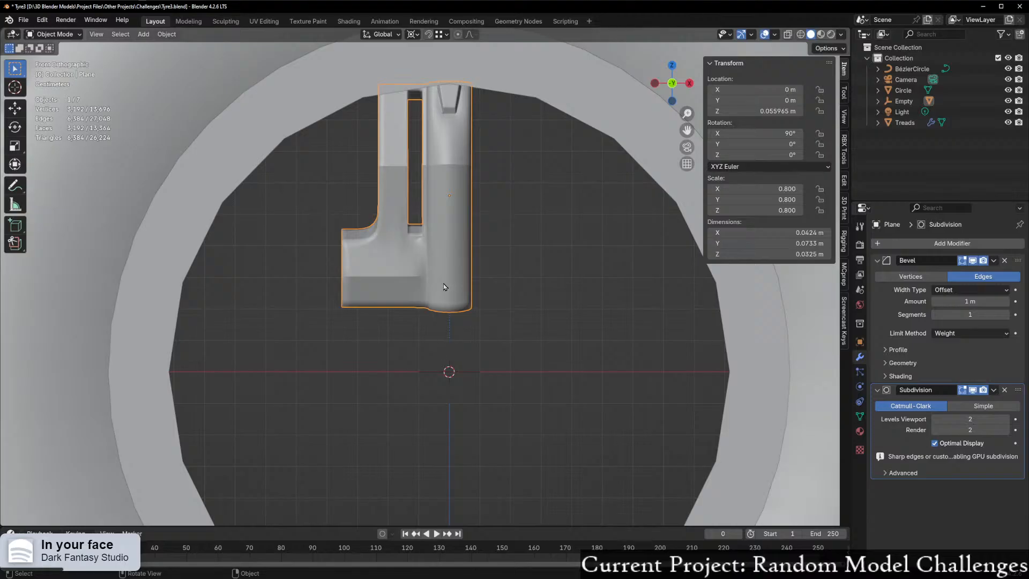
left_click(491, 373)
key("Delete")
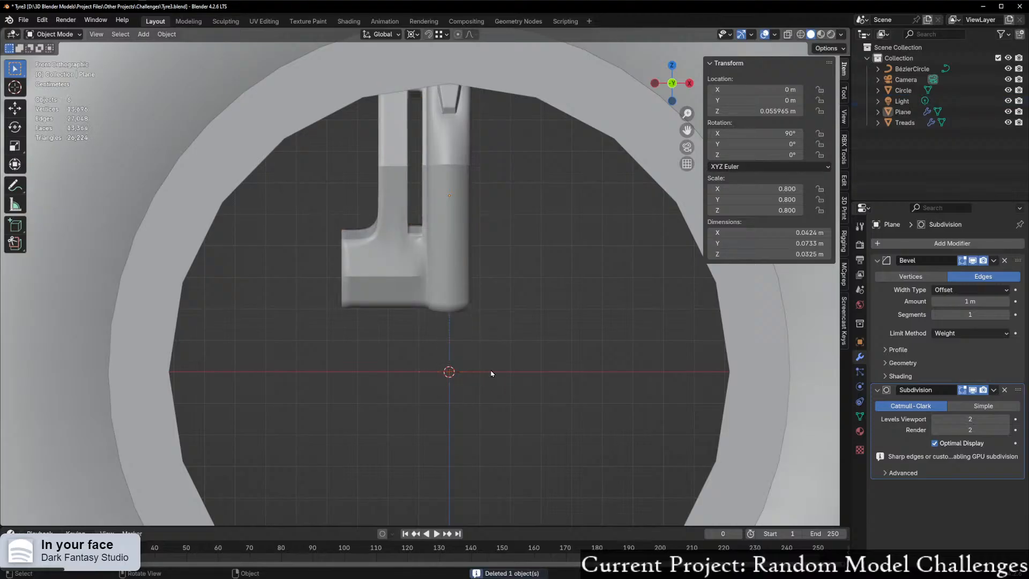
Step: Make a linked duplicate of the Plane part and rotate it about 61.4° around the wheel's centre
left_click(451, 181)
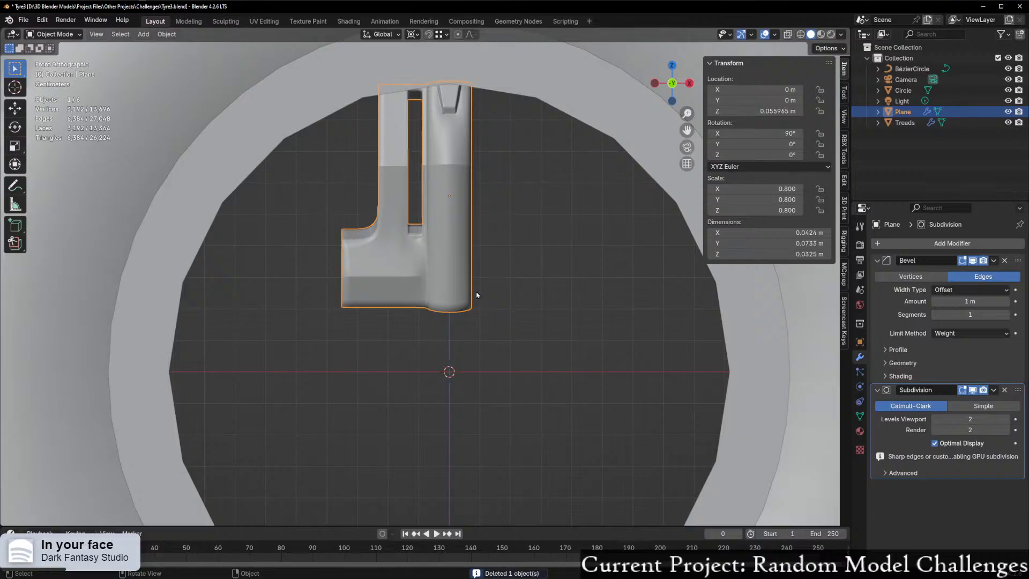
key("alt+r")
key("ctrl+z")
key("shift+d")
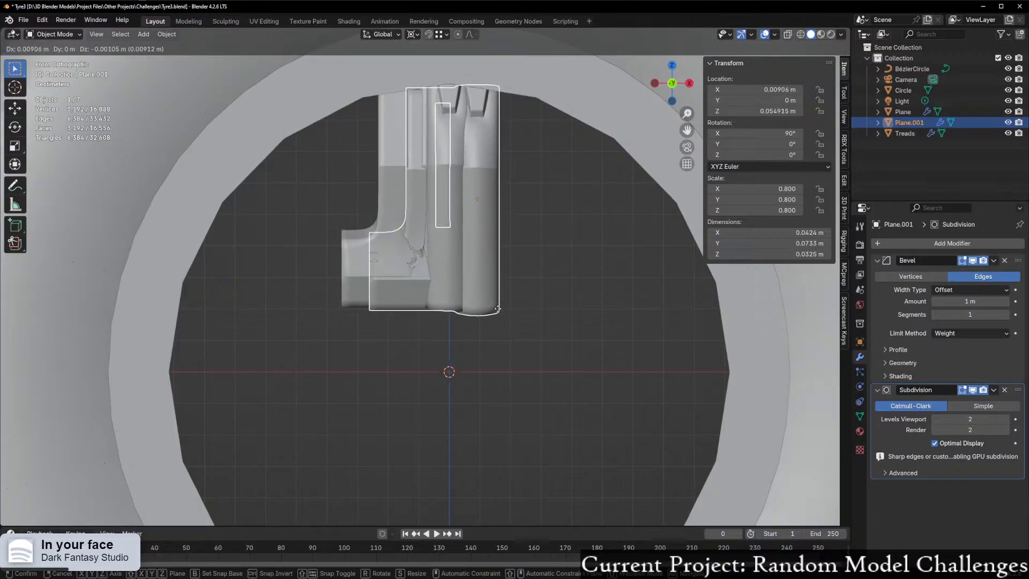
key("r")
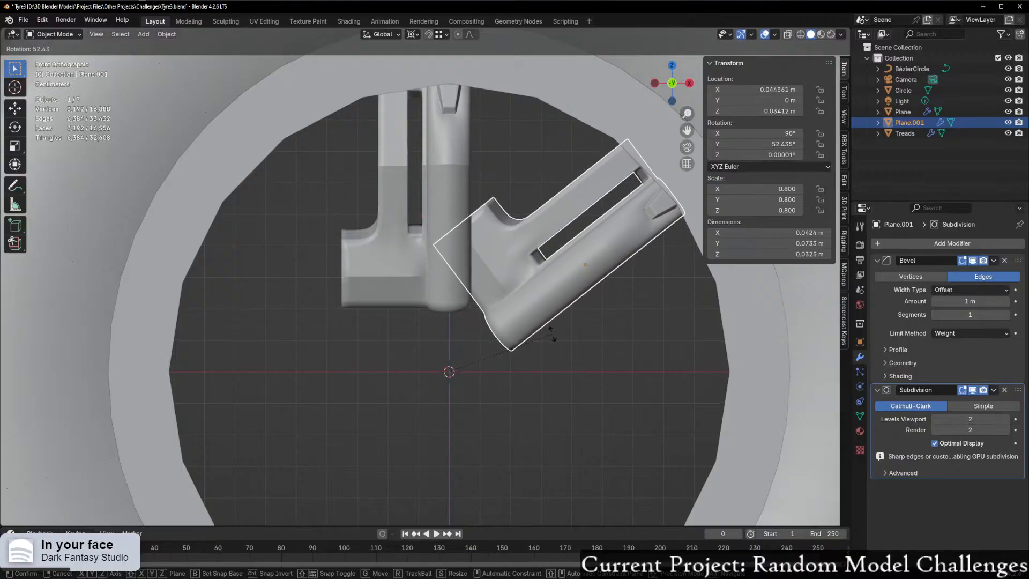
left_click(558, 353)
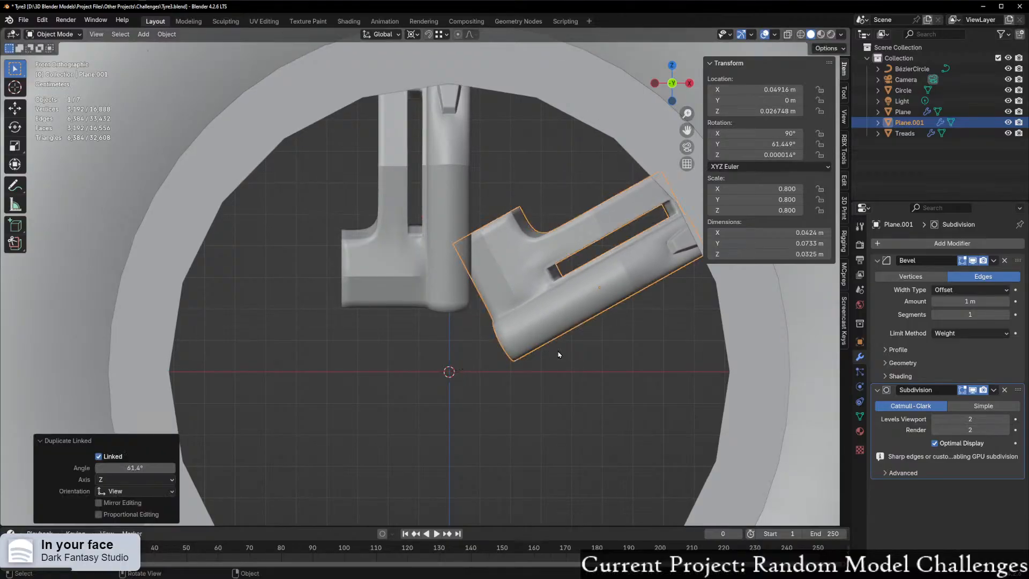
Step: Repeat the rotated linked duplication four times to place copies of the part around the rim
key("shift+r")
key("shift+r")
key("shift+r")
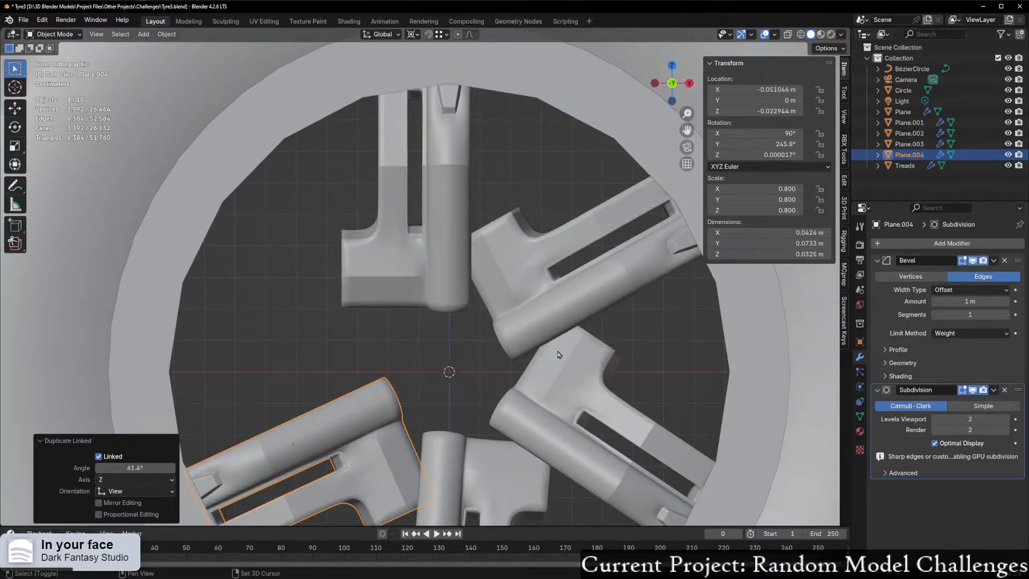
key("shift+r")
scroll(532, 358, "down", 3)
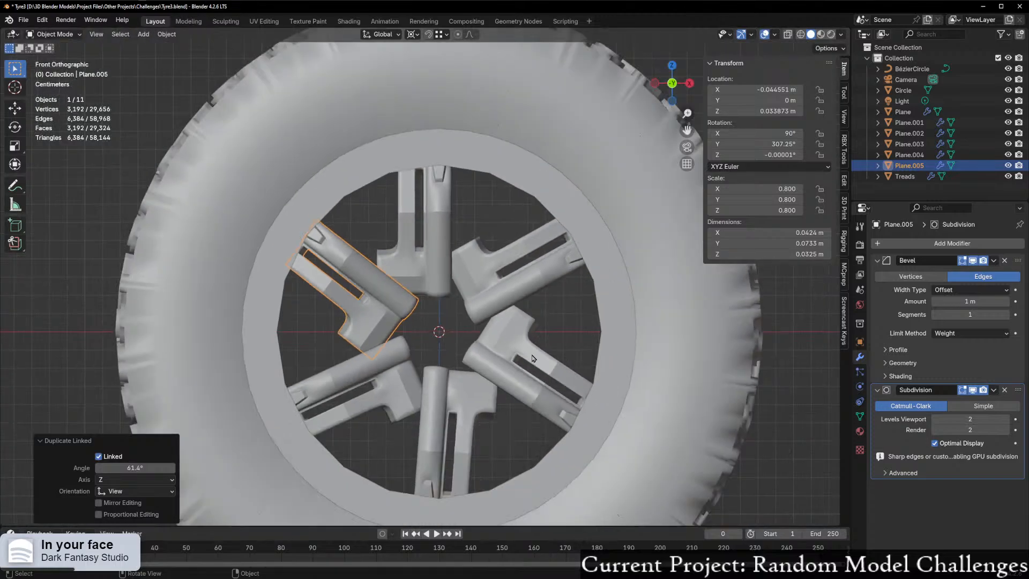
scroll(538, 370, "up", 2)
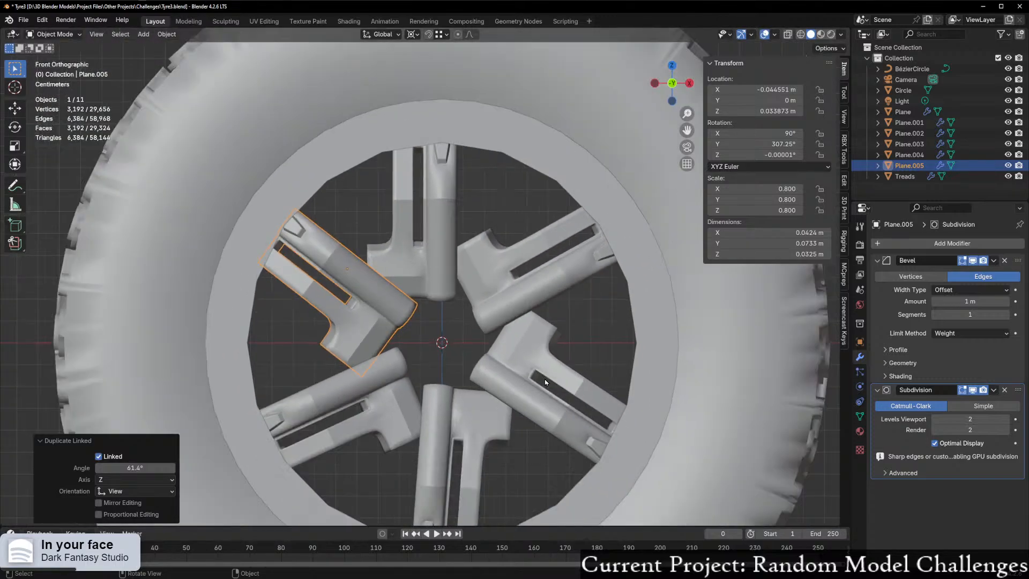
scroll(503, 370, "up", 2)
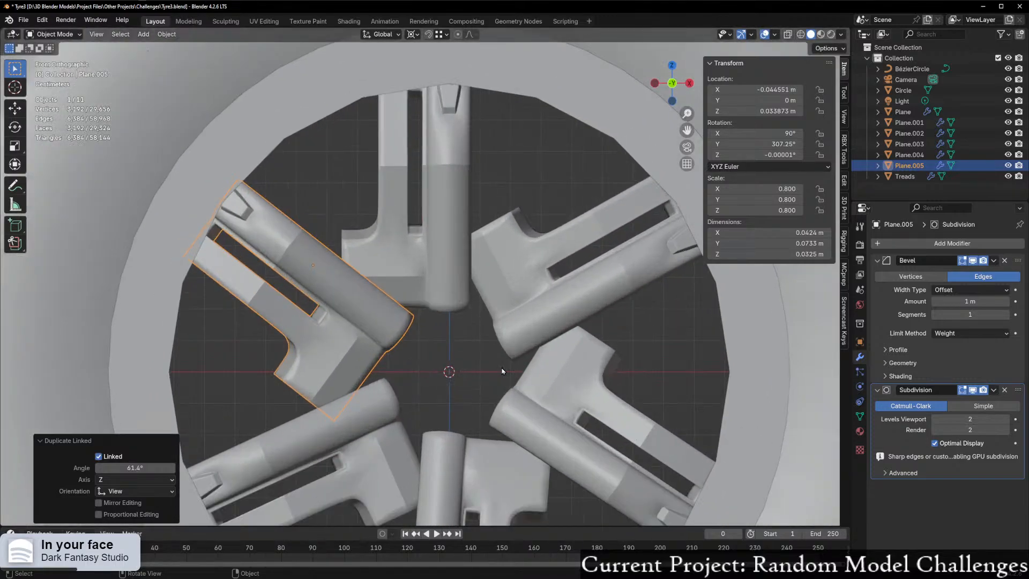
scroll(499, 370, "down", 3)
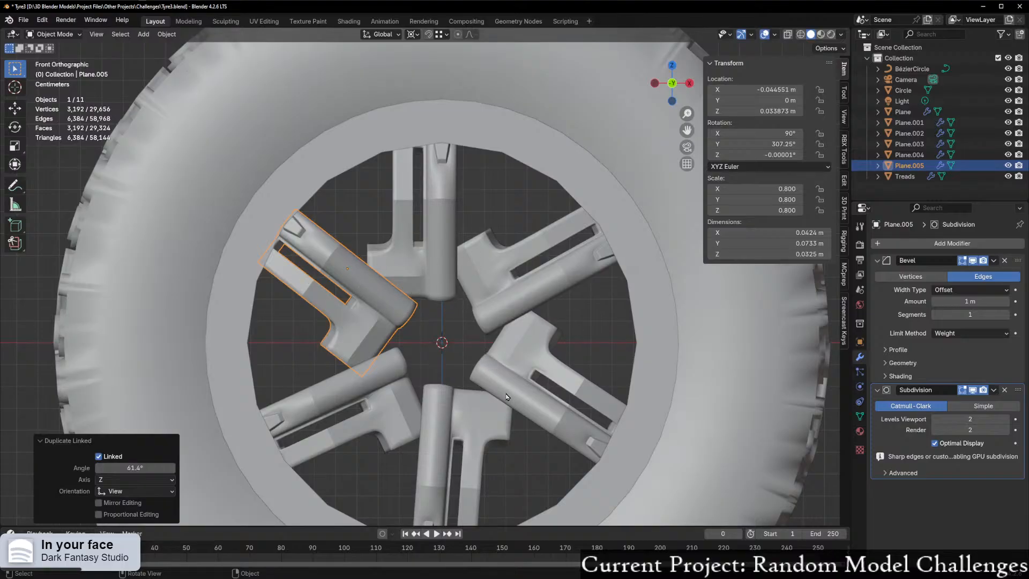
Step: Undo all the rotated linked duplicates, leaving only the original Plane part
key("ctrl+z")
key("ctrl+z")
key("ctrl+z")
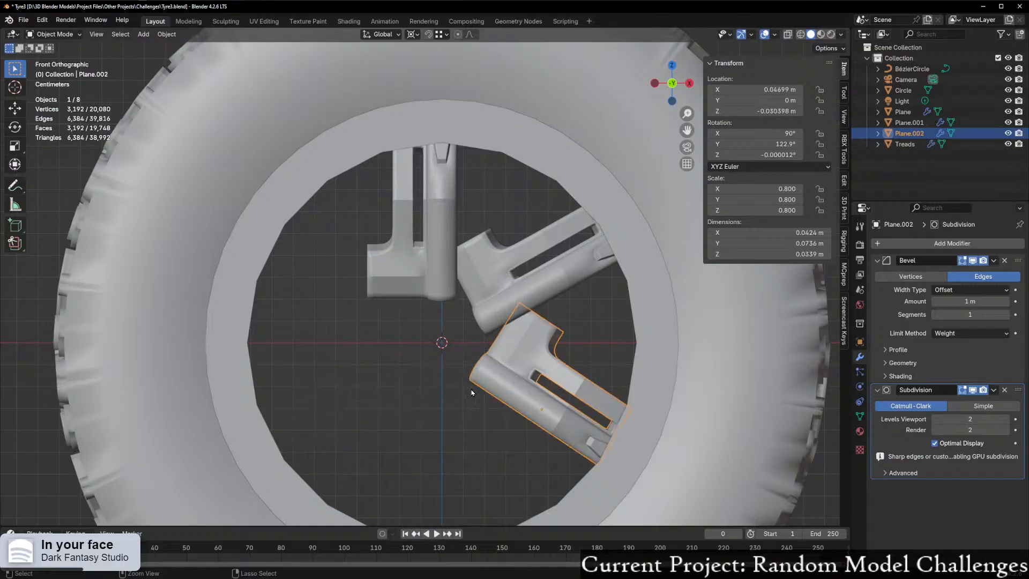
key("ctrl+z")
key("ctrl+z")
scroll(464, 394, "up", 4)
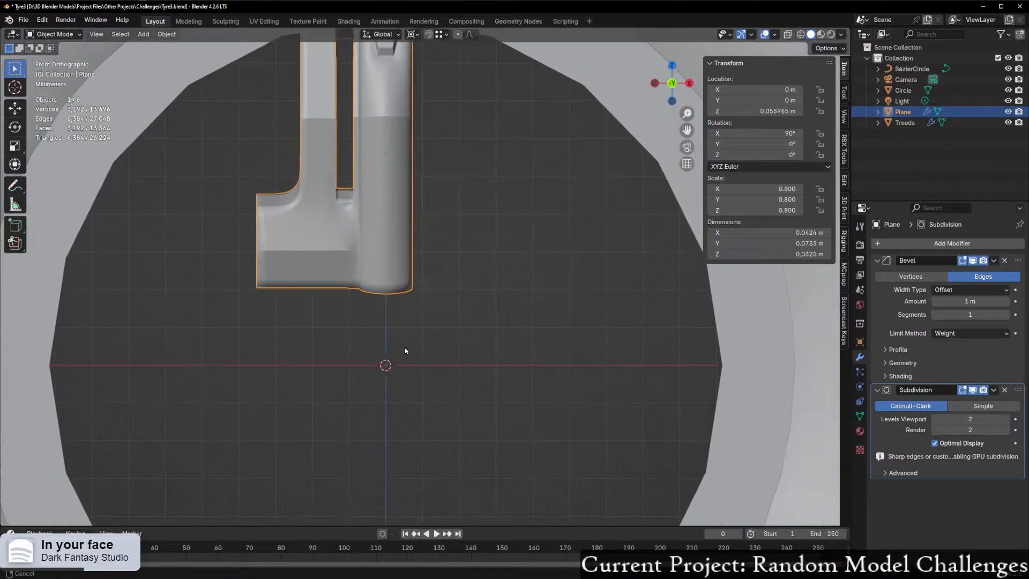
middle_click_drag(405, 351, 400, 350, "shift")
left_click(407, 375)
left_click(364, 203)
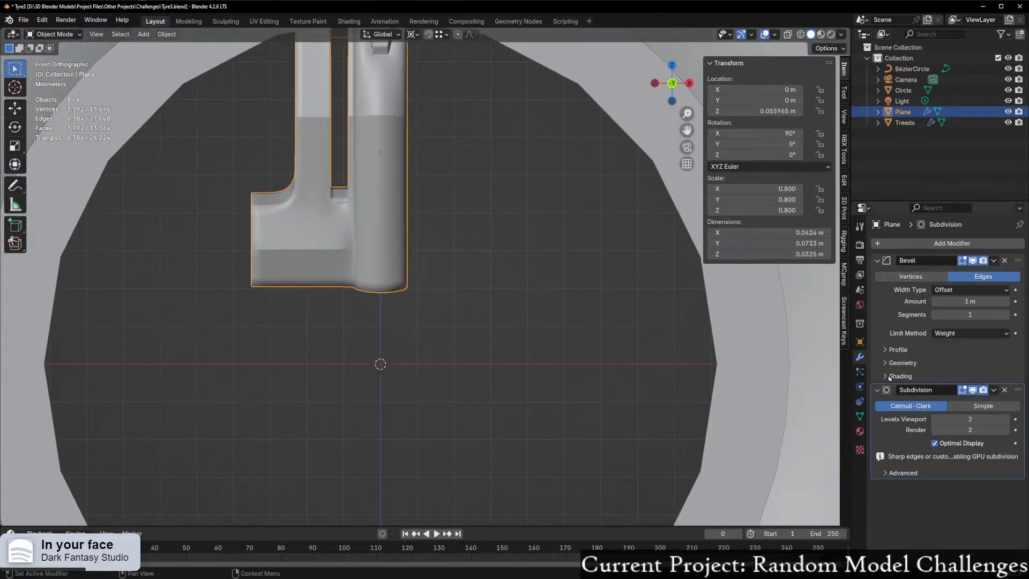
left_click(385, 379)
key("shift+a")
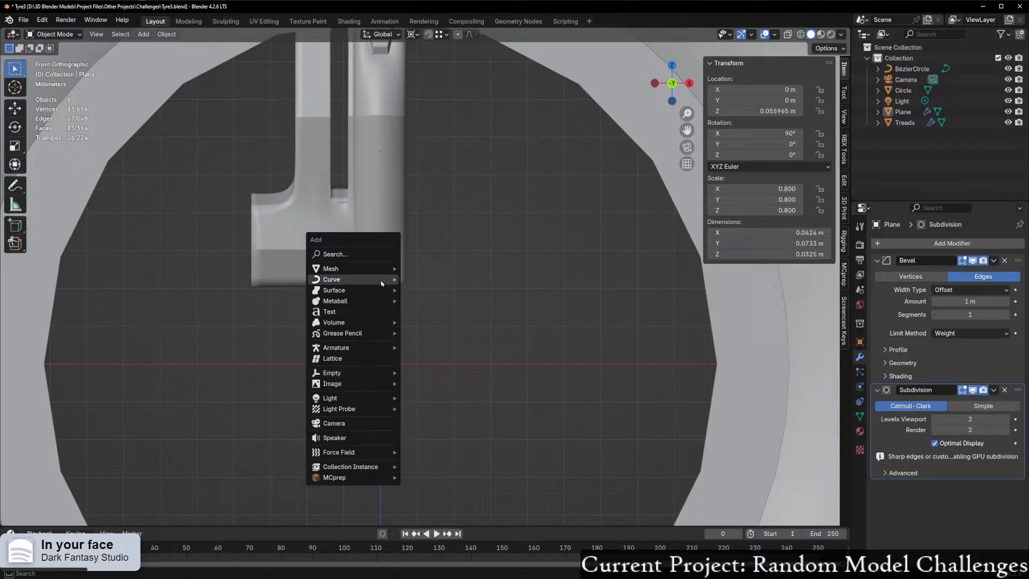
key("Escape")
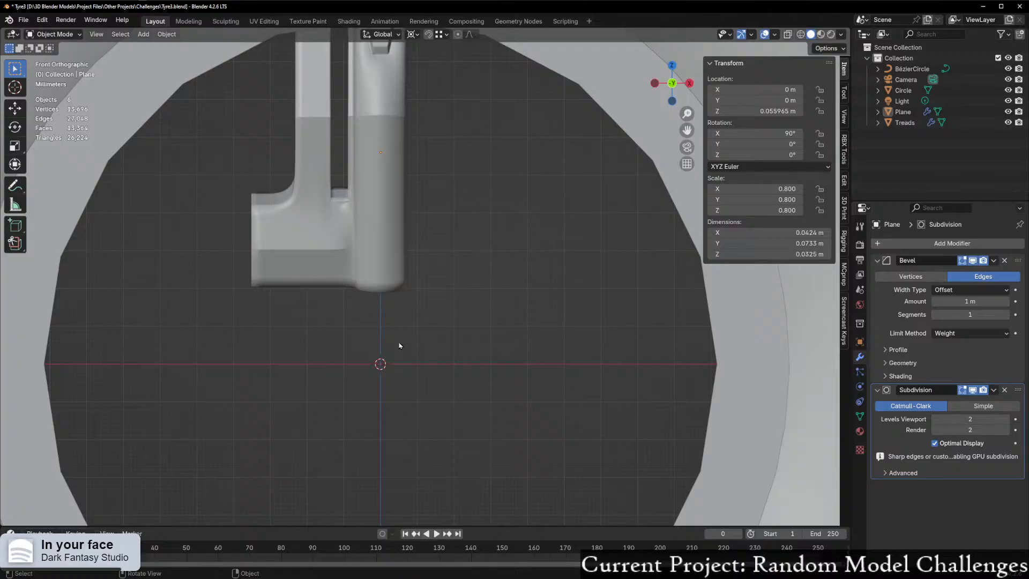
Step: Add a plain axes empty at the wheel's centre and scale it down to 0.010
key("shift+a")
mouse_move(407, 340)
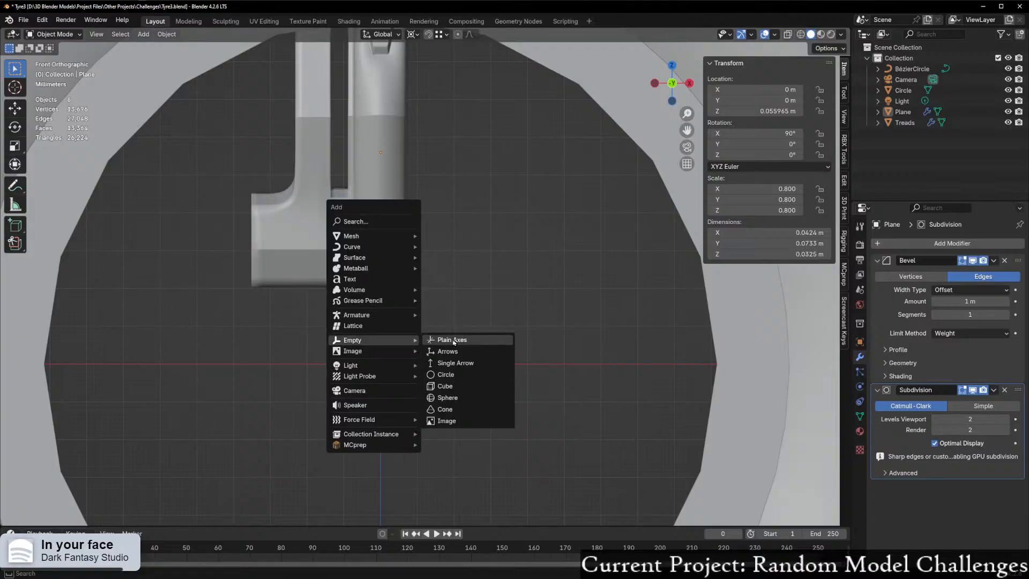
left_click(452, 340)
key("s")
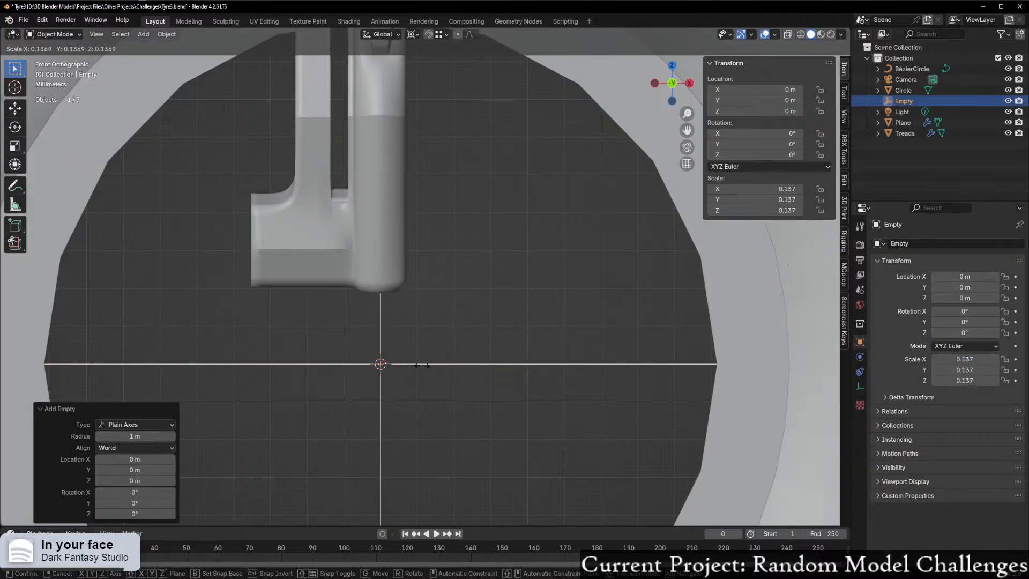
left_click(394, 363)
key("s")
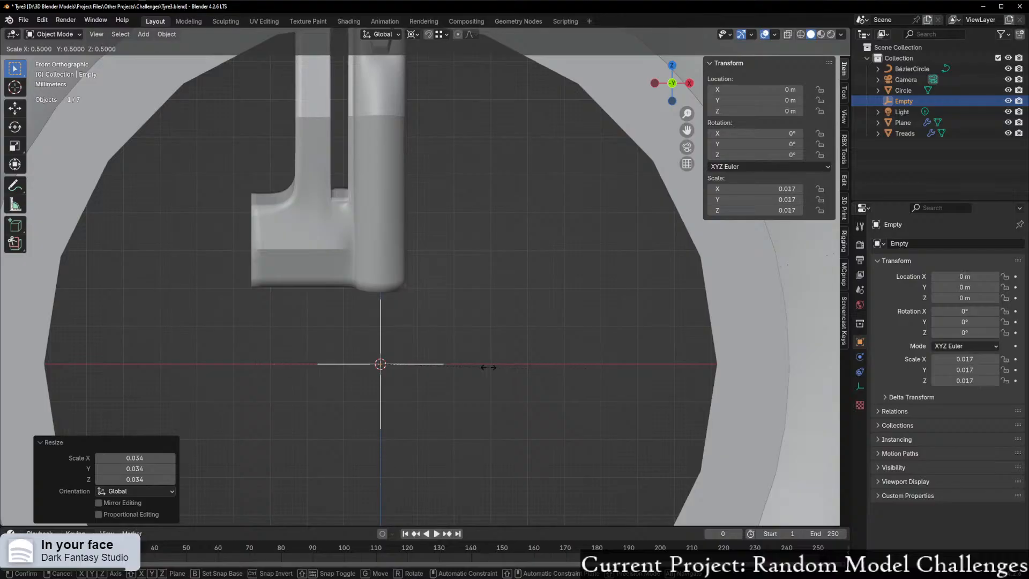
left_click(442, 371)
Step: Try applying the empty's rotation and scale together, undo that, and apply only its scale
key("ctrl+a")
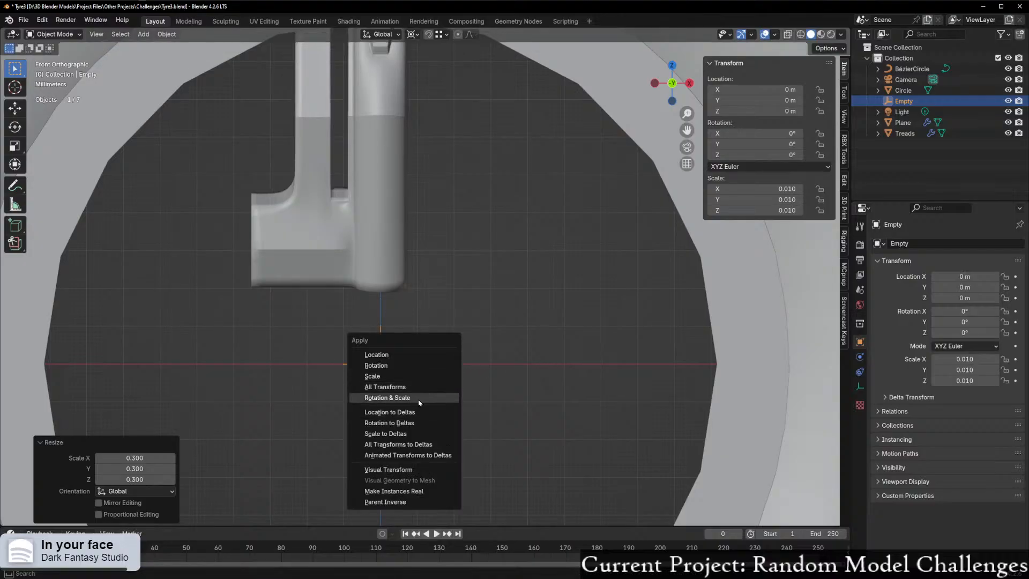
left_click(429, 398)
key("ctrl+z")
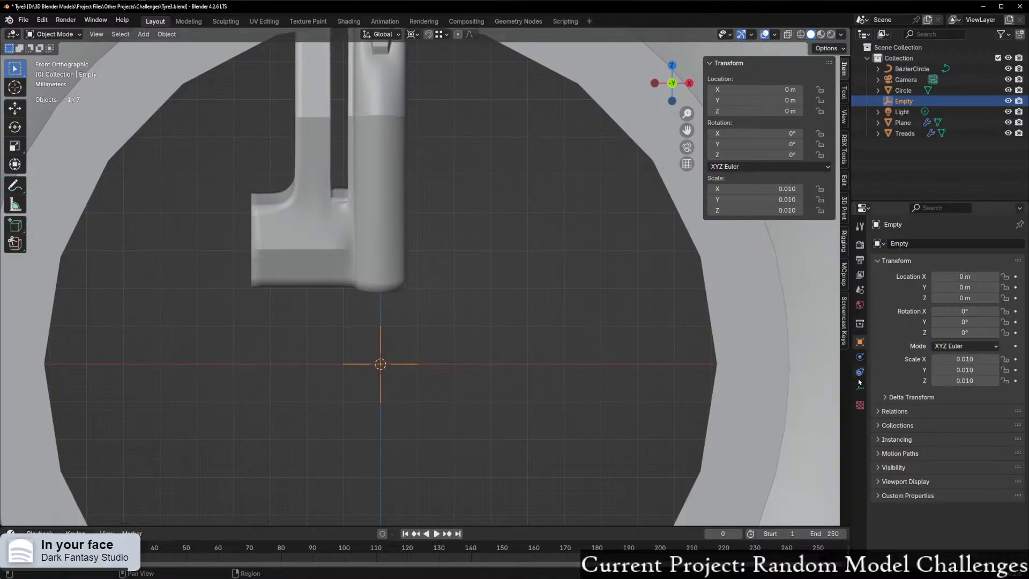
key("ctrl+a")
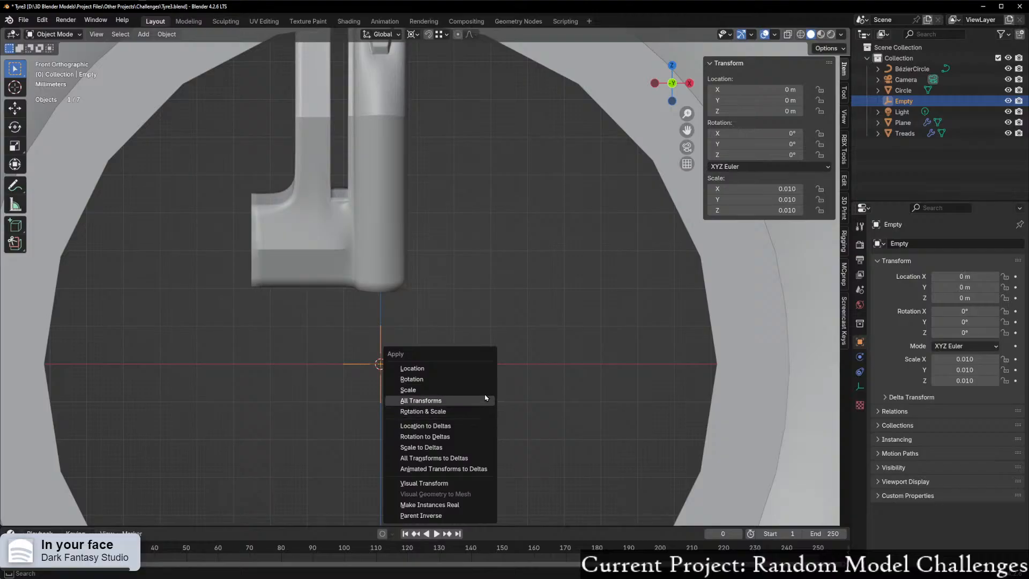
left_click(424, 390)
Step: Apply the Plane part's scale and check the empty's transform values
left_click(378, 259)
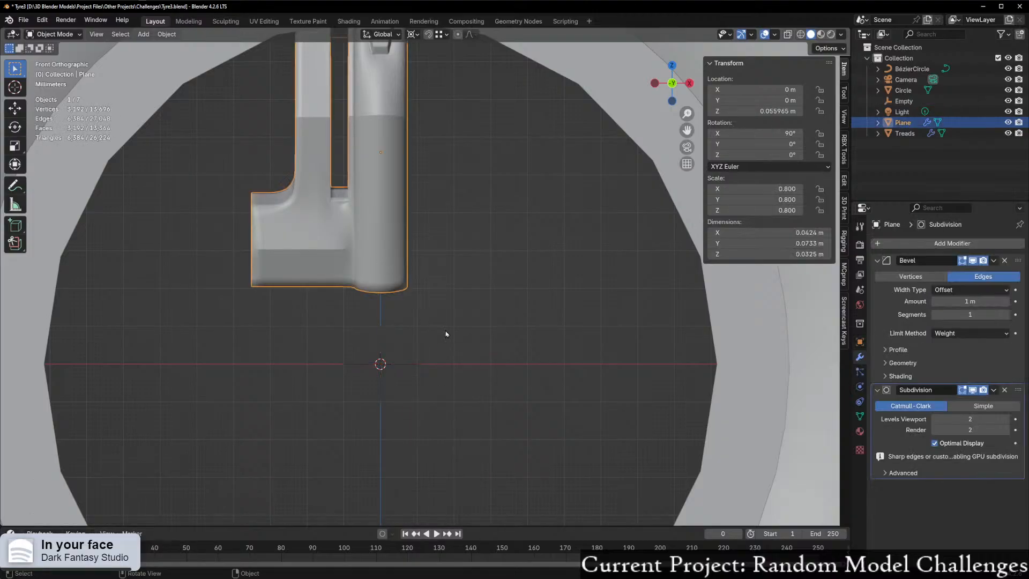
key("ctrl+a")
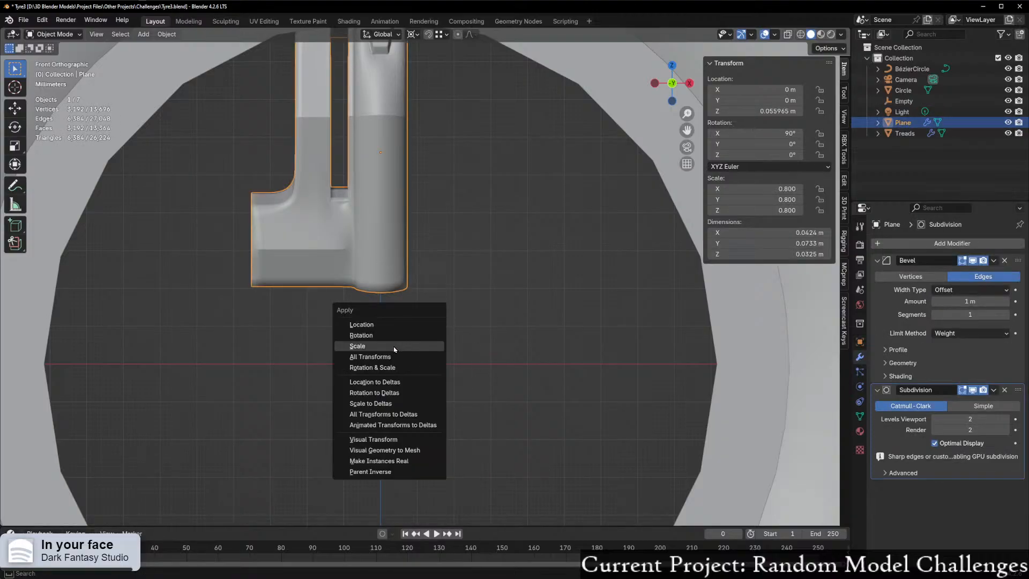
left_click(394, 347)
left_click(380, 347)
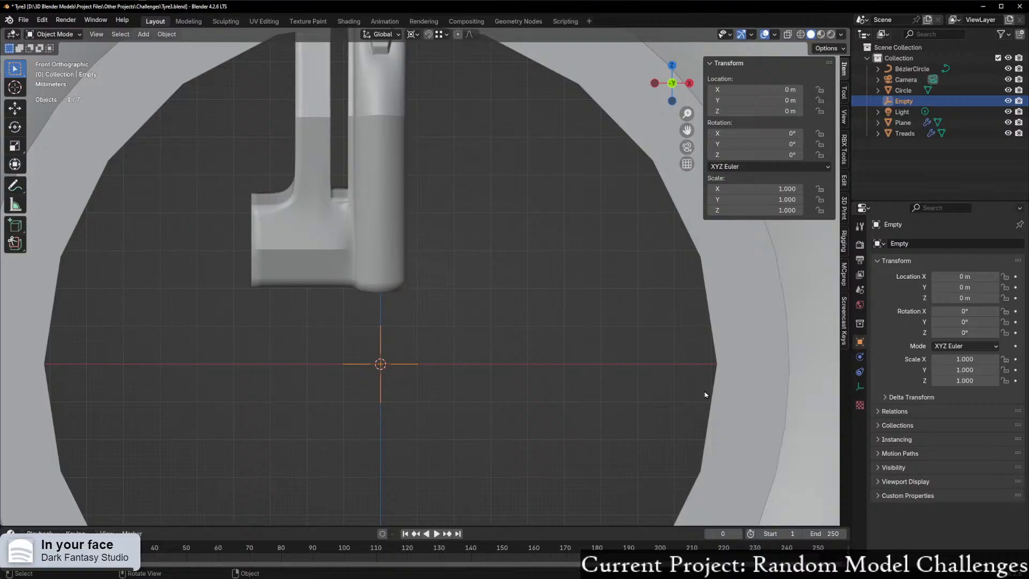
Step: Add an Array modifier to the Plane part
left_click(369, 261)
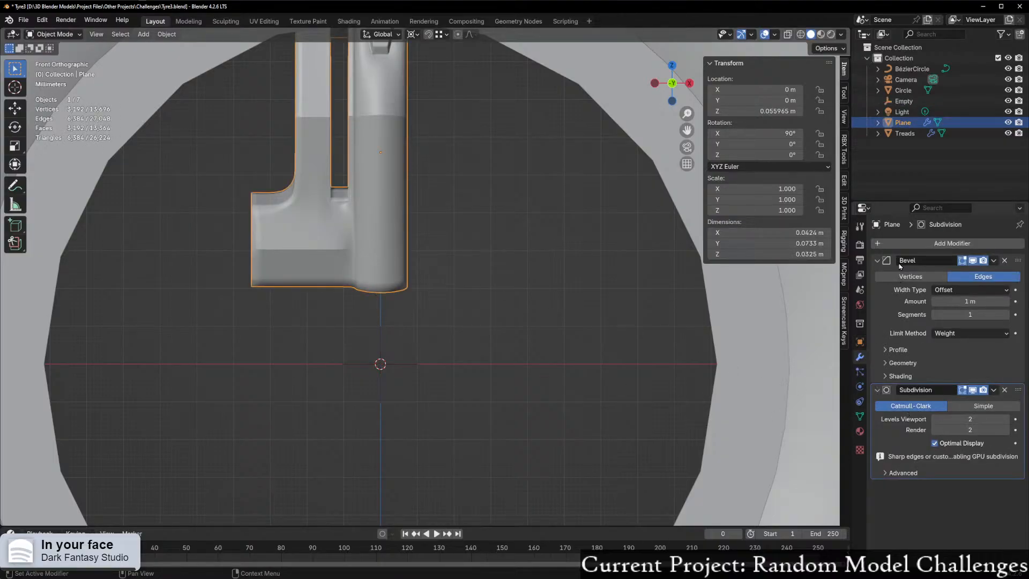
left_click(900, 244)
type("array")
key("Return")
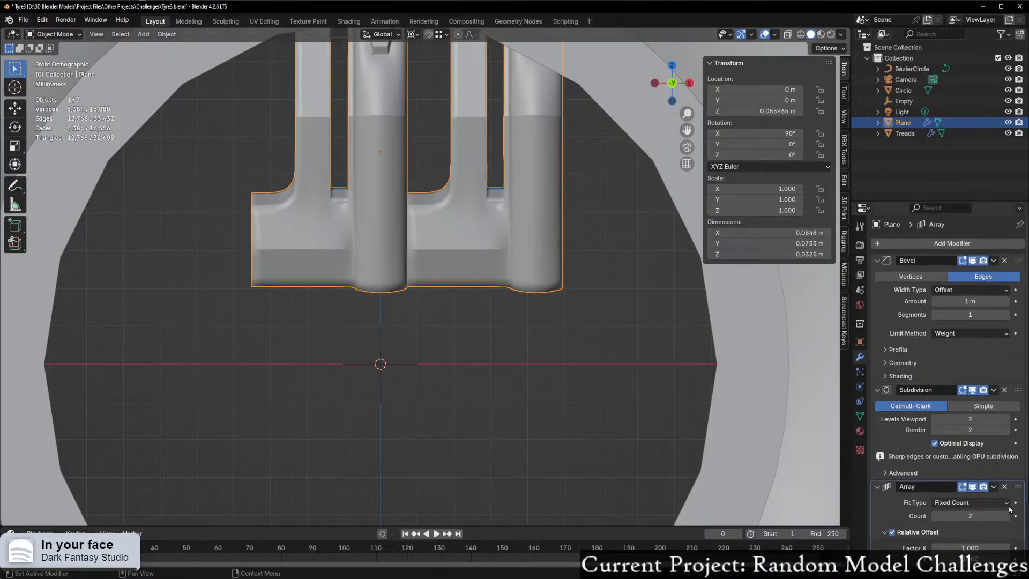
Step: Enable the array's Object Offset and assign Empty as its offset object
scroll(932, 503, "down", 4)
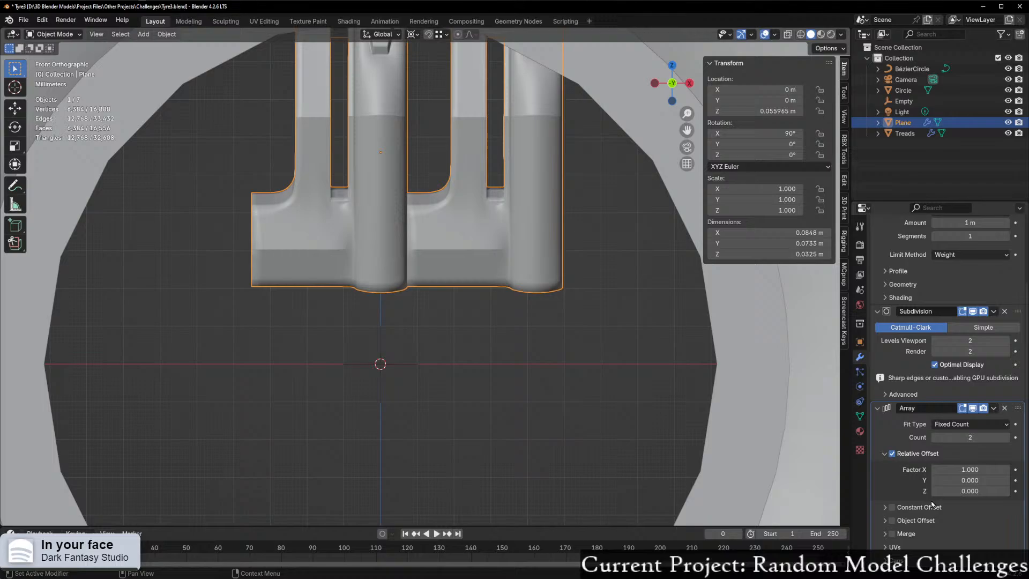
left_click(891, 520)
left_click(885, 520)
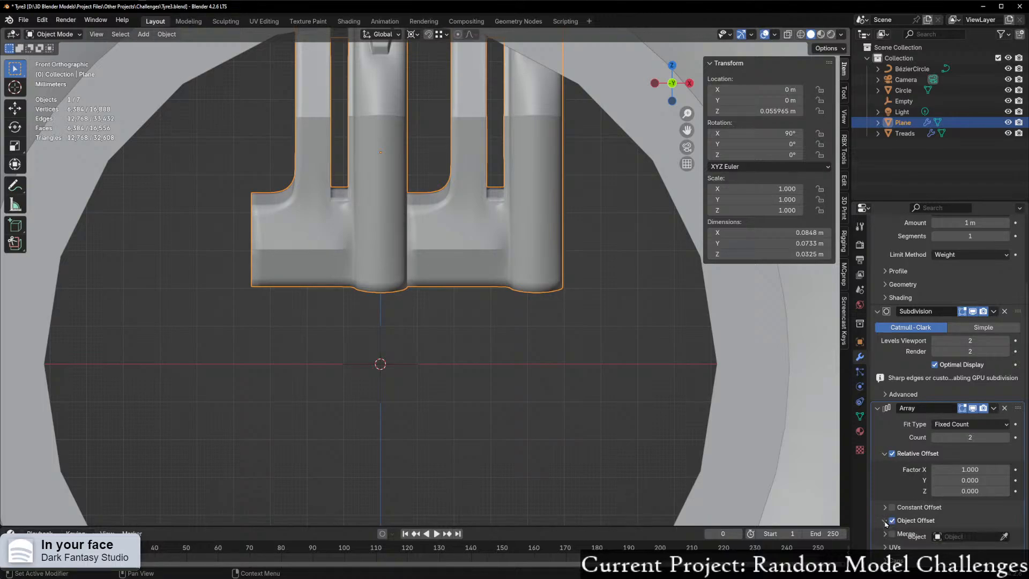
left_click(964, 536)
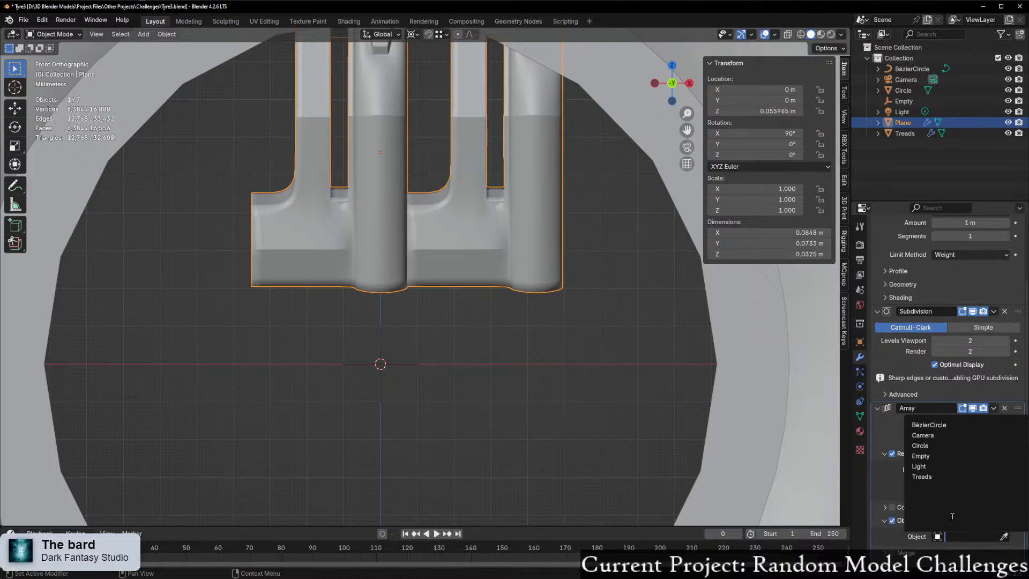
left_click(933, 456)
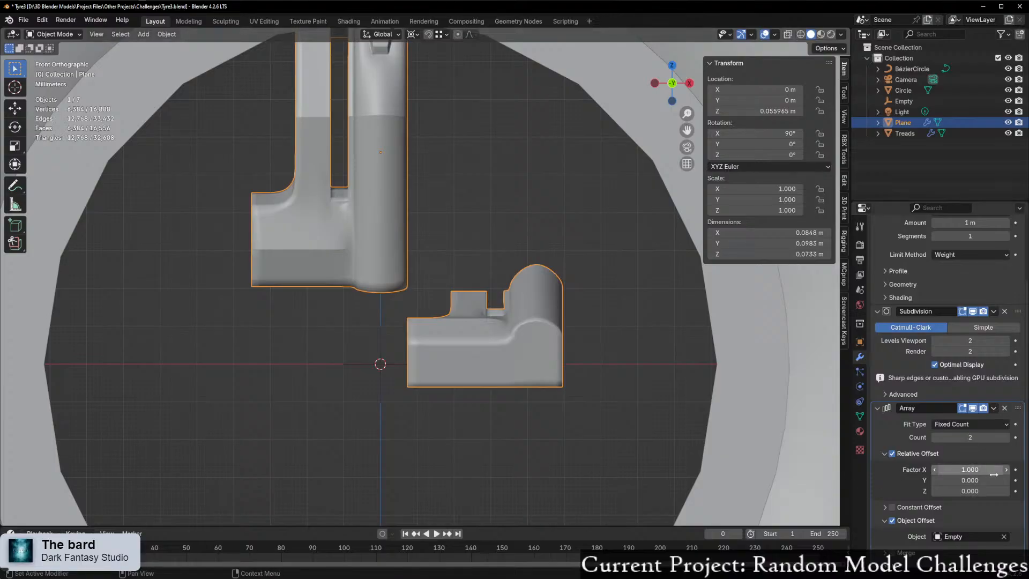
Step: Apply the Plane part's rotation and scale, and inspect how the arrayed copy is oriented inside the rim
scroll(659, 449, "down", 1)
scroll(659, 449, "down", 4)
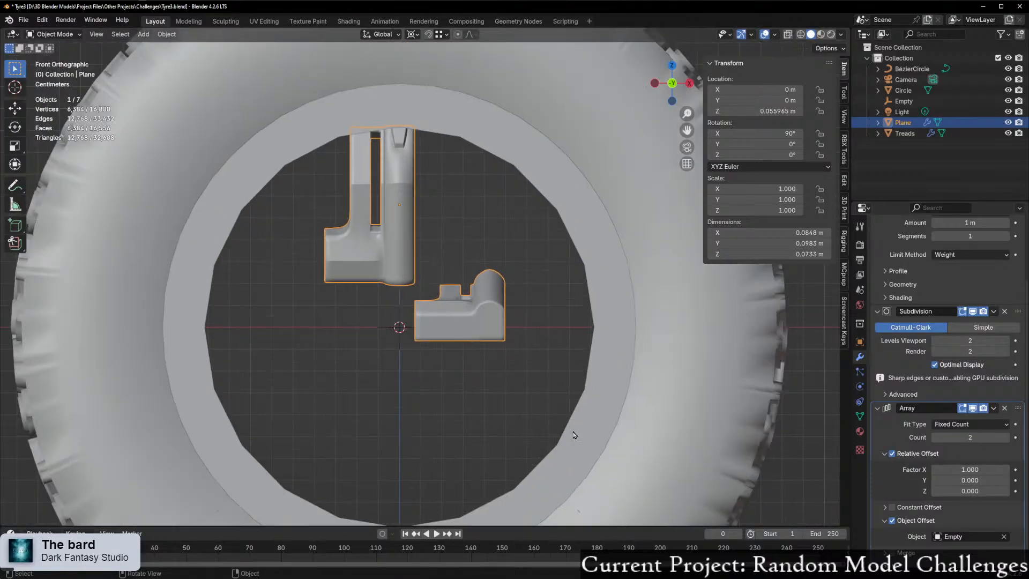
middle_click_drag(569, 434, 551, 381)
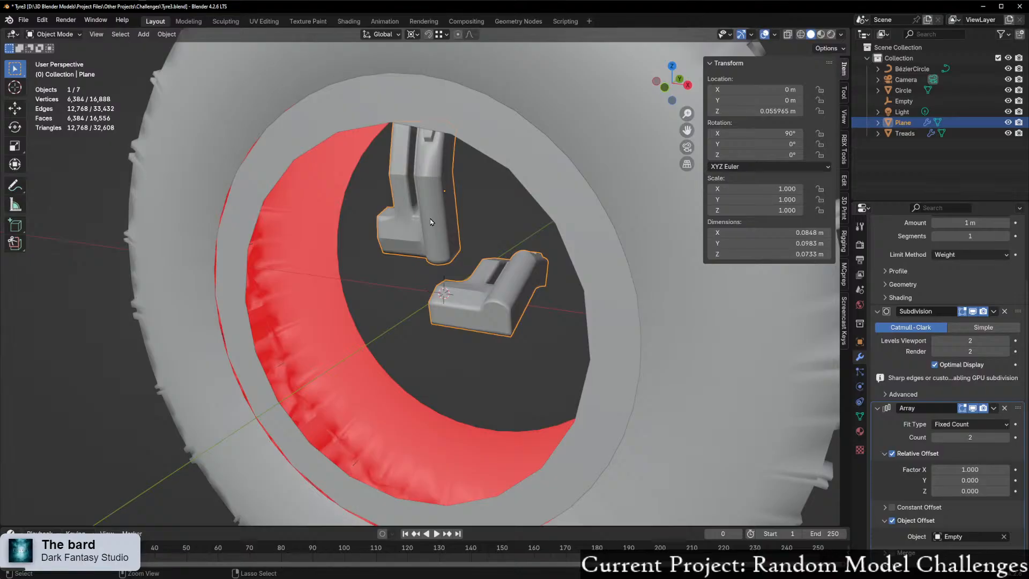
middle_click_drag(431, 224, 430, 245)
key("ctrl+a")
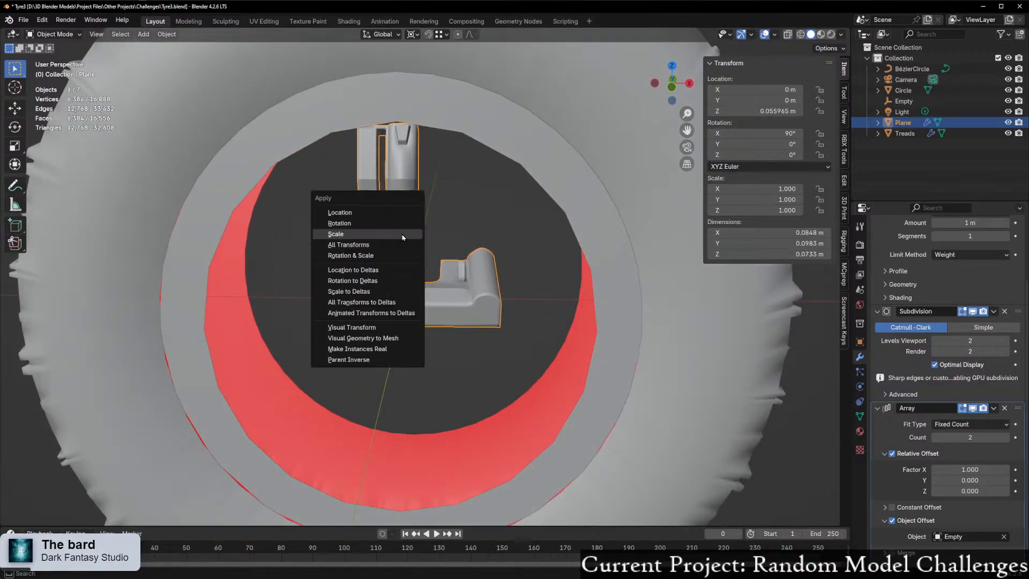
left_click(390, 256)
scroll(489, 294, "up", 5)
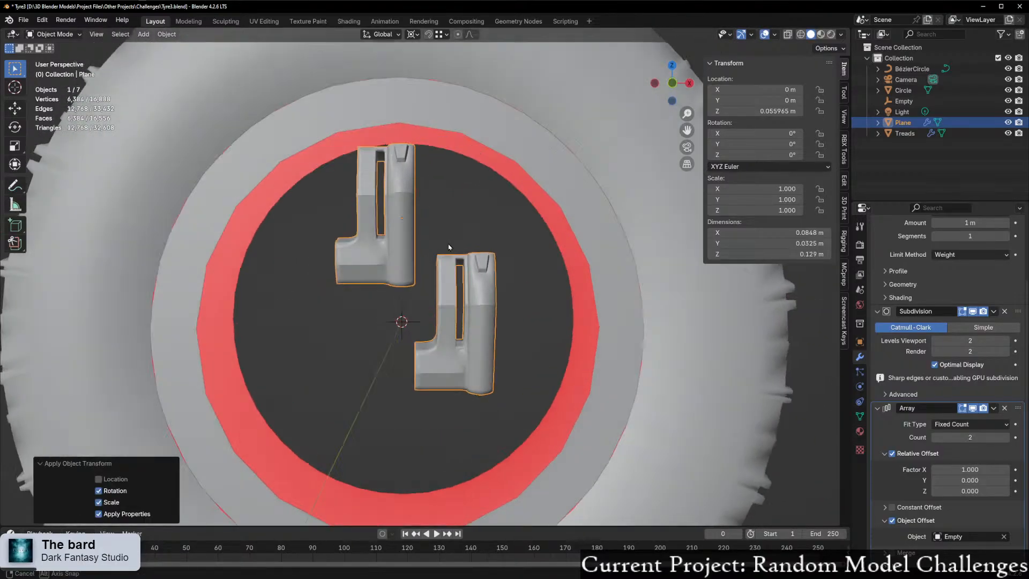
scroll(489, 295, "up", 1)
scroll(606, 279, "down", 2)
scroll(375, 289, "up", 2)
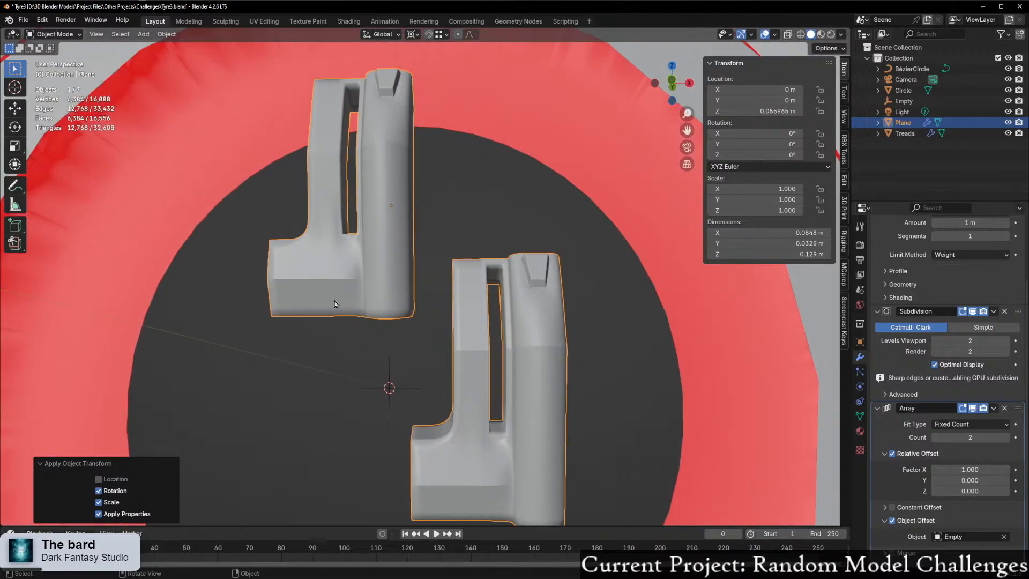
Step: Limit transforms to origins only and move the Plane part's origin down about 0.037 m along Z in front view
key("KP_1")
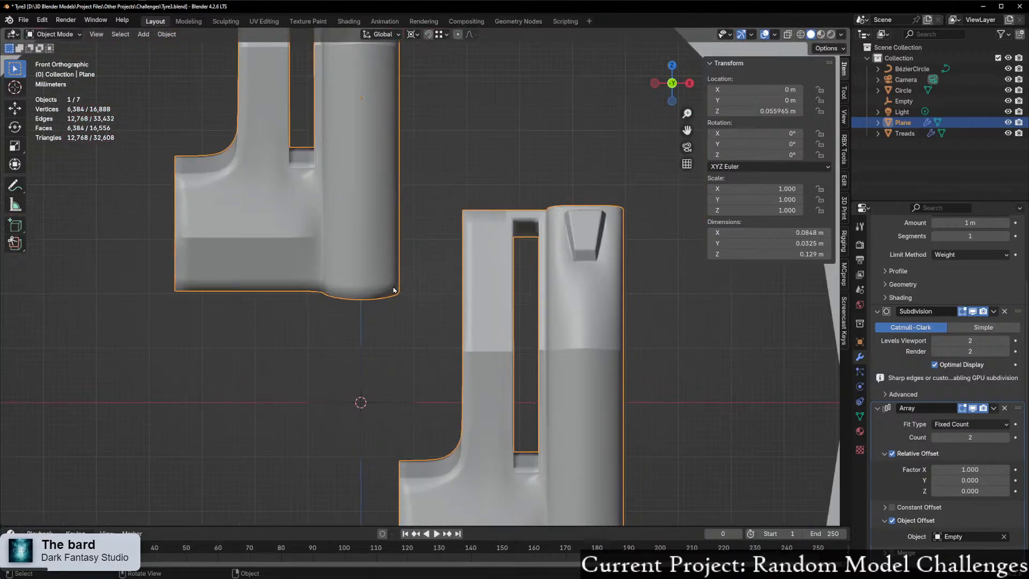
key("ctrl+Tab")
left_click(395, 286)
left_click(828, 49)
left_click(824, 81)
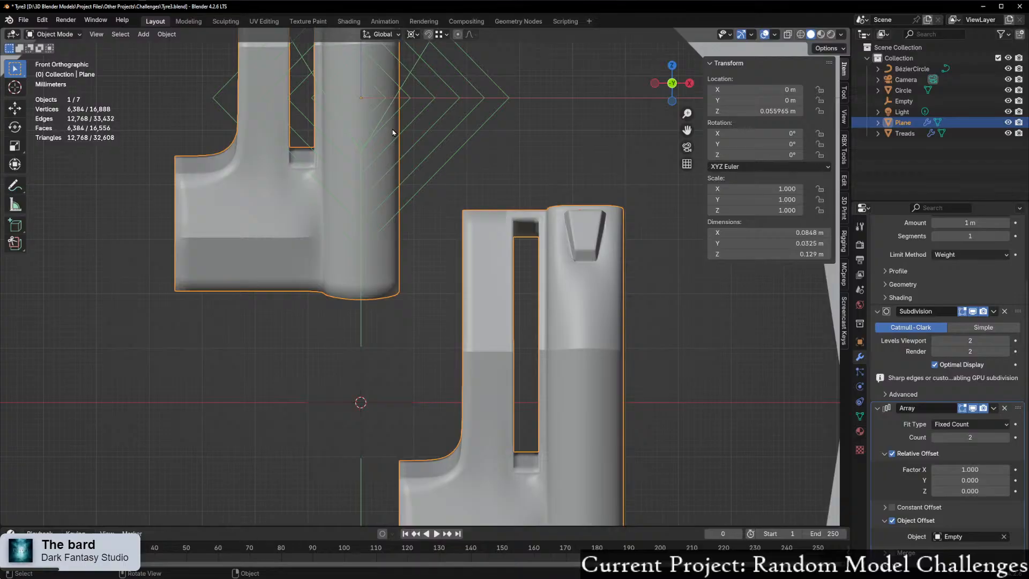
key("g")
key("z")
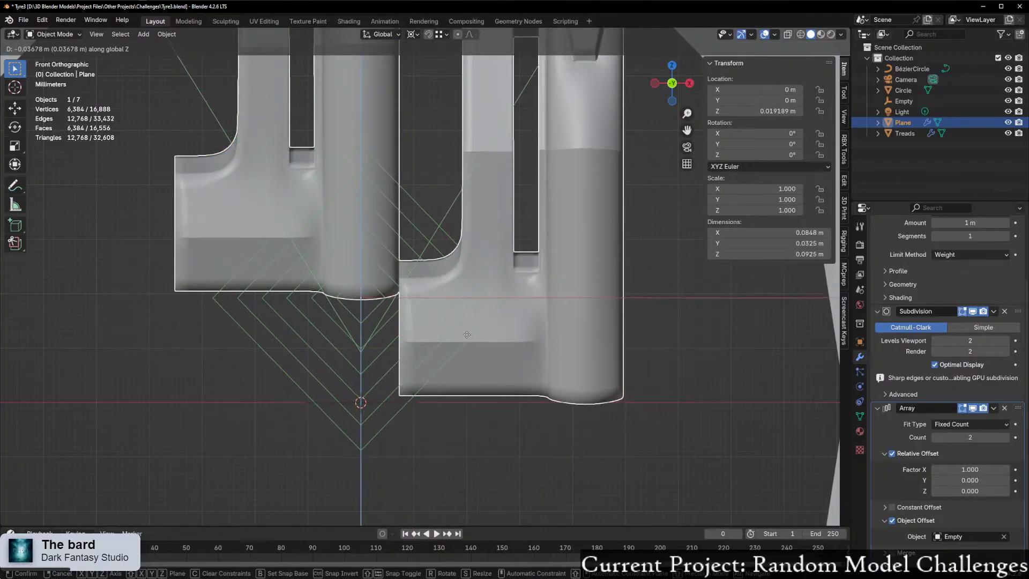
left_click(468, 336)
Step: Set the array's count to 6 and its relative offset X factor to 0
scroll(466, 333, "down", 5)
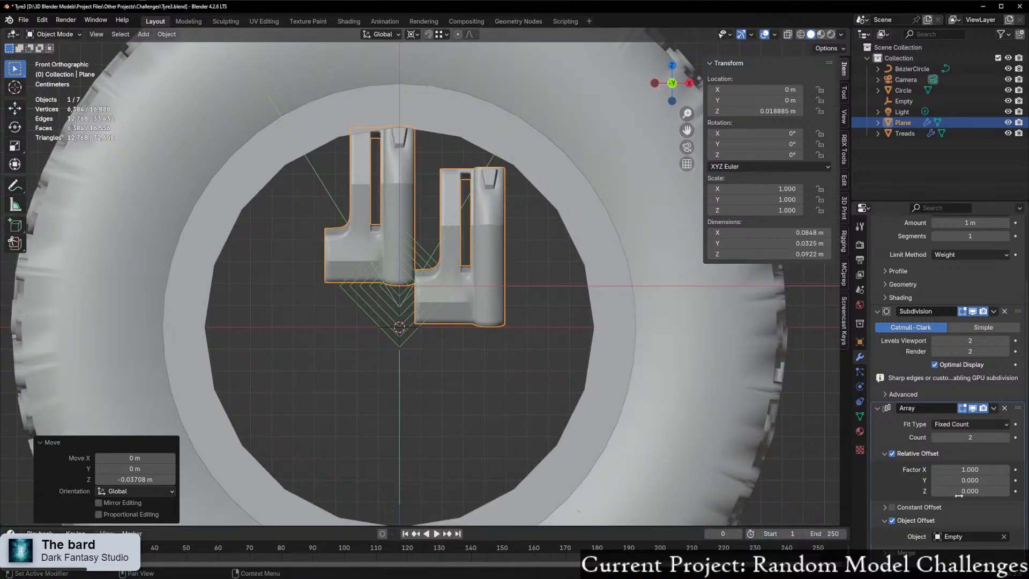
left_click(963, 438)
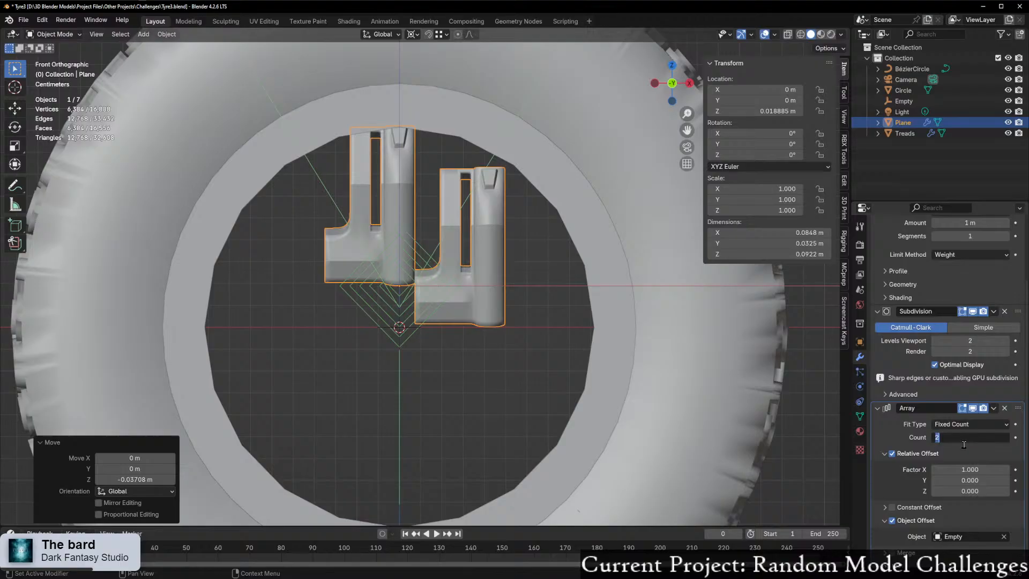
type("6")
key("Return")
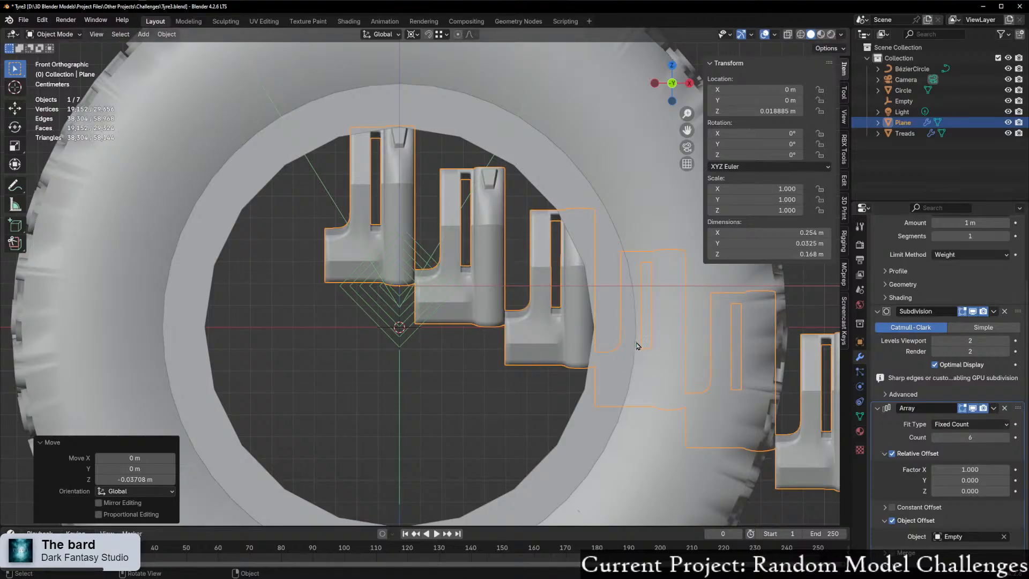
left_click(982, 466)
type("0")
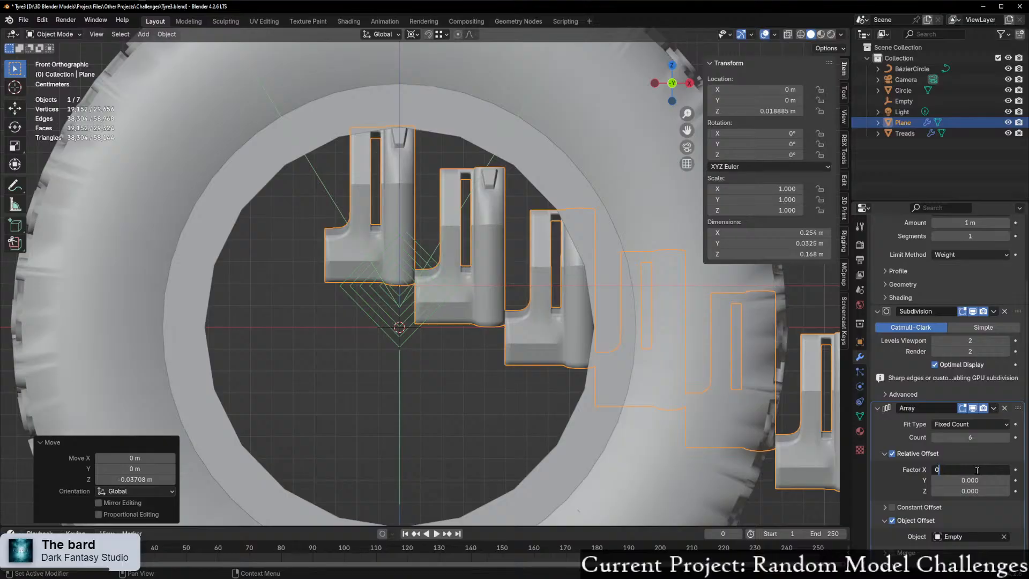
key("Return")
Step: Try a negative relative offset Y factor on the array, undo it, and set the Z factor to 0.260
middle_click_drag(563, 255, 700, 445)
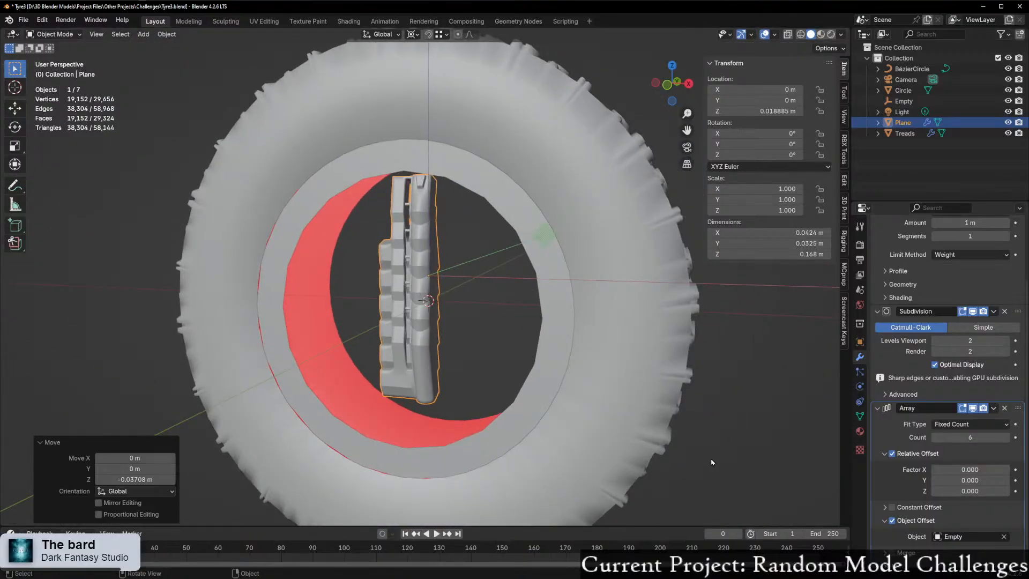
scroll(711, 462, "up", 2)
mouse_move(970, 480)
left_mouse_down()
mouse_move(946, 480)
mouse_move(962, 480)
left_mouse_up()
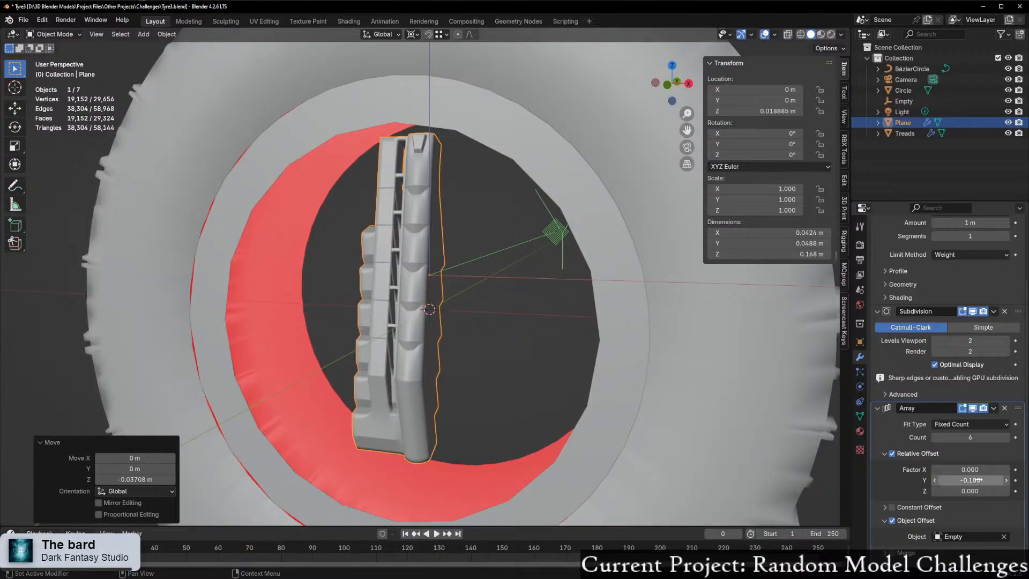
key("ctrl+z")
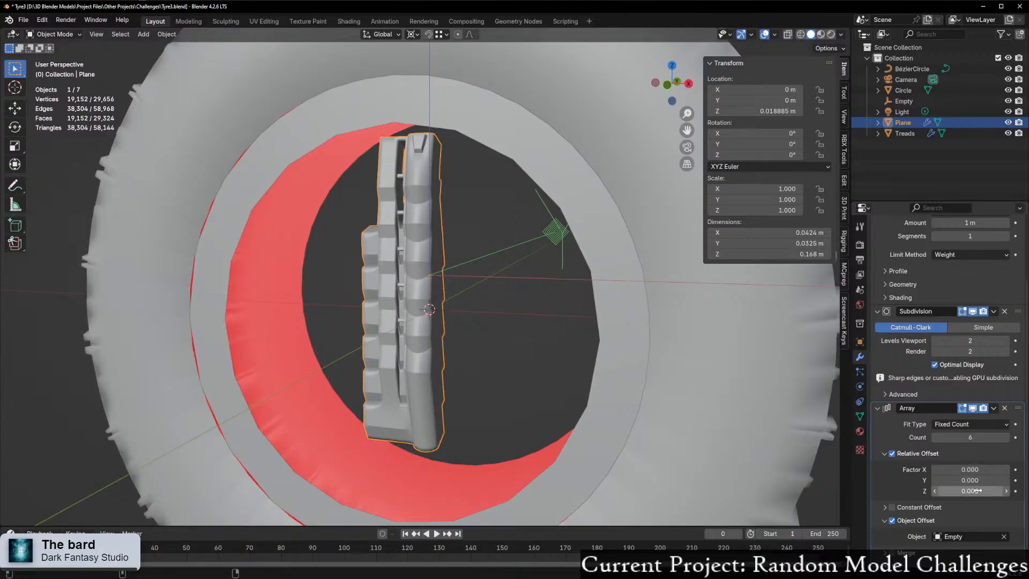
left_click_drag(978, 490, 1001, 491)
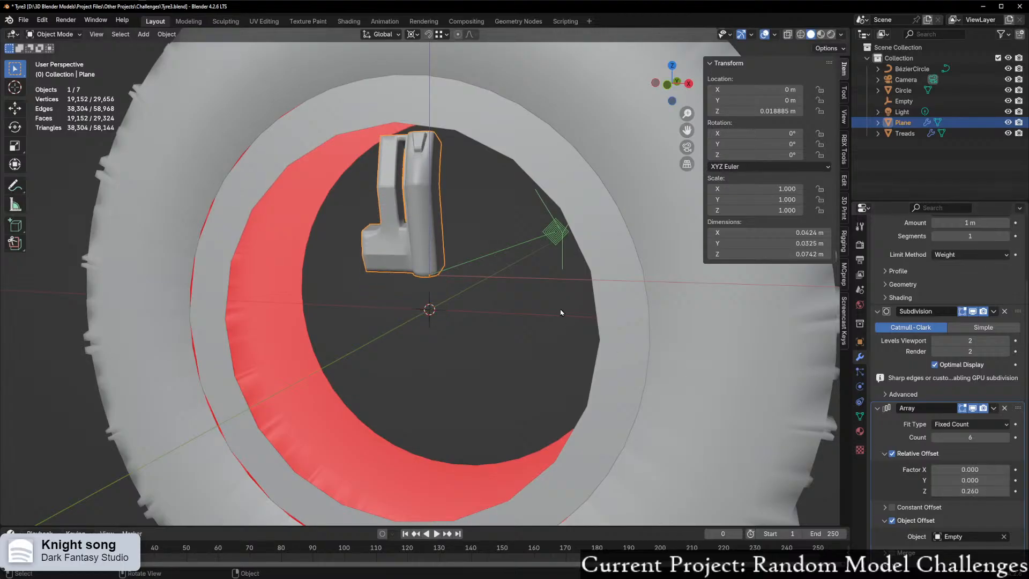
Step: Turn off the origins-only transform limit and rotate the empty about 59.8° around global Y in front view
middle_click_drag(560, 313, 501, 321)
left_click(411, 315)
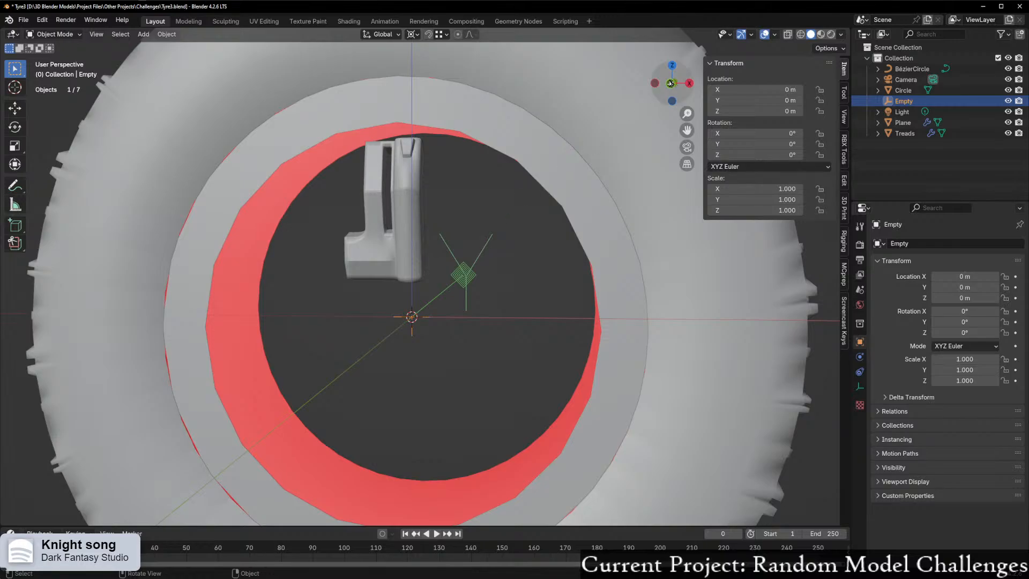
left_click(826, 49)
left_click(824, 80)
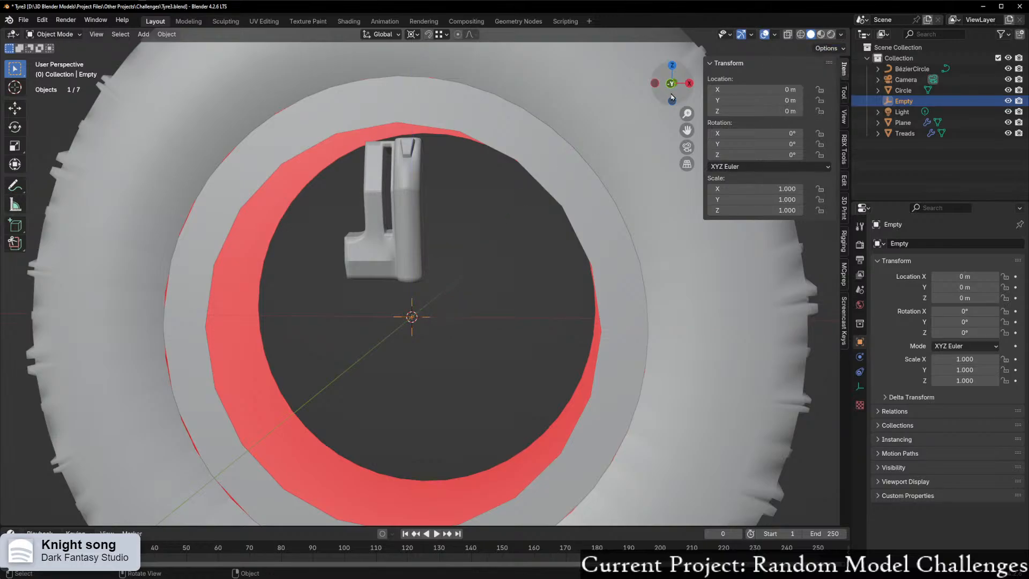
left_click(670, 83)
key("r")
key("y")
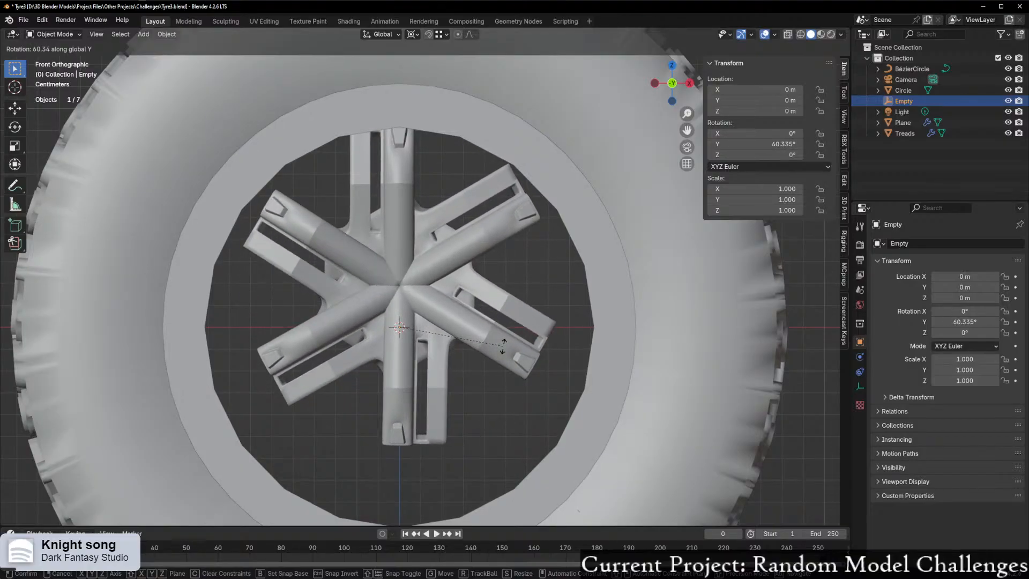
left_click(503, 346)
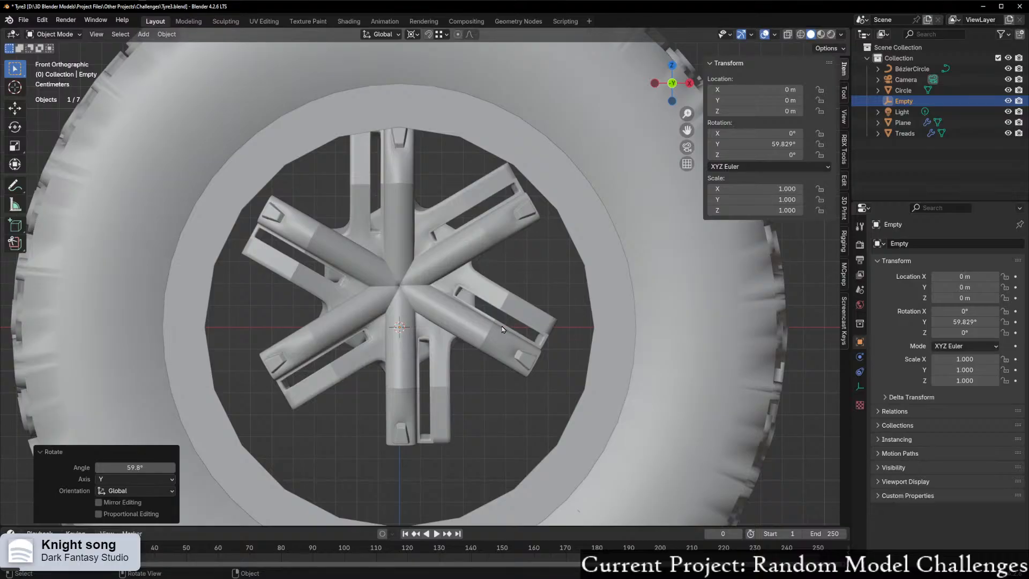
Step: Set the arrayed Plane part's origin to the 3D cursor
left_click(401, 275)
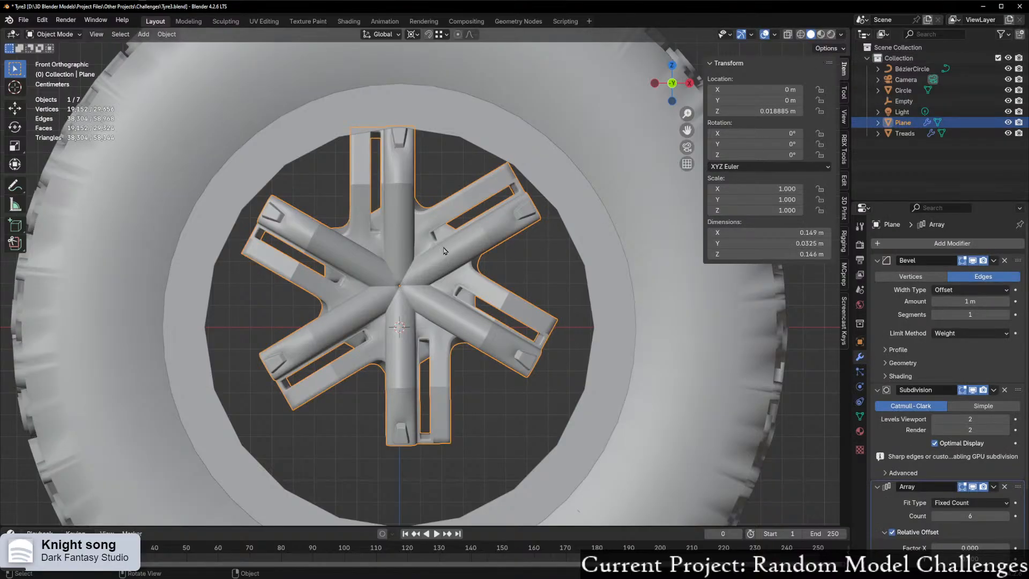
key("shift+s")
key("Escape")
right_click(406, 240)
mouse_move(407, 240)
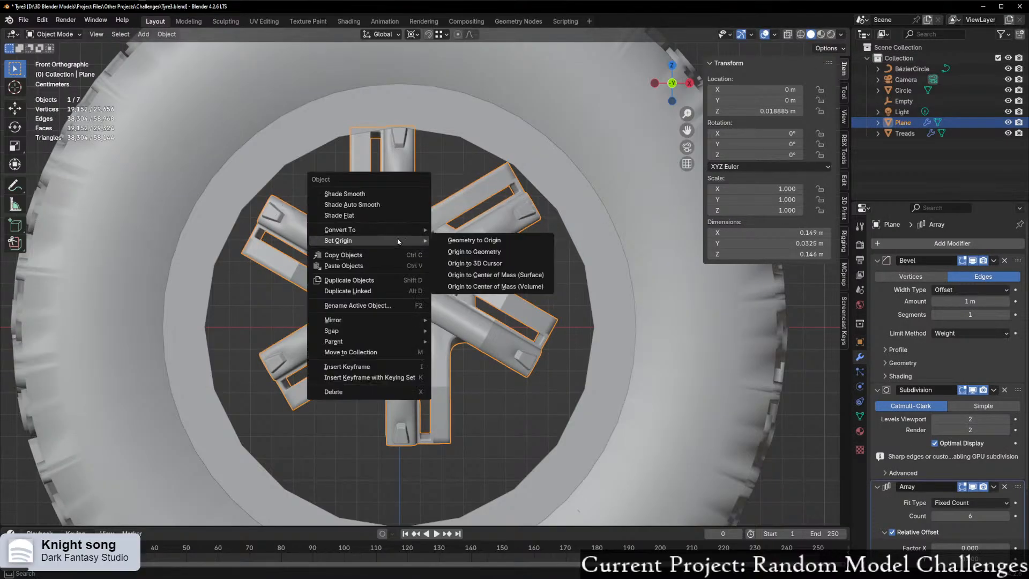
left_click(496, 263)
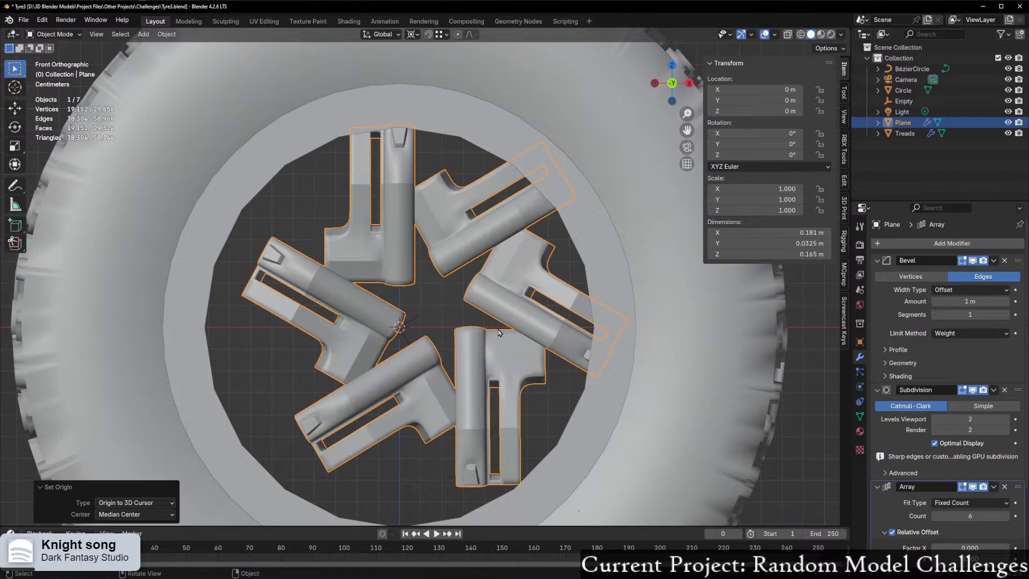
Step: Try moving the Plane part about -0.018 m along X, and undo both that move and the origin change
middle_click_drag(474, 329, 461, 335)
scroll(363, 268, "up", 2)
key("g")
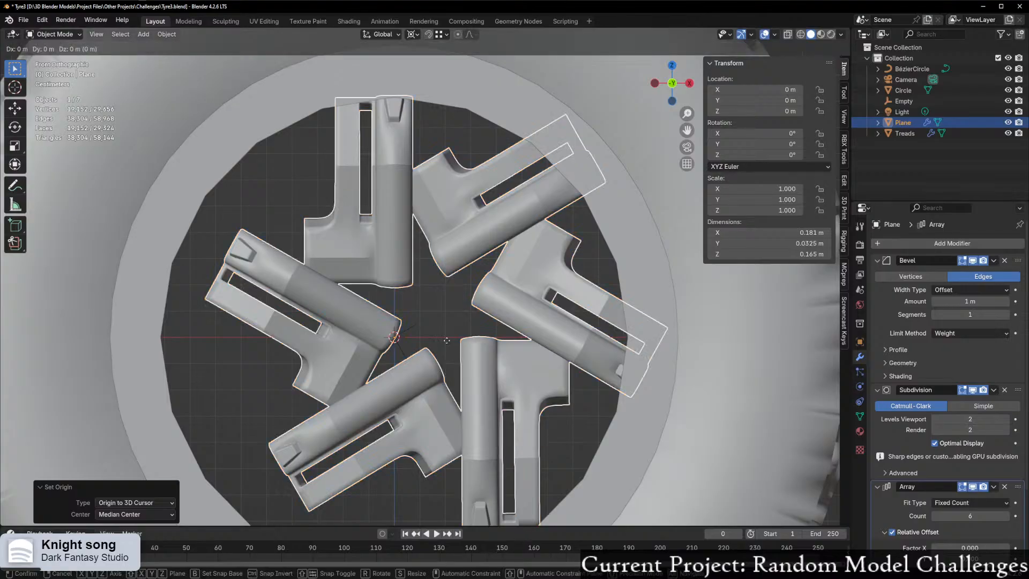
key("x")
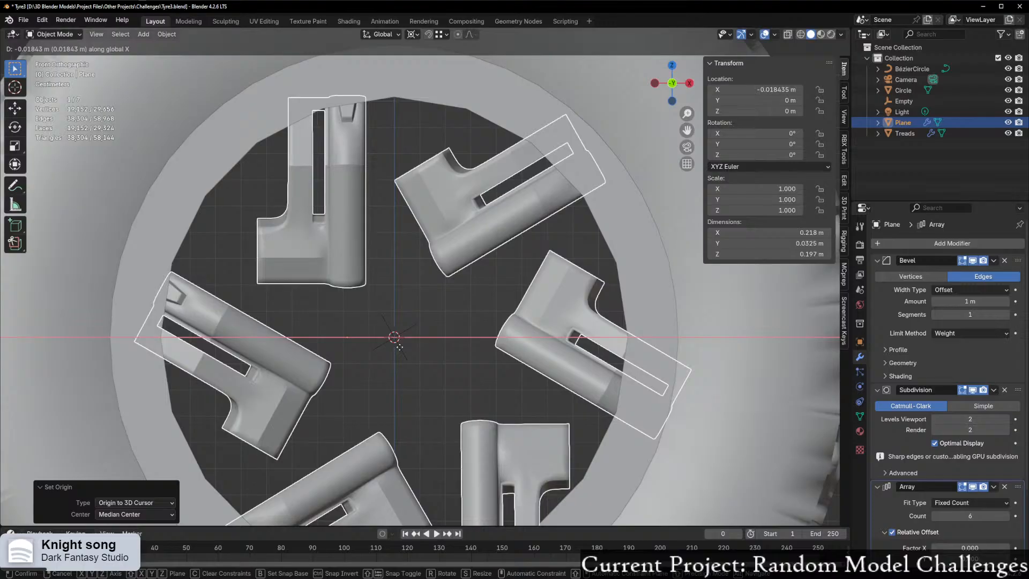
left_click(399, 347)
scroll(400, 347, "down", 6)
mouse_move(399, 347)
middle_mouse_down()
mouse_move(668, 351)
mouse_move(436, 351)
mouse_move(402, 361)
middle_mouse_up()
left_click(673, 87)
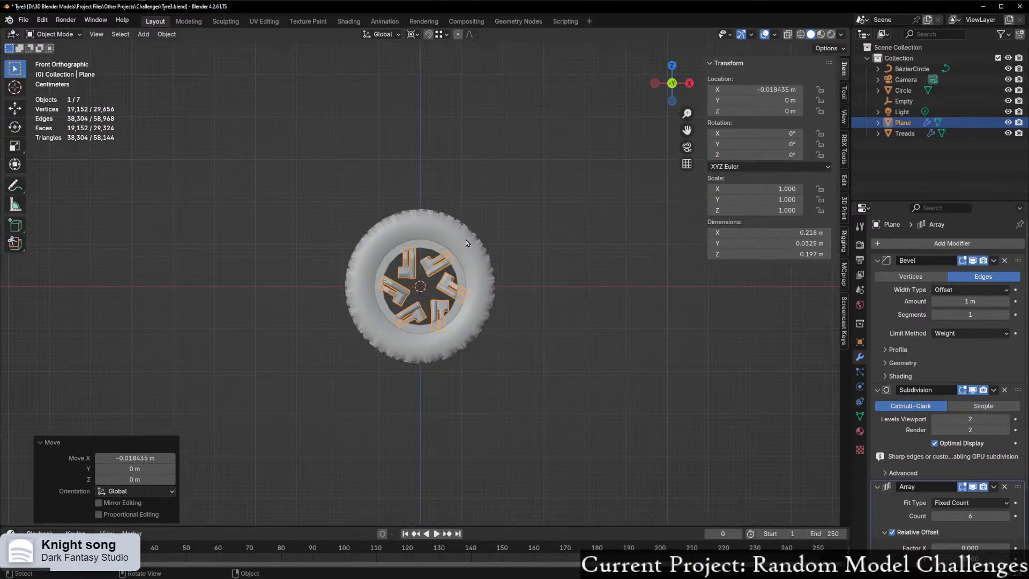
scroll(480, 258, "up", 9)
scroll(470, 268, "up", 1)
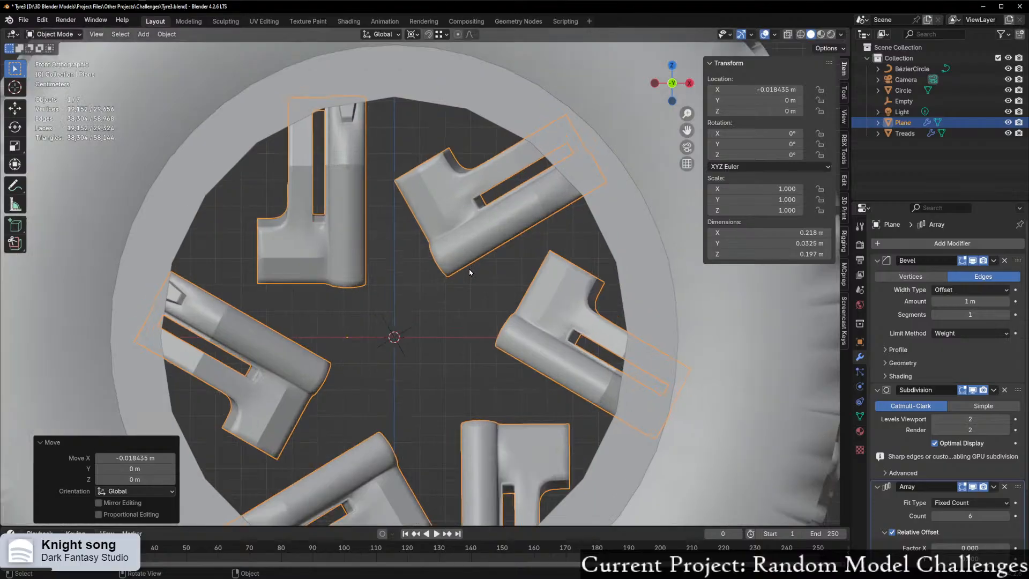
key("ctrl+z")
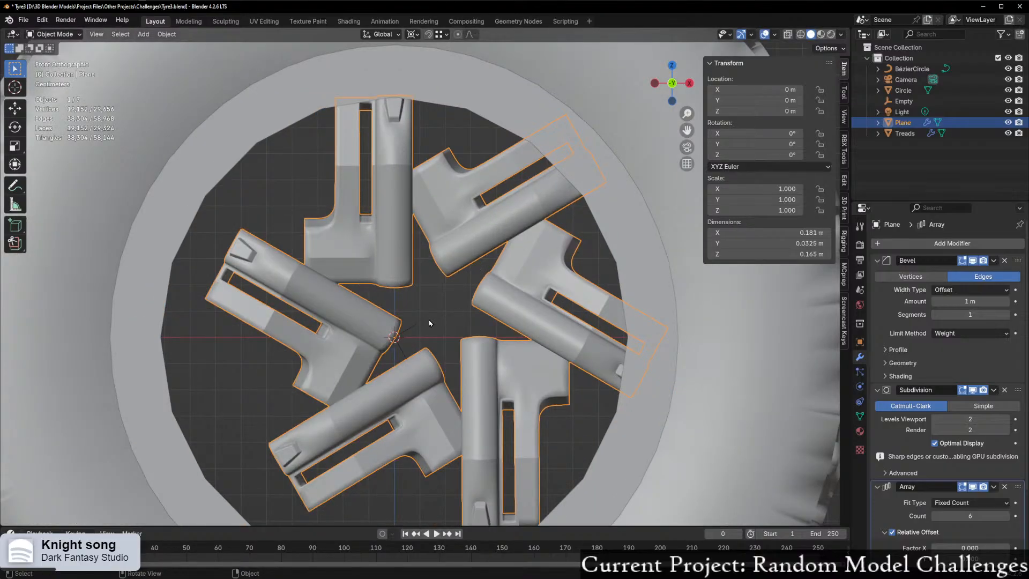
key("ctrl+z")
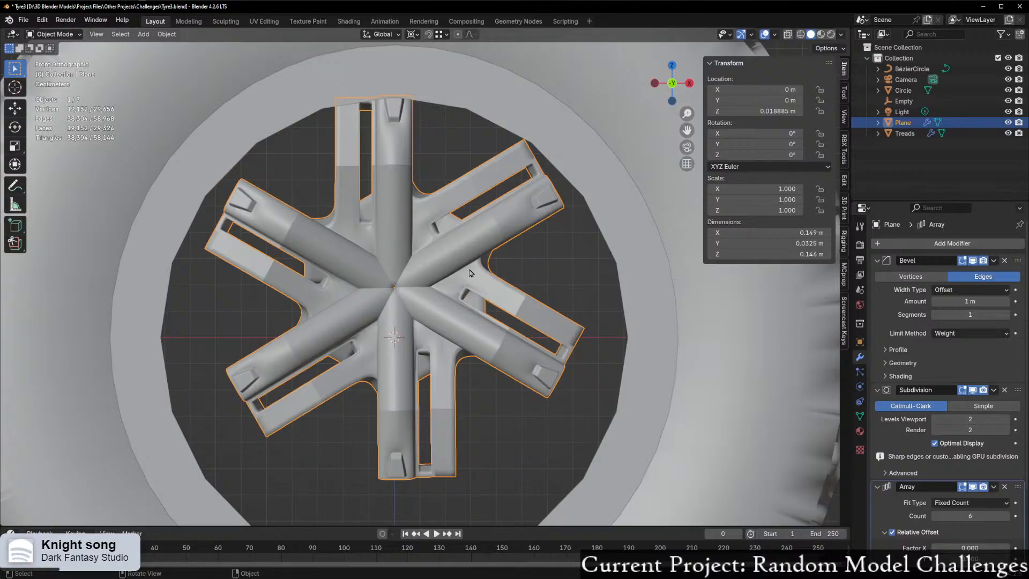
Step: Reset the array's relative offset Z factor to 0
middle_click_drag(440, 300, 750, 300)
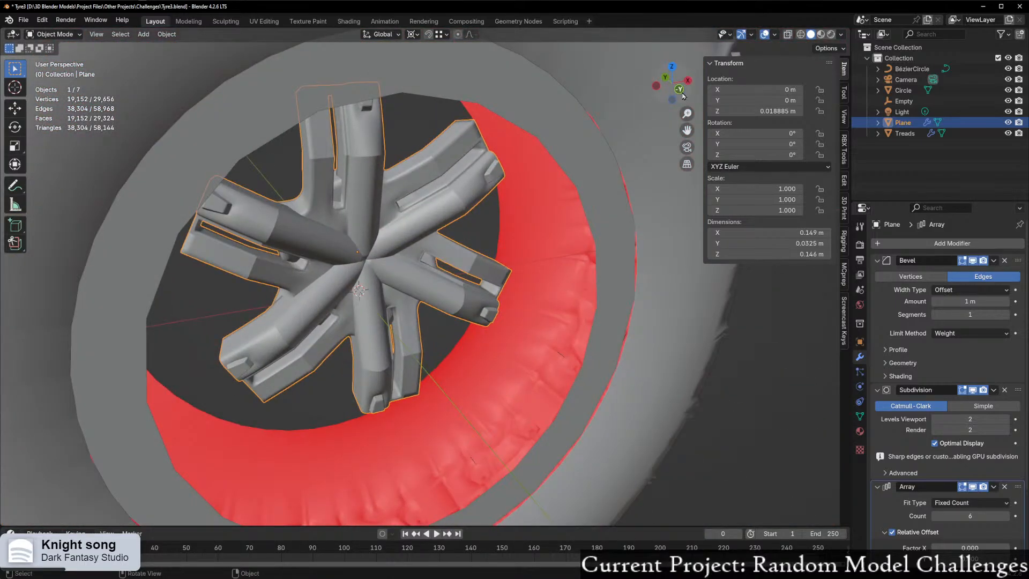
key("KP_1")
scroll(943, 397, "down", 3)
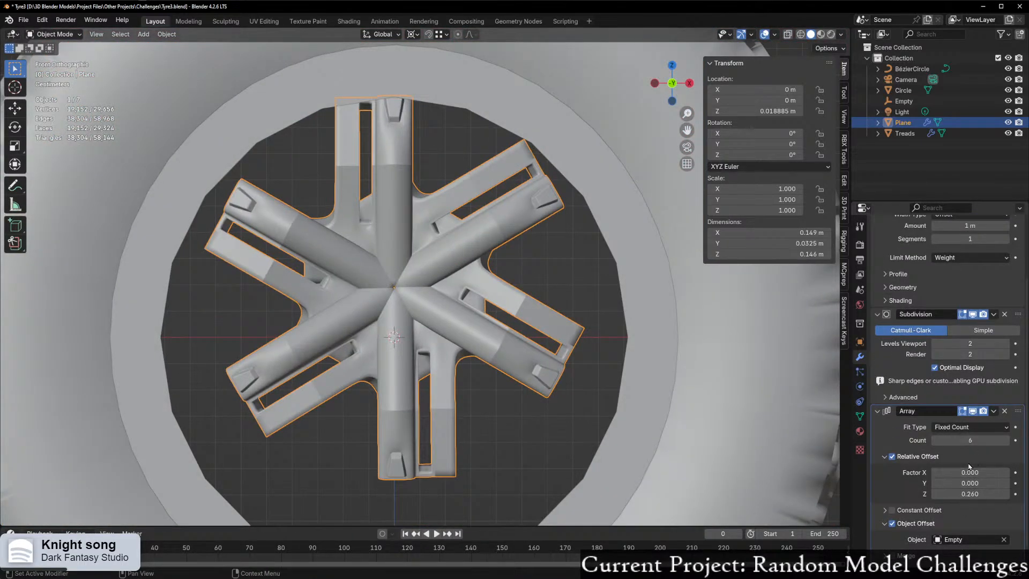
key("BackSpace")
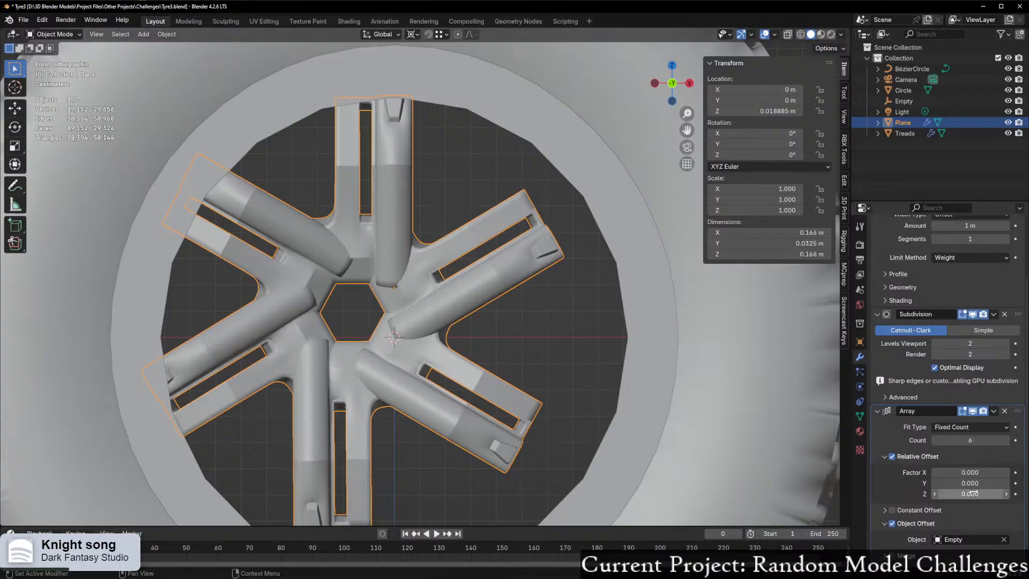
middle_click_drag(608, 335, 557, 355)
scroll(557, 354, "down", 1)
left_click(661, 92)
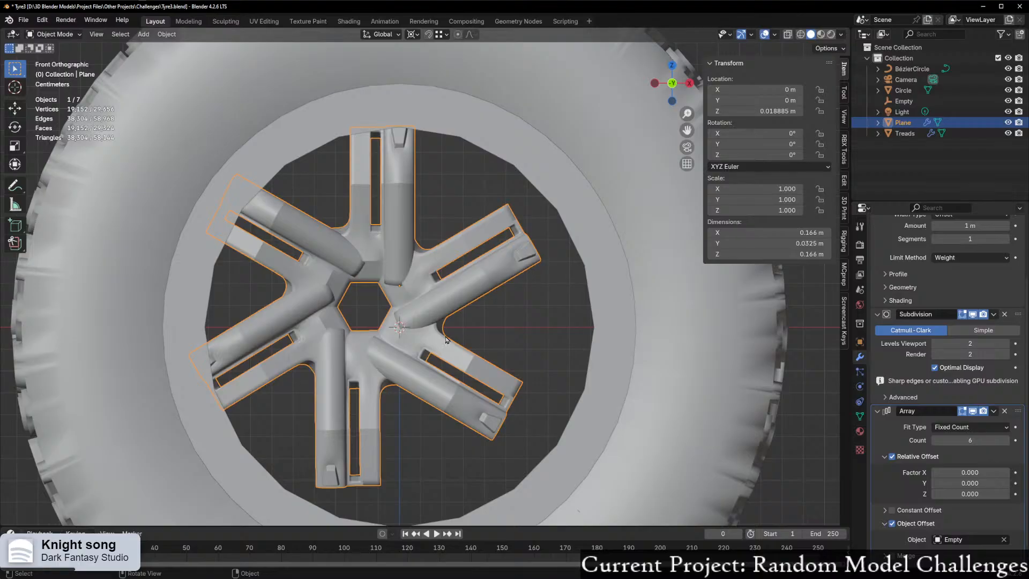
key("g")
key("y")
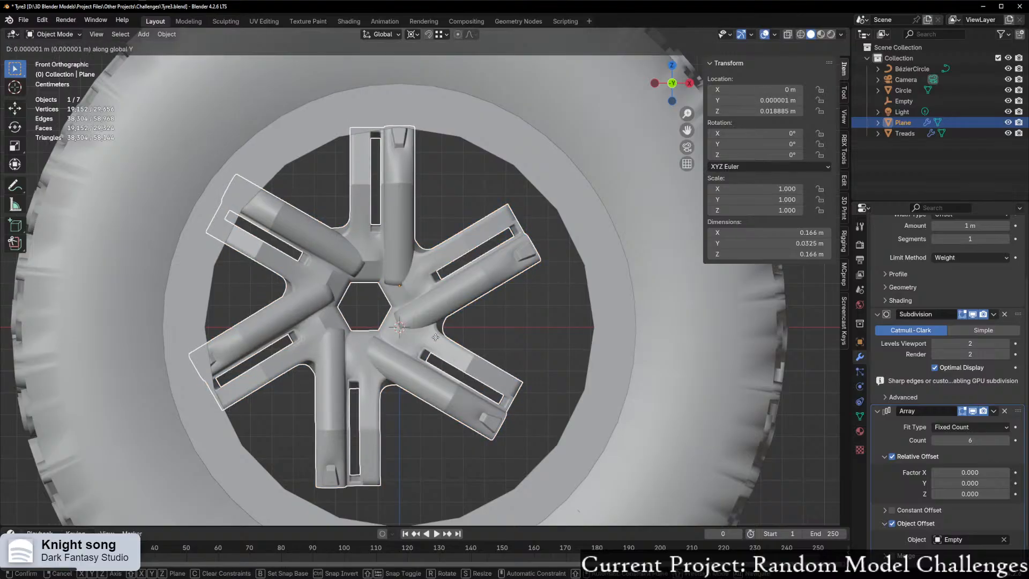
key("x")
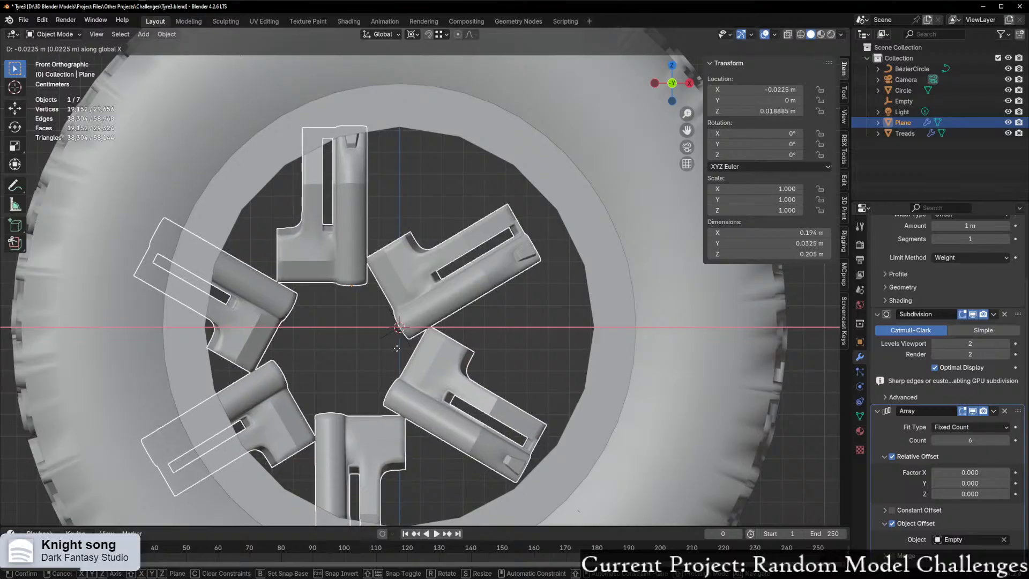
right_click(395, 348)
Step: Limit transforms to origins only and try shifting the Plane part's origin along X
left_click(827, 49)
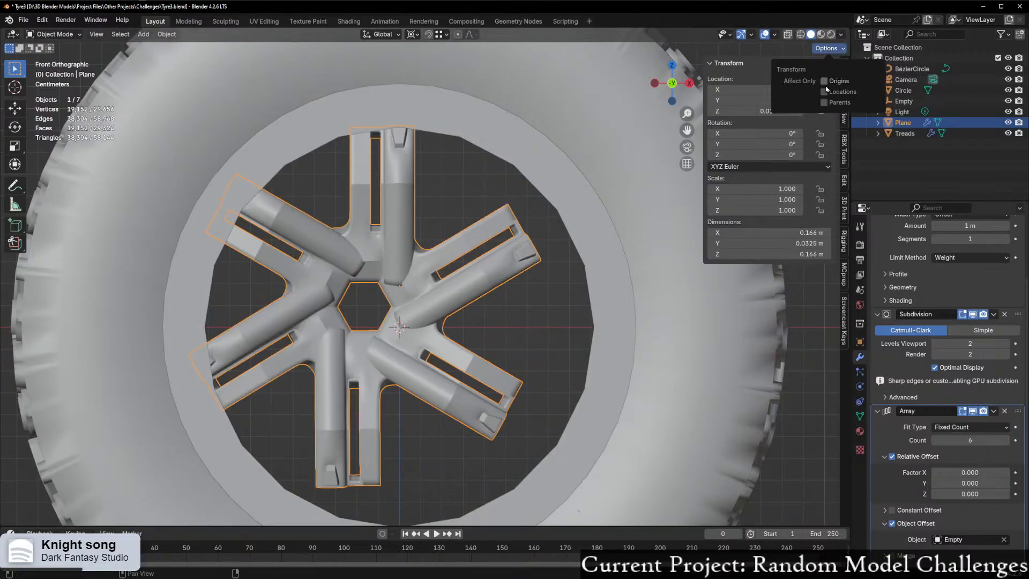
left_click(824, 82)
key("g")
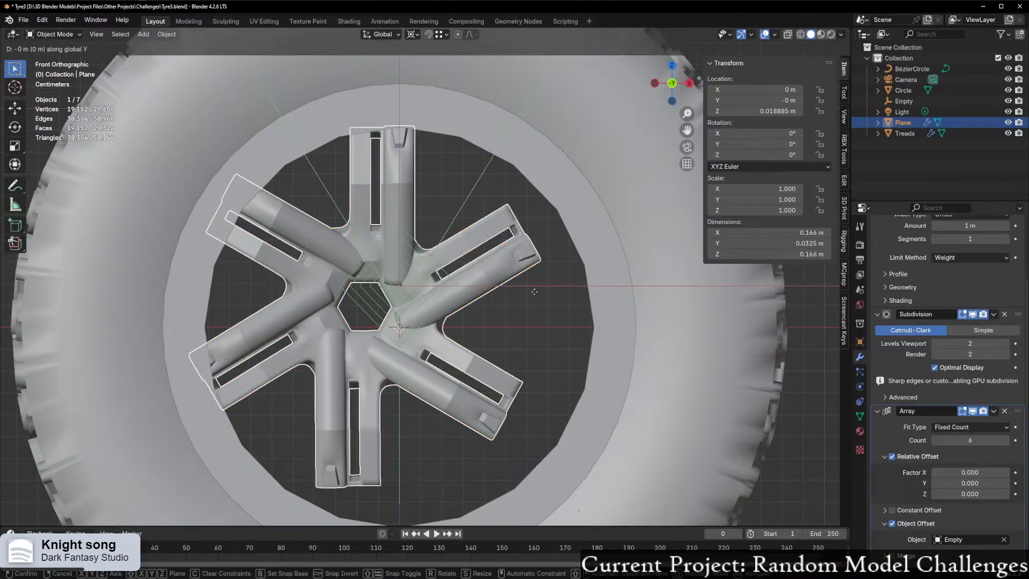
key("x")
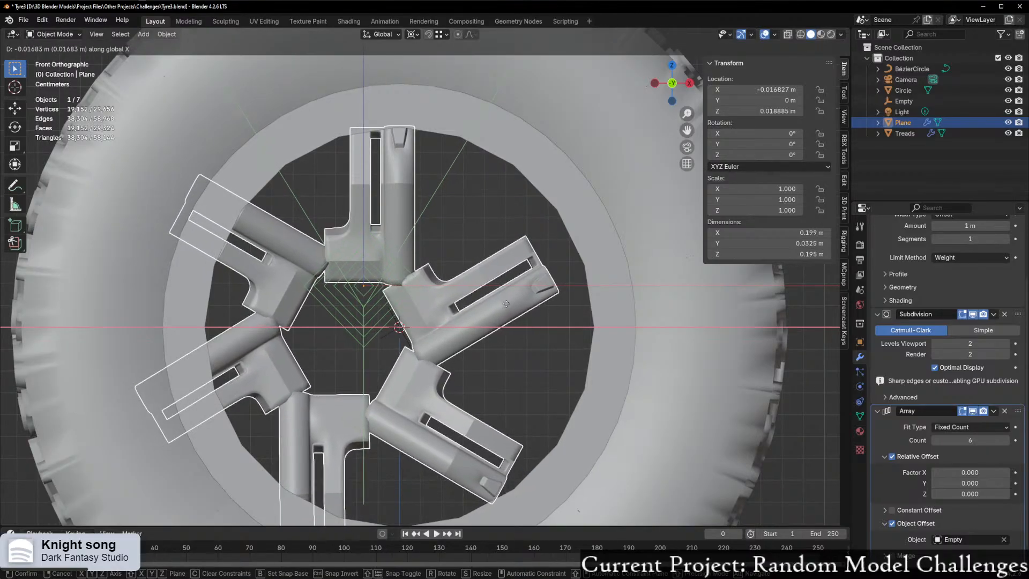
right_click(505, 304)
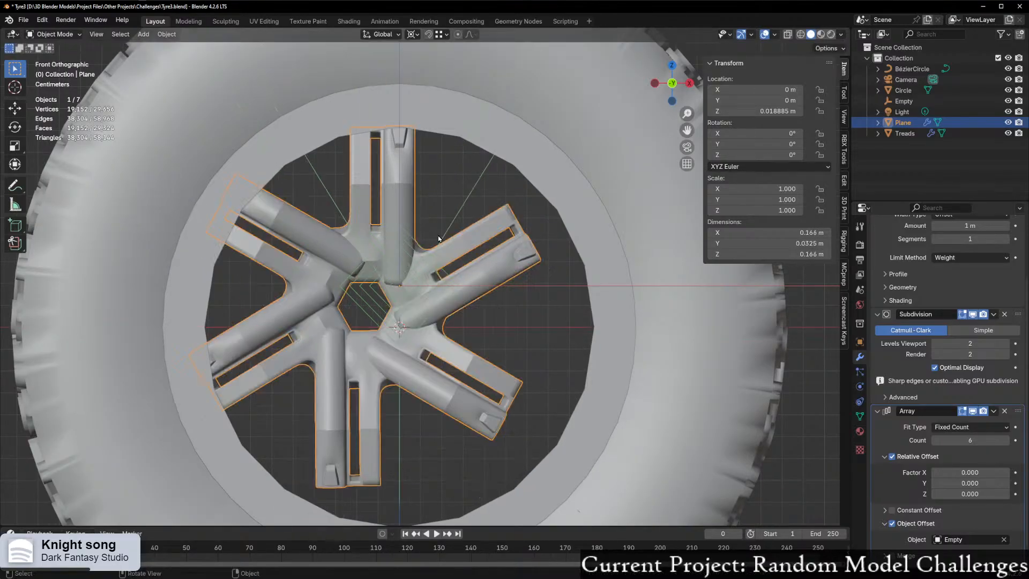
Step: Set the Plane part's origin to its center of mass (surface)
key("ctrl+Tab")
right_click(382, 203)
key("shift+s")
right_click(390, 210)
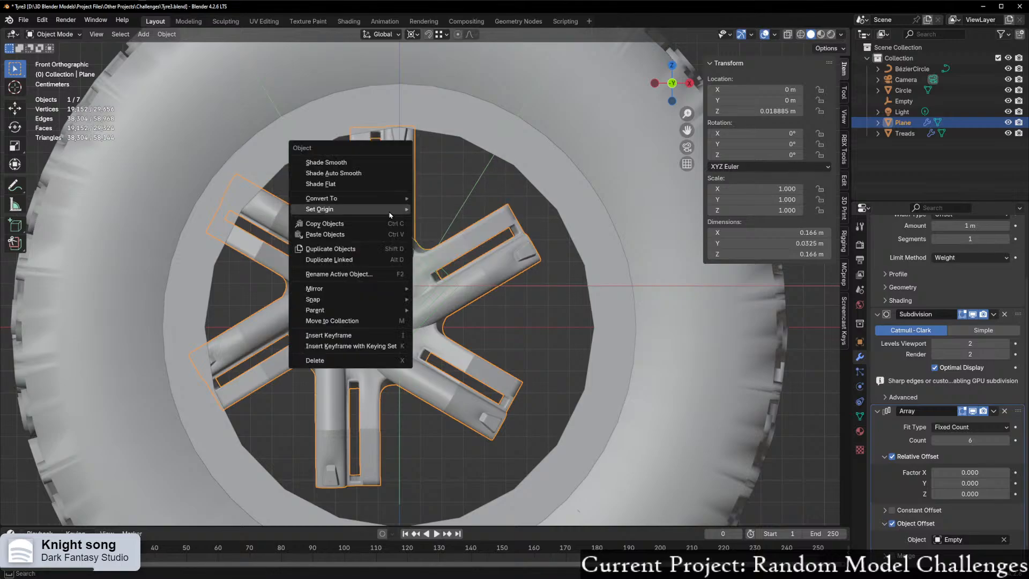
mouse_move(411, 217)
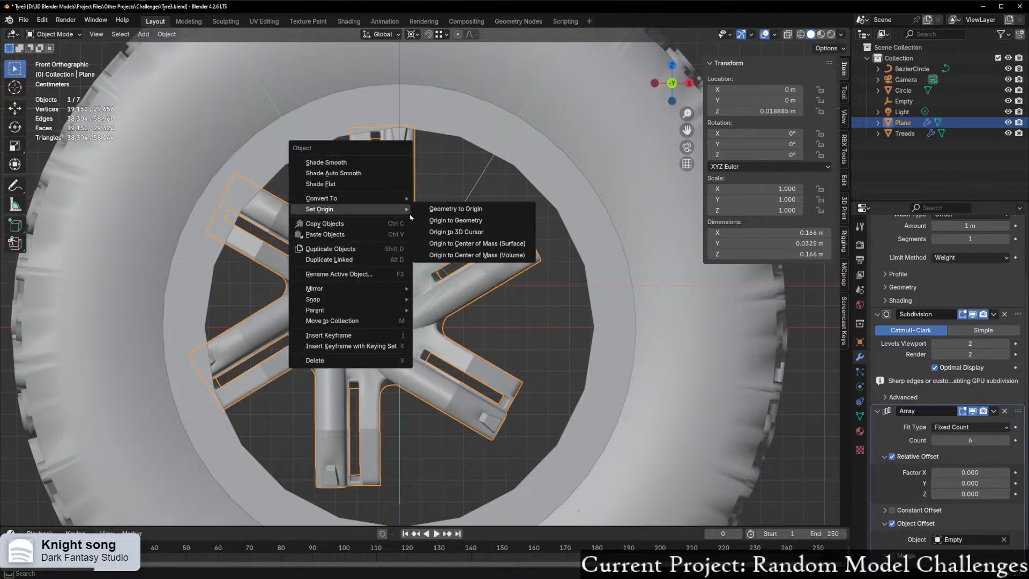
left_click(469, 243)
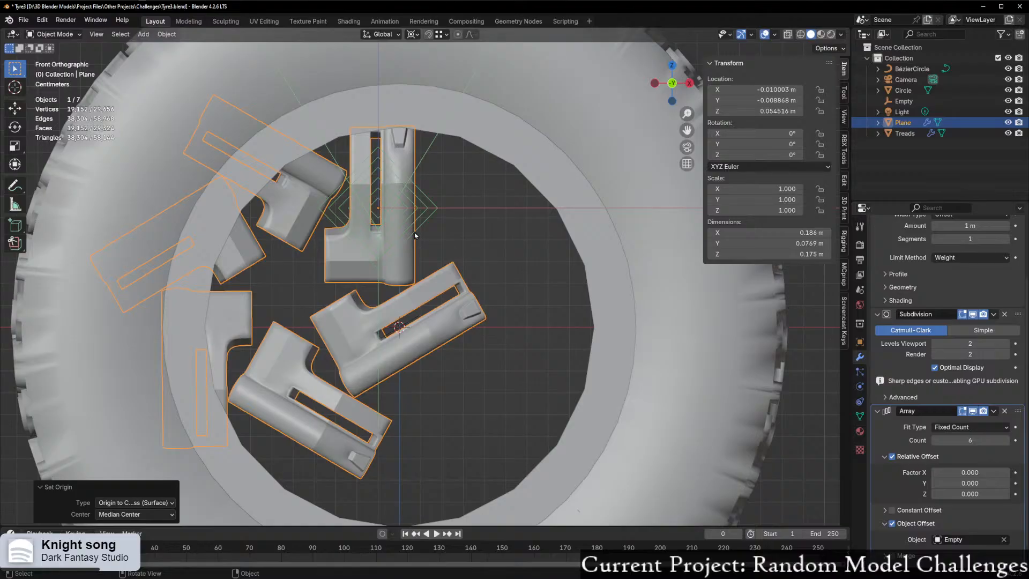
Step: Move the Plane part's origin down about 0.034 m along Z, and turn off the origins-only transform limit
key("g")
key("z")
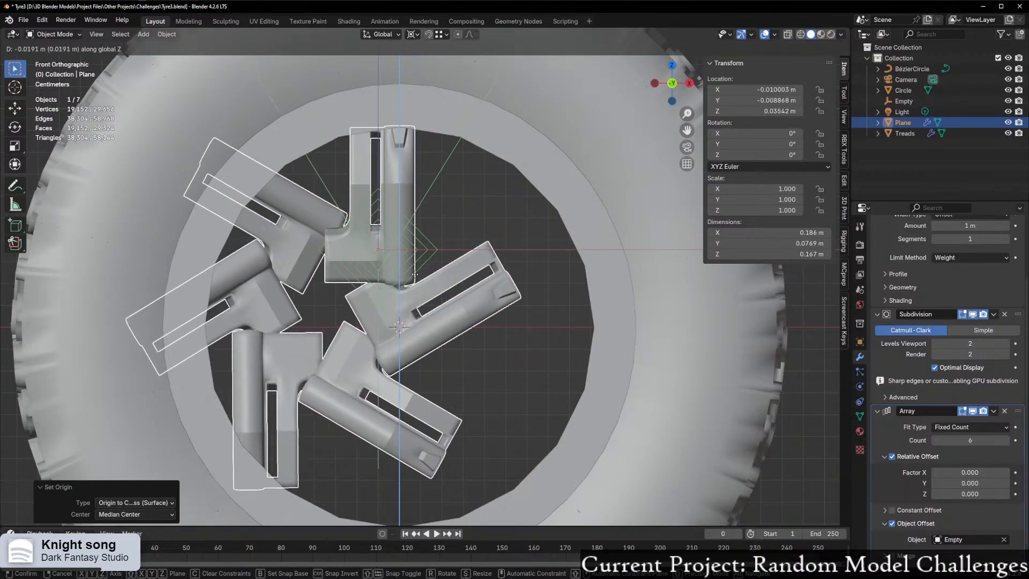
left_click(420, 306)
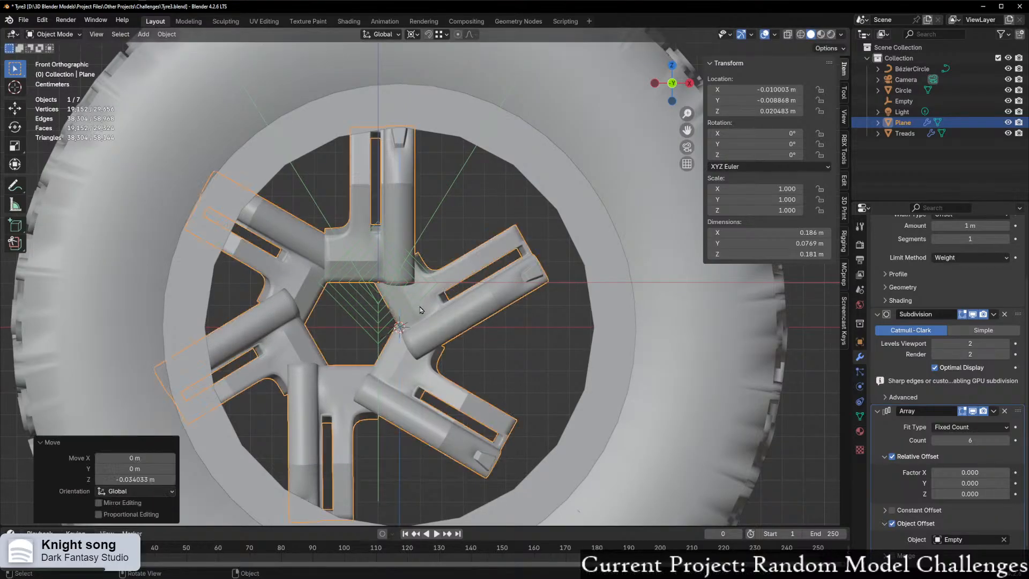
left_click(818, 49)
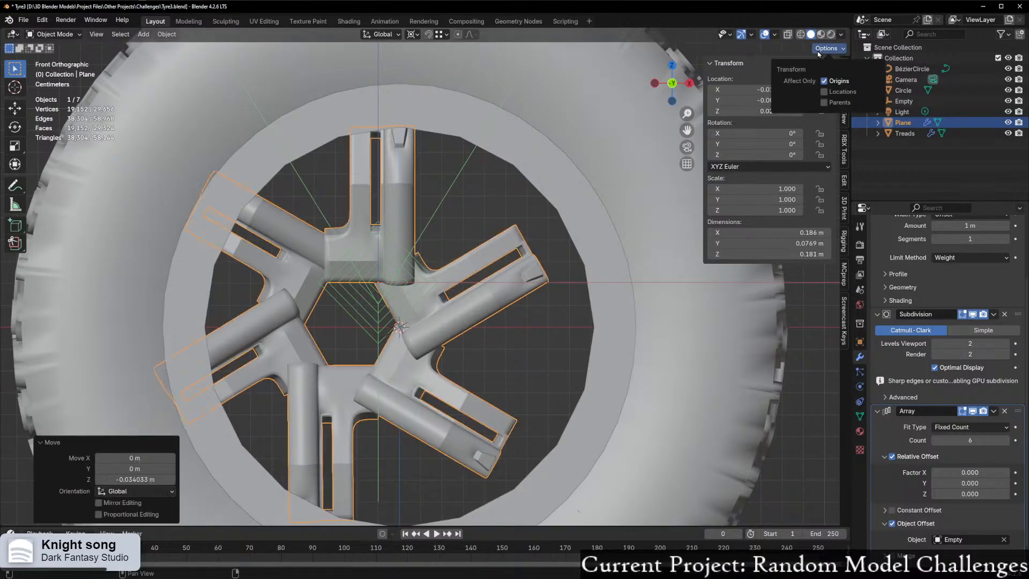
left_click(836, 84)
key("g")
key("x")
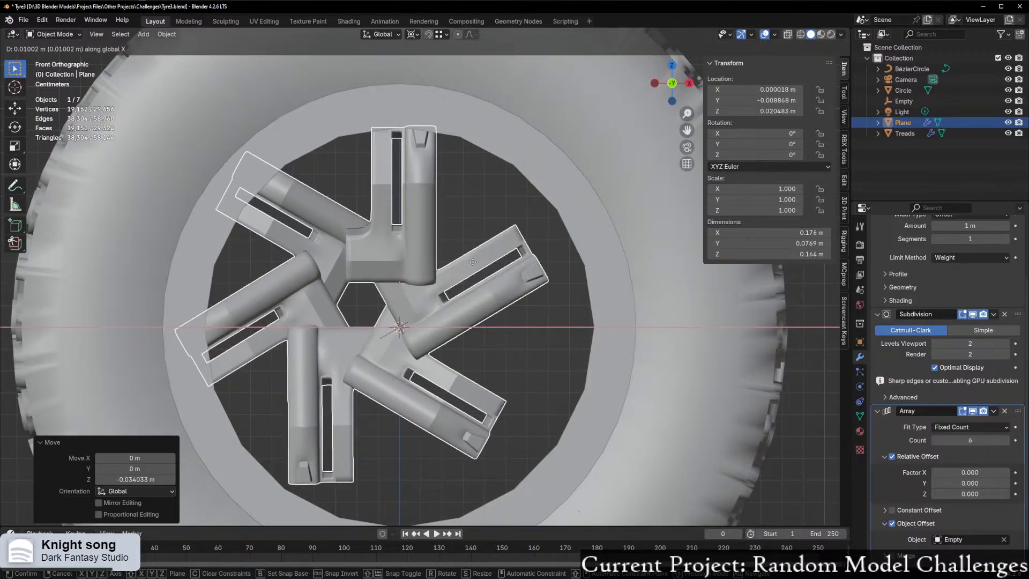
right_click(477, 266)
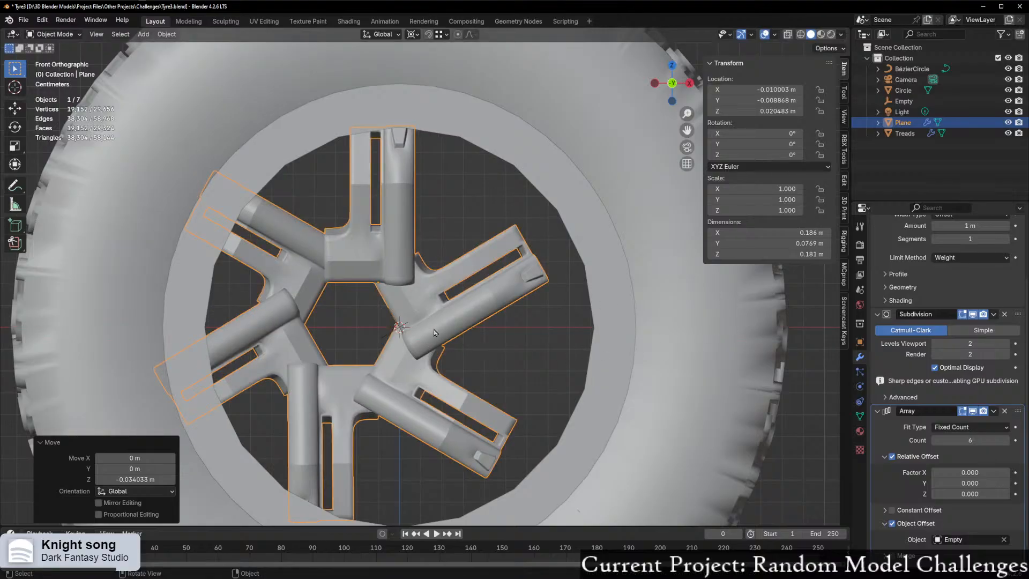
left_click(402, 330)
key("g")
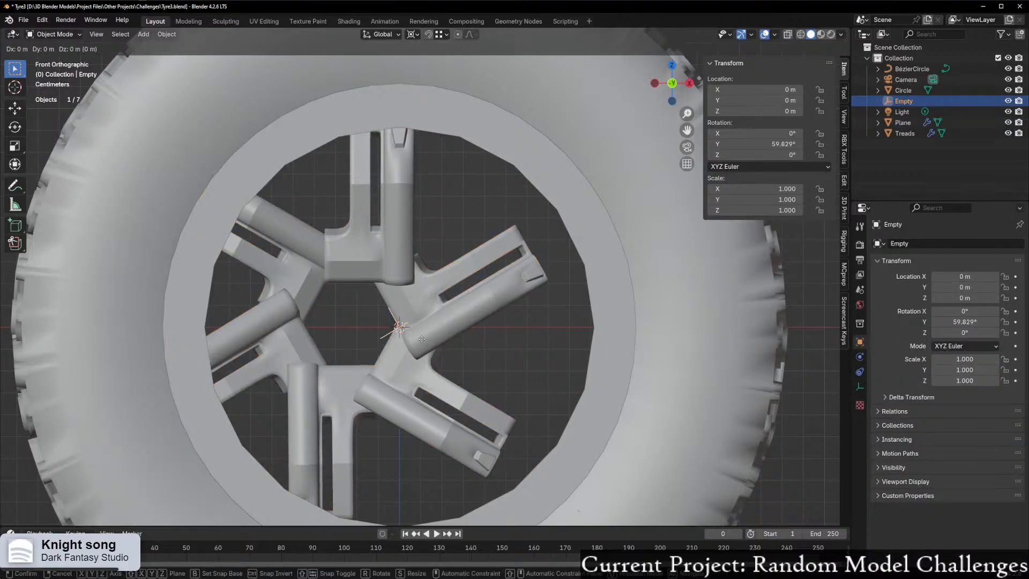
key("x")
right_click(464, 342)
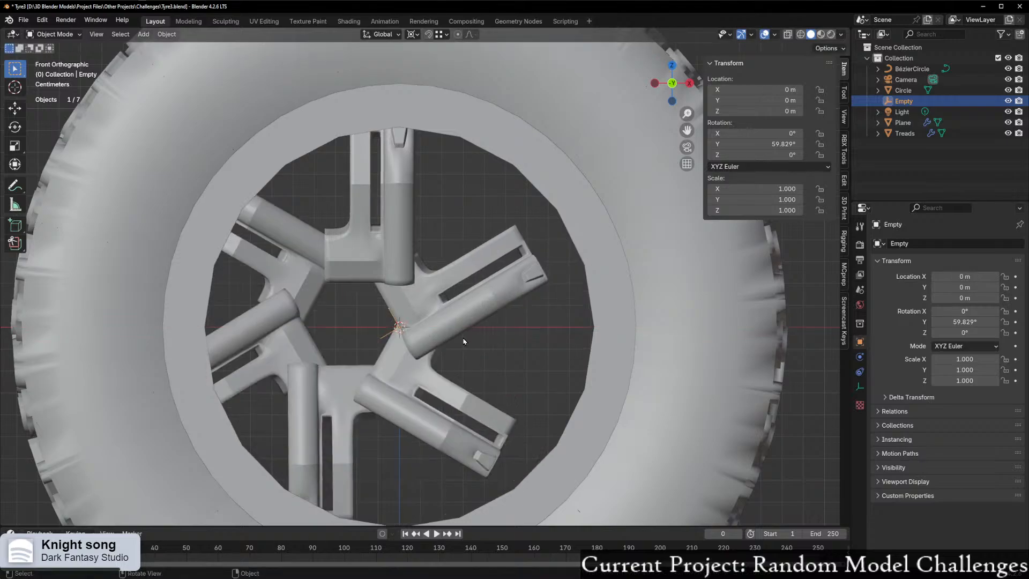
Step: Select the Plane part and examine from behind and in front how its arrayed copies sit inside the wheel
left_click(392, 244)
middle_click_drag(393, 244, 708, 294)
scroll(571, 316, "down", 4)
middle_click_drag(568, 316, 525, 318)
scroll(459, 324, "up", 4)
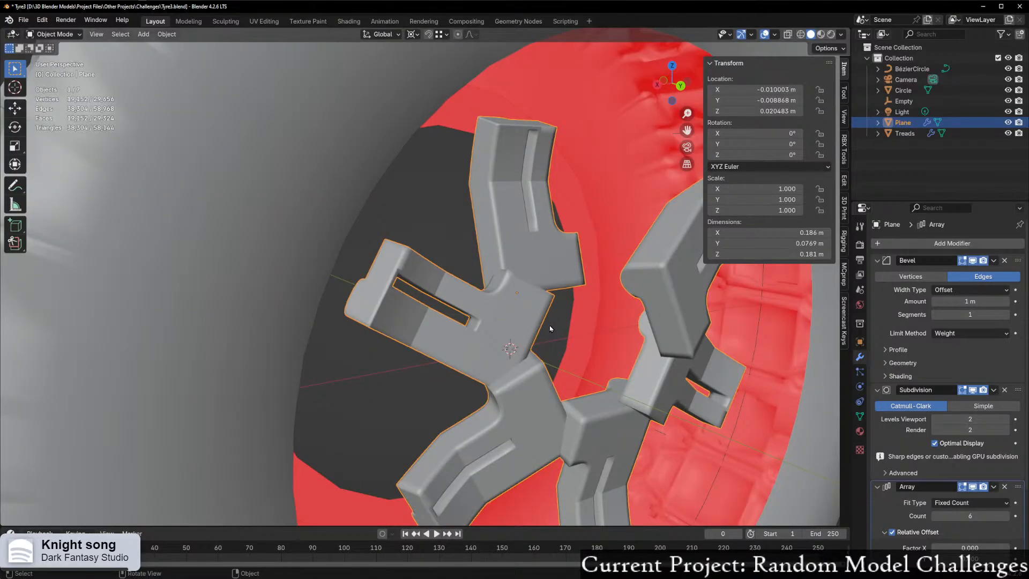
middle_click_drag(550, 325, 607, 372)
middle_click_drag(547, 353, 467, 339)
middle_click_drag(368, 416, 478, 281)
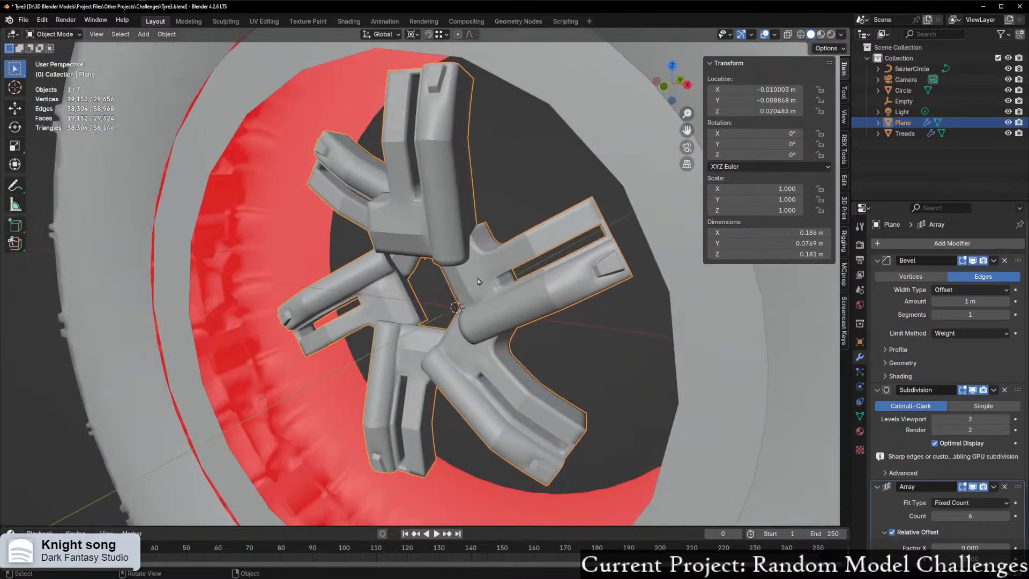
Step: Deselect the Plane part, select the tyre's Treads object, and view the arrayed parts within the whole wheel
left_click(492, 150)
scroll(491, 152, "down", 5)
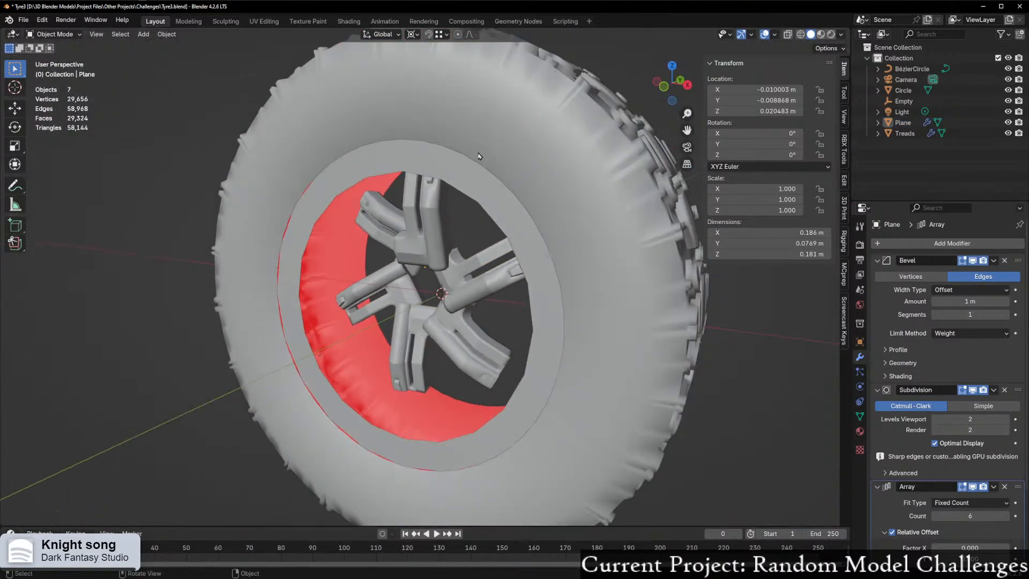
key("a")
left_click(122, 292)
left_click_drag(204, 220, 355, 248)
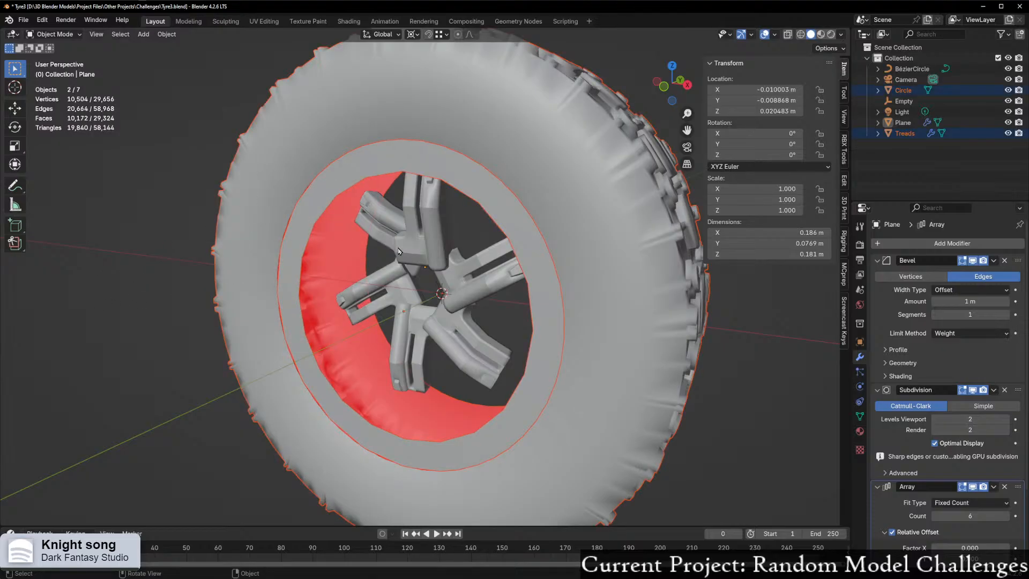
left_click(421, 254)
left_click(261, 203)
scroll(262, 235, "down", 6)
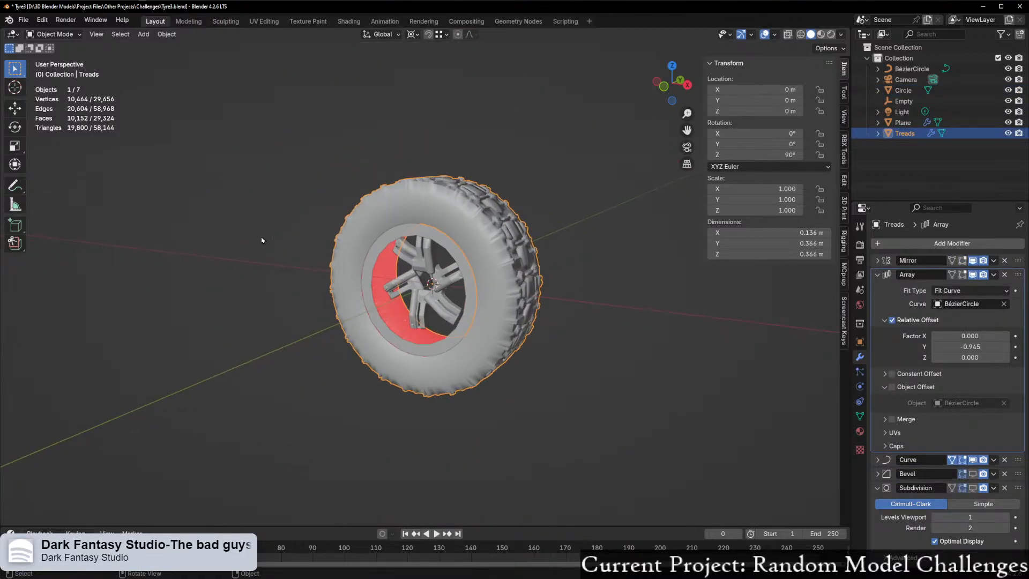
Step: Examine how the arrayed Plane copies sit around the wheel's centre, from the tread side, up close and in front view
middle_click_drag(262, 239, 442, 254)
scroll(443, 254, "up", 5)
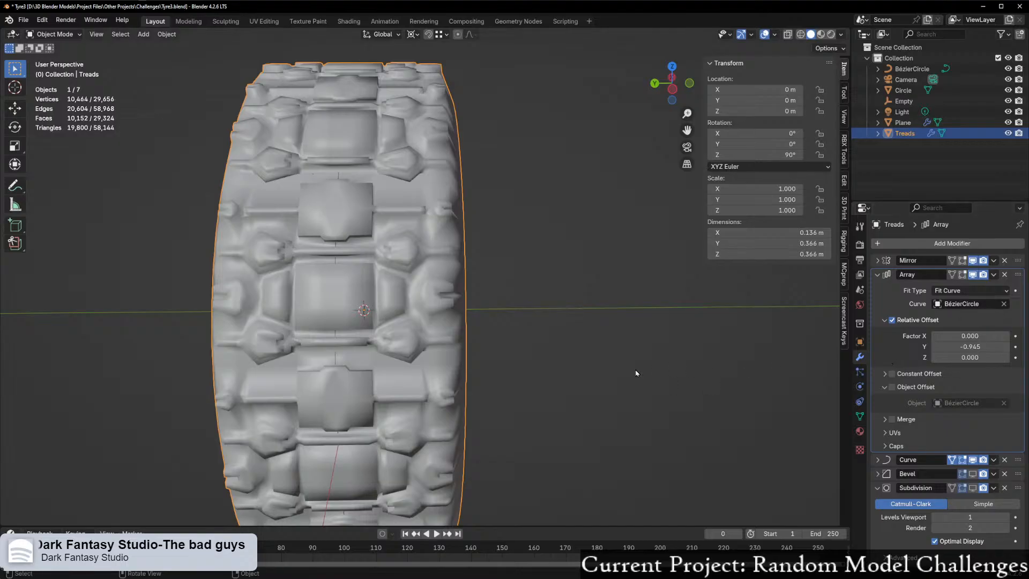
middle_click_drag(635, 373, 442, 367)
scroll(442, 366, "up", 2)
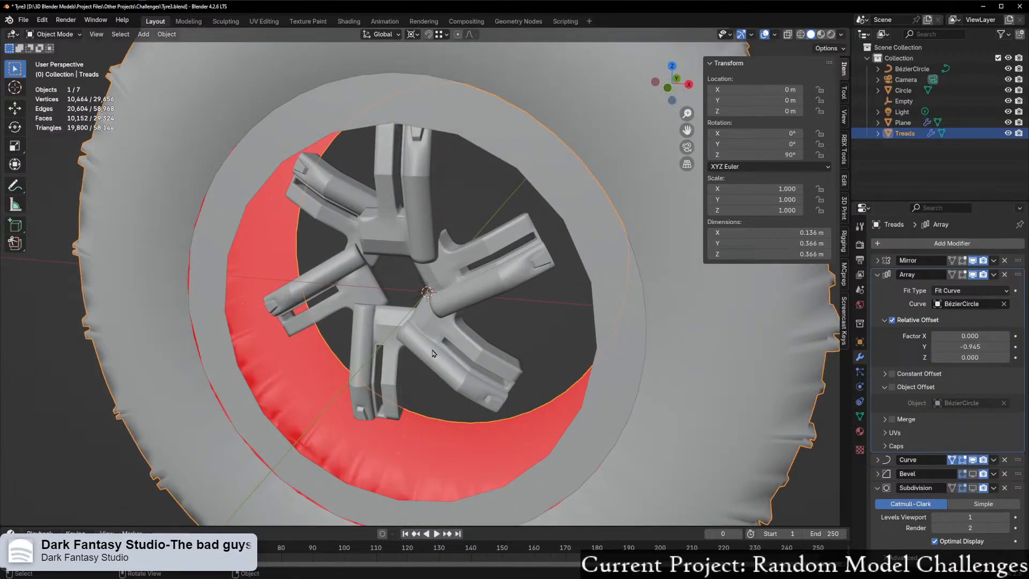
middle_click_drag(418, 312, 444, 324)
scroll(422, 326, "up", 2)
scroll(336, 320, "up", 2)
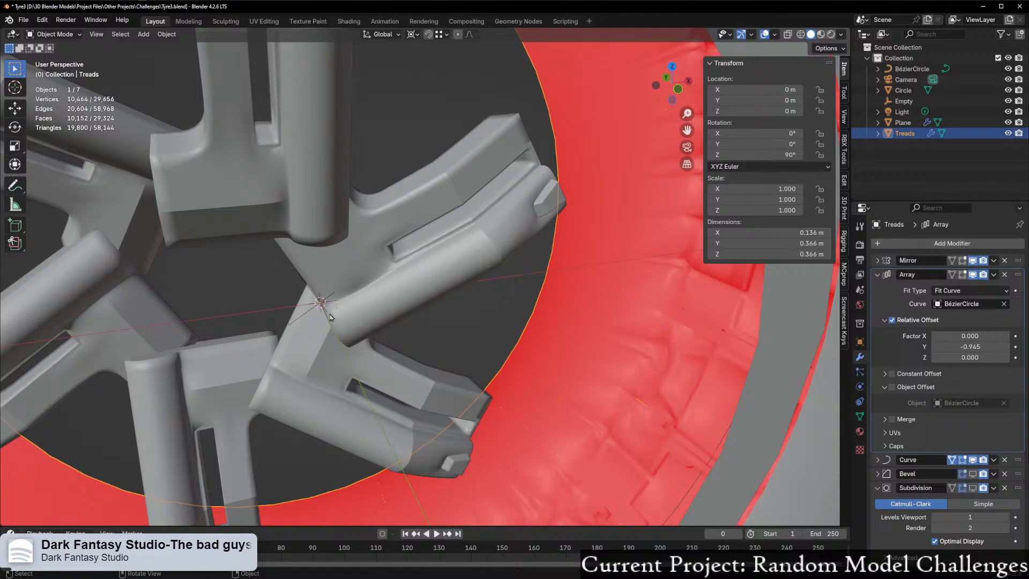
key("KP_1")
scroll(330, 317, "down", 5)
scroll(300, 337, "up", 4)
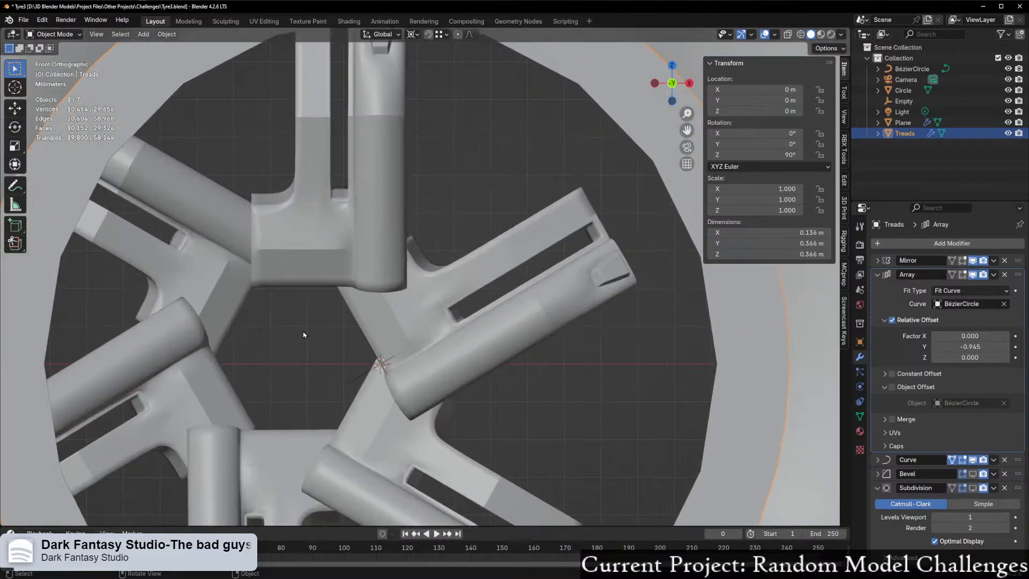
Step: Select the Plane part and try moving it freely in front view to test how its arrayed copies shift
left_click(301, 337)
key("g")
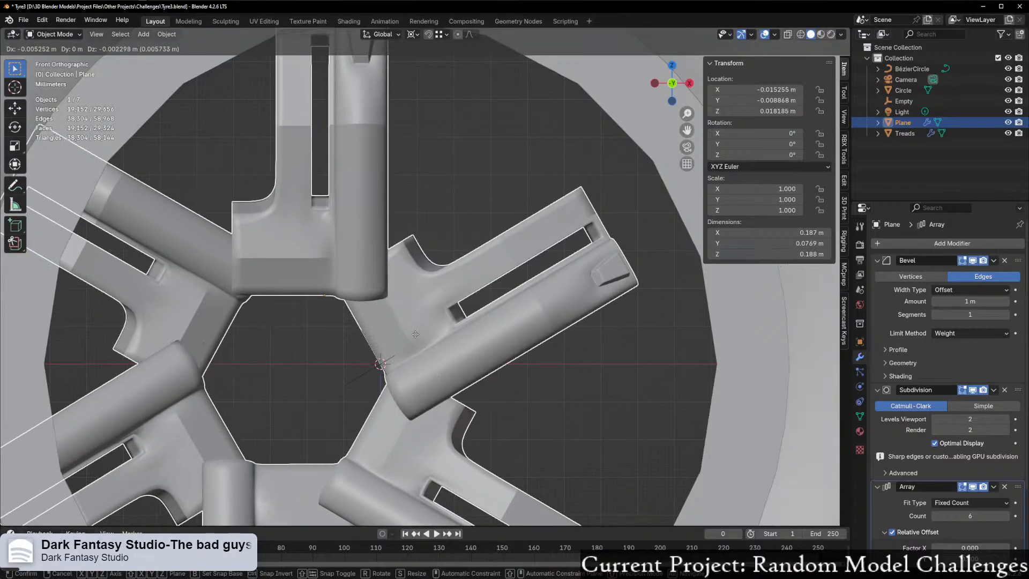
left_click(398, 339)
key("g")
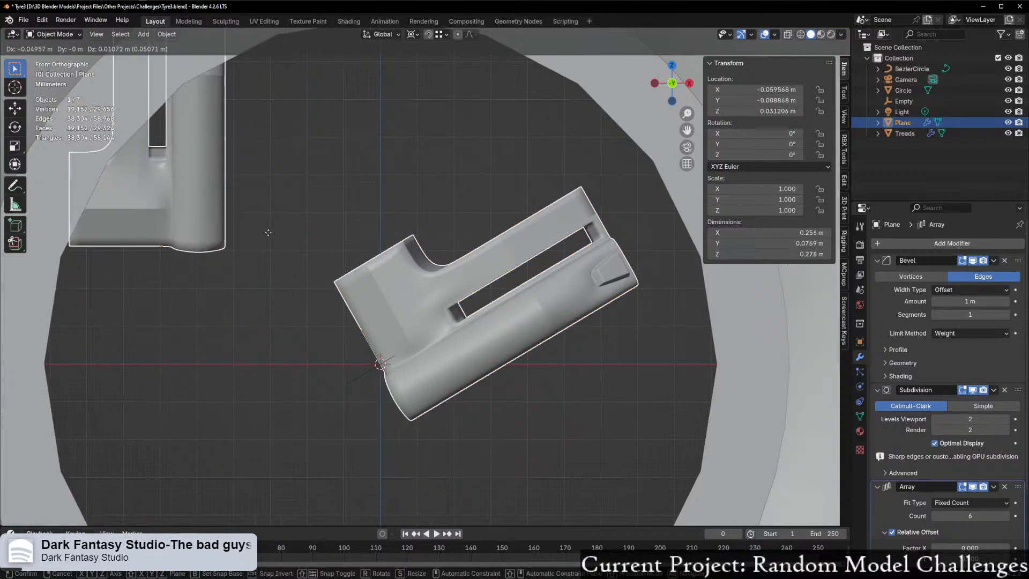
left_click(396, 261)
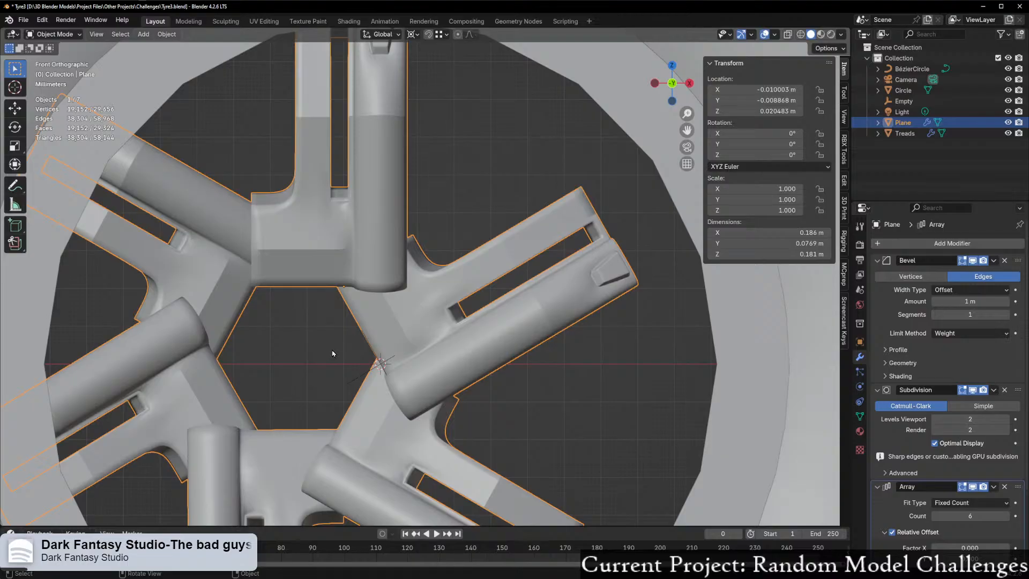
Step: Restrict transforms to origins and try moving the Plane part's origin along global X
left_click(834, 50)
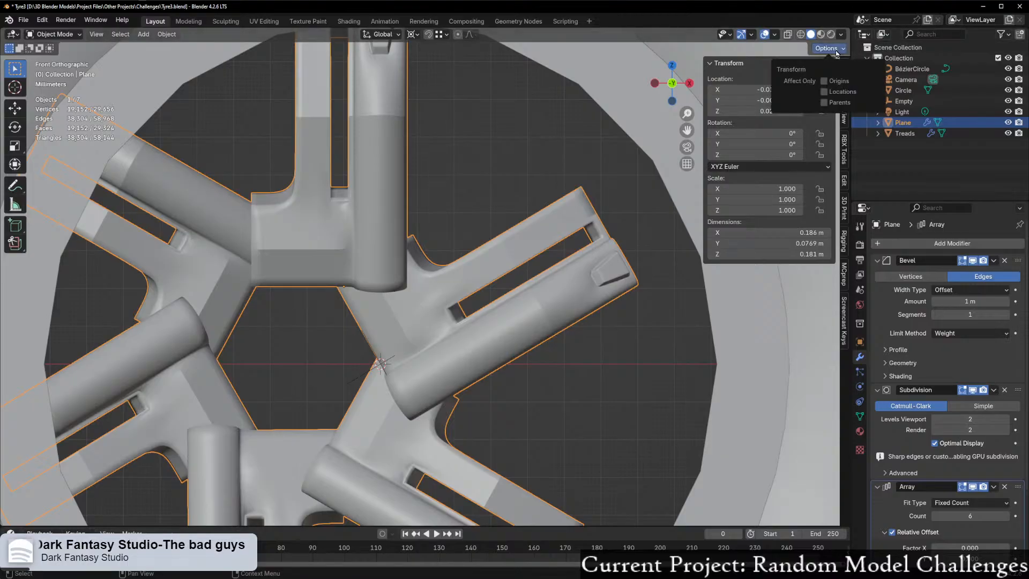
left_click(825, 82)
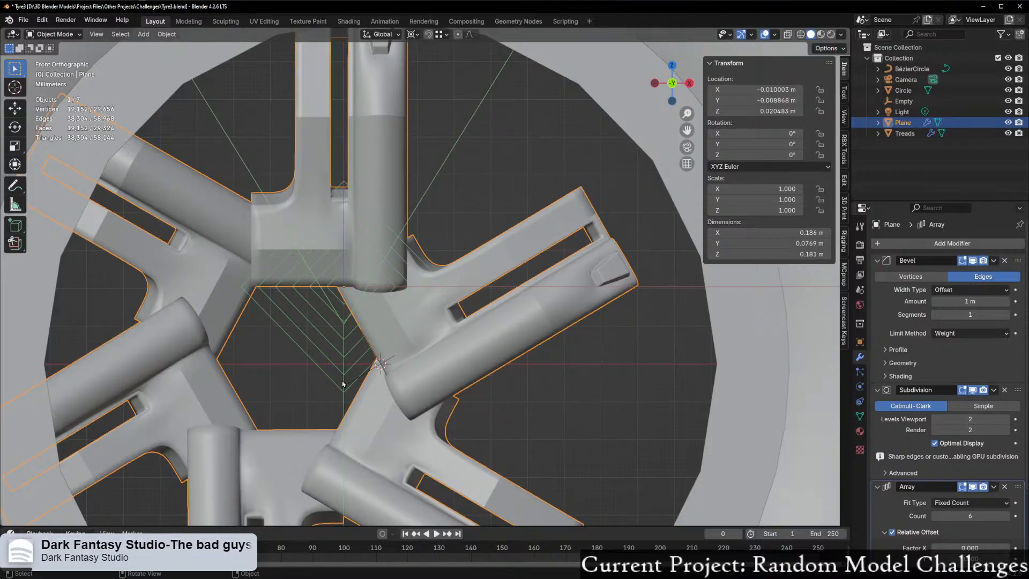
key("g")
key("x")
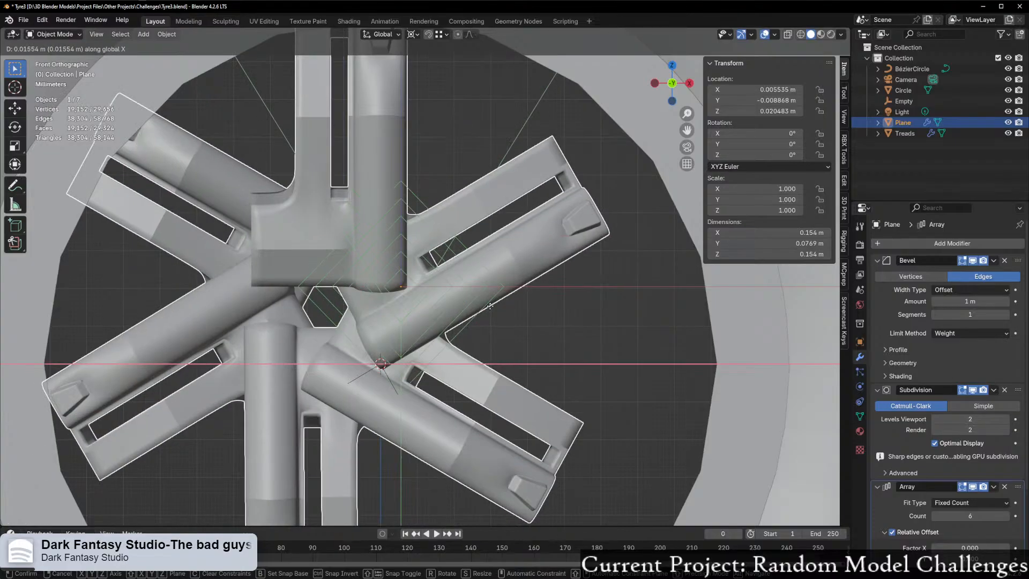
right_click(558, 307)
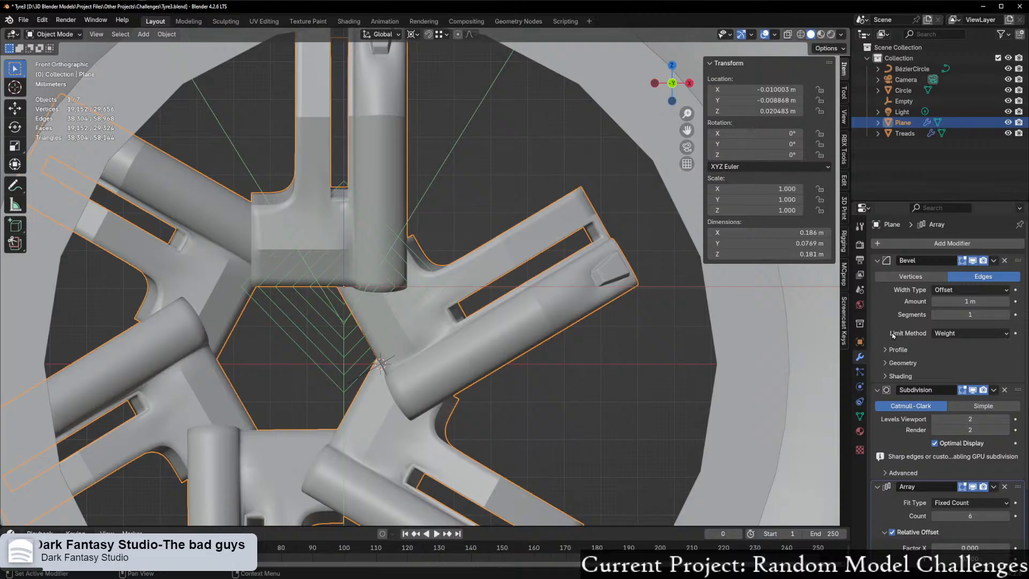
Step: Hide the Plane part's Array modifier in the viewport and turn off the origins-only transform limit
scroll(964, 418, "down", 3)
left_click(973, 421)
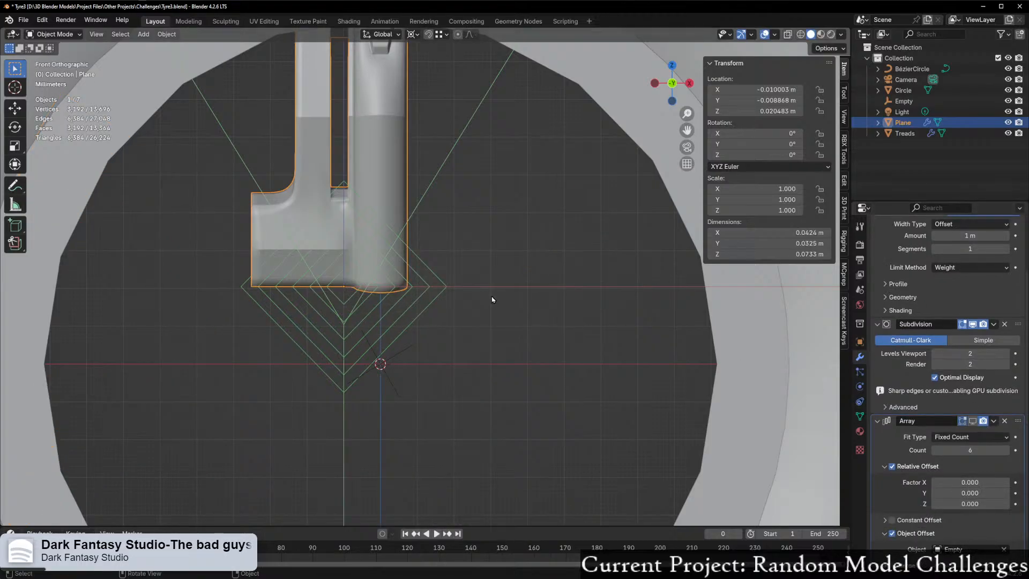
left_click(838, 50)
left_click(828, 80)
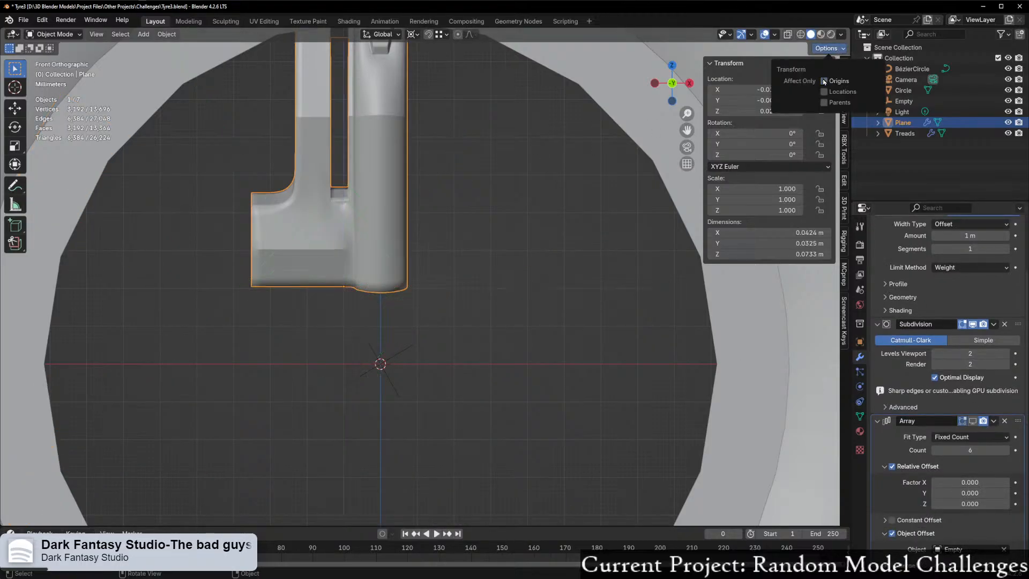
Step: Move the Plane part about 0.010 m along global X, roughly onto the wheel's vertical centre line
key("g")
key("y")
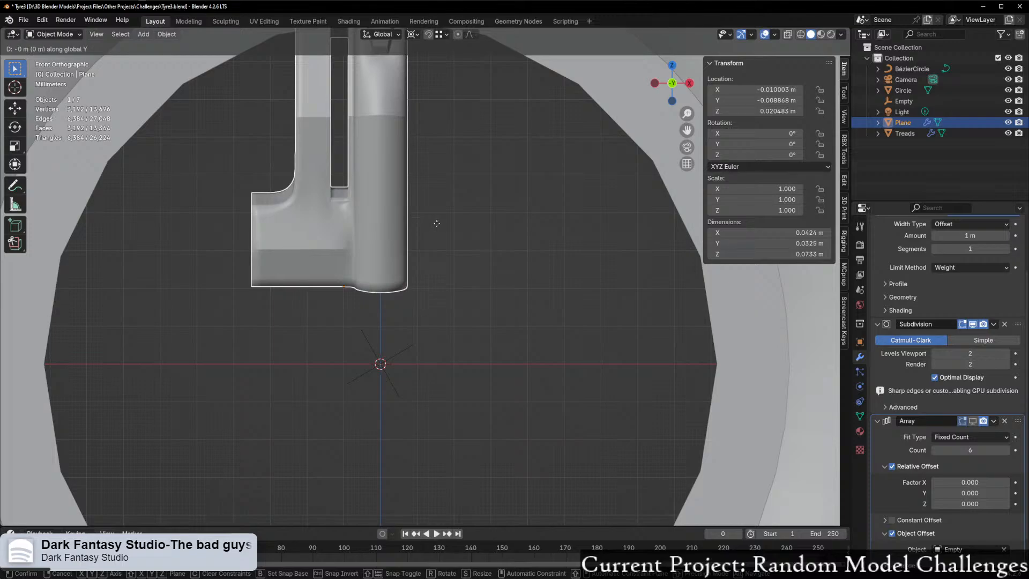
key("x")
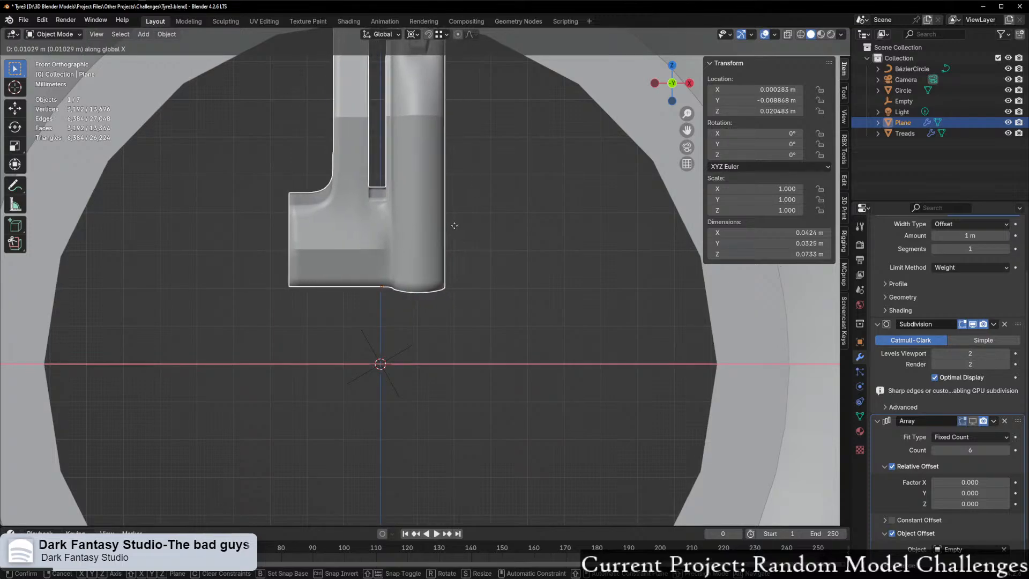
left_click(456, 226)
scroll(461, 229, "down", 4)
scroll(462, 230, "up", 2)
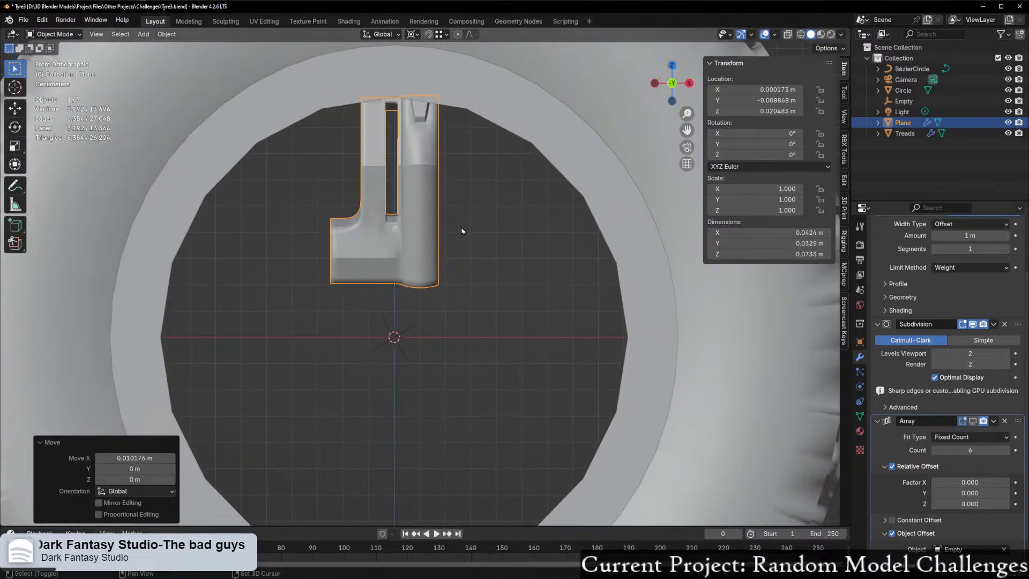
Step: Clear the Plane part's location and raise it about 0.018 m along Z, and show its Array modifier in the viewport again
key("alt+g")
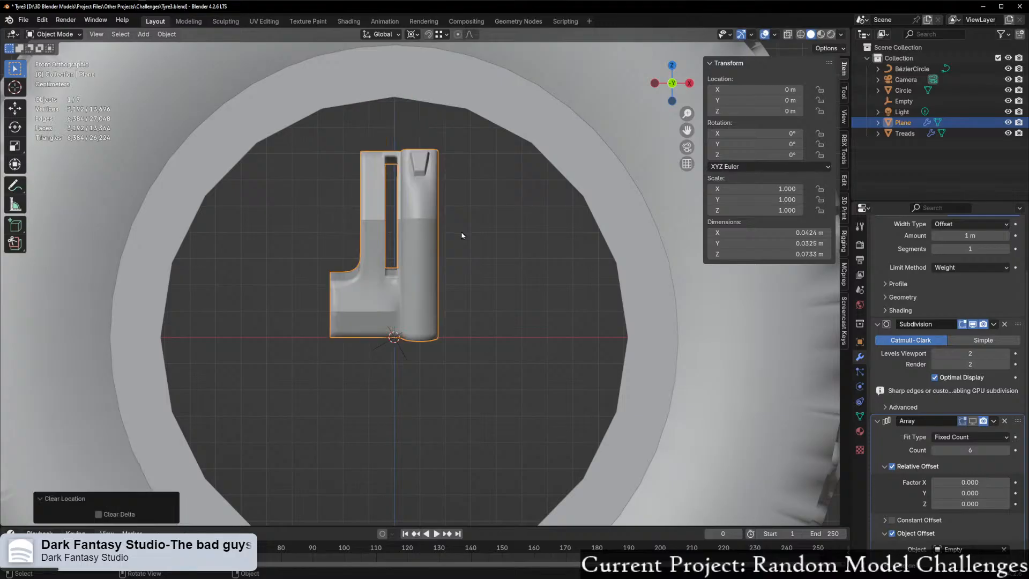
key("g")
key("z")
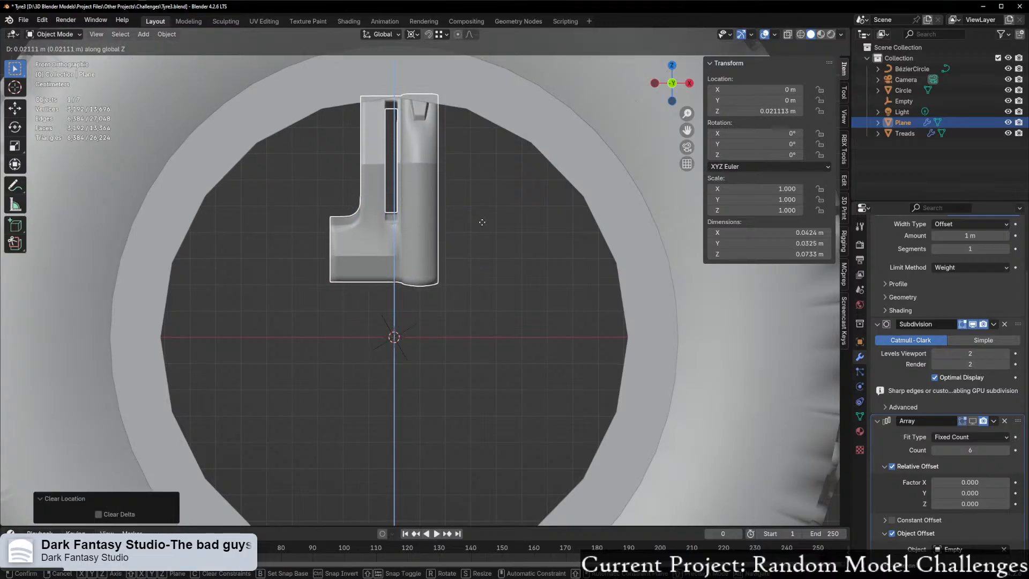
left_click(485, 231)
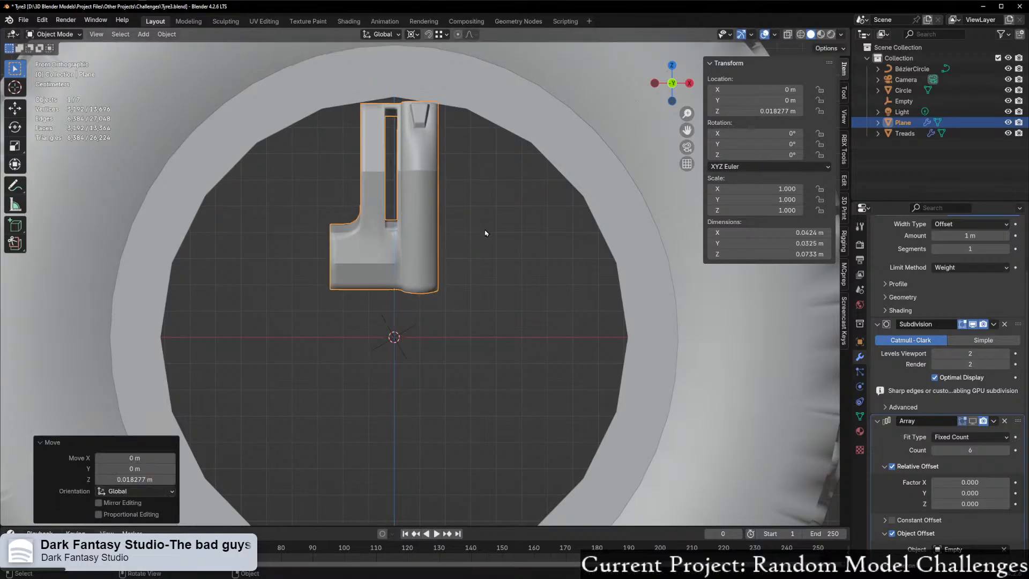
left_click(973, 422)
scroll(326, 337, "down", 3)
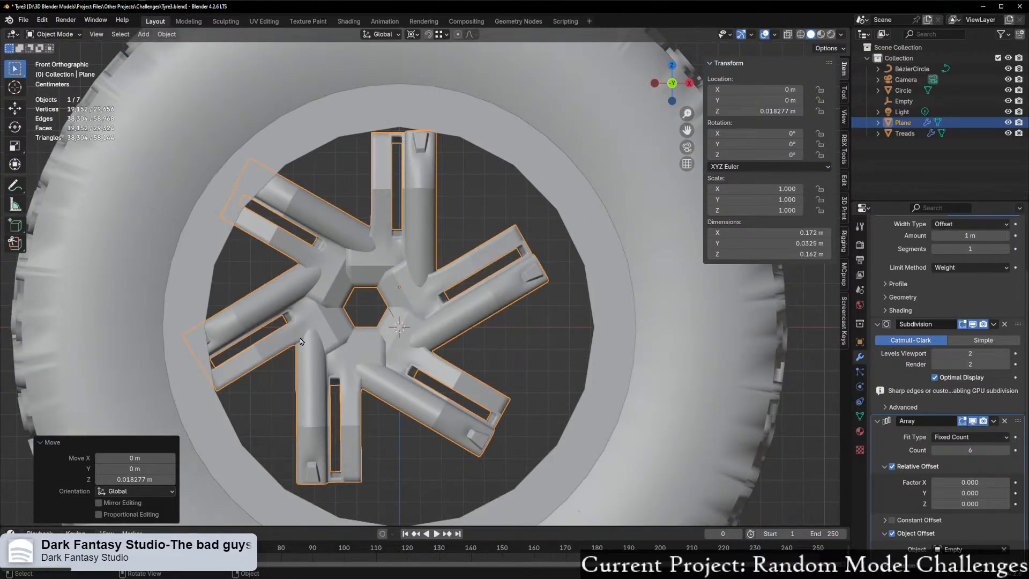
Step: Limit transforms to origins, shift the Plane part's origin about -0.013 m along X, and turn the limit off again
left_click(826, 48)
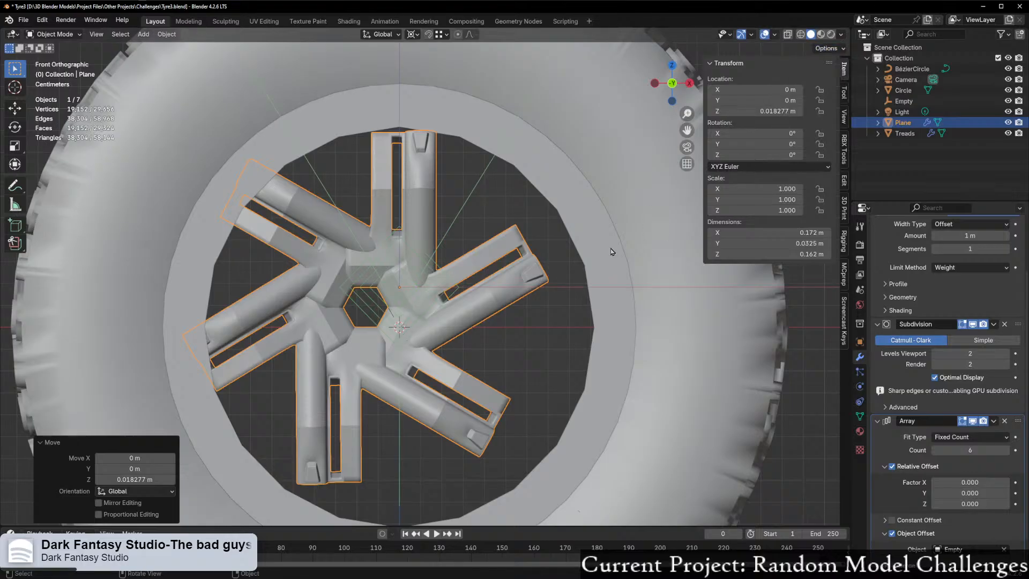
key("g")
key("x")
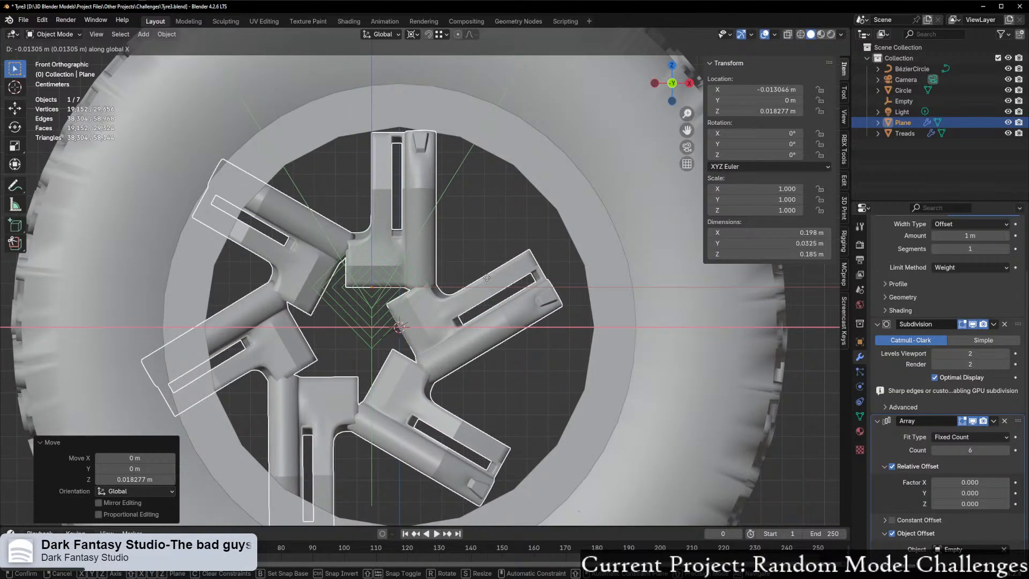
left_click(486, 277)
scroll(425, 310, "down", 3)
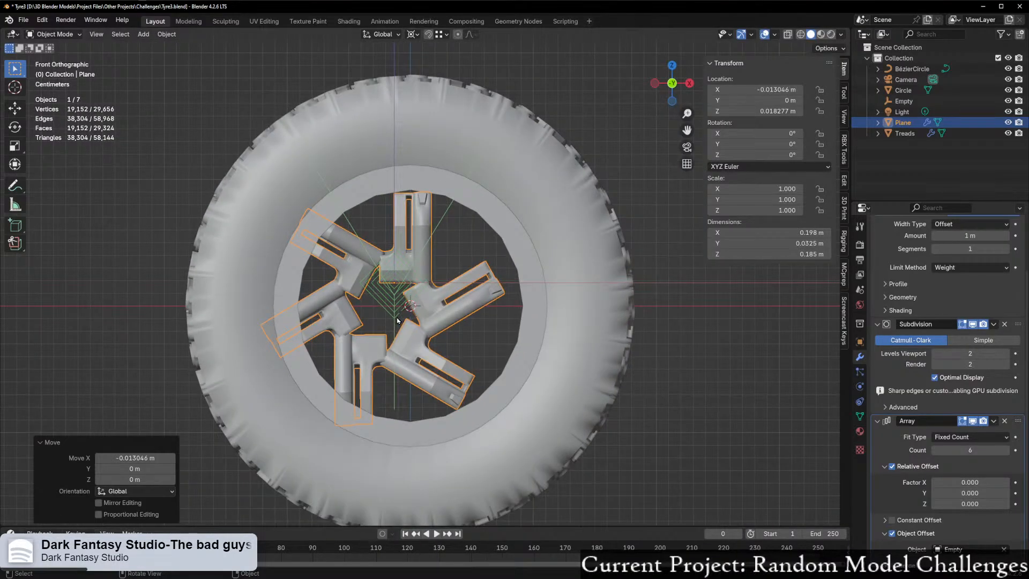
scroll(405, 320, "up", 4)
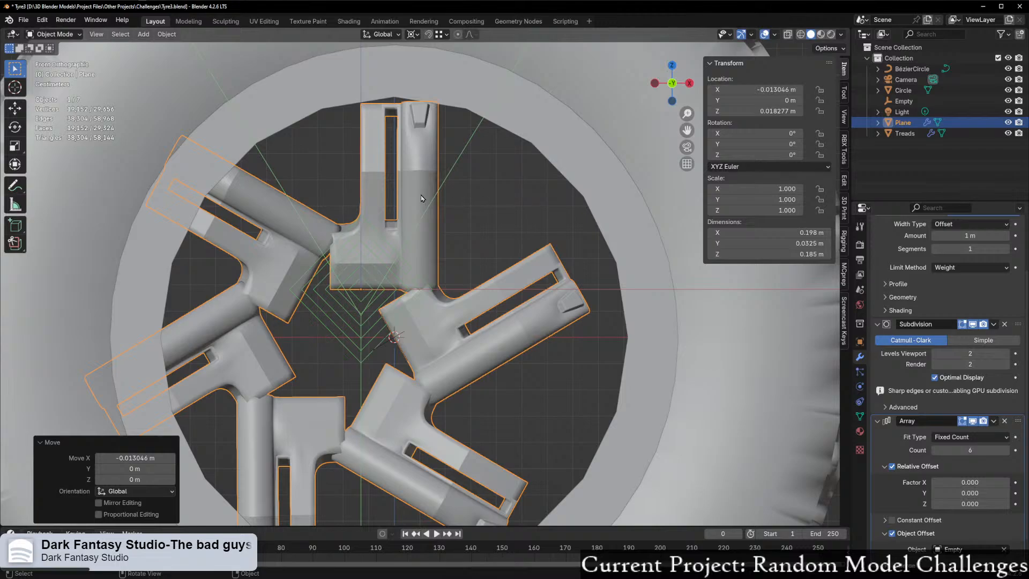
left_click(421, 196)
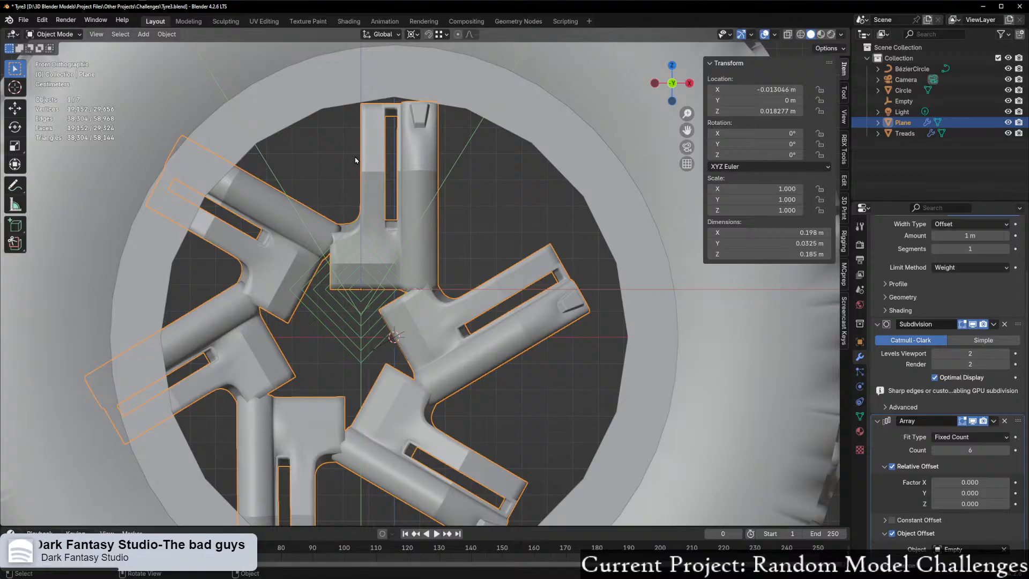
middle_click_drag(412, 157, 439, 251)
left_click(825, 48)
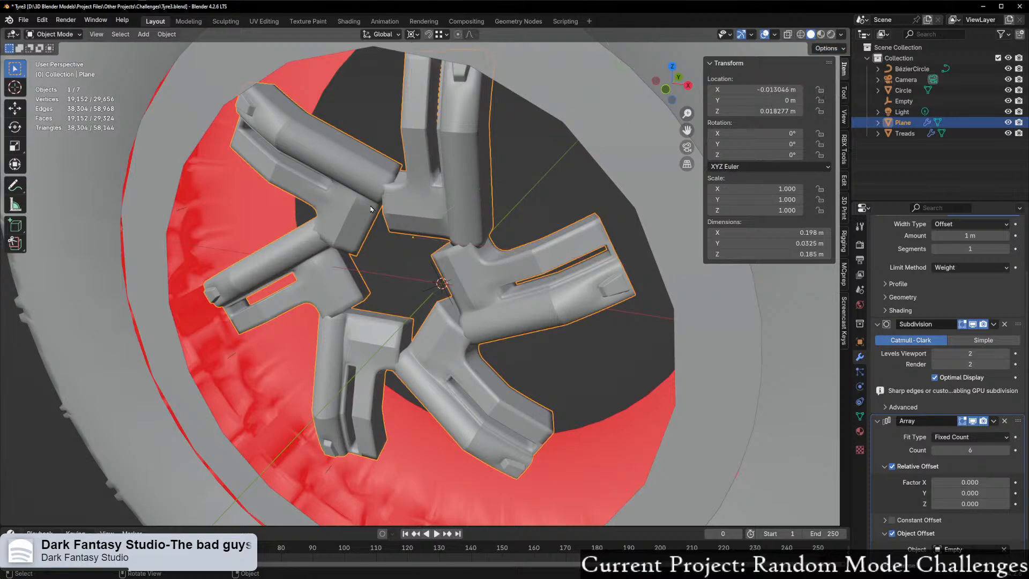
Step: Examine the arrayed copies inside the wheel from several angles and try moving the Plane part freely
middle_click_drag(373, 210, 372, 246)
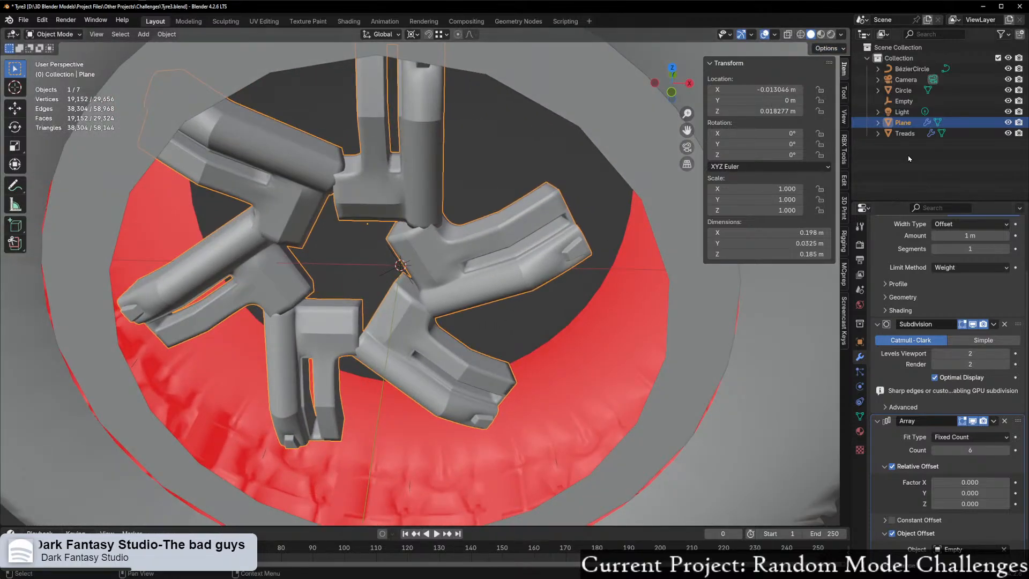
scroll(546, 332, "down", 3)
middle_click_drag(394, 278, 396, 248)
scroll(397, 248, "down", 1)
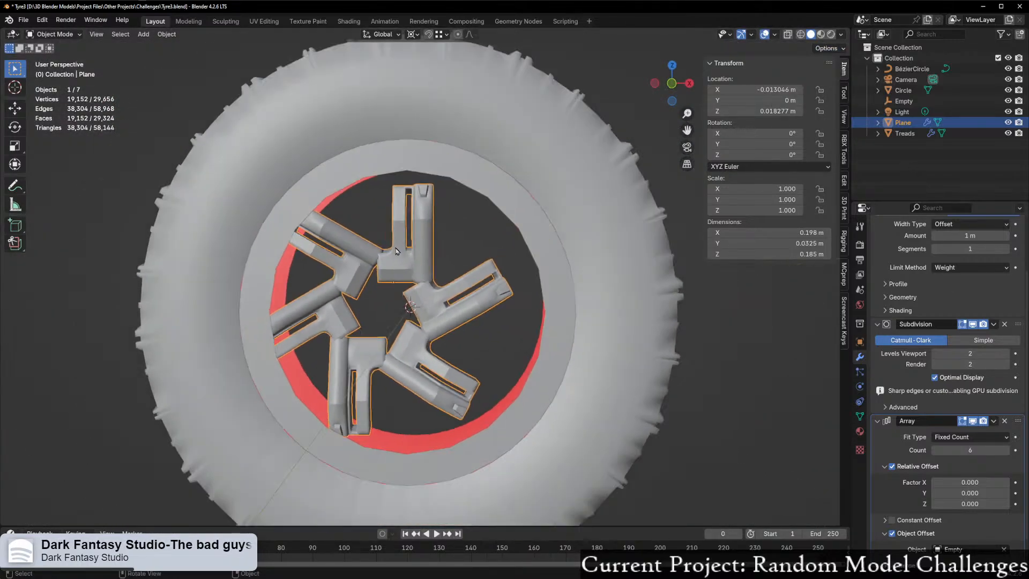
scroll(446, 272, "up", 3)
middle_click_drag(451, 276, 541, 318, "shift")
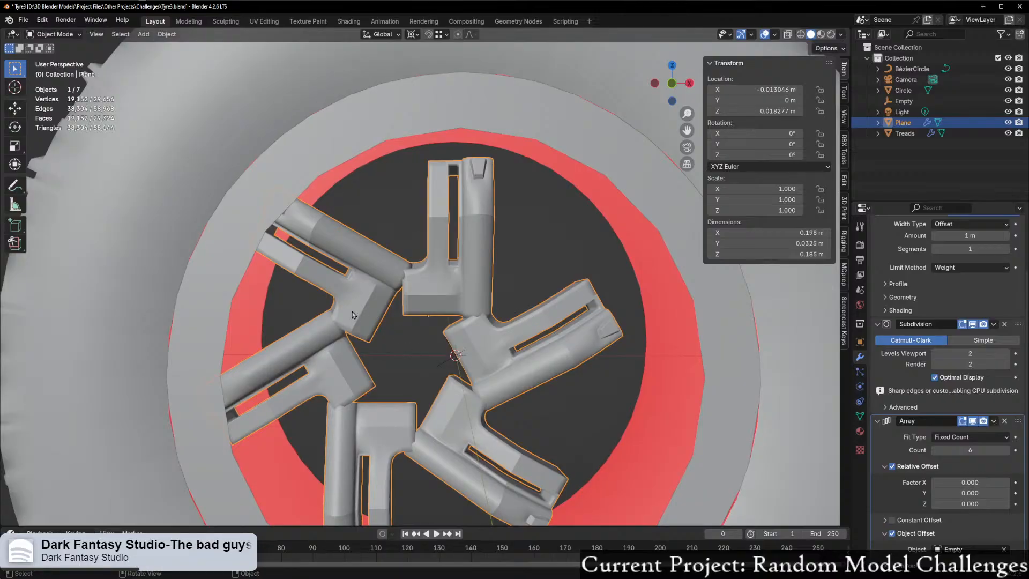
scroll(501, 314, "down", 2)
key("g")
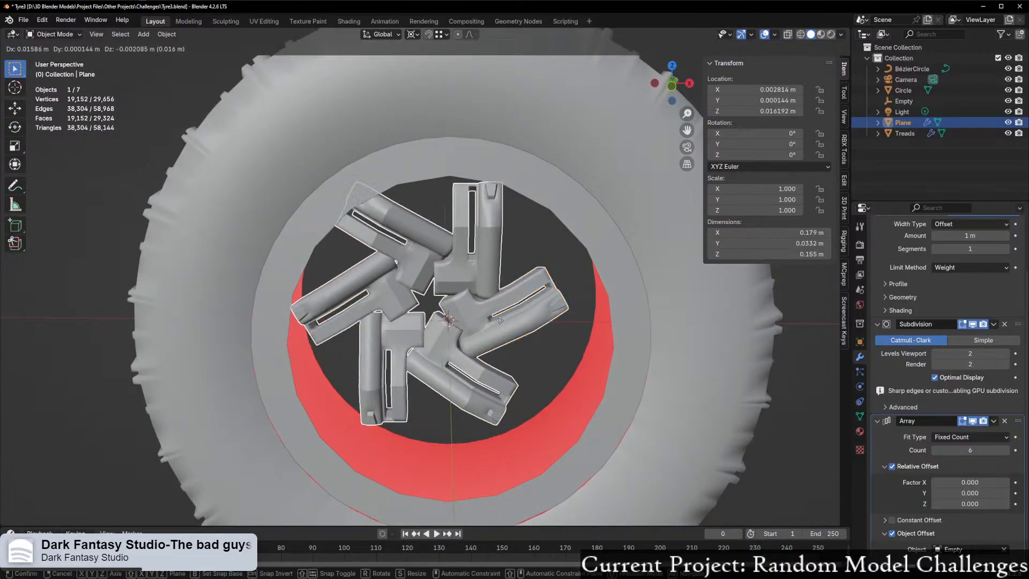
right_click(440, 337)
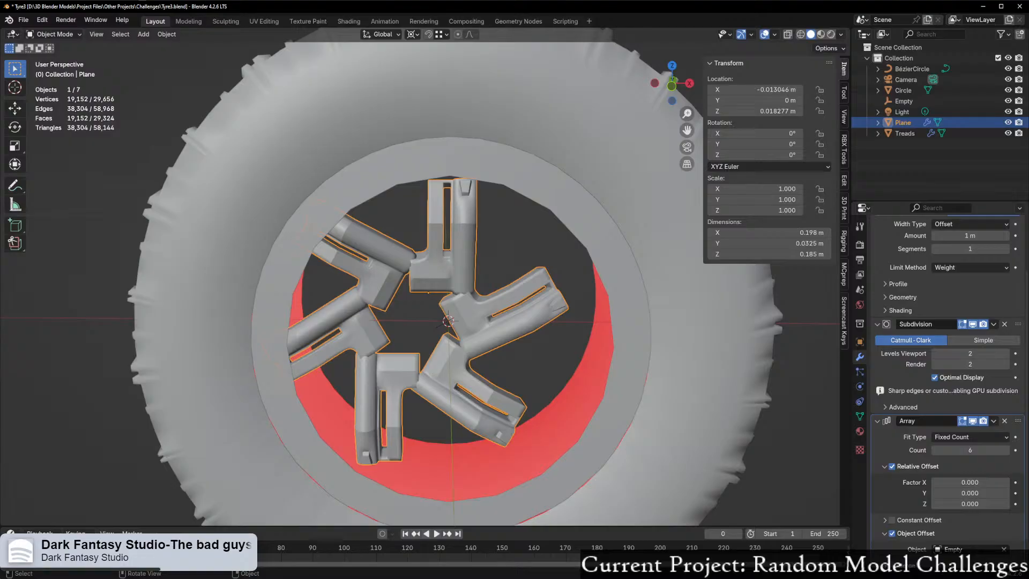
Step: Add the Empty to the selection with the Plane part and move both about 0.017 m along global X
middle_click_drag(491, 329, 337, 309)
scroll(454, 320, "up", 4)
left_click(659, 92)
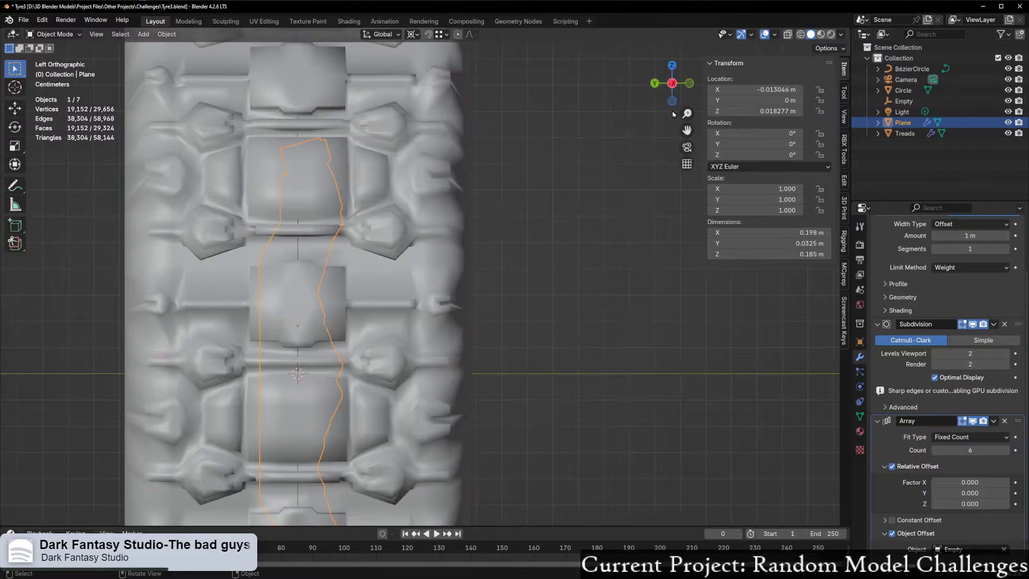
left_click(688, 84)
middle_click_drag(483, 299, 382, 237, "shift")
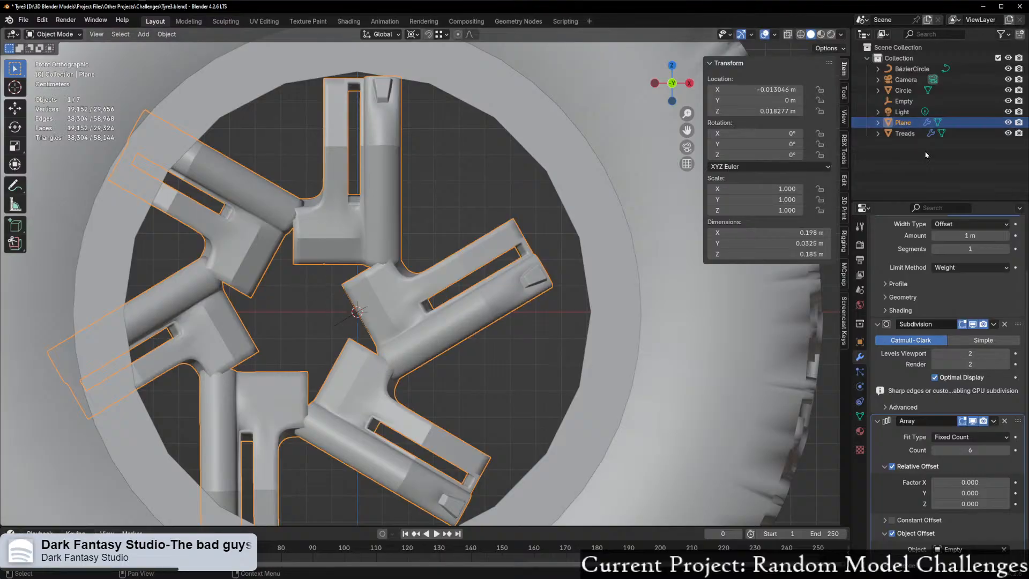
left_click(905, 102, "ctrl")
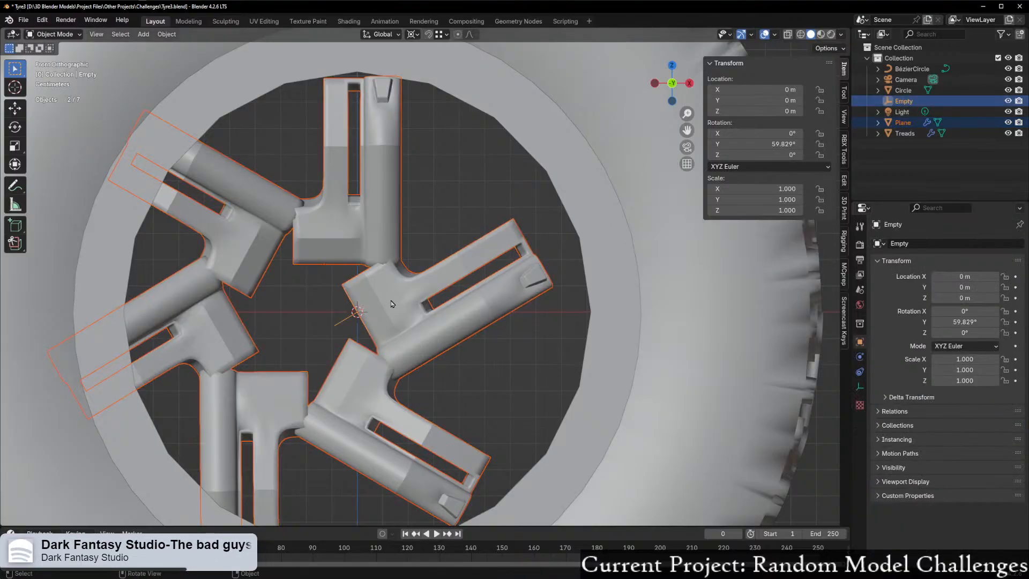
key("g")
key("x")
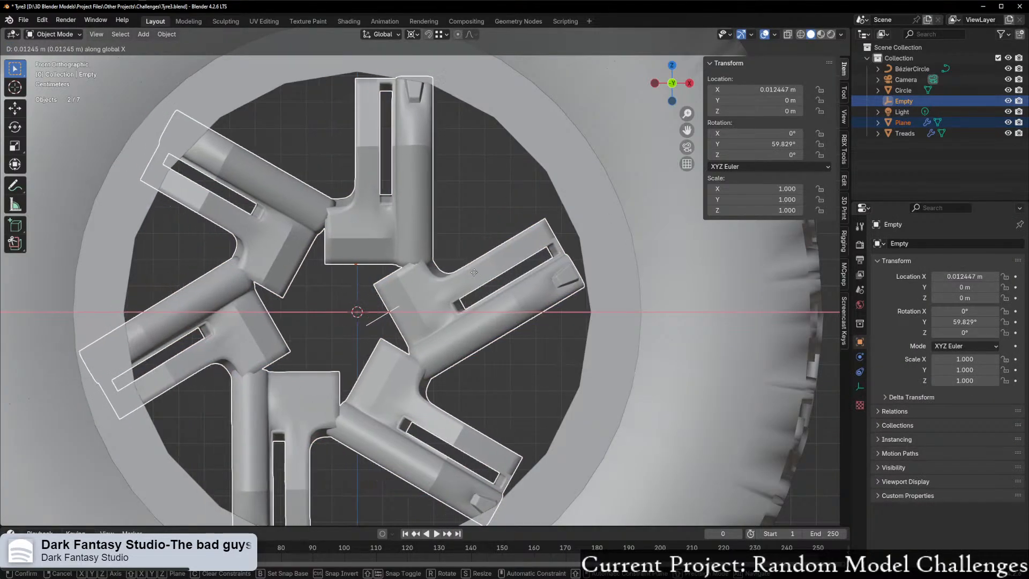
left_click(484, 271)
scroll(449, 309, "down", 3)
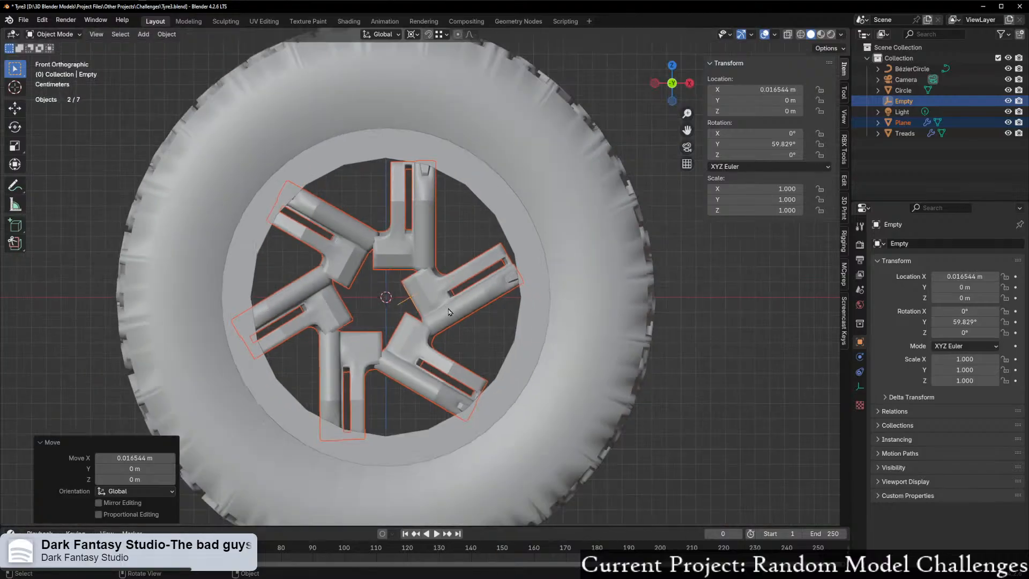
Step: Move the Plane part and the Empty along global Y until the Empty's Y location is about -0.058 m
middle_click_drag(446, 314, 493, 335)
key("g")
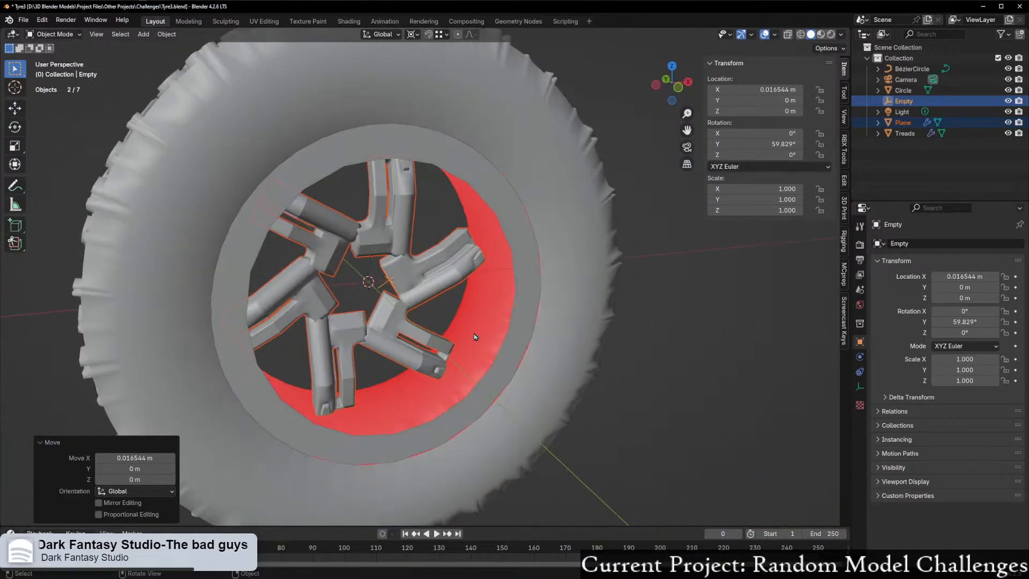
key("y")
left_click(505, 355)
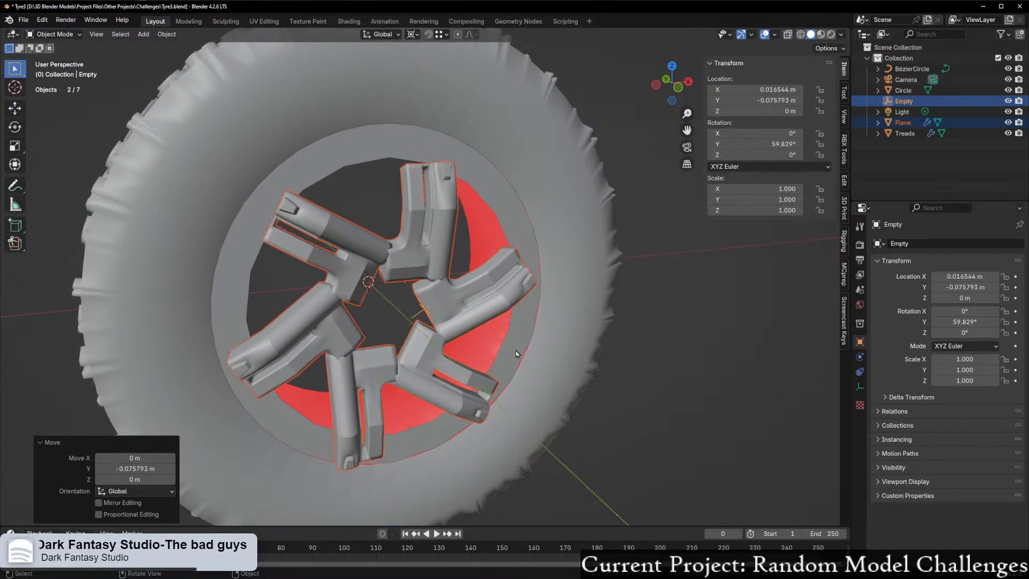
middle_click_drag(506, 354, 378, 282)
key("g")
key("y")
left_click(442, 317)
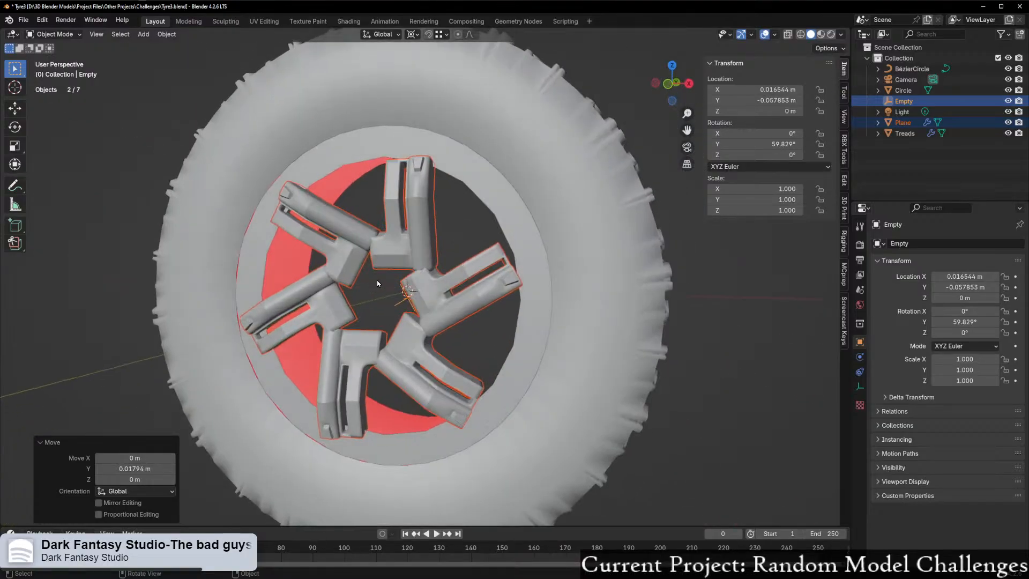
Step: Try rotating the Plane part and the Empty together about global Z and about global Y in front view
left_click(667, 84)
scroll(423, 292, "up", 4)
scroll(427, 365, "down", 2)
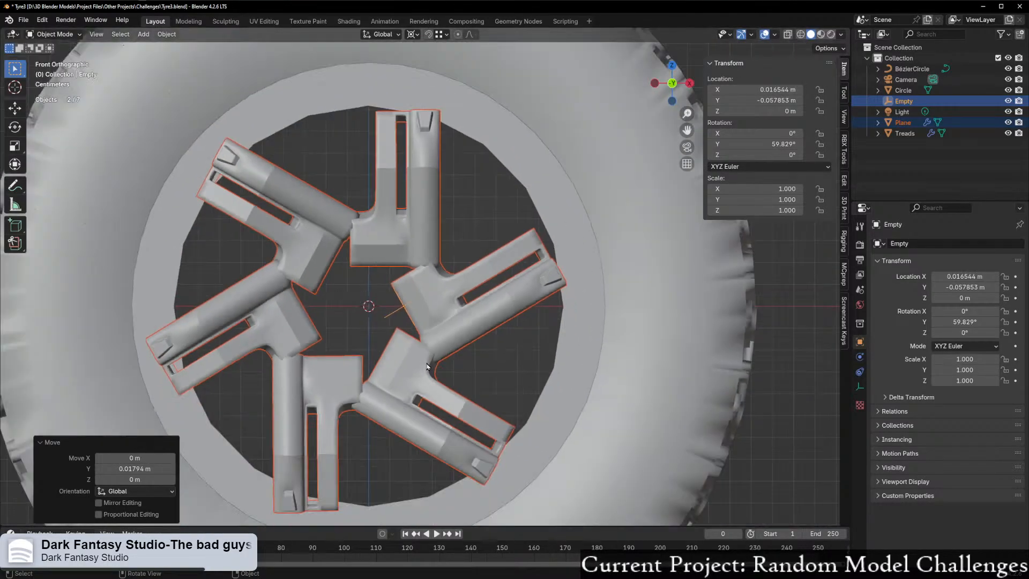
scroll(427, 366, "down", 2)
key("r")
key("z")
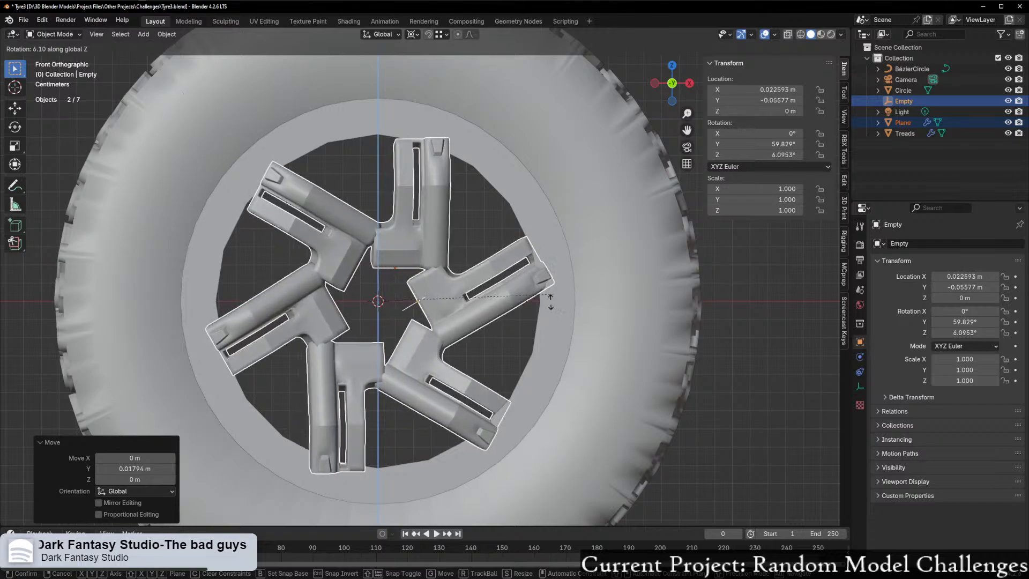
key("y")
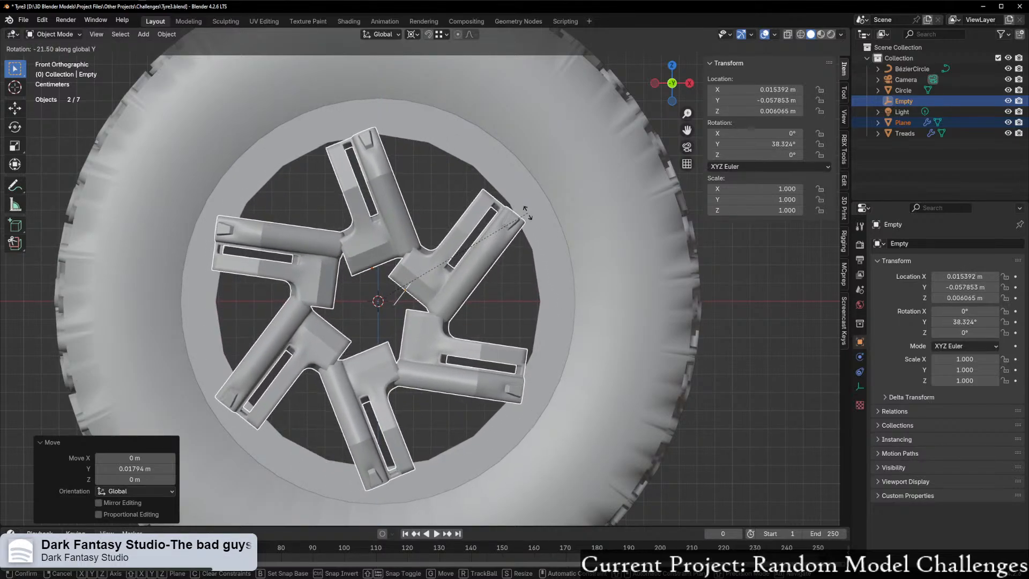
left_click(528, 213)
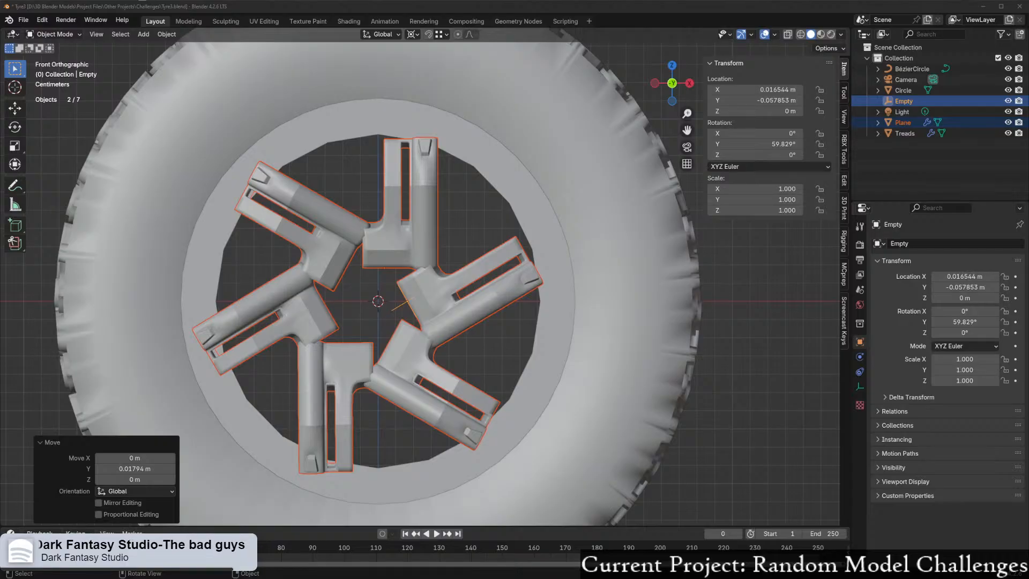
Step: Switch to the browser and check how the spokes meet the hub in the reference tyre photo
left_click_drag(0, 308, 76, 305)
double_click(77, 309)
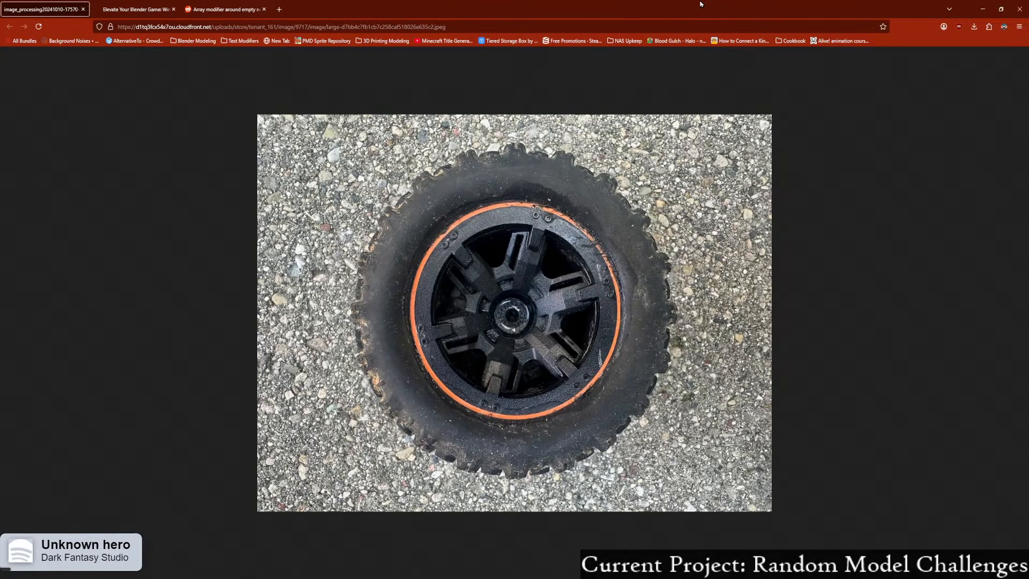
left_click_drag(699, 4, 0, 284)
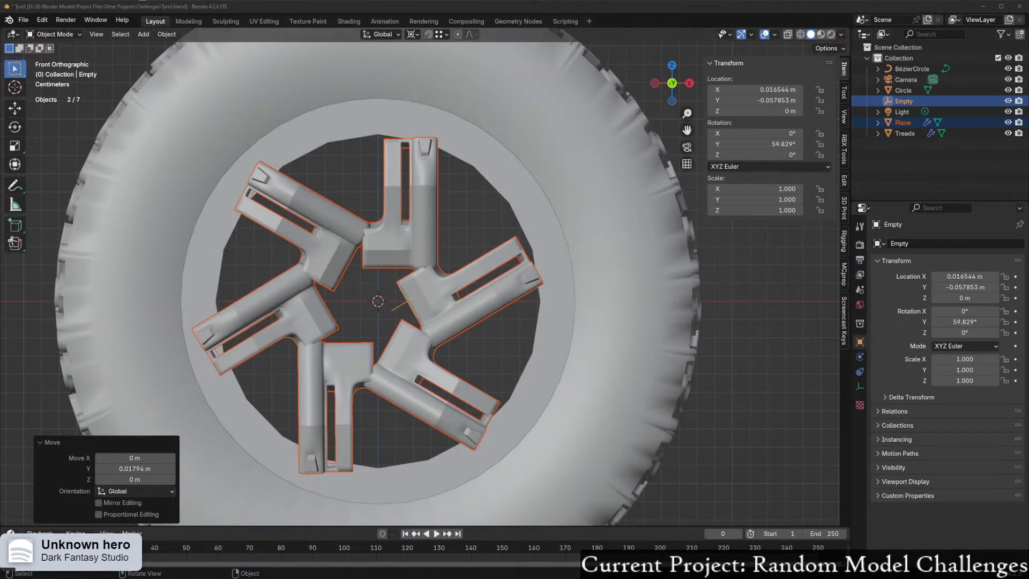
Step: Return to the front view of the wheel in Blender, select only the Plane part and open its mesh for editing
middle_click_drag(387, 338, 420, 336)
scroll(382, 339, "up", 4)
left_click(670, 88)
scroll(672, 91, "down", 2)
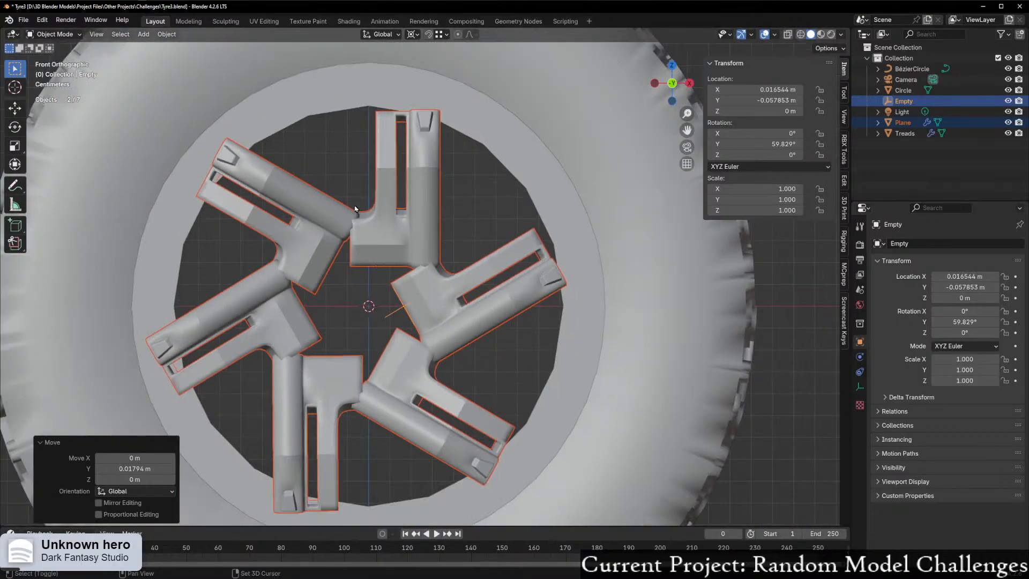
scroll(444, 260, "up", 4)
left_click(444, 260)
key("Tab")
scroll(443, 260, "up", 3)
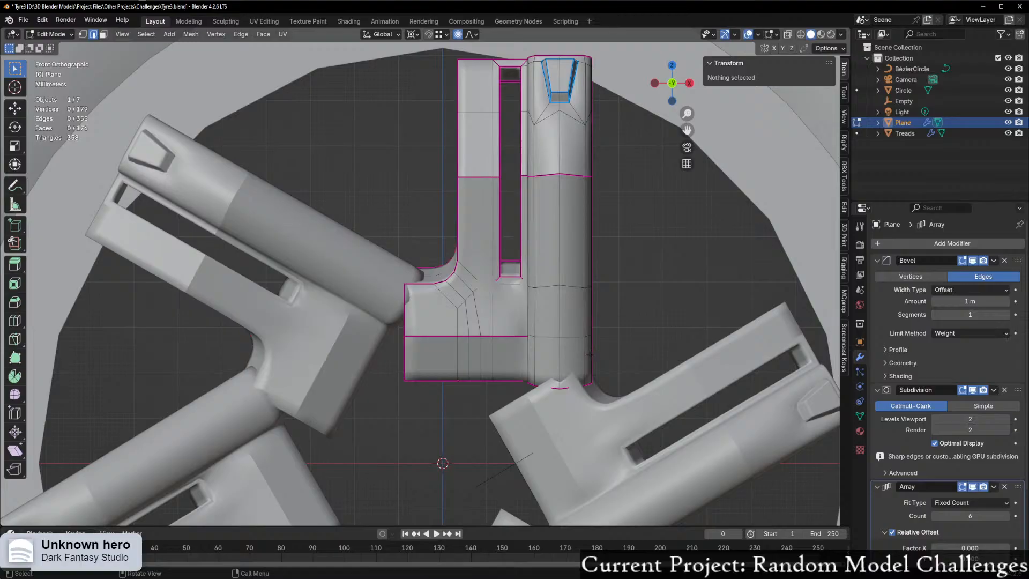
Step: Select the loop at the inner end of the thick bar and try shifting it along X with proportional editing
key("alt+z")
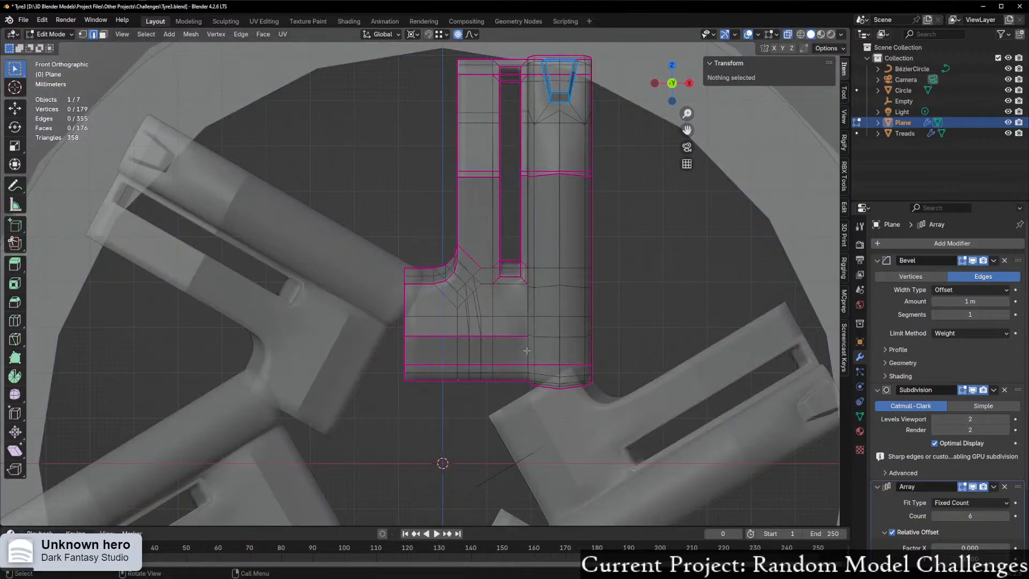
left_click(564, 368, "alt")
key("alt+z")
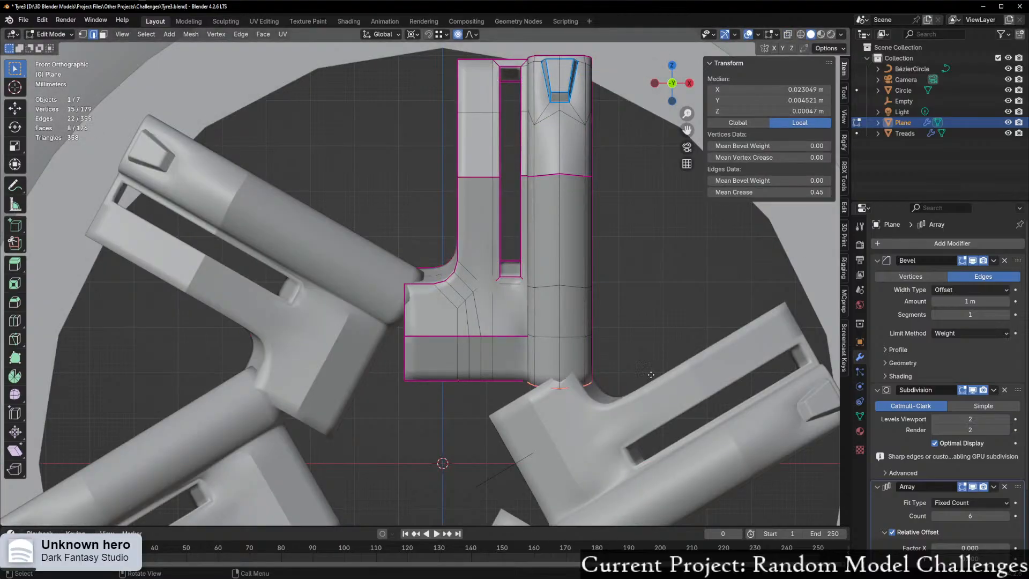
key("g")
key("x")
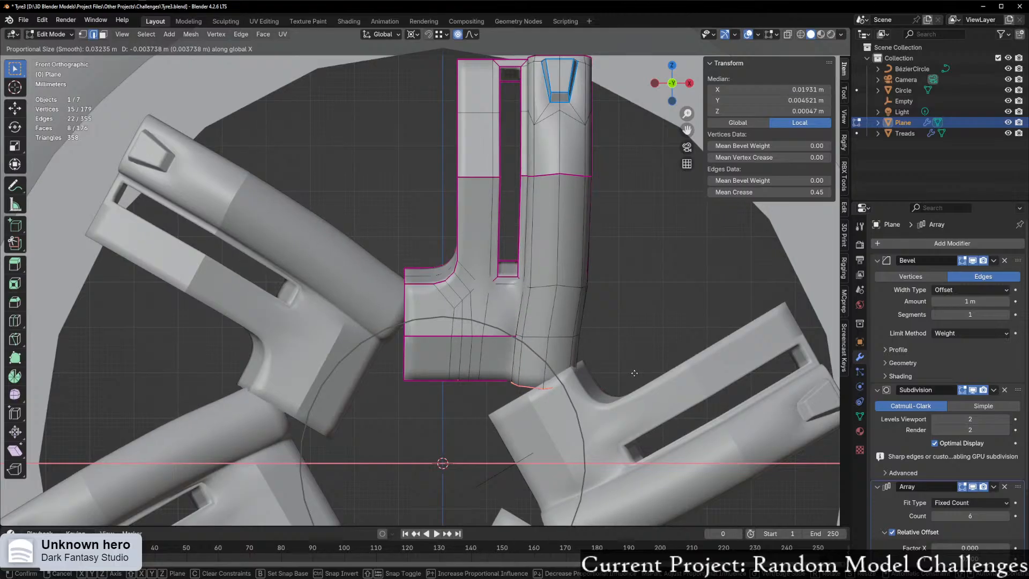
scroll(633, 373, "down", 6)
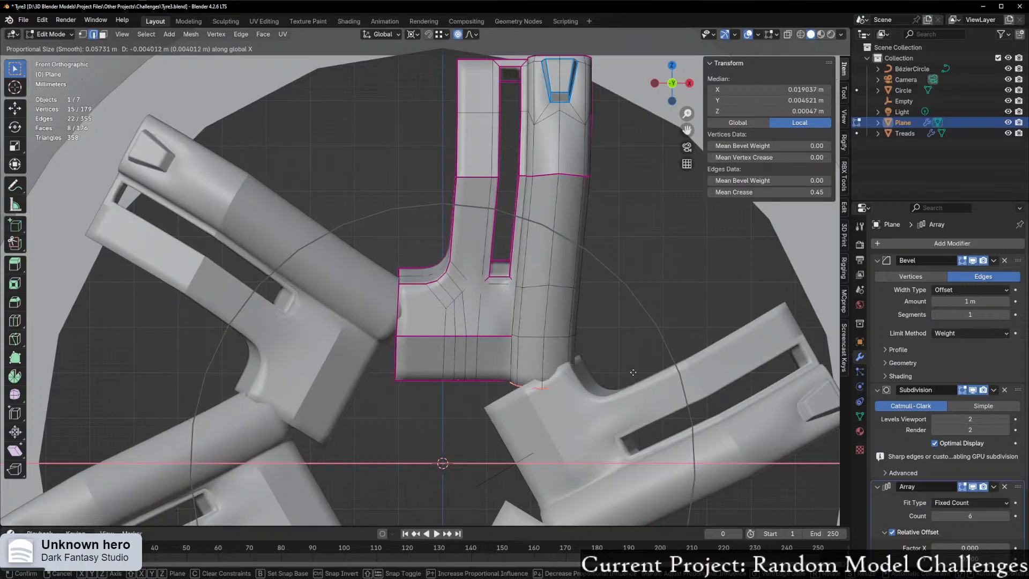
right_click(632, 372)
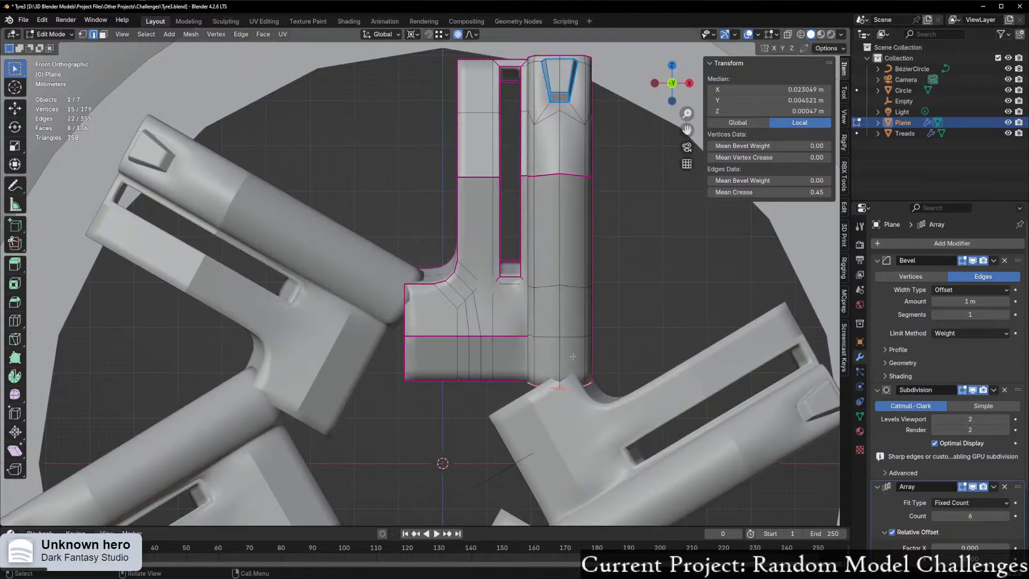
Step: Select the horizontal edge loop just above the spoke's inner end and try moving it along X with proportional editing
left_click(611, 356, "alt")
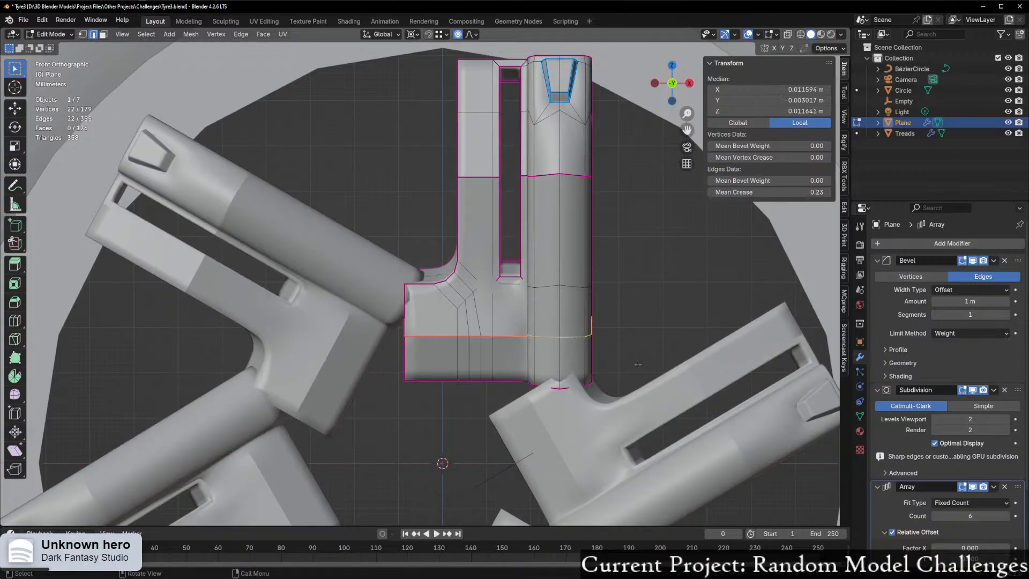
key("g")
key("x")
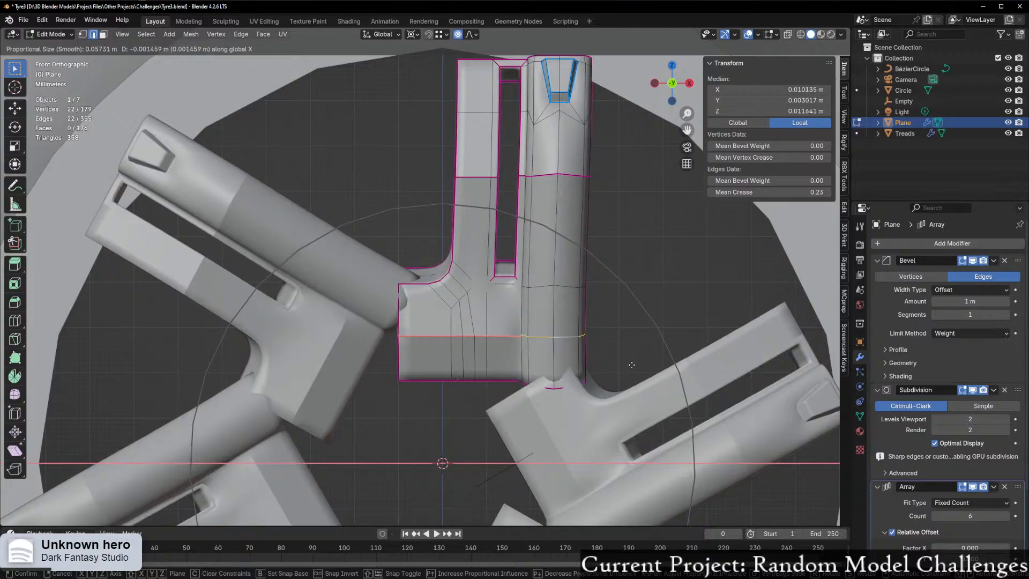
scroll(623, 364, "up", 2)
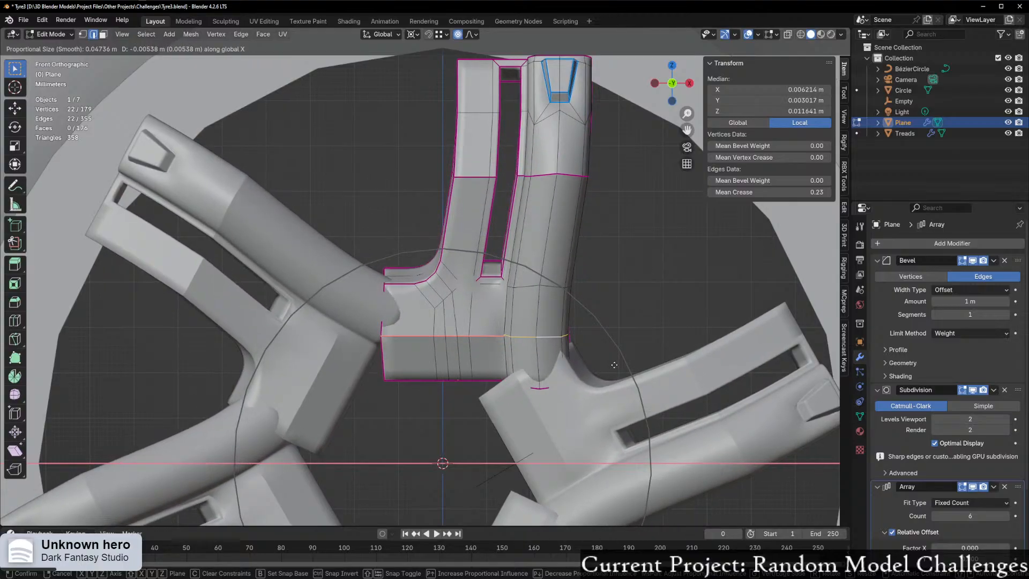
right_click(614, 364)
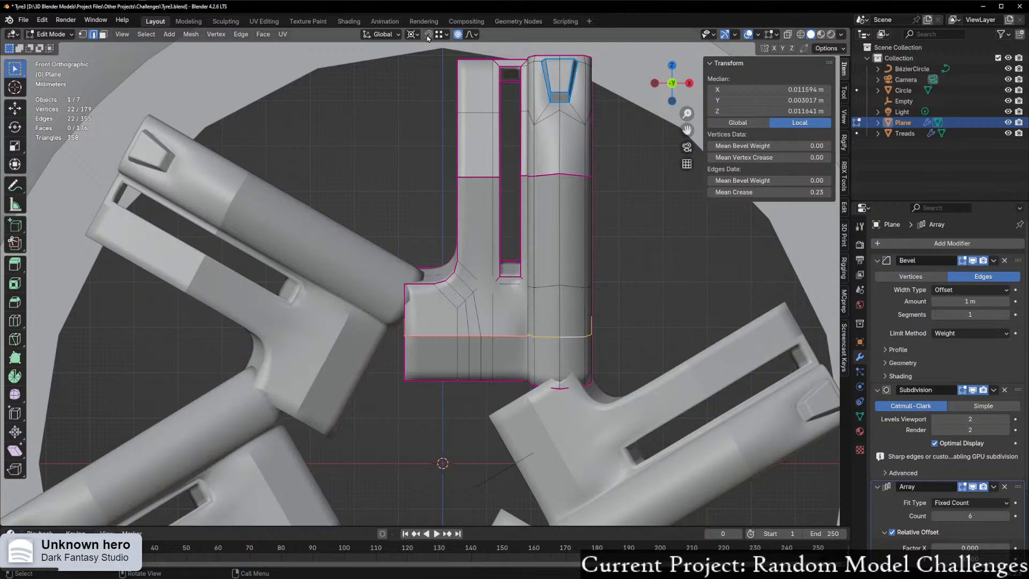
Step: Choose the Smooth proportional falloff and try moving the same edge loop along X again
left_click(477, 35)
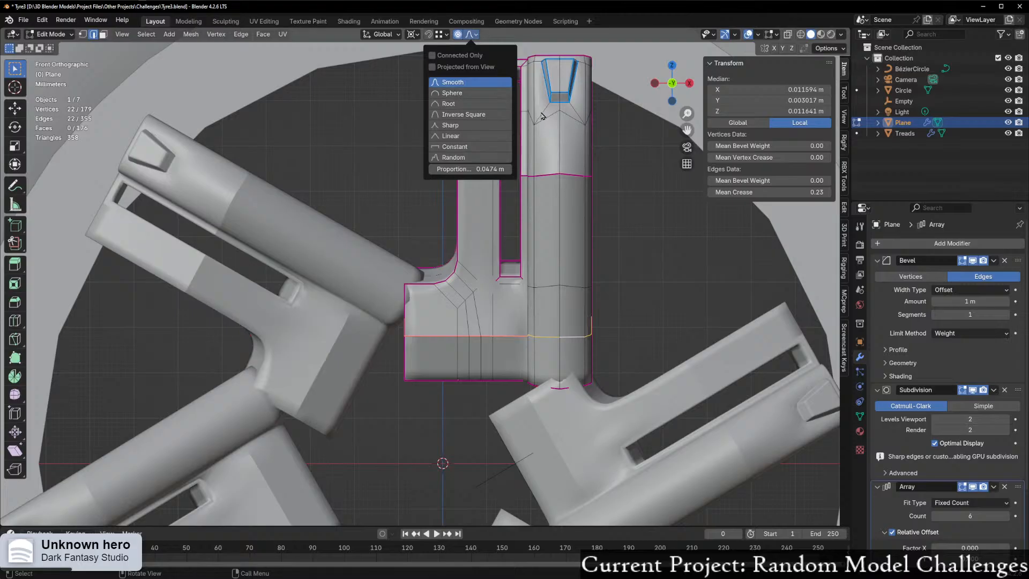
left_click(443, 84)
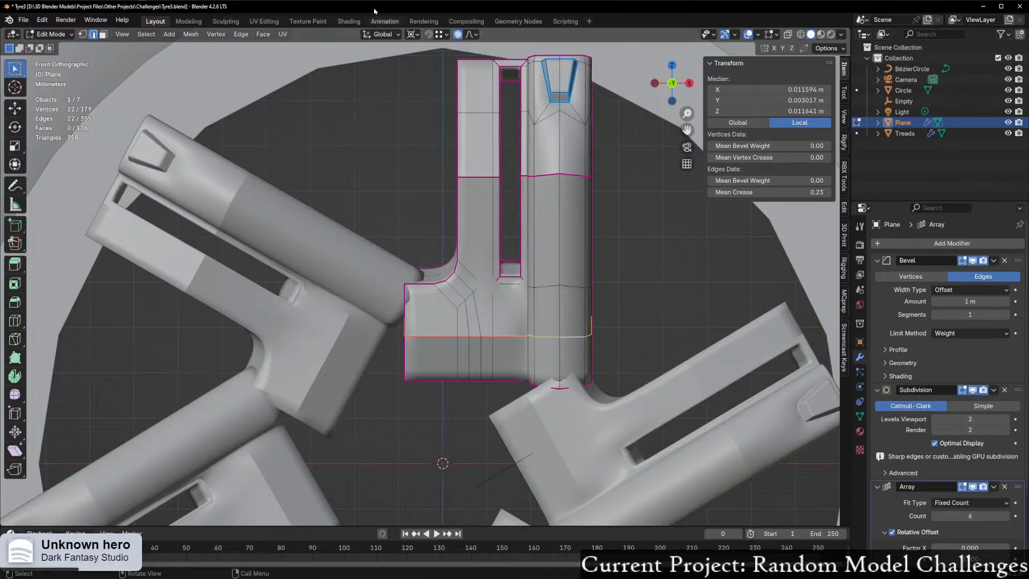
left_click(472, 34)
key("g")
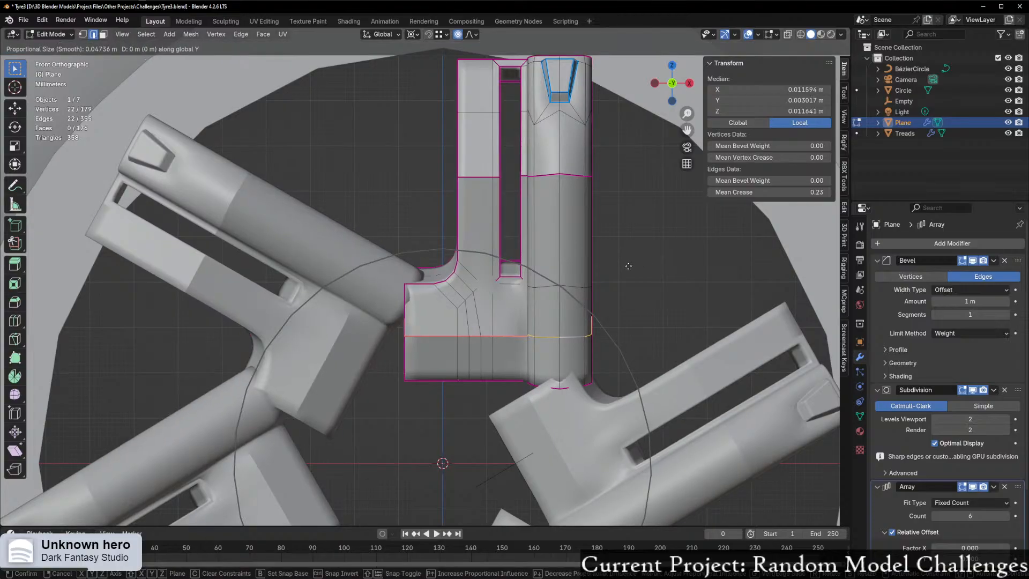
key("y")
key("x")
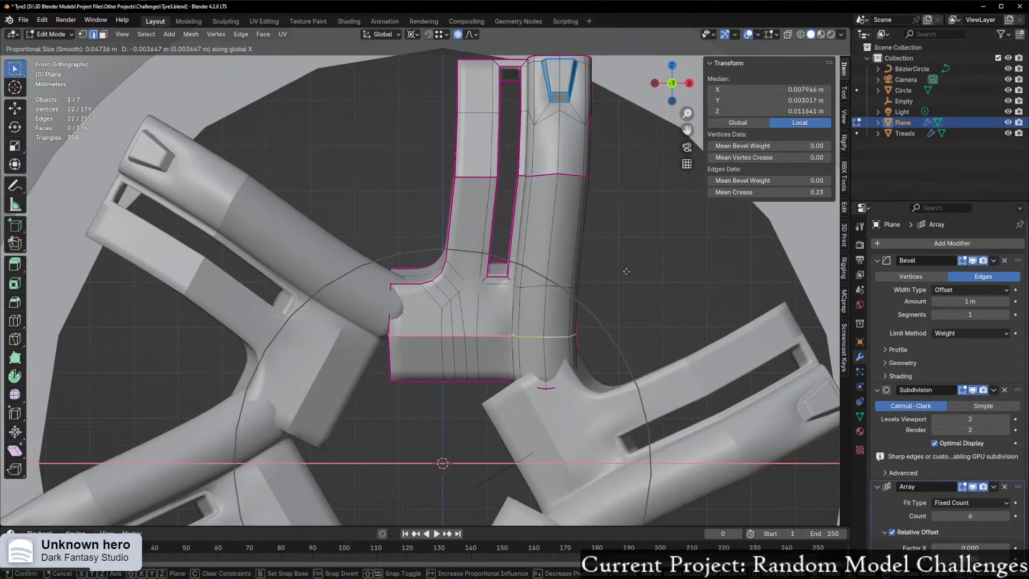
scroll(622, 273, "up", 2)
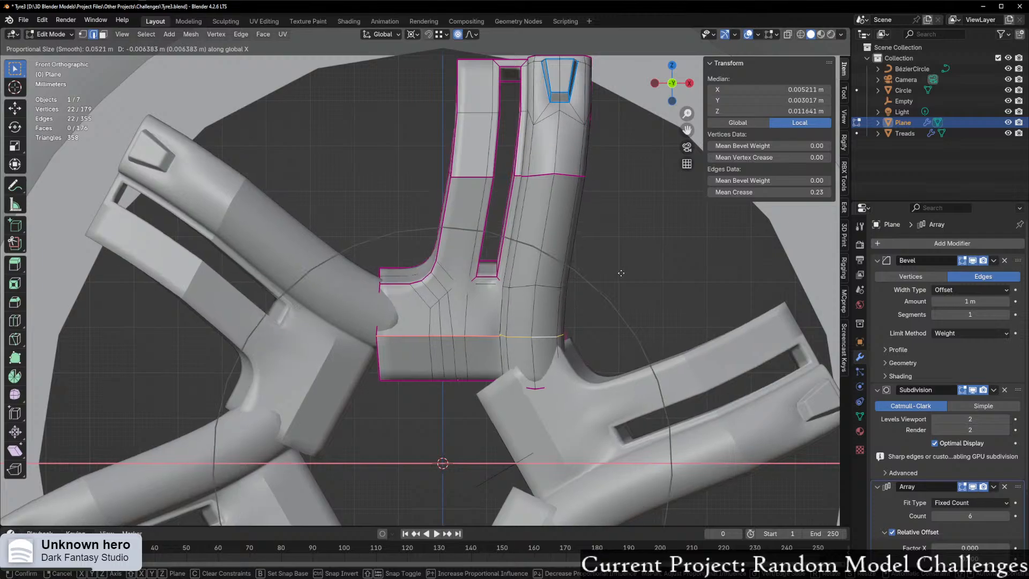
key("Escape")
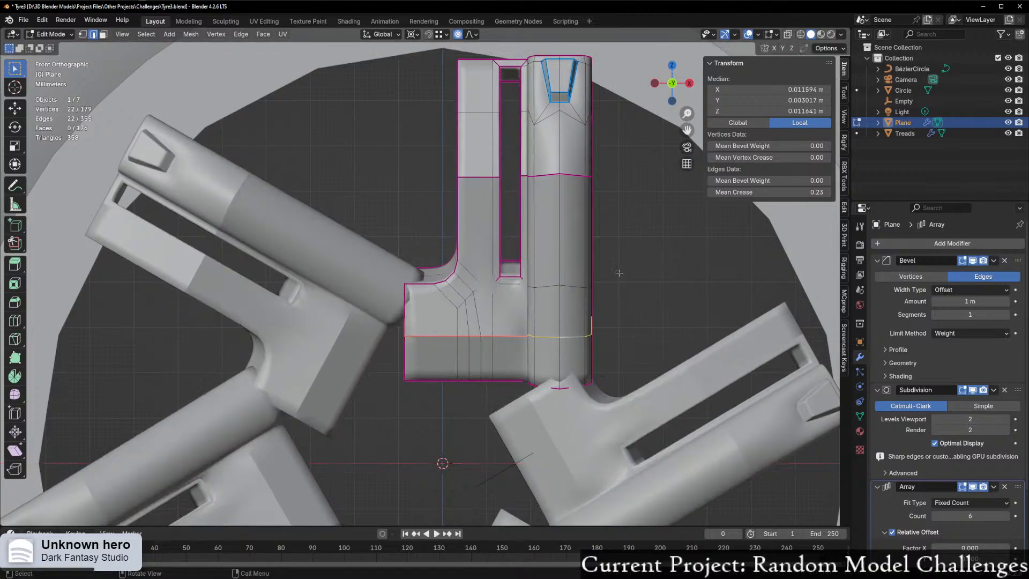
Step: Select the spoke's whole inner end and try shifting it along X with a larger Smooth proportional influence
key("alt+z")
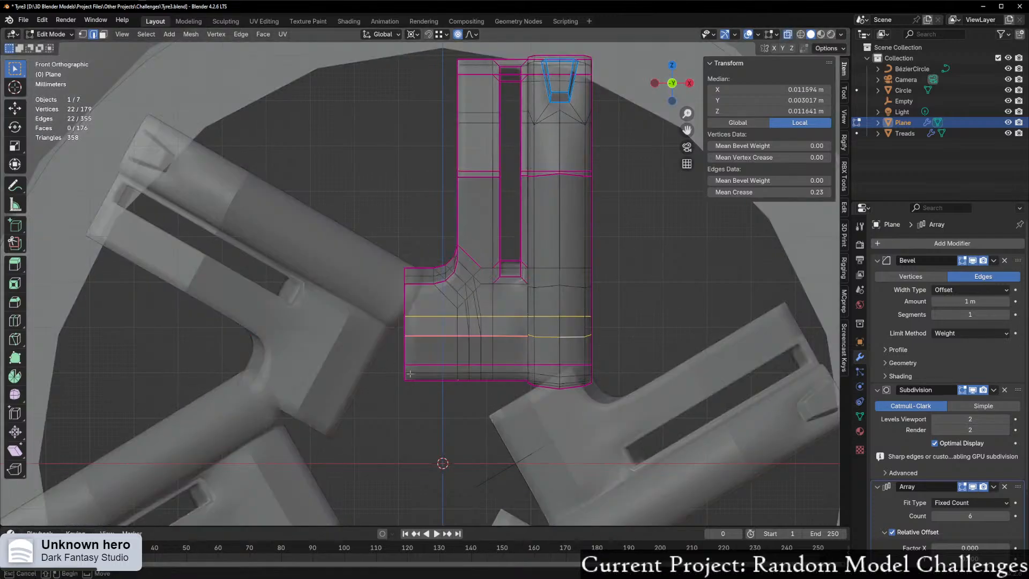
left_click_drag(380, 361, 617, 434)
key("alt+z")
key("g")
key("y")
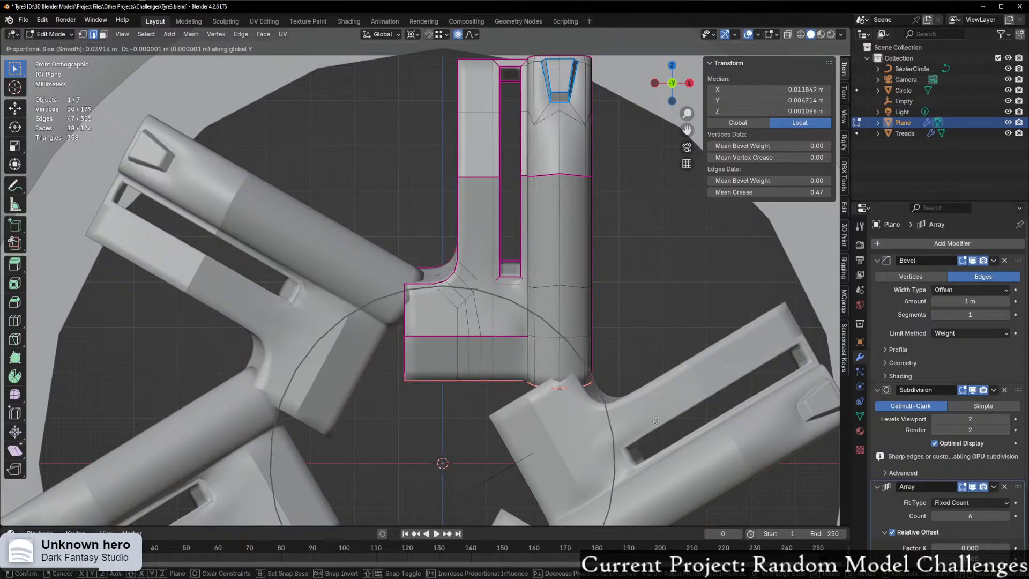
key("x")
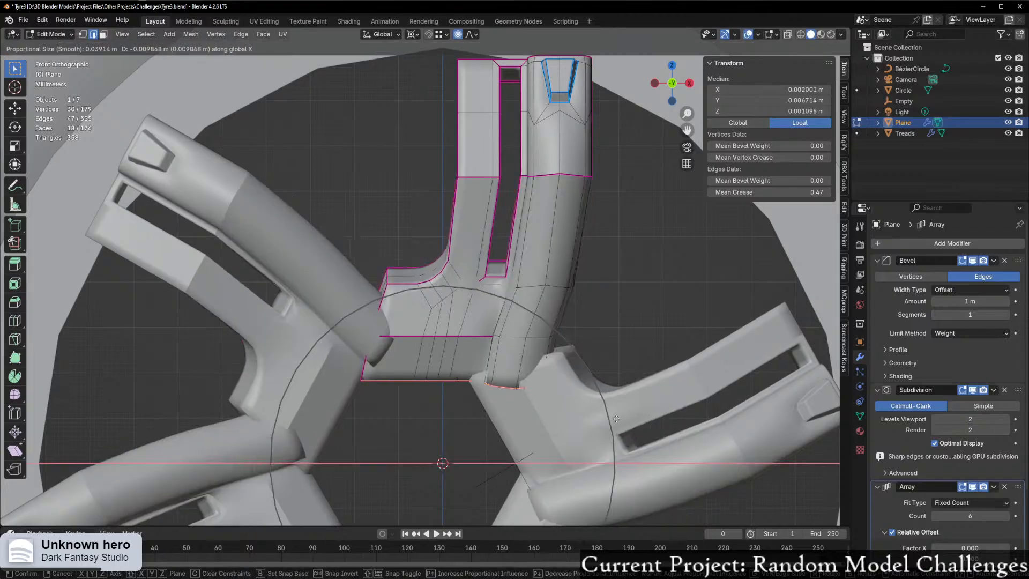
scroll(592, 422, "down", 3)
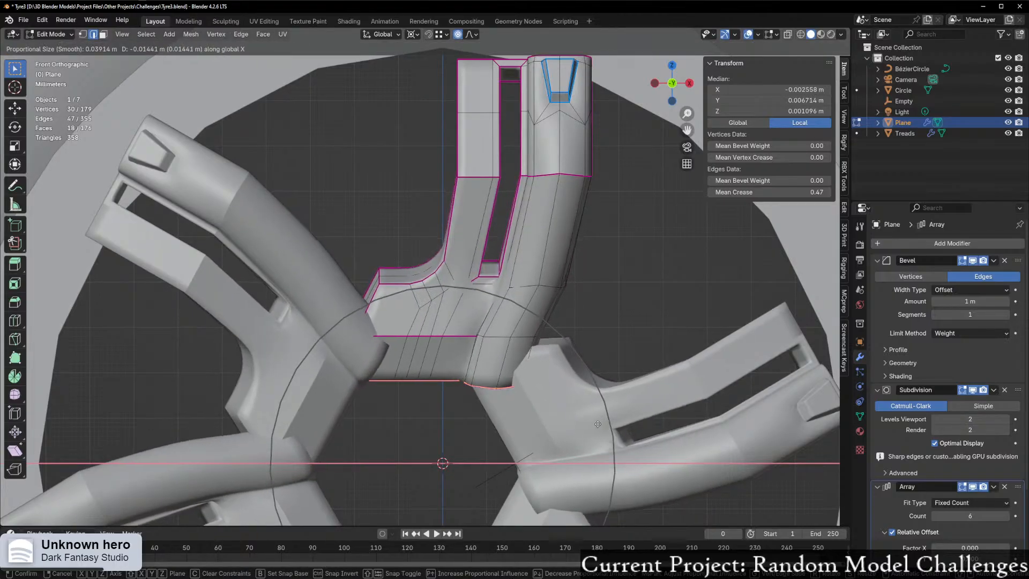
right_click(599, 424)
scroll(599, 423, "down", 4)
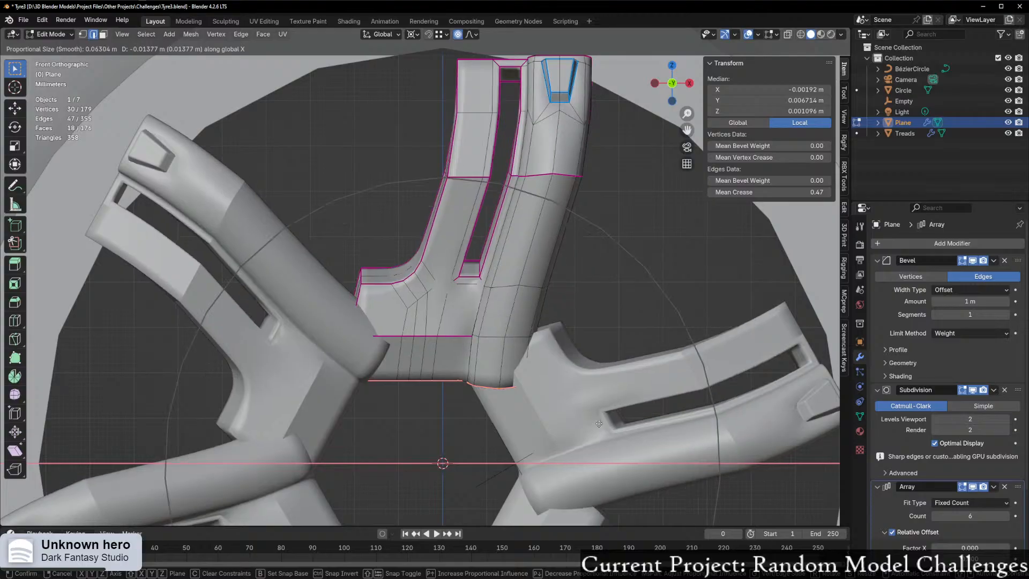
scroll(603, 391, "down", 5)
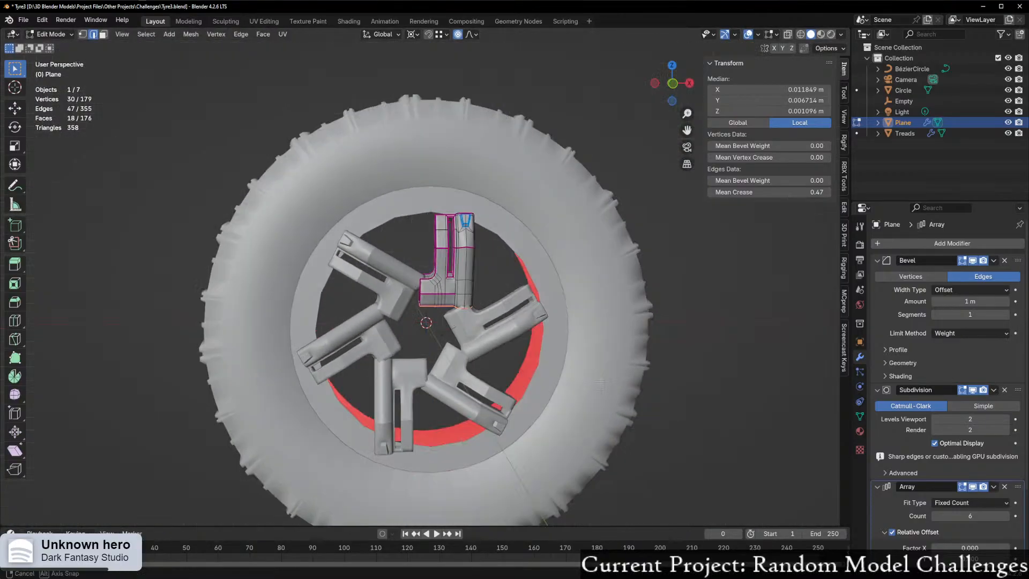
Step: Leave mesh editing for Object Mode and view the whole wheel at an angle
middle_click_drag(603, 392, 631, 395)
key("ctrl+Tab")
left_click(450, 408)
scroll(450, 408, "down", 2)
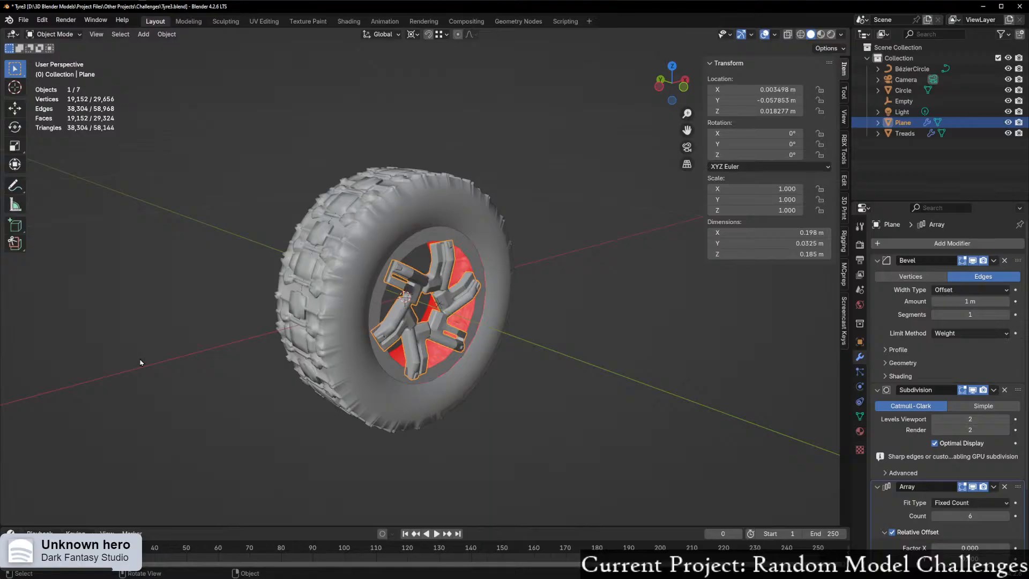
middle_click_drag(545, 299, 525, 289)
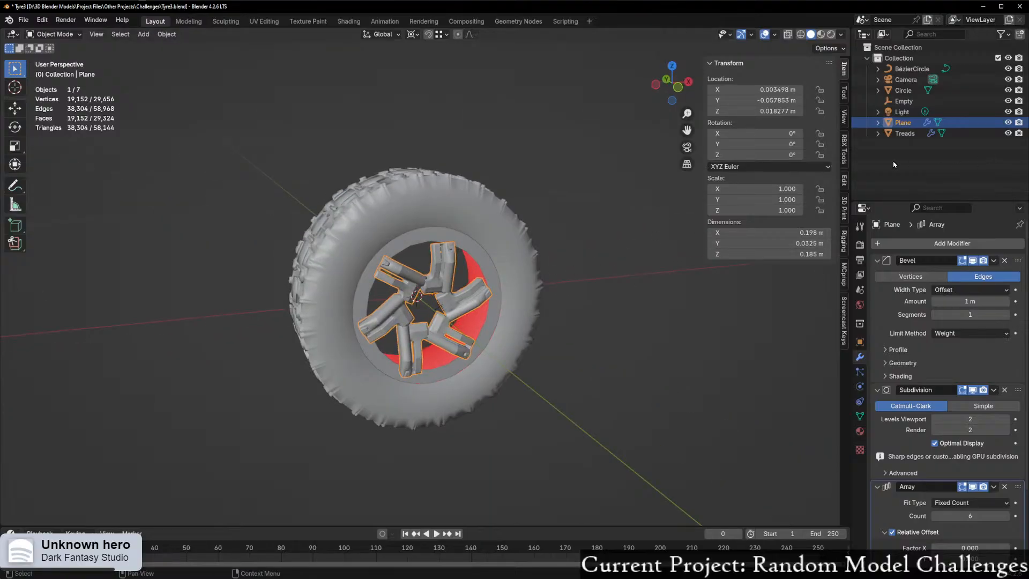
Step: Create a new scene collection named Tyre and move the Treads object into it
right_click(895, 165)
left_click(878, 169)
double_click(905, 144)
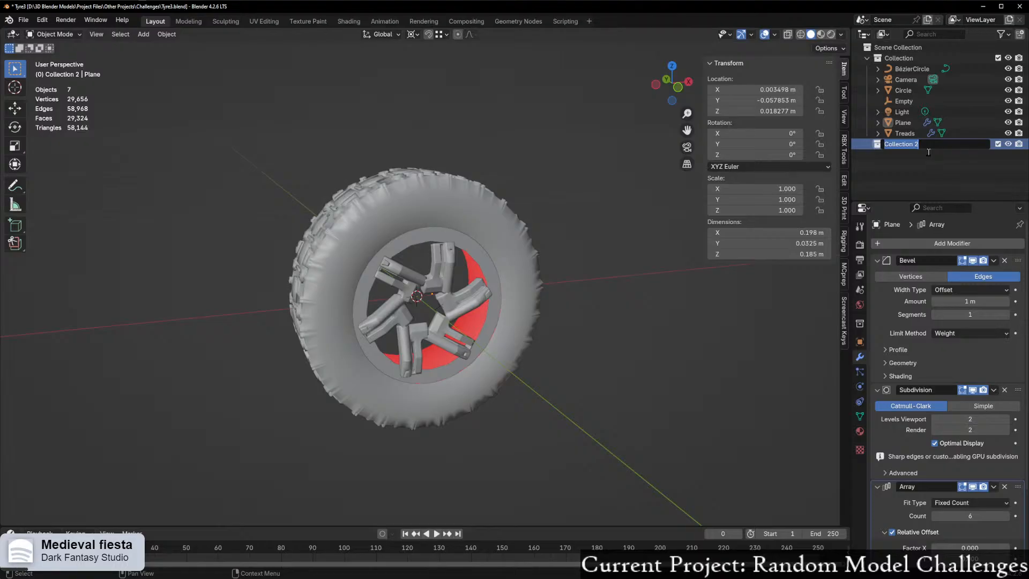
type("Tyre")
key("Return")
left_click_drag(905, 133, 914, 143)
Step: Rename the Plane object to RimSpoke and move it into the Tyre collection
left_click(913, 123)
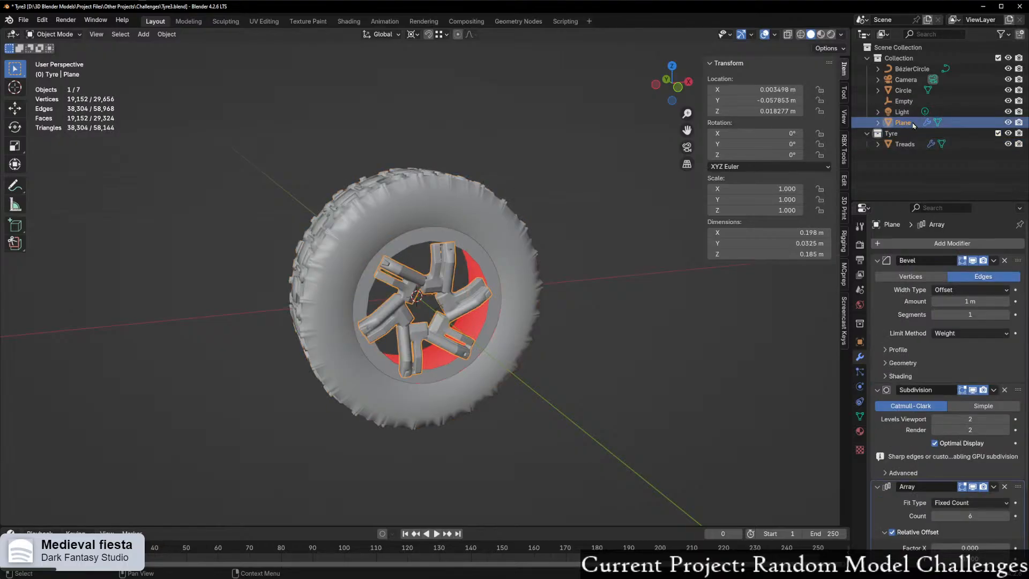
double_click(914, 122)
type("S")
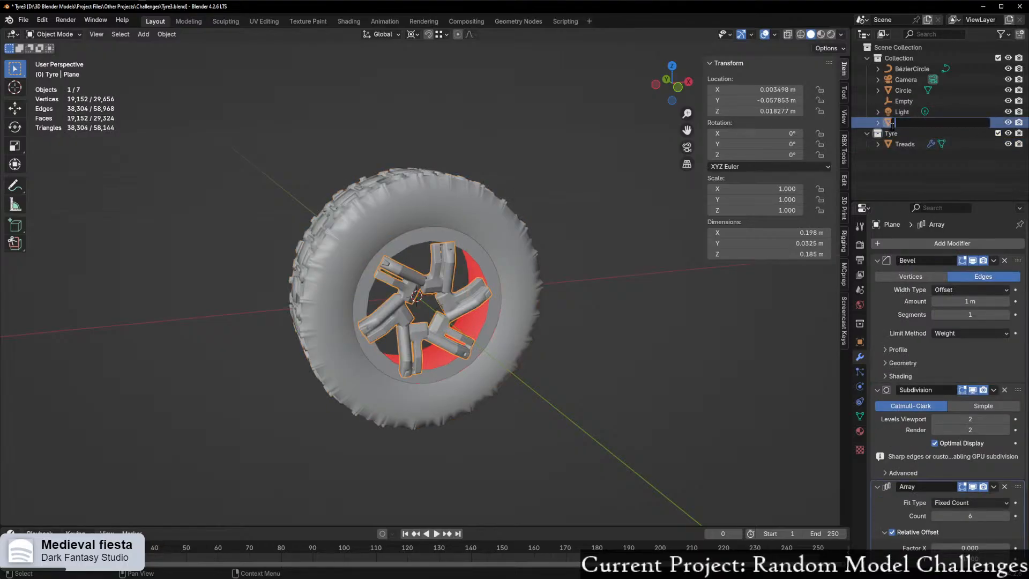
type("RimSpoke")
key("Return")
left_click_drag(911, 125, 916, 140)
Step: Rename the Empty object to RimSpokeEmpty and move it into the Tyre collection
left_click(914, 102)
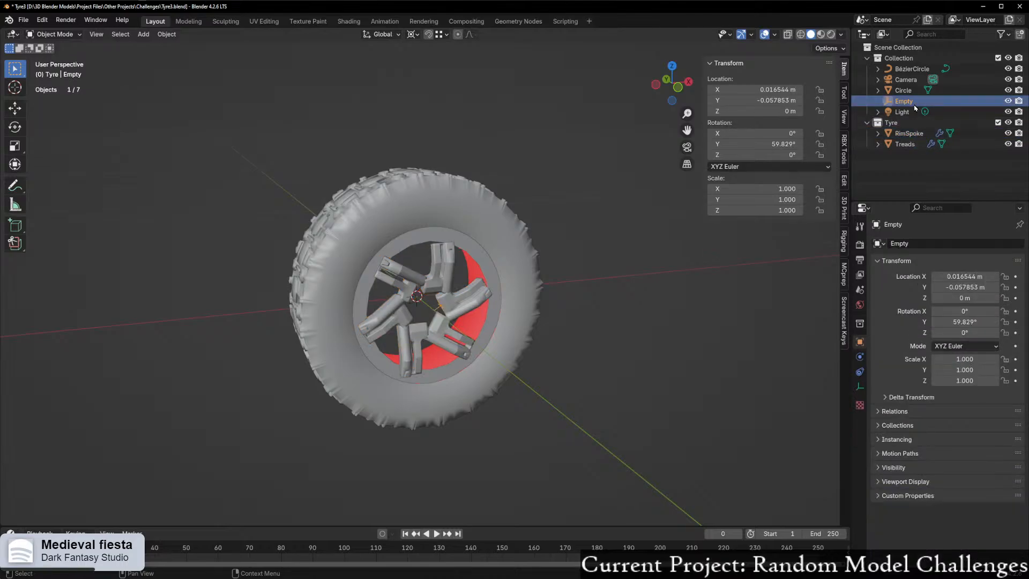
double_click(913, 103)
type("Rim")
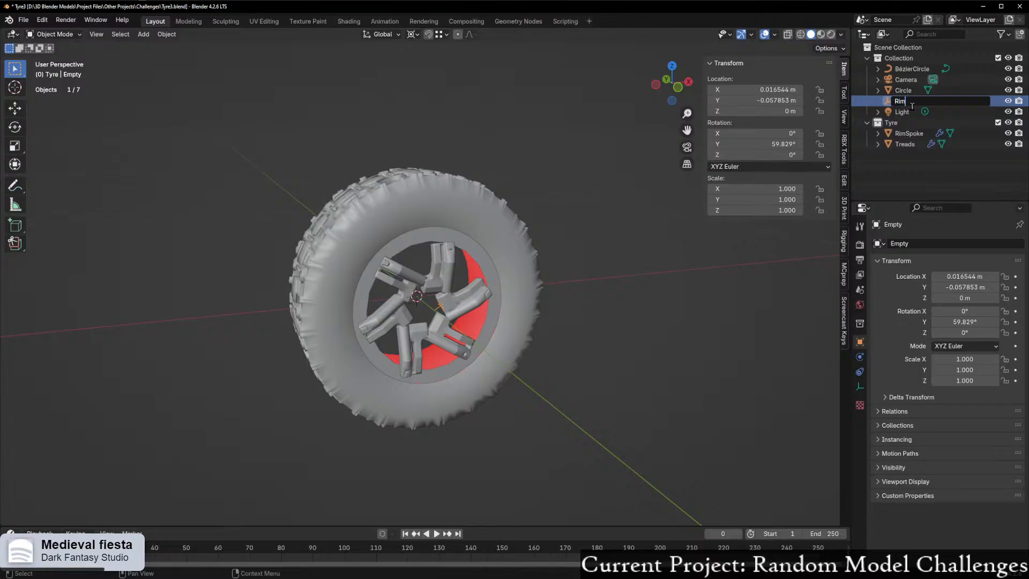
type("SpokeEmpty")
key("Return")
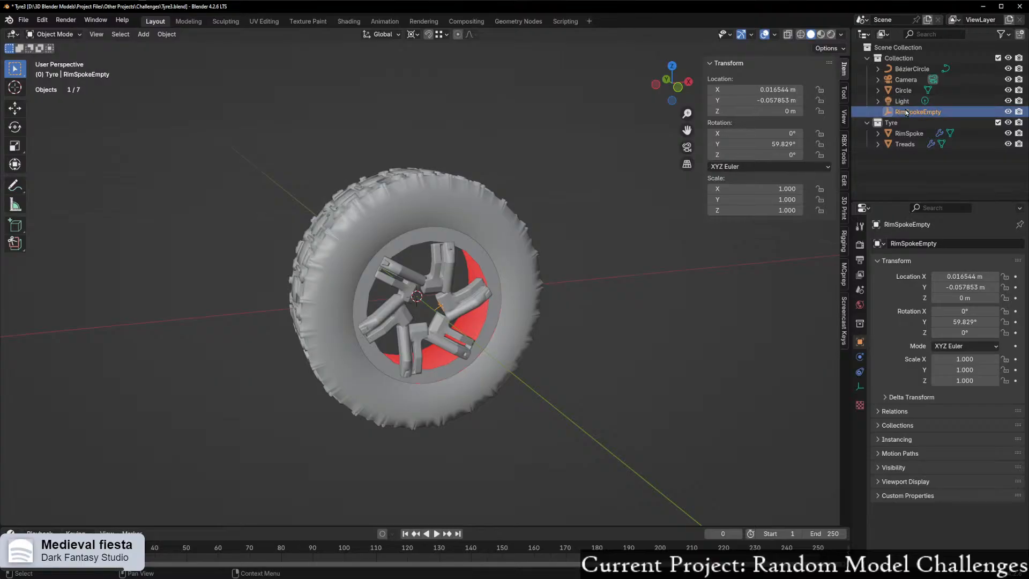
left_click_drag(914, 111, 911, 122)
Step: Rename the BézierCircle object to TreadCurve and move it into the Tyre collection
left_click(911, 69)
double_click(916, 69)
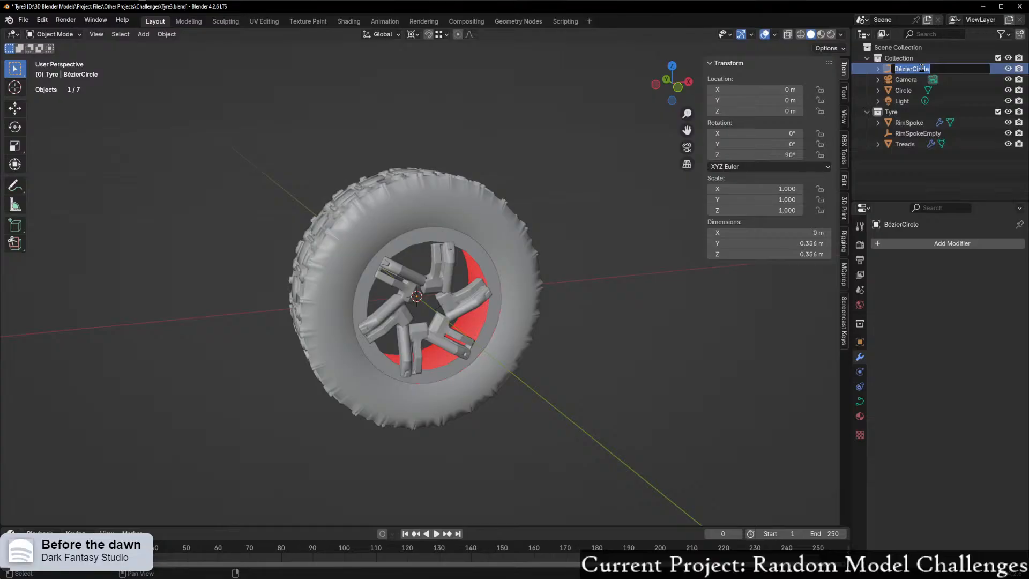
type("TreadCurve")
key("Return")
left_click_drag(911, 101, 900, 112)
Step: Rename the Circle object to RimOuter and move it into the Tyre collection
left_click(913, 80)
double_click(914, 80)
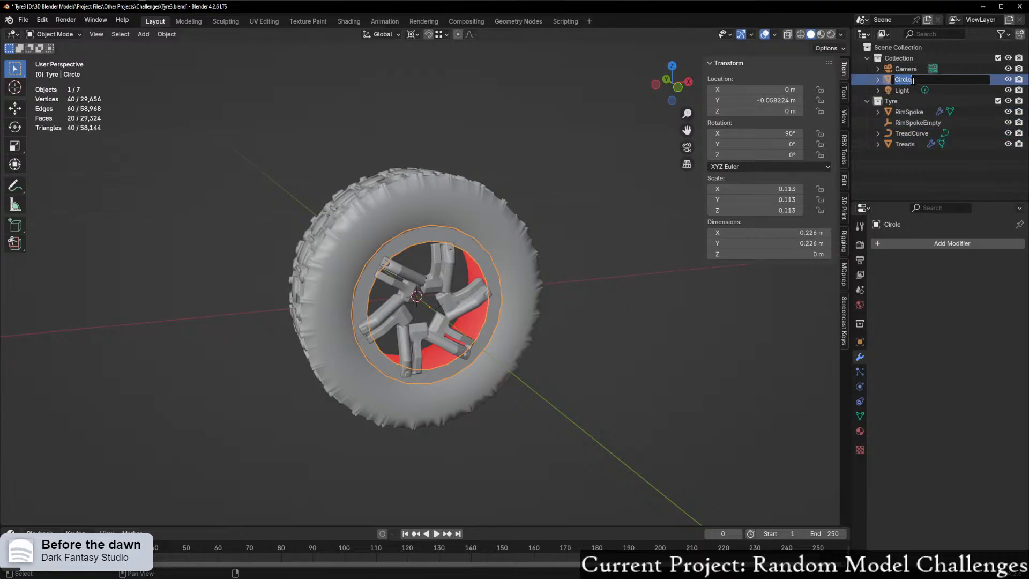
type("Rim")
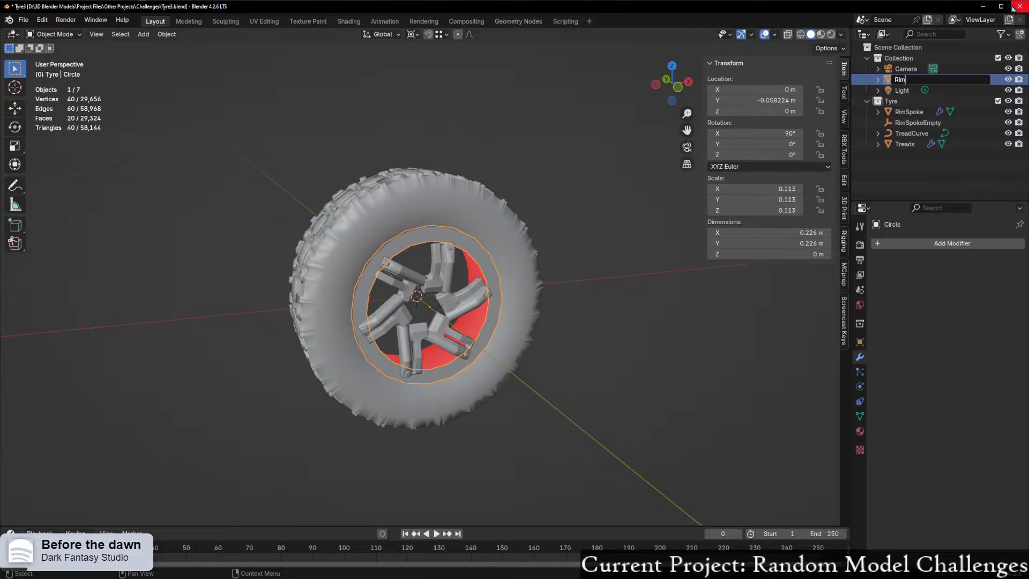
type("PuOuter")
key("Return")
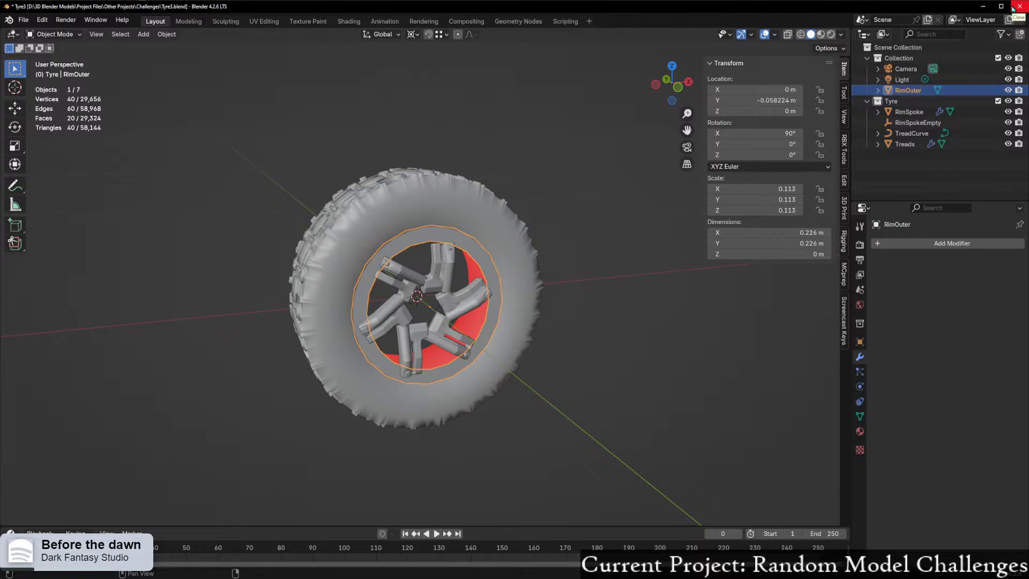
key("b")
left_click_drag(902, 106, 903, 102)
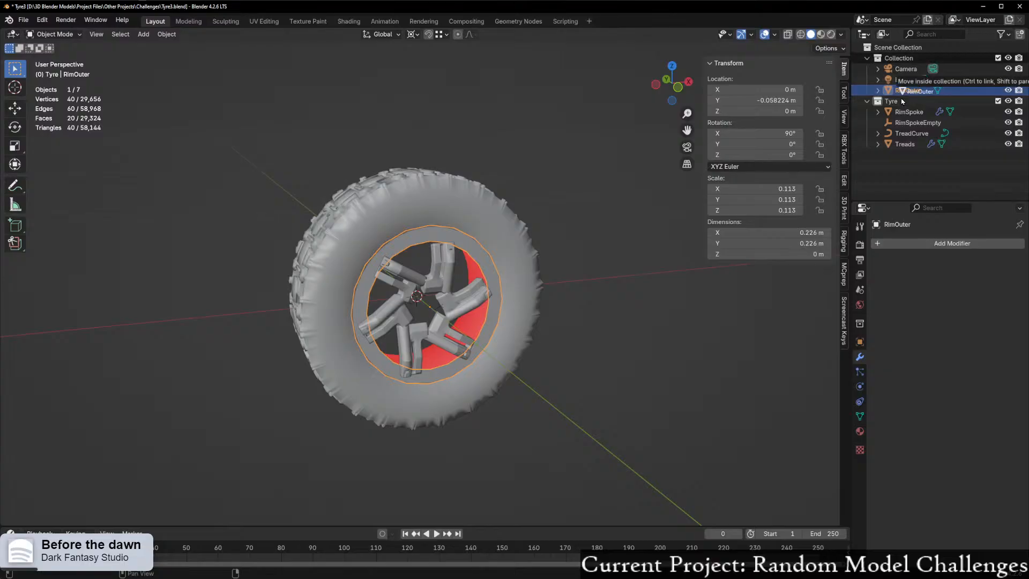
Step: Toggle RimOuter's viewport visibility to check it, and hide the entire Tyre collection
left_click(1008, 100)
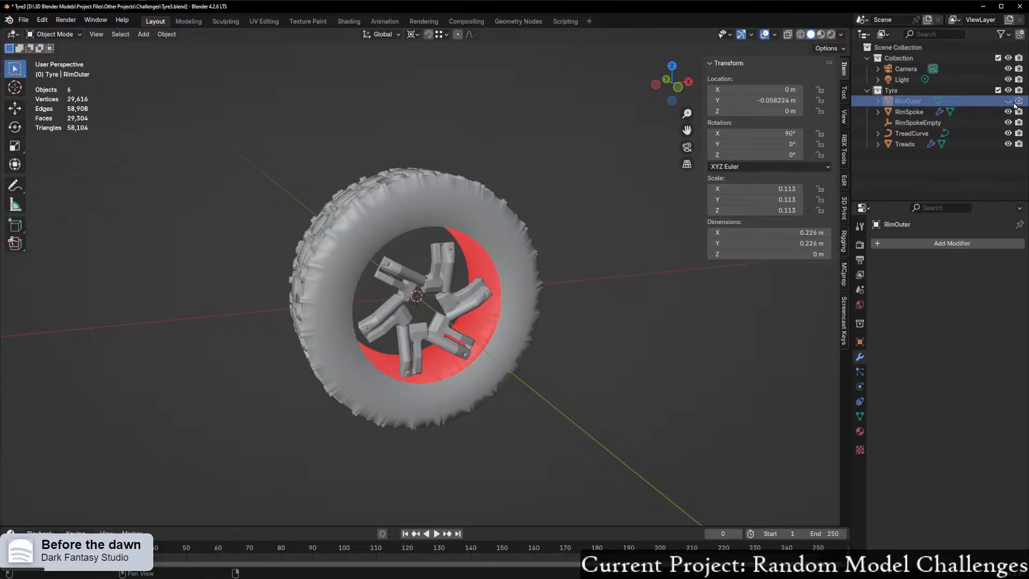
left_click(1008, 101)
left_click(1008, 90)
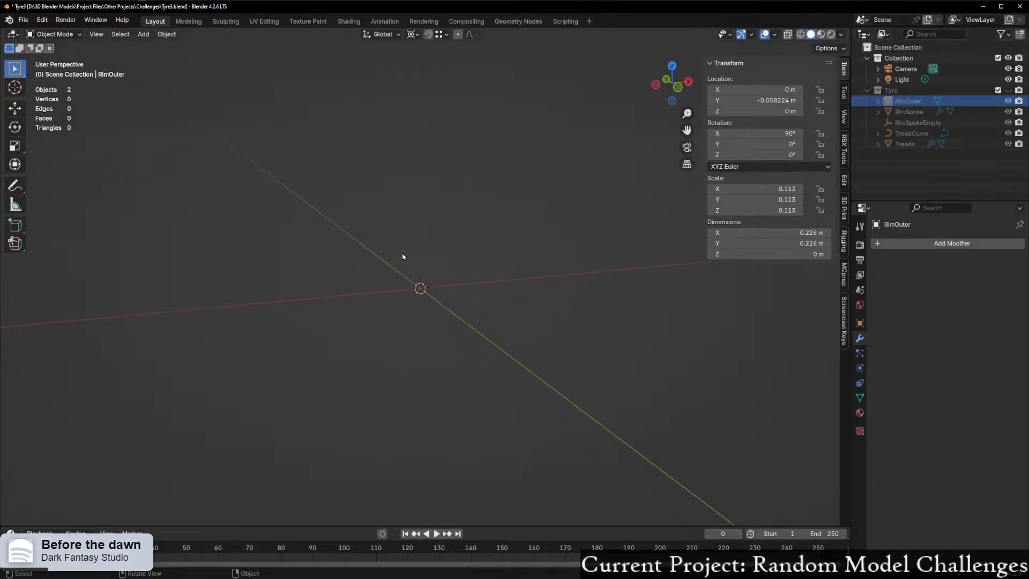
middle_click_drag(403, 256, 503, 279)
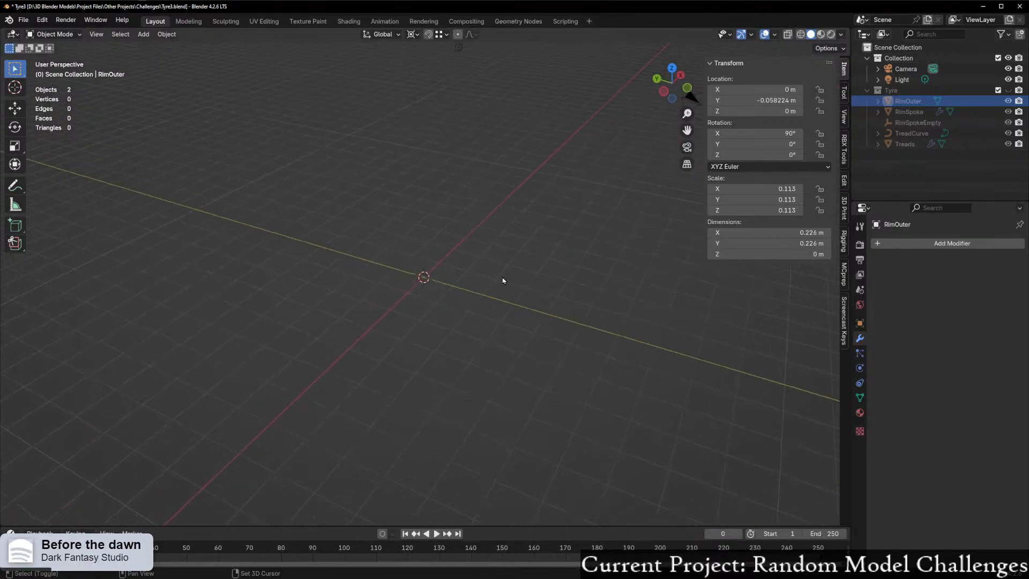
Step: Add a ball metaball with a 2 m radius at the world origin
key("shift+a")
mouse_move(482, 210)
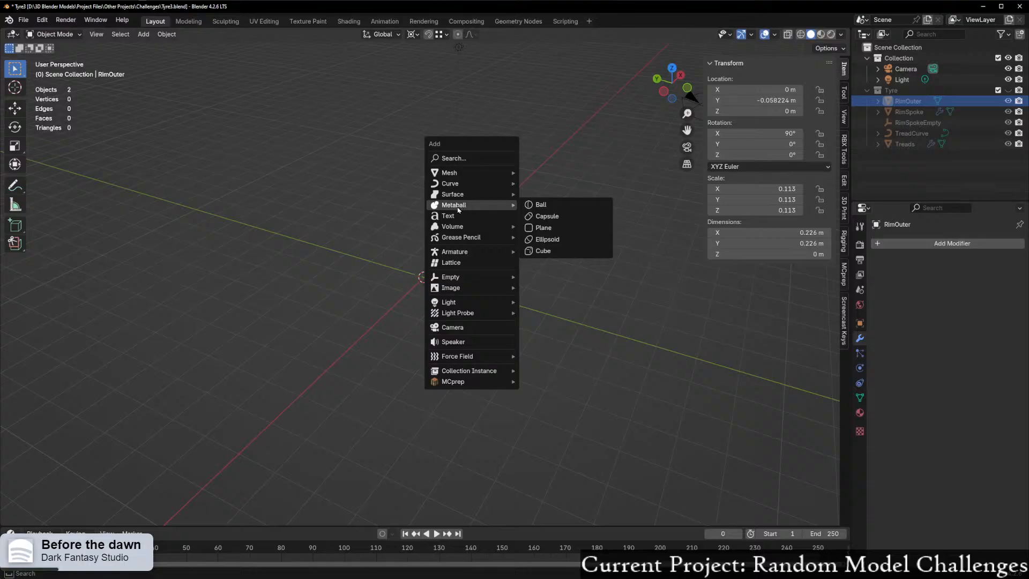
left_click(548, 206)
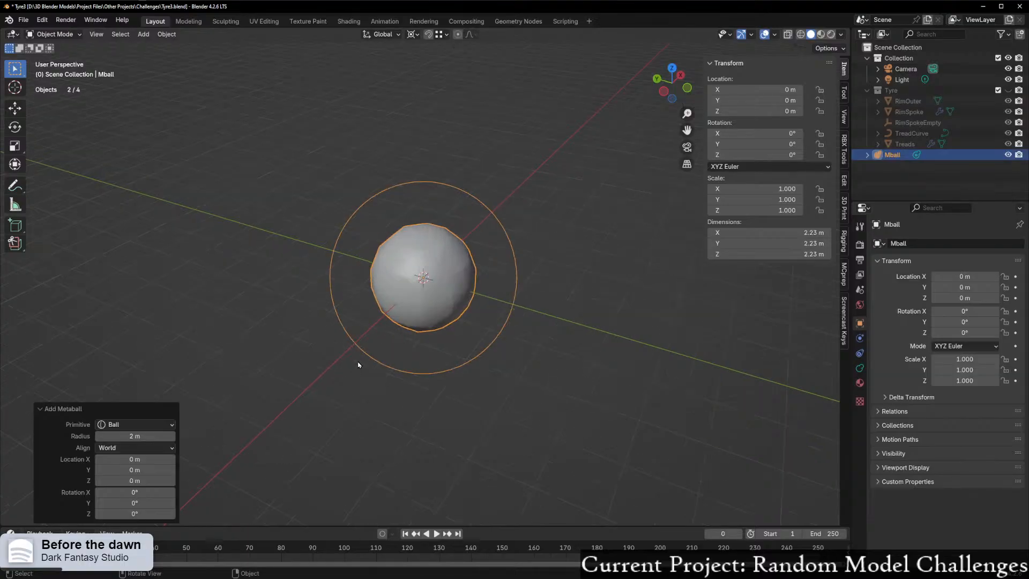
scroll(391, 372, "up", 4)
middle_click_drag(390, 372, 437, 341)
scroll(341, 357, "down", 2)
scroll(437, 341, "down", 2)
scroll(437, 343, "down", 1)
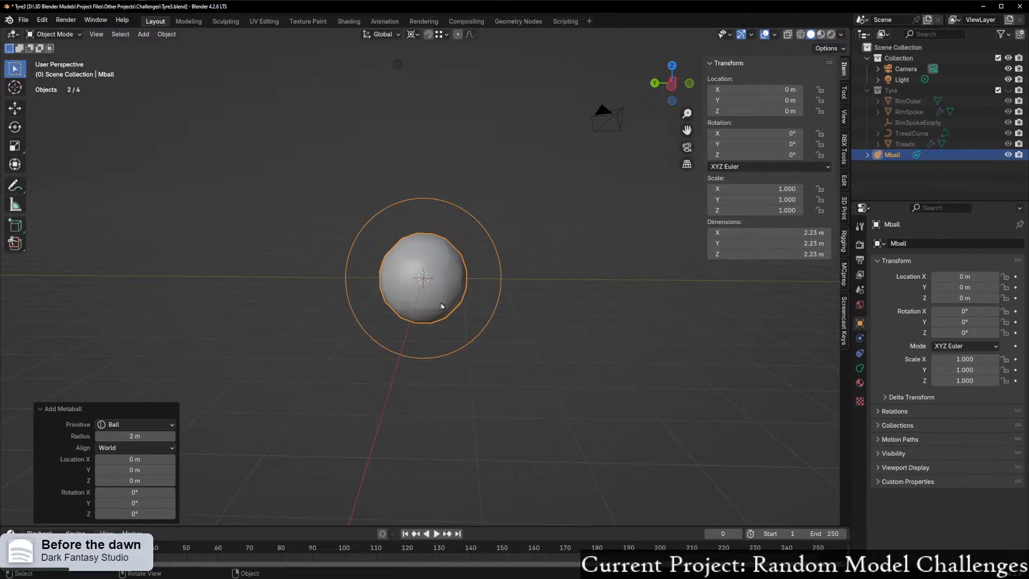
key("g")
key("z")
right_click(472, 281)
key("g")
key("Escape")
scroll(458, 275, "down", 2)
key("z")
right_click(457, 273)
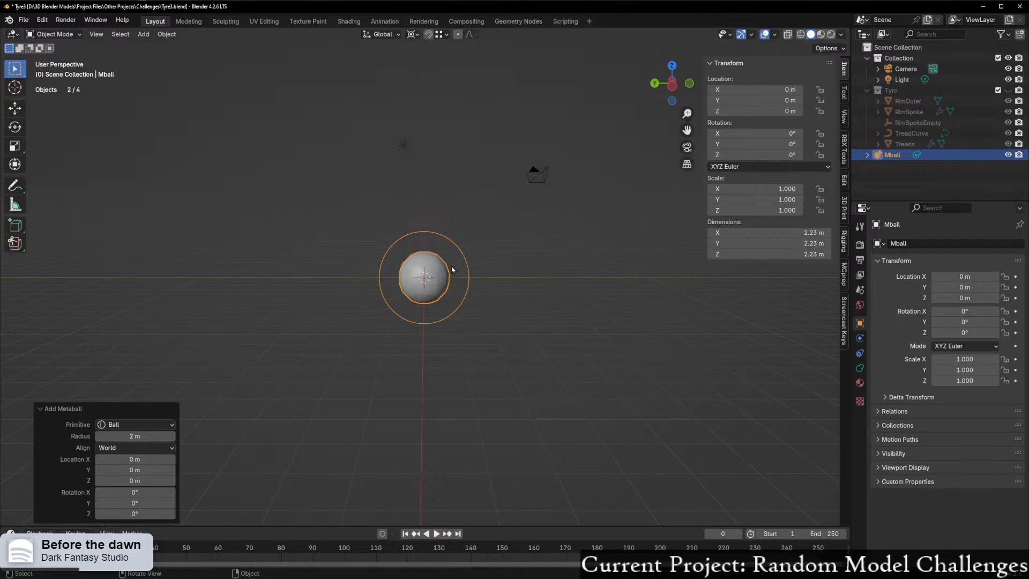
Step: Raise the ball metaball along the Z axis to about 6.59 m
key("g")
key("z")
left_click(506, 213)
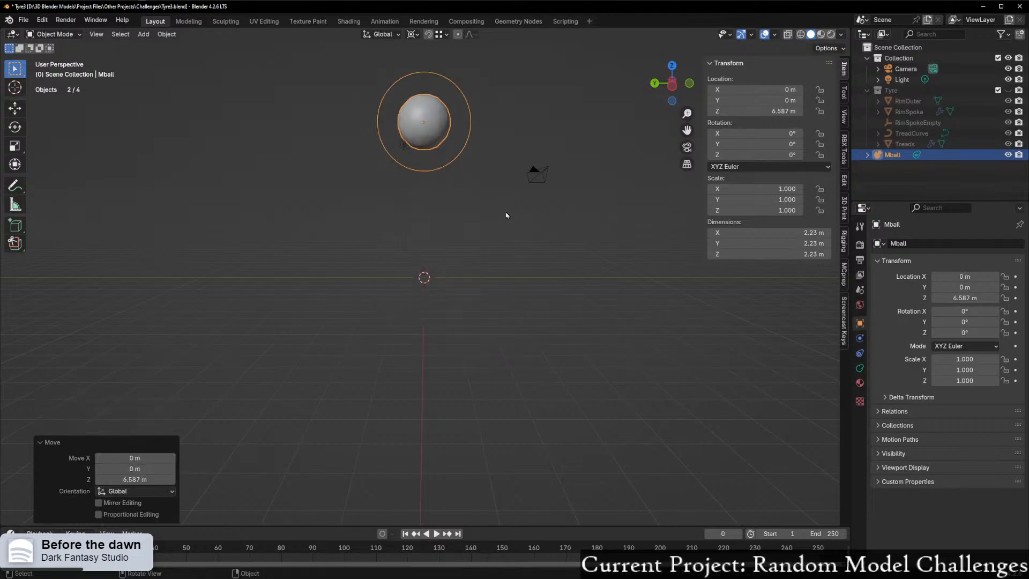
Step: Add a second ball metaball with a 2 m radius at the world origin, below the first one
key("shift+a")
mouse_move(443, 290)
left_click(534, 287)
key("shift+a")
mouse_move(415, 303)
left_click(459, 302)
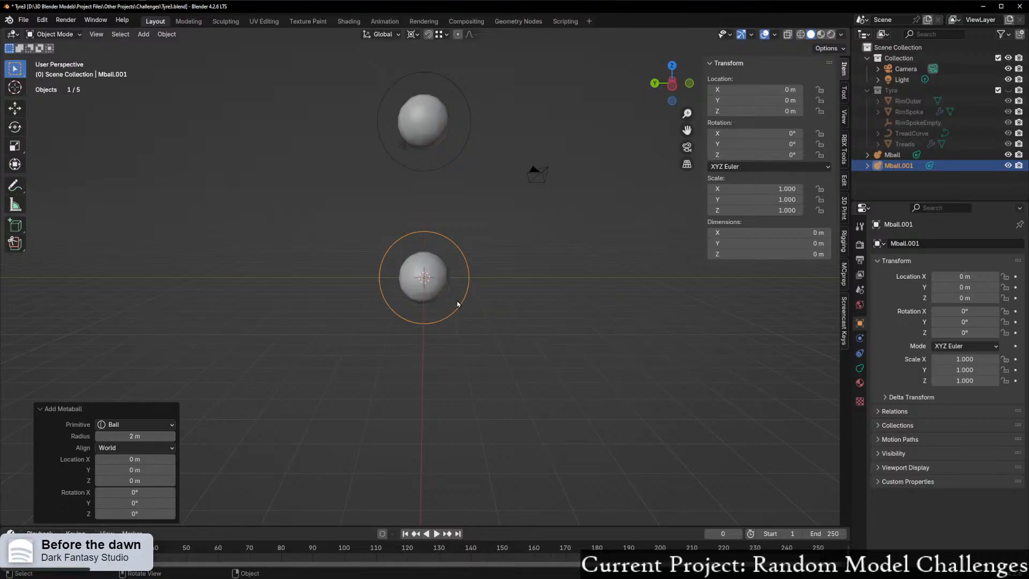
scroll(457, 304, "up", 4)
middle_click_drag(472, 290, 459, 351, "shift")
scroll(427, 338, "down", 3)
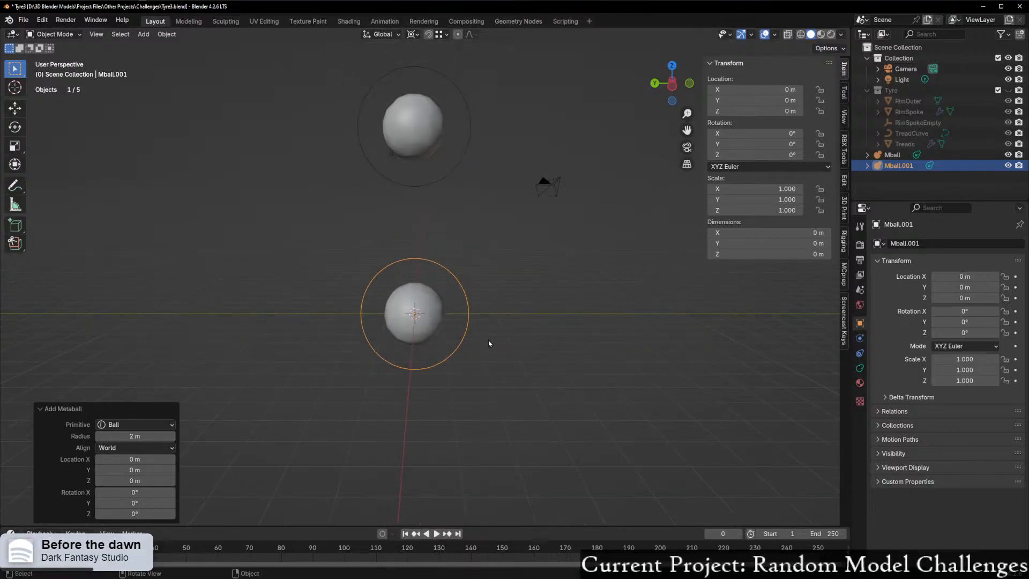
Step: Raise the second ball along the Z axis to about 4.48 m so that it blends into the upper ball
key("g")
key("z")
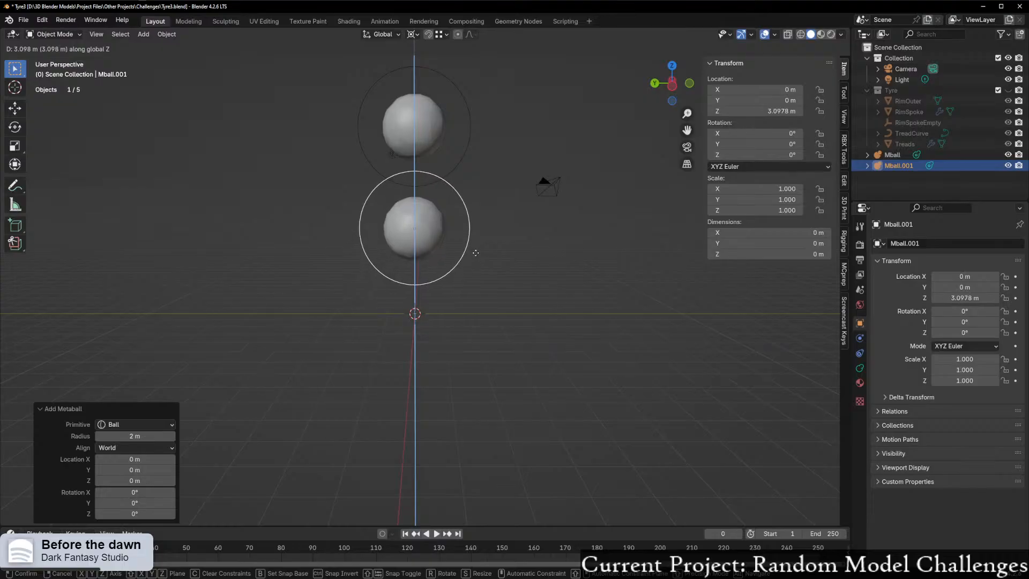
left_click(465, 219)
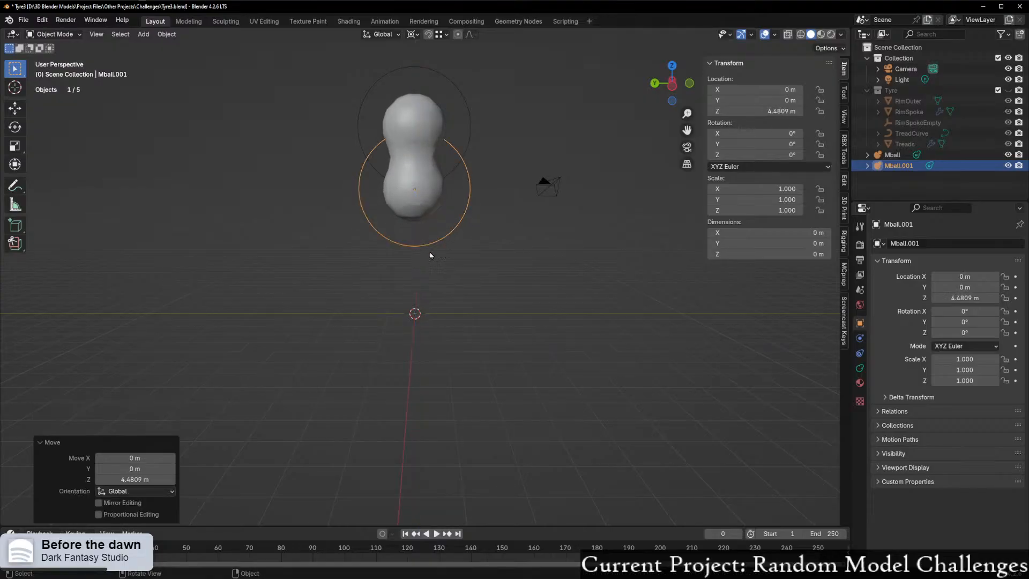
Step: In the left orthographic view, add an ellipsoid metaball with a 2 m radius at the world origin
middle_click_drag(428, 256, 429, 292)
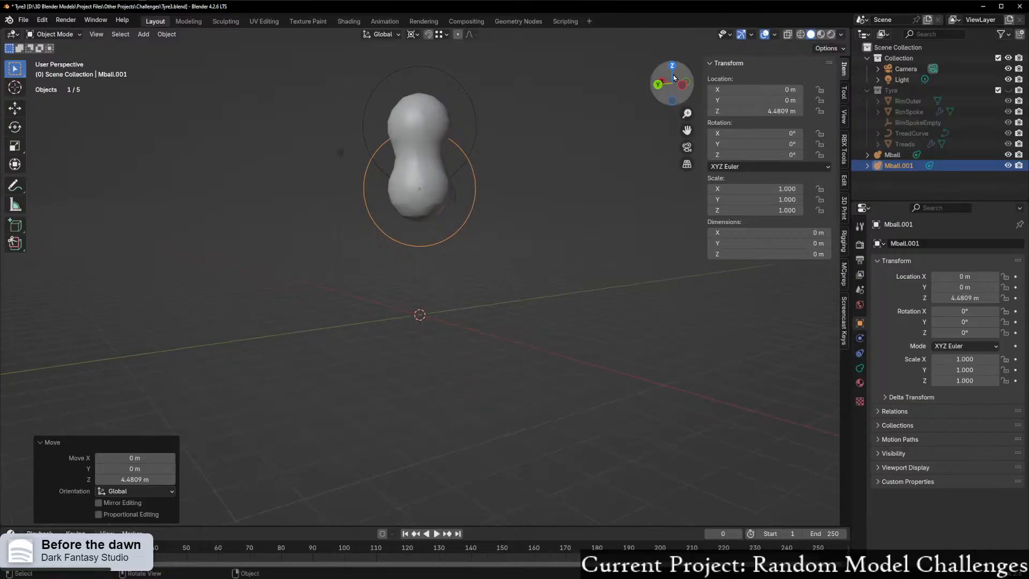
left_click(680, 90)
scroll(514, 225, "up", 3)
scroll(452, 347, "down", 3)
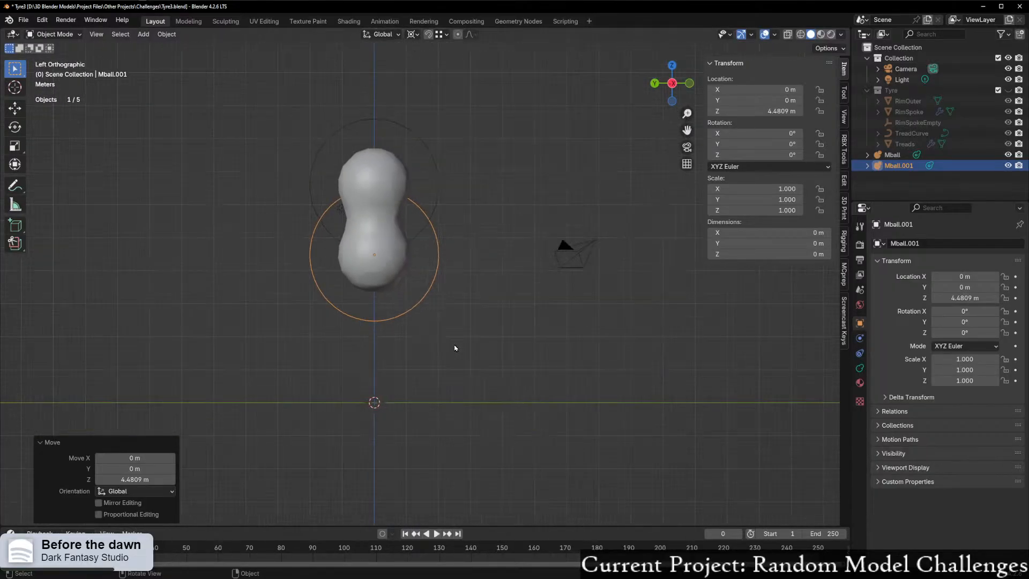
key("shift+a")
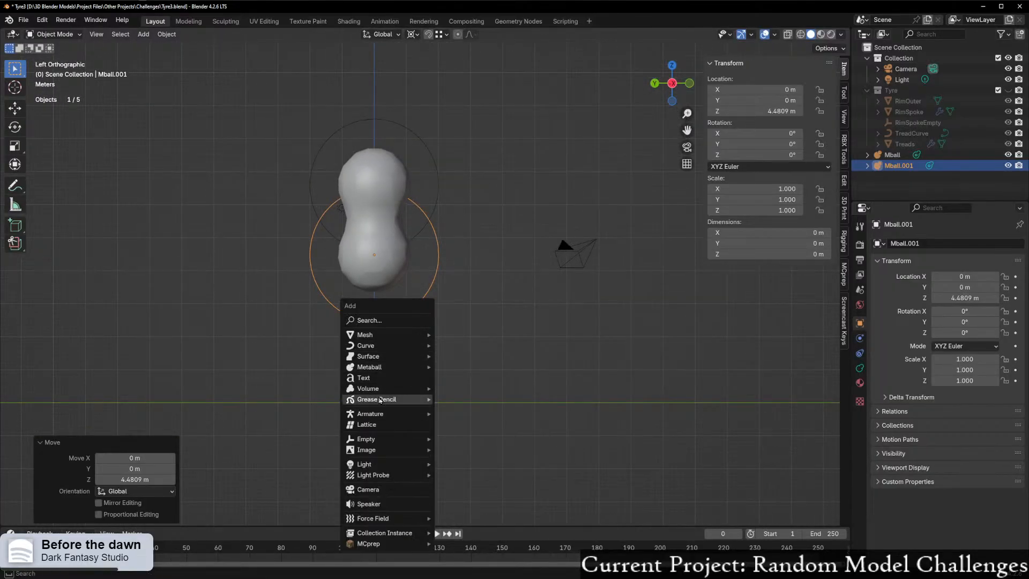
mouse_move(385, 363)
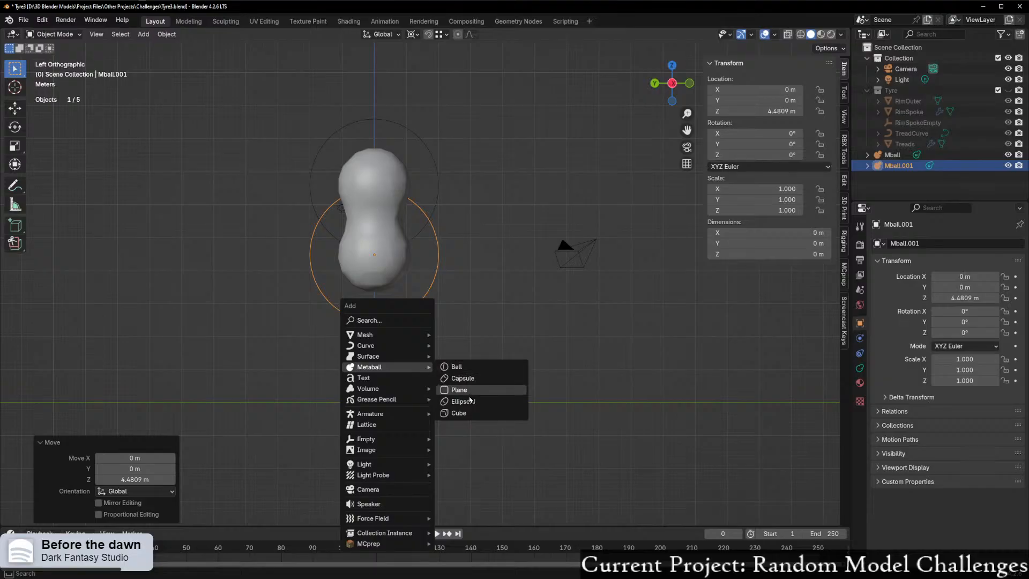
left_click(465, 399)
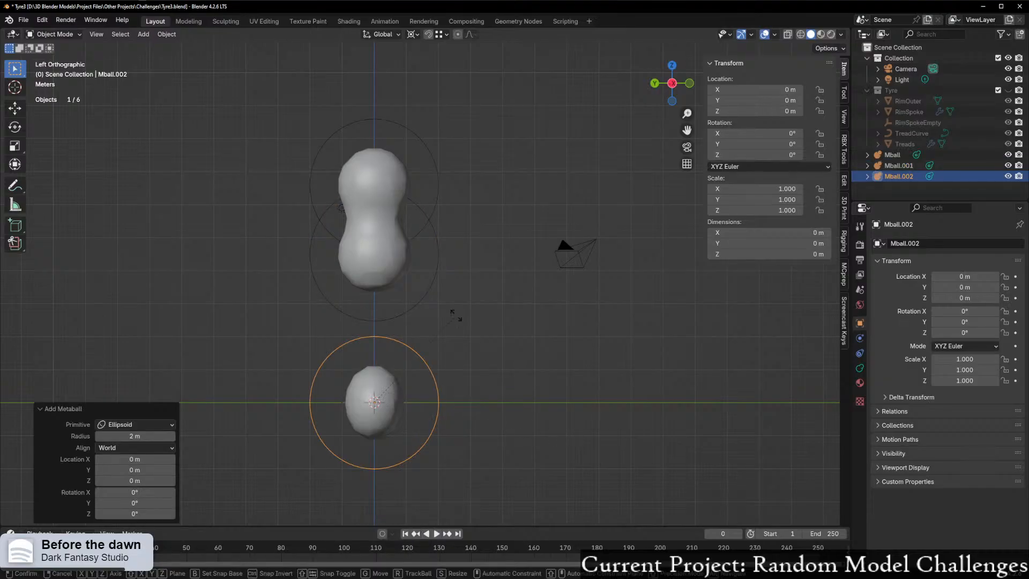
Step: Rotate the ellipsoid about 72.4° around X and flatten it to a scale of about 0.61 along its local Y axis
key("r")
left_click(472, 452)
key("s")
key("y")
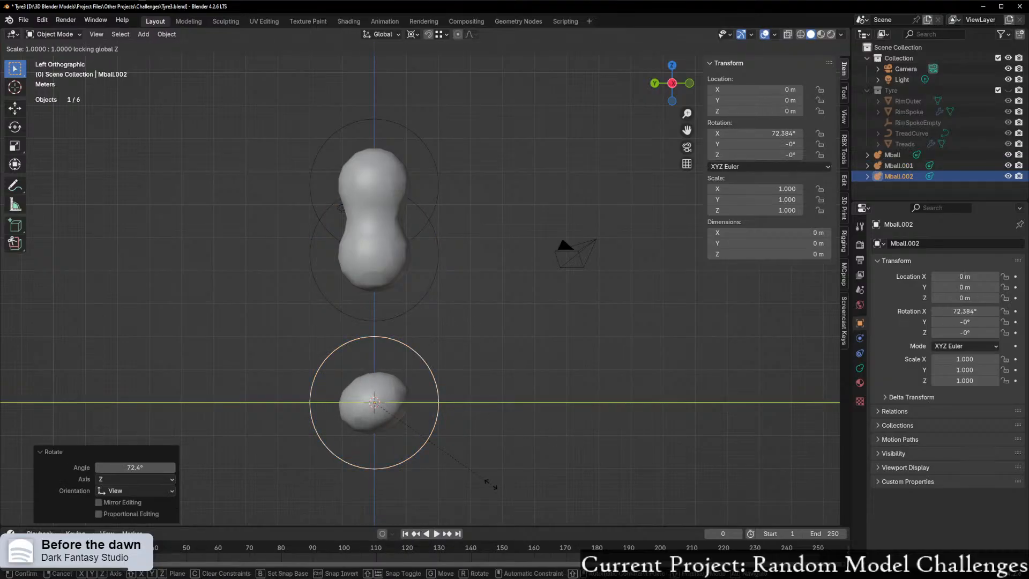
key("z")
key("x")
key("x")
key("z")
key("z")
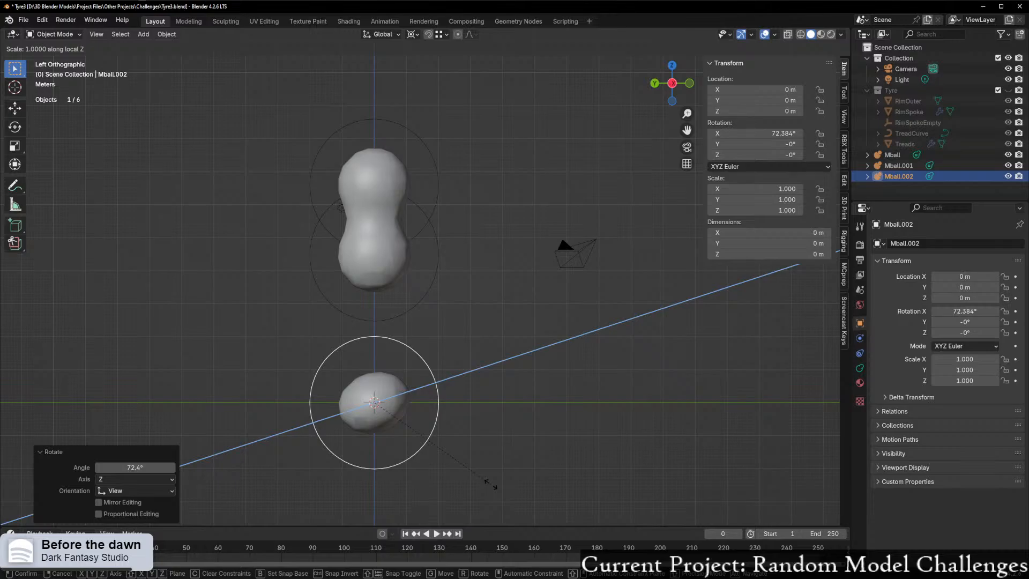
key("y")
key("y")
left_click(448, 453)
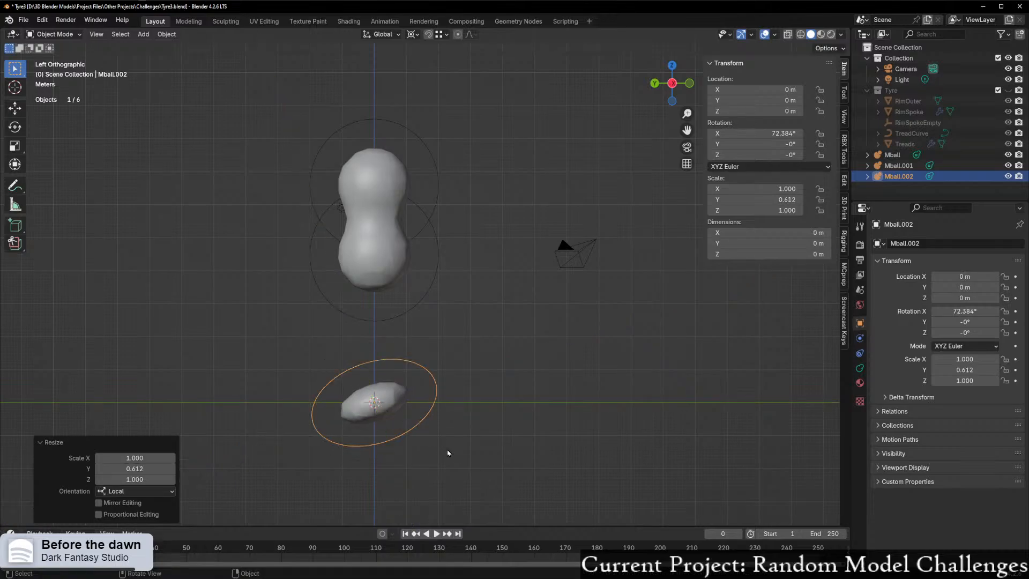
Step: Move the ellipsoid to about Y 1.58 m, Z 6.26 m so that it blends into the upper ball as a beak
key("g")
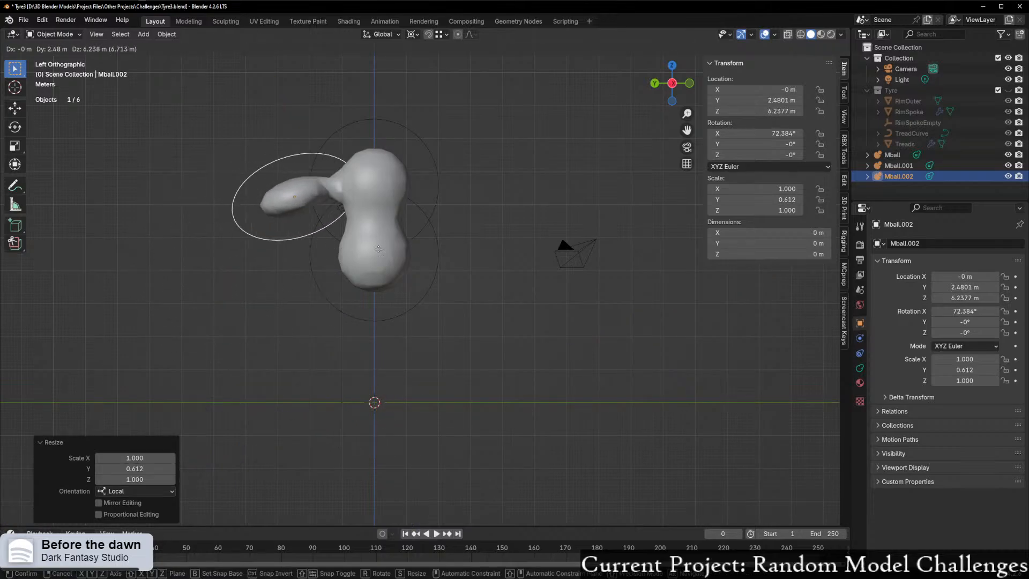
left_click(399, 285)
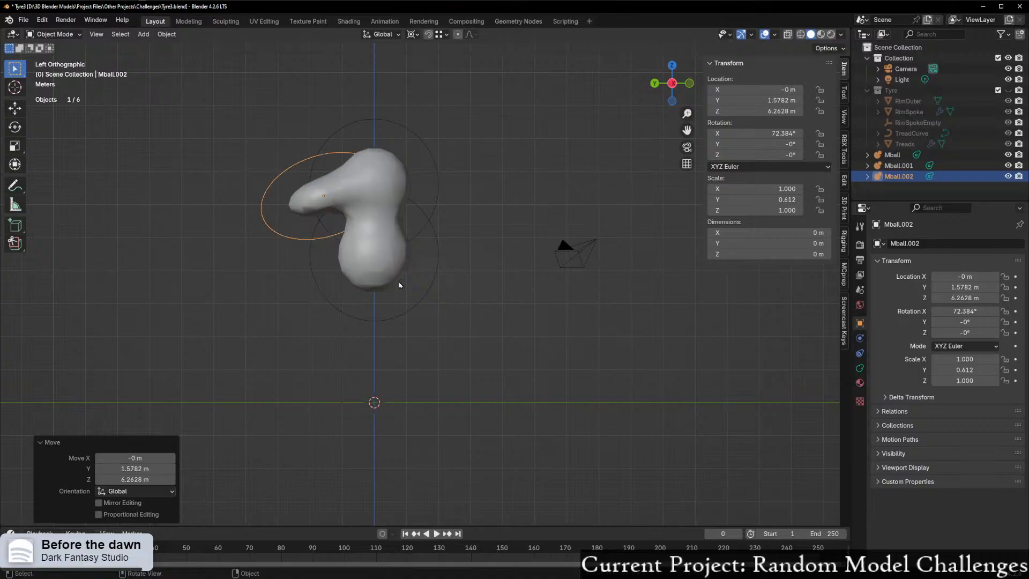
middle_click_drag(399, 285, 538, 293)
left_click(353, 276)
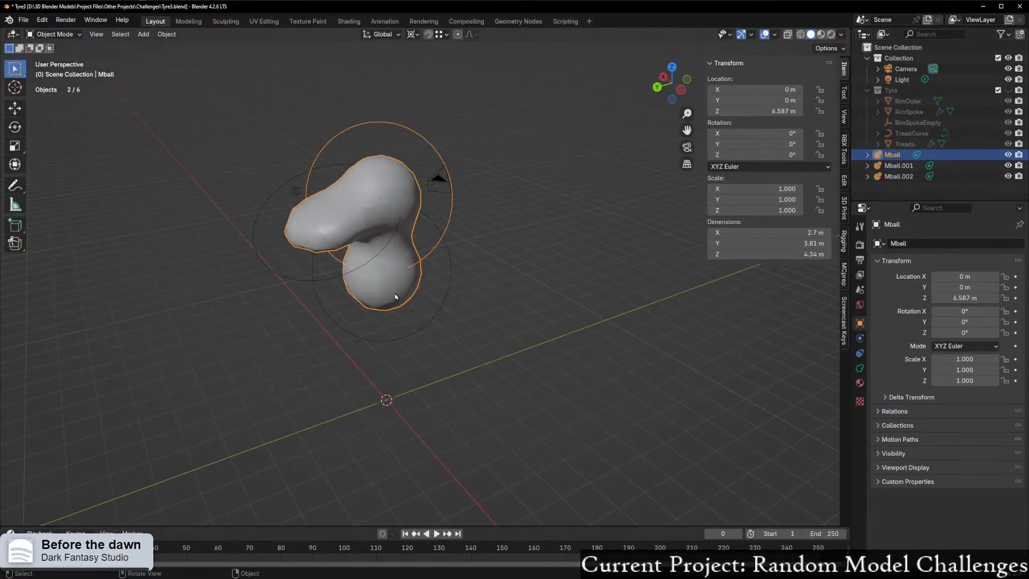
middle_click_drag(395, 296, 400, 309)
key("s")
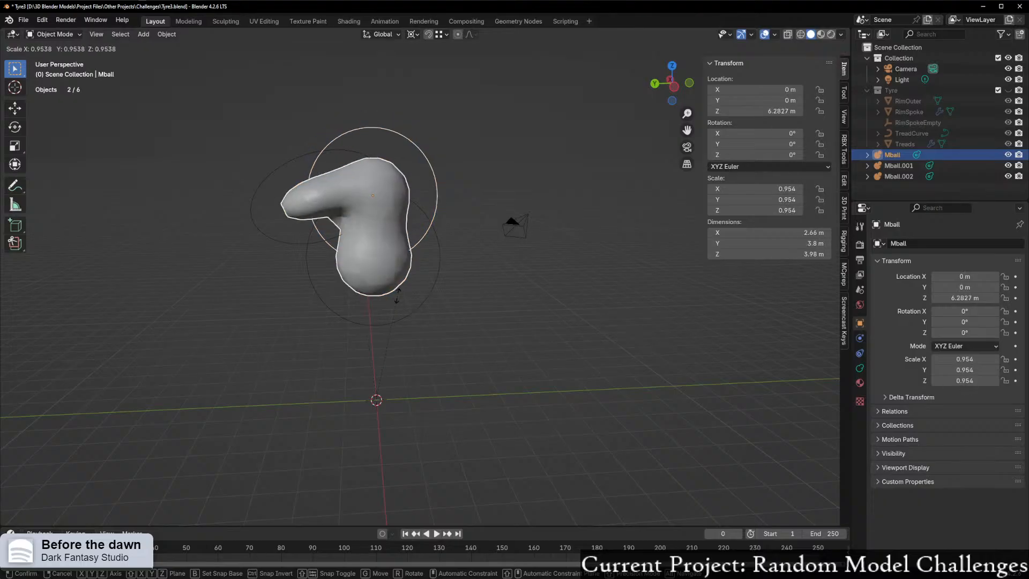
right_click(377, 270)
Step: Try widening the lower ball to a scale of about 1.7 in X and Y and shifting it along Z, and undo both changes
left_click(430, 293)
key("s")
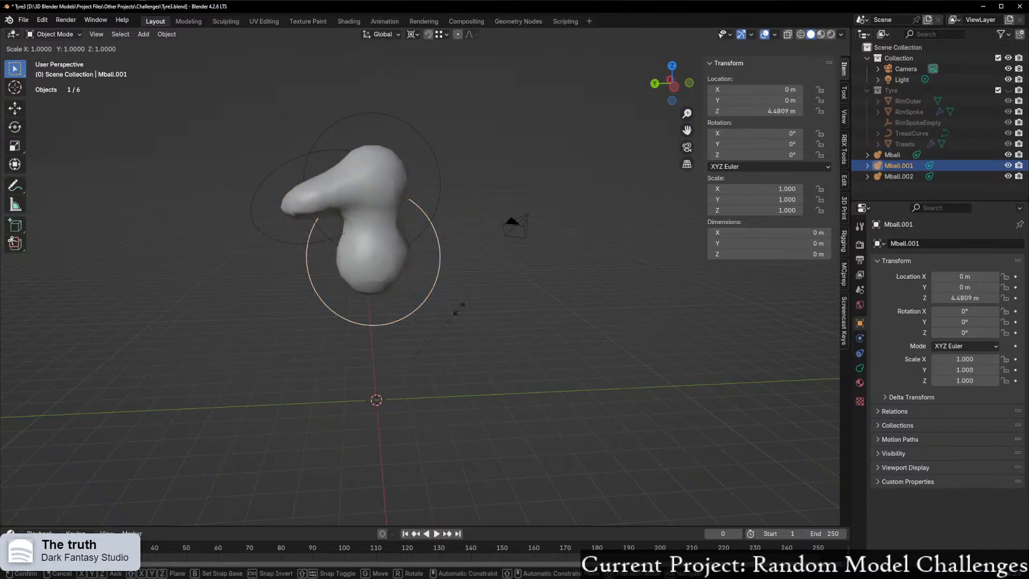
key("shift+z")
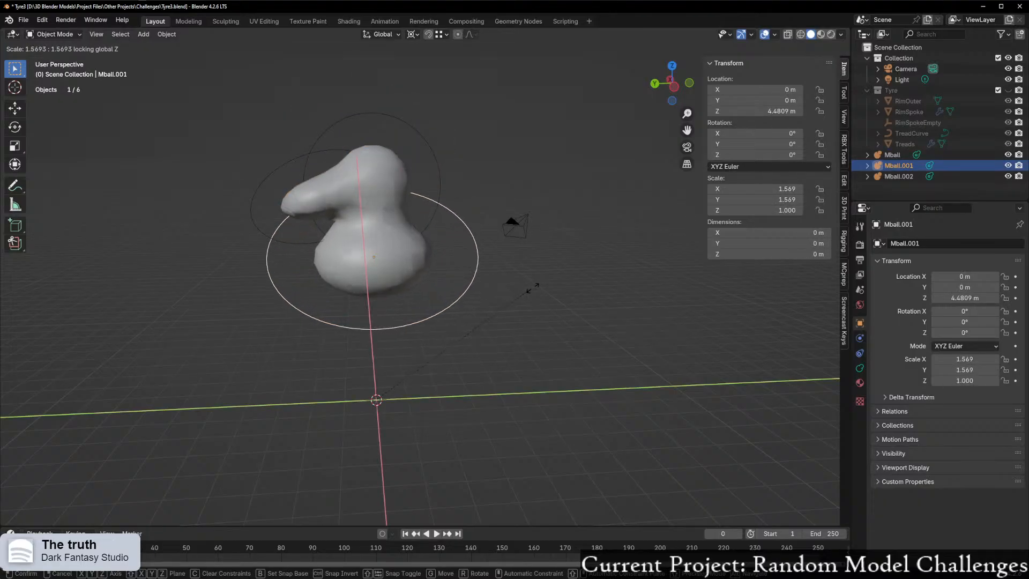
left_click(550, 290)
key("g")
key("z")
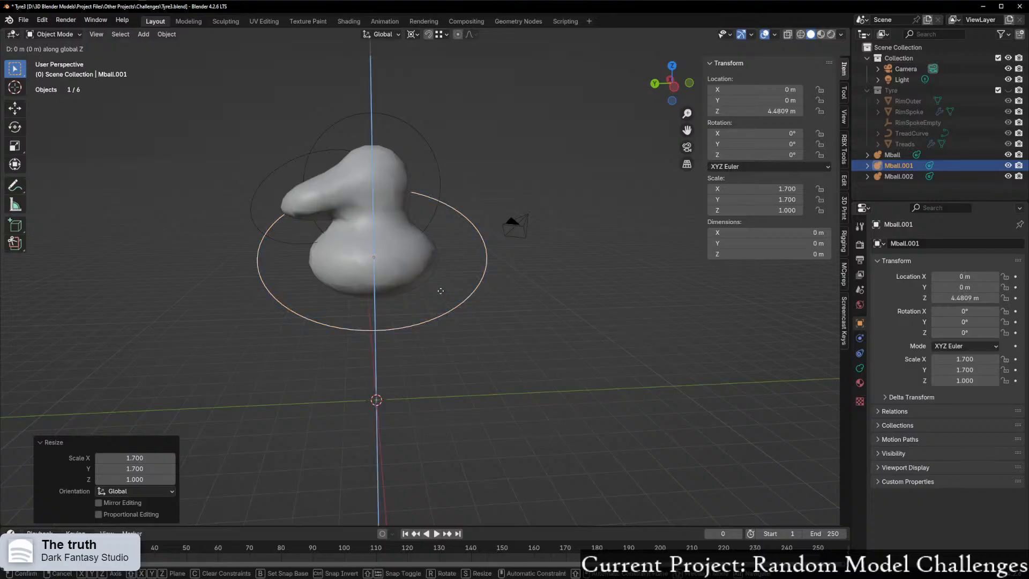
left_click(451, 297)
middle_click_drag(451, 298, 466, 326)
key("ctrl+z")
key("ctrl+z")
Step: Scale the lower ball uniformly to about 1.775 and move it down along Z to about 3.55 m
key("s")
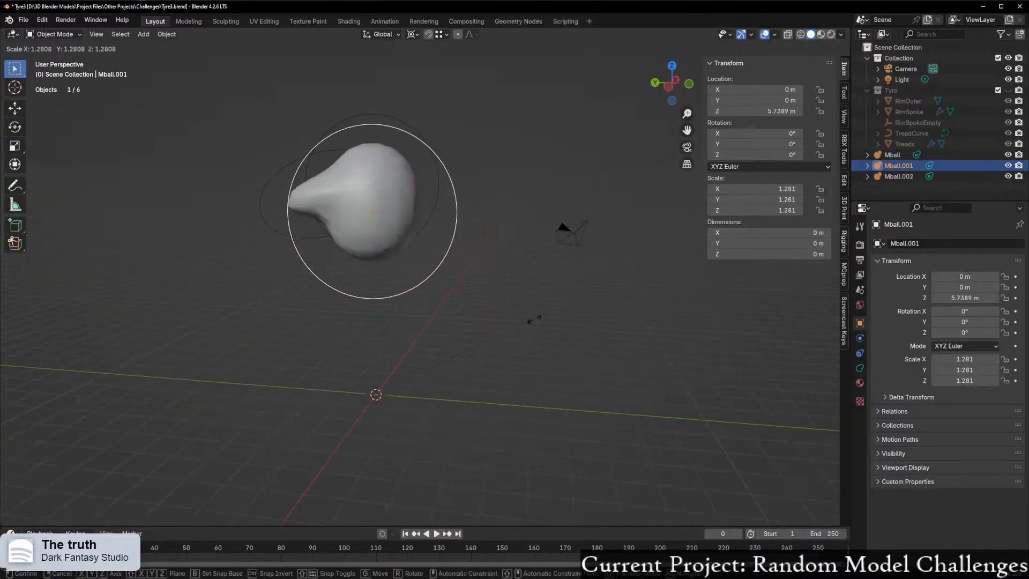
left_click(564, 320)
key("g")
key("z")
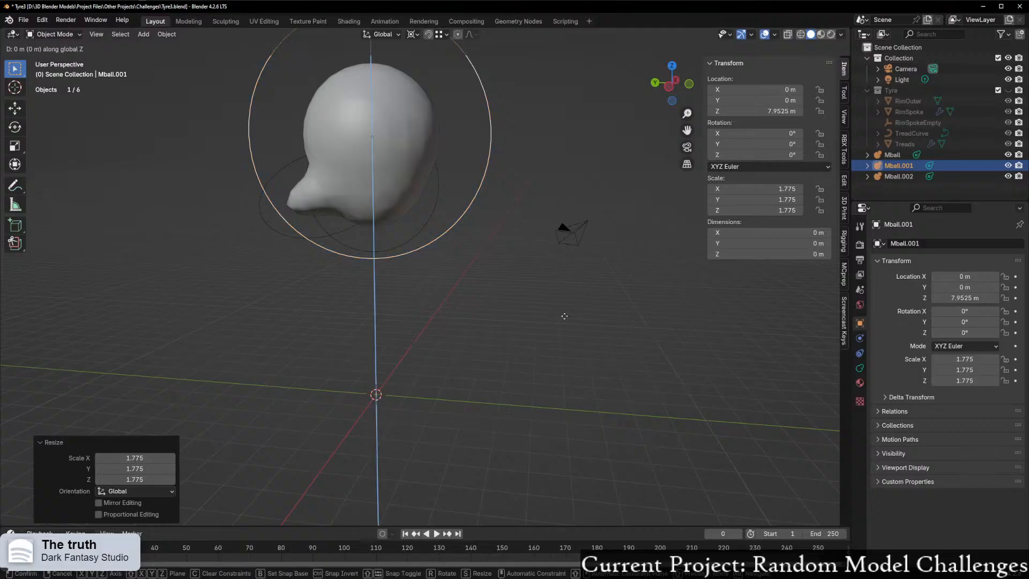
left_click(578, 440)
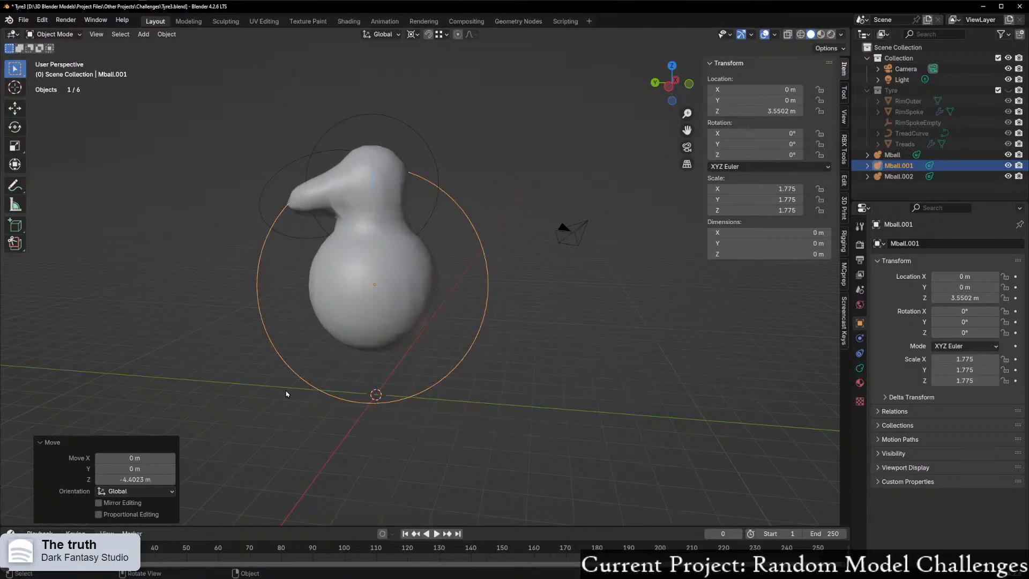
Step: Stretch the lower ball along the Y axis to a scale of about 3.06 to form an elongated body
middle_click_drag(287, 391, 446, 287)
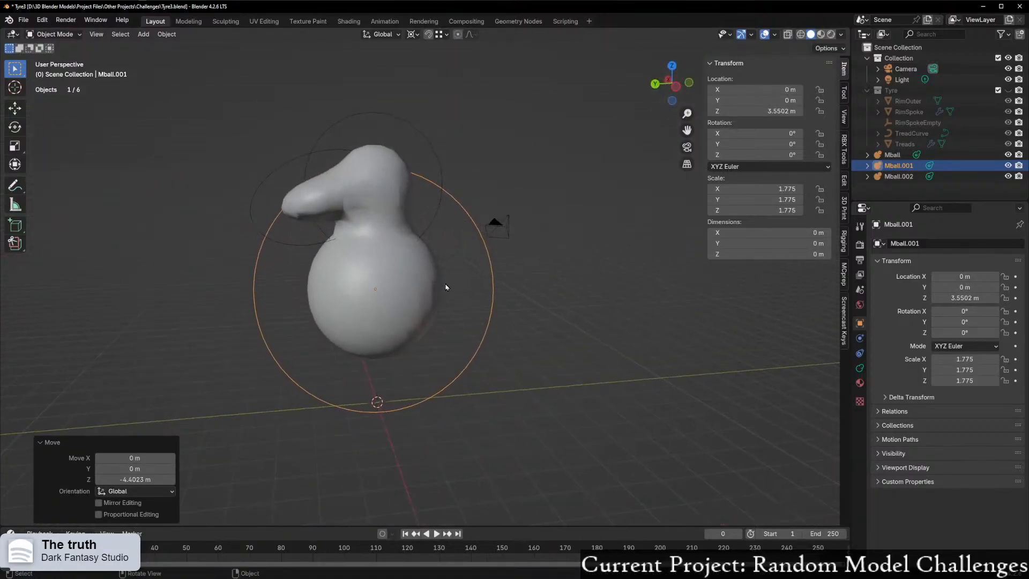
left_click_drag(435, 285, 464, 288)
middle_click_drag(503, 291, 475, 293)
left_click(377, 296)
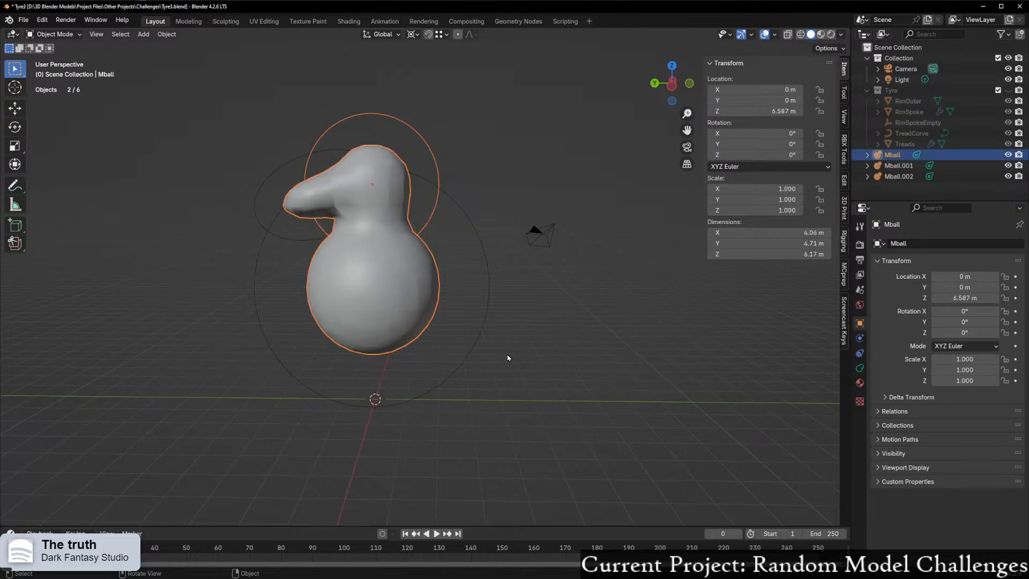
left_click(507, 355)
left_click(482, 338)
key("s")
key("z")
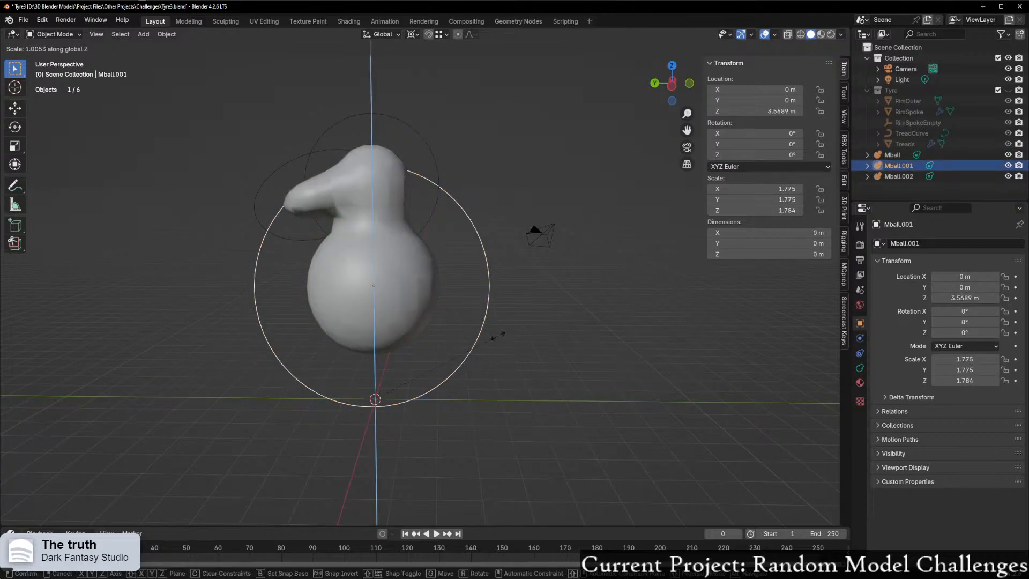
key("x")
key("y")
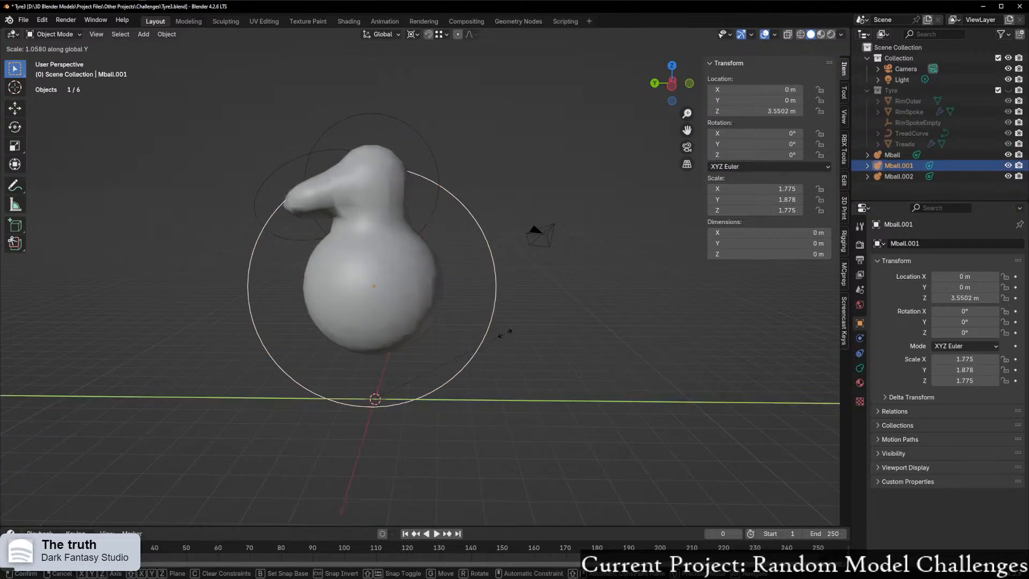
left_click(472, 333)
Step: Shift the stretched body along the Y axis to about -2.08 m, away from the beak
key("g")
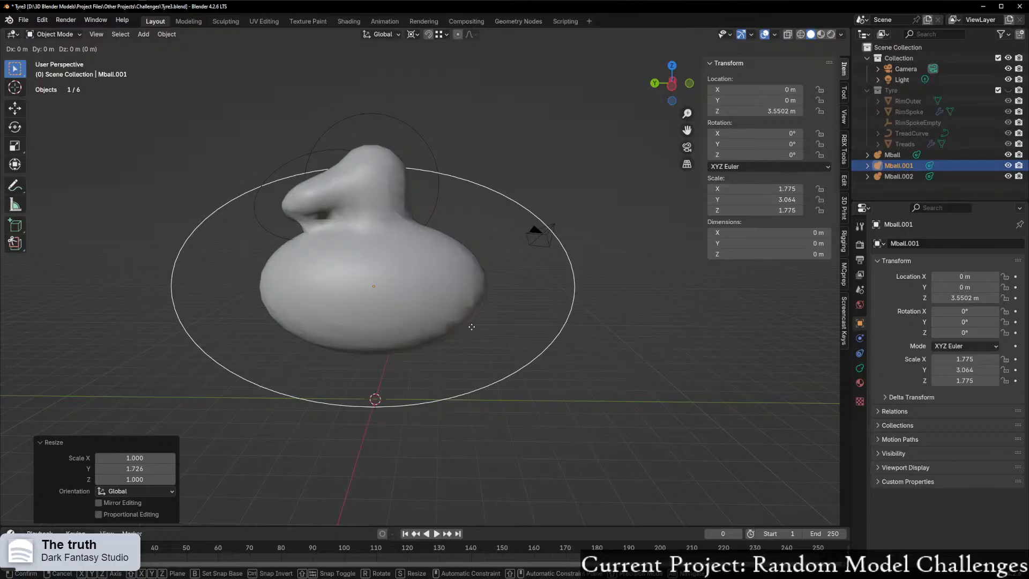
key("y")
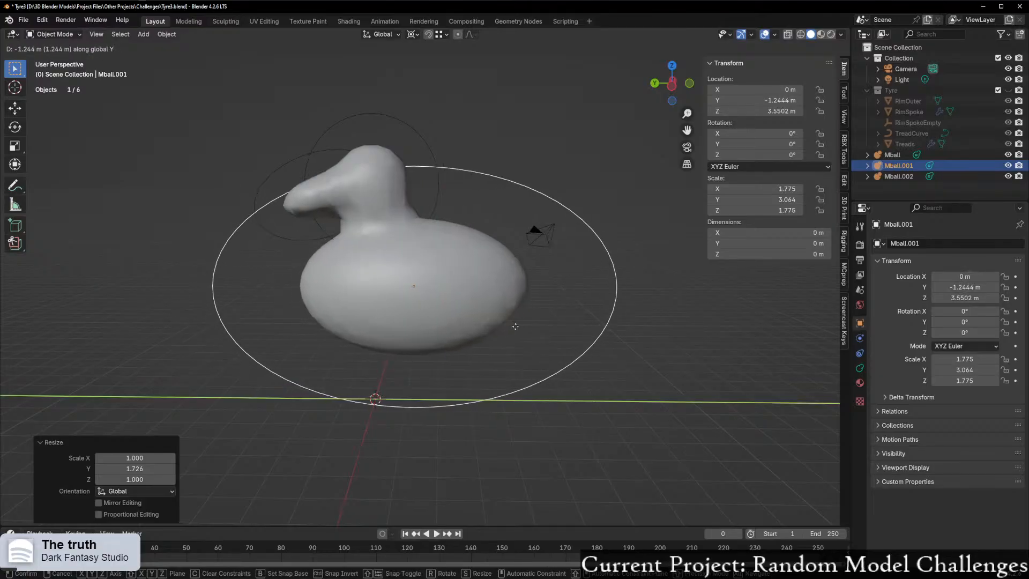
left_click(534, 332)
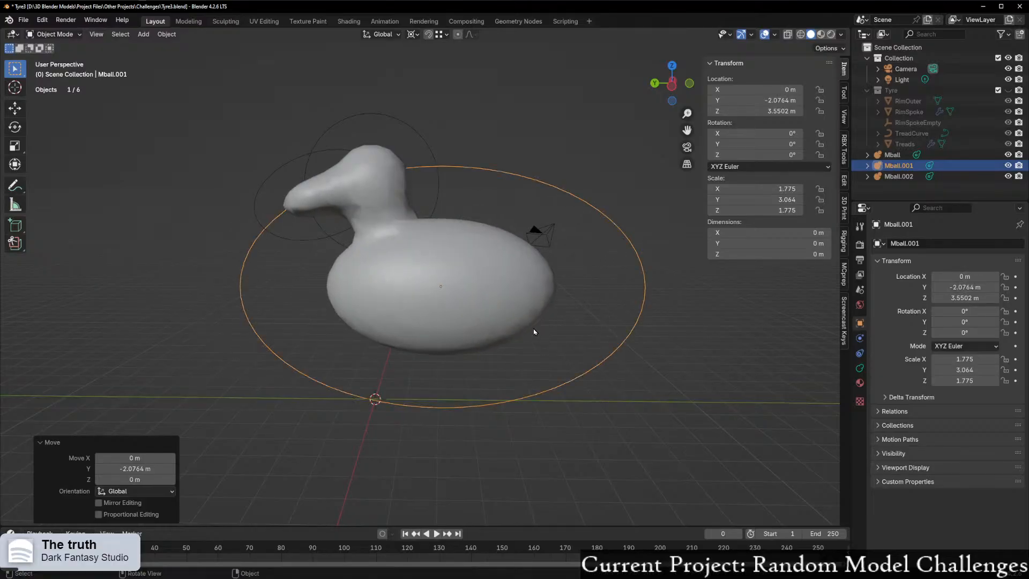
Step: Try lowering the duck's head ball slightly along the Z axis
left_click(403, 260, "shift")
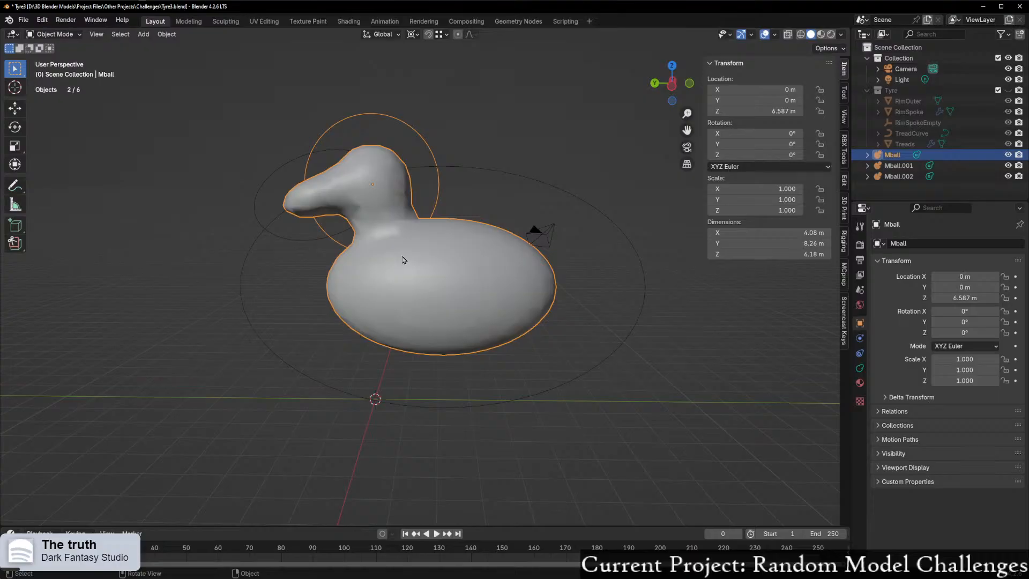
key("g")
key("z")
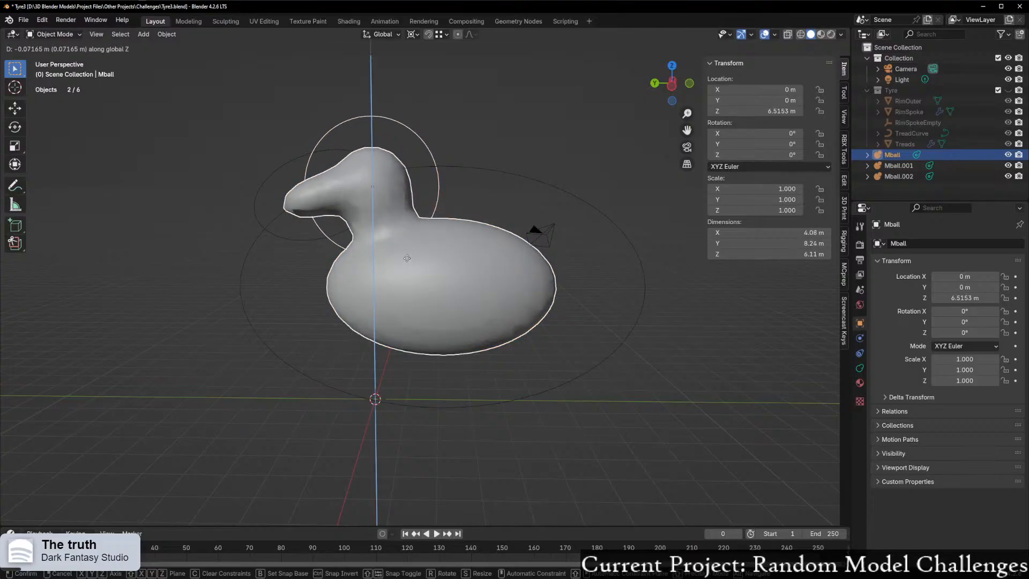
left_click(408, 253)
middle_click_drag(408, 253, 439, 276)
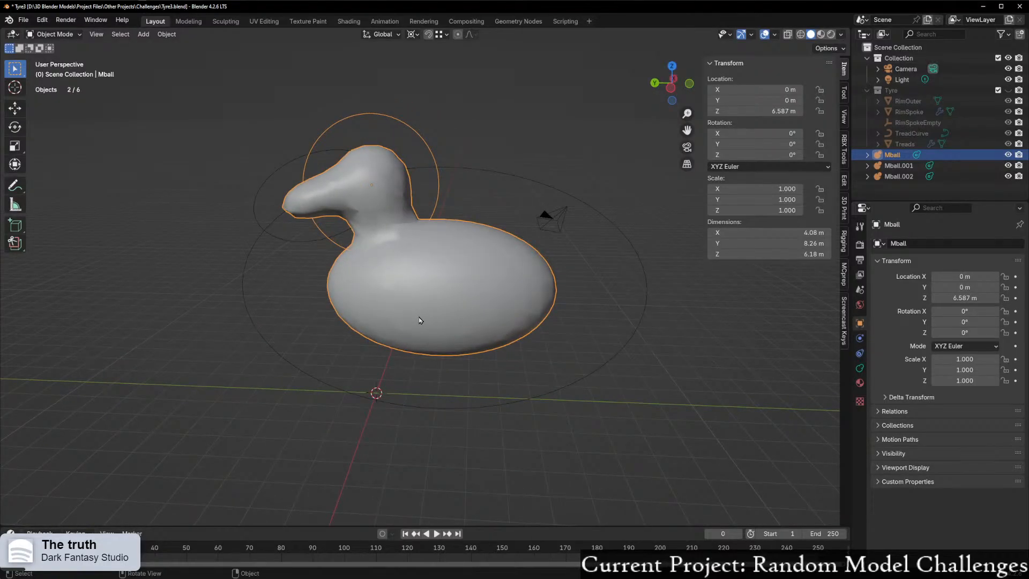
middle_click_drag(418, 321, 465, 316)
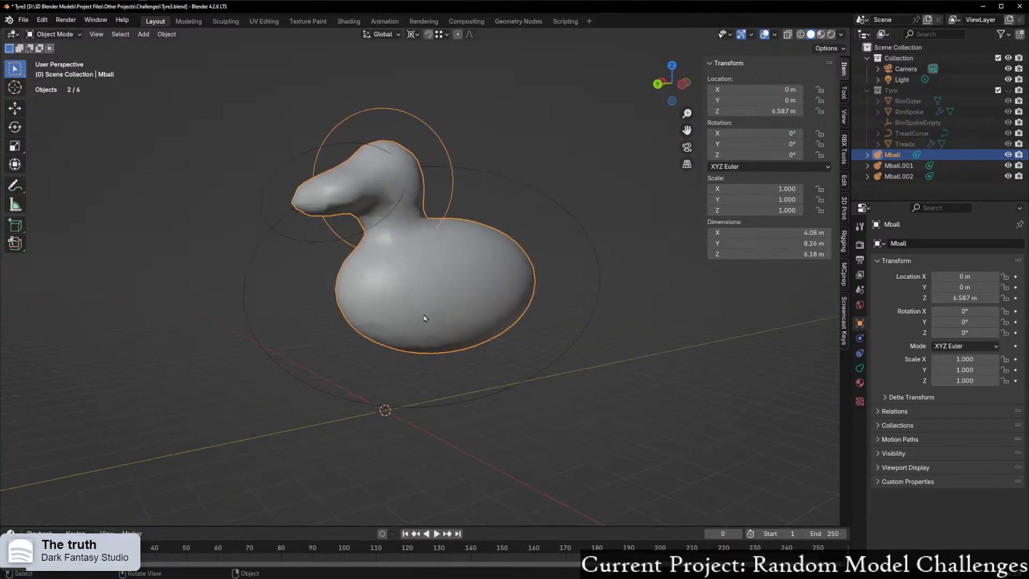
Step: Try moving the head ball freely, away from the beak and body
key("g")
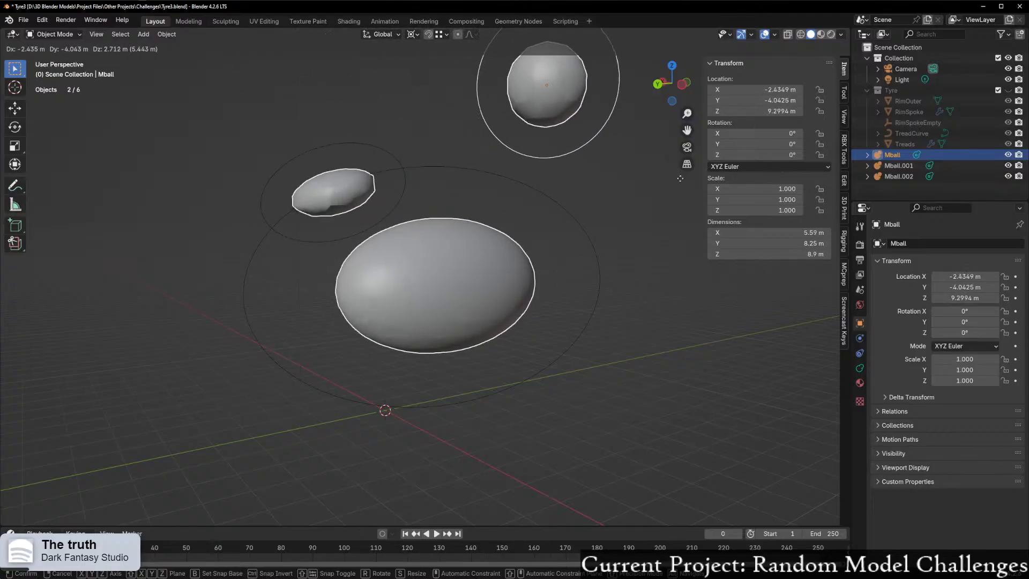
key("Escape")
middle_click_drag(547, 291, 532, 328)
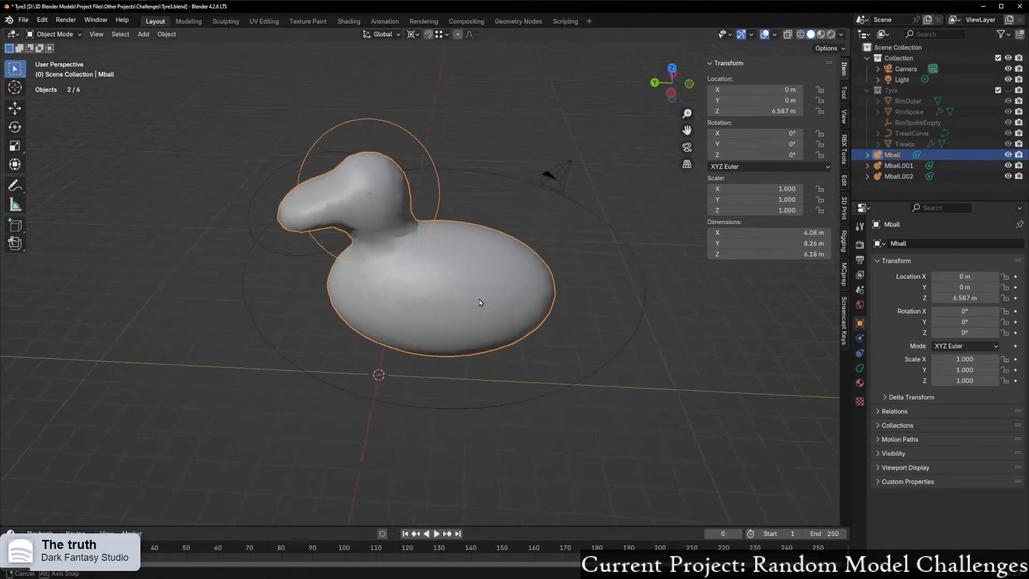
Step: Delete the three metaballs that form the duck
middle_click_drag(482, 300, 311, 109)
left_click_drag(292, 98, 445, 349)
key("Delete")
middle_click_drag(430, 345, 457, 346)
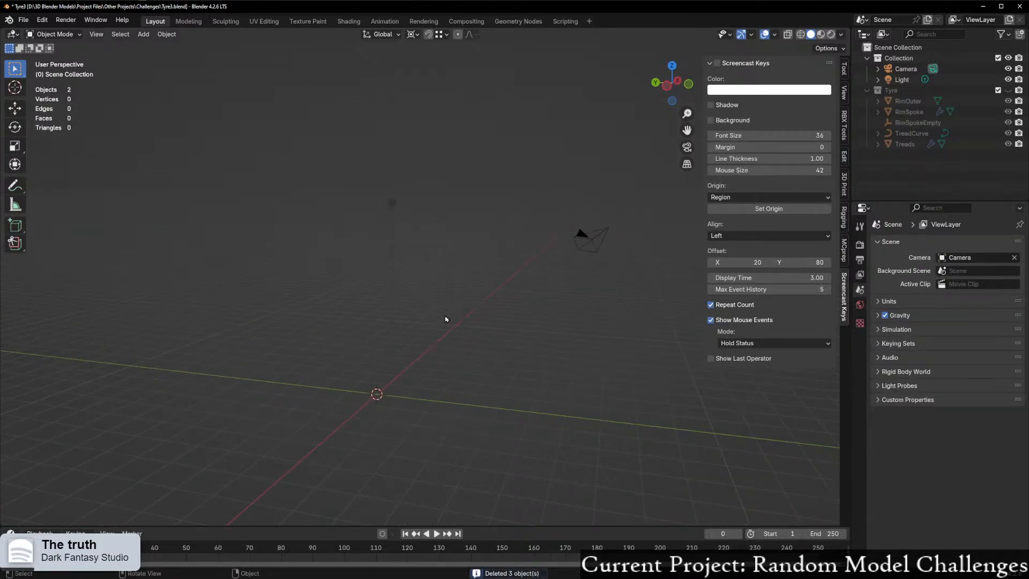
Step: Unhide the Tyre collection and select all its objects, leaving the light out of the selection
left_click(1008, 90)
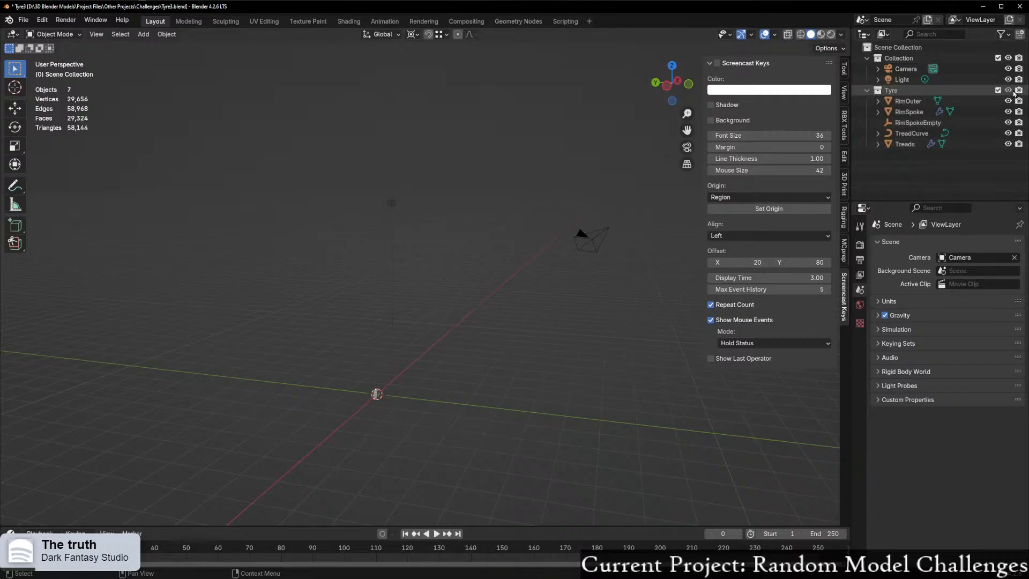
middle_click_drag(443, 392, 509, 392)
left_click_drag(314, 387, 502, 445)
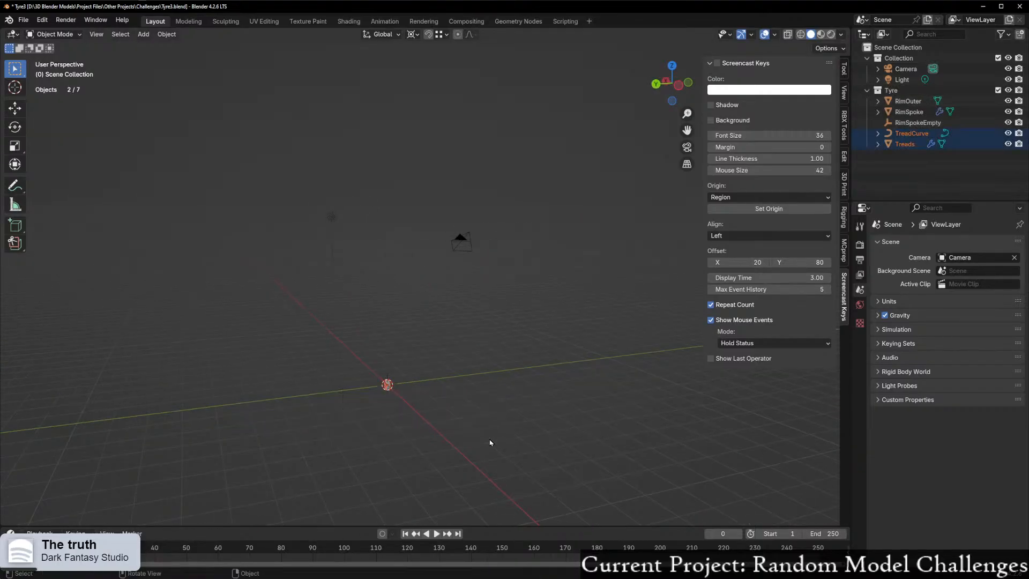
left_click_drag(306, 349, 506, 446)
key("KP_Decimal")
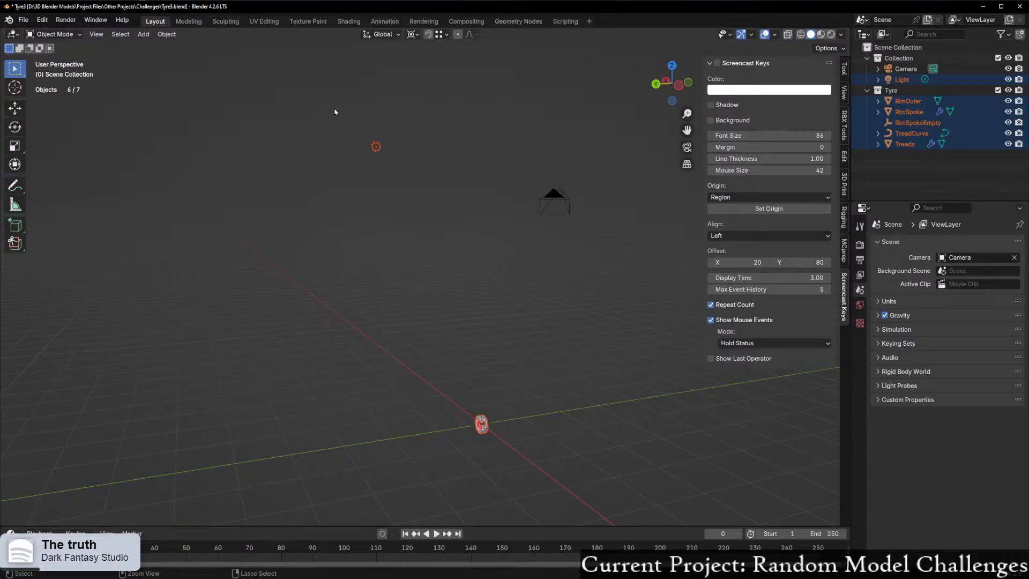
left_click_drag(334, 111, 441, 211, "ctrl")
key("KP_Decimal")
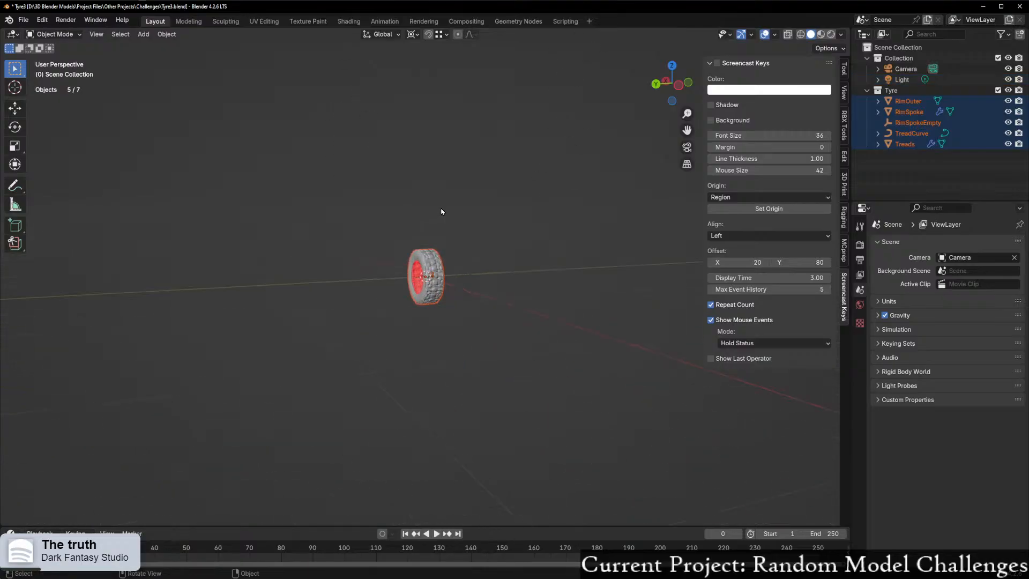
Step: Select the RimSpoke object on the wheel and switch it to Edit Mode
scroll(359, 489, "up", 10)
middle_click_drag(361, 448, 203, 432)
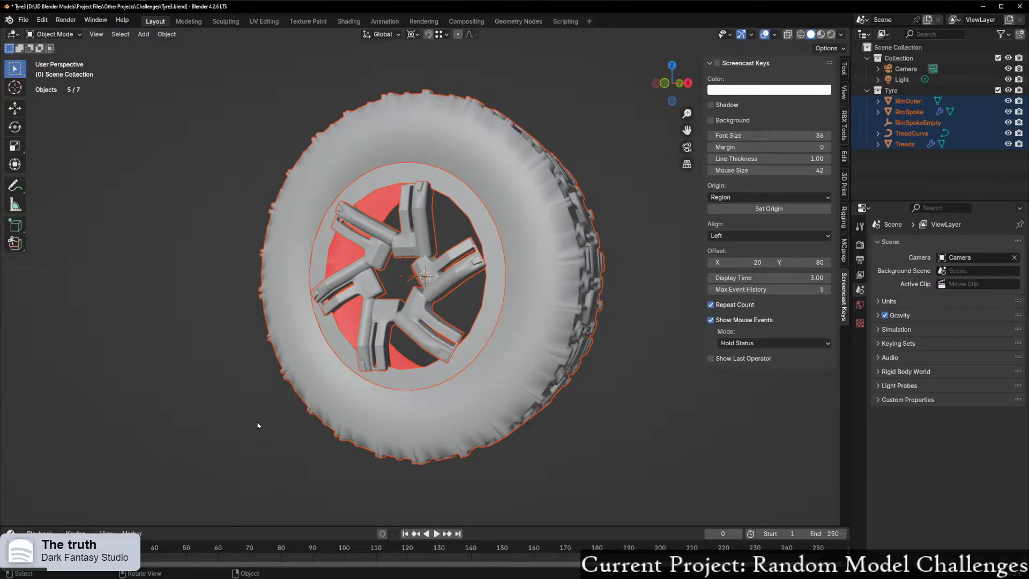
middle_click_drag(324, 337, 375, 300)
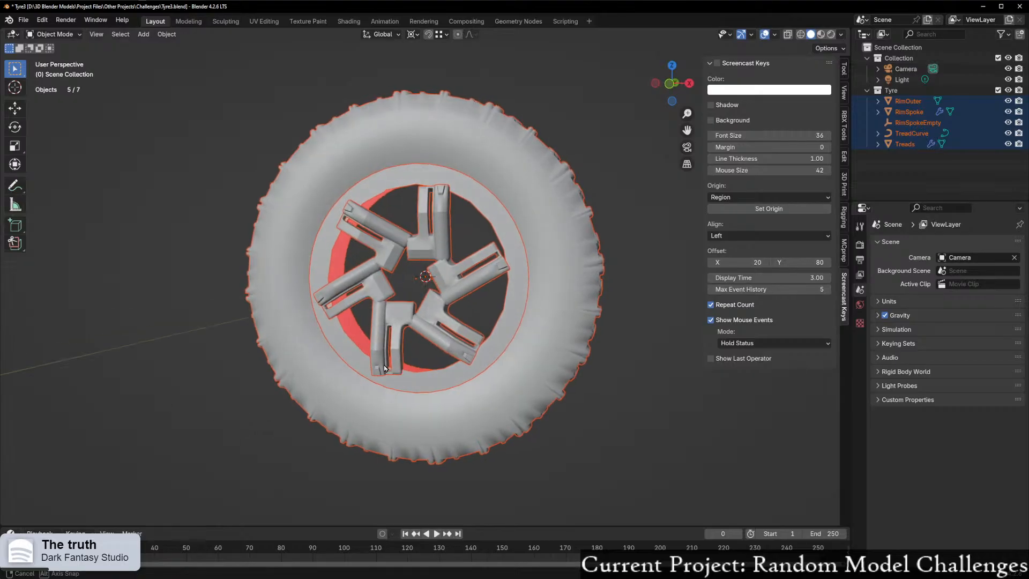
scroll(429, 214, "up", 6)
left_click(428, 211)
middle_click_drag(429, 213, 433, 276, "shift")
left_click(485, 280)
key("ctrl+Tab")
left_click(644, 308)
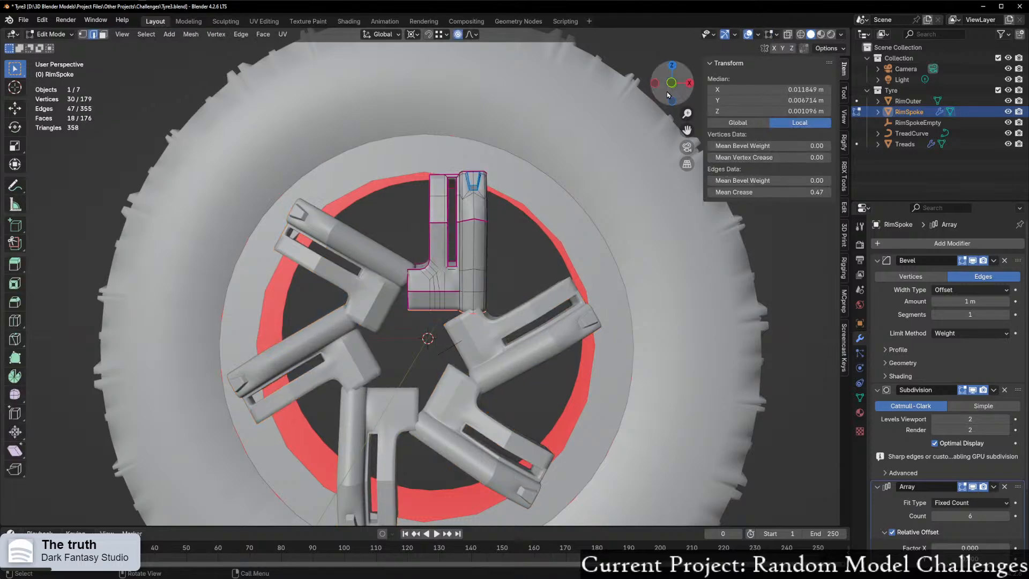
Step: Try moving the short edges at the upper outer corner of the spoke's foot with proportional editing, and again without it
key("KP_1")
scroll(470, 284, "up", 4)
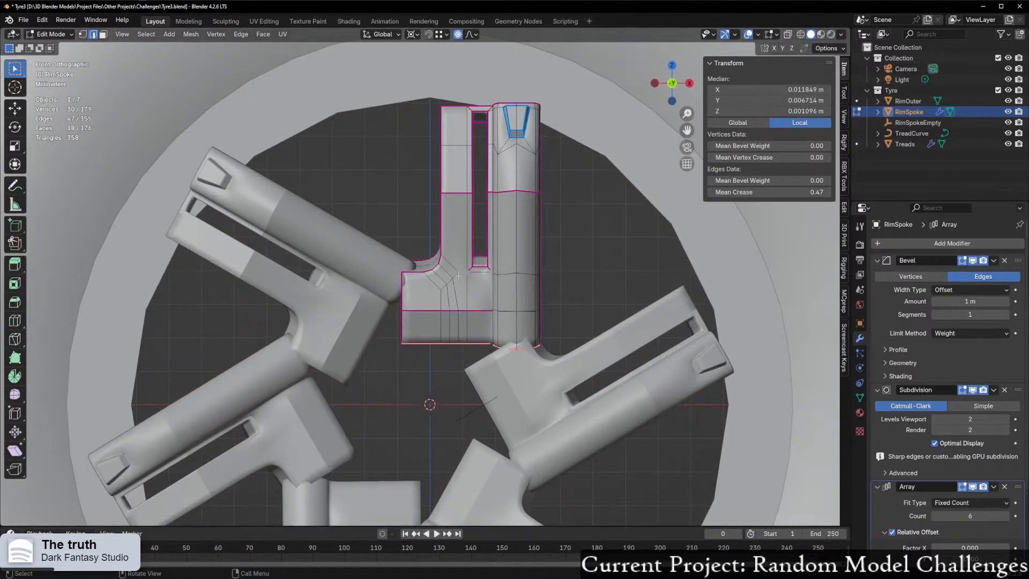
scroll(458, 276, "up", 2)
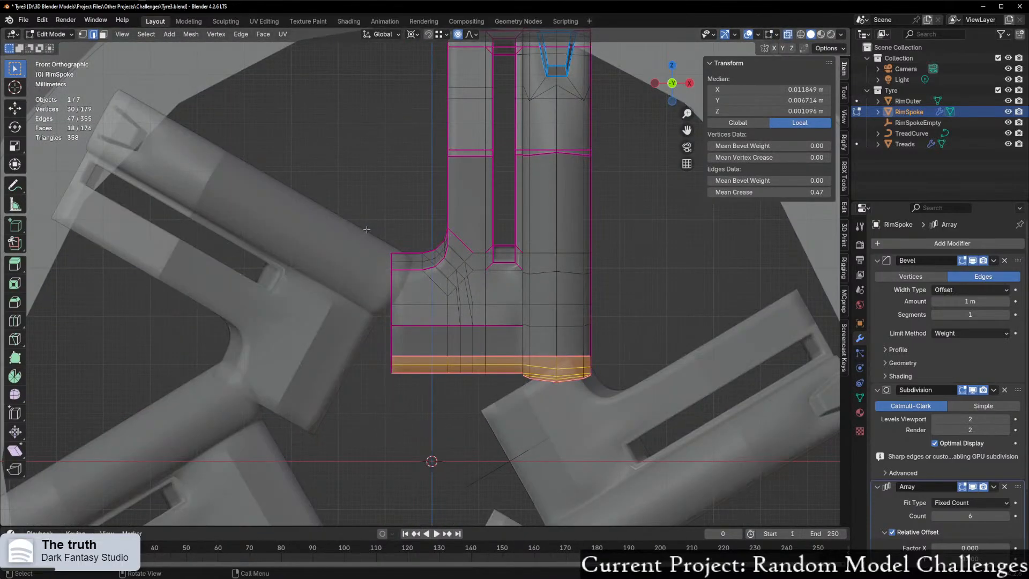
left_click(411, 270)
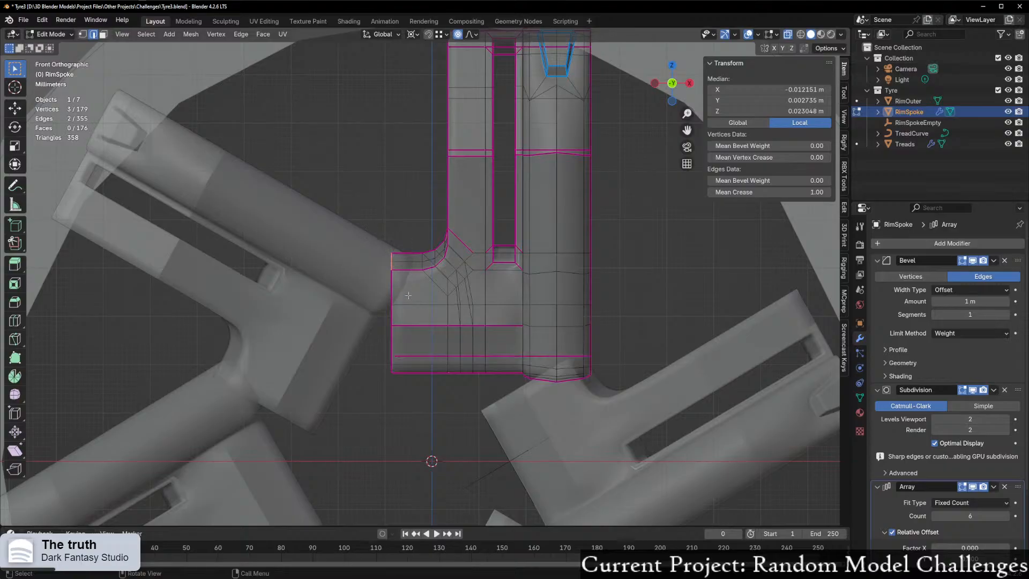
key("g")
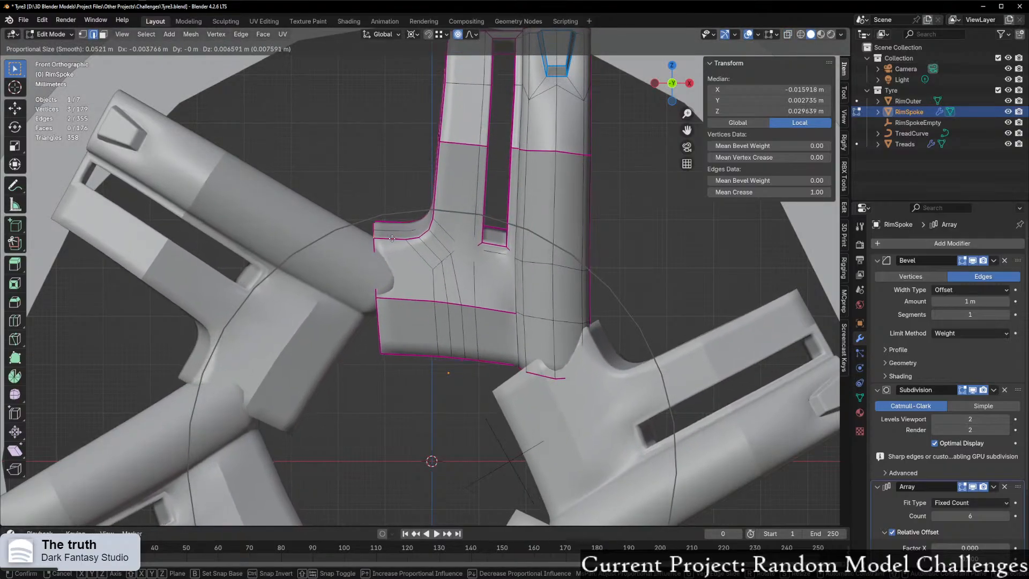
left_click(422, 274)
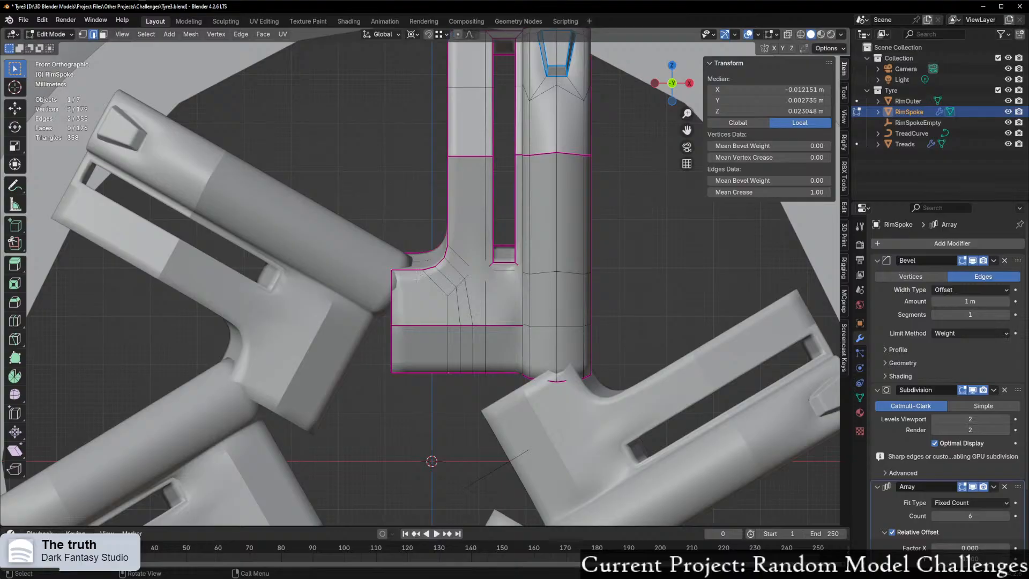
key("g")
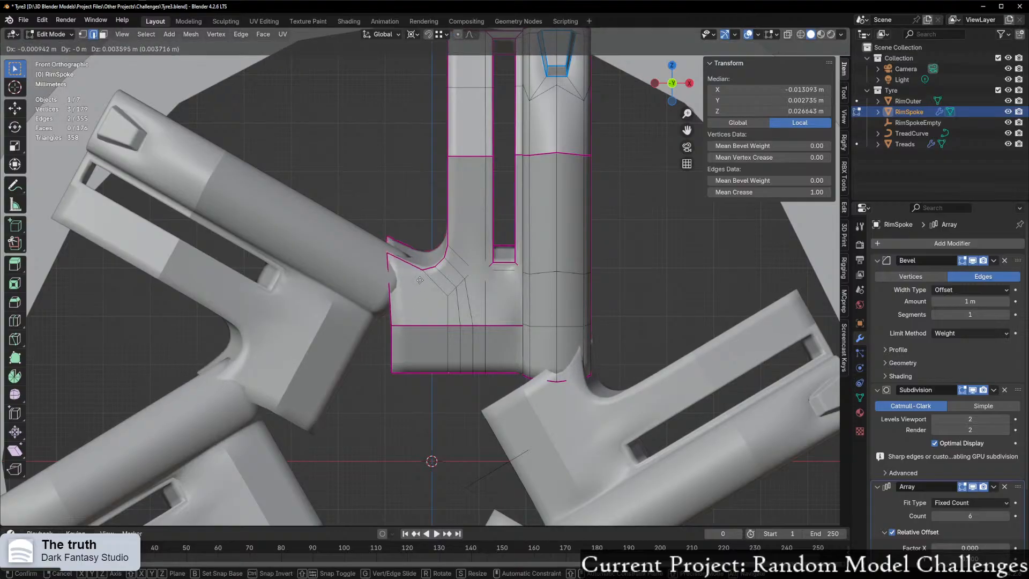
left_click(431, 311)
Step: Select the two middle edges across the foot's end face and try moving them proportionally, varying the influence radius down to about 0.02 m
middle_click_drag(391, 319, 557, 360)
left_click(557, 360)
left_click(527, 335, "shift")
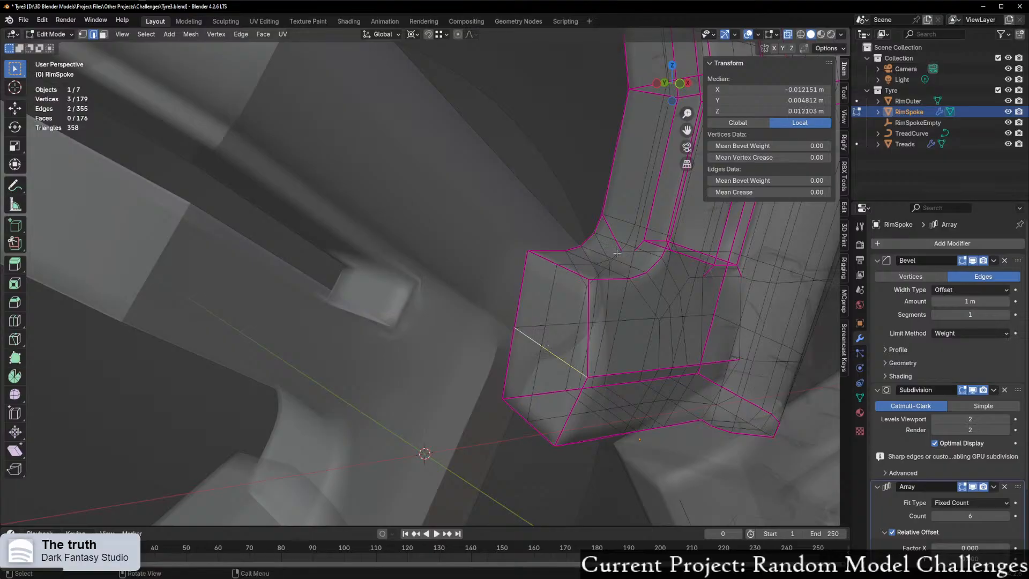
left_click(678, 83)
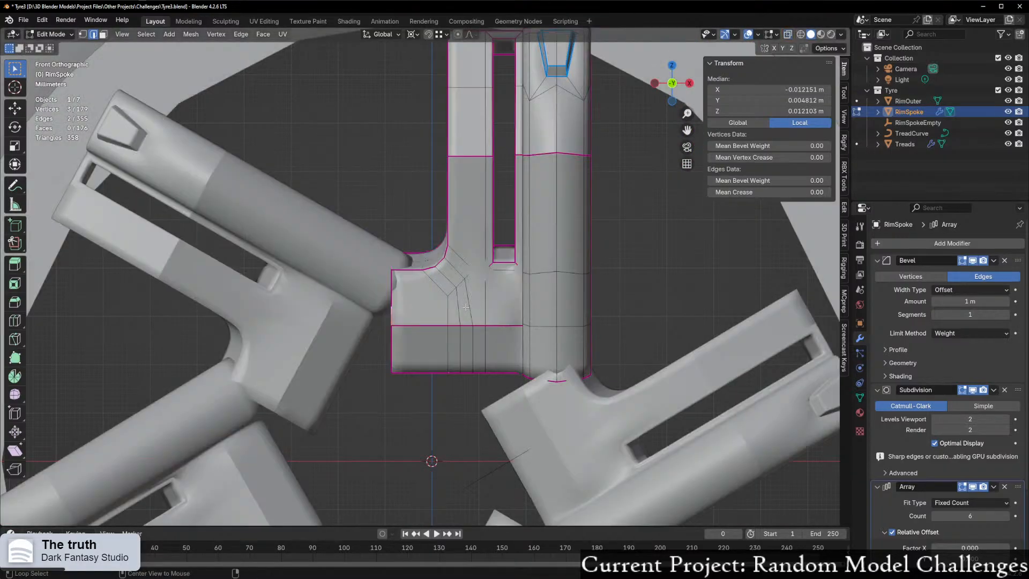
key("g")
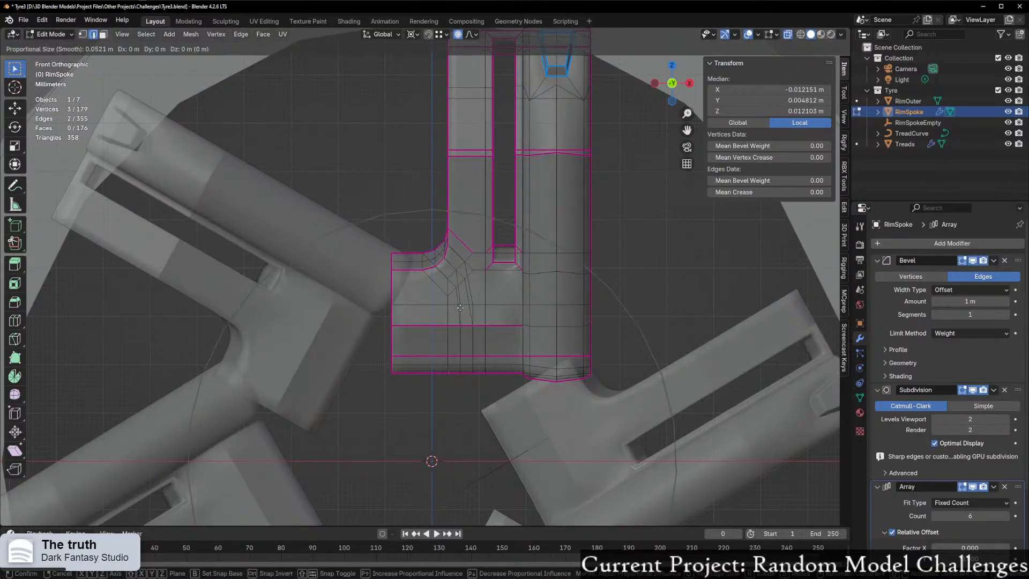
scroll(460, 308, "up", 5)
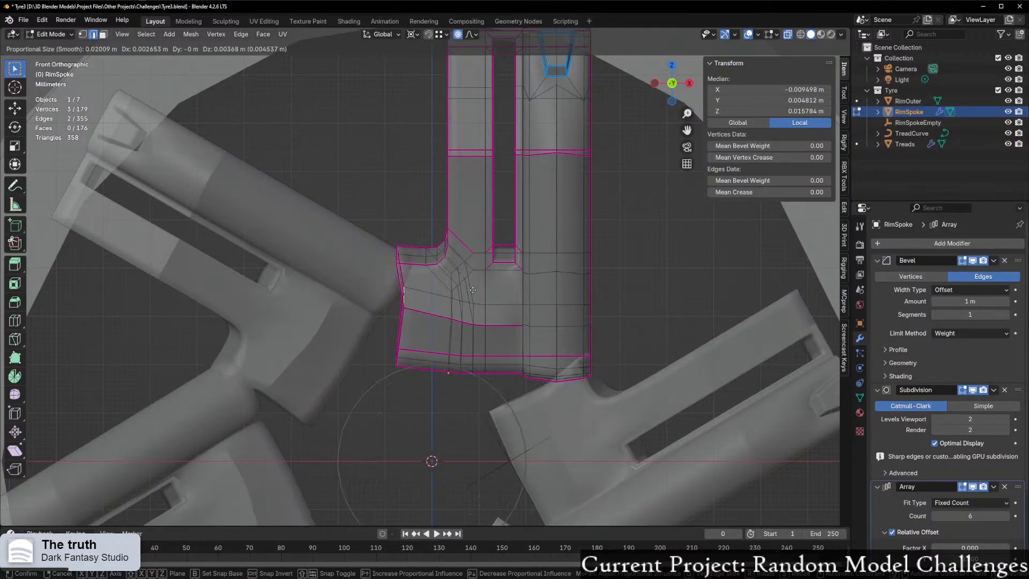
scroll(407, 287, "down", 9)
right_click(451, 255)
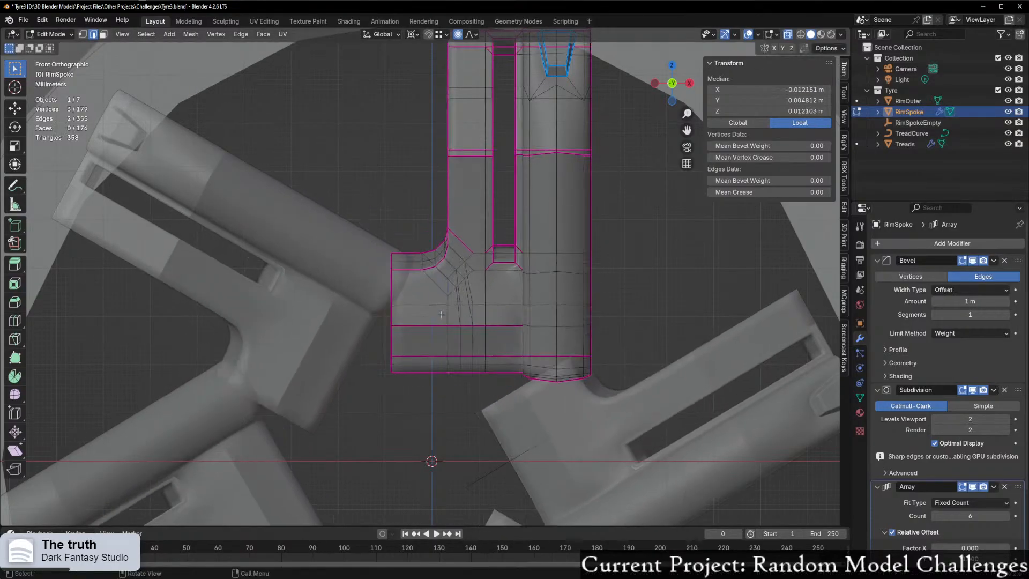
Step: Try pulling the same end-face edges outward with a proportional influence radius of about 0.052 m
middle_click_drag(365, 342, 386, 344)
scroll(385, 343, "down", 3)
scroll(385, 344, "down", 1)
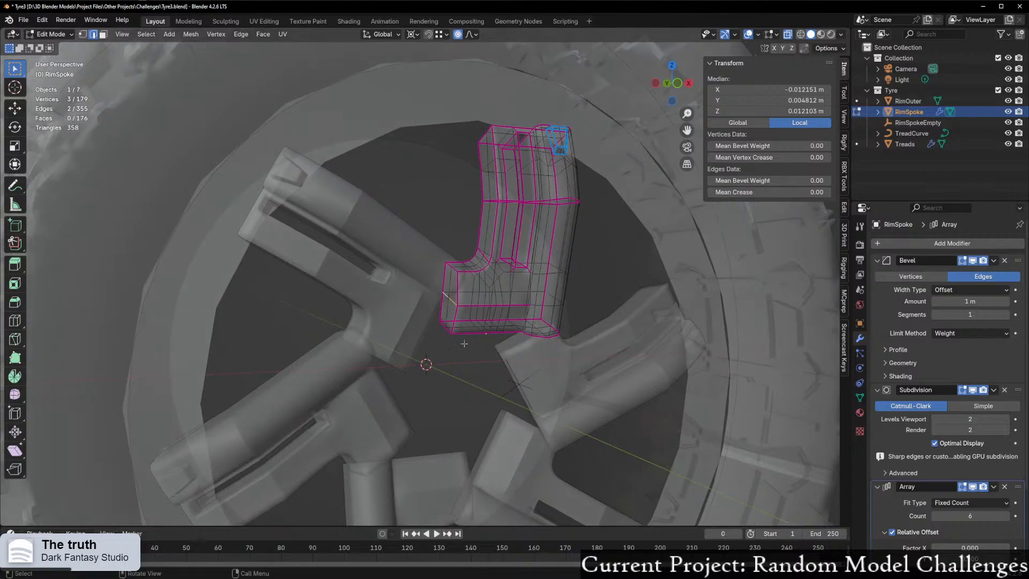
key("g")
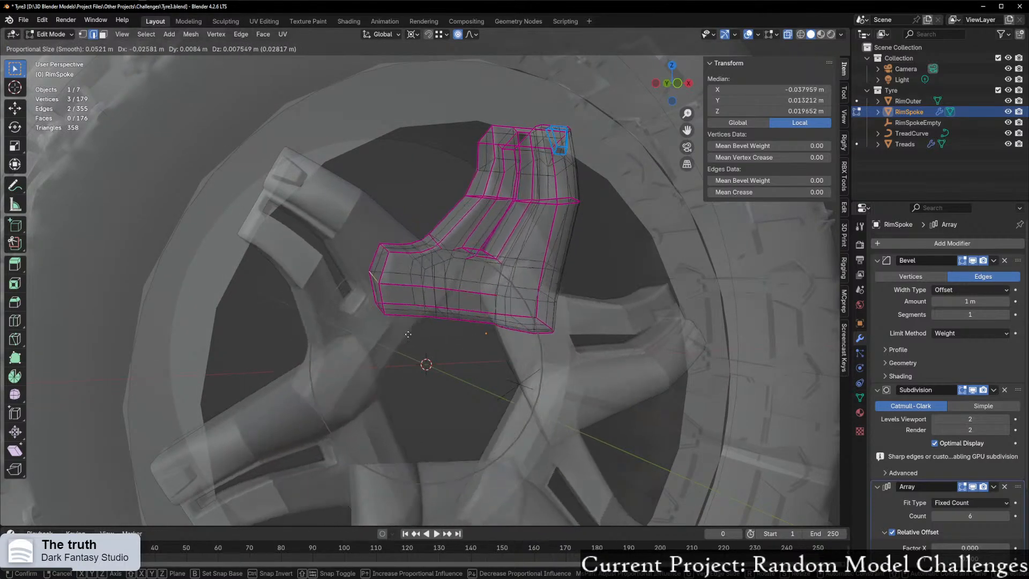
right_click(444, 288)
Step: Select the horizontal creased edge on the front of the spoke's foot and try moving it with proportional editing
scroll(445, 281, "up", 5)
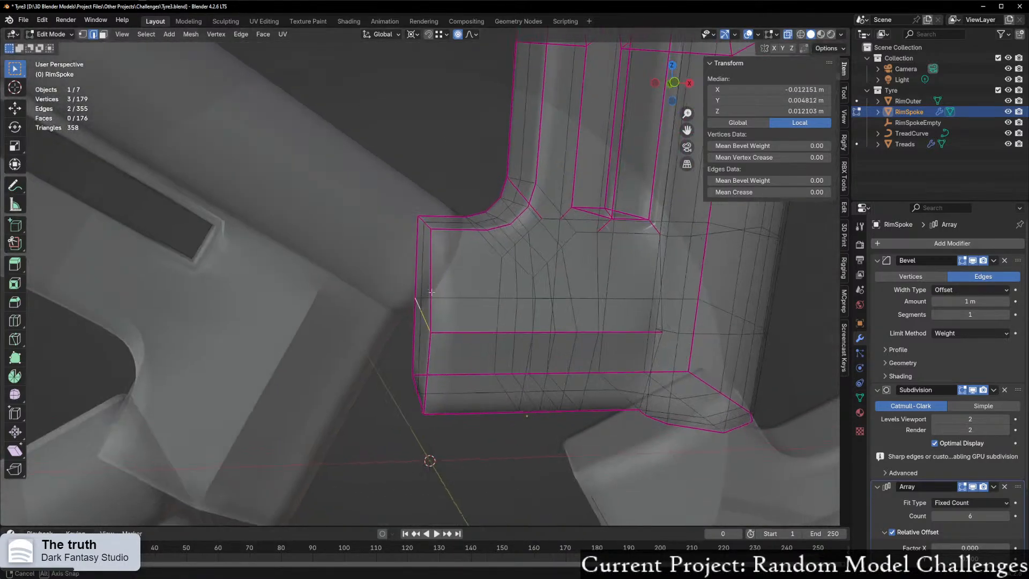
scroll(445, 278, "down", 2)
left_click(428, 299)
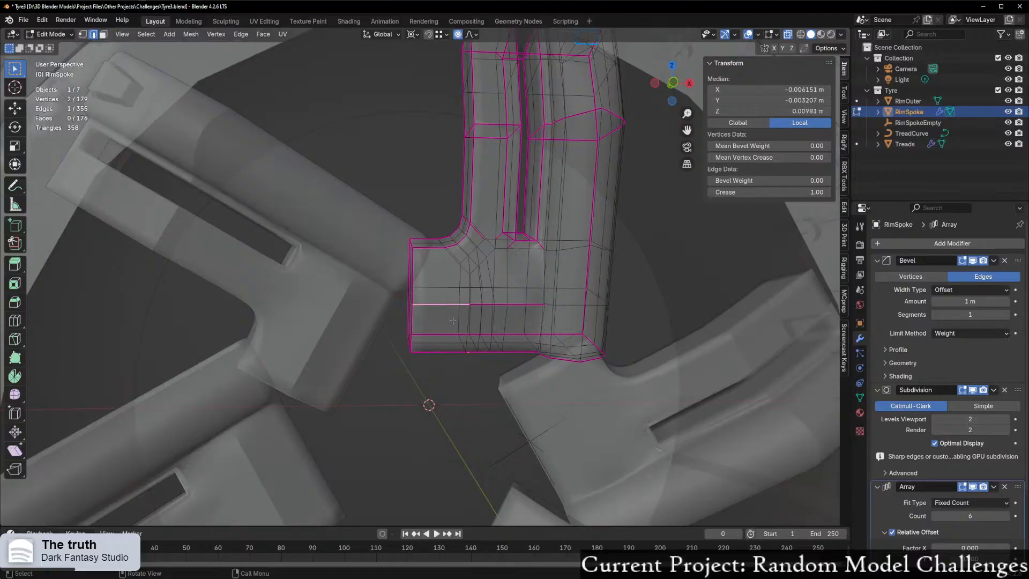
key("g")
right_click(420, 337)
middle_click_drag(498, 397, 465, 408)
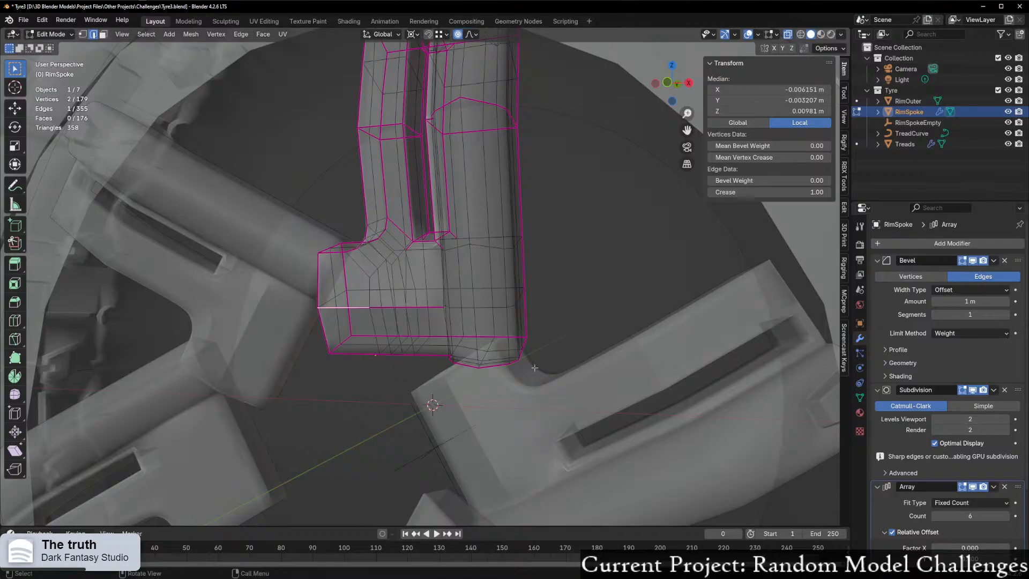
Step: Box-select the two edges at the free end of the spoke's foot in front view and try moving them proportionally
key("KP_1")
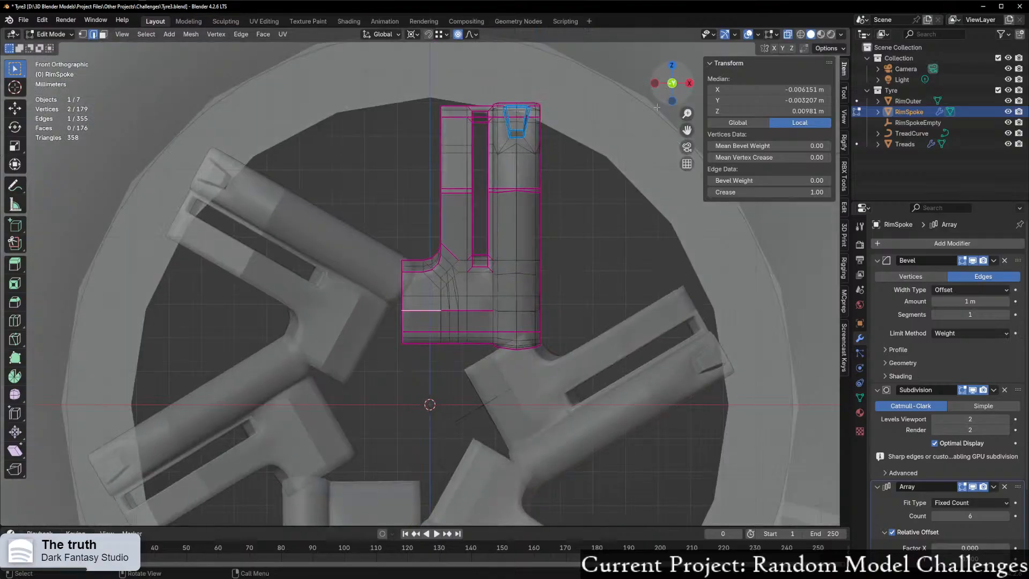
scroll(453, 312, "up", 2)
scroll(445, 290, "up", 2)
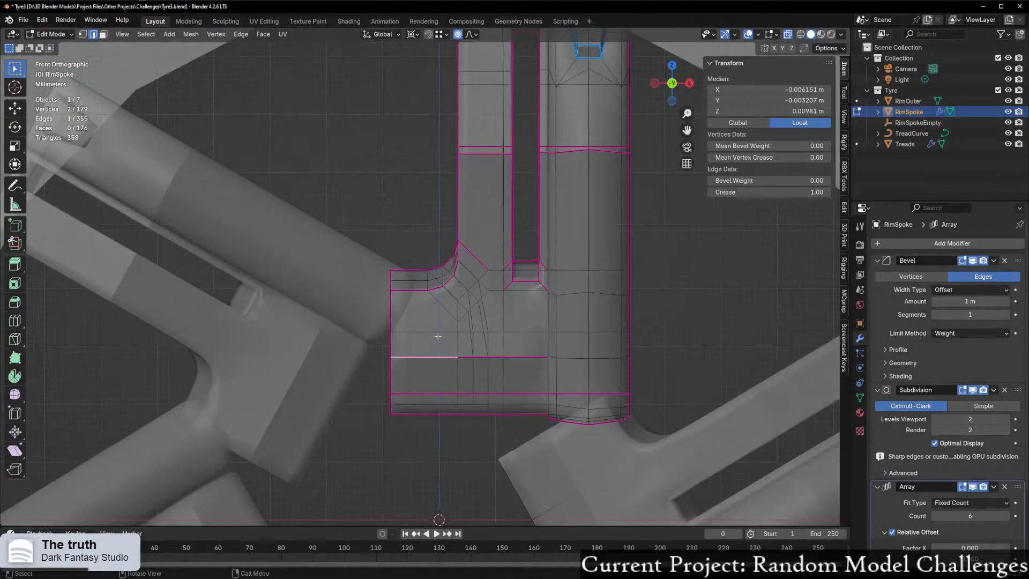
left_click_drag(358, 320, 416, 408)
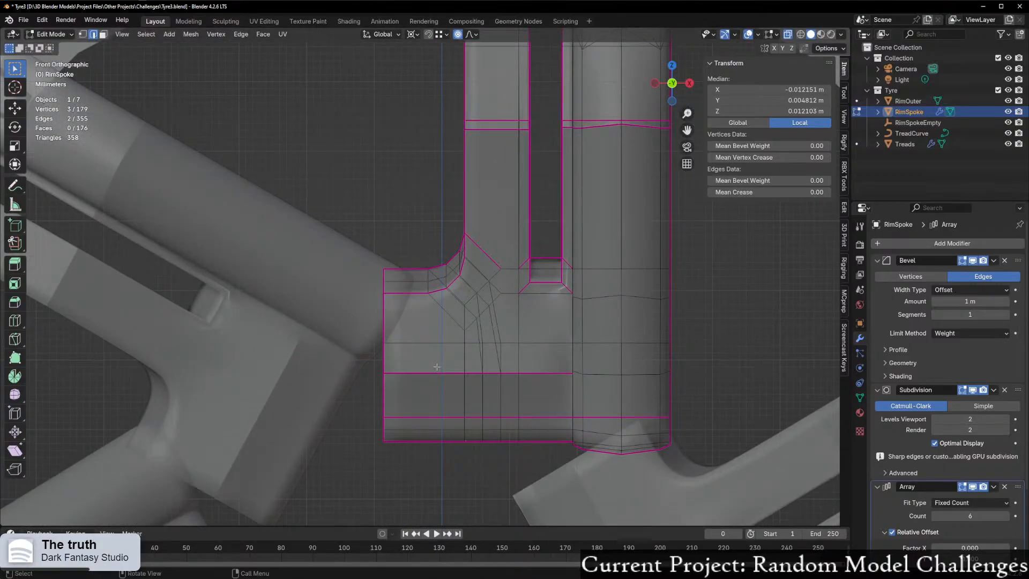
key("g")
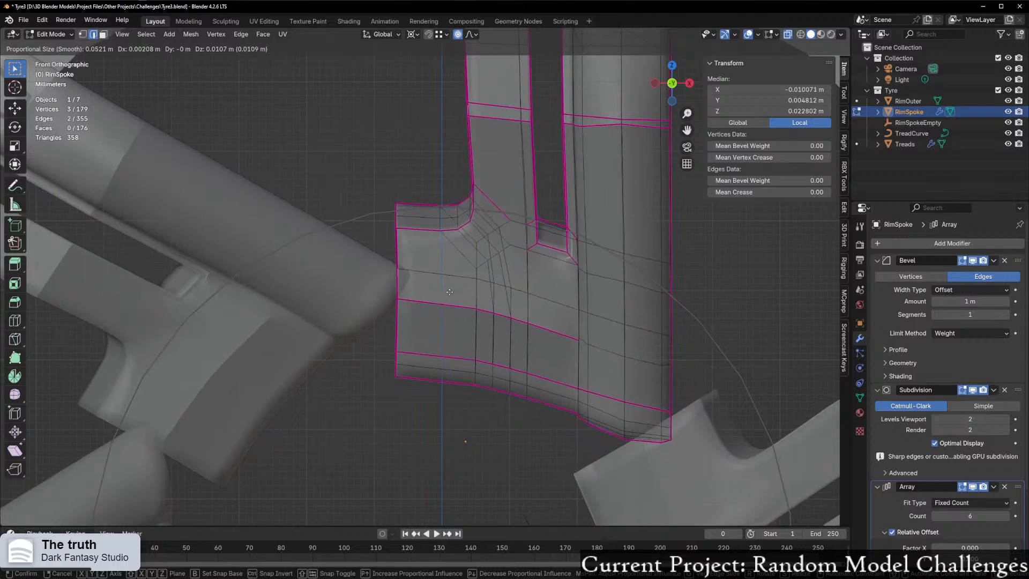
Step: Try scaling the selected foot edges along X and along Z with proportional editing
key("s")
key("x")
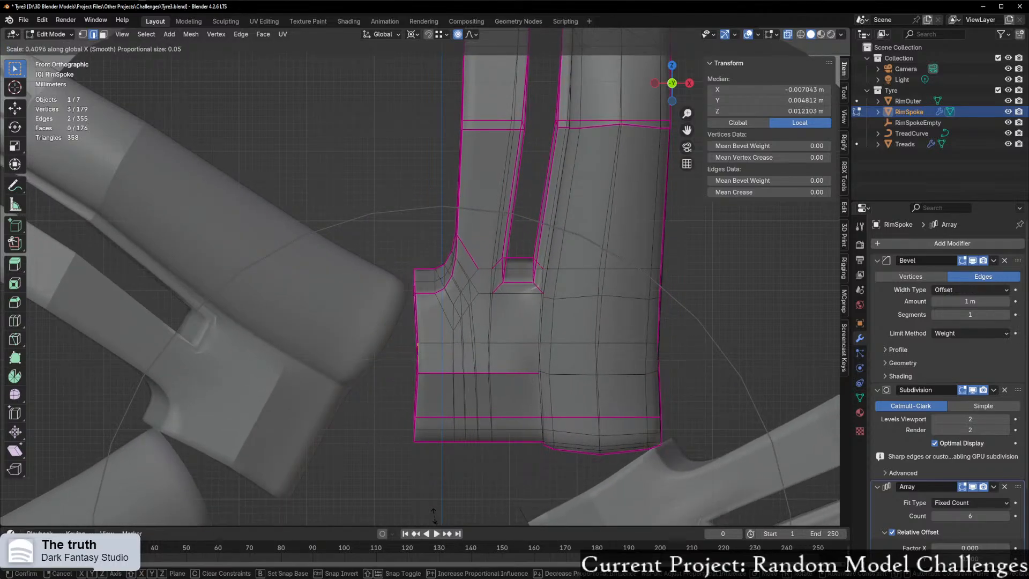
key("z")
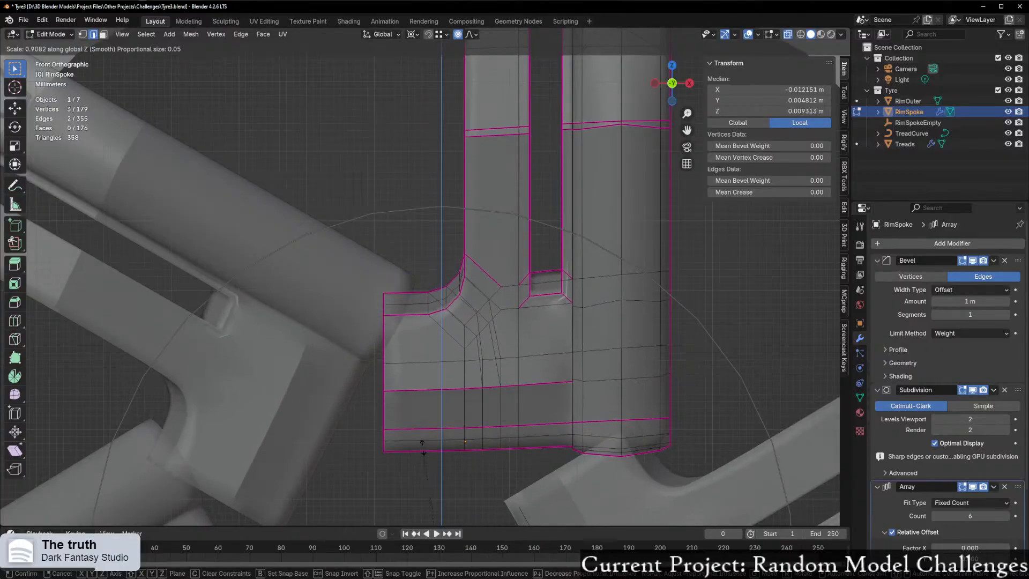
left_click(419, 418)
scroll(639, 406, "down", 4)
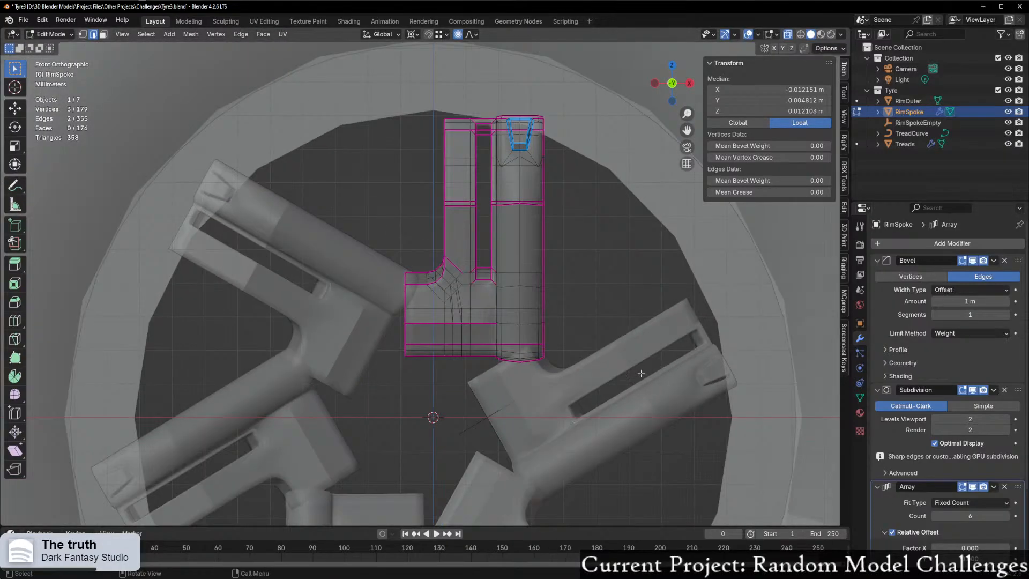
Step: Box-select the outer tip of the spoke's narrow arm and try moving it with proportional editing
scroll(638, 373, "up", 2)
middle_click_drag(609, 386, 576, 467, "shift")
scroll(562, 376, "up", 1)
left_click_drag(364, 60, 465, 135)
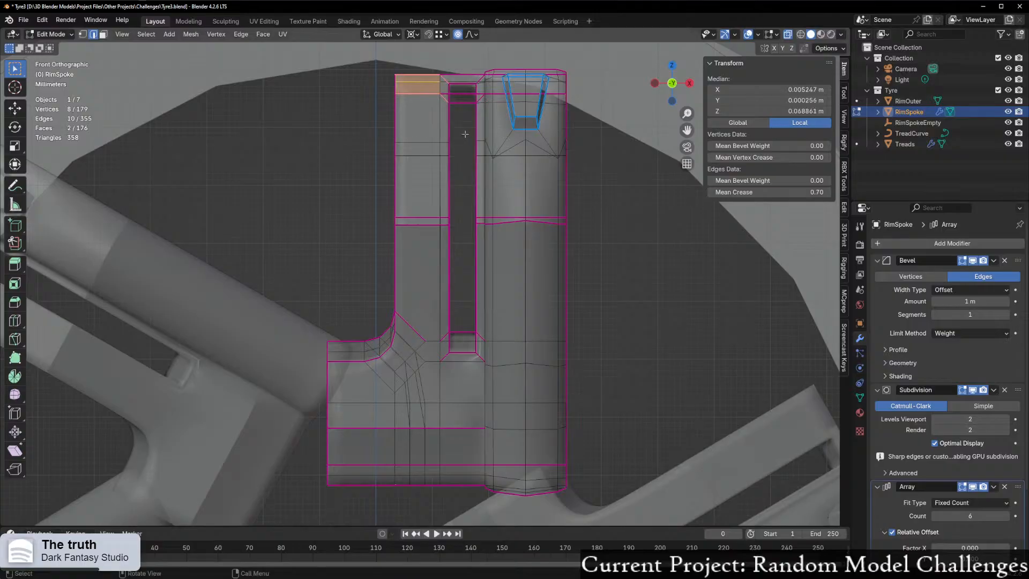
key("g")
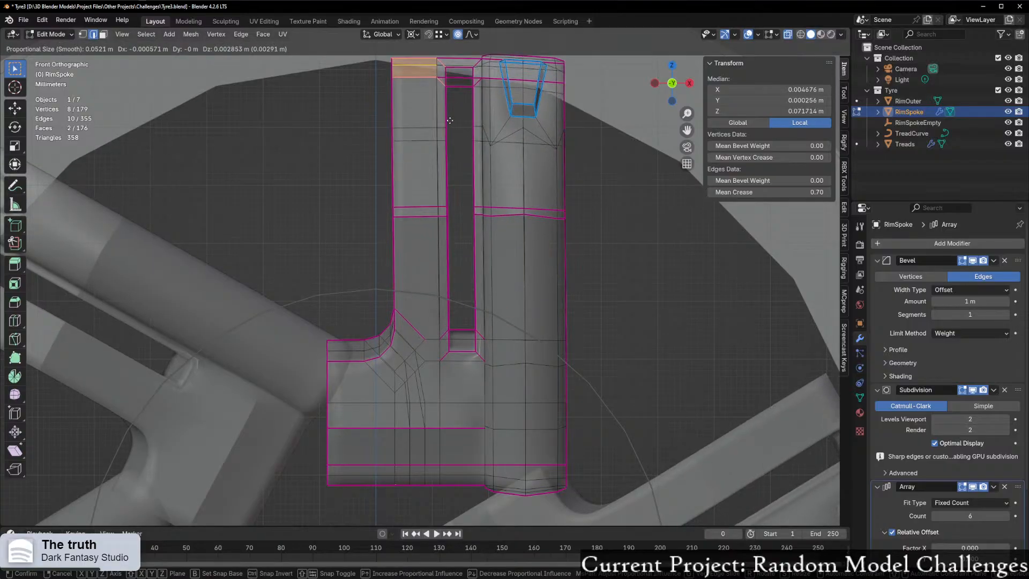
right_click(449, 120)
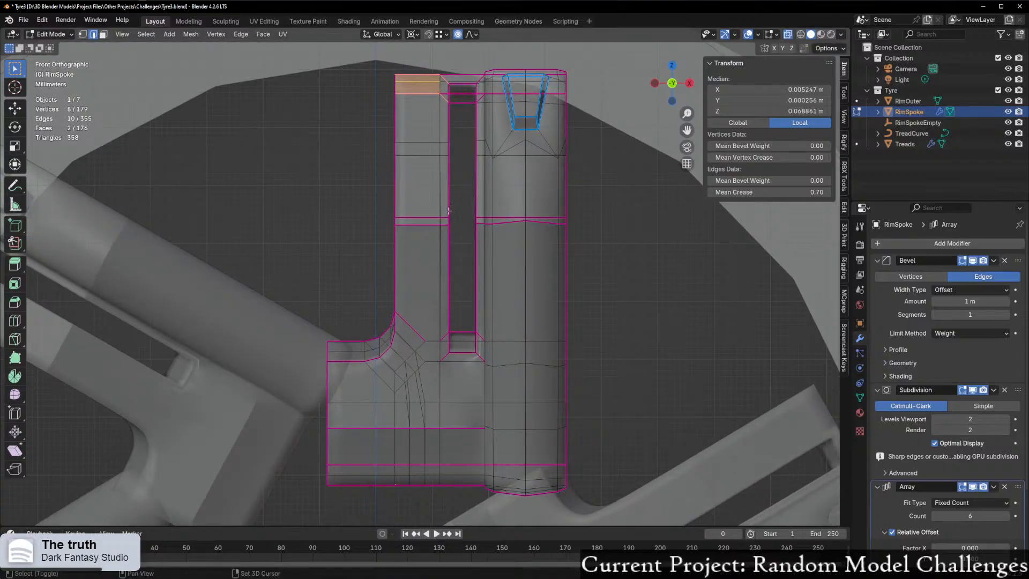
middle_click_drag(449, 211, 452, 331, "shift")
scroll(452, 332, "up", 2)
left_click_drag(363, 136, 452, 179)
middle_click_drag(453, 178, 457, 230)
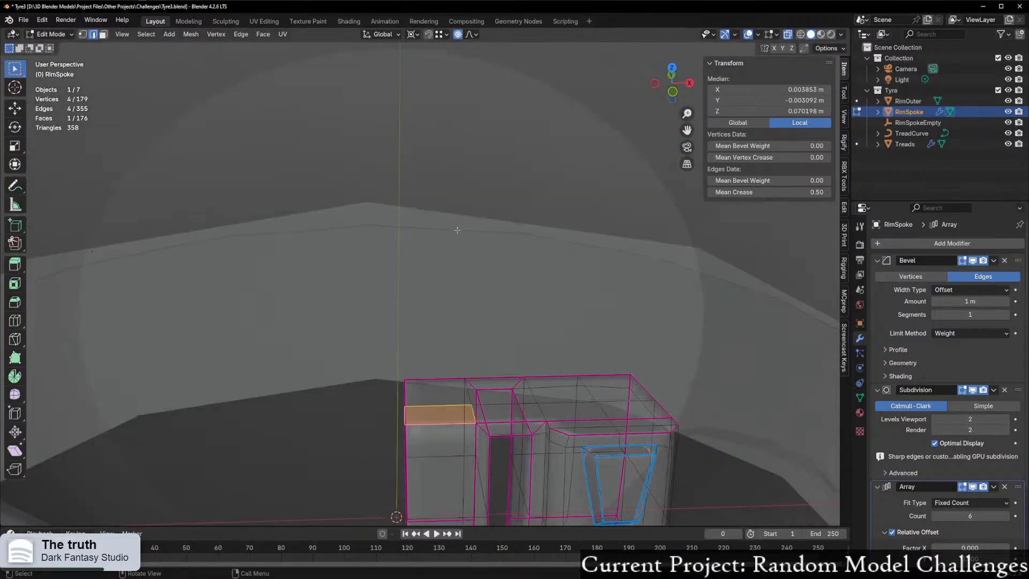
scroll(457, 230, "down", 1)
left_click(434, 361)
Step: Select the two end faces on the tip of the narrow arm and move them outward about 0.0054 m in Z with proportional editing
middle_click_drag(434, 360, 411, 371)
key("3")
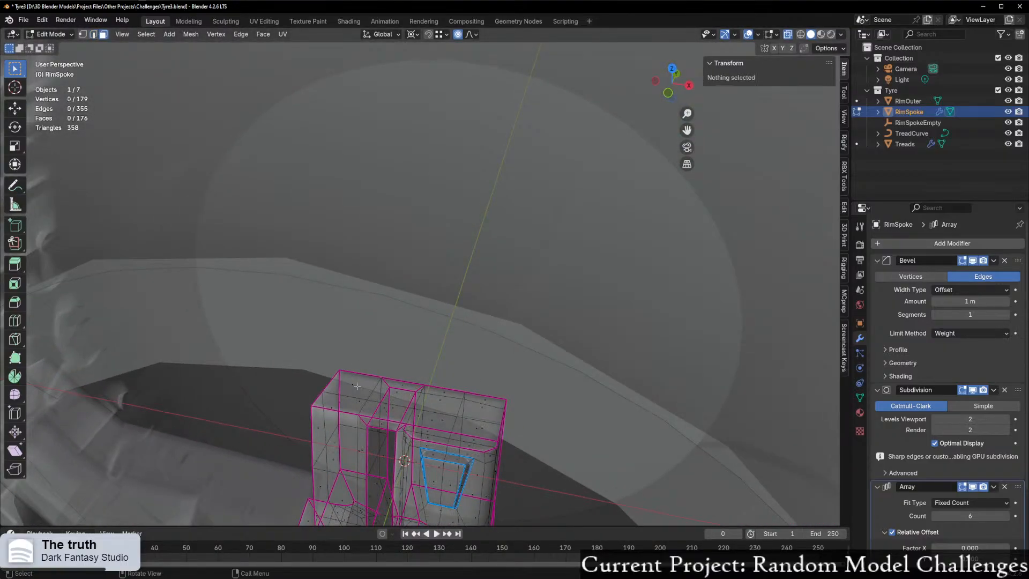
left_click(357, 386)
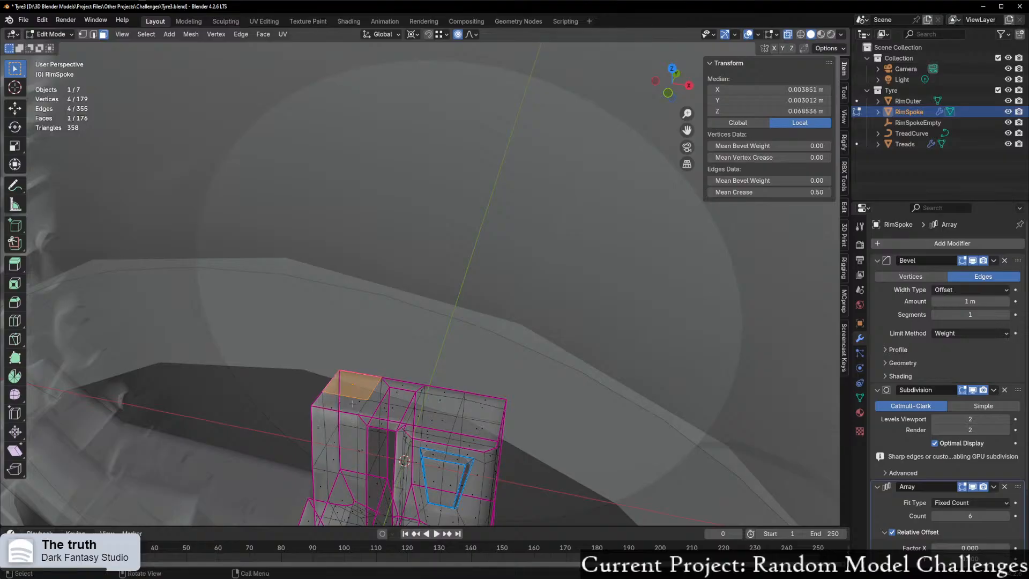
left_click(341, 402, "shift")
left_click(671, 94)
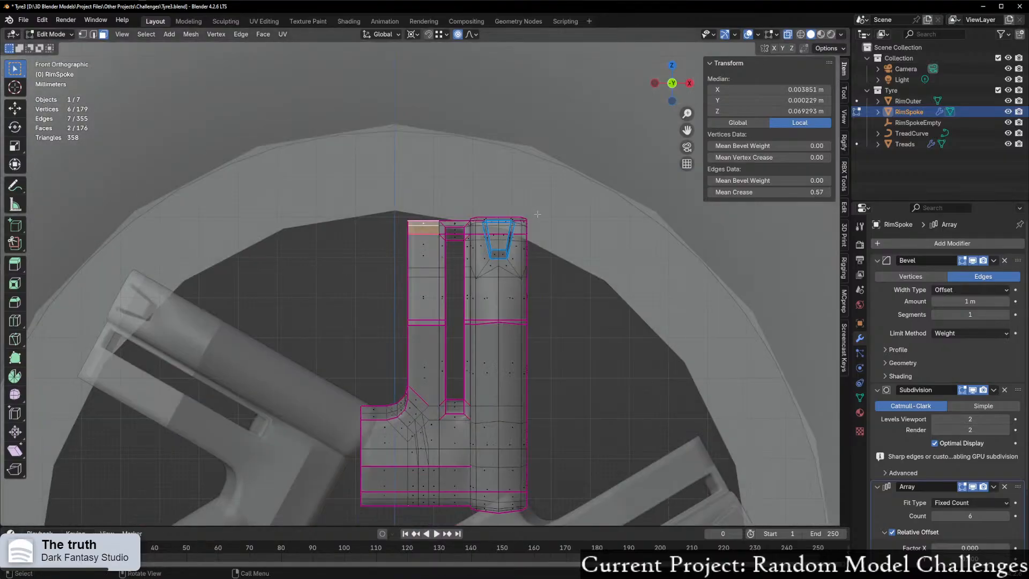
key("g")
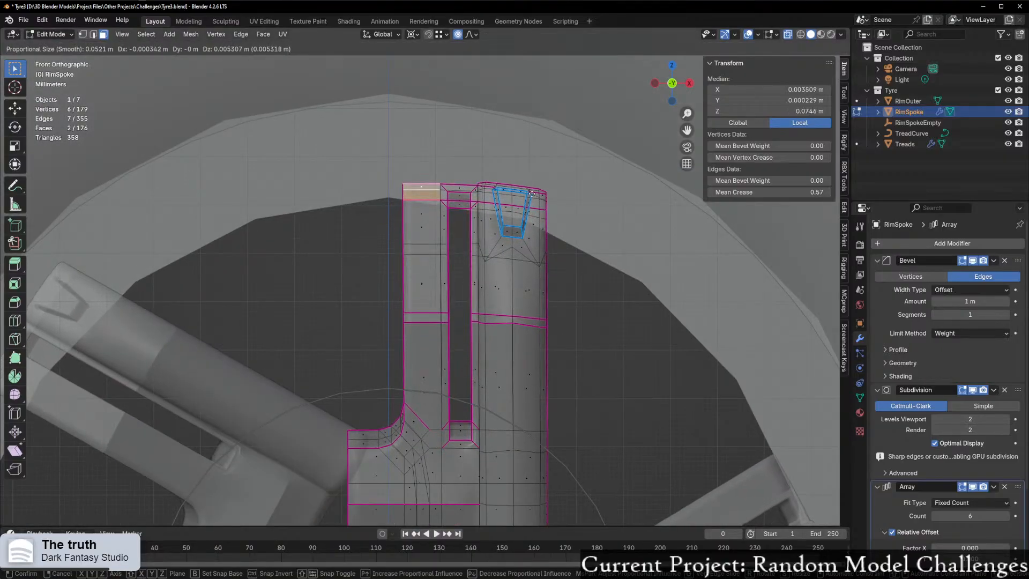
left_click(534, 193)
scroll(559, 258, "down", 5)
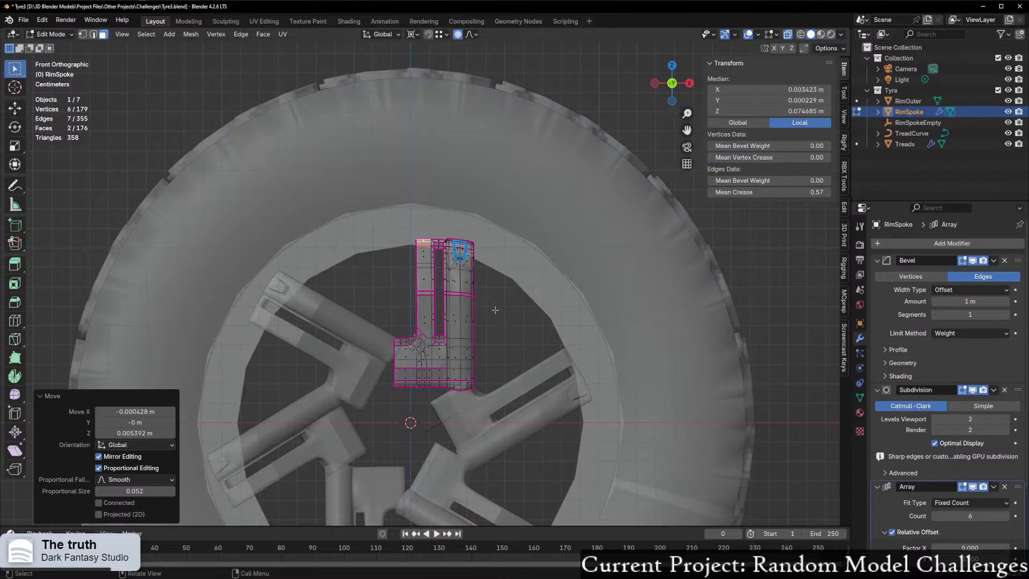
scroll(451, 343, "up", 2)
scroll(405, 379, "up", 1)
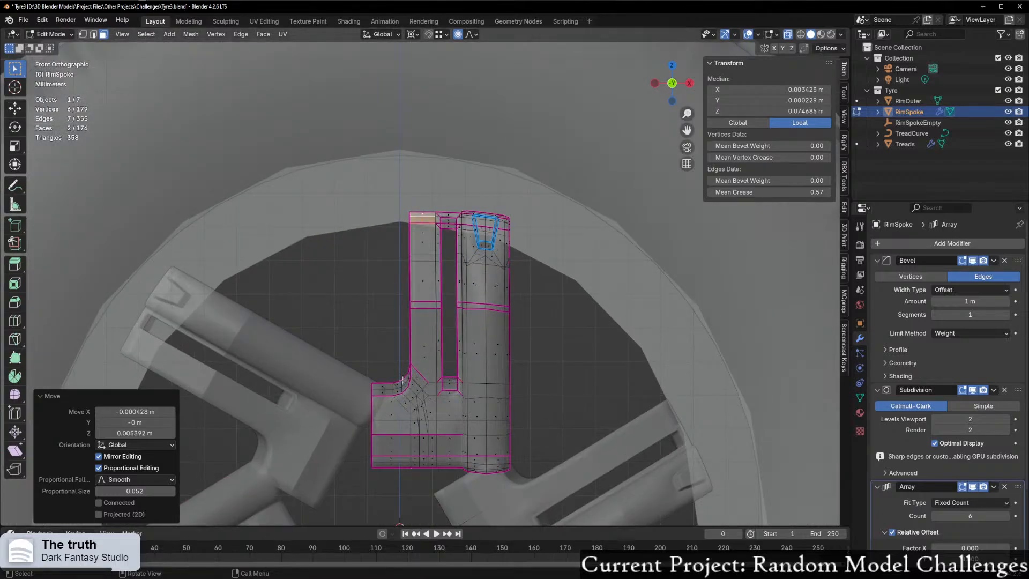
Step: Turn off X-ray, select the strip of six faces along the narrow arm's outer side and move it proportionally about -0.006 m along X
middle_click_drag(412, 274, 433, 275)
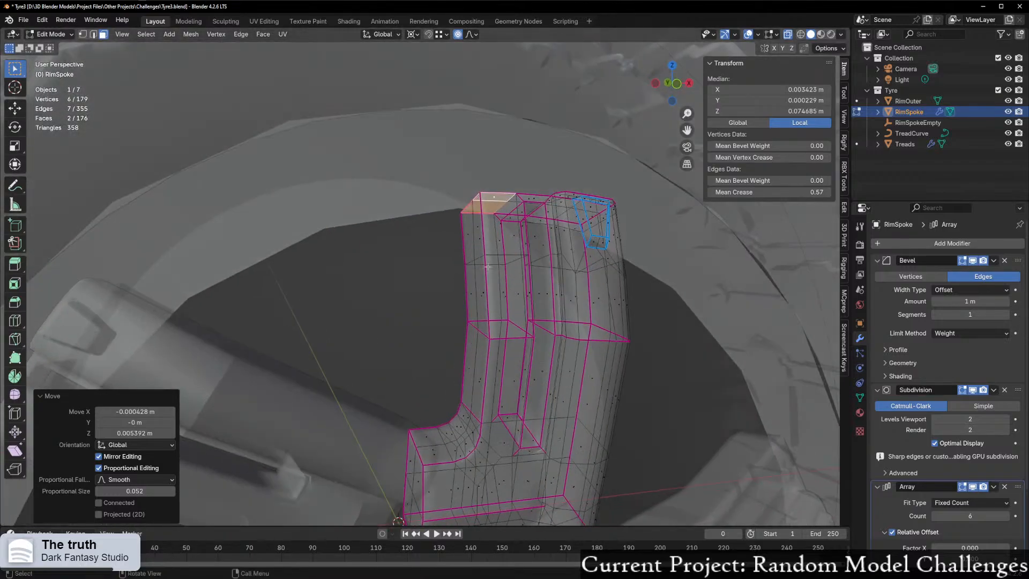
key("alt+z")
left_click(469, 239)
left_click(476, 244, "shift")
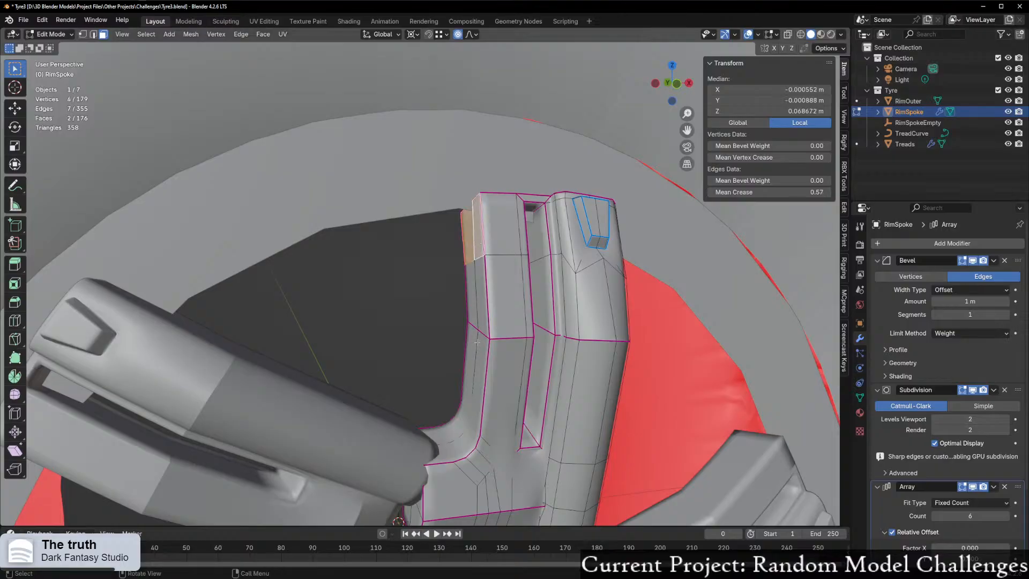
left_click(470, 360, "ctrl+shift")
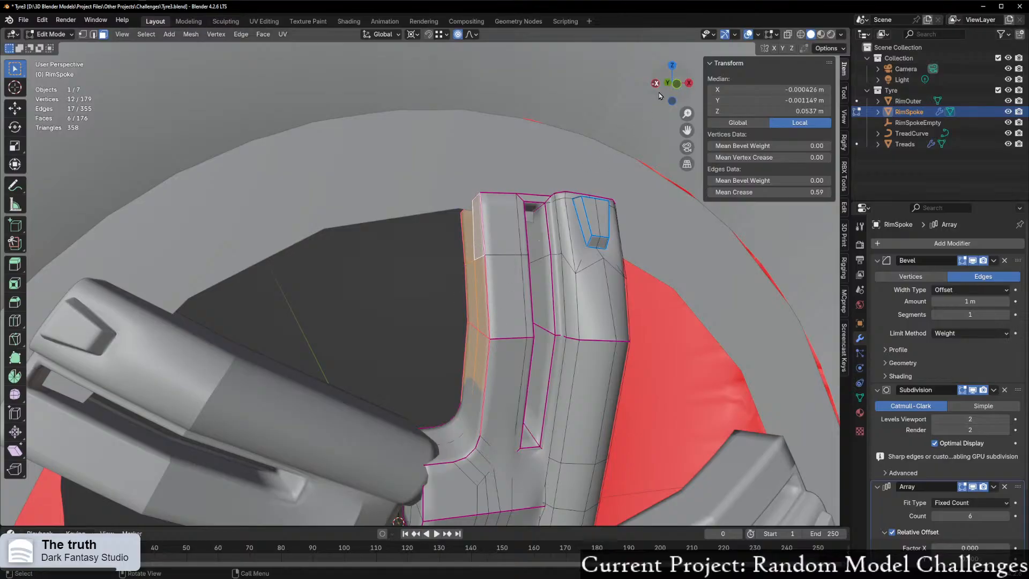
left_click(676, 83)
key("g")
key("x")
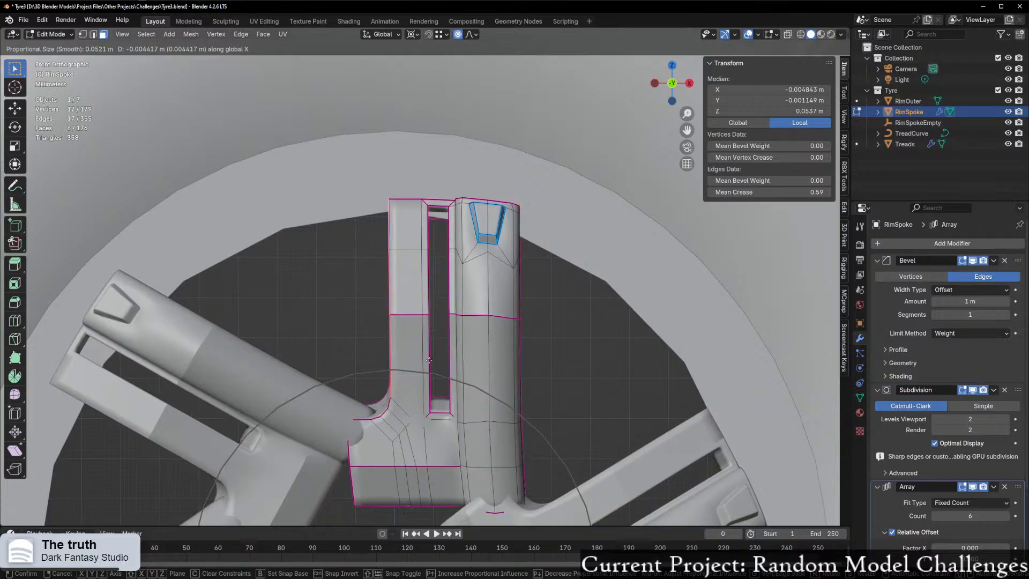
left_click(422, 359)
scroll(422, 360, "down", 3)
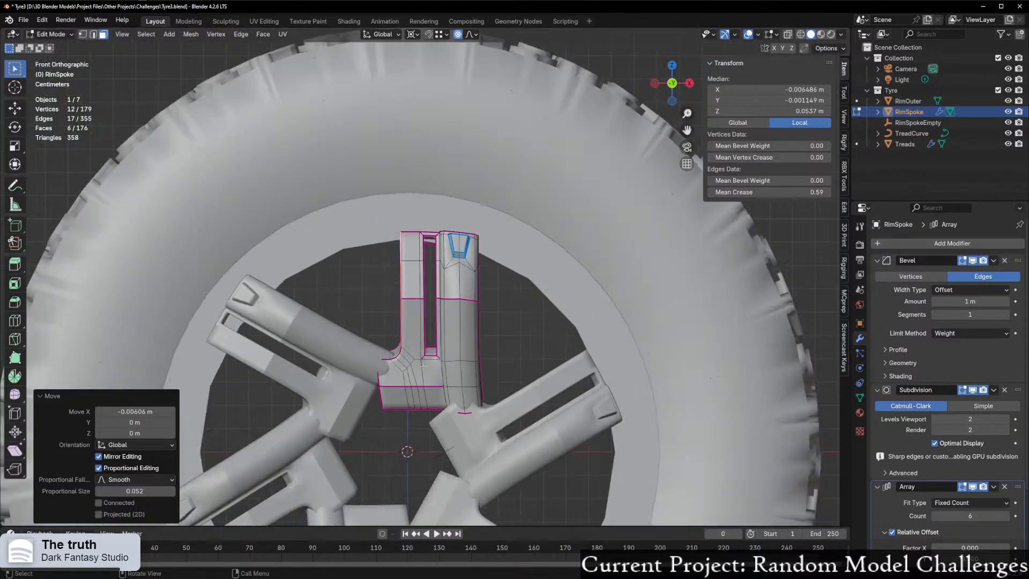
scroll(426, 374, "up", 3)
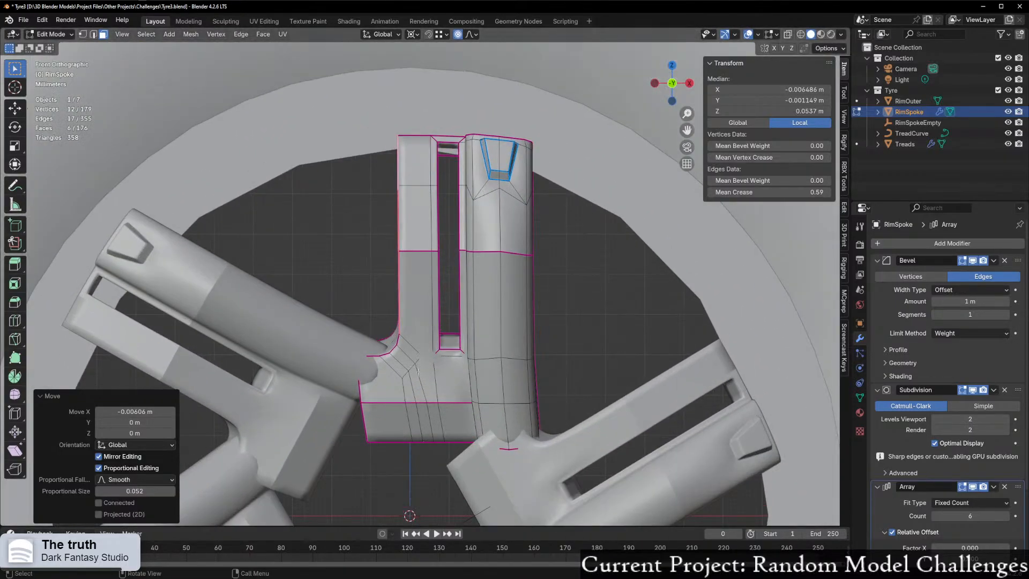
middle_click_drag(538, 267, 297, 156)
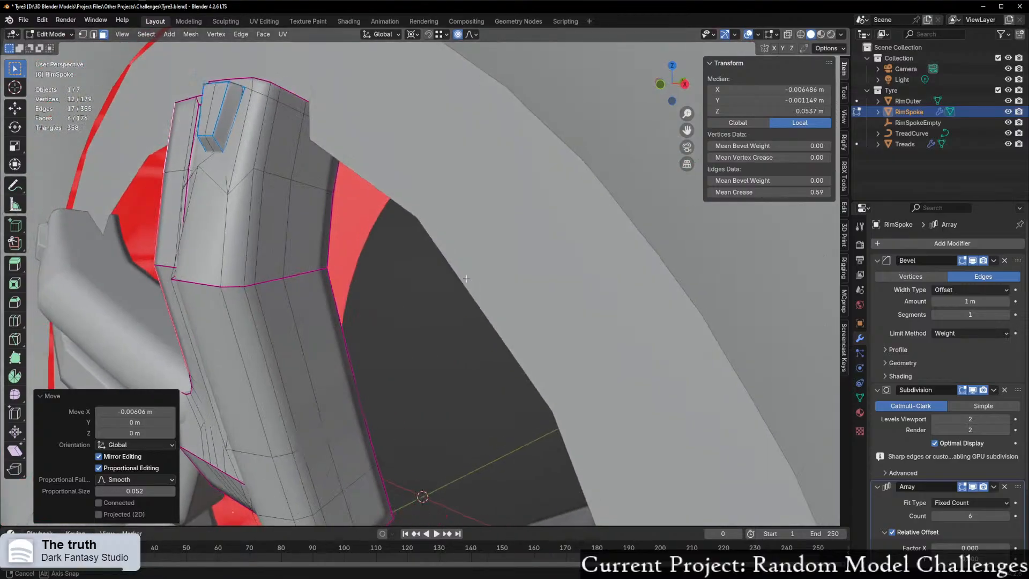
left_click(298, 156)
key("ctrl+z")
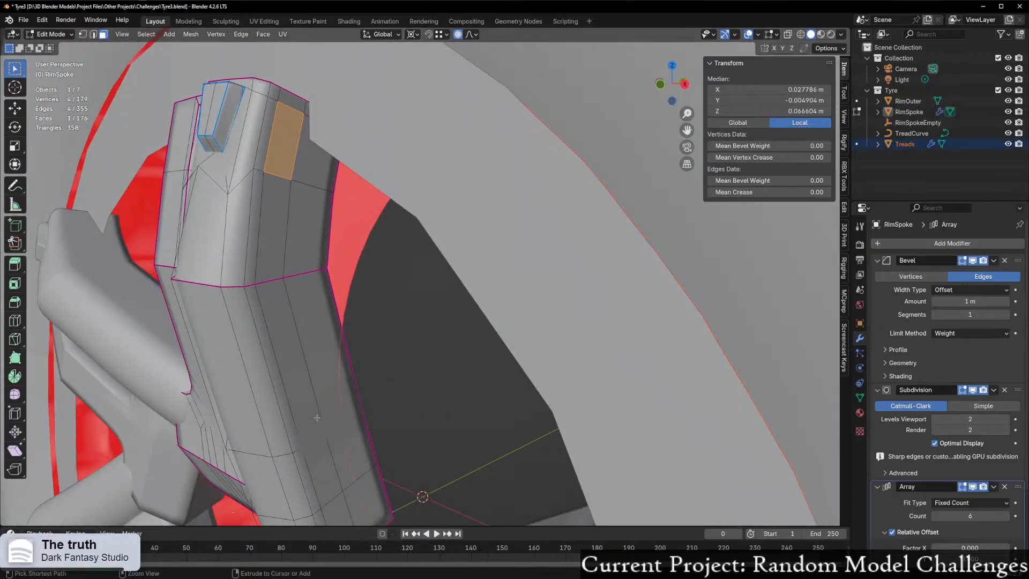
key("ctrl+z")
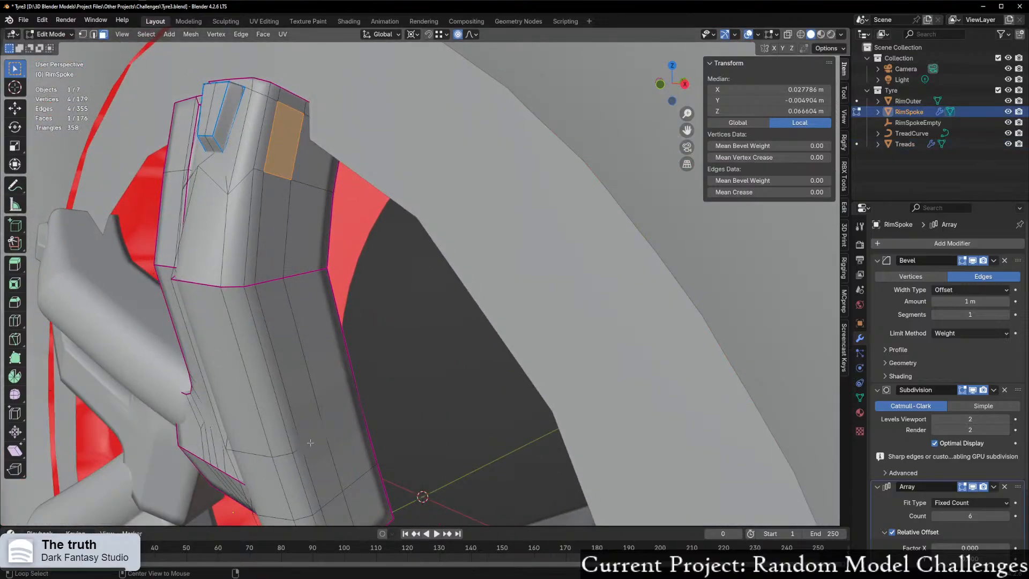
left_click(311, 442, "alt")
scroll(310, 442, "down", 4)
Step: Select the strip of six faces along the wide arm's outer side and try moving it along X, reducing the proportional radius to about 0.018 m
middle_click_drag(311, 443, 337, 199)
left_click(340, 191)
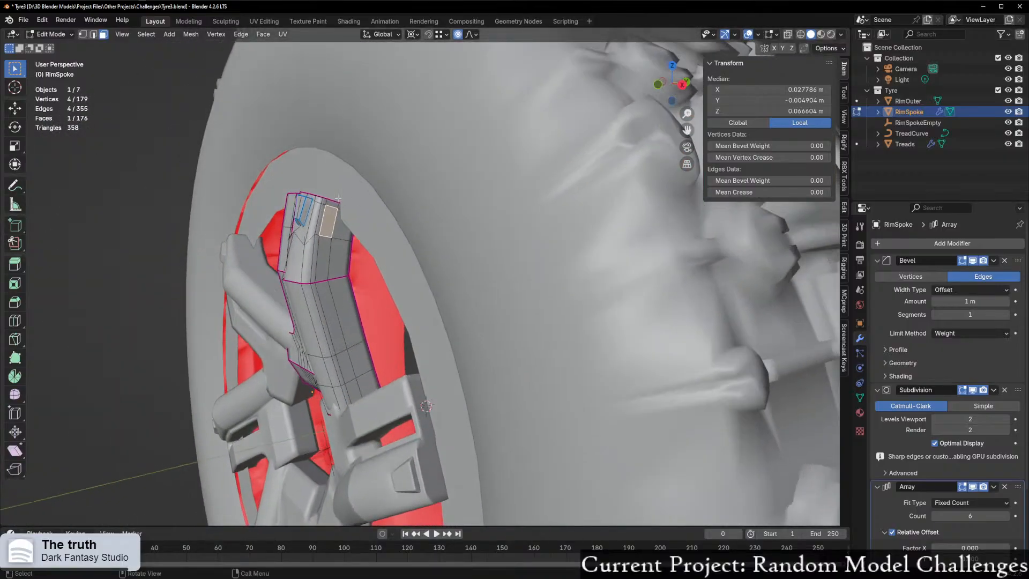
left_click(334, 204)
left_click(355, 391, "ctrl")
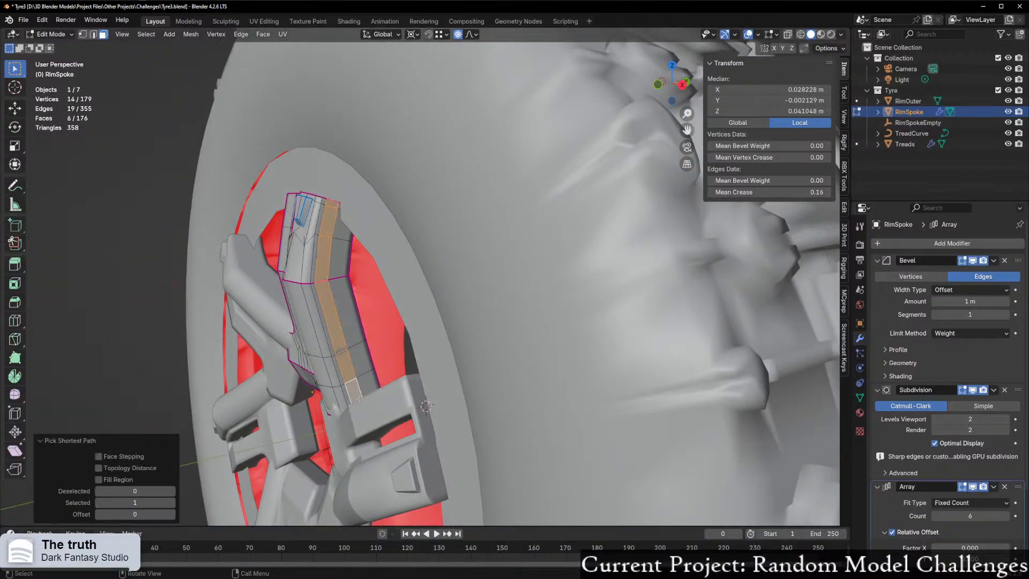
middle_click_drag(355, 391, 426, 410)
key("alt+z")
key("alt+z")
left_click(669, 86)
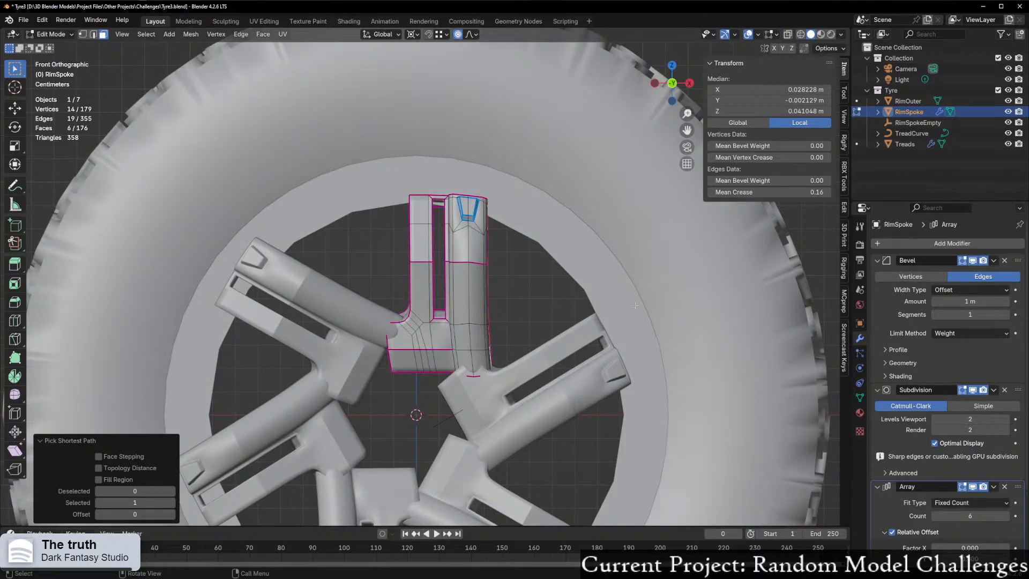
key("g")
key("x")
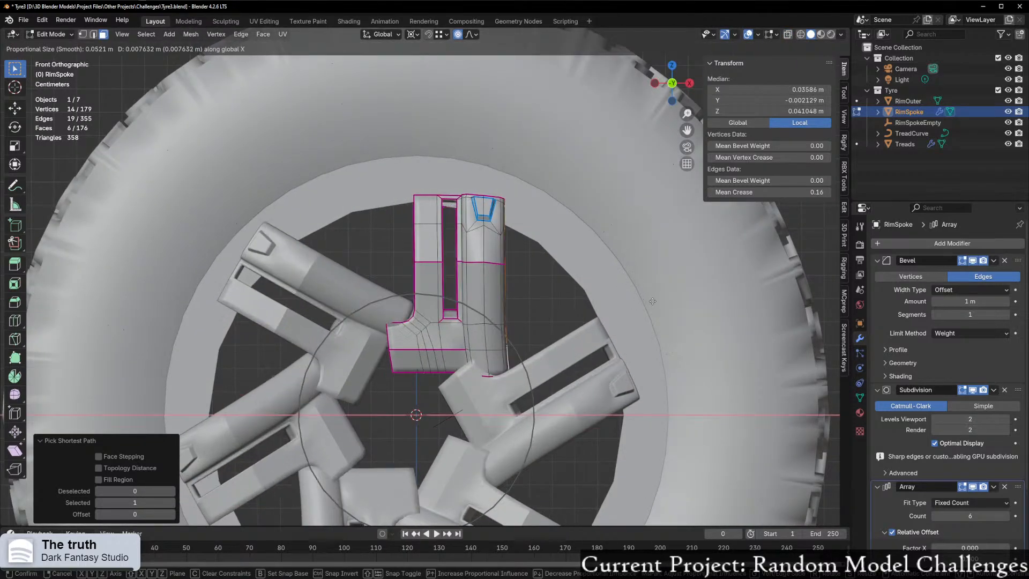
scroll(643, 301, "up", 8)
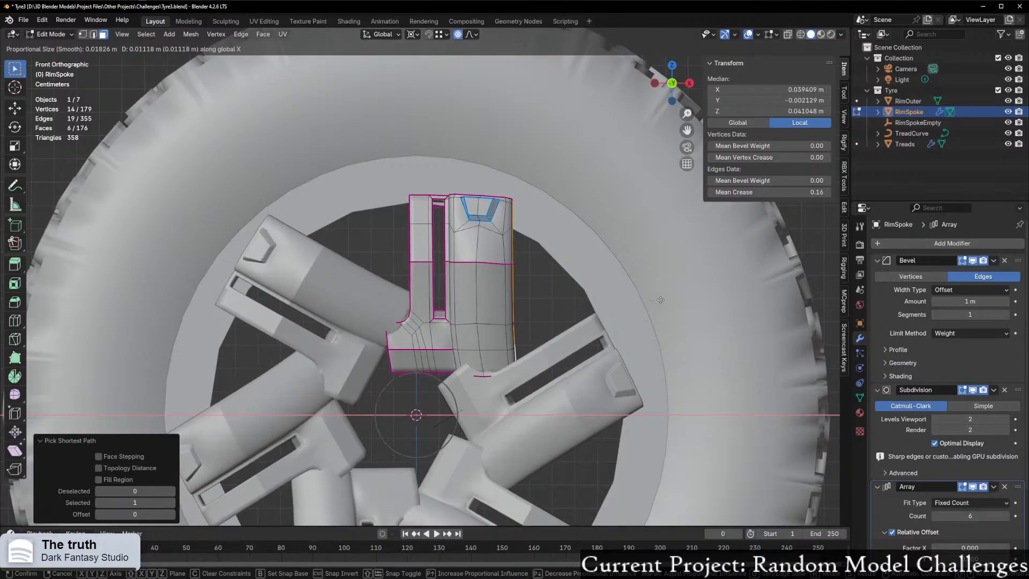
right_click(659, 300)
Step: Select a single middle face on the wide arm's outer side and try moving it along X with proportional editing
middle_click_drag(564, 307, 398, 314)
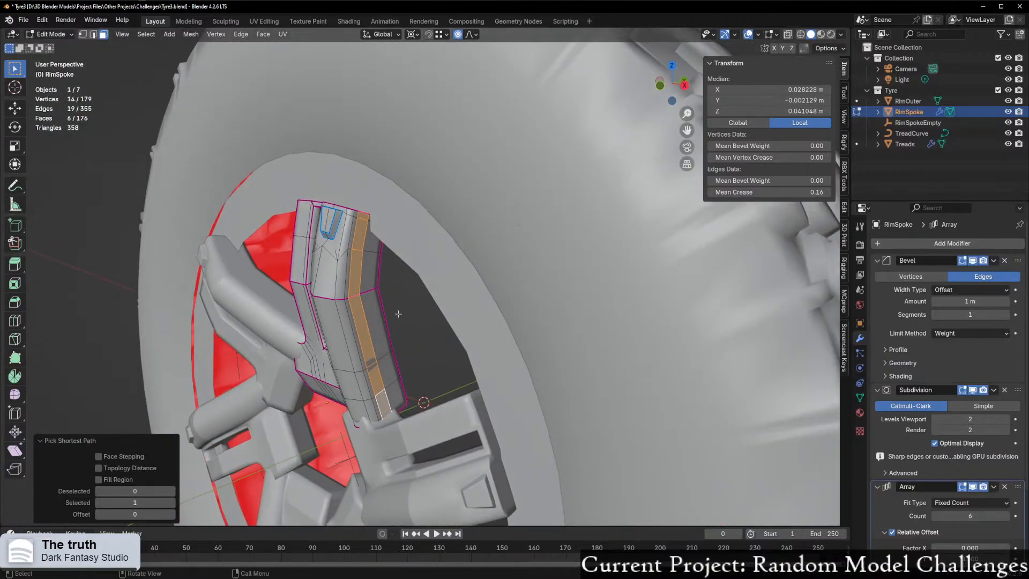
left_click(367, 319)
left_click(364, 321)
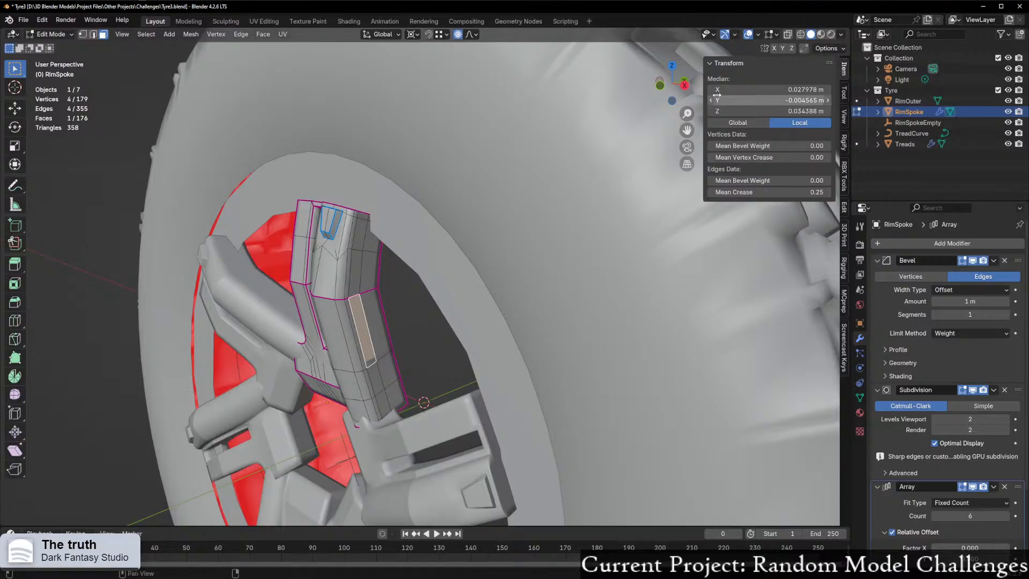
left_click(684, 85)
left_click(655, 84)
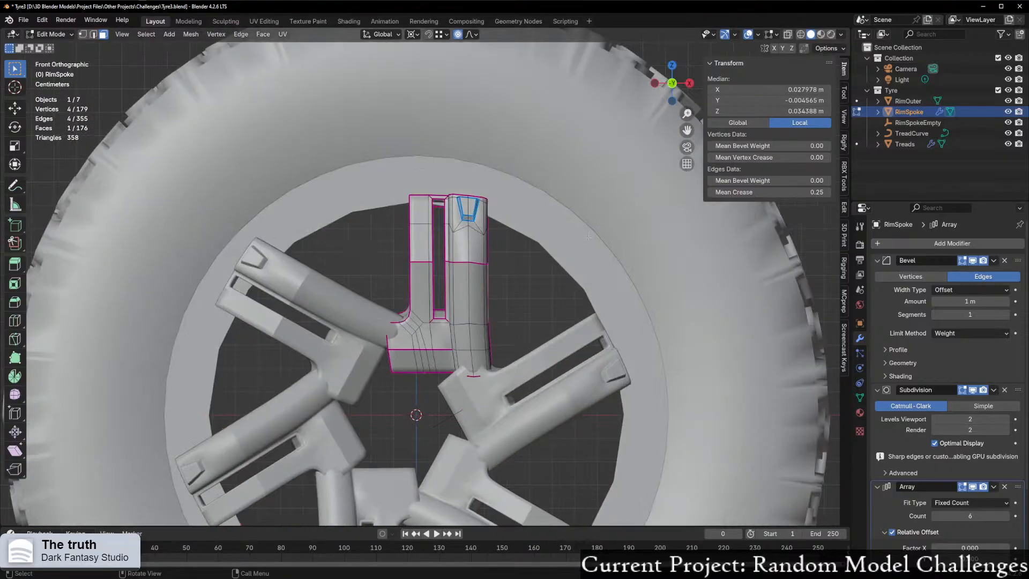
key("g")
key("y")
key("x")
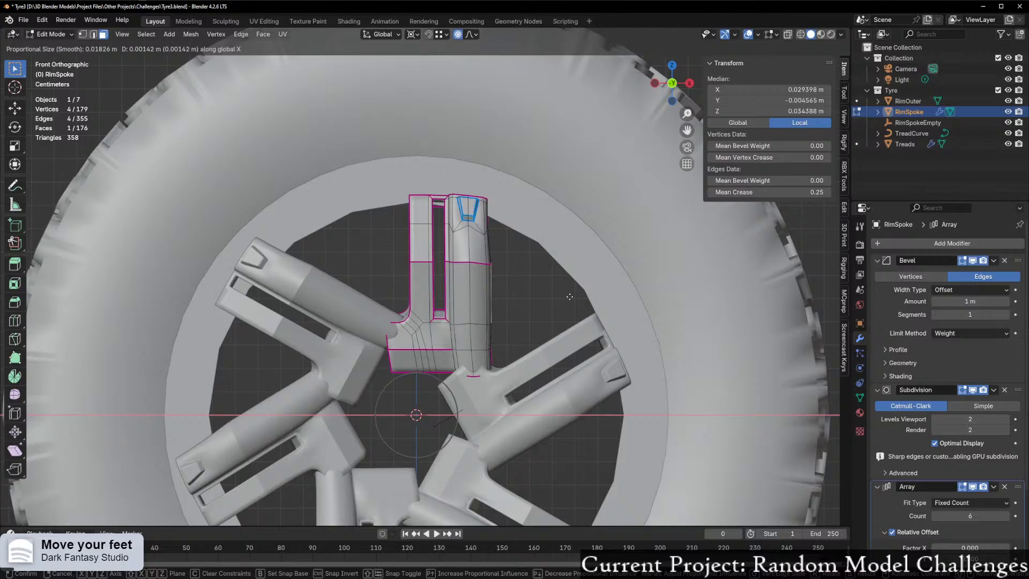
right_click(574, 294)
Step: Select the three-face run along the middle of the wide arm's outer side and move it proportionally about 0.0022 m along X
middle_click_drag(574, 294, 504, 293)
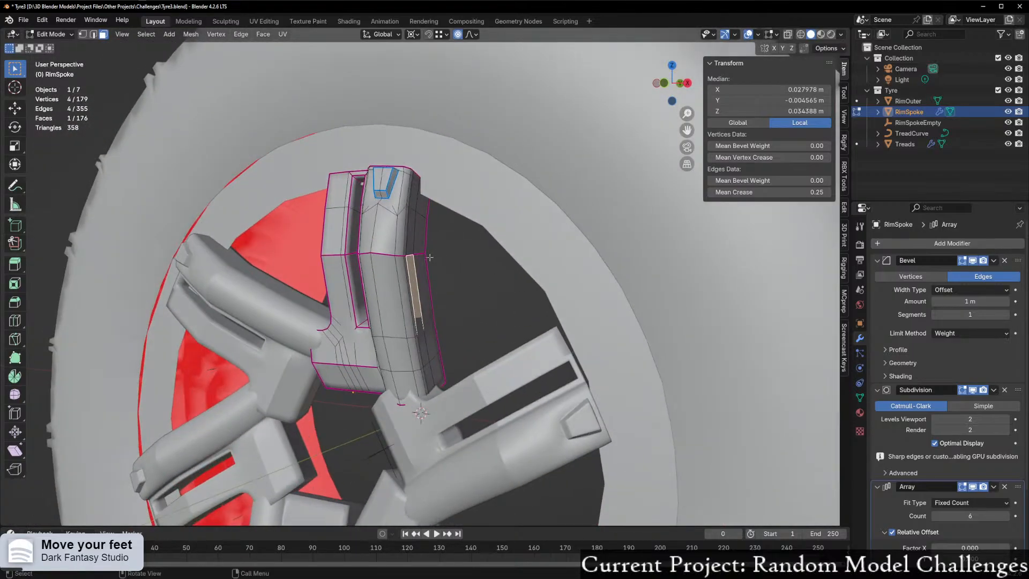
left_click(416, 237)
left_click(412, 242)
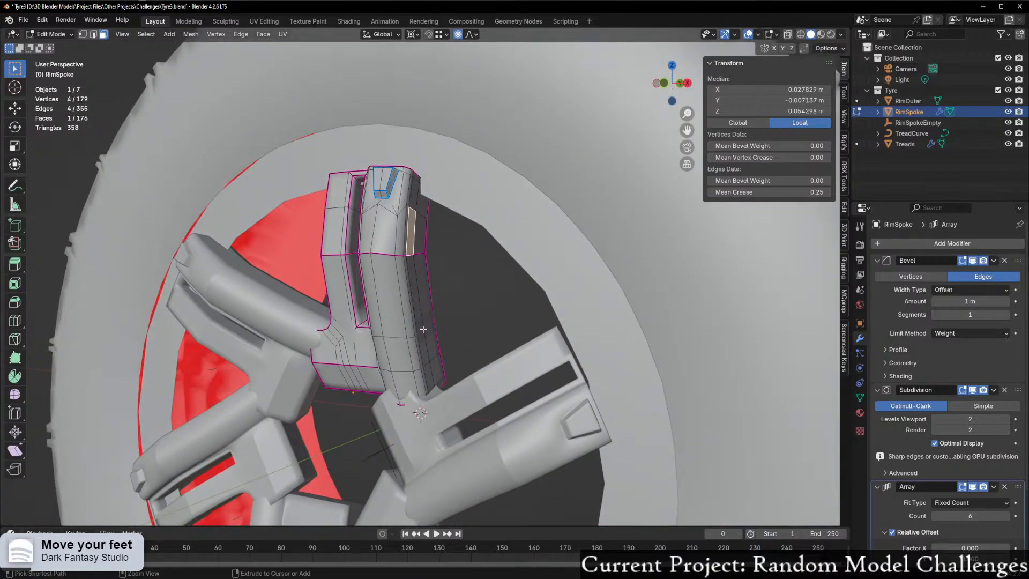
left_click(426, 347, "ctrl")
middle_click_drag(426, 347, 489, 313)
left_click(660, 84)
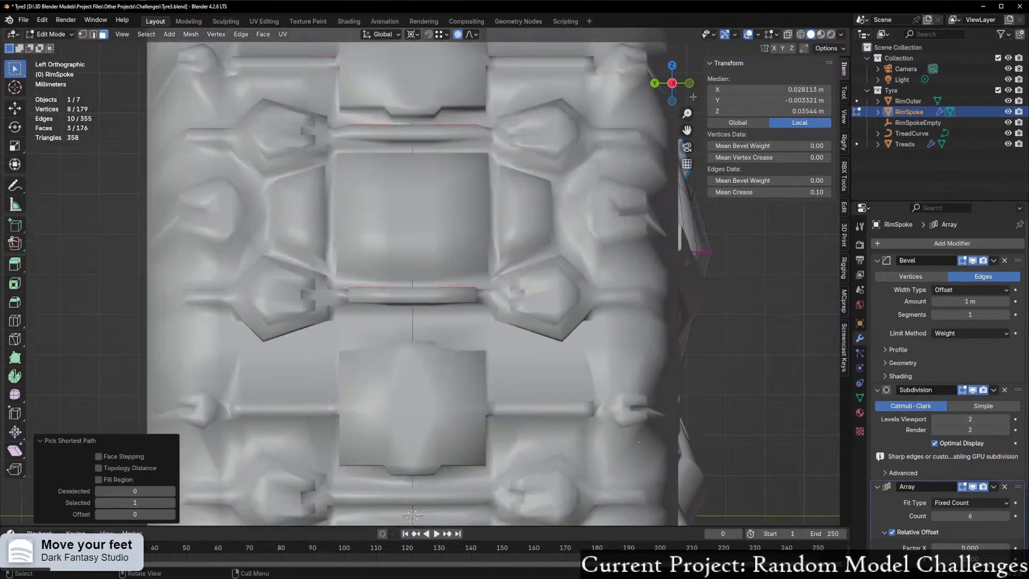
left_click(690, 83)
key("g")
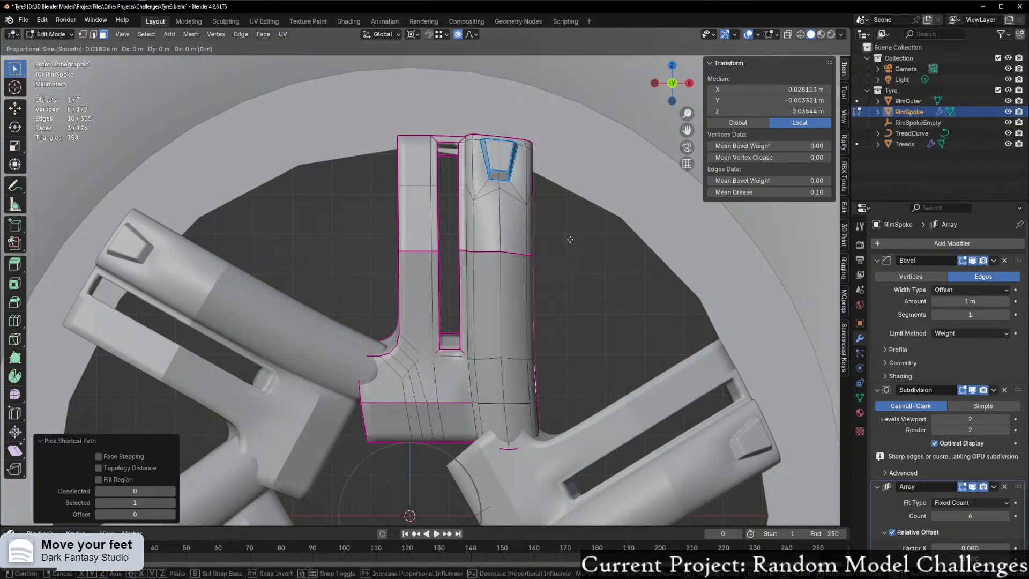
key("x")
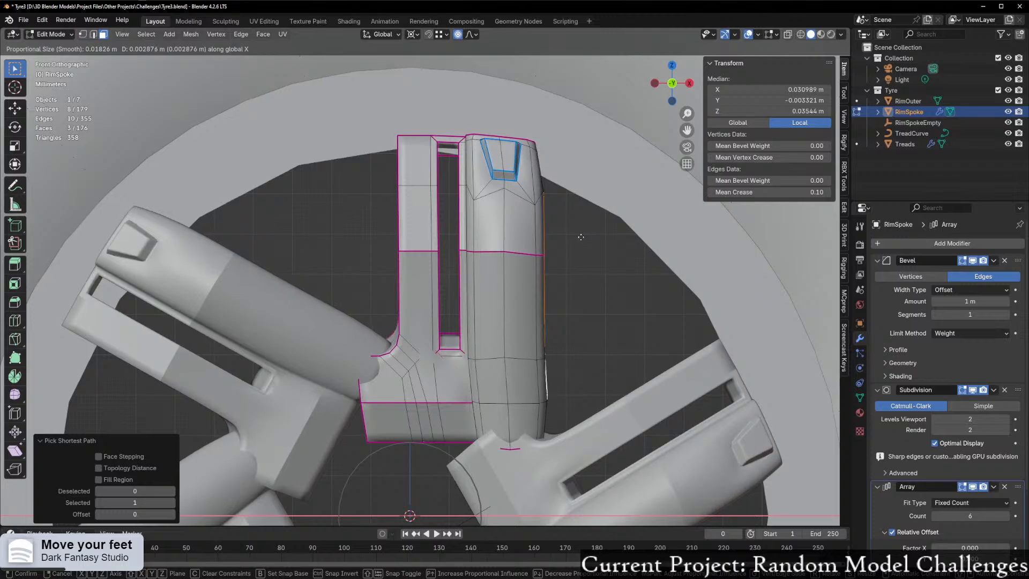
left_click(578, 236)
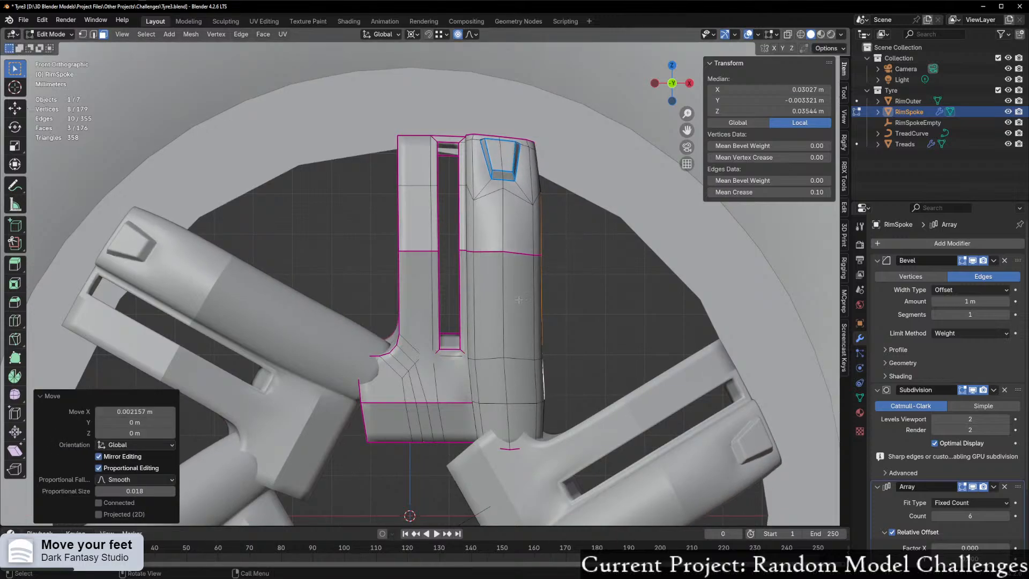
Step: Select two faces at the narrow-arm side of the spoke's inner end and try moving them proportionally along Z
scroll(519, 300, "down", 4)
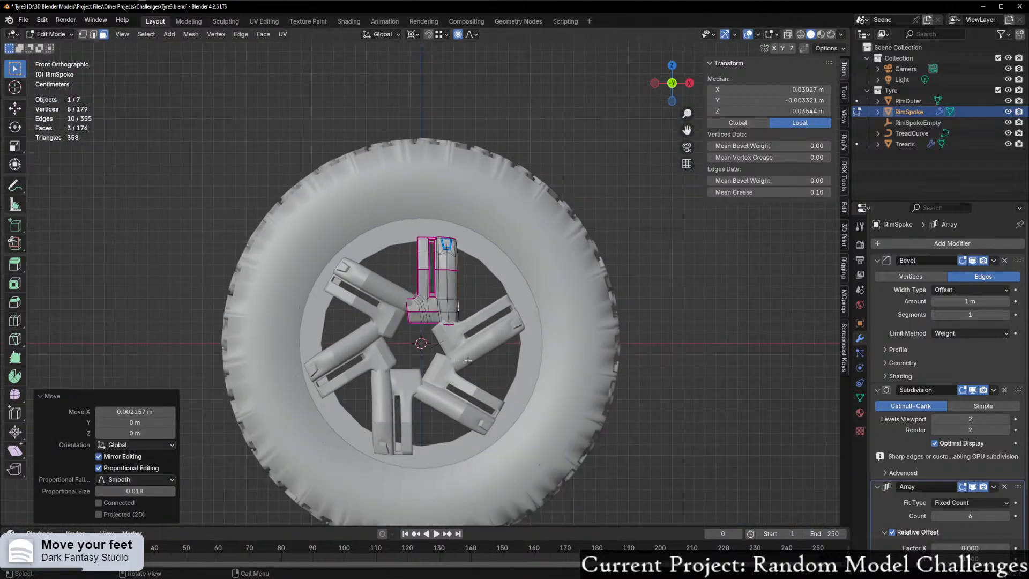
scroll(443, 349, "up", 1)
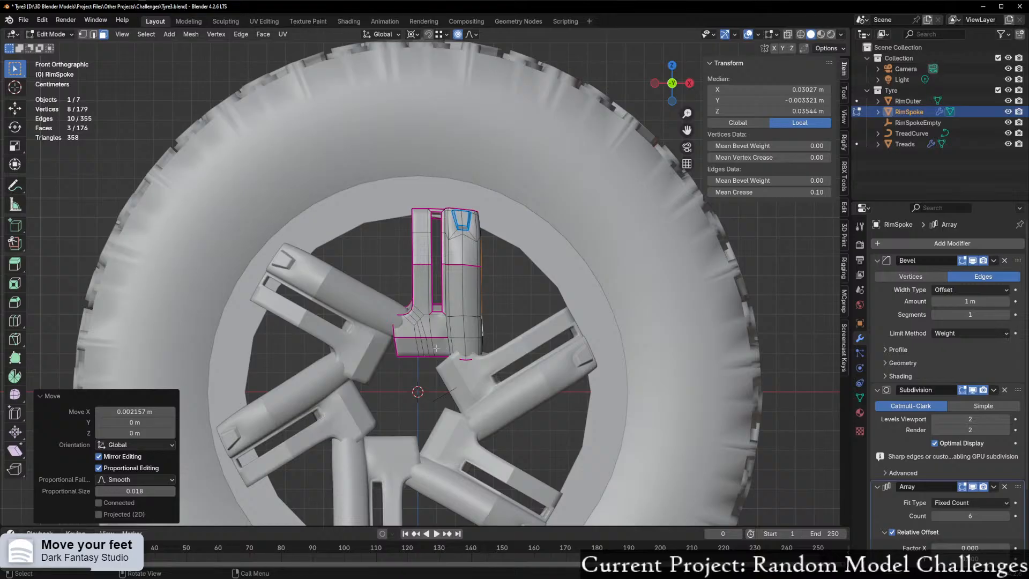
scroll(422, 354, "up", 5)
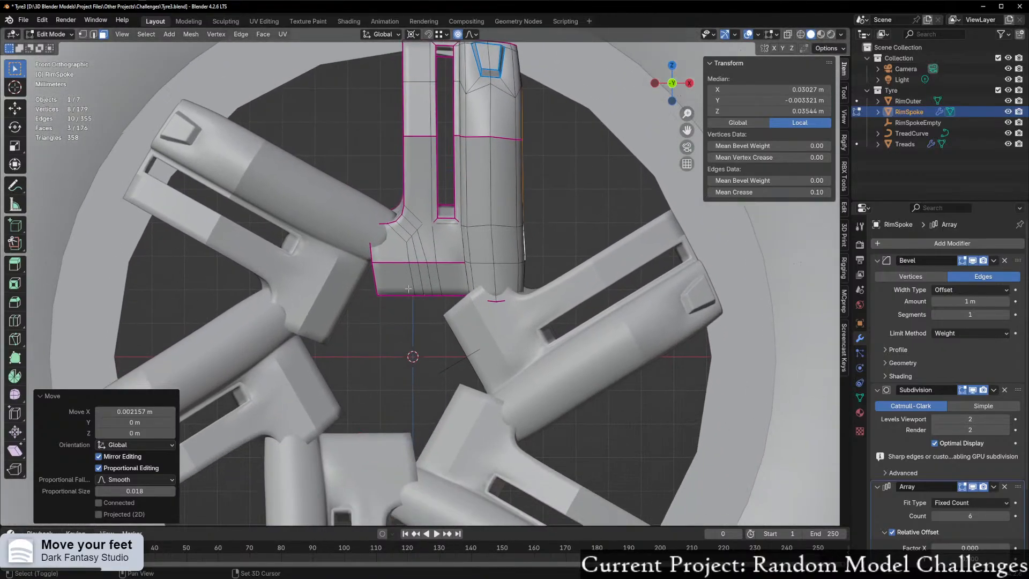
middle_click_drag(420, 348, 398, 276)
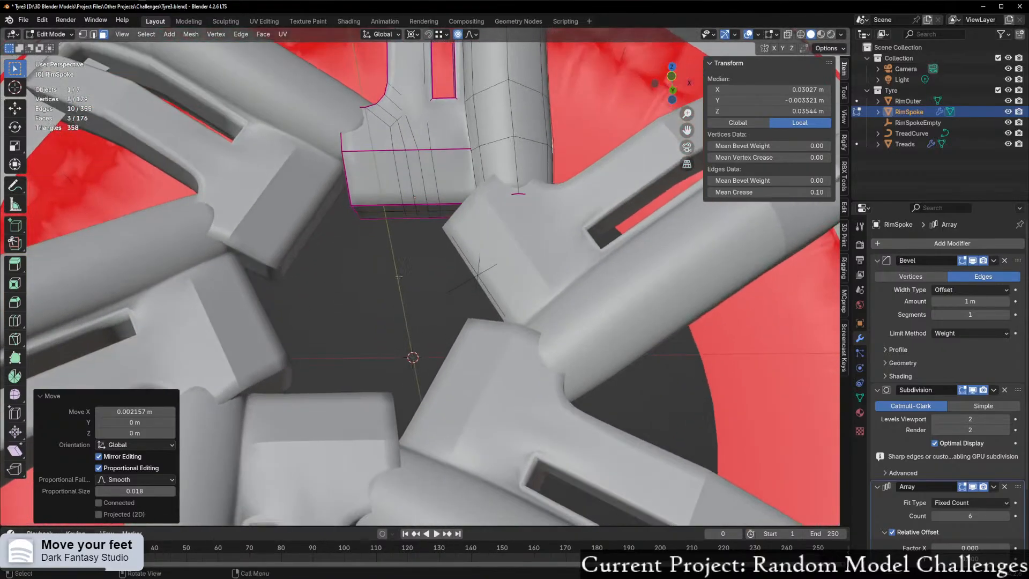
left_click(380, 210)
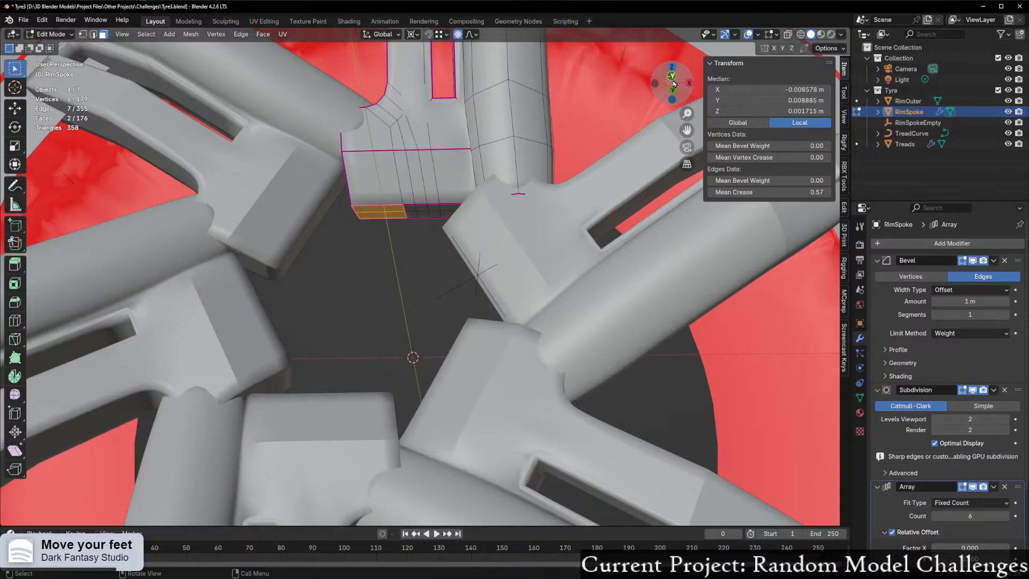
left_click(673, 84)
key("g")
key("z")
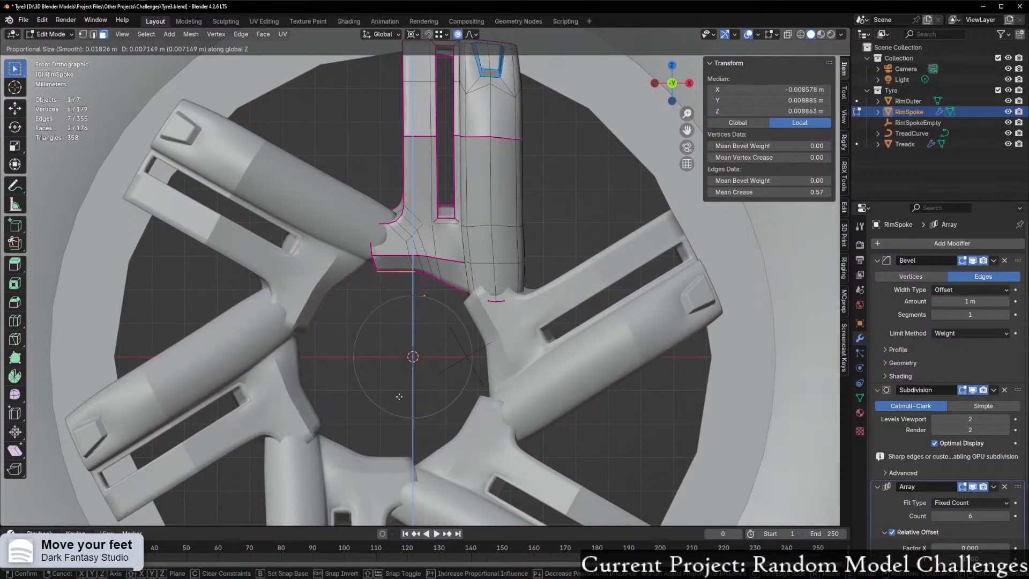
right_click(399, 398)
Step: Select four faces in the middle of the spoke's inner end and try raising them about 0.007 m in Z with proportional editing
middle_click_drag(401, 401, 410, 241)
left_click_drag(419, 196, 428, 208)
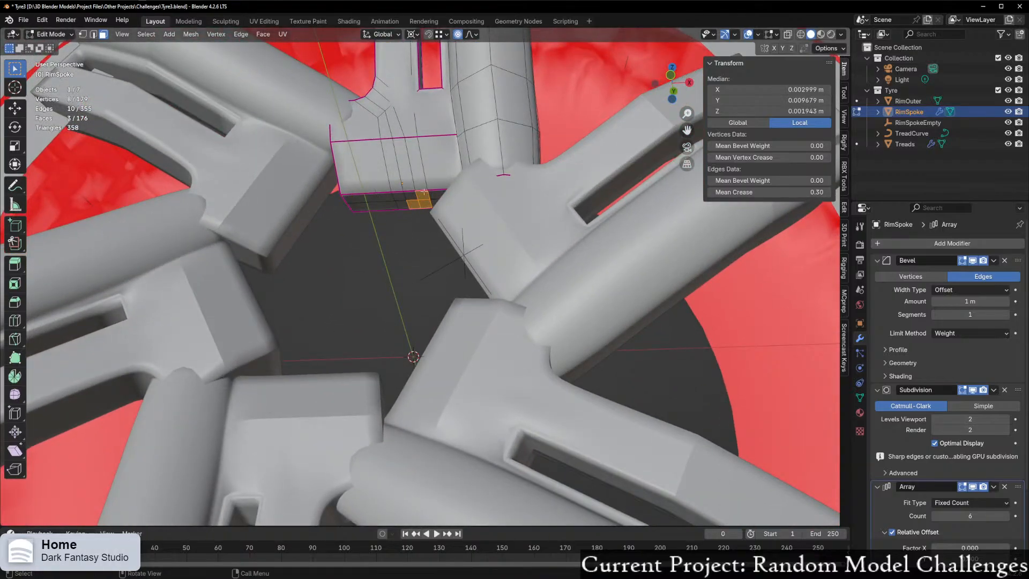
left_click(423, 194, "shift")
left_click(674, 90)
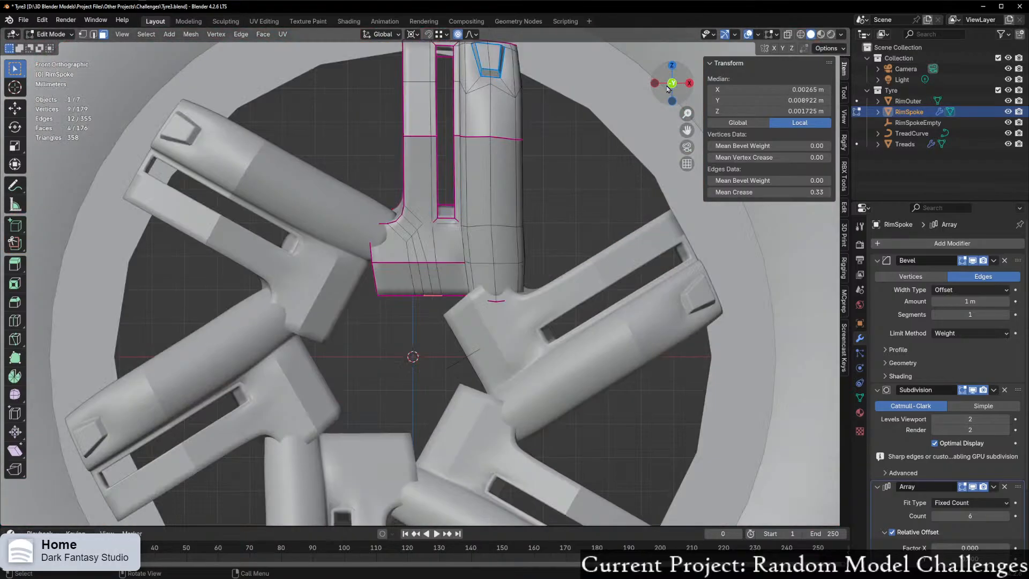
key("g")
key("y")
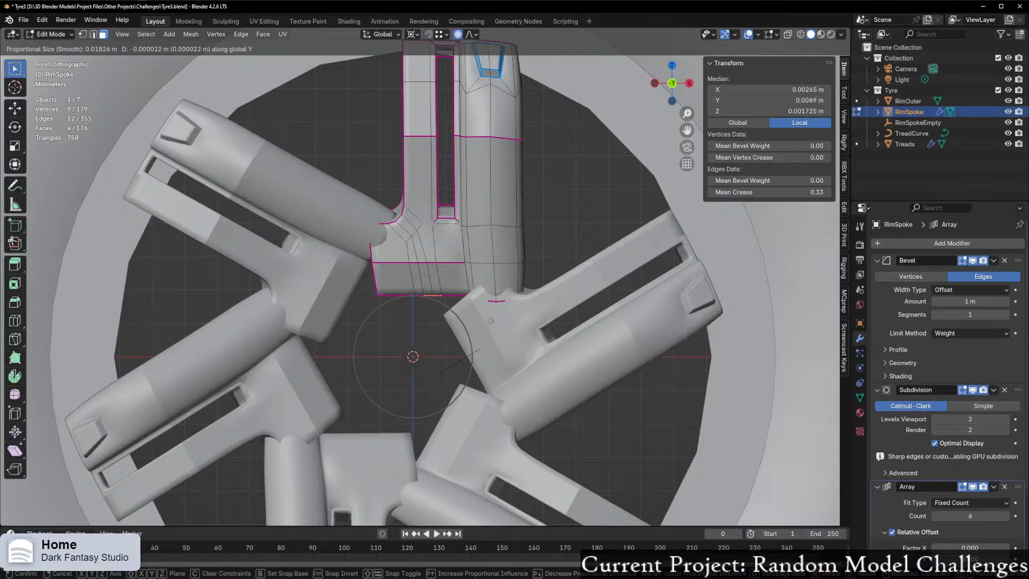
key("z")
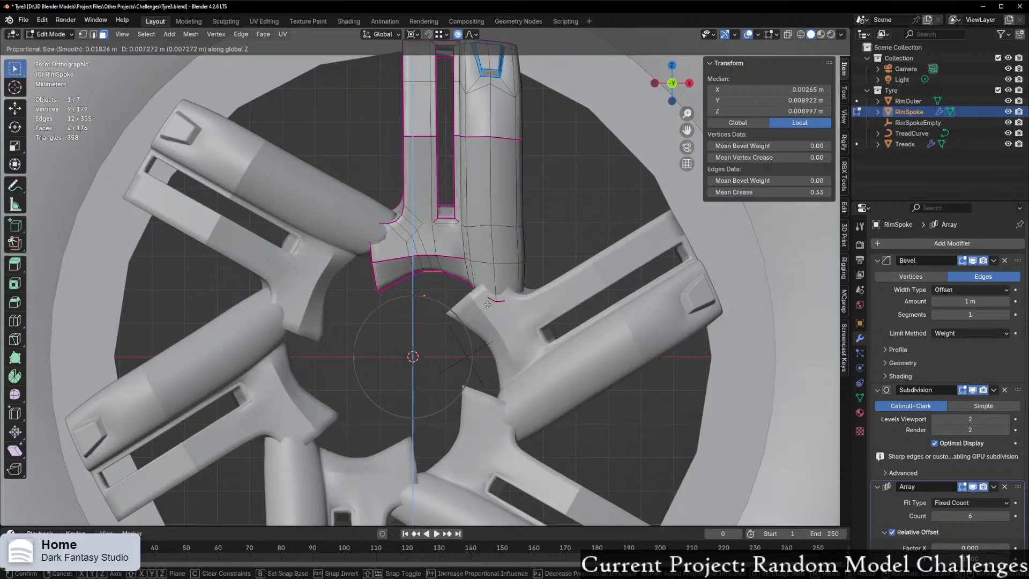
right_click(488, 304)
Step: Try the Z move on the four inner-end faces again, enlarging the proportional radius to about 0.032 m
middle_click_drag(488, 304, 427, 293)
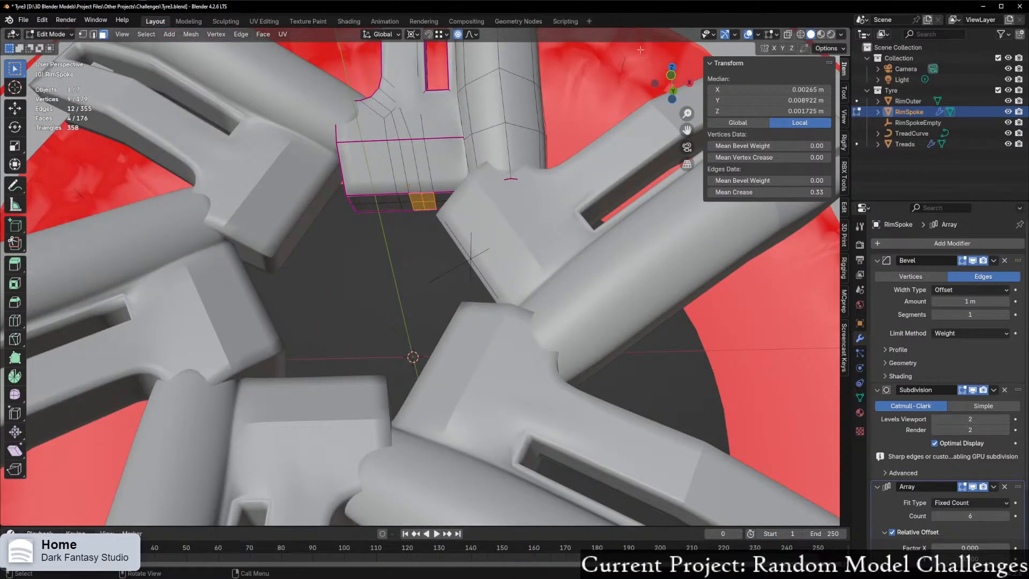
left_click(671, 80)
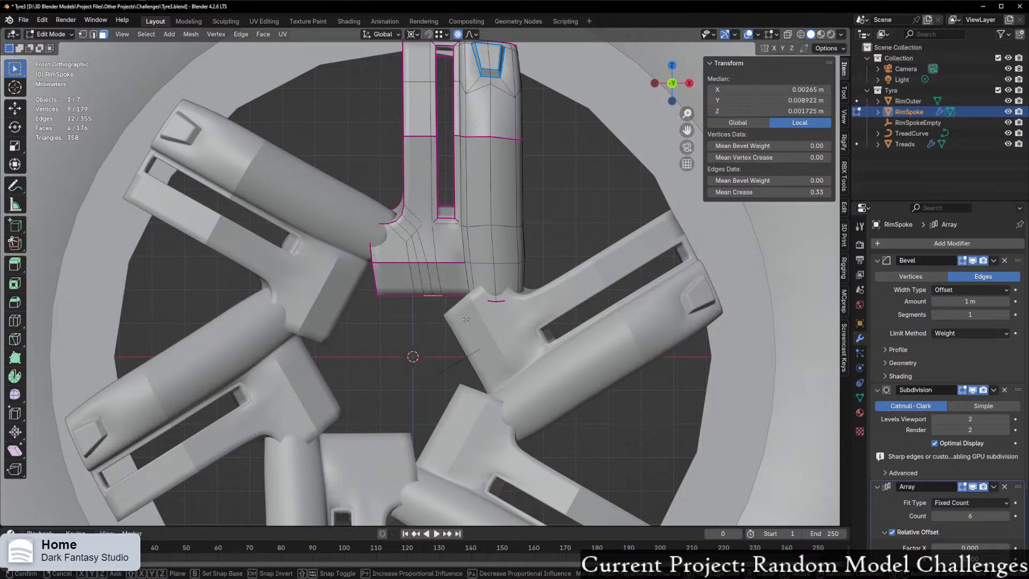
key("g")
key("z")
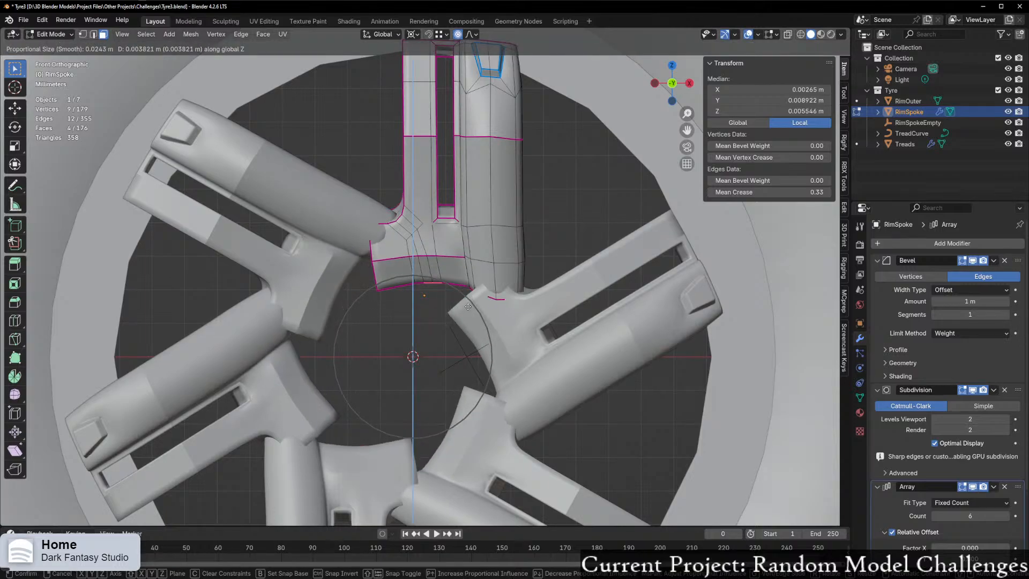
scroll(463, 292, "down", 2)
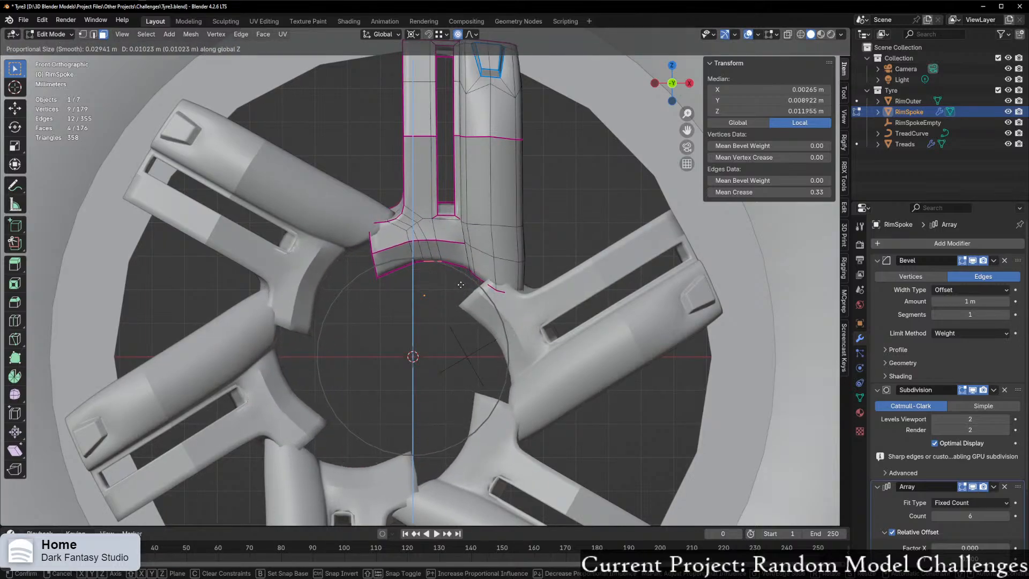
scroll(461, 285, "down", 1)
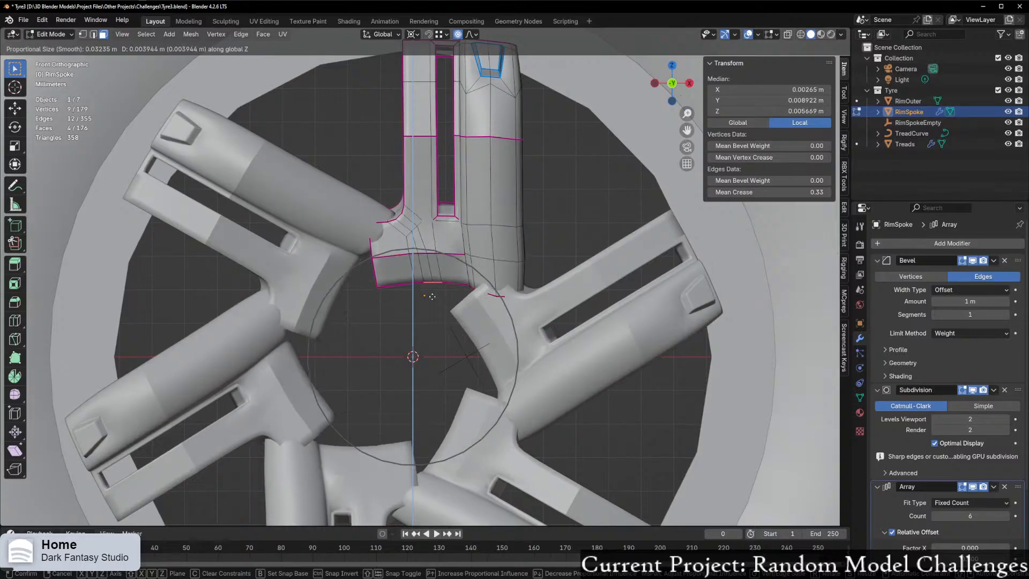
key("Escape")
Step: Extend the inner-end selection to six faces and try moving them along Z with the 0.032 m proportional radius
middle_click_drag(440, 267, 455, 243)
left_click(457, 203, "shift")
left_click(457, 195, "shift")
left_click(671, 81)
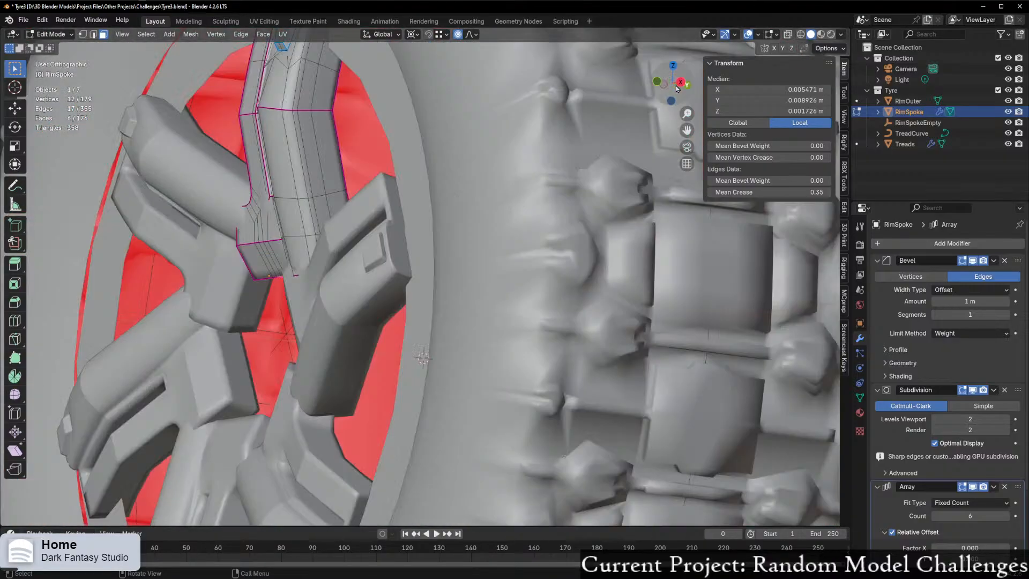
left_click(671, 82)
key("g")
key("z")
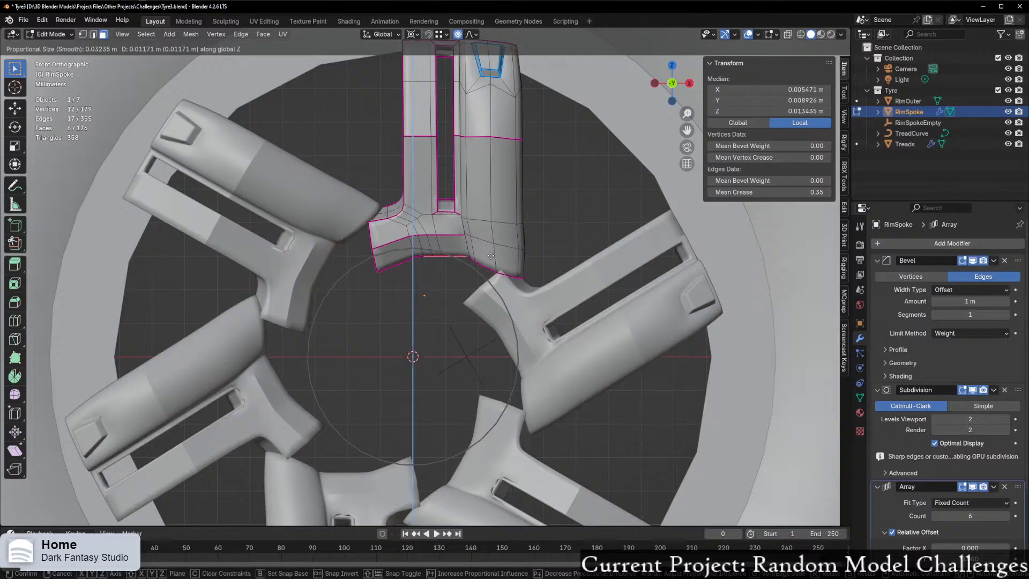
left_click(481, 274)
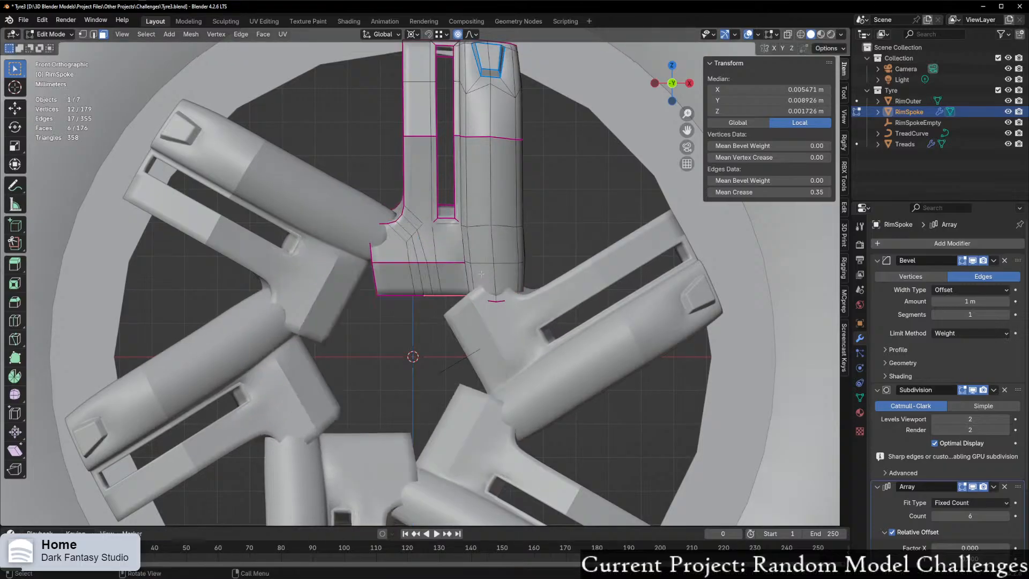
Step: Leave Edit Mode, duplicate the RimOuter ring in place and scale the copy to about 0.201 around the wheel centre
scroll(439, 362, "down", 6)
key("Tab")
left_click(382, 202)
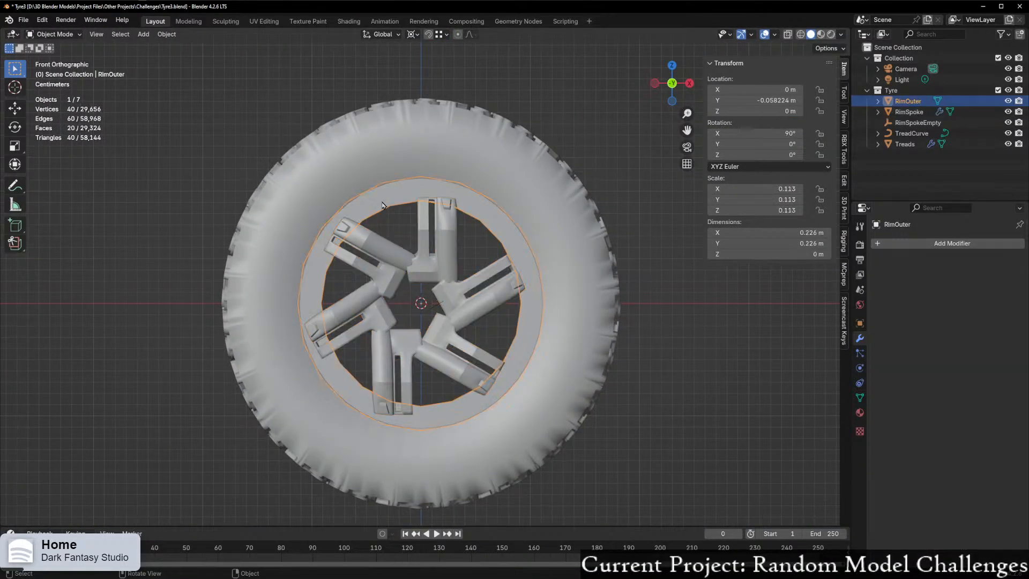
scroll(480, 295, "up", 2)
key("shift+d")
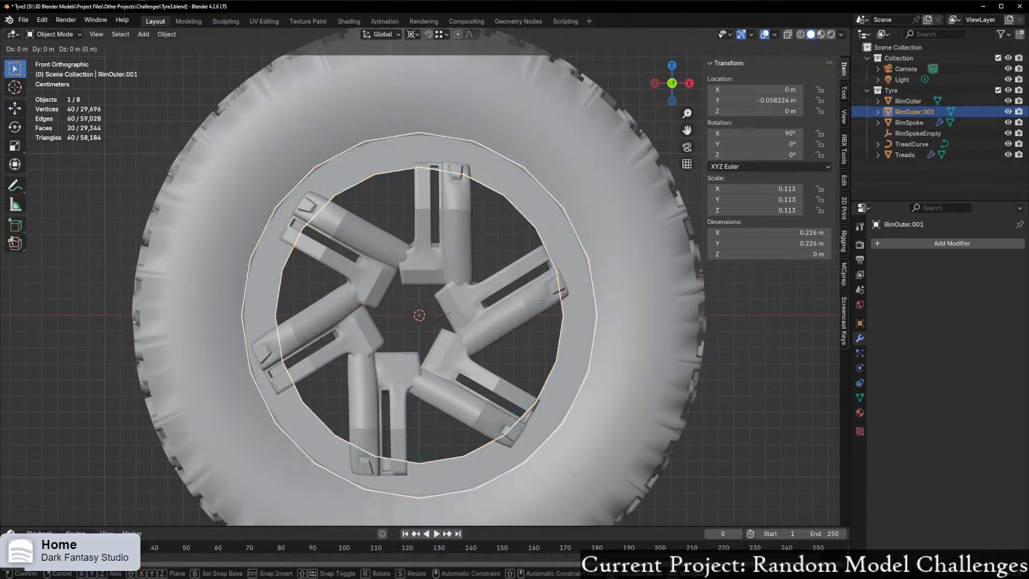
right_click(541, 301)
key("s")
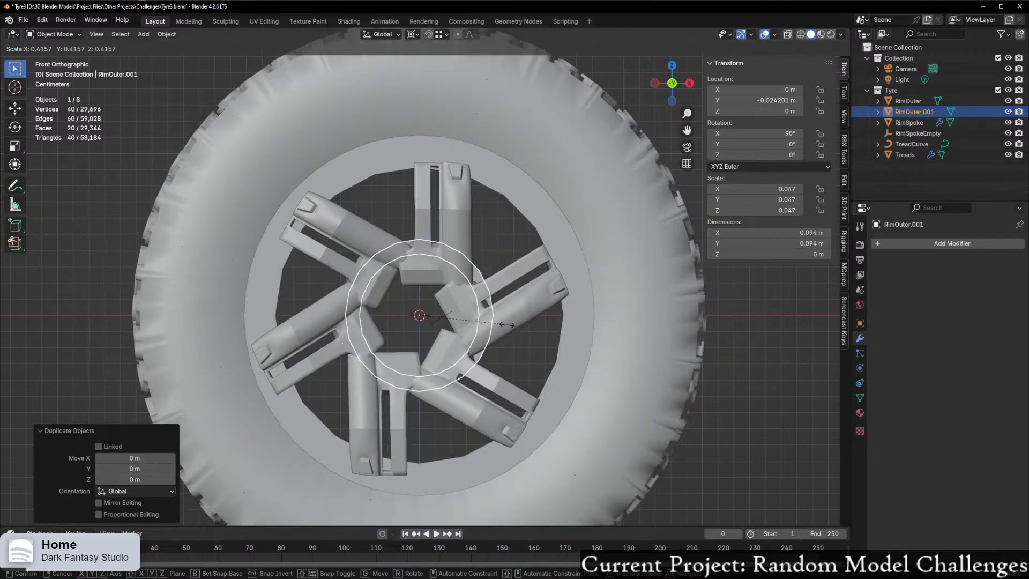
left_click(458, 323)
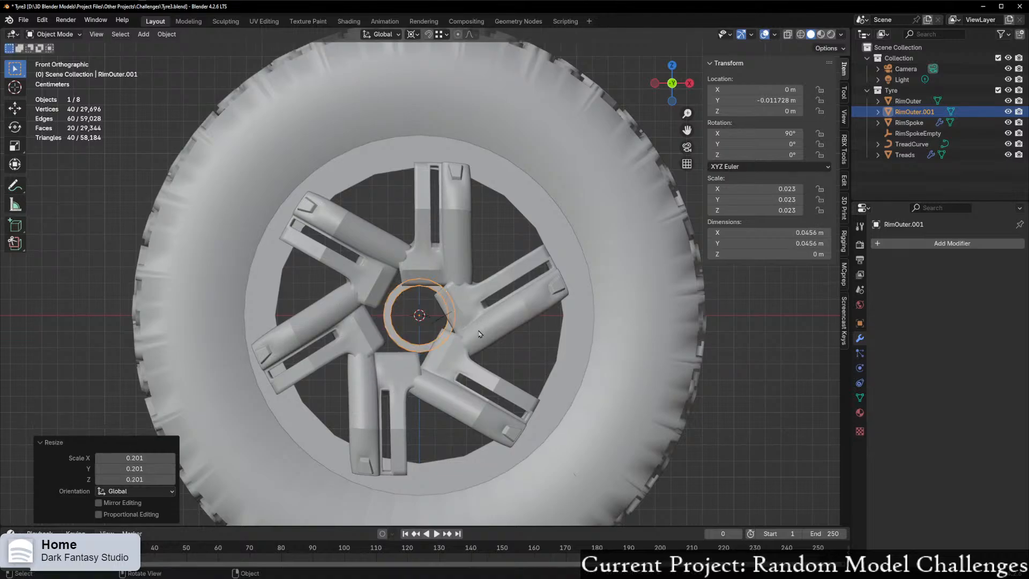
Step: Enter Edit Mode on the small duplicated ring and deselect all of its geometry
scroll(458, 329, "up", 1)
scroll(458, 337, "up", 1)
key("ctrl+Tab")
left_click(524, 353)
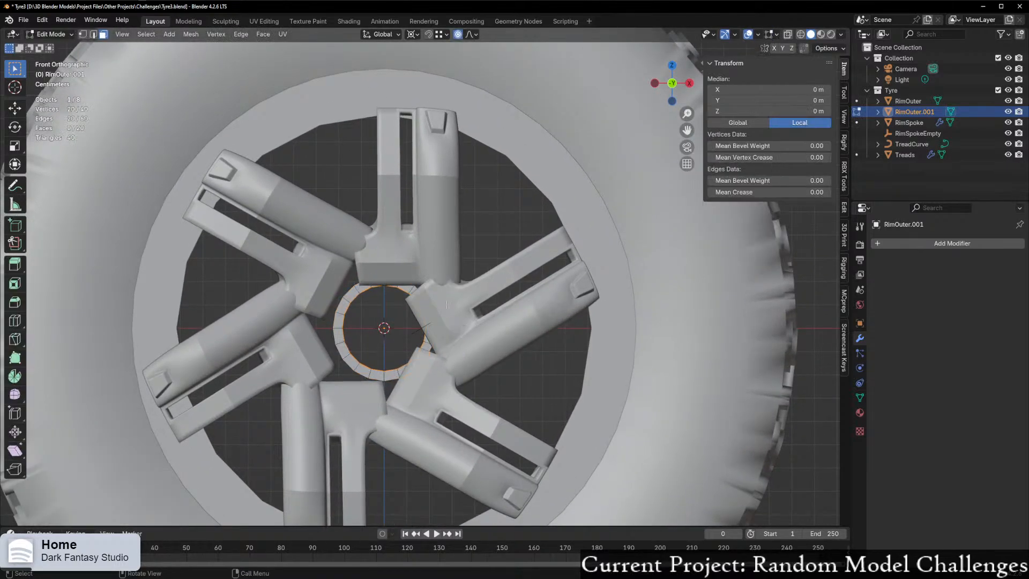
key("alt+a")
scroll(344, 297, "up", 3)
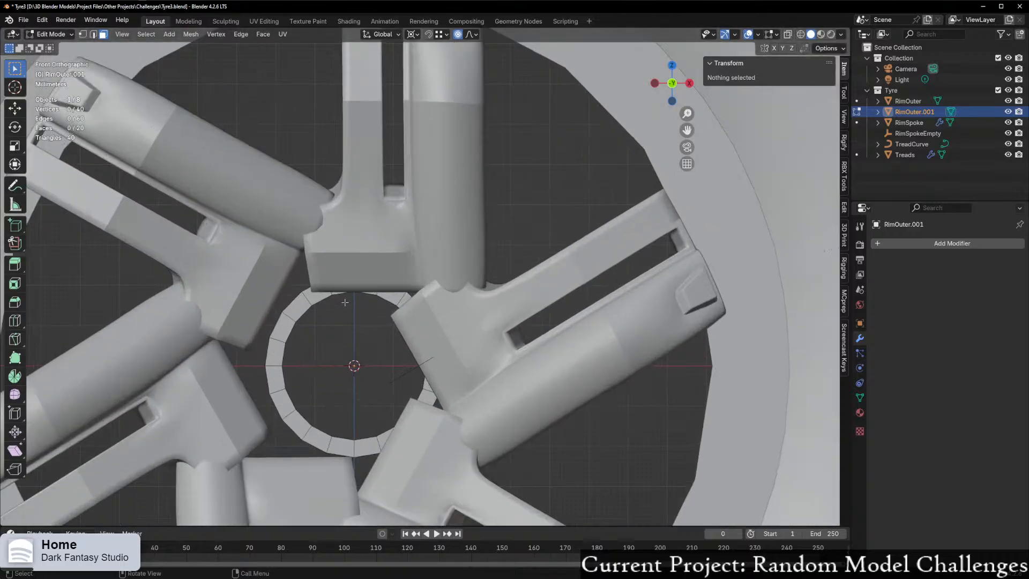
middle_click_drag(312, 313, 258, 335)
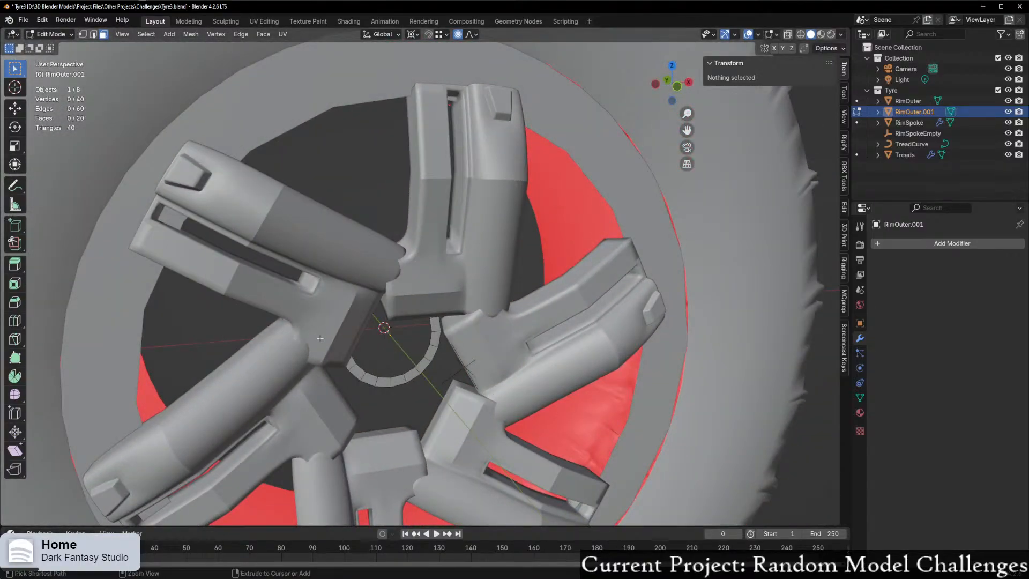
Step: Undo the latest edits to the small duplicated ring, returning it to its full size in Object Mode
key("ctrl+z")
scroll(410, 366, "down", 1)
key("ctrl+z")
key("ctrl+z")
middle_click_drag(418, 374, 358, 395)
Step: Duplicate the rim ring in place and scale the copy to 0.213 in global X and Z, excluding Y
key("shift+d")
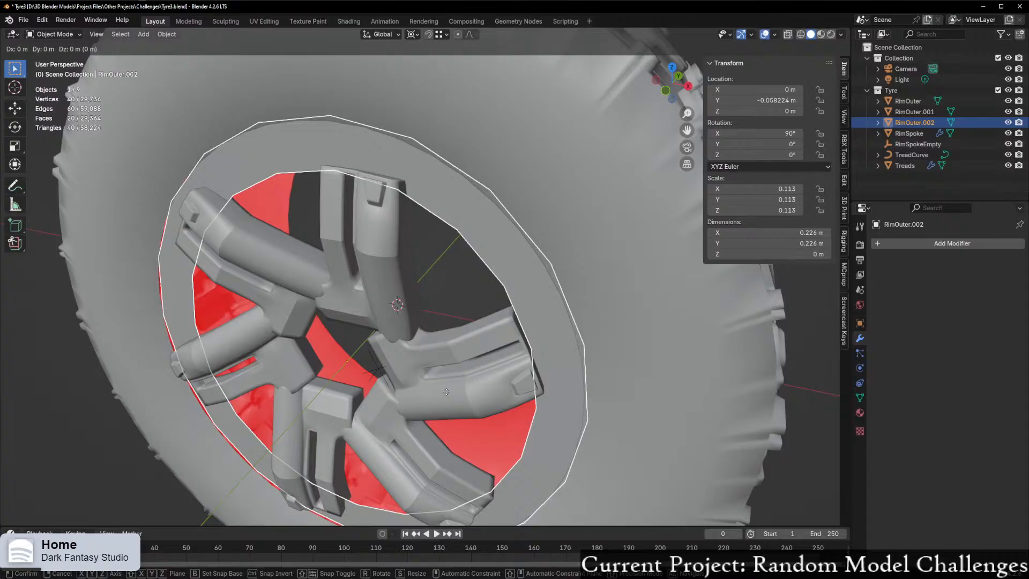
key("shift+z")
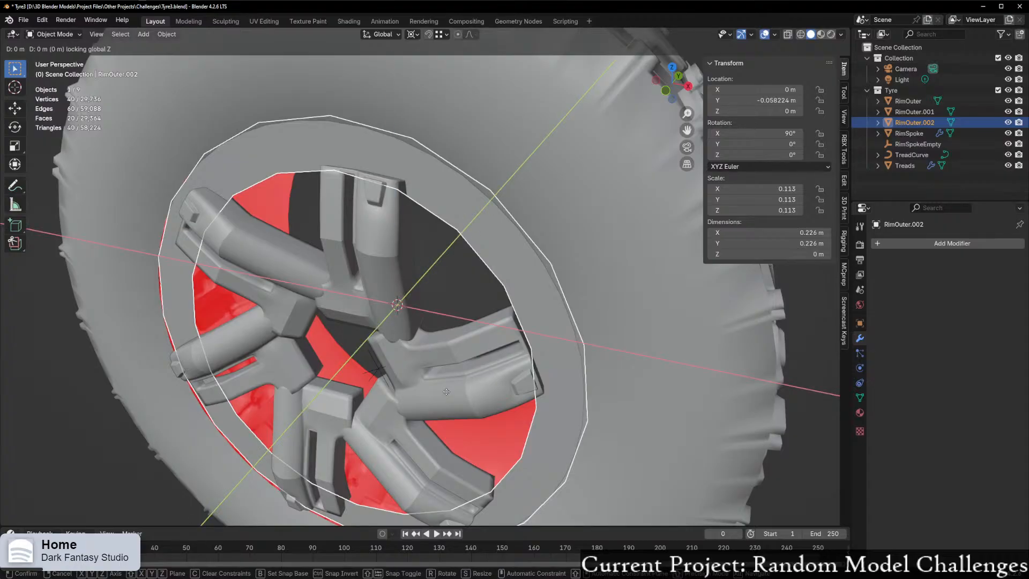
key("s")
key("shift+y")
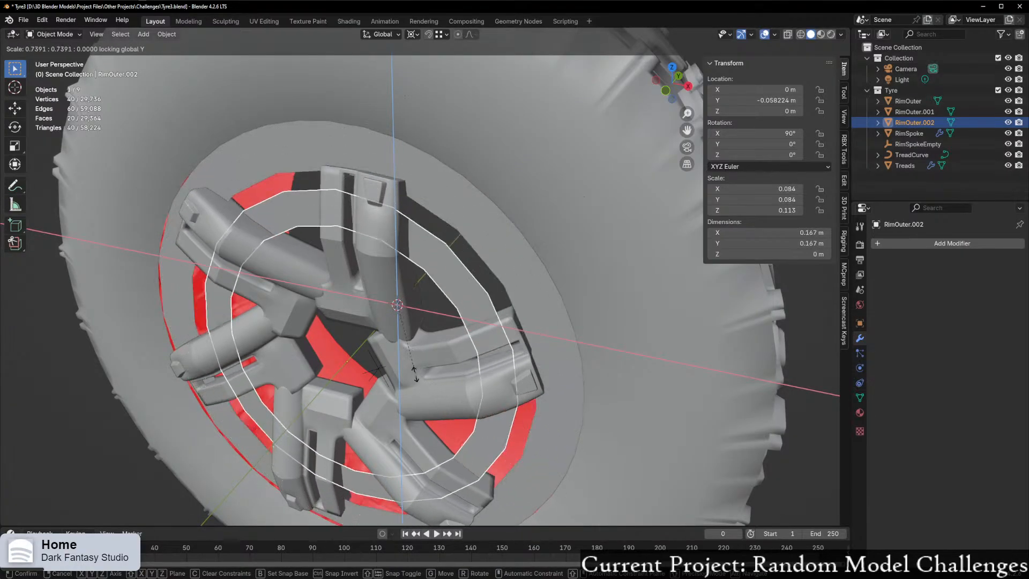
left_click(389, 322)
middle_click_drag(389, 322, 513, 118)
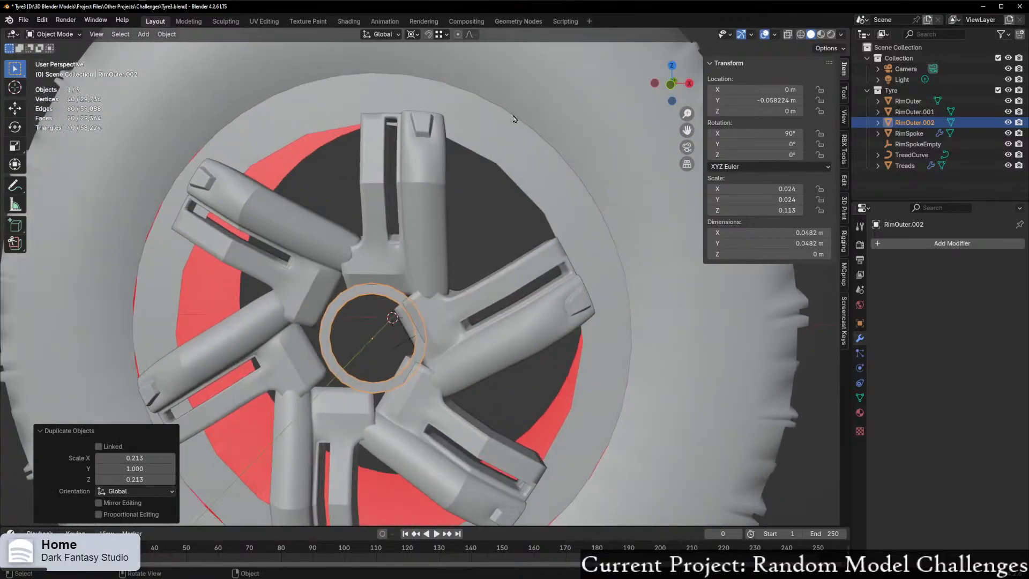
Step: From the front view, shrink the duplicated ring again in global X and Z only, to an object scale of about 0.018
left_click(673, 86)
left_click(673, 88)
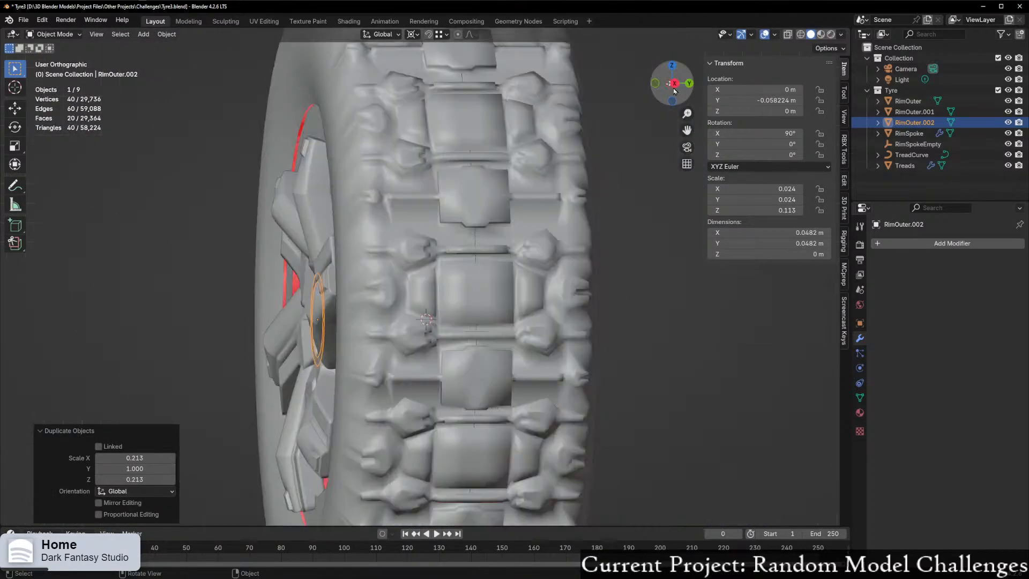
key("KP_1")
middle_click_drag(473, 352, 491, 329, "shift")
scroll(522, 320, "up", 1)
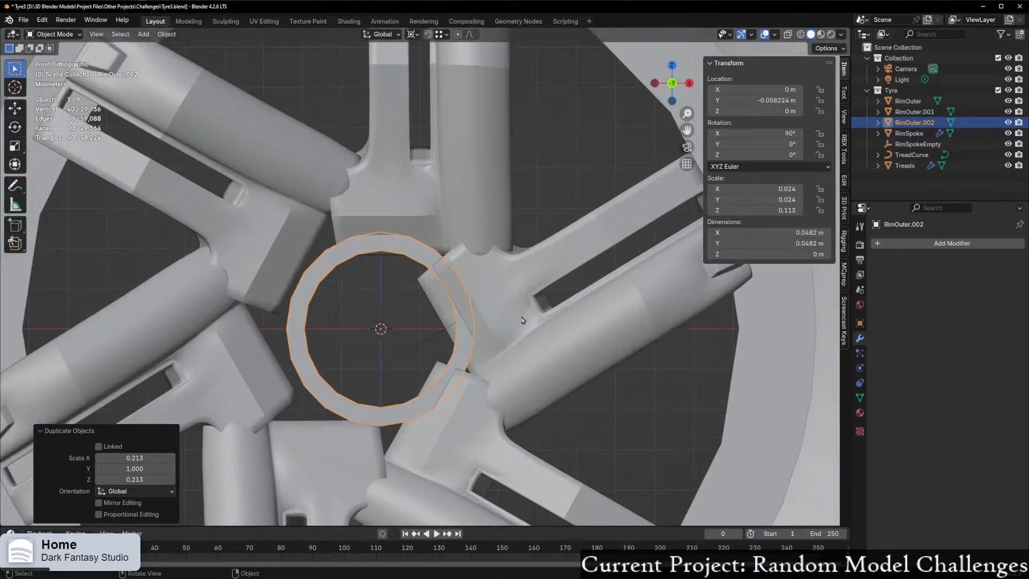
key("s")
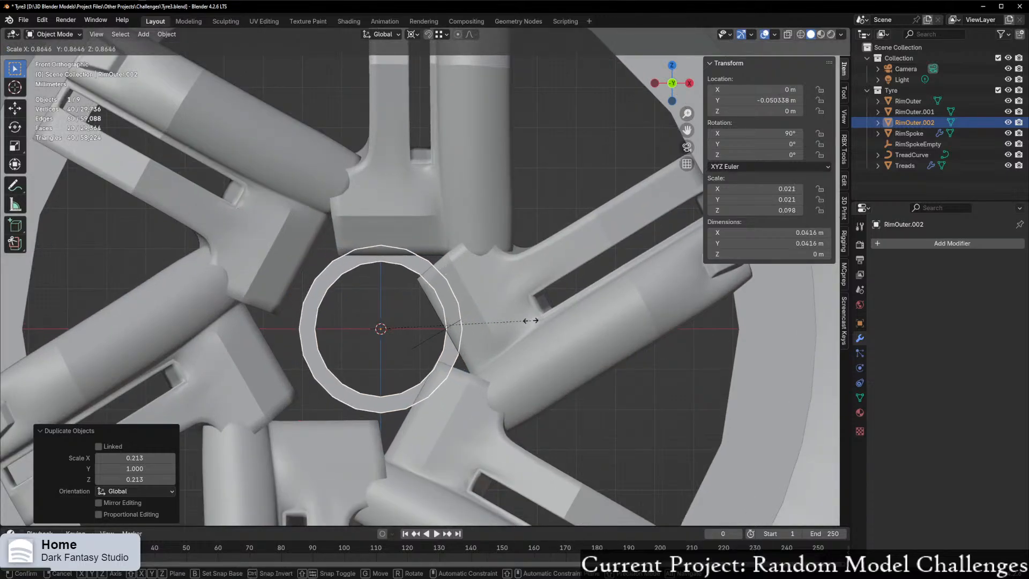
key("shift+y")
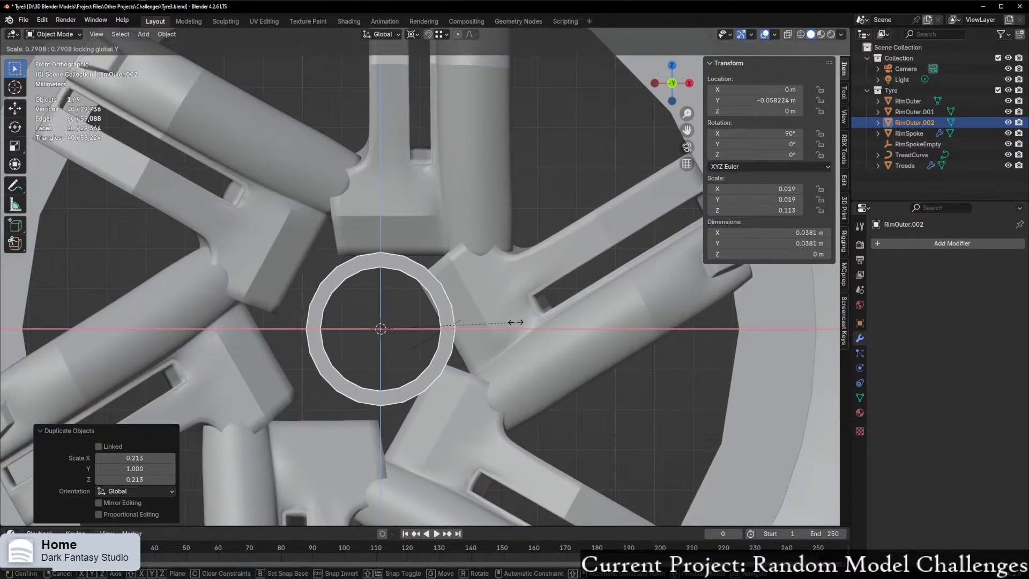
left_click(507, 321)
Step: Enter Edit Mode on the small central ring and select its entire outer edge loop
middle_click_drag(507, 322, 474, 352)
key("ctrl+Tab")
left_click(409, 358)
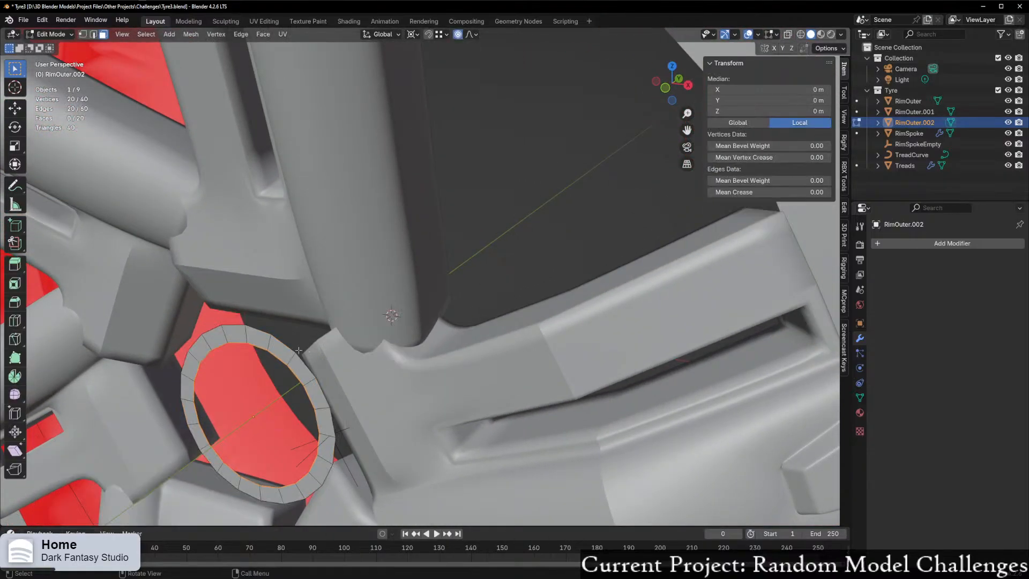
left_click(285, 351)
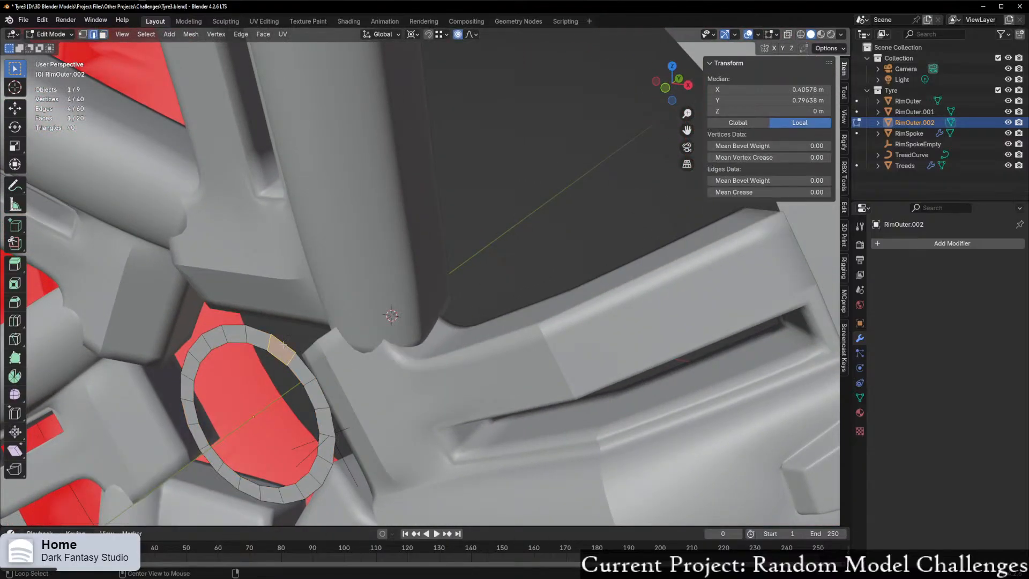
left_click(283, 345, "alt")
middle_click_drag(321, 387, 358, 381)
left_click(671, 86)
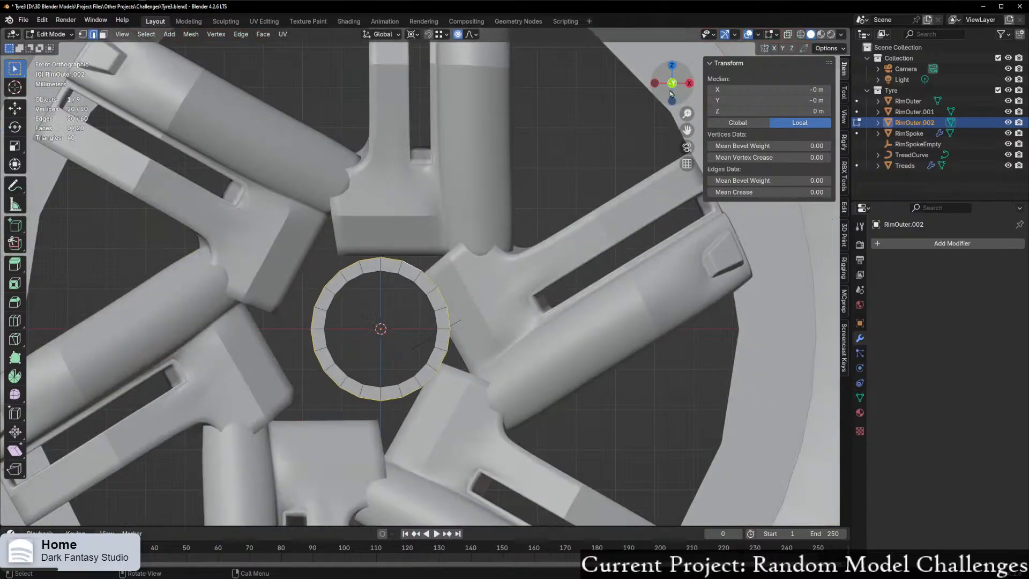
key("s")
right_click(700, 187)
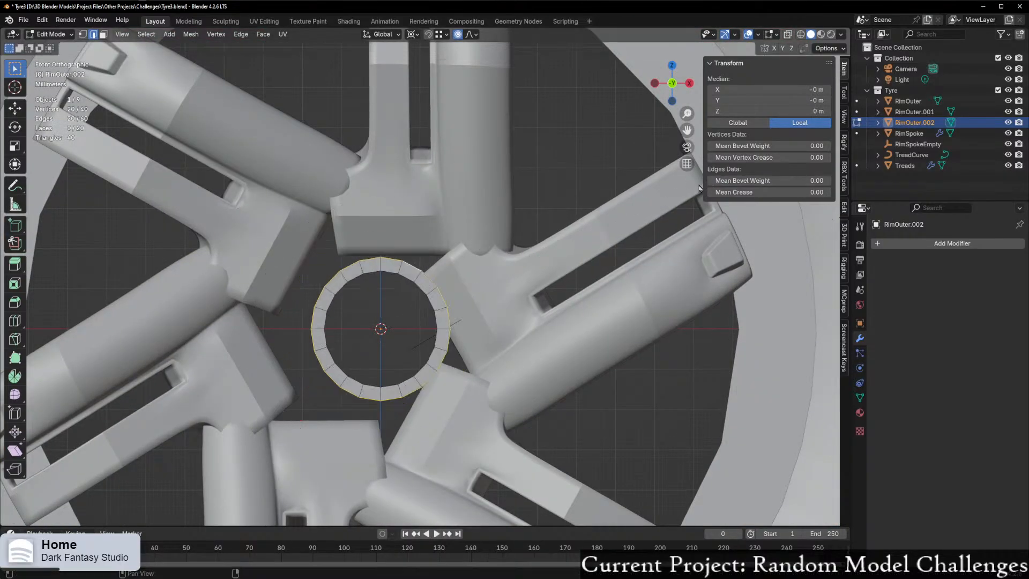
key("s")
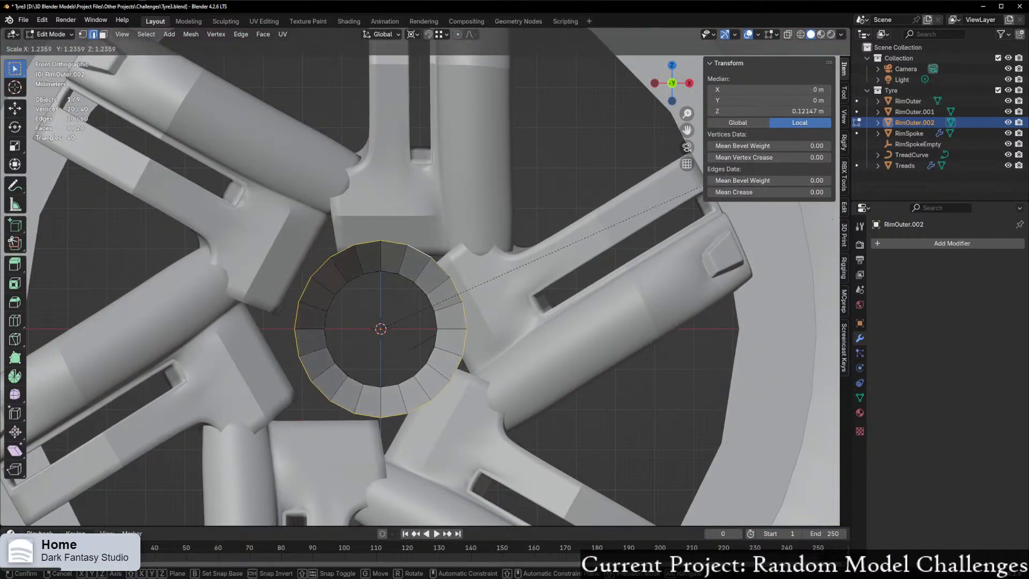
right_click(750, 203)
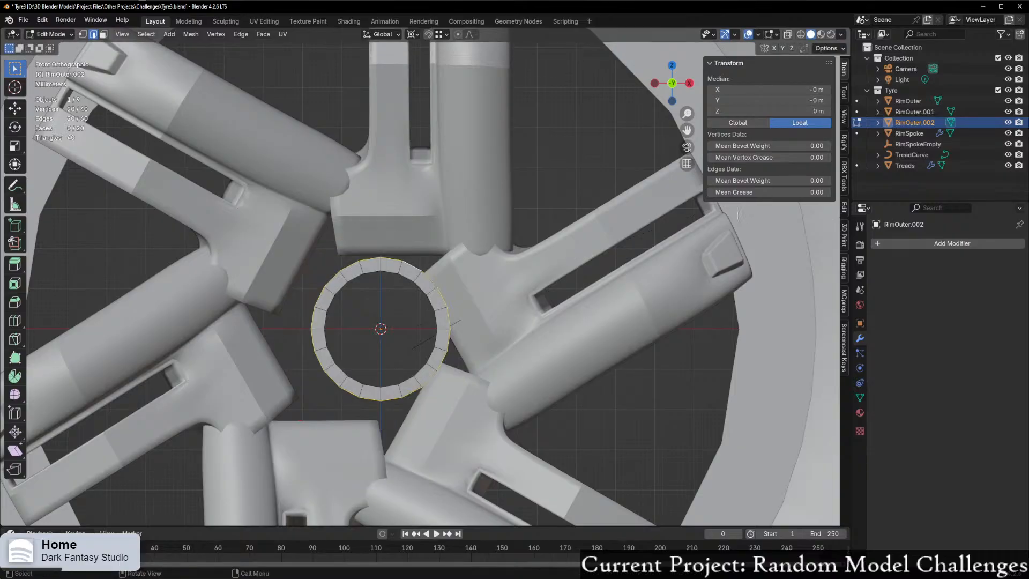
Step: Scale the central ring's outer edge loop by 1.506 in global X and Z, excluding Y
middle_click_drag(725, 229, 669, 253)
key("s")
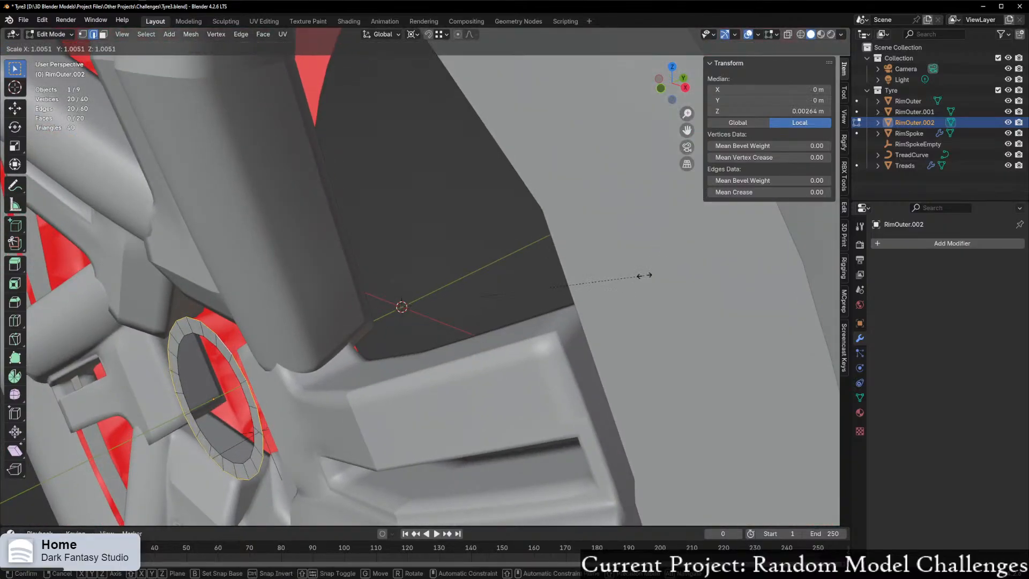
key("shift+y")
left_click(771, 245)
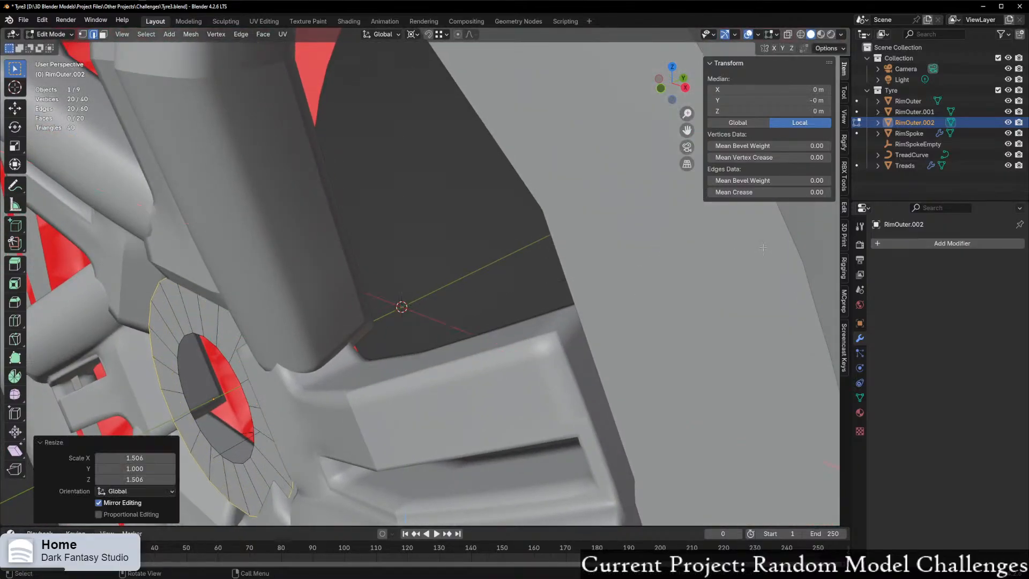
Step: Examine from the front how the widened central ring fits against the inner ends of the spokes
scroll(616, 273, "down", 7)
middle_click_drag(572, 279, 676, 101)
scroll(680, 96, "up", 2)
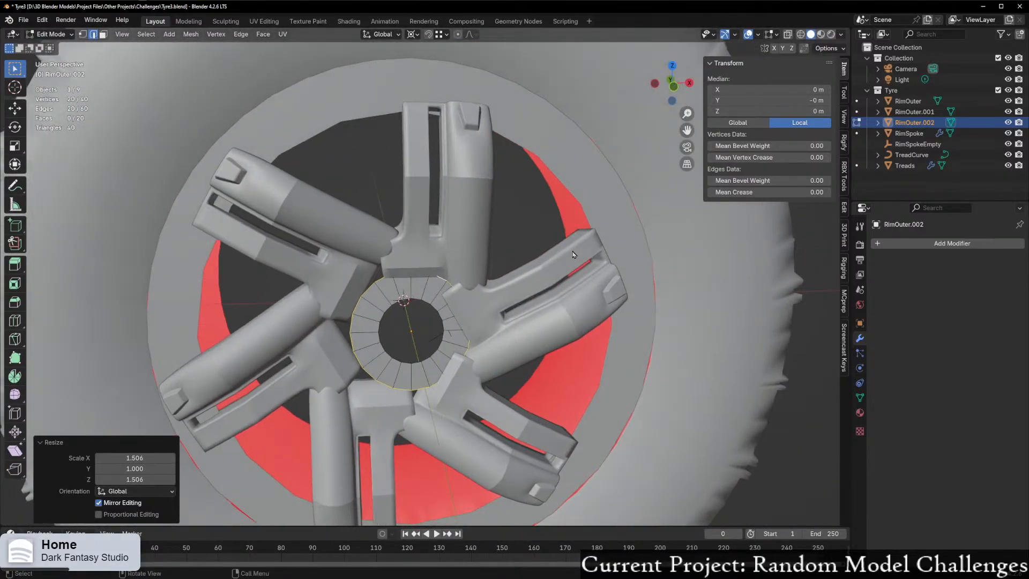
left_click(673, 86)
scroll(511, 262, "down", 4)
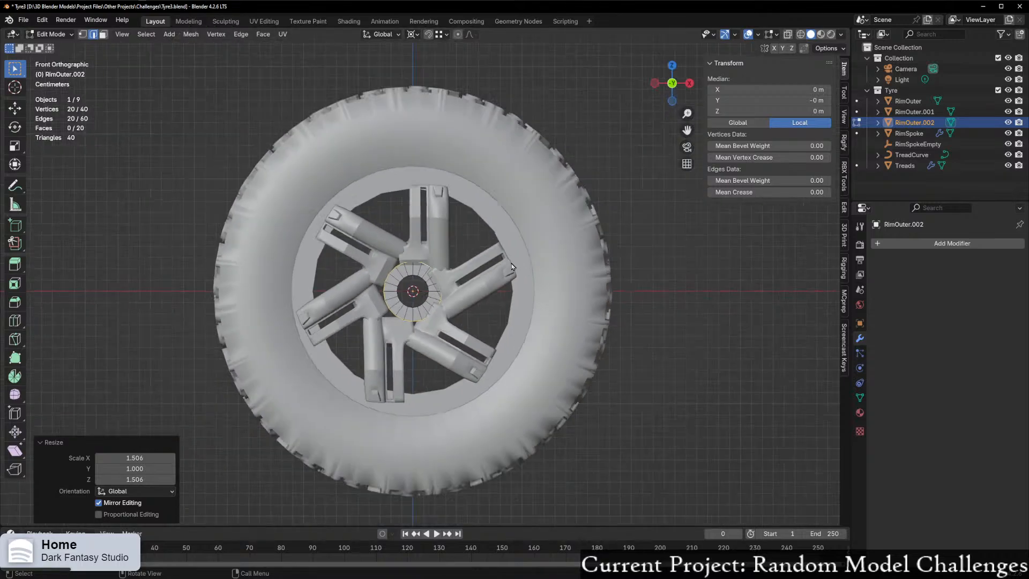
scroll(509, 267, "up", 3)
scroll(526, 242, "down", 2)
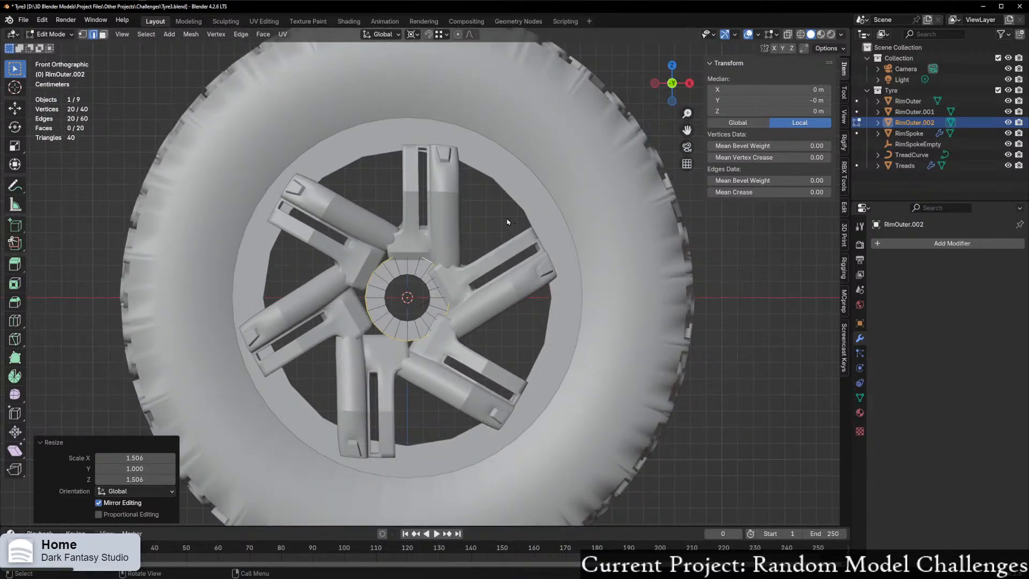
scroll(473, 262, "up", 1)
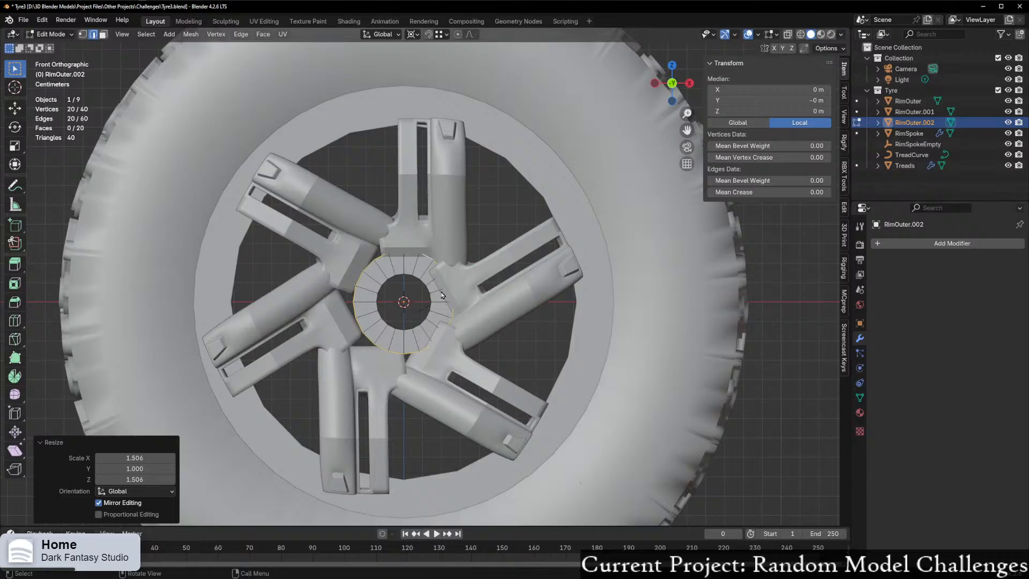
Step: Return to Object Mode, select the rim spokes and try adjusting the Array modifier's relative offset factors
left_click(409, 187)
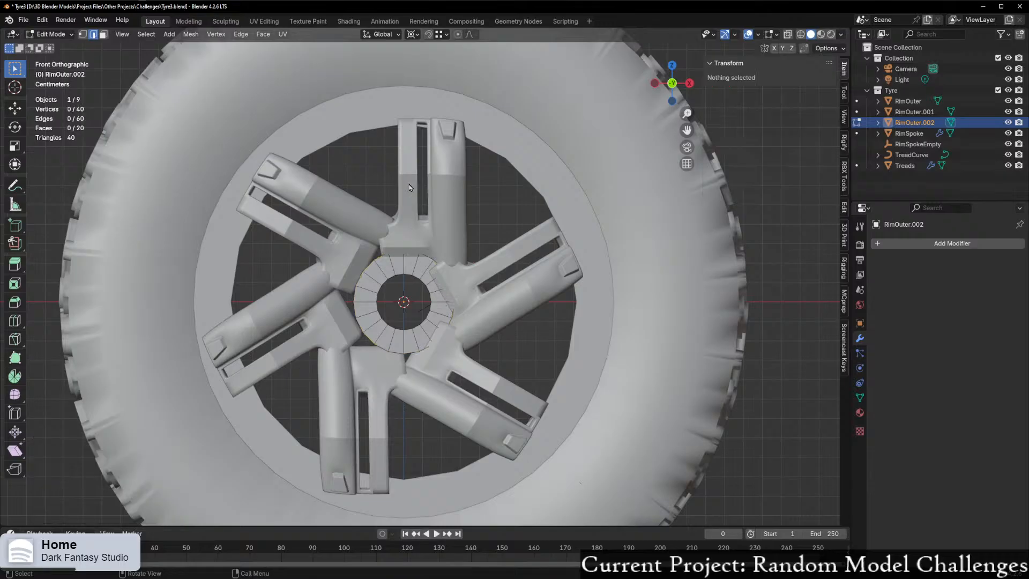
left_click(437, 229)
key("Tab")
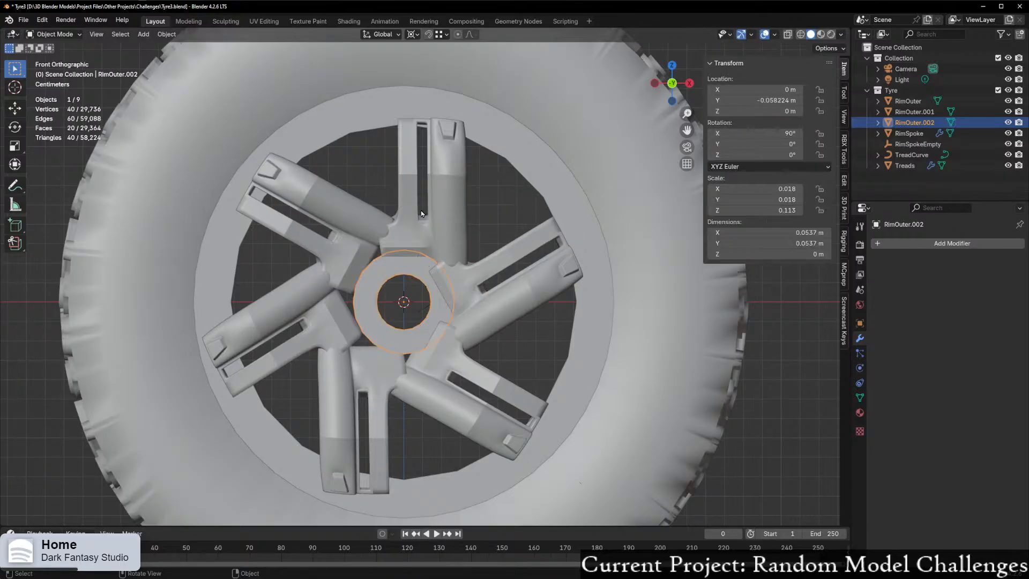
left_click(427, 199)
scroll(955, 464, "down", 4)
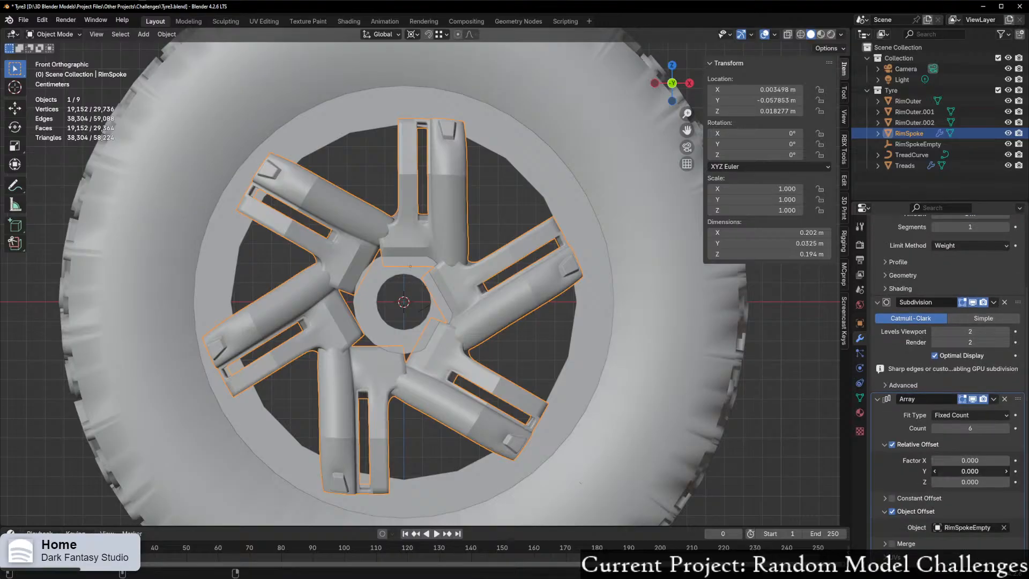
mouse_move(970, 471)
left_mouse_down()
mouse_move(948, 470)
mouse_move(996, 471)
mouse_move(943, 471)
mouse_move(991, 460)
mouse_move(957, 460)
mouse_move(975, 460)
left_mouse_up()
key("ctrl+z")
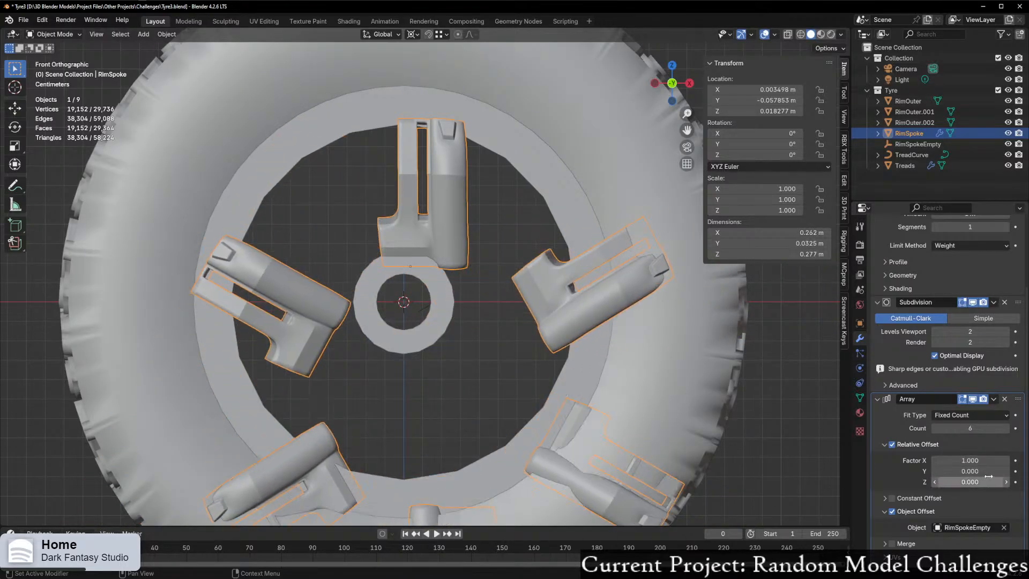
Step: Set the spoke array's relative offset factors to 0 on X and 0.1 on Z, then deselect the spokes
left_click(982, 462)
type("0")
key("Return")
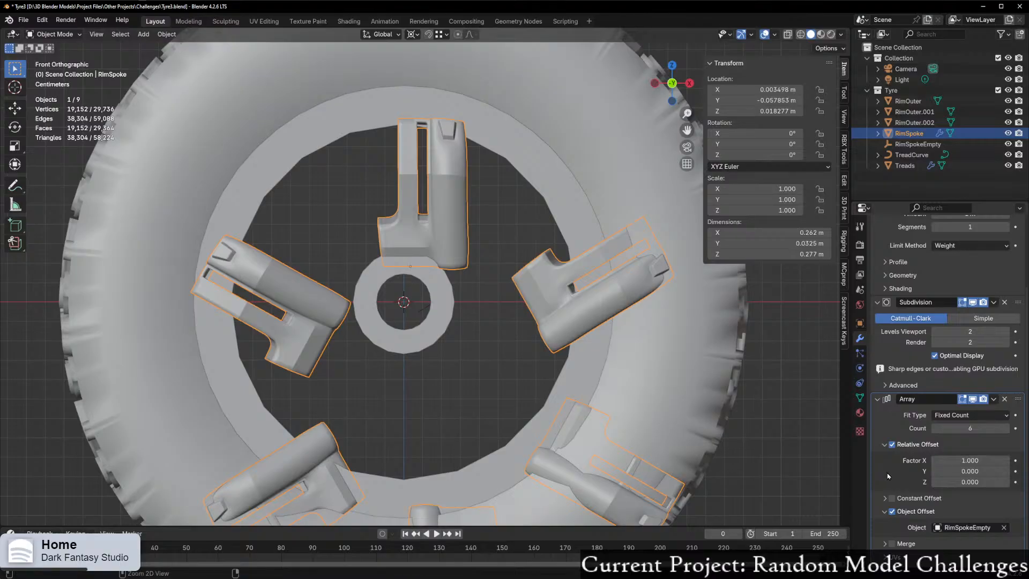
mouse_move(951, 481)
left_mouse_down()
mouse_move(964, 482)
mouse_move(954, 482)
left_mouse_up()
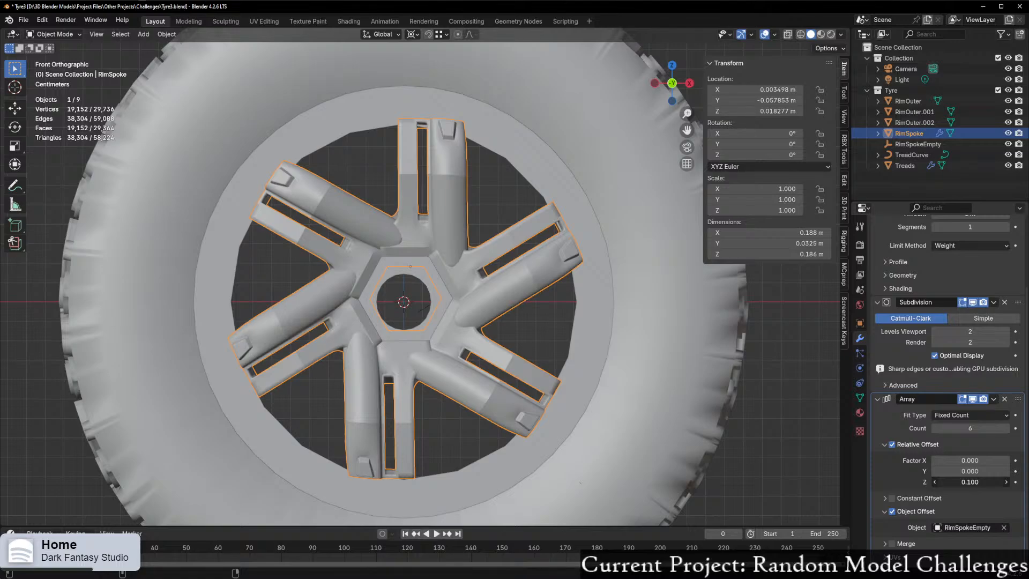
left_click_drag(954, 482, 952, 482)
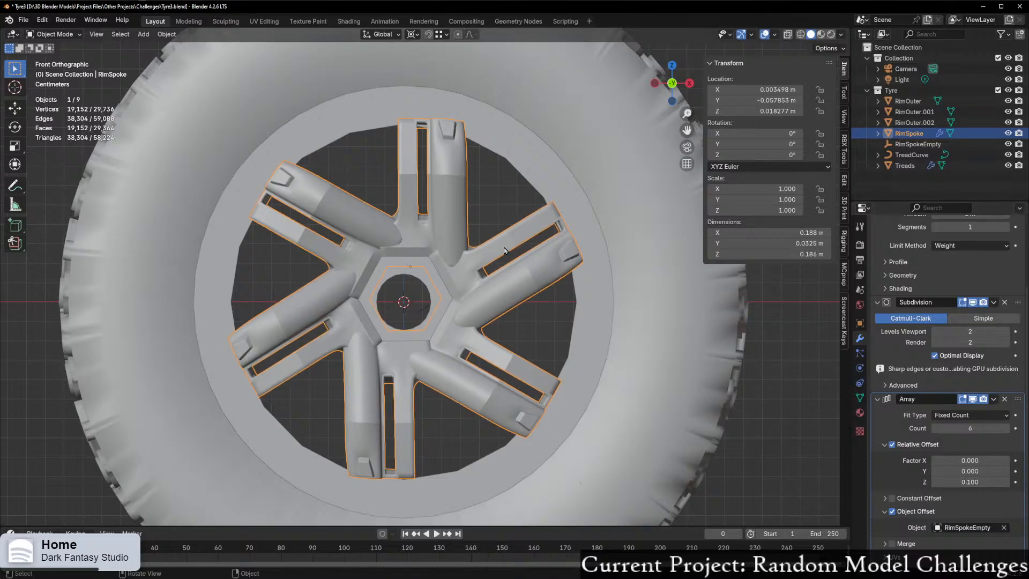
left_click(492, 204)
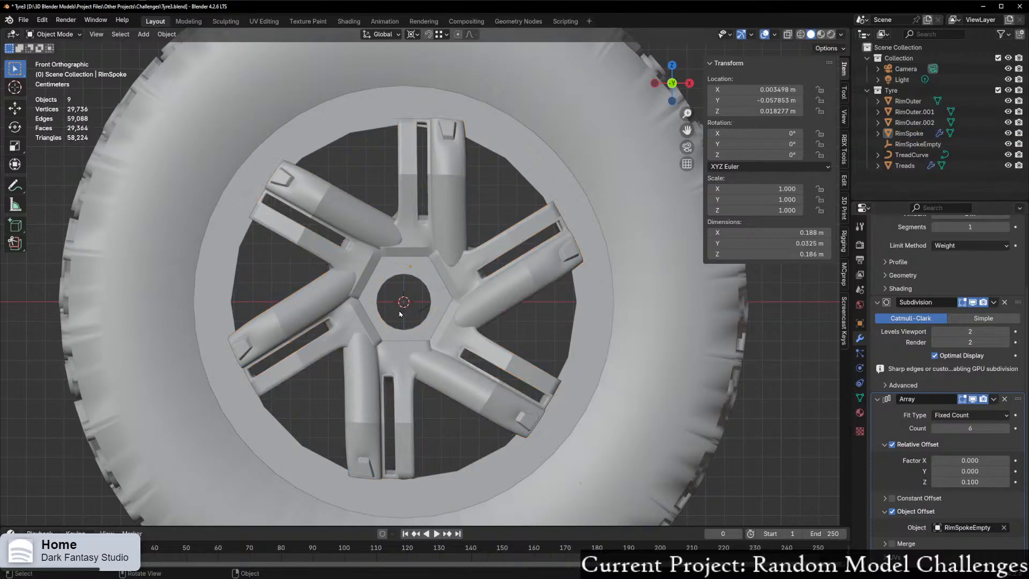
Step: Select the central ring and, in Edit Mode, scale all its geometry to 0.868 in global X and Z, excluding Y
left_click(423, 282)
scroll(443, 305, "up", 1)
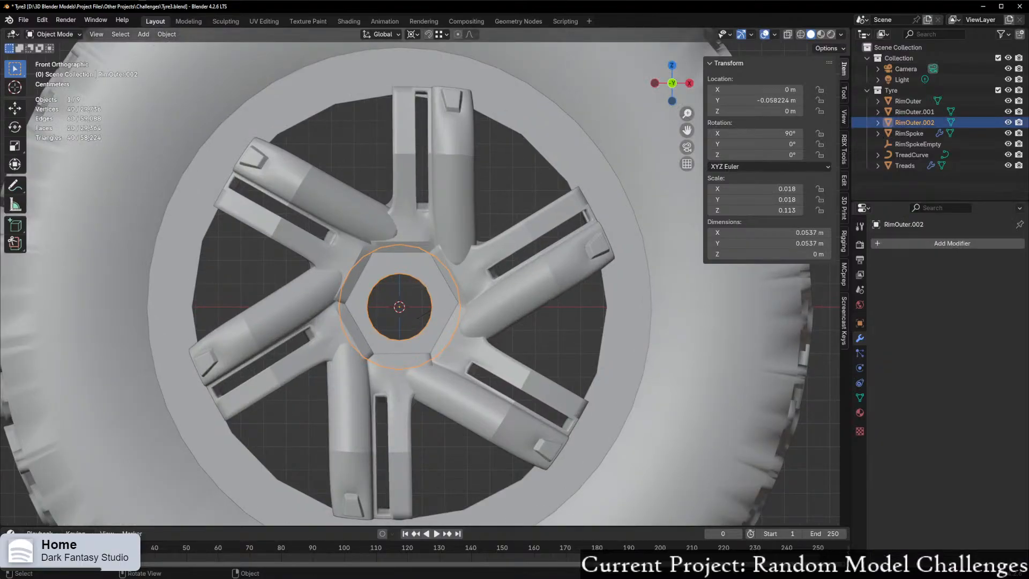
key("s")
right_click(555, 300)
key("ctrl+Tab")
left_click(574, 303)
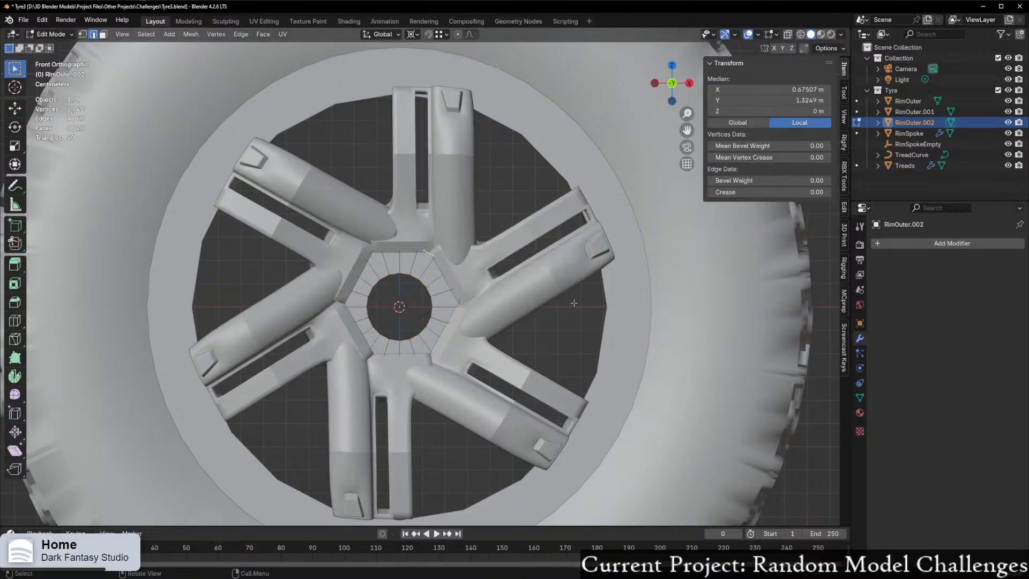
key("a")
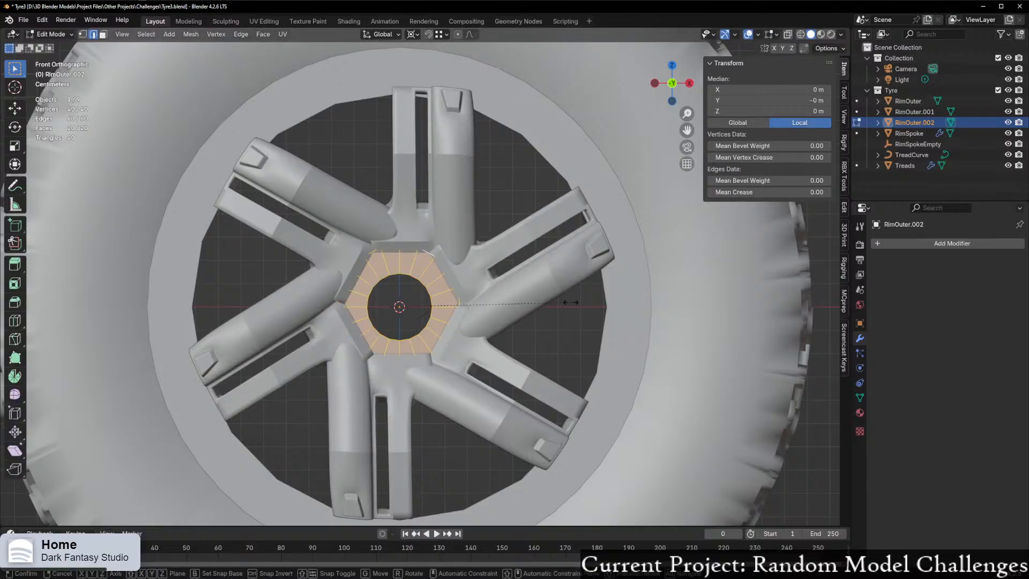
key("s")
key("shift+y")
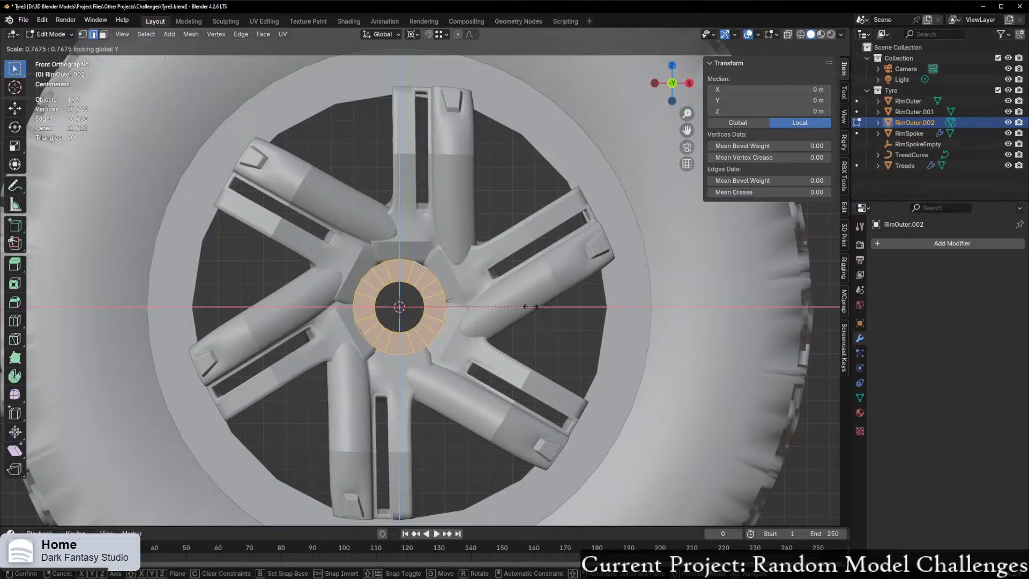
left_click(548, 307)
middle_click_drag(547, 307, 539, 327)
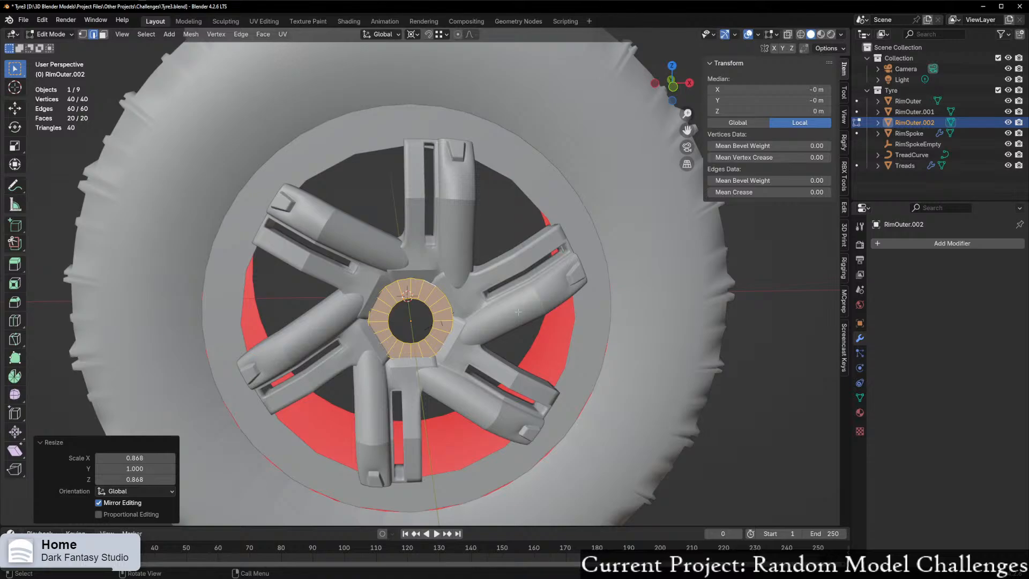
Step: Return to Object Mode, select the rim spokes together with their empty, and move both about 0.0091 m along global Y
middle_click_drag(408, 234, 391, 269)
key("Tab")
left_click(354, 272)
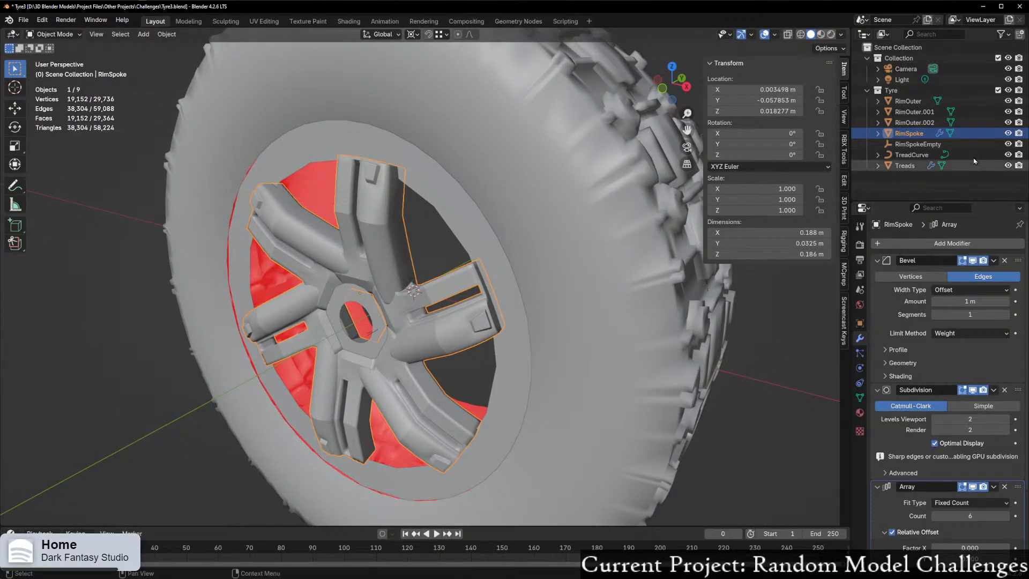
key("g")
key("y")
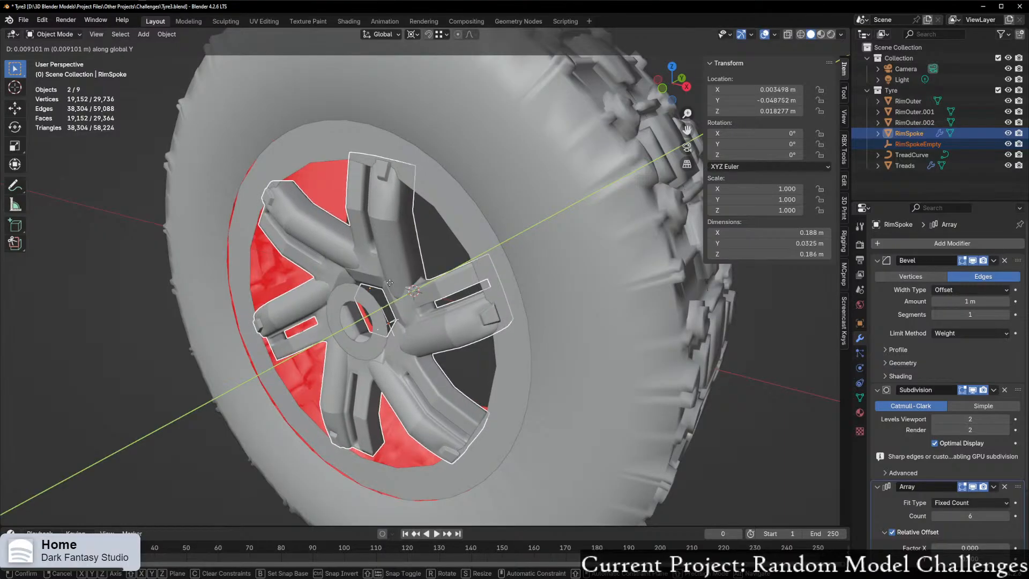
left_click(390, 282)
middle_click_drag(390, 282, 188, 282)
Step: Select only the spoke array's empty, clear its rotation and view the wheel from the front
left_click(412, 296)
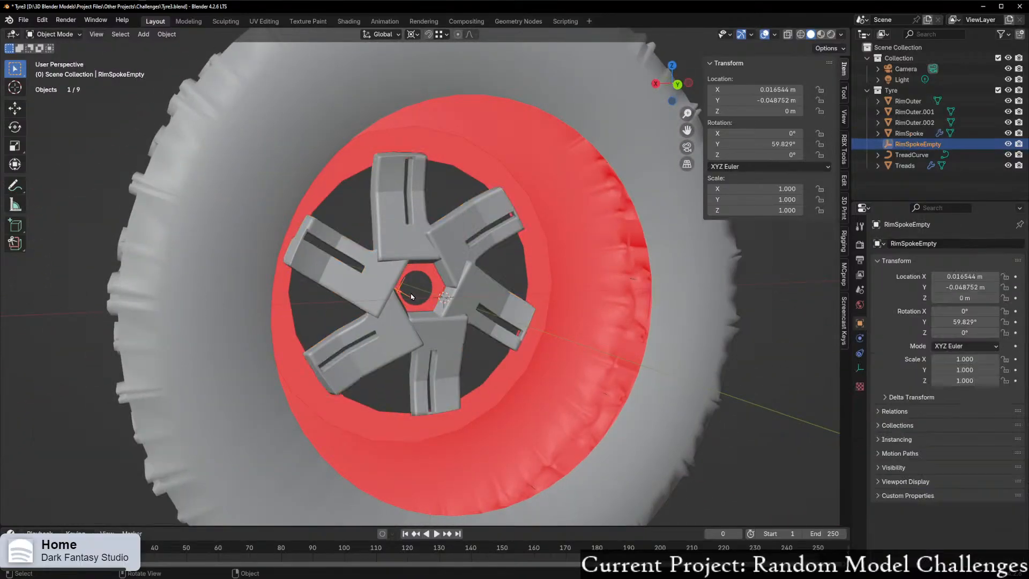
key("alt+r")
middle_click_drag(407, 301, 639, 168)
left_click(671, 86)
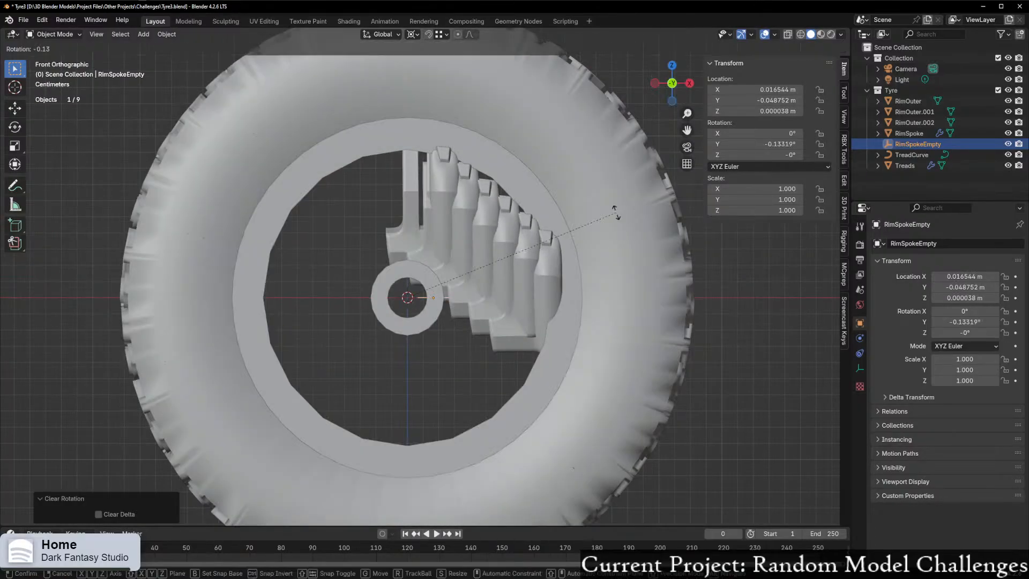
Step: Try to rotate the spoke array's empty about the global Y axis
key("r")
key("x")
key("y")
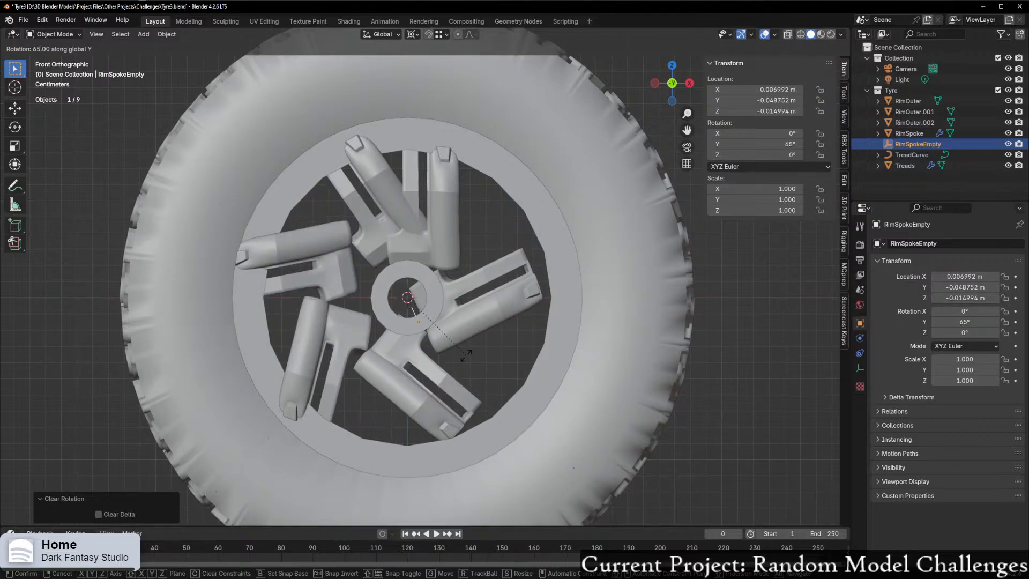
key("Escape")
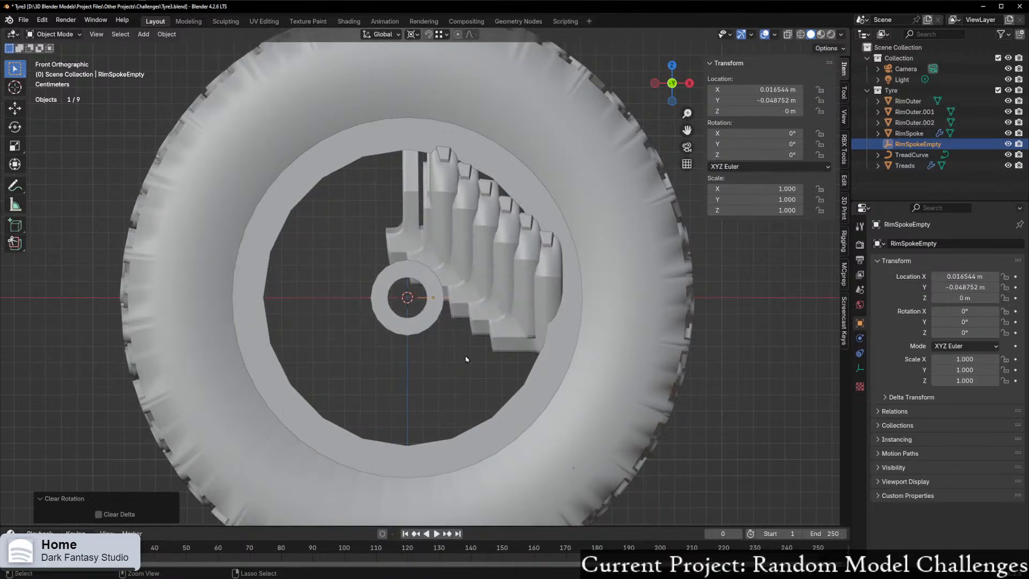
Step: Select the rim spokes and set the Array modifier's relative offset Z factor to 0
left_click(858, 369)
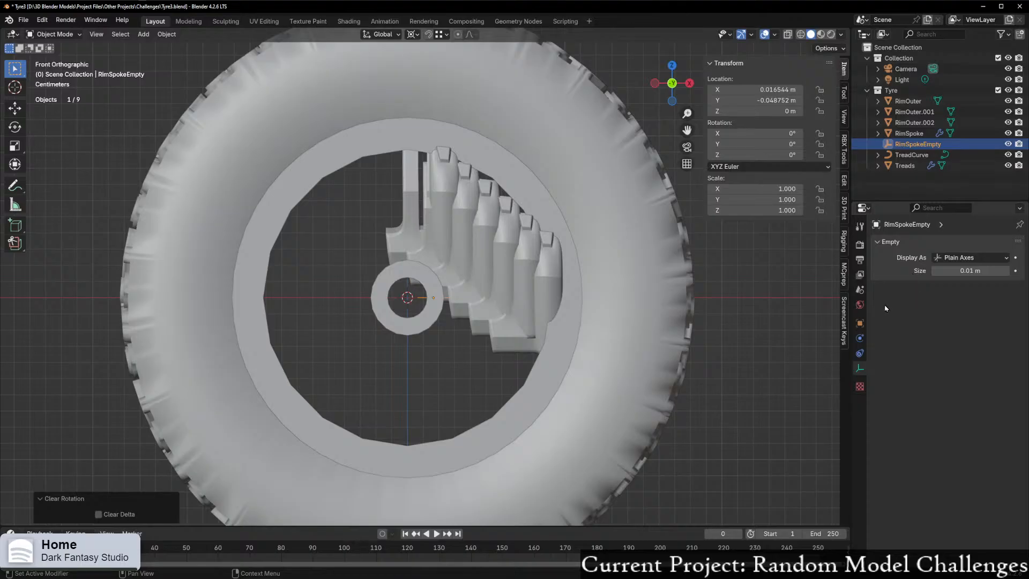
left_click(448, 224)
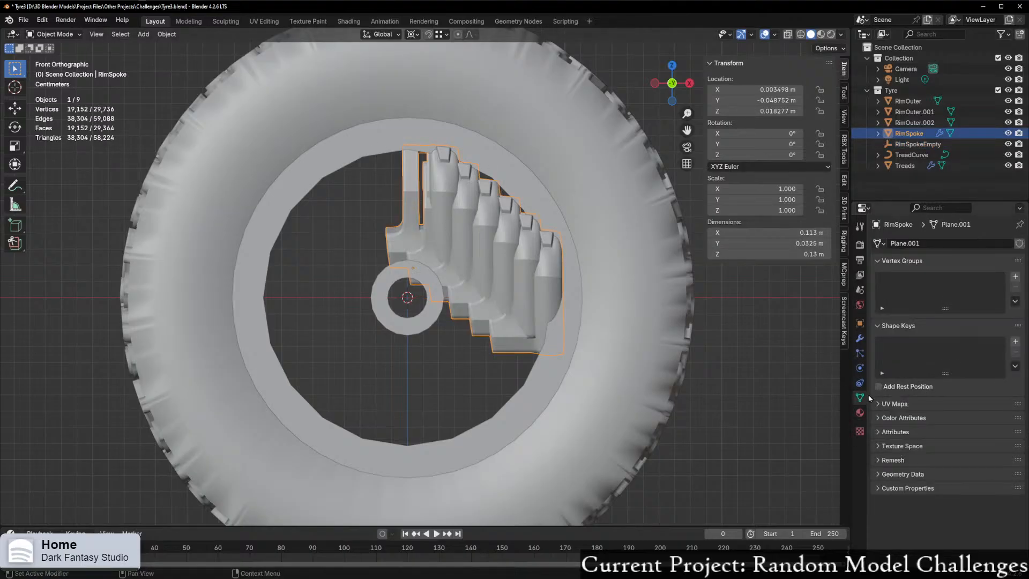
left_click(859, 338)
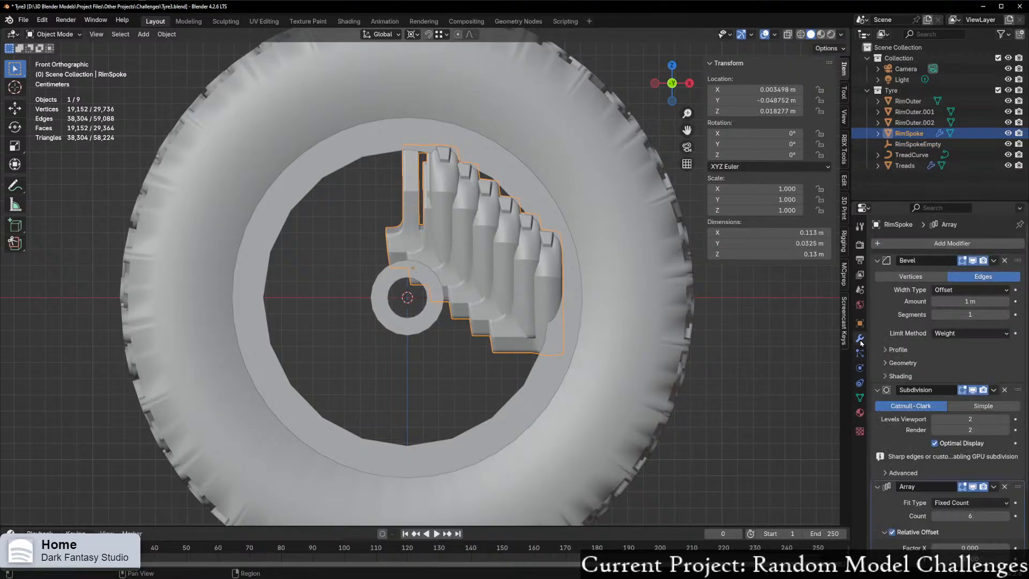
scroll(927, 502, "up", 3)
left_click(966, 481)
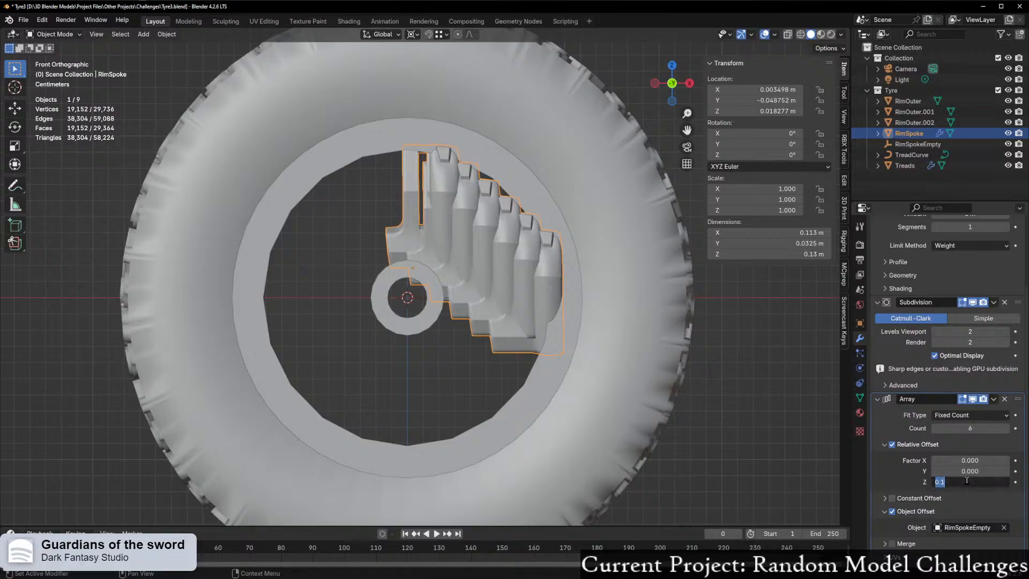
key("Return")
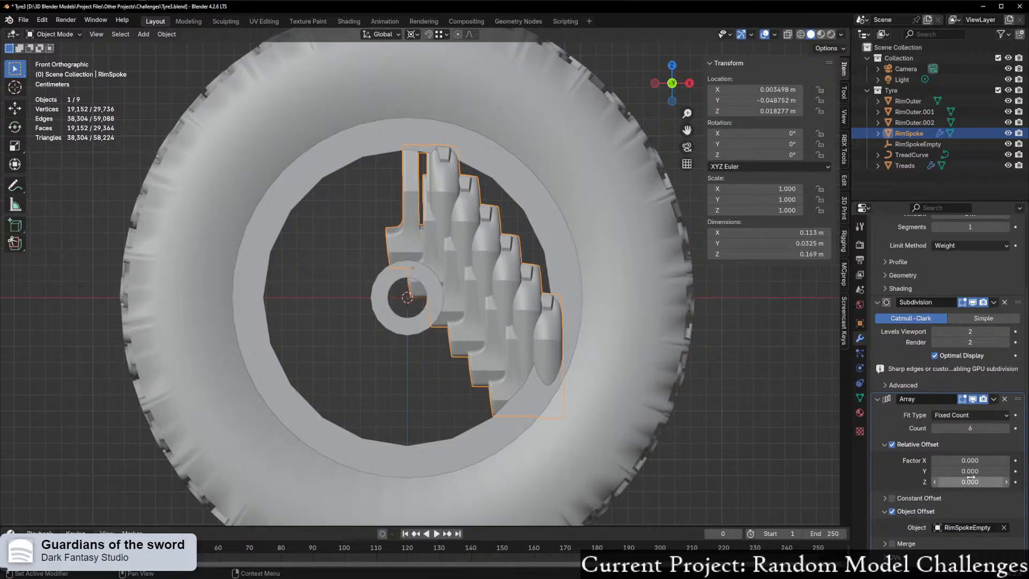
Step: Try a relative offset Z factor of 1 on the spoke array, followed by factors of -0.27 on X and 0.23 on Z
left_click(970, 478)
type("1")
key("Return")
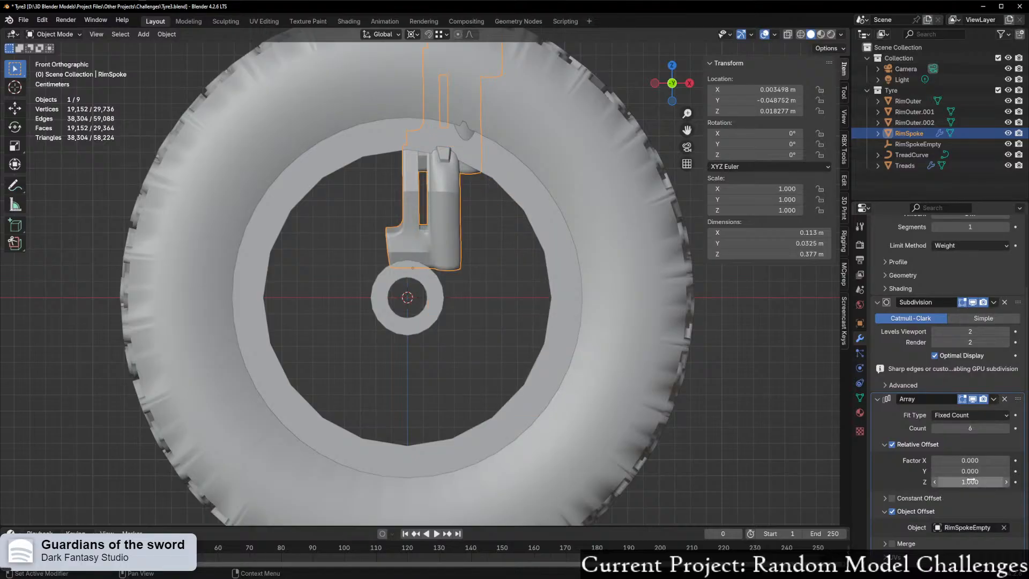
left_click_drag(970, 481, 959, 460)
key("ctrl+z")
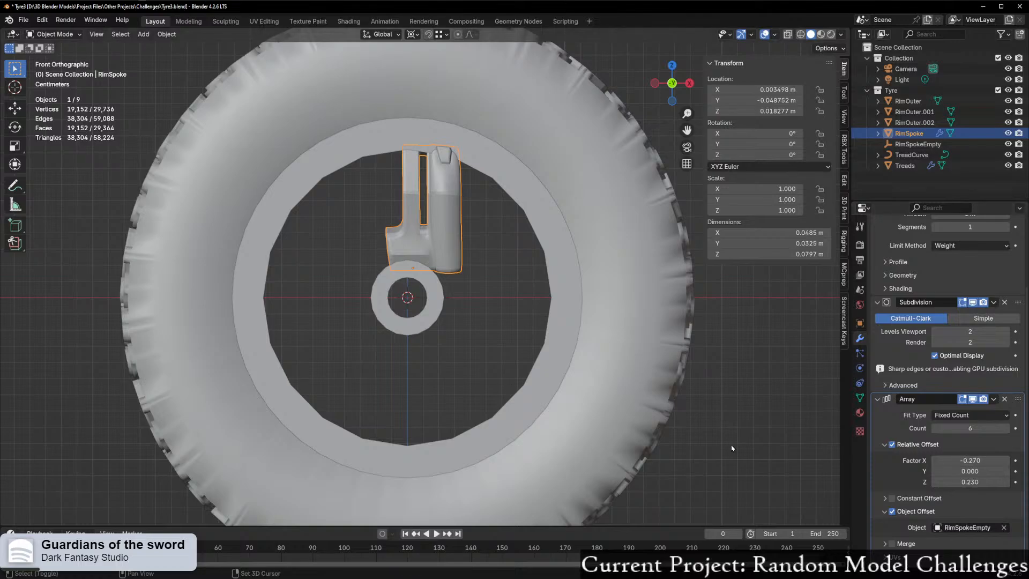
Step: Select the spoke array's empty and examine its position relative to the central ring
left_click(417, 300)
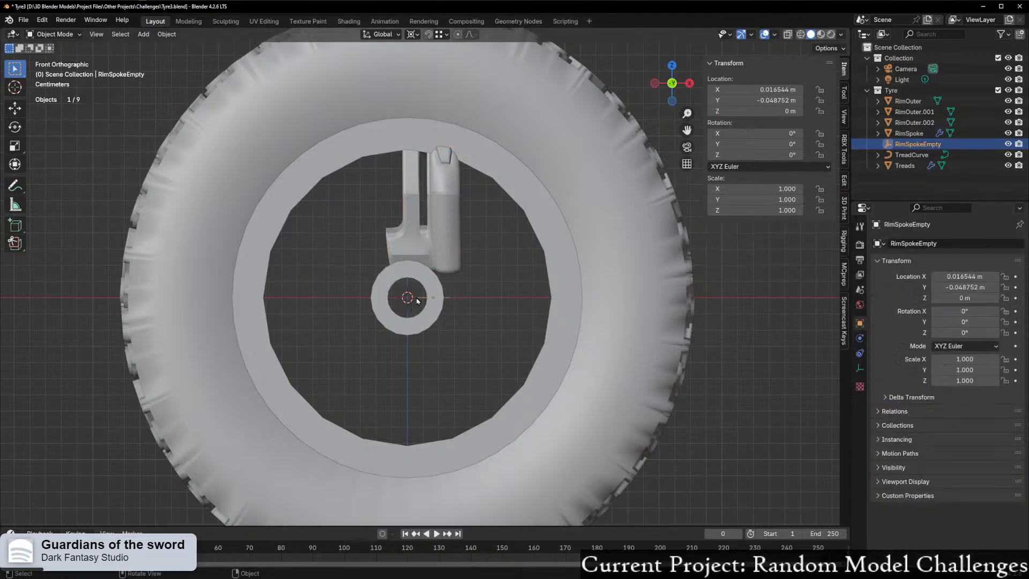
left_click(415, 308)
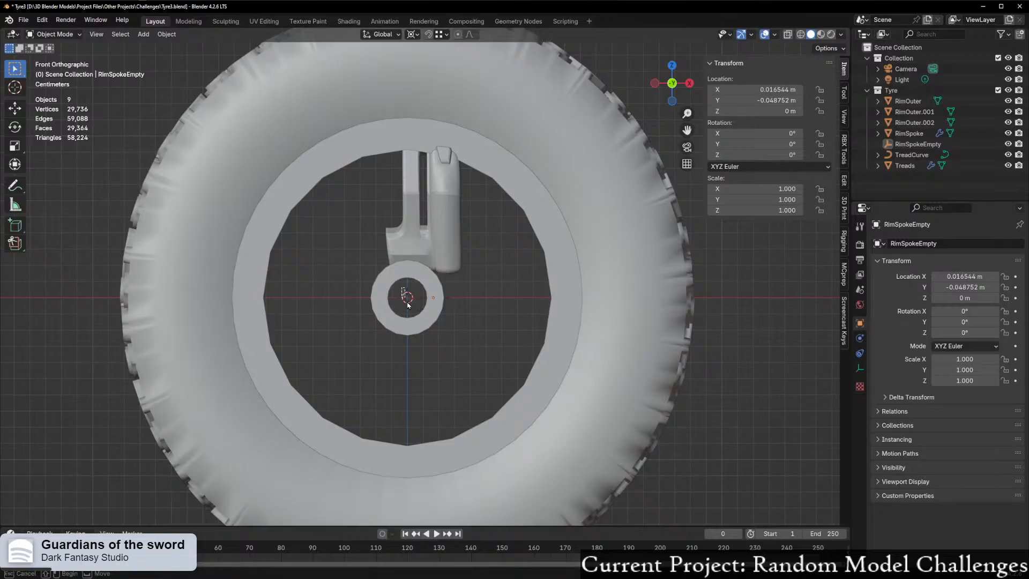
middle_click_drag(412, 302, 435, 266)
left_click(381, 310)
scroll(458, 315, "up", 4)
left_click(377, 320)
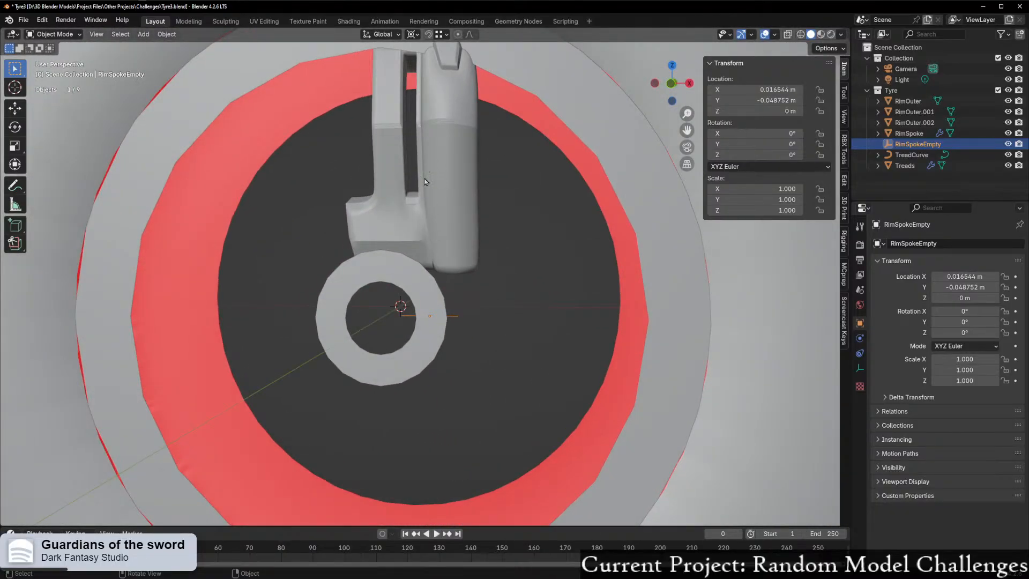
middle_click_drag(425, 181, 449, 200)
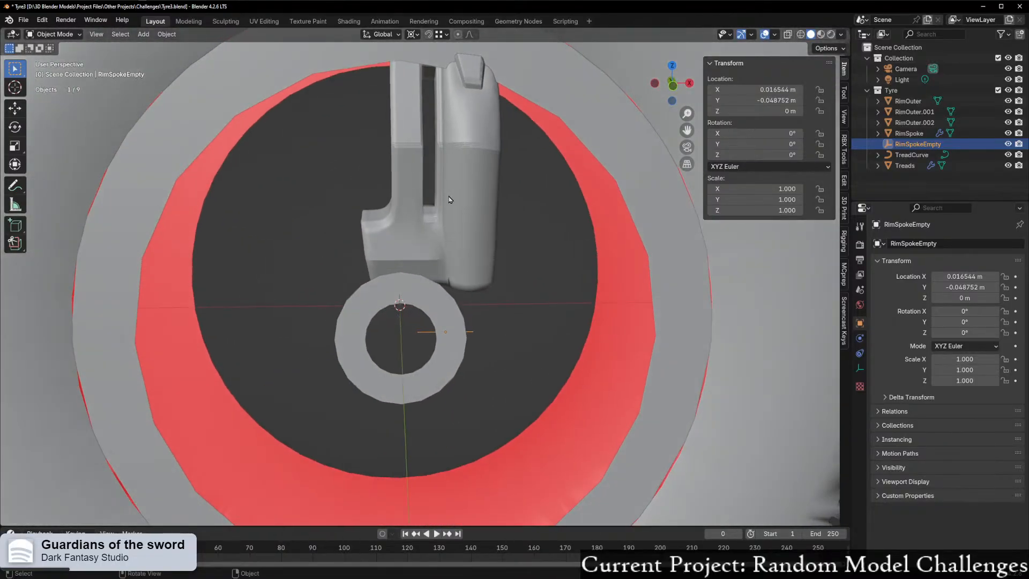
Step: Select the rim spoke and set all of its Array modifier's relative offset factors to 0
left_click(480, 227)
scroll(965, 455, "down", 3)
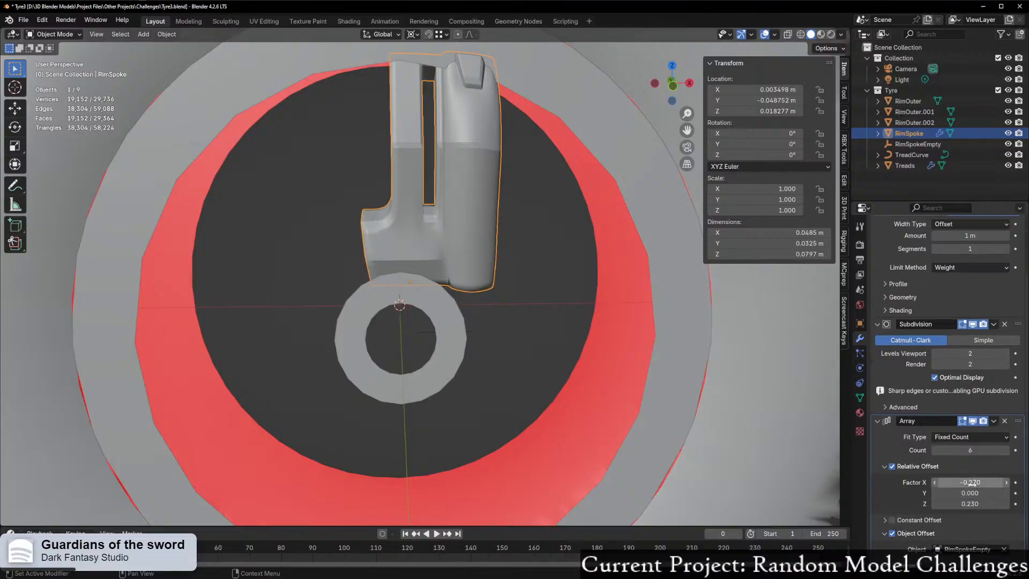
double_click(973, 482)
key("Return")
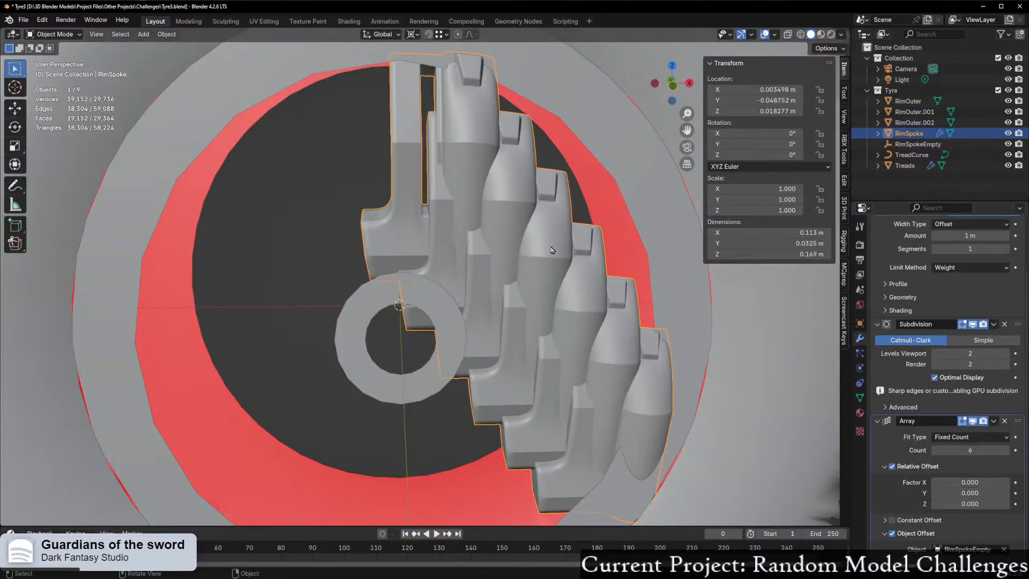
Step: Select the rim spokes and their empty together and clear the location of both
scroll(459, 374, "up", 1)
middle_click_drag(459, 374, 494, 343)
left_click(399, 312)
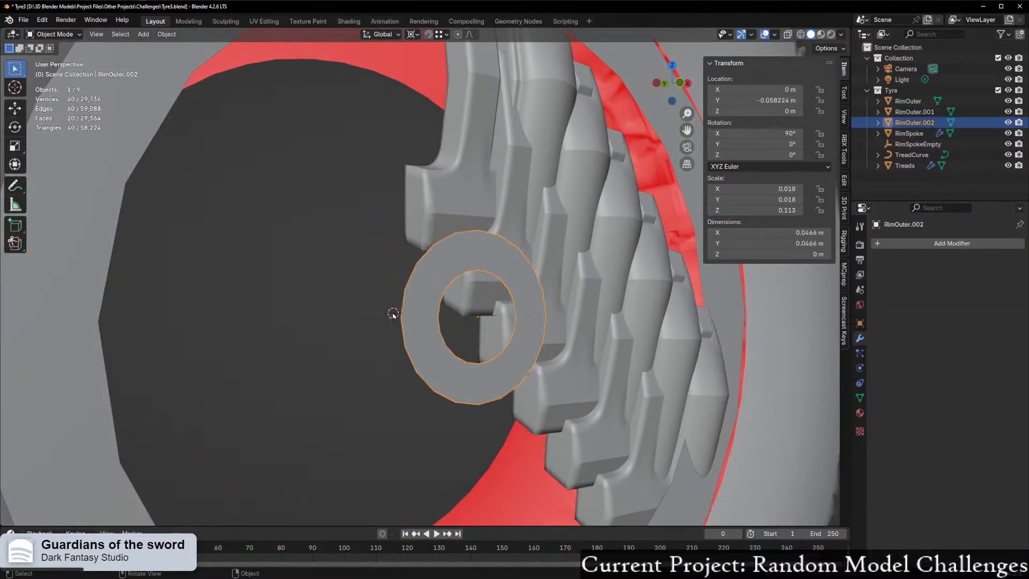
middle_click_drag(395, 315, 530, 313)
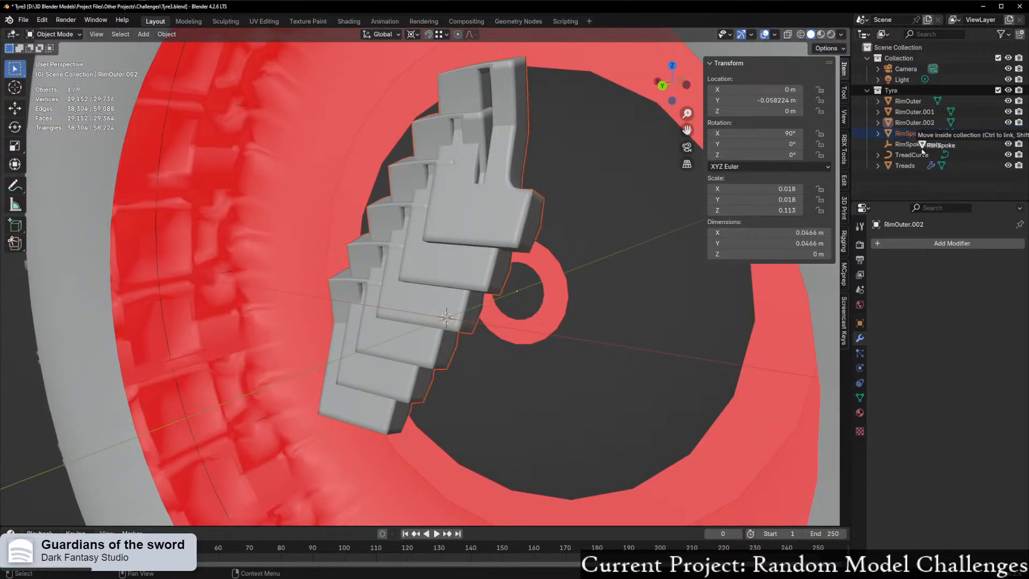
left_click(910, 134)
left_click(917, 144, "ctrl")
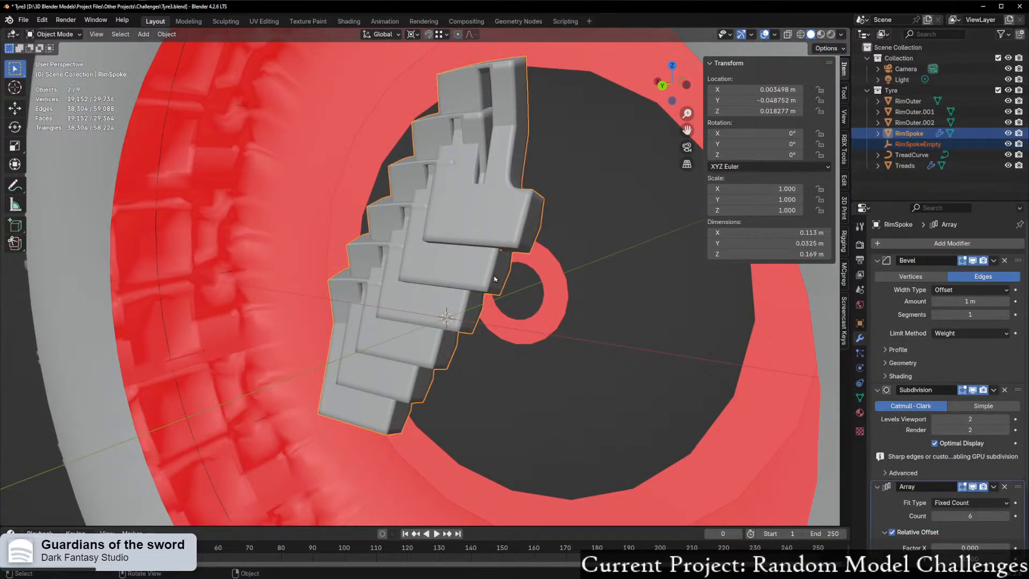
key("alt+g")
Step: Move the spokes and their empty together about -0.054 m along global Y, out to the central ring
middle_click_drag(589, 236, 349, 262)
key("KP_1")
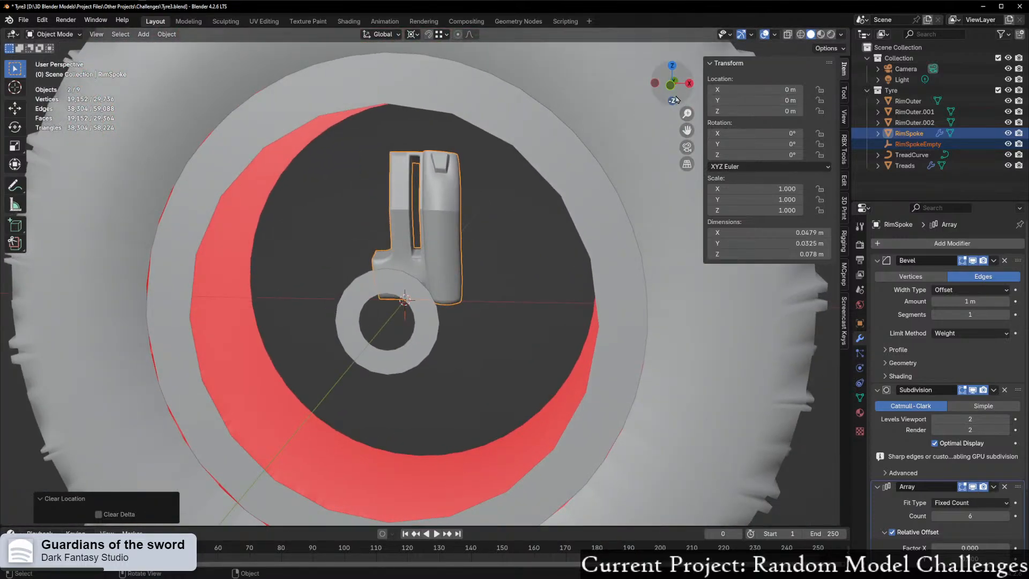
key("KP_Decimal")
middle_click_drag(534, 172, 517, 294)
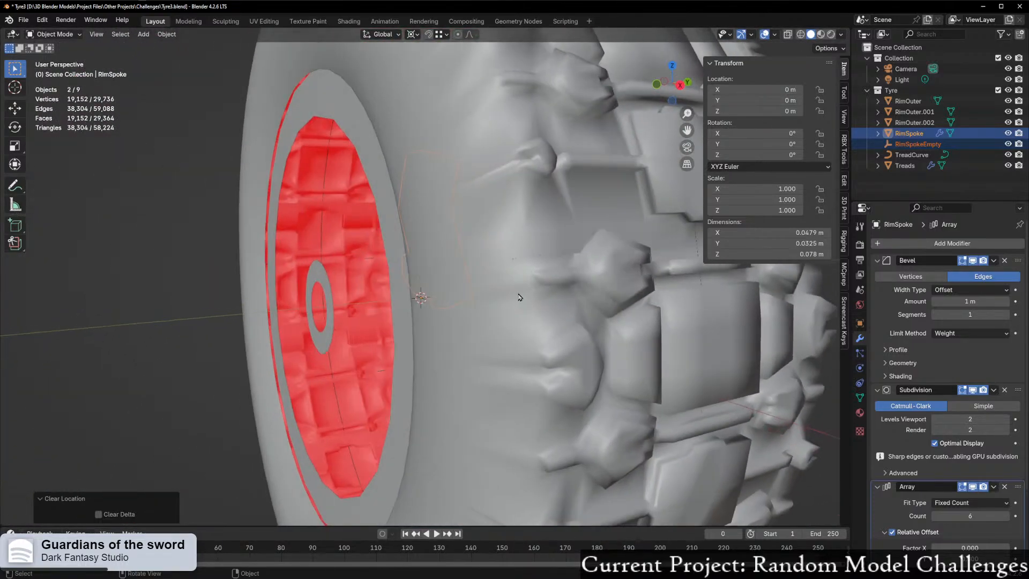
key("g")
key("y")
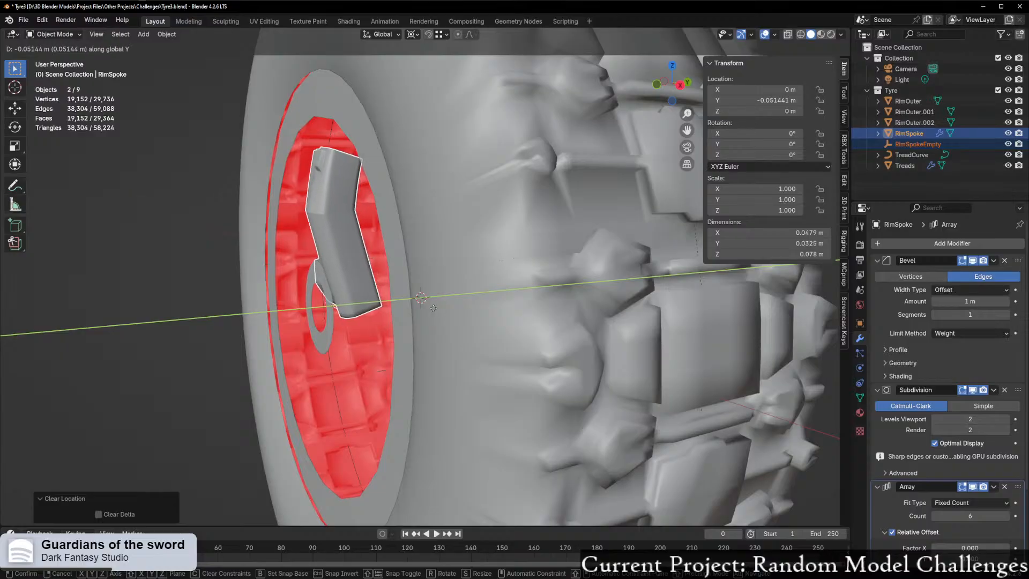
left_click(430, 312)
Step: View the wheel from the front and select only the rim spoke, leaving its empty unselected
middle_click_drag(402, 317, 467, 278)
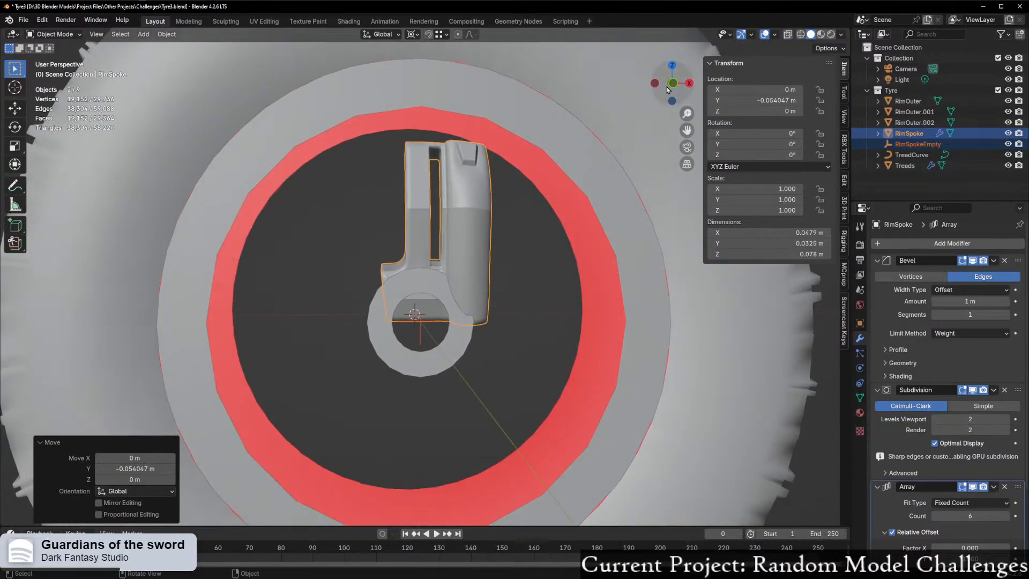
left_click(672, 88)
left_click(674, 85)
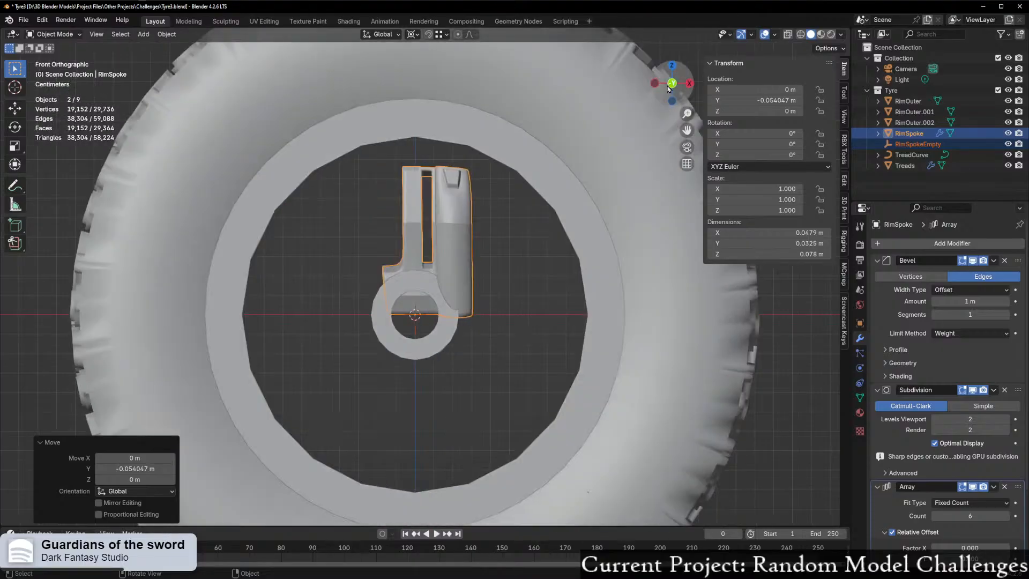
scroll(397, 282, "up", 1)
left_click(466, 223)
Step: Try to move the rim spoke along the global Z axis without its empty
key("g")
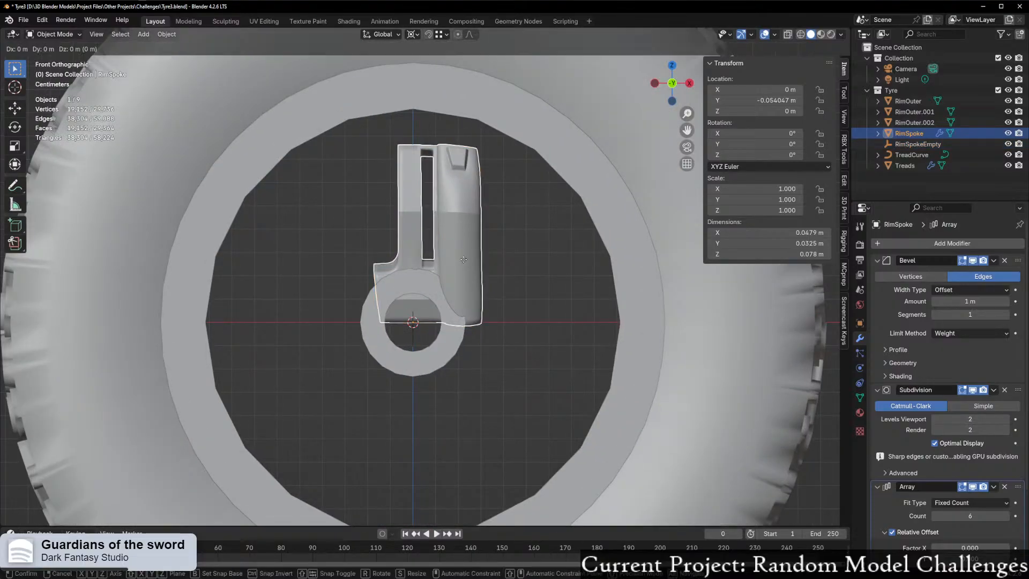
key("z")
right_click(464, 256)
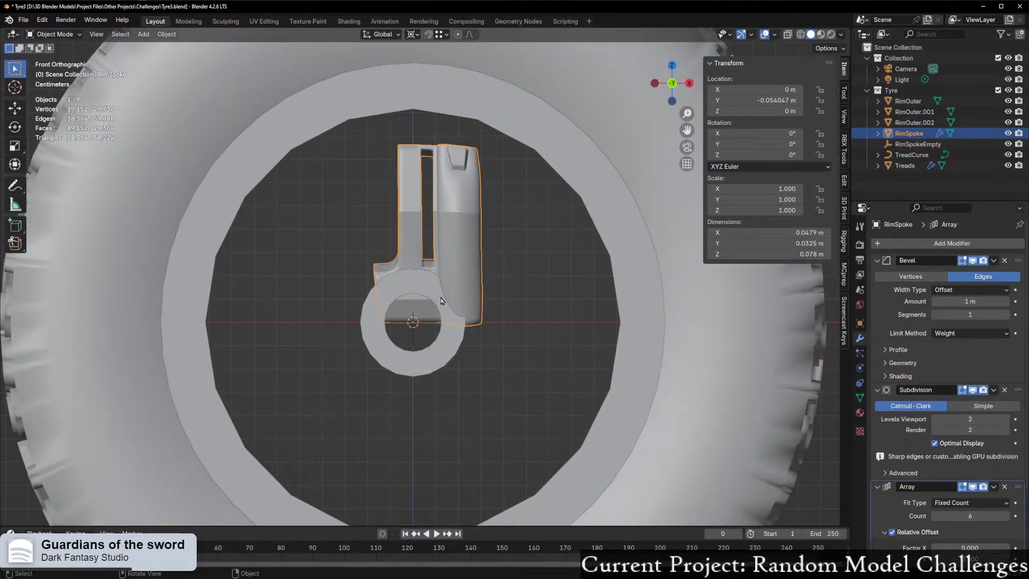
middle_click_drag(441, 301, 405, 338)
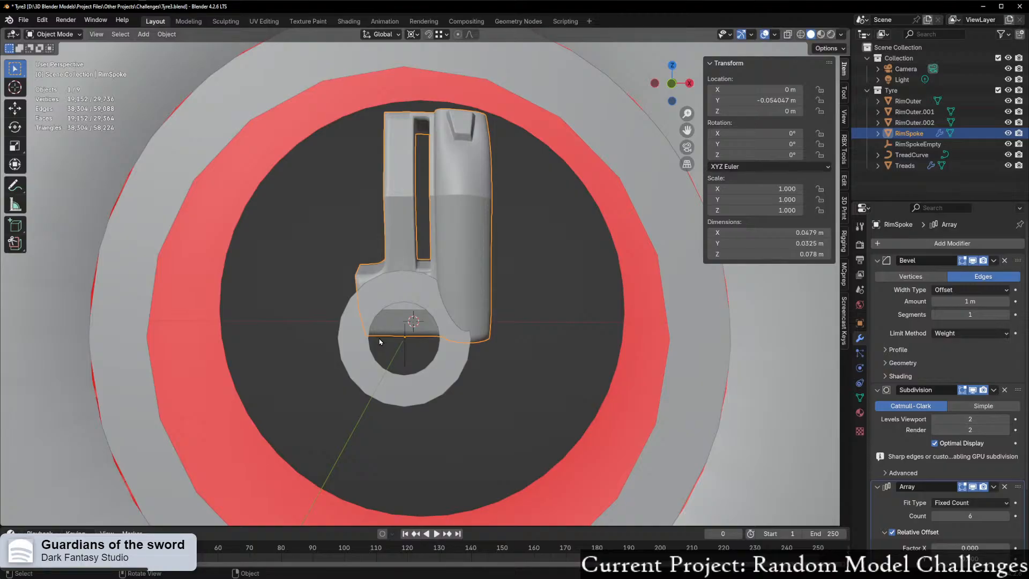
middle_click_drag(421, 296, 430, 298)
left_click(673, 83)
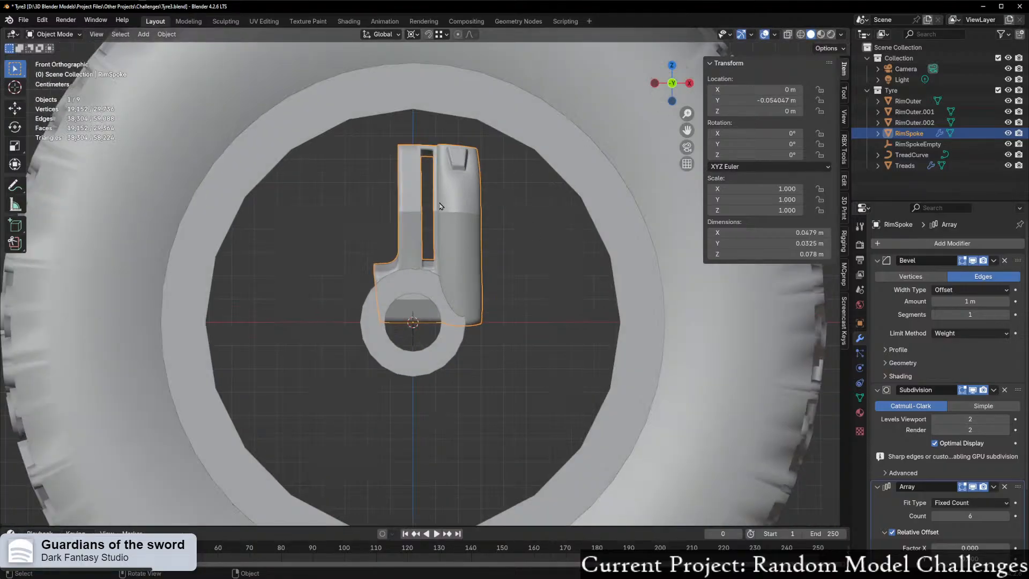
middle_click_drag(442, 219, 443, 246, "shift")
key("g")
key("z")
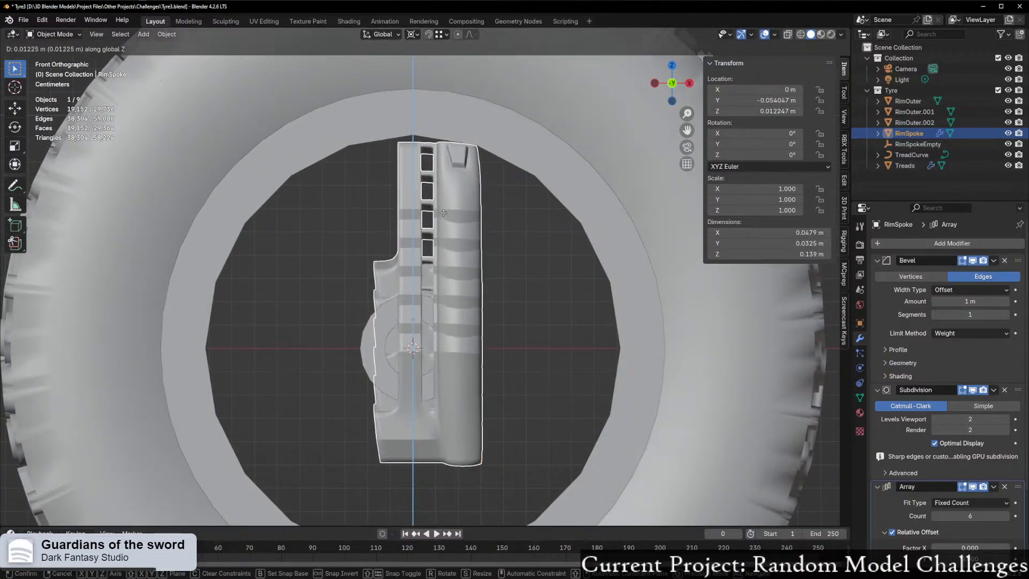
right_click(570, 279)
Step: Turn off the Array modifier's viewport display and move the rim spoke about 0.0167 m up along global Z
left_click(972, 486)
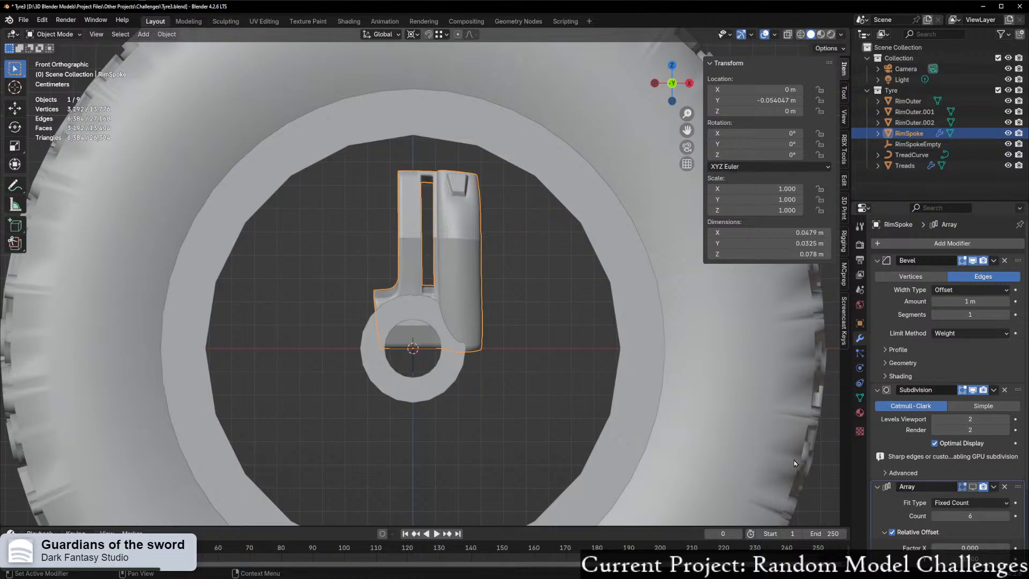
key("g")
key("z")
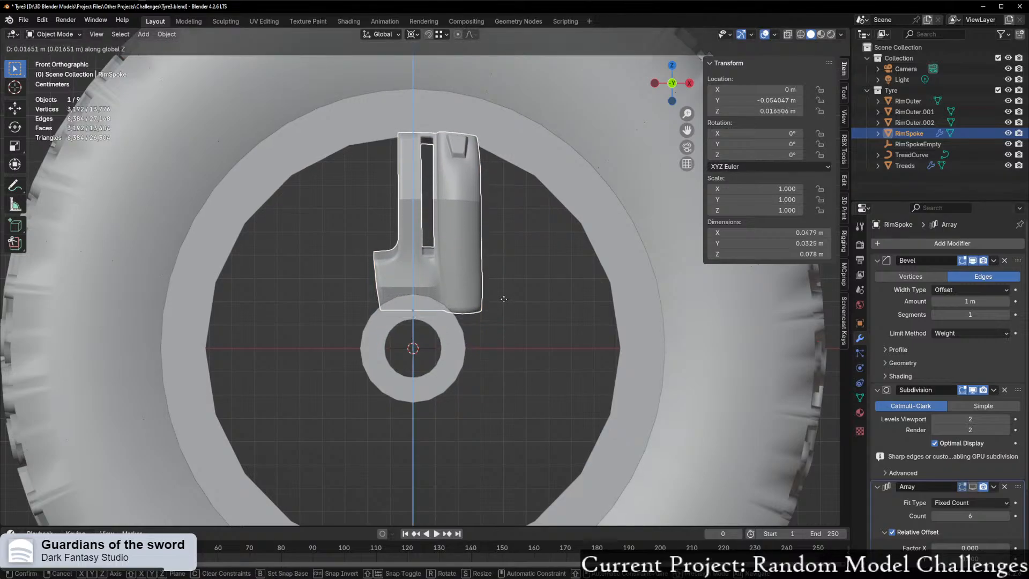
left_click(501, 304)
mouse_move(483, 300)
middle_mouse_down()
mouse_move(452, 328)
mouse_move(488, 314)
middle_mouse_up()
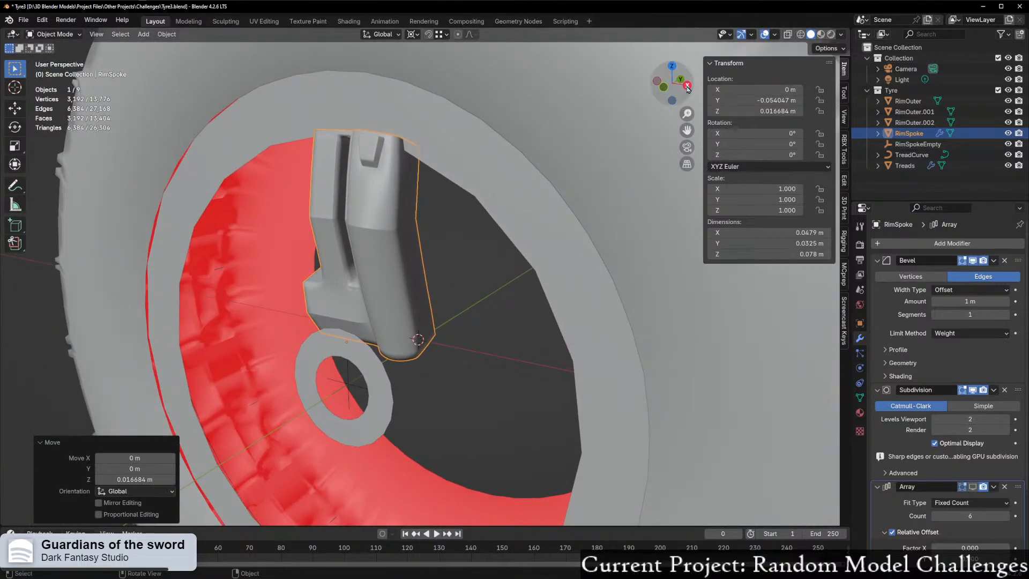
Step: Set the rim spoke's origin to the 3D cursor at the wheel's centre
left_click(663, 88)
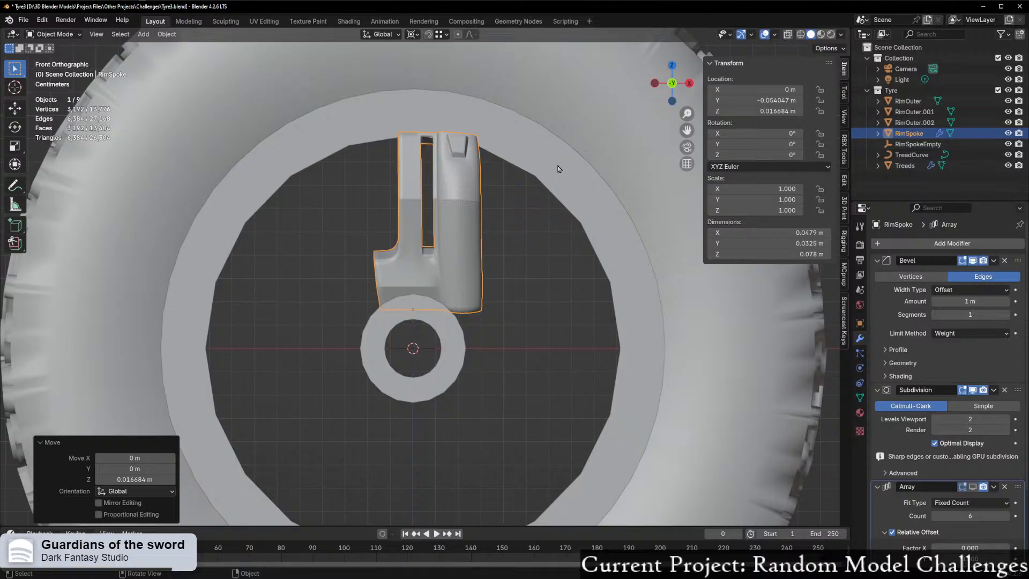
right_click(460, 269)
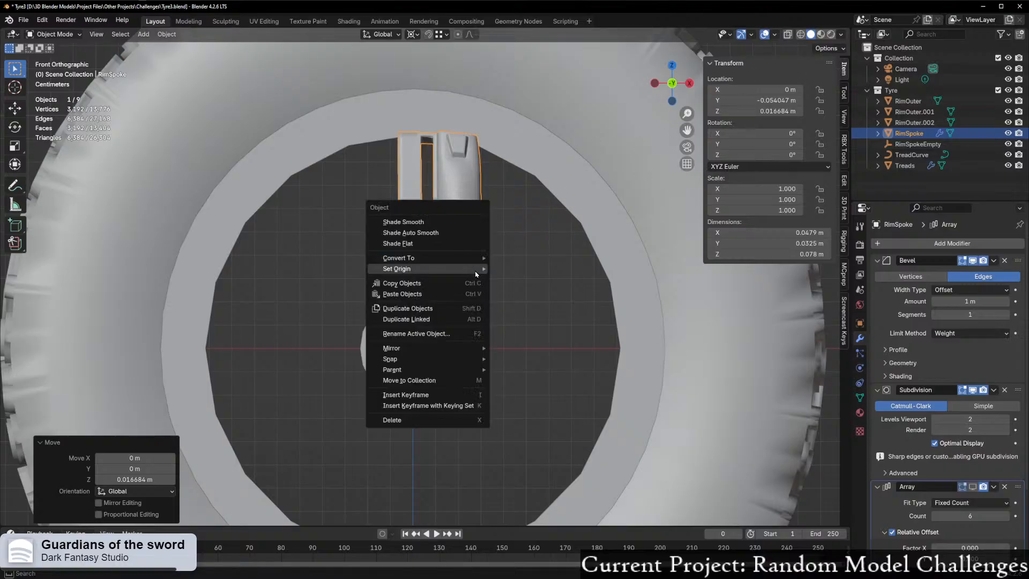
mouse_move(472, 269)
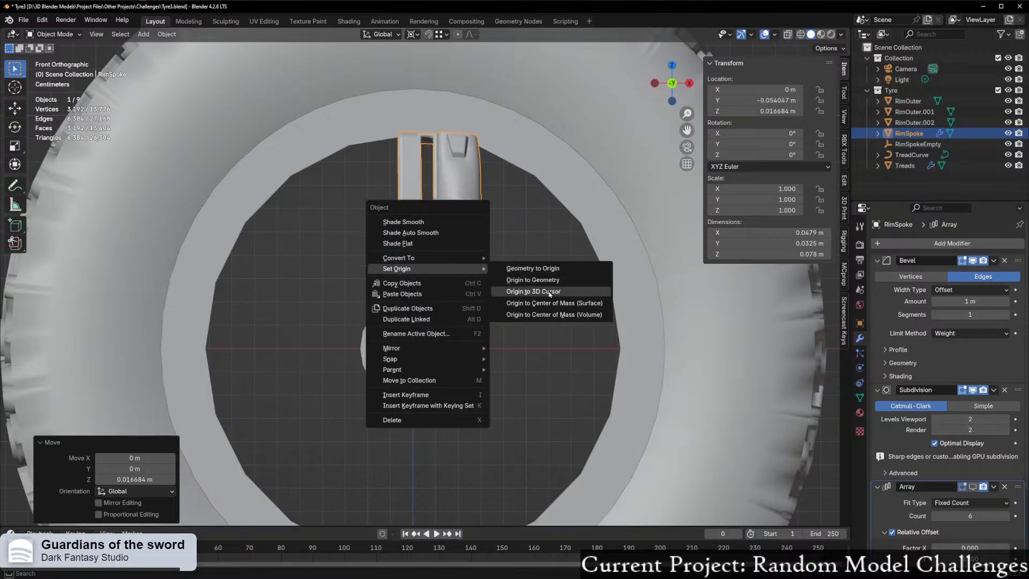
left_click(548, 292)
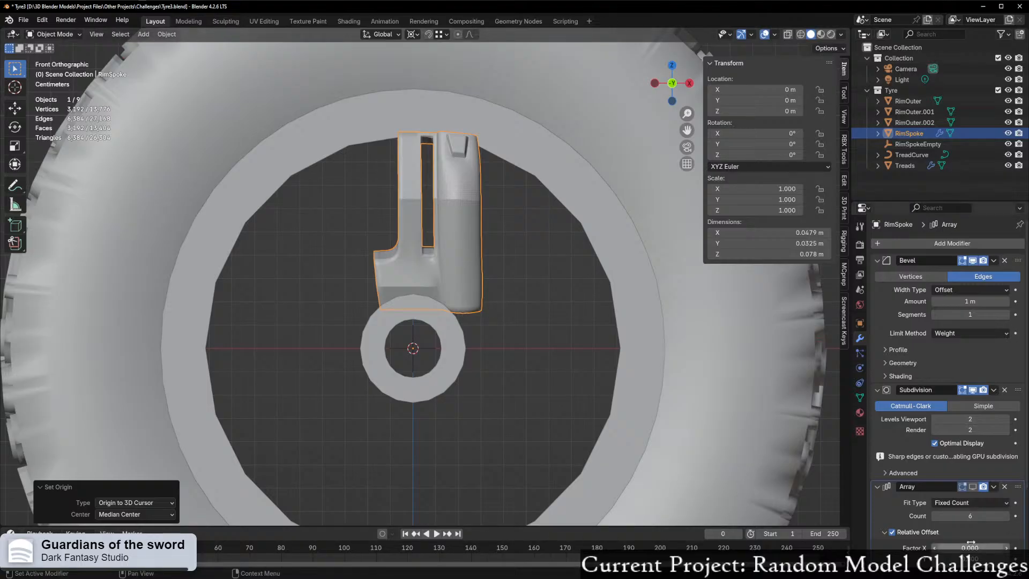
Step: Turn the rim spoke's Array modifier back on in the viewport and view the spokes from the side
scroll(953, 520, "down", 2)
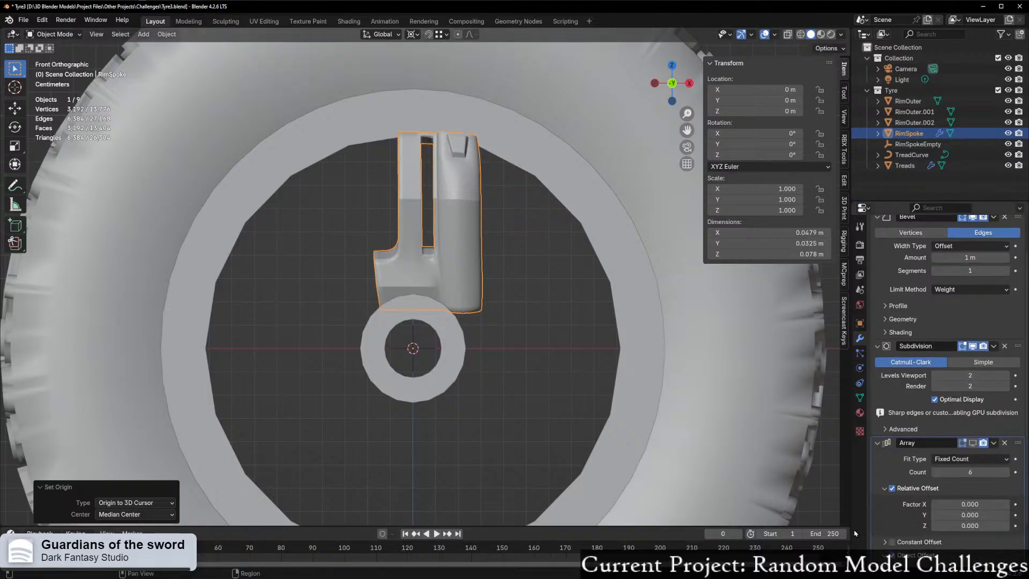
left_click(972, 443)
middle_click_drag(510, 359, 802, 414)
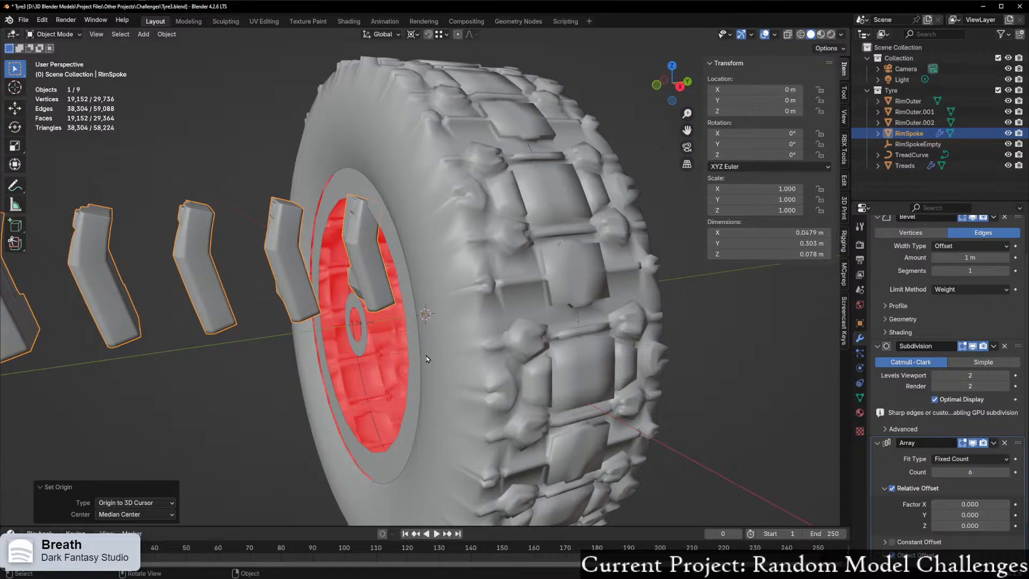
middle_click_drag(426, 357, 352, 315)
Step: Try to apply the rim spoke's location transform, then undo it
right_click(365, 251)
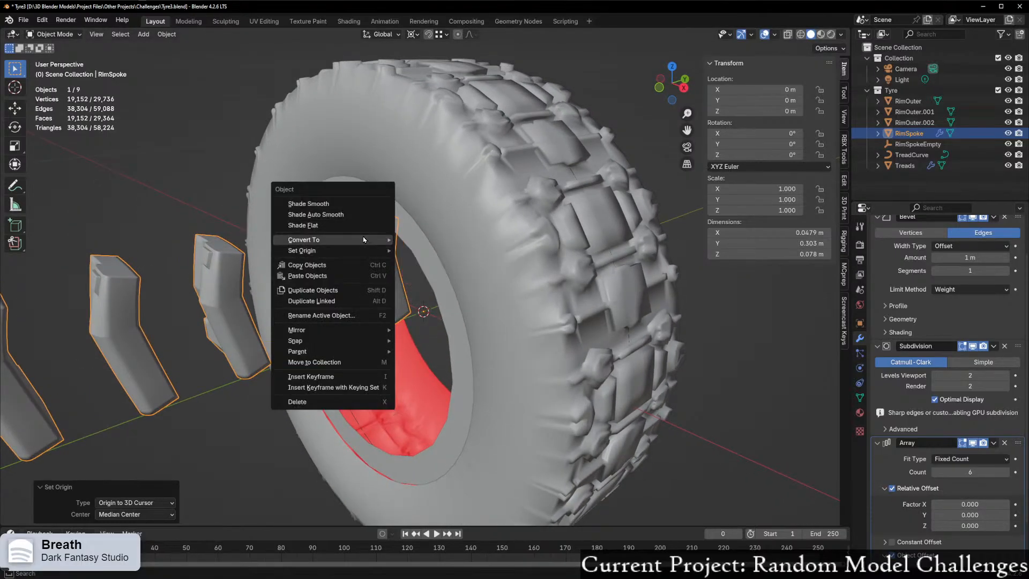
key("ctrl+a")
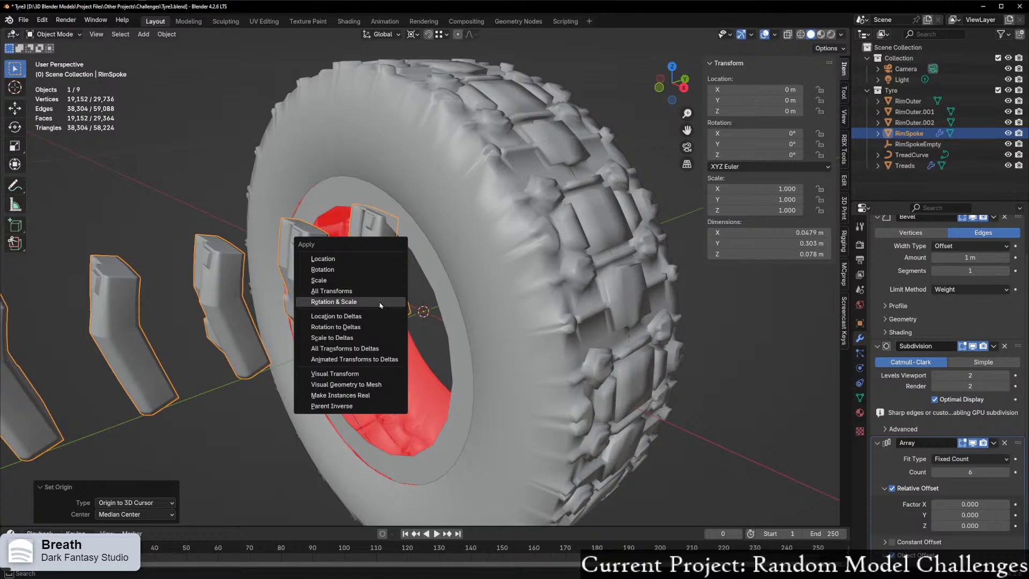
left_click(343, 263)
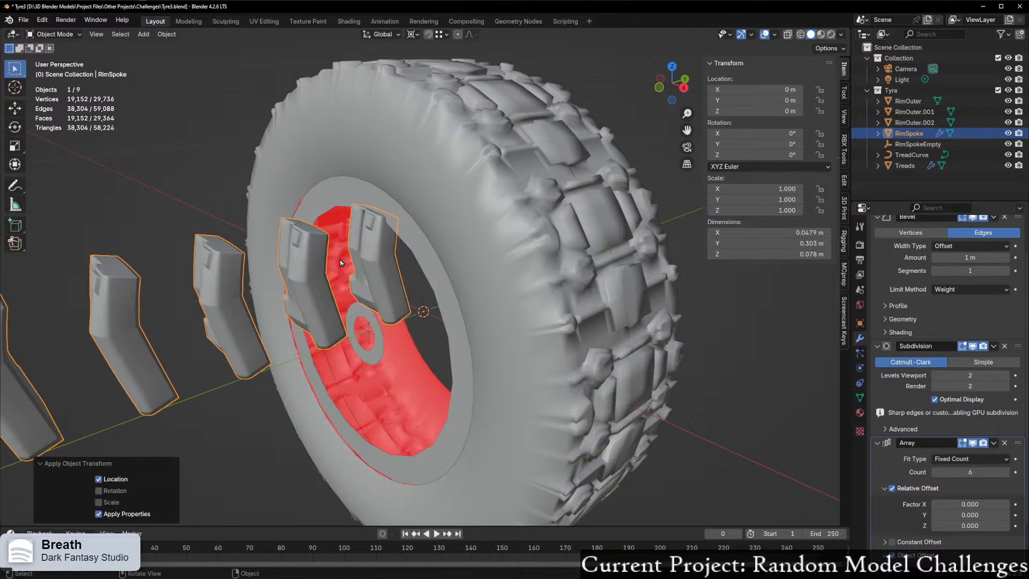
key("ctrl+z")
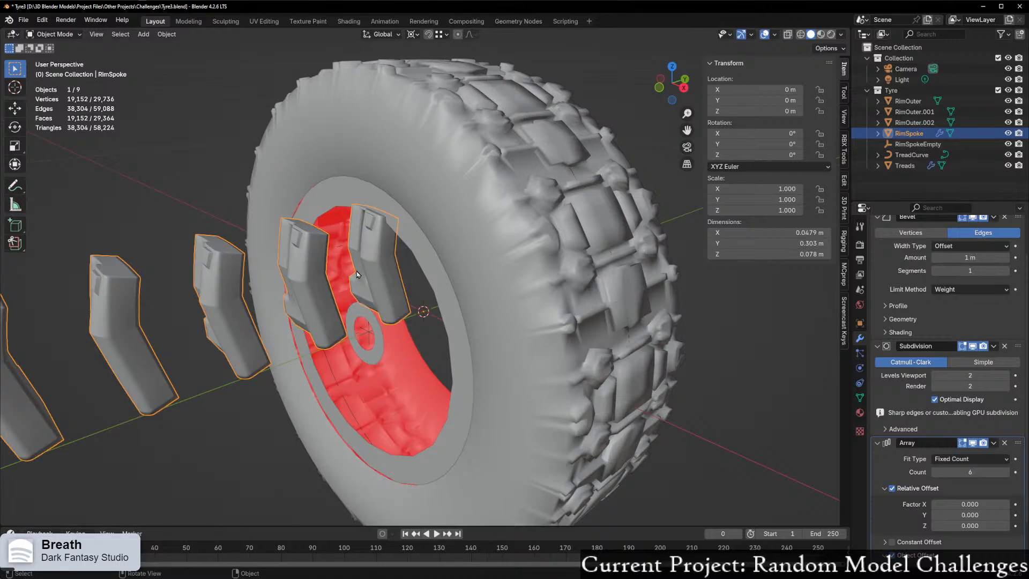
right_click(356, 275)
key("Escape")
key("ctrl+a")
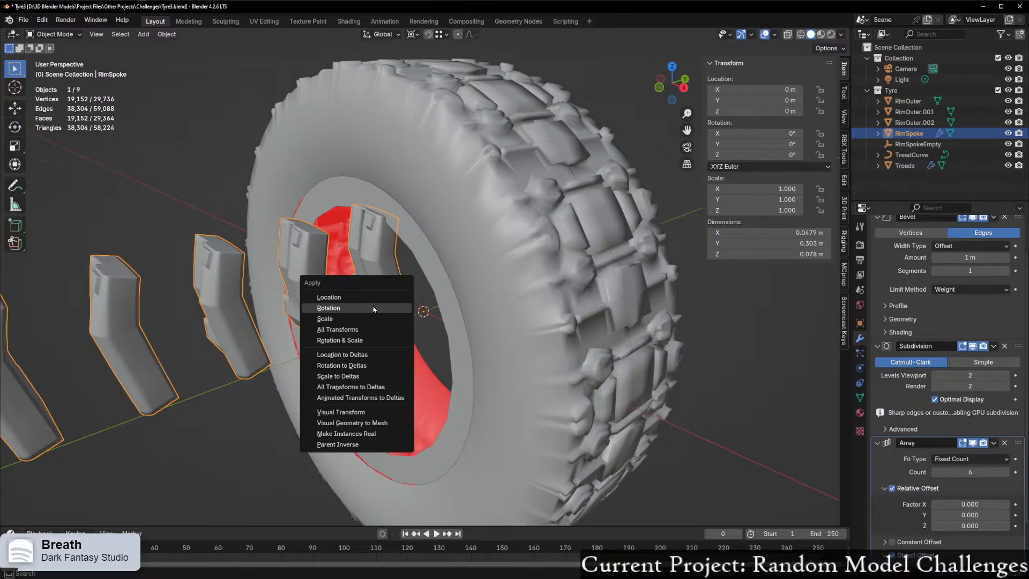
left_click(373, 308)
left_click(393, 318)
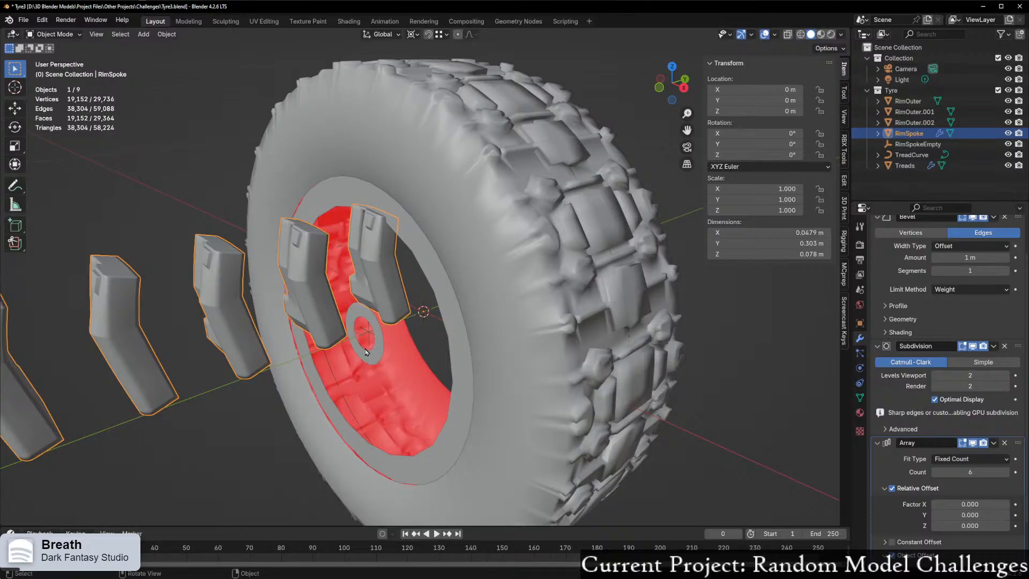
Step: Select the rim spoke's empty and apply its location transform
left_click(364, 336)
key("ctrl+a")
left_click(366, 325)
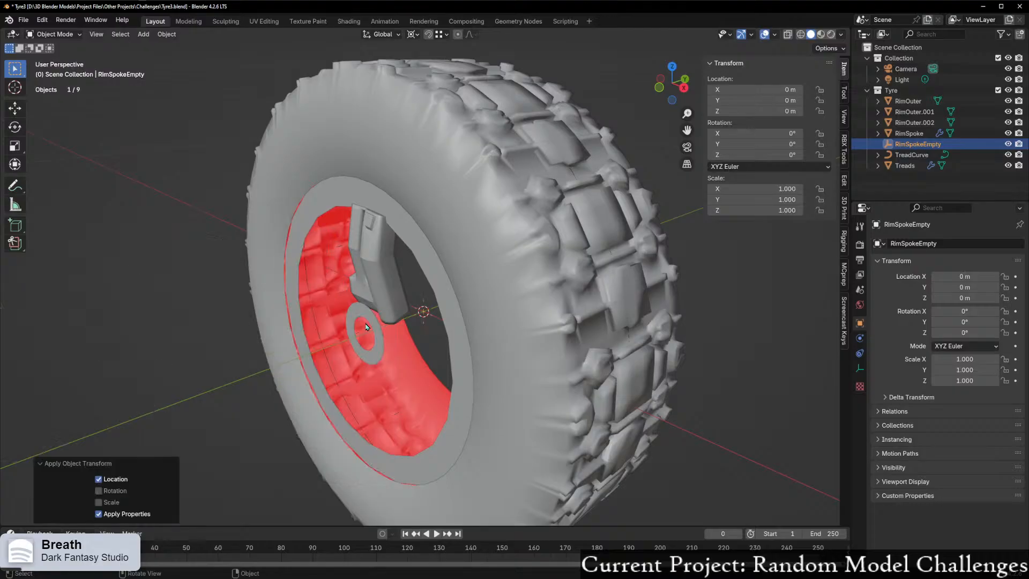
Step: Rotate the rim spoke's empty 60° about the global Y axis in front view to fan out the spokes
middle_click_drag(375, 346, 577, 213)
left_click(667, 98)
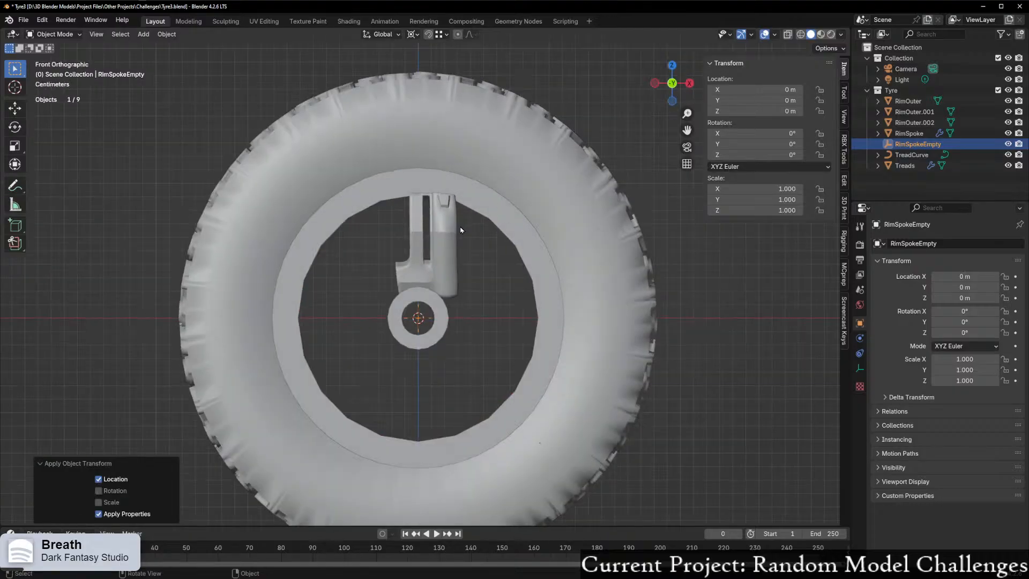
key("r")
key("z")
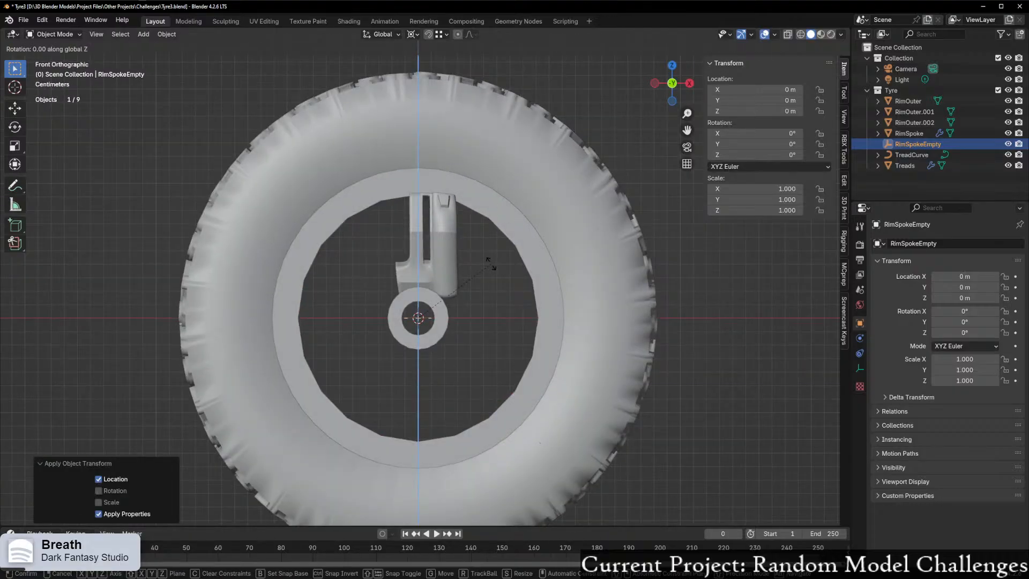
key("y")
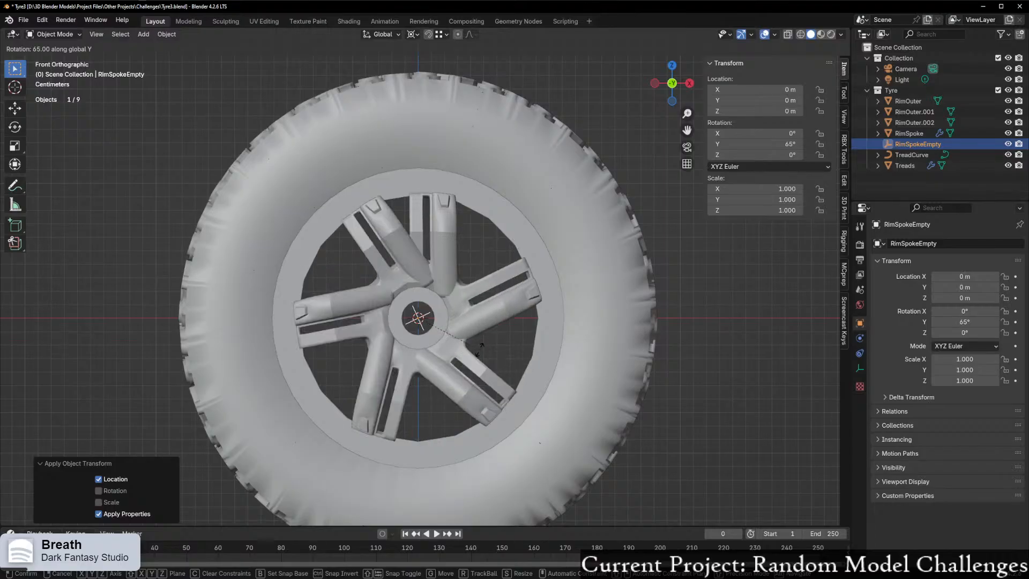
left_click(483, 344)
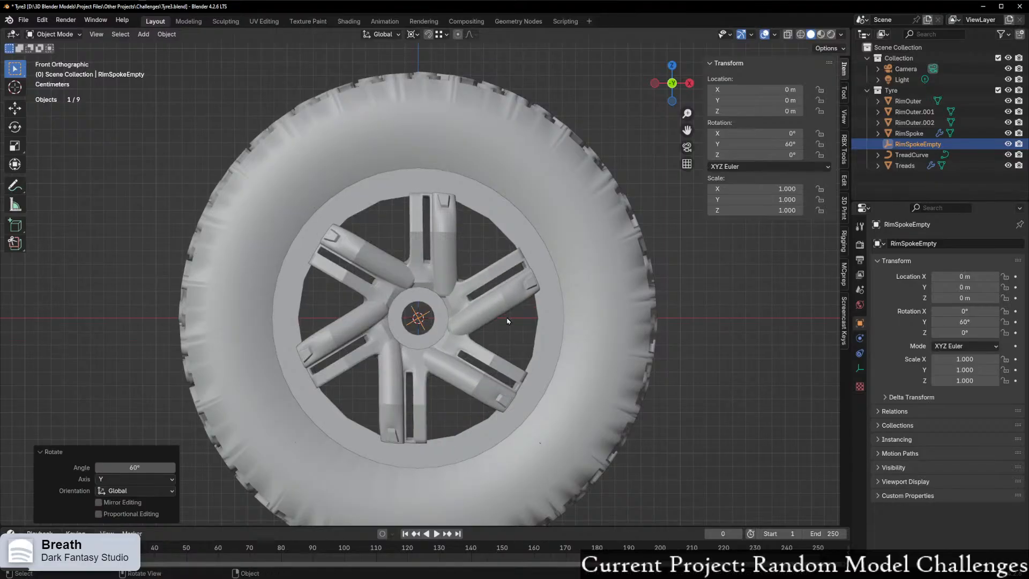
Step: Check the spokes' joints around the central ring, and open the rim spoke's mesh for edge editing in front view with X-ray on
mouse_move(484, 343)
middle_mouse_down()
mouse_move(458, 343)
mouse_move(583, 322)
mouse_move(466, 346)
middle_mouse_up()
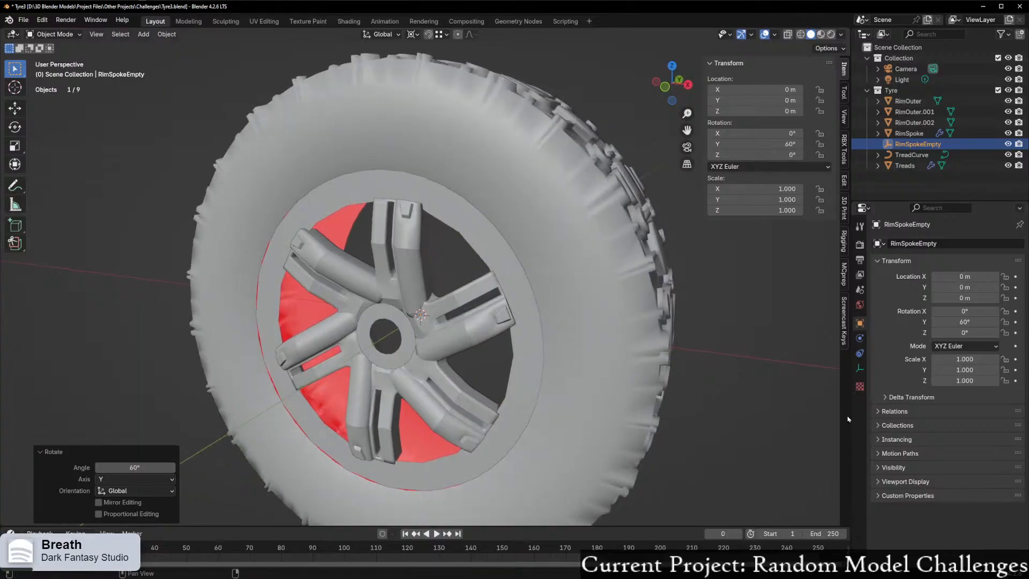
middle_click_drag(509, 300, 482, 322)
scroll(590, 349, "up", 6)
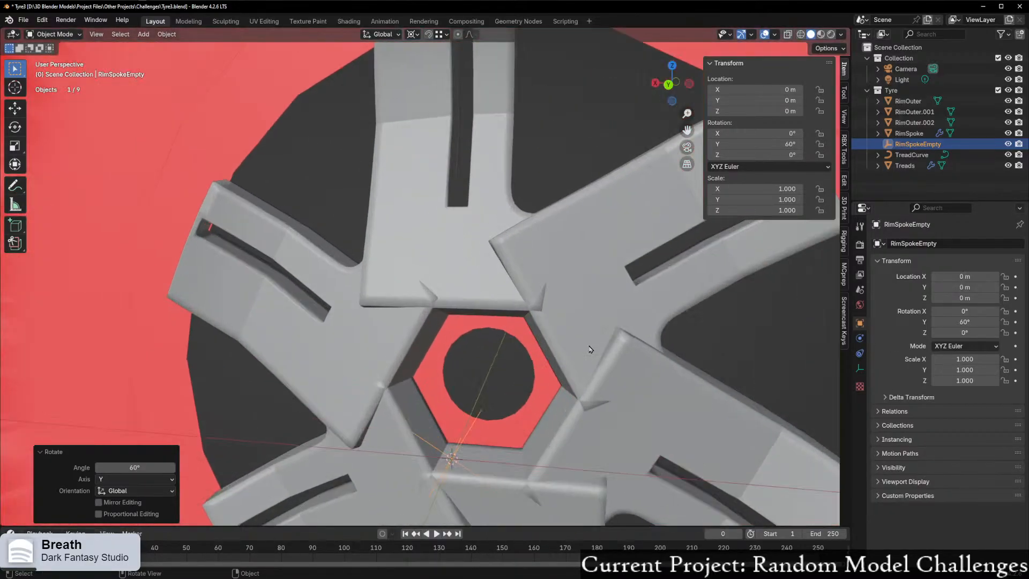
scroll(591, 350, "up", 2)
middle_click_drag(596, 351, 369, 351)
scroll(410, 388, "down", 5)
left_click(473, 272)
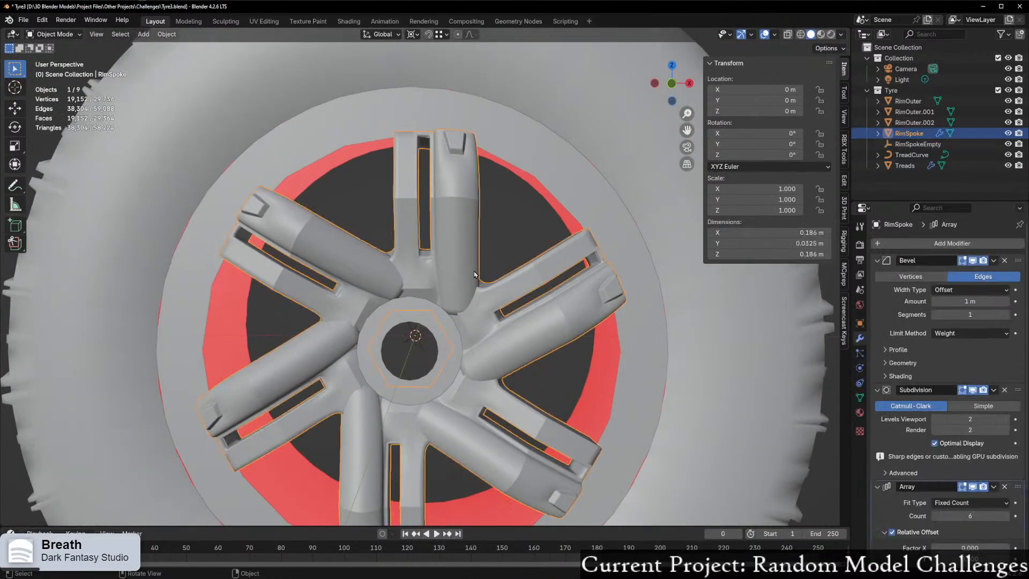
left_click(672, 84)
scroll(512, 290, "up", 3)
key("ctrl+Tab")
left_click(584, 305)
scroll(498, 357, "up", 1)
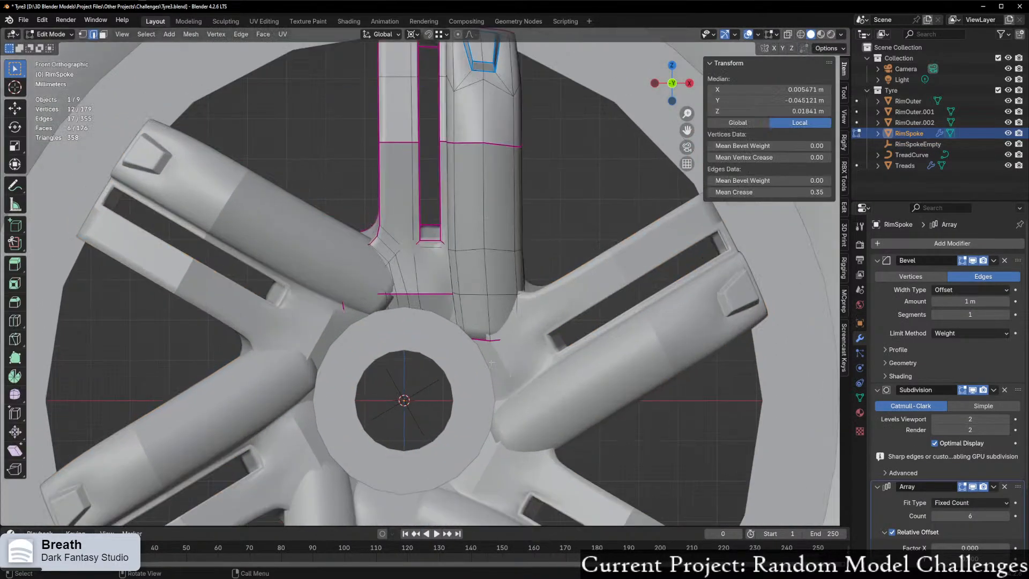
scroll(491, 362, "up", 2)
key("alt+z")
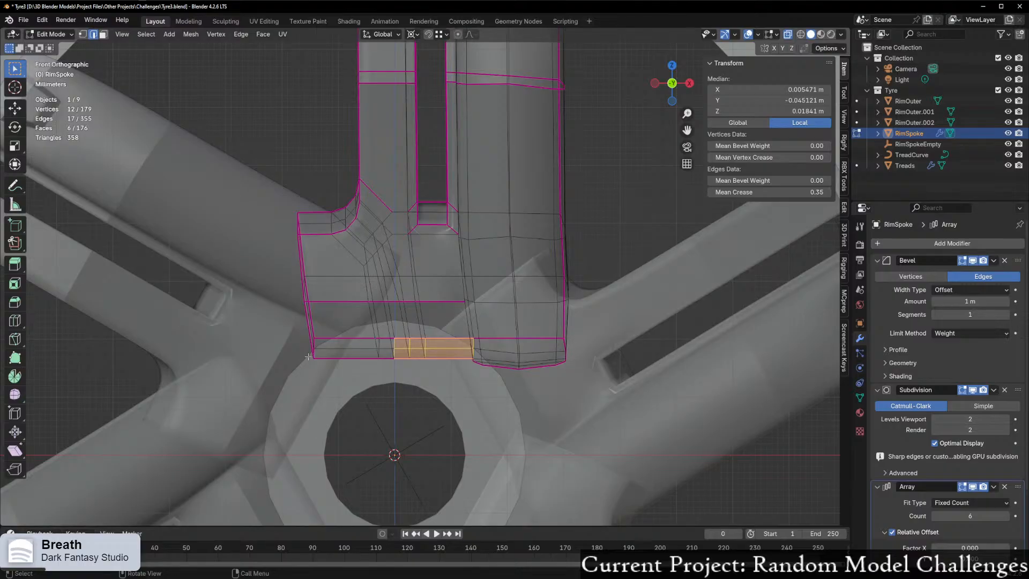
Step: Move the outer side edges of the spoke's wide base about 0.005 m along global X, towards the slot
left_click_drag(276, 203, 320, 363)
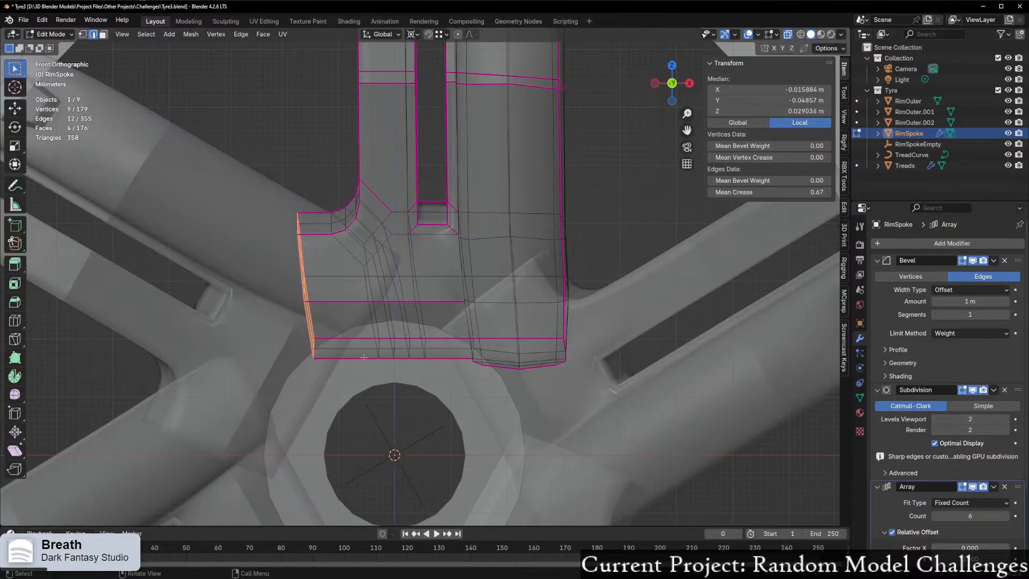
key("g")
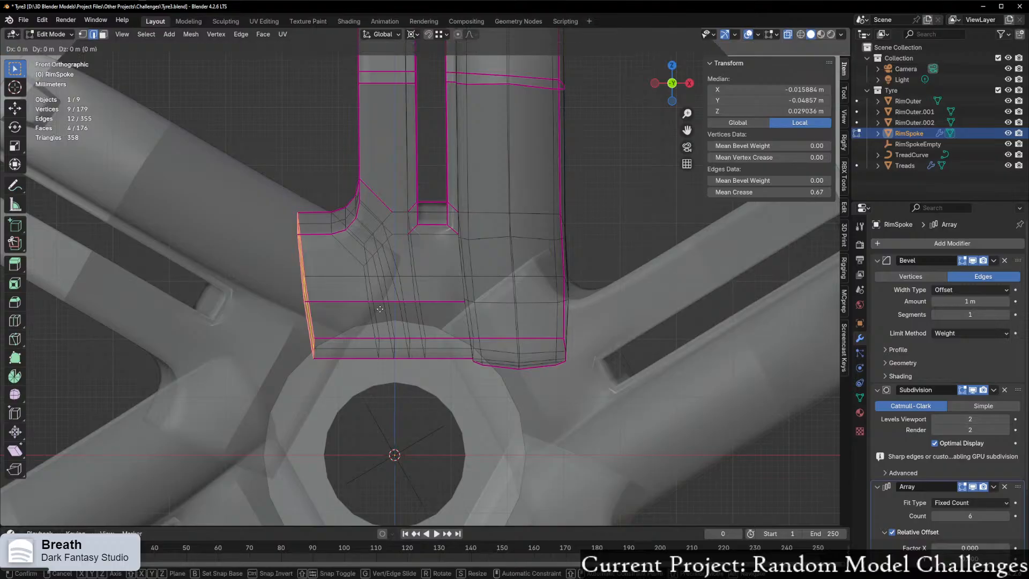
key("x")
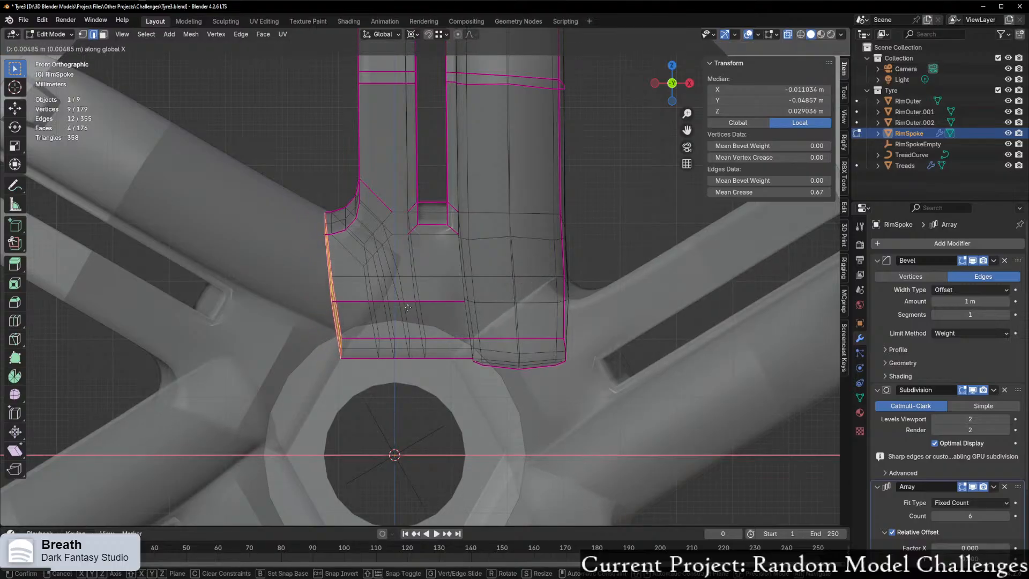
left_click(402, 311)
key("alt+z")
Step: Review the spoke array and its modifier settings, then undo back to before the empty's rotation
scroll(402, 315, "down", 1)
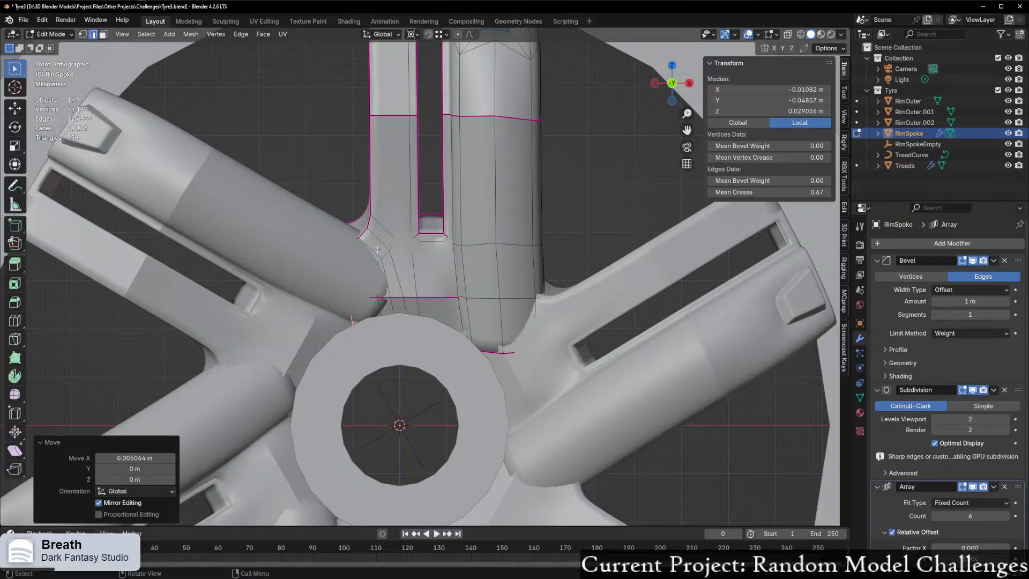
scroll(528, 279, "down", 5)
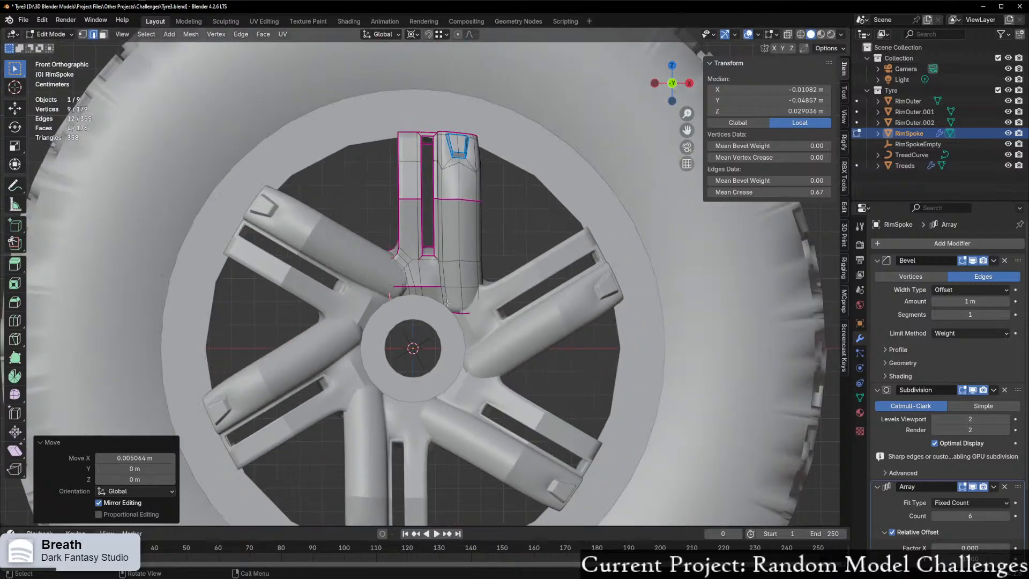
scroll(439, 305, "up", 3)
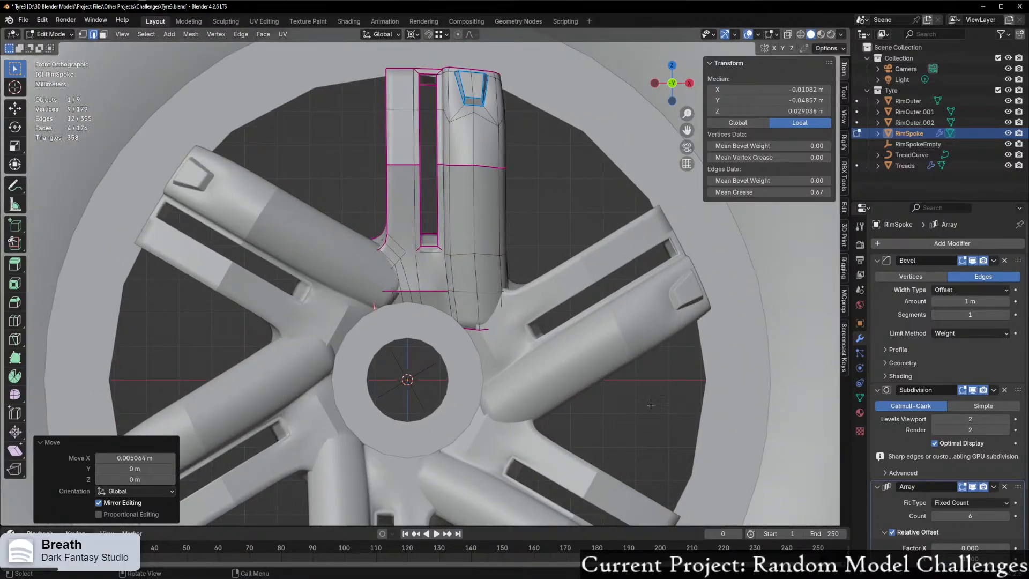
scroll(928, 527, "down", 3)
scroll(932, 506, "down", 2)
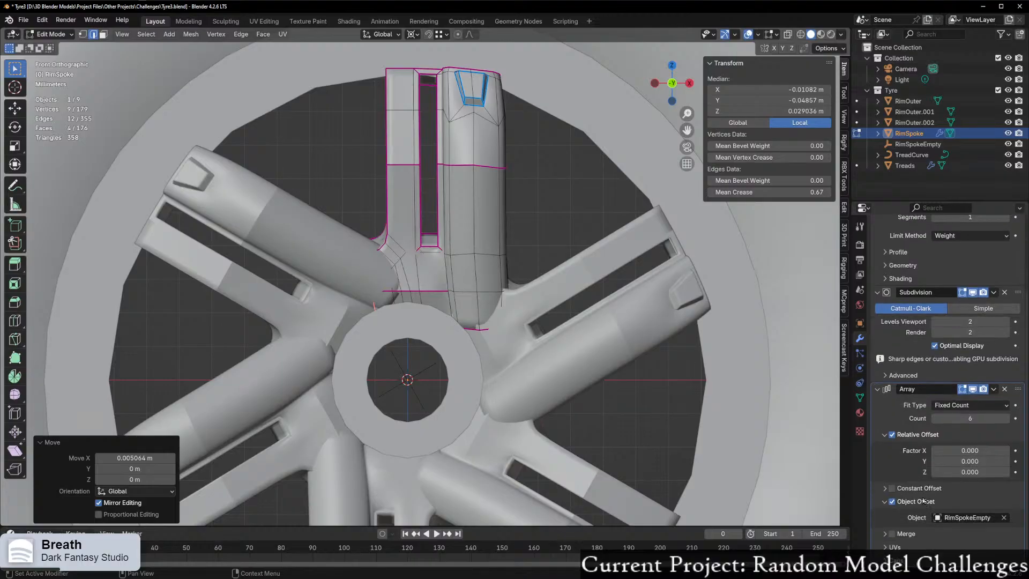
key("ctrl+z")
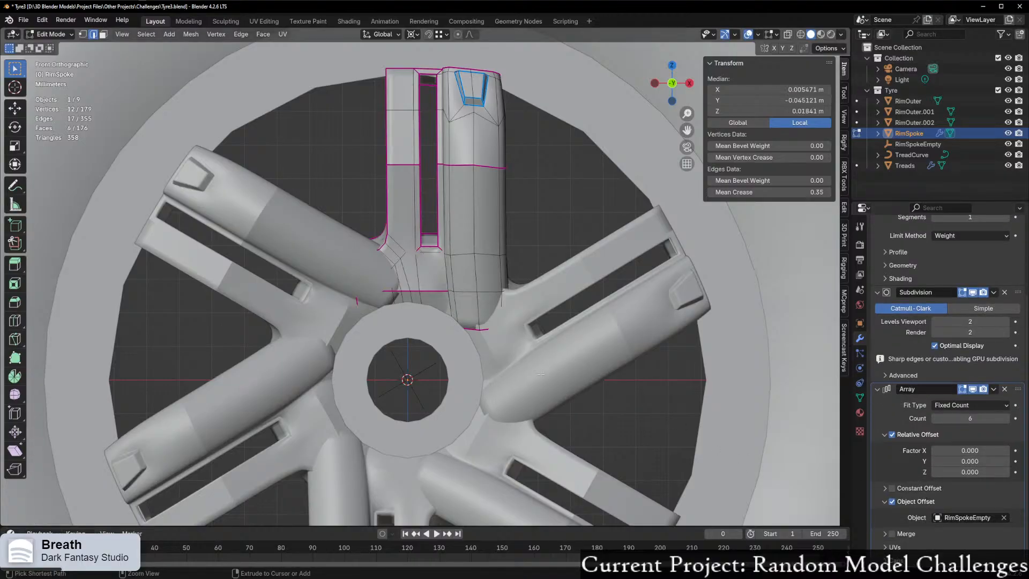
key("ctrl+z")
key("ctrl+z")
key("ctrl+z")
Step: Rotate the rim spoke's empty 60° about the global Y axis again
key("r")
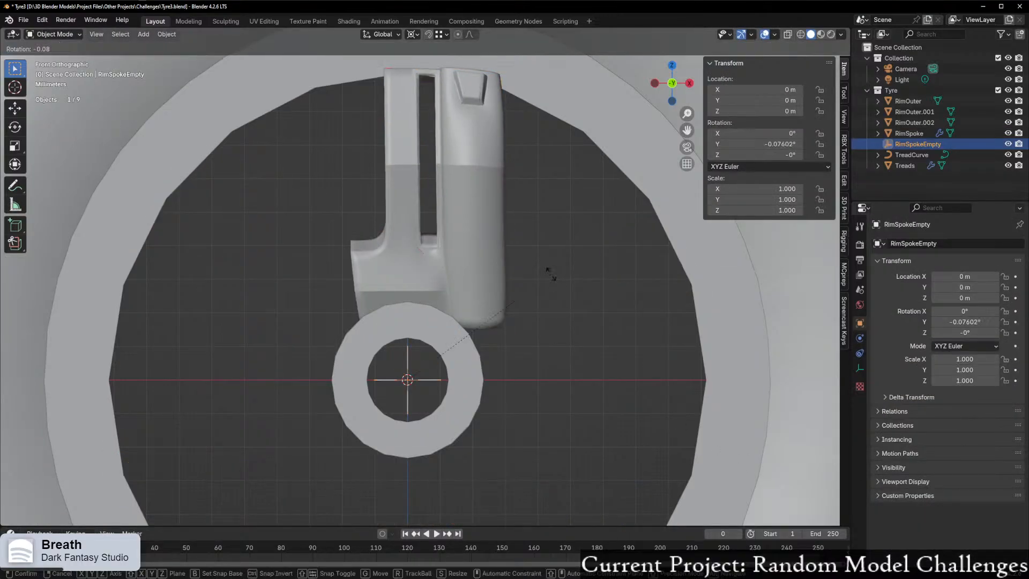
key("y")
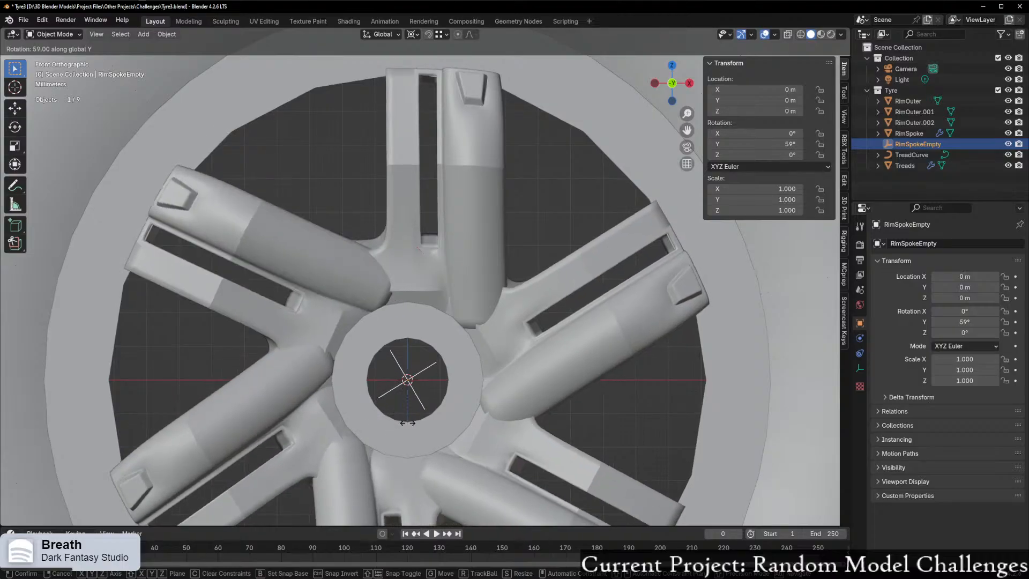
left_click(381, 429)
Step: Open the rim spoke's mesh again and move the outer side edges of its wide base about 0.0042 m along global X
scroll(384, 430, "down", 5)
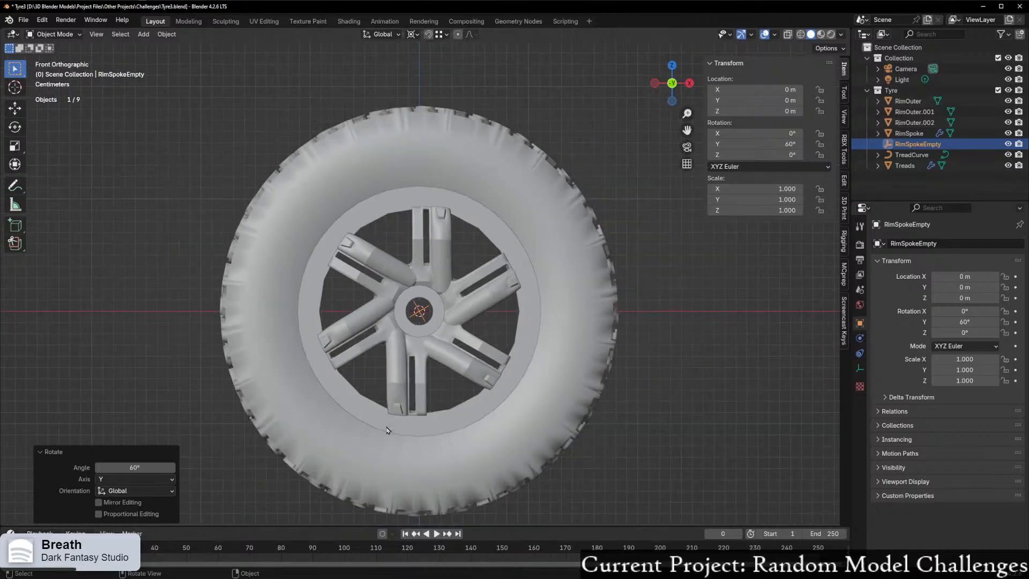
scroll(386, 430, "up", 3)
scroll(386, 430, "up", 5)
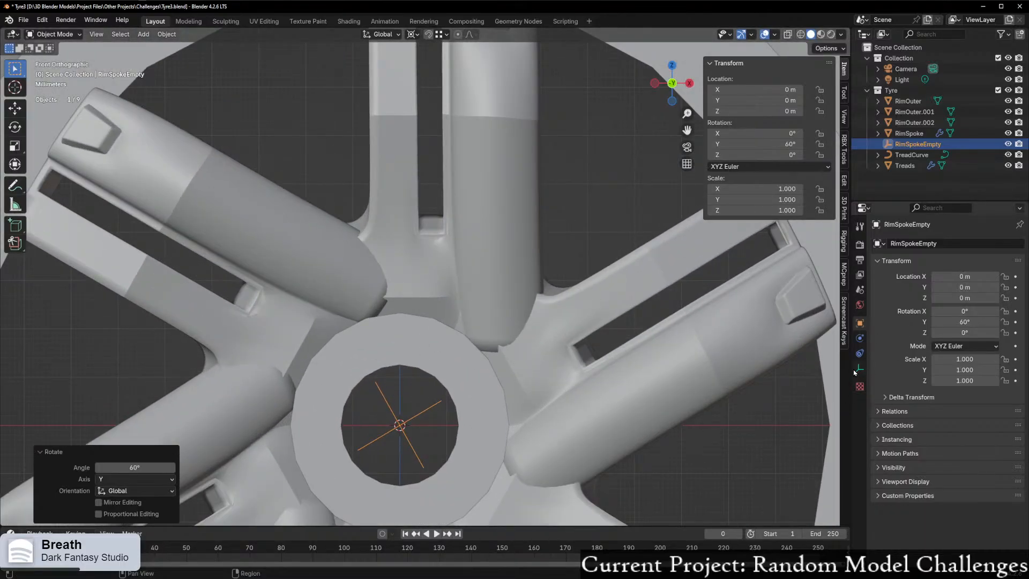
left_click(497, 265)
key("Tab")
middle_click_drag(291, 215, 312, 226, "shift")
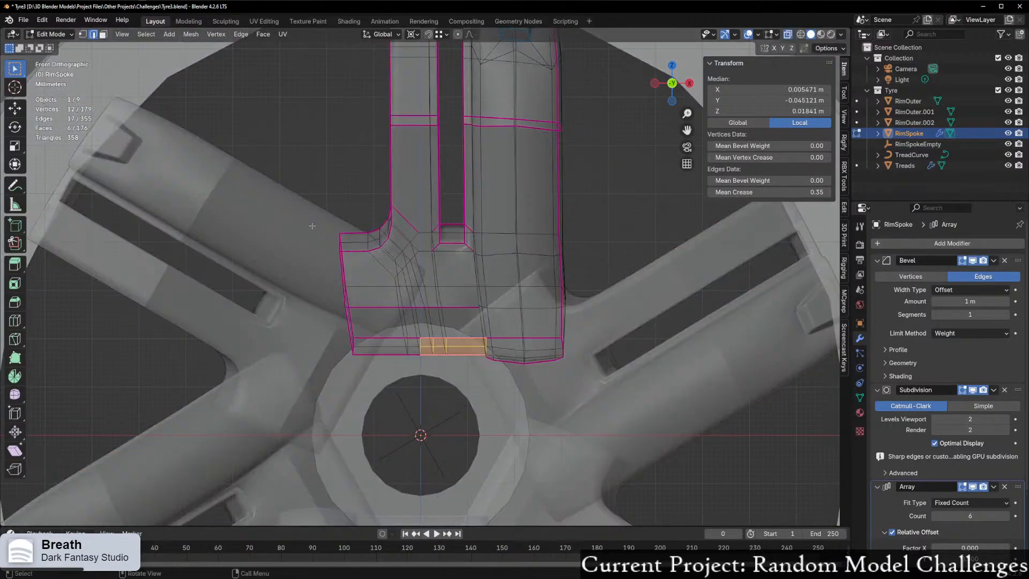
left_click_drag(296, 216, 352, 292)
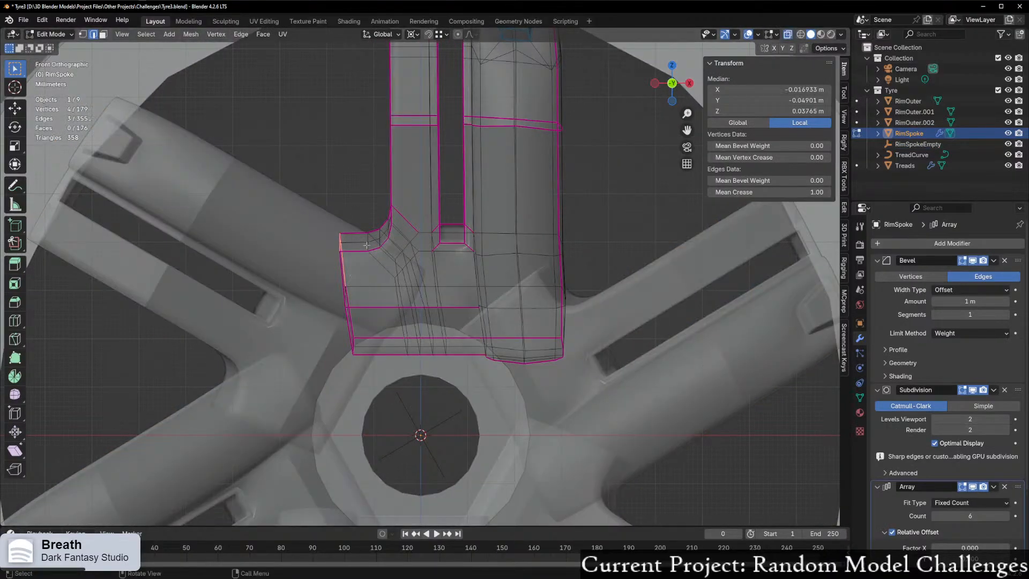
left_click_drag(305, 188, 361, 388)
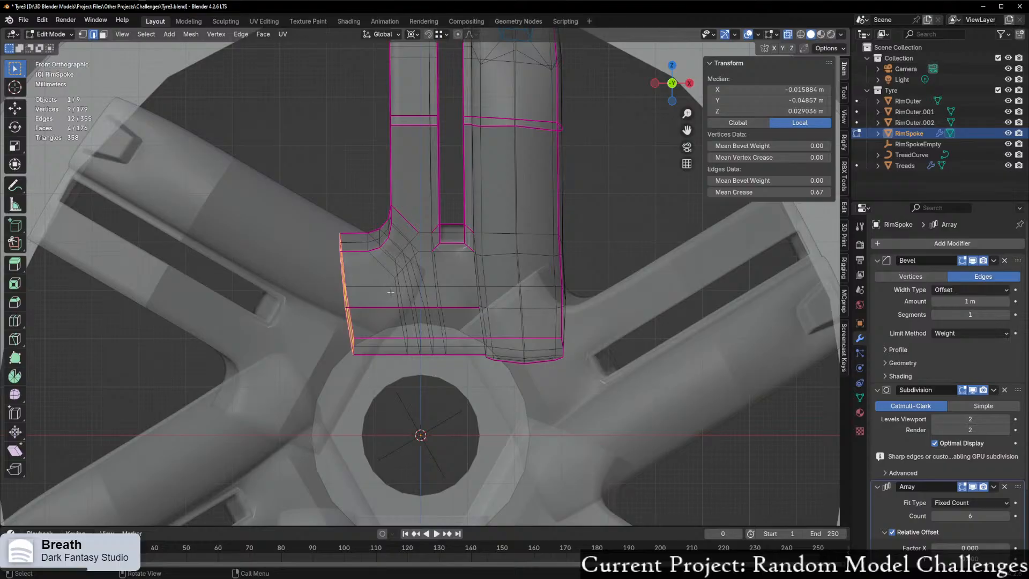
key("g")
key("y")
key("x")
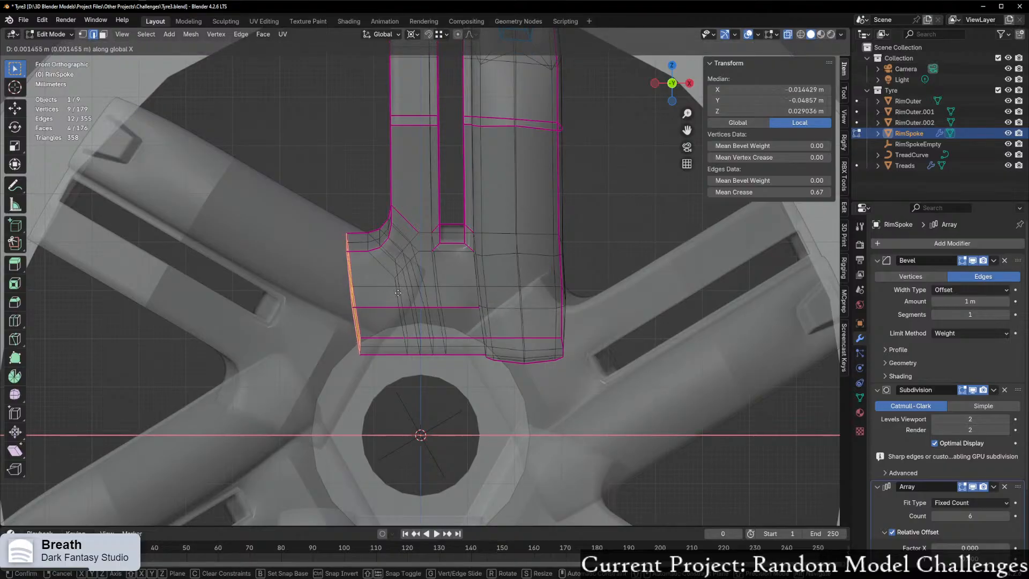
left_click(414, 296)
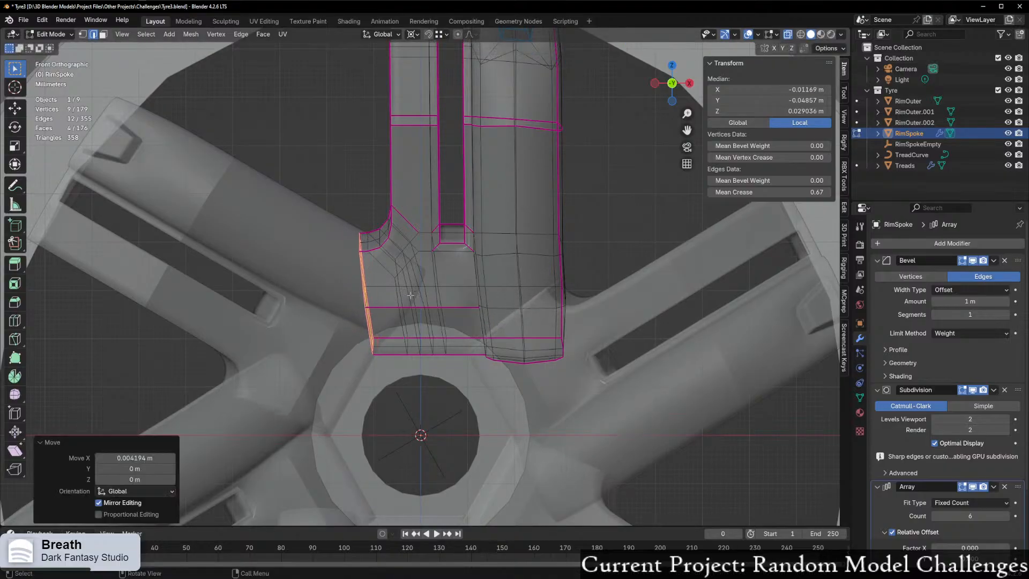
Step: Move the lower outer side edges of the spoke's thick rounded arm about -0.0023 m along global X
scroll(413, 298, "down", 2)
scroll(536, 266, "up", 1)
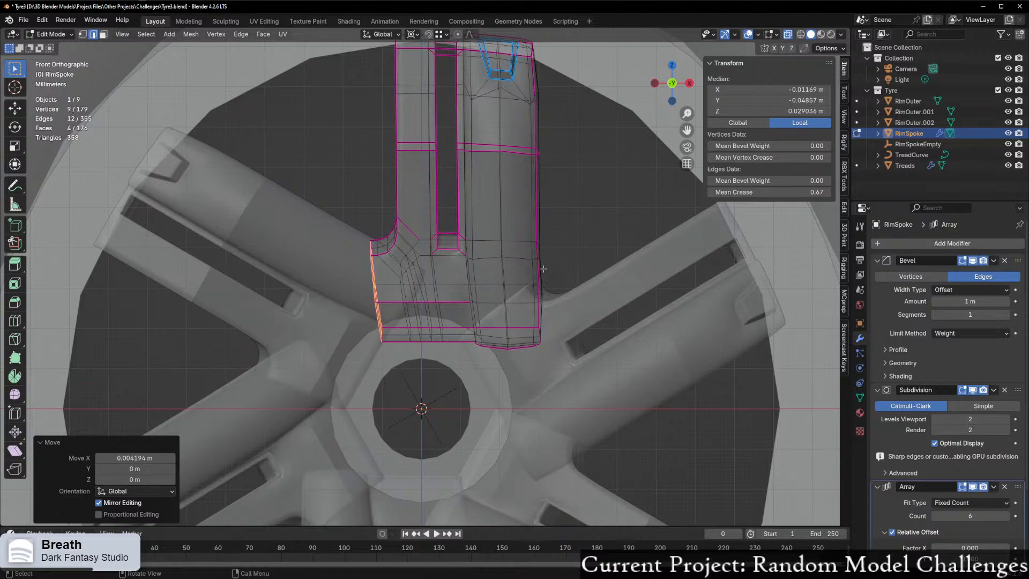
left_click_drag(535, 321, 553, 354)
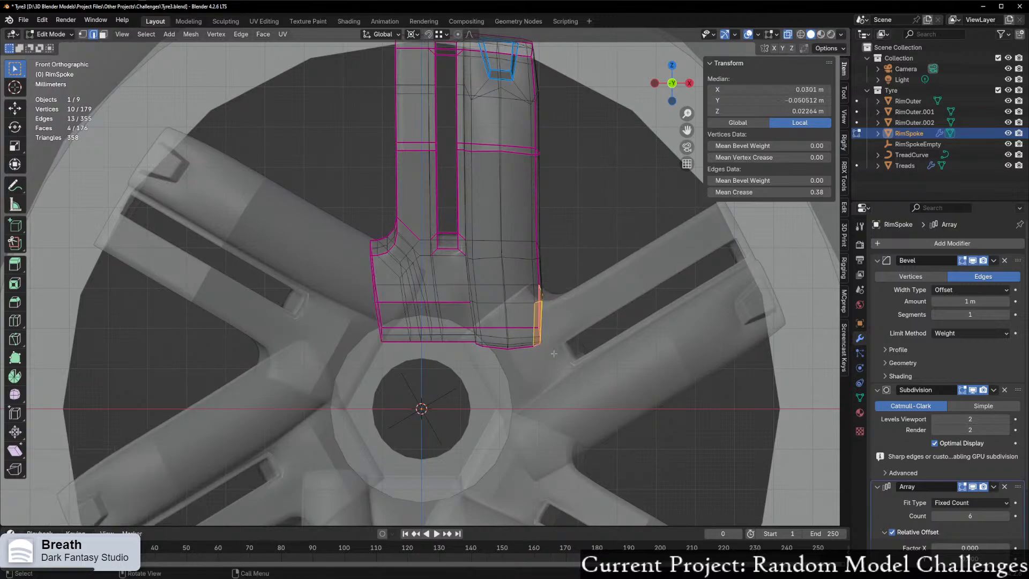
key("g")
key("x")
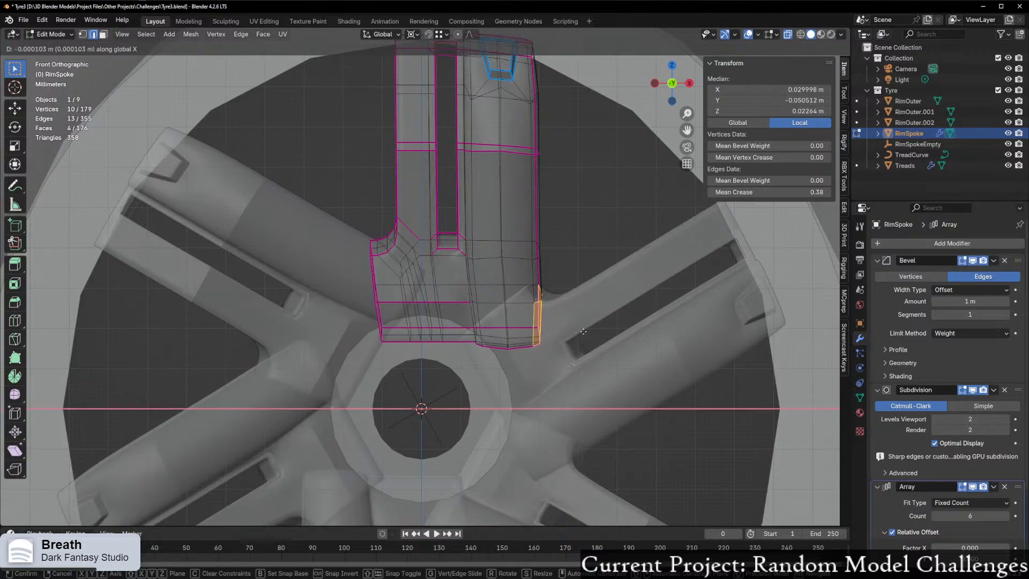
left_click(575, 332)
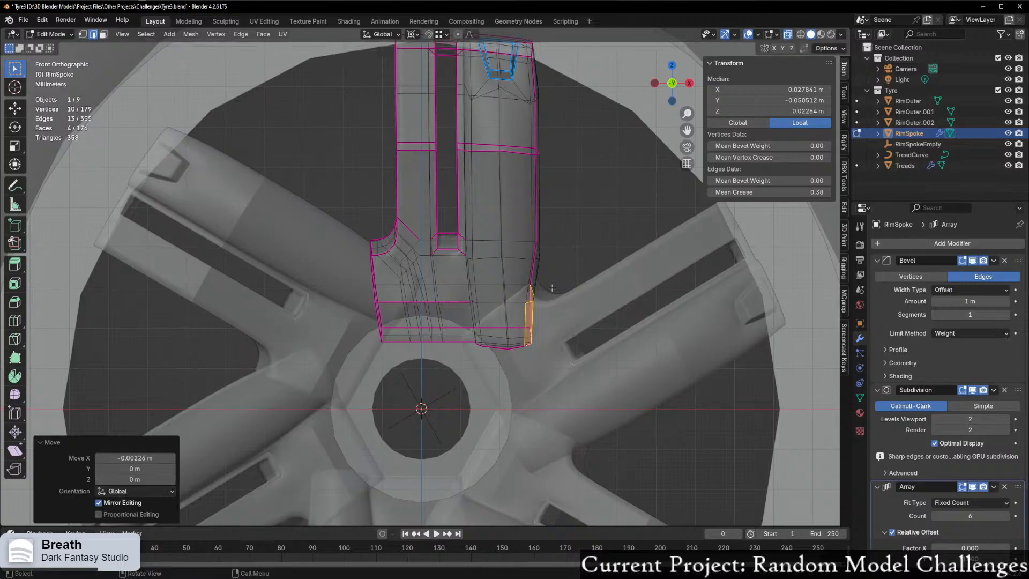
Step: Move the thick arm's outer edges level with the slot's inner end about -0.0014 m along global X
left_click_drag(523, 234, 569, 265)
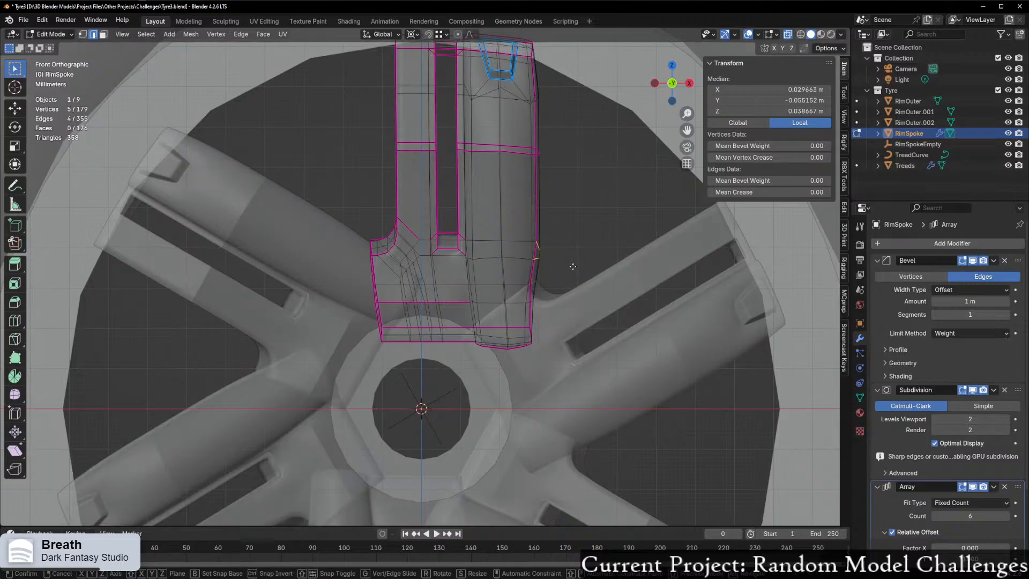
key("g")
key("y")
key("x")
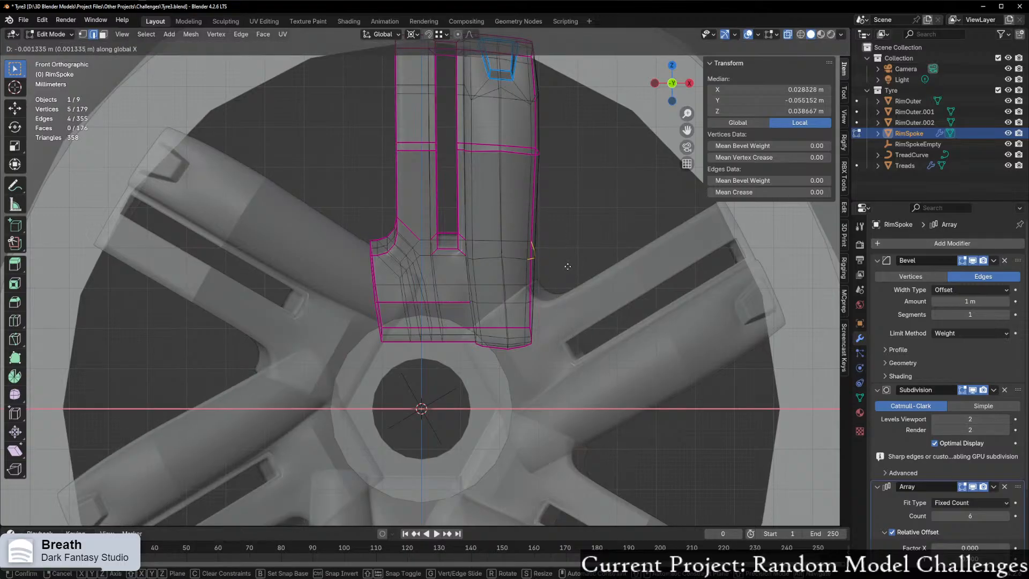
left_click(567, 265)
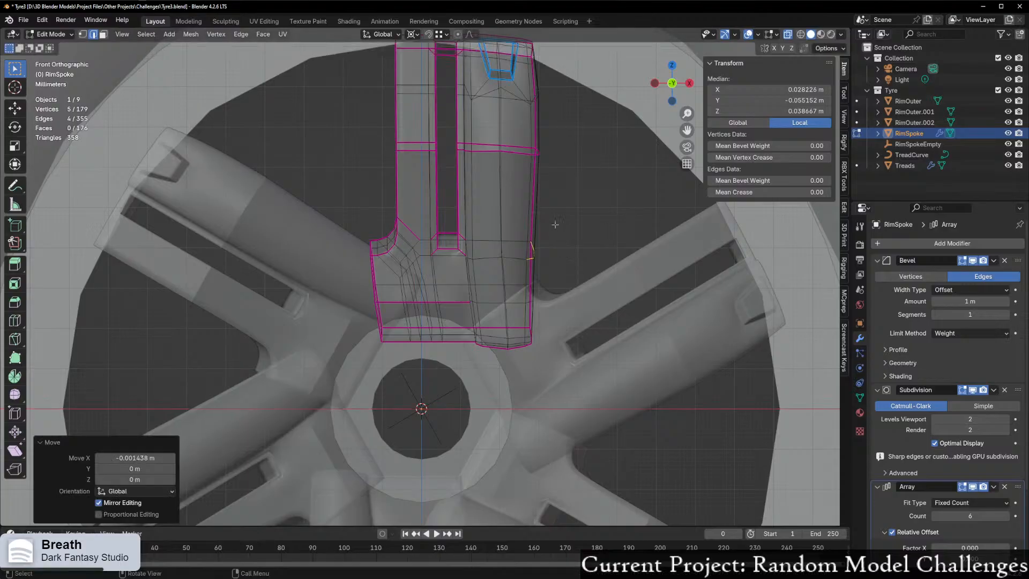
Step: Move the outer edges at the thick arm's creased middle loop about -0.0012 m along global X
left_click(535, 152, "alt")
key("g")
key("y")
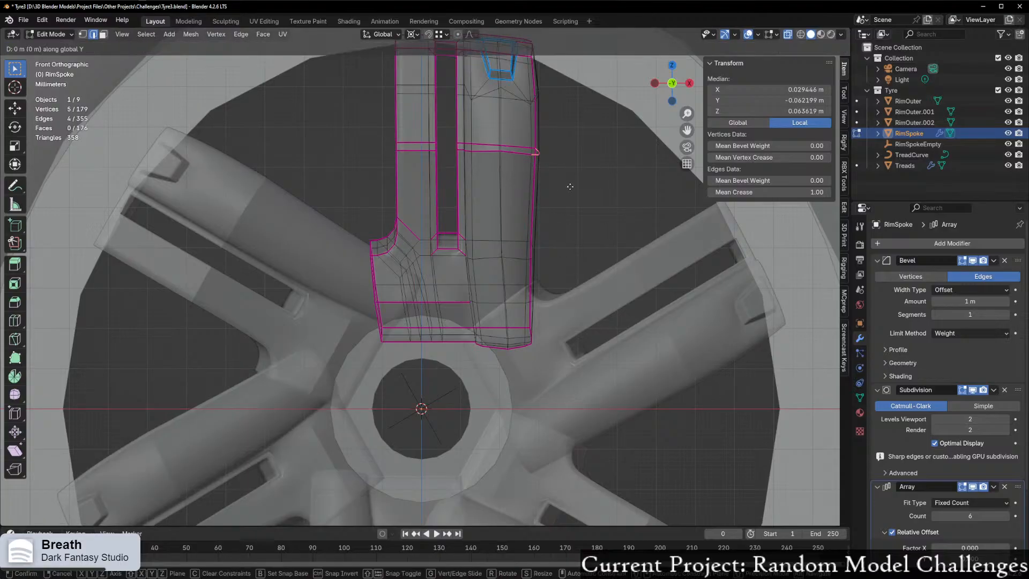
key("x")
left_click(564, 186)
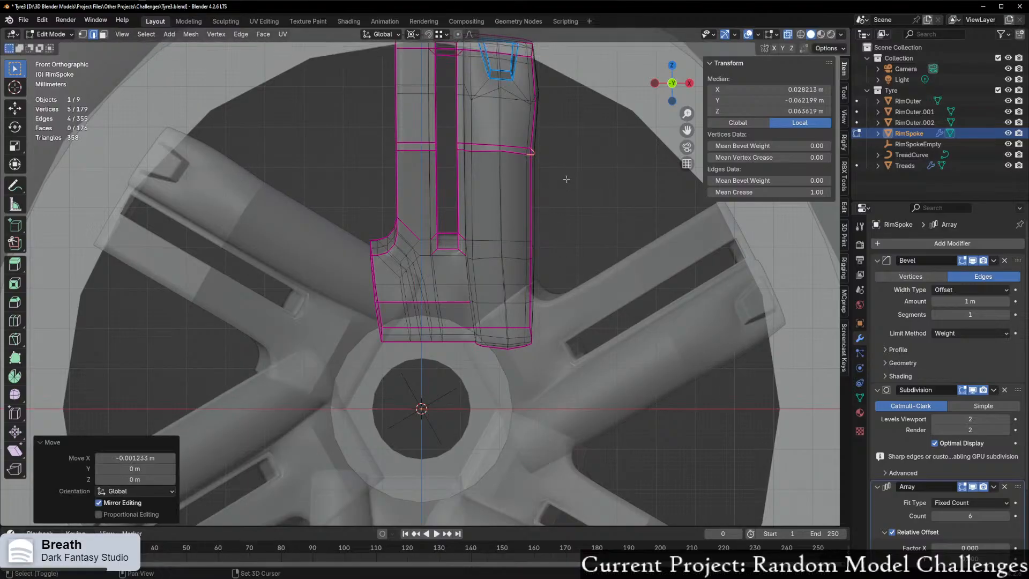
Step: Move the thick arm's outer edges just below the notch about -0.0011 m along global X
scroll(562, 177, "up", 5)
left_click_drag(534, 218, 589, 272)
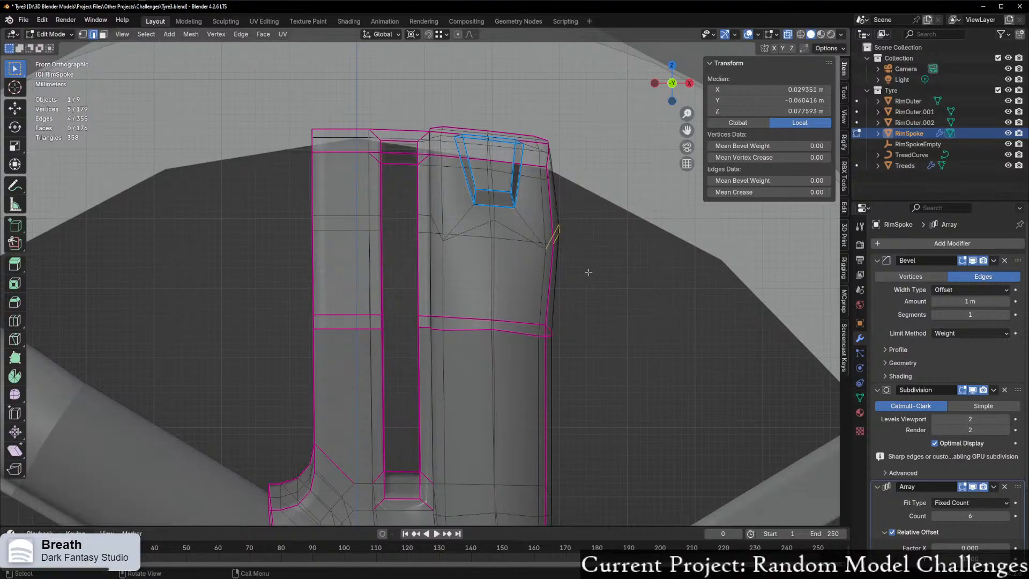
key("g")
key("x")
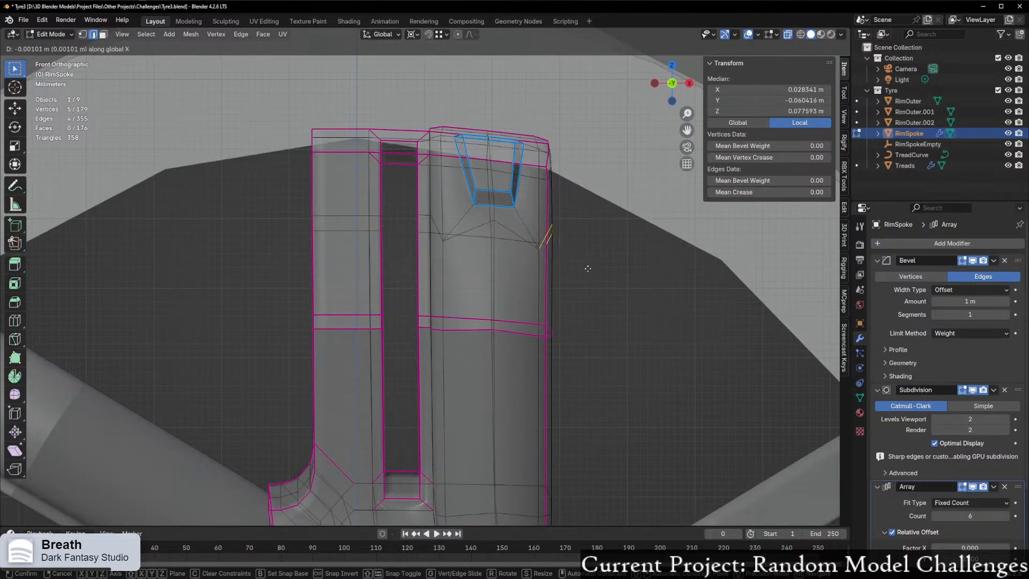
left_click(587, 268)
Step: Examine how the narrowed spokes meet each other around the hub ring, with X-ray off
scroll(563, 305, "down", 8)
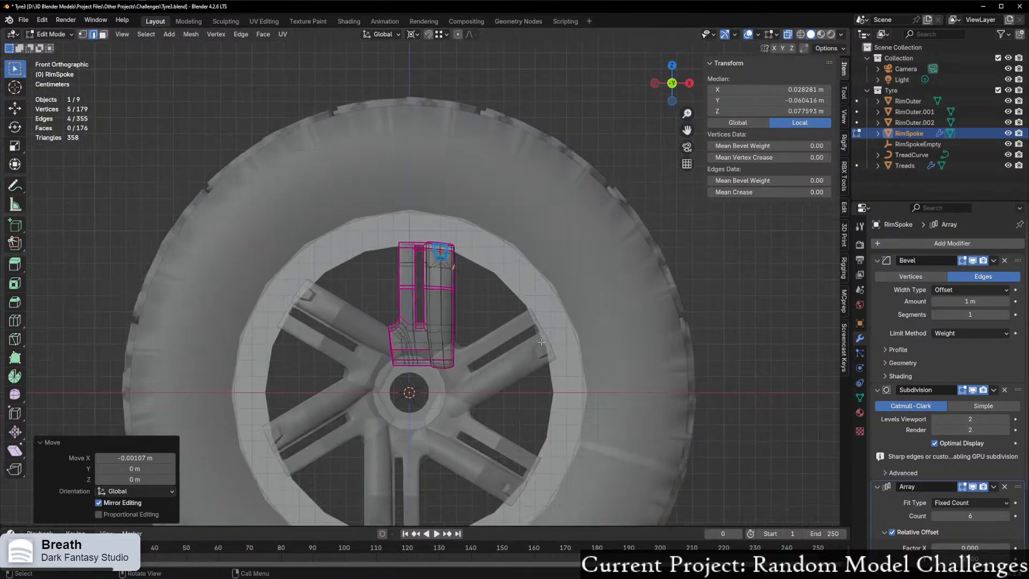
key("ctrl+Tab")
left_click(456, 360)
mouse_move(457, 360)
middle_mouse_down()
mouse_move(482, 367)
mouse_move(471, 362)
mouse_move(457, 396)
mouse_move(447, 343)
mouse_move(471, 383)
mouse_move(458, 361)
middle_mouse_up()
key("ctrl+Tab")
left_click(576, 374)
key("ctrl+Tab")
left_click(429, 379)
key("alt+z")
scroll(444, 322, "up", 5)
key("ctrl+Tab")
left_click(572, 340)
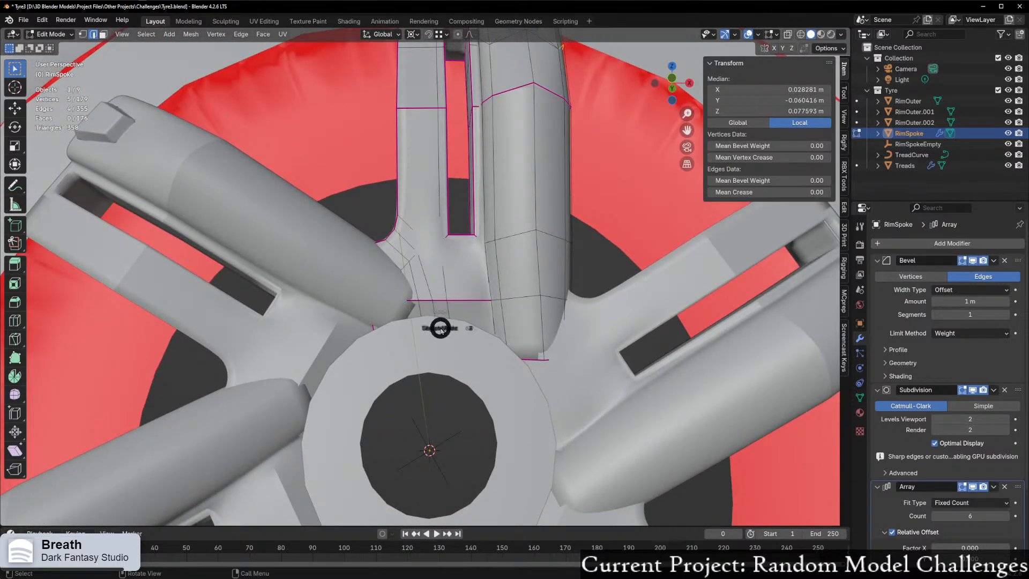
key("Escape")
Step: Reposition the rear vertex where the curved fillet ends on the spoke's wide base
middle_click_drag(388, 342, 581, 350)
scroll(379, 366, "up", 2)
key("alt+z")
key("1")
left_click(685, 320)
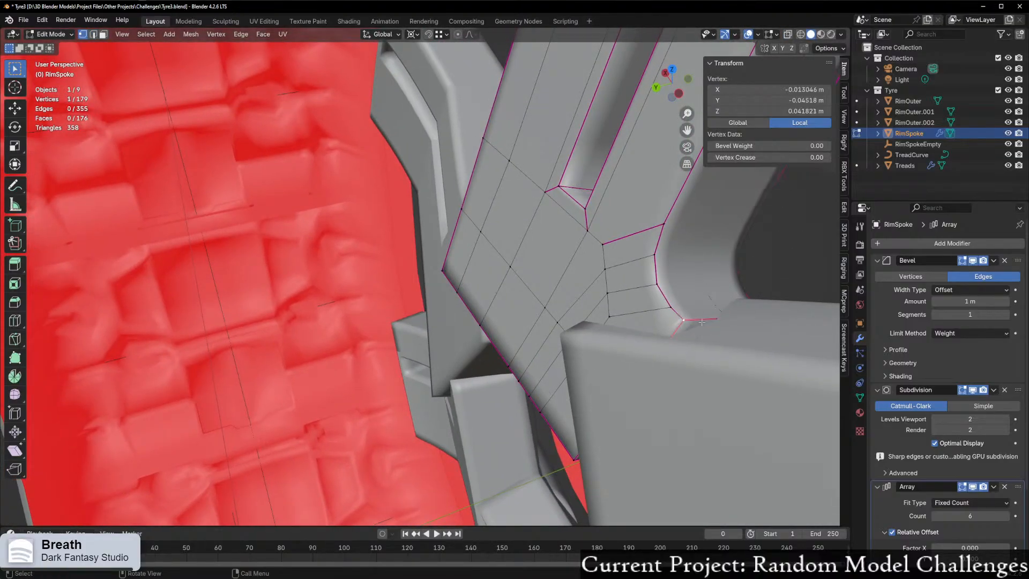
key("g")
left_click(692, 328)
Step: Move the outermost edge segment of the base's rear bottom edge about -0.0032 m along global Y
middle_click_drag(692, 329, 659, 355)
middle_click_drag(579, 338, 287, 289)
key("2")
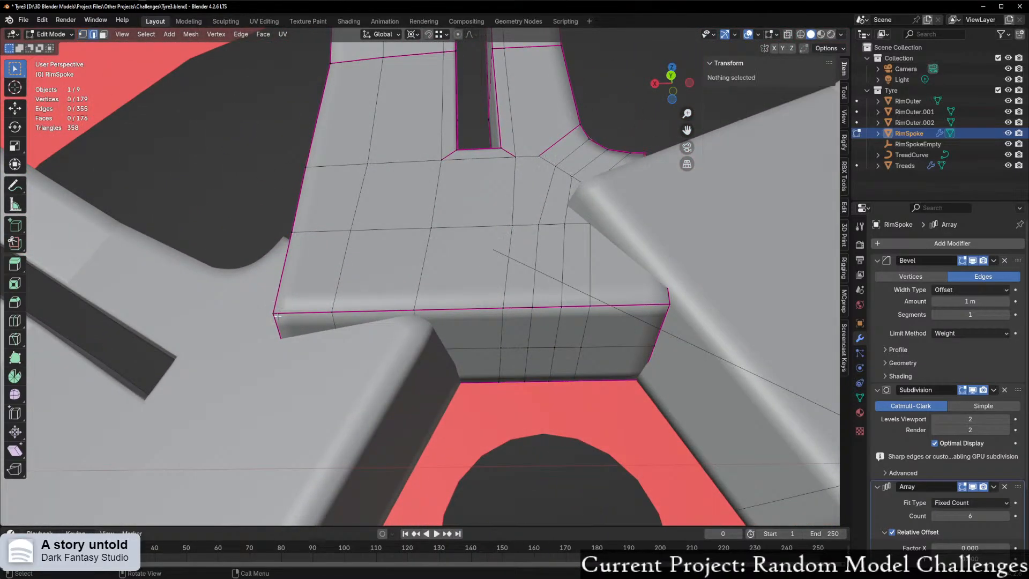
left_click(314, 326)
key("g")
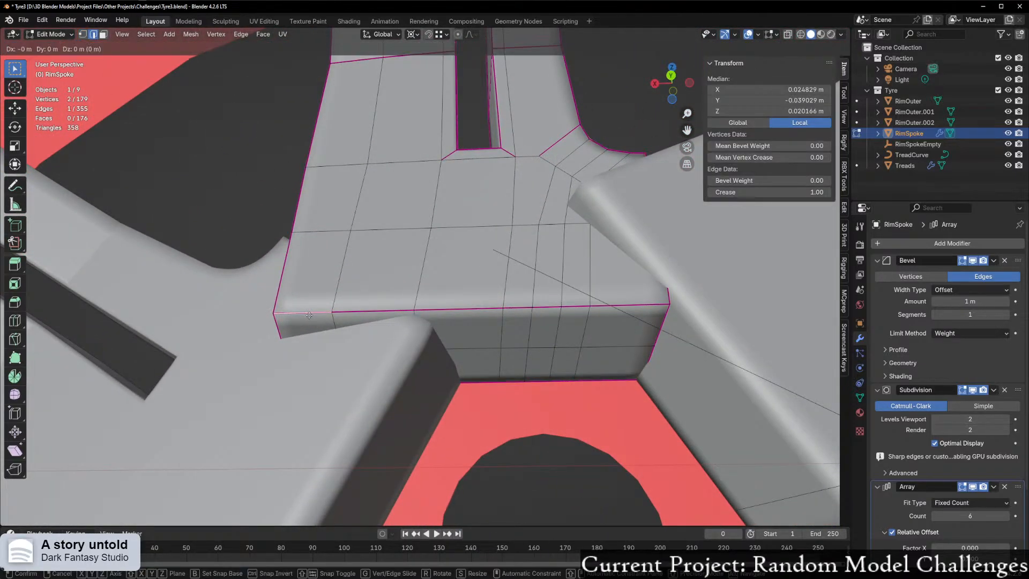
key("y")
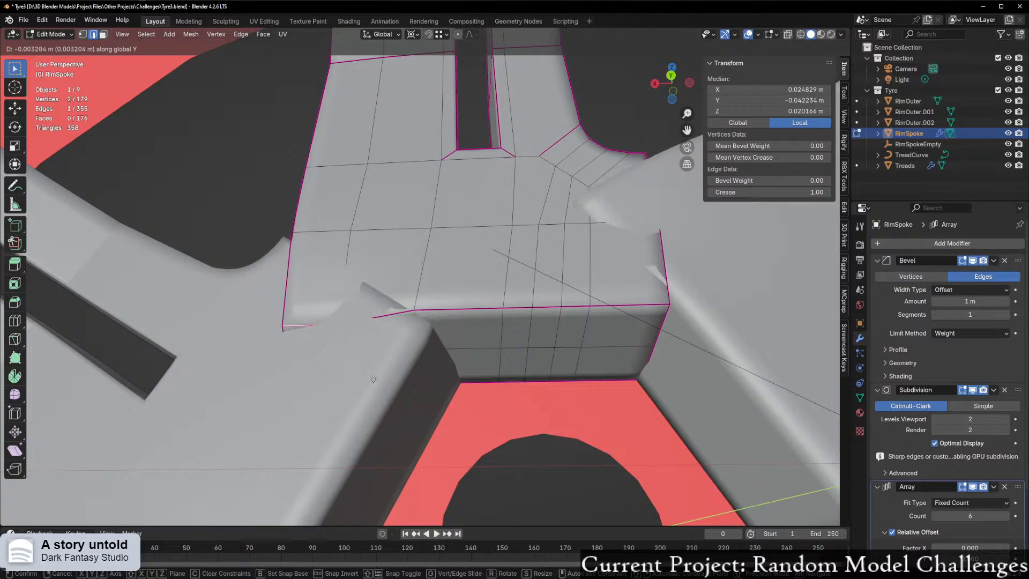
left_click(372, 380)
Step: Move the outer corner vertex of the base's rear bottom edge slightly further in negative global Y
middle_click_drag(300, 316, 382, 338)
key("1")
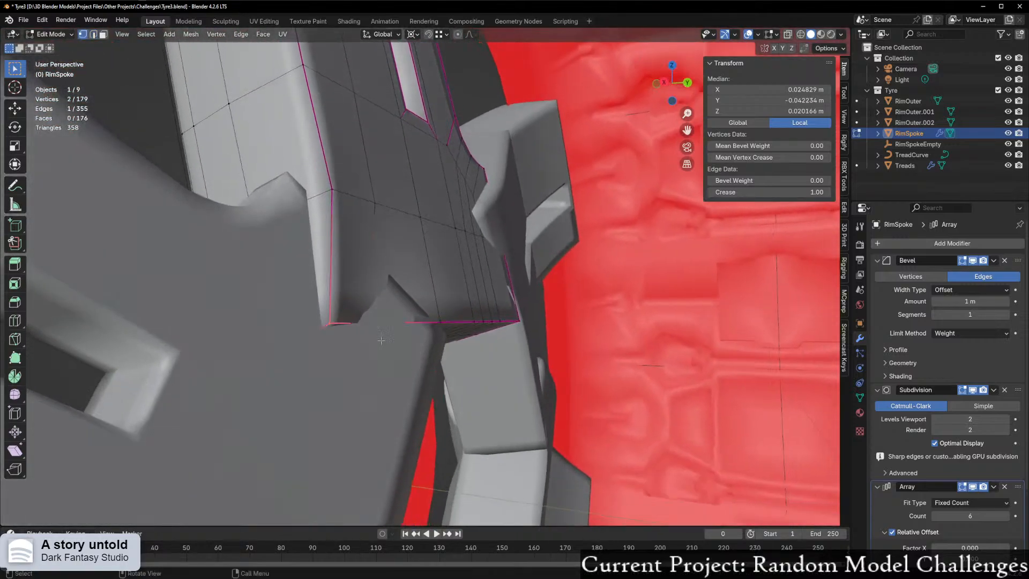
left_click(340, 328)
key("g")
key("y")
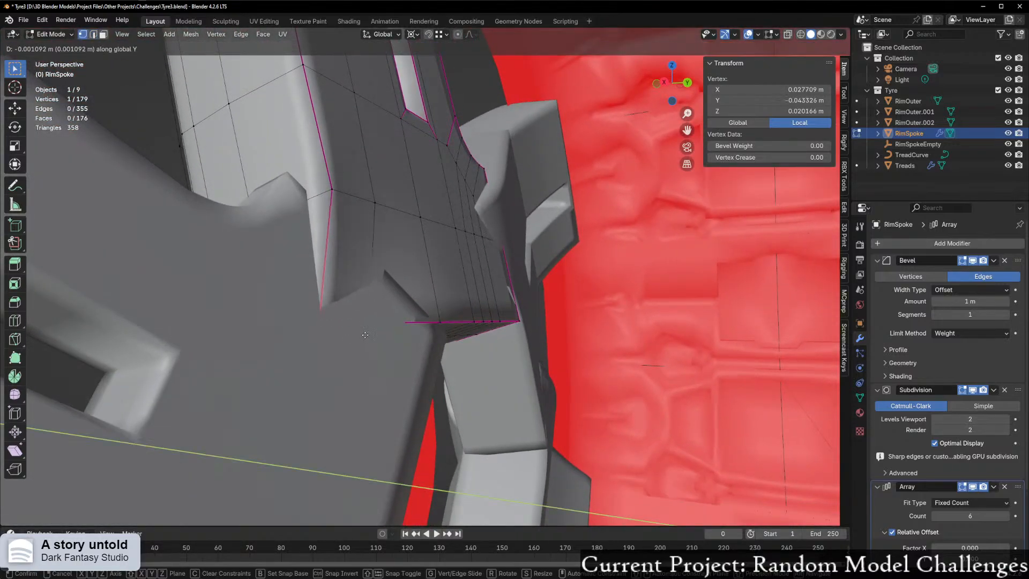
left_click(373, 328)
Step: Move the rear side-edge vertex just above that bottom corner about -0.0024 m along global Y
middle_click_drag(372, 328, 333, 308)
key("g")
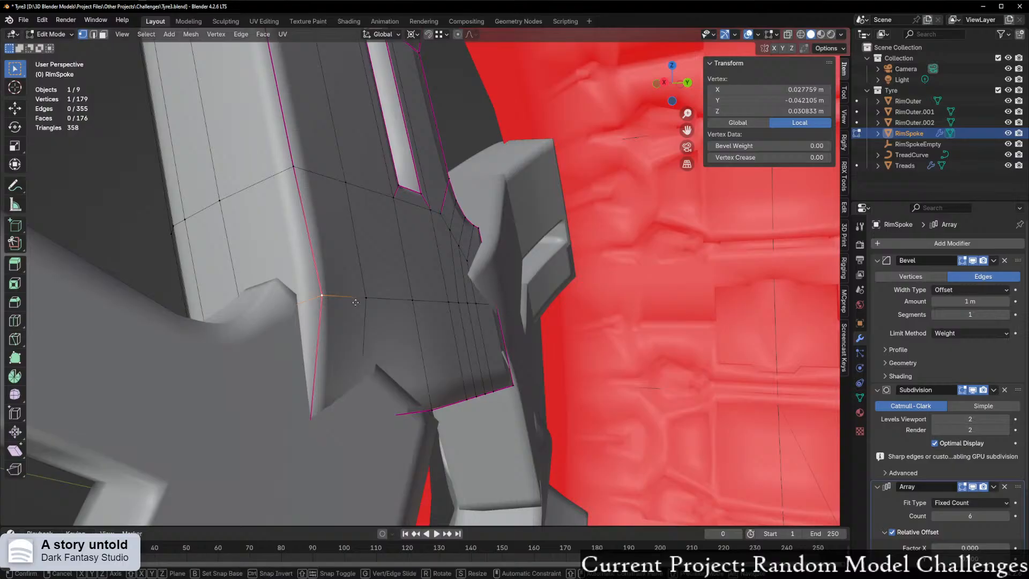
key("y")
left_click(337, 306)
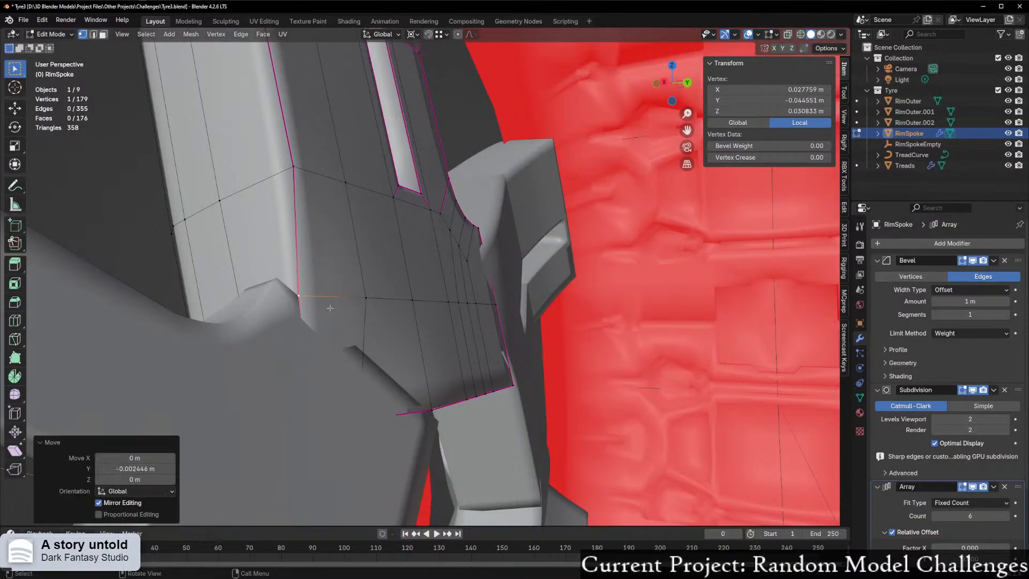
middle_click_drag(338, 307, 426, 326)
Step: Move the adjacent inner vertex on the base's rear face about -0.001 m along global Y
key("ctrl+z")
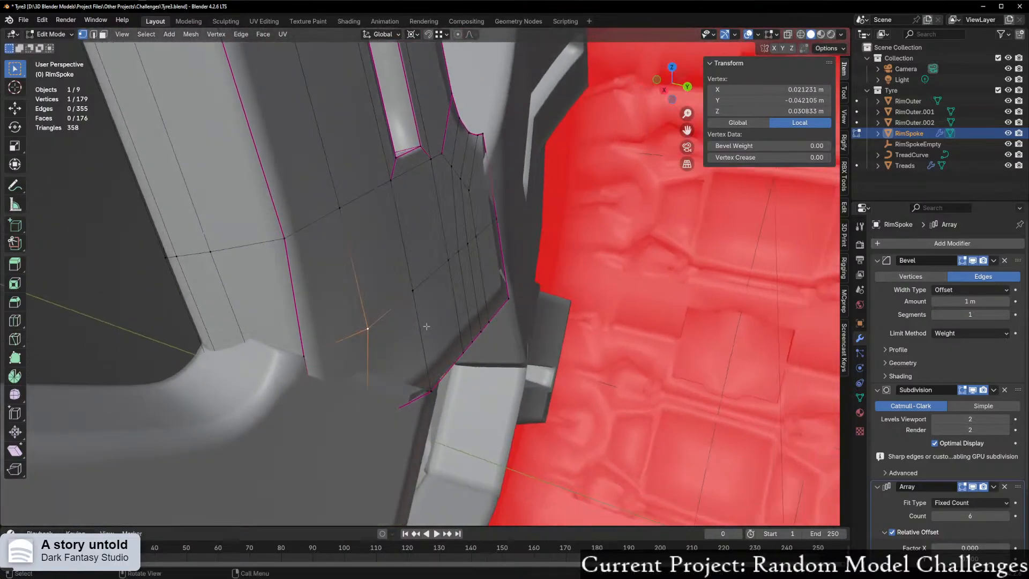
key("g")
key("y")
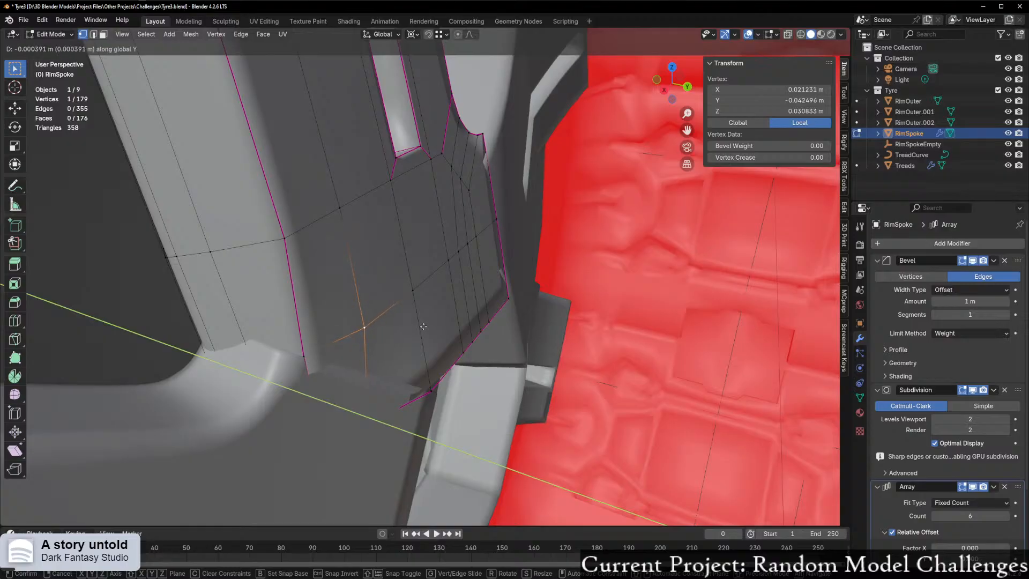
left_click(419, 326)
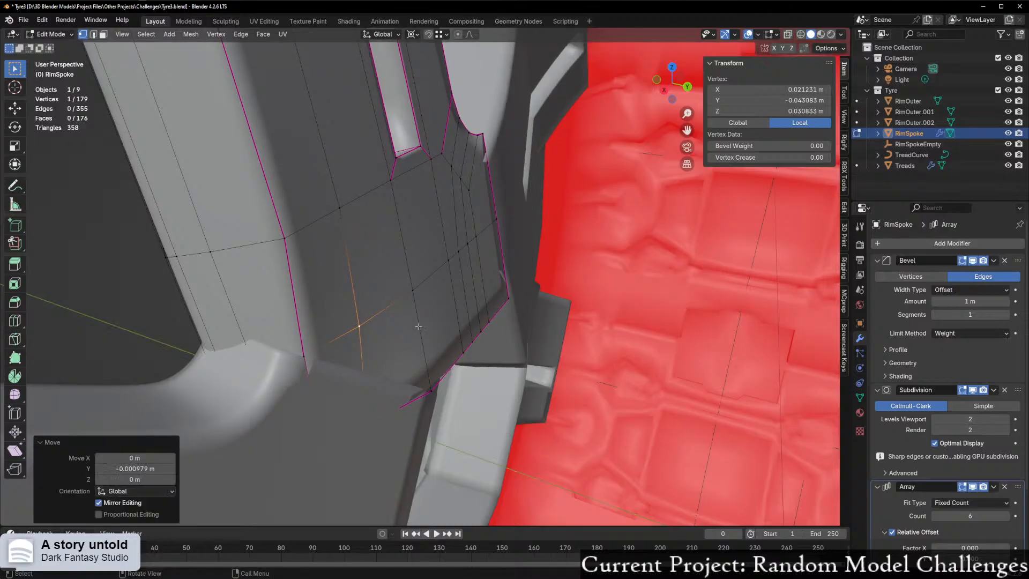
Step: Nudge the third vertex from the outer corner on the base's rear bottom edge along global Y
middle_click_drag(419, 326, 383, 295)
mouse_move(383, 295)
middle_mouse_down()
mouse_move(426, 236)
mouse_move(401, 291)
middle_mouse_up()
left_click(404, 268)
key("g")
key("y")
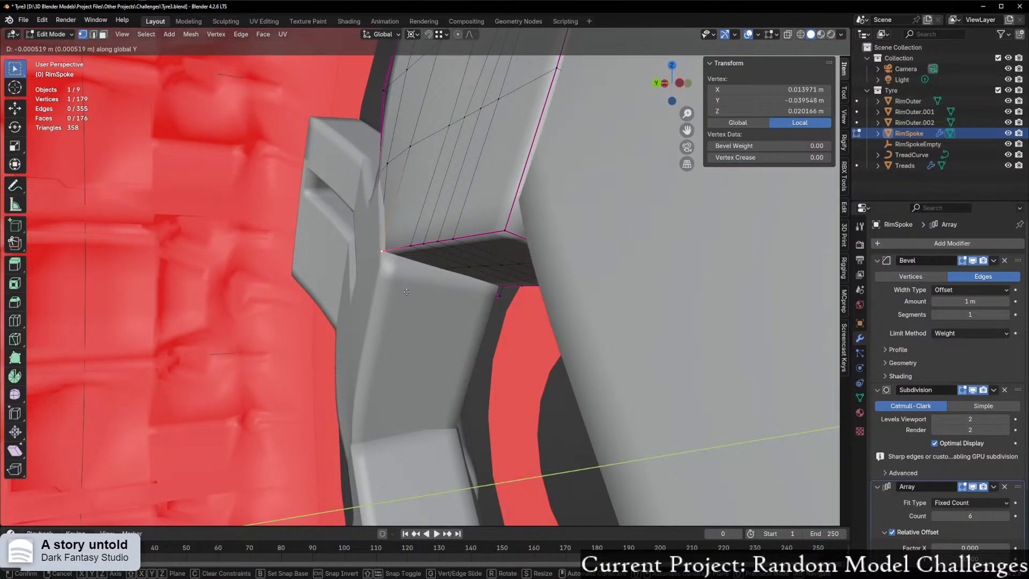
left_click(407, 284)
Step: Adjust the vertex beside the outer corner of the base's rear bottom edge along global Y, and select its inner neighbour
middle_click_drag(407, 284, 420, 360)
scroll(397, 356, "up", 3)
key("alt+z")
mouse_move(364, 342)
middle_mouse_down()
mouse_move(345, 340)
mouse_move(347, 350)
middle_mouse_up()
key("alt+z")
left_click(349, 352)
key("alt+z")
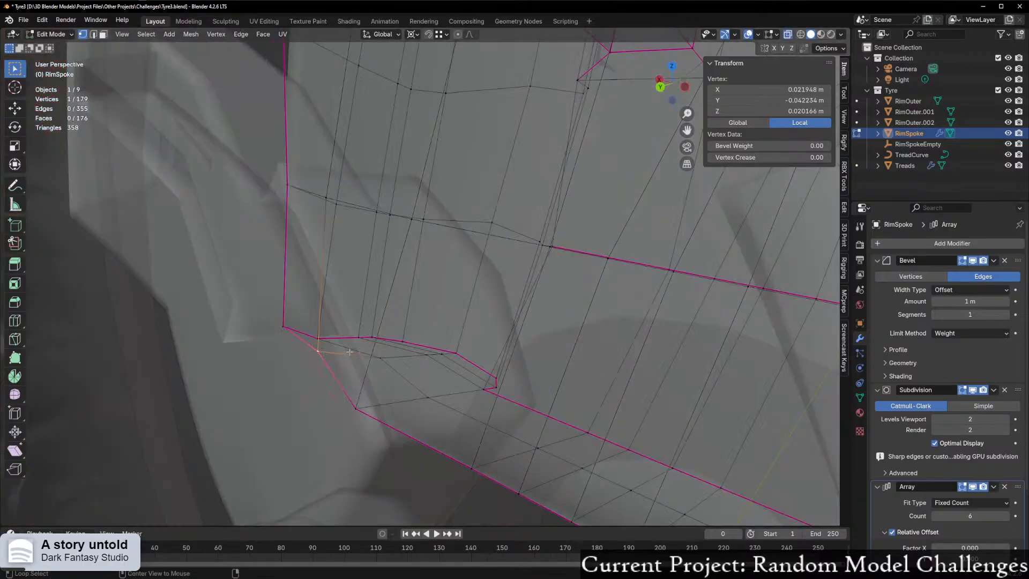
key("alt+z")
key("g")
key("y")
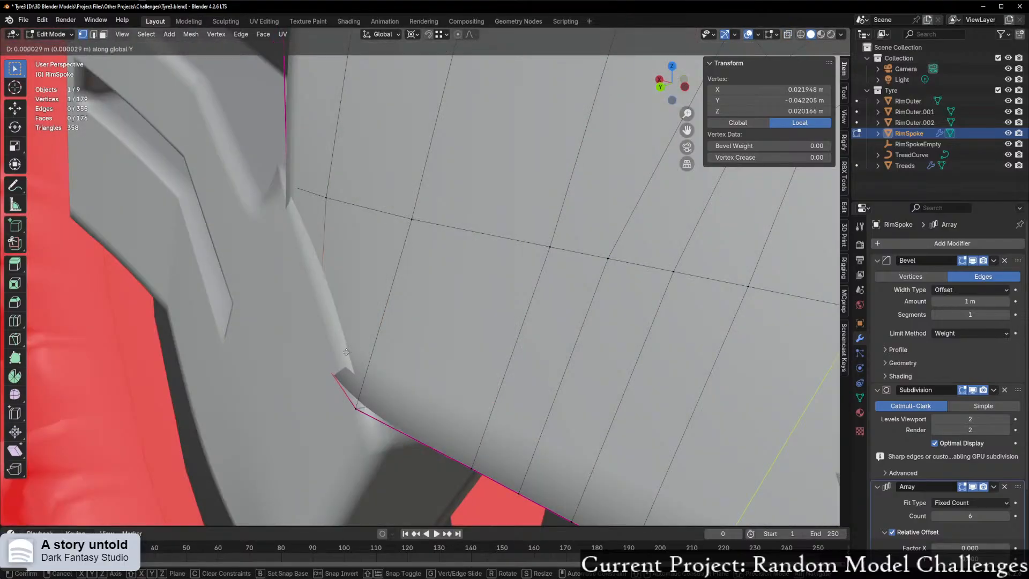
left_click(253, 374)
left_click(400, 391)
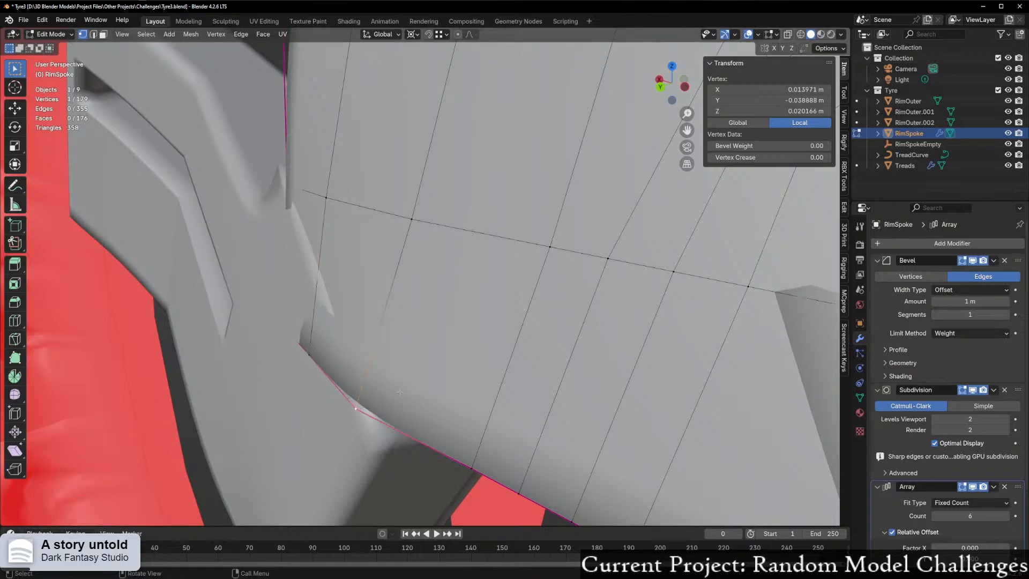
Step: Move the selected vertex on the base's rear bottom edge about -0.0004 m along global Y
key("g")
key("y")
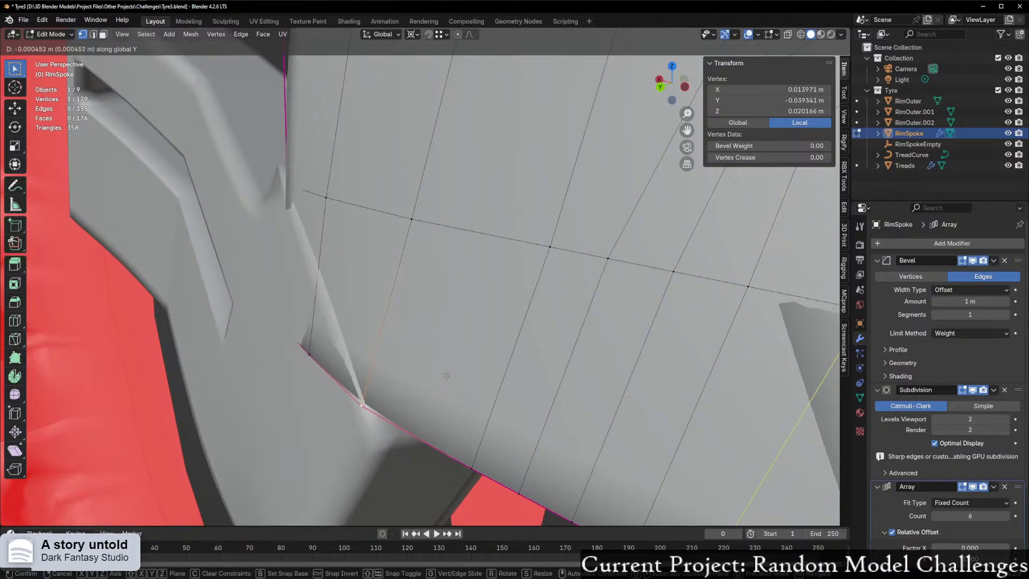
left_click(418, 388)
middle_click_drag(418, 388, 454, 390)
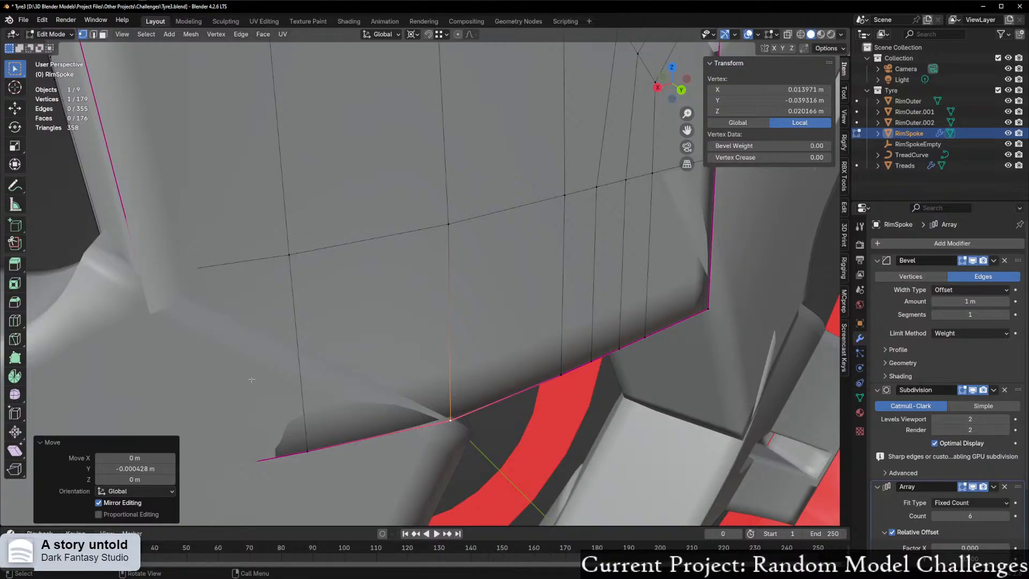
Step: Move the rear side-edge vertex just above the base's bottom corner about 0.0011 m along global X
middle_click_drag(252, 379, 367, 281)
key("alt+z")
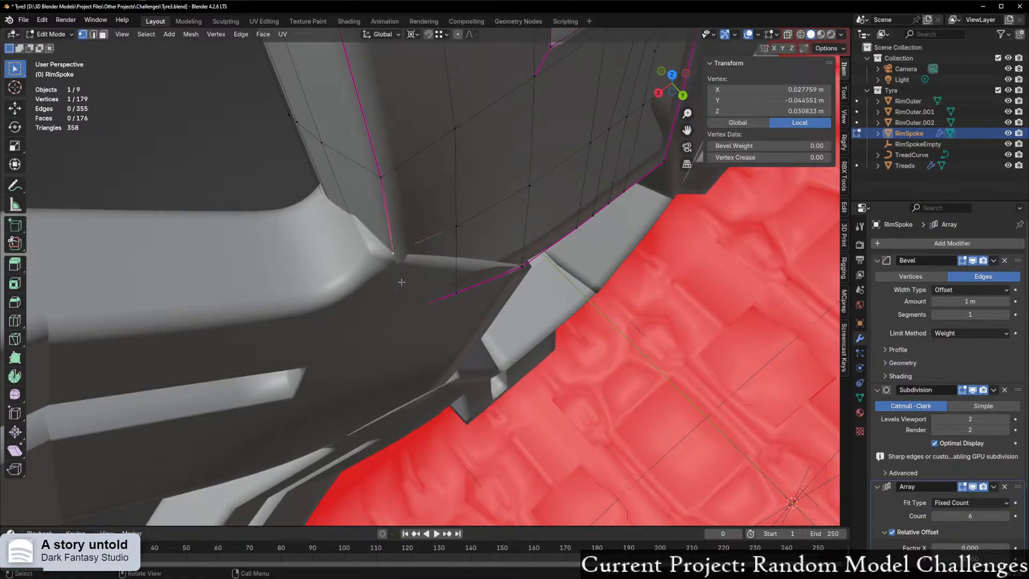
middle_click_drag(401, 282, 377, 290)
key("g")
key("x")
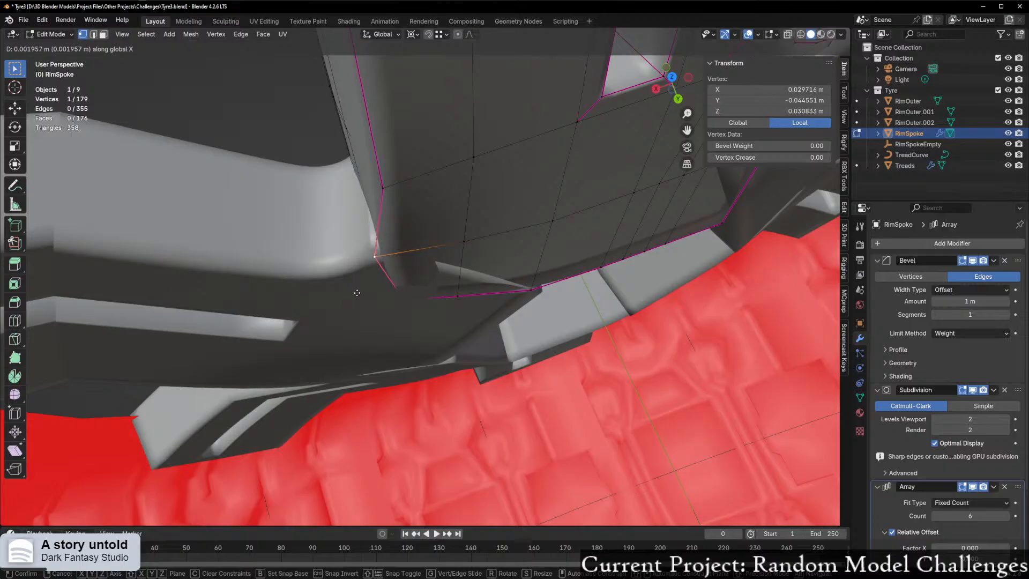
left_click(362, 290)
middle_click_drag(363, 290, 396, 287)
Step: Nudge the neighbouring vertex on the base's side face outward along global X
key("alt+z")
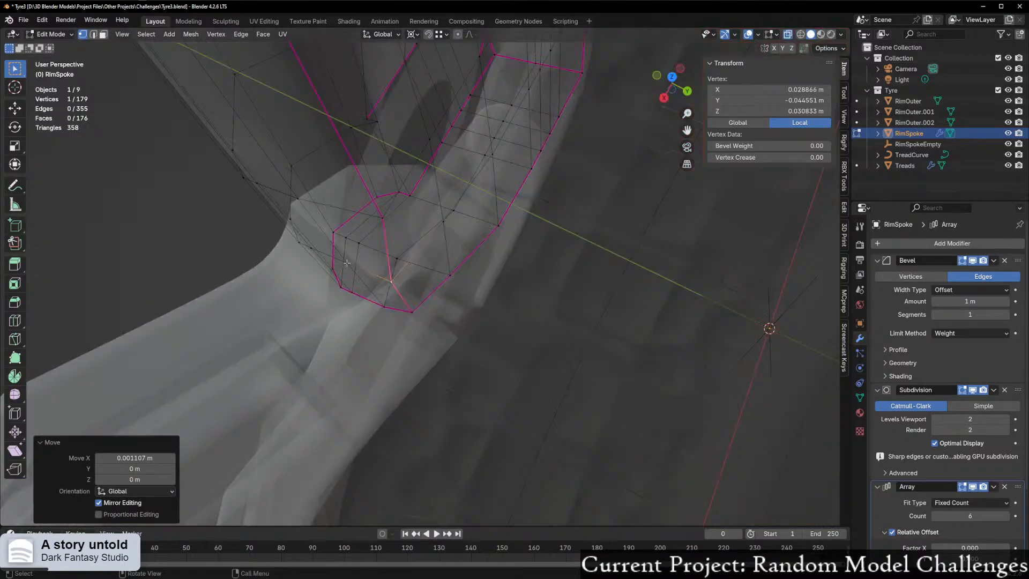
left_click(349, 264)
key("alt+z")
key("g")
key("x")
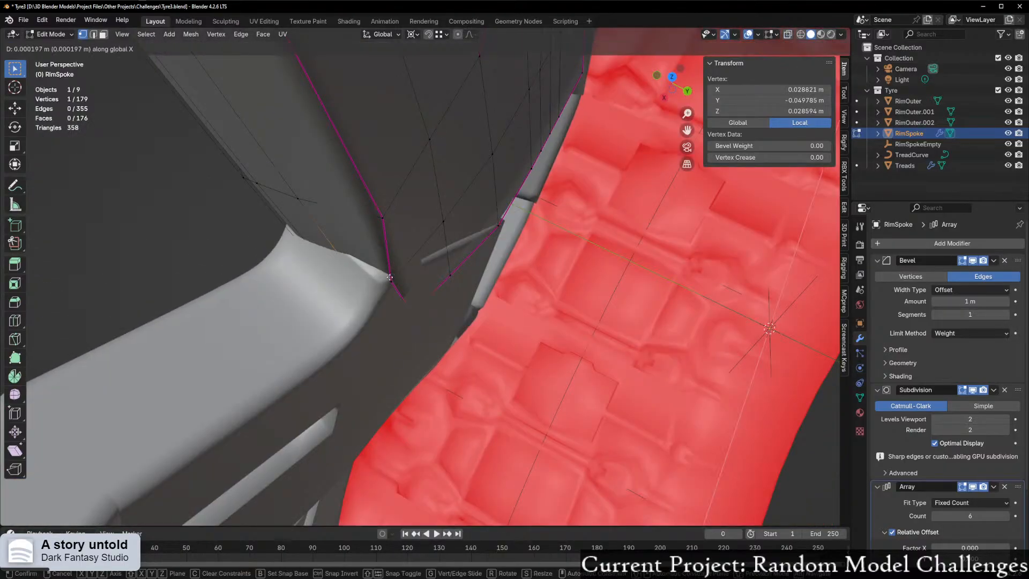
left_click(381, 280)
Step: Move the next vertex up the base's rear side edge about 0.0011 m along global X
middle_click_drag(382, 280, 414, 229)
key("g")
key("x")
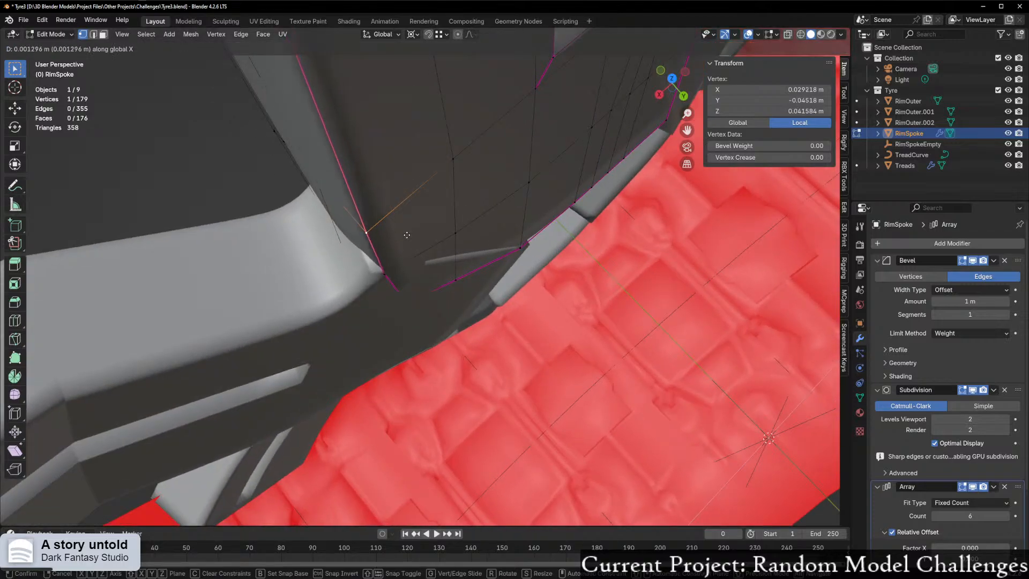
left_click(408, 234)
Step: Examine from several angles and the straight back view how the spoke's base meets its neighbours and the hub ring
middle_click_drag(408, 235, 461, 264)
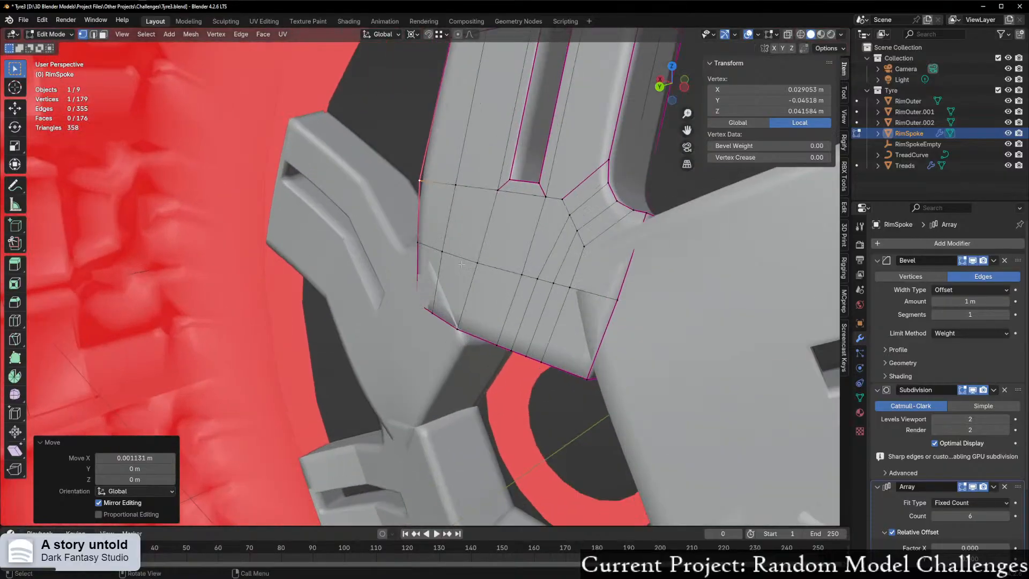
middle_click_drag(431, 297, 495, 293)
scroll(496, 293, "up", 3)
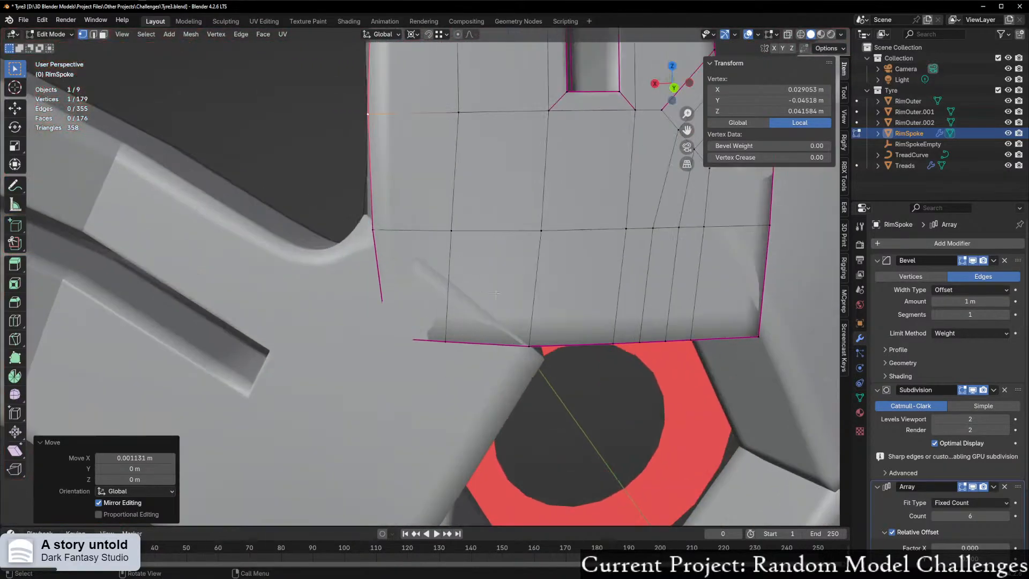
middle_click_drag(398, 259, 606, 266)
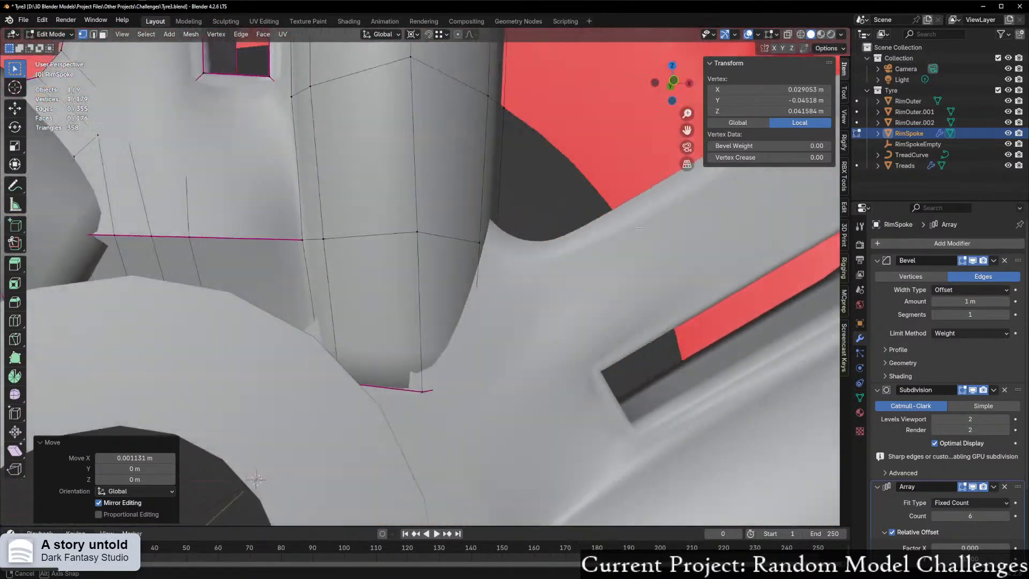
scroll(434, 263, "down", 4)
middle_click_drag(428, 257, 367, 286)
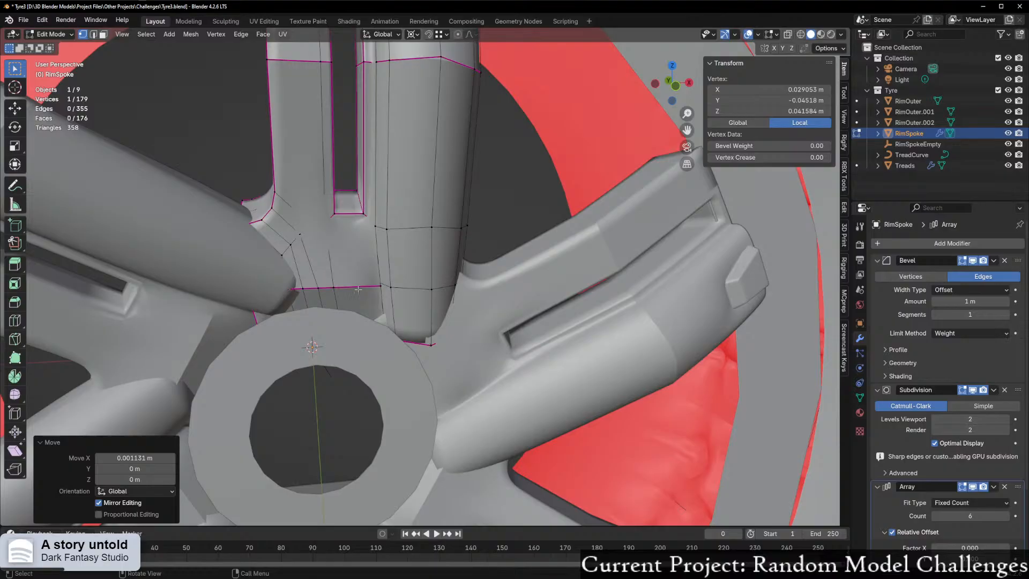
middle_click_drag(380, 272, 327, 253)
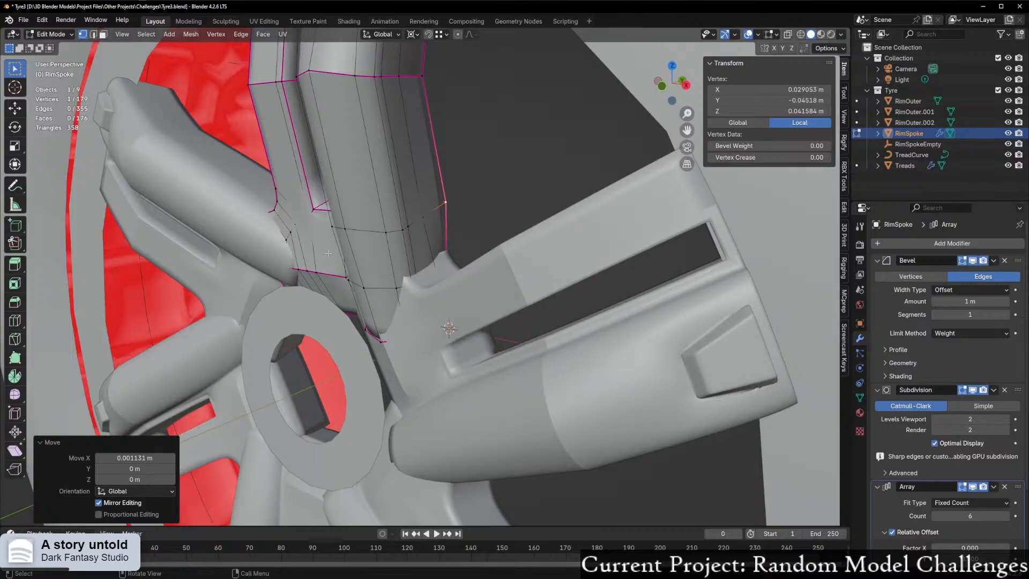
middle_click_drag(274, 2, 369, 153)
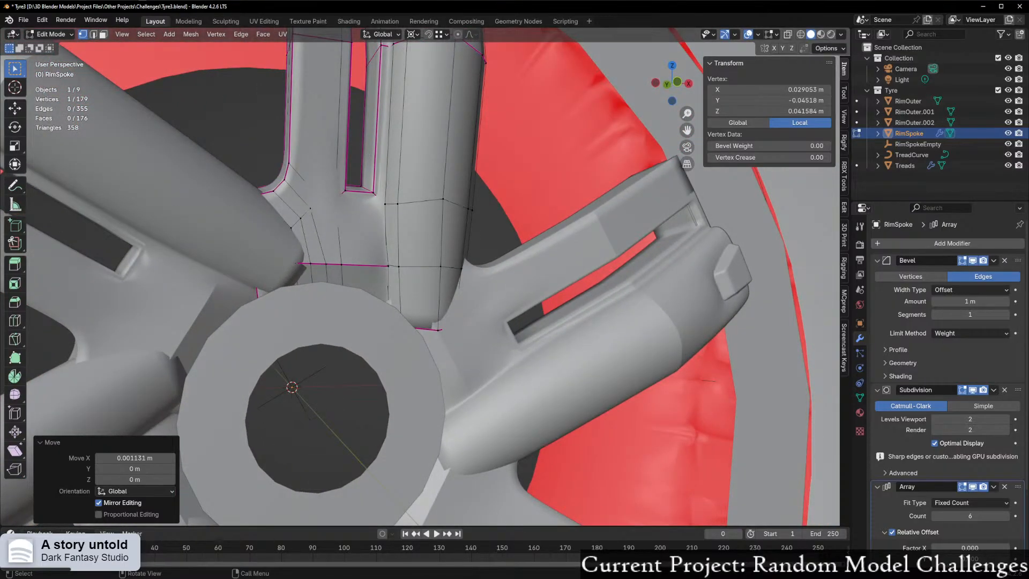
middle_click_drag(400, 260, 298, 252)
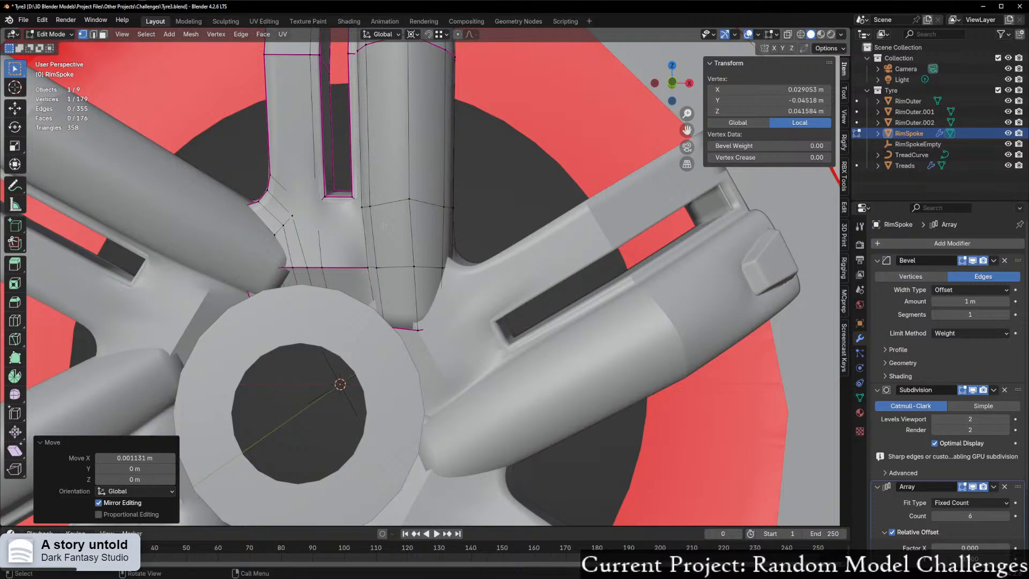
key("ctrl+KP_1")
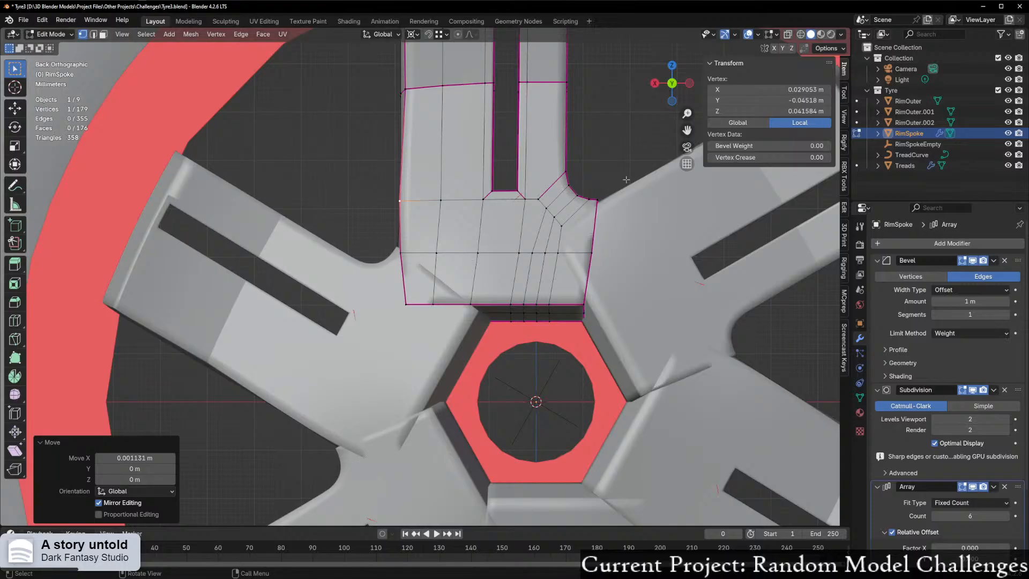
Step: Delete the faces of the spoke base's lowest section nearest the hub ring, on both front and rear sides
key("KP_1")
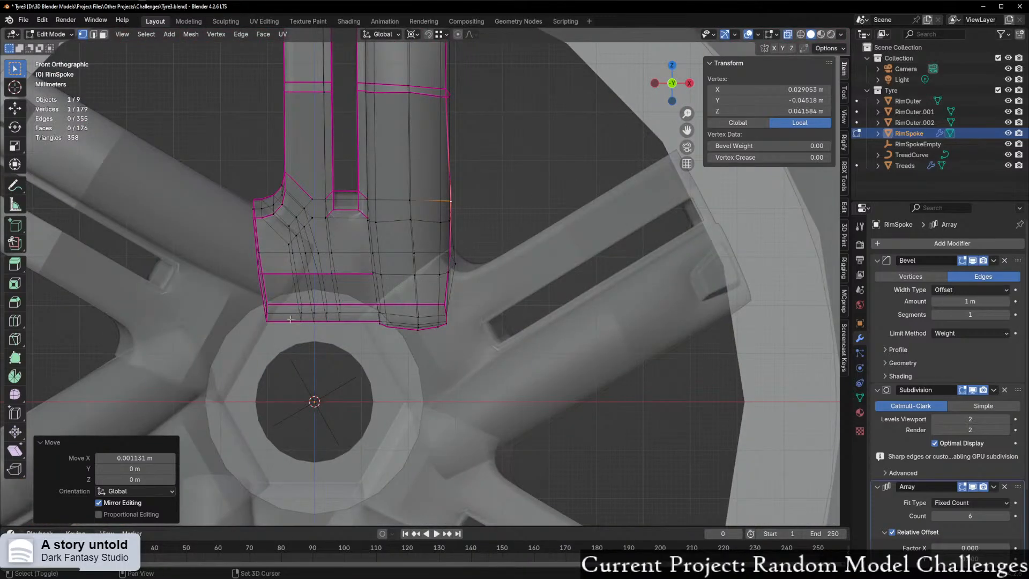
middle_click_drag(290, 320, 355, 342, "shift")
left_click_drag(254, 215, 576, 351)
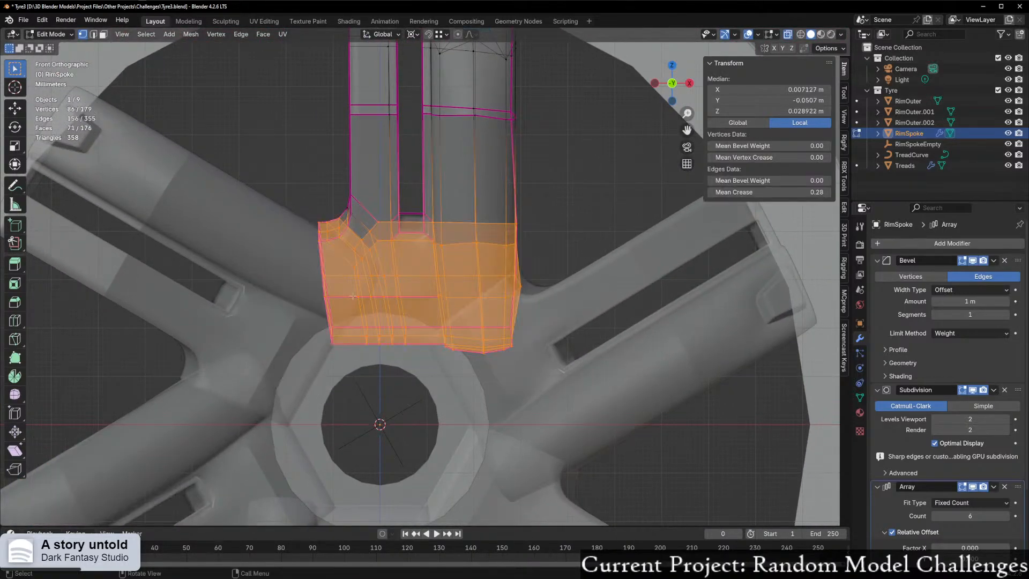
left_click_drag(321, 198, 530, 266, "ctrl")
middle_click_drag(530, 266, 521, 301)
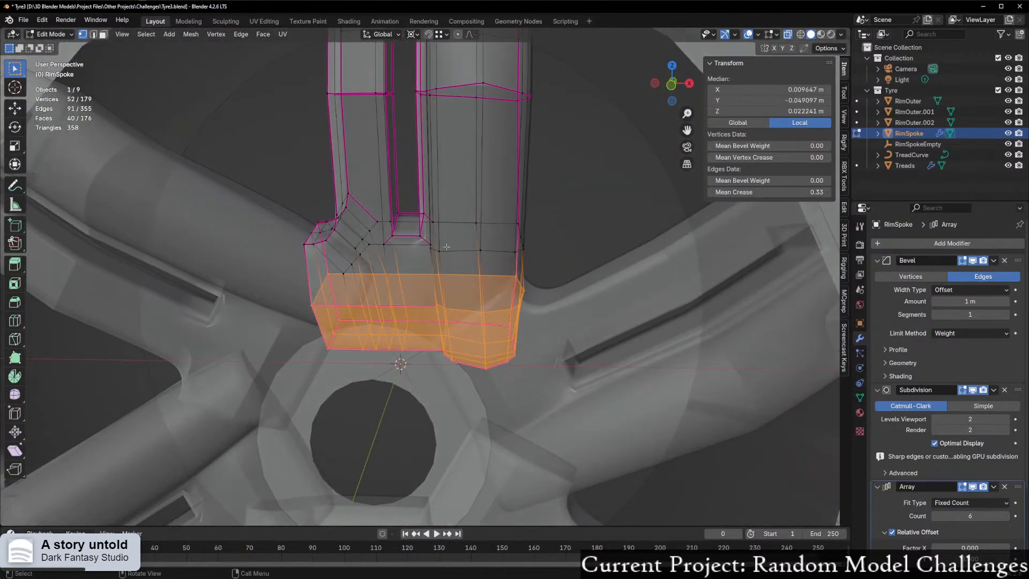
left_click(673, 89)
scroll(495, 282, "up", 1)
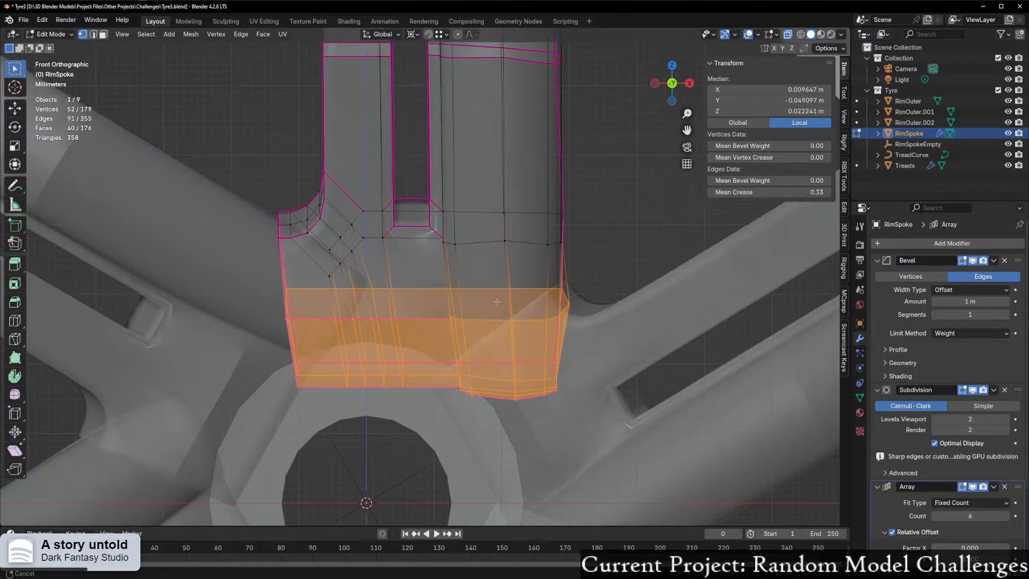
scroll(496, 282, "up", 1)
key("x")
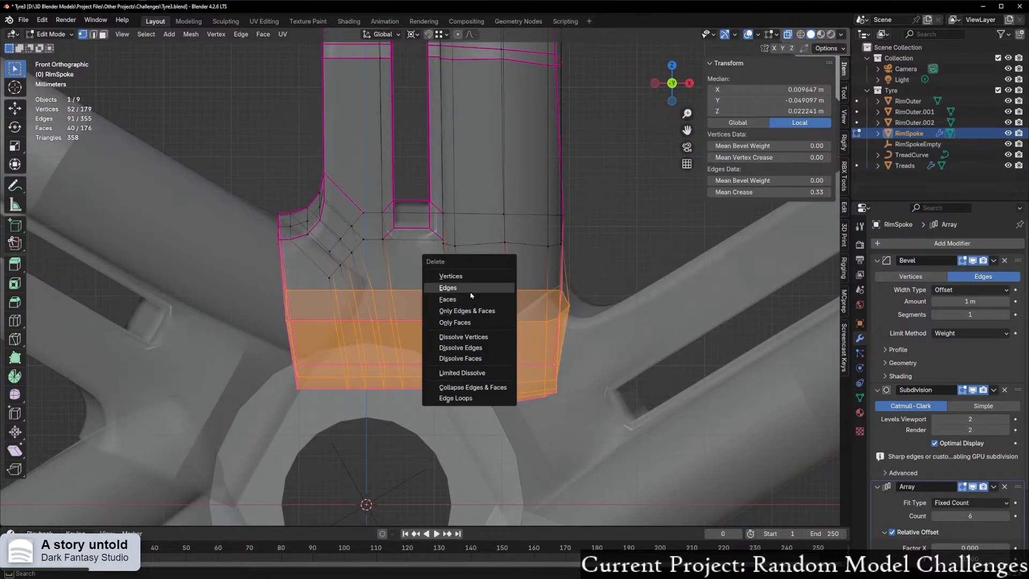
left_click(469, 300)
key("alt+z")
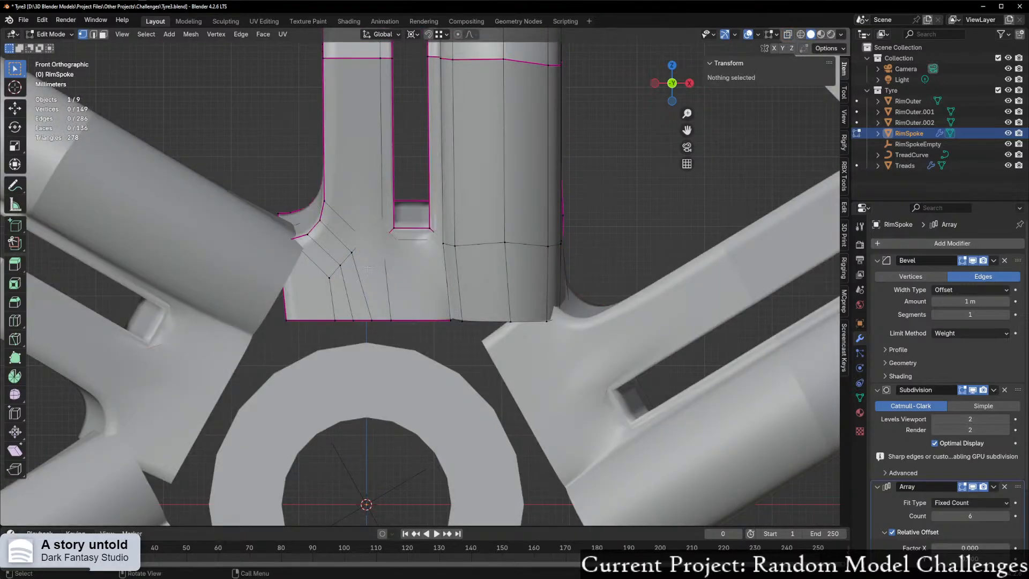
Step: Select all vertices along the open bottom boundary of the spoke's base, through the full depth of the mesh
key("alt+z")
left_click_drag(256, 287, 616, 371)
key("alt+z")
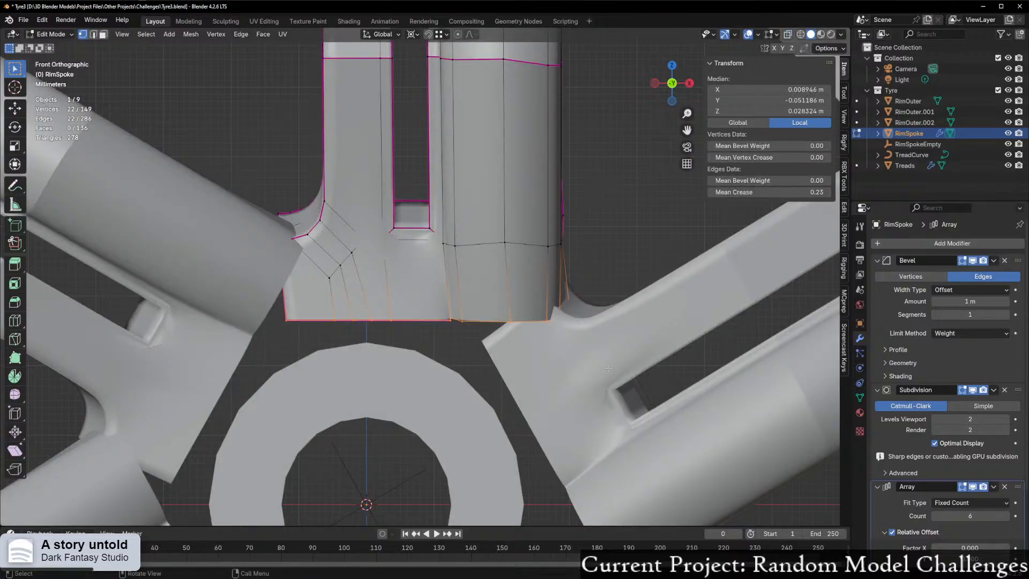
Step: Try to edge-slide the selected bottom boundary up the spoke by a factor of 0.626
key("g")
key("g")
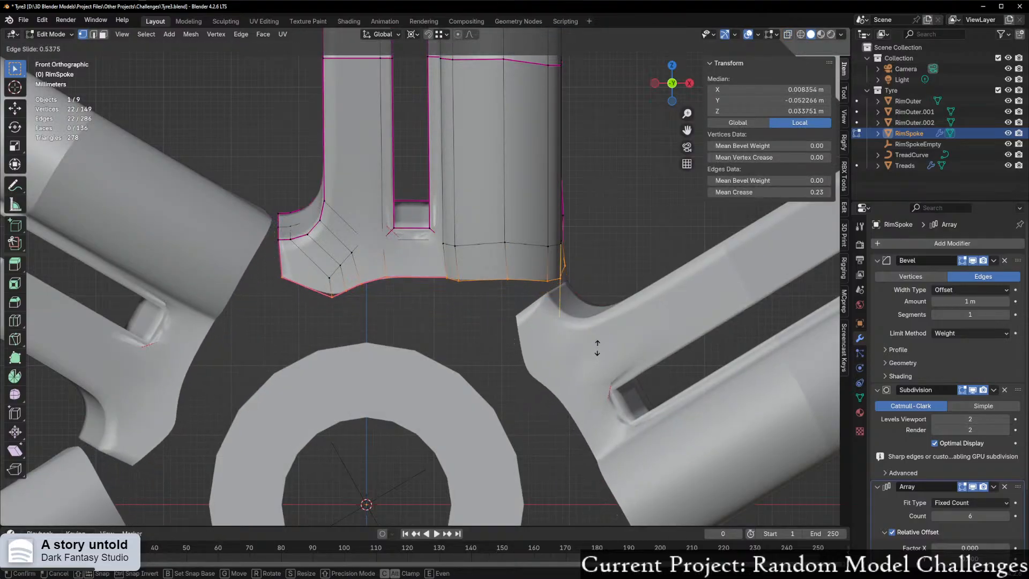
left_click(597, 346)
Step: Try flattening the bottom boundary with scale 0 along global Z and X, and undo the edge slide
key("s")
key("z")
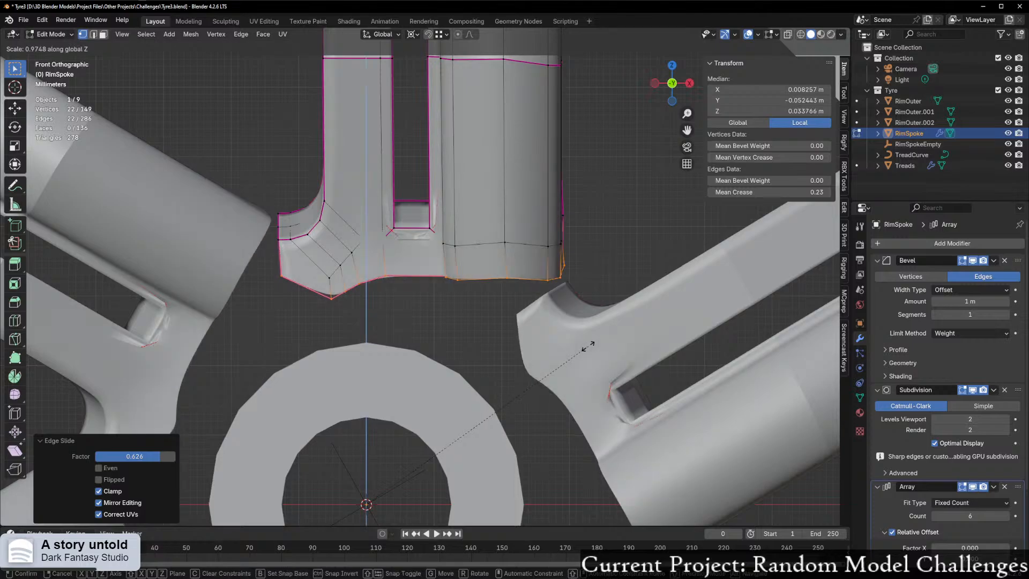
key("0")
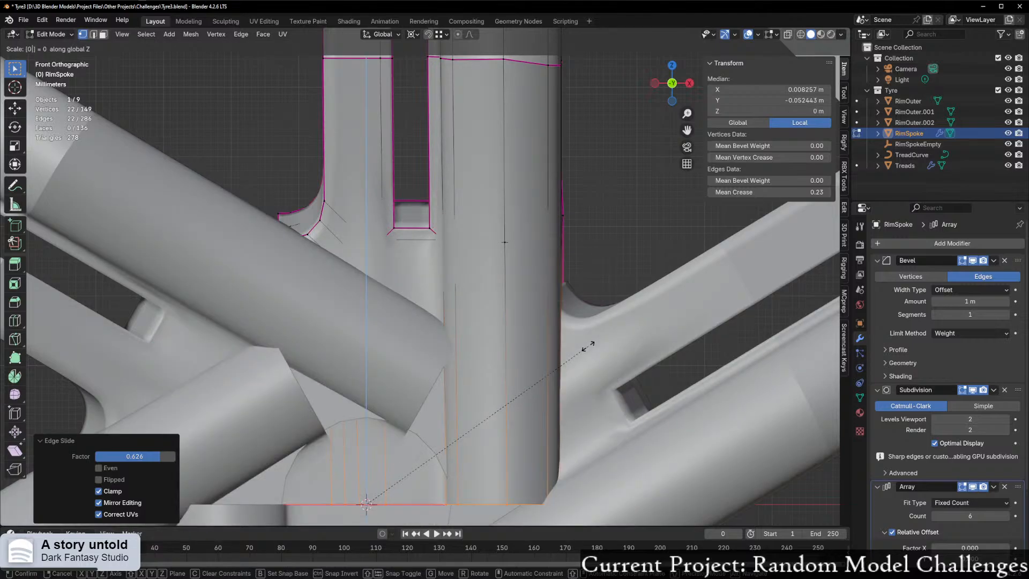
right_click(588, 346)
middle_click_drag(530, 317, 524, 296)
key("s")
key("z")
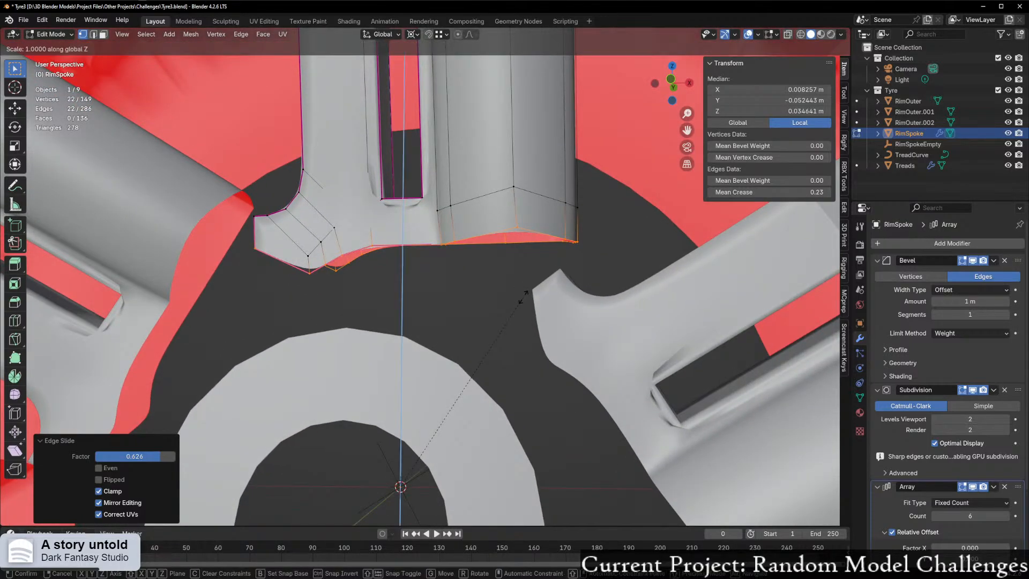
key("x")
key("0")
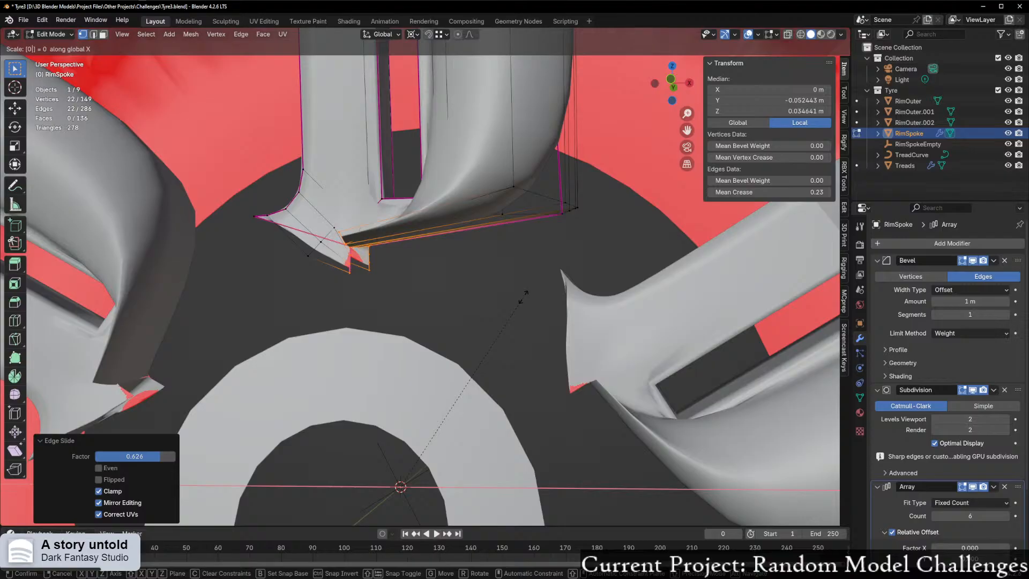
key("z")
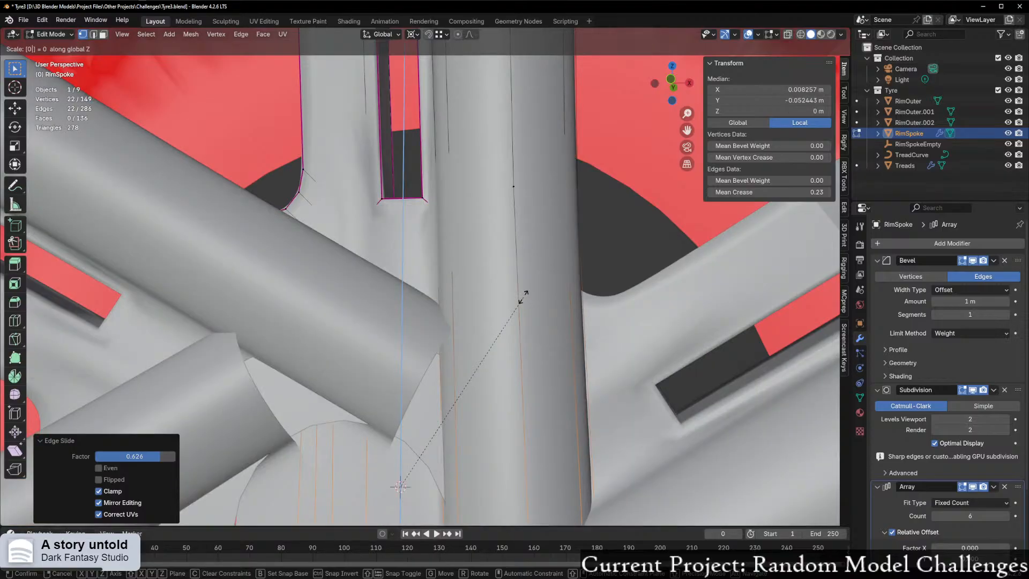
right_click(522, 296)
scroll(520, 295, "down", 4)
middle_click_drag(518, 294, 485, 307)
key("ctrl+z")
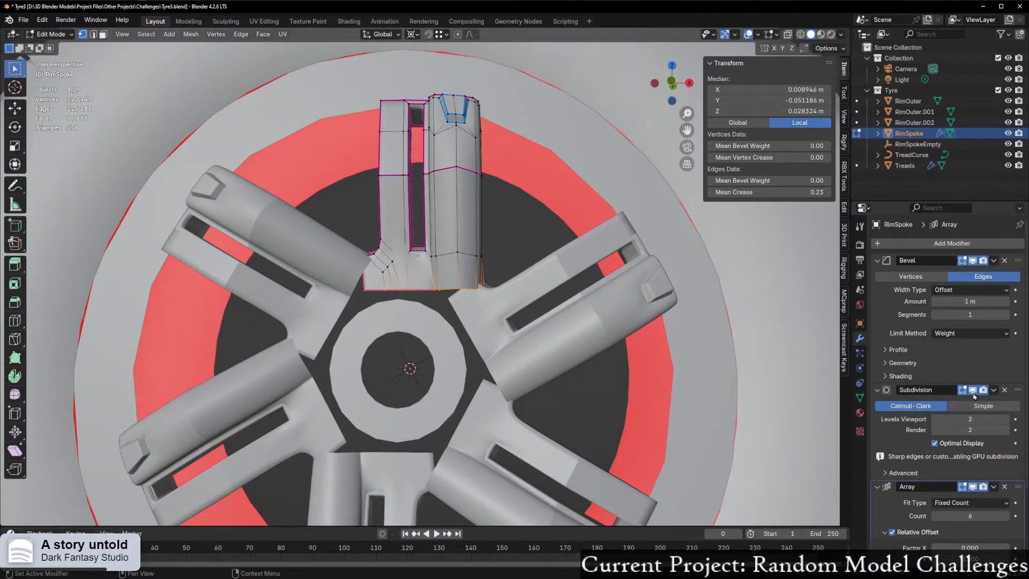
Step: Hide the Array modifier's result in the viewport so only the original spoke is displayed
left_click(963, 492)
left_click(972, 487)
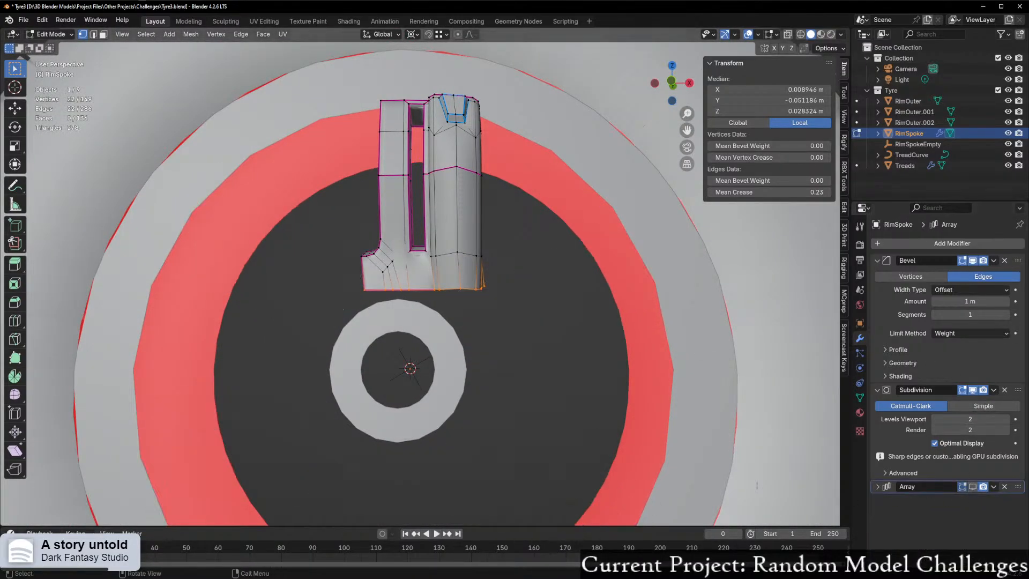
mouse_move(520, 403)
middle_mouse_down()
mouse_move(608, 402)
mouse_move(512, 399)
middle_mouse_up()
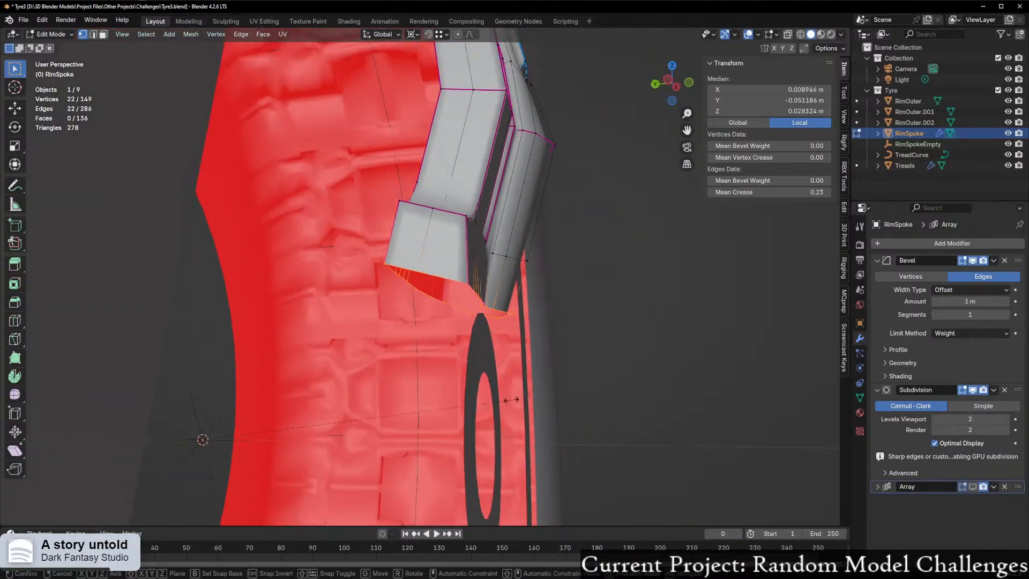
Step: Set the transform orientation to Normal and flatten the selected bottom boundary with scale 0 along Z
key("s")
key("Escape")
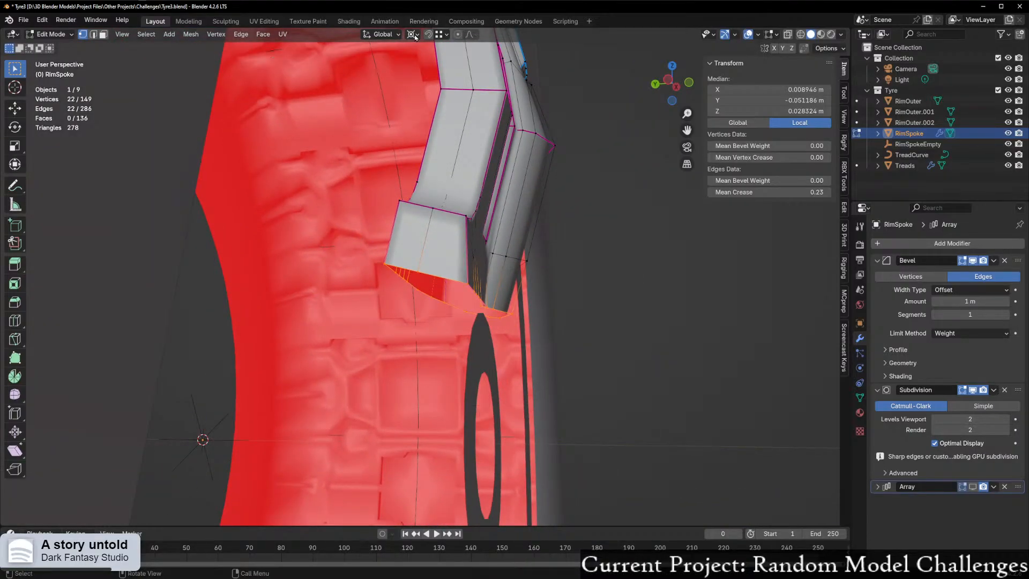
left_click(382, 34)
key("s")
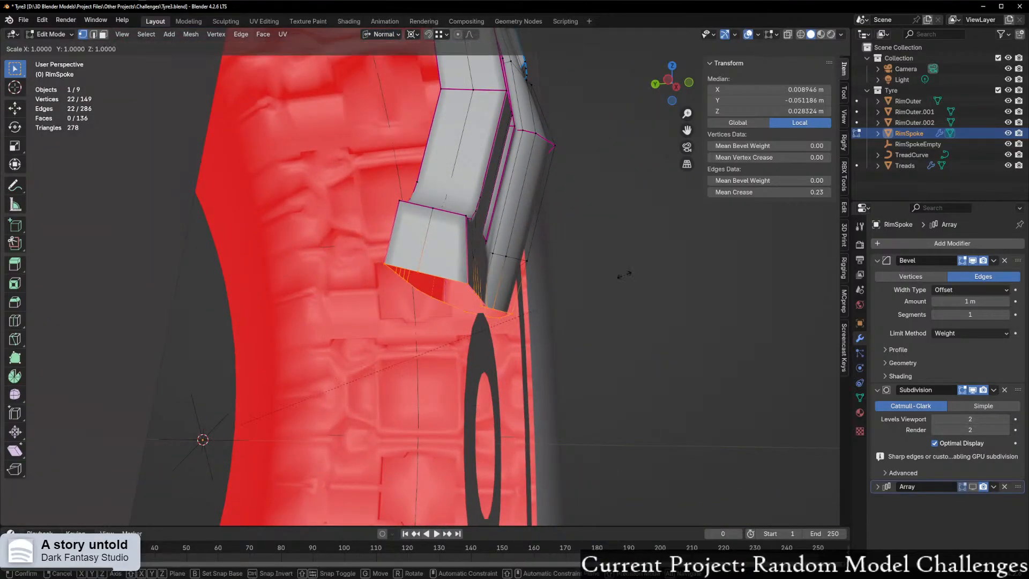
key("z")
key("0")
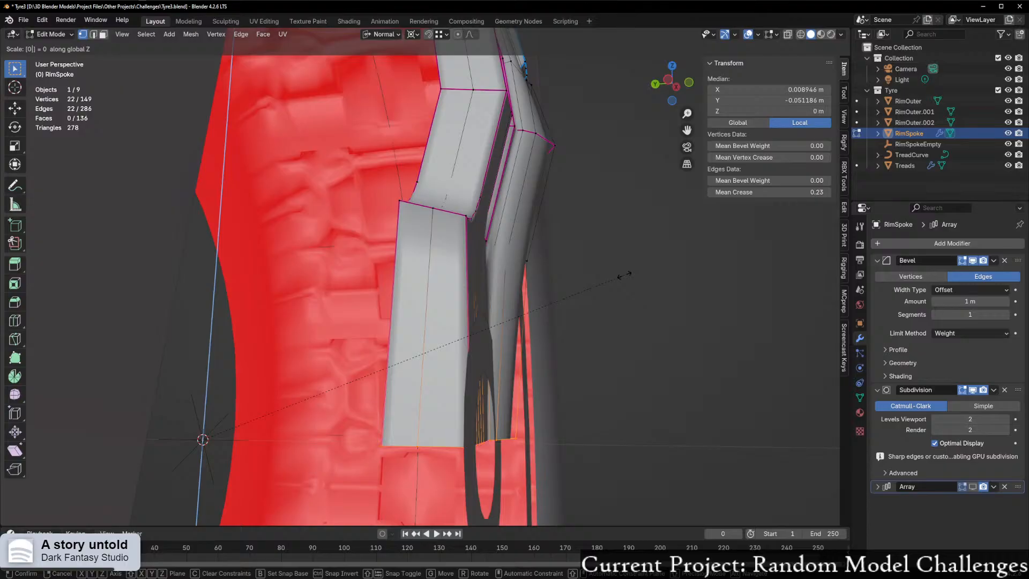
left_click(624, 275)
middle_click_drag(633, 389, 553, 400)
key("h")
key("z")
key("alt+h")
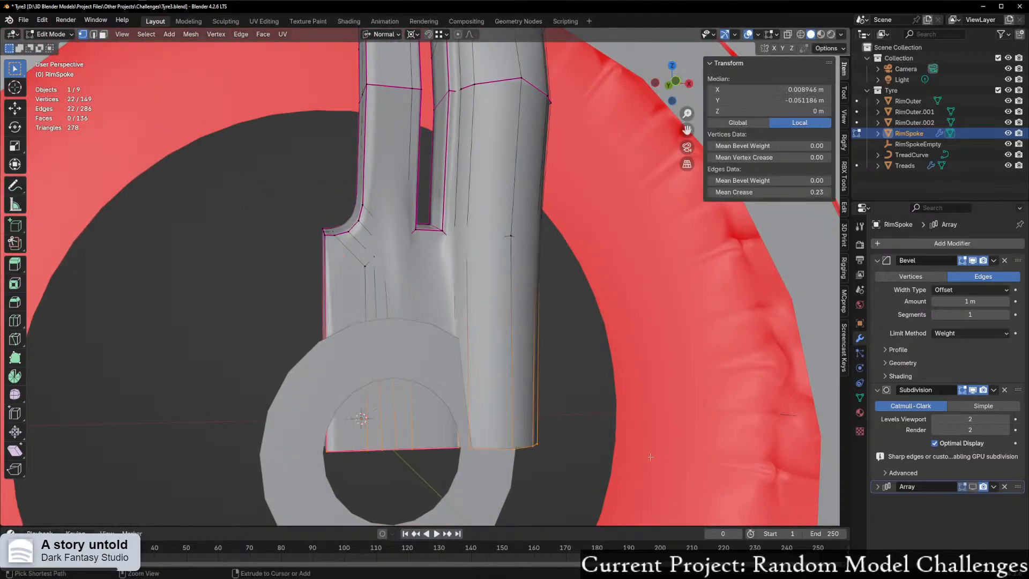
Step: Set the transform orientation to Global and raise the spoke's selected bottom boundary about 0.0314 m along Z
key("g")
key("z")
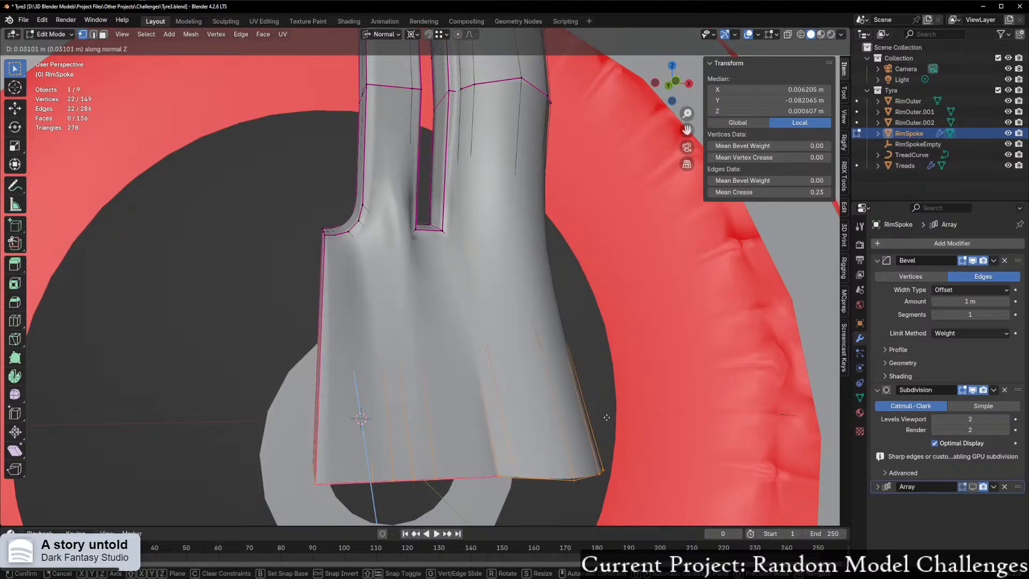
key("Escape")
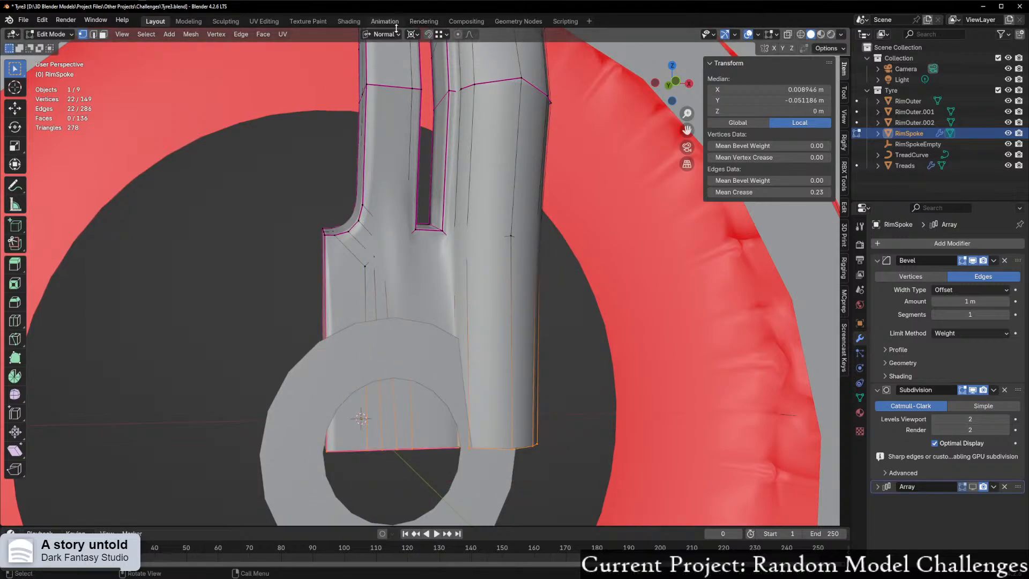
left_click(391, 34)
key("g")
key("z")
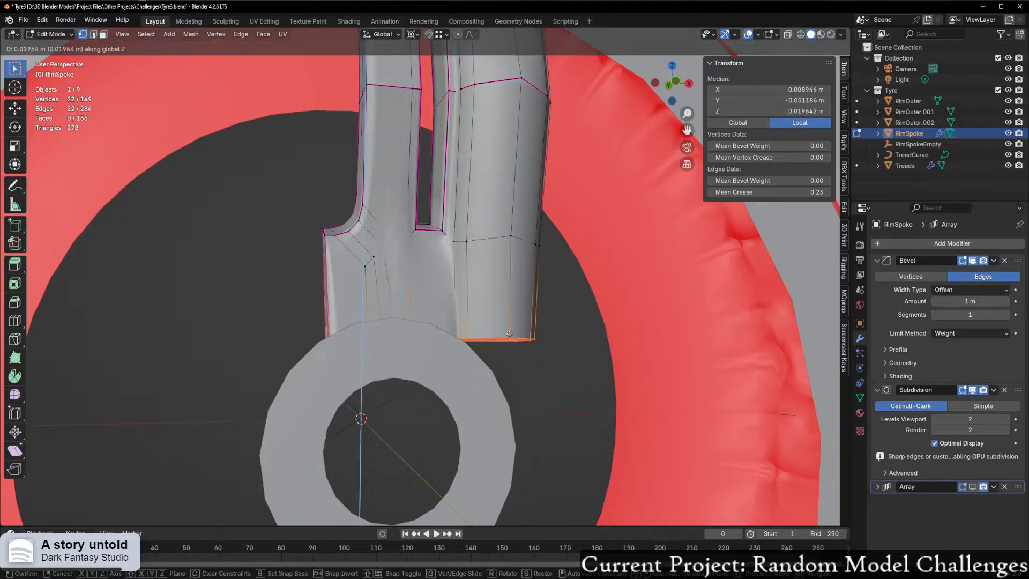
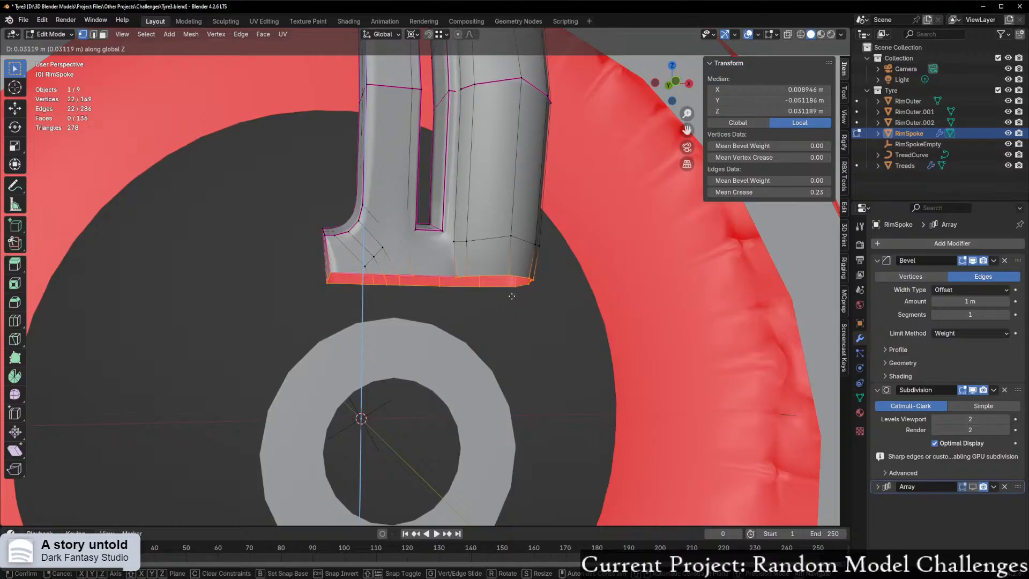
left_click(511, 301)
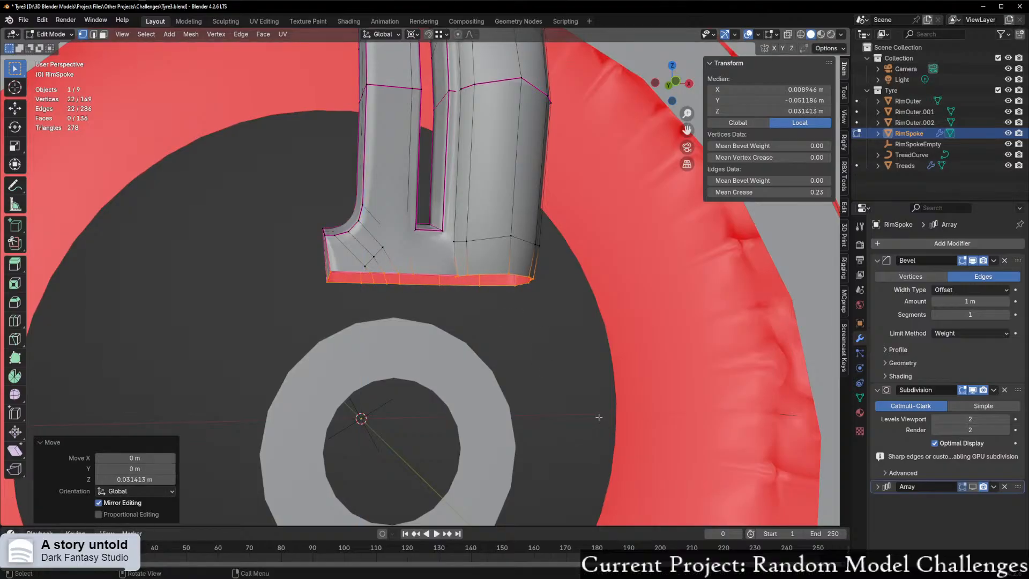
Step: Show the Array modifier's result in the viewport again and examine the gaps between neighbouring spoke bases
left_click(972, 487)
scroll(512, 316, "down", 4)
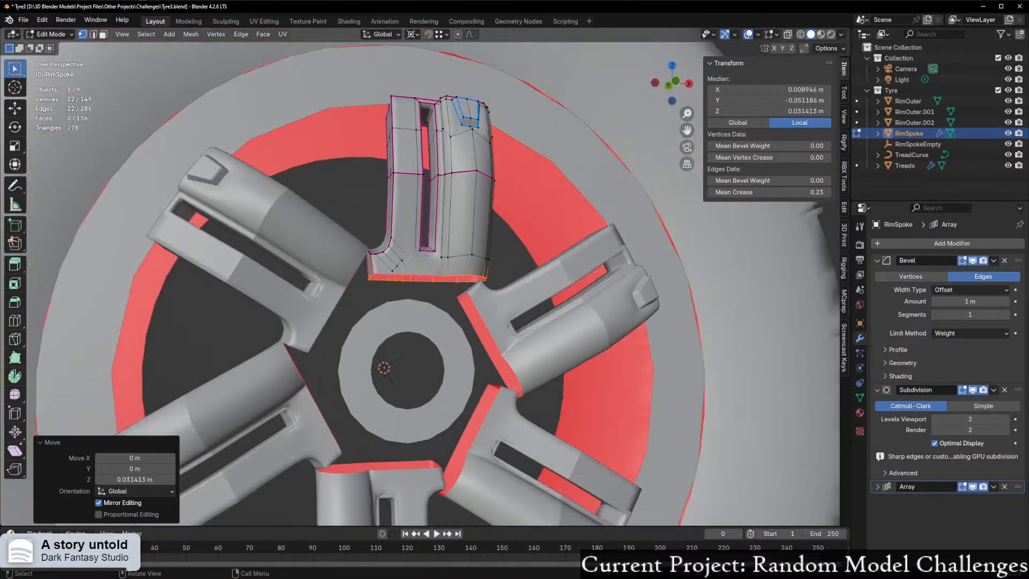
middle_click_drag(514, 316, 485, 316)
scroll(485, 316, "up", 4)
scroll(484, 316, "up", 2)
middle_click_drag(279, 268, 315, 284)
middle_click_drag(490, 351, 443, 342)
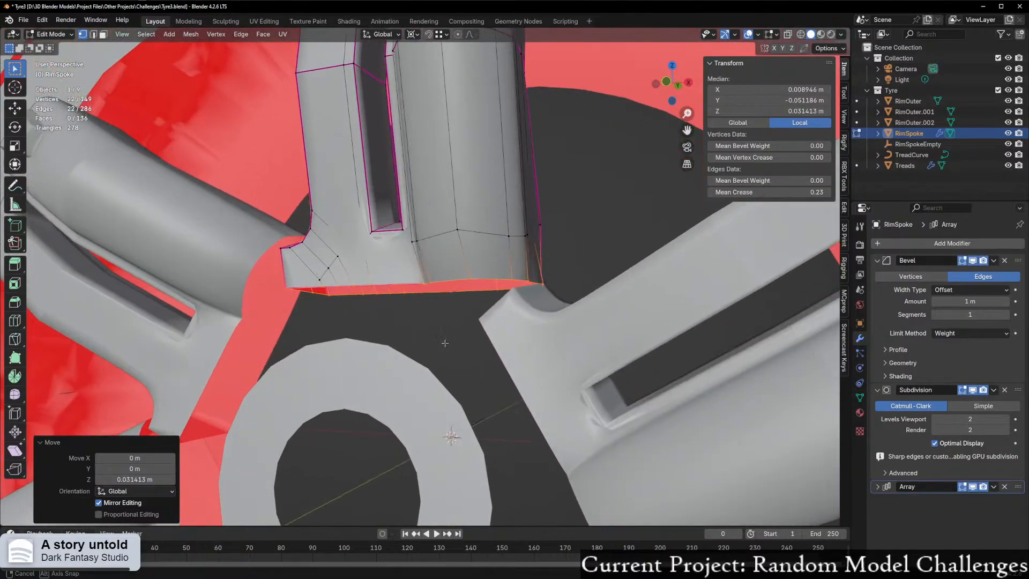
Step: Try moving the bottom boundary's front vertex beside the neighbouring spoke by -0.002021 m in X, -0.000287 m in Y and -0.001717 m in Z
scroll(461, 344, "up", 3)
middle_click_drag(505, 345, 494, 357)
left_click(636, 298)
middle_click_drag(636, 298, 613, 320)
key("g")
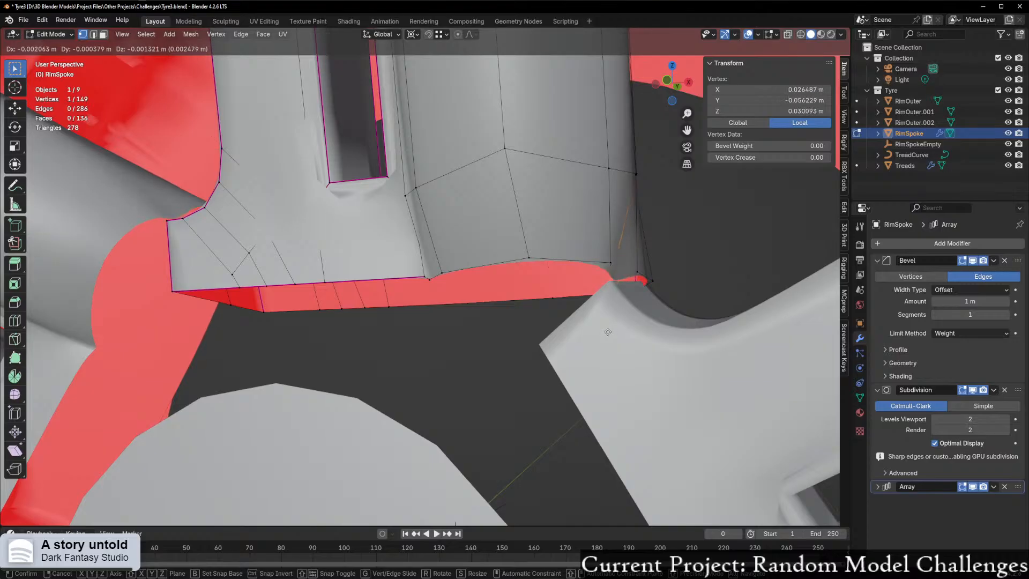
left_click(608, 333)
middle_click_drag(608, 334, 741, 430)
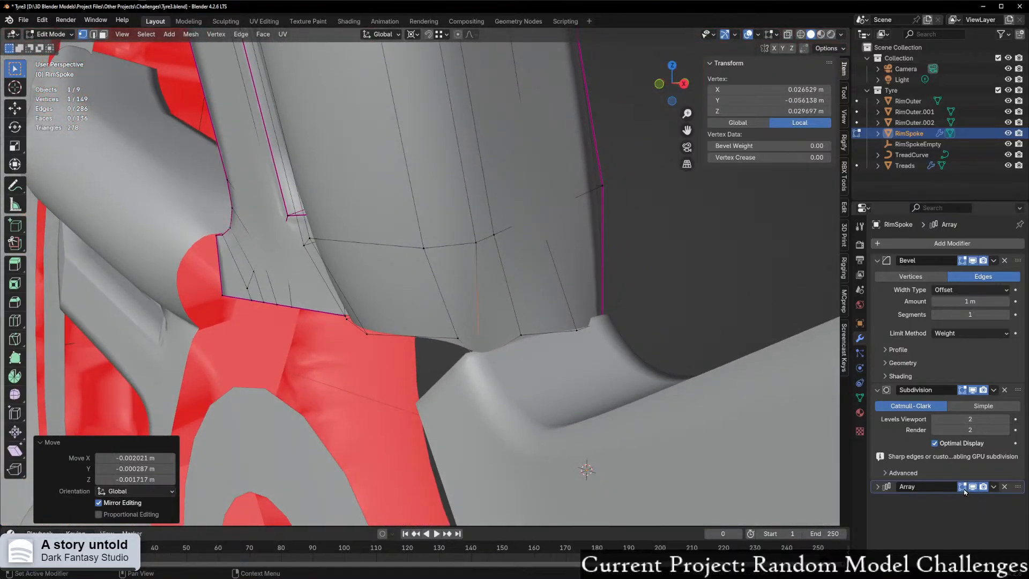
middle_click_drag(614, 422, 630, 409)
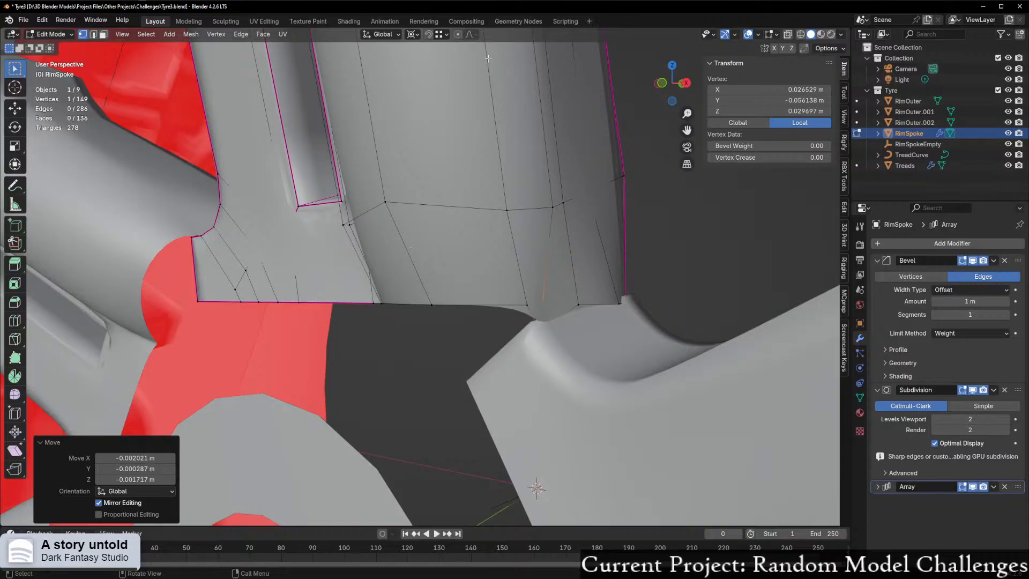
key("g")
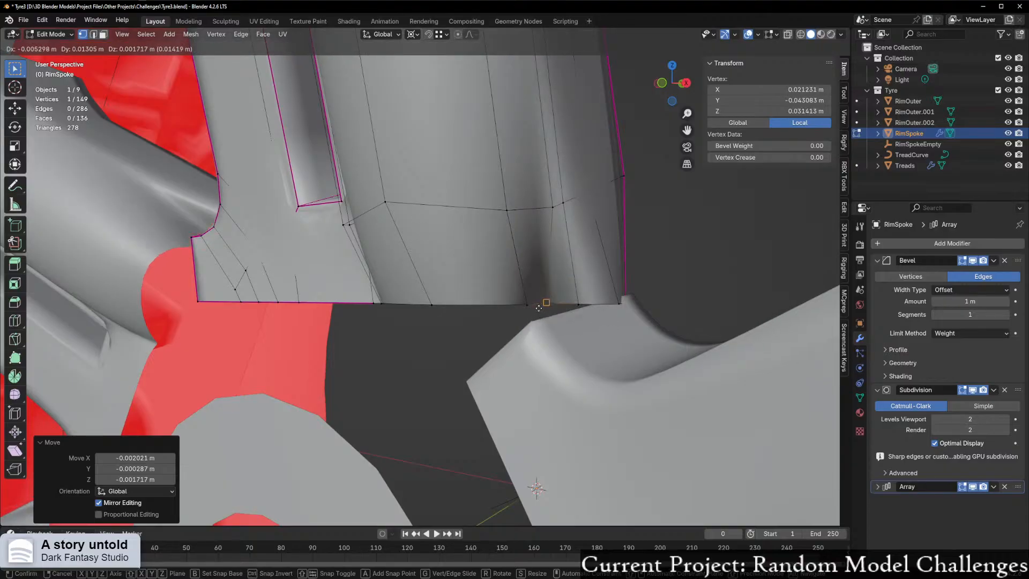
right_click(562, 317)
Step: Try moving the front outer corner vertex of the spoke's side notch toward the neighbouring spoke
middle_click_drag(482, 351, 392, 351)
left_click(346, 298)
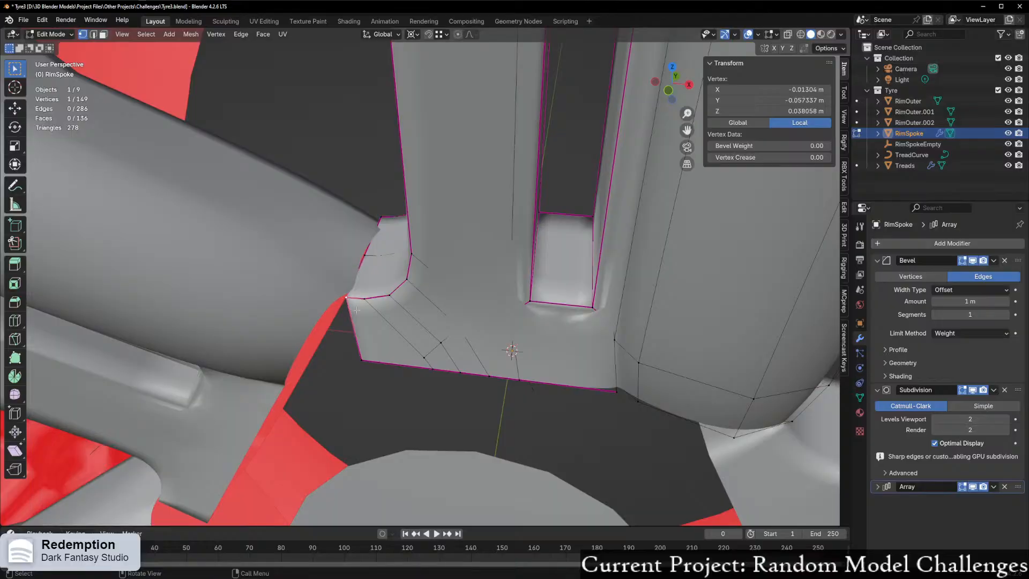
scroll(349, 301, "up", 2)
key("g")
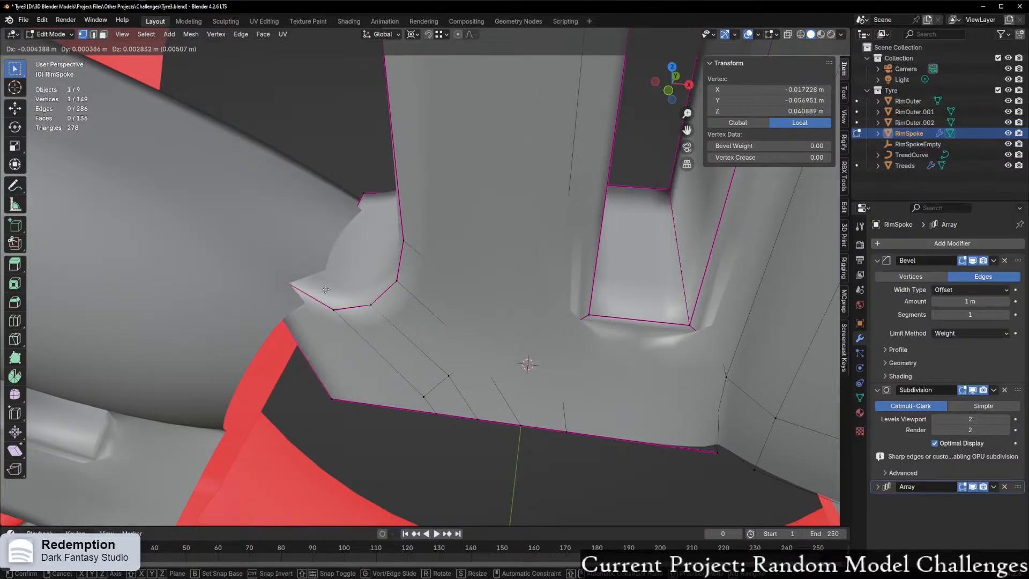
left_click(337, 313)
Step: Try shifting bottom boundary vertices toward the neighbouring spoke by -0.001445 m along X, then -0.002497 m and -0.0019 m along Y
middle_click_drag(365, 342, 552, 352)
key("g")
key("x")
left_click(460, 382)
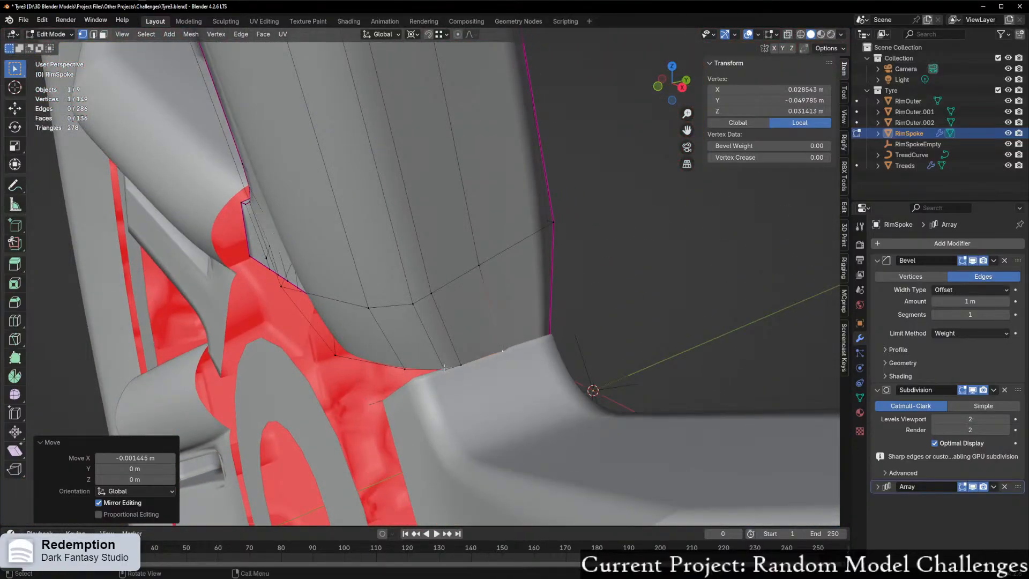
key("g")
key("x")
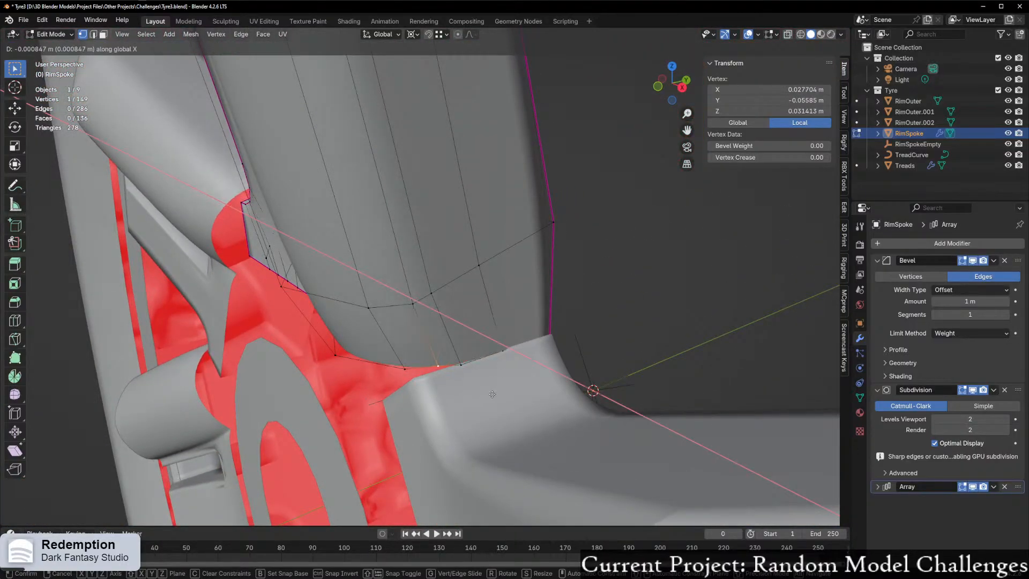
key("y")
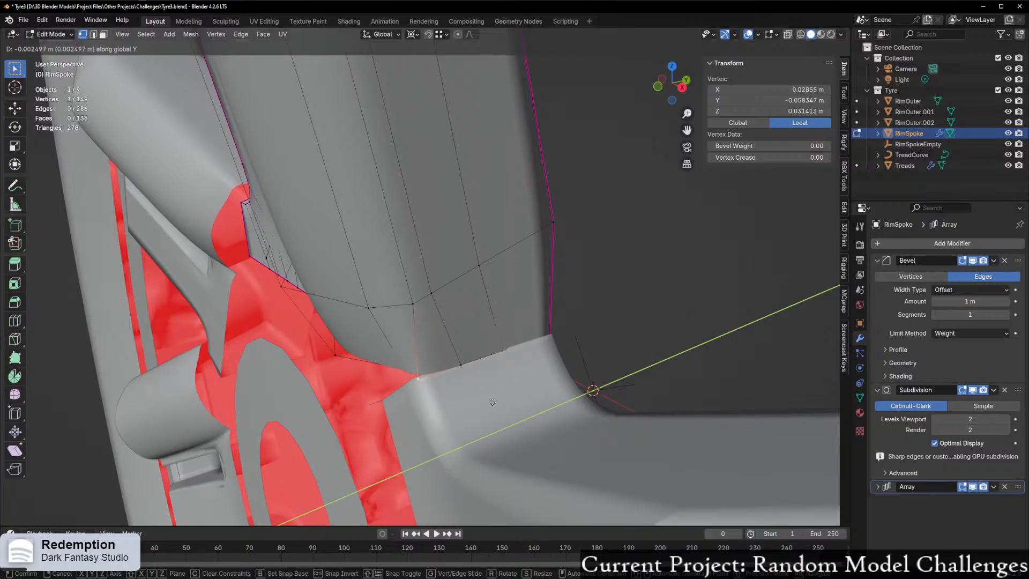
left_click(492, 401)
middle_click_drag(492, 401, 468, 382)
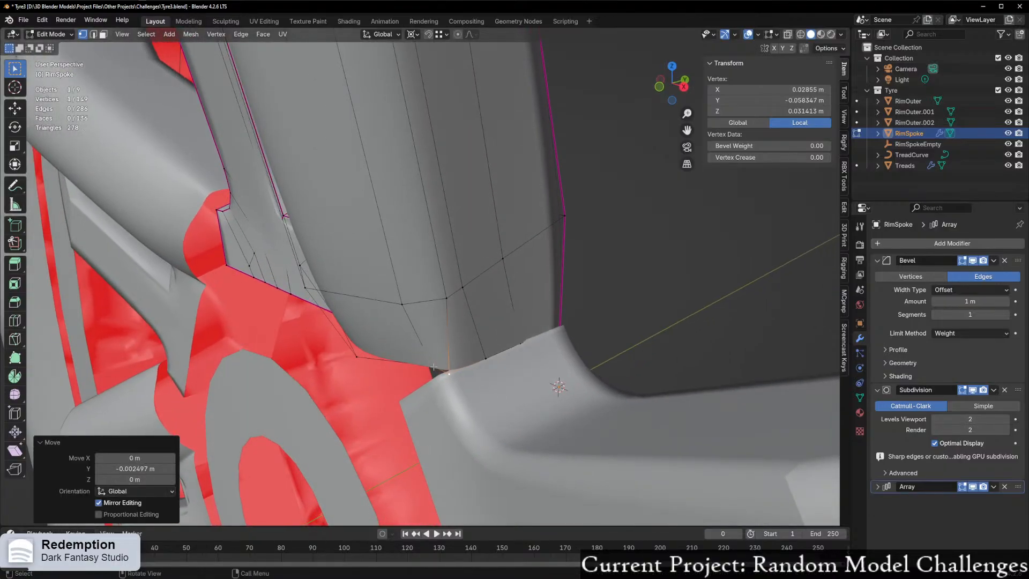
key("g")
key("y")
left_click(460, 389)
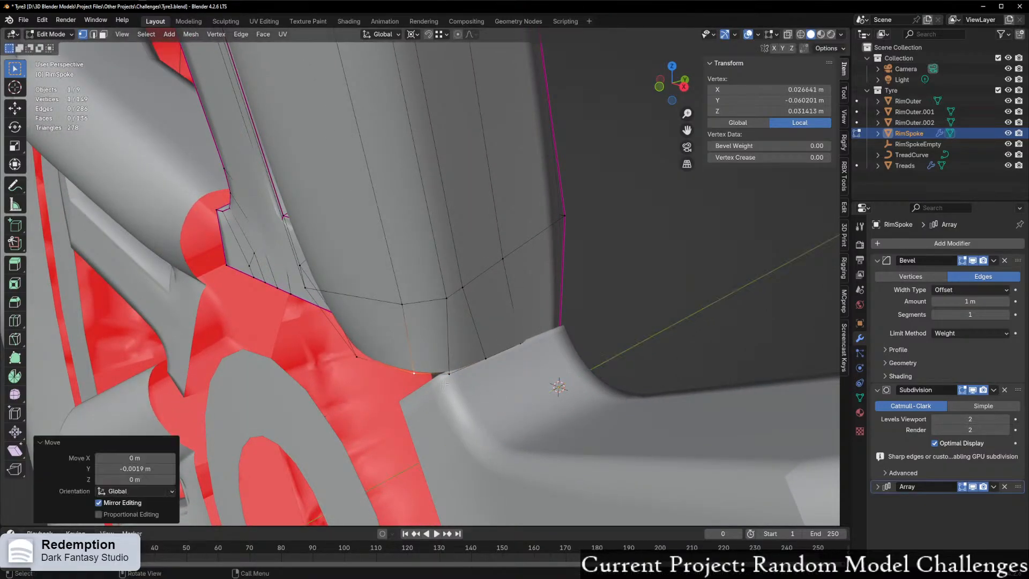
Step: Undo the reshaping and cut-back of the spoke's base to restore its full-length geometry
middle_click_drag(461, 388, 526, 475)
scroll(483, 343, "down", 4)
scroll(450, 352, "up", 6)
key("ctrl+z")
key("ctrl+z")
key("ctrl+z")
key("ctrl+z")
key("ctrl+shift+z")
scroll(504, 393, "down", 4)
scroll(509, 390, "up", 3)
scroll(526, 475, "up", 2)
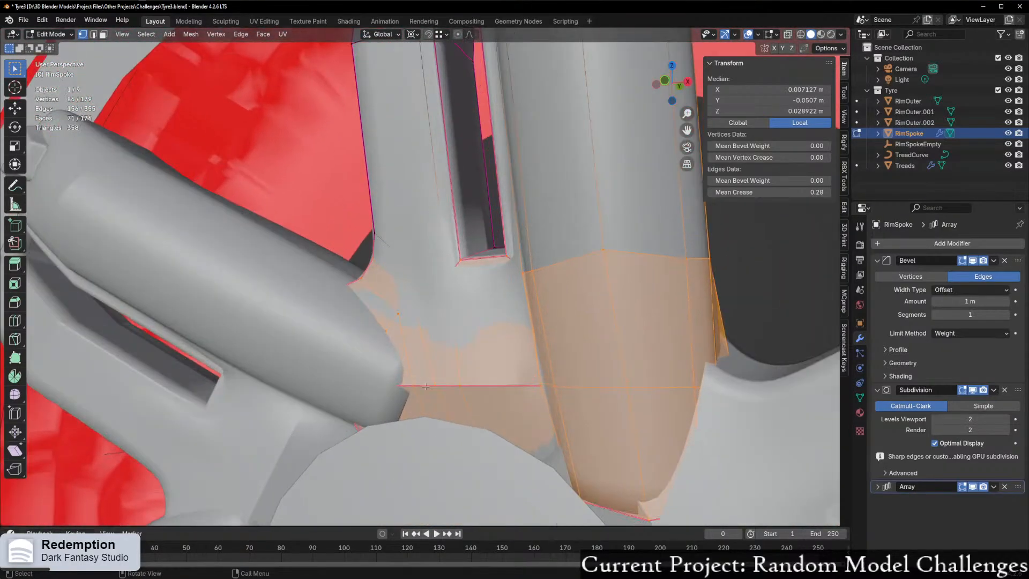
Step: View the spoke's base from the front and expand the Array modifier's settings to review them
left_click(440, 385)
middle_click_drag(441, 384, 471, 432)
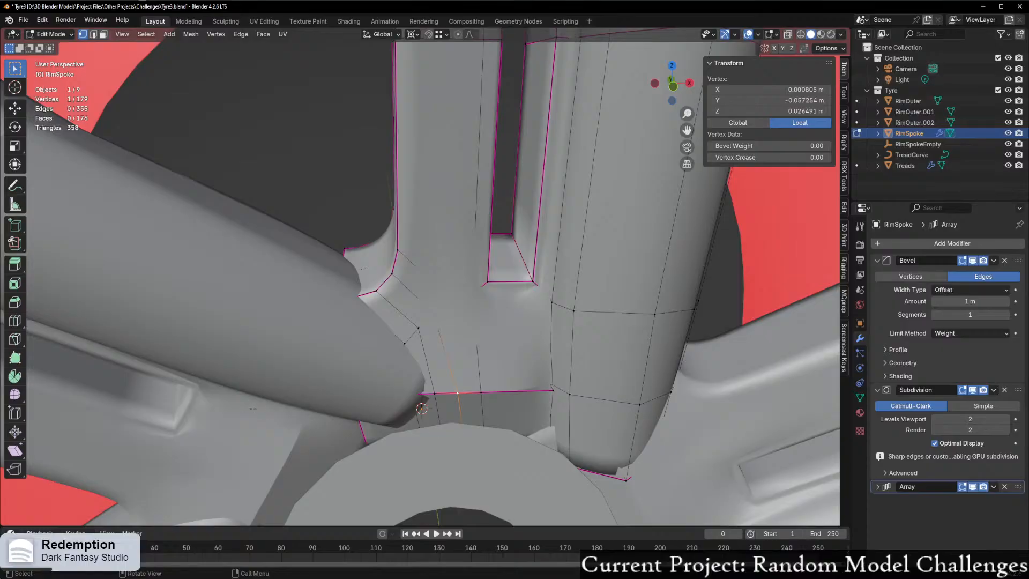
left_click_drag(676, 89, 671, 91)
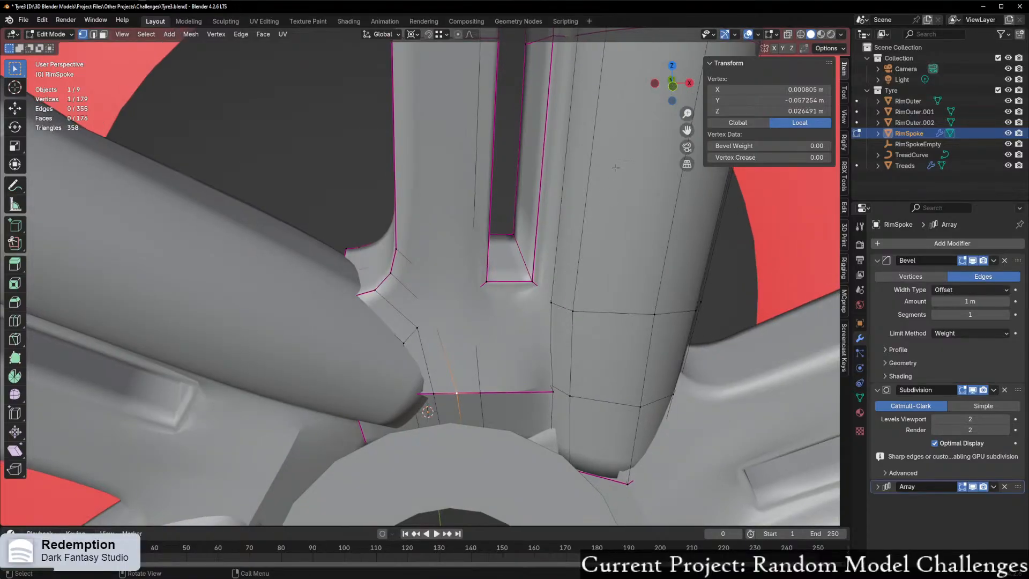
left_click(671, 90)
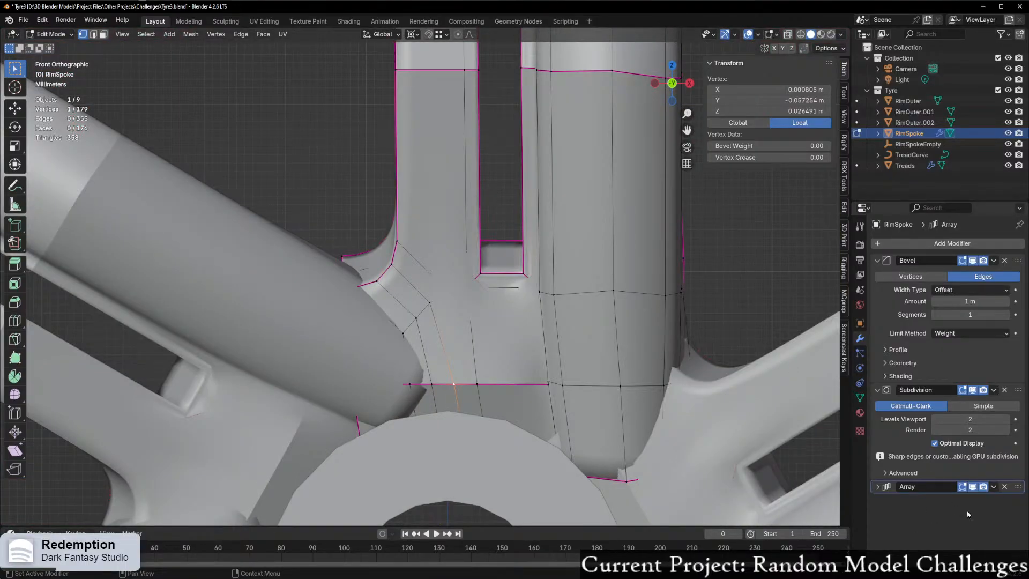
left_click(882, 490)
scroll(882, 490, "down", 2)
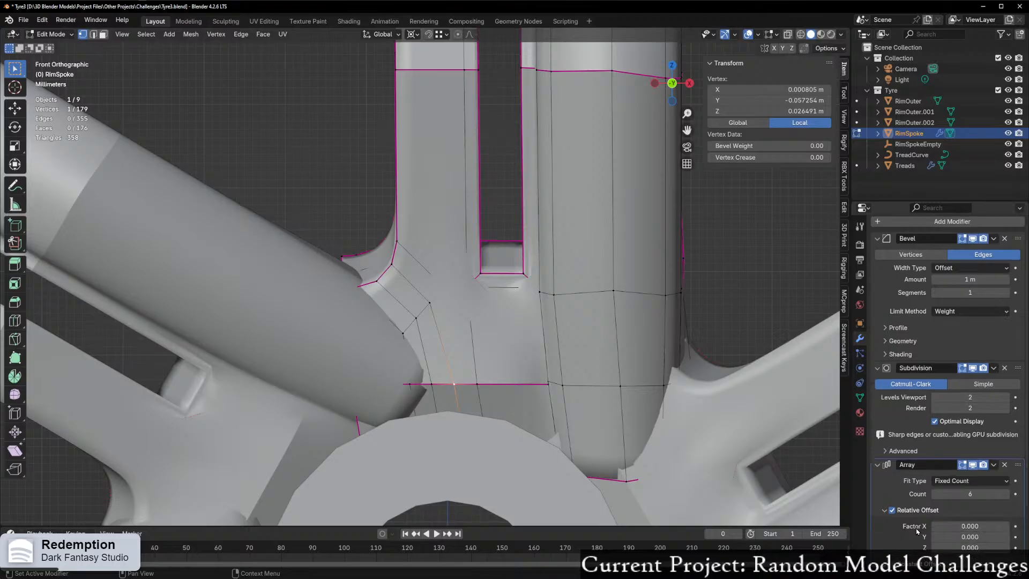
scroll(592, 358, "down", 2)
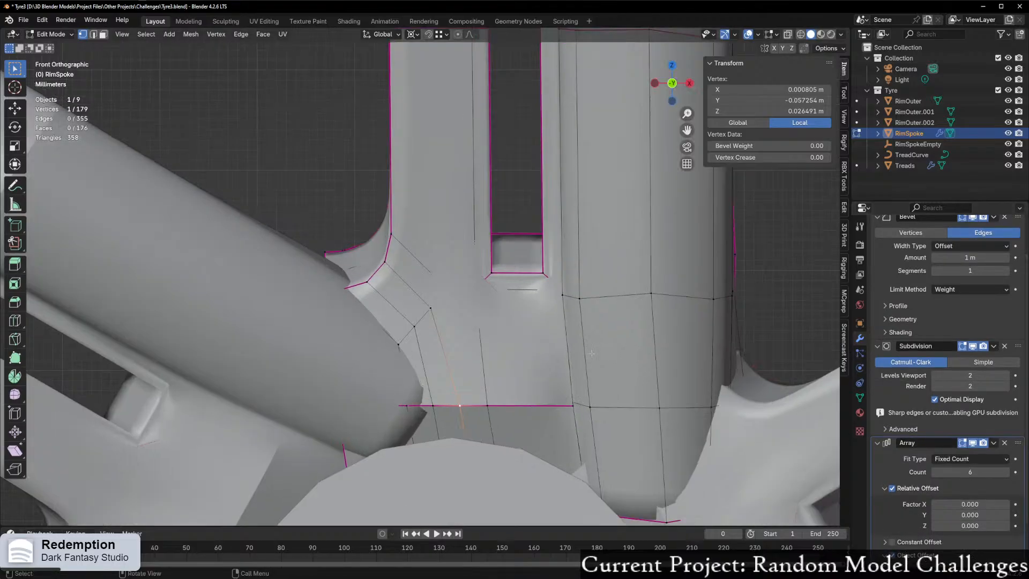
scroll(443, 346, "up", 2)
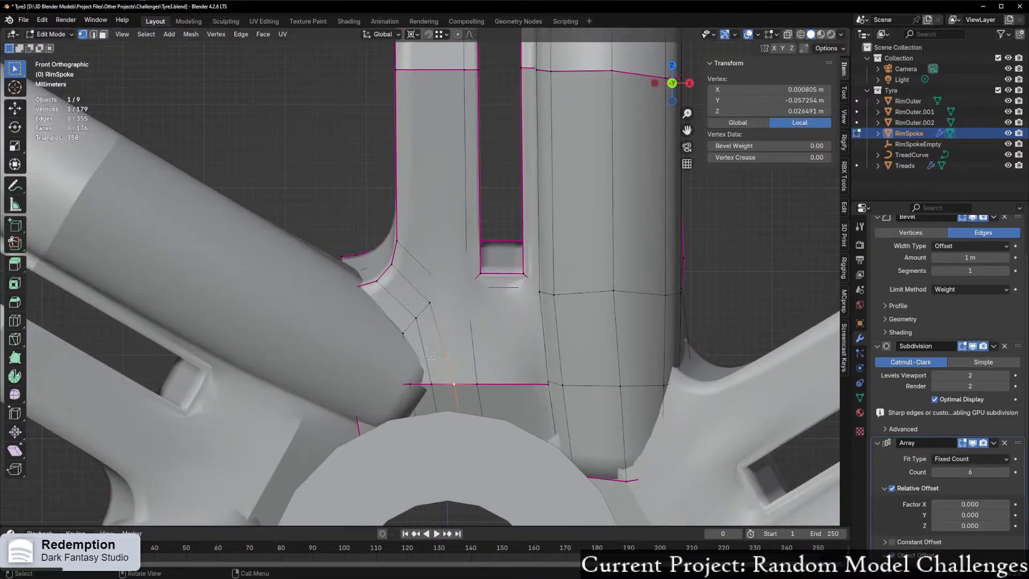
Step: Try nudging the outer corner vertices of the spoke's side notch in X-ray front view, and undo the move
middle_click_drag(442, 356, 444, 335, "shift")
key("alt+z")
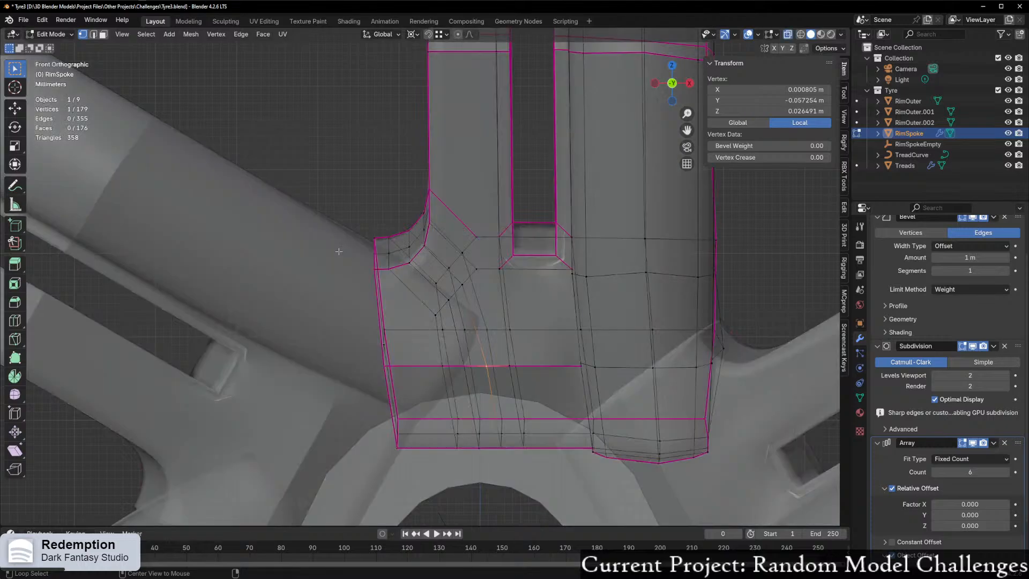
left_click_drag(380, 258, 380, 263)
key("g")
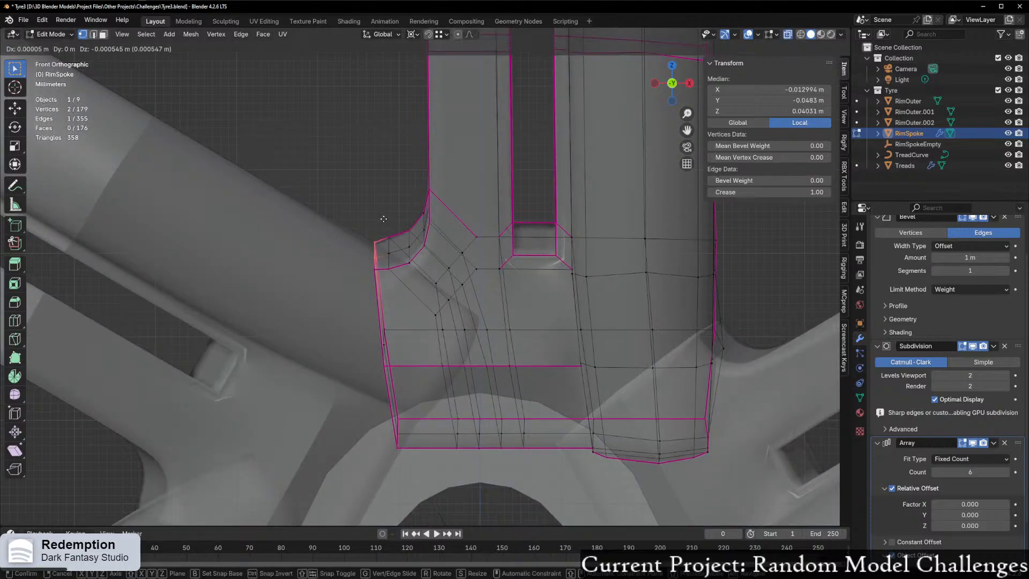
left_click(384, 223)
middle_click_drag(378, 287, 670, 100)
key("ctrl+z")
Step: Select the outer corner vertices of the spoke's side notch through the mesh and edge-slide them along the spoke's side
middle_click_drag(364, 248, 401, 247)
key("g")
key("g")
left_click(372, 245)
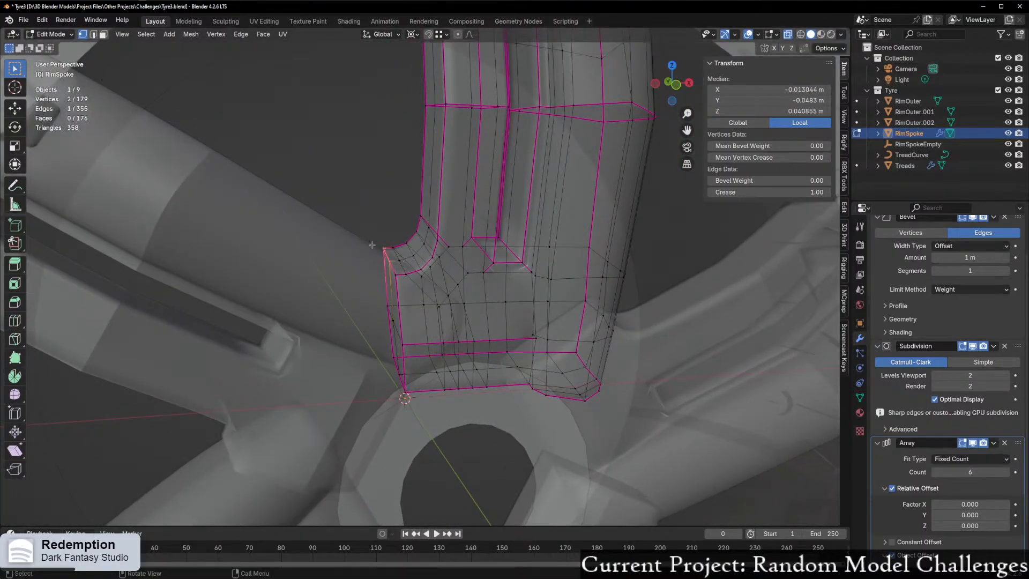
left_click_drag(391, 277, 395, 277)
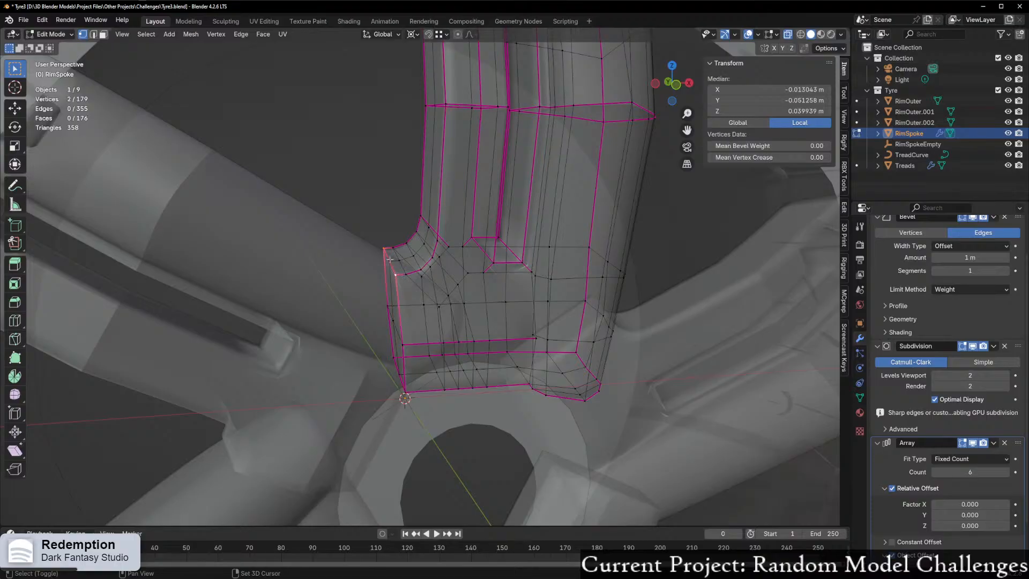
left_click(390, 259, "shift")
key("alt+z")
key("g")
key("g")
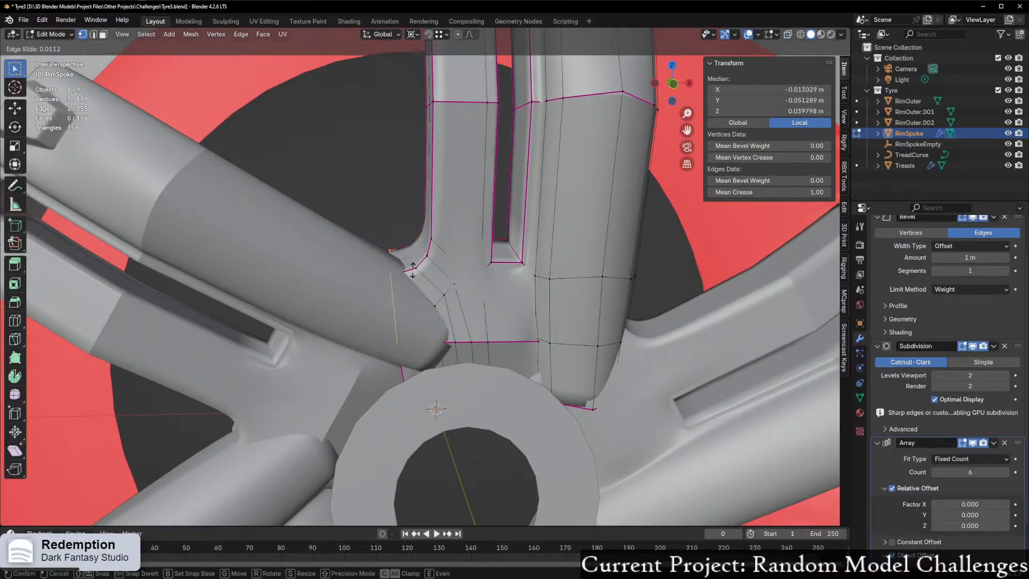
left_click(420, 276)
Step: Select the vertices across the side notch's outer end and vertex-slide them by a factor of about 0.18
middle_click_drag(419, 276, 355, 212)
key("alt+z")
left_click_drag(405, 302, 405, 303)
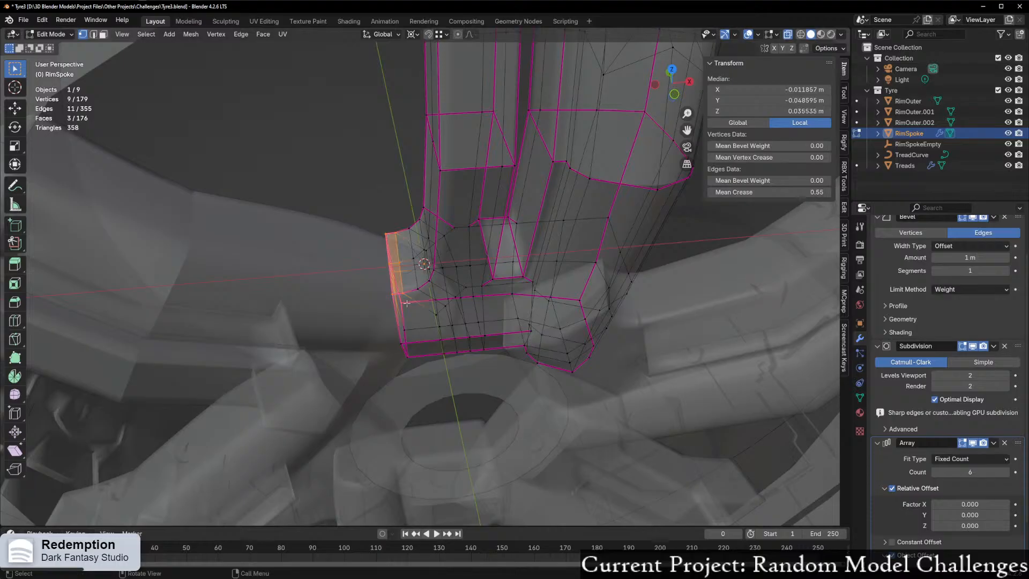
middle_click_drag(405, 303, 395, 304)
key("alt+z")
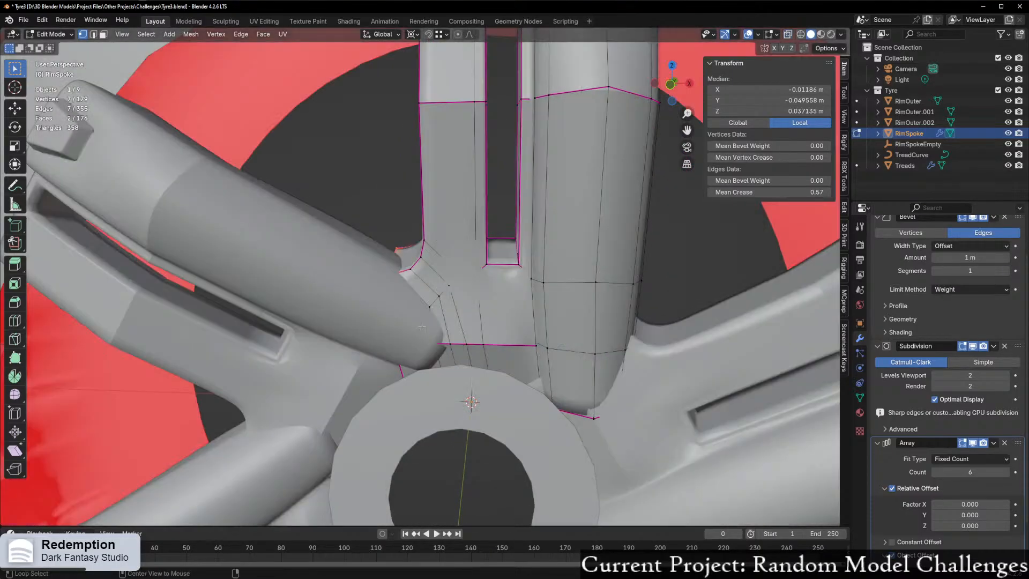
key("shift+v")
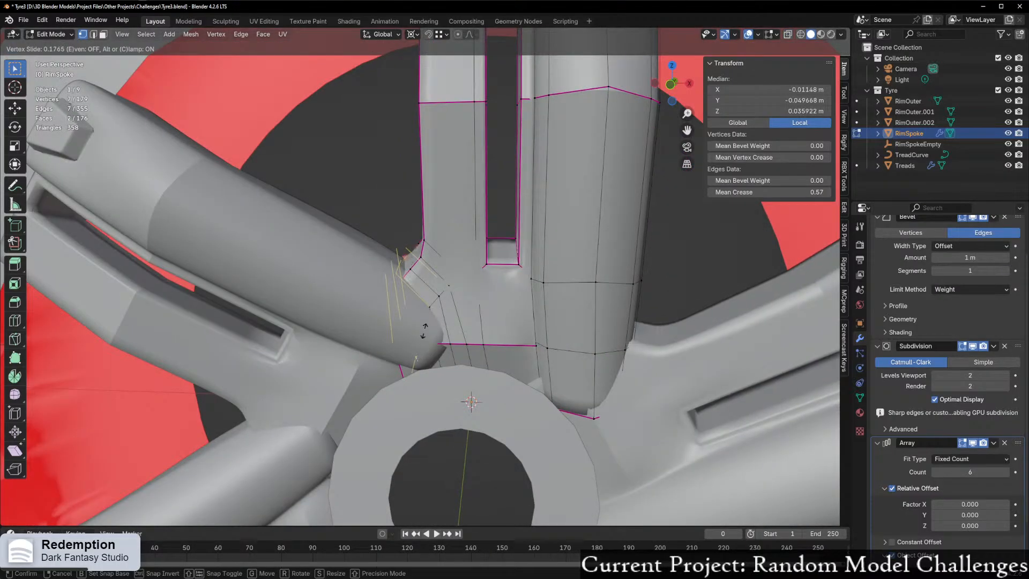
left_click(423, 331)
Step: Select the single vertex at the side notch's outer corner and vertex-slide it by a factor of about 0.55
middle_click_drag(424, 330, 408, 305)
left_click(405, 301)
key("alt+z")
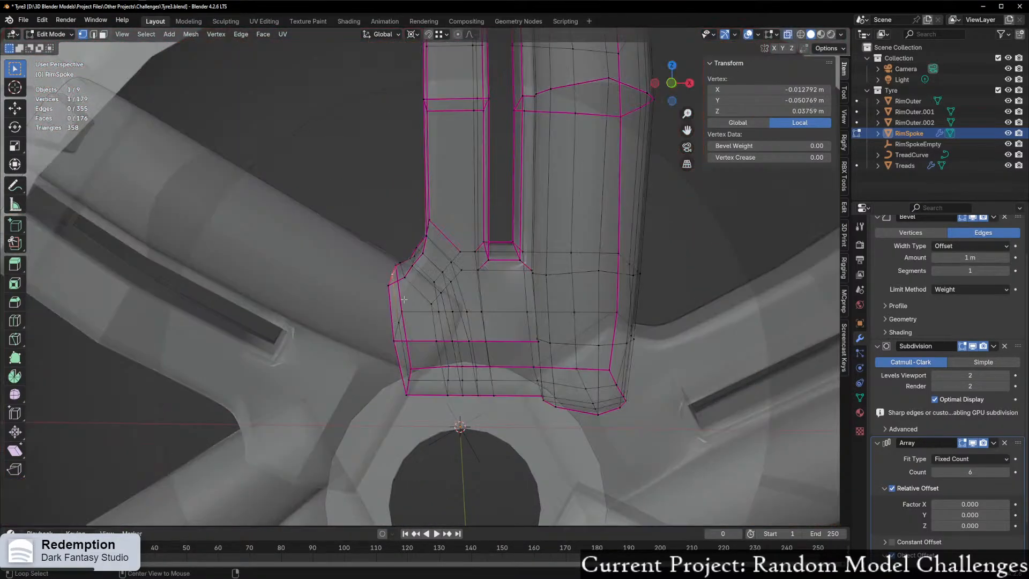
key("alt+z")
key("shift+v")
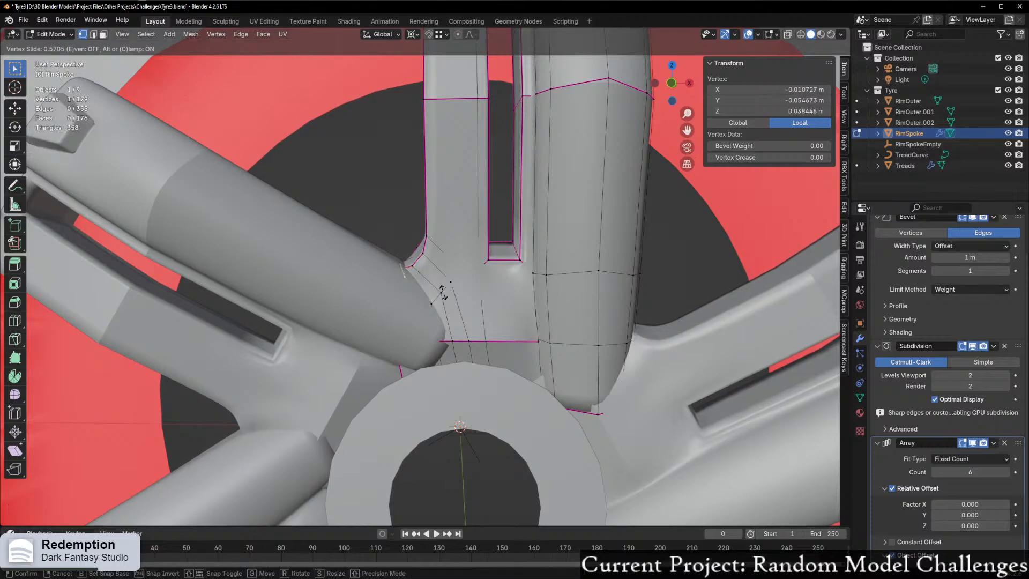
left_click(441, 291)
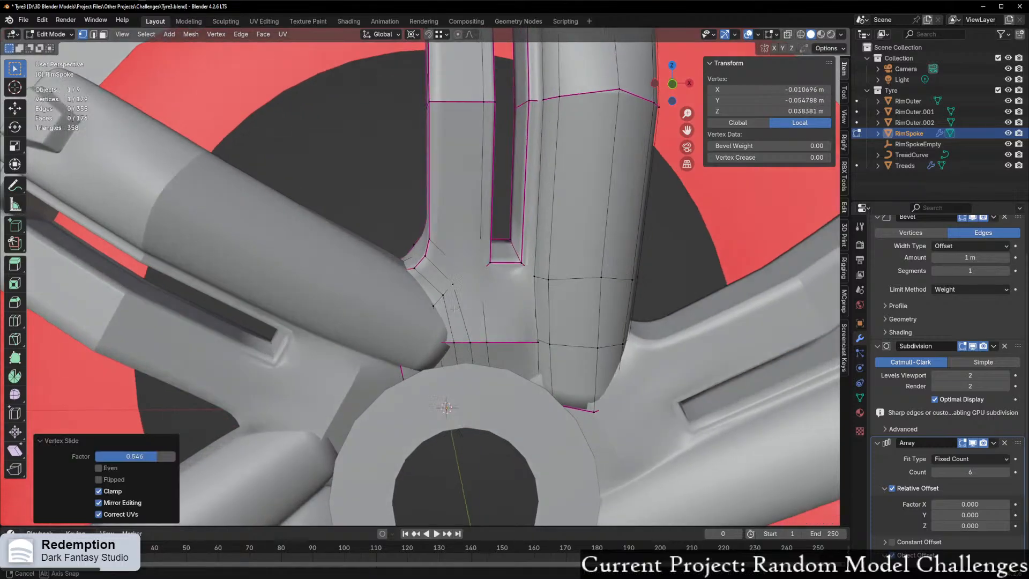
Step: Vertex-slide a vertex on the spoke's lower side, opposite the notch, along its edge in two passes
middle_click_drag(441, 293, 465, 357)
key("alt+z")
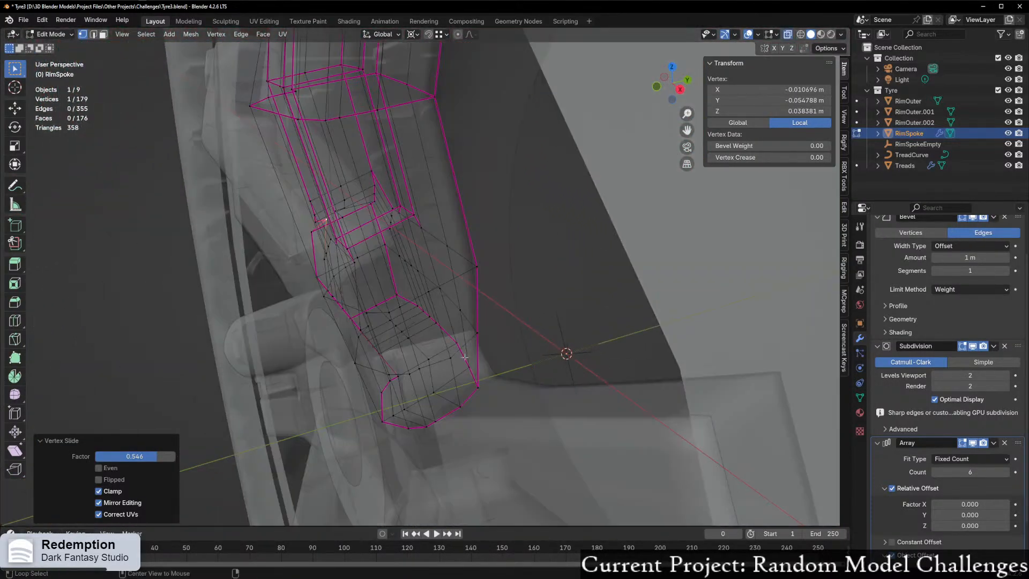
key("alt+z")
left_click(430, 295)
key("g")
key("g")
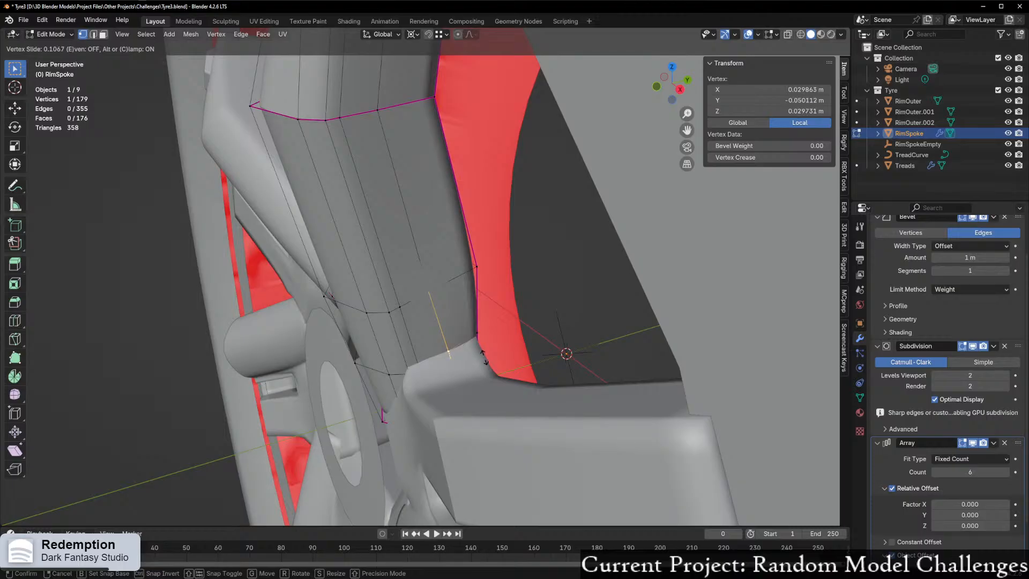
left_click(489, 355)
middle_click_drag(488, 355, 508, 341)
key("g")
key("g")
left_click(509, 376)
Step: Select the vertices at the base's outer corner opposite the notch through the mesh and edge-slide them inward onto the neighbouring vertices
left_click_drag(522, 351, 558, 387, "shift")
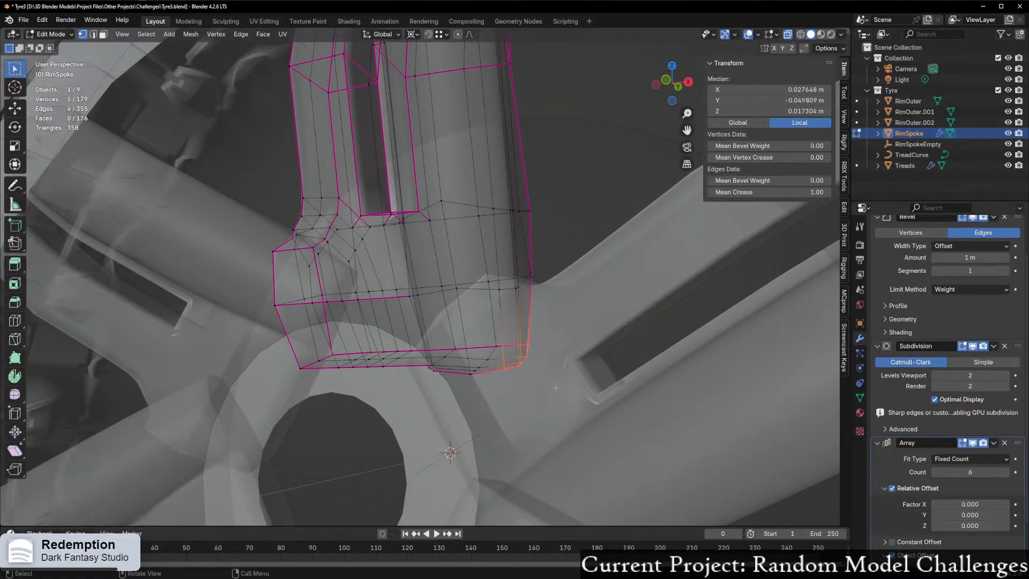
key("alt+z")
key("g")
key("g")
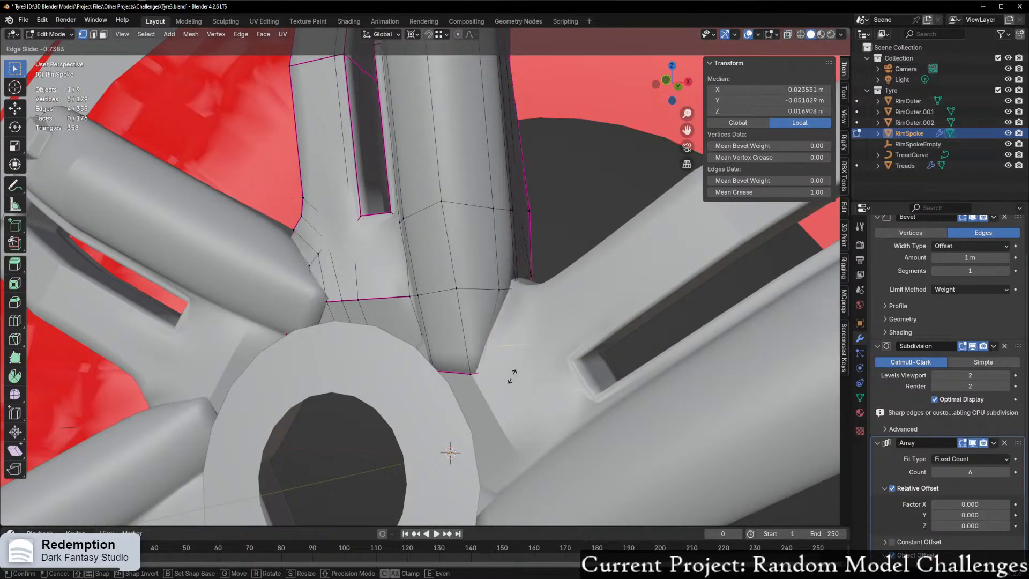
left_click(472, 371)
Step: Select the whole spoke mesh and merge its overlapping vertices by distance
middle_click_drag(472, 372, 478, 391)
key("a")
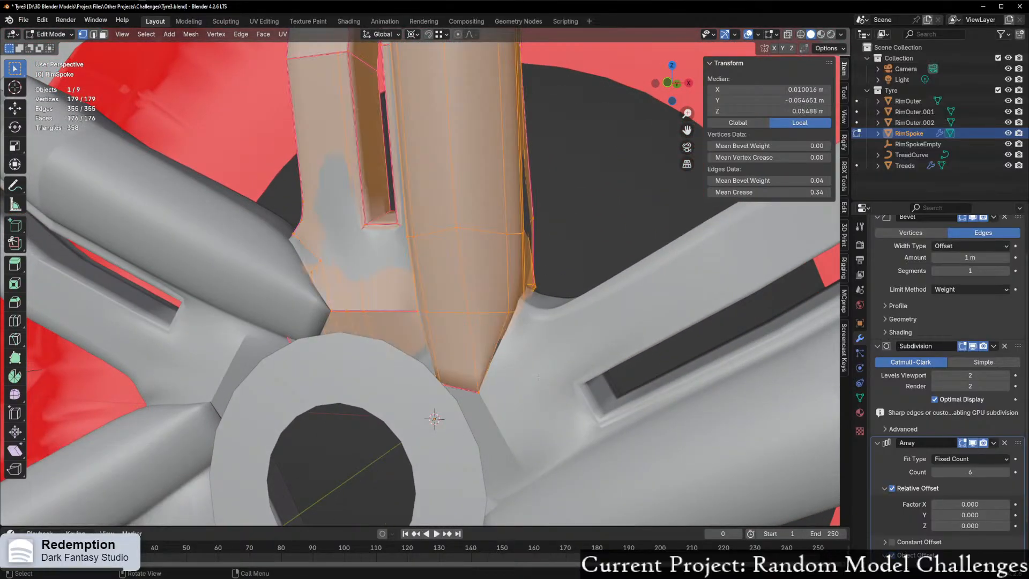
key("m")
left_click(513, 416)
middle_click_drag(512, 413, 466, 368)
key("Tab")
key("ctrl+Tab")
left_click(552, 366)
scroll(524, 370, "up", 5)
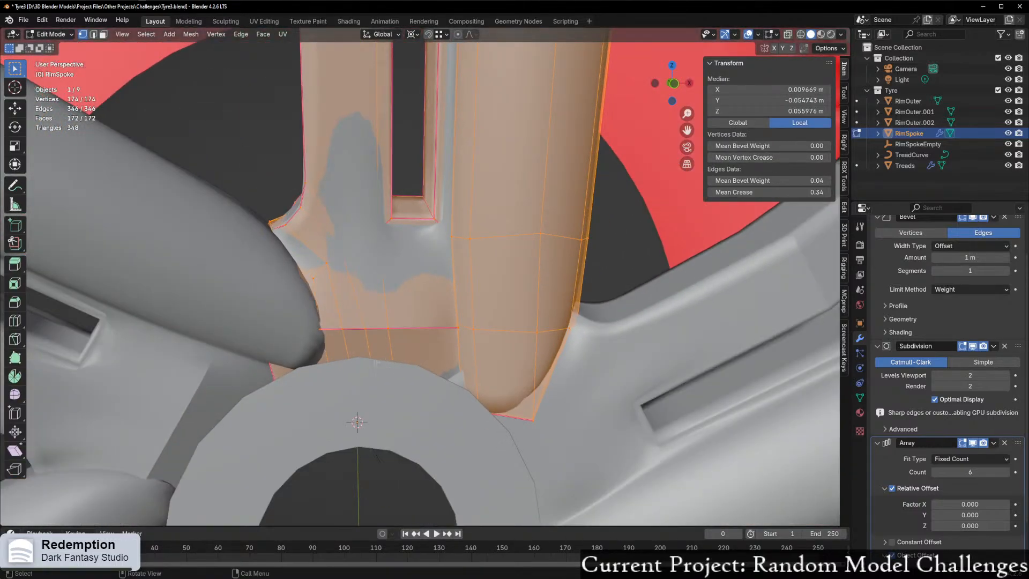
Step: Clear the selection and pick the shortest path of creased edges across the front of the spoke's base
key("alt+a")
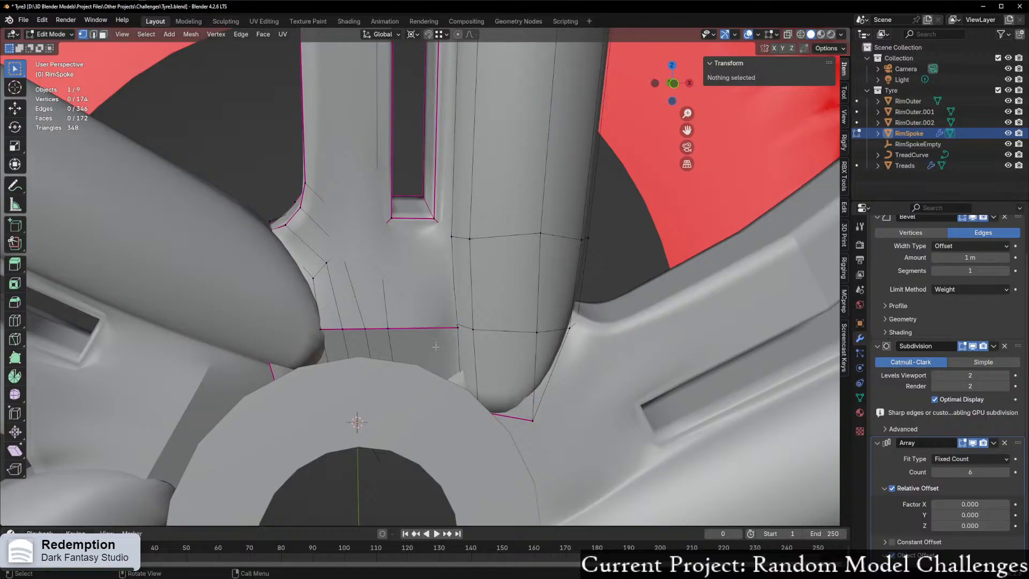
key("alt+z")
middle_click_drag(407, 344, 410, 373)
left_click(460, 333)
left_click(399, 385, "ctrl")
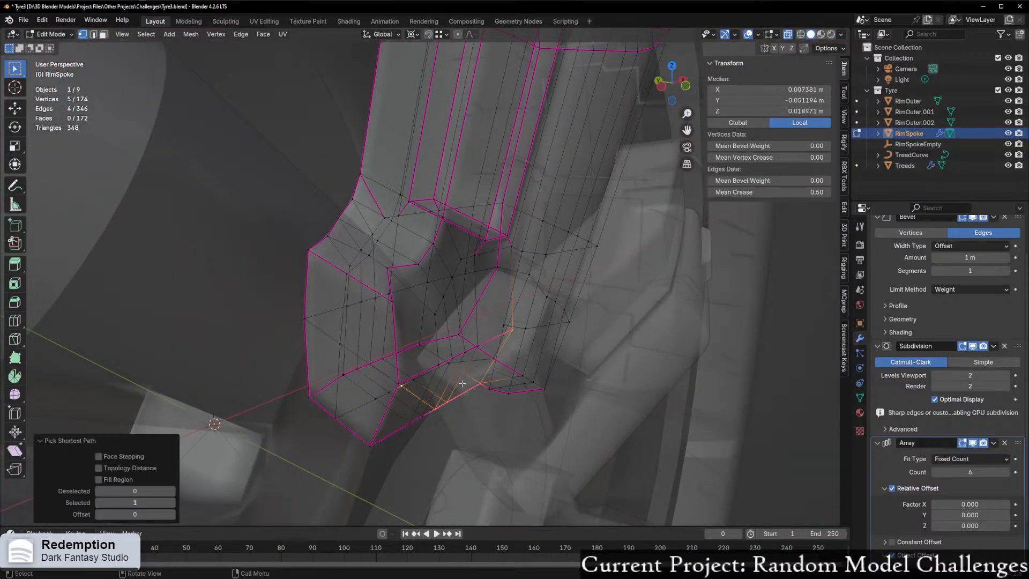
key("ctrl+z")
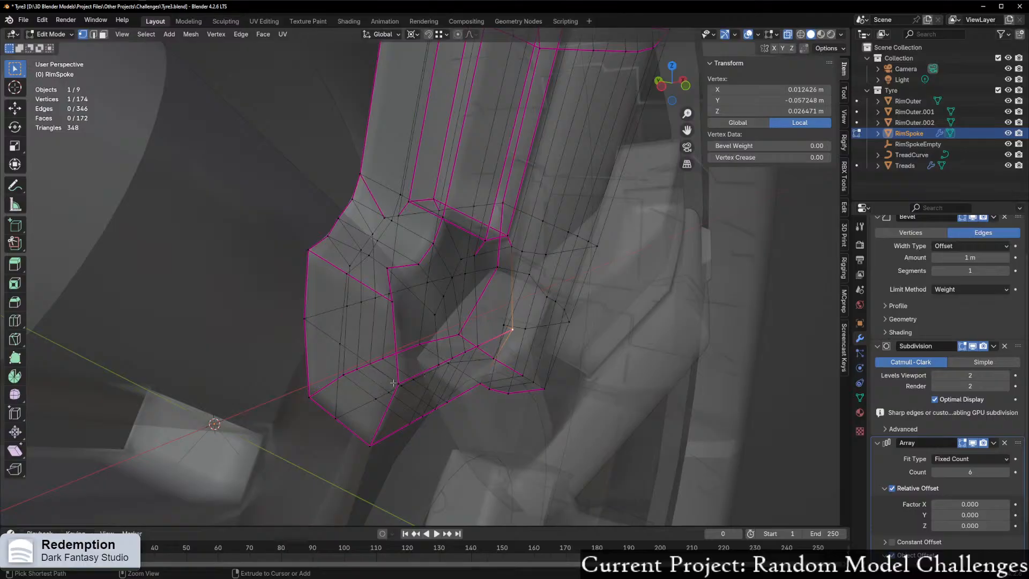
left_click(393, 383, "ctrl")
Step: Clear the sharp marking from the selected front base edges, set their mean crease to 0, and check the spokes in Object Mode
middle_click_drag(393, 383, 396, 351)
right_click(395, 353)
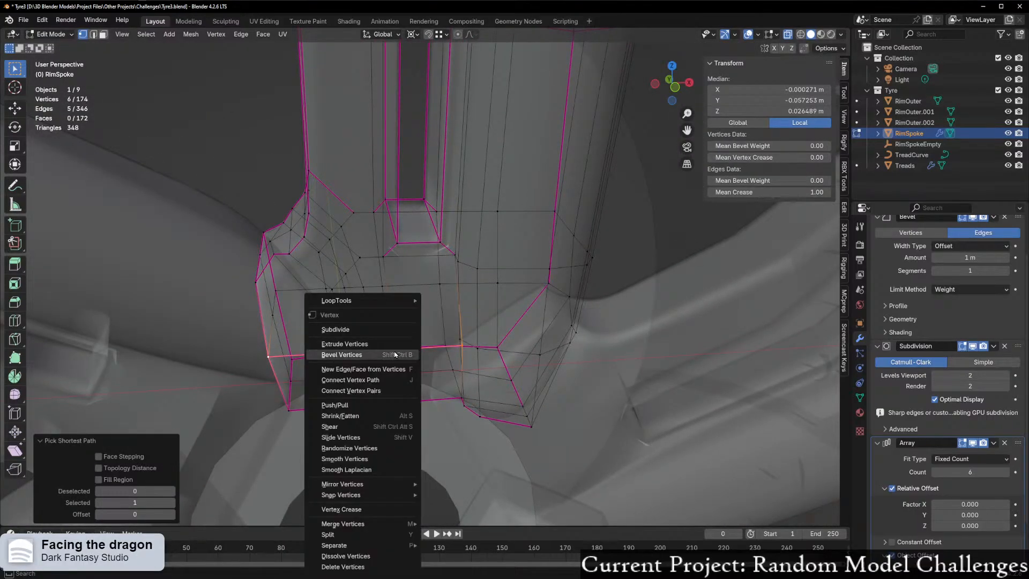
mouse_move(364, 529)
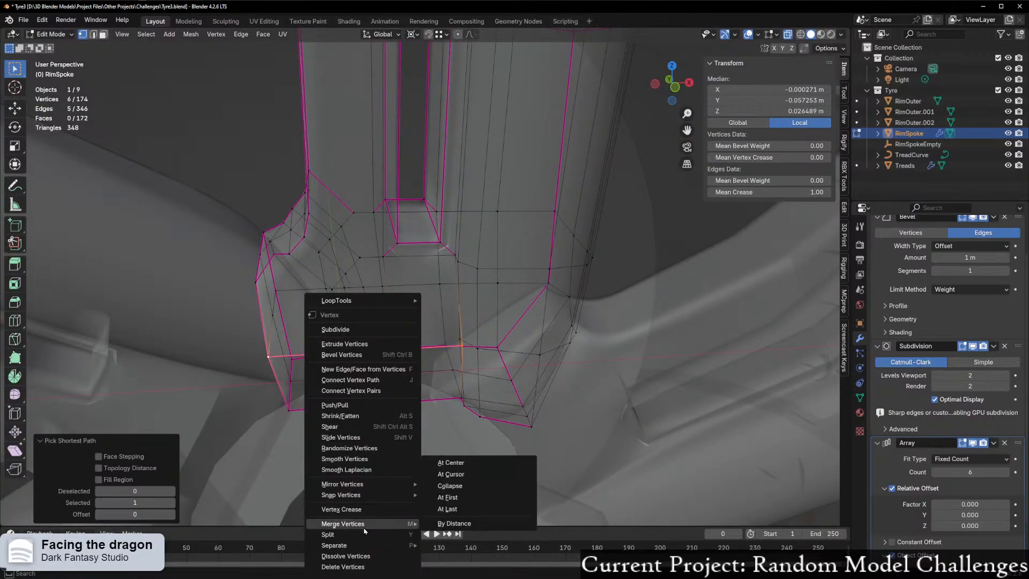
key("Escape")
key("Escape")
key("2")
right_click(437, 373)
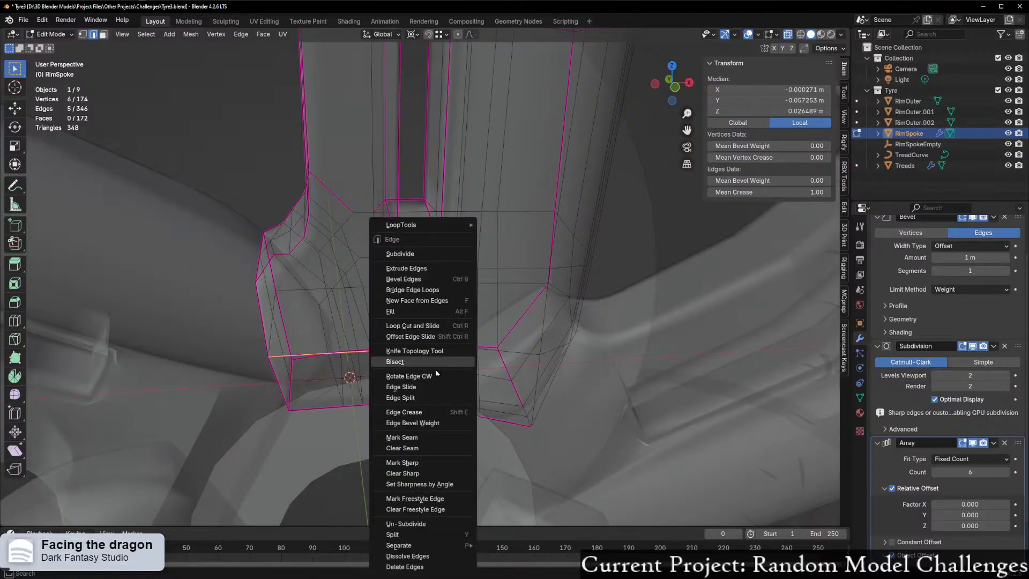
left_click(427, 473)
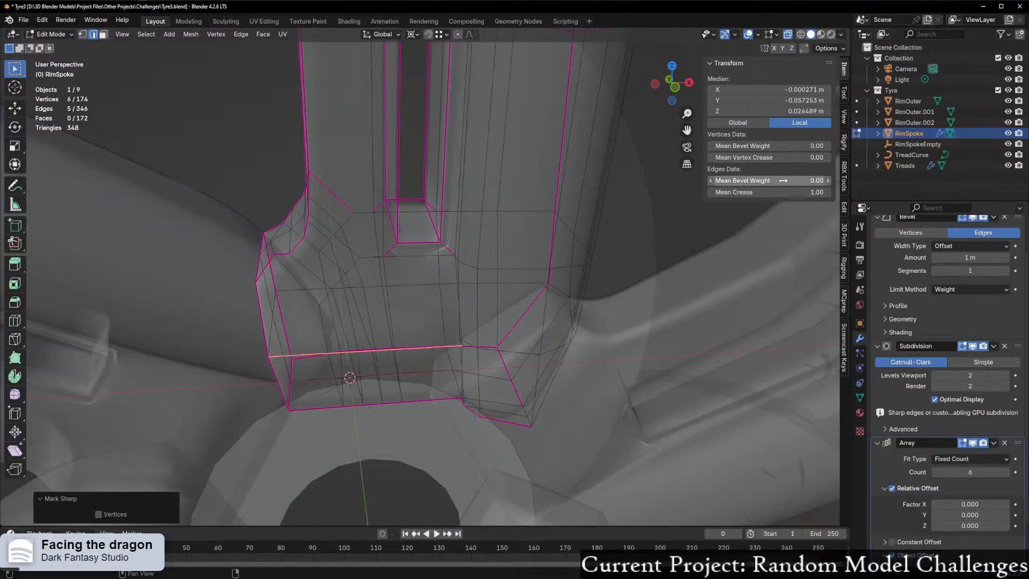
key("Tab")
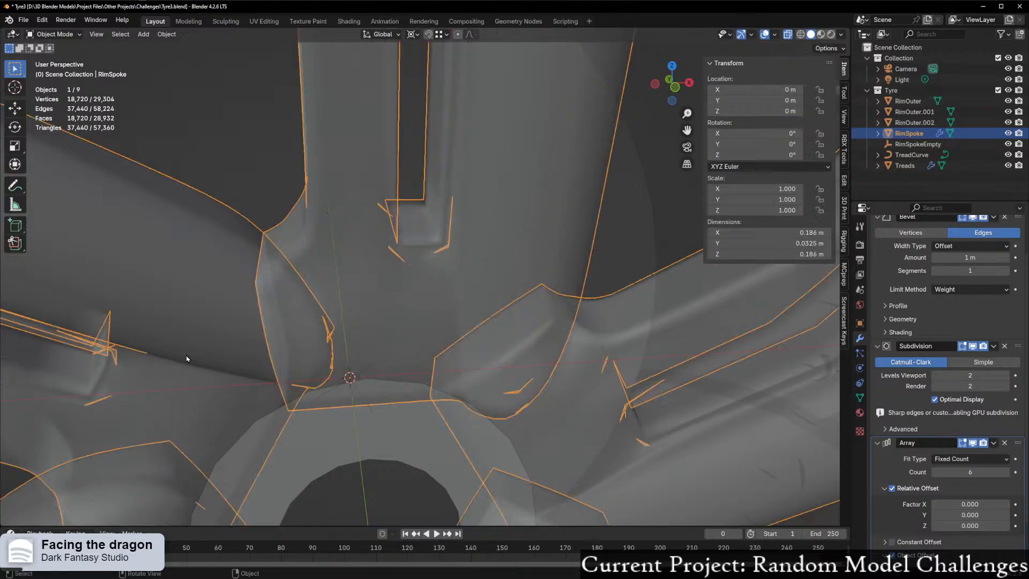
middle_click_drag(243, 383, 306, 364)
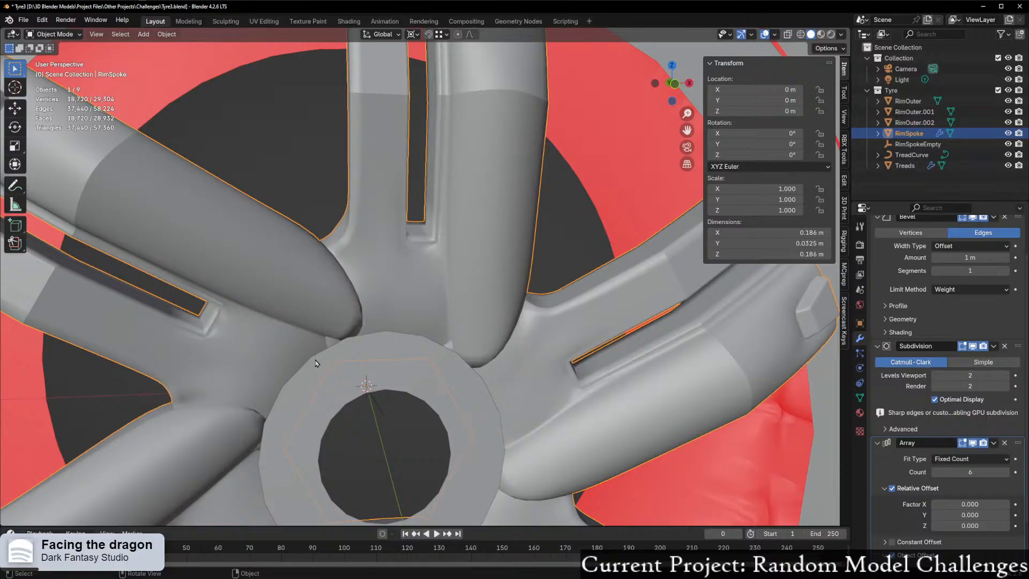
scroll(315, 363, "up", 6)
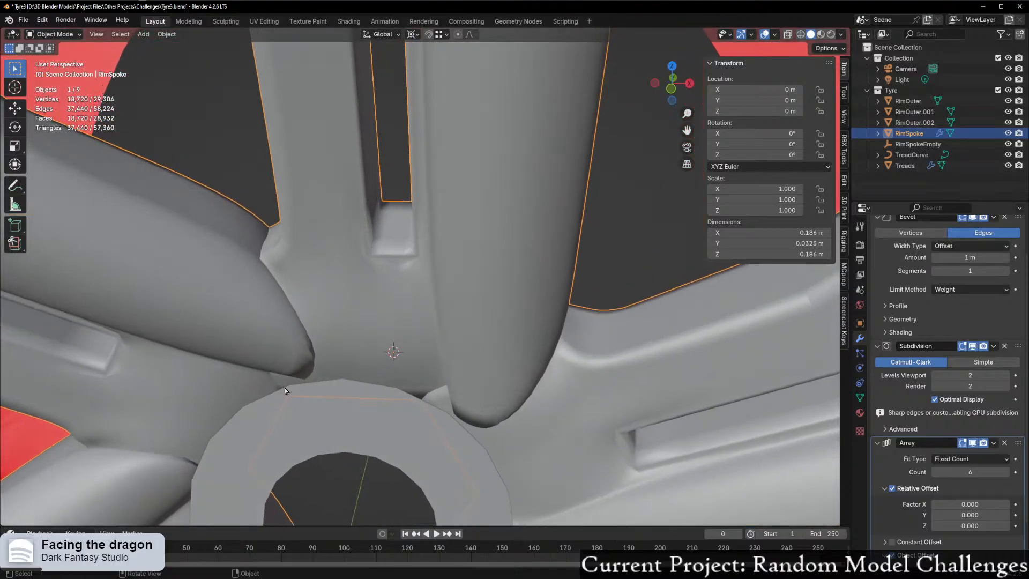
Step: Set the crease of the short edge at the rounded base tip beside the hub to 0 and clear its sharp marking
key("Tab")
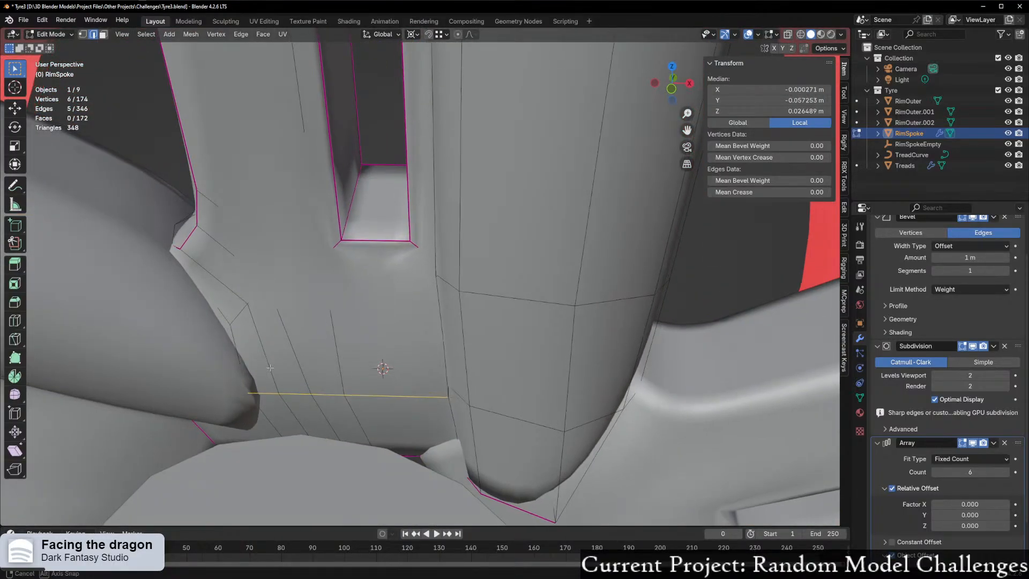
middle_click_drag(270, 367, 298, 348)
middle_click_drag(270, 360, 471, 390)
left_click_drag(808, 192, 696, 192)
right_click(414, 378)
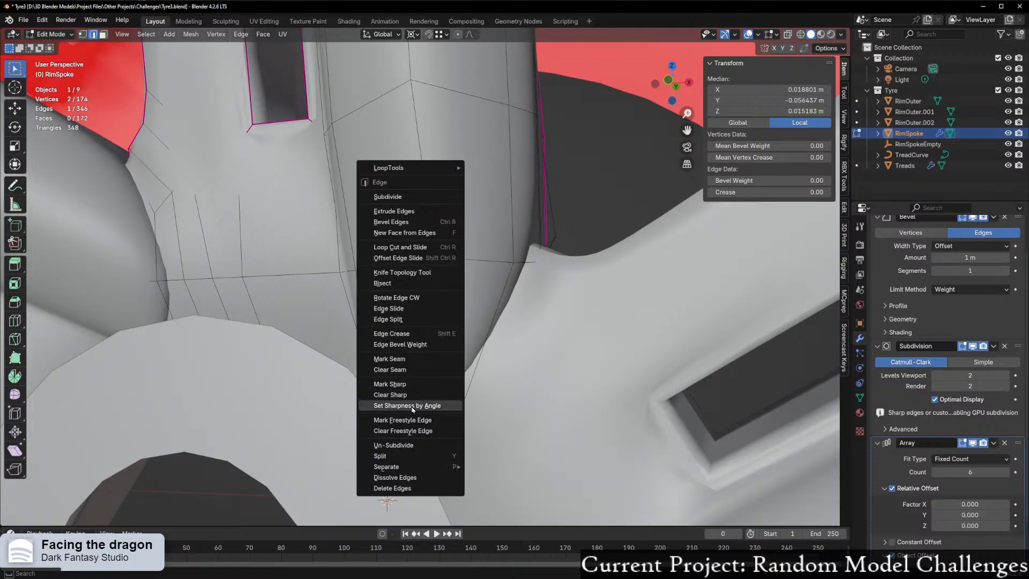
left_click(413, 393)
middle_click_drag(413, 394, 530, 429)
scroll(530, 429, "down", 3)
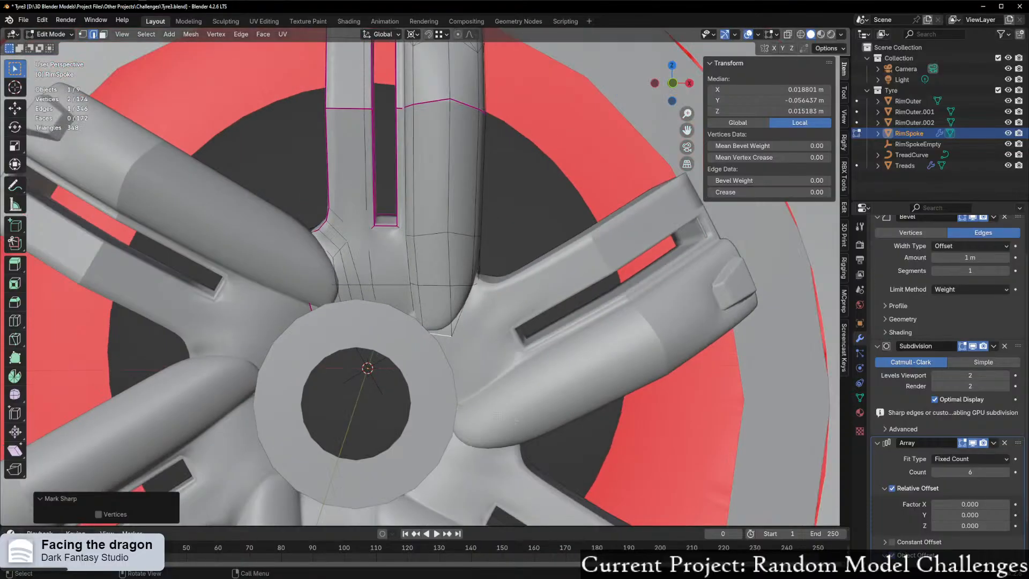
scroll(514, 428, "up", 6)
key("alt+z")
middle_click_drag(456, 424, 460, 447)
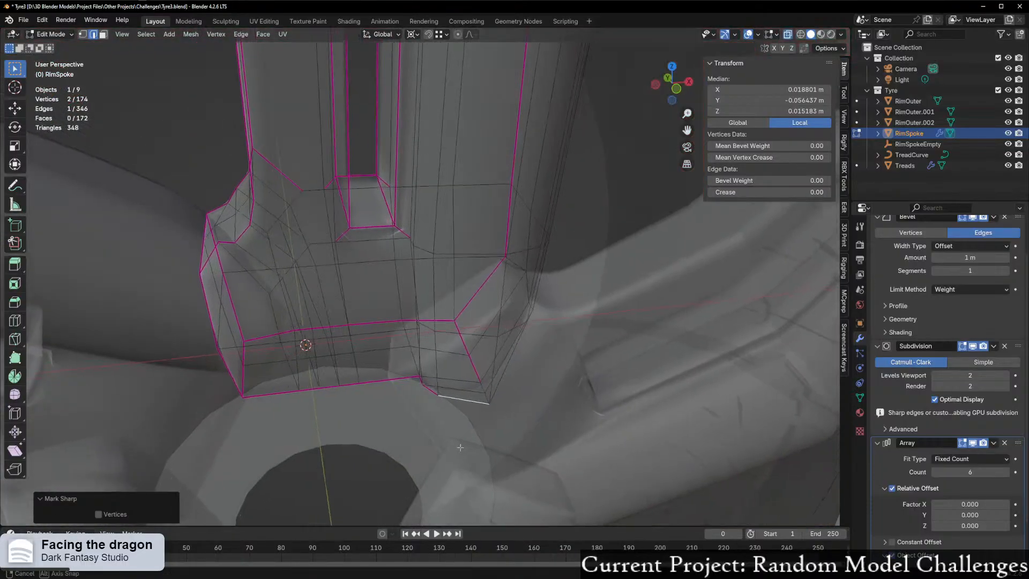
Step: Select the edge path along the spoke's lower rim beside the hub and set its mean crease to 0
left_click(424, 384)
left_click(405, 375, "ctrl")
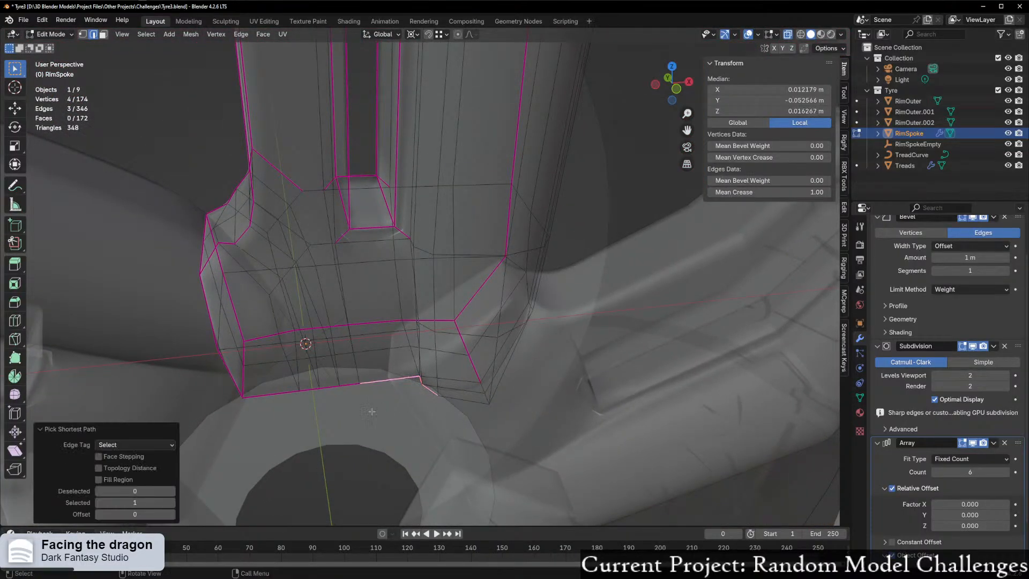
middle_click_drag(405, 375, 375, 412)
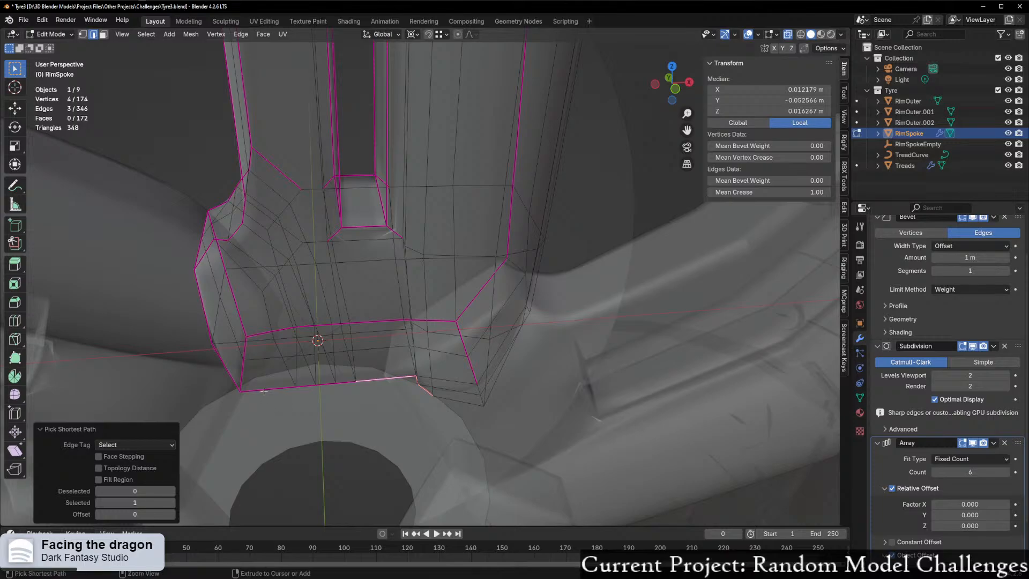
key("BackSpace")
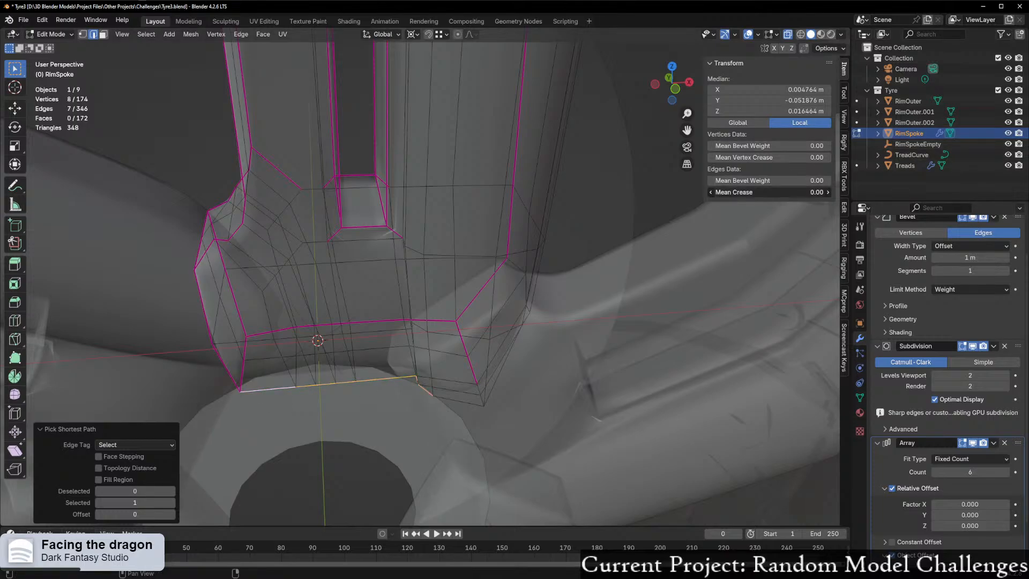
Step: Examine the shading of the arrayed spokes around the hub in Object Mode and return to Edit Mode
key("ctrl+Tab")
left_click(262, 268)
middle_click_drag(262, 268, 374, 277)
scroll(405, 246, "down", 3)
scroll(374, 278, "up", 2)
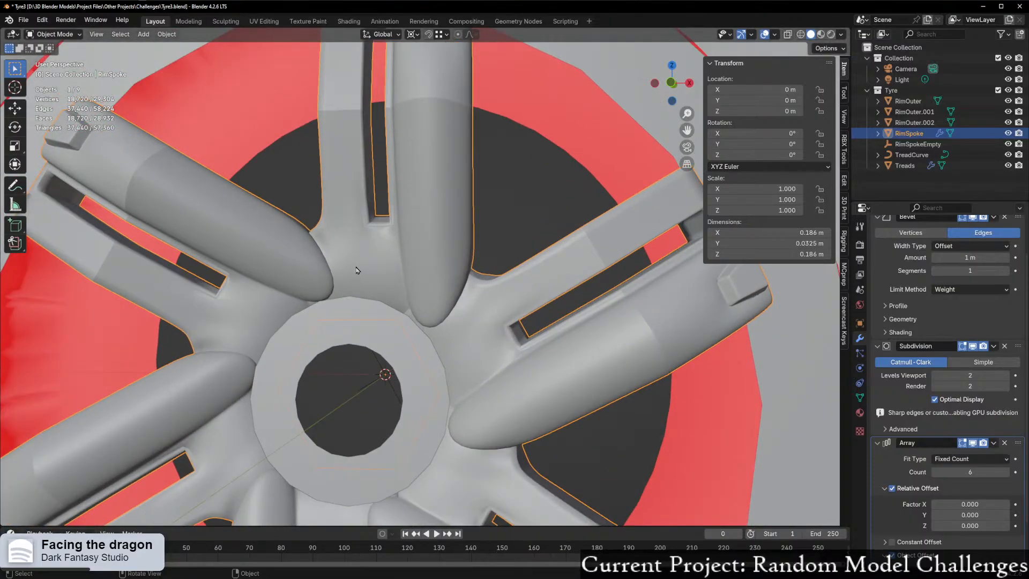
scroll(352, 269, "up", 2)
middle_click_drag(324, 259, 91, 344)
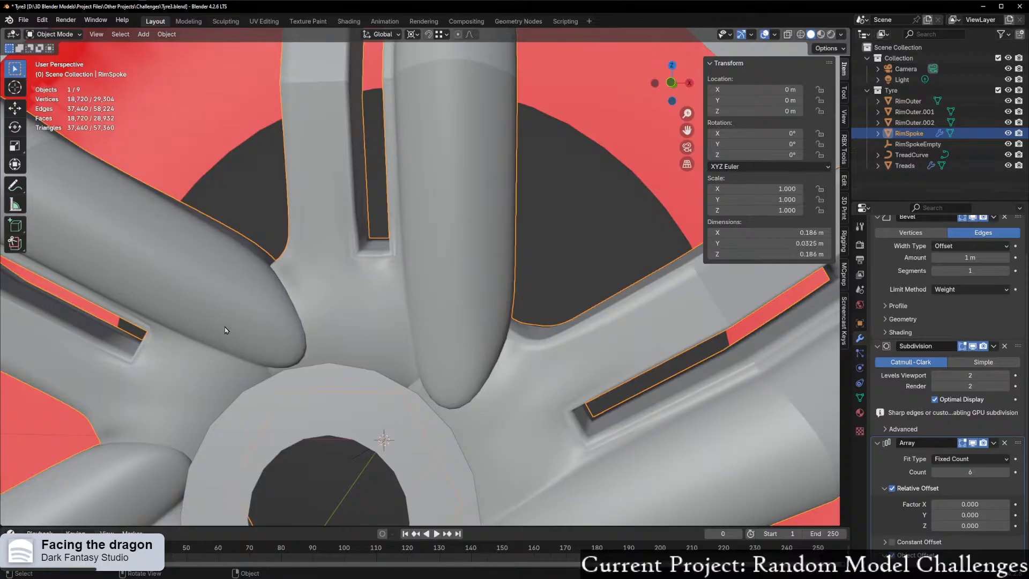
middle_click_drag(249, 322, 268, 331)
key("ctrl+Tab")
Step: Set the transform orientation to Normal and try moving the corner edge at the slot's lower end along global Z and Y
left_click(480, 287)
middle_click_drag(387, 246, 407, 214)
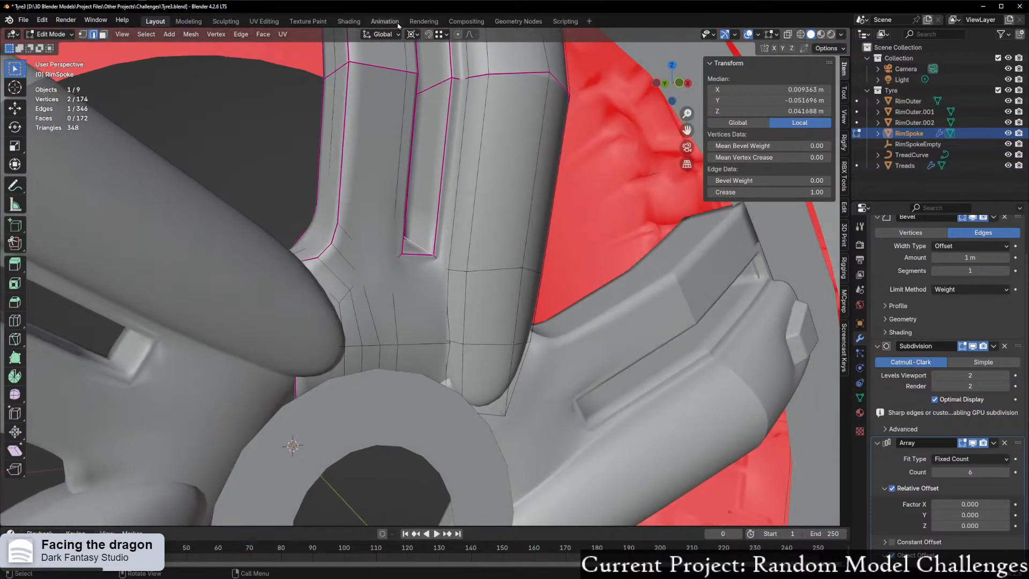
left_click(382, 34)
left_click(362, 90)
key("g")
key("z")
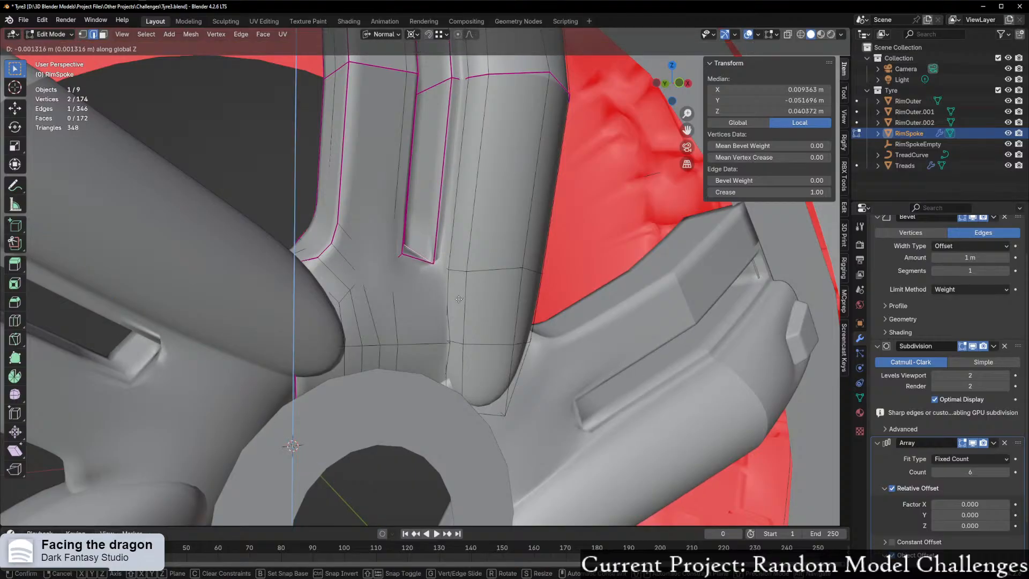
key("y")
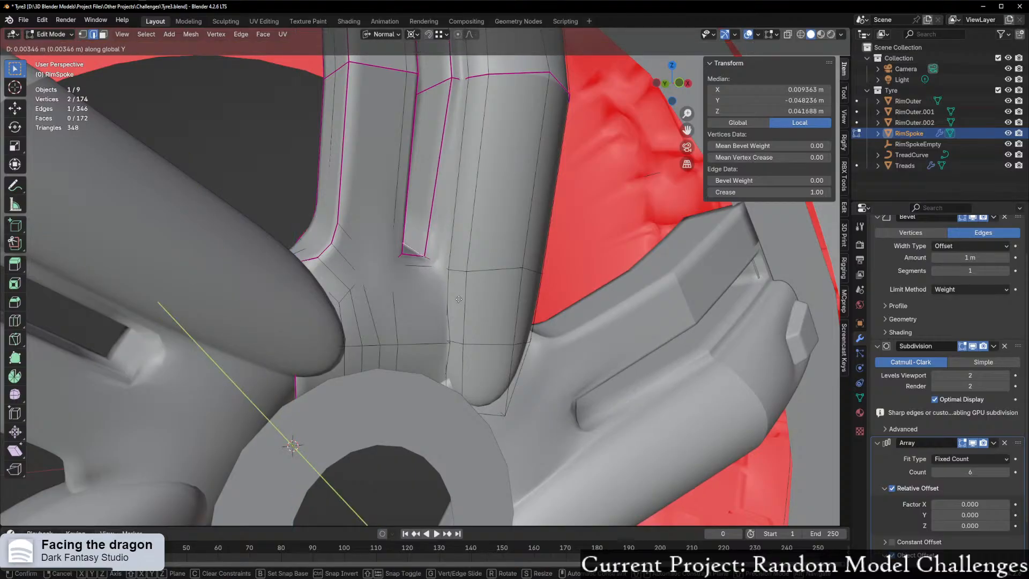
left_click(456, 303)
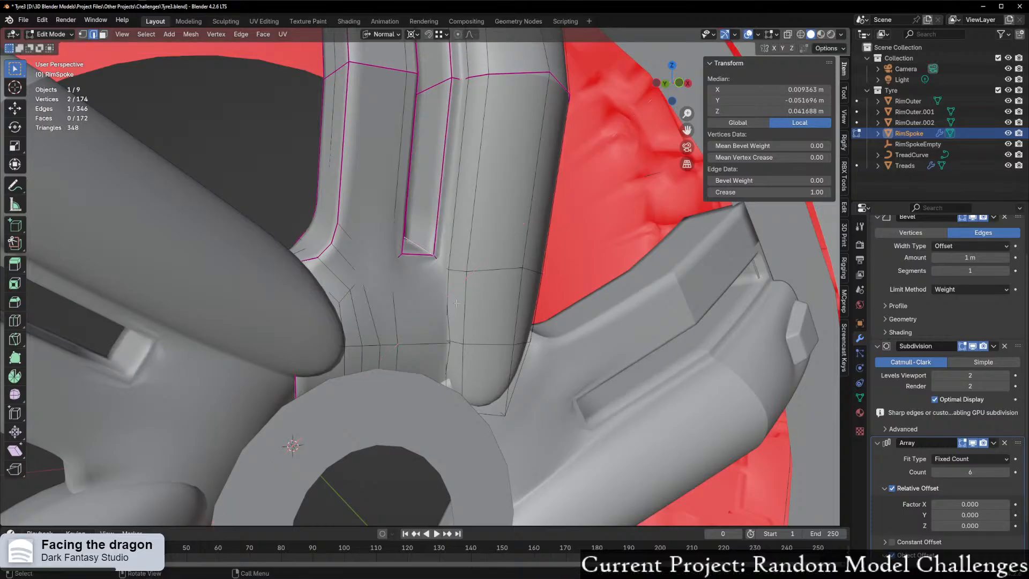
Step: Switch to the browser to check the spokes in the wheel reference photo, and return to Blender
middle_click_drag(456, 304, 389, 204)
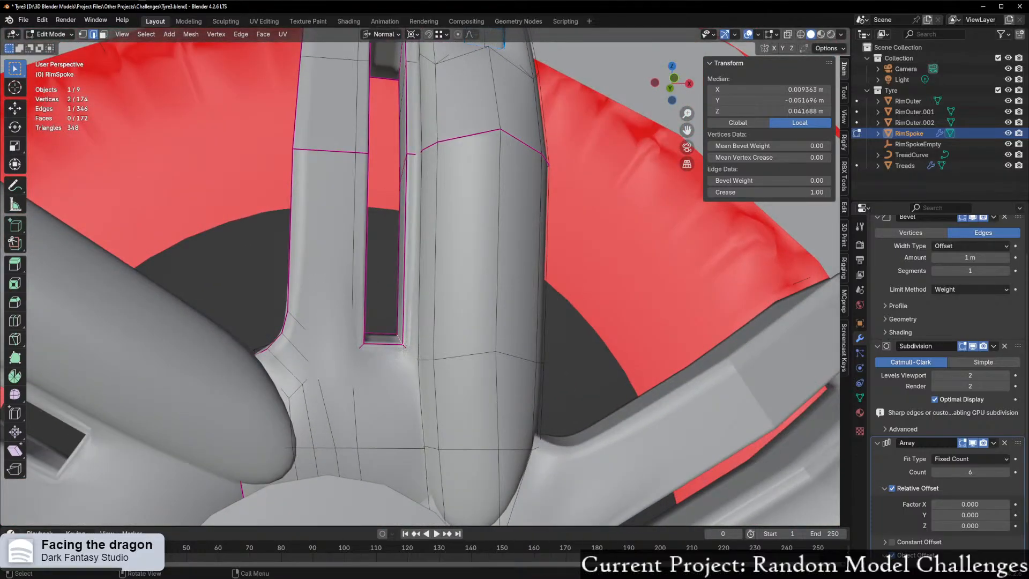
key("alt+Tab")
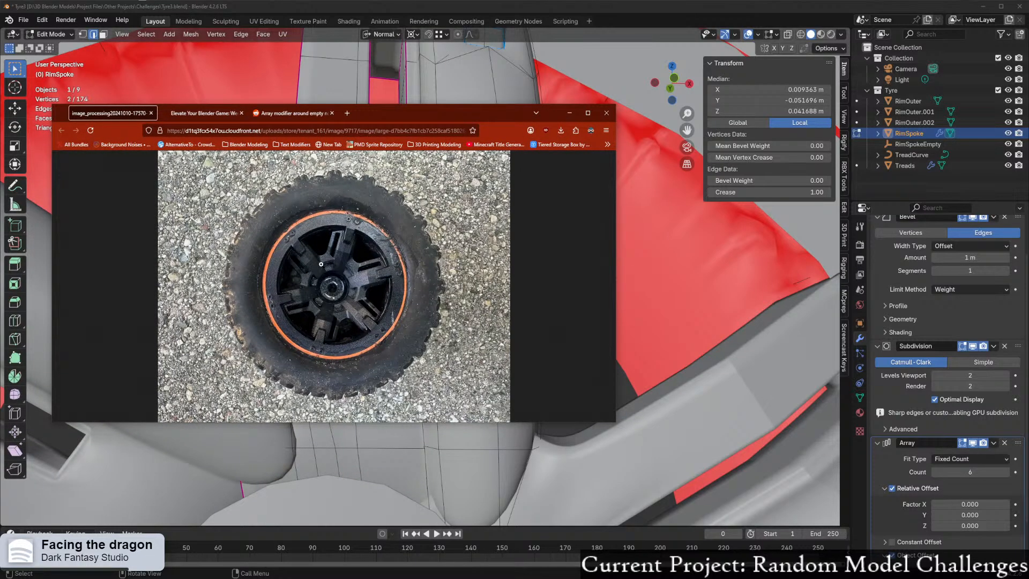
key("alt+Tab")
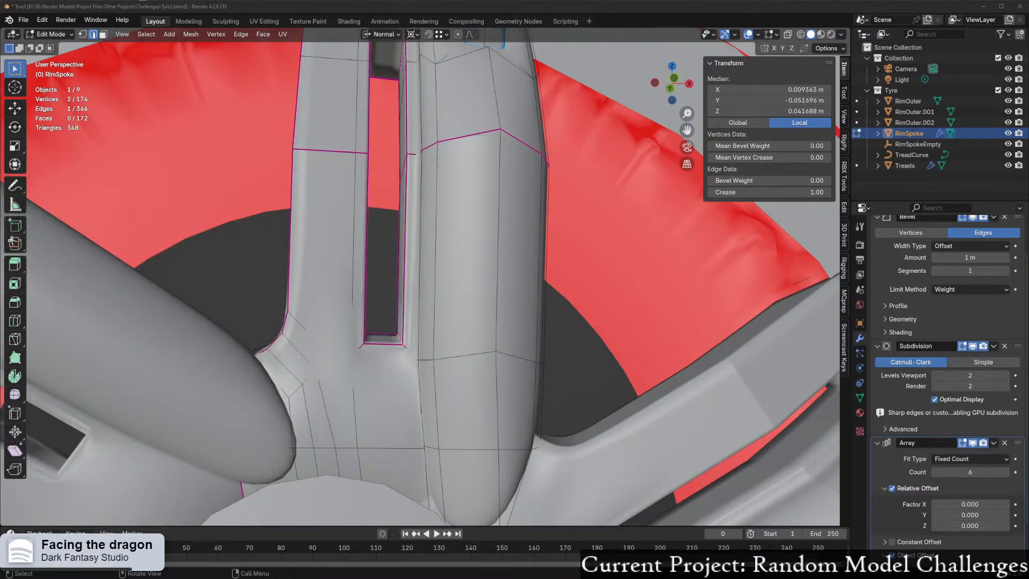
middle_click_drag(357, 314, 395, 9)
middle_click_drag(500, 220, 438, 323)
Step: Try moving the slot's lower corner edge along its own normal axes
key("g")
key("z")
key("z")
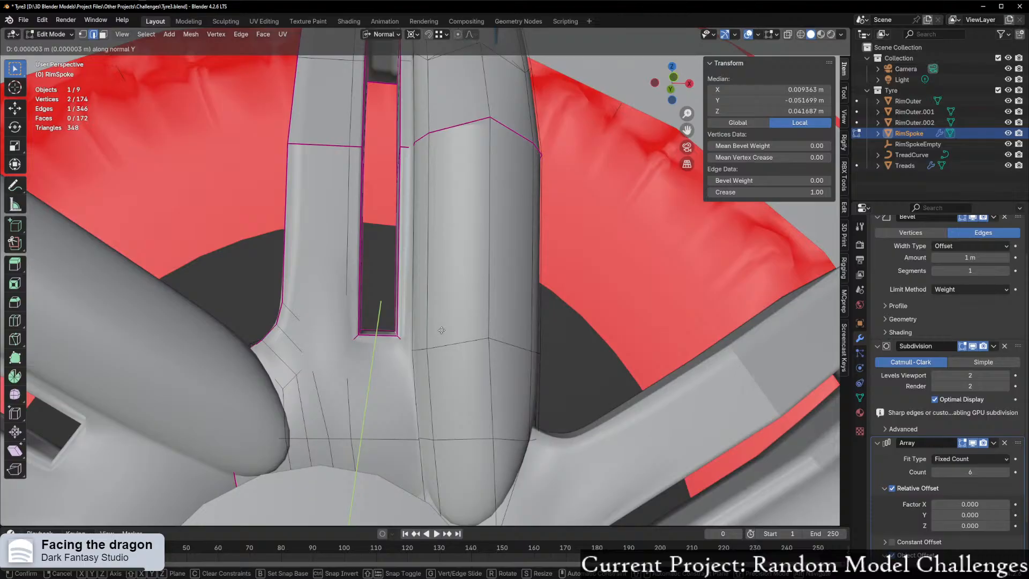
left_click(447, 387)
middle_click_drag(438, 341, 458, 360)
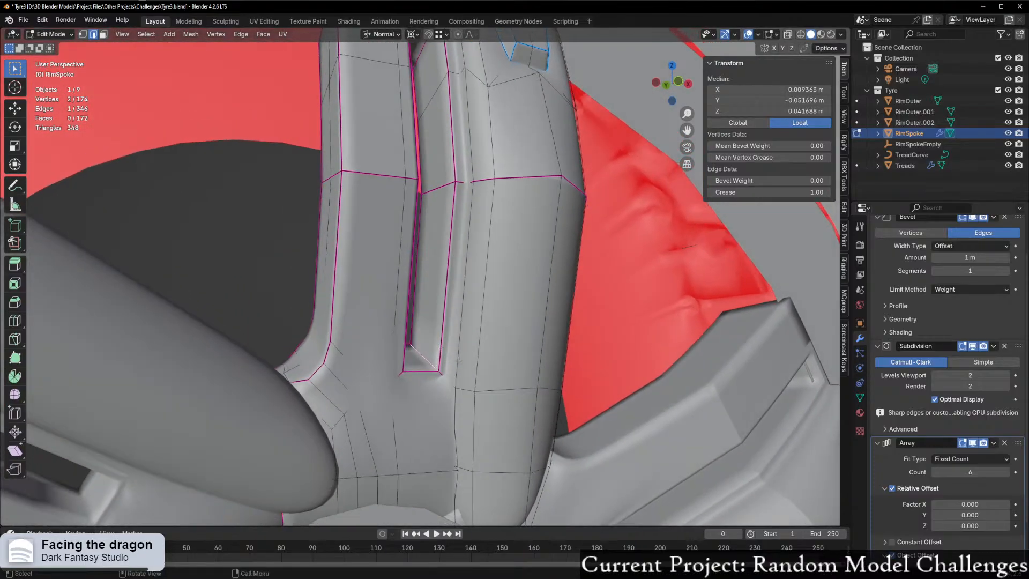
key("g")
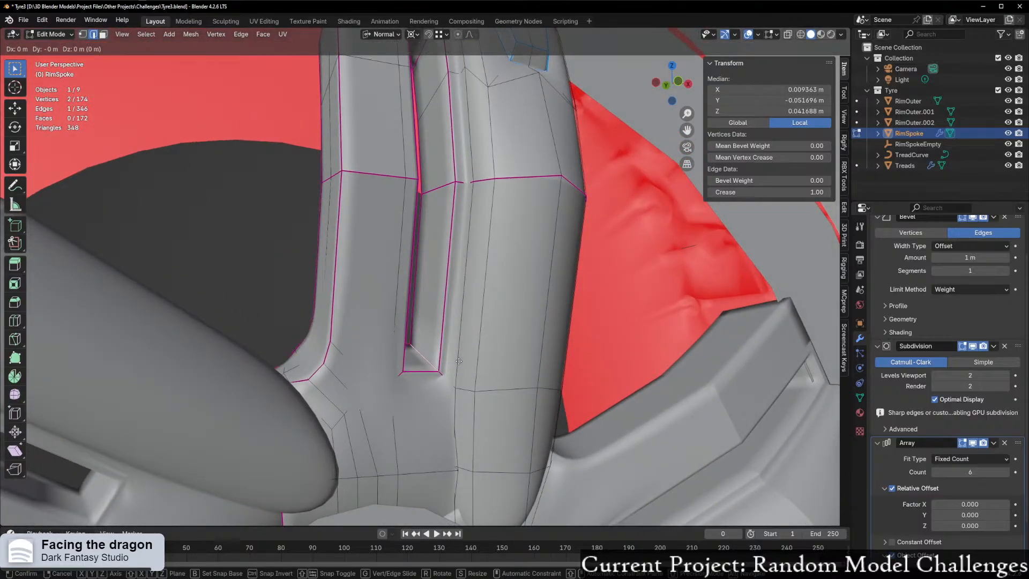
key("x")
key("x")
right_click(458, 361)
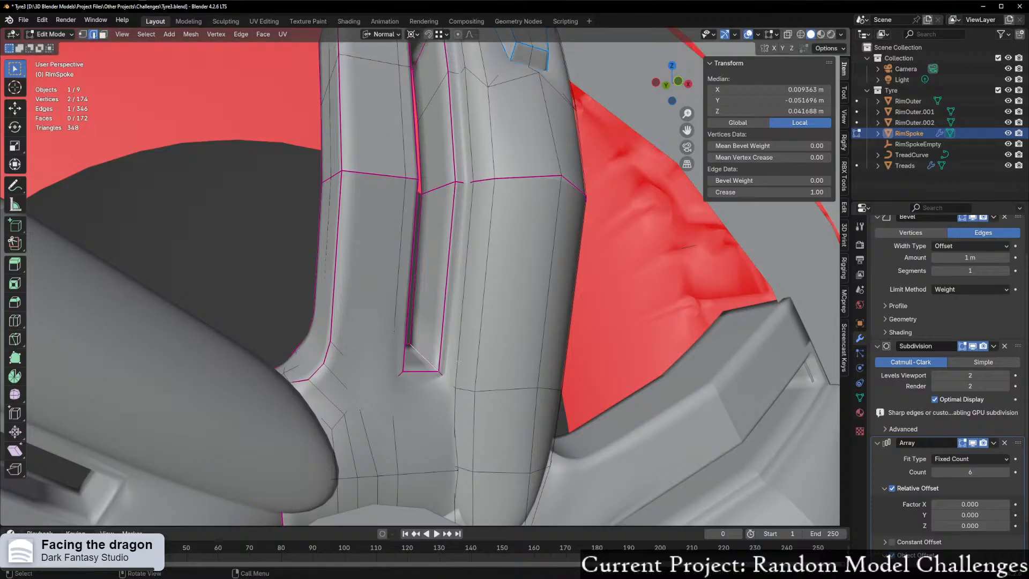
Step: Set the transform orientation back to Global and try moving the slot's lower corner edge along the Z axis
middle_click_drag(459, 361, 454, 359)
left_click(381, 36)
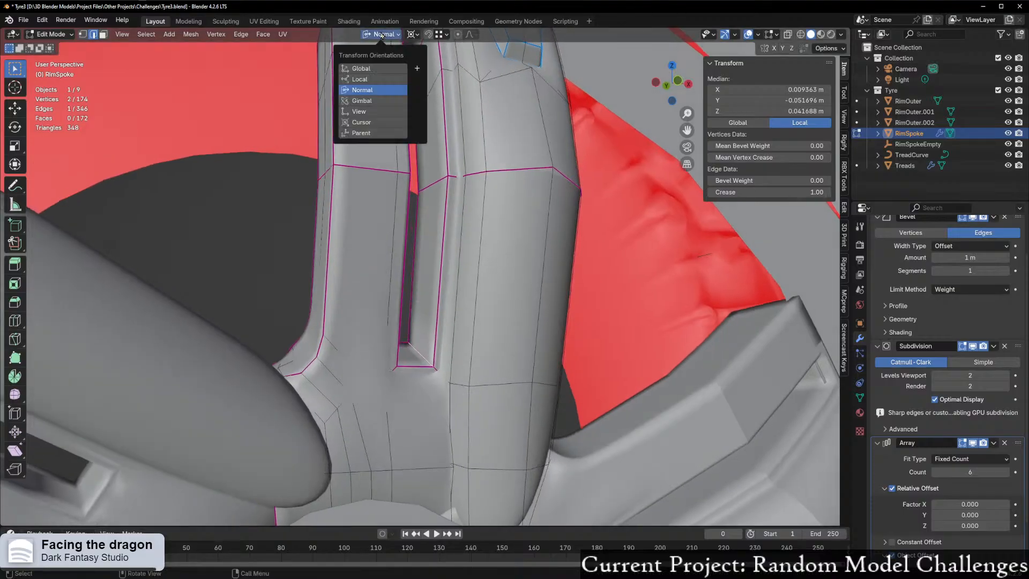
left_click(366, 72)
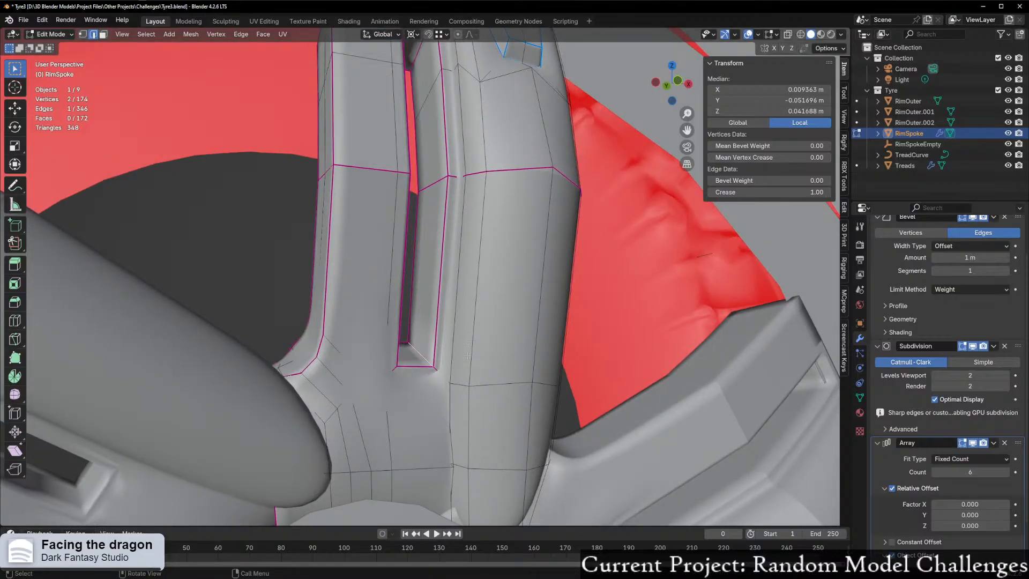
middle_click_drag(467, 333, 454, 370)
key("g")
key("z")
left_click(482, 356)
key("ctrl+z")
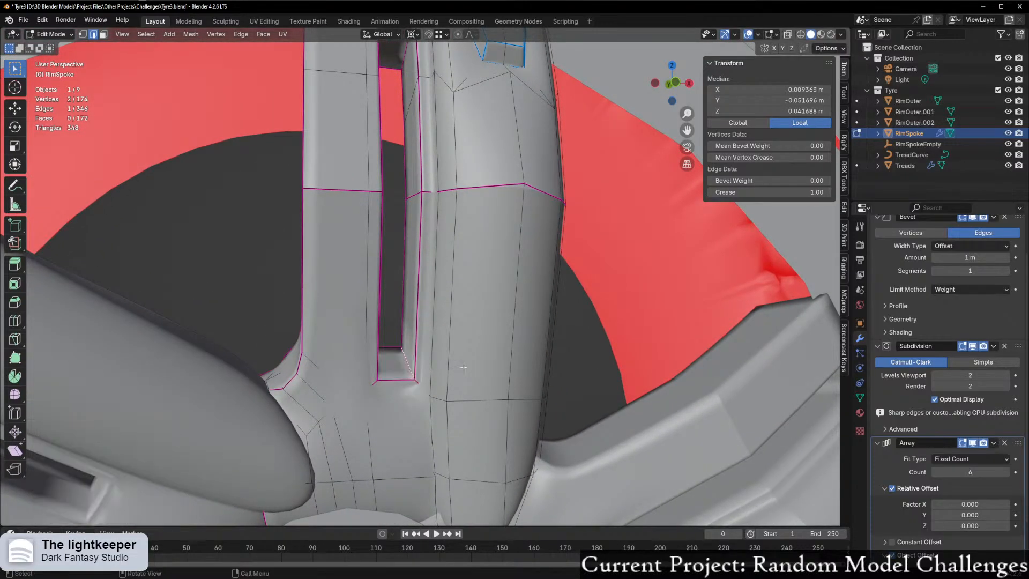
Step: Turn off the Subdivision modifier's viewport display to expose the base mesh around the slot
key("alt+z")
key("alt+z")
middle_click_drag(430, 374, 468, 376)
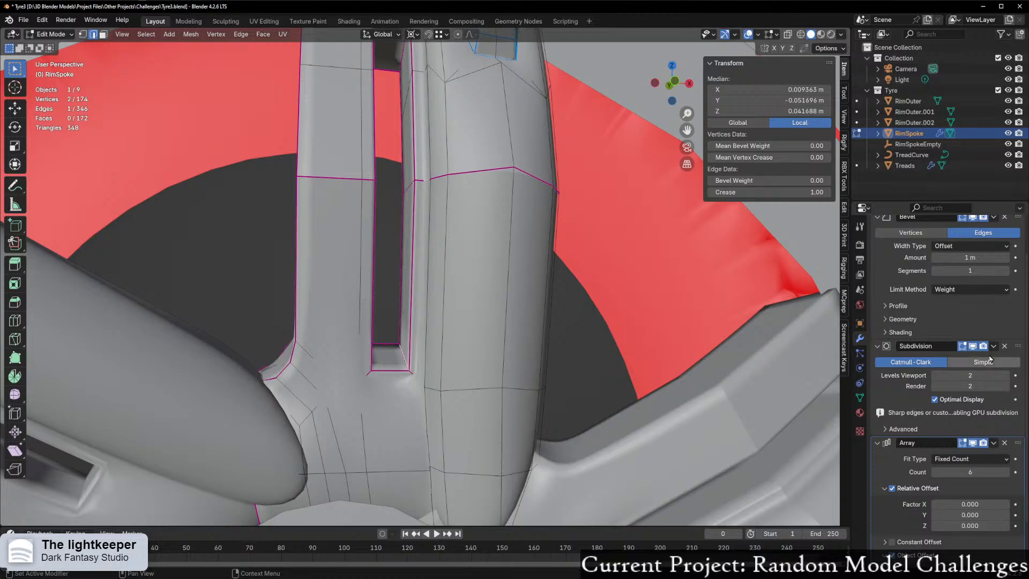
left_click(973, 346)
scroll(573, 397, "up", 3)
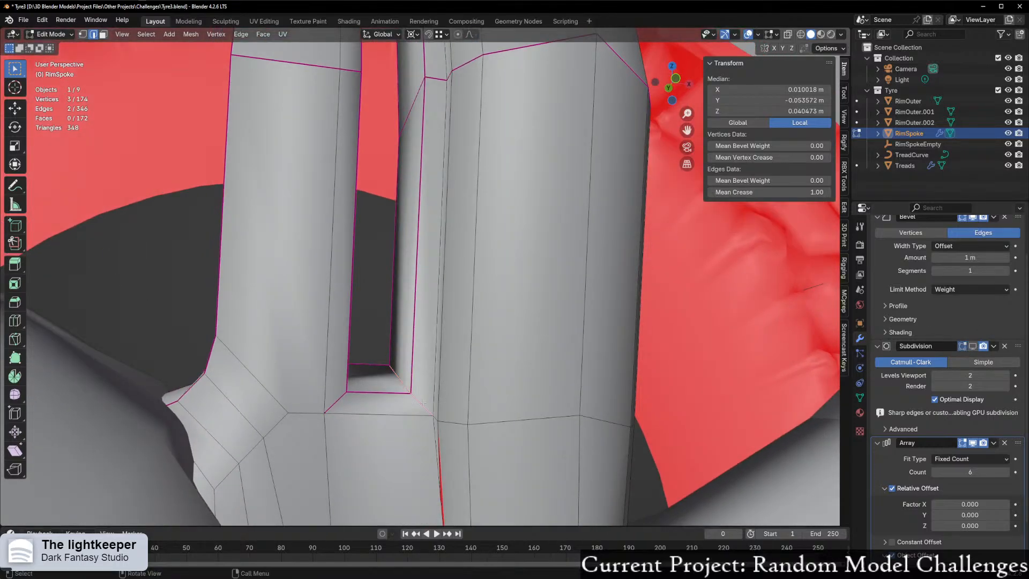
Step: Try edge-sliding the corner edge at the lower end of the spoke's slot
left_click(409, 387)
key("g")
key("g")
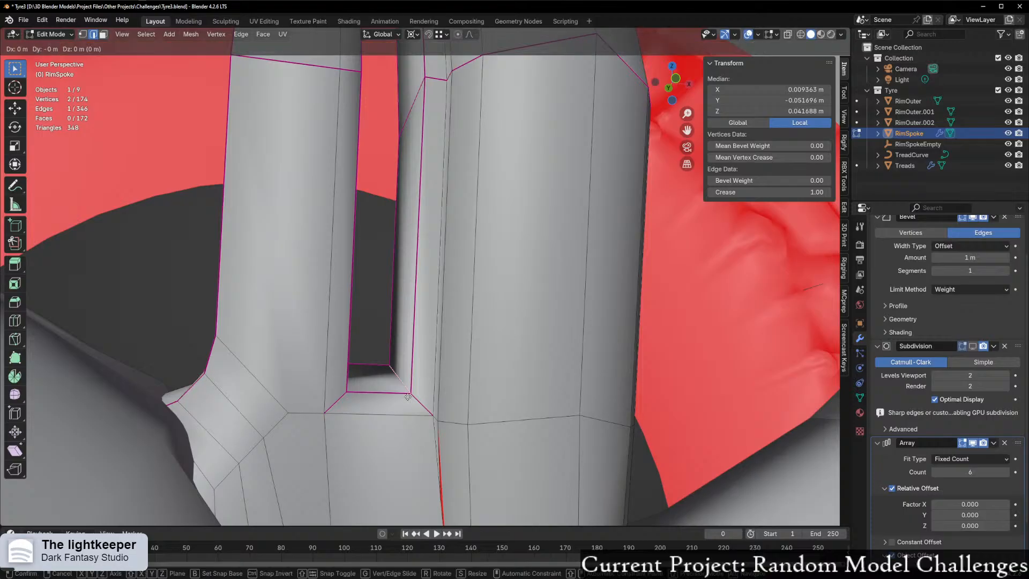
left_click(448, 381)
middle_click_drag(448, 380, 434, 405)
key("g")
key("g")
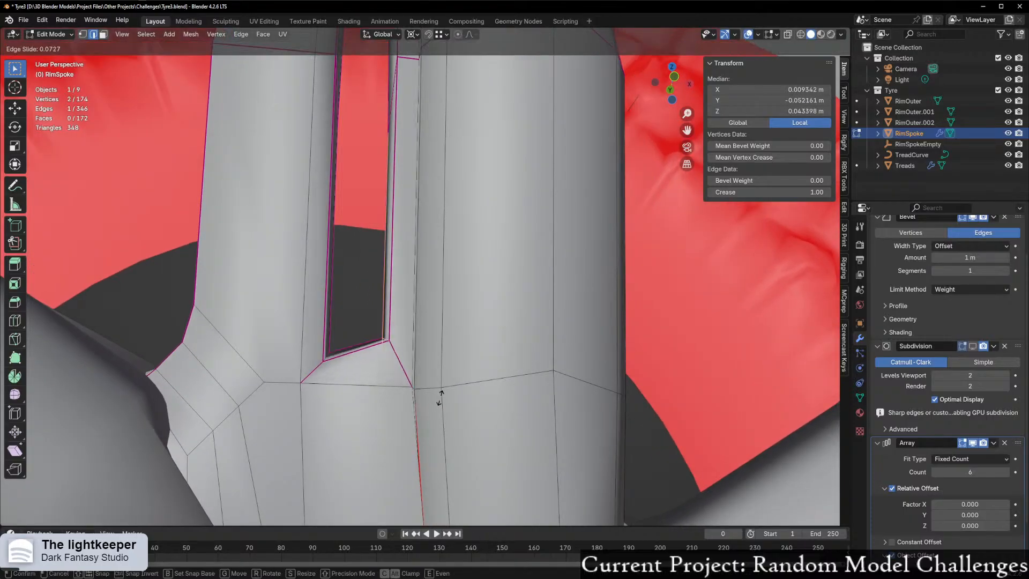
right_click(440, 398)
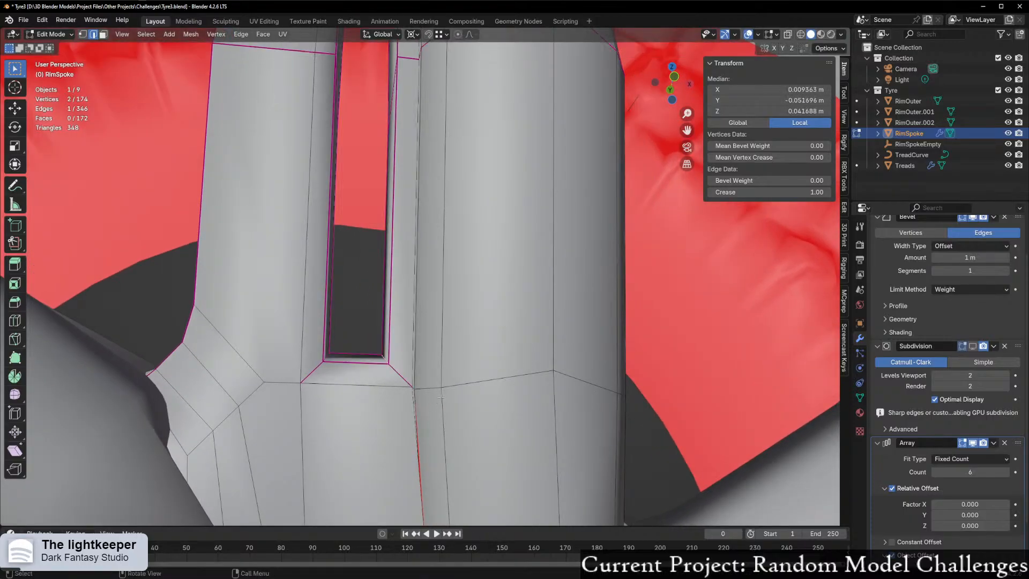
Step: Edge-slide the slot's lower inner corner edge by a factor of -0.080 and turn the Subdivision viewport display back on
key("g")
key("g")
left_click(386, 367)
middle_click_drag(386, 367, 378, 413)
scroll(377, 413, "down", 4)
scroll(378, 413, "down", 2)
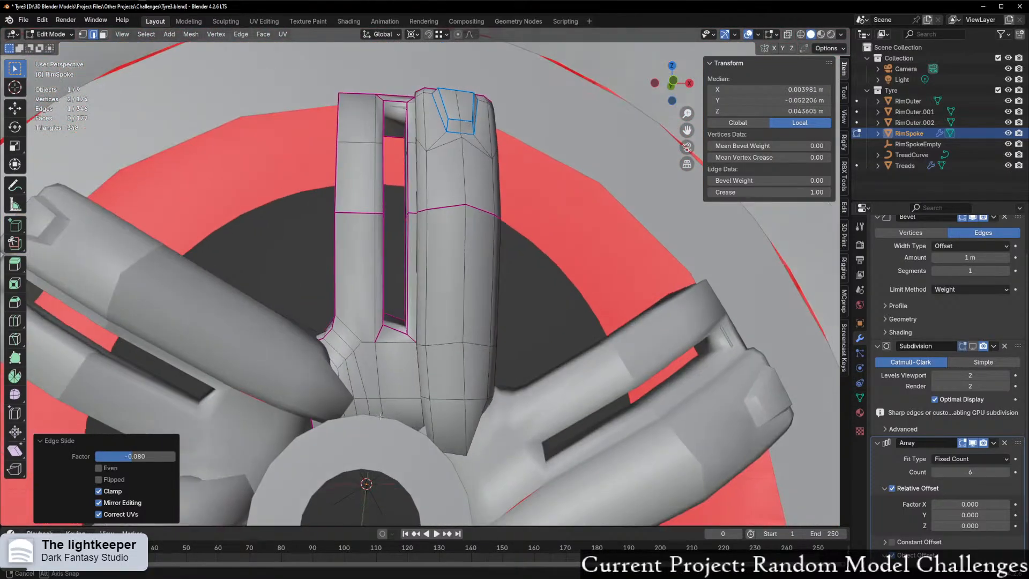
scroll(412, 362, "up", 3)
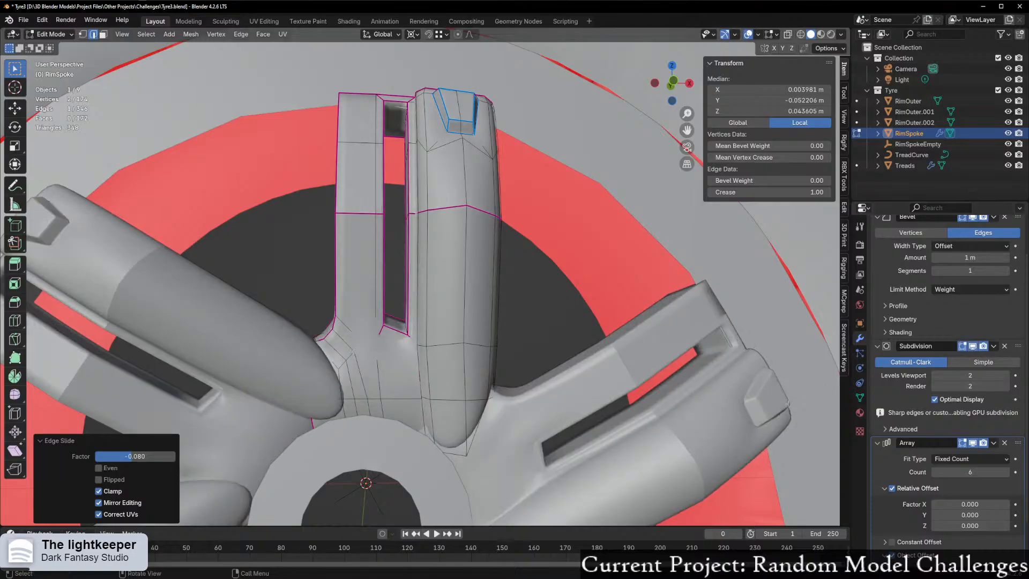
Step: Select the short diagonal edge below the slot's lower corner and try adjusting its edge crease
key("ctrl+Tab")
left_click(518, 379)
middle_click_drag(428, 401, 461, 429)
scroll(485, 428, "up", 4)
middle_click_drag(461, 428, 466, 303, "shift")
left_click(427, 393)
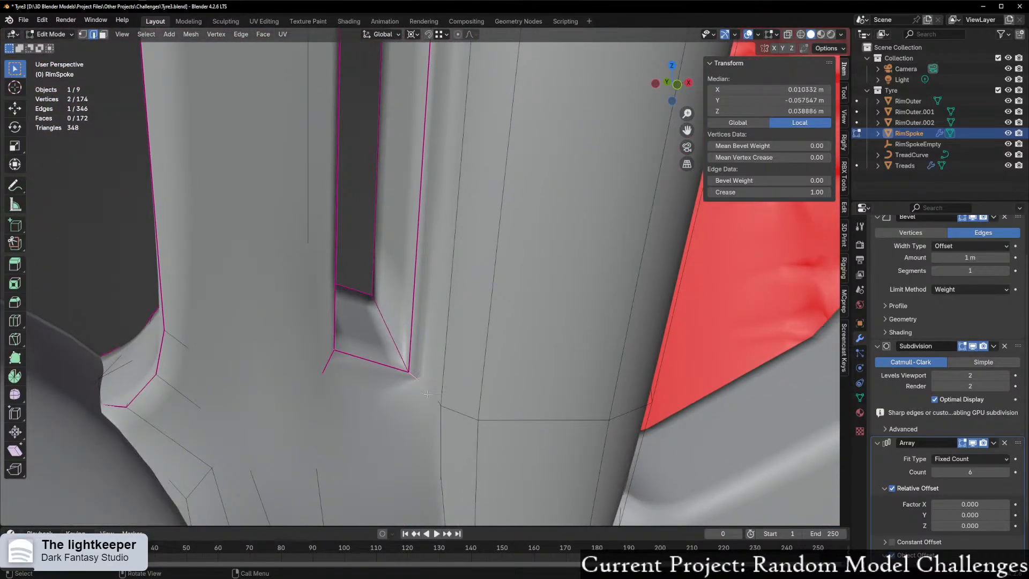
middle_click_drag(427, 395, 445, 379)
key("alt+z")
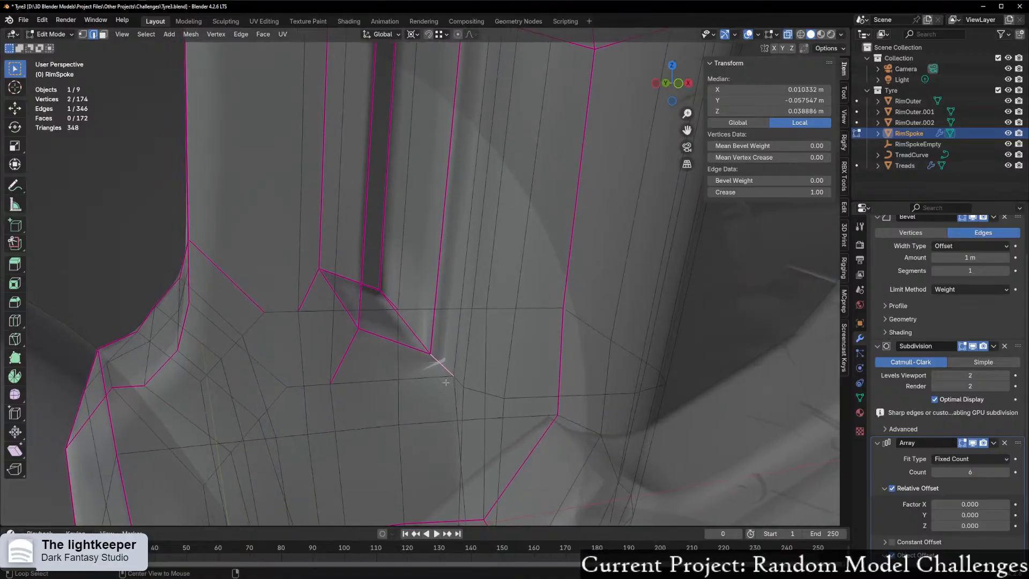
key("alt+z")
left_click_drag(789, 192, 790, 192)
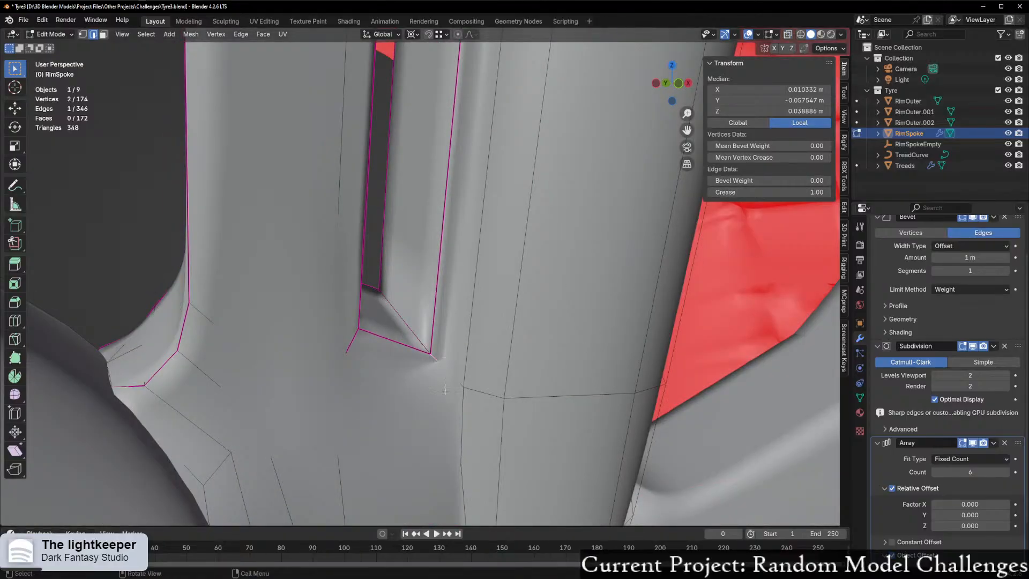
Step: Set the mean vertex crease of the slot's diagonal corner edge to 1.00
key("alt+z")
middle_click_drag(458, 384, 472, 385)
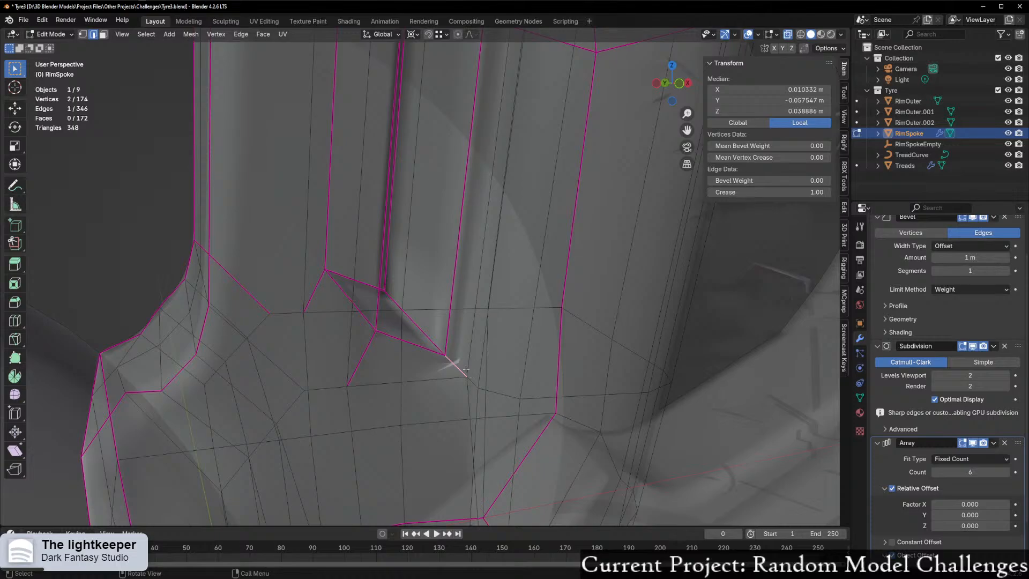
key("alt+z")
left_click_drag(769, 157, 835, 158)
scroll(448, 374, "down", 4)
scroll(446, 374, "up", 3)
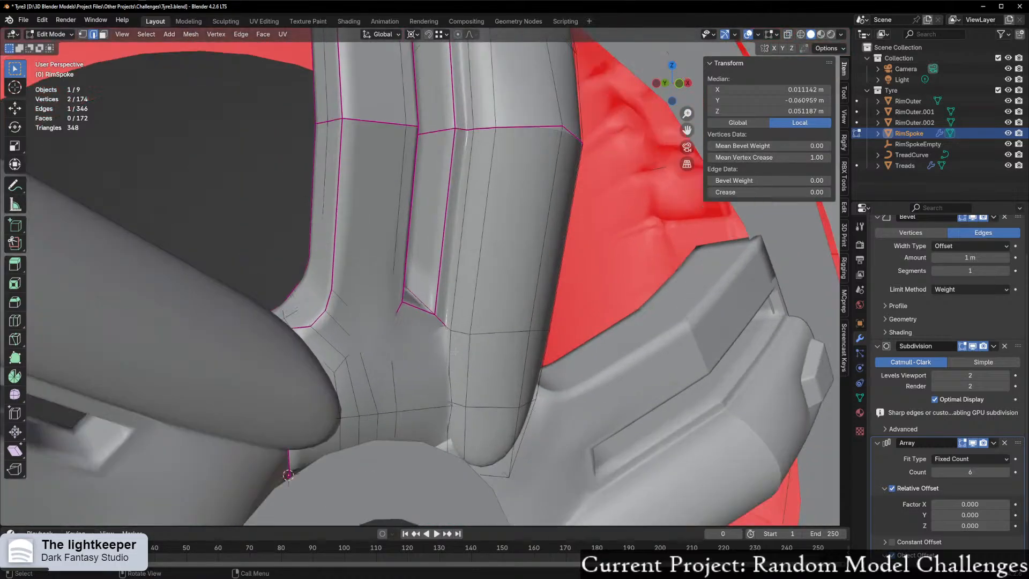
Step: Try a mean crease of 1.00 on the two consecutive edges running down from the slot's lower corner
key("alt+z")
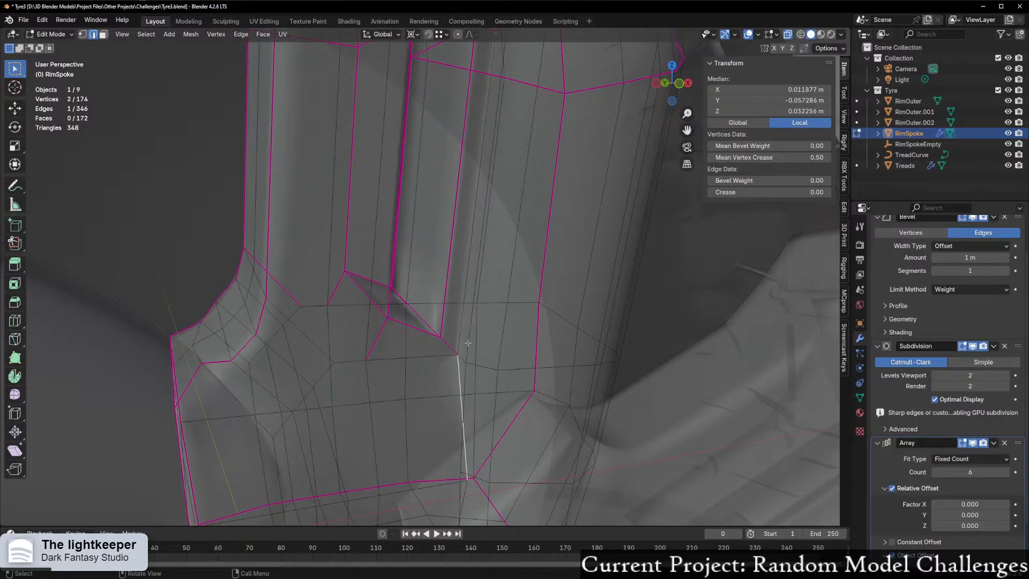
middle_click_drag(467, 342, 497, 332)
middle_click_drag(476, 390, 488, 372, "shift")
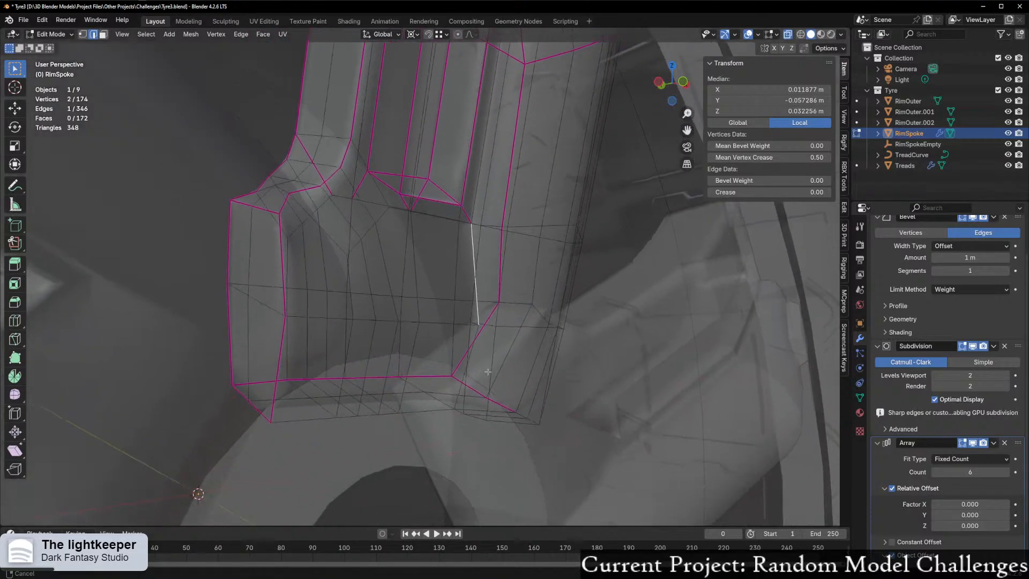
left_click(457, 381, "ctrl")
key("ctrl+z")
key("alt+z")
key("alt+z")
middle_click_drag(459, 395, 442, 418)
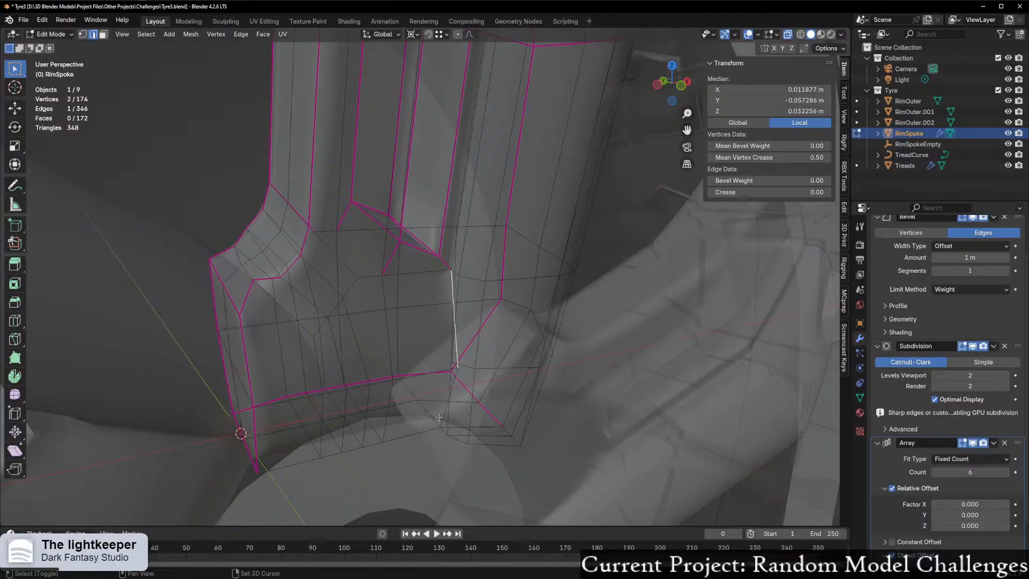
mouse_move(472, 265)
middle_mouse_down()
mouse_move(447, 297)
mouse_move(470, 287)
mouse_move(499, 294)
middle_mouse_up()
key("alt+z")
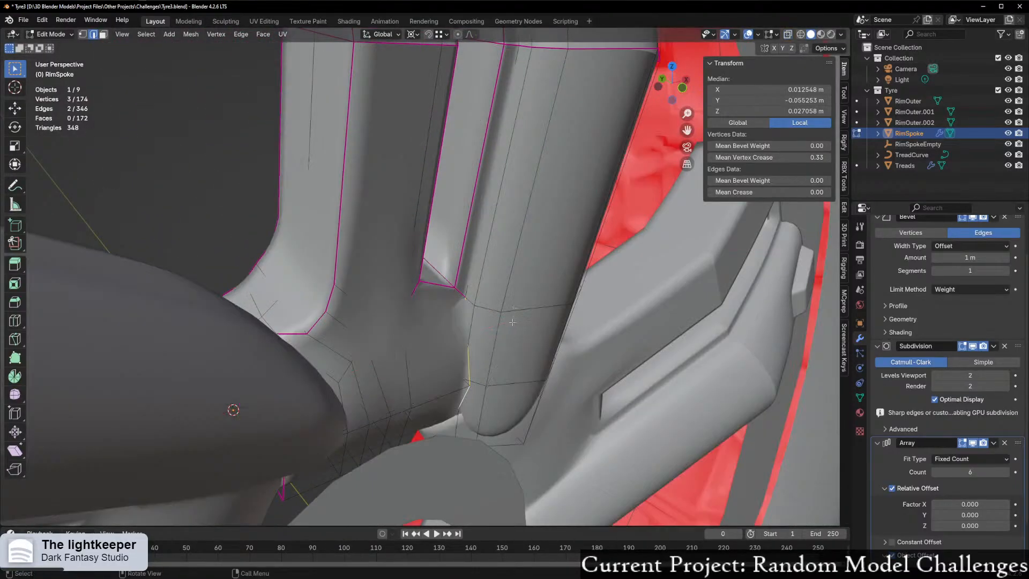
middle_click_drag(566, 383, 739, 181)
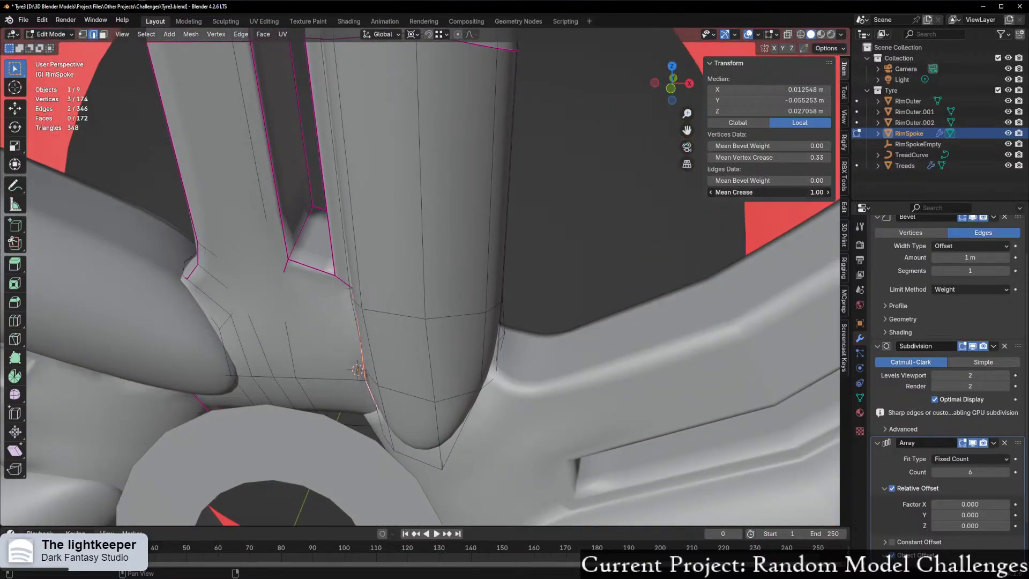
middle_click_drag(343, 310, 370, 304)
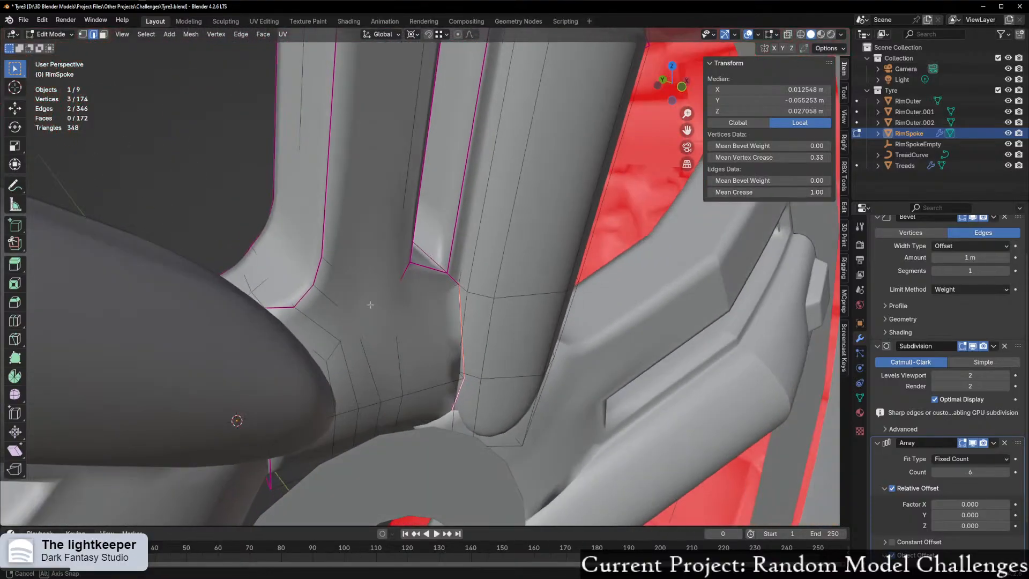
left_click(479, 335, "ctrl")
Step: Turn off the Subdivision viewport display and set mean crease 1.00 on the edge line alongside the slot, ending at its lower corner
middle_click_drag(475, 327, 411, 522, "shift")
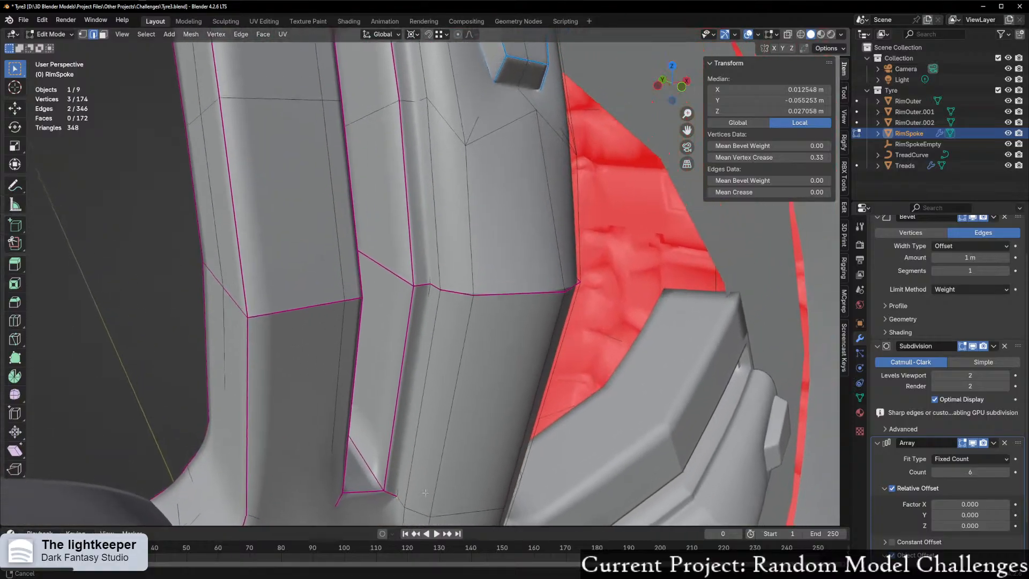
middle_click_drag(415, 429, 447, 467)
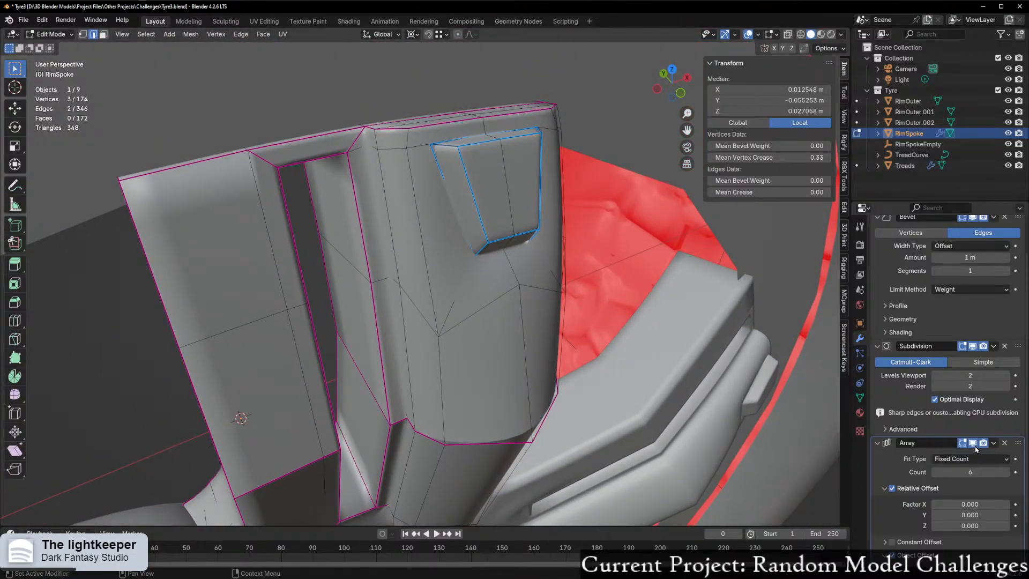
left_click(972, 346)
middle_click_drag(394, 182, 400, 189)
left_click(390, 155)
middle_click_drag(389, 154, 416, 315)
left_click(368, 273, "ctrl")
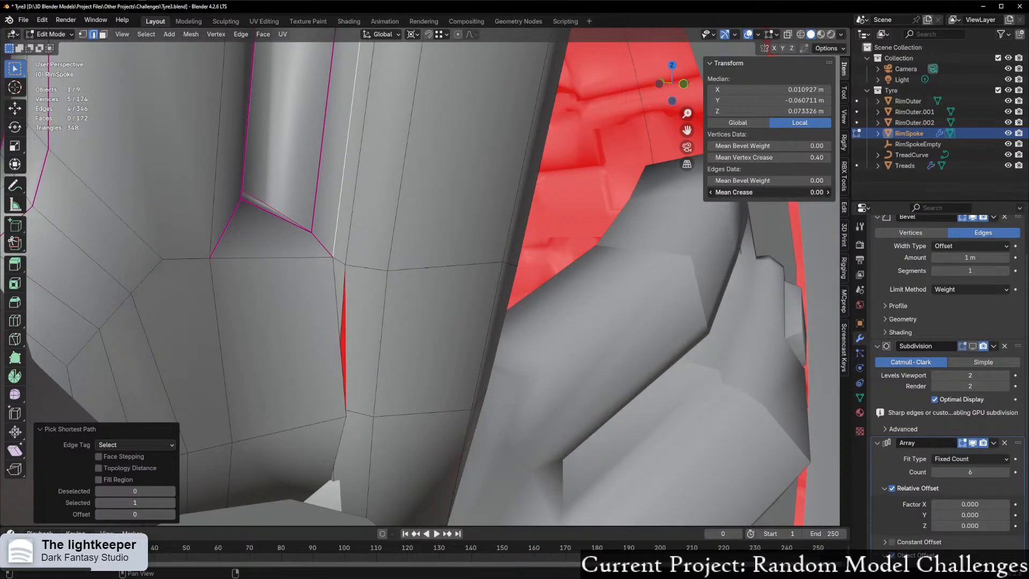
Step: Vertex-slide the vertex directly below the slot's lower corner by a factor of 0.089 to close the gap beside the spoke's rounded part
middle_click_drag(227, 424, 277, 325, "shift")
key("1")
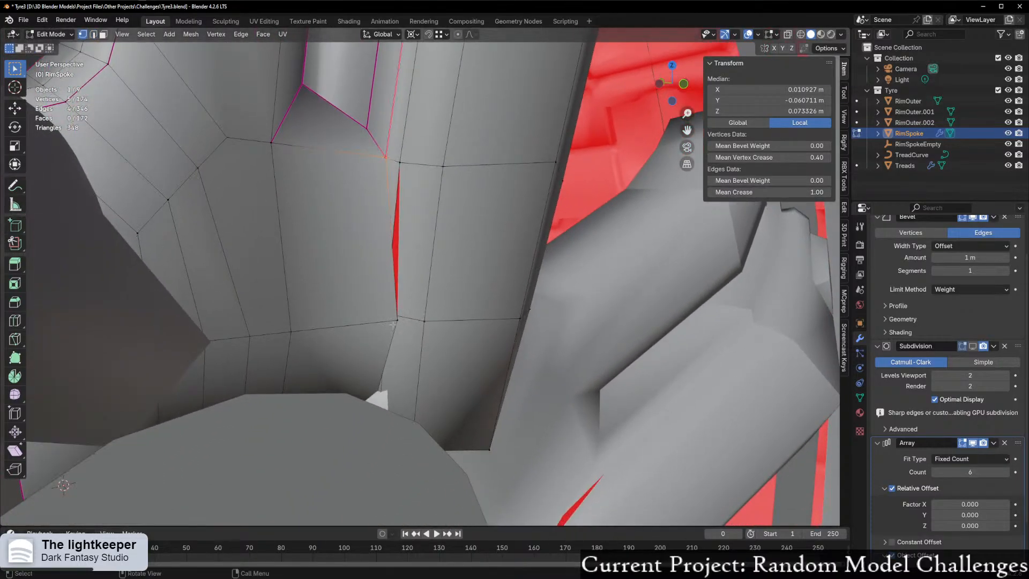
left_click(397, 323)
middle_click_drag(434, 338, 415, 346)
key("g")
key("g")
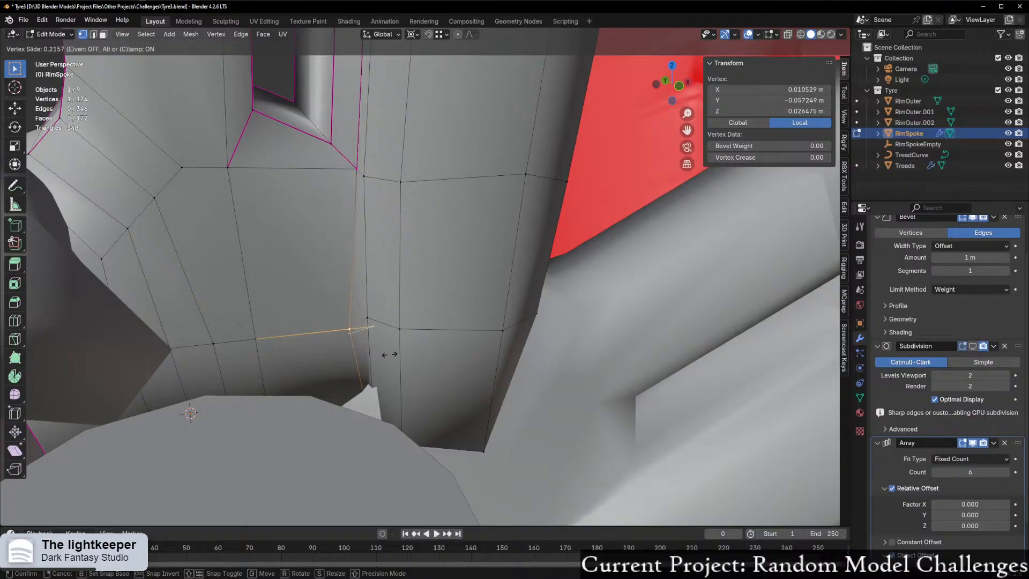
left_click(404, 352)
middle_click_drag(404, 351, 320, 320)
scroll(320, 316, "down", 3)
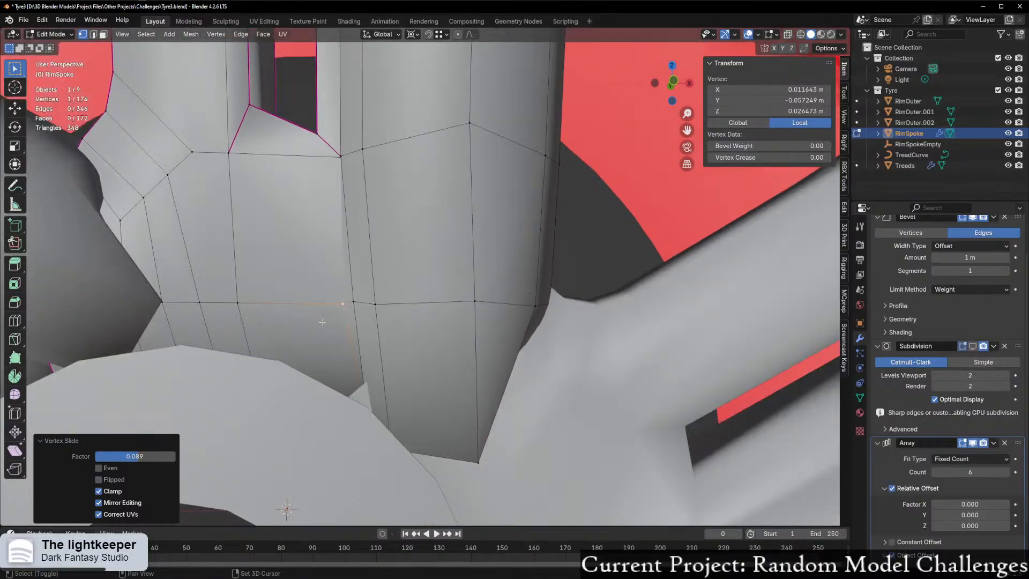
middle_click_drag(321, 276, 453, 271, "shift")
scroll(407, 316, "up", 2)
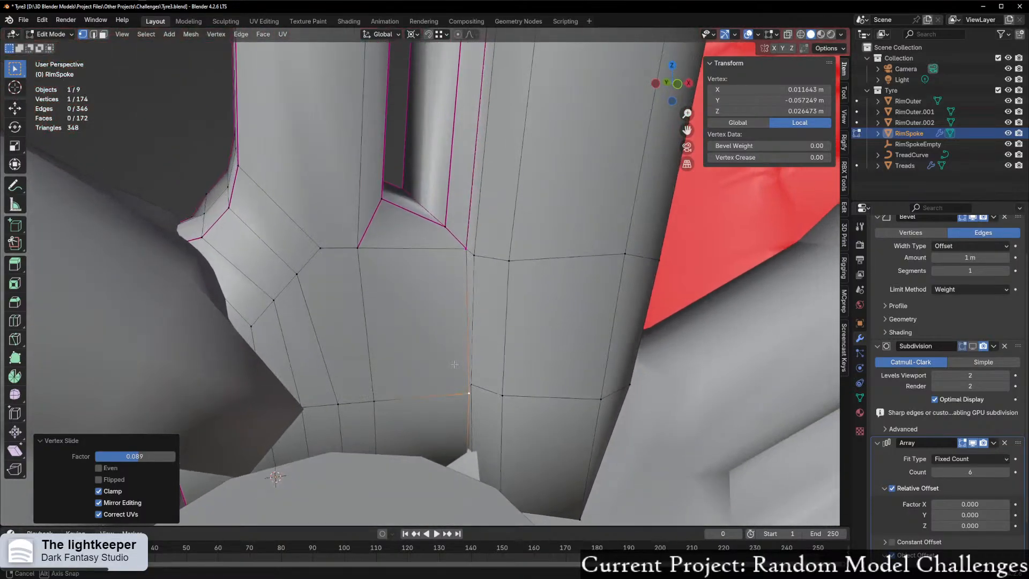
left_click(465, 250)
key("g")
key("g")
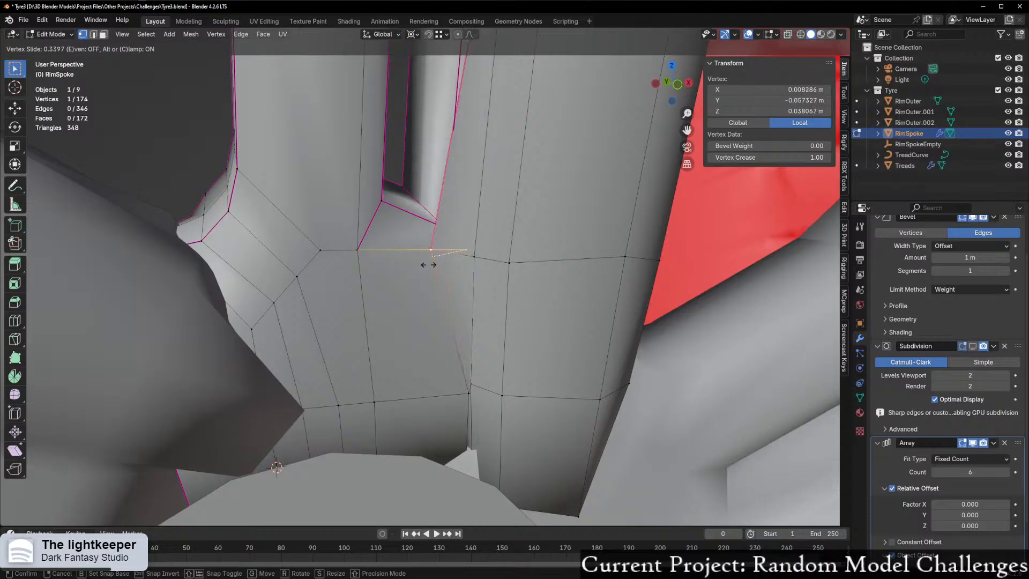
right_click(427, 264)
Step: Try vertex-sliding the bottom-edge vertex at the spoke's base toward its neighbouring vertex
scroll(454, 347, "up", 2)
middle_click_drag(454, 347, 475, 413)
key("g")
key("g")
left_click(493, 427)
key("ctrl+z")
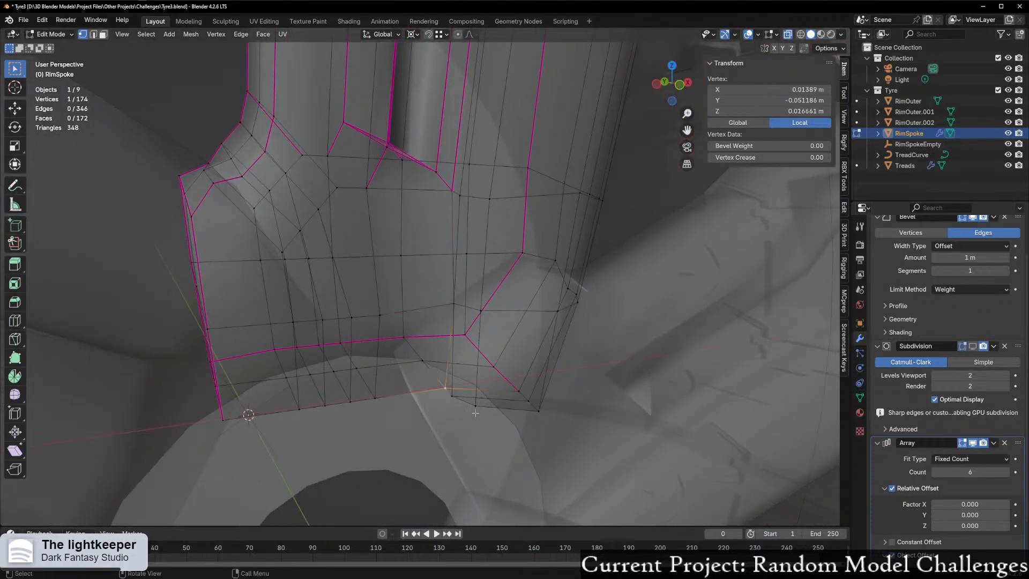
key("g")
key("g")
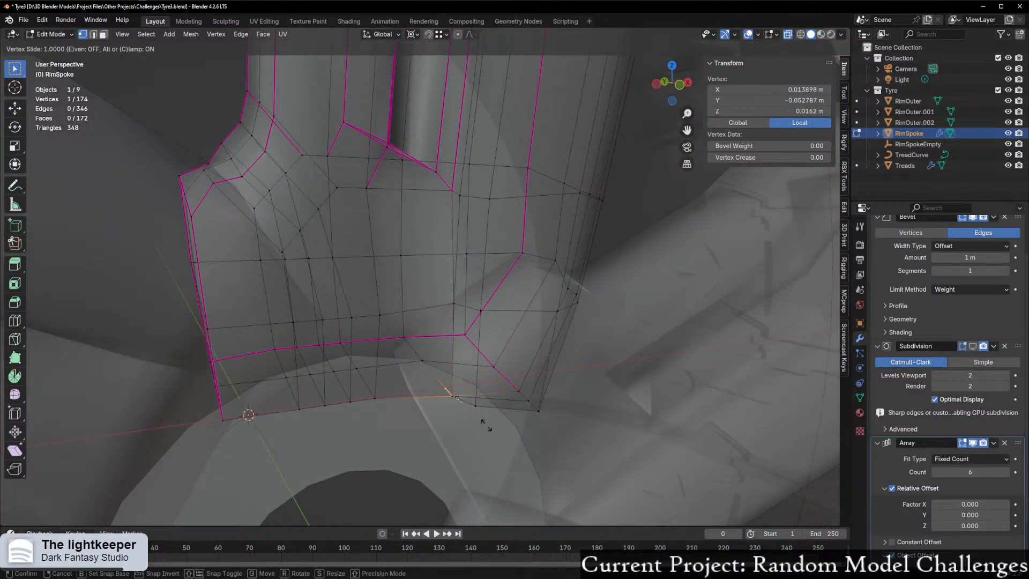
left_click(461, 399)
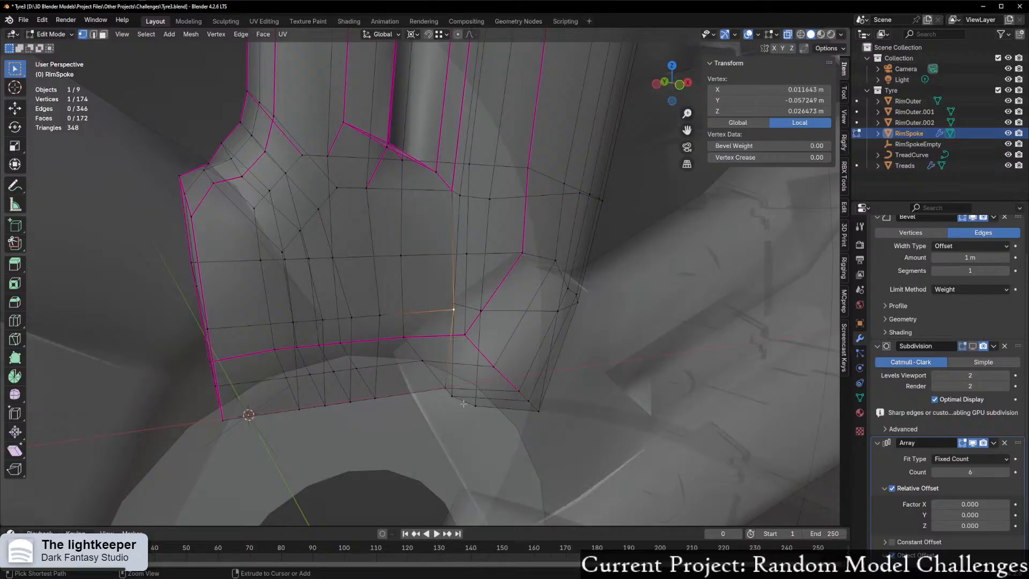
Step: Vertex-slide the vertex below the slot's lower corner by a factor of 0.091 and move it 0.001613 m along Y
scroll(464, 402, "up", 3)
key("g")
key("g")
left_click(468, 333)
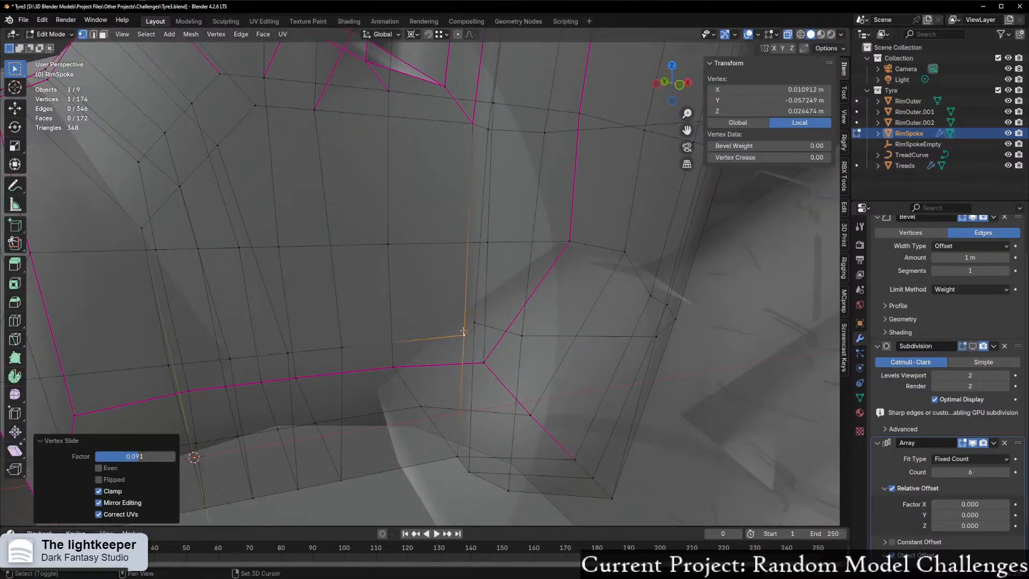
middle_click_drag(469, 343, 498, 436)
key("g")
key("x")
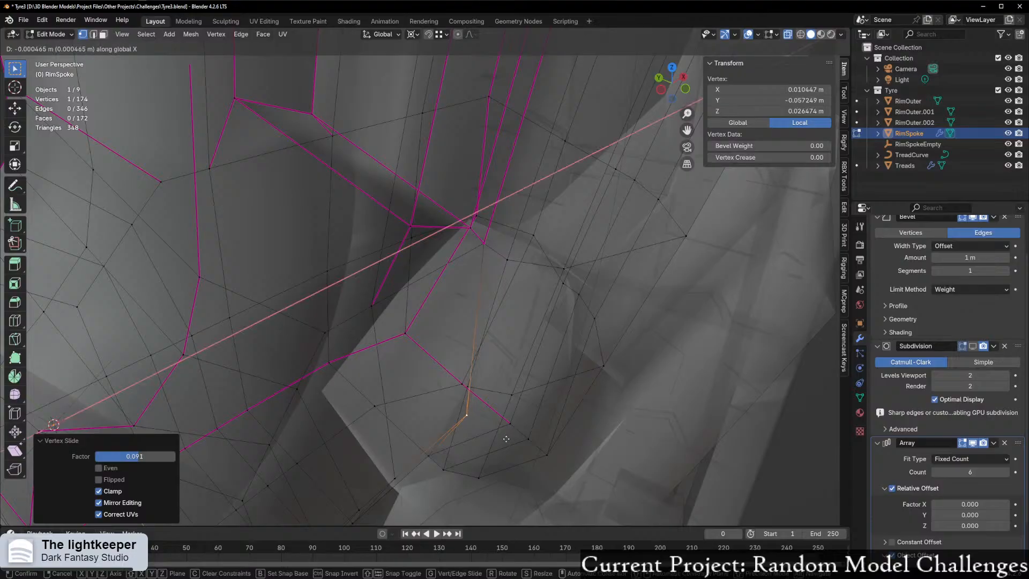
key("y")
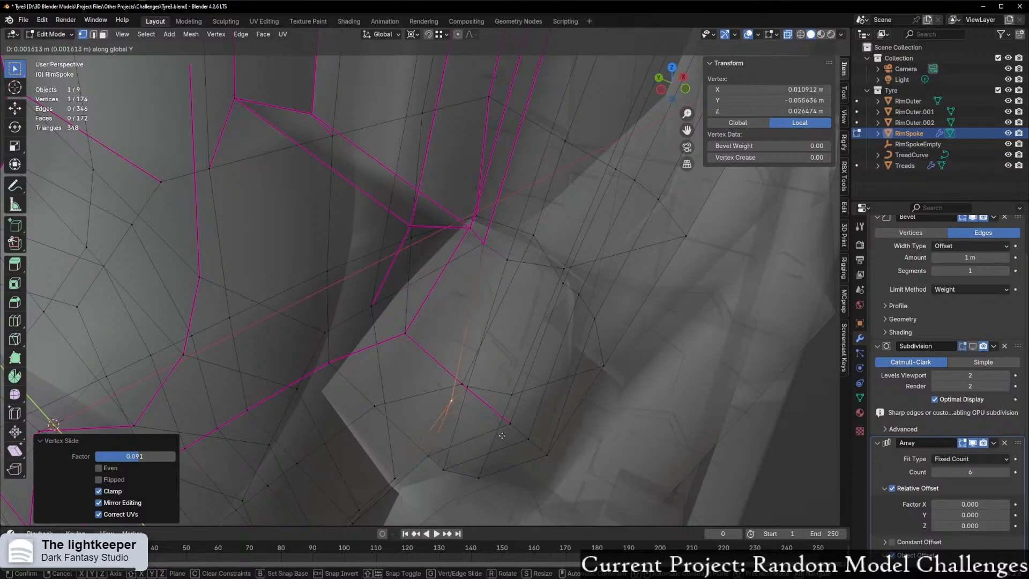
left_click(502, 435)
middle_click_drag(502, 435, 467, 449)
key("alt+z")
scroll(484, 409, "down", 5)
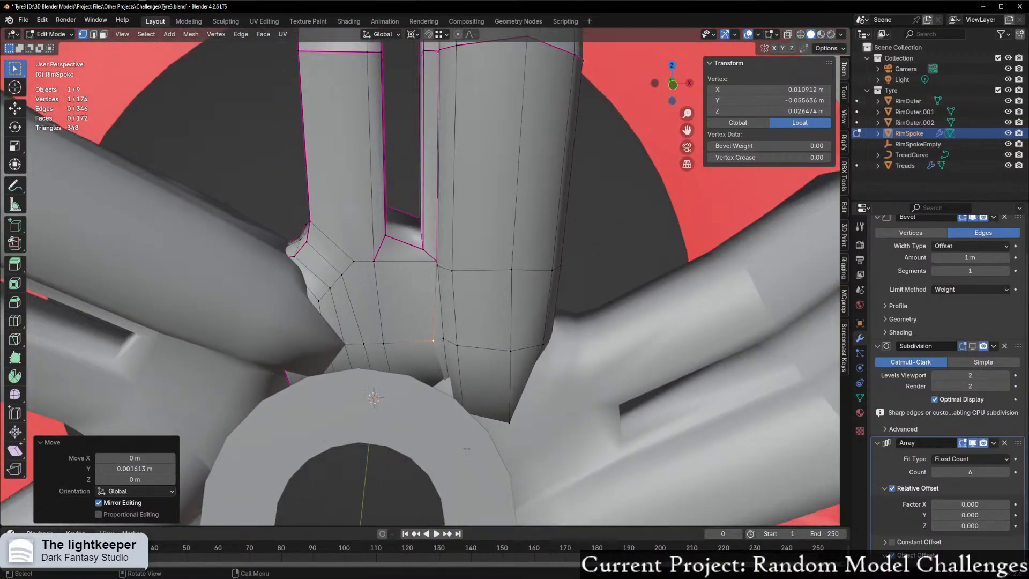
Step: Isolate the spoke in local view and turn off the Array modifier's viewport display
scroll(467, 449, "up", 3)
key("KP_Divide")
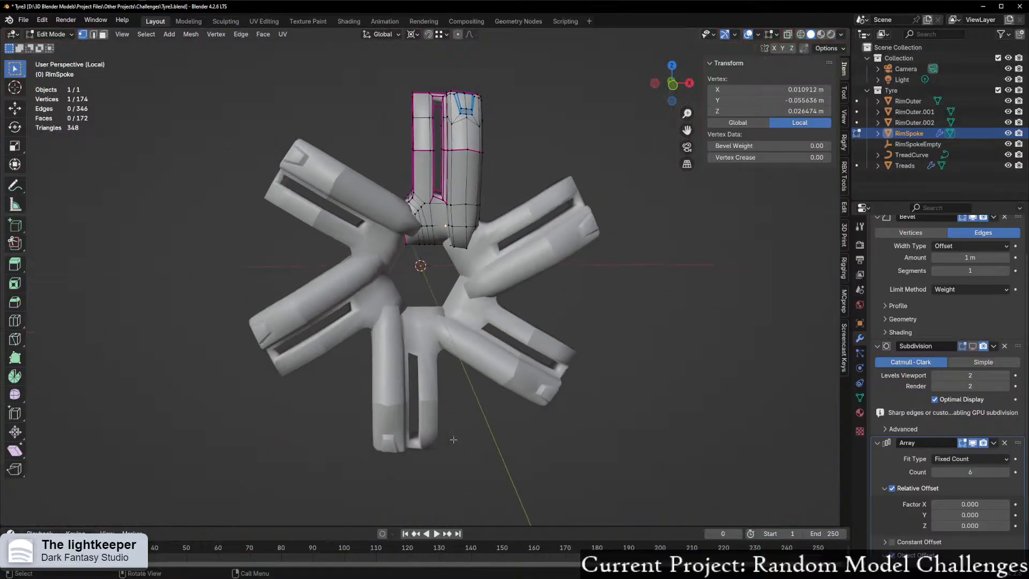
scroll(453, 439, "up", 5)
left_click(972, 443)
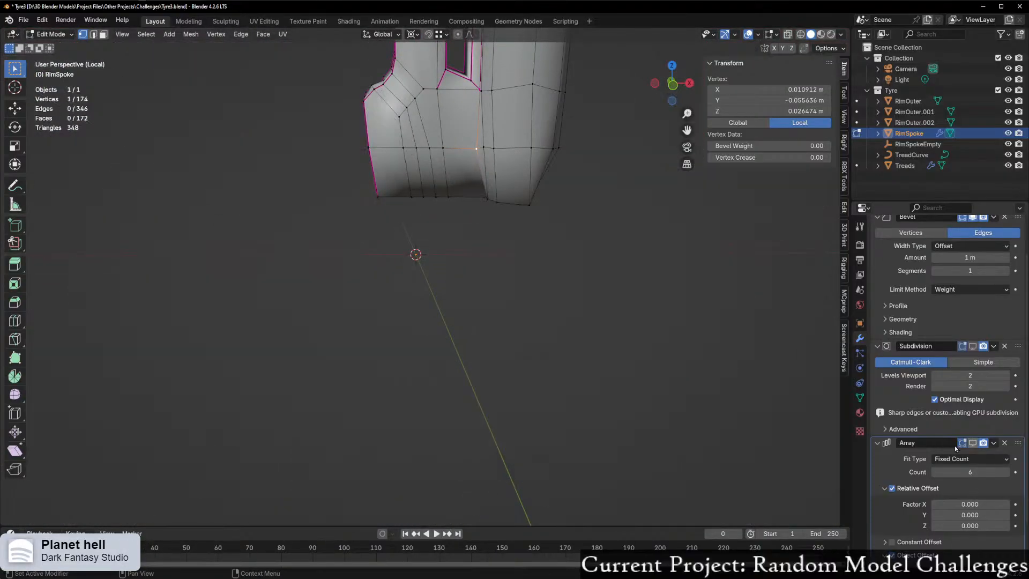
Step: Vertex-slide the same vertex toward the spoke's rounded part by a factor of 0.731 and move it 0.001637 m along Y
scroll(544, 172, "up", 4)
middle_click_drag(545, 172, 506, 442, "shift")
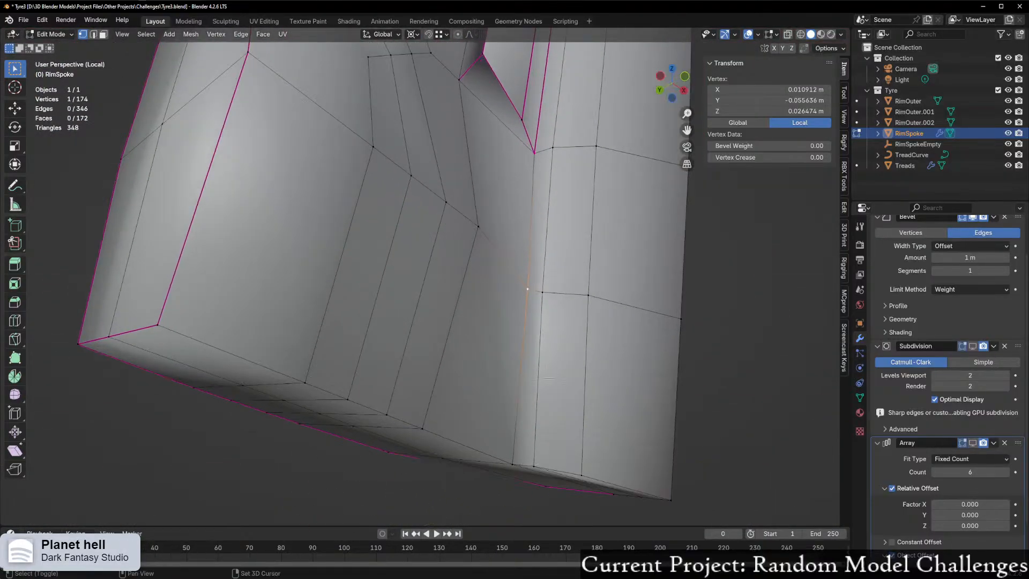
middle_click_drag(547, 378, 447, 422, "shift")
middle_click_drag(456, 374, 418, 341)
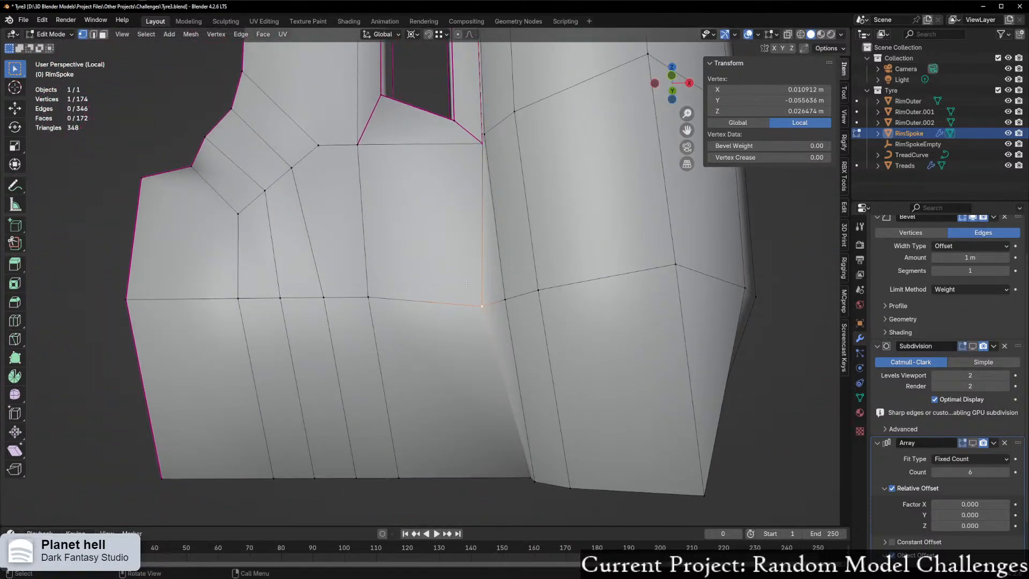
middle_click_drag(466, 283, 458, 412)
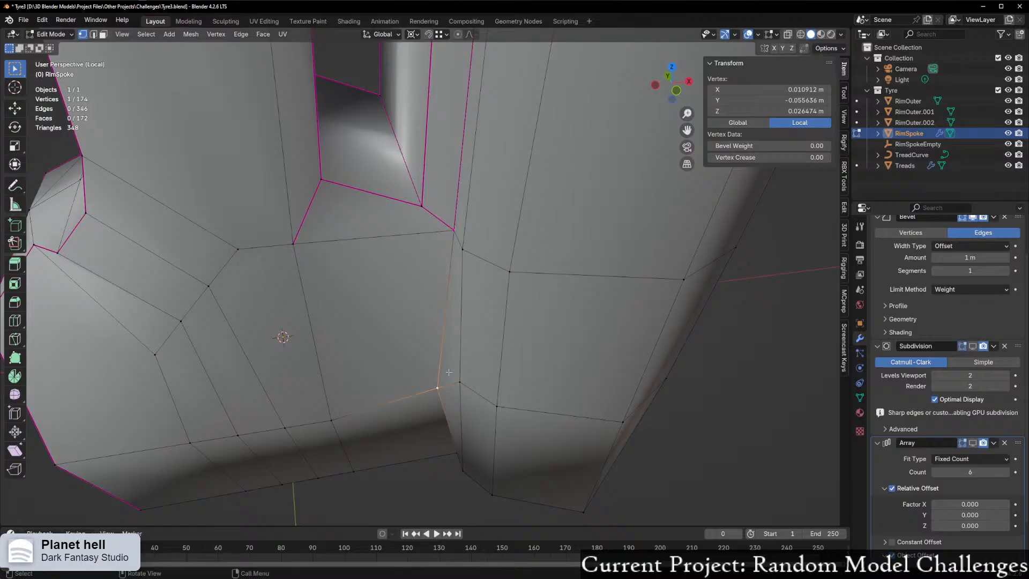
key("shift+v")
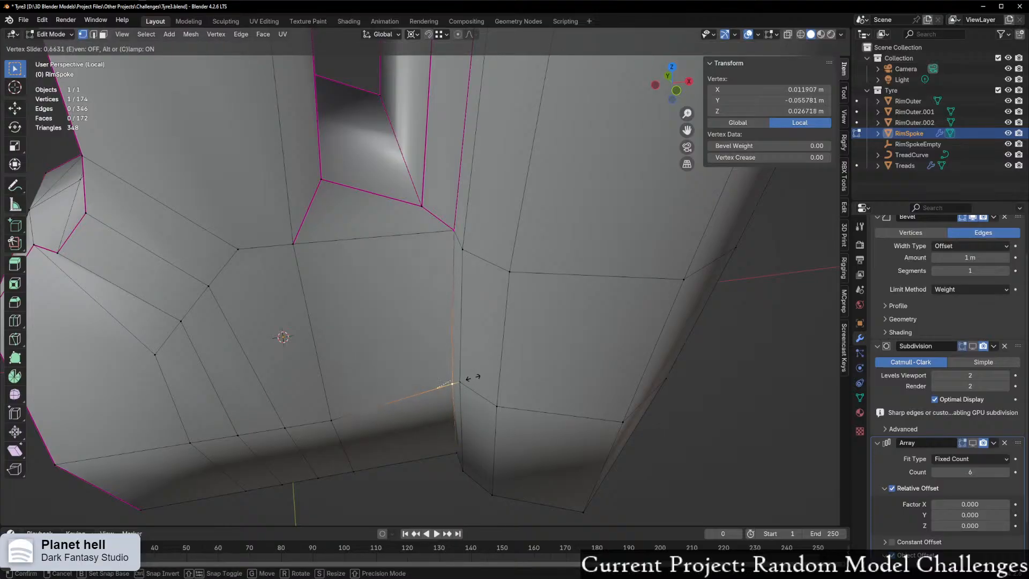
left_click(475, 377)
key("g")
key("x")
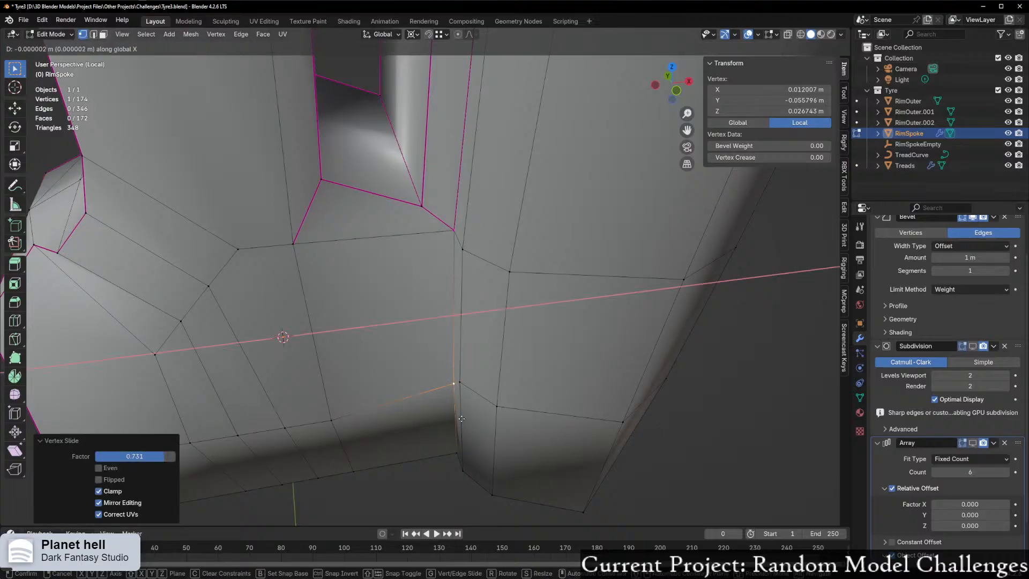
key("y")
left_click(464, 416)
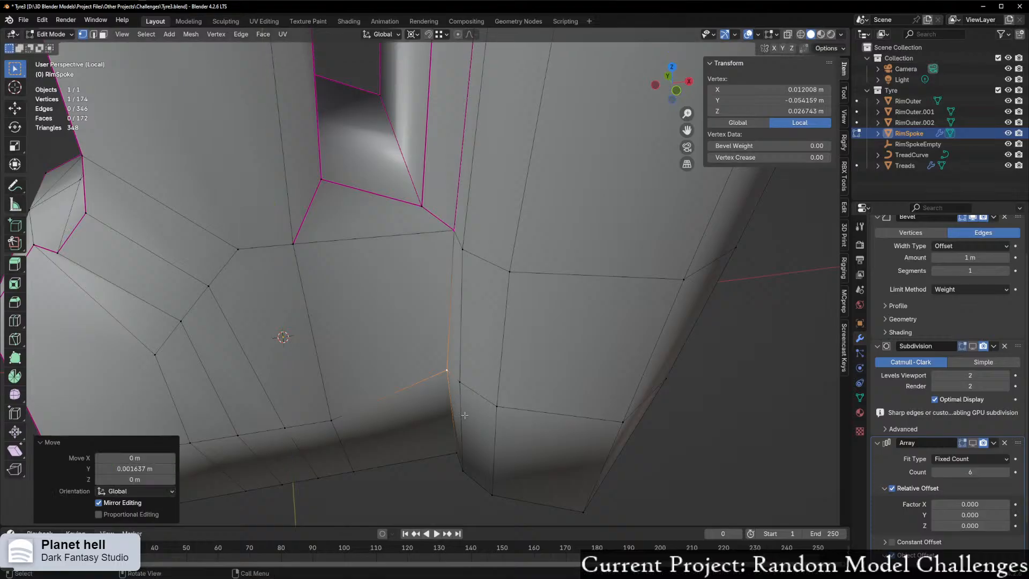
Step: Set mean crease 1.00 on the two edges running from the slot's lower corner to the spoke's bottom edge, and clear the selection
middle_click_drag(464, 415, 414, 451)
scroll(473, 387, "up", 4)
middle_click_drag(446, 331, 461, 352)
key("2")
left_click(460, 300)
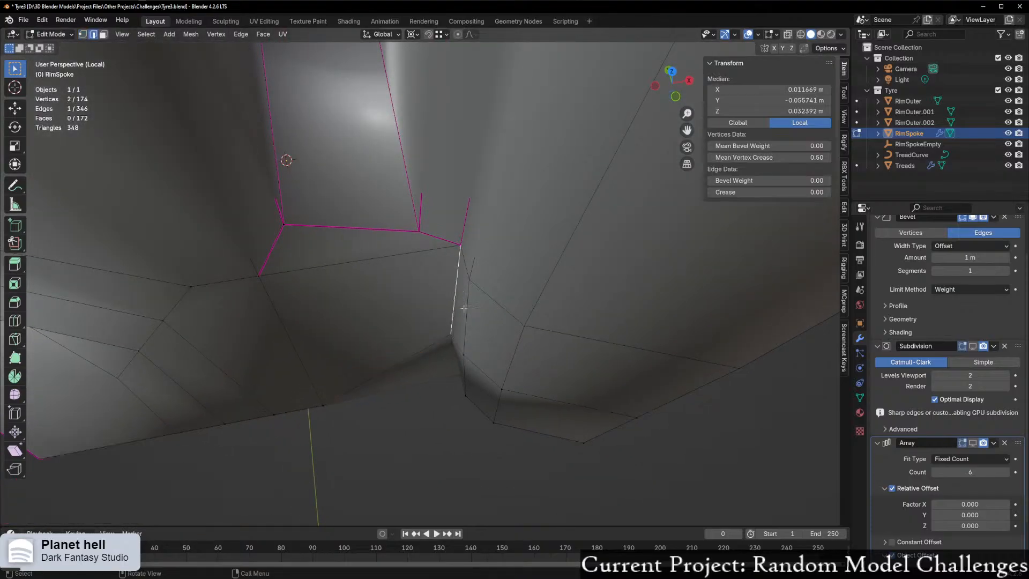
middle_click_drag(461, 307, 459, 250)
middle_click_drag(455, 444, 467, 403, "shift")
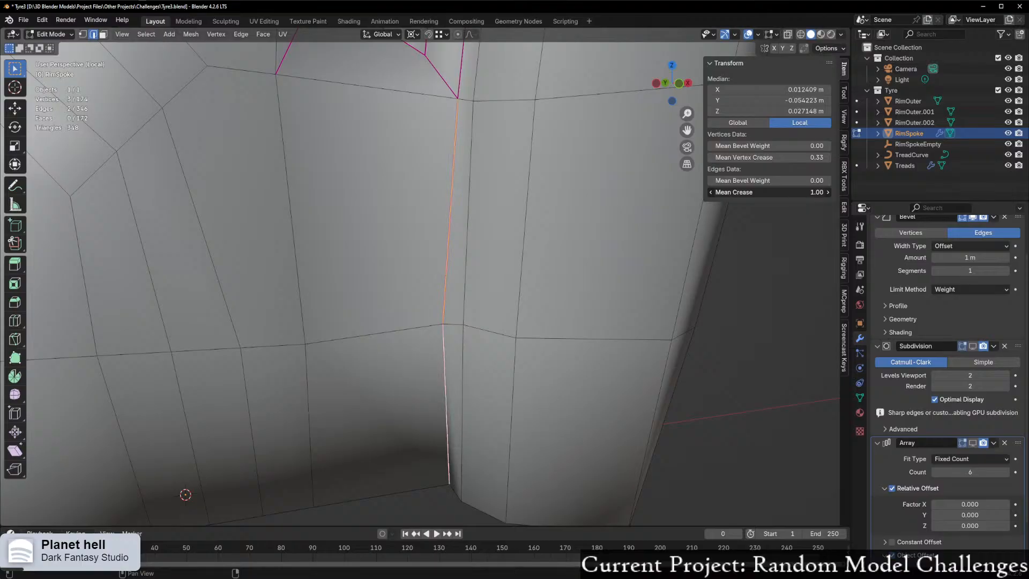
key("alt+a")
Step: Try adding a vertical edge loop through the spoke's base and slot end, slid toward the creased corner line
middle_click_drag(423, 462, 351, 328)
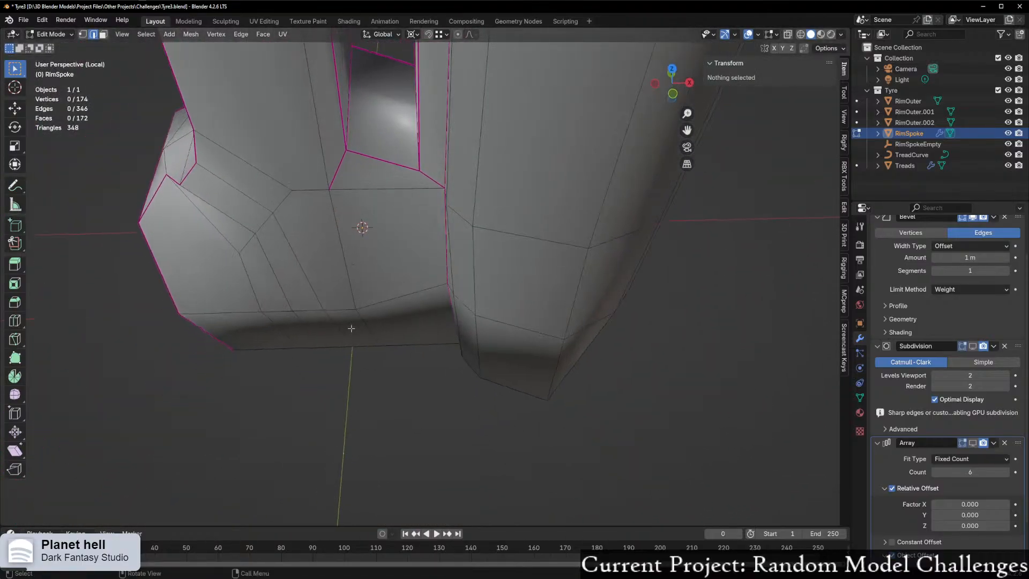
key("ctrl+r")
left_click(396, 152)
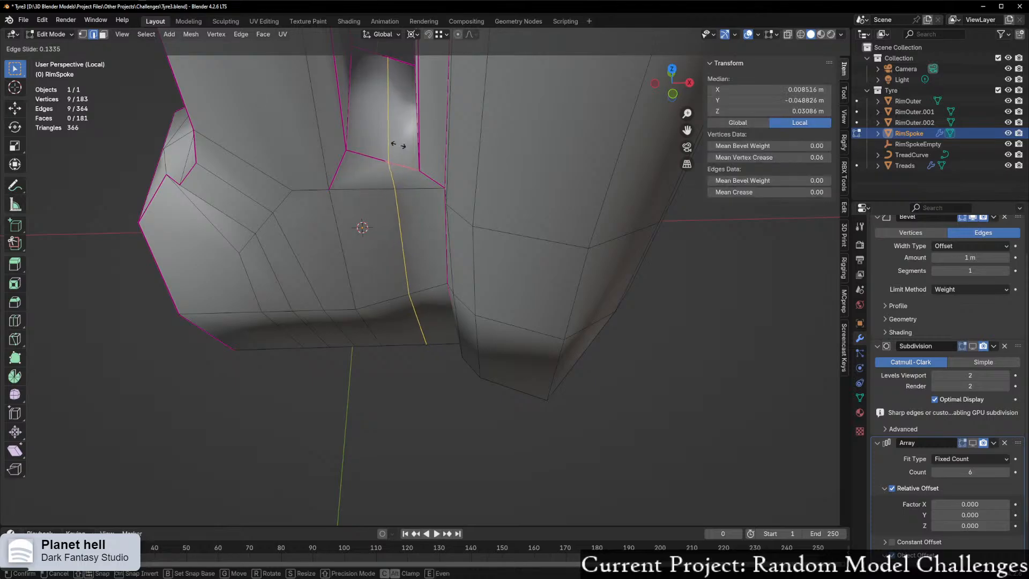
left_click(422, 143)
key("ctrl+z")
Step: Examine the spoke's base from several angles and frame the creased edge below the slot's lower corner
middle_click_drag(421, 145, 393, 443)
scroll(455, 182, "down", 4)
scroll(393, 443, "up", 5)
middle_click_drag(430, 252, 434, 231)
scroll(448, 308, "up", 2)
scroll(448, 308, "up", 1)
middle_click_drag(410, 327, 450, 337)
scroll(428, 343, "down", 4)
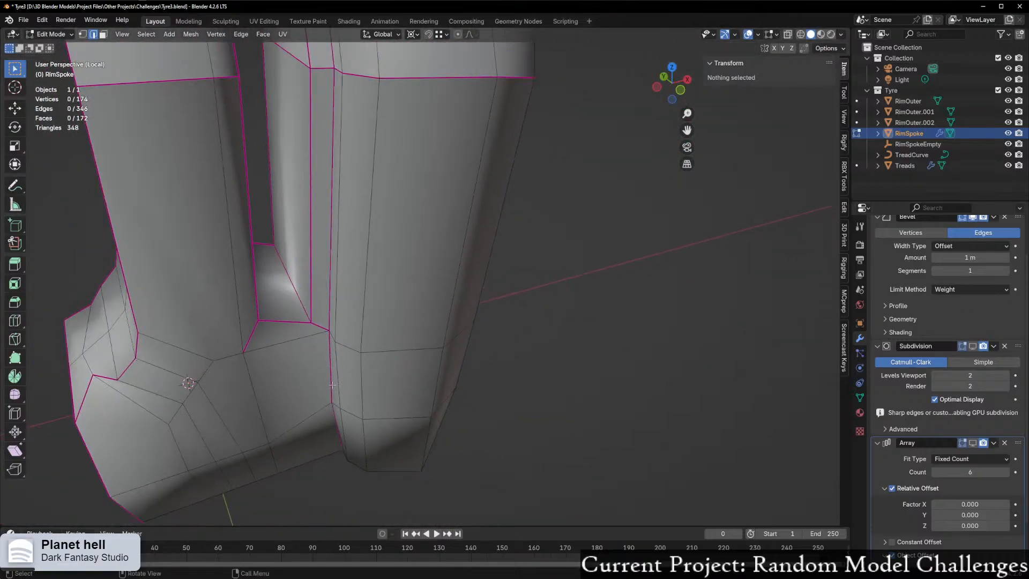
left_click(331, 383)
key("KP_Decimal")
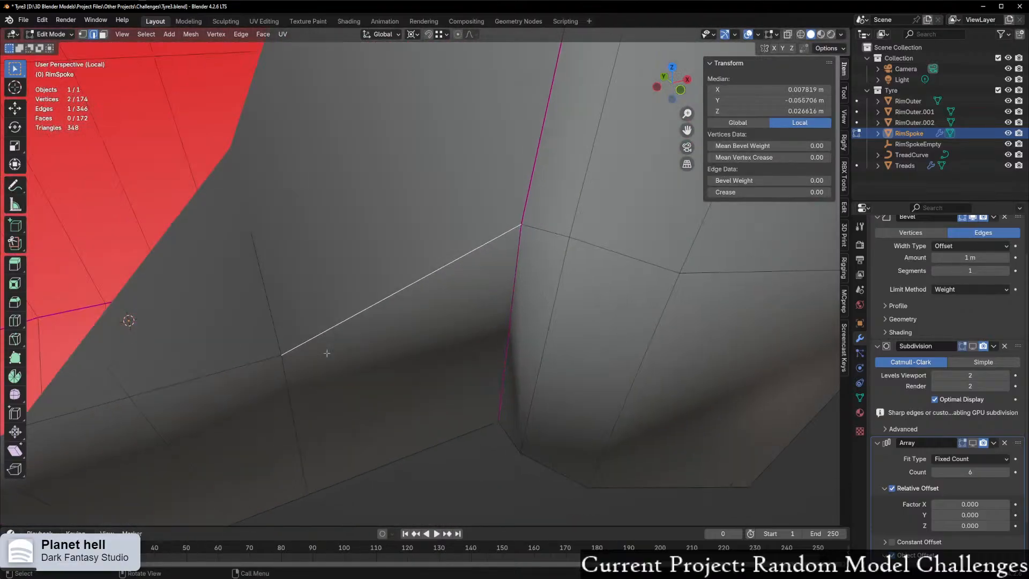
Step: Try adding two vertical edge loops through the spoke's base and slot end
scroll(398, 285, "down", 6)
middle_click_drag(393, 260, 427, 216)
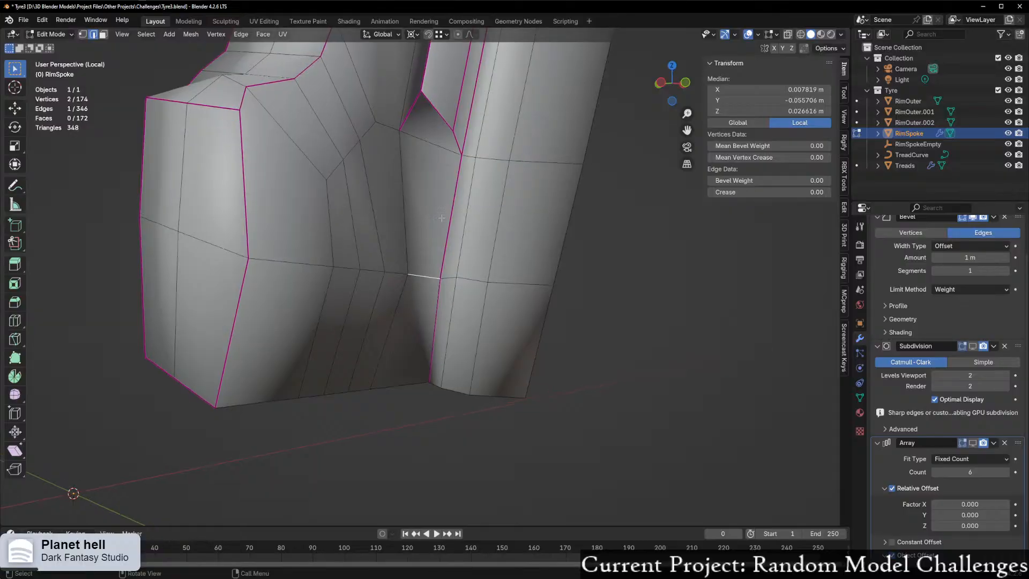
scroll(427, 215, "up", 5)
key("ctrl+r")
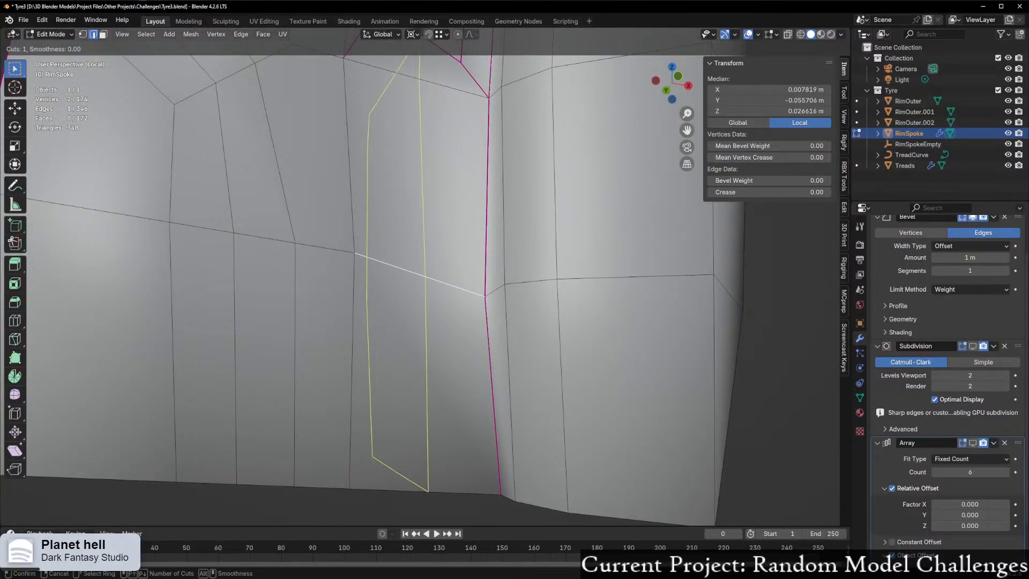
key("Escape")
scroll(397, 300, "down", 5)
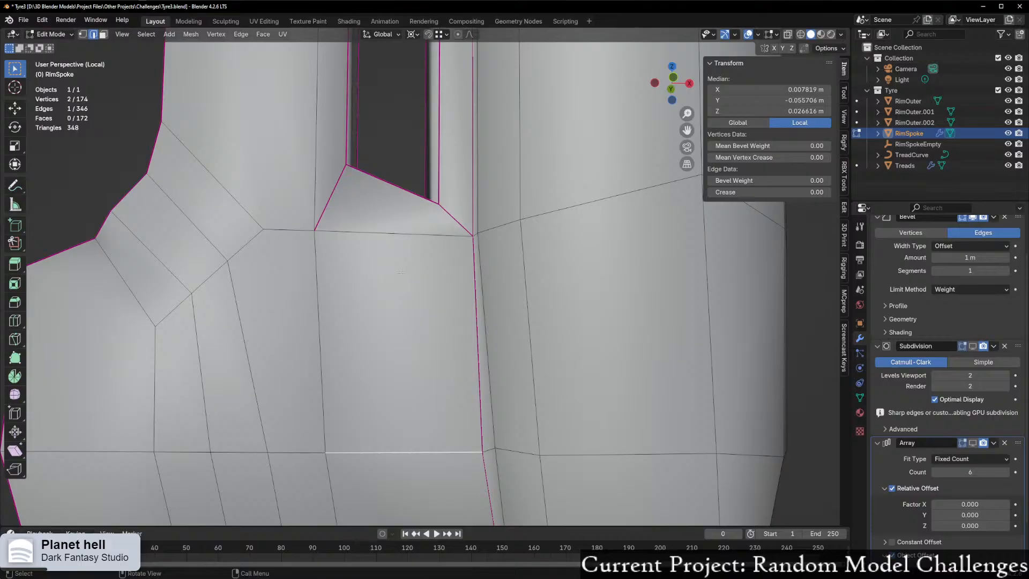
key("ctrl+r")
scroll(380, 177, "up", 1)
left_click(381, 190)
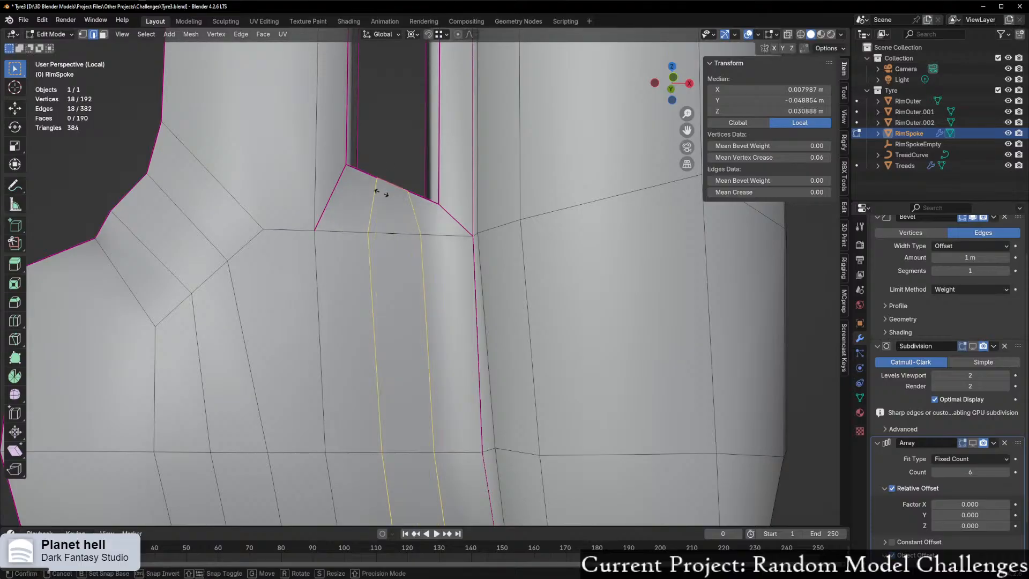
right_click(381, 193)
Step: Undo the two edge loops, the creases below the slot's lower corner and the earlier moves of the corner vertex
middle_click_drag(523, 398, 420, 337)
key("1")
key("ctrl+z")
key("ctrl+z")
key("ctrl+z")
key("ctrl+z")
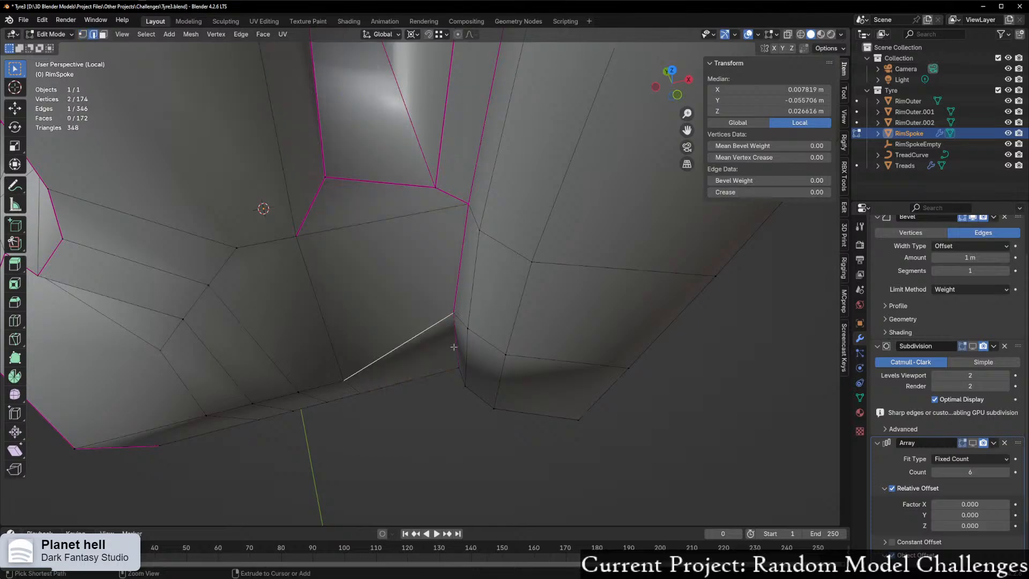
key("ctrl+z")
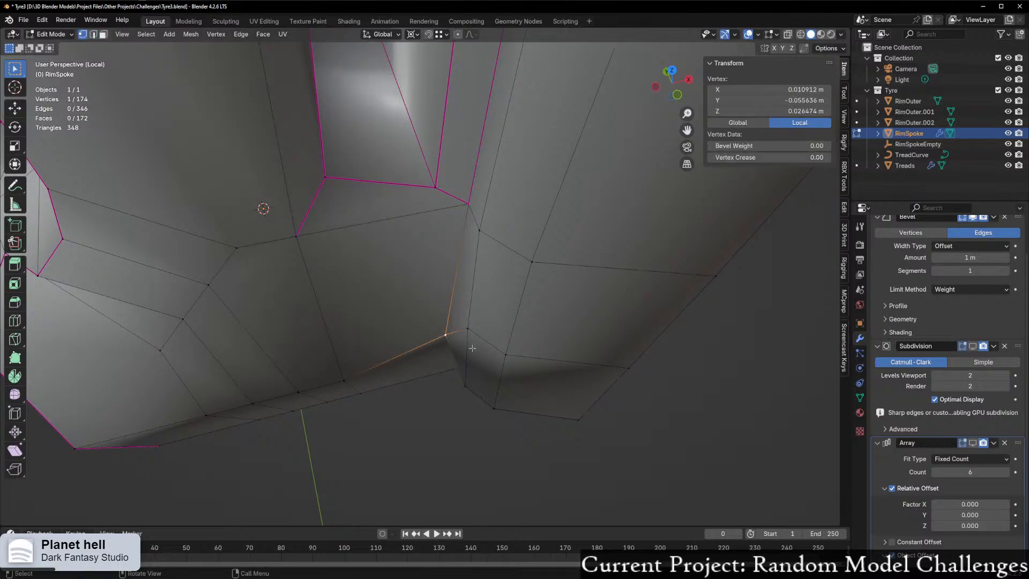
key("ctrl+z")
Step: Add two evenly spaced vertical edge loops through the spoke's base and slot end, leaving the slide factor at 0
key("ctrl+r")
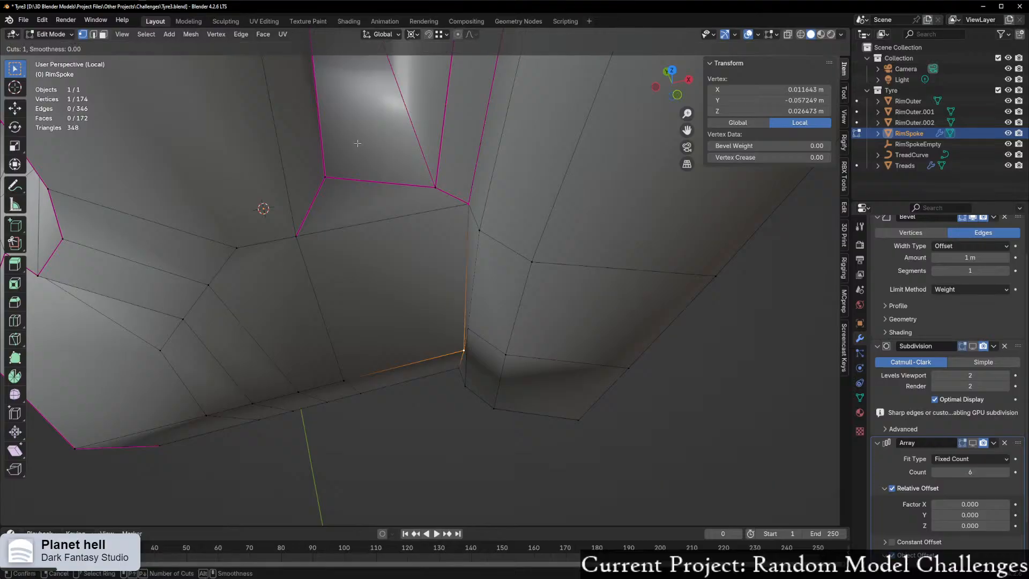
right_click(377, 154)
scroll(428, 229, "up", 3)
middle_click_drag(439, 230, 414, 210)
scroll(413, 208, "down", 2)
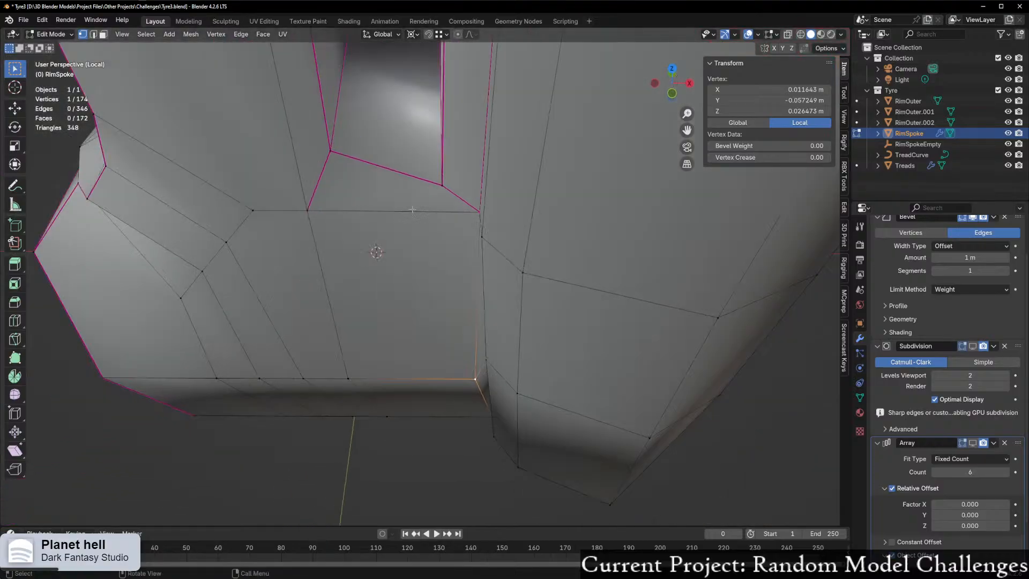
scroll(404, 169, "down", 1)
key("ctrl+r")
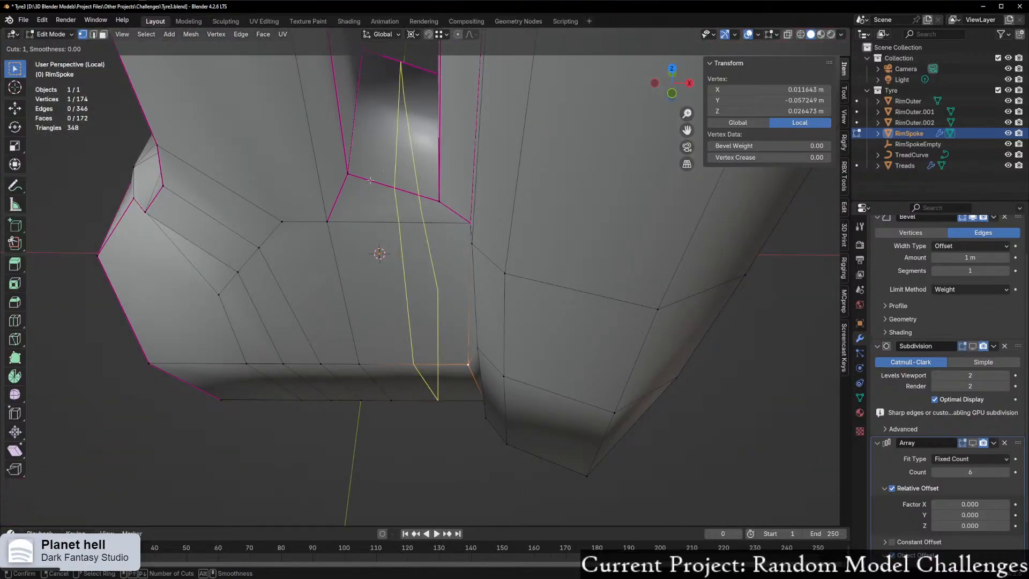
scroll(372, 182, "up", 1)
left_click(372, 179)
right_click(486, 400)
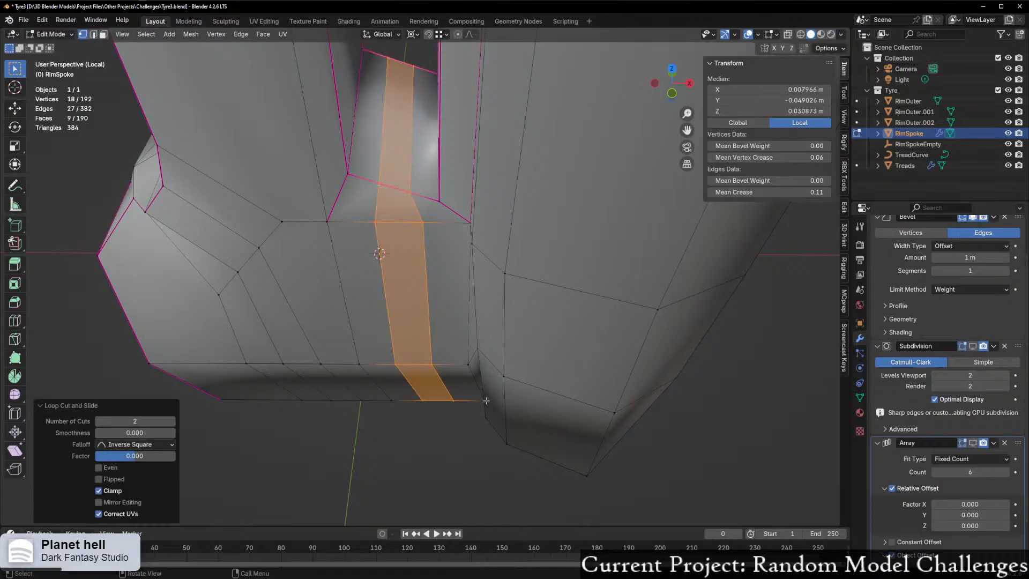
Step: Move the base vertex below the slot's lower corner 0.002037 m along Y and shift it along X toward the rounded part
left_click(471, 362)
middle_click_drag(473, 362, 523, 401)
scroll(520, 402, "up", 1)
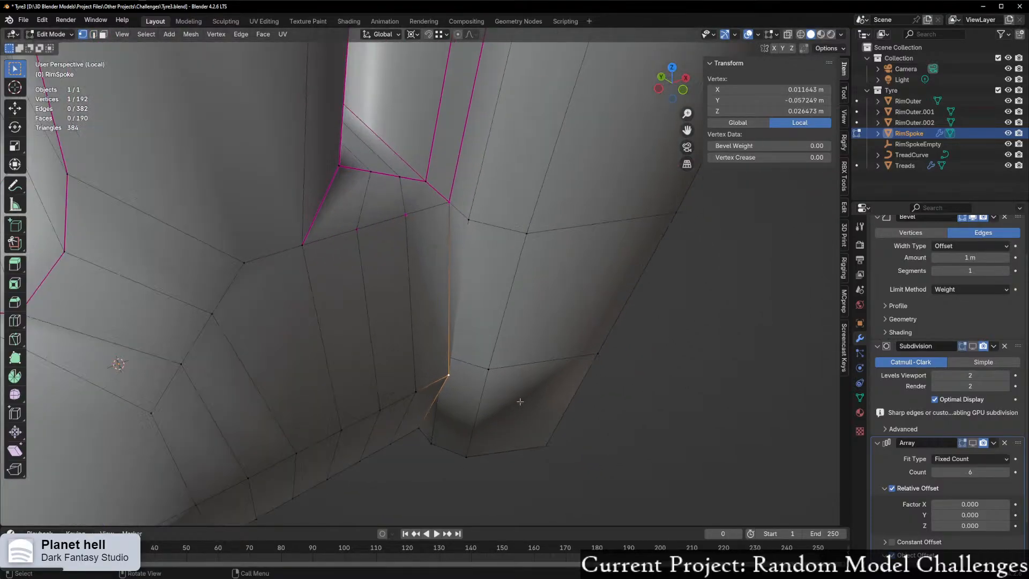
key("g")
key("x")
key("y")
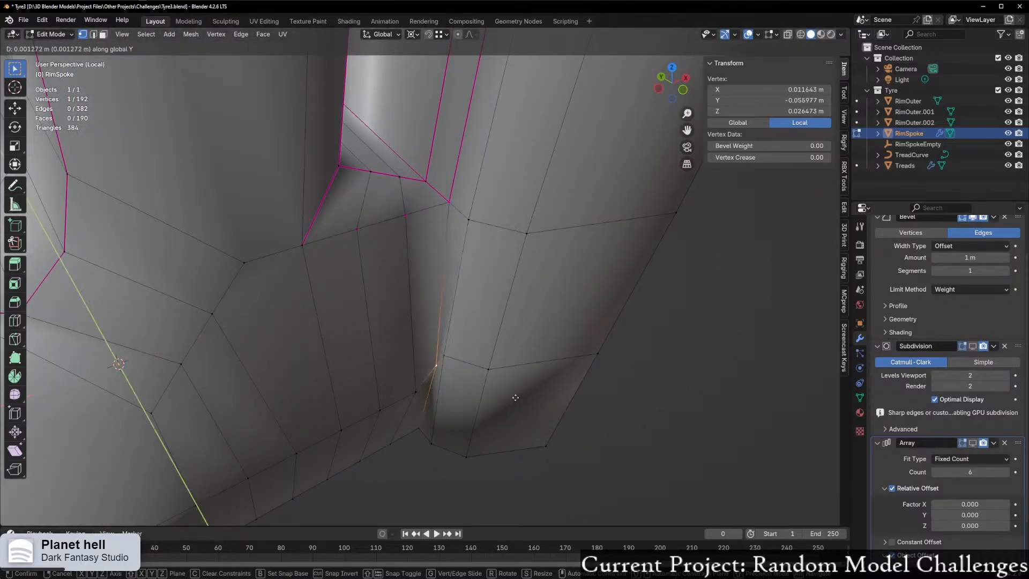
left_click(512, 395)
middle_click_drag(512, 396, 476, 382)
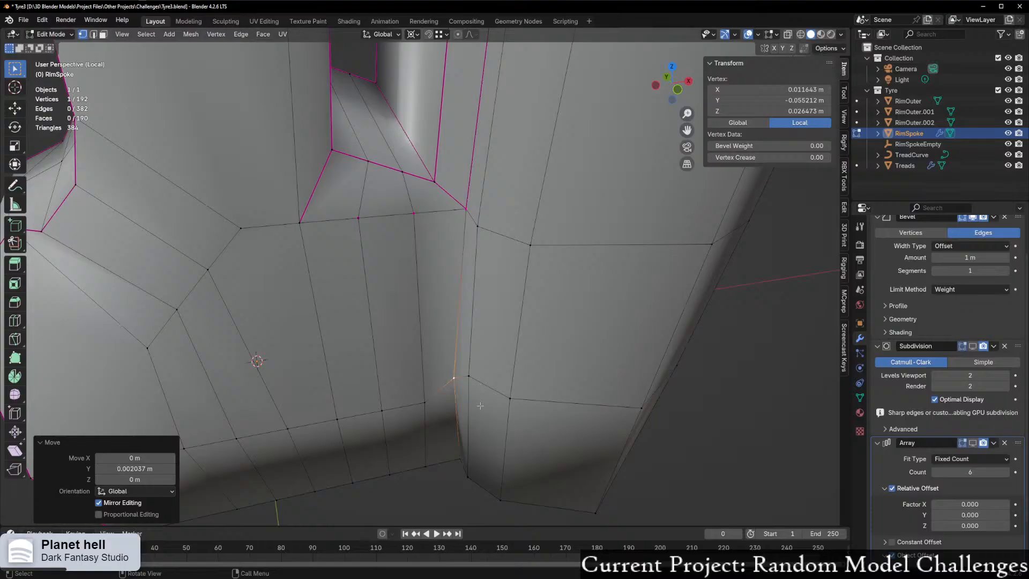
key("g")
key("x")
left_click(482, 405)
Step: Slide the new edge loop nearest the rounded part toward the corner line by a factor of about 0.39
left_click(448, 406)
middle_click_drag(448, 407, 421, 411)
left_click(424, 298, "alt")
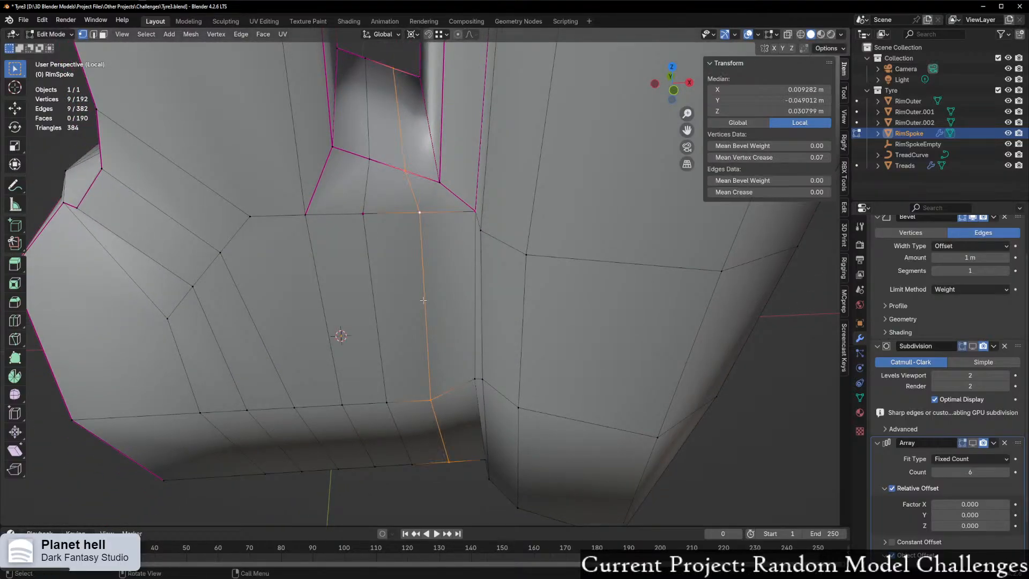
key("g")
key("g")
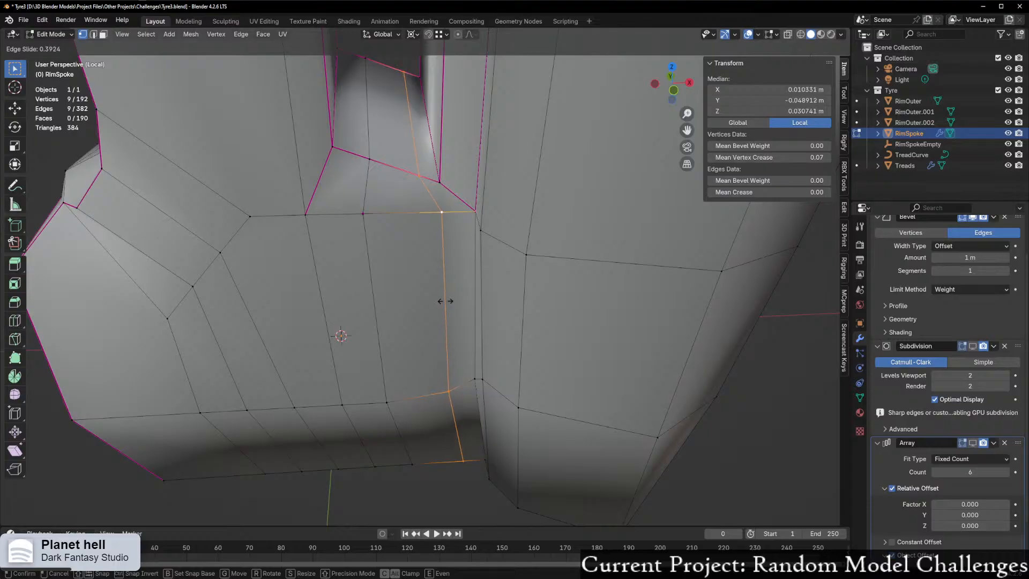
left_click(444, 301)
Step: Slide the other new edge loop by a factor of 0.193 to even out the spacing
key("g")
key("g")
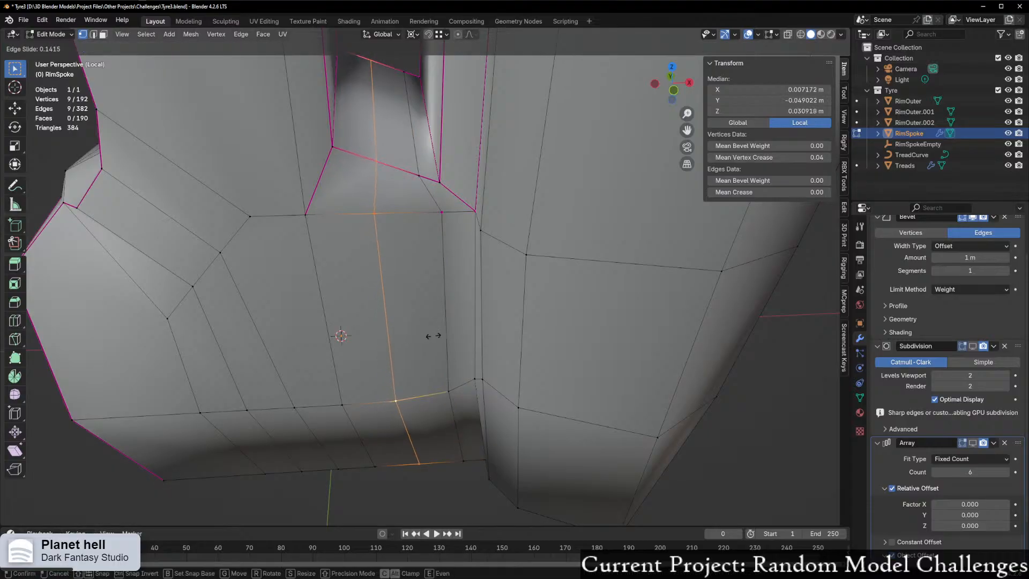
left_click(435, 335)
middle_click_drag(435, 335, 459, 343)
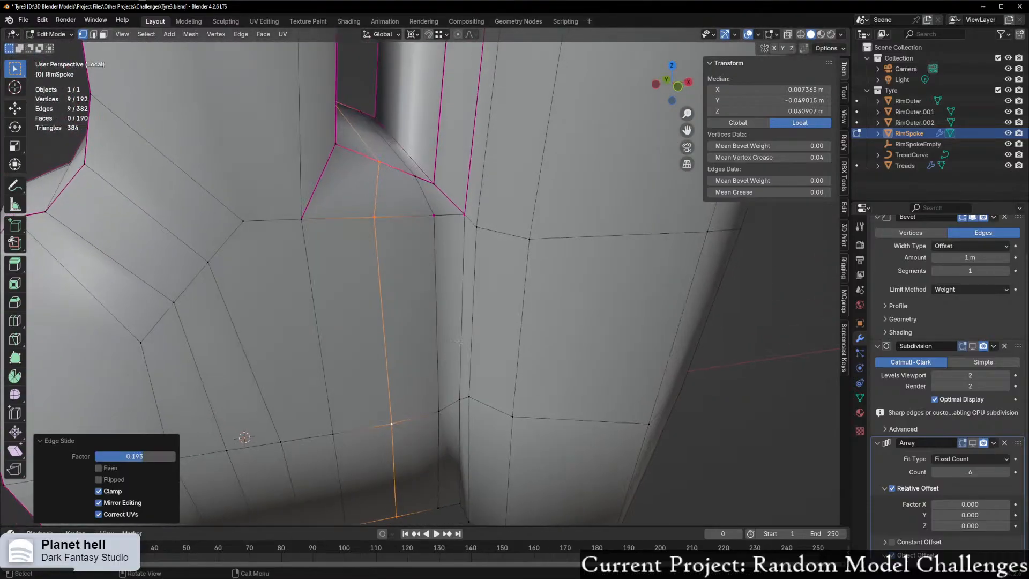
Step: Set mean crease 1.00 on the two edges running from the slot's lower corner to the spoke's bottom edge
left_click(463, 286)
middle_click_drag(462, 287, 470, 471)
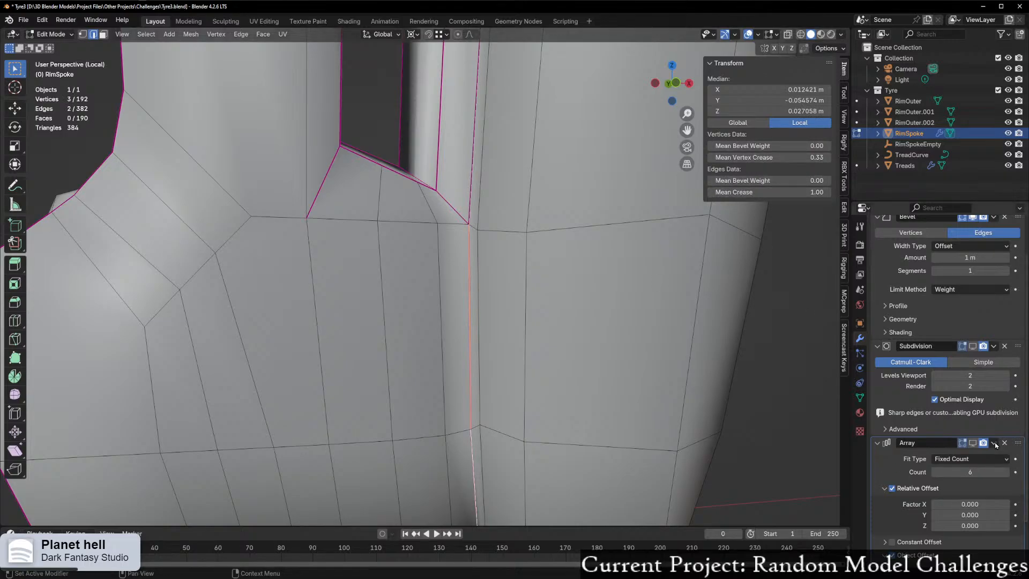
Step: Examine the smoothed spoke base and its creased corner in Object Mode, and return to Edit Mode
scroll(631, 467, "down", 7)
mouse_move(462, 448)
middle_mouse_down()
mouse_move(535, 443)
mouse_move(461, 450)
middle_mouse_up()
scroll(461, 450, "up", 4)
key("Tab")
middle_click_drag(429, 416, 469, 420)
key("Tab")
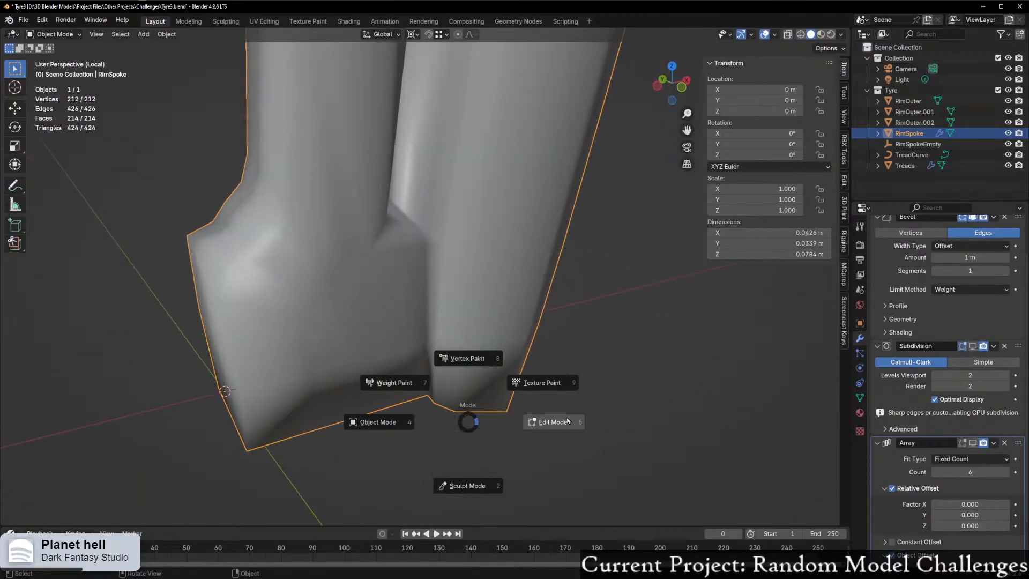
left_click(557, 420)
scroll(560, 434, "up", 4)
middle_click_drag(560, 434, 495, 466)
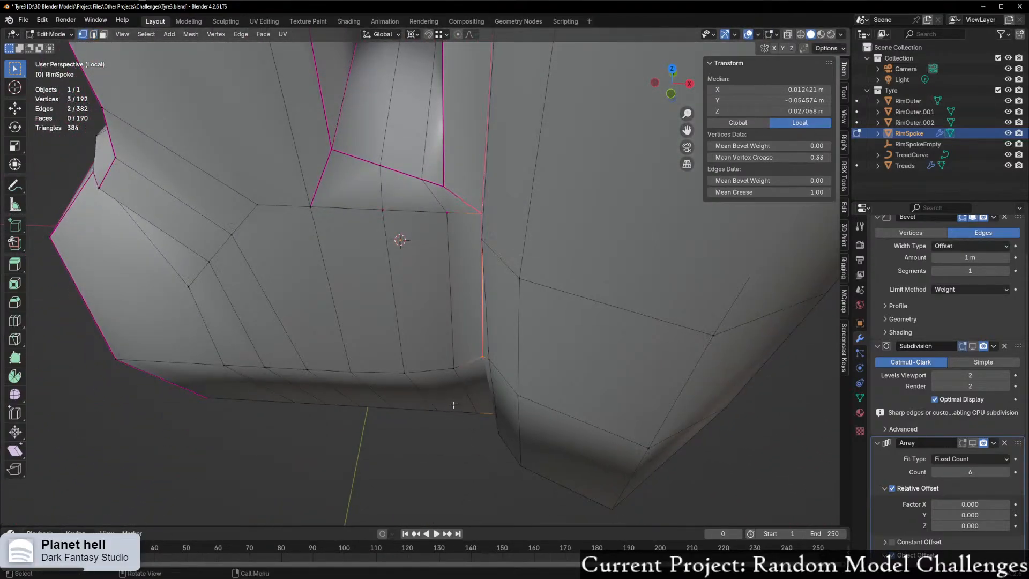
left_click(453, 371)
middle_click_drag(454, 372, 494, 409)
key("g")
key("g")
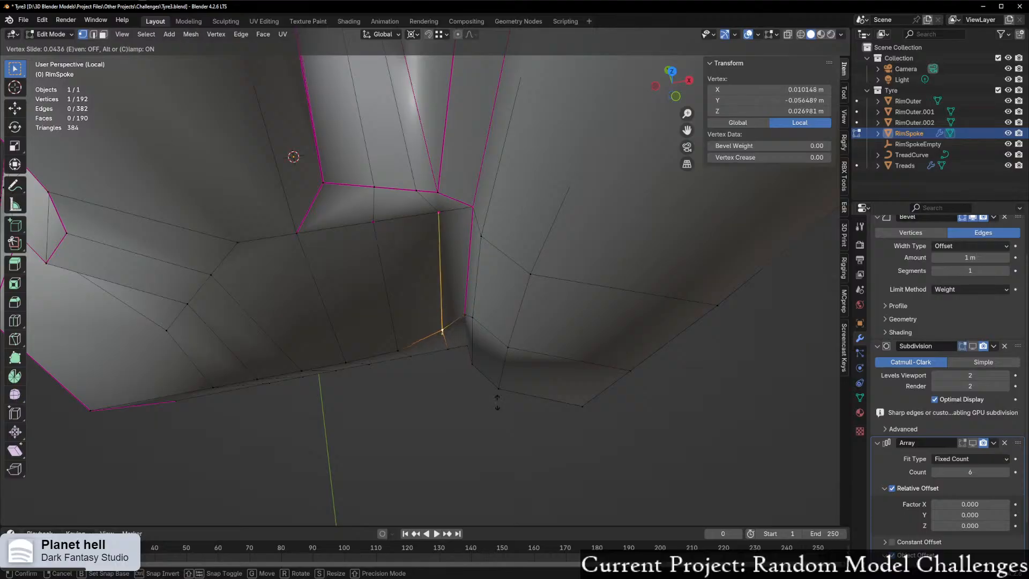
key("g")
key("x")
key("y")
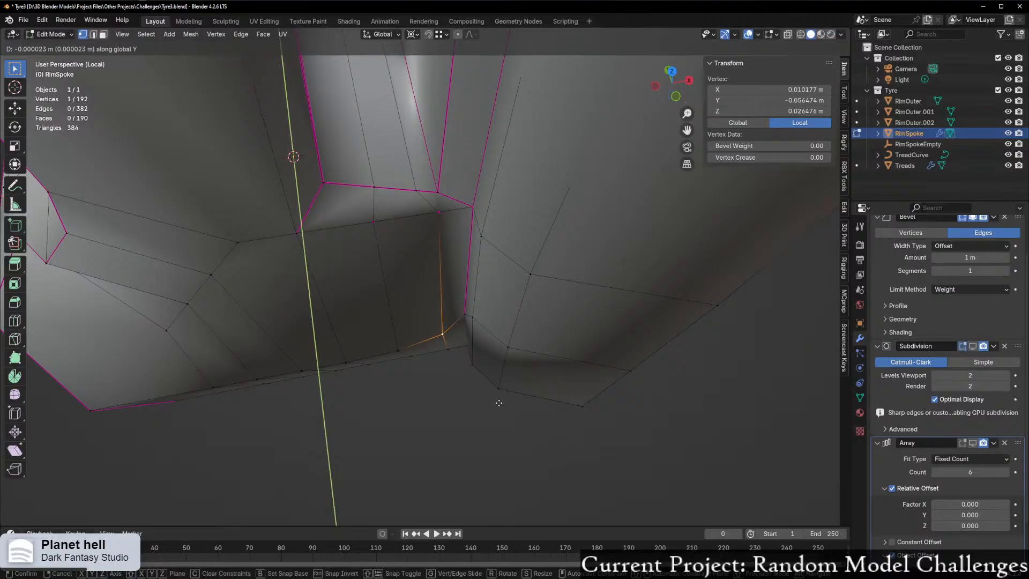
right_click(497, 399)
Step: Set the mean vertex crease to 0.00 on the two loop vertices along the edge row below the slot, and clear the selection
middle_click_drag(489, 367, 456, 442)
left_click_drag(367, 219, 462, 235)
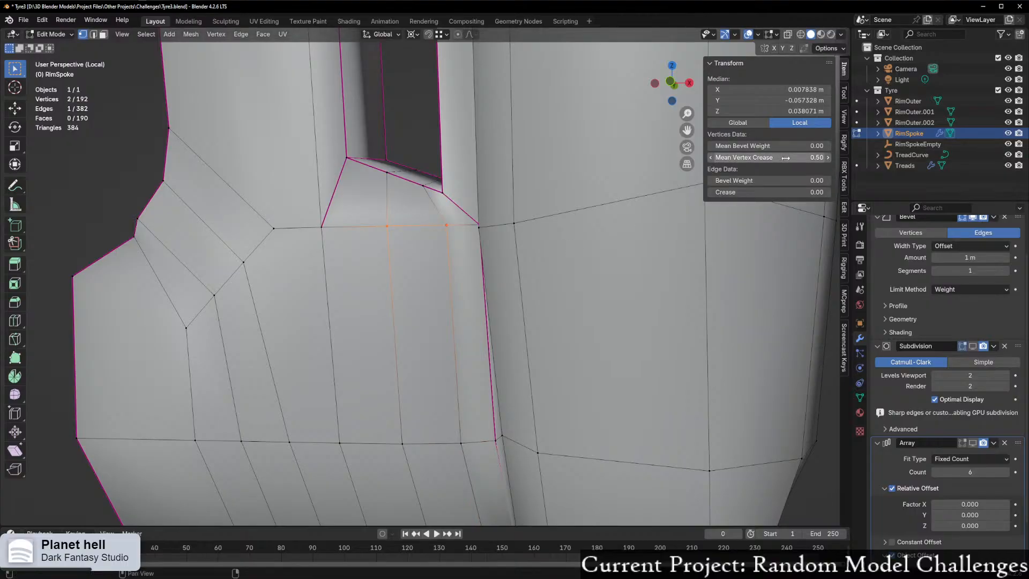
left_click(633, 267)
middle_click_drag(600, 262, 612, 270)
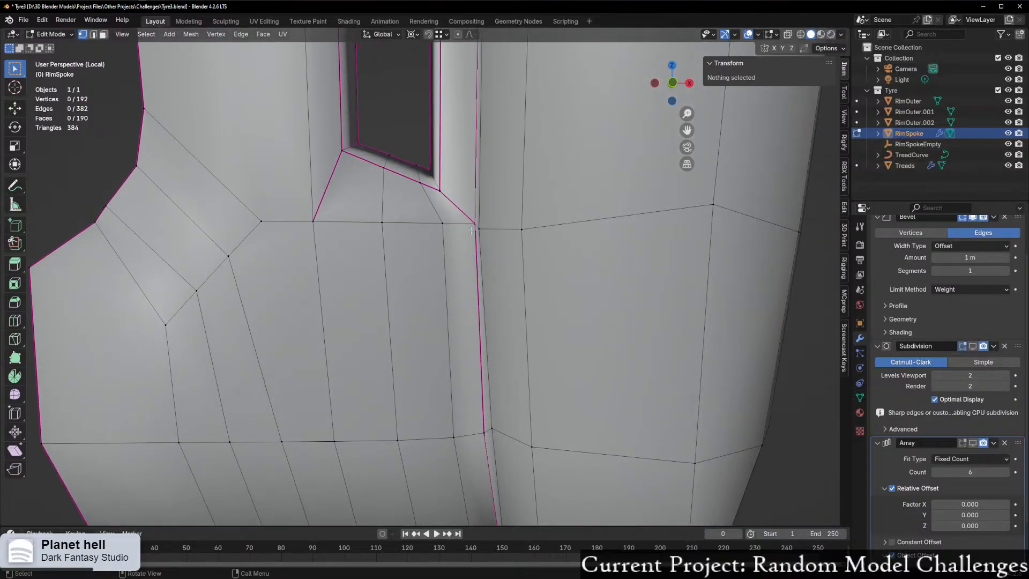
Step: Vertex-slide the loop vertex beside the slot's lower corner by a factor of 0.185
left_click(442, 224)
key("g")
key("g")
left_click(517, 261)
middle_click_drag(517, 263, 567, 304)
key("g")
key("x")
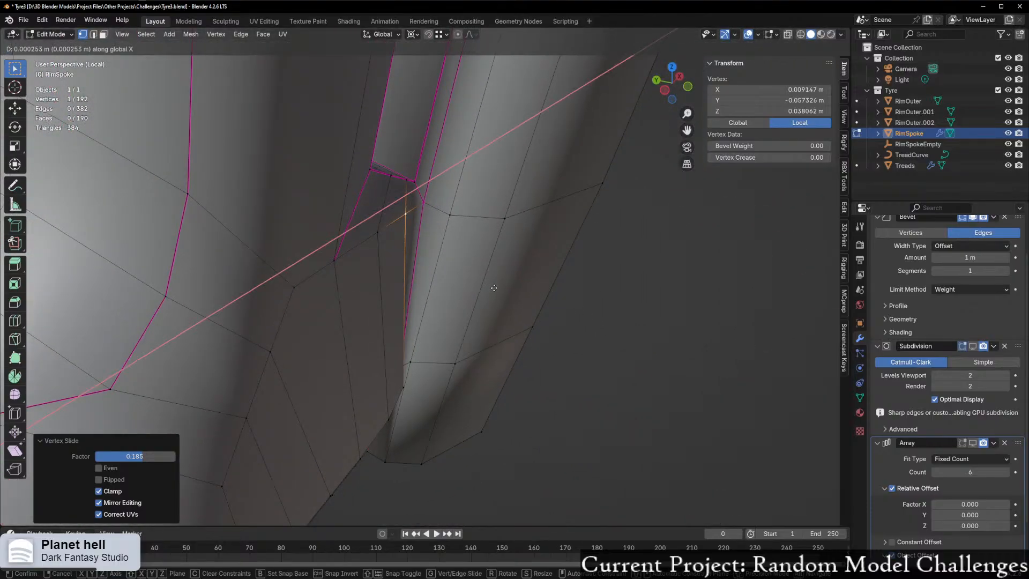
key("y")
right_click(493, 288)
Step: Examine the spoke's base from several angles, checking its smoothed shading in Object Mode and its topology in Edit Mode
middle_click_drag(494, 288, 405, 293)
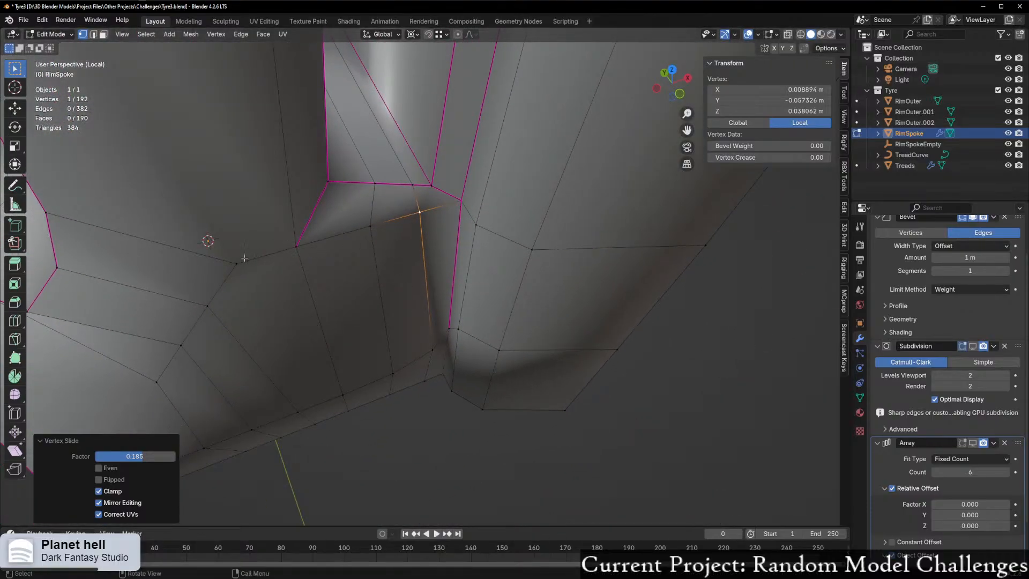
middle_click_drag(305, 263, 372, 220)
scroll(375, 220, "down", 3)
middle_click_drag(605, 356, 539, 359)
scroll(538, 359, "down", 3)
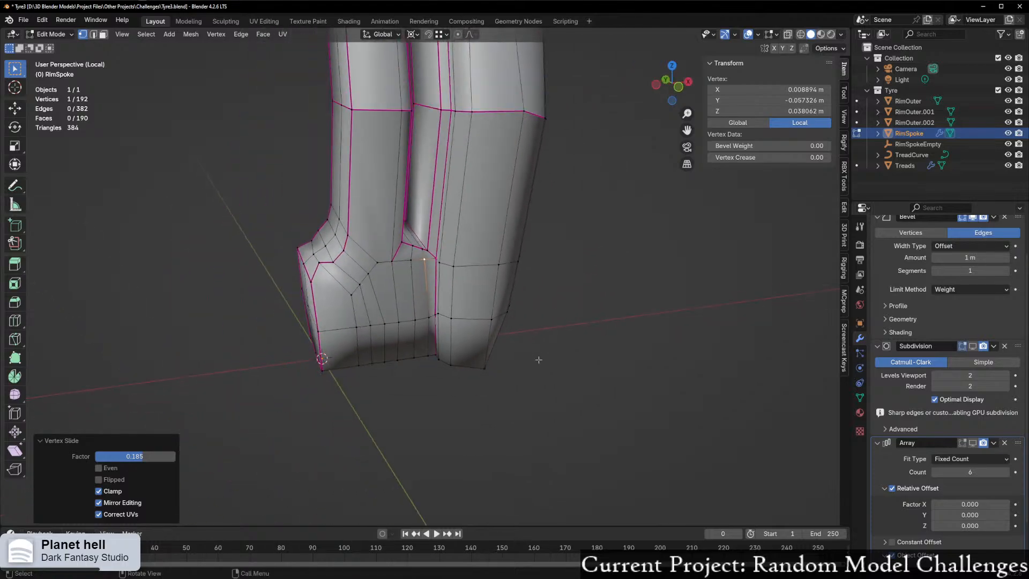
scroll(539, 359, "up", 4)
scroll(475, 390, "down", 3)
middle_click_drag(529, 417, 485, 427)
key("Tab")
middle_click_drag(338, 415, 391, 435)
scroll(428, 388, "up", 6)
key("ctrl+Tab")
left_click(508, 382)
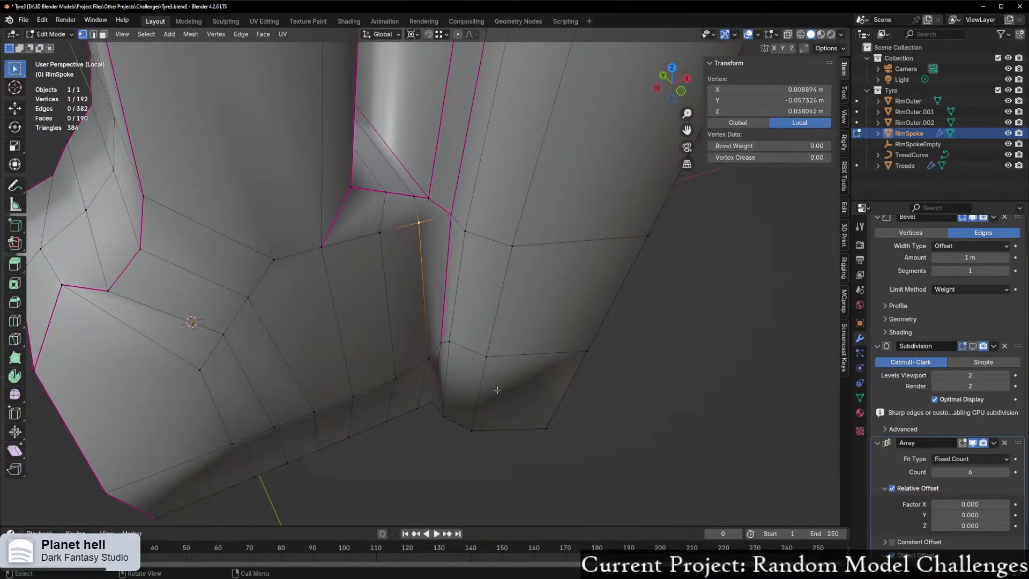
middle_click_drag(490, 391, 456, 411)
middle_click_drag(440, 303, 425, 271)
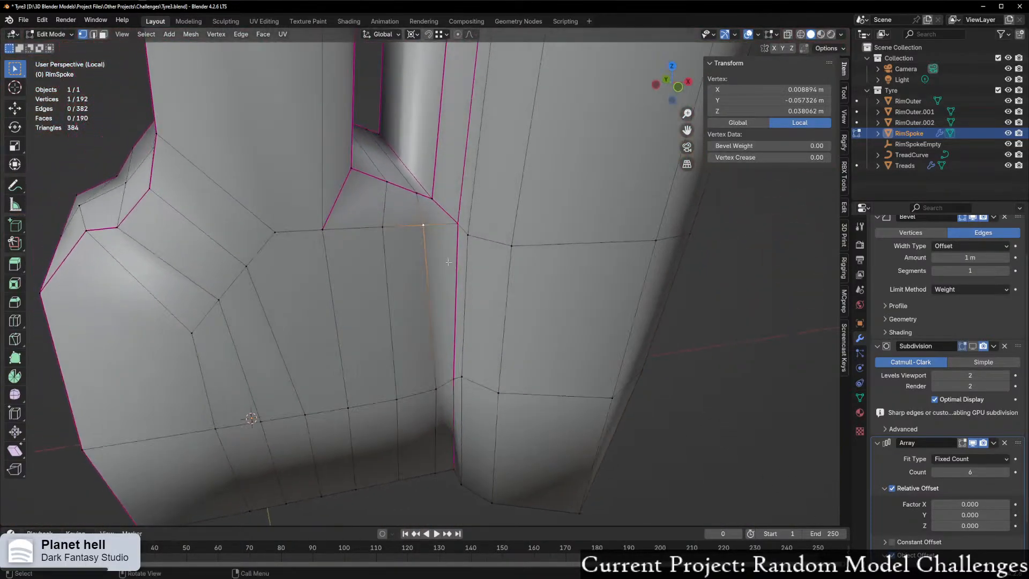
key("ctrl+Tab")
left_click(359, 303)
middle_click_drag(359, 303, 342, 275)
key("ctrl+Tab")
left_click(525, 312)
Step: Move the vertical loop edge beside the creased corner line -0.000106 m along Y
middle_click_drag(449, 220, 454, 283)
key("2")
left_click(455, 283)
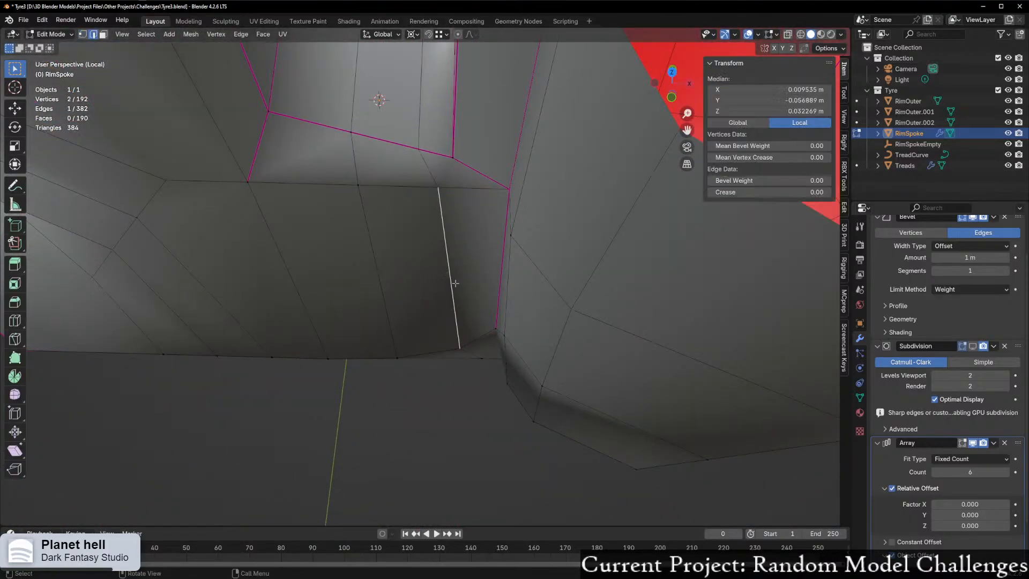
key("g")
key("y")
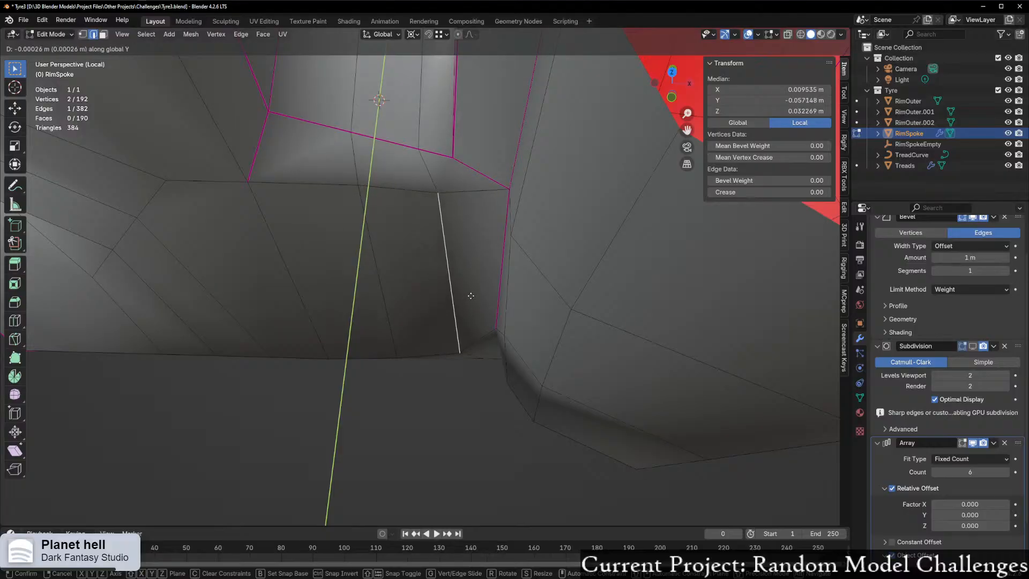
left_click(471, 295)
Step: Select the row of four edges below the slot as a shortest path and move it slightly along Y
middle_click_drag(460, 308, 476, 202)
middle_click_drag(411, 238, 463, 276, "shift")
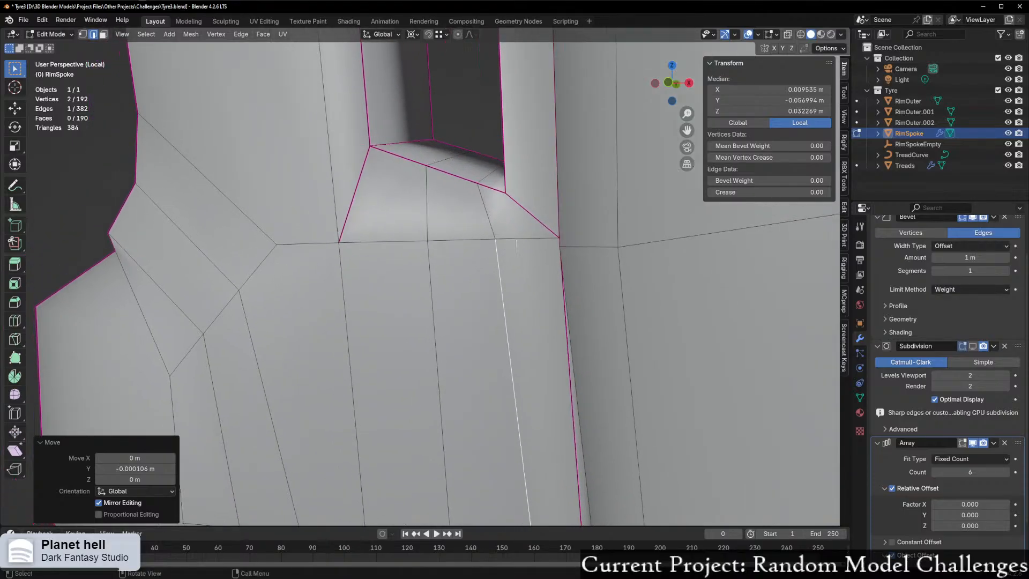
left_click(524, 239)
left_click(308, 243, "ctrl")
middle_click_drag(308, 243, 438, 255)
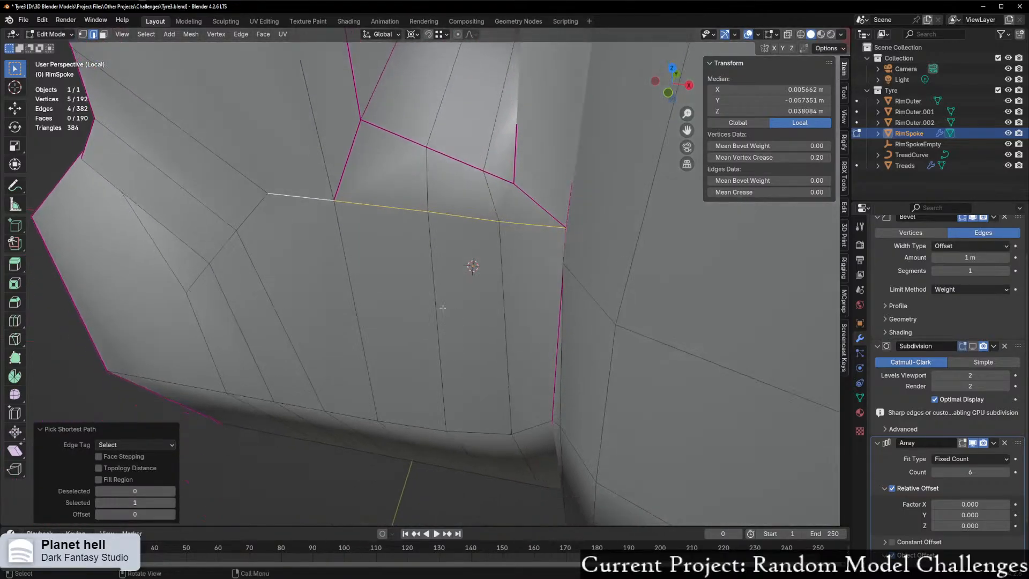
key("g")
key("y")
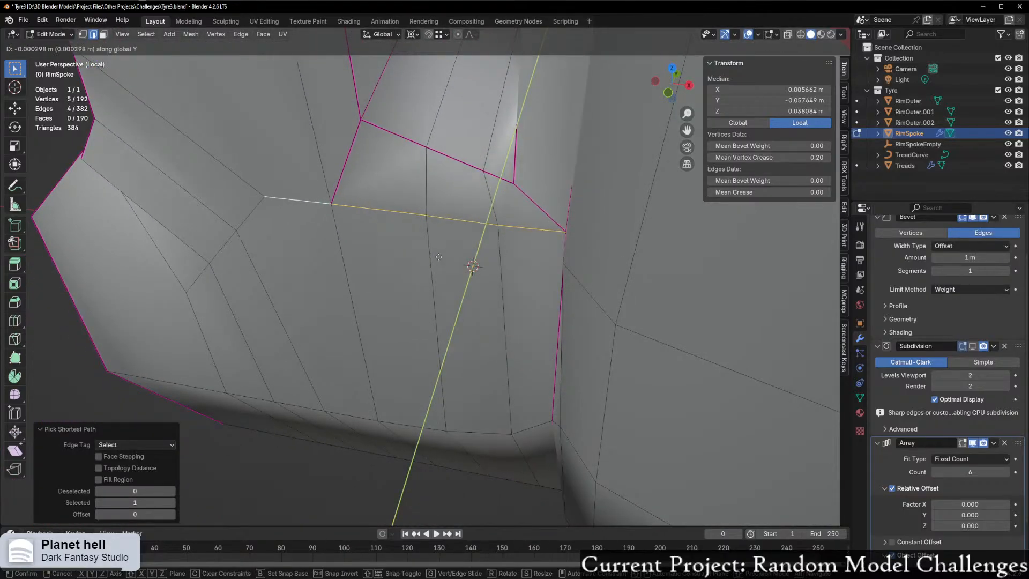
left_click(466, 262)
Step: Select the lower row of five edges across the spoke's base as a shortest path and move it 0.000524 m along Y
middle_click_drag(466, 263, 451, 378)
left_click(479, 328)
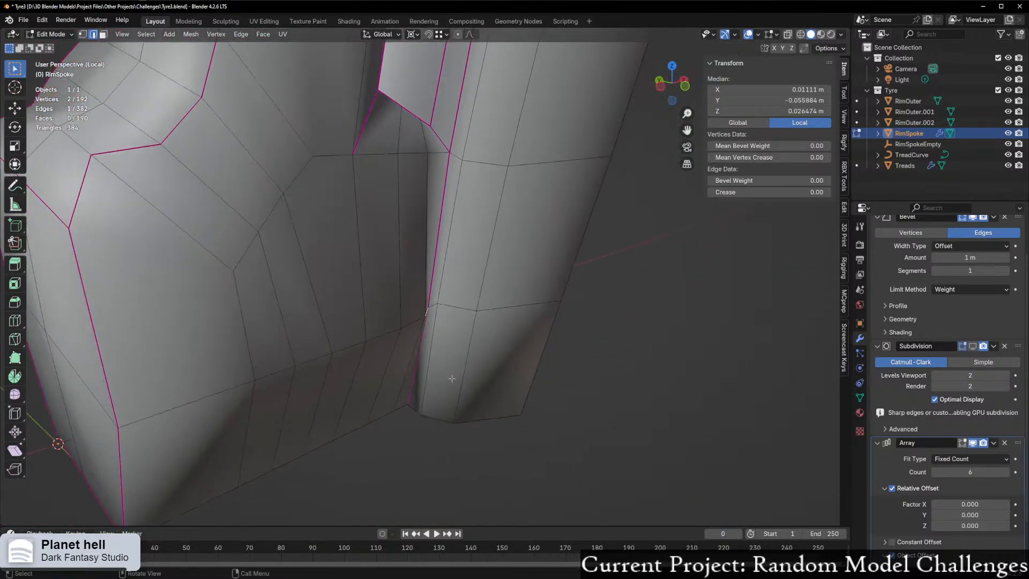
left_click(297, 366, "ctrl")
key("g")
key("y")
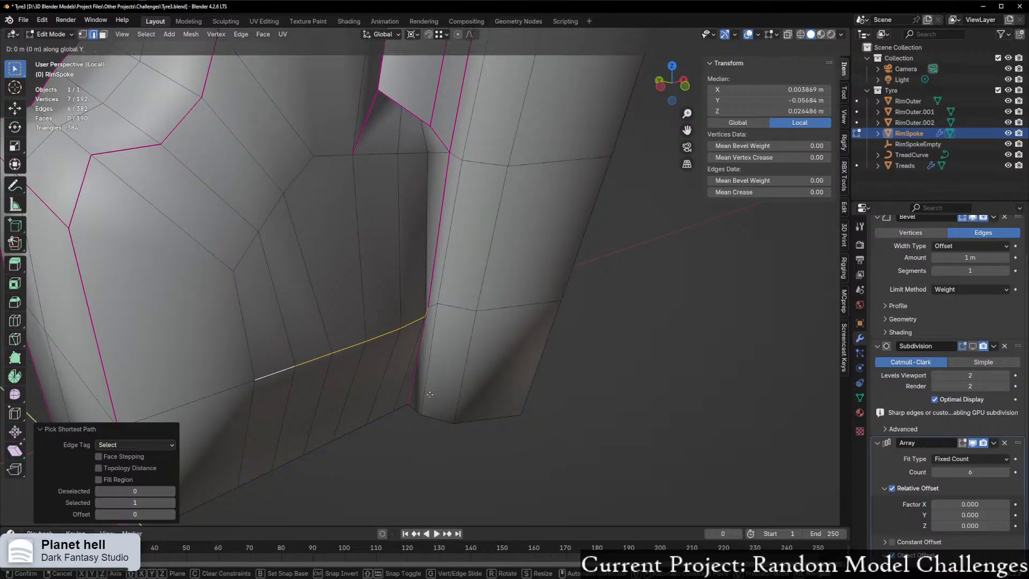
left_click(426, 392)
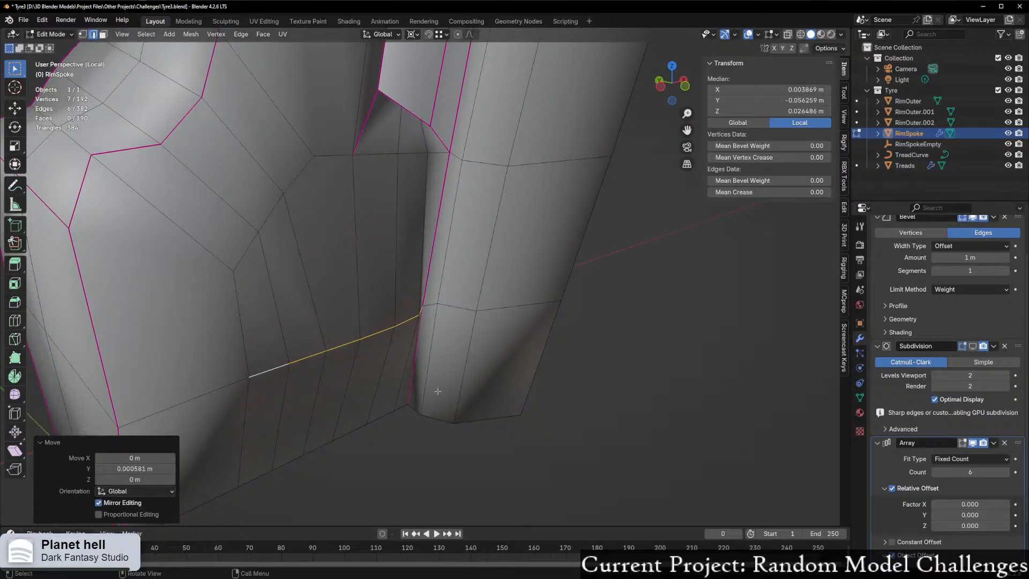
middle_click_drag(427, 391, 454, 394)
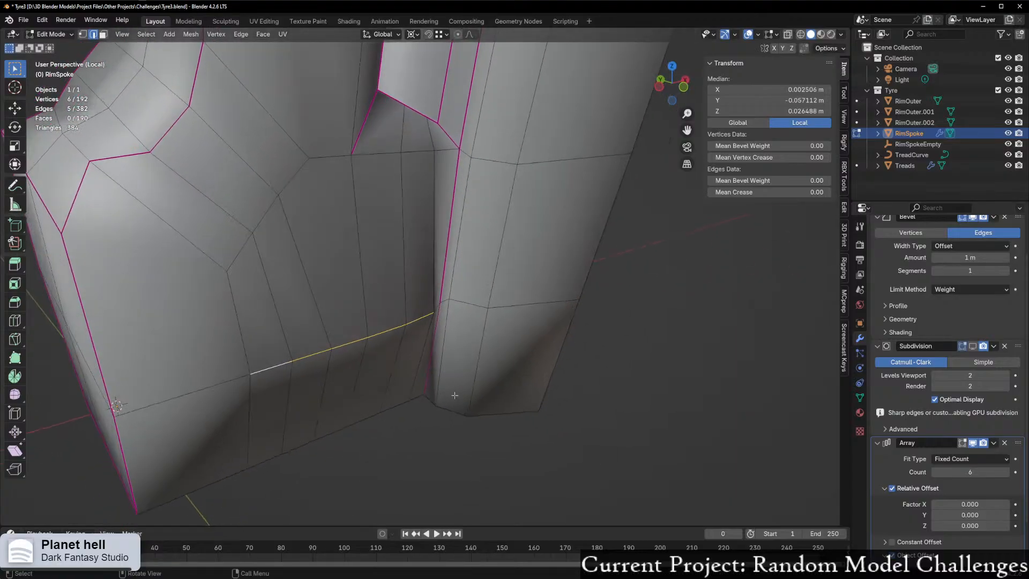
key("g")
key("y")
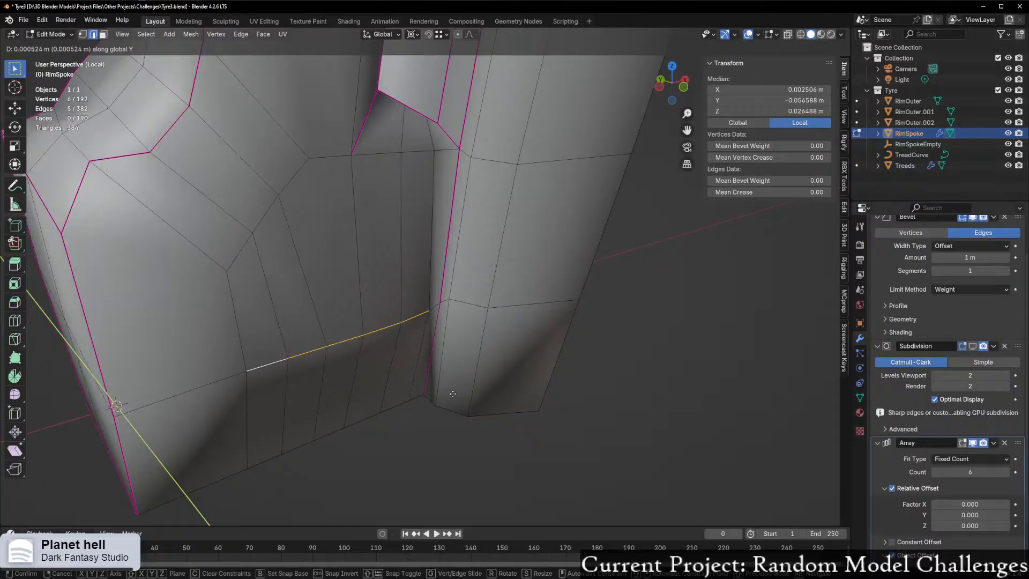
left_click(453, 394)
Step: Enable the Subdivision modifier's viewport display and inspect the smoothed spoke's base in Object Mode, then return to Edit Mode
middle_click_drag(452, 394, 536, 378)
left_click(972, 346)
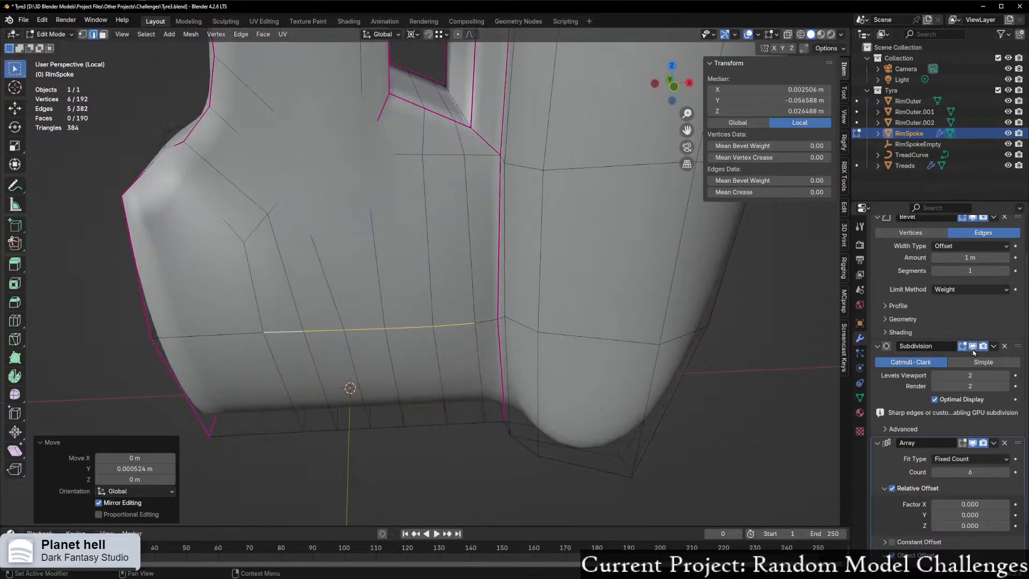
middle_click_drag(599, 341, 574, 370)
key("ctrl+Tab")
left_click(455, 388)
middle_click_drag(514, 391, 468, 395)
scroll(568, 389, "down", 7)
scroll(585, 394, "up", 2)
scroll(408, 415, "up", 3)
middle_click_drag(409, 415, 389, 398)
scroll(389, 398, "down", 2)
middle_click_drag(429, 467, 400, 503, "shift")
scroll(418, 391, "up", 2)
middle_click_drag(428, 427, 465, 424)
key("ctrl+Tab")
left_click(530, 454)
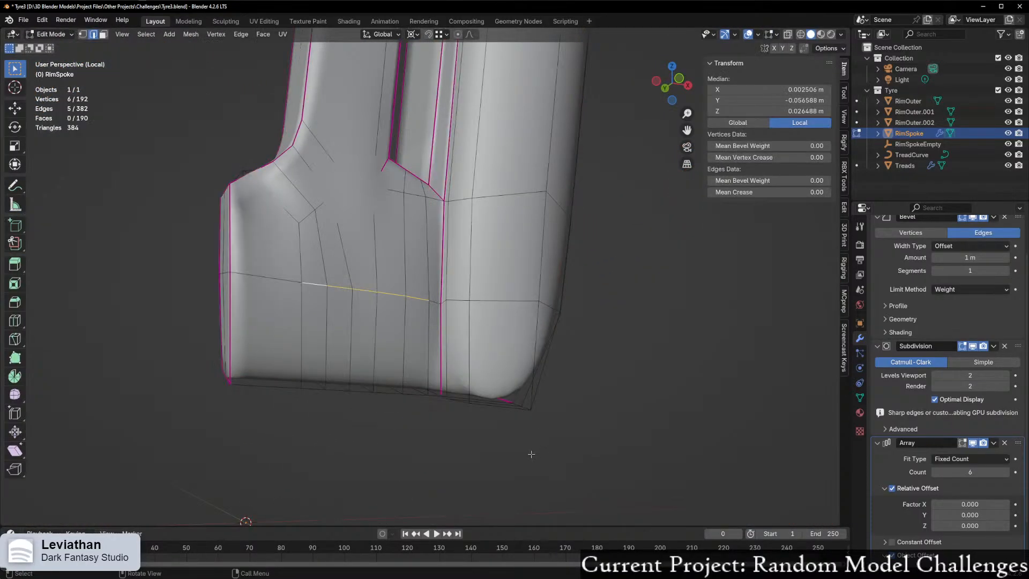
Step: Show the Array copies in Edit Mode and move the edge at the rounded arm's lower tip 0.002607 m along Y
middle_click_drag(536, 458, 445, 406)
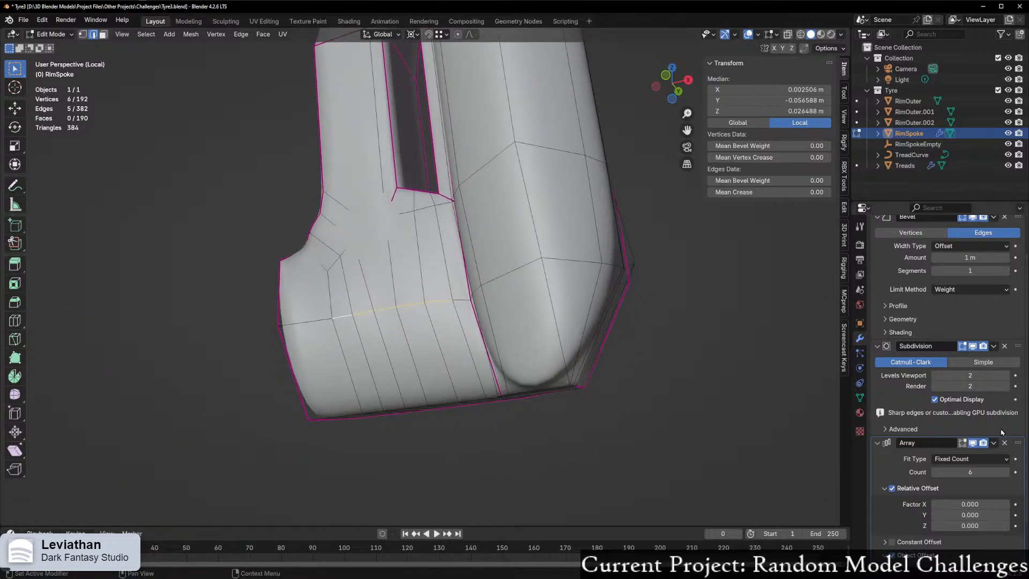
left_click(962, 443)
middle_click_drag(555, 374, 527, 408)
key("g")
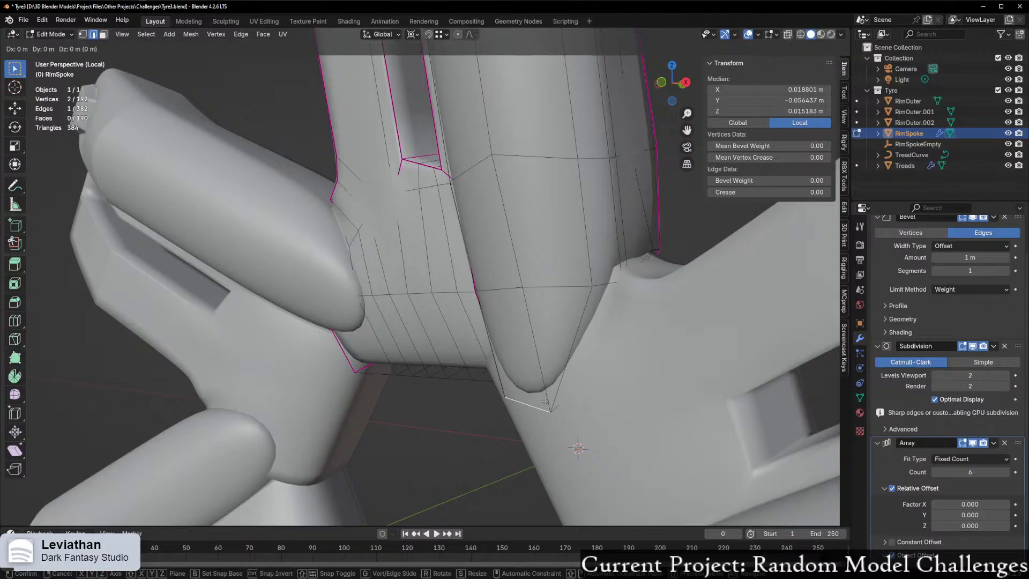
key("y")
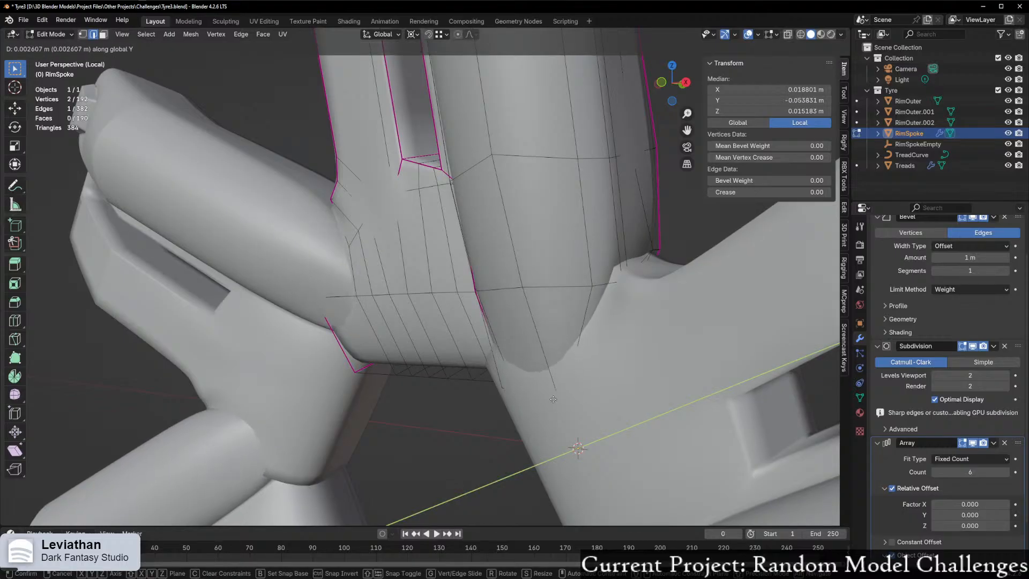
left_click(553, 399)
Step: Try vertex-sliding the two corner vertices beside the rounded arm's lower tip along their bottom edges
middle_click_drag(553, 399, 611, 399)
scroll(610, 394, "up", 2)
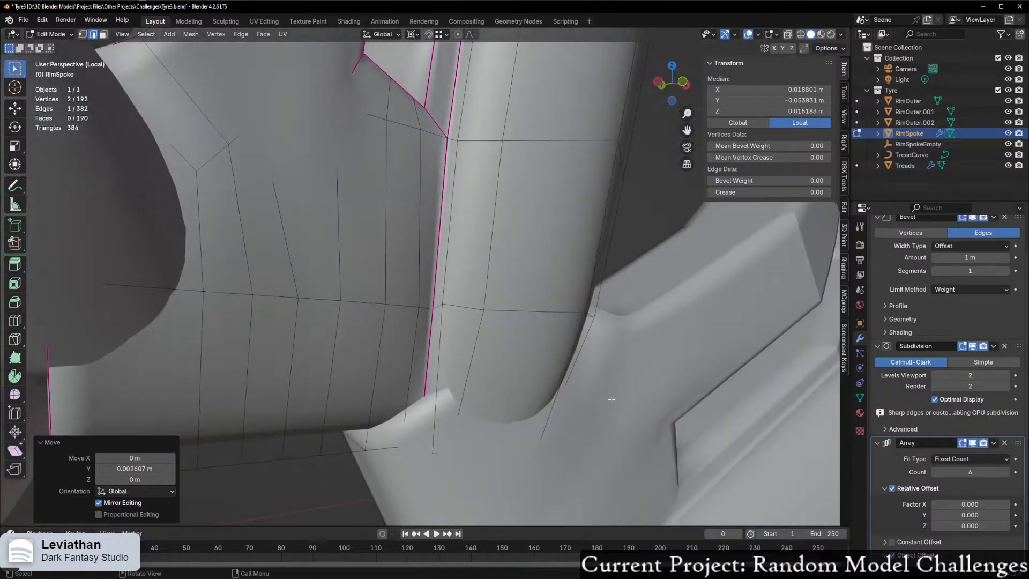
key("1")
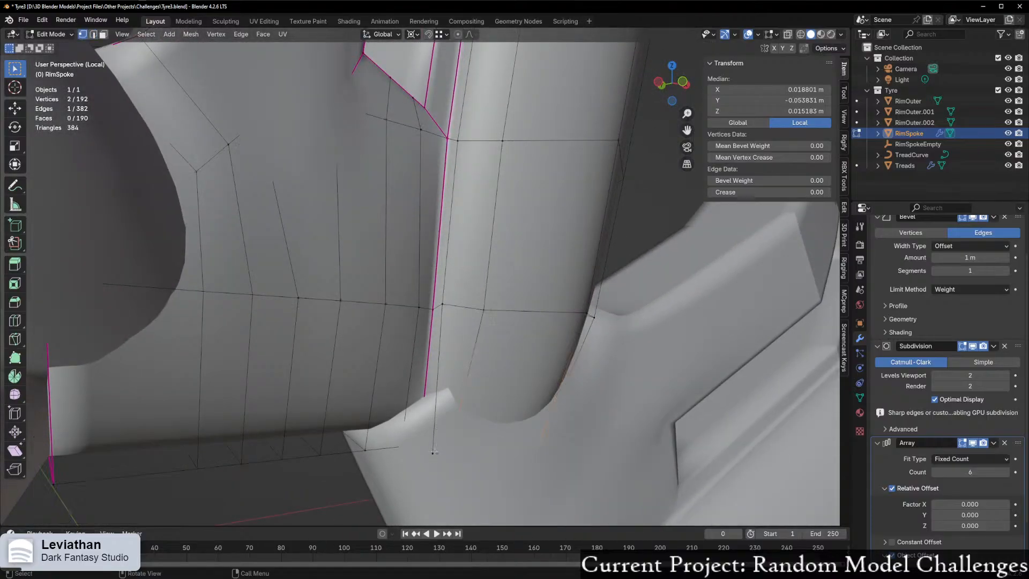
left_click(434, 452)
key("shift+v")
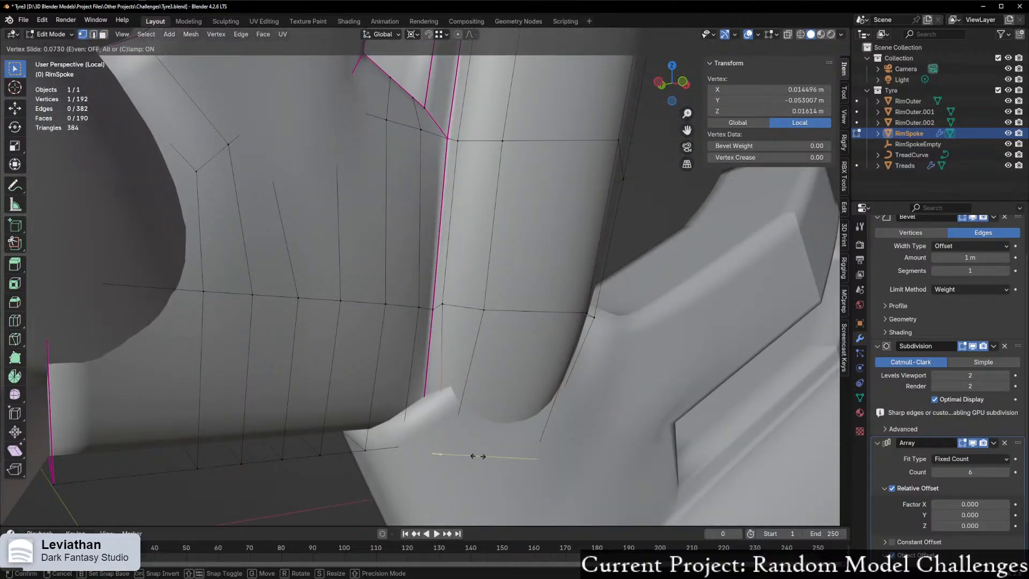
left_click(452, 460)
key("alt+z")
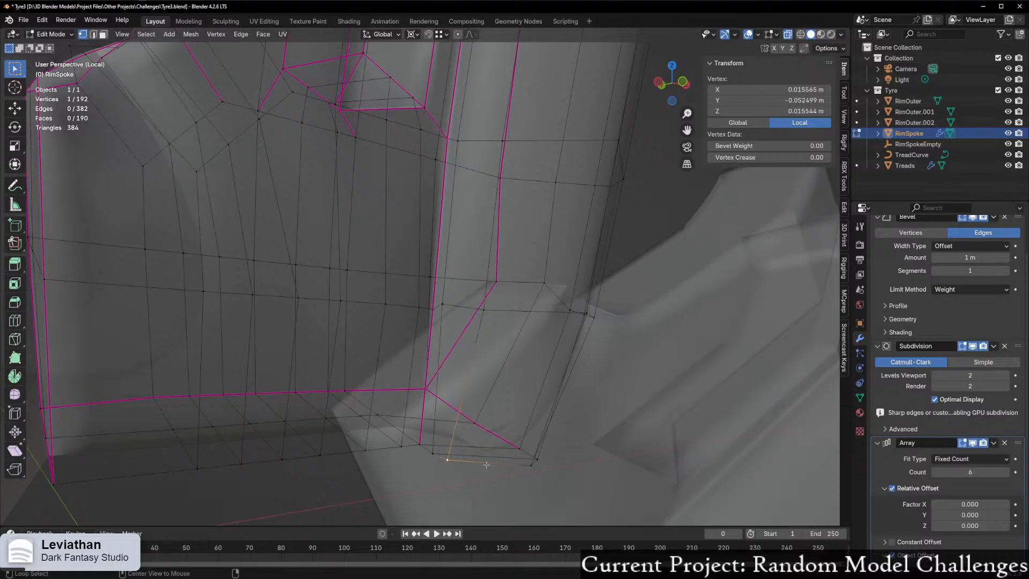
key("alt+z")
key("shift+v")
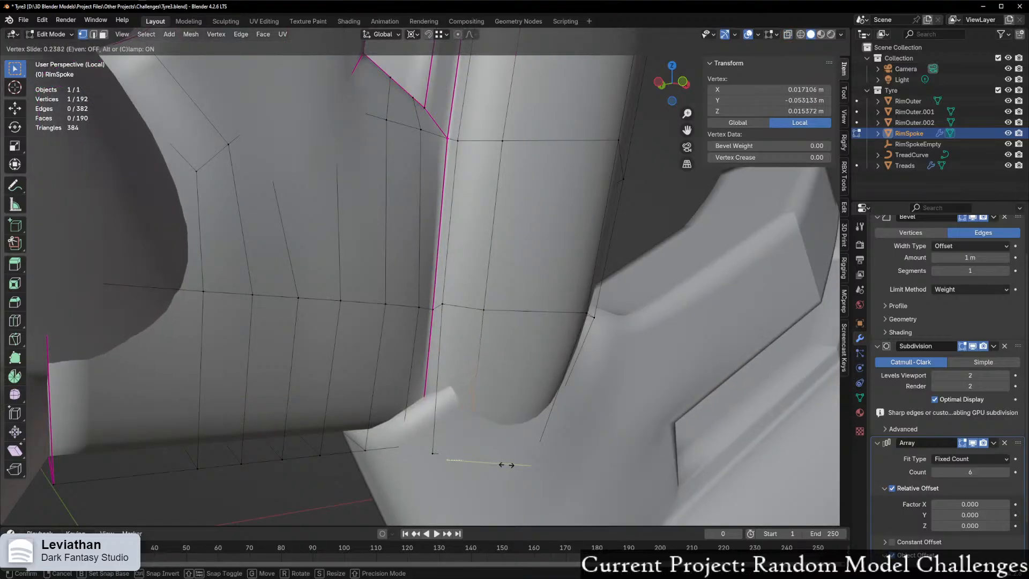
left_click(537, 464)
middle_click_drag(539, 473, 494, 481)
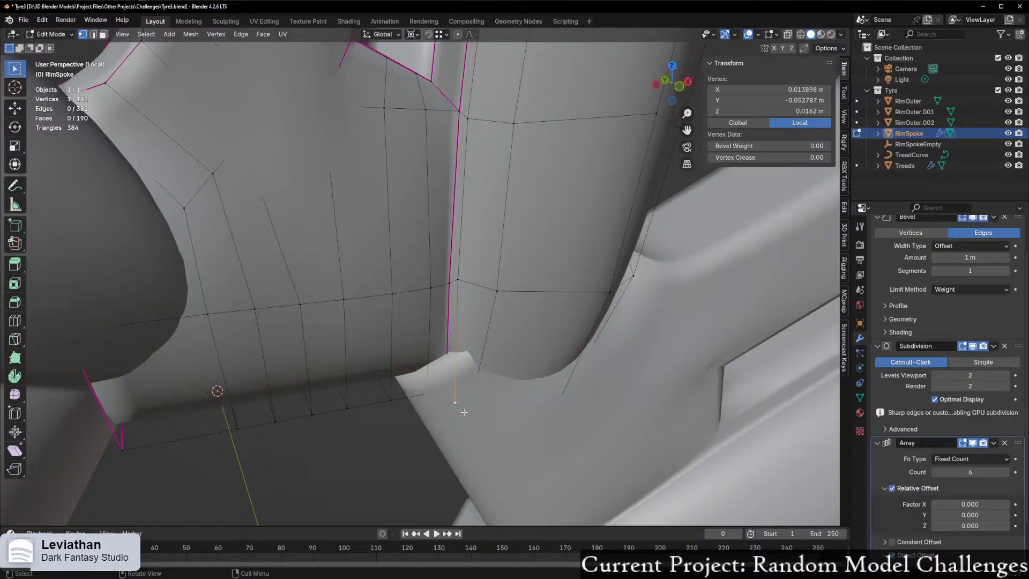
key("g")
key("x")
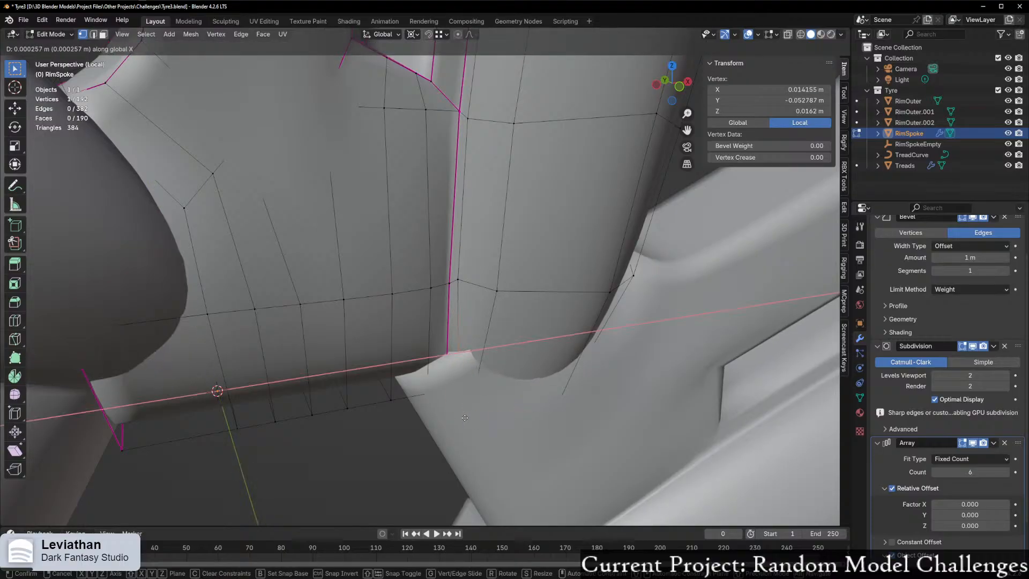
left_click(455, 424)
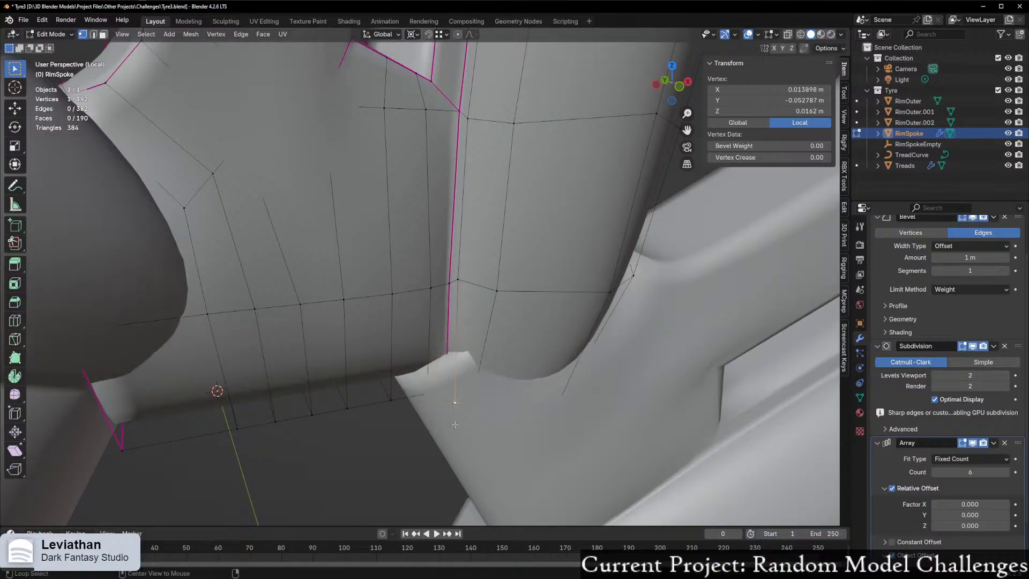
Step: Select both overlapping corner vertices beside the rounded arm's lower tip and try moving them along X
key("alt+z")
left_click_drag(438, 387, 467, 416)
key("alt+z")
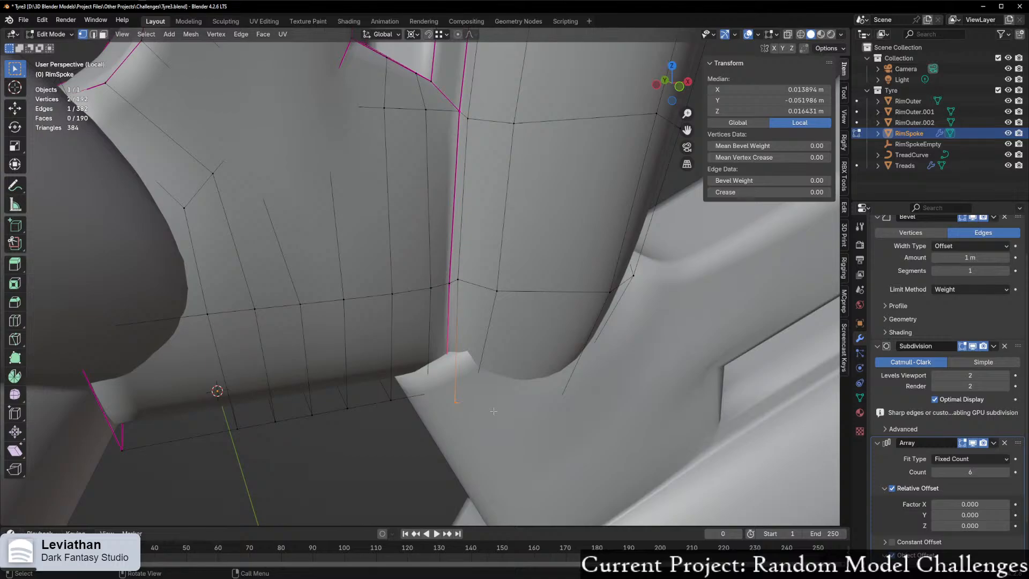
key("g")
key("x")
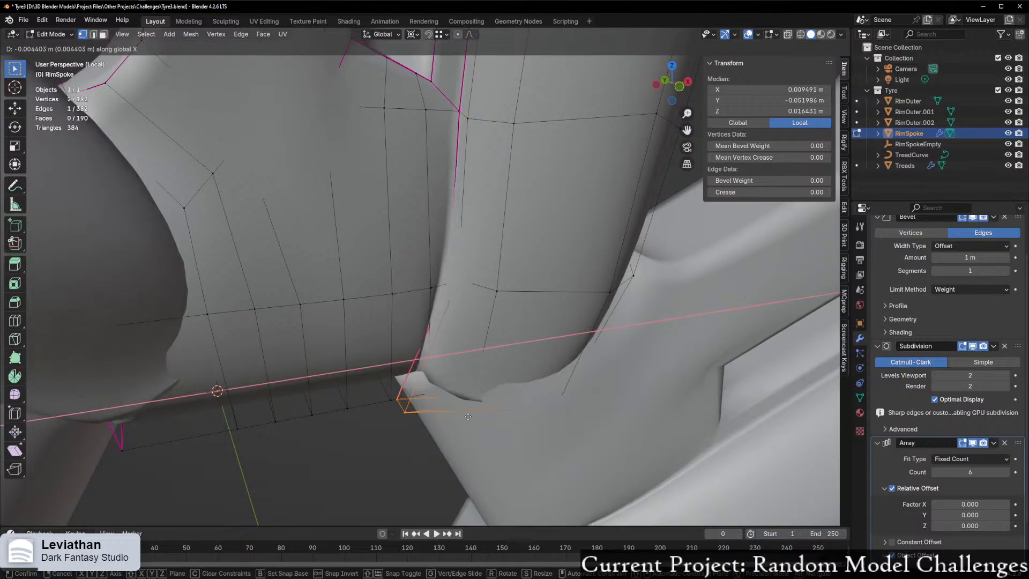
right_click(467, 417)
Step: Extend the selection to four vertices at the base's lower corner, try moving them along X, and undo the move
middle_click_drag(468, 416, 417, 375)
left_click_drag(407, 363, 491, 420, "shift")
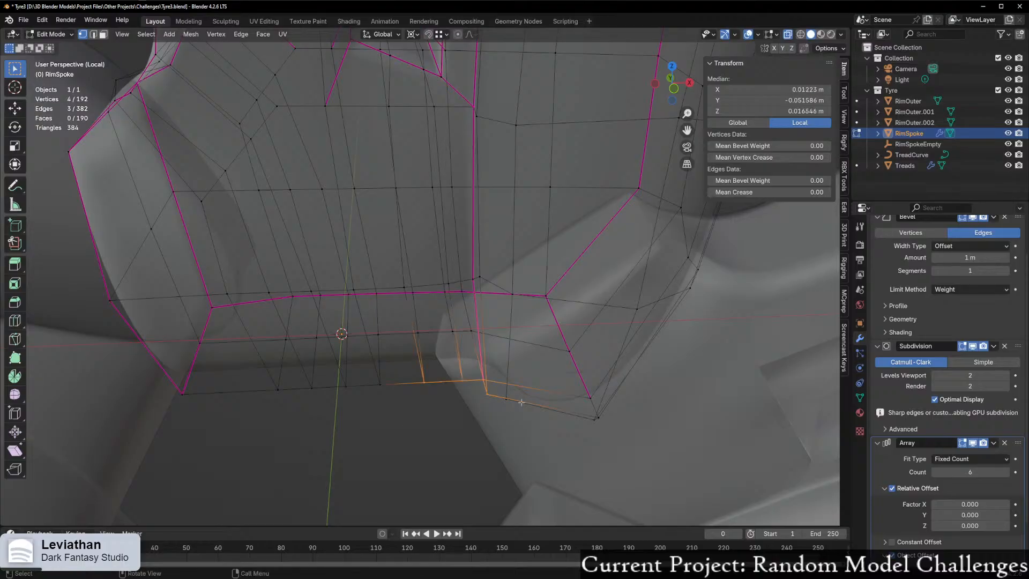
key("alt+z")
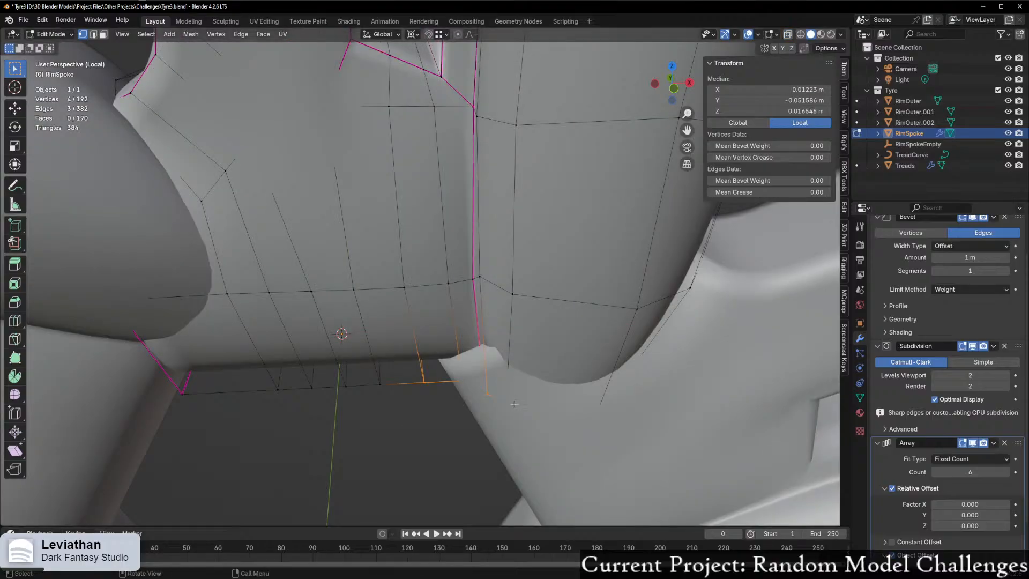
key("g")
key("x")
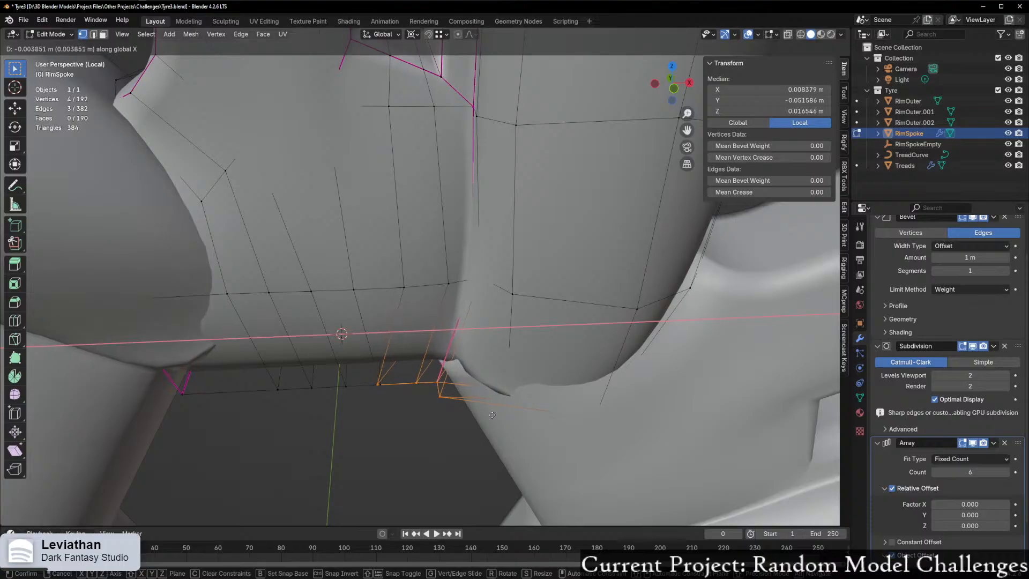
left_click(492, 415)
key("ctrl+z")
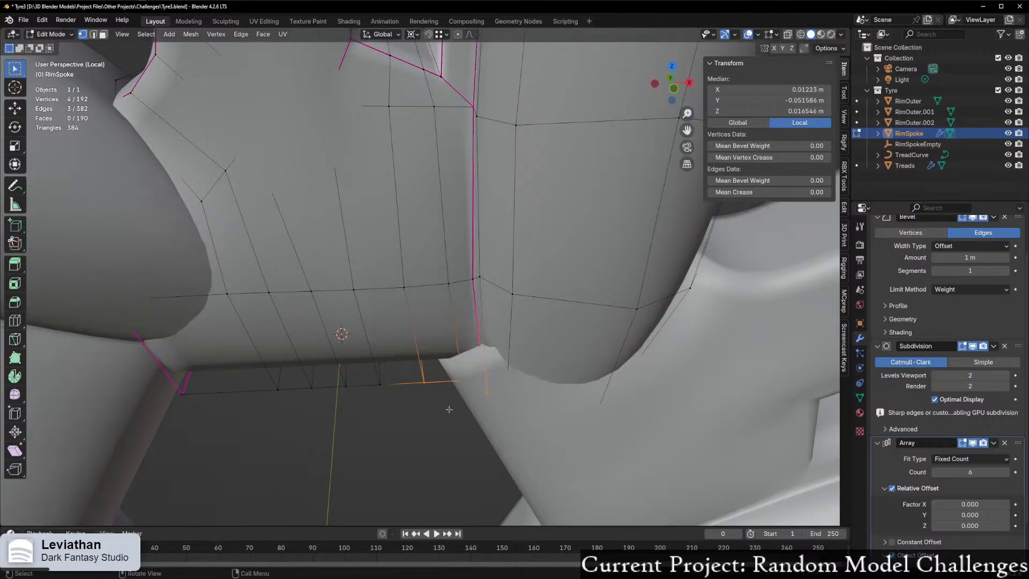
Step: Extend the selection to the nine vertices along the base's lower end and try moving them -0.008582 m along X
left_click_drag(173, 387, 386, 424)
left_click_drag(359, 382, 427, 397)
key("g")
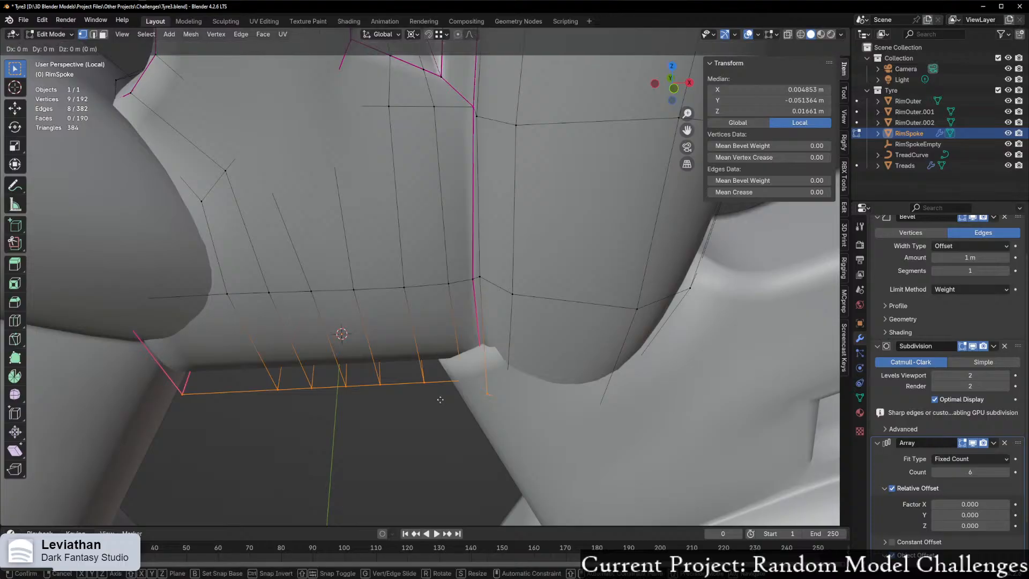
key("x")
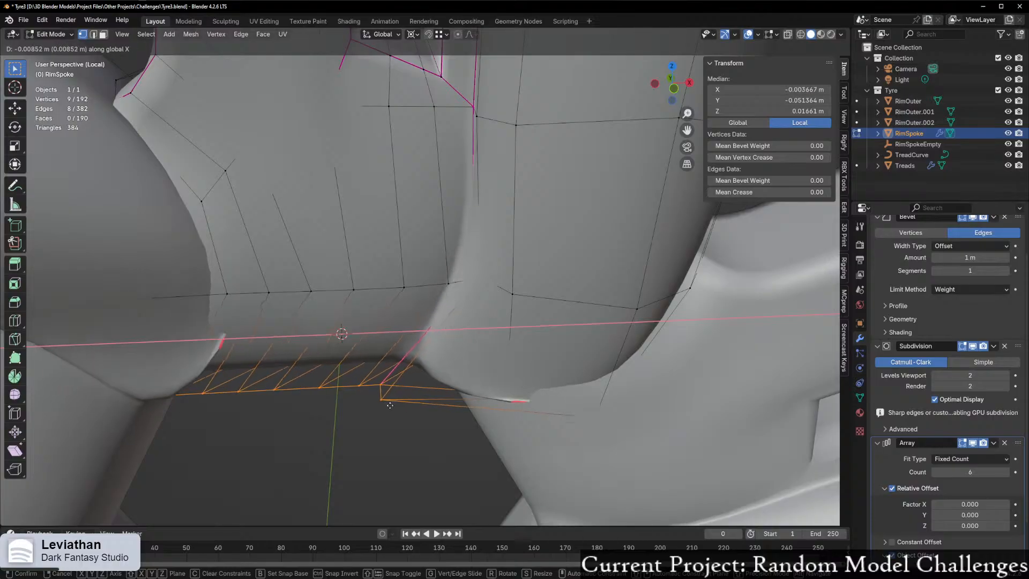
left_click(384, 405)
scroll(359, 396, "down", 9)
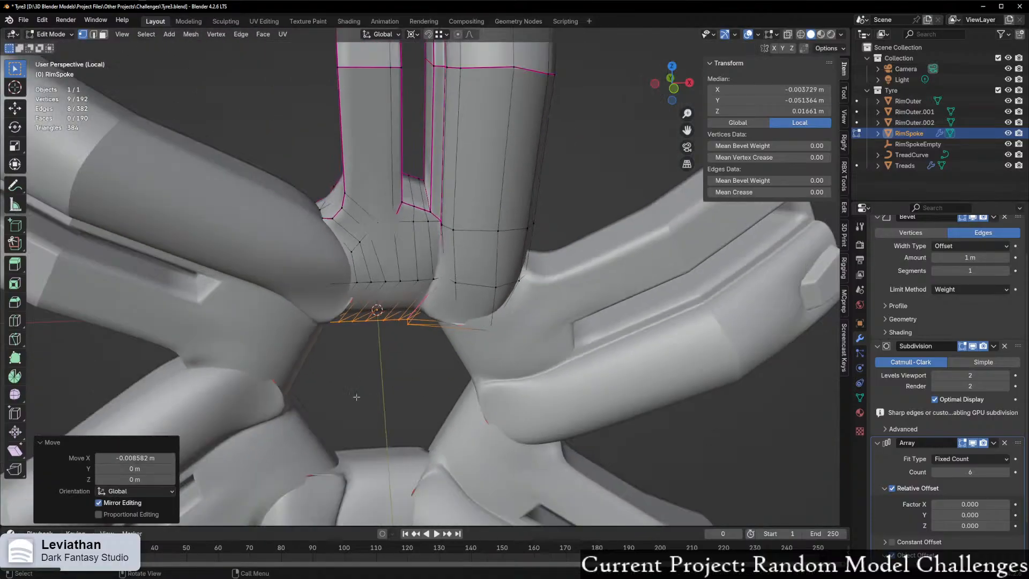
middle_click_drag(356, 395, 408, 358)
scroll(433, 342, "up", 8)
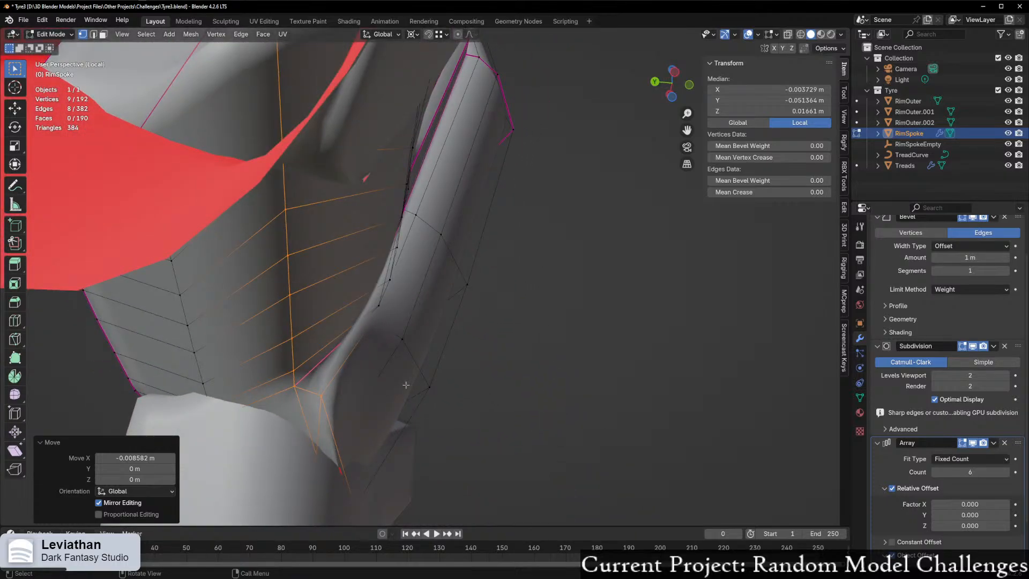
key("g")
key("x")
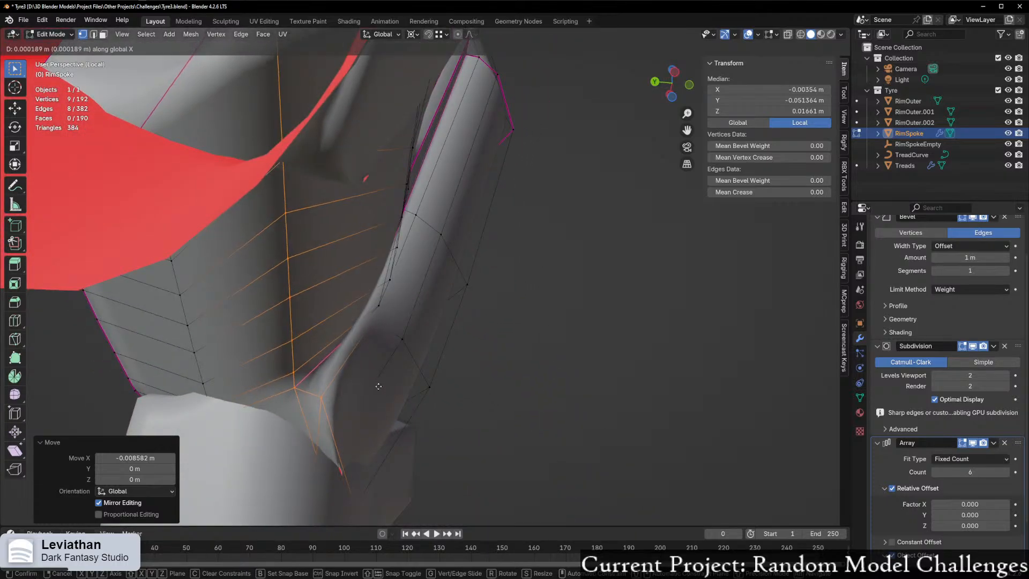
key("y")
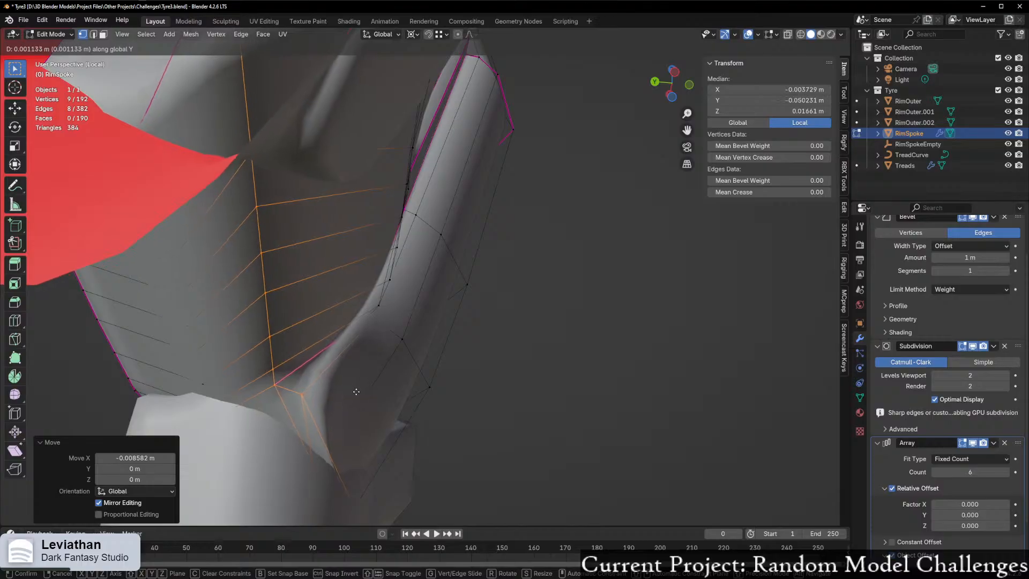
right_click(389, 387)
Step: Try moving the nine vertices along the base's lower end along Y, and undo the move
middle_click_drag(388, 387, 322, 439)
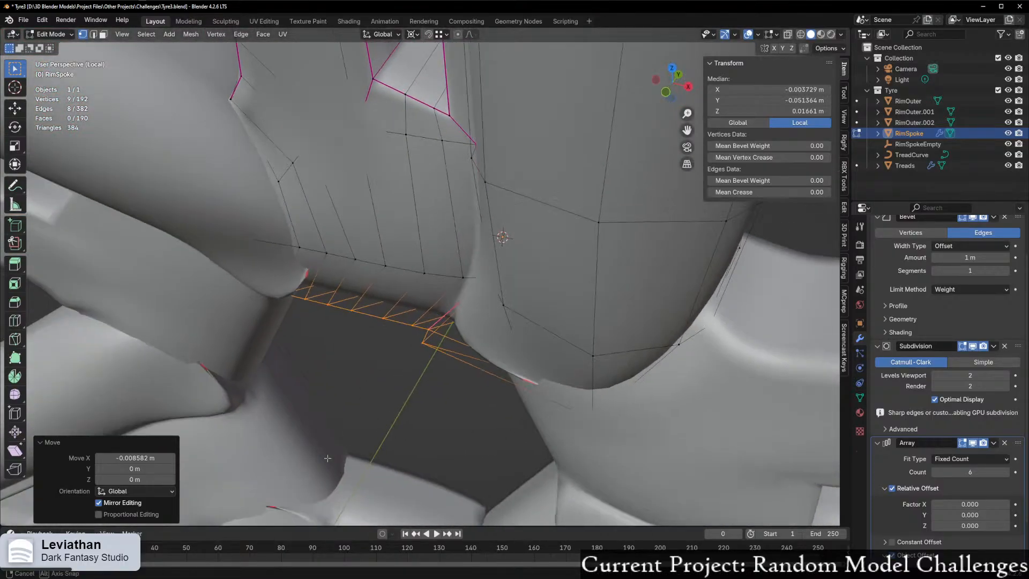
key("g")
key("y")
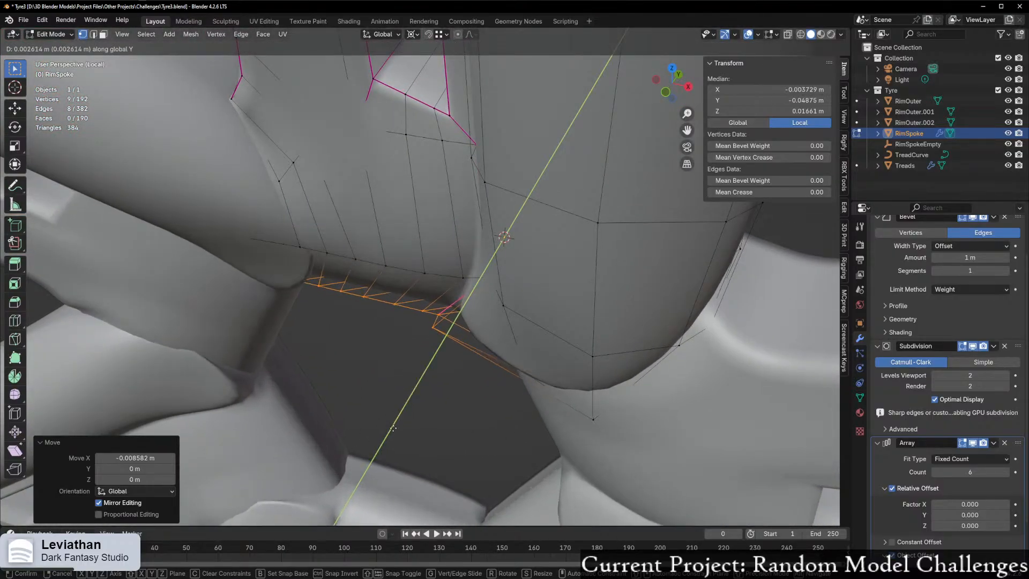
left_click(411, 417)
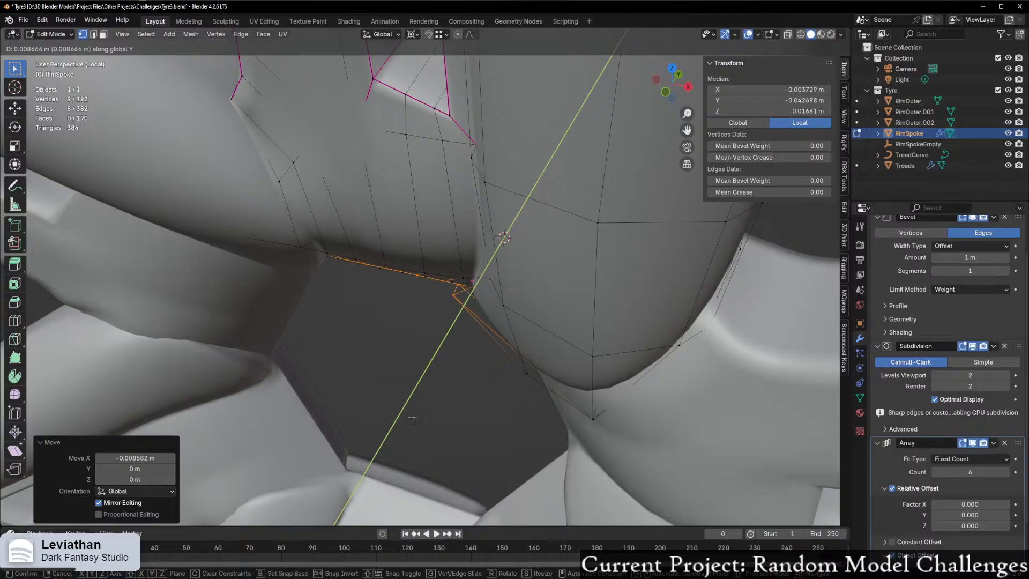
middle_click_drag(411, 416, 420, 374)
key("ctrl+z")
Step: Undo the X move of the base's lower vertices and return to Object Mode with the whole spoke array in view
scroll(324, 378, "up", 3)
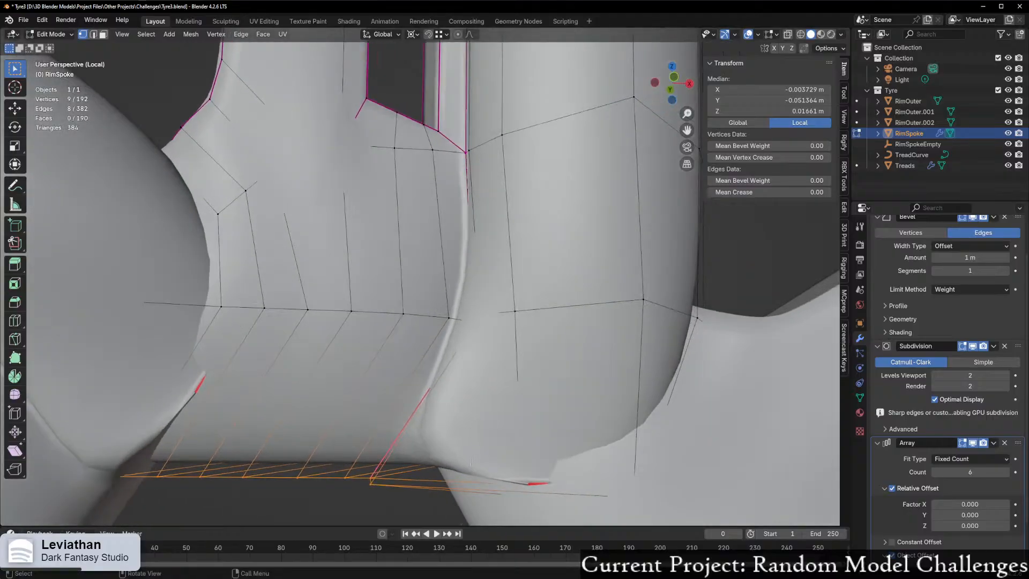
middle_click_drag(470, 462, 413, 385, "shift")
key("ctrl+z")
scroll(423, 369, "up", 3)
scroll(503, 373, "down", 6)
key("Tab")
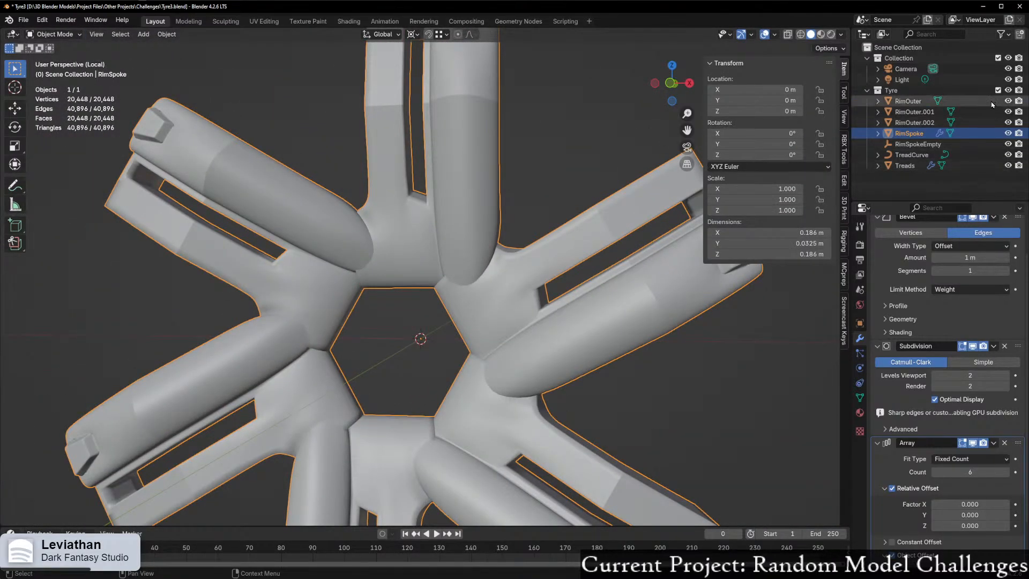
Step: Leave the isolated spoke view and rename the small hub ring RimOuter.002 as RimInner
scroll(280, 369, "down", 5)
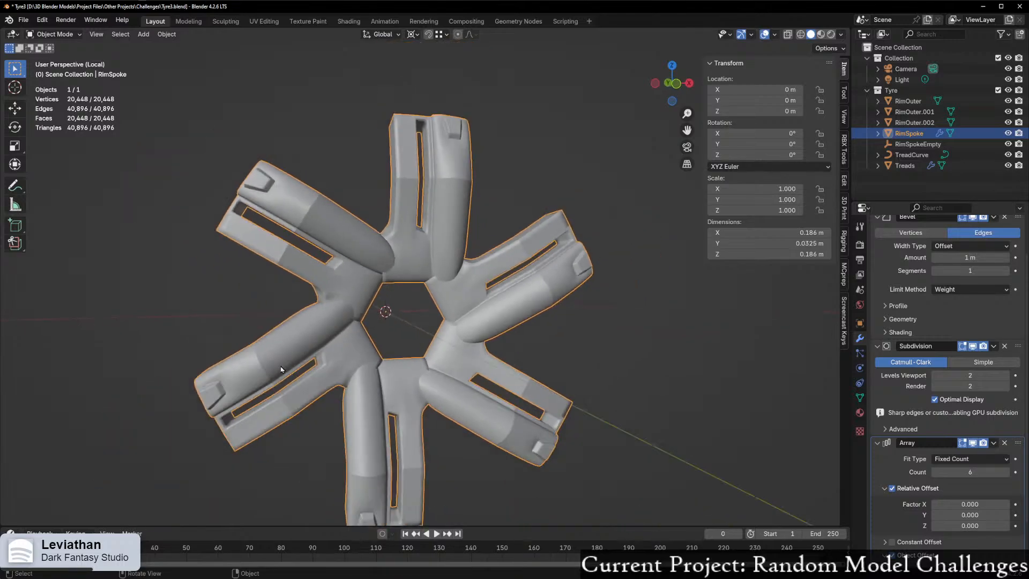
key("KP_Divide")
scroll(281, 369, "up", 5)
scroll(309, 345, "down", 4)
left_click(375, 372)
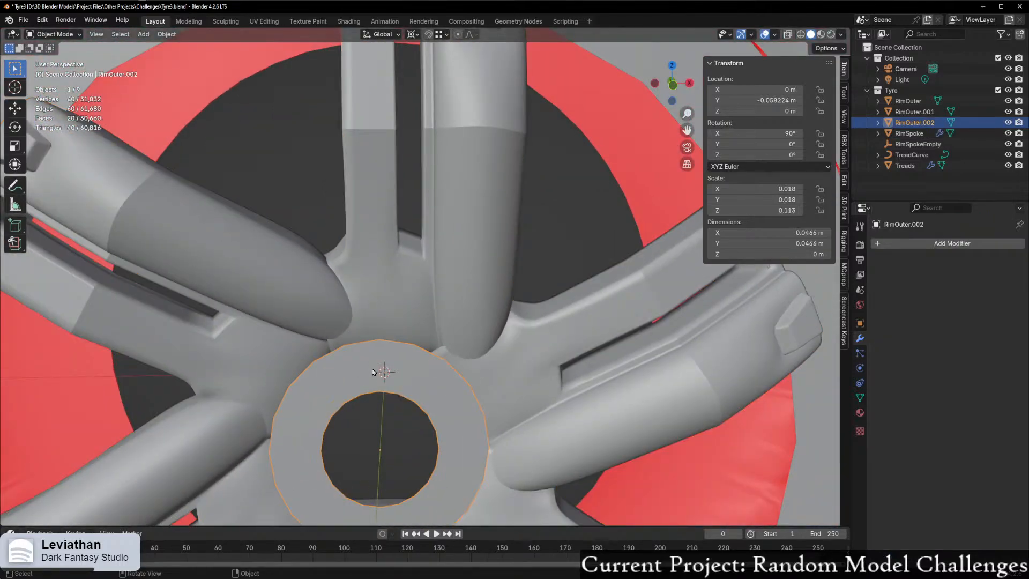
double_click(925, 122)
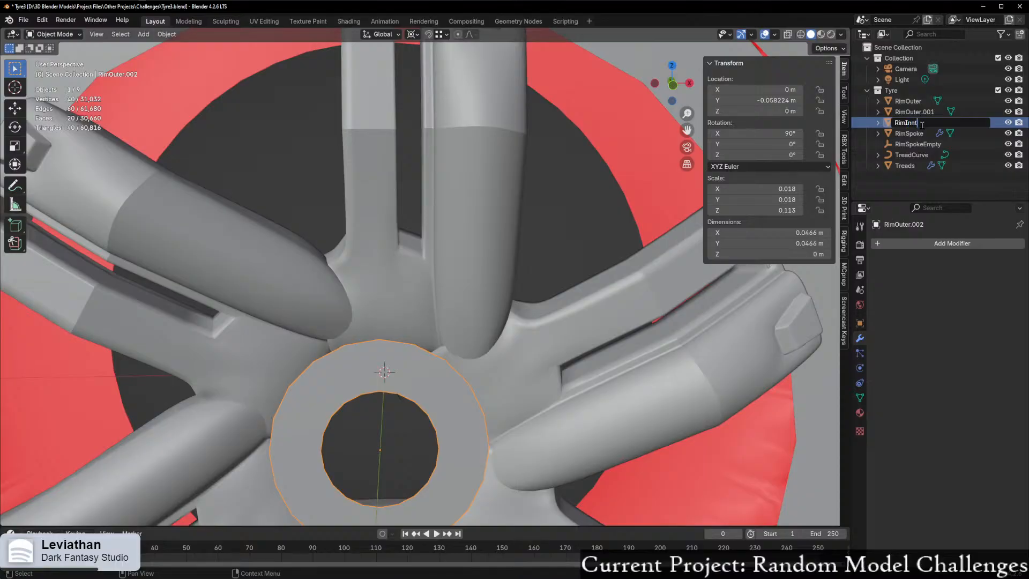
key("Return")
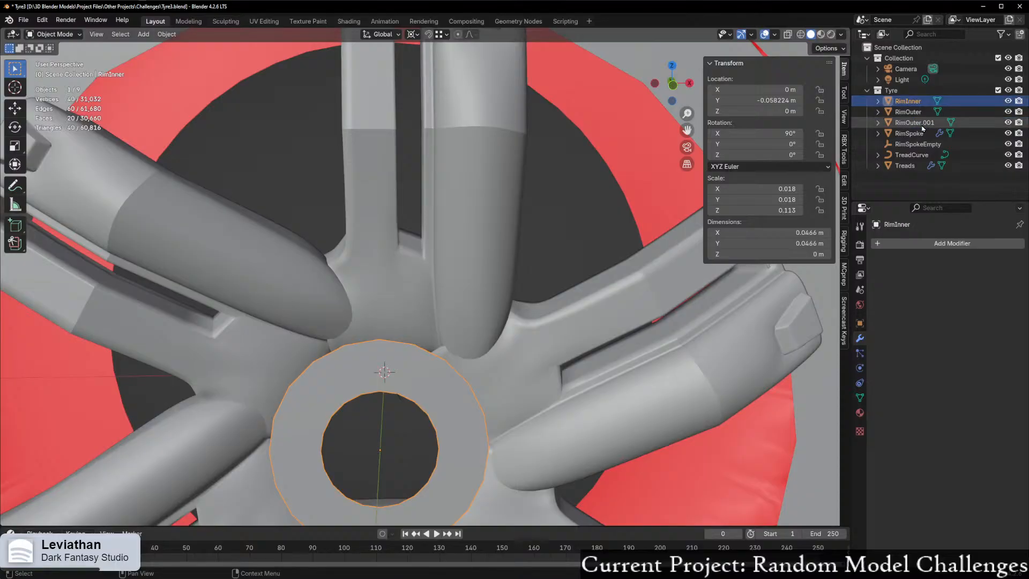
Step: Delete the duplicate outer ring RimOuter.001
left_click(913, 122)
scroll(518, 298, "down", 7)
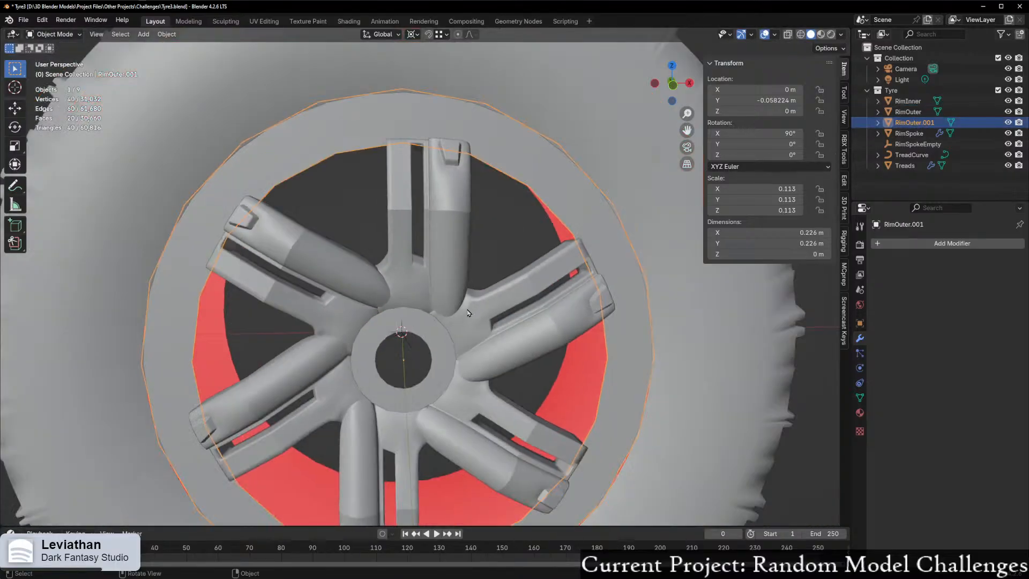
scroll(518, 298, "up", 4)
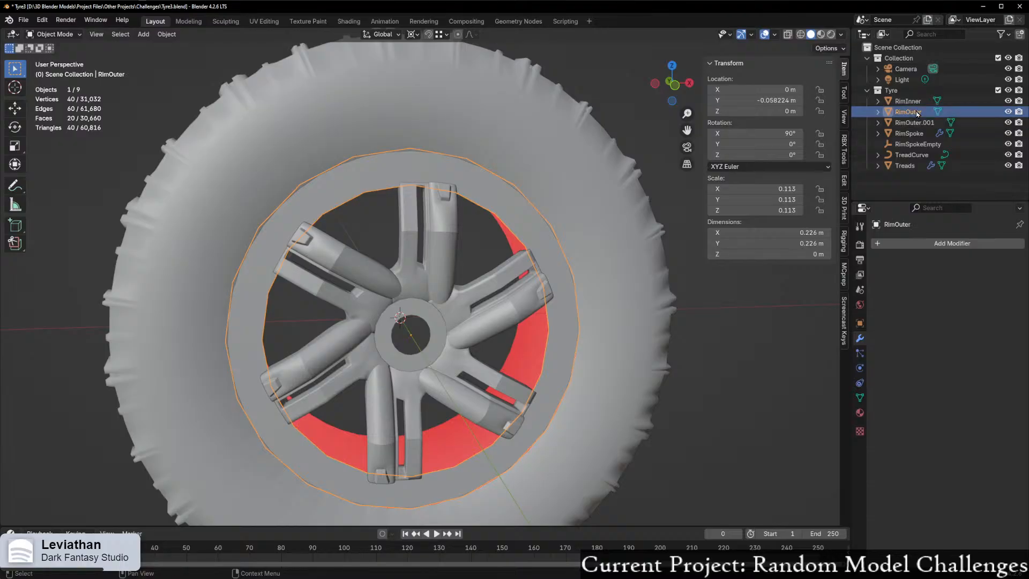
left_click(920, 131)
left_click(920, 125)
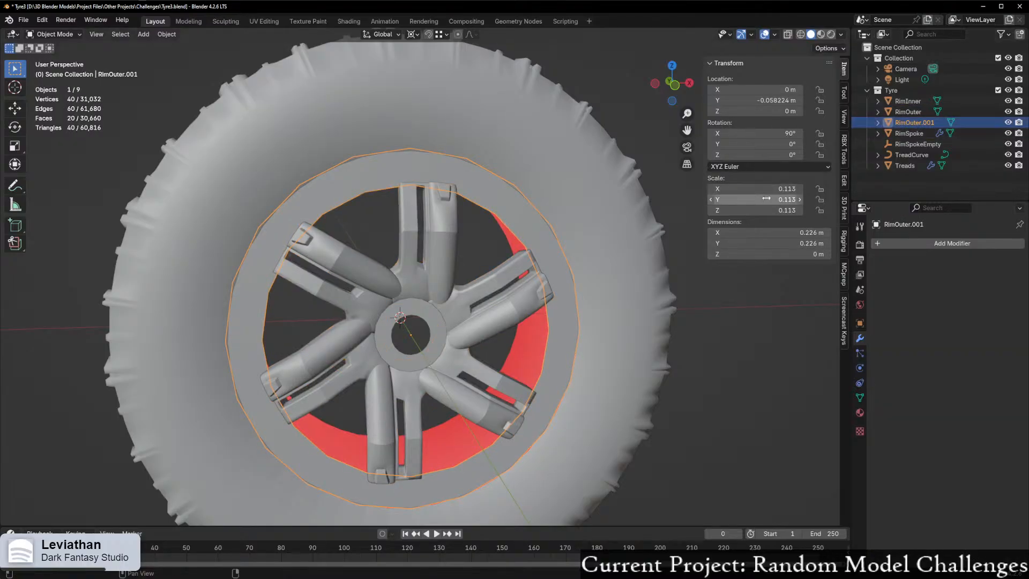
key("Delete")
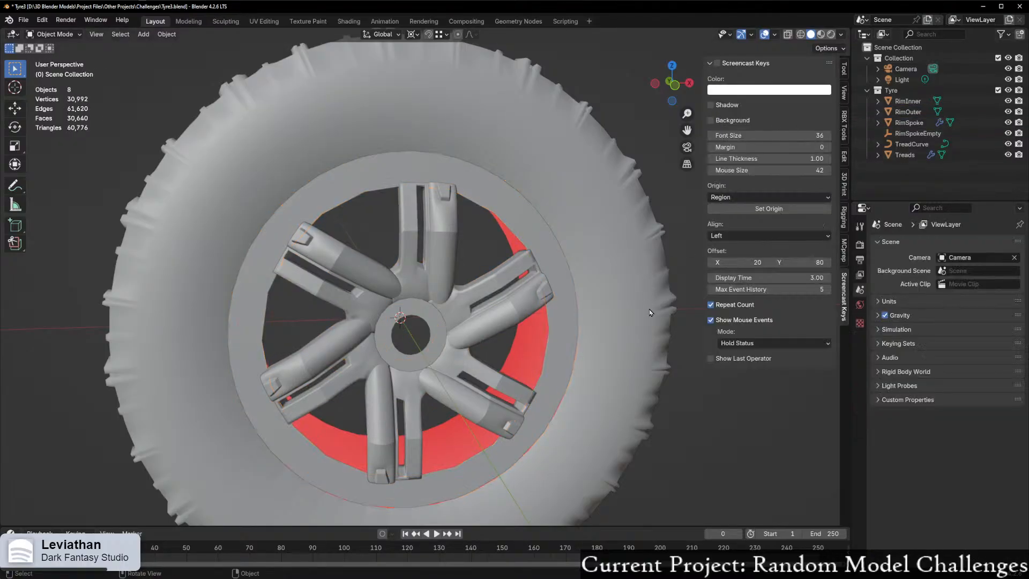
Step: Apply the scale of the RimOuter ring and of the RimInner hub ring
left_click(500, 200)
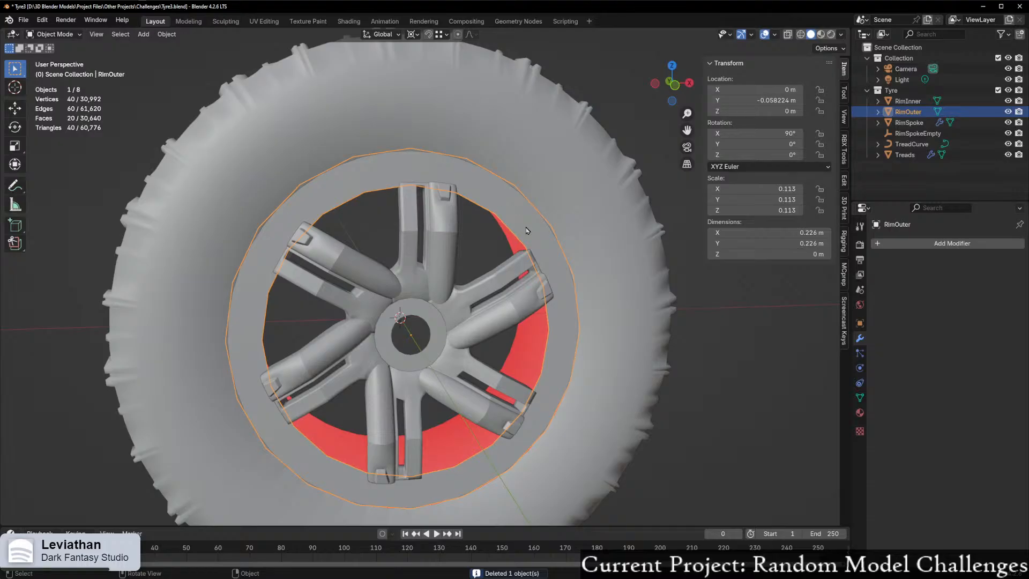
middle_click_drag(526, 230, 588, 234)
key("ctrl+a")
left_click(425, 282)
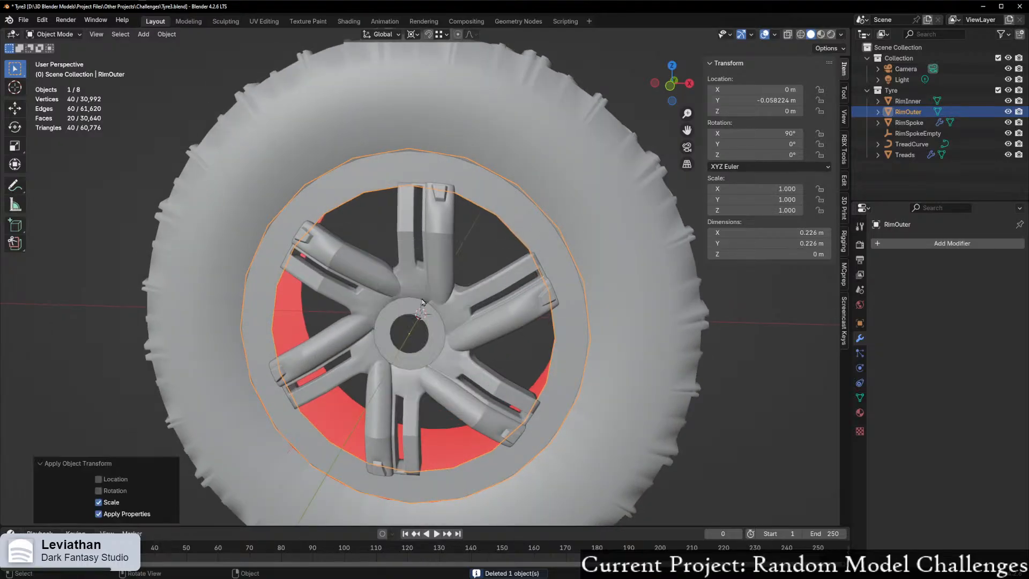
scroll(421, 301, "up", 3)
left_click(421, 326)
key("ctrl+a")
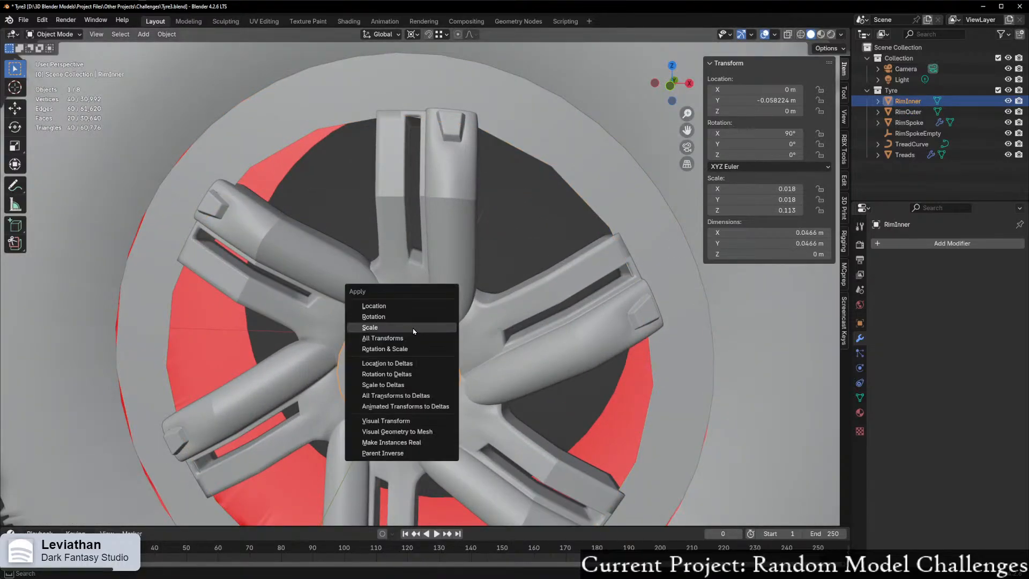
left_click(437, 327)
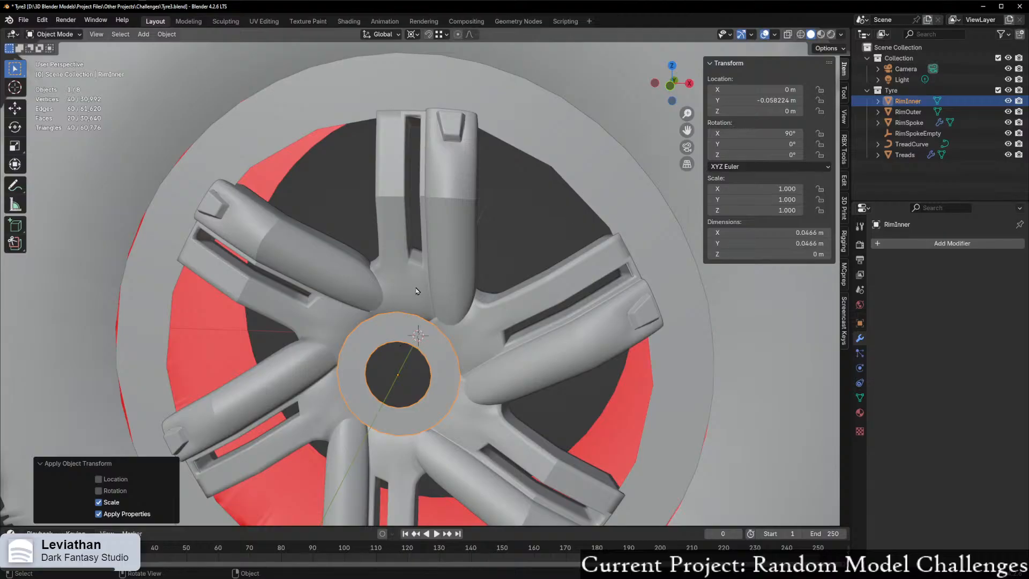
Step: Select RimOuter and RimInner together and apply their rotation
left_click(533, 160)
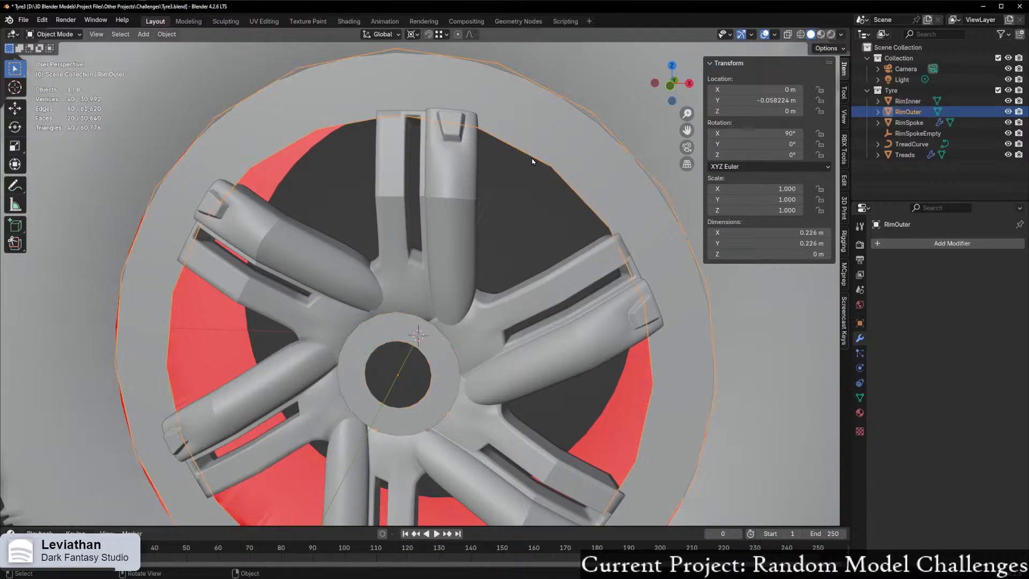
left_click(385, 332, "shift")
key("ctrl+a")
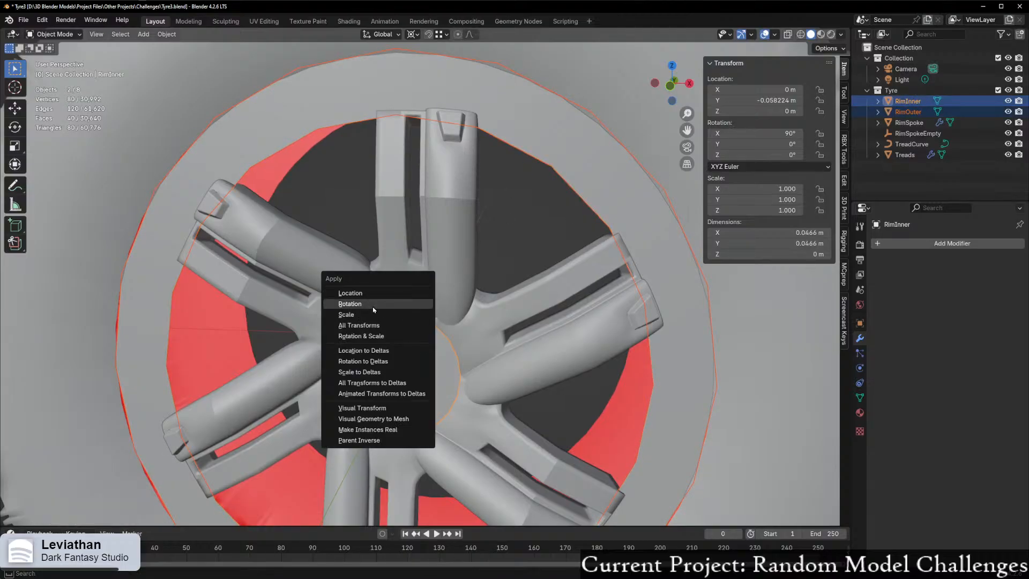
left_click(373, 304)
Step: Scale the RimInner hub ring by 1.3 and move it 0.018462 m along Y against the spokes
left_click(588, 196)
left_click(403, 337)
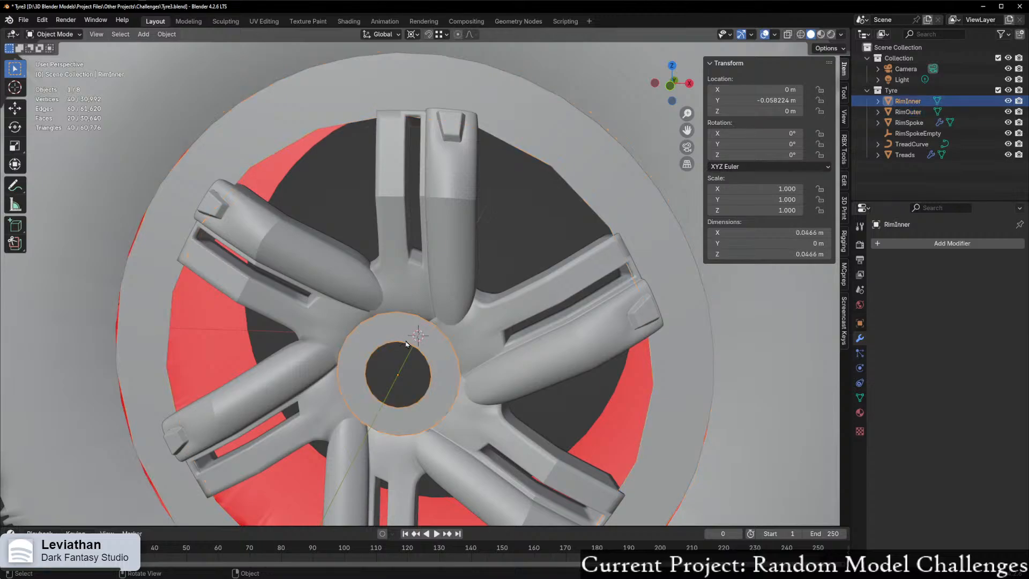
scroll(409, 340, "down", 4)
scroll(451, 345, "up", 2)
scroll(452, 344, "up", 2)
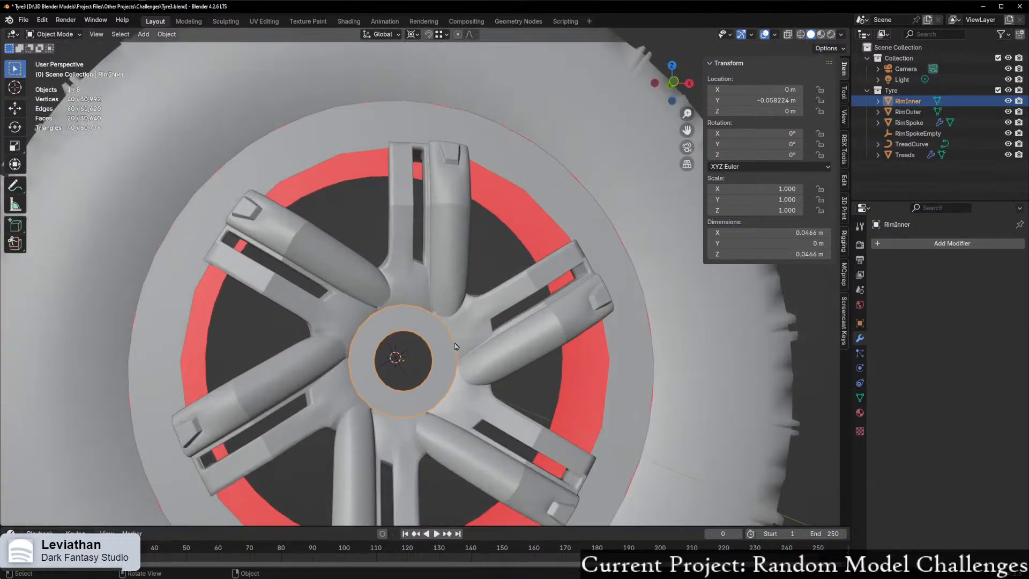
key("s")
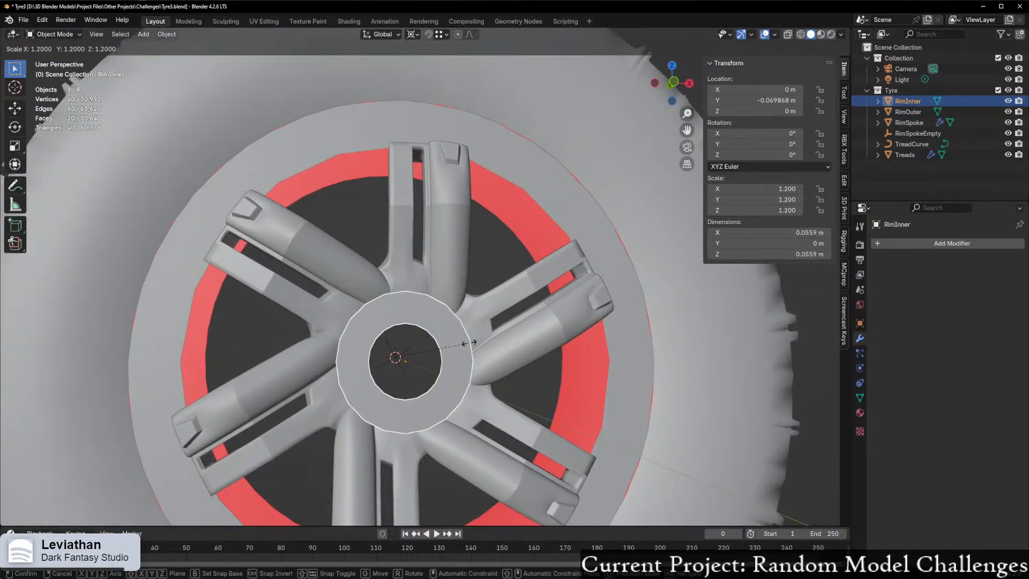
left_click(471, 343)
middle_click_drag(472, 343, 500, 379)
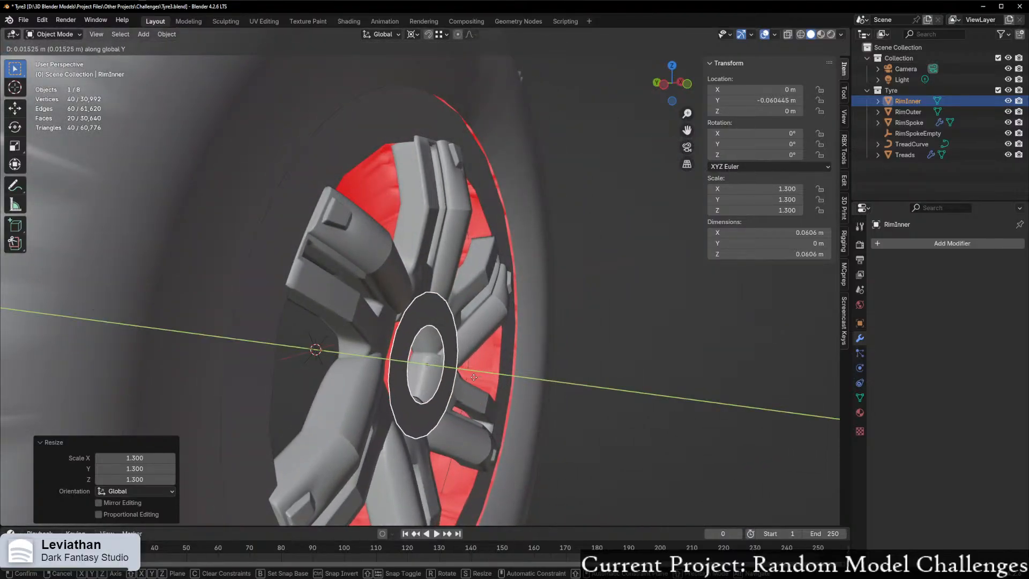
left_click(470, 377)
mouse_move(470, 377)
middle_mouse_down()
mouse_move(423, 374)
mouse_move(455, 378)
middle_mouse_up()
Step: Add a Solidify modifier to RimInner and move the ring -0.002361 m along Y
left_click(900, 244)
type("s")
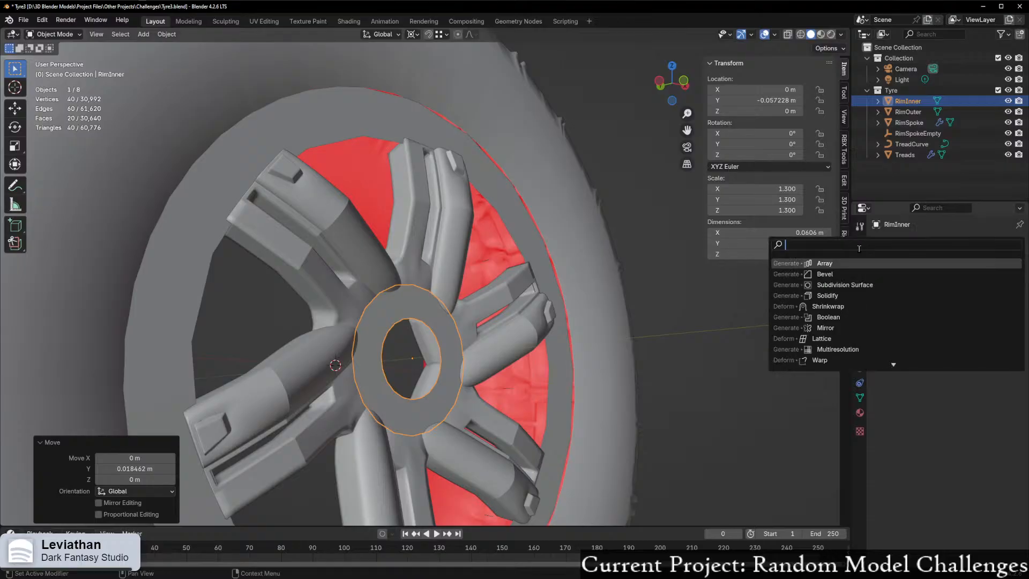
left_click(847, 274)
middle_click_drag(410, 352, 496, 390)
scroll(374, 369, "up", 2)
key("g")
key("y")
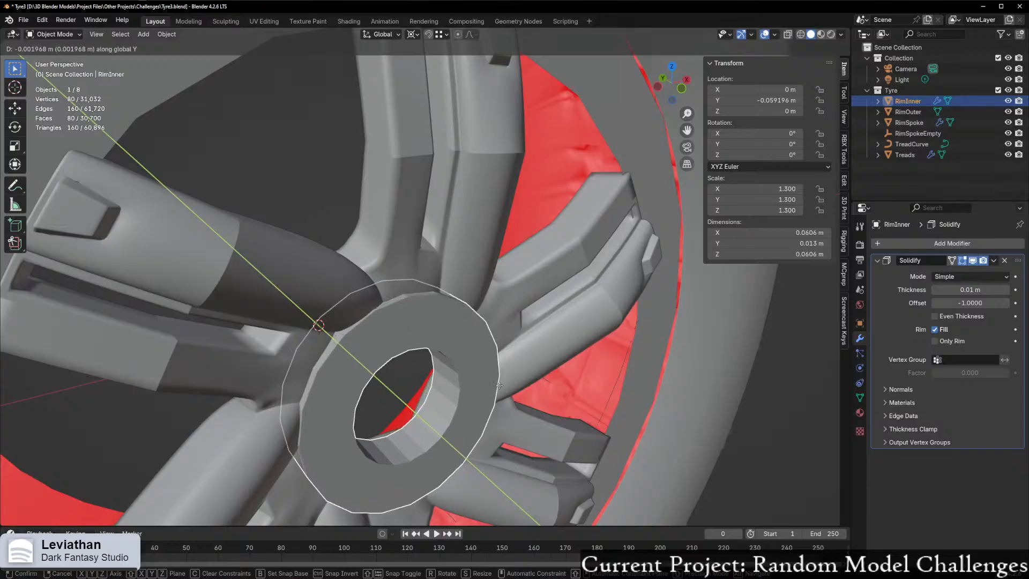
left_click(502, 387)
middle_click_drag(504, 388, 753, 352)
Step: Shade the RimInner hub ring smooth
key("ctrl+a")
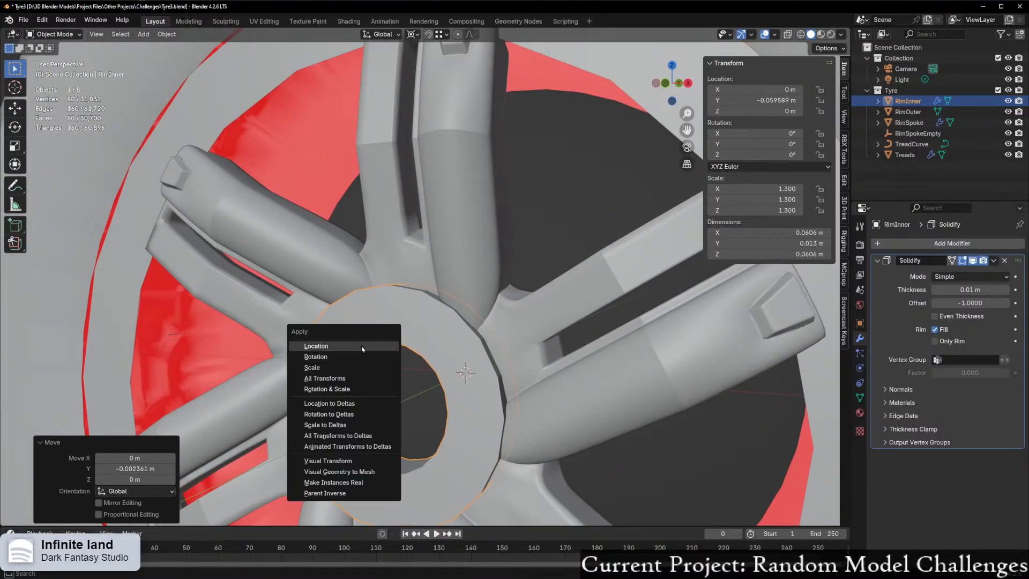
key("Escape")
right_click(390, 351)
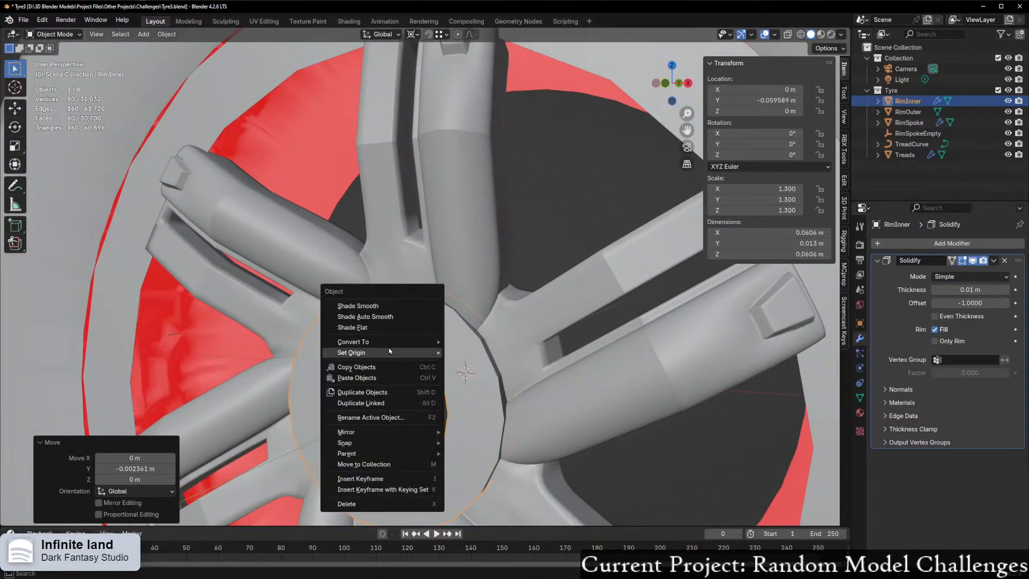
left_click(391, 306)
middle_click_drag(391, 360, 417, 349)
Step: Inset all faces of the RimInner ring by 0.002355 m in Edit Mode and return to Object Mode
key("ctrl+Tab")
key("Escape")
key("ctrl+Tab")
left_click(462, 366)
key("3")
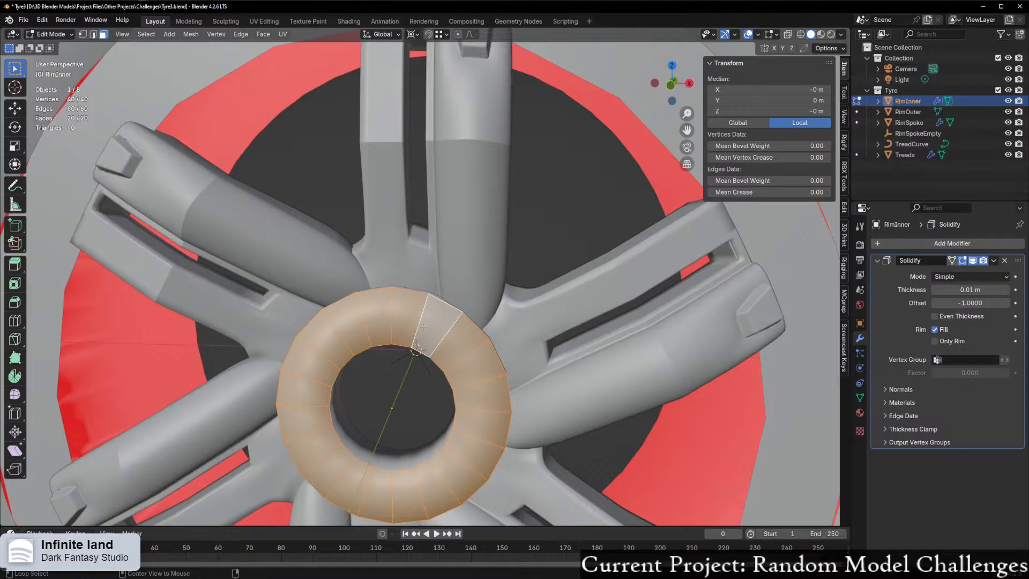
key("i")
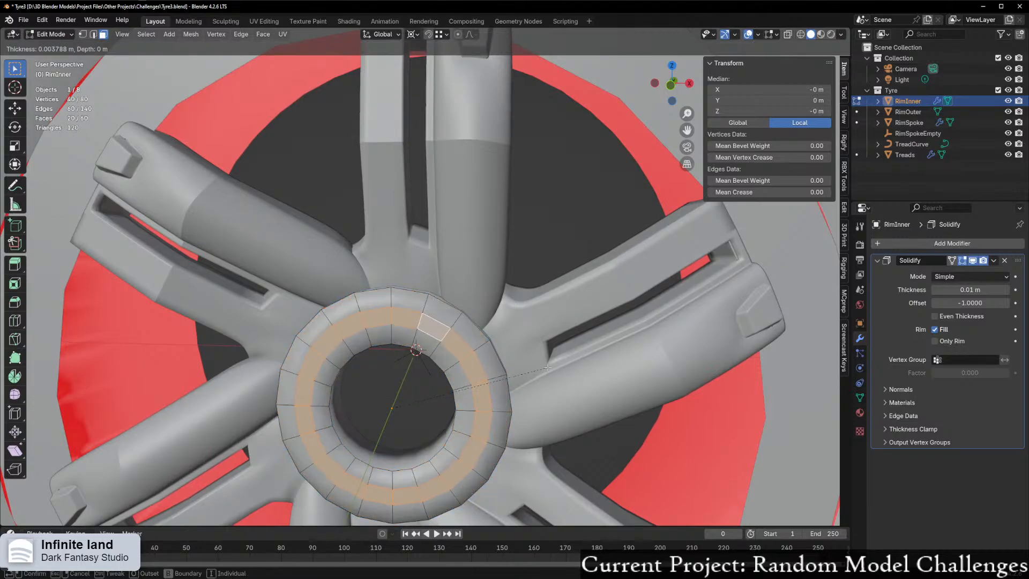
left_click(554, 368)
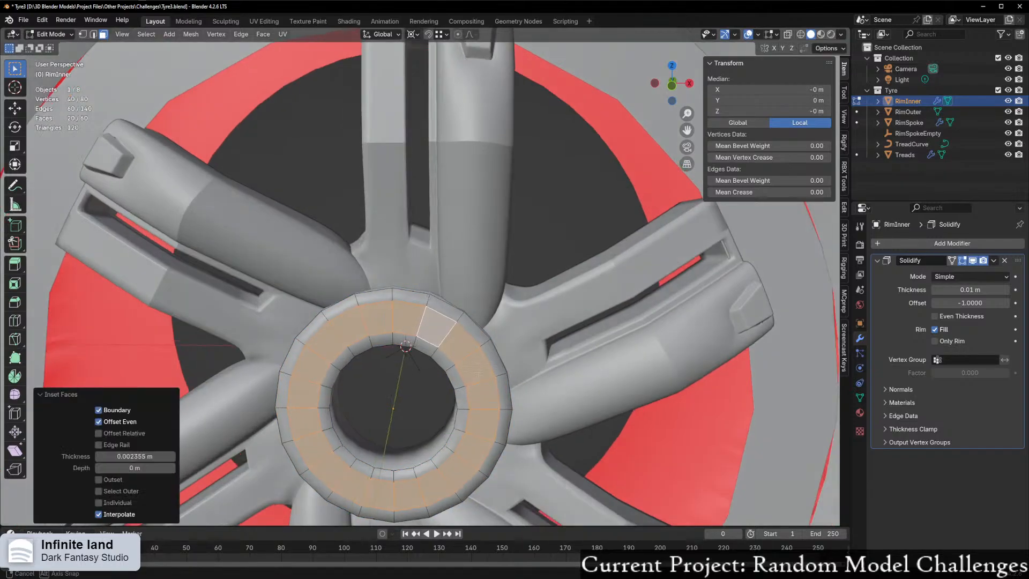
middle_click_drag(554, 368, 423, 371)
key("Tab")
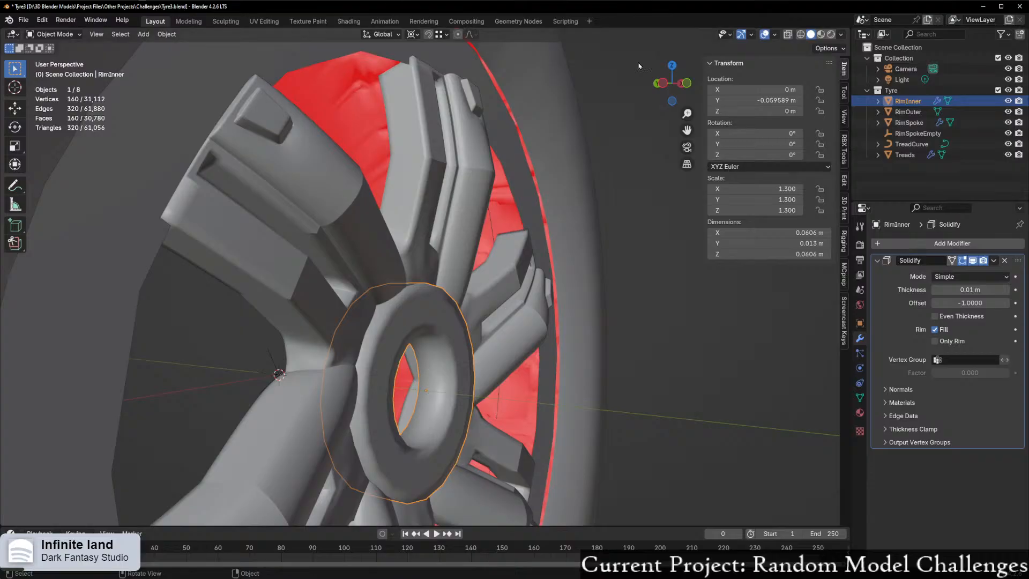
Step: Enter Edit Mode on RimOuter with X-ray enabled and select the ring's outer edge loop
left_click(502, 163)
key("Tab")
middle_click_drag(514, 193, 449, 230)
scroll(449, 231, "down", 2)
key("alt+z")
middle_click_drag(574, 173, 528, 173)
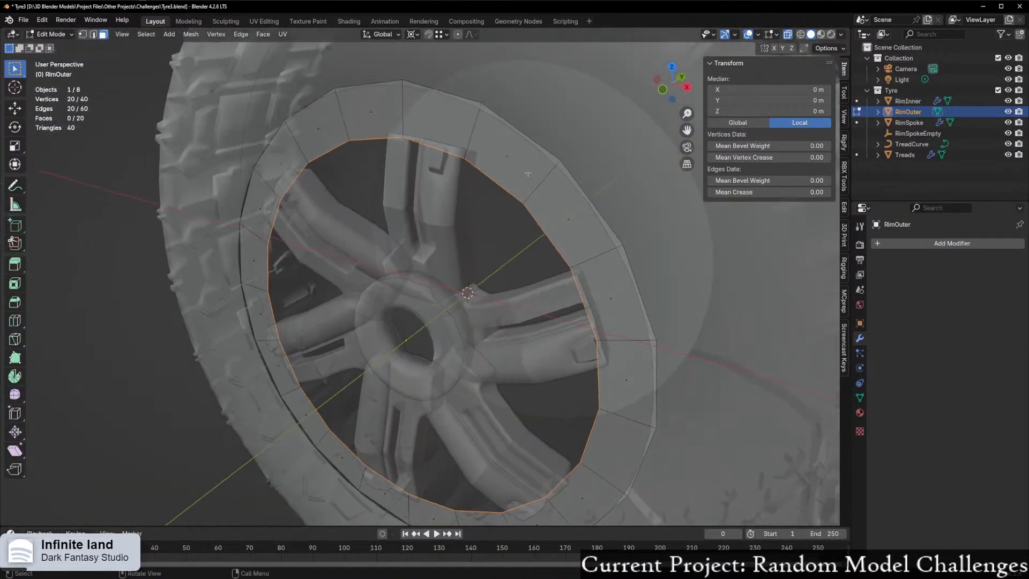
key("alt+a")
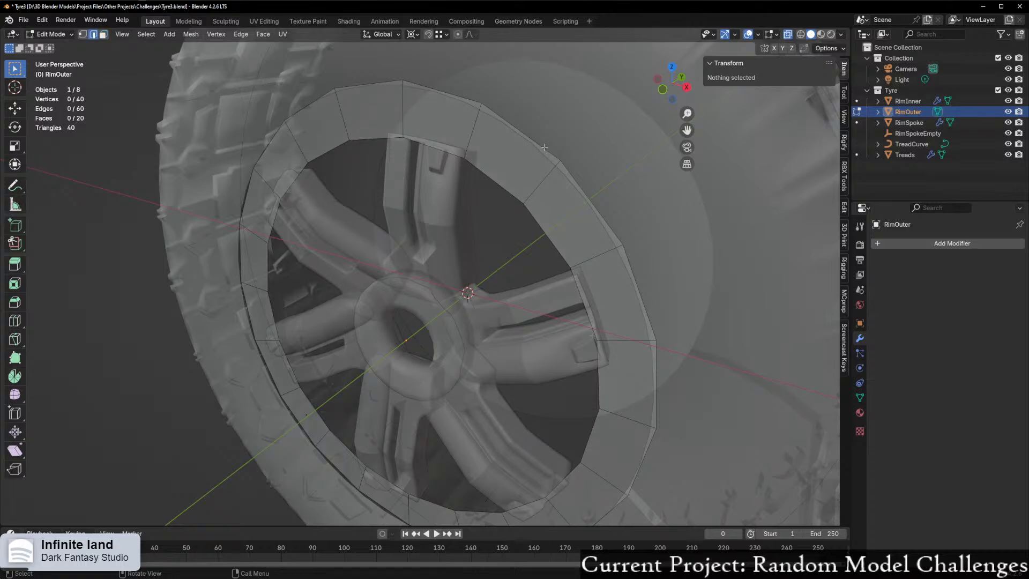
left_click(544, 147, "alt")
Step: Turn X-ray off and extrude RimOuter's outer edge loop 0.11766 m along Y through the tyre
middle_click_drag(464, 226, 568, 231)
key("alt+z")
middle_click_drag(413, 257, 375, 242)
key("e")
key("x")
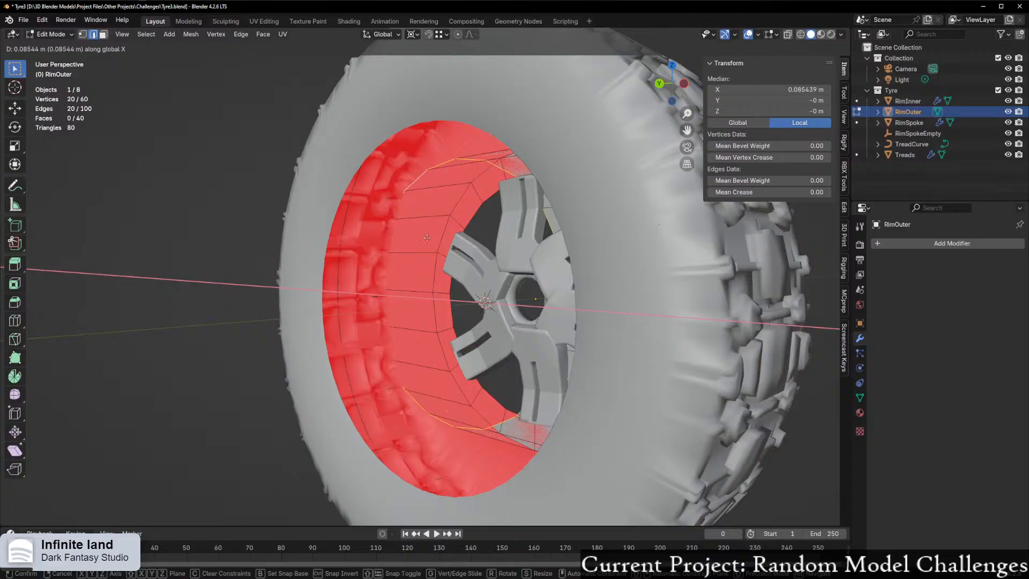
key("y")
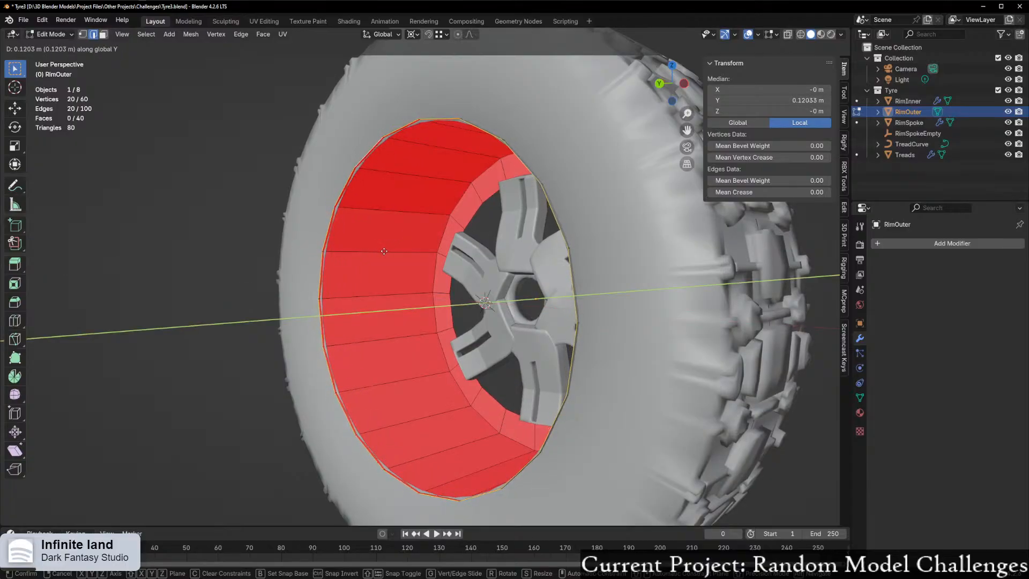
left_click(382, 252)
middle_click_drag(382, 252, 465, 293)
scroll(460, 266, "down", 2)
scroll(459, 268, "up", 5)
scroll(437, 299, "down", 1)
scroll(437, 299, "down", 1)
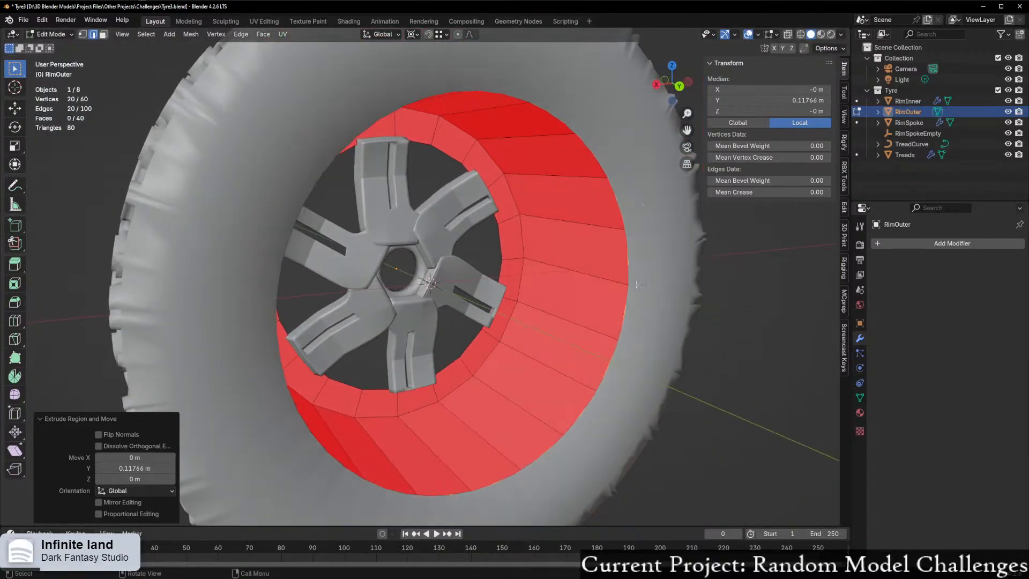
Step: Extrude RimOuter's back edge loop inward, scaling it by 0.824 on X and Z with Y locked
key("Tab")
key("Tab")
middle_click_drag(685, 366, 683, 396)
key("e")
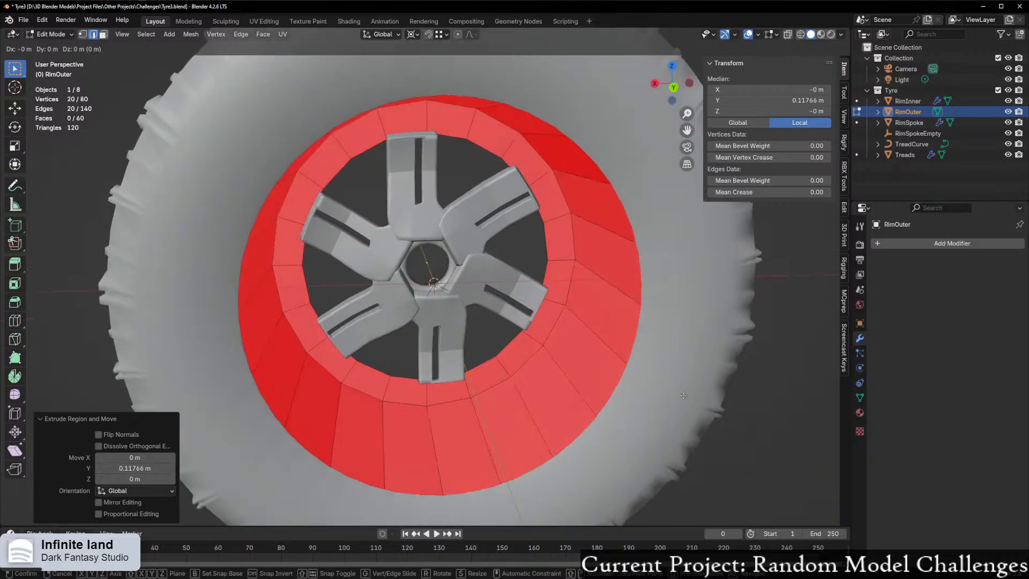
key("s")
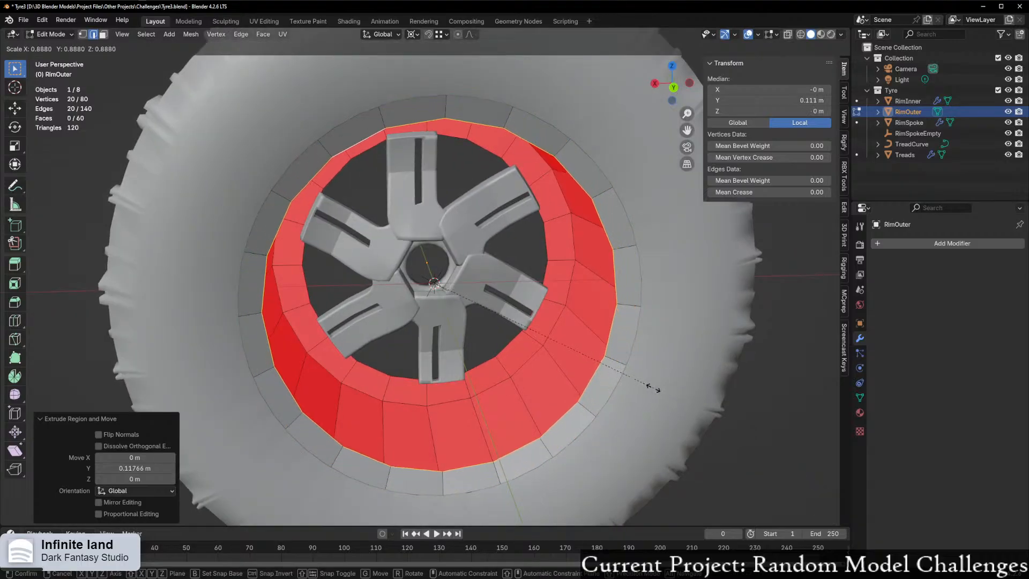
key("shift+y")
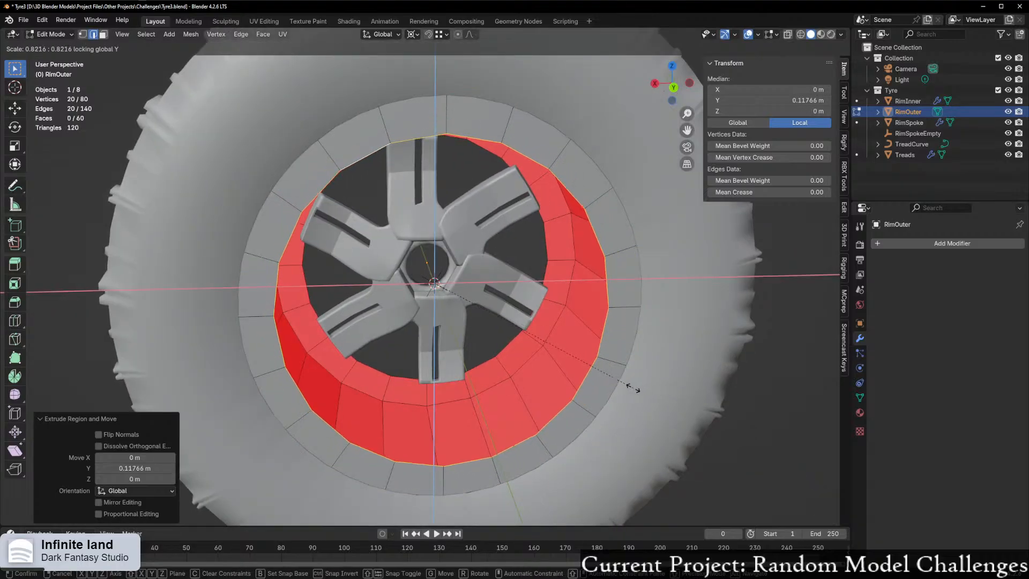
left_click(632, 387)
middle_click_drag(632, 387, 322, 380)
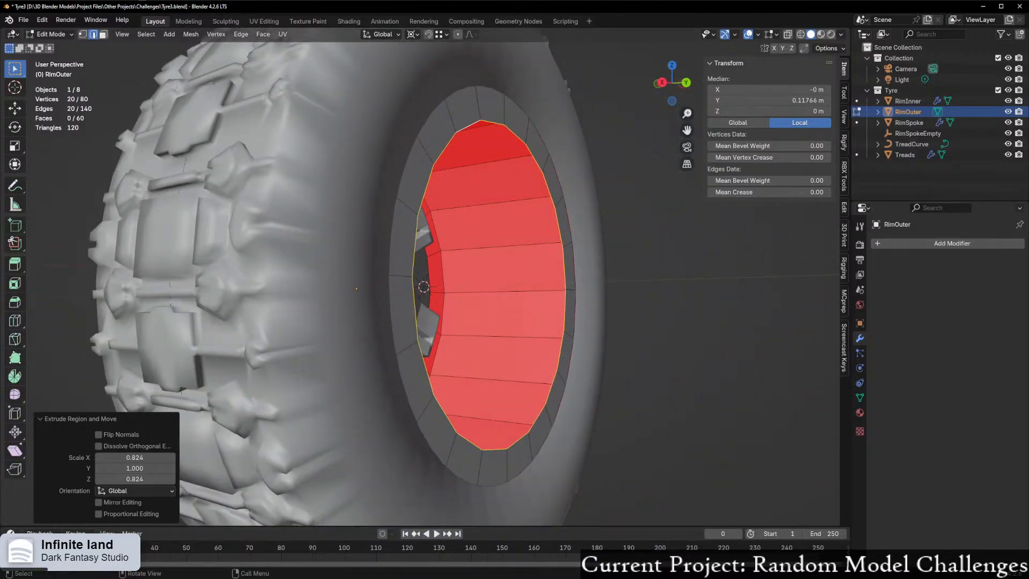
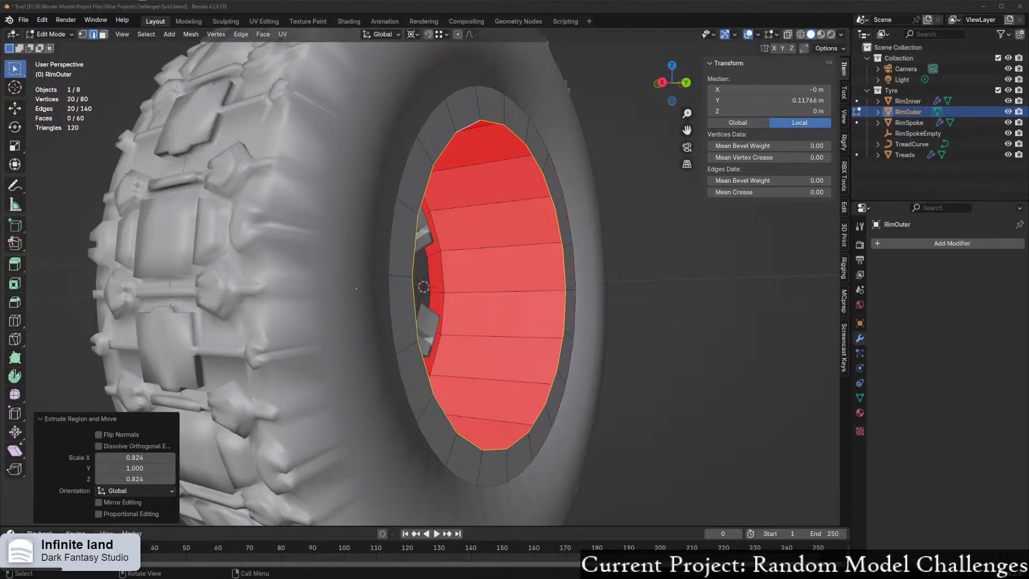
Step: Undo the through-tyre and inward extrusions of RimOuter's edge loop, restoring the flat outer ring
middle_click_drag(367, 305, 584, 346)
key("ctrl+z")
key("ctrl+z")
key("ctrl+z")
key("ctrl+z")
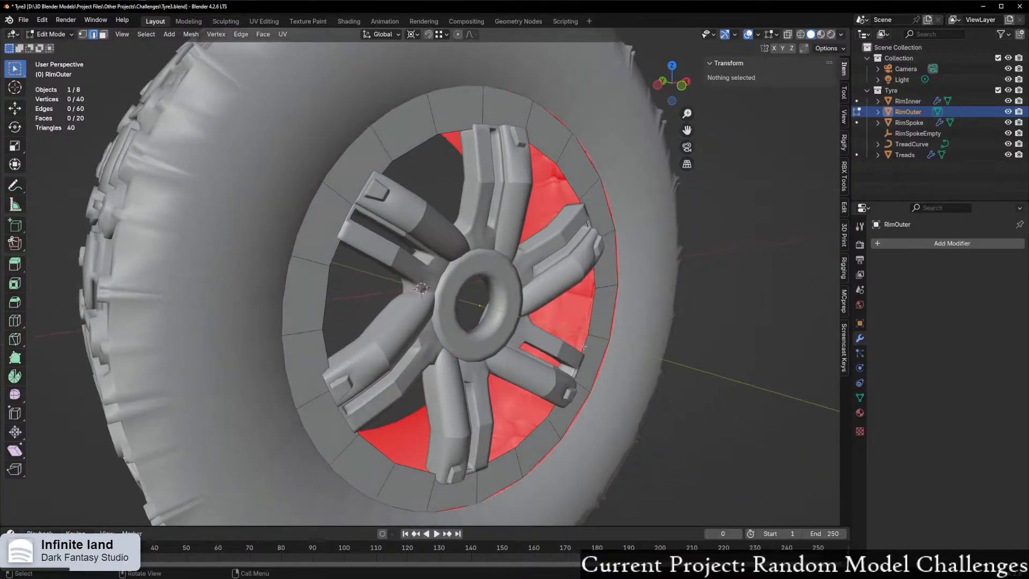
key("2")
left_click(603, 306)
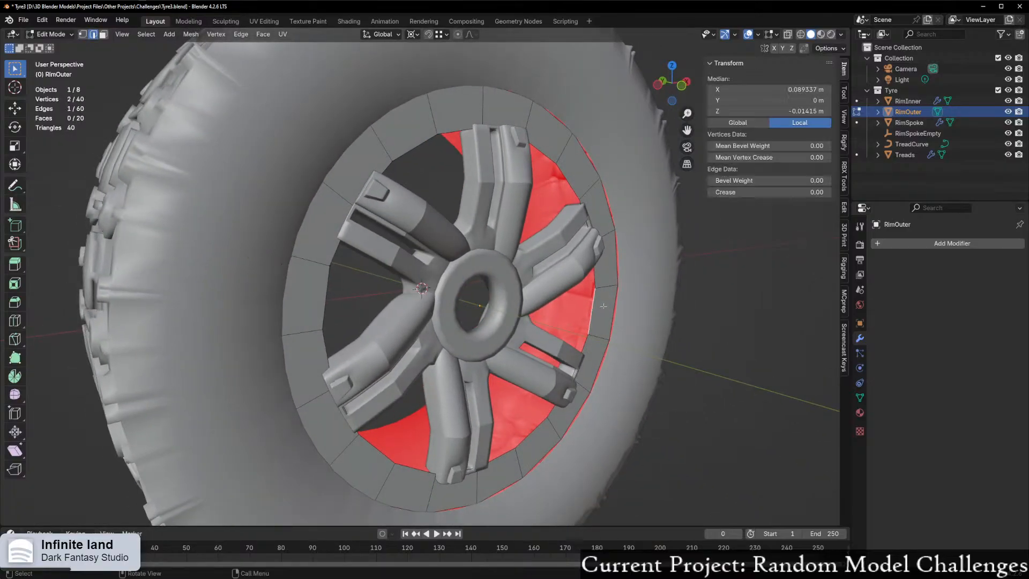
Step: Return RimOuter to Object Mode and add a Solidify modifier to it
key("ctrl+Tab")
left_click(600, 305)
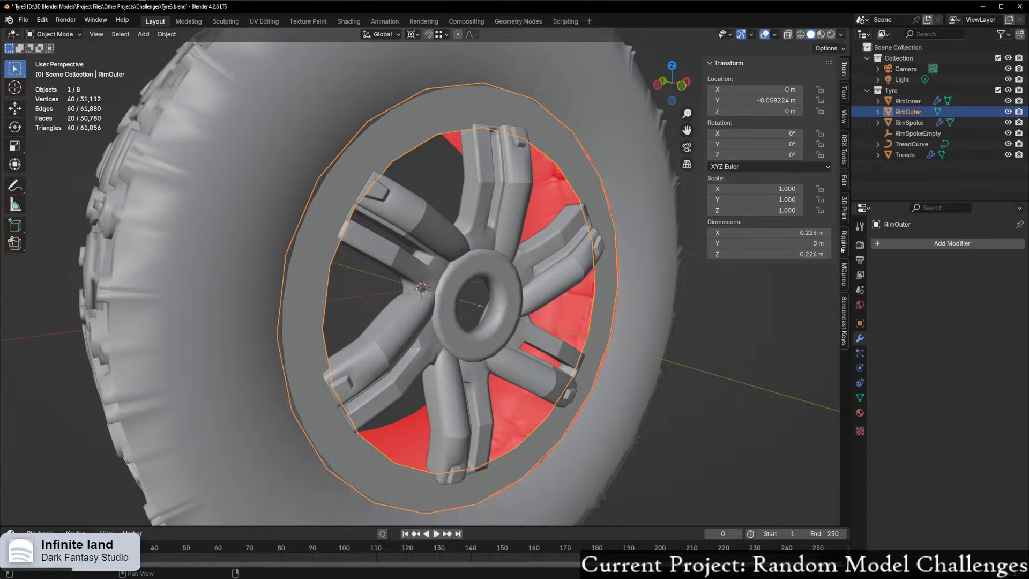
key("shift+a")
left_click(902, 249)
type("s")
key("Return")
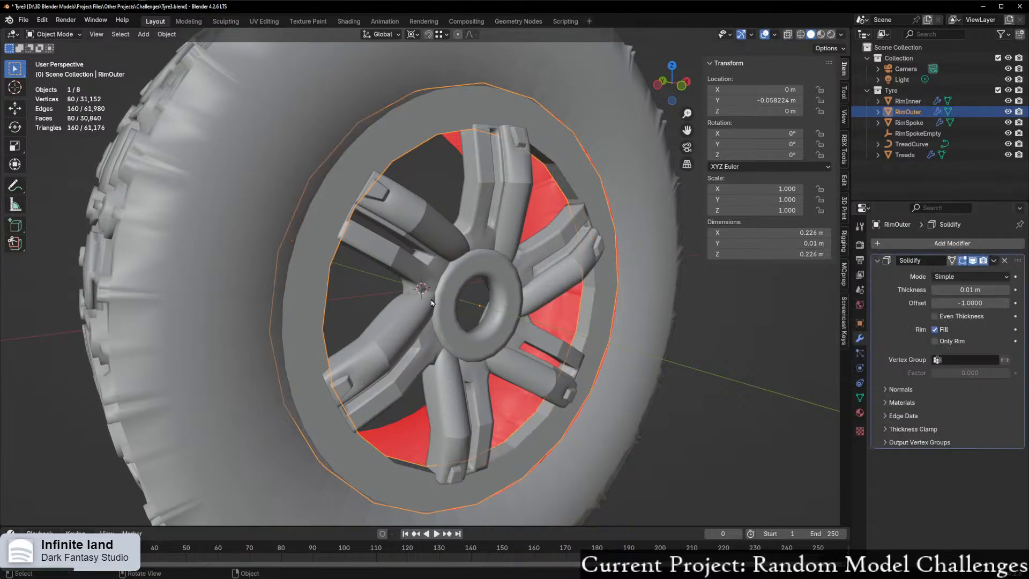
Step: Set RimOuter's Solidify thickness to 0.121 m so the ring extends through the tyre
middle_click_drag(209, 338, 532, 388)
left_click_drag(968, 290, 991, 291)
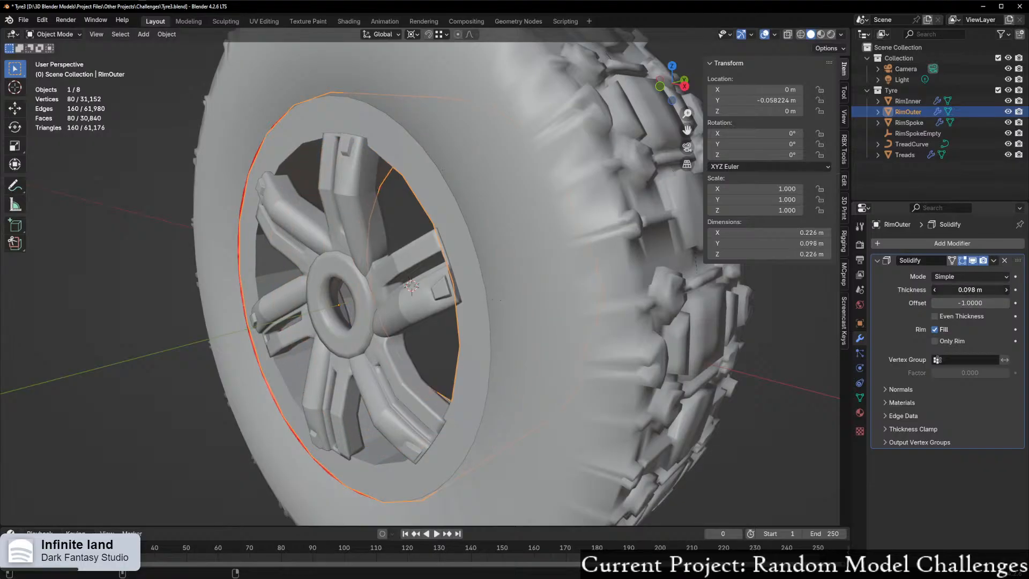
middle_click_drag(602, 369, 455, 388)
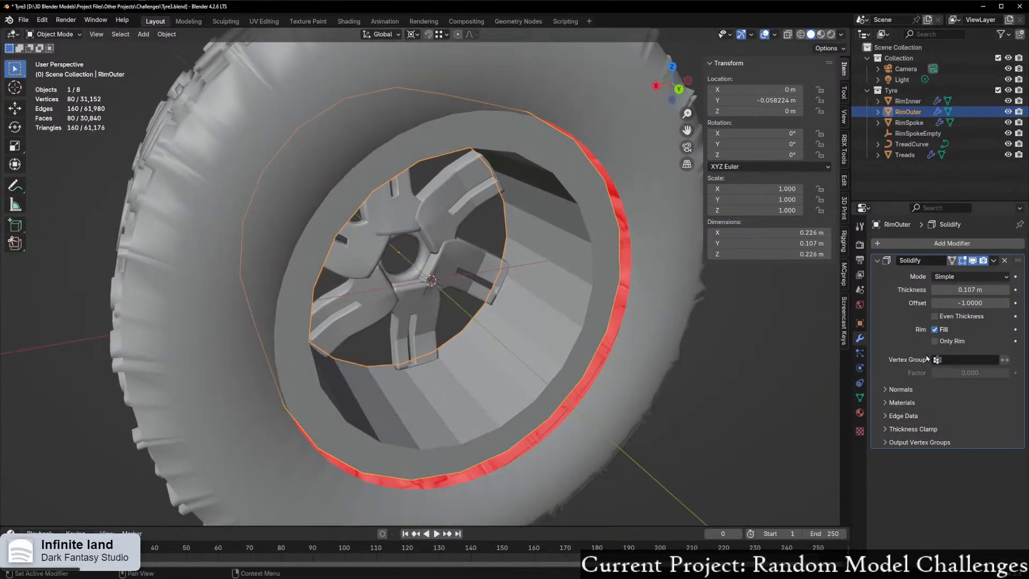
left_click_drag(962, 290, 970, 289)
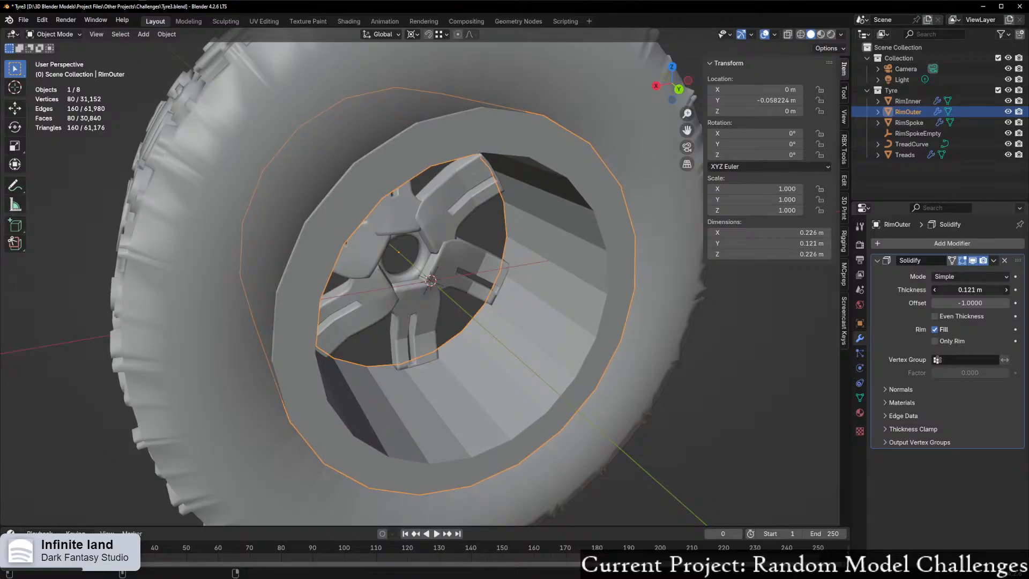
middle_click_drag(712, 384, 34, 365)
scroll(298, 378, "down", 8)
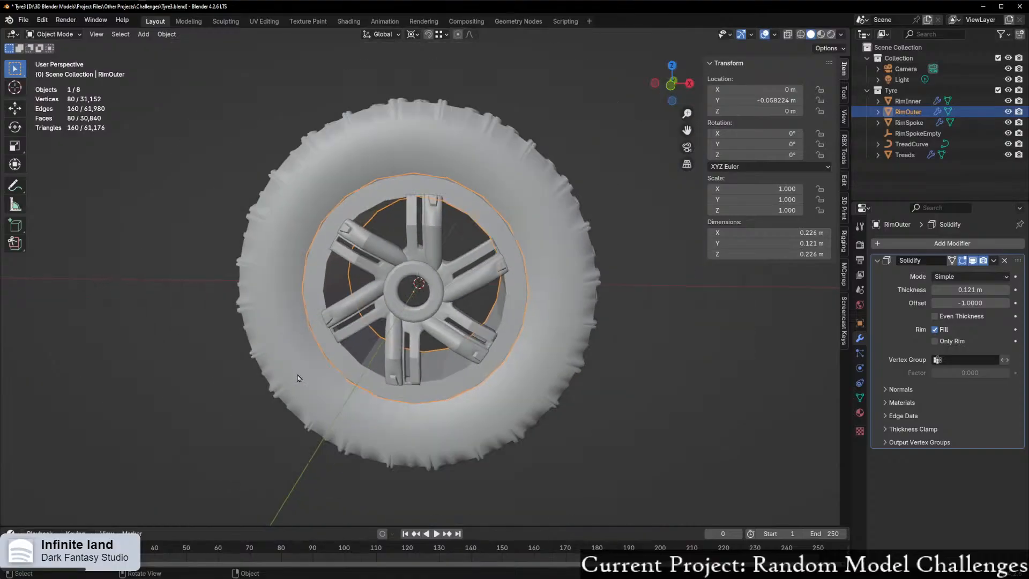
middle_click_drag(298, 379, 332, 388)
scroll(328, 379, "up", 10)
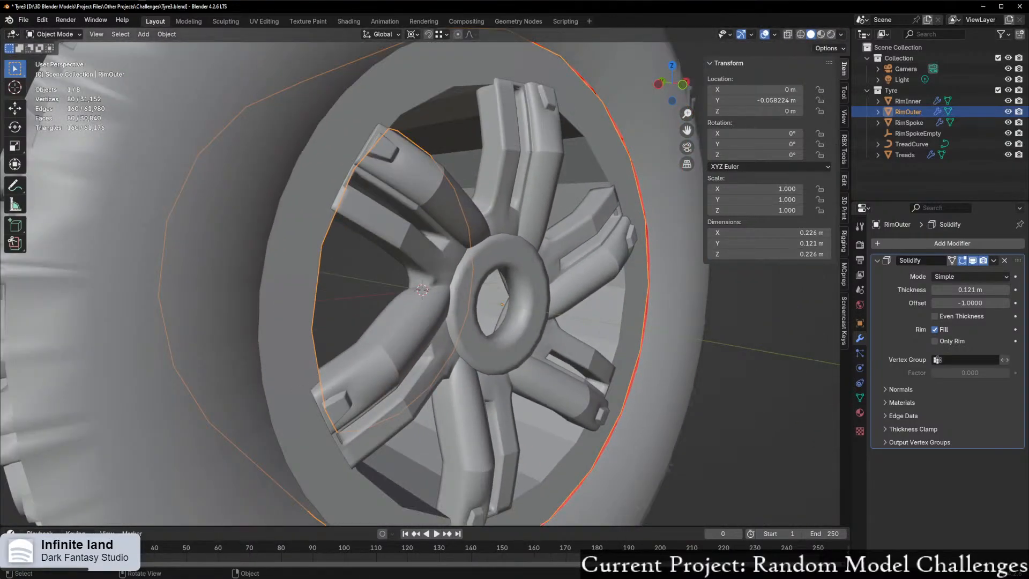
middle_click_drag(356, 286, 316, 287)
scroll(330, 282, "down", 5)
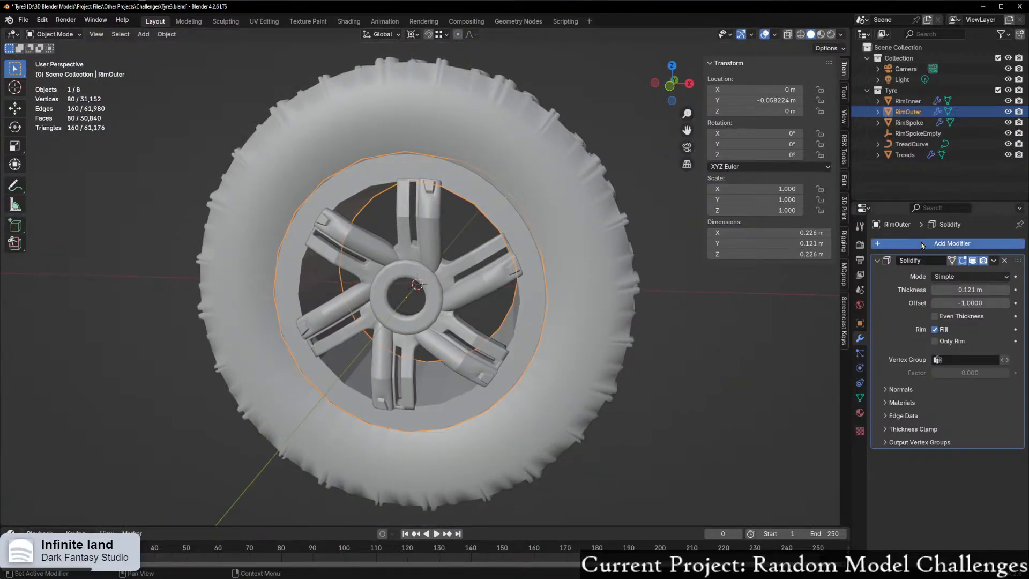
left_click(951, 244)
type("a")
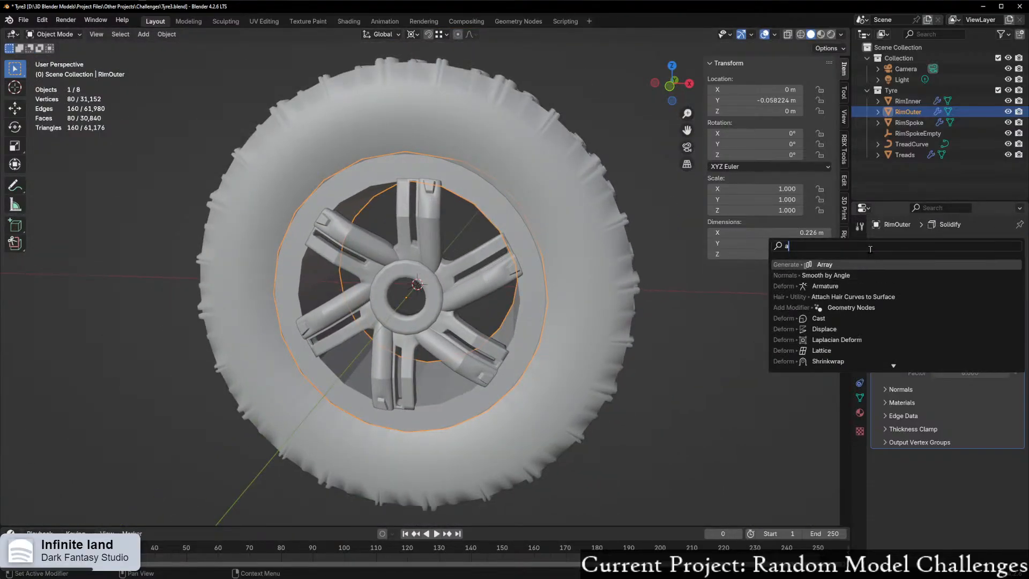
key("BackSpace")
type("s")
left_click(868, 285)
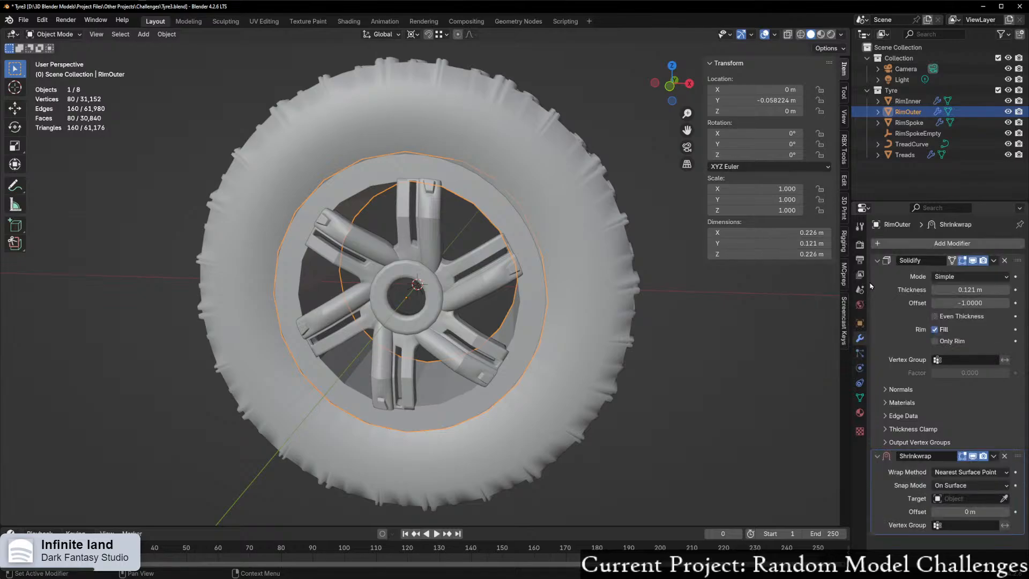
left_click(1004, 456)
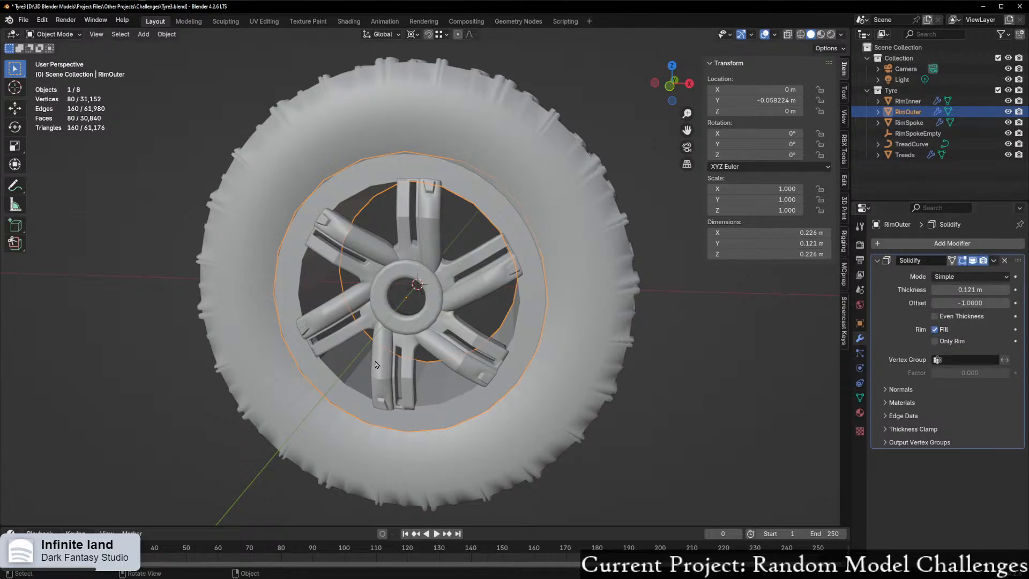
Step: Add a level 1 Subdivision modifier to RimOuter and place it above Solidify in the stack
key("ctrl+1")
middle_click_drag(420, 282, 651, 377)
scroll(612, 384, "up", 2)
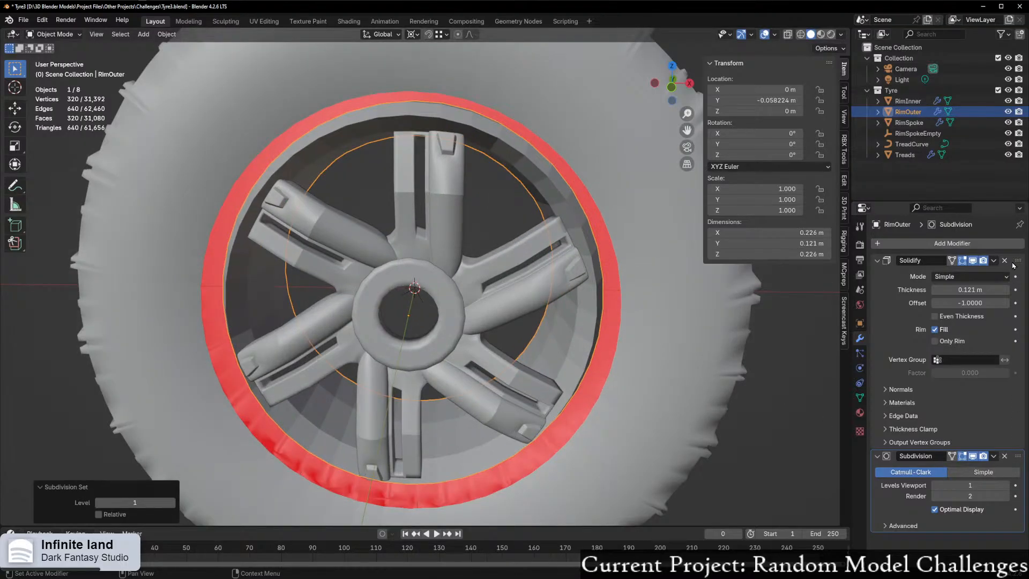
left_click_drag(1017, 260, 1017, 498)
middle_click_drag(553, 352, 554, 298)
scroll(628, 330, "up", 1)
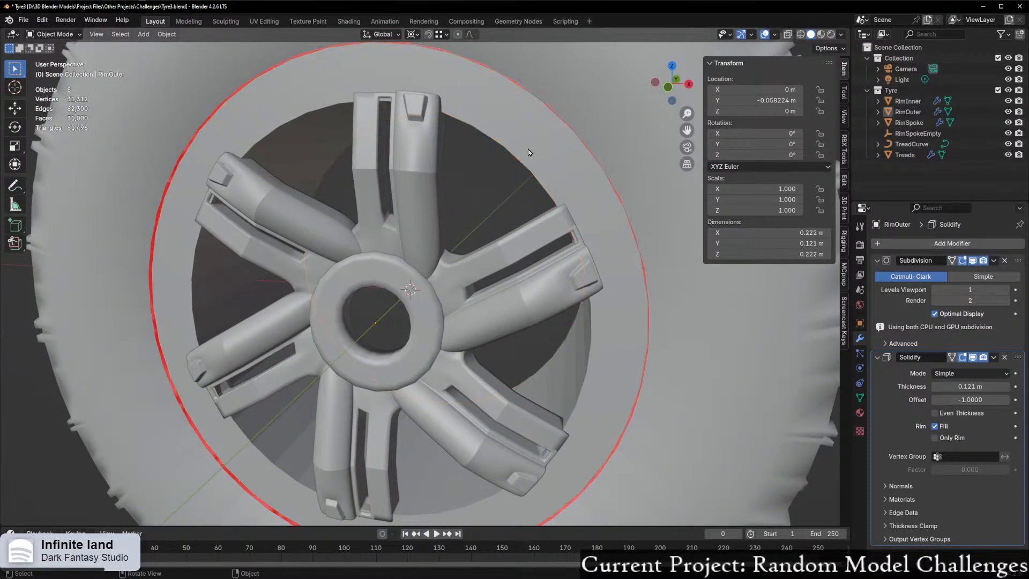
Step: Select only RimOuter and scale it up uniformly to about 0.225 m across in X and Z
left_click(606, 131)
scroll(466, 332, "down", 4)
key("a")
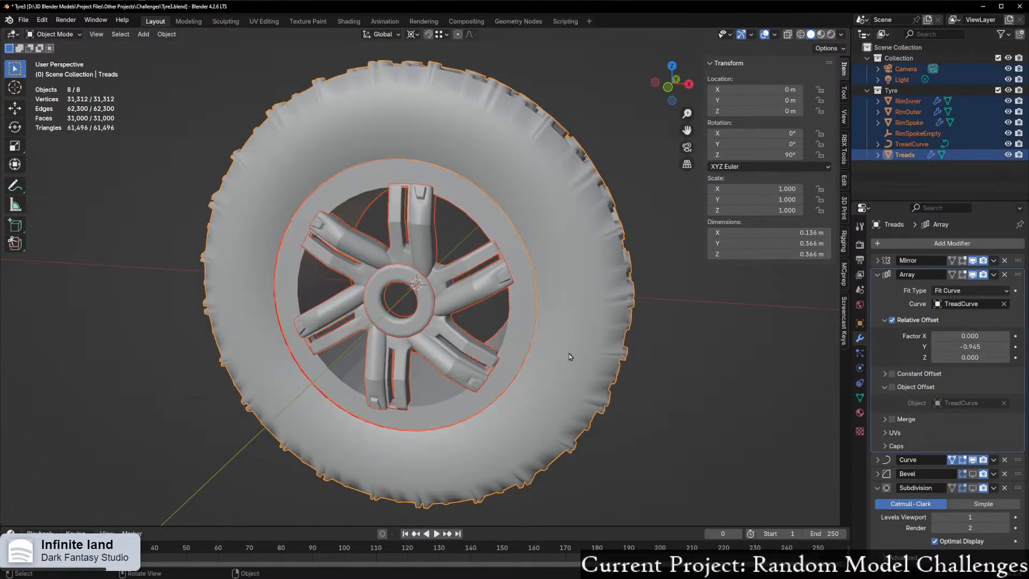
left_click(656, 386)
left_click(537, 220)
left_click(471, 196)
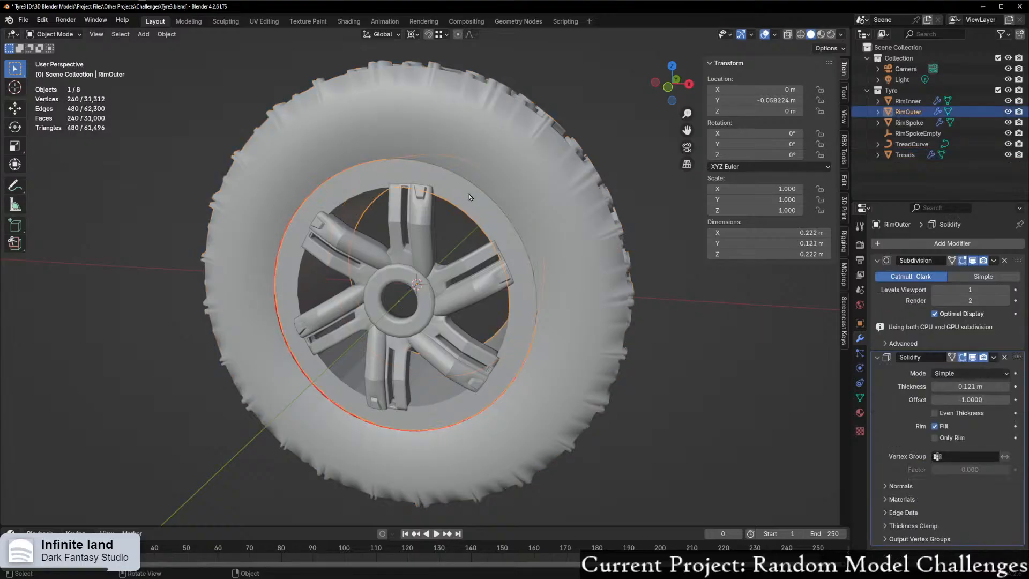
scroll(457, 284, "up", 2)
middle_click_drag(472, 283, 523, 290)
scroll(543, 290, "down", 1)
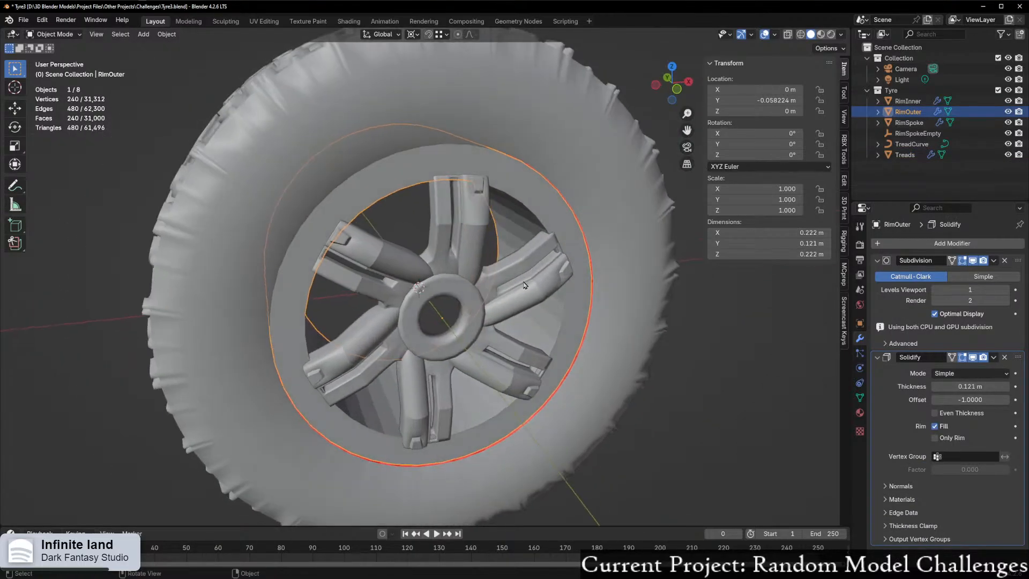
scroll(528, 319, "up", 3)
middle_click_drag(532, 323, 527, 322)
key("s")
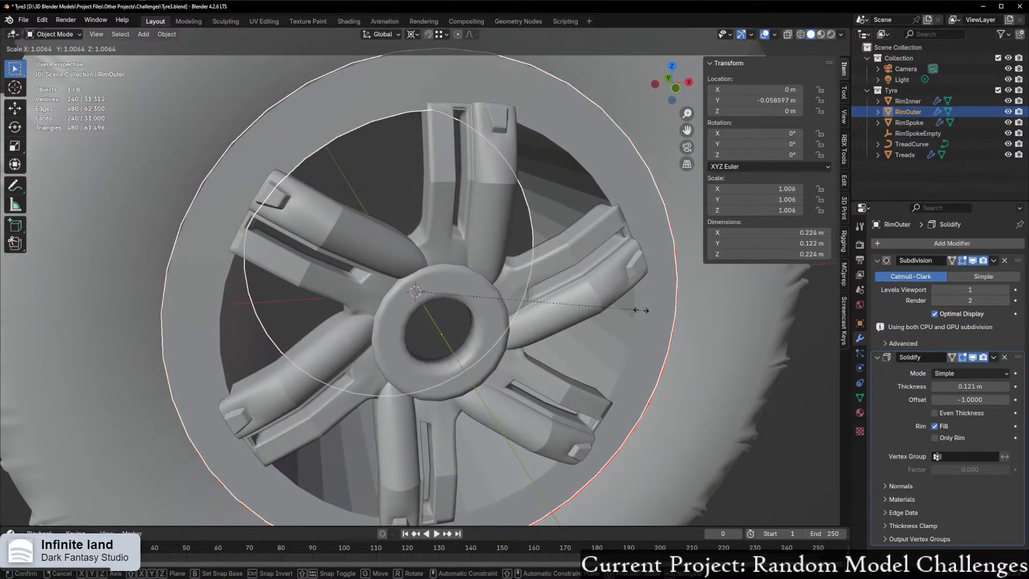
left_click(654, 310)
Step: Apply the scale of the enlarged RimOuter object
scroll(440, 357, "down", 3)
mouse_move(440, 359)
middle_mouse_down()
mouse_move(506, 328)
mouse_move(623, 338)
mouse_move(429, 355)
middle_mouse_up()
middle_click_drag(336, 414, 236, 358)
key("ctrl+a")
left_click(413, 356)
scroll(680, 375, "down", 2)
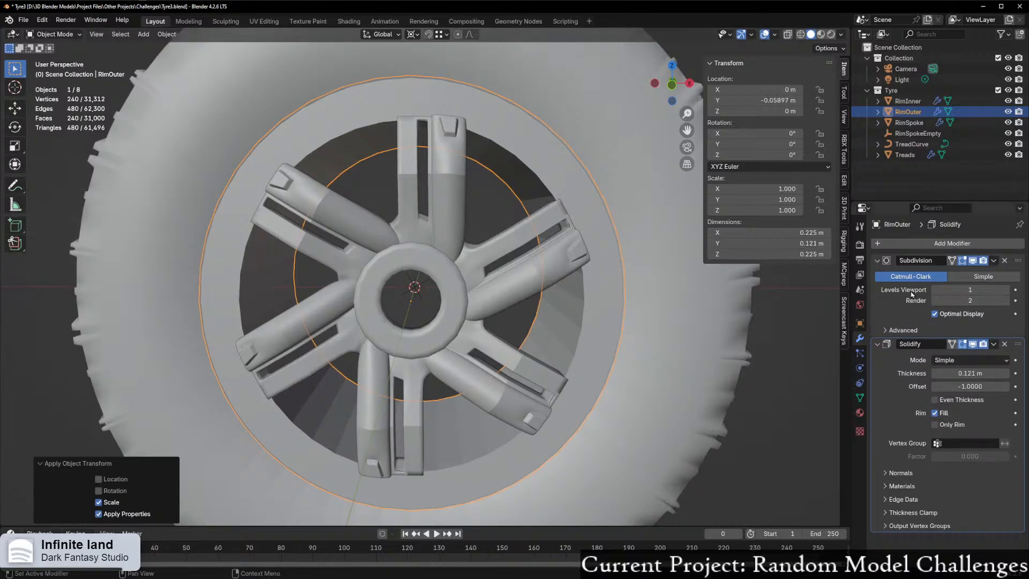
middle_click_drag(486, 392, 519, 399)
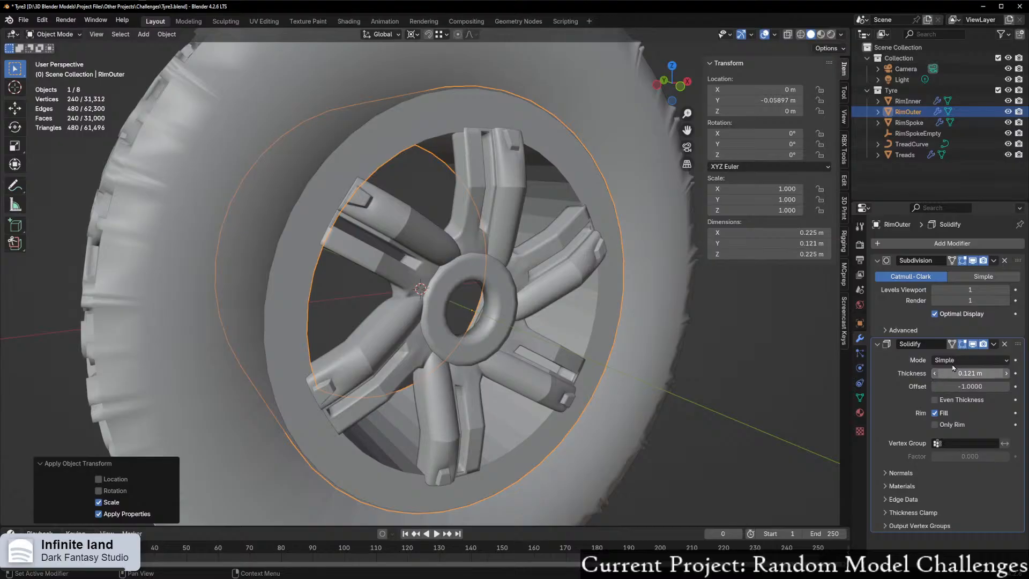
left_click(974, 344)
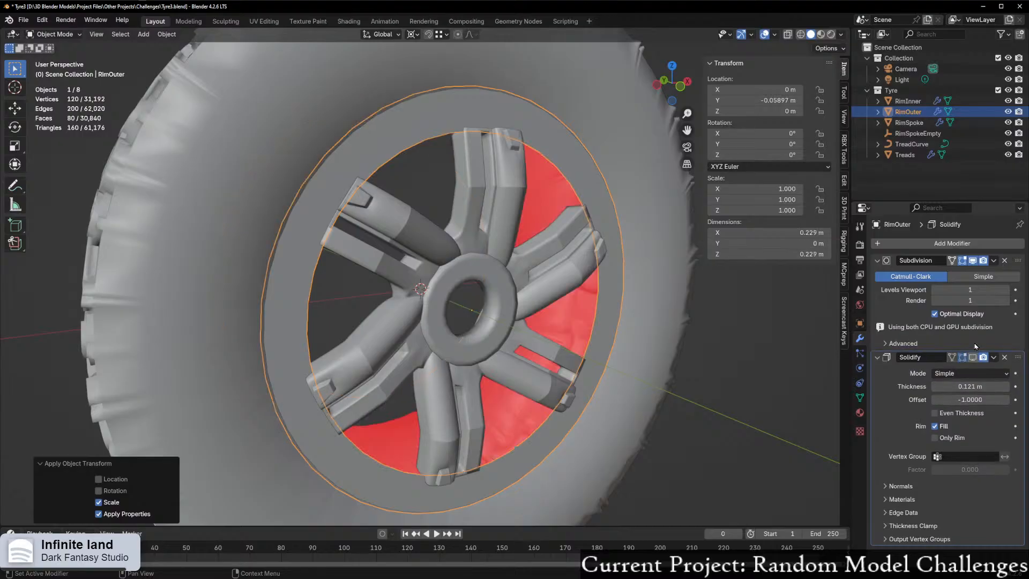
left_click(972, 261)
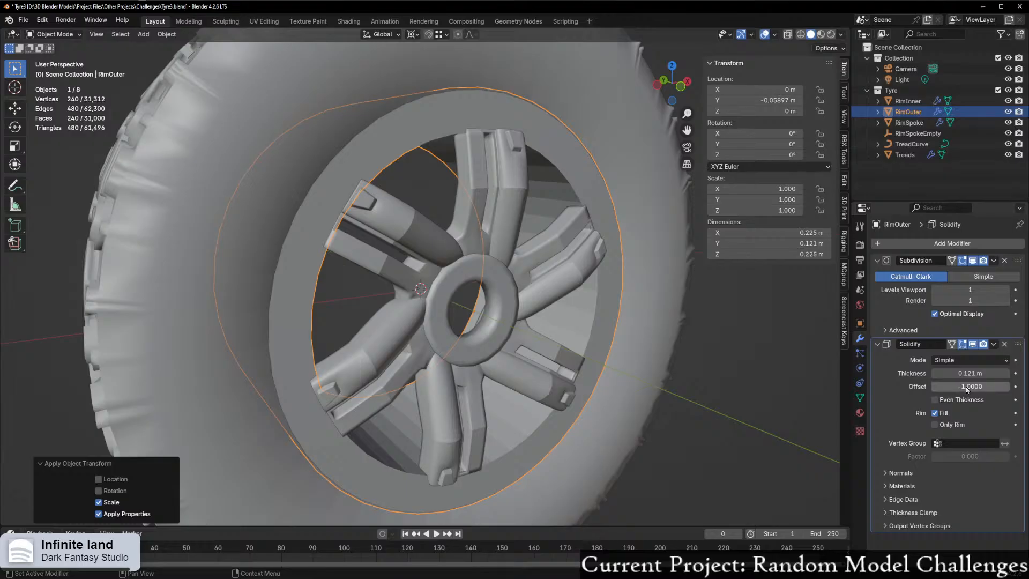
mouse_move(943, 386)
left_mouse_down()
mouse_move(971, 385)
mouse_move(932, 386)
left_mouse_up()
Step: Try to scale RimOuter's inner edge loop to about 0.99 on X and Z in Edit Mode, with Y locked
middle_click_drag(557, 414, 457, 379)
scroll(466, 375, "up", 5)
key("ctrl+Tab")
left_click(683, 341)
middle_click_drag(663, 307, 654, 315)
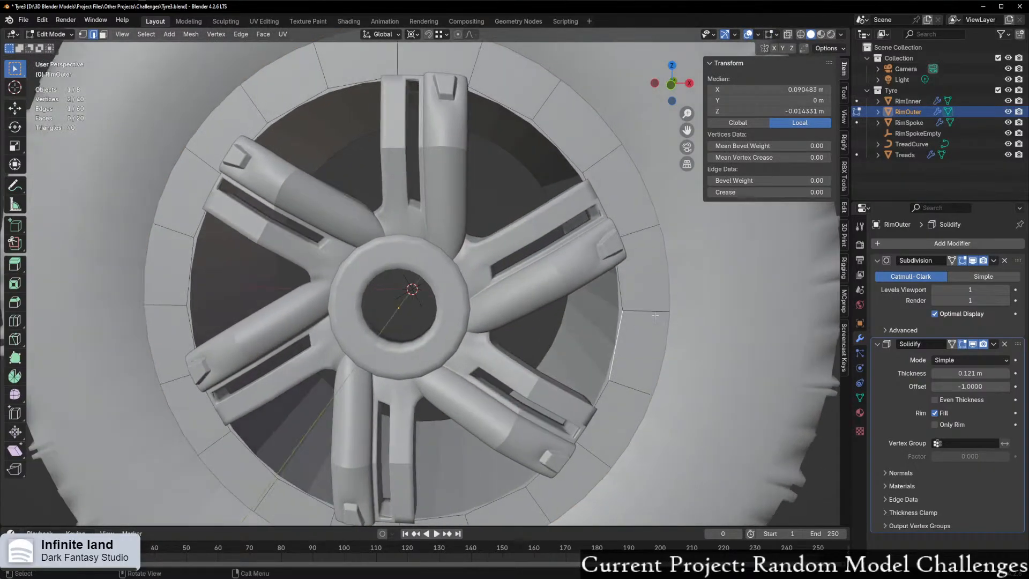
left_click(619, 330, "alt")
key("s")
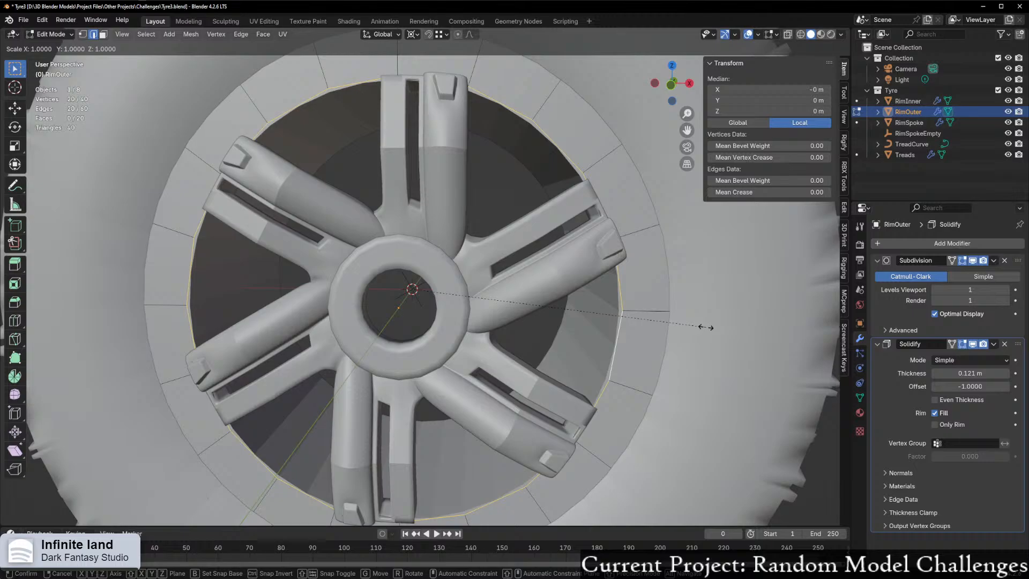
key("shift+y")
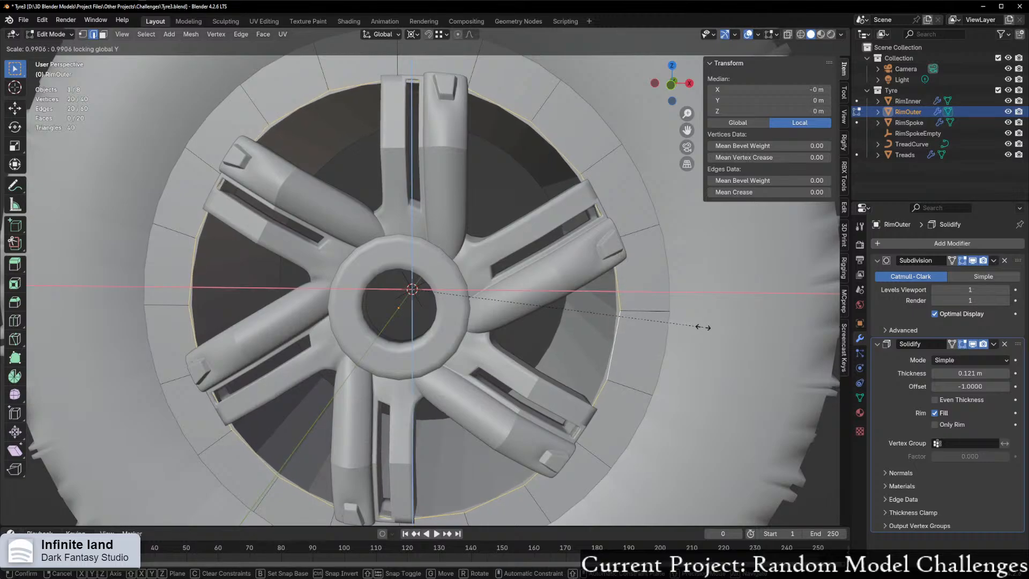
left_click(703, 327)
key("ctrl+z")
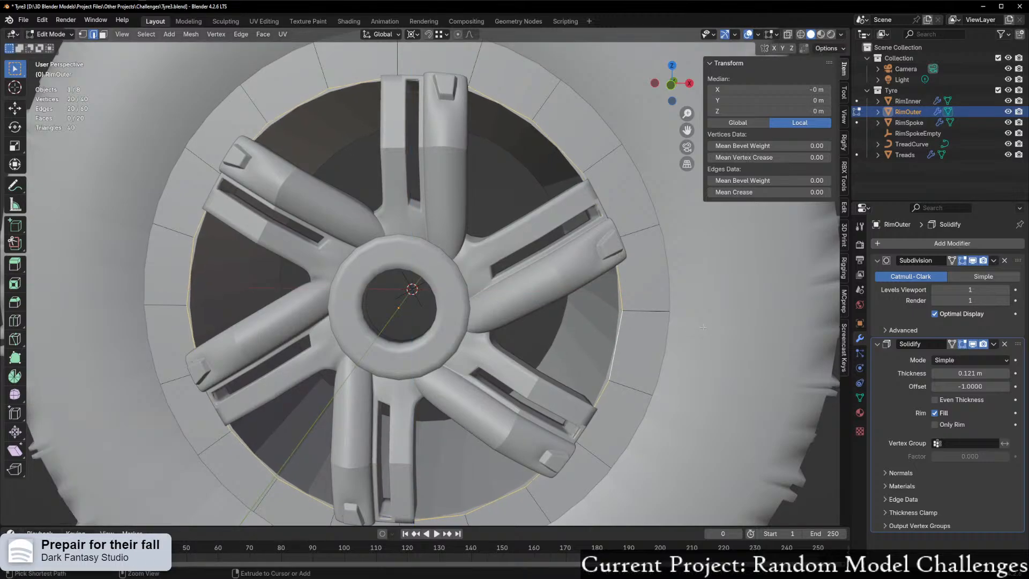
Step: Leave RimOuter's Edit Mode and open RimSpoke in Edit Mode with X-ray enabled at the upper spoke's outer end
middle_click_drag(703, 327, 482, 374)
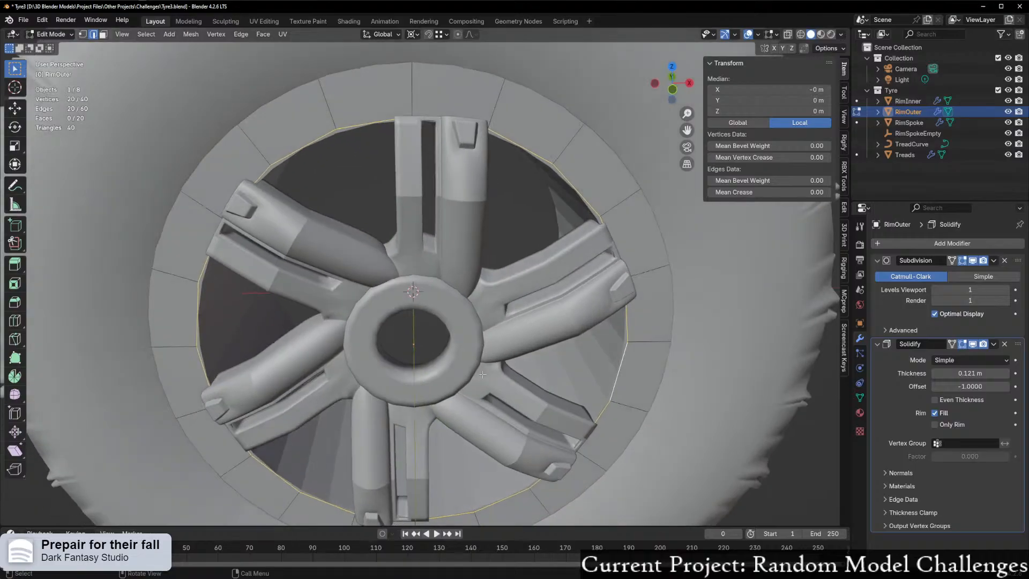
key("Tab")
left_click(453, 212)
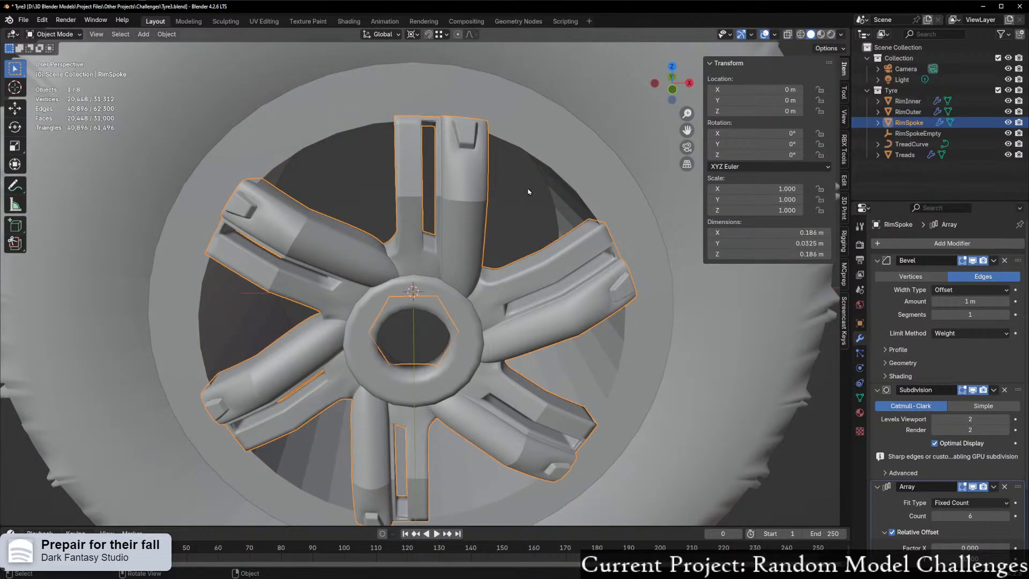
key("Tab")
mouse_move(532, 216)
middle_mouse_down("shift")
mouse_move(535, 340)
mouse_move(485, 364)
mouse_move(416, 348)
middle_mouse_up("shift")
scroll(535, 343, "up", 3)
key("alt+z")
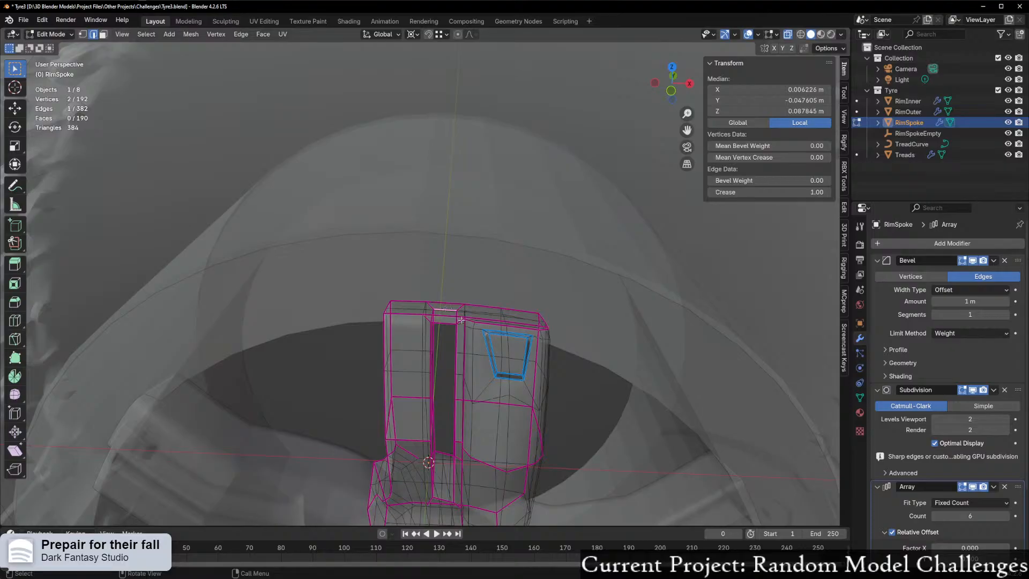
Step: Select all faces at the upper spoke's outer end in face select mode with X-ray enabled
key("3")
middle_click_drag(442, 310, 437, 334)
left_click(431, 347)
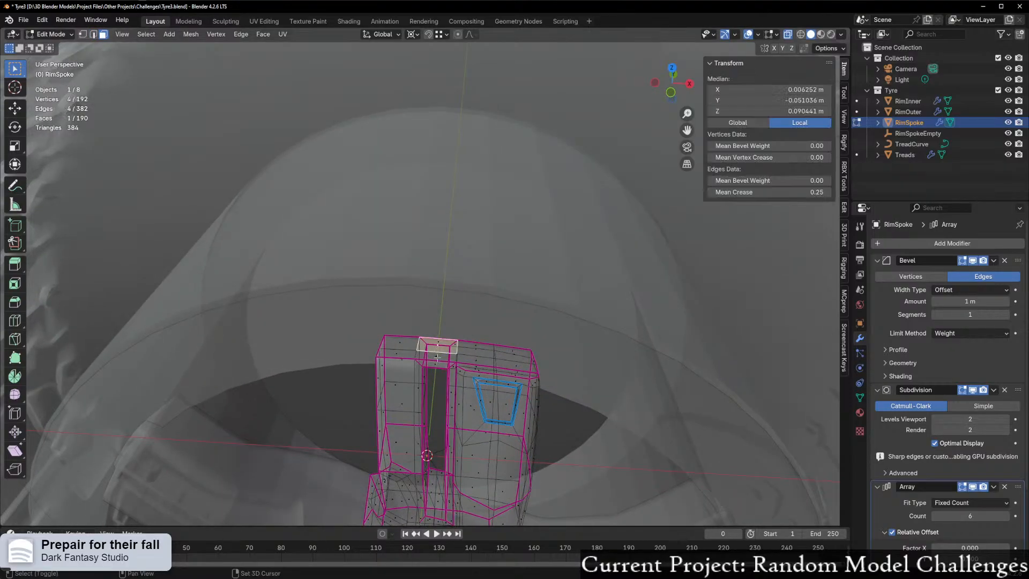
scroll(431, 347, "up", 5)
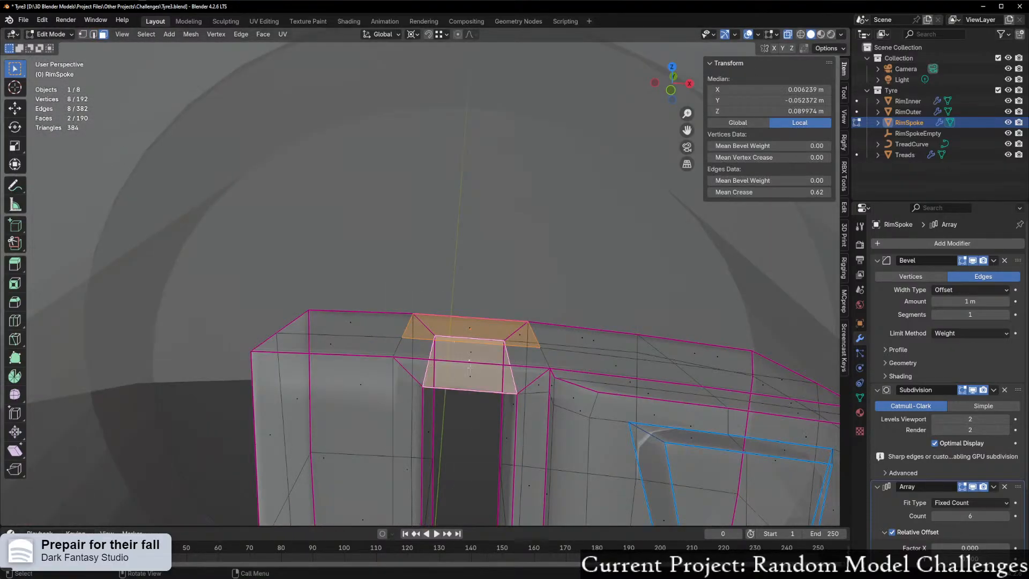
left_click(476, 378, "shift")
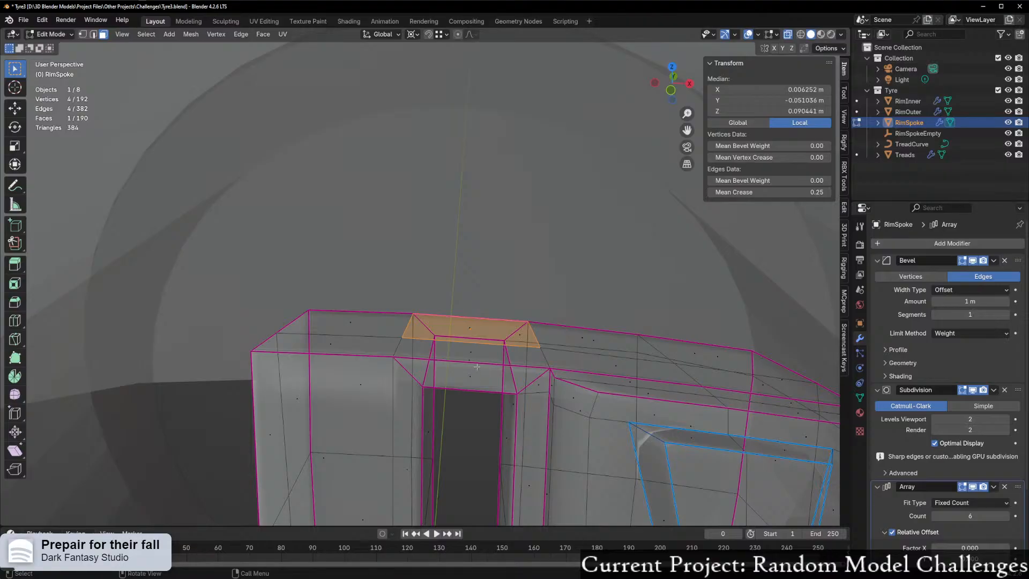
scroll(329, 320, "down", 3)
left_click_drag(320, 213, 719, 328)
middle_click_drag(670, 328, 627, 328)
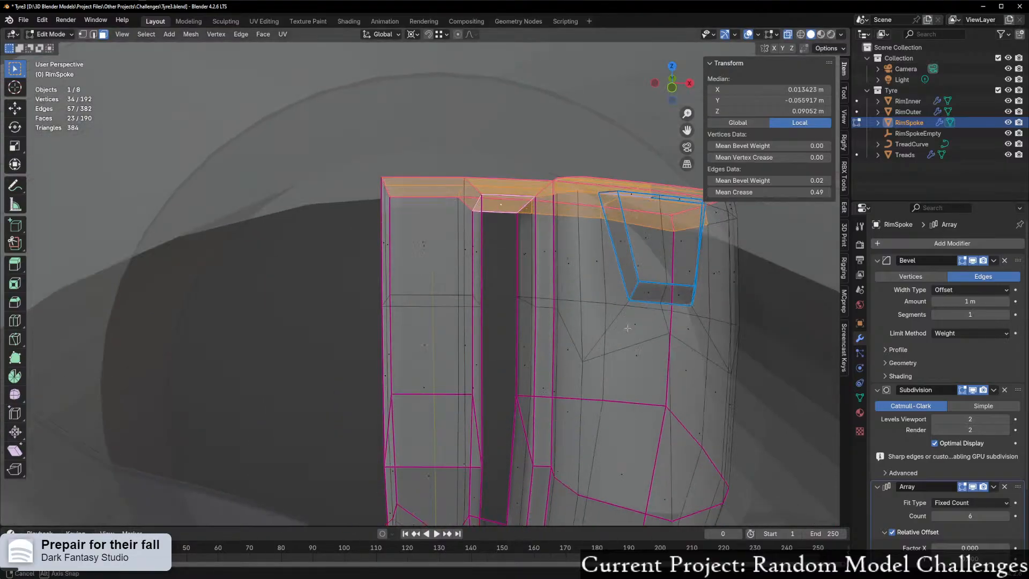
Step: Deselect the slot faces and the front side face near the spoke's end, then disable X-ray and isolate RimSpoke in Local View
left_click(673, 86)
scroll(493, 97, "up", 3)
middle_click_drag(485, 94, 425, 288, "shift")
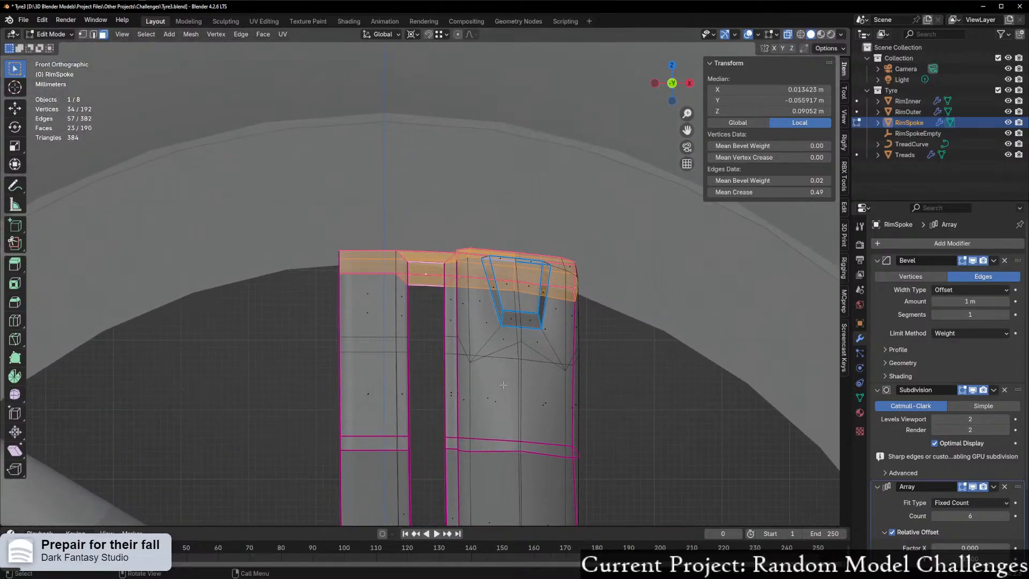
scroll(424, 289, "up", 4)
left_click_drag(451, 295, 452, 295, "ctrl")
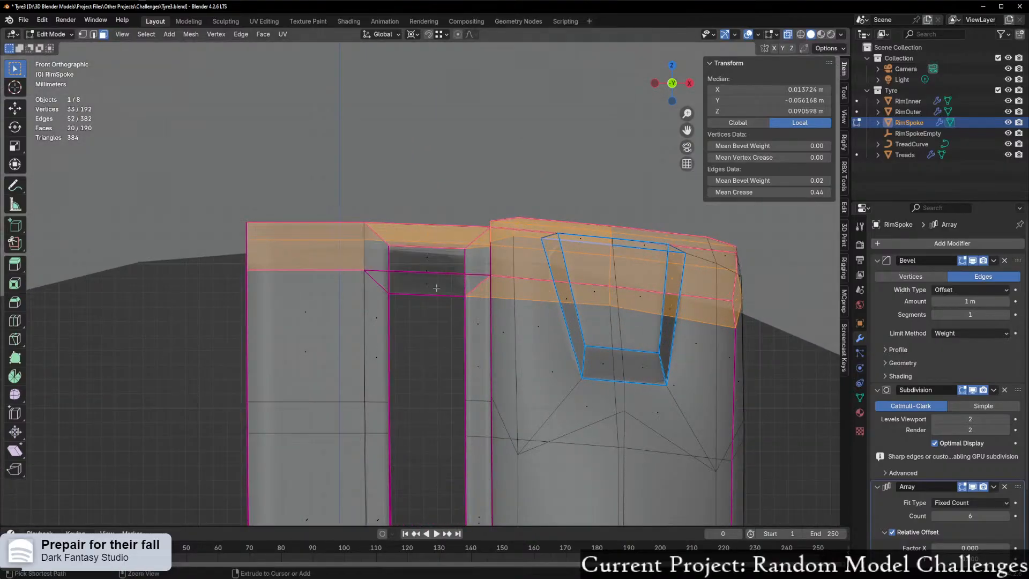
left_click_drag(293, 246, 292, 246, "ctrl")
middle_click_drag(292, 246, 394, 377)
key("alt+z")
key("KP_Divide")
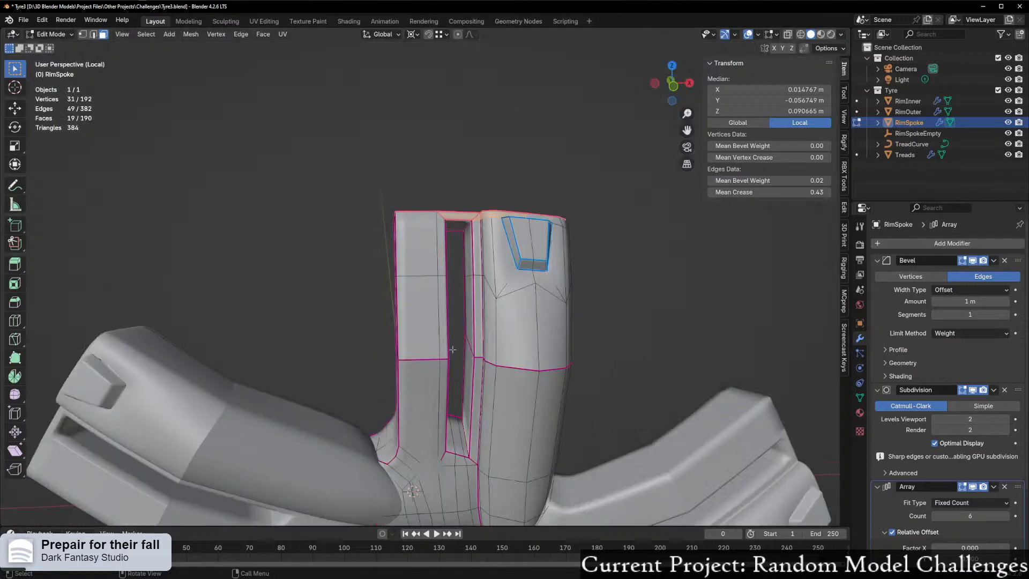
Step: Reduce the selection to the eight flat faces capping the spoke's outer end
scroll(450, 308, "up", 3)
middle_click_drag(450, 309, 413, 409)
scroll(413, 409, "down", 1)
scroll(420, 321, "up", 2)
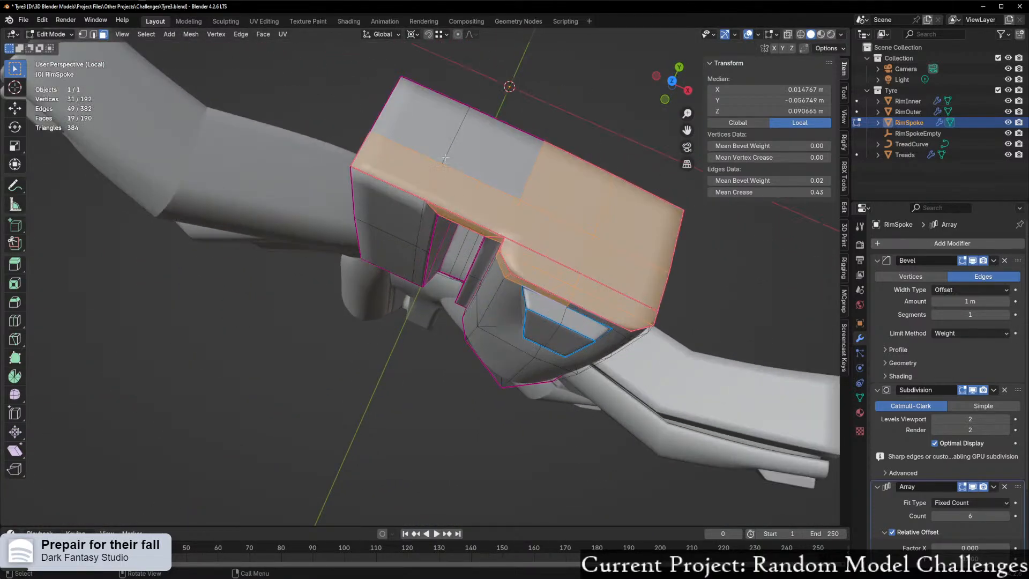
left_click(441, 154)
left_click_drag(549, 197, 600, 246, "shift")
key("ctrl+z")
left_click_drag(406, 223, 409, 224, "ctrl")
Step: Exit Local View and raise the spoke's end-cap faces about 0.0025 m along Z into the outer rim
middle_click_drag(409, 224, 467, 133)
scroll(471, 131, "down", 3)
left_click(675, 86)
middle_click_drag(537, 128, 487, 329, "shift")
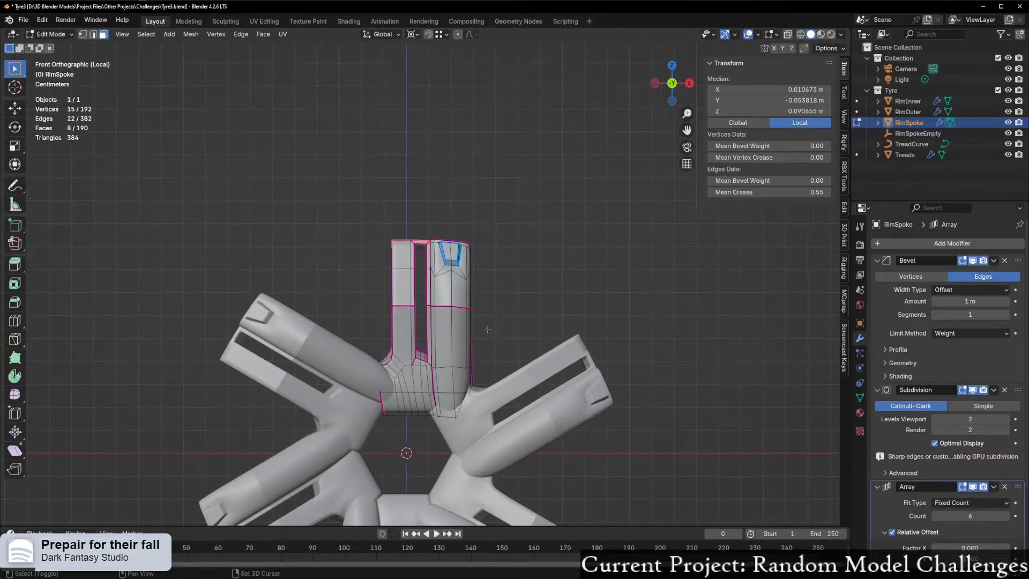
key("KP_Divide")
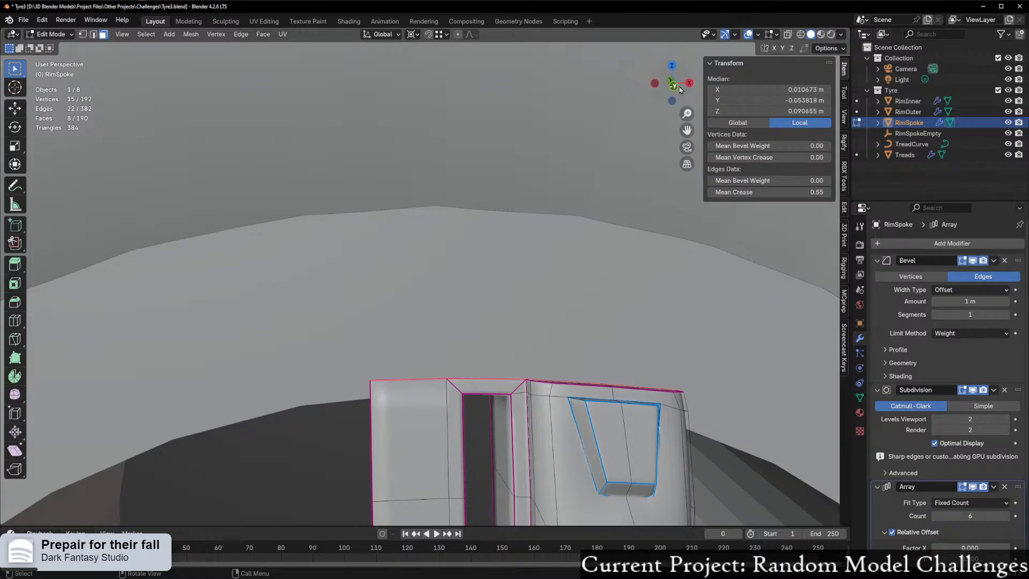
left_click(675, 87)
scroll(542, 229, "up", 3)
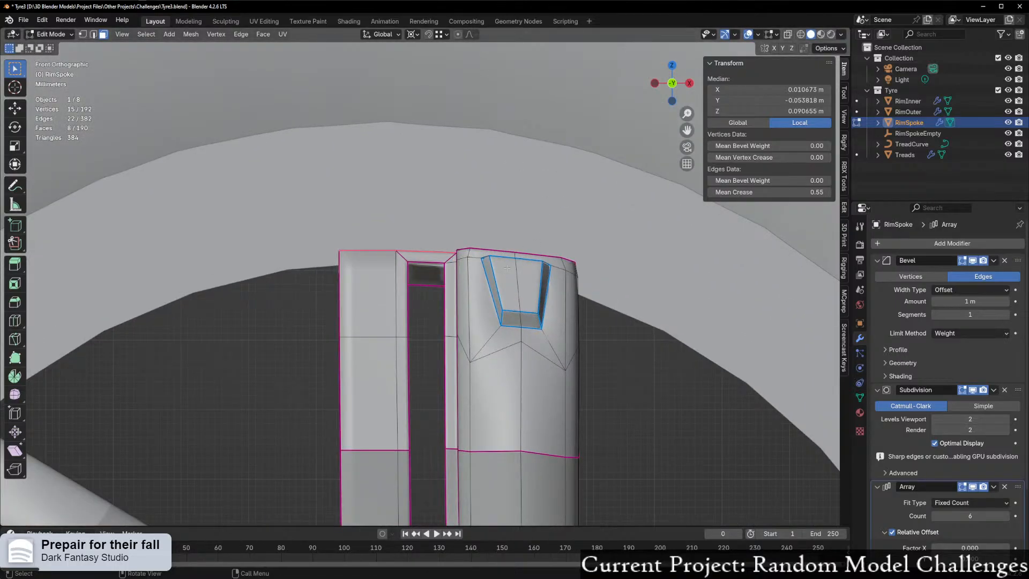
key("g")
key("z")
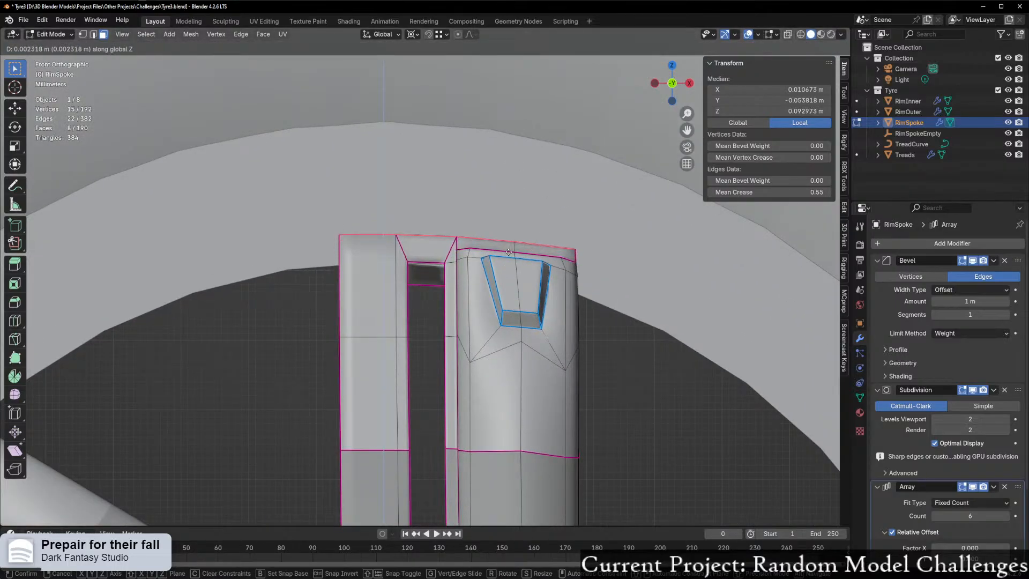
left_click(507, 252)
Step: Scale the spoke's end-cap faces to about 0.986 along Y
mouse_move(506, 252)
middle_mouse_down()
mouse_move(560, 273)
mouse_move(608, 335)
mouse_move(509, 246)
middle_mouse_up()
scroll(627, 354, "up", 3)
scroll(578, 321, "up", 3)
middle_click_drag(595, 338, 674, 324)
key("s")
key("z")
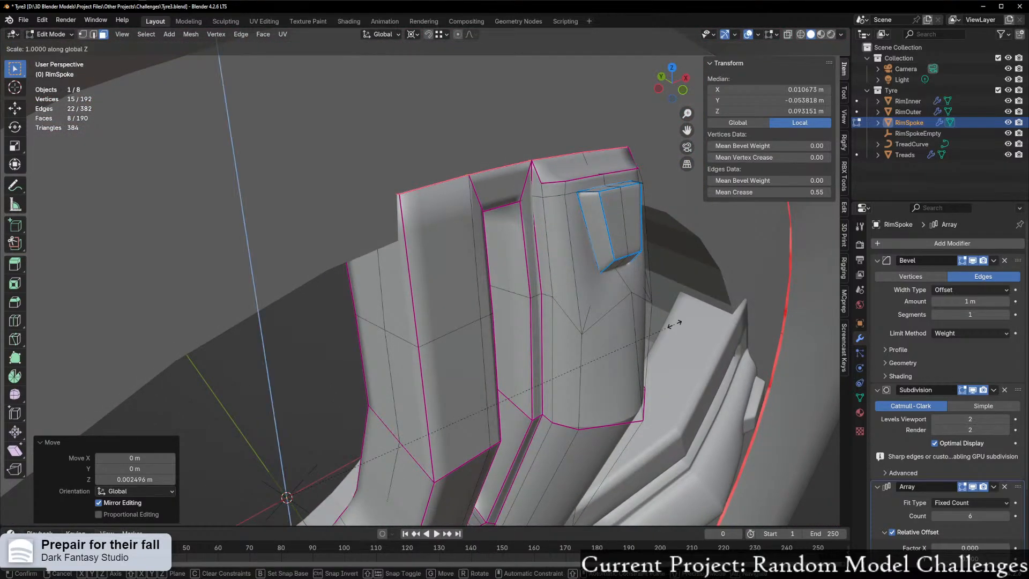
key("x")
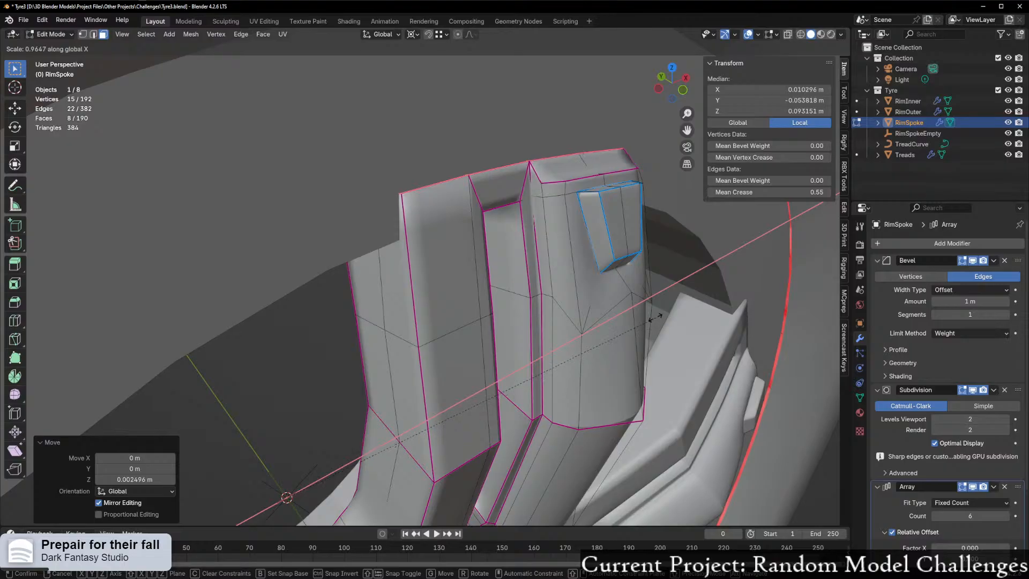
key("y")
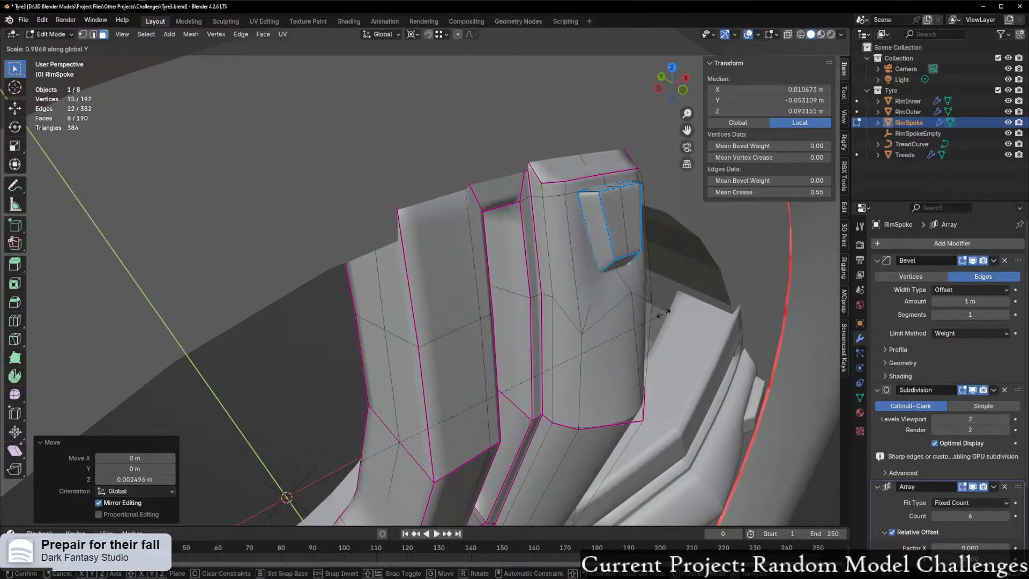
left_click(663, 312)
Step: Leave RimSpoke's Edit Mode and examine how the spoke ends meet the outer rim
middle_click_drag(664, 313, 627, 272)
scroll(606, 296, "down", 5)
scroll(595, 283, "down", 3)
scroll(538, 281, "up", 4)
middle_click_drag(536, 282, 502, 298)
key("ctrl+Tab")
left_click(545, 305)
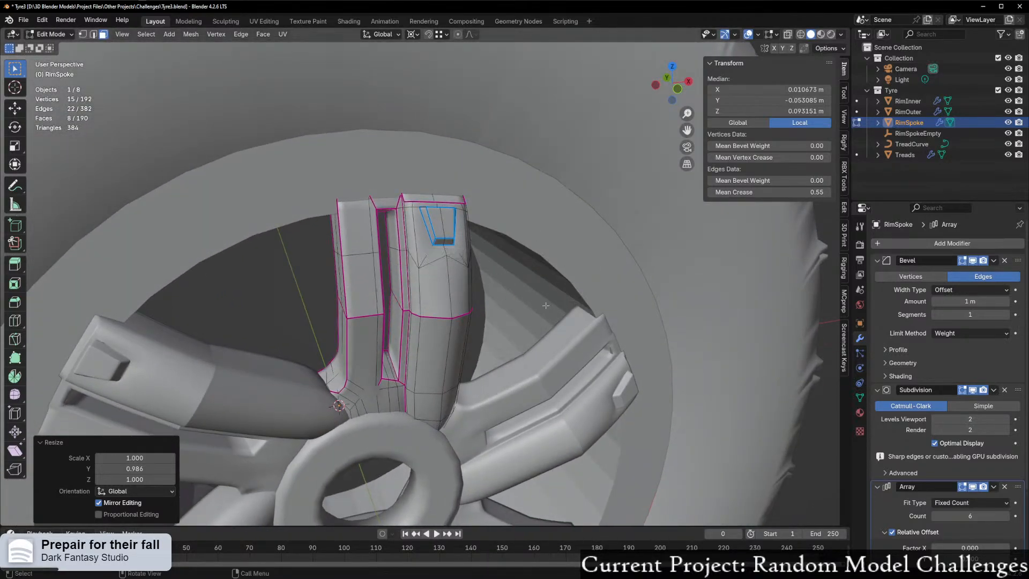
key("Tab")
middle_click_drag(422, 316, 440, 313)
scroll(445, 312, "up", 4)
scroll(447, 311, "down", 8)
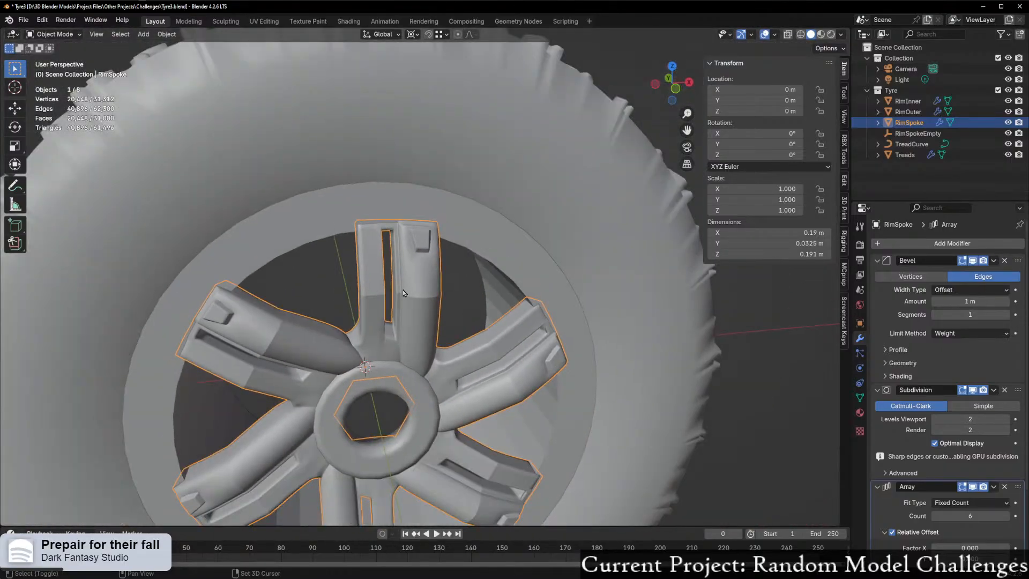
middle_click_drag(447, 311, 458, 327)
scroll(458, 327, "up", 3)
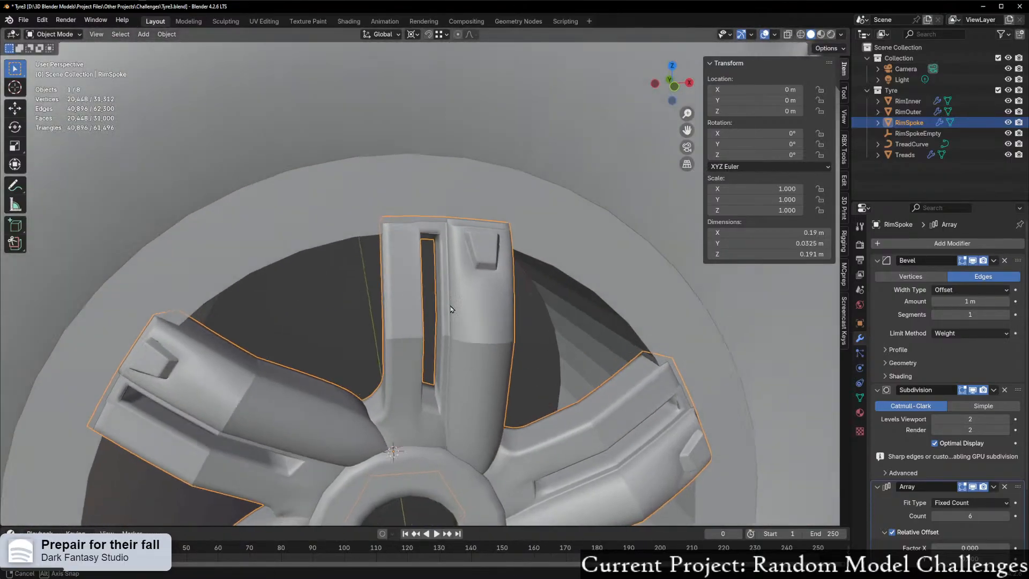
Step: Scale the entire RimSpoke mesh to about 0.983 along Z in Edit Mode
key("ctrl+Tab")
left_click(521, 320)
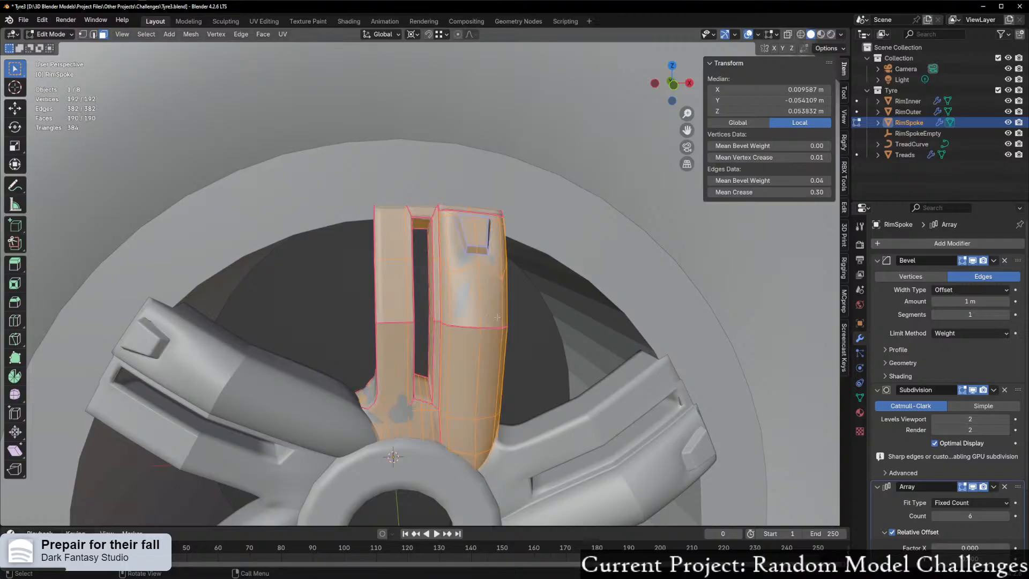
key("s")
key("z")
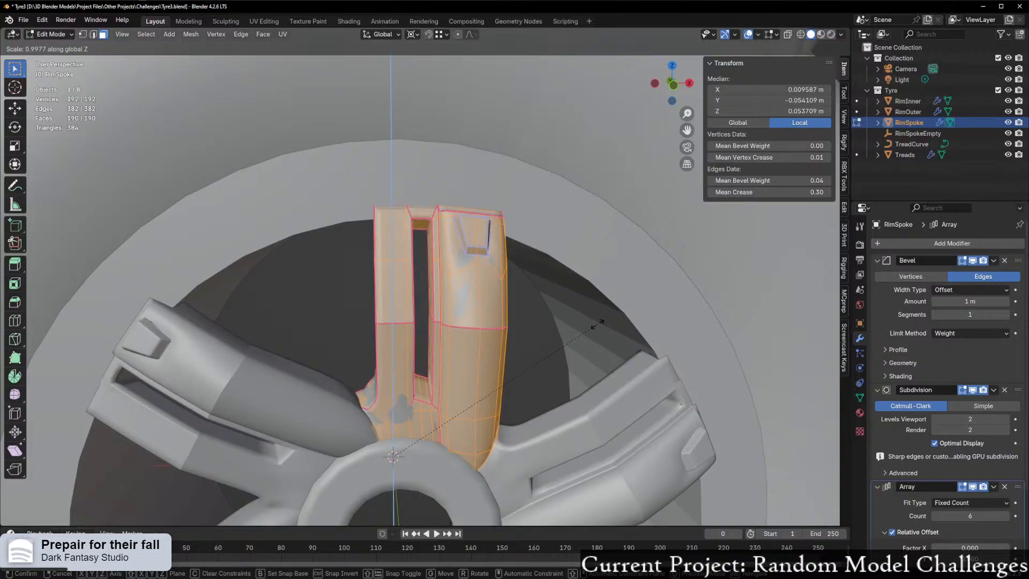
left_click(590, 328)
mouse_move(590, 327)
middle_mouse_down()
mouse_move(528, 355)
mouse_move(592, 326)
middle_mouse_up()
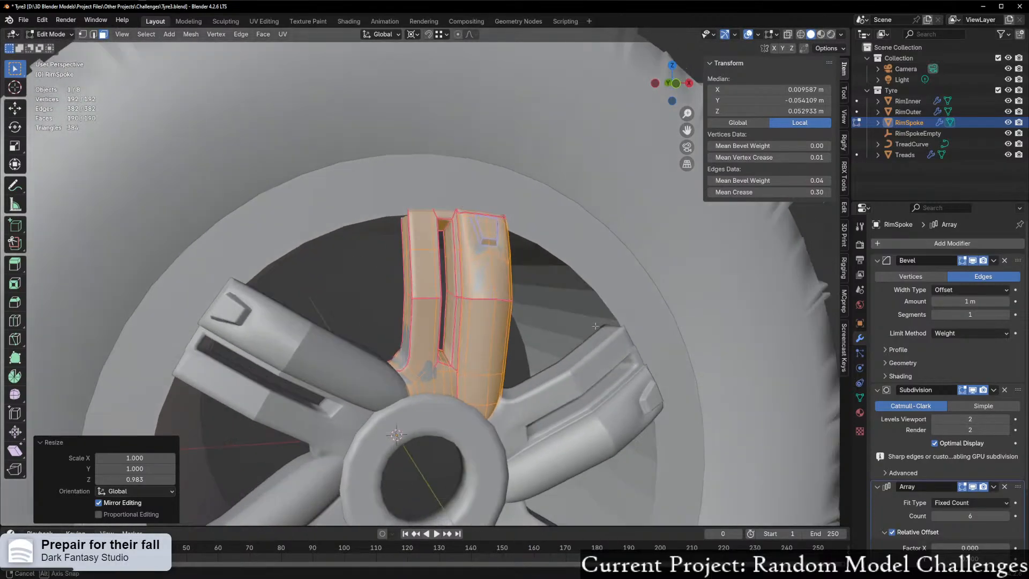
Step: Return to Object Mode, clear the selection and inspect the whole wheel from its rim and tread sides
key("ctrl+Tab")
left_click(479, 347)
scroll(482, 347, "down", 5)
middle_click_drag(498, 348, 641, 422)
left_click(711, 360)
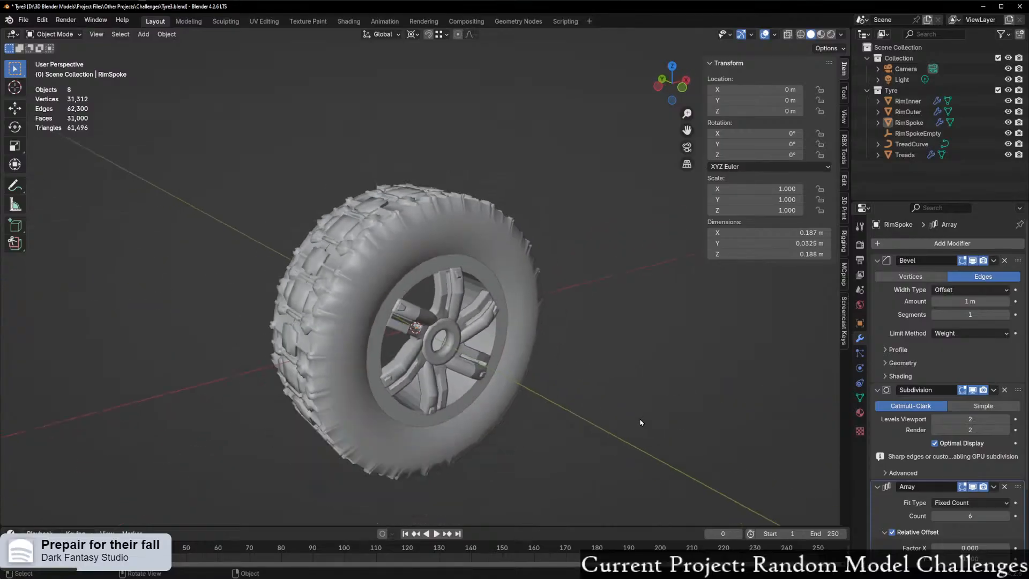
scroll(600, 357, "up", 3)
middle_click_drag(581, 347, 522, 318)
scroll(523, 318, "down", 1)
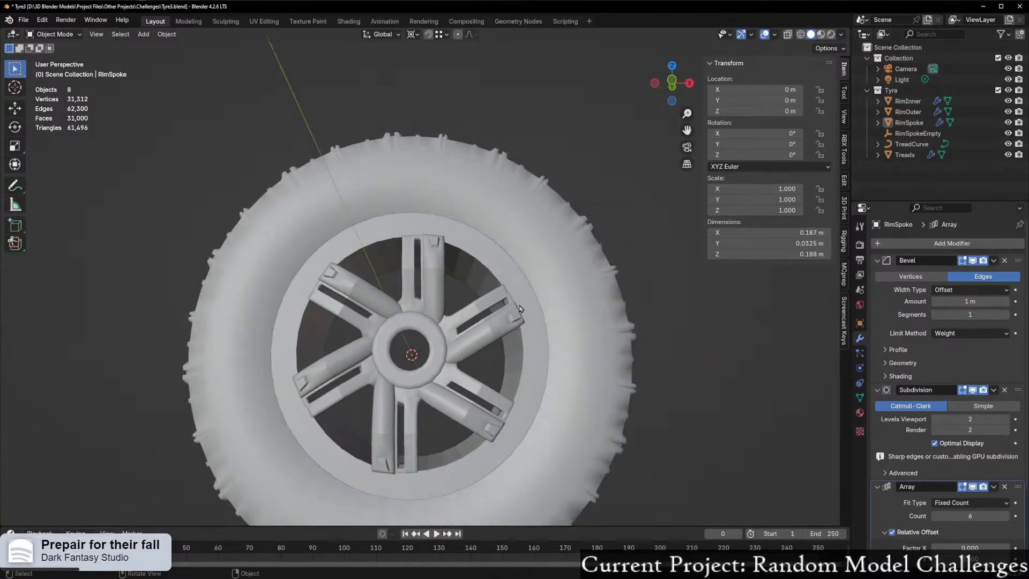
scroll(470, 342, "up", 2)
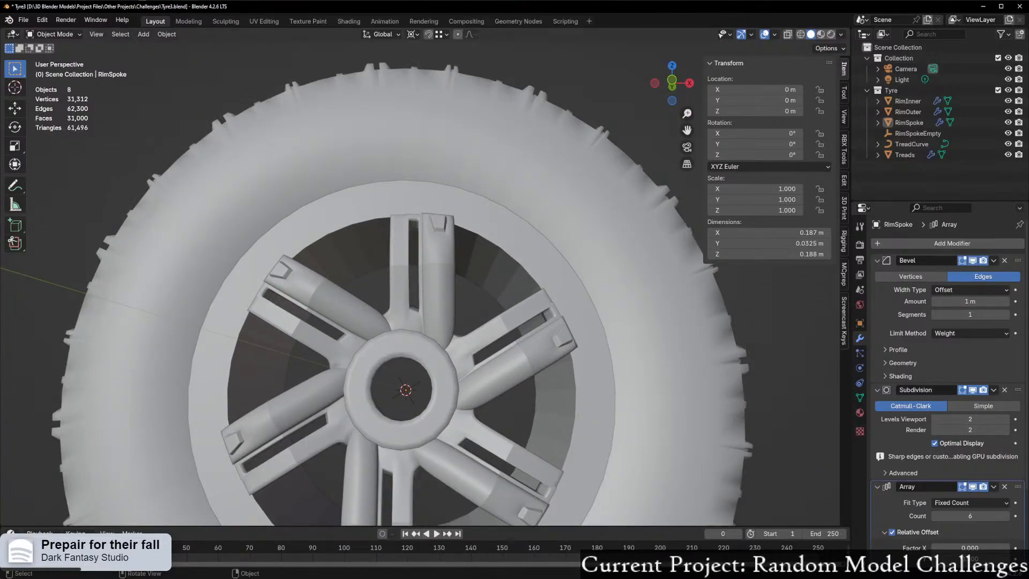
scroll(372, 375, "down", 3)
middle_click_drag(372, 376, 313, 365)
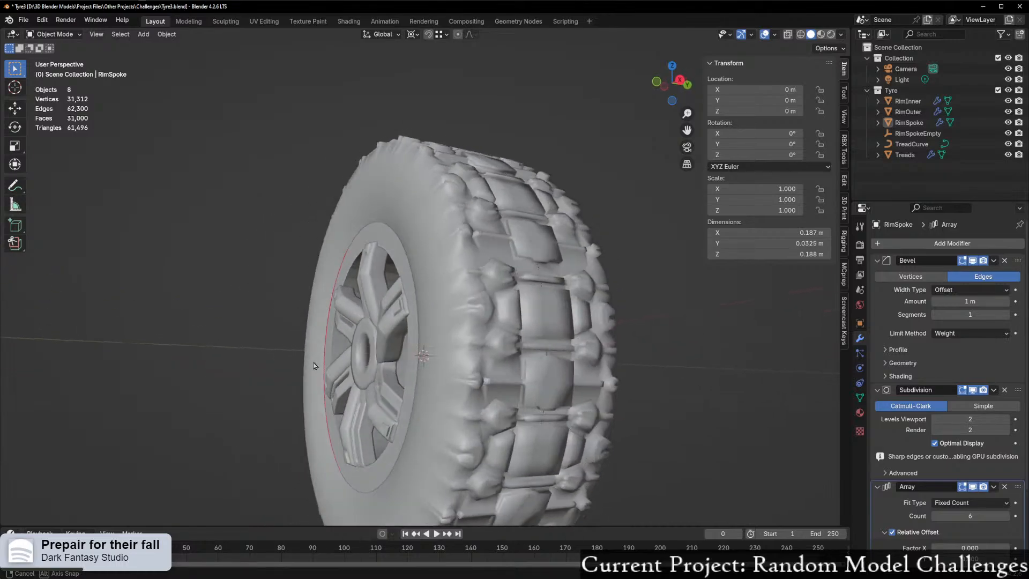
middle_click_drag(193, 379, 220, 382)
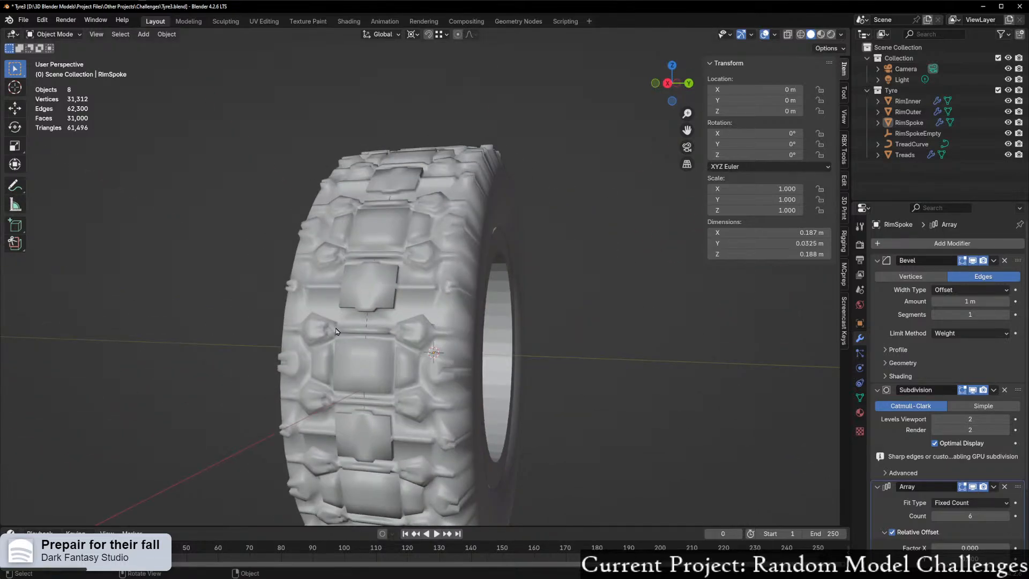
middle_click_drag(336, 331, 377, 324)
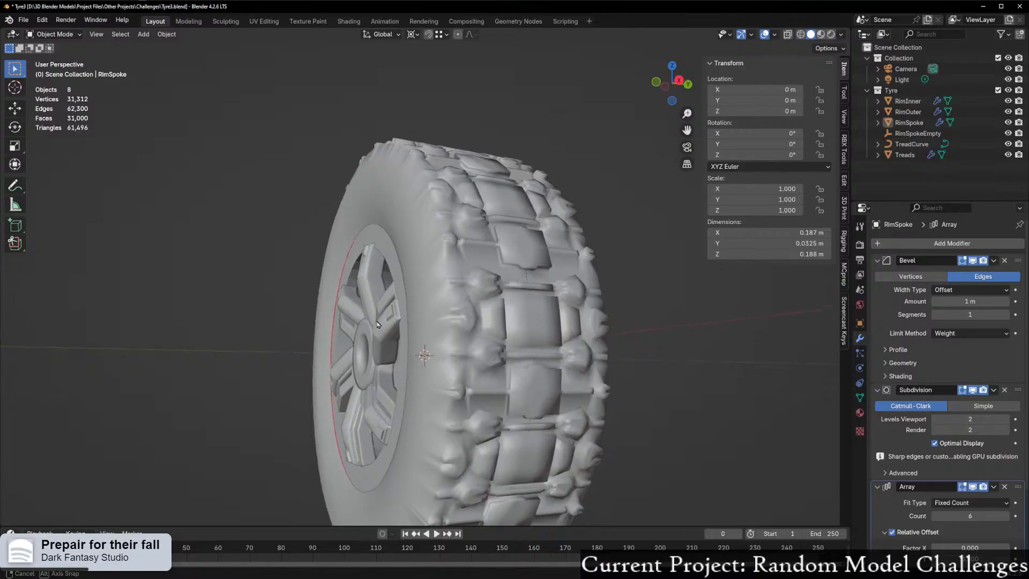
Step: Select the RimInner hub ring and open it in Edit Mode
scroll(377, 324, "up", 3)
middle_click_drag(292, 396, 434, 309, "shift")
left_click(381, 294)
left_click(378, 294)
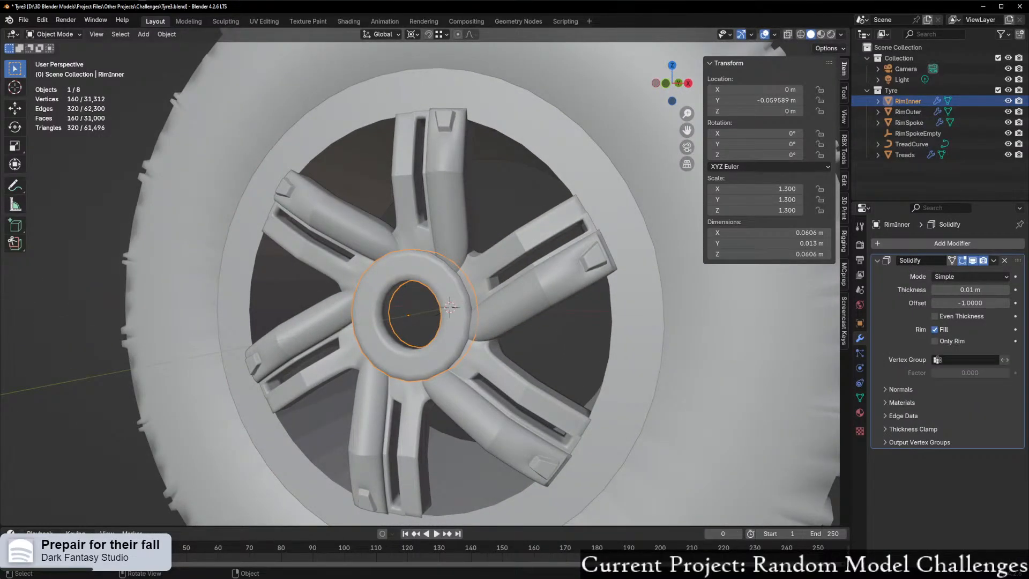
scroll(330, 366, "up", 2)
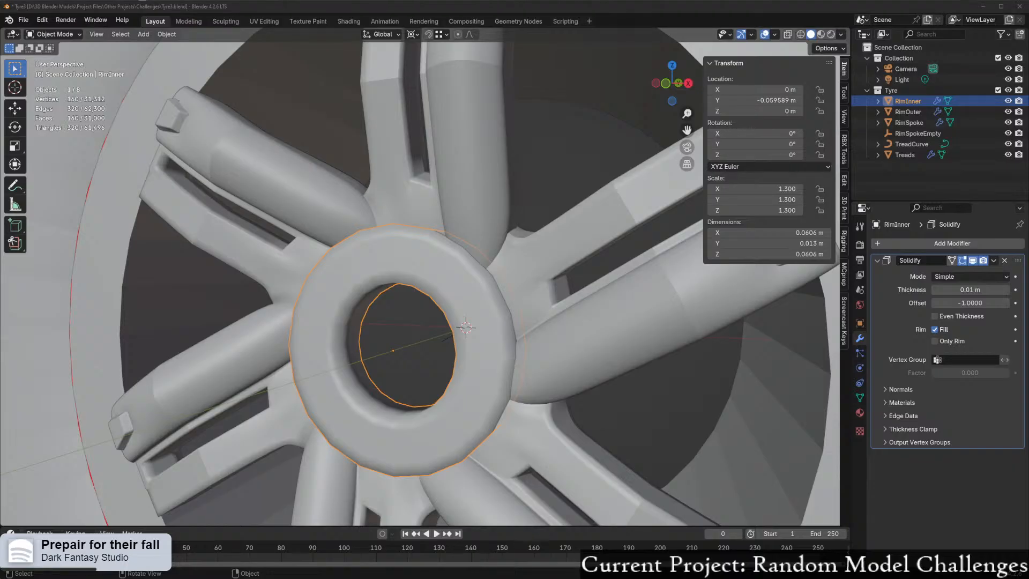
scroll(392, 365, "up", 1)
middle_click_drag(381, 340, 450, 332)
scroll(449, 333, "up", 1)
key("ctrl+Tab")
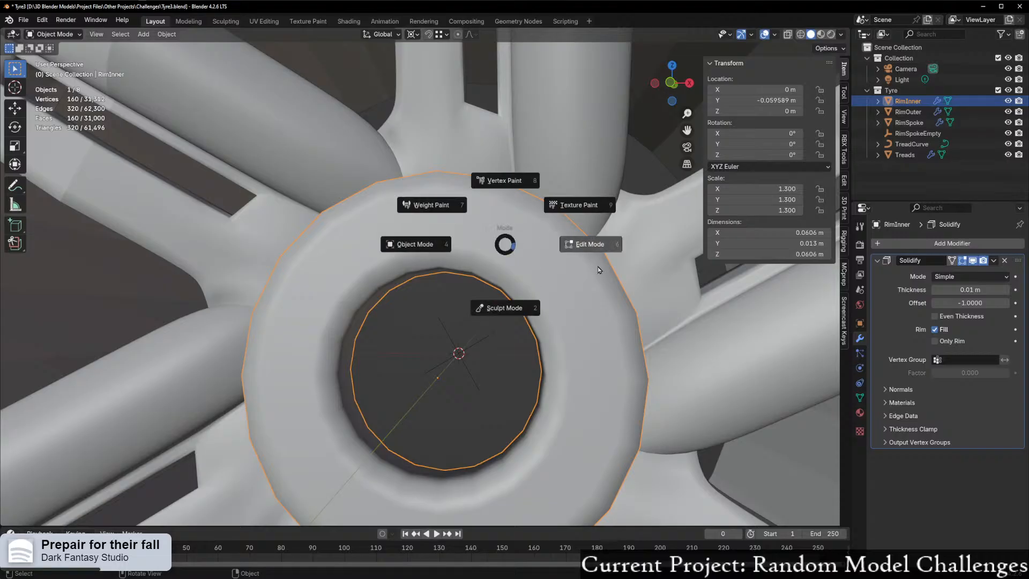
left_click(600, 268)
middle_click_drag(520, 288, 513, 292)
Step: Select three adjacent faces on the hub ring's inner face loop
left_click(436, 262)
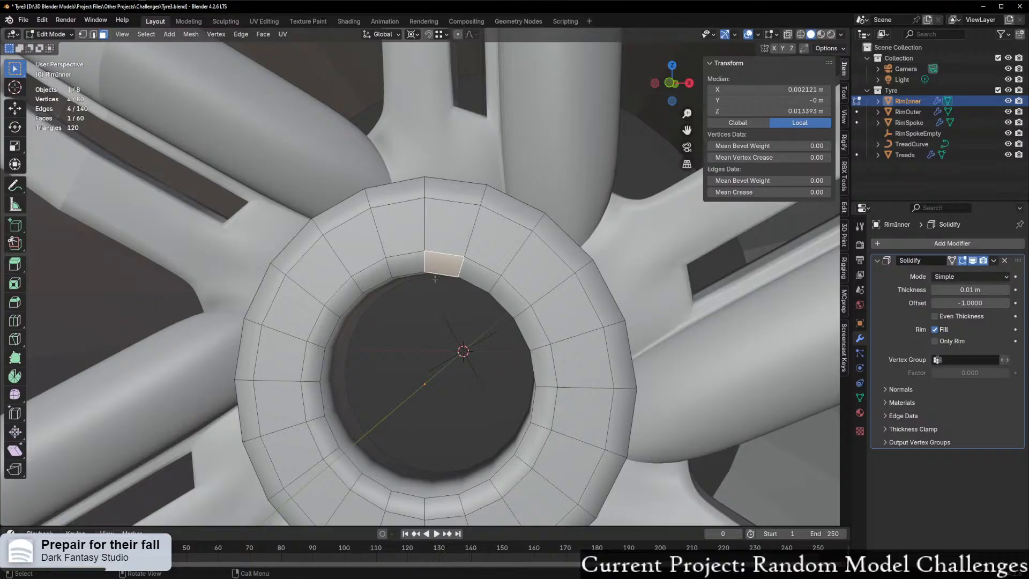
middle_click_drag(457, 267, 494, 282)
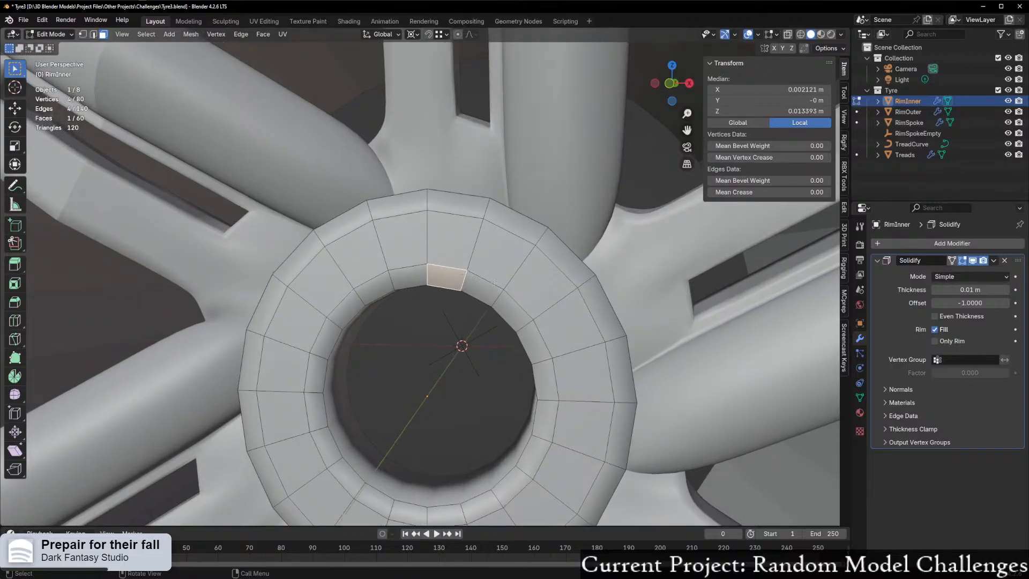
left_click(473, 281, "shift")
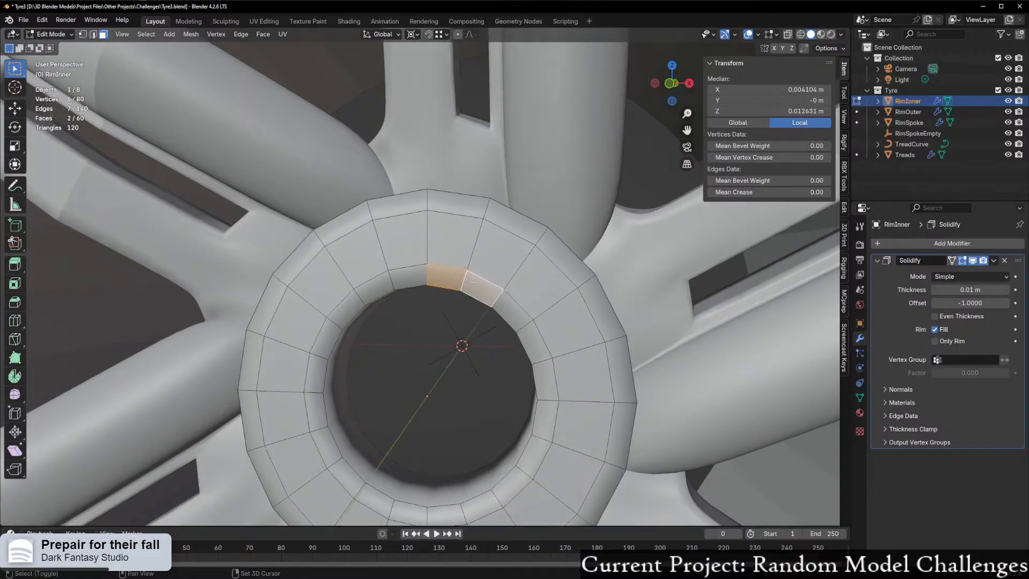
left_click(420, 275, "shift")
middle_click_drag(421, 274, 448, 294)
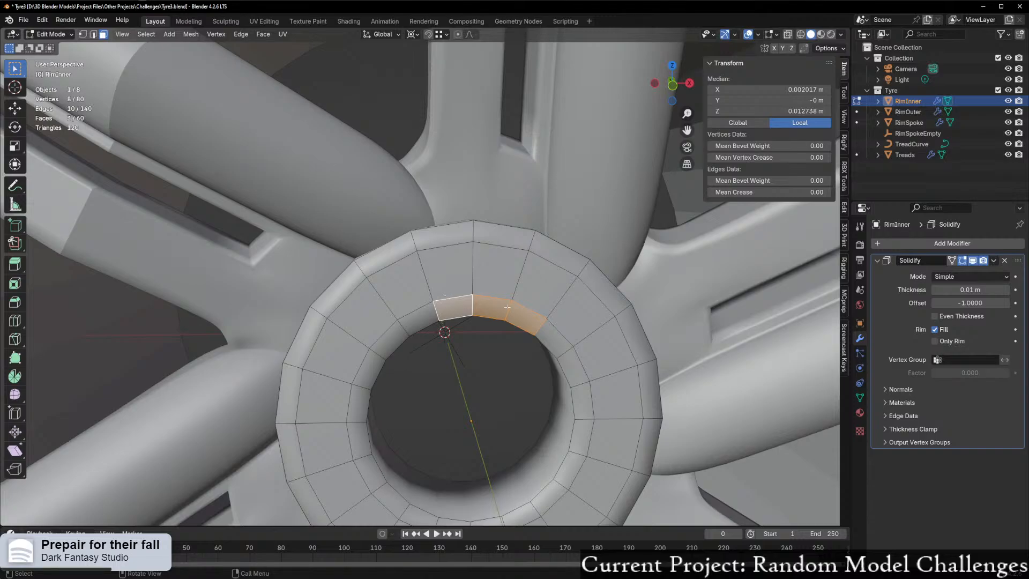
middle_click_drag(530, 306, 518, 286)
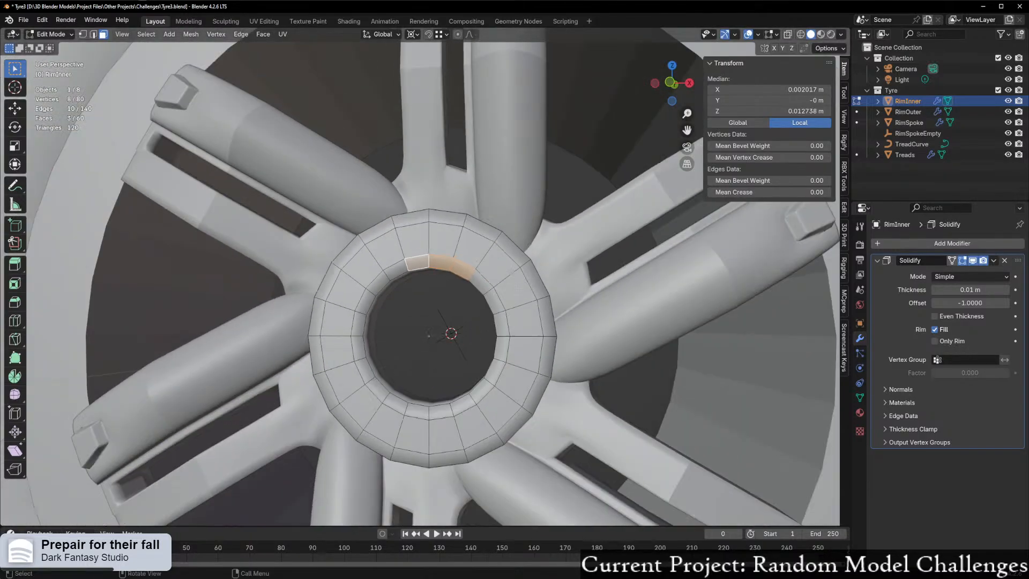
Step: Select every second face around the hub ring's inner face loop by repeating the selection pattern
left_click(437, 268)
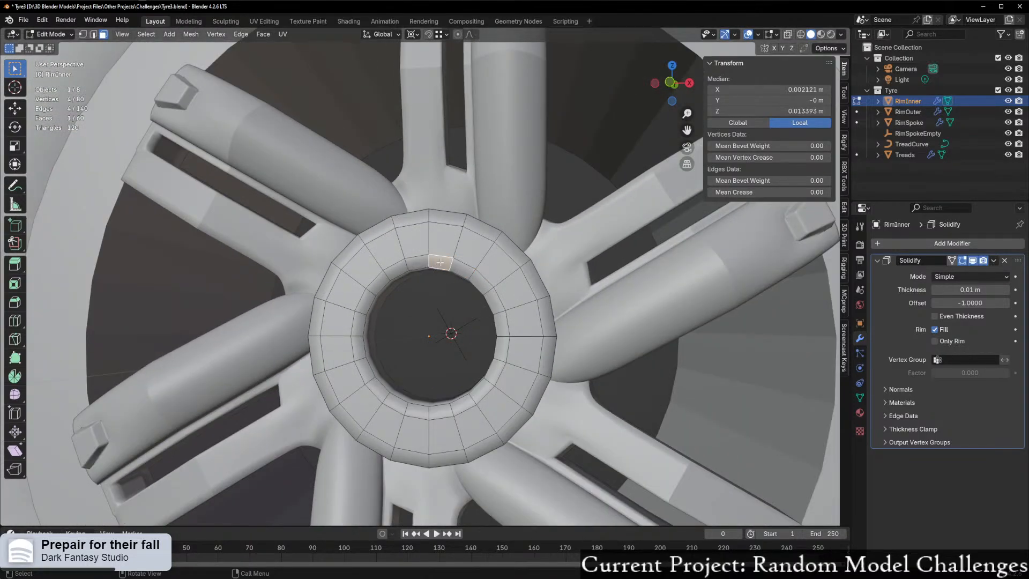
left_click(480, 284, "shift")
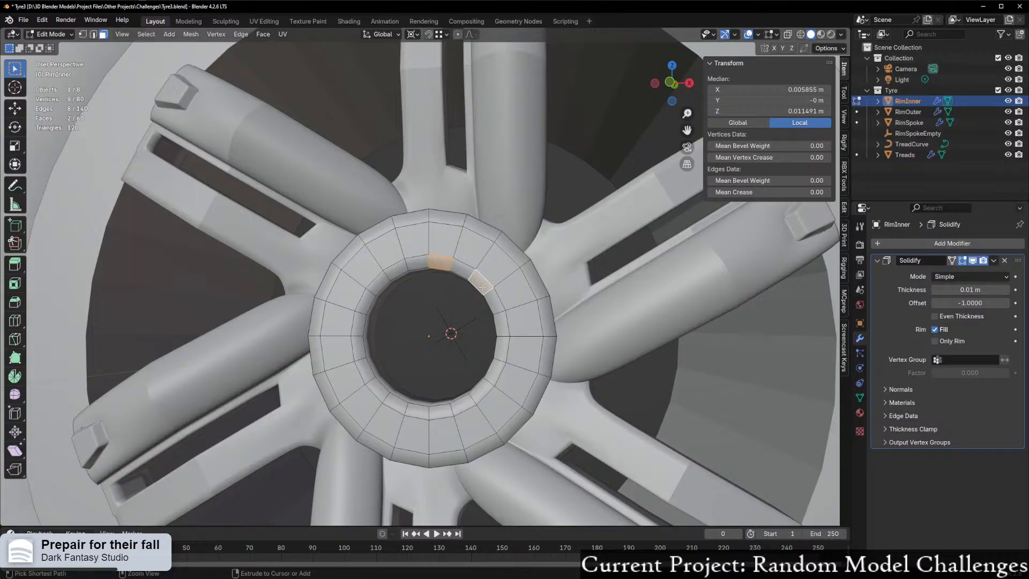
key("ctrl+KP_Add")
key("ctrl+KP_Add")
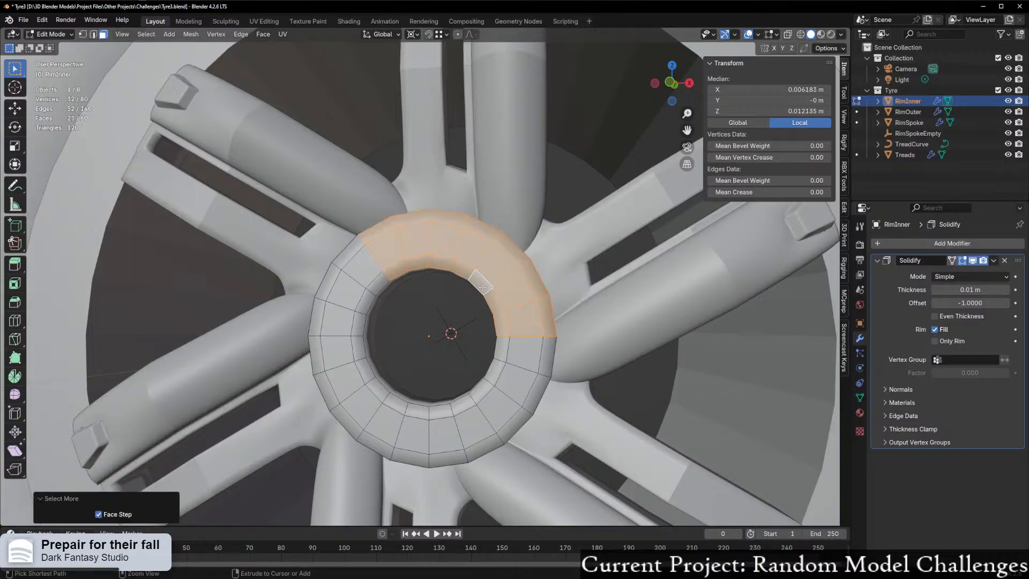
key("z")
key("Escape")
key("ctrl+z")
key("ctrl+shift+KP_Add")
key("ctrl+shift+KP_Add")
key("ctrl+shift+KP_Add")
key("ctrl+shift+KP_Add")
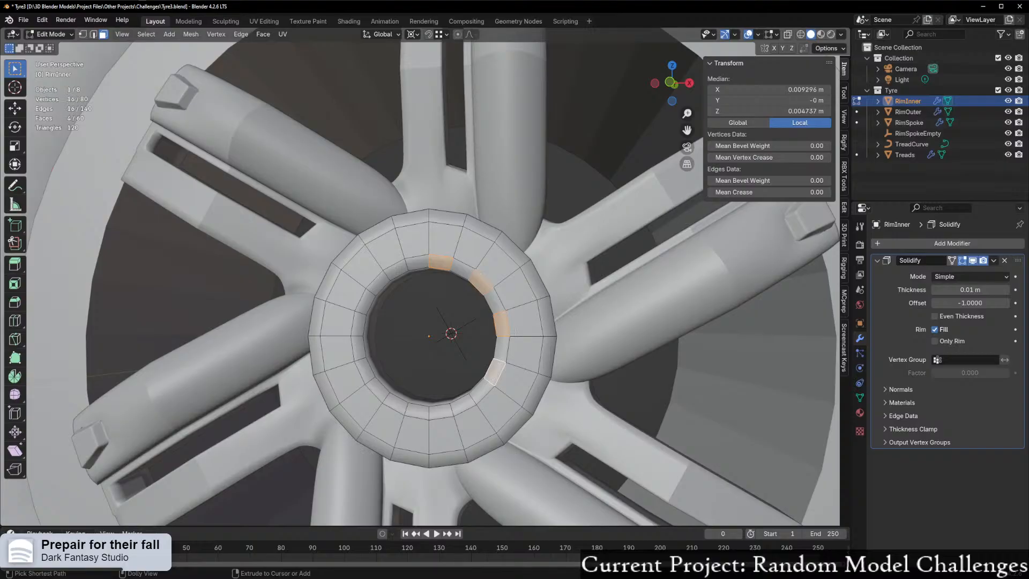
key("ctrl+shift+KP_Add")
key("ctrl+shift+KP_Add")
key("ctrl+shift+KP_Add")
key("ctrl+shift+KP_Add")
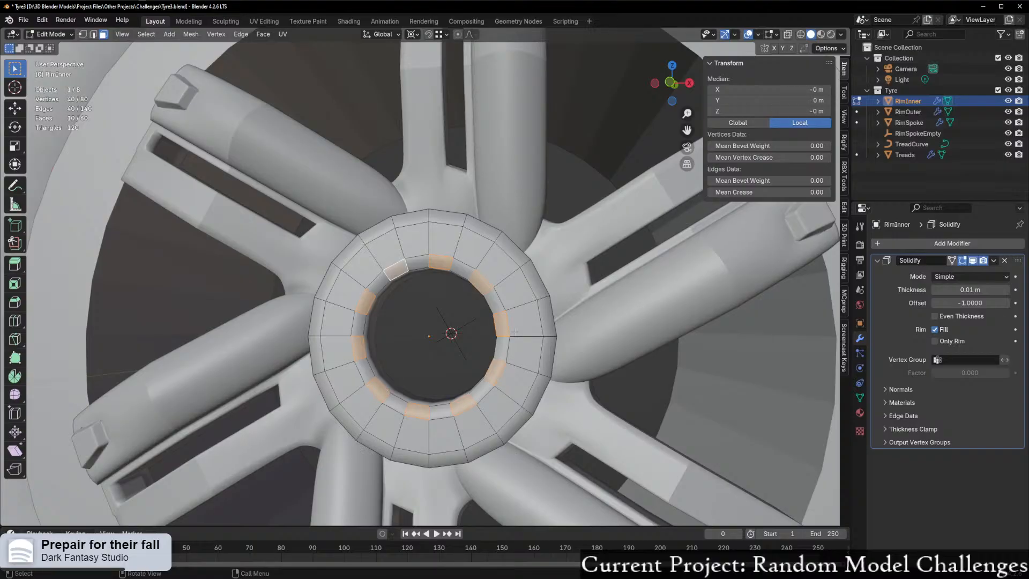
Step: Replace the selection with two spaced pairs of adjacent inner-loop faces, at the hub ring's top and upper-right side, excluding the wider face
scroll(514, 331, "up", 3)
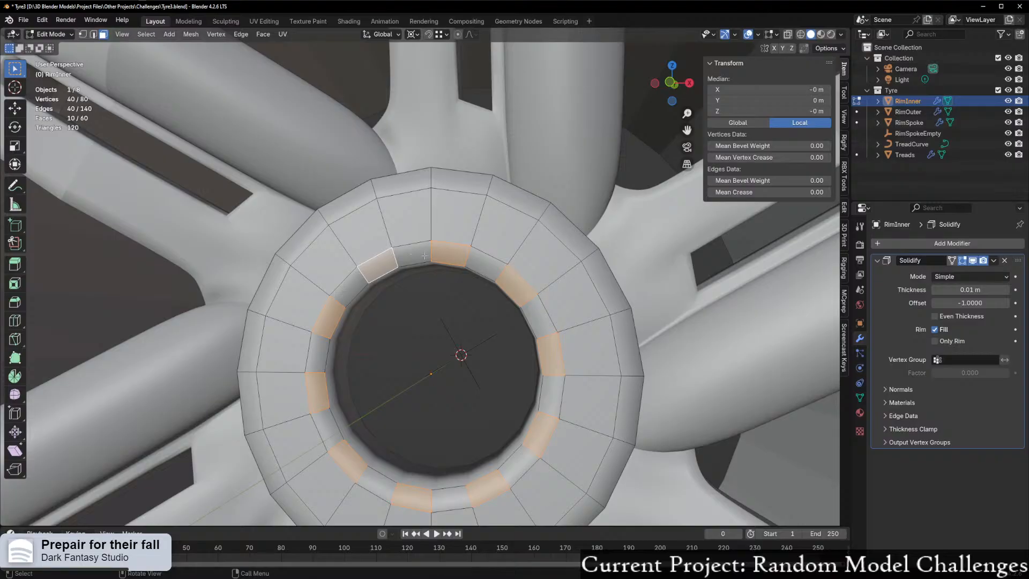
left_click_drag(424, 257, 444, 272)
key("ctrl+shift+KP_Add")
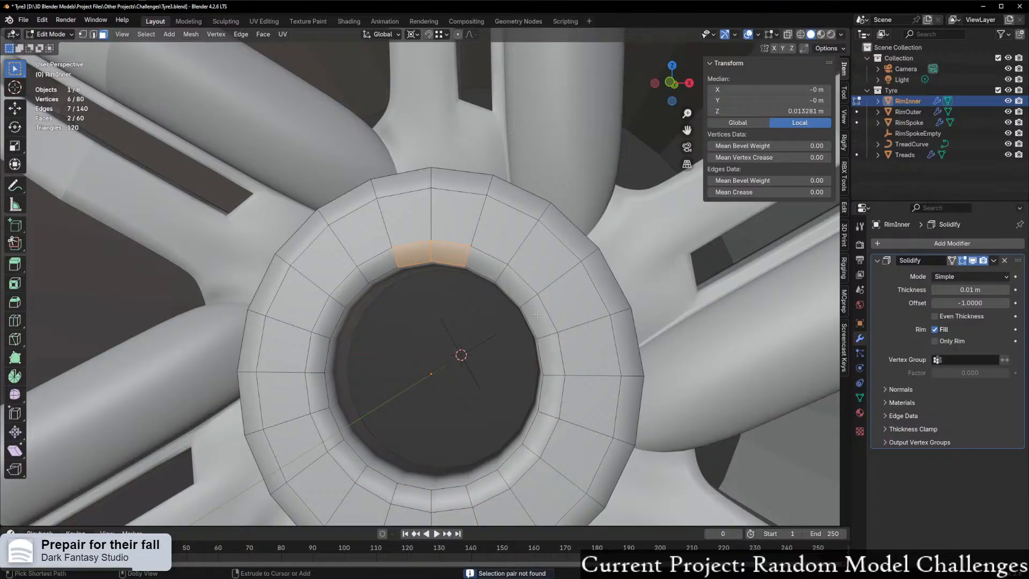
key("alt+a")
key("ctrl+z")
left_click_drag(538, 321, 554, 351)
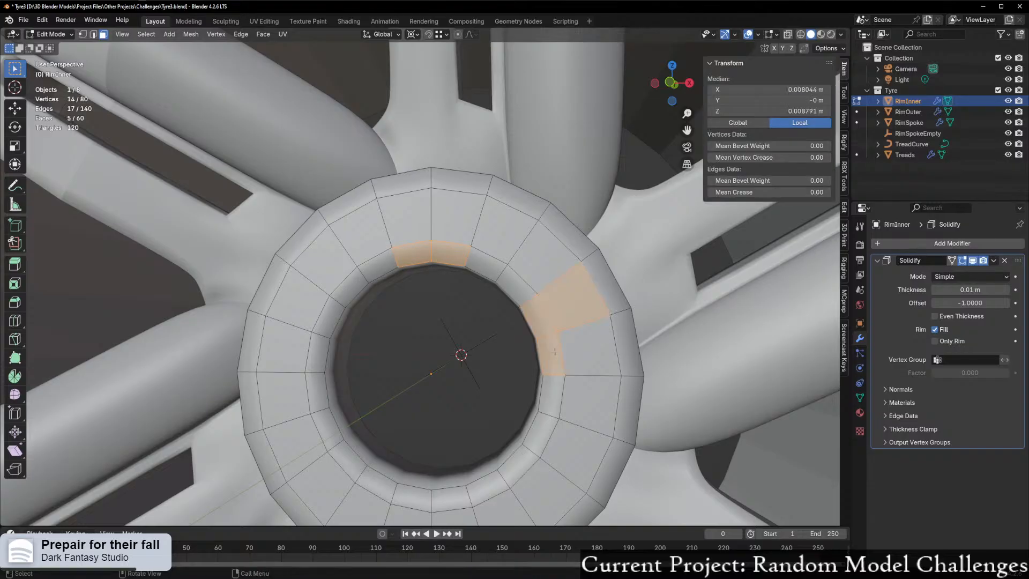
left_click(574, 300, "shift")
key("ctrl+shift+KP_Add")
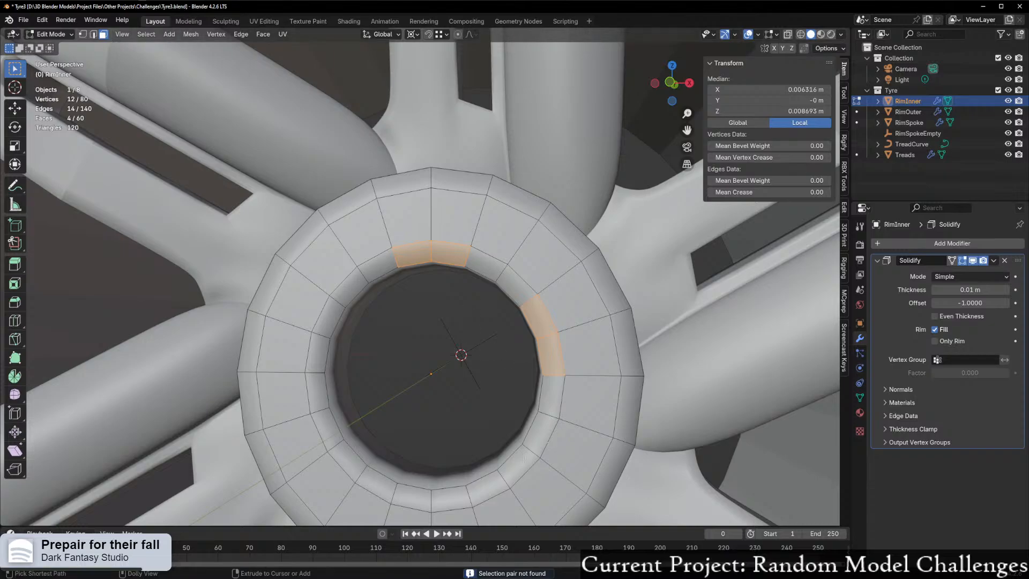
Step: Add the three remaining evenly spaced face pairs of the inner loop to the selection, completing five pairs around the hub
mouse_move(536, 435)
left_mouse_down("ctrl")
mouse_move(515, 455)
mouse_move(529, 427)
left_mouse_up("ctrl")
key("ctrl+z")
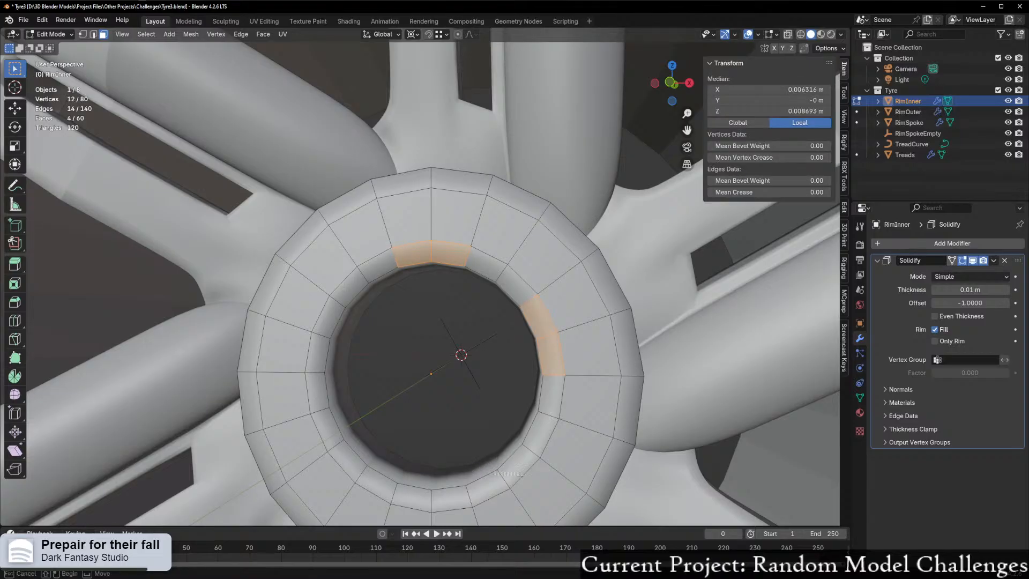
key("ctrl+shift+z")
key("ctrl+z")
left_click_drag(517, 461, 486, 484, "shift")
key("ctrl+z")
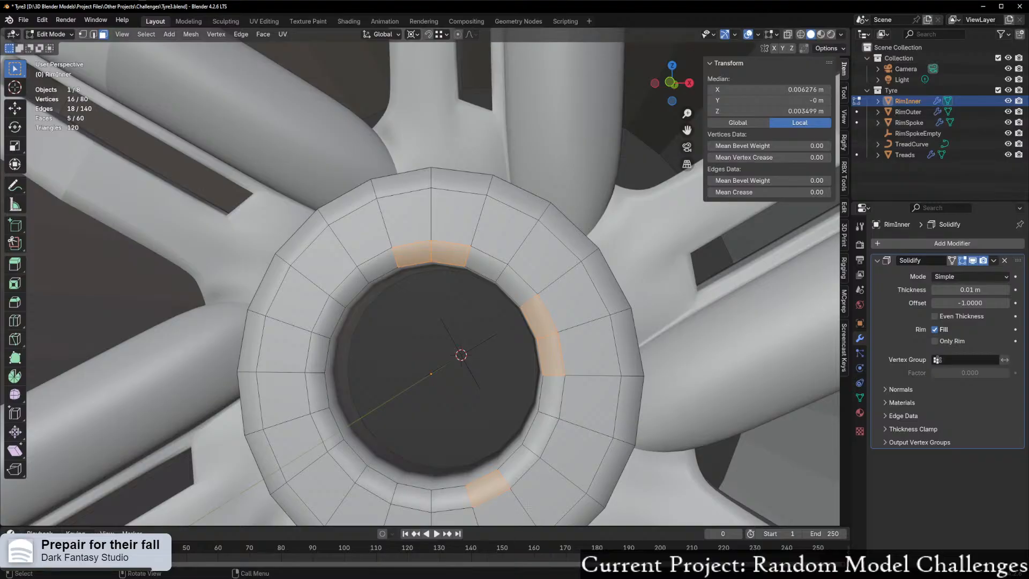
key("ctrl+shift+z")
left_click_drag(576, 475, 543, 507, "shift")
left_click_drag(375, 462, 379, 476, "shift")
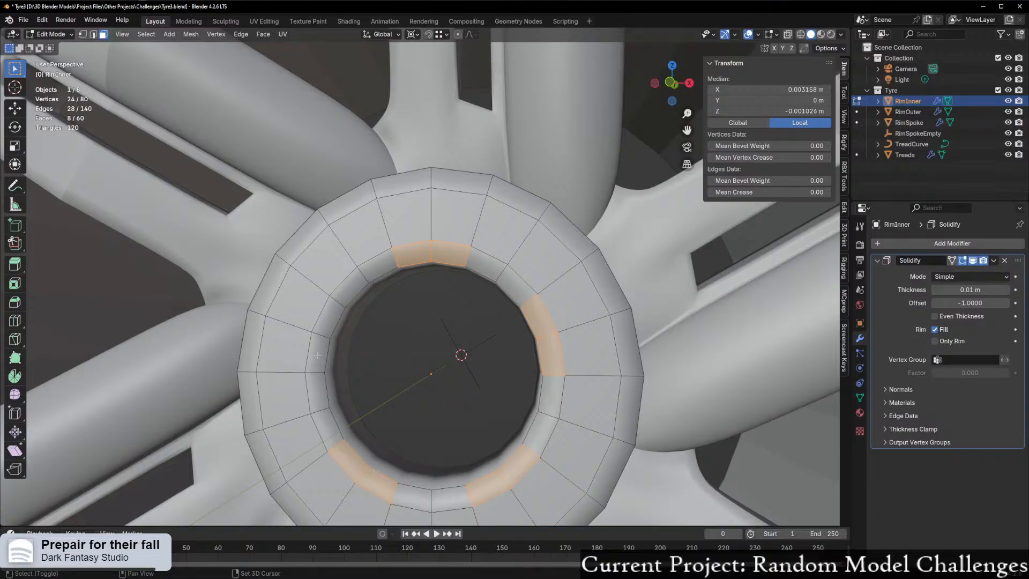
left_click_drag(320, 340, 347, 355, "shift")
Step: Extend the top and upper-right face pairs outward by adding their neighbouring wide front faces to the selection
scroll(370, 372, "down", 2)
middle_click_drag(423, 381, 466, 388)
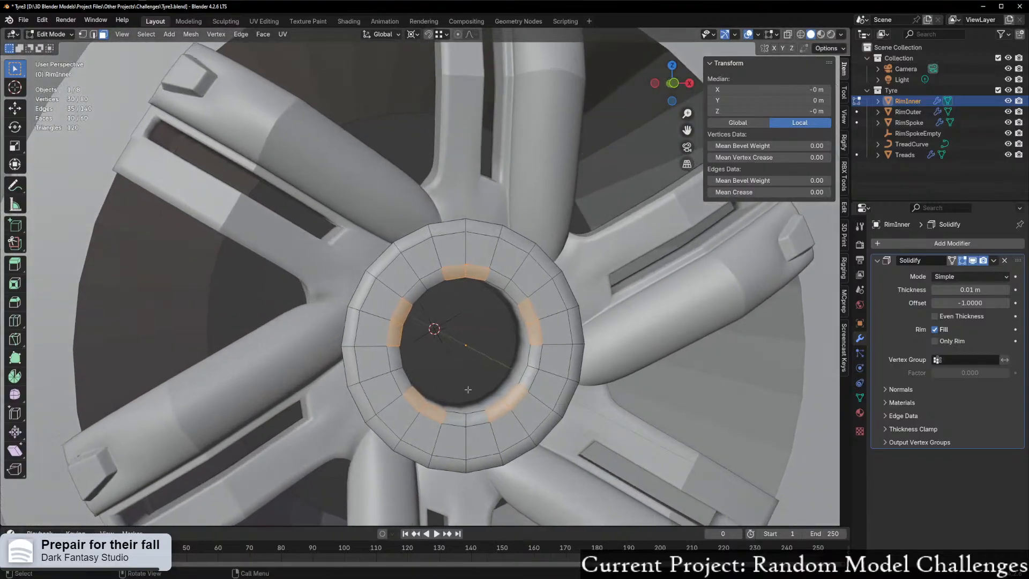
scroll(460, 389, "up", 1)
scroll(450, 391, "up", 1)
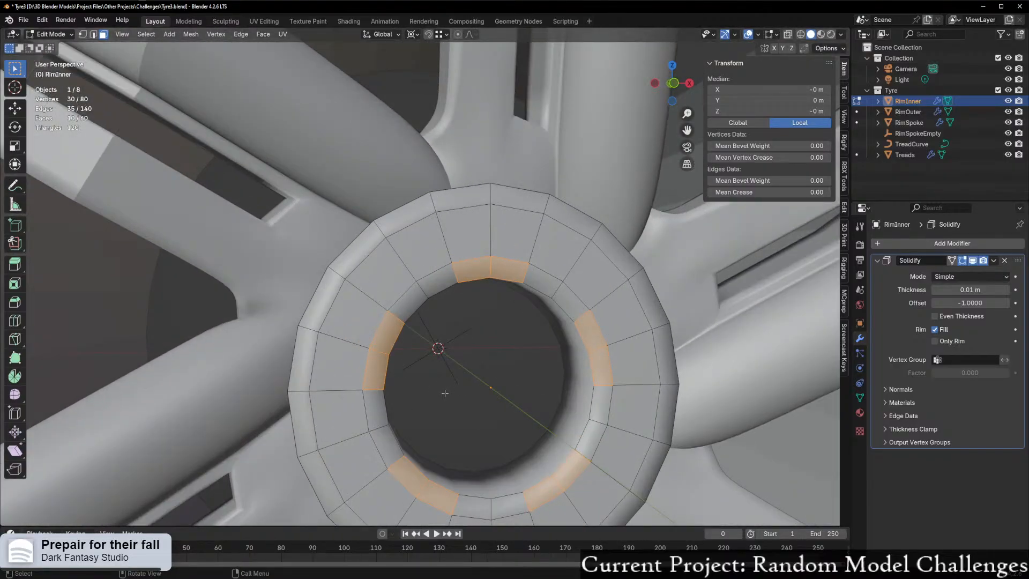
scroll(444, 394, "up", 1)
middle_click_drag(436, 398, 427, 349)
scroll(431, 384, "down", 2)
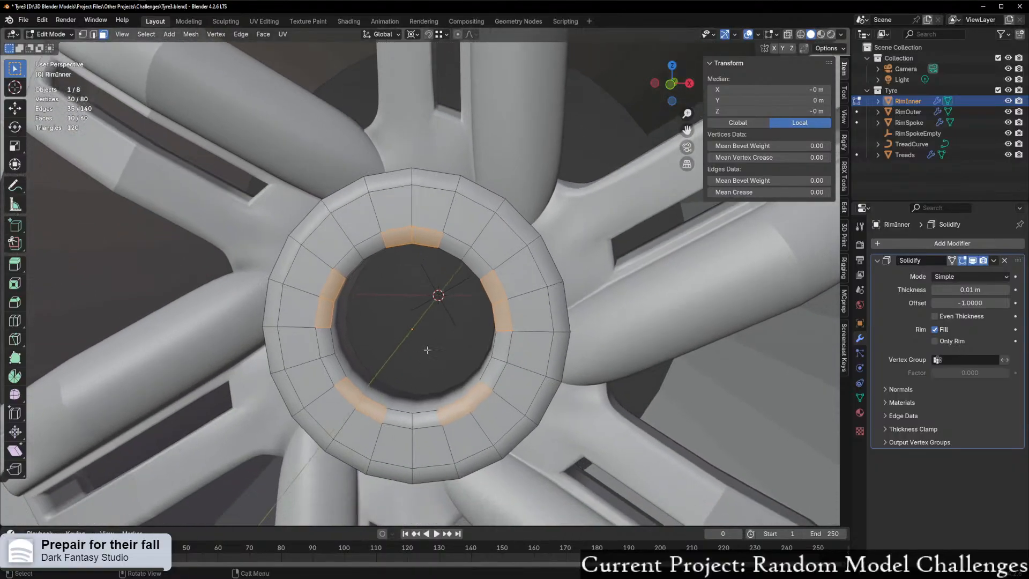
left_click(396, 211, "shift")
left_click(430, 211, "shift")
left_click(522, 289, "shift")
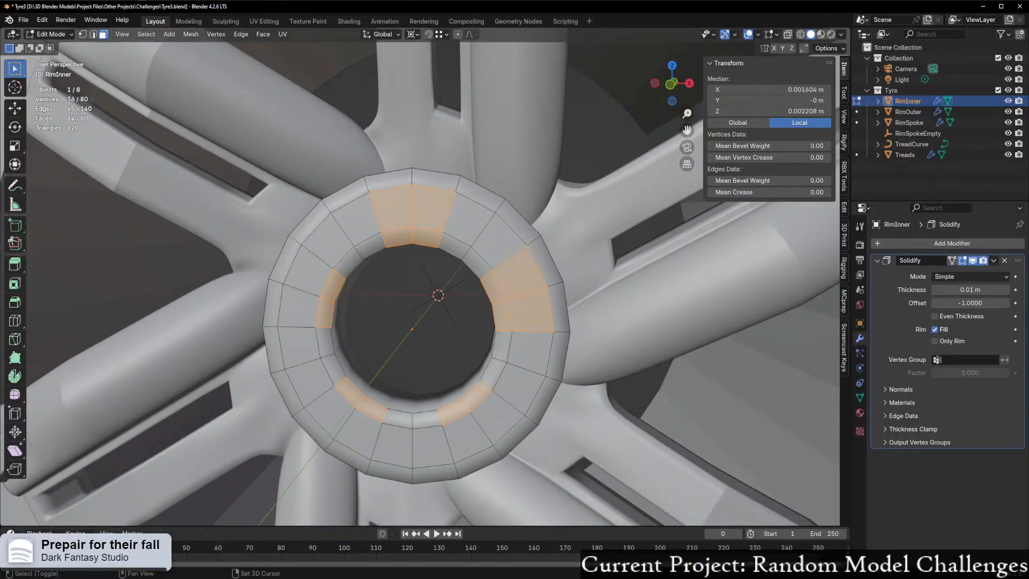
Step: Add the wide front faces beside the two lower pairs and the upper-left pair to the selection
left_click(490, 432, "shift")
key("ctrl+z")
left_click_drag(470, 415, 491, 429, "shift")
left_click_drag(337, 412, 364, 420, "shift")
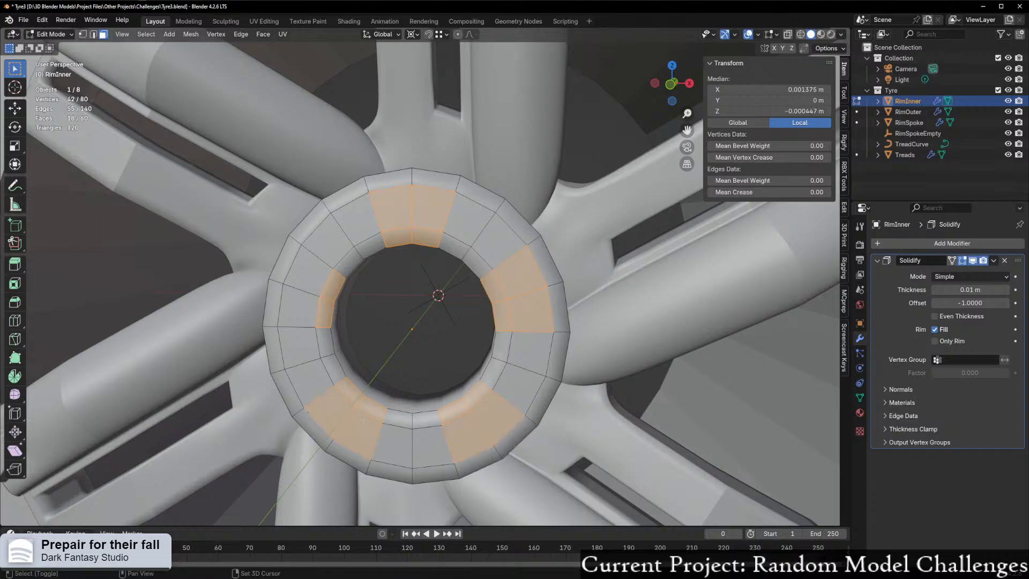
left_click(304, 283, "shift")
left_click(298, 309, "shift")
middle_click_drag(348, 330, 370, 331)
scroll(598, 303, "up", 1)
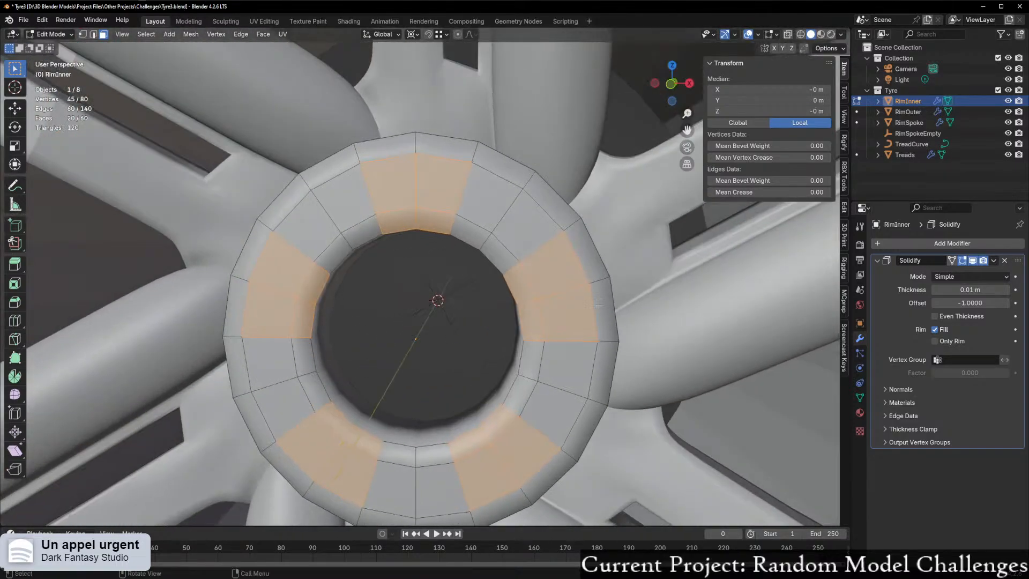
Step: Try extruding the five selected face groups outward along their normals by about 0.0032 m, and undo it
scroll(599, 303, "up", 3)
key("e")
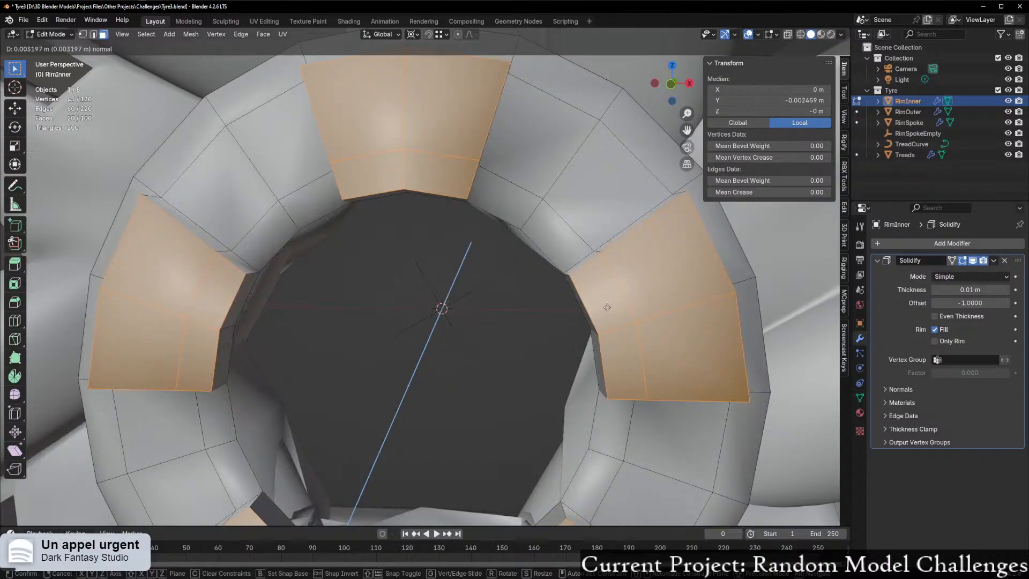
left_click(607, 307)
key("ctrl+z")
Step: Inset the five selected face groups by about 0.00145 m with zero depth
key("i")
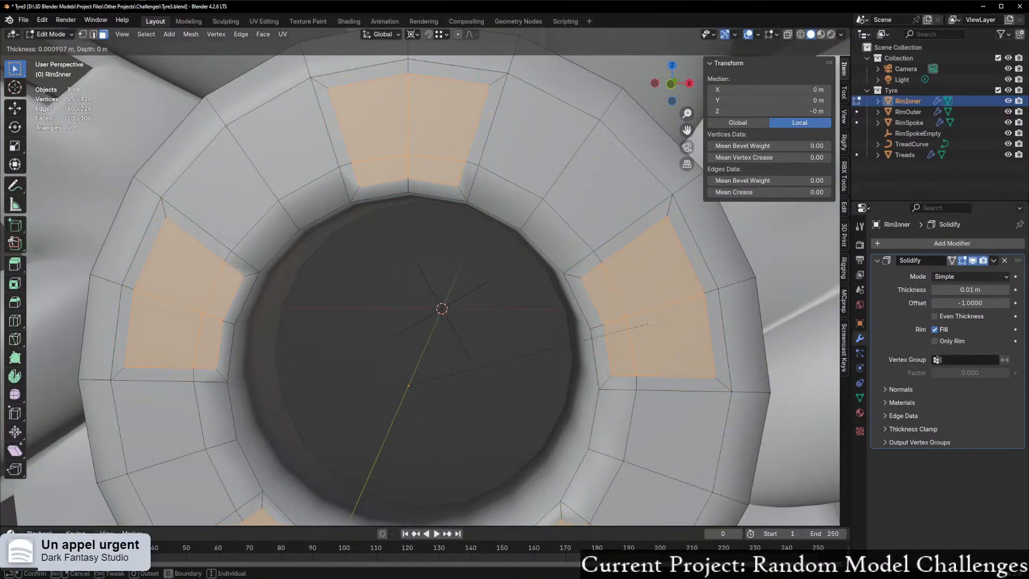
left_click(651, 323)
middle_click_drag(652, 323, 510, 327)
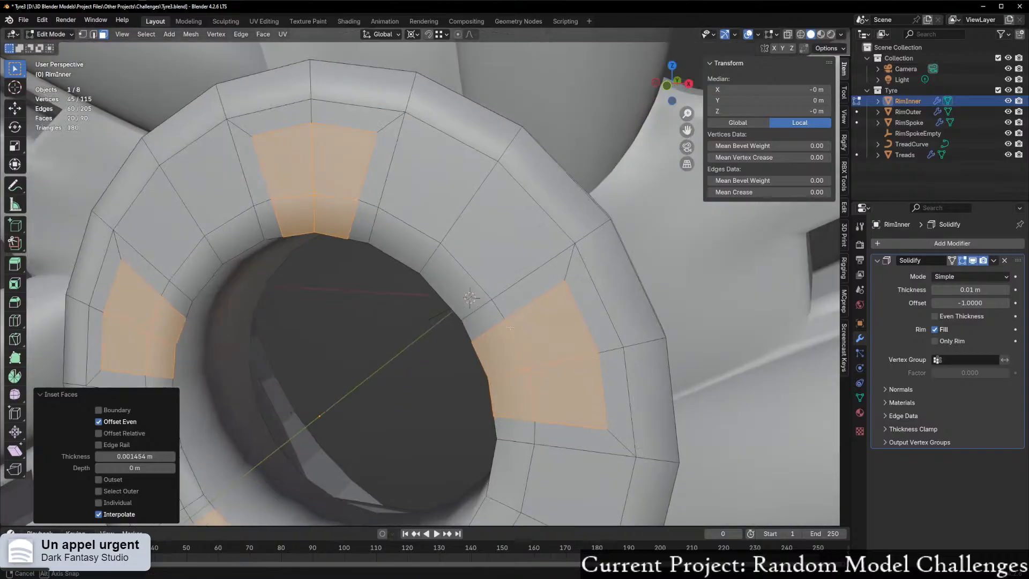
Step: Try extruding the inset face groups into the hub ring by about 0.0027 m, check the shape, and undo it
key("e")
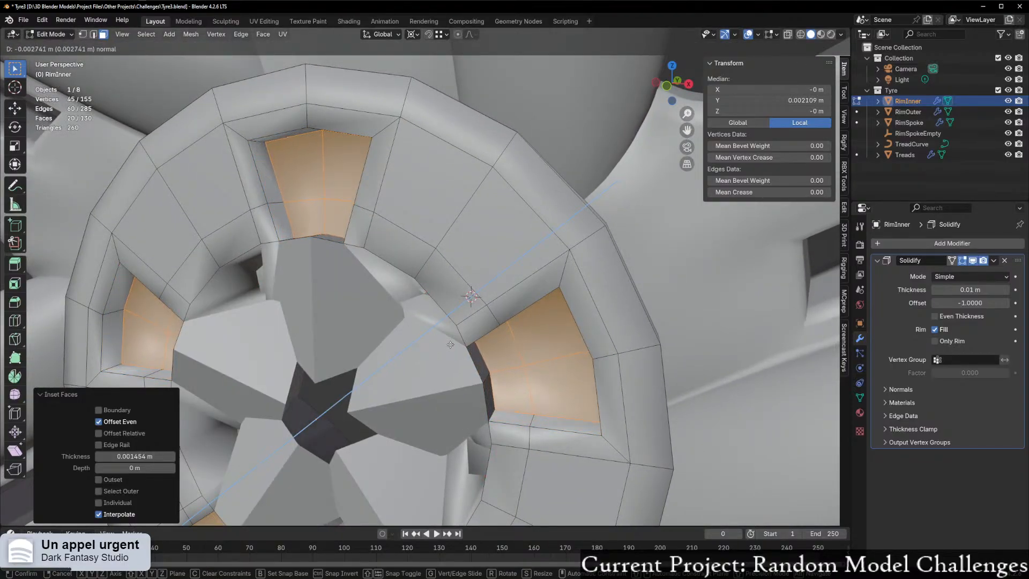
left_click(451, 344)
middle_click_drag(452, 345, 545, 347)
scroll(408, 361, "down", 5)
scroll(396, 424, "up", 3)
key("ctrl+z")
Step: Isolate RimInner in local view and turn off its Solidify modifier's viewport display
key("KP_Divide")
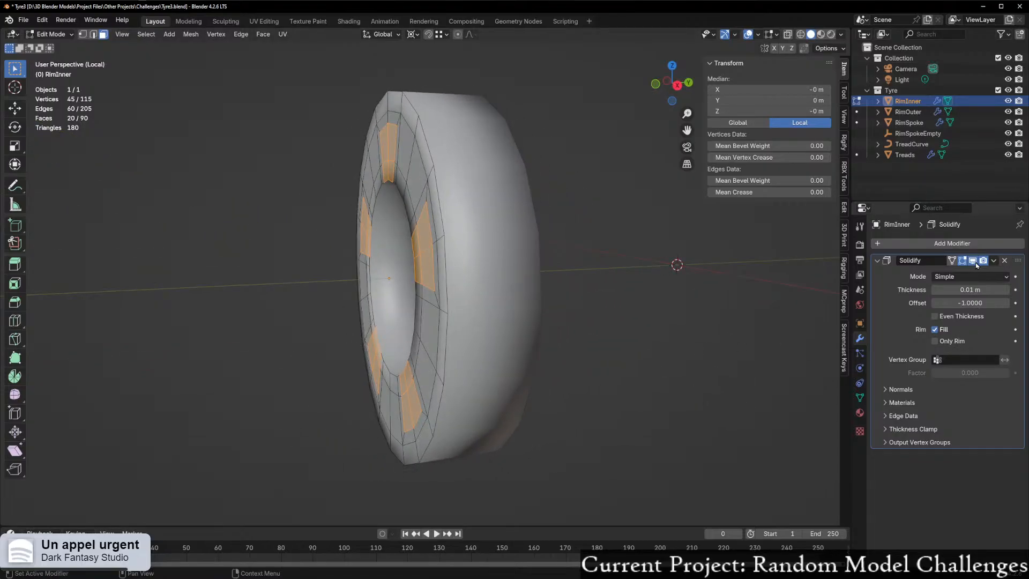
left_click(972, 260)
scroll(421, 310, "up", 5)
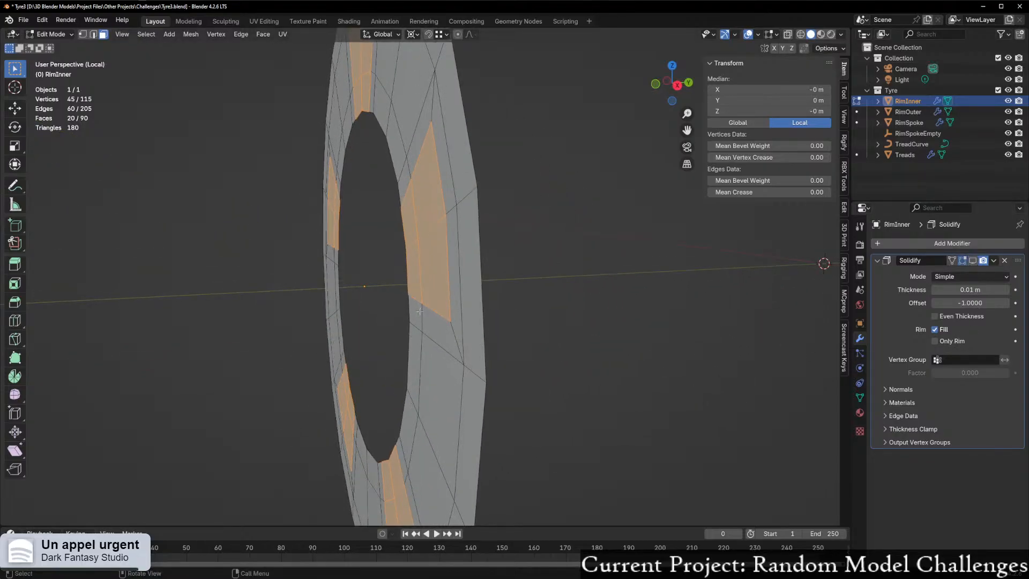
key("g")
key("y")
right_click(394, 316)
key("r")
key("y")
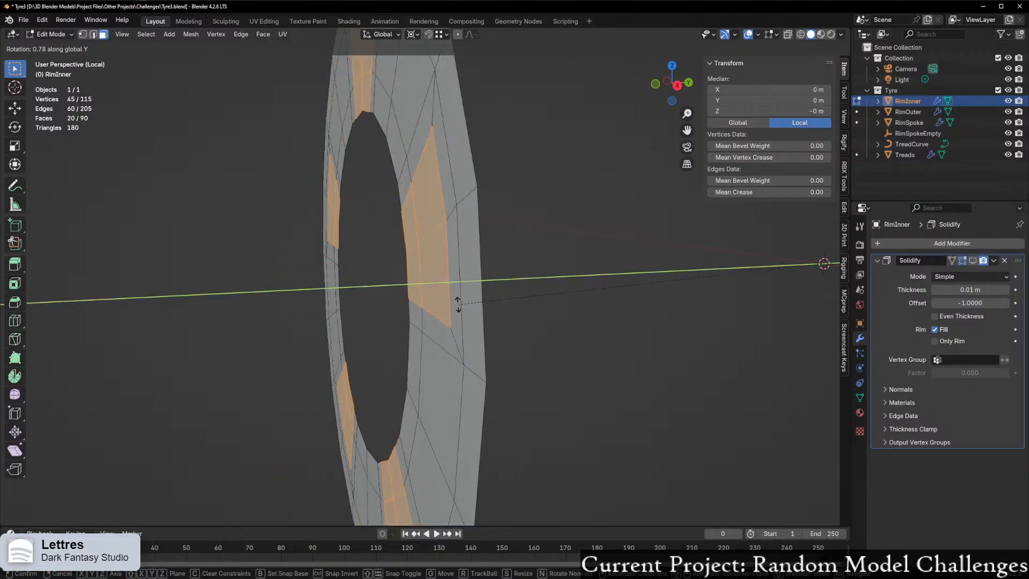
key("x")
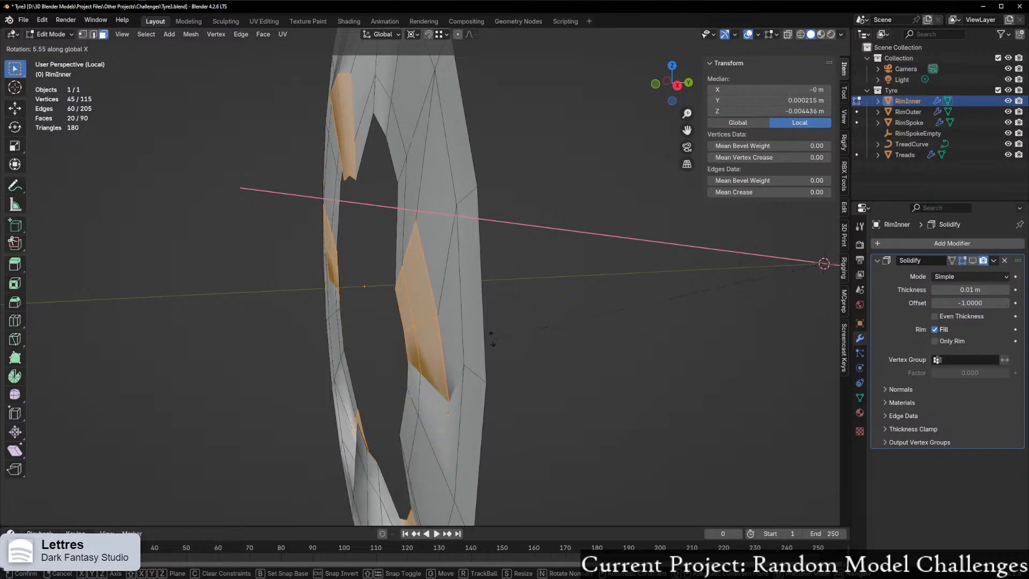
right_click(491, 338)
Step: Move the five inset face groups about 0.004 m along global Y to recess them in the hub ring
scroll(576, 339, "down", 4)
middle_click_drag(576, 339, 547, 357)
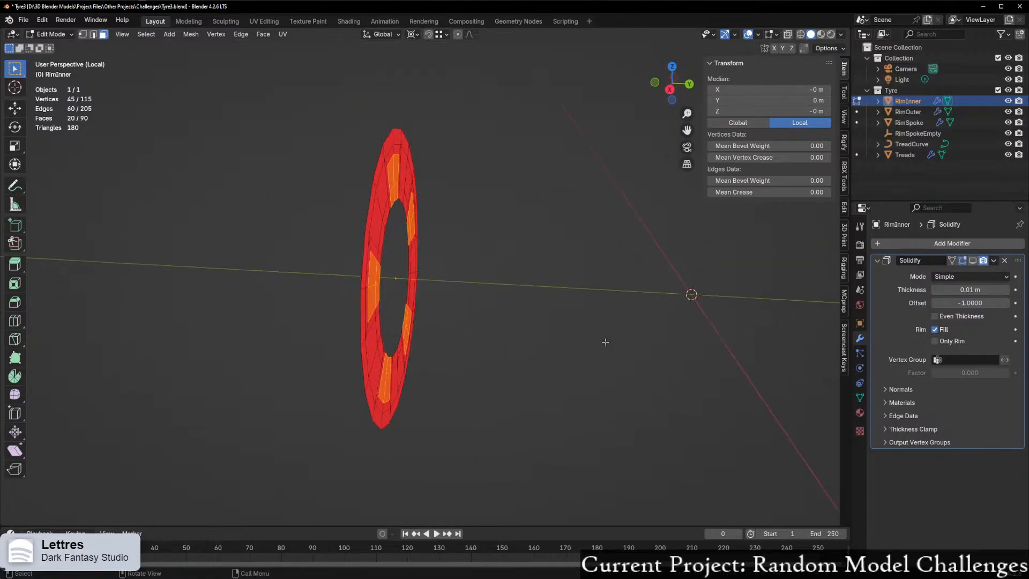
key("g")
key("x")
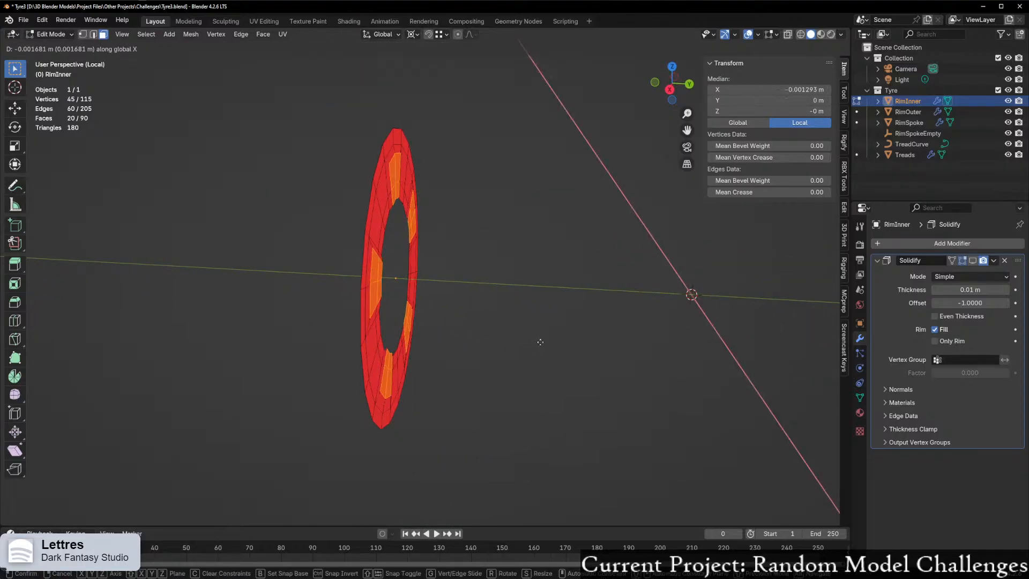
key("y")
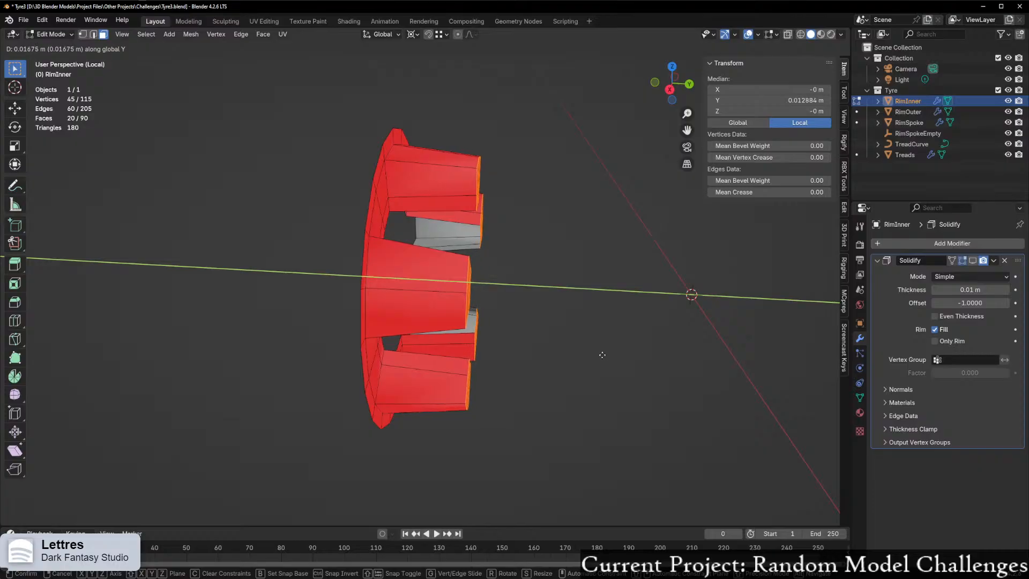
left_click(543, 360)
middle_click_drag(543, 360, 577, 359)
scroll(577, 358, "up", 6)
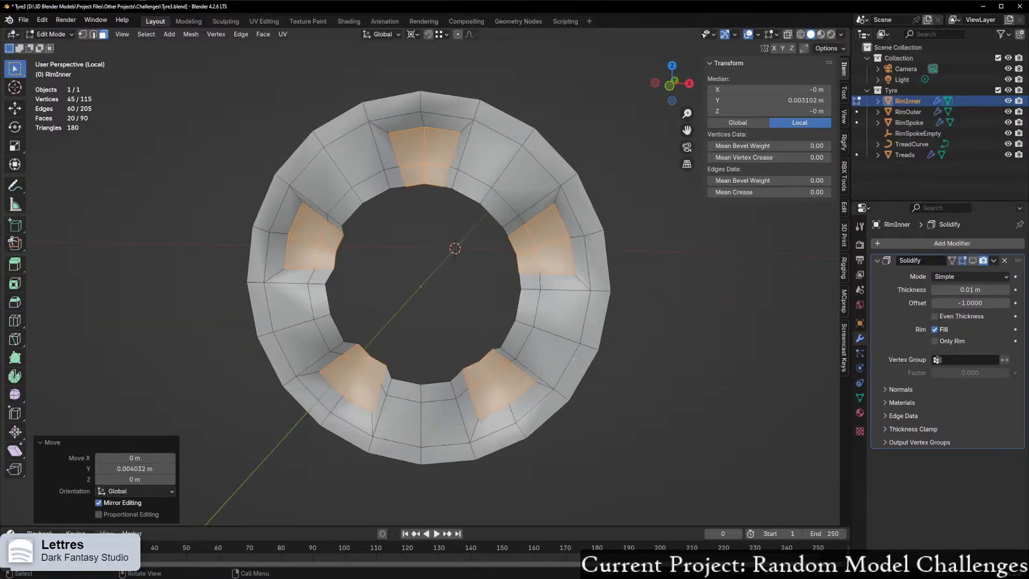
Step: Examine the five recessed pockets in the hub ring from the front and from the side
middle_click_drag(484, 437, 447, 395)
scroll(432, 388, "up", 3)
scroll(476, 388, "up", 2)
scroll(597, 315, "down", 4)
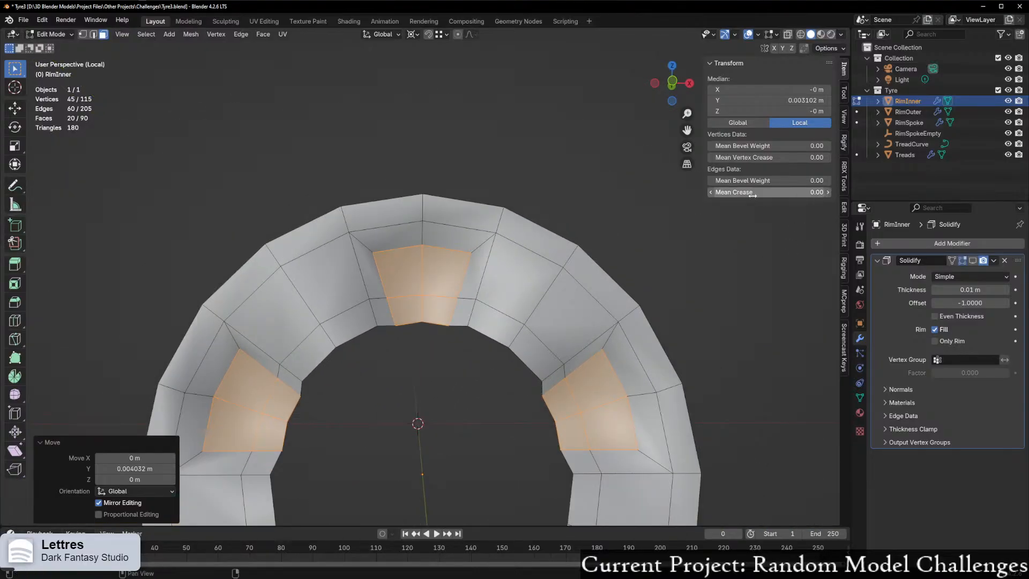
mouse_move(750, 193)
left_mouse_down()
mouse_move(809, 193)
mouse_move(749, 193)
left_mouse_up()
scroll(503, 375, "down", 1)
middle_click_drag(504, 381, 446, 397)
scroll(418, 360, "up", 2)
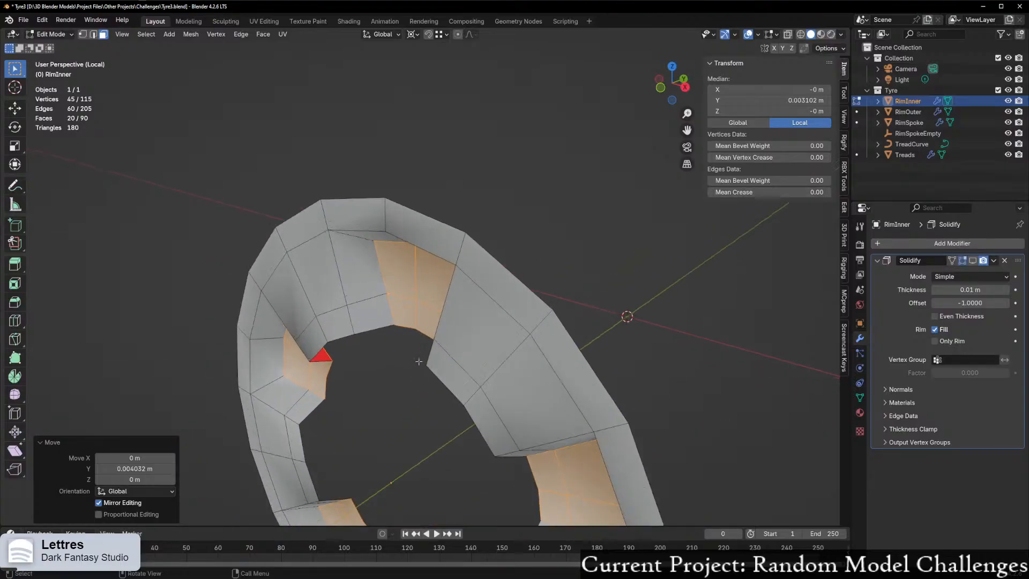
Step: Try adding a single centred loop cut around the sloped walls of the upper pocket, and undo it
middle_click_drag(418, 360, 391, 266)
scroll(423, 300, "up", 1)
key("ctrl+r")
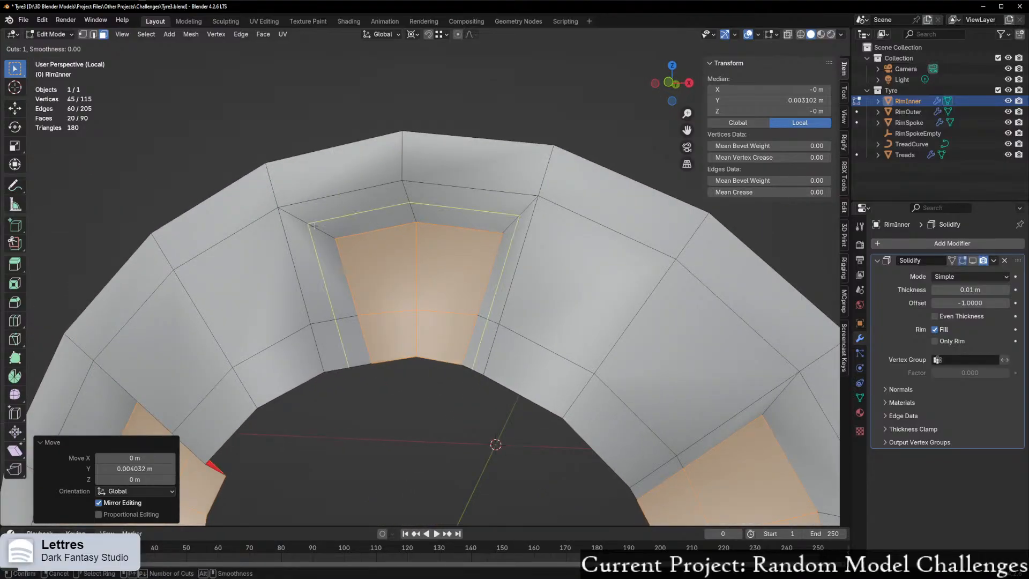
left_click(321, 227)
right_click(278, 218)
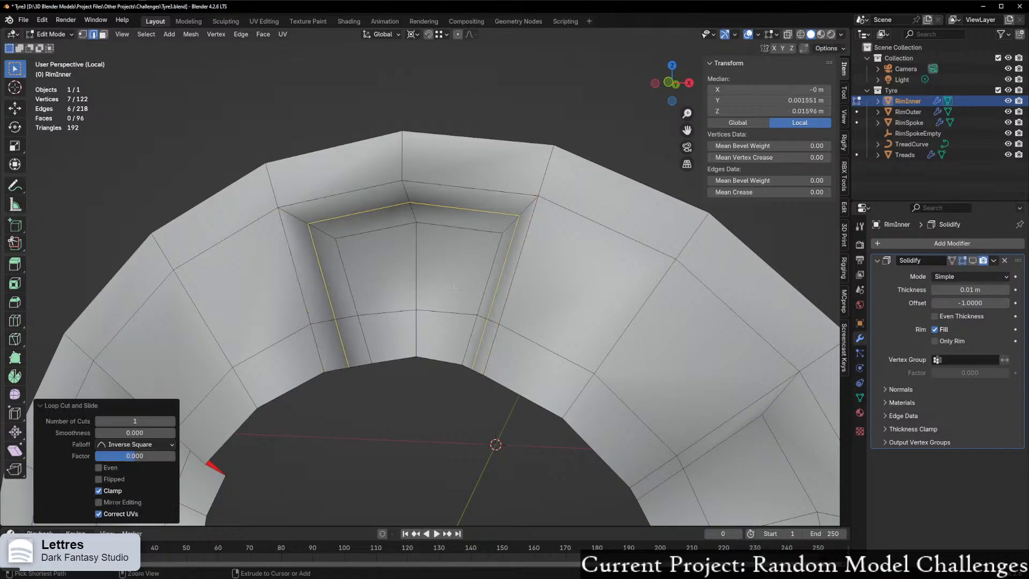
key("ctrl+z")
Step: Deselect the faces and check the recessed ring's shape with the Solidify modifier displayed in the viewport
scroll(386, 388, "down", 3)
left_click(396, 394)
middle_click_drag(425, 405, 254, 383)
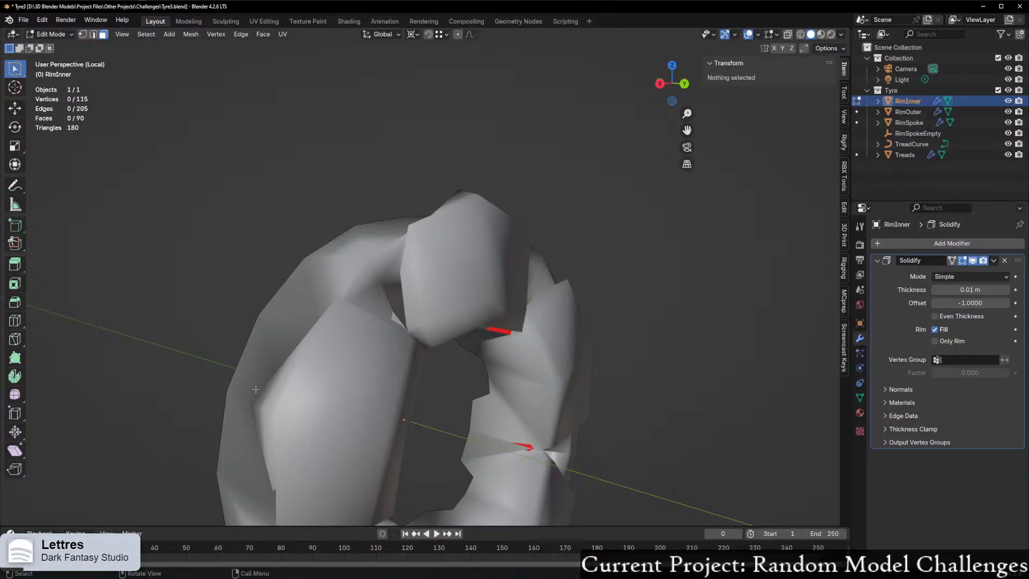
scroll(414, 401, "down", 4)
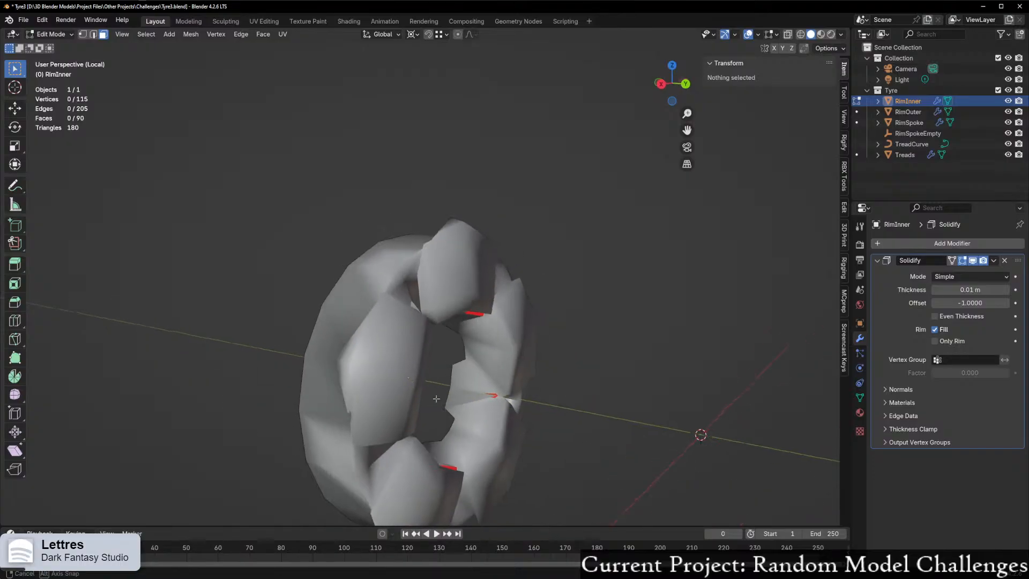
Step: Undo the recess and the inset on RimInner, back to the flat ring with the five face groups selected
key("ctrl+z")
middle_click_drag(429, 402, 550, 393)
key("ctrl+z")
key("ctrl+z")
key("ctrl+z")
key("ctrl+z")
key("ctrl+z")
key("ctrl+z")
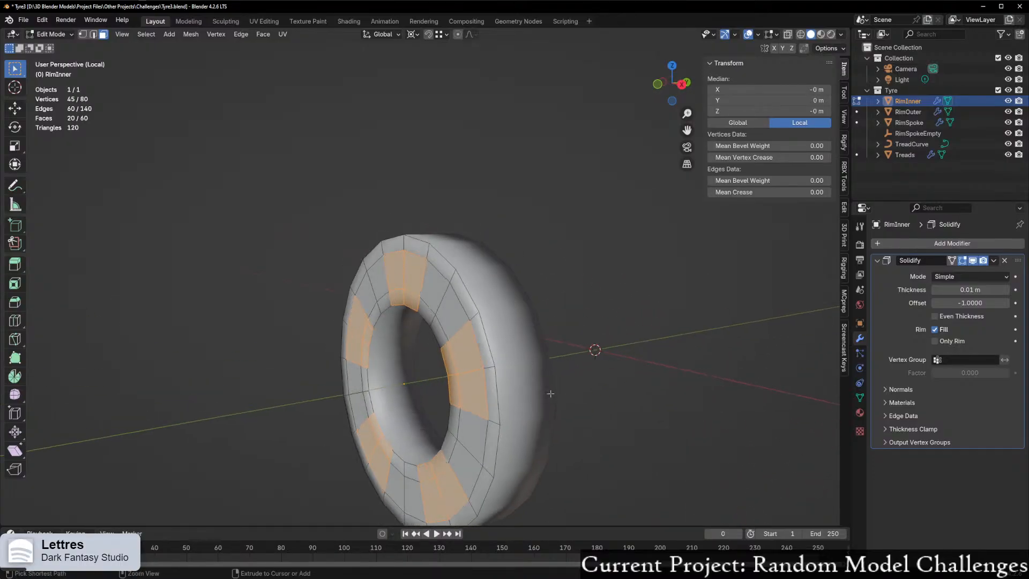
Step: Deselect all faces, return RimInner to Object Mode and apply its scale
left_click(690, 391)
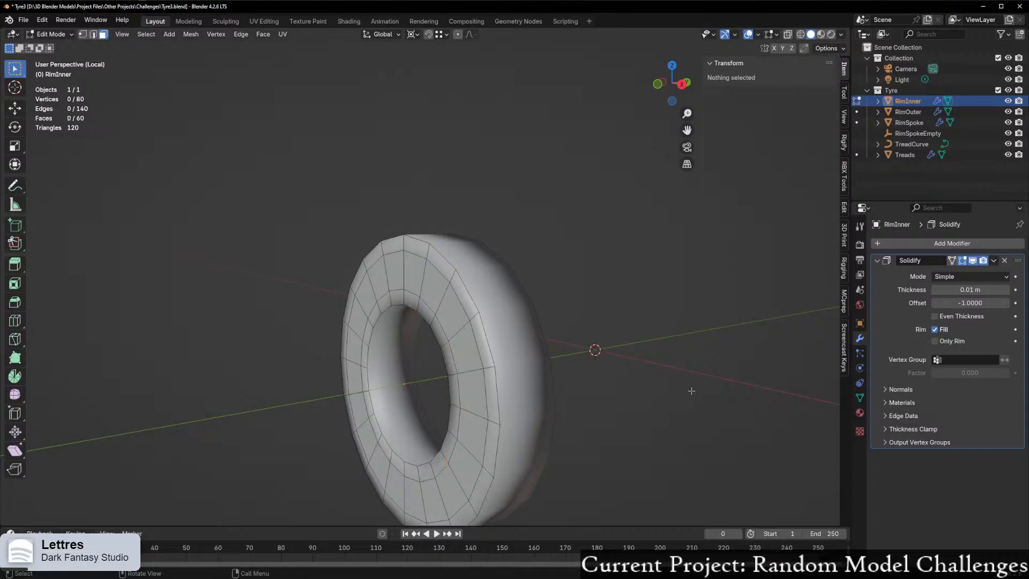
middle_click_drag(696, 399, 734, 398)
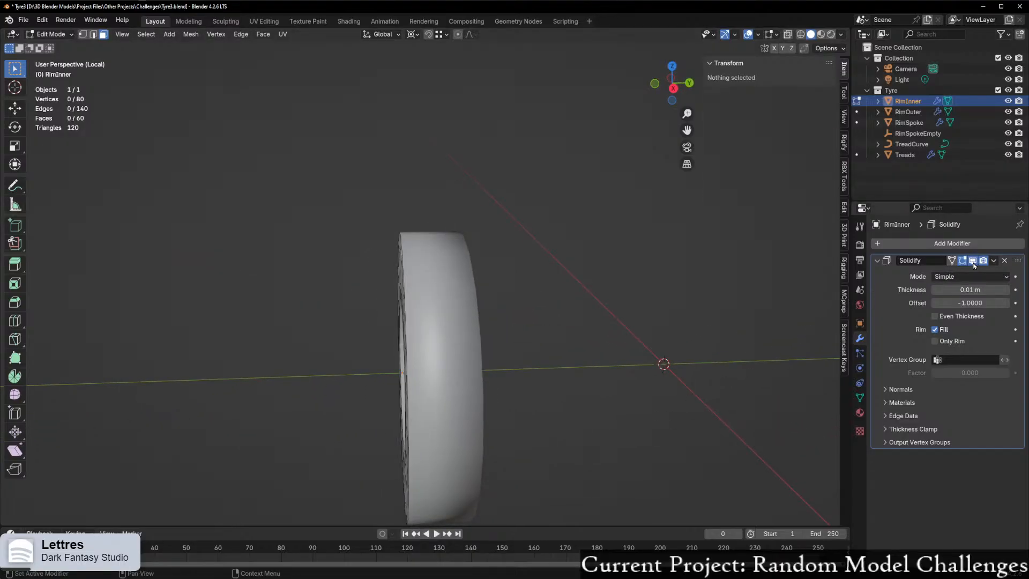
key("ctrl+Tab")
left_click(292, 374)
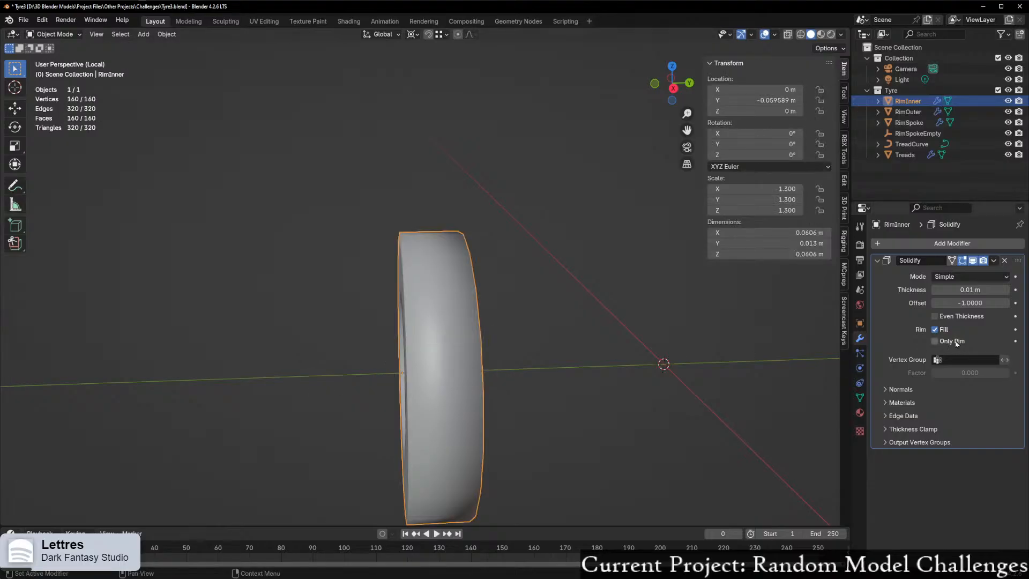
key("ctrl+a")
left_click(503, 369)
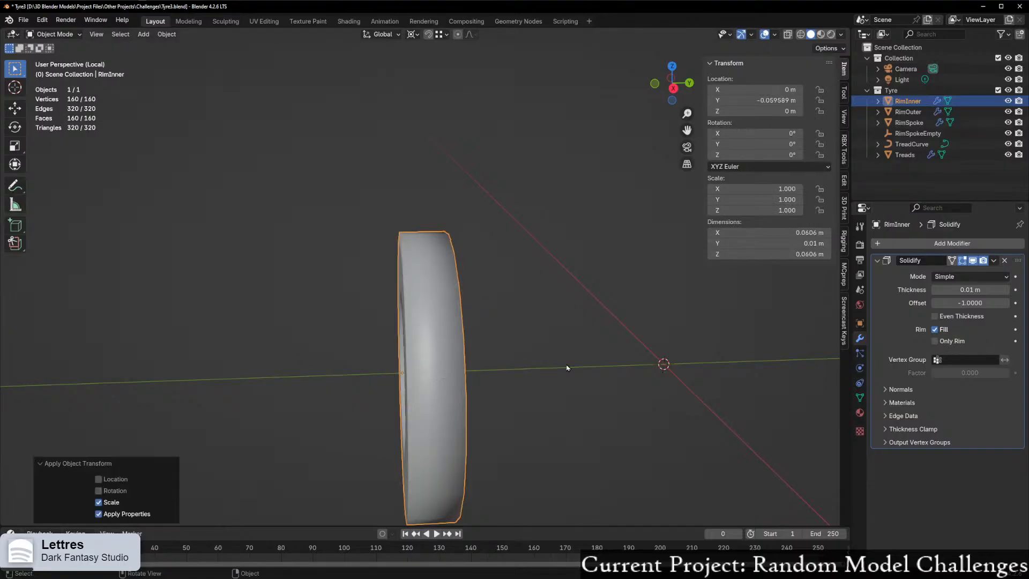
Step: Set RimInner's Solidify thickness to 0.02 m and leave local view to compare the hub with the spokes
middle_click_drag(399, 372, 460, 385)
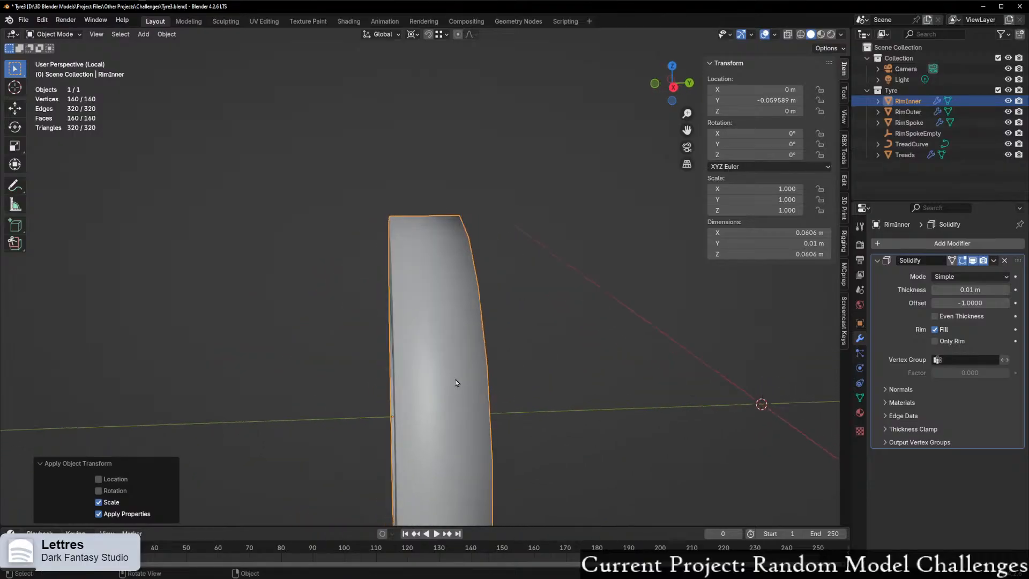
left_click(972, 289)
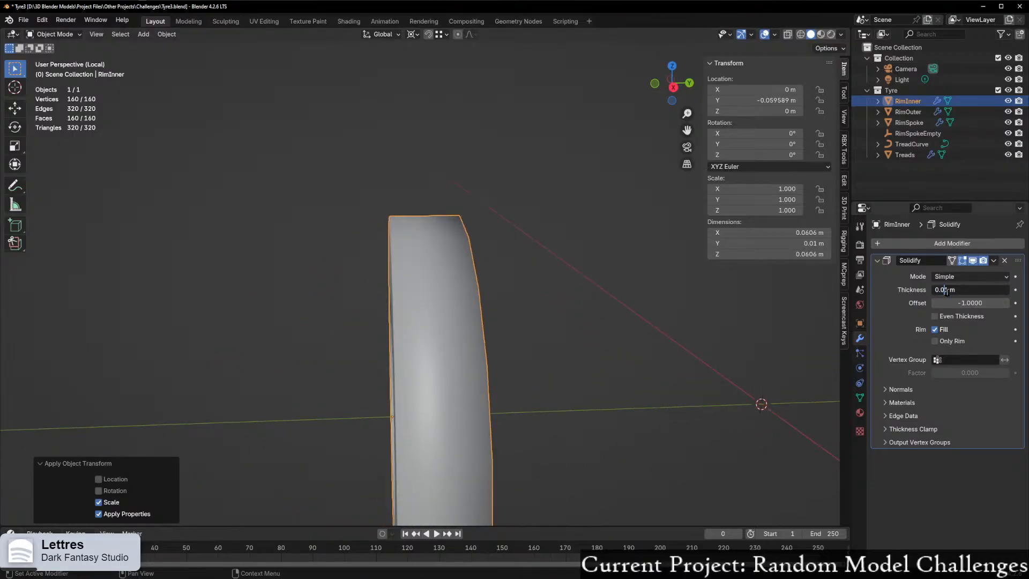
key("Return")
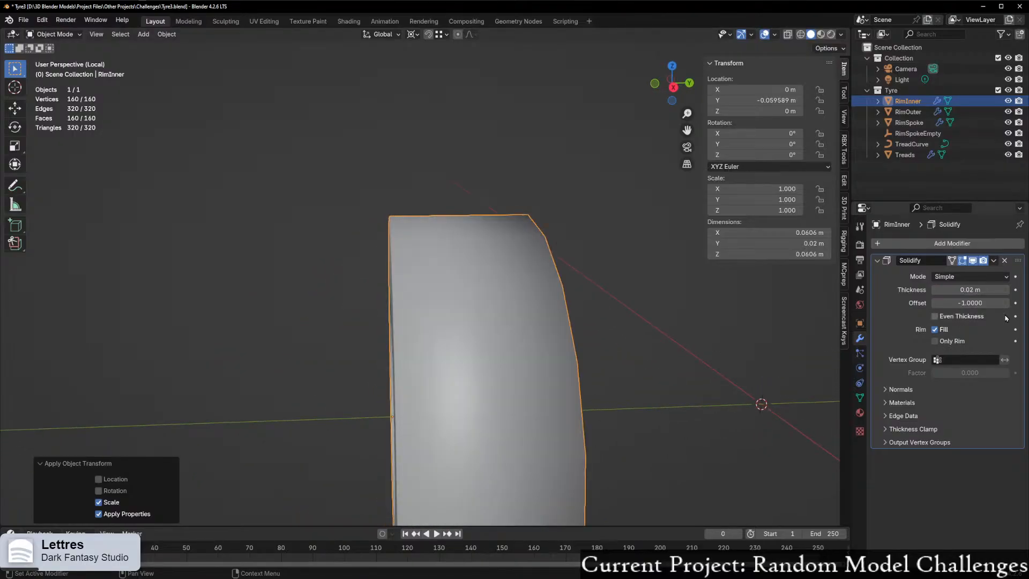
scroll(633, 290, "down", 4)
key("KP_Divide")
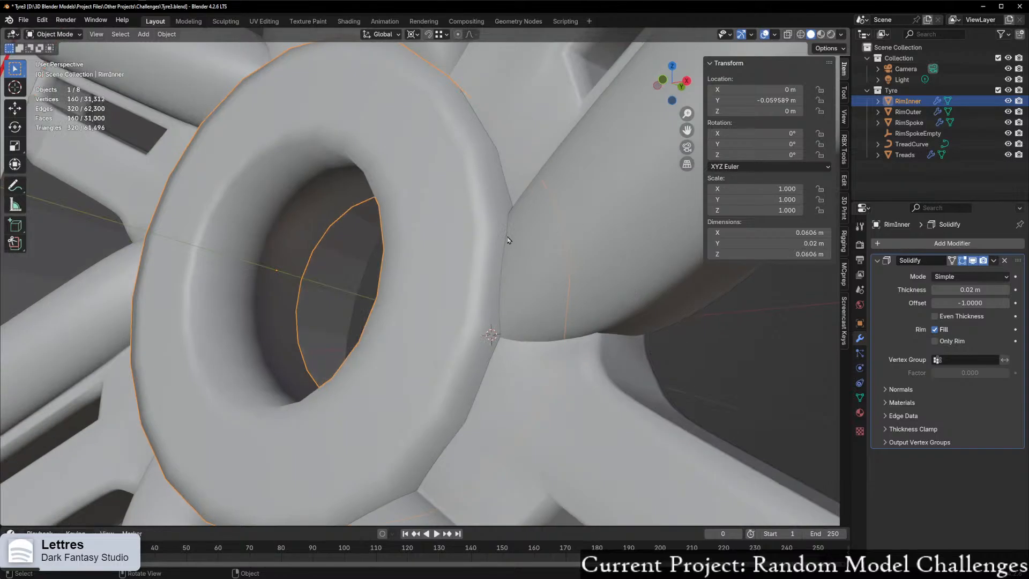
scroll(565, 305, "down", 6)
middle_click_drag(564, 305, 536, 300)
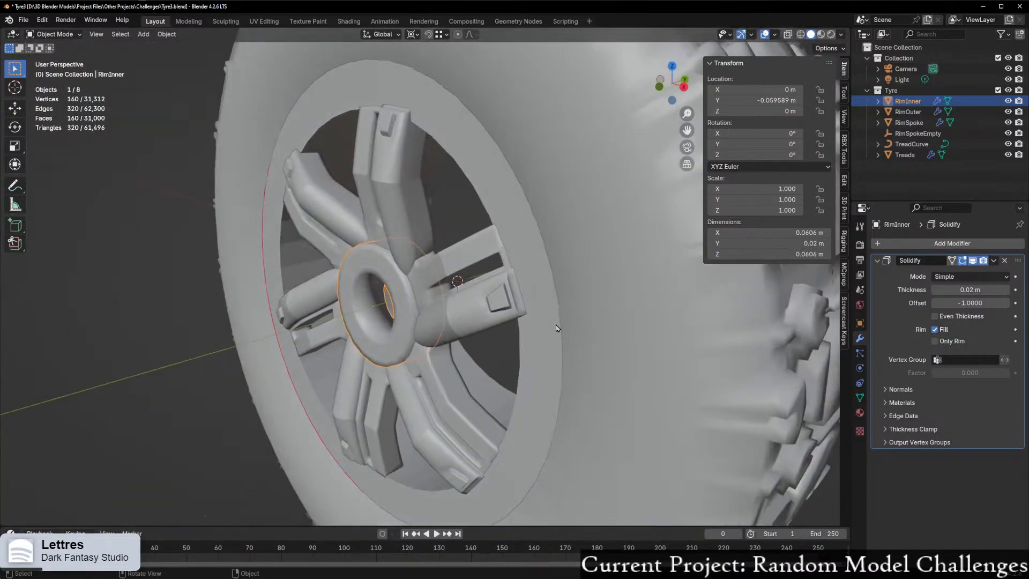
Step: Try a Solidify thickness of 0.03 m on RimInner, inspect the back of the hub, and undo it
left_click(978, 290)
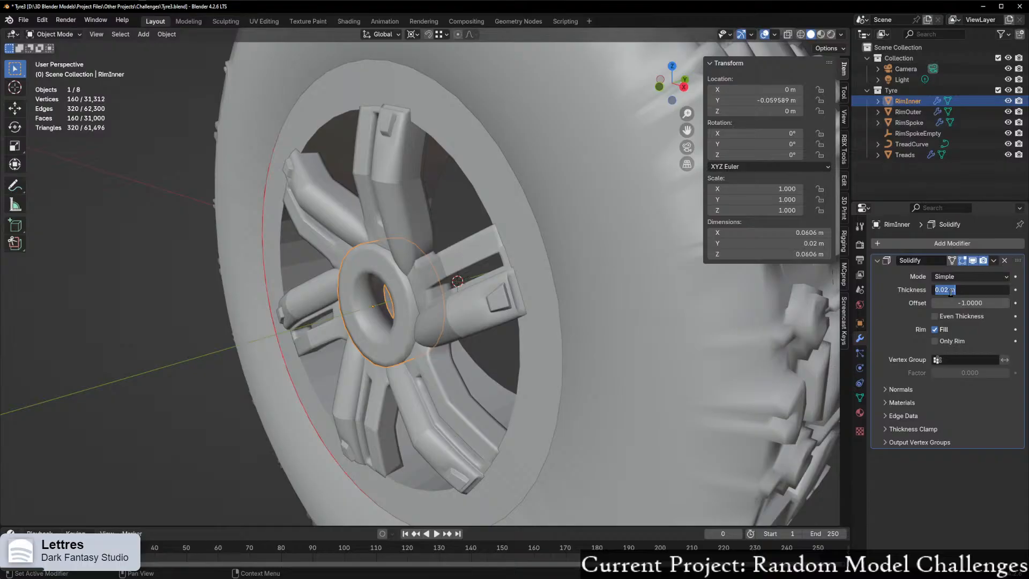
key("Return")
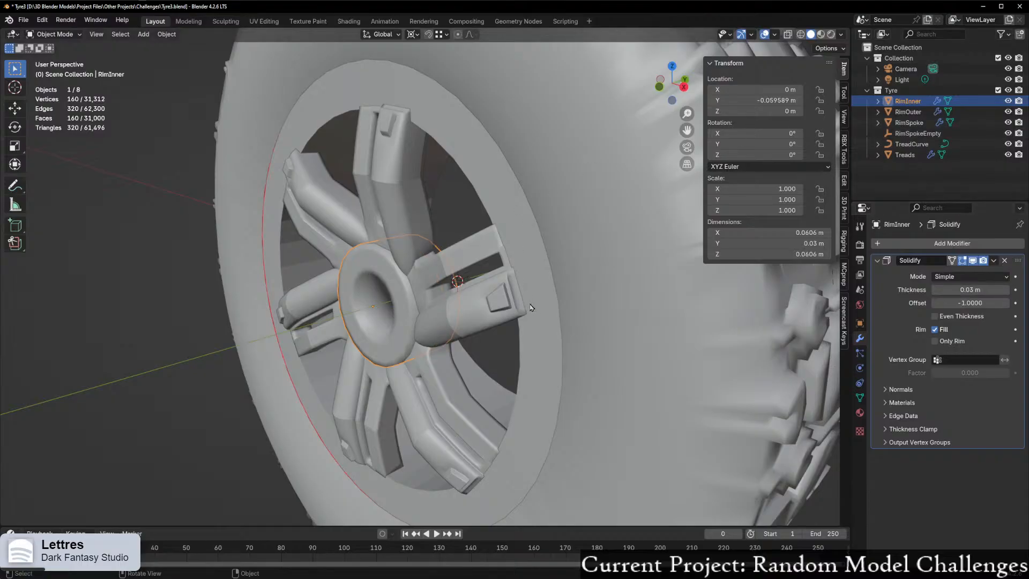
middle_click_drag(439, 300, 436, 324)
scroll(429, 305, "up", 2)
scroll(408, 314, "up", 4)
scroll(452, 310, "down", 2)
scroll(436, 324, "up", 2)
key("ctrl+z")
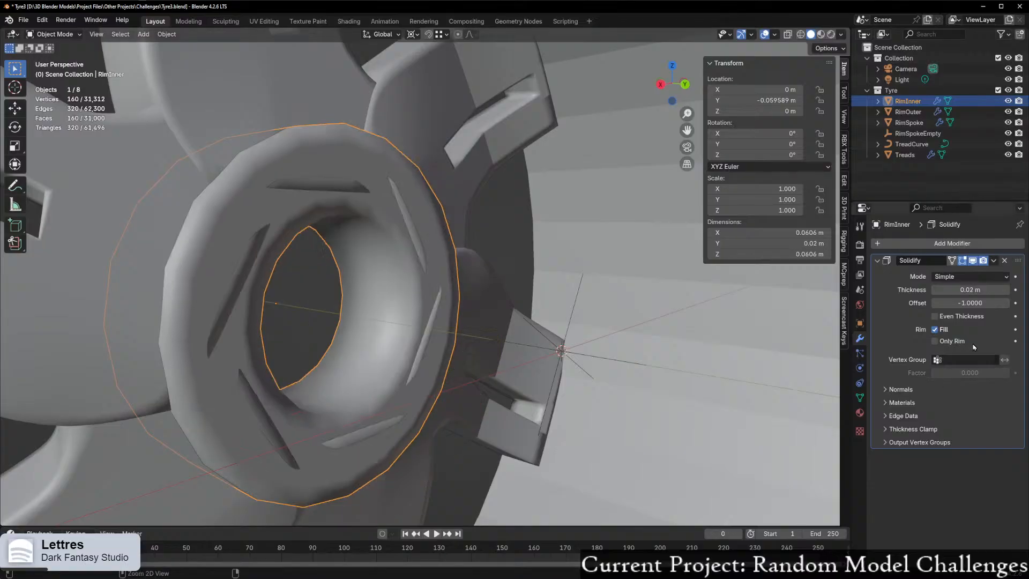
Step: Set RimInner's Solidify thickness to 0.025 m and check the hub's fit against the spokes
left_click(970, 291)
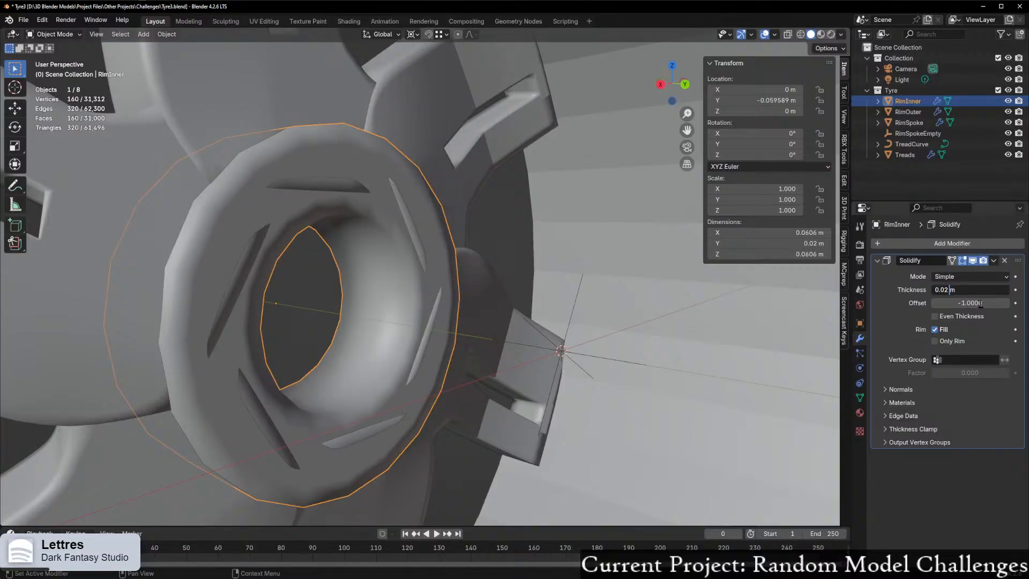
key("Return")
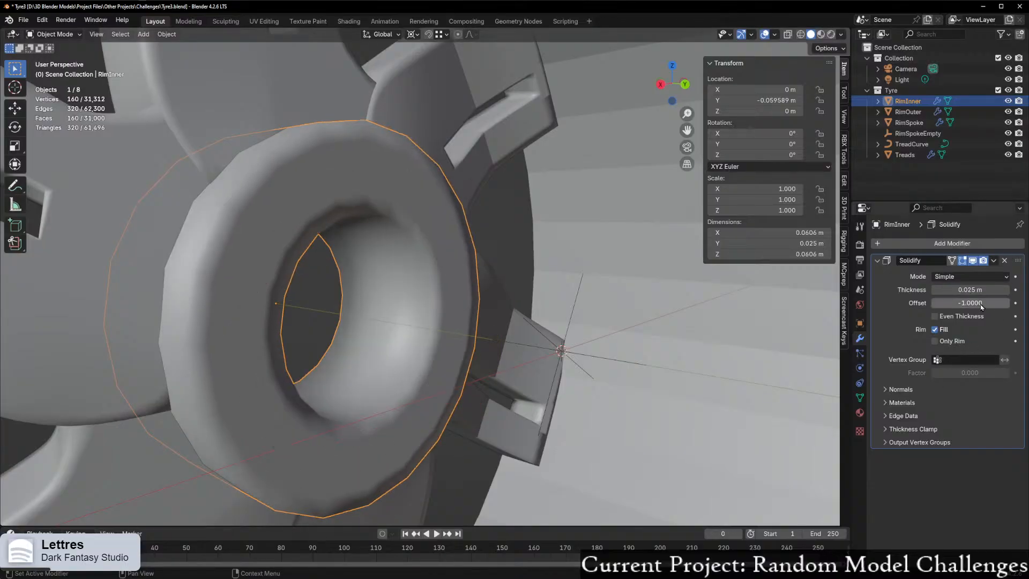
scroll(292, 309, "down", 2)
middle_click_drag(295, 308, 434, 317)
scroll(442, 318, "down", 4)
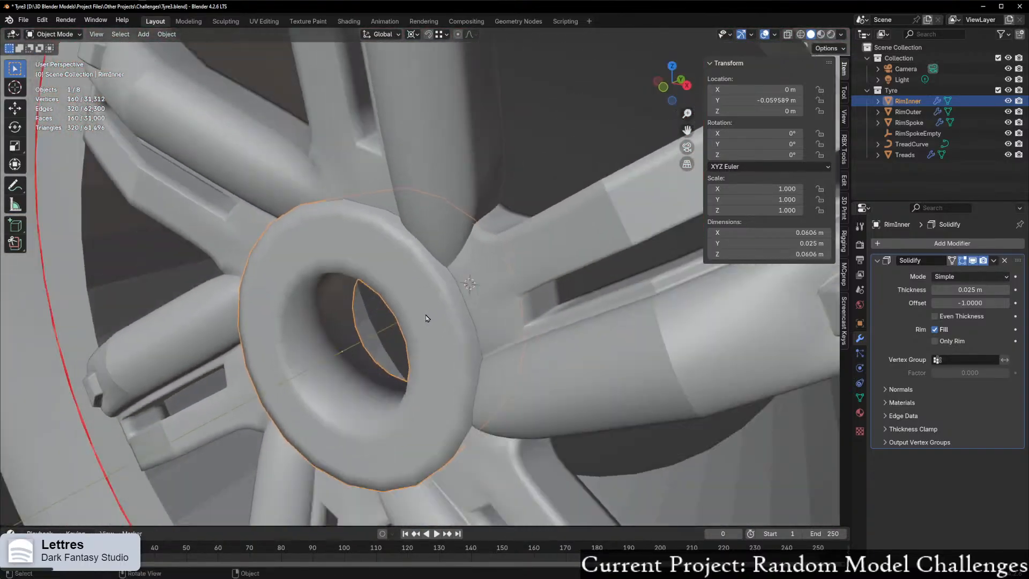
Step: Apply the Solidify modifier to RimInner and return to editing its mesh
key("ctrl+Tab")
key("Tab")
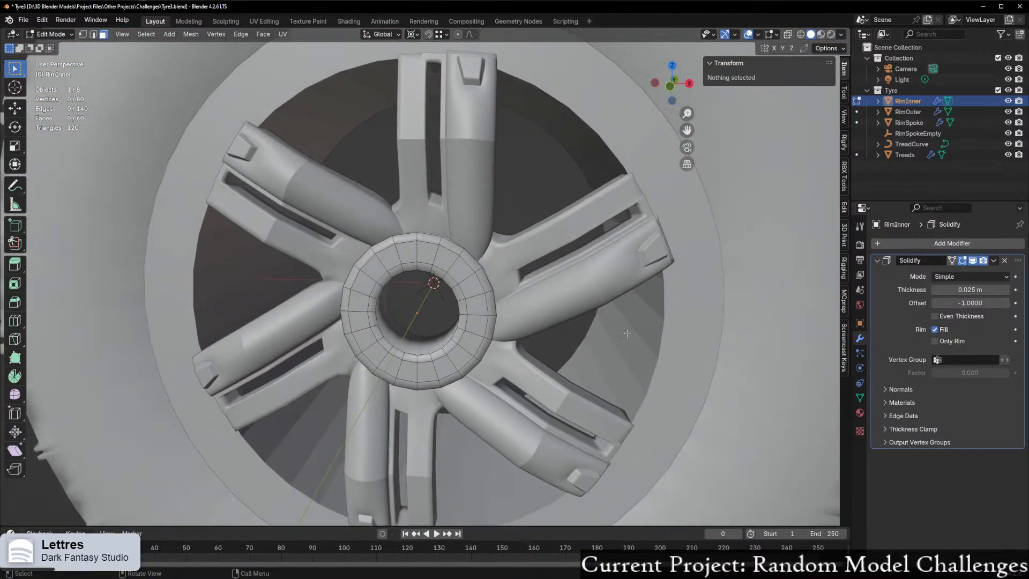
key("ctrl+a")
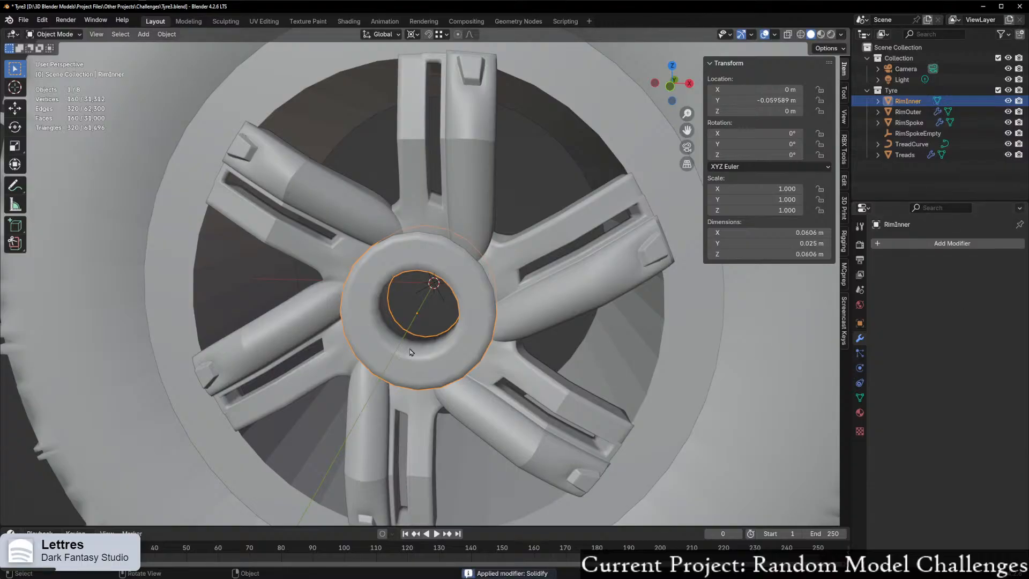
key("Tab")
scroll(679, 133, "up", 4)
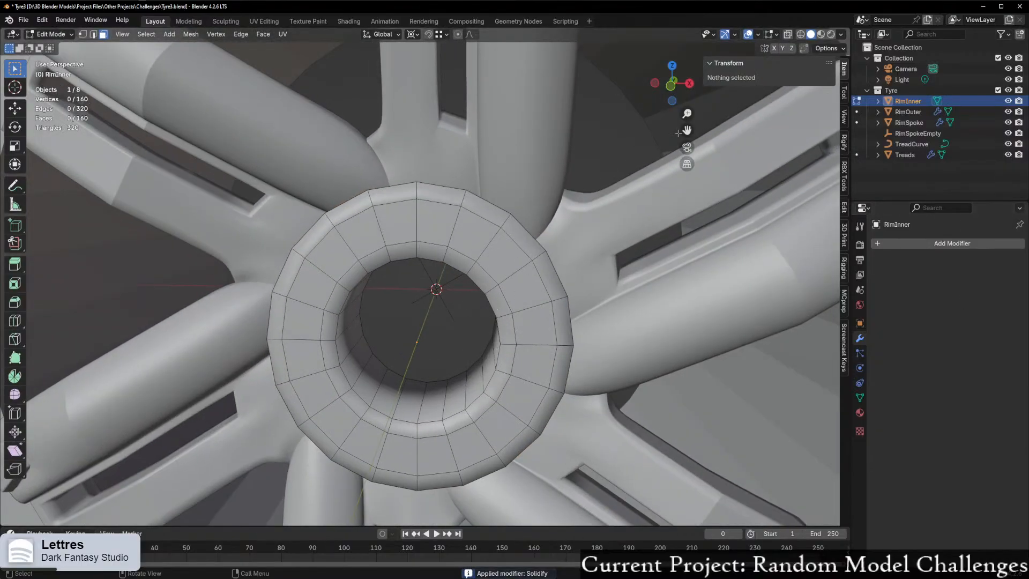
Step: Try selecting five two-segment-wide face groups around the ring in front view, and clear the selection
left_click(670, 85)
scroll(470, 232, "up", 3)
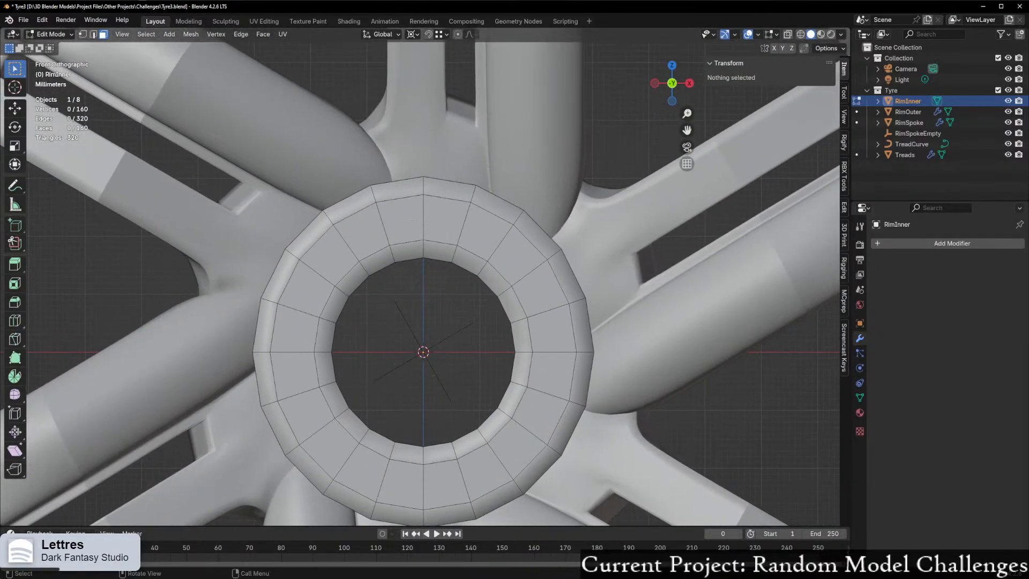
left_click_drag(411, 220, 448, 250)
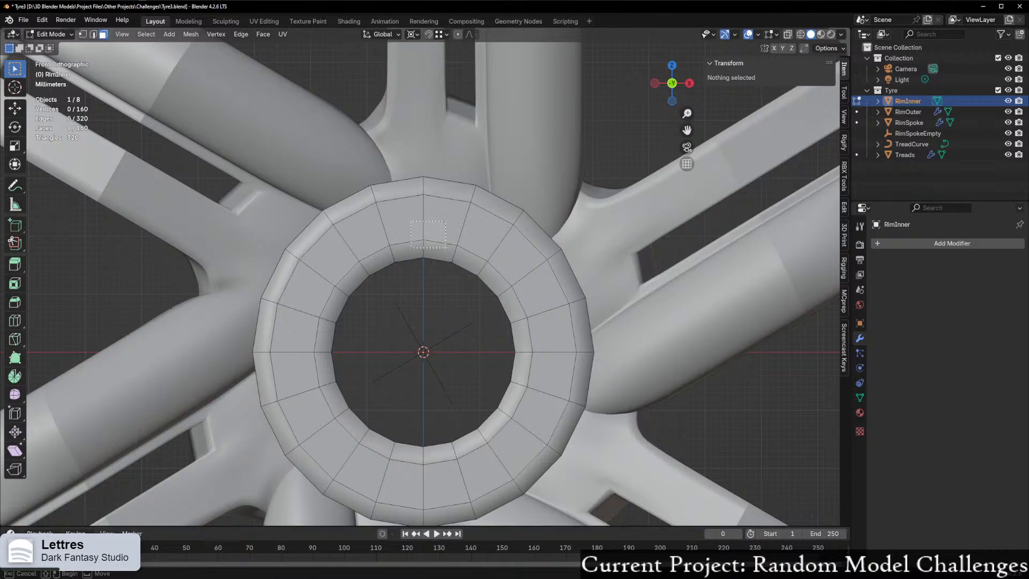
left_click_drag(521, 304, 544, 336, "shift")
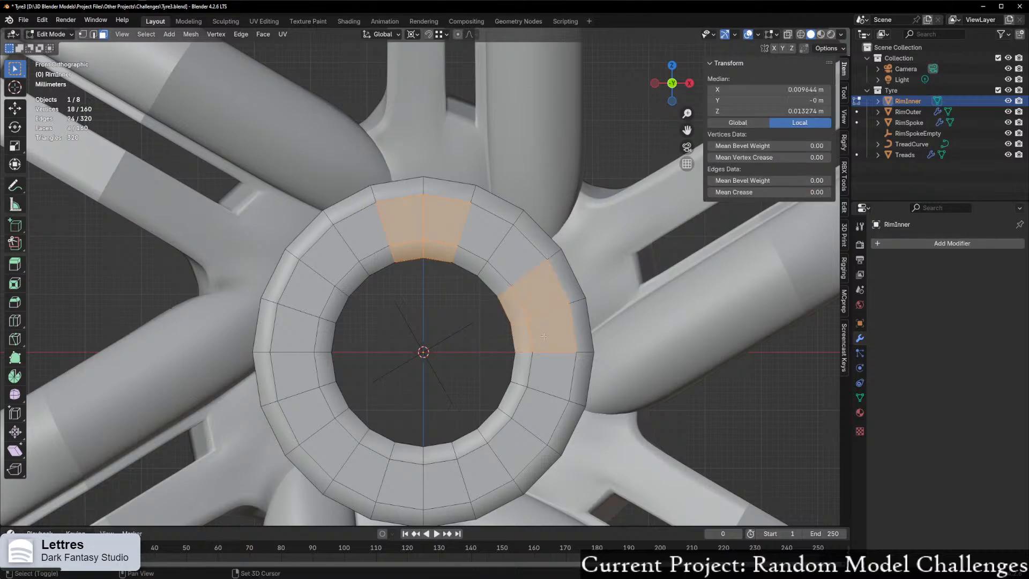
left_click_drag(492, 440, 482, 454, "shift")
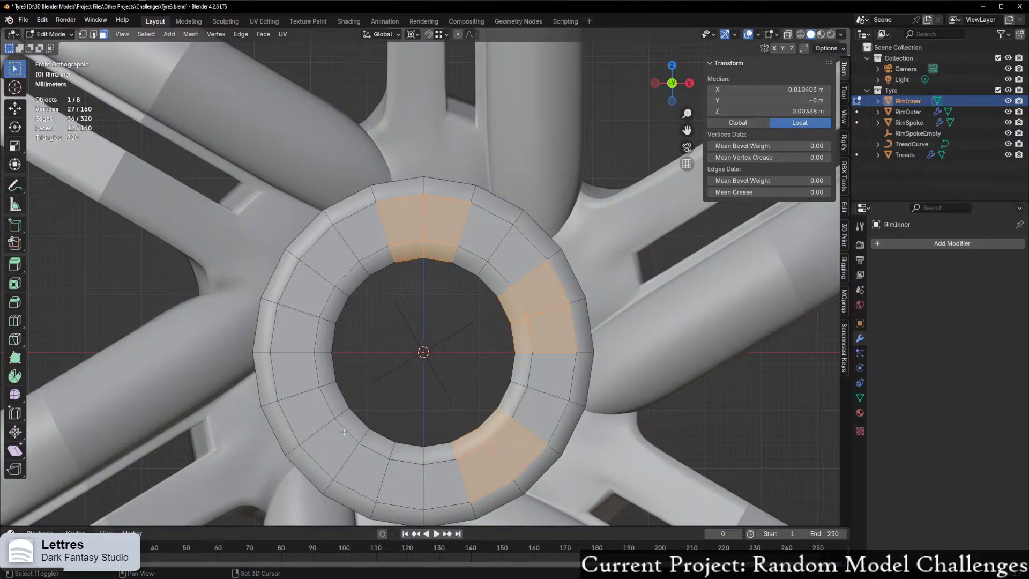
left_click_drag(344, 431, 352, 455, "shift")
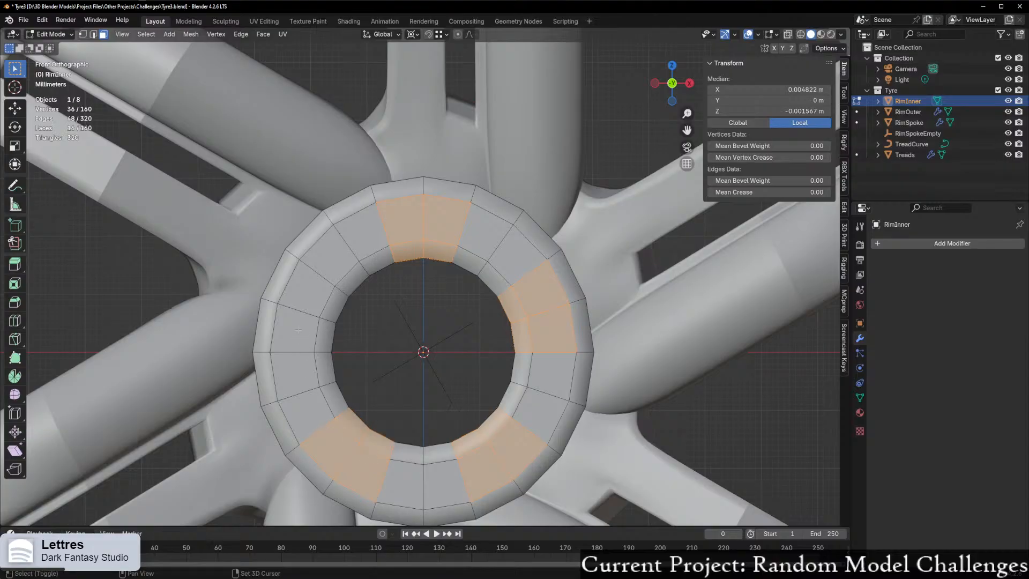
left_click_drag(301, 312, 316, 335, "shift")
scroll(390, 365, "down", 4)
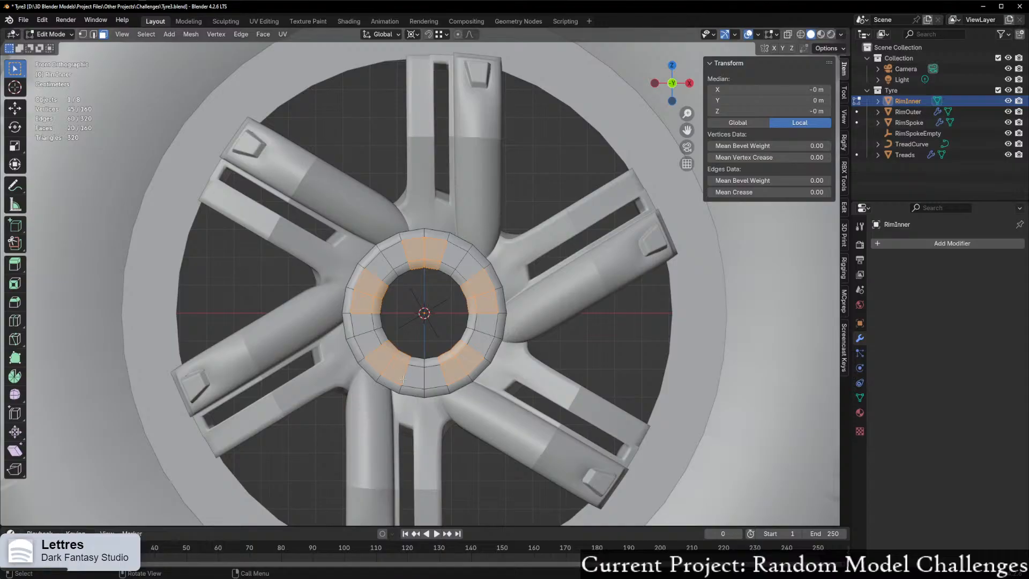
scroll(408, 379, "up", 3)
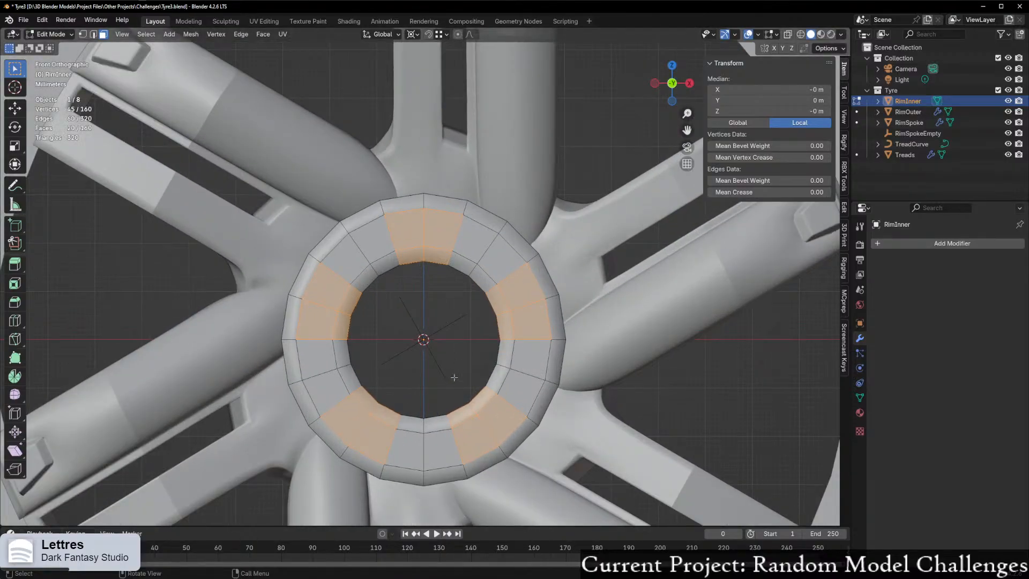
key("alt+a")
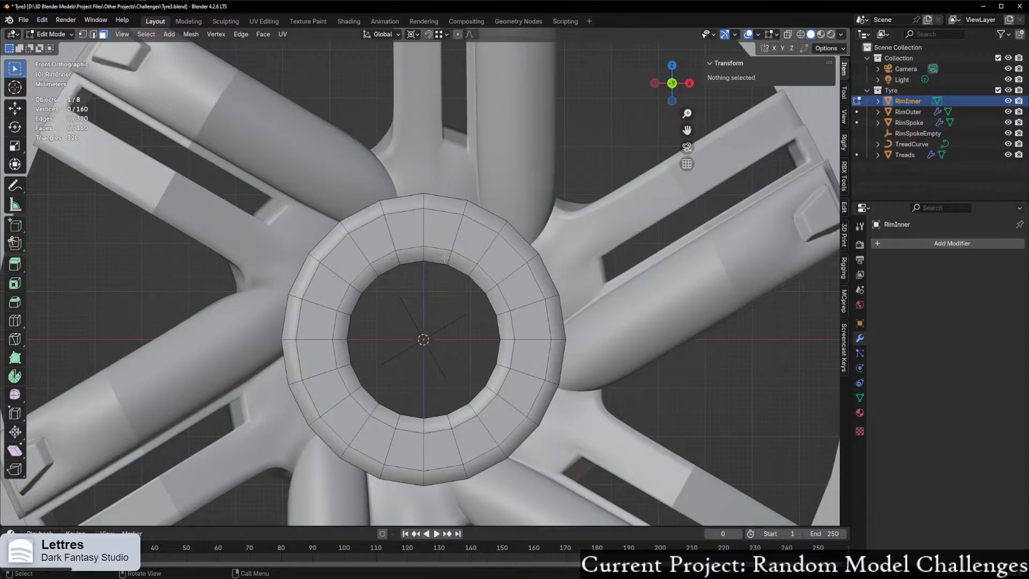
Step: Try selecting single-segment face groups spaced around RimInner's ring to match the spokes, and clear the selection
left_click(445, 228, "shift")
left_click(440, 254, "shift")
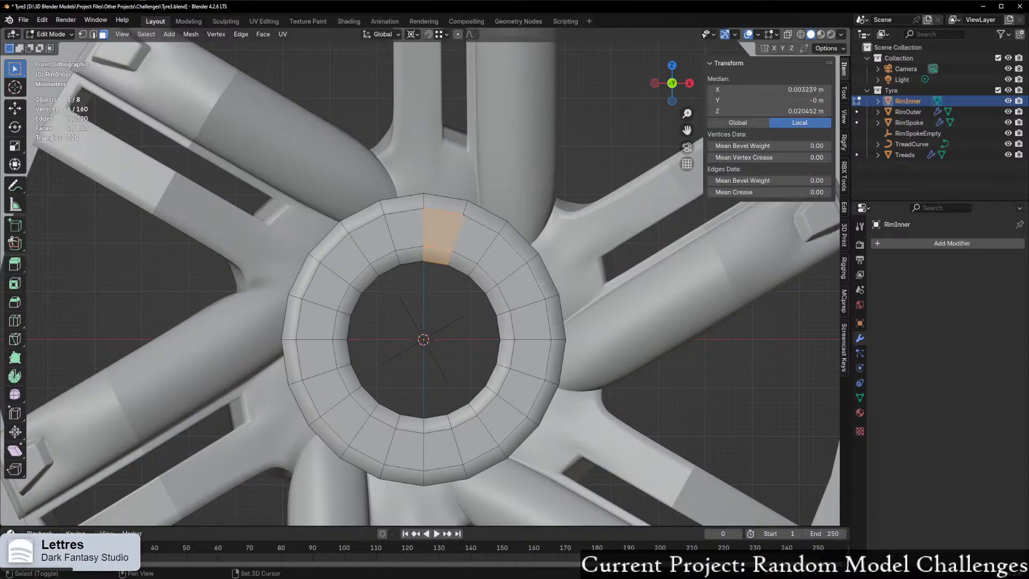
left_click_drag(523, 289, 496, 299, "shift")
left_click_drag(502, 412, 535, 403, "shift")
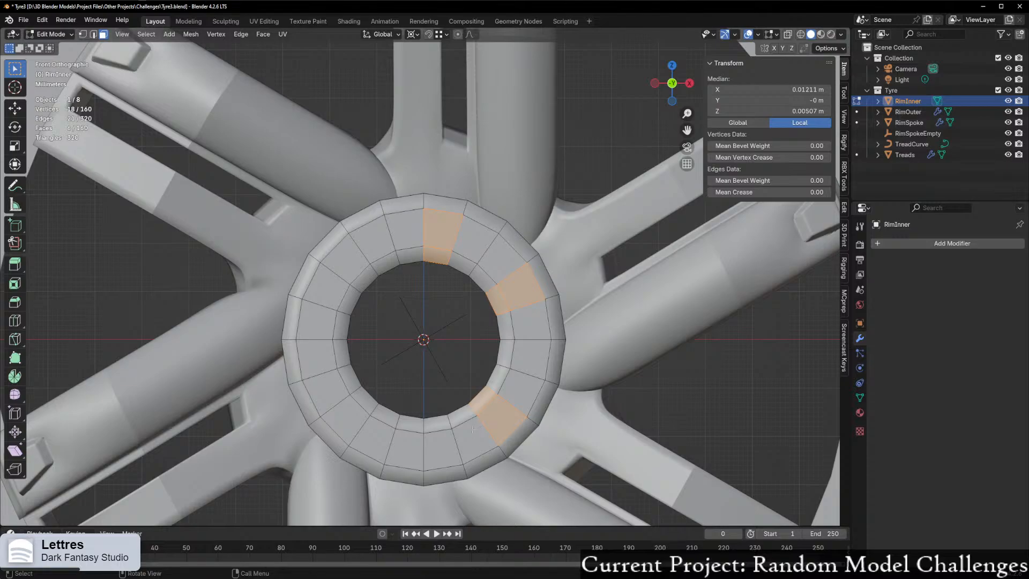
scroll(437, 454, "down", 3)
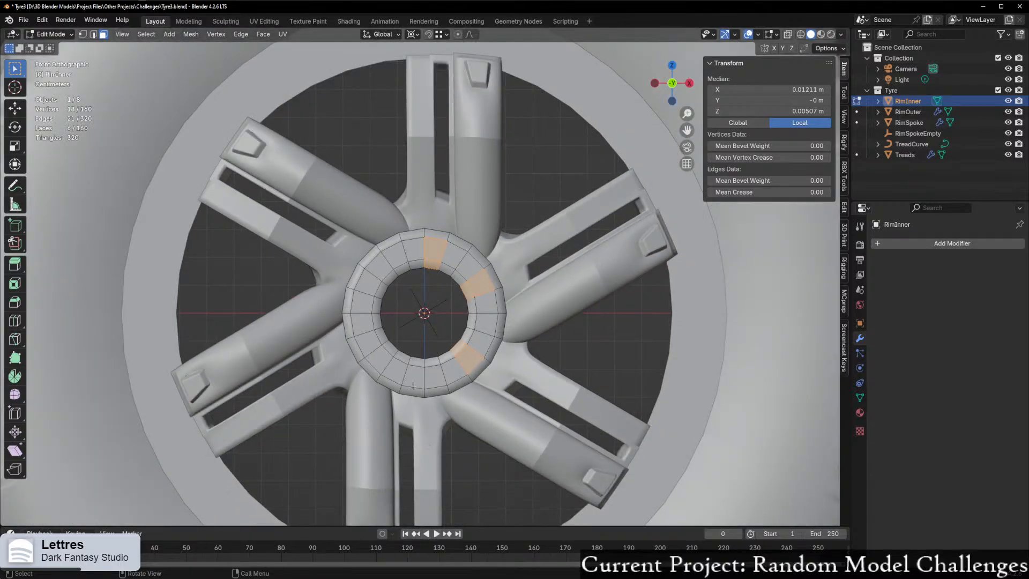
scroll(413, 386, "up", 3)
left_click_drag(412, 375, 414, 390, "shift")
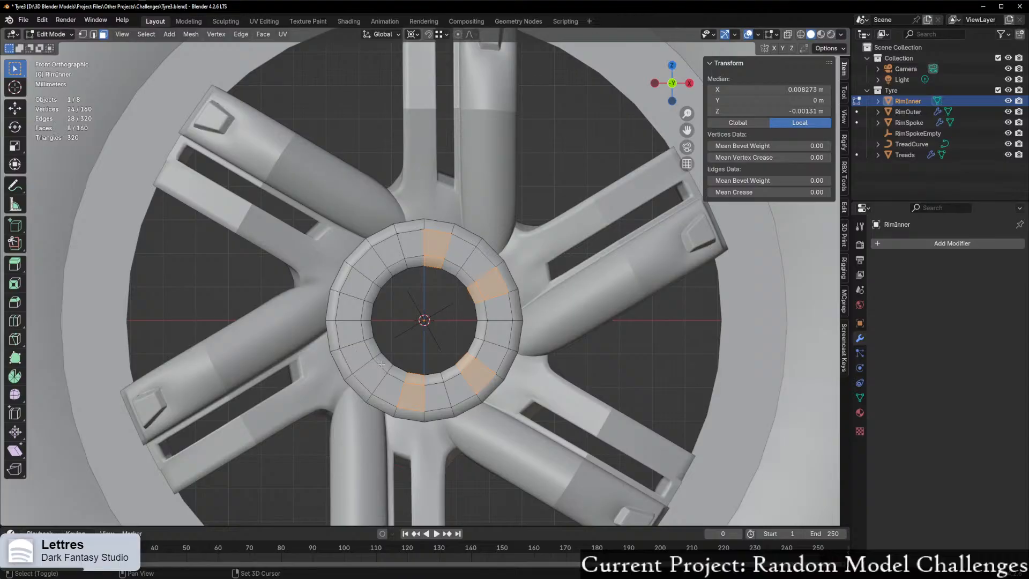
scroll(382, 364, "up", 2)
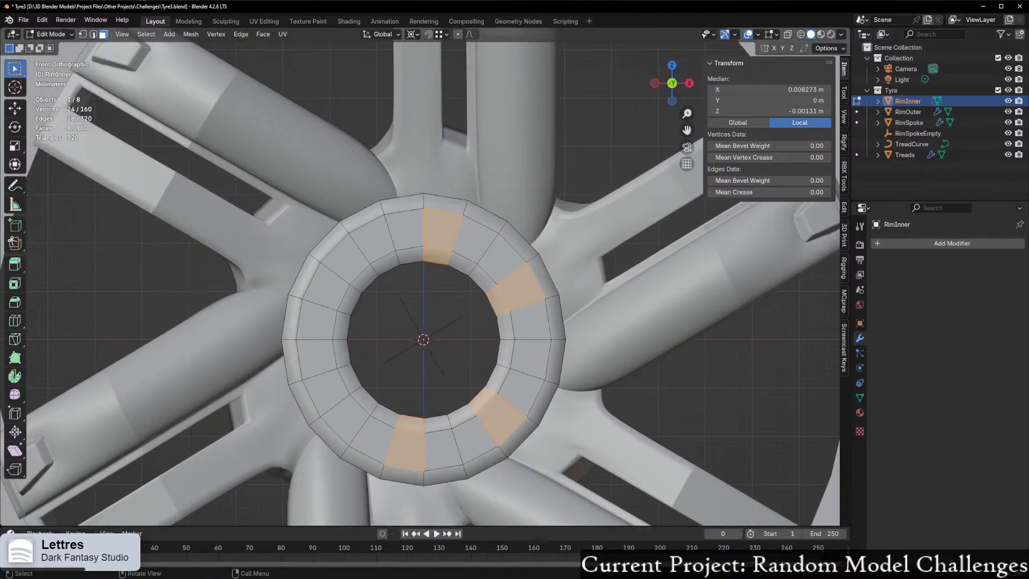
left_click(460, 303)
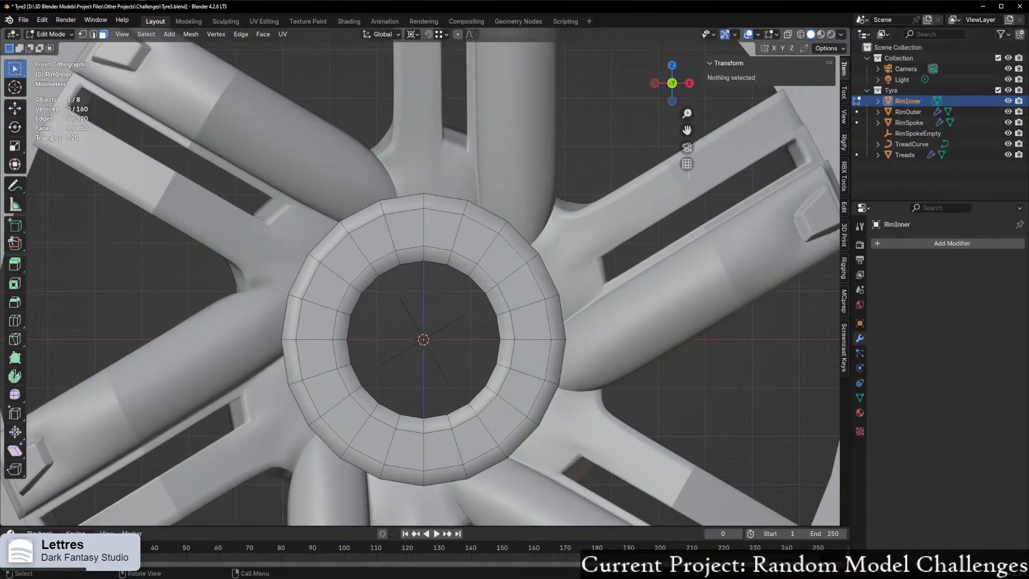
Step: Stop editing RimInner's mesh and return to Object Mode with the hub and spokes in front view
scroll(610, 163, "down", 4)
scroll(610, 163, "up", 2)
scroll(610, 163, "up", 3, "shift")
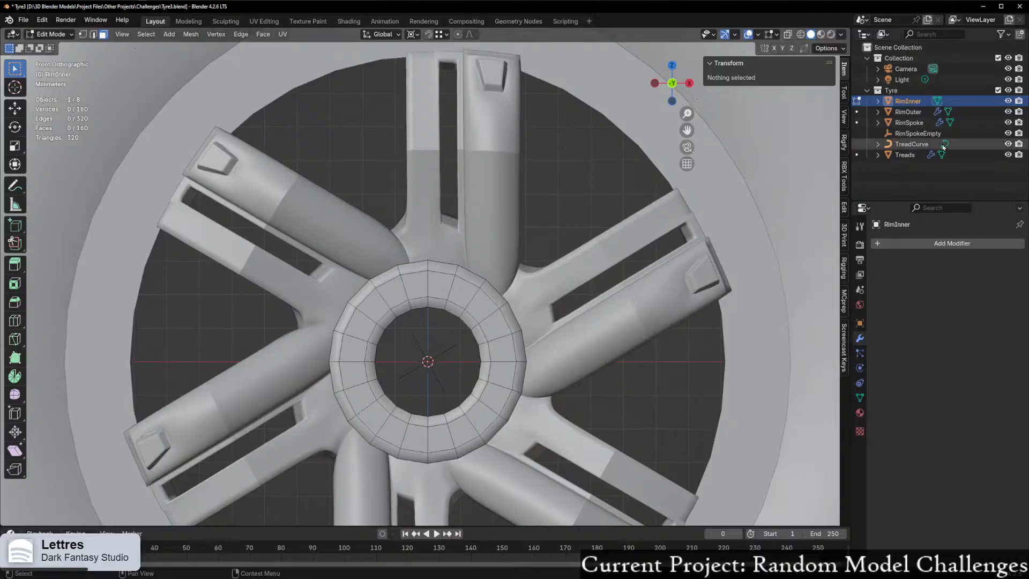
key("ctrl+Tab")
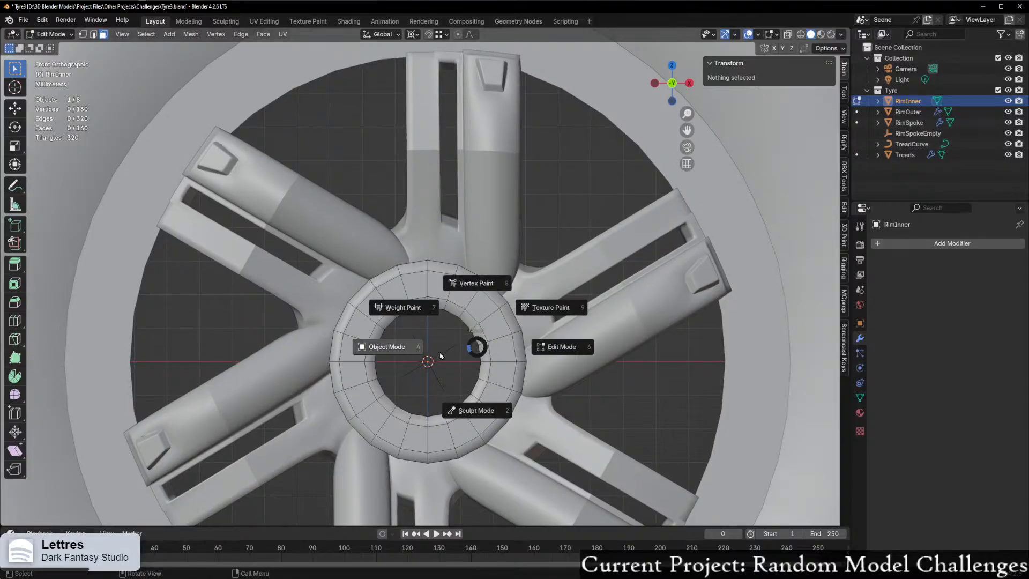
left_click(391, 345)
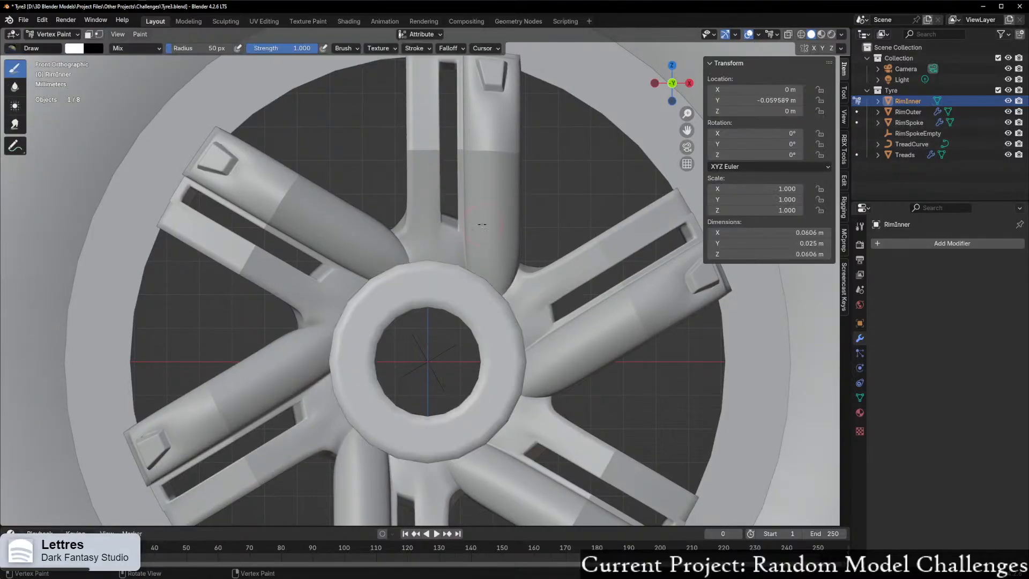
Step: Try rotating RimSpokeEmpty slightly about the global Y axis and cancel the rotation
left_click(427, 360)
key("r")
key("x")
key("y")
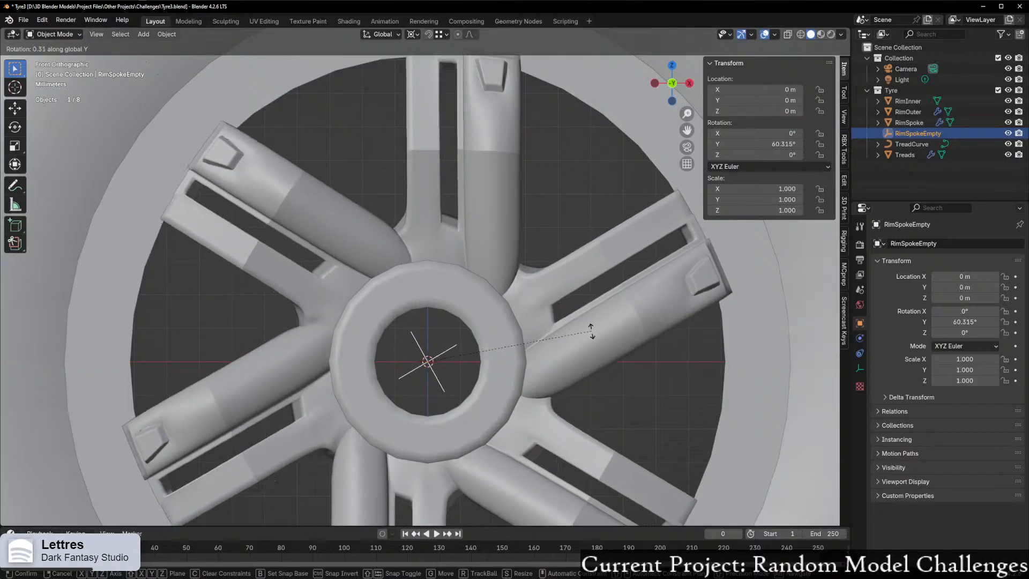
key("Escape")
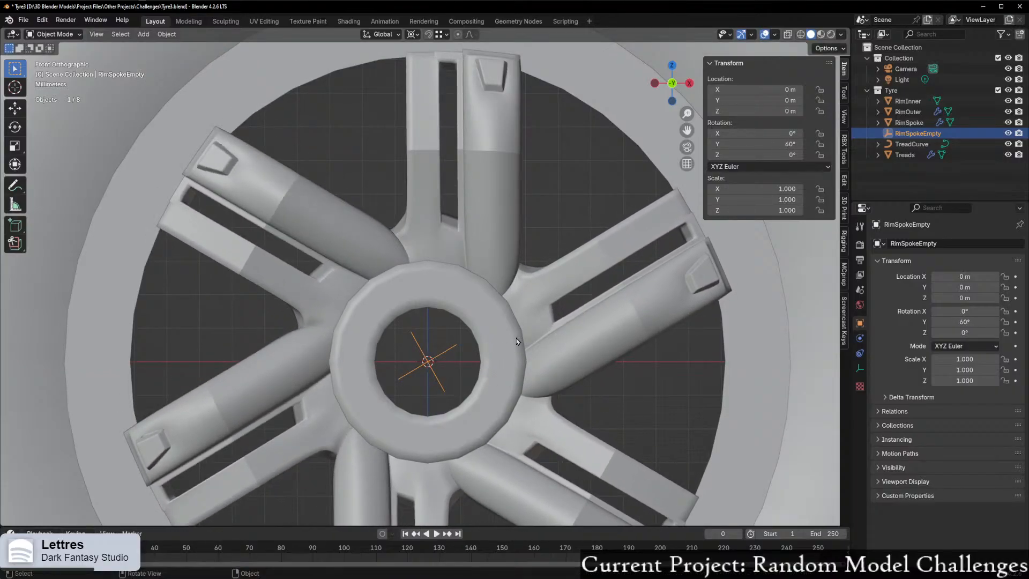
Step: Try moving RimSpoke about -0.0065 m along the global X axis, and undo the move
left_click(507, 255)
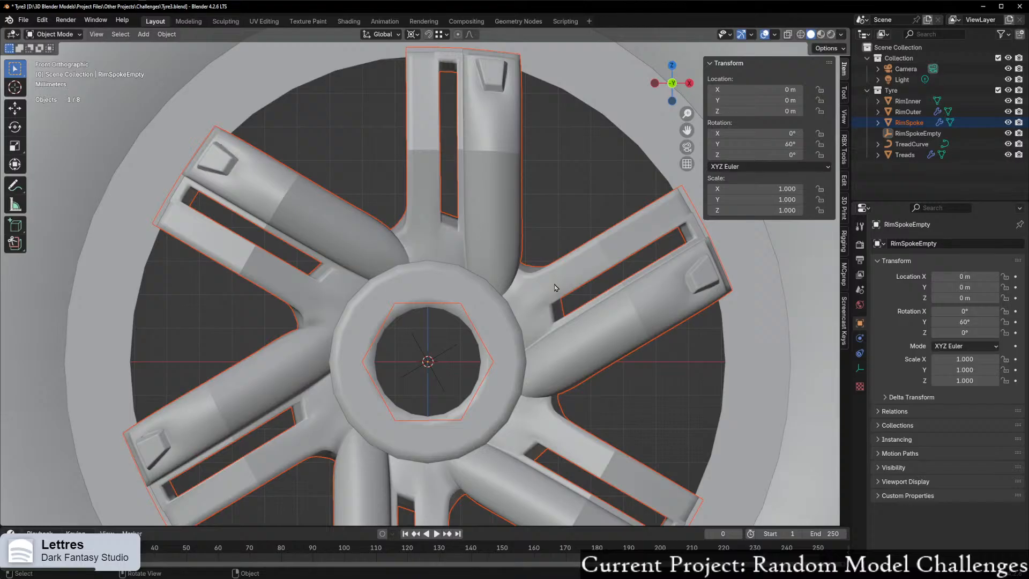
left_click(500, 239)
key("g")
key("x")
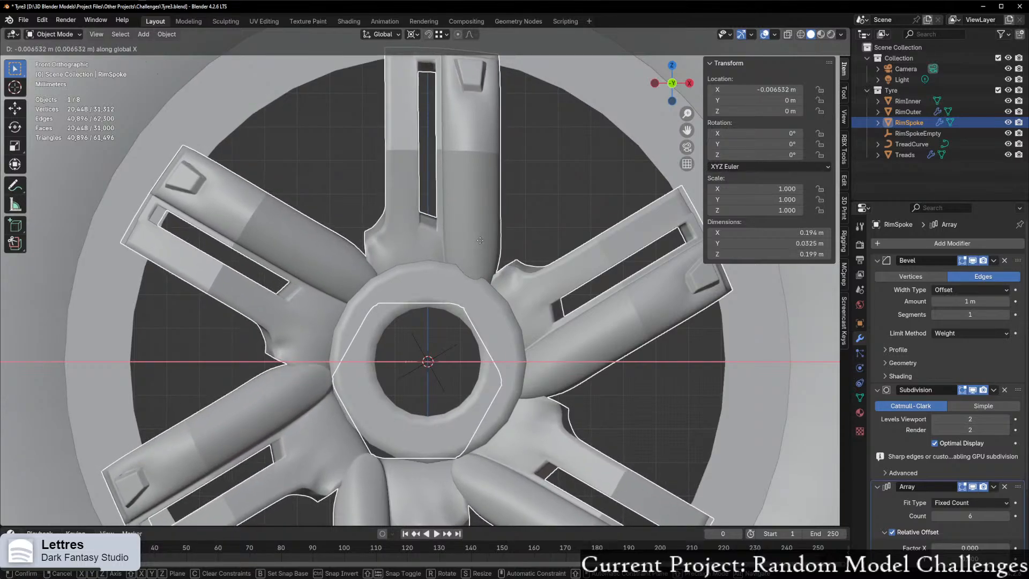
left_click(479, 244)
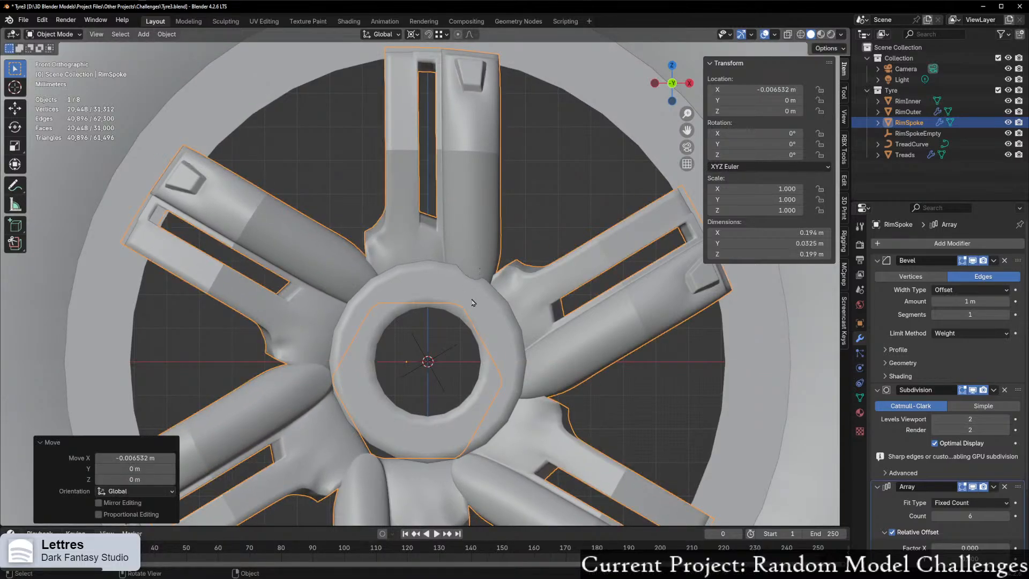
scroll(443, 364, "down", 3)
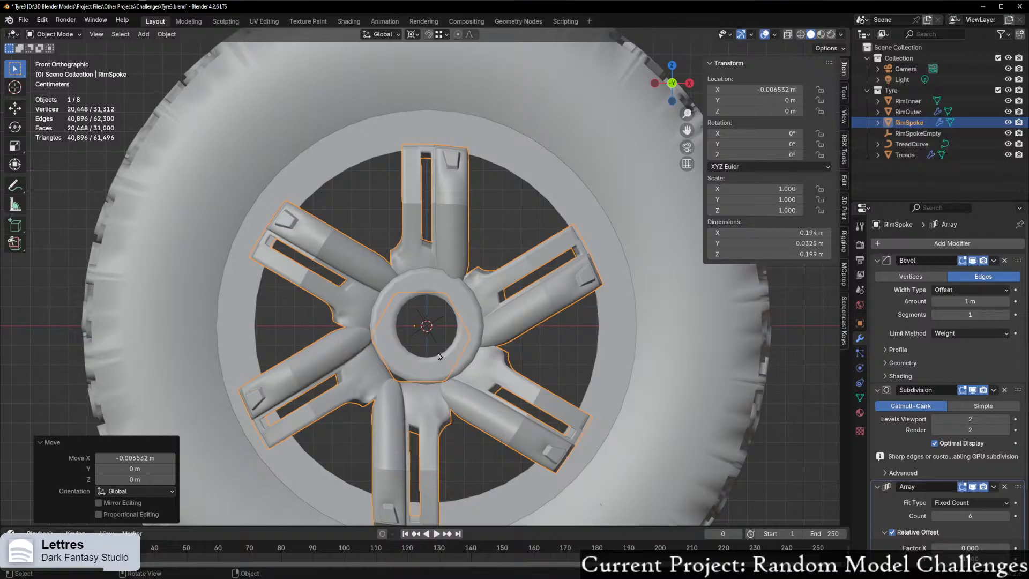
key("ctrl+z")
Step: Try tilting RimSpokeEmpty about the global X axis and cancel the rotation
left_click(439, 321)
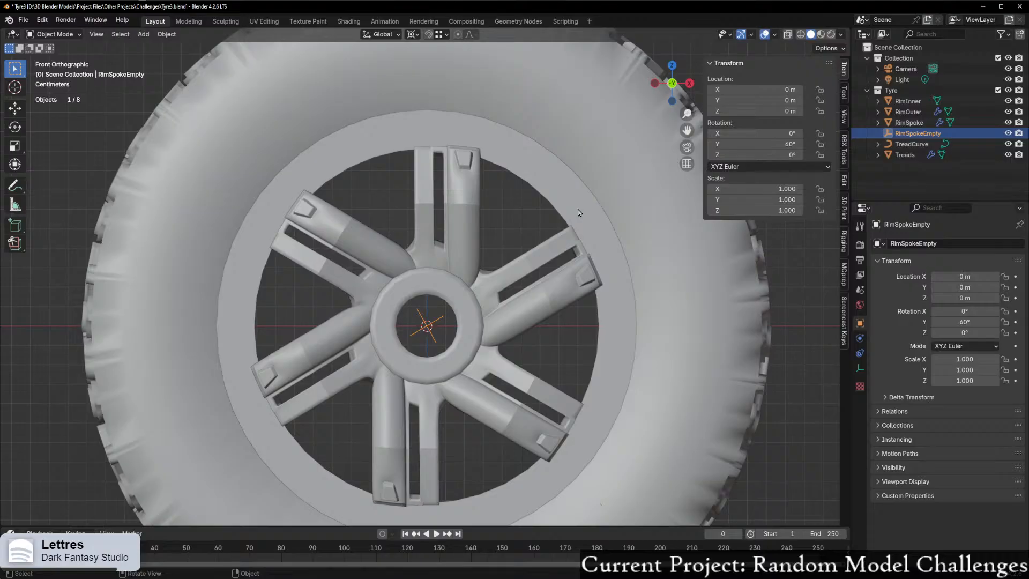
scroll(455, 300, "up", 3)
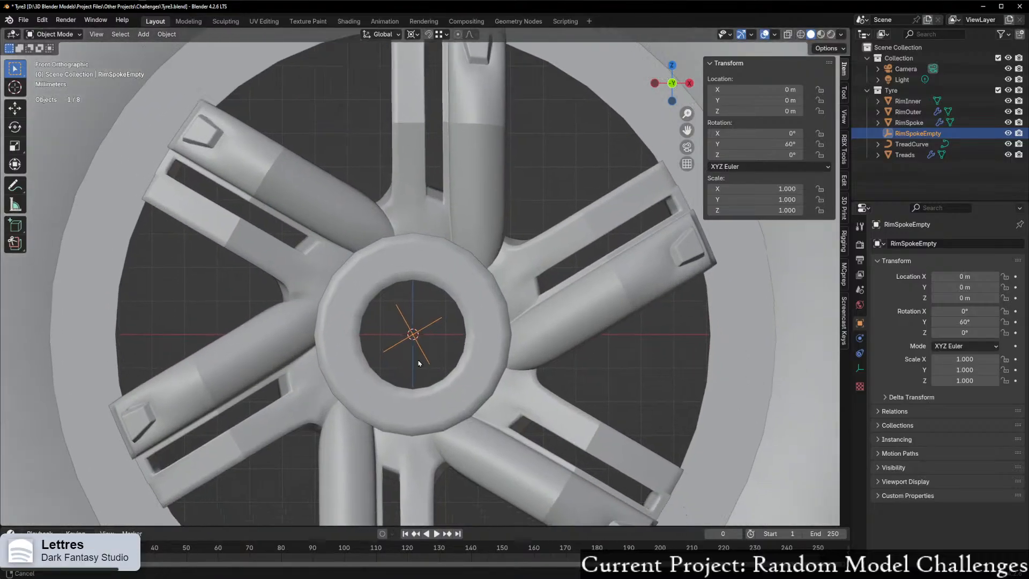
key("r")
key("x")
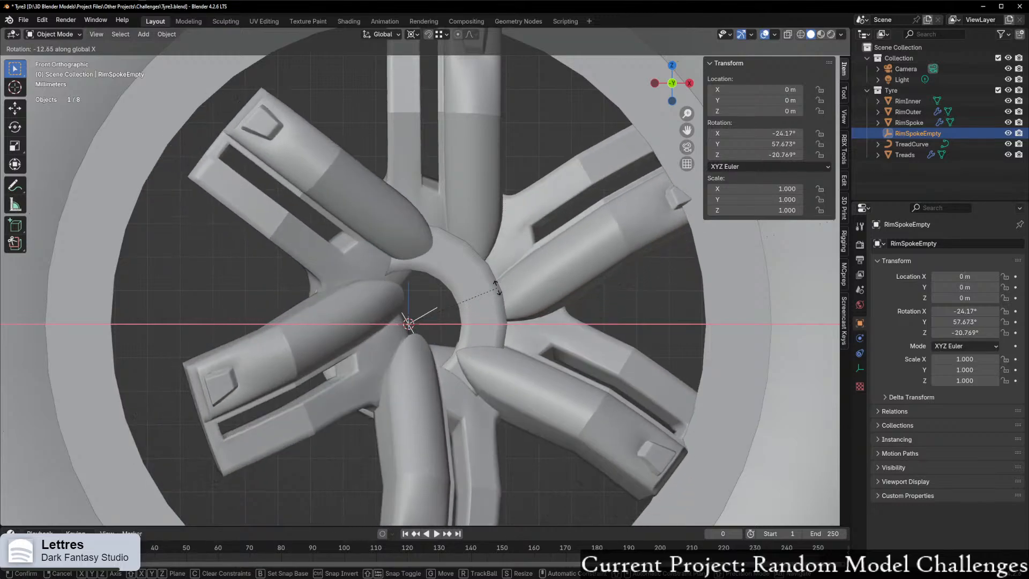
right_click(503, 313)
Step: Try rotating RimSpoke about the global X axis by about -3° and cancel the rotation
left_click_drag(451, 178, 472, 217)
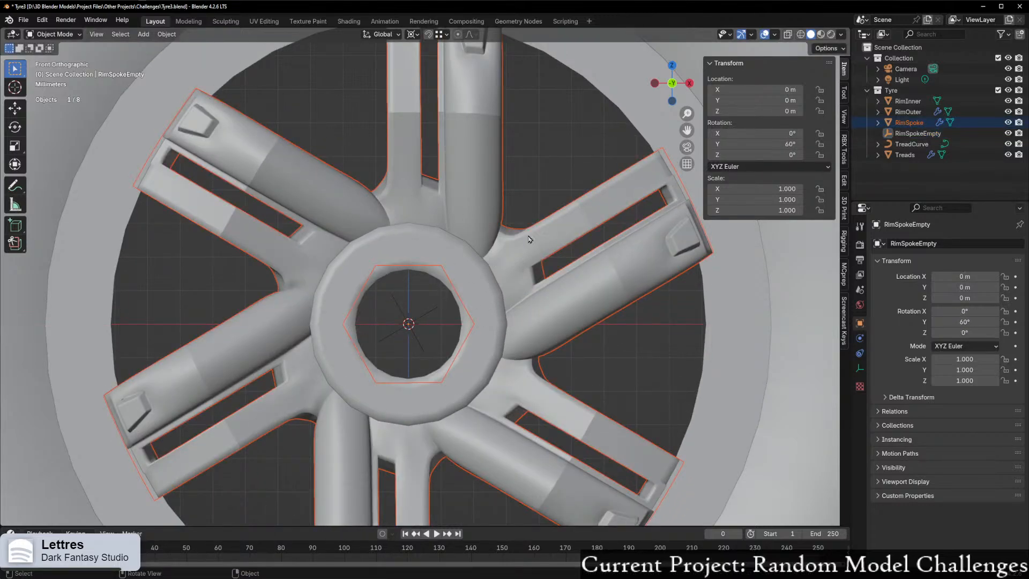
left_click(483, 165)
key("r")
key("x")
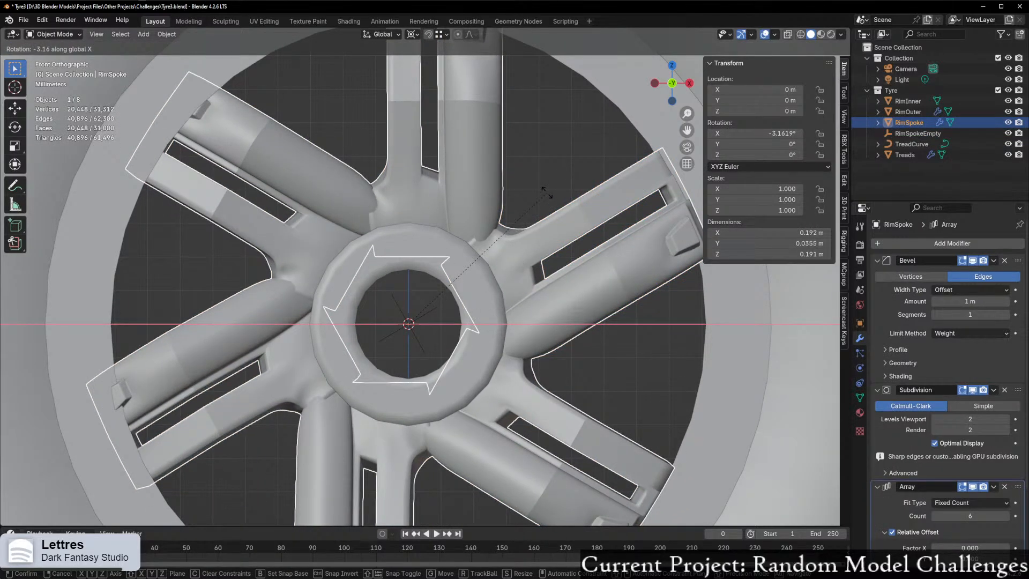
right_click(563, 224)
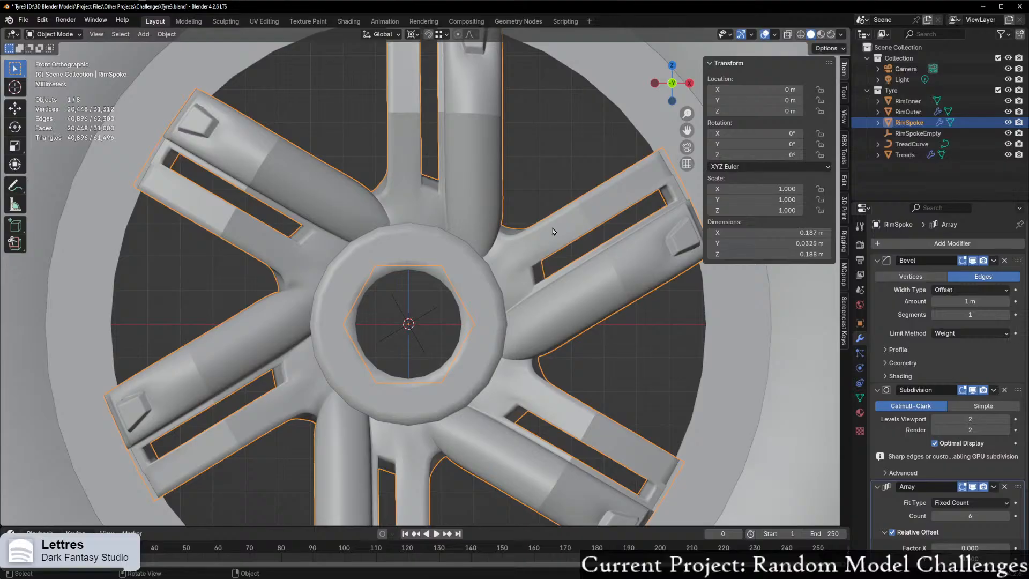
Step: Try shifting RimSpoke again by about -0.007 m along the global X axis
scroll(511, 261, "down", 1)
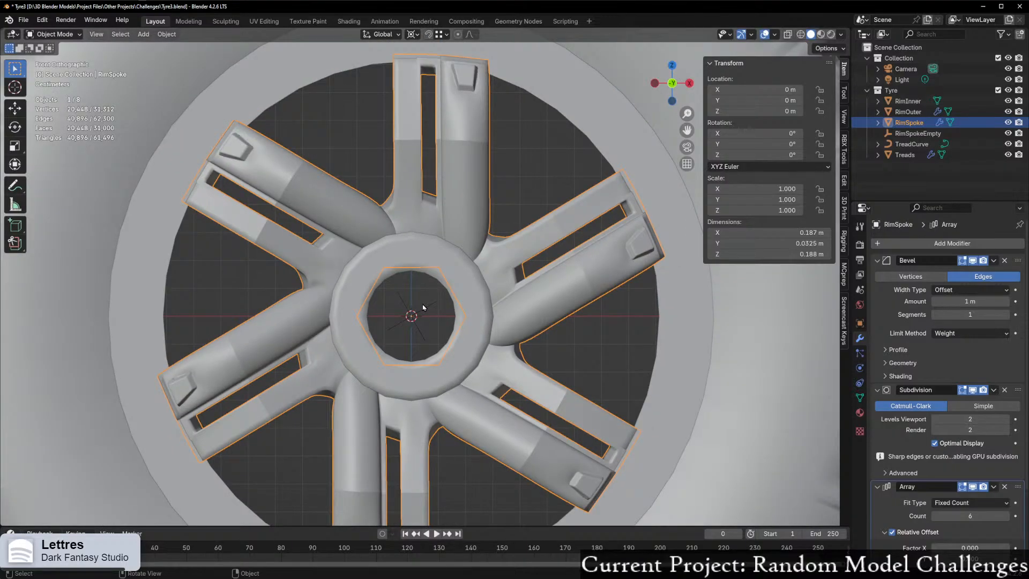
key("g")
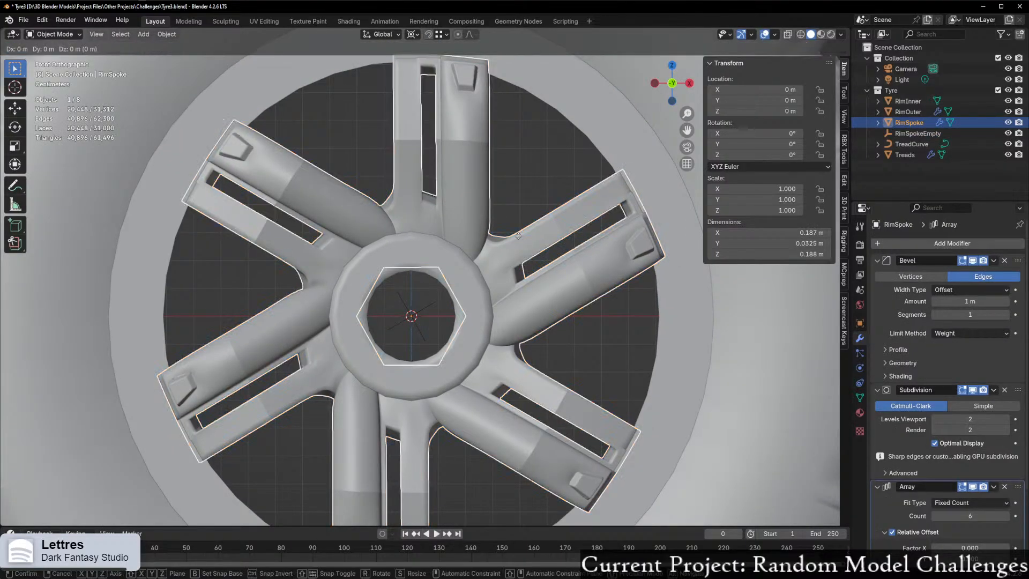
key("x")
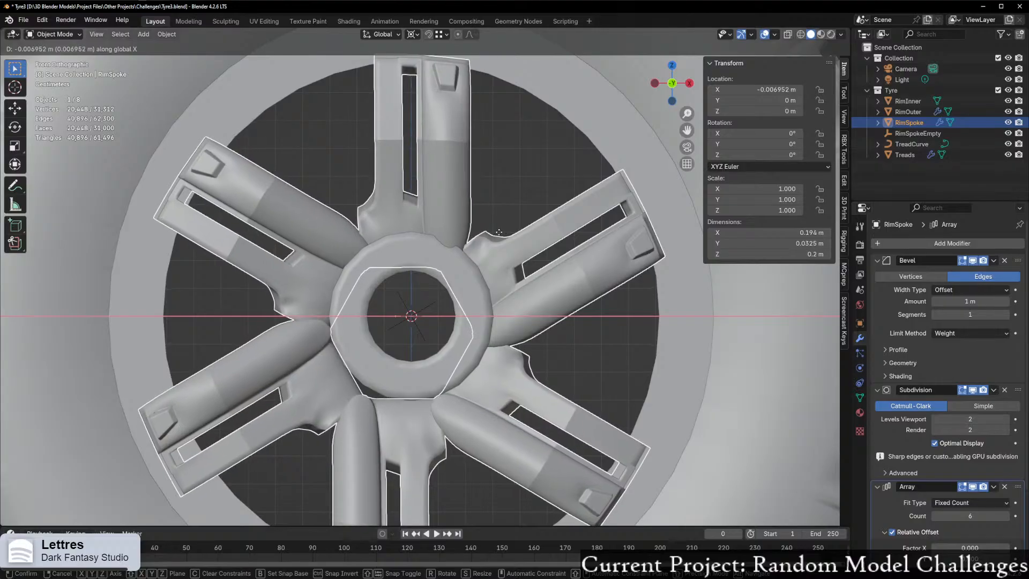
left_click(495, 238)
Step: With the spokes offset, try rotating RimSpokeEmpty 60° about the global Y axis
left_click(431, 314)
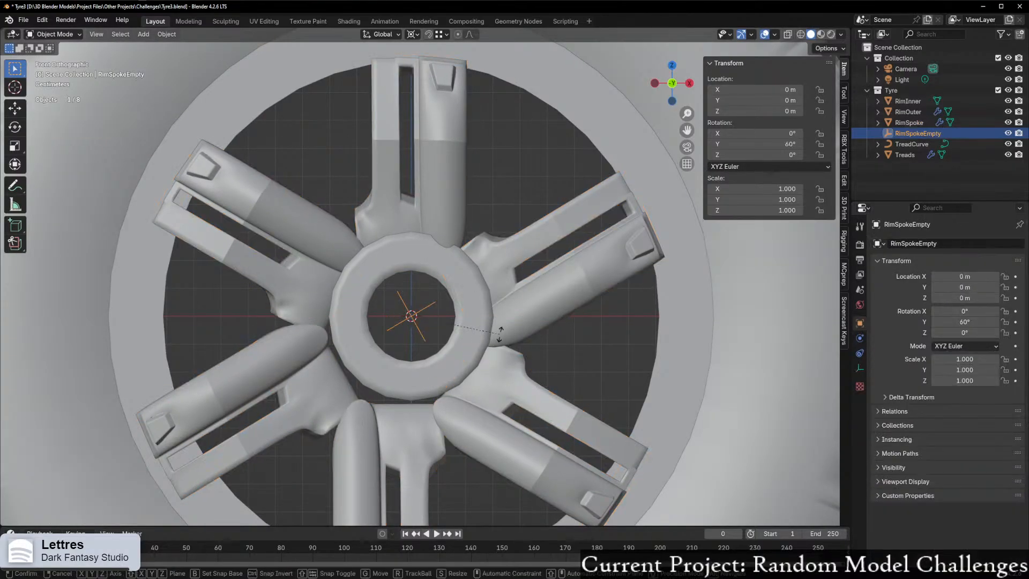
key("r")
key("x")
key("y")
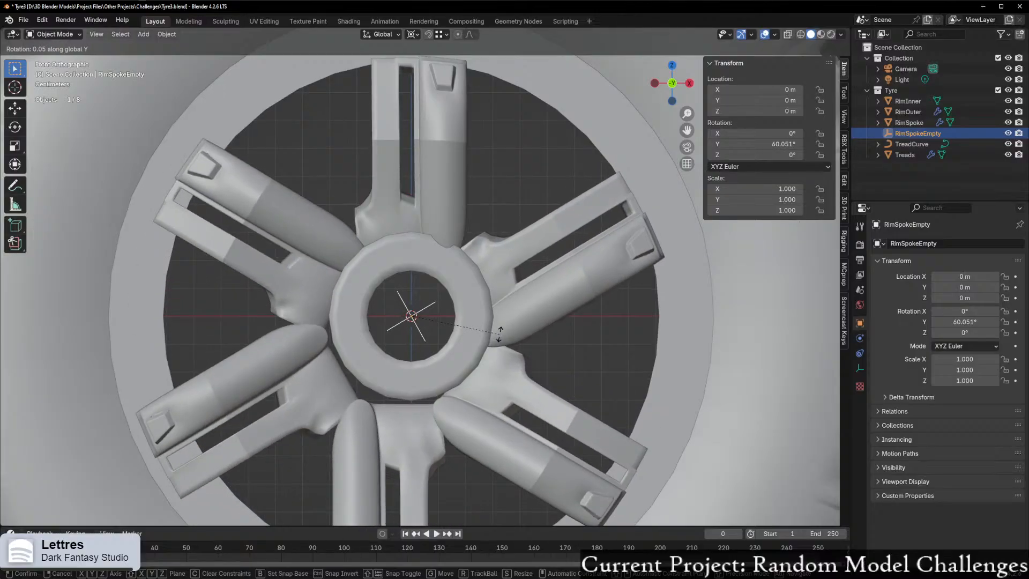
type("60")
key("Return")
scroll(501, 335, "down", 2)
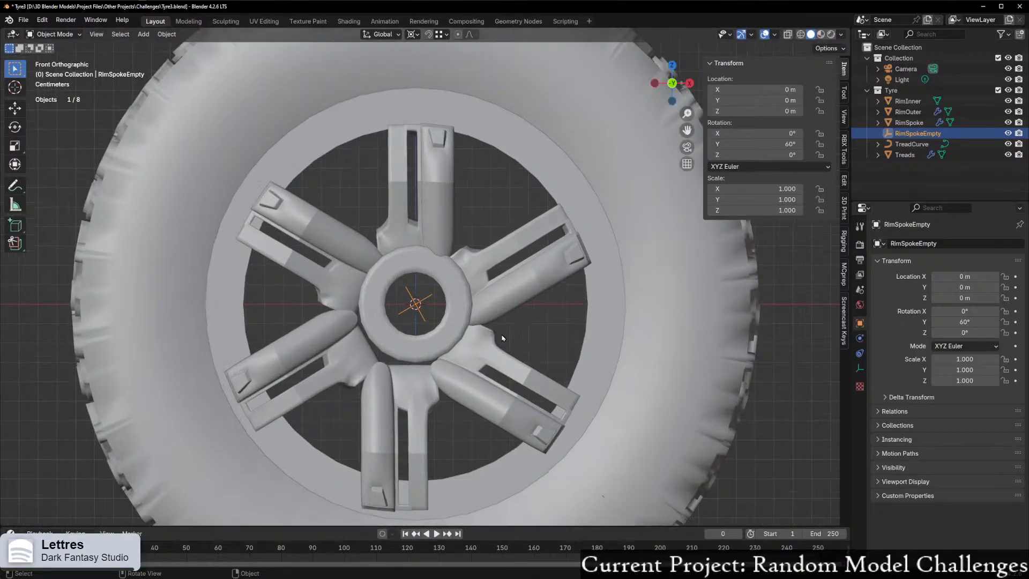
Step: Try moving RimSpokeEmpty about -0.0025 m along global X, cancel it, and undo RimSpoke's sideways shift
scroll(502, 337, "up", 1)
key("g")
key("x")
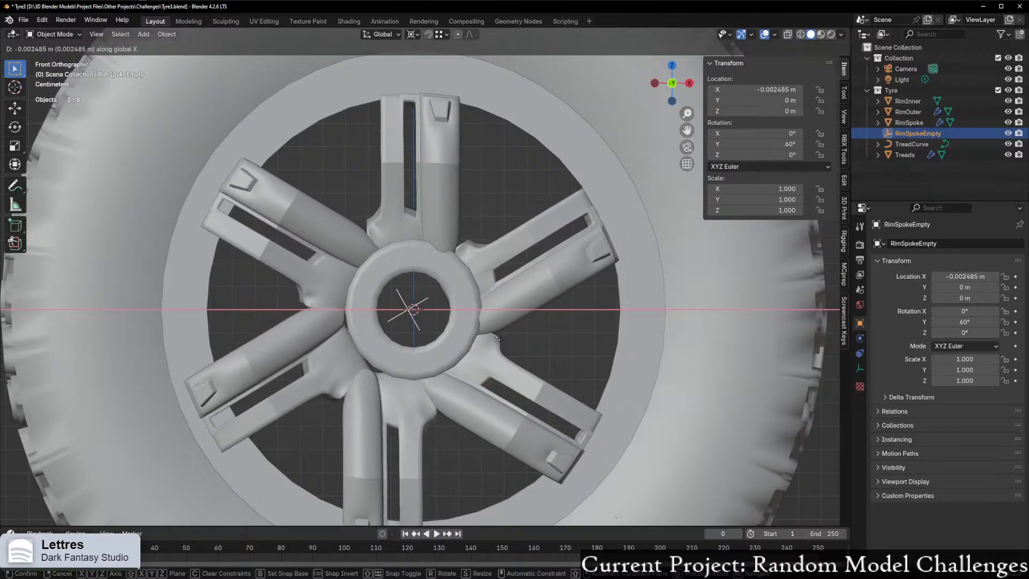
right_click(492, 344)
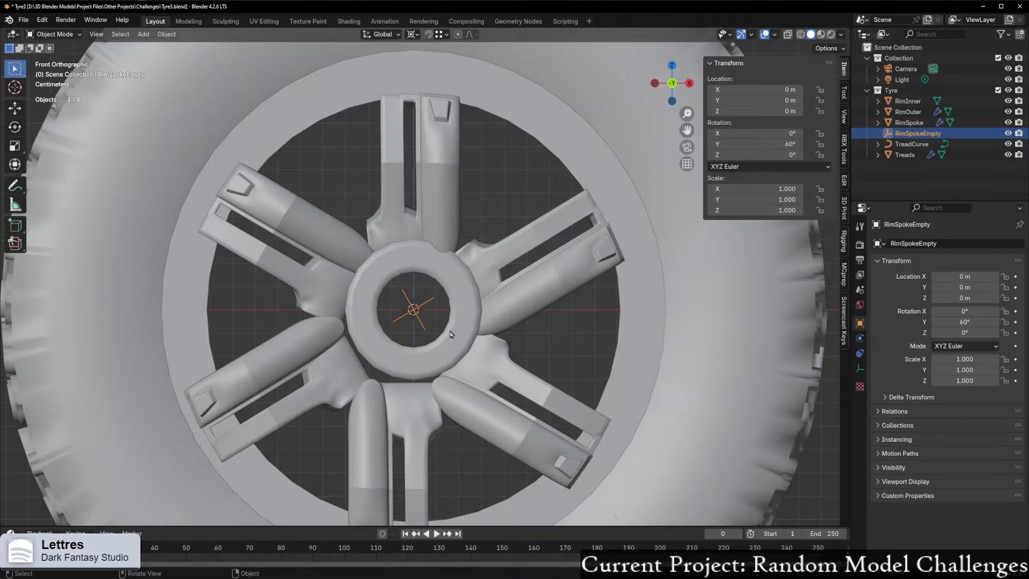
left_click(476, 328)
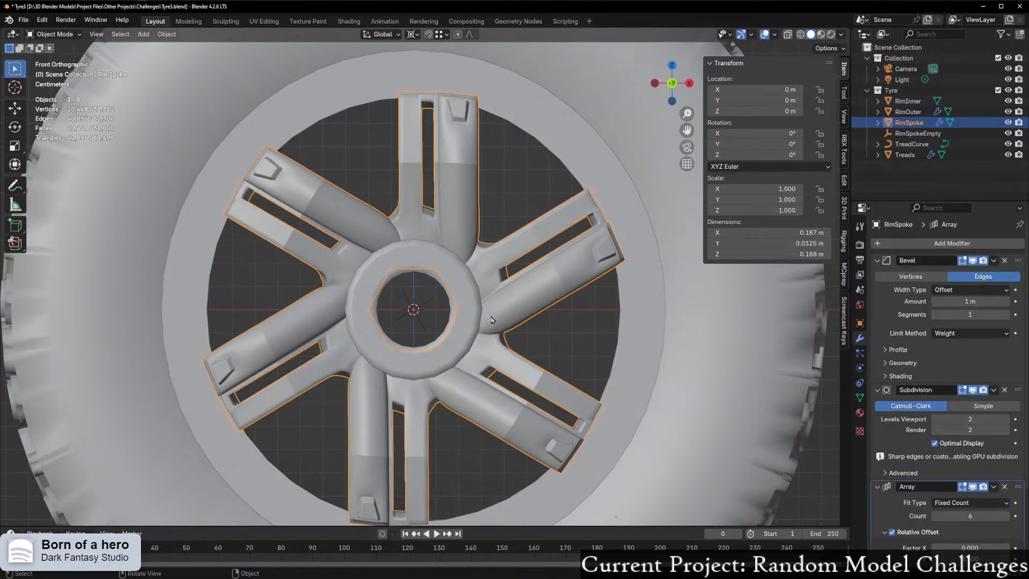
Step: Select RimSpoke and RimSpokeEmpty together, try rotating both about the global Y axis by about -2.6°, and cancel
middle_click_drag(601, 368, 643, 174)
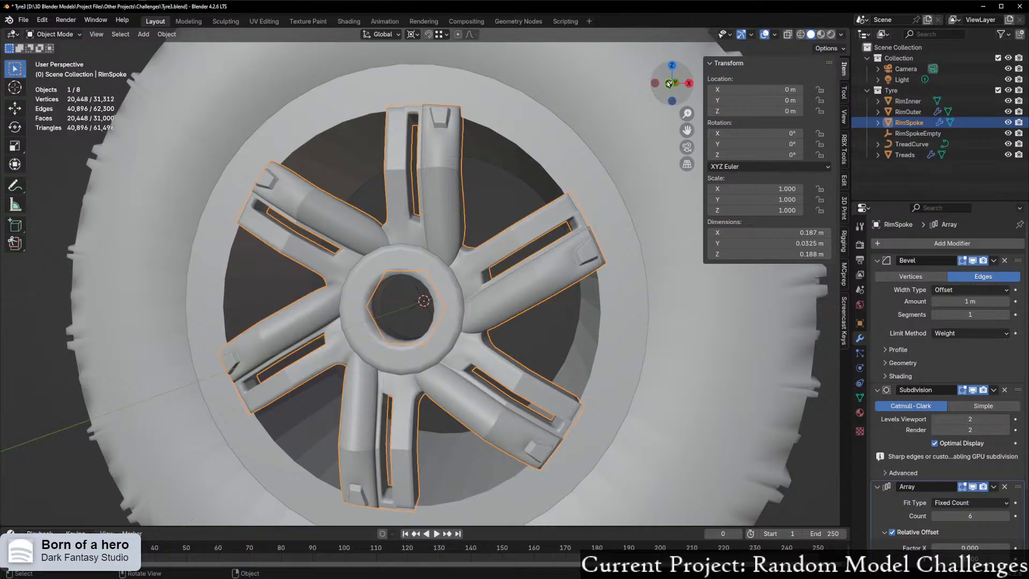
left_click(669, 83)
left_click(414, 300, "shift")
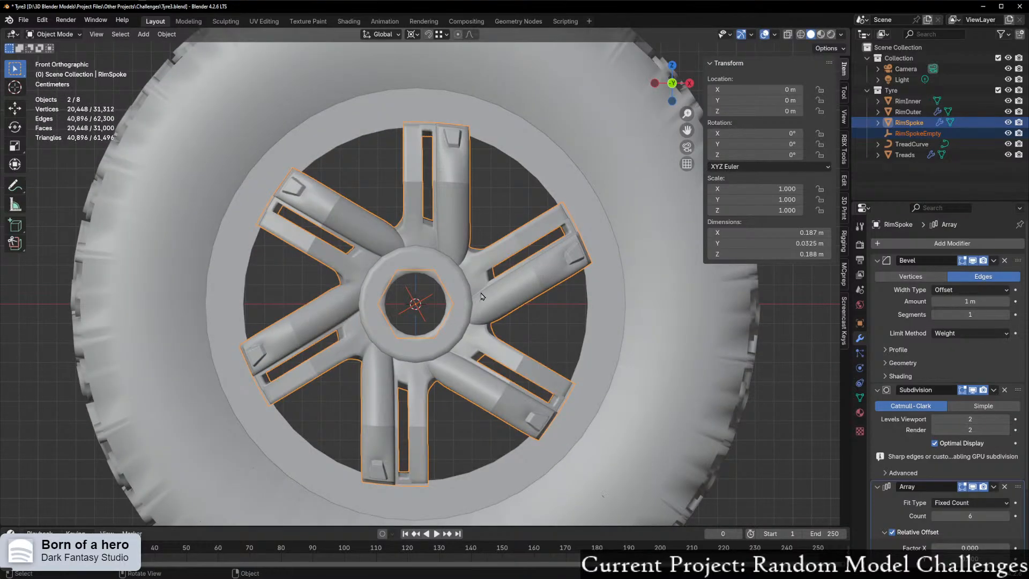
scroll(442, 323, "up", 2)
key("r")
key("z")
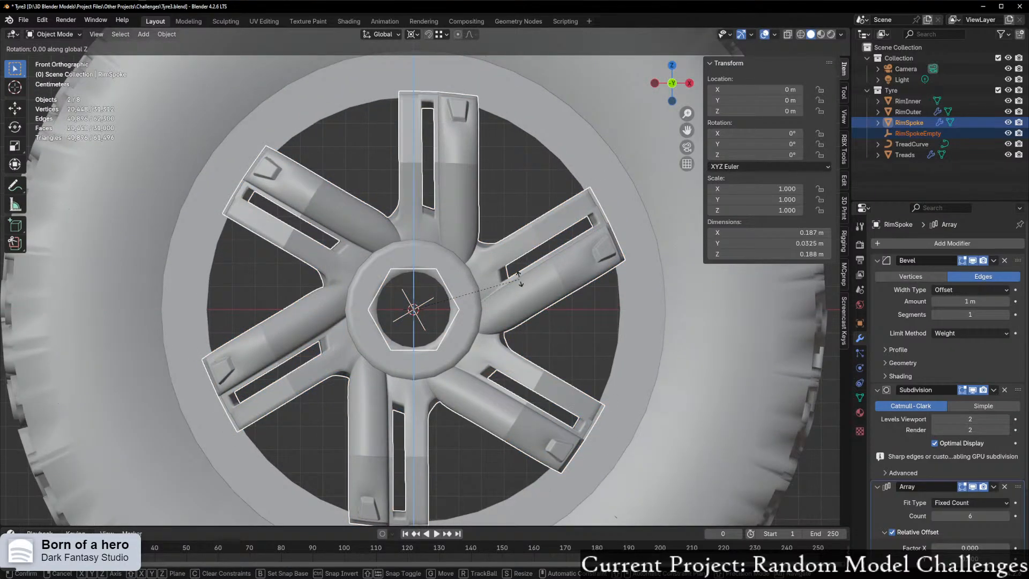
key("y")
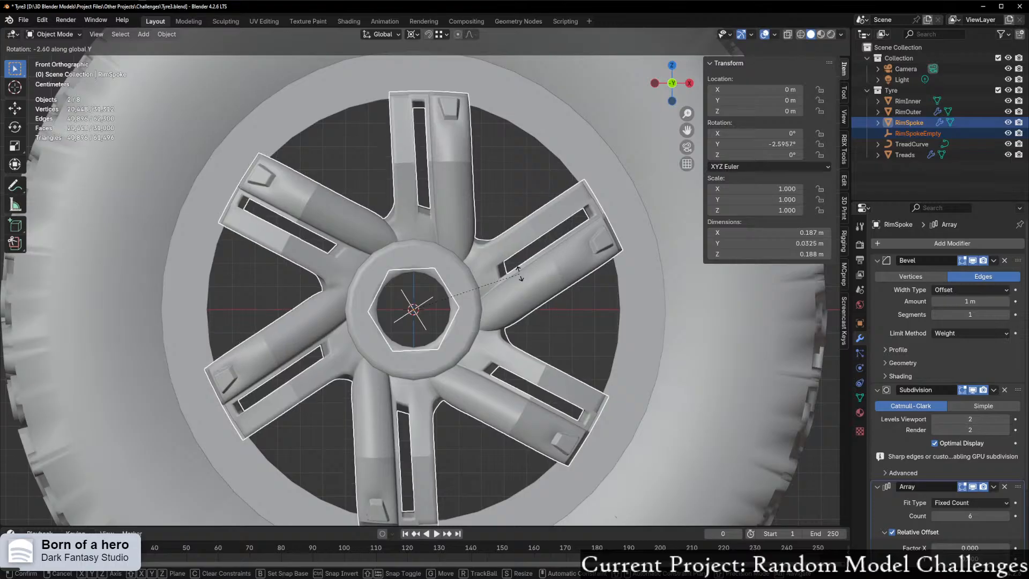
key("Escape")
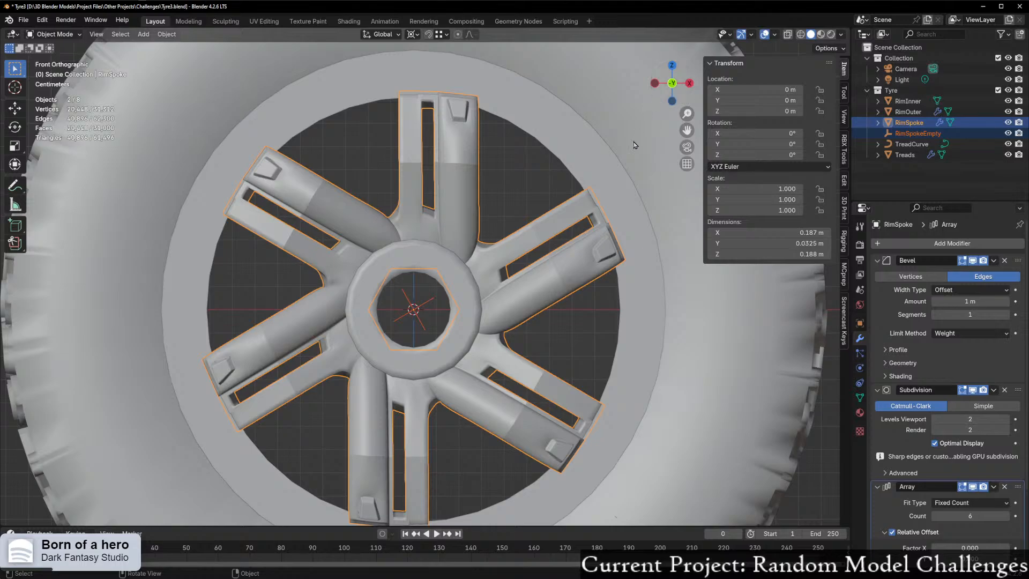
Step: Try rotating RimSpoke and RimSpokeEmpty together about the global Y axis by about -3.8°, and cancel
scroll(425, 281, "up", 1)
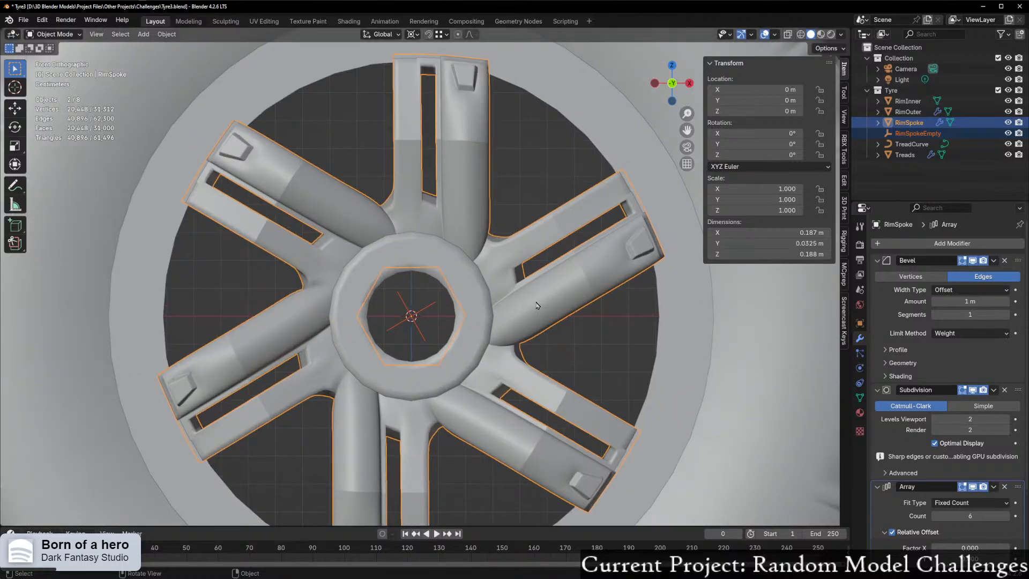
key("r")
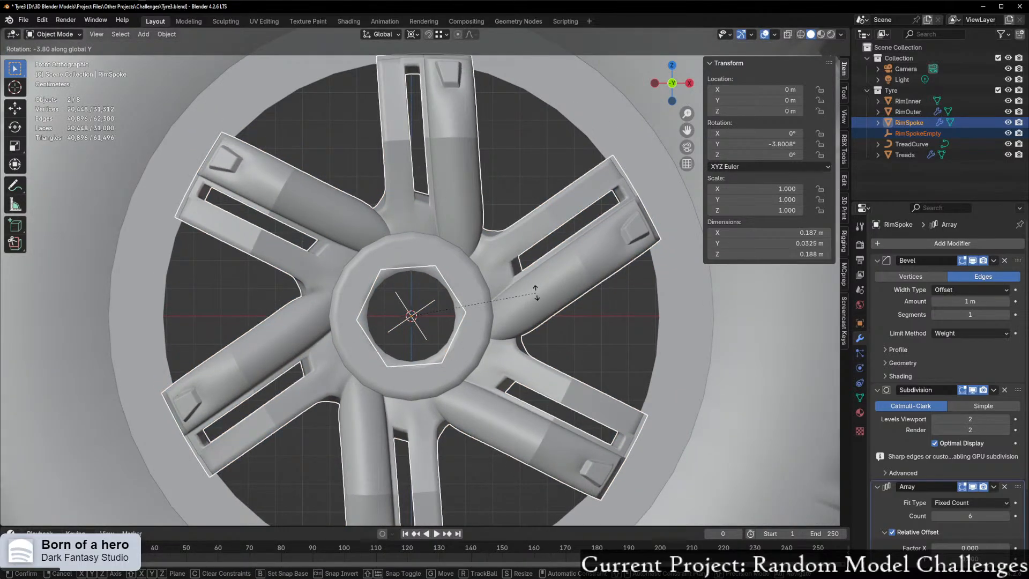
key("Escape")
Step: View the wheel in wireframe shading briefly, and return to solid shading with the Wireframe overlay enabled
left_click(841, 34)
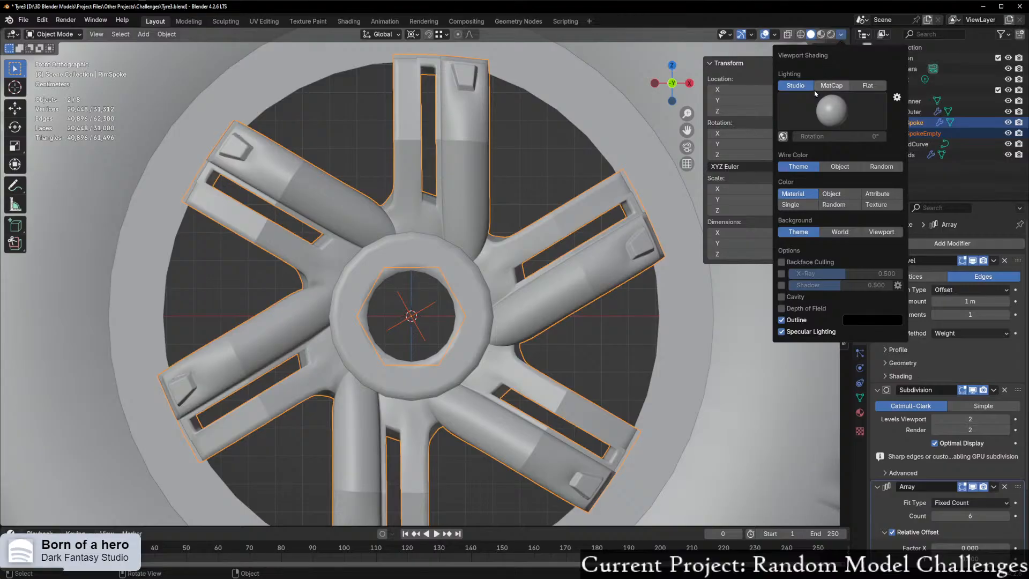
left_click(802, 37)
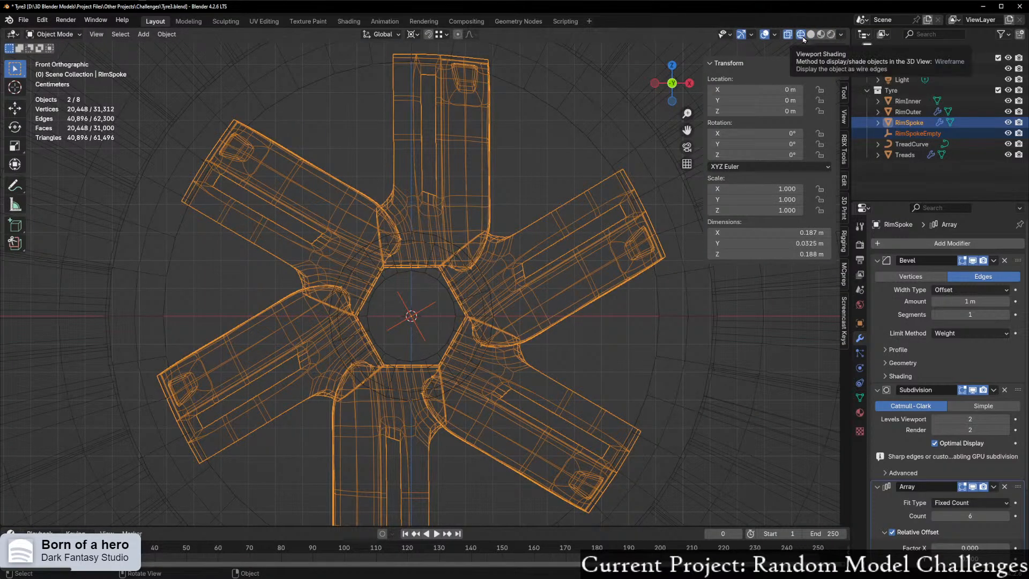
left_click(840, 35)
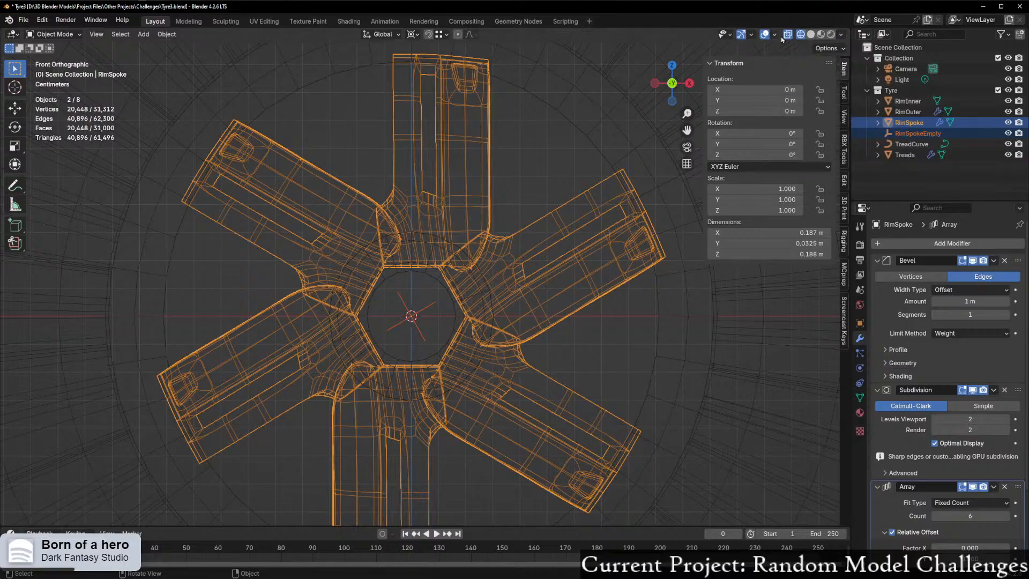
left_click(811, 34)
left_click(774, 34)
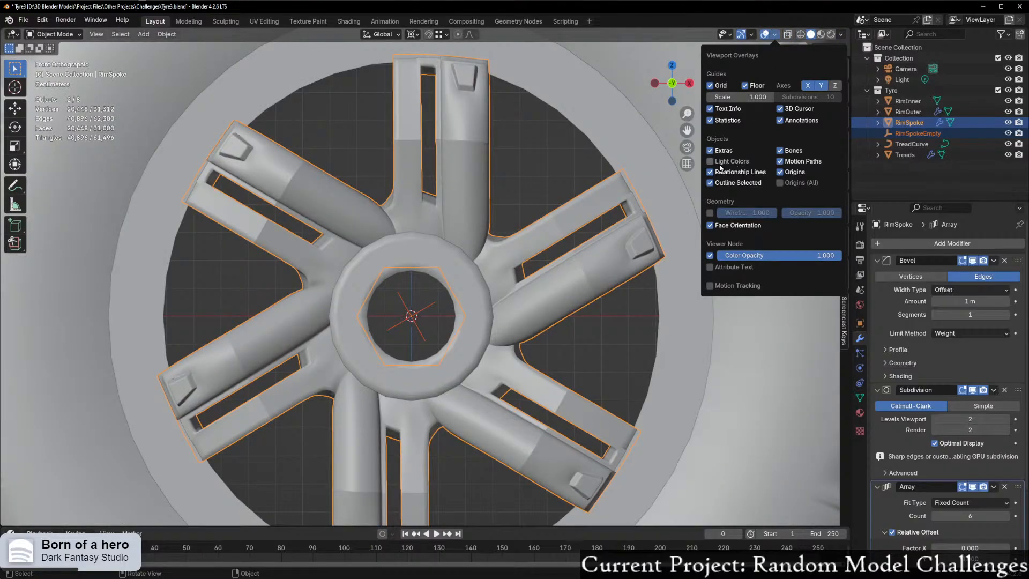
left_click(710, 213)
Step: With mesh edges shown, try rotating RimSpoke and RimSpokeEmpty about -4.8° around global Y to line up with the hub, and cancel
scroll(530, 248, "up", 1)
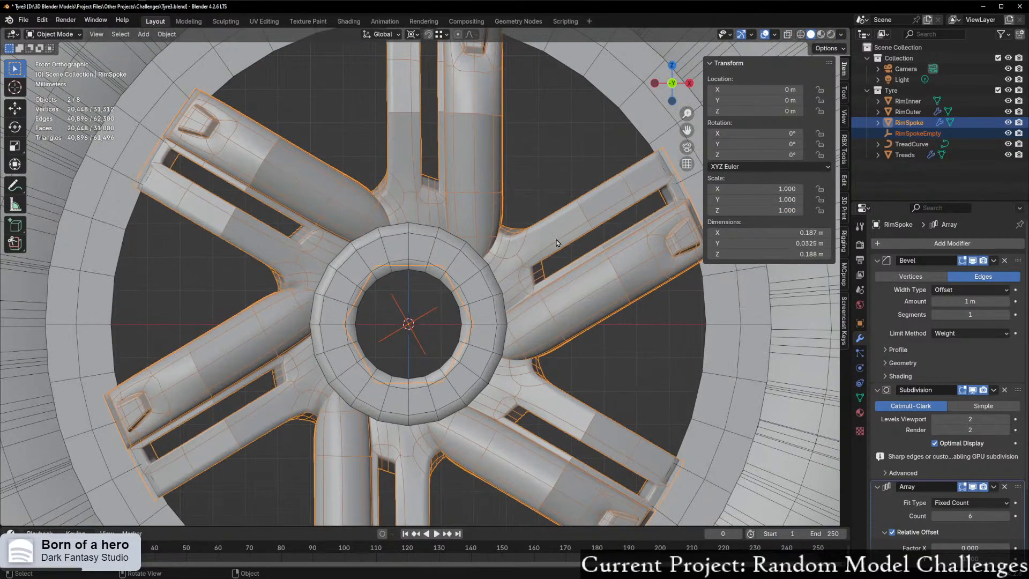
key("r")
key("x")
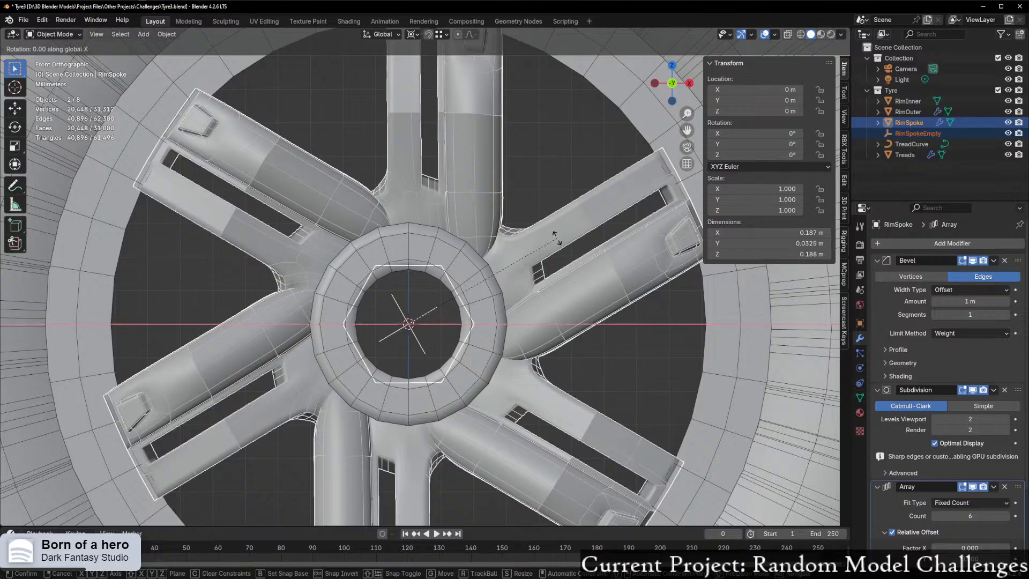
key("y")
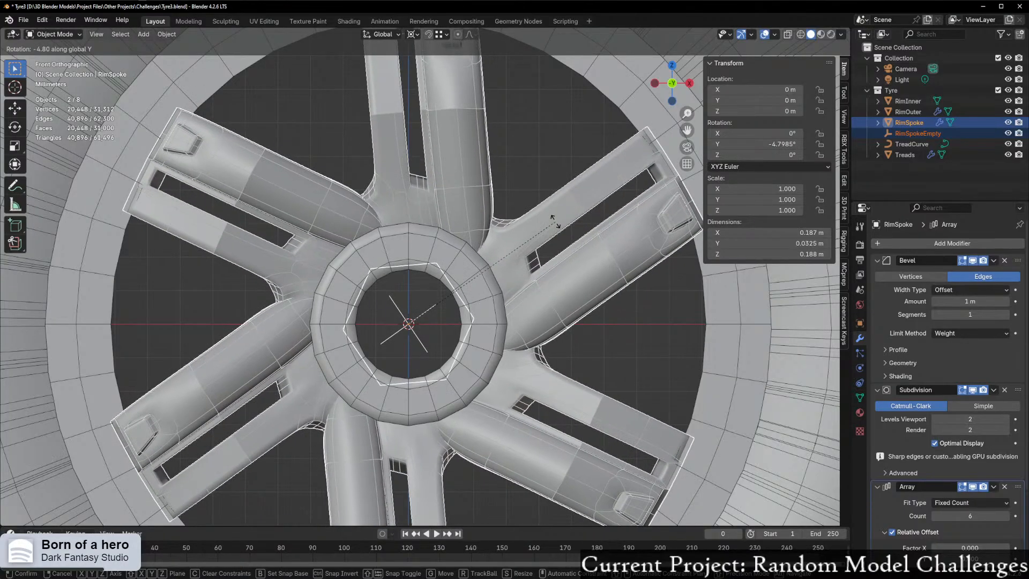
right_click(555, 220)
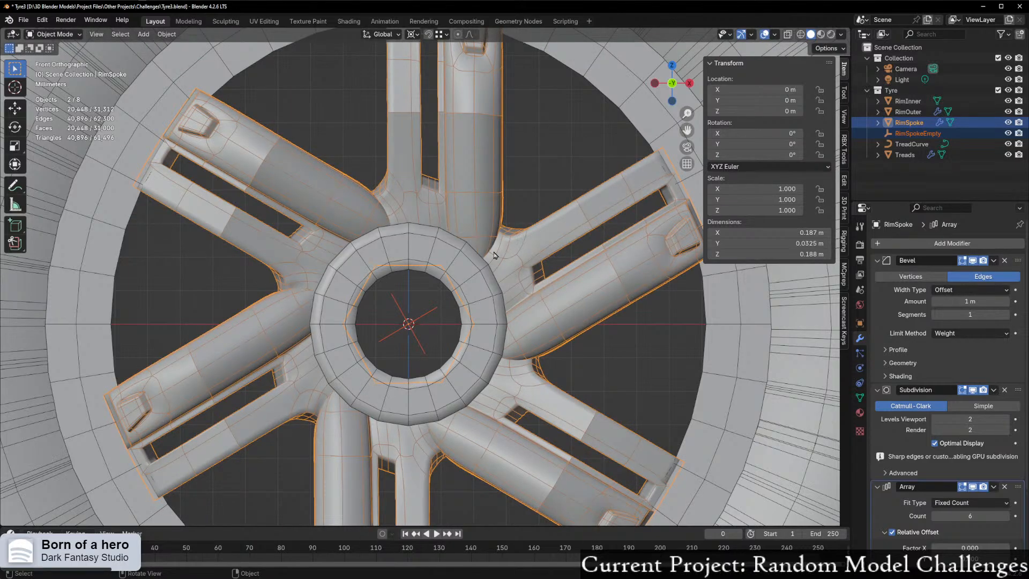
Step: Deselect everything and hide the viewport overlays to examine how the spokes meet the hub ring
left_click(519, 202)
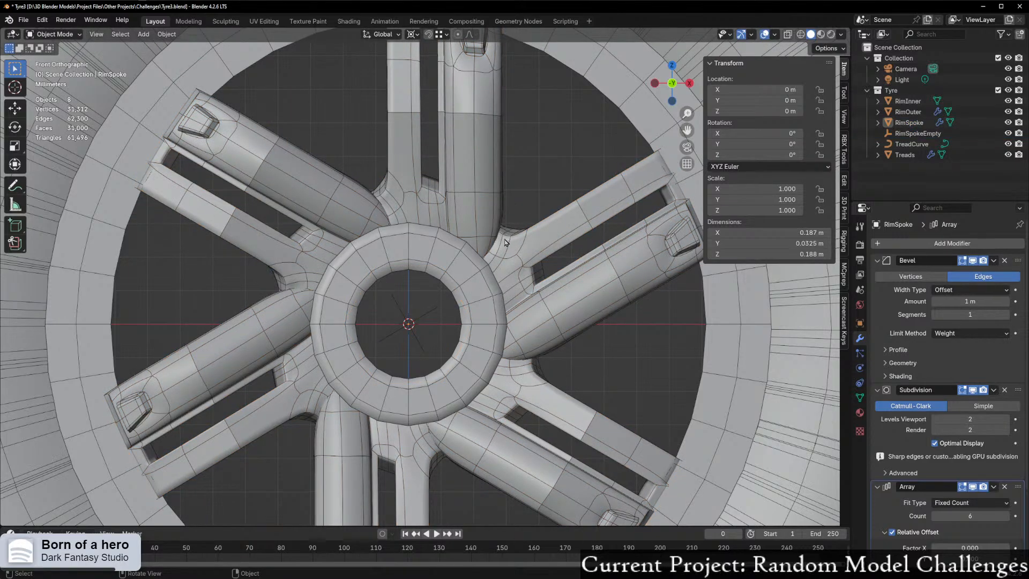
scroll(506, 242, "down", 1)
left_click(764, 33)
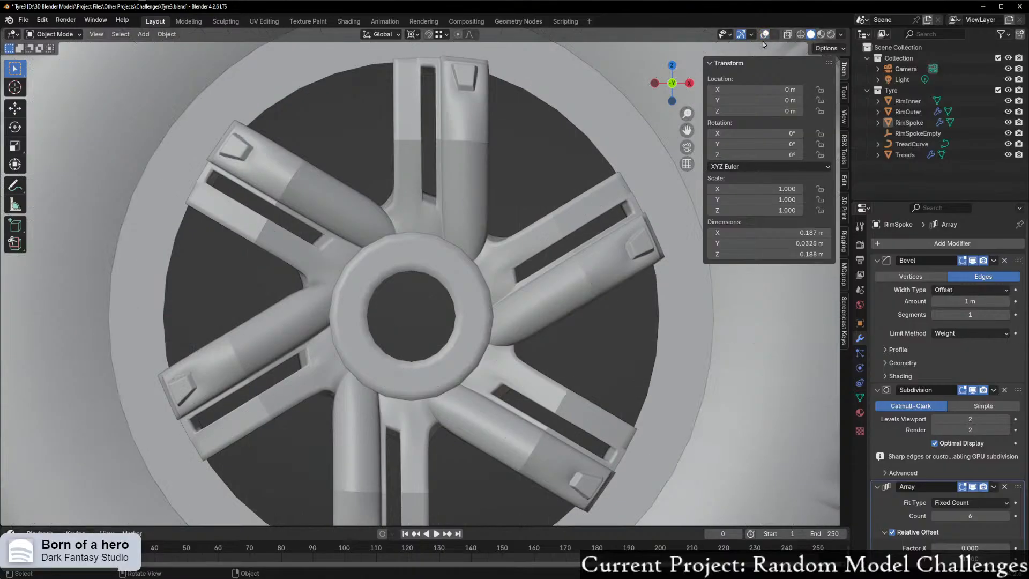
scroll(423, 304, "up", 2)
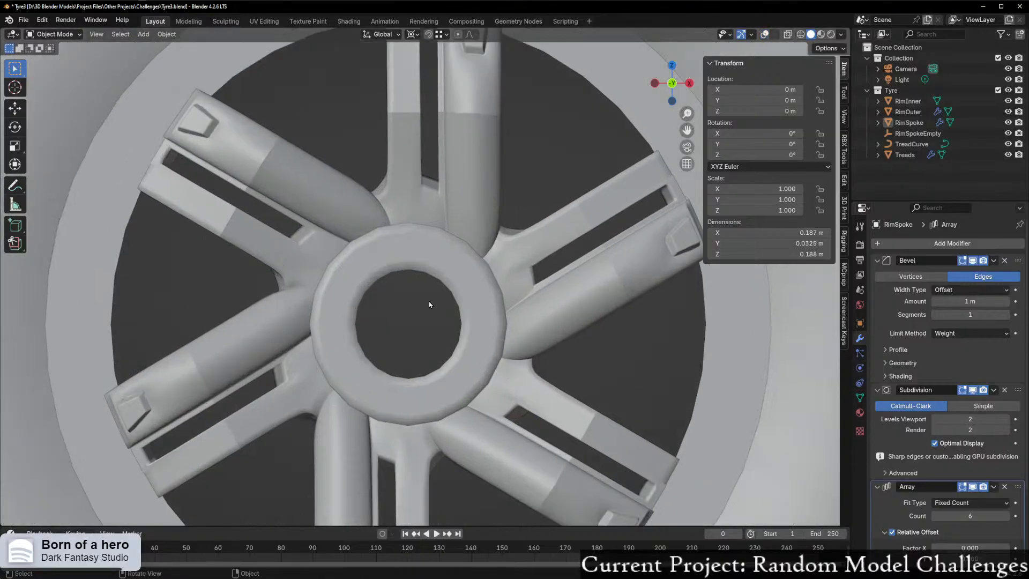
Step: Select the RimInner hub ring and restore the viewport overlays with the Wireframe overlay turned off
left_click(470, 240)
left_click(449, 274)
middle_click_drag(475, 275, 465, 277)
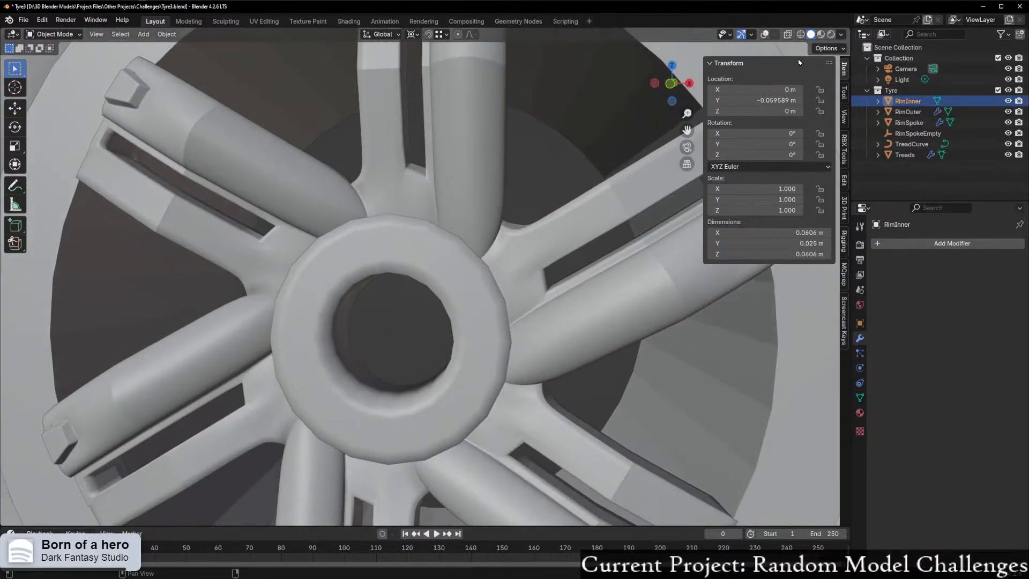
left_click(764, 35)
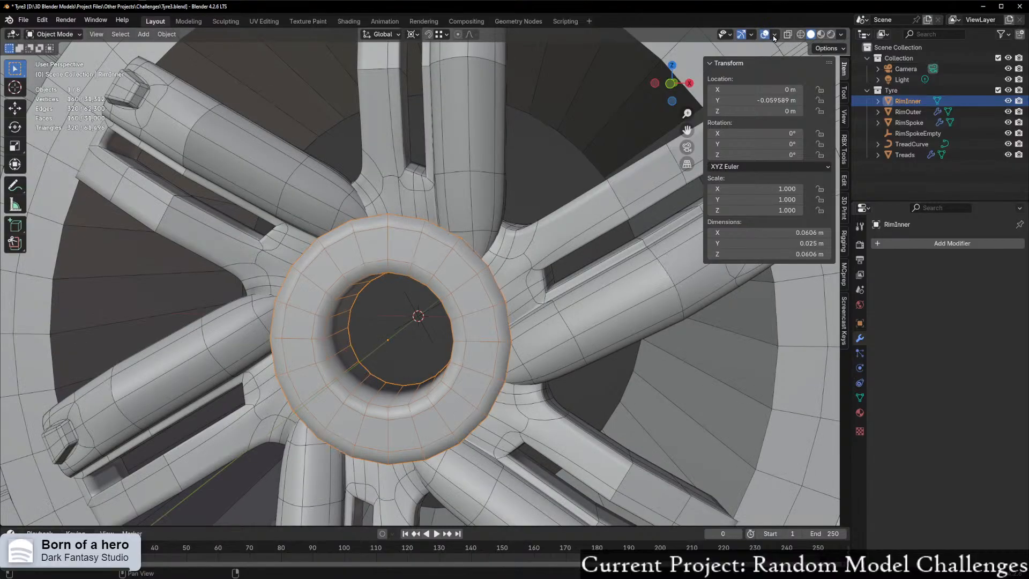
left_click(774, 34)
left_click(710, 213)
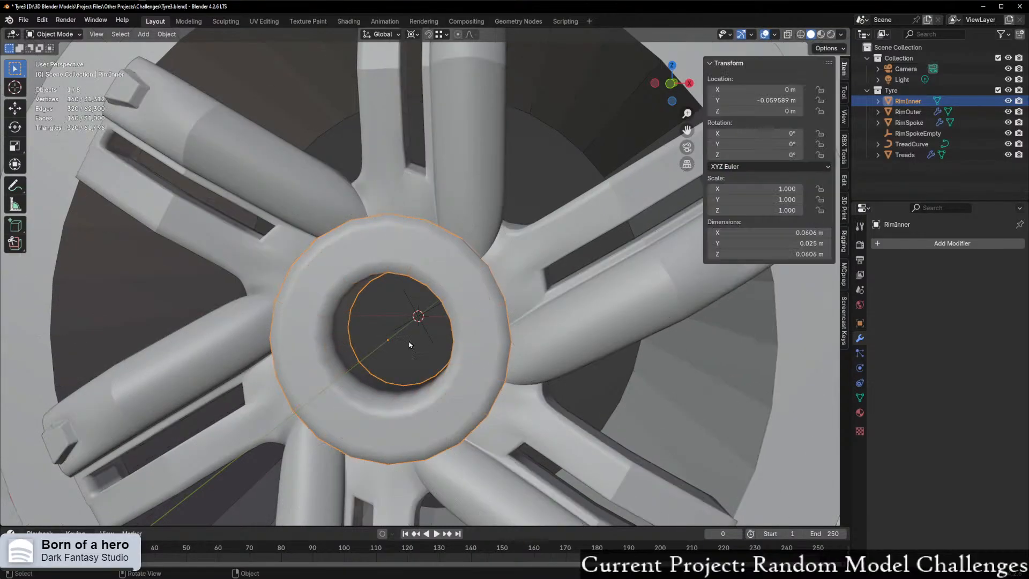
Step: Enter Edit Mode on the RimInner hub ring and set the view to front orthographic
scroll(415, 343, "down", 2)
middle_click_drag(422, 338, 309, 380)
key("Tab")
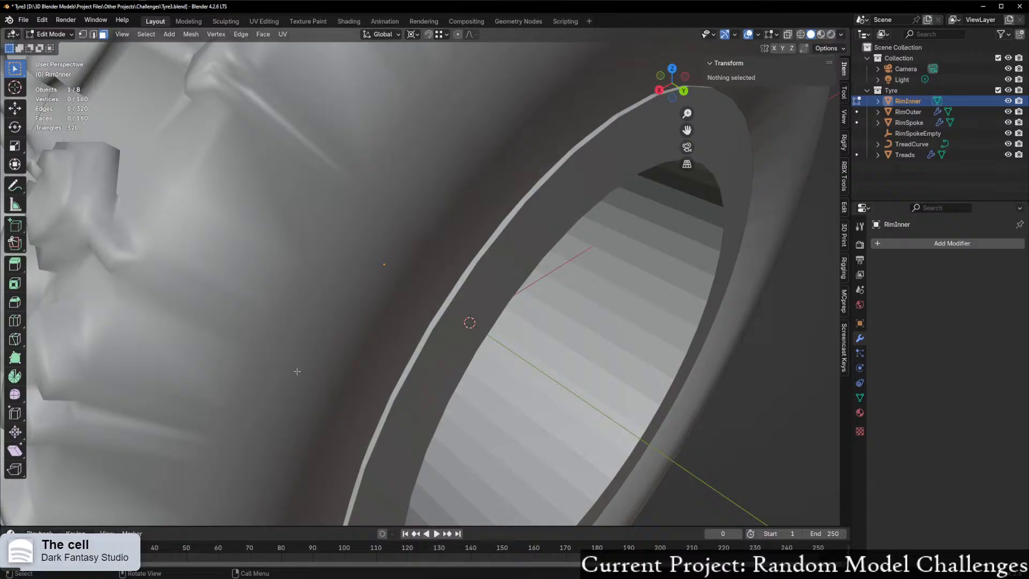
scroll(327, 144, "down", 5)
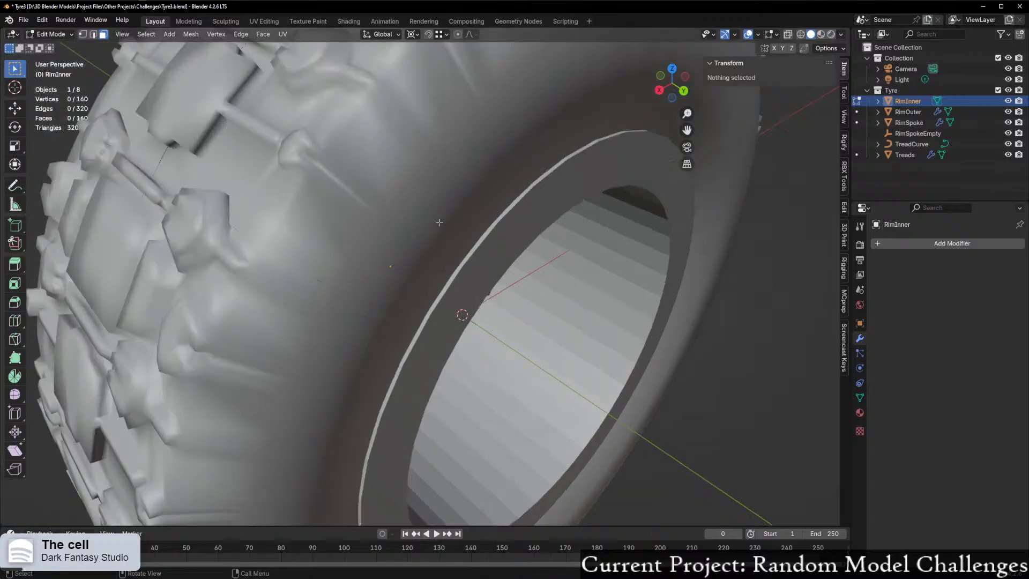
middle_click_drag(326, 144, 356, 220)
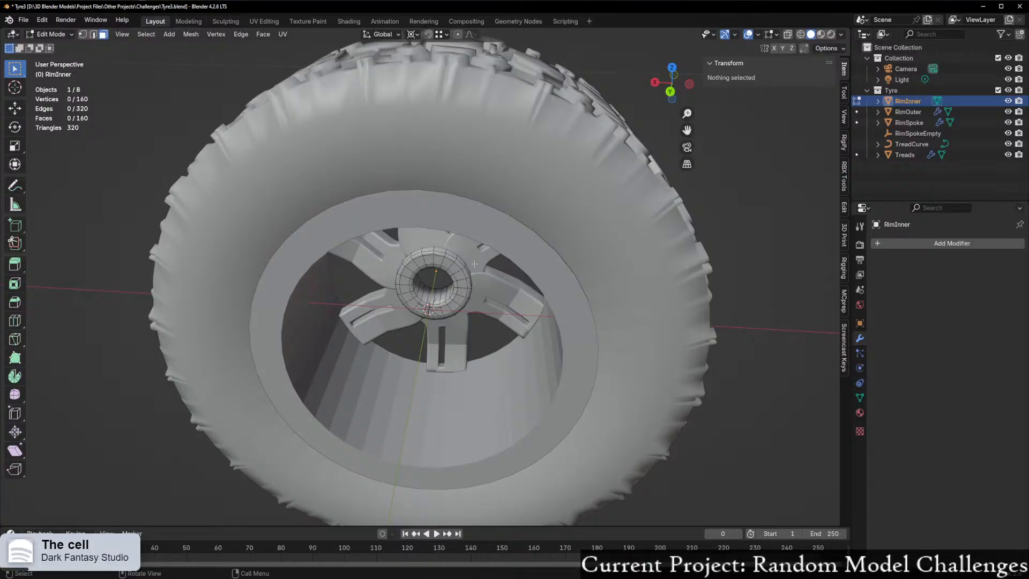
middle_click_drag(472, 265, 631, 100)
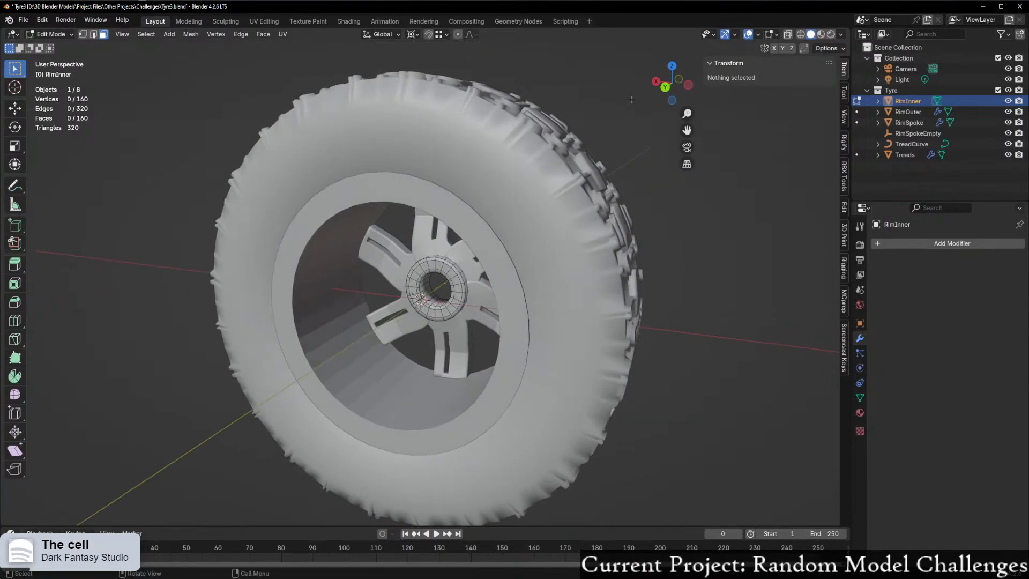
left_click(665, 87)
scroll(455, 337, "up", 4)
middle_click_drag(450, 345, 633, 363)
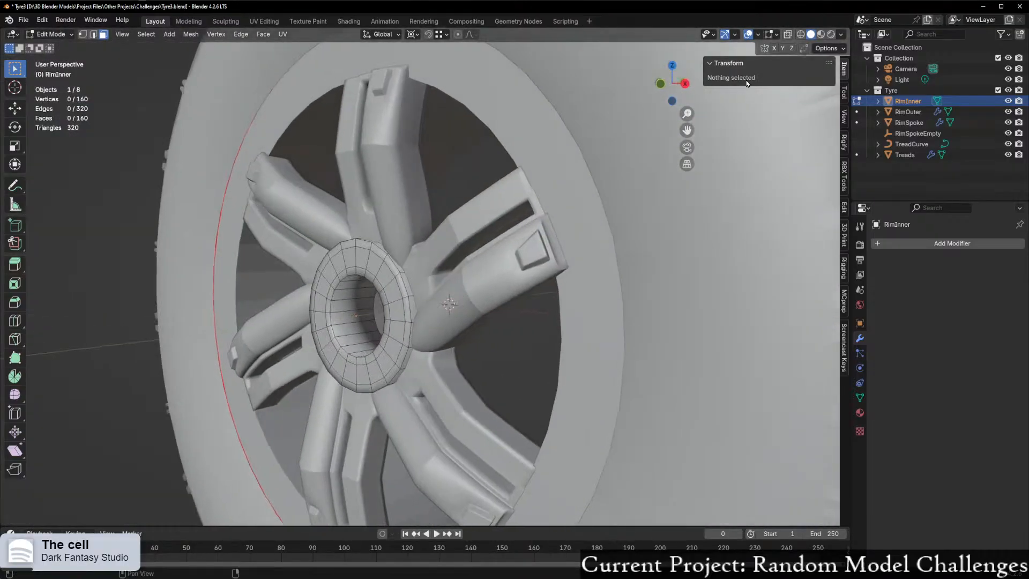
left_click(661, 87)
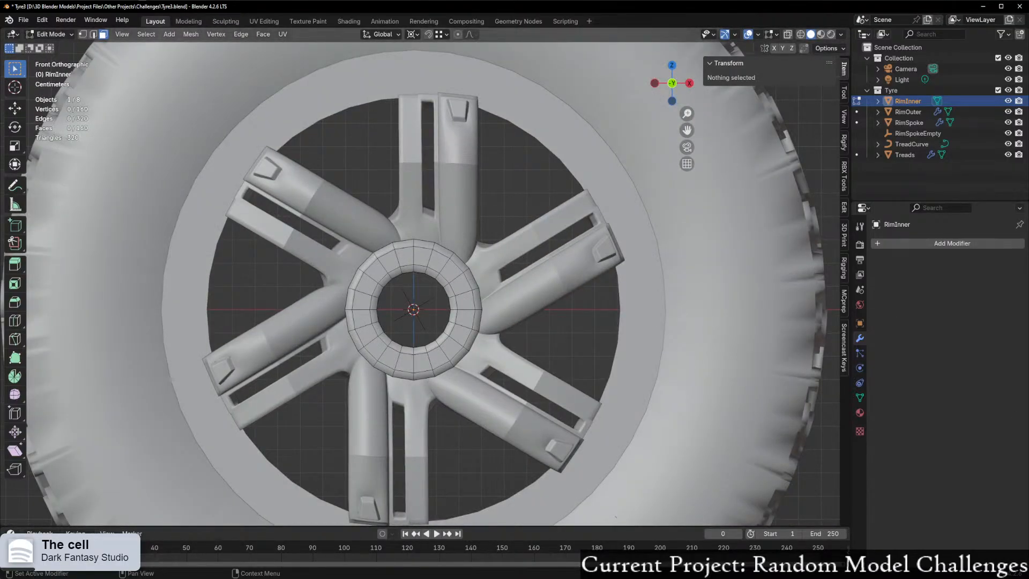